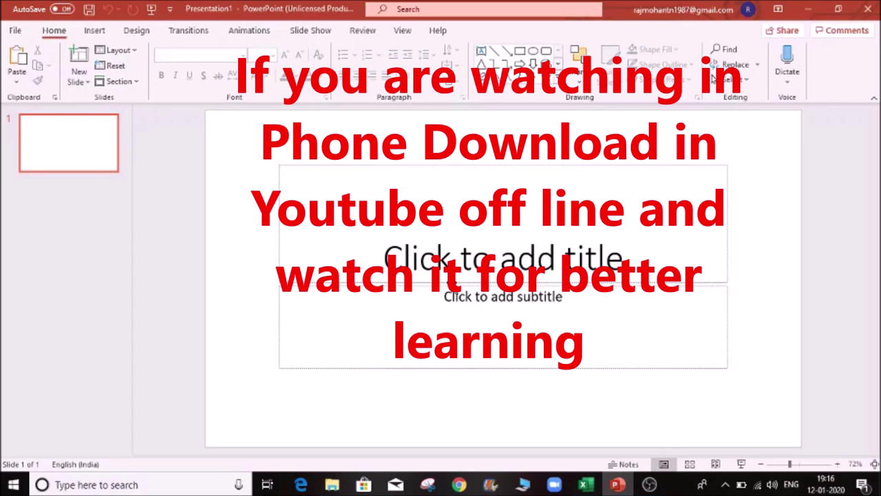
- Close the presentation and relaunch PowerPoint by searching 'powerPoint' from the Start menu
left_click(865, 10)
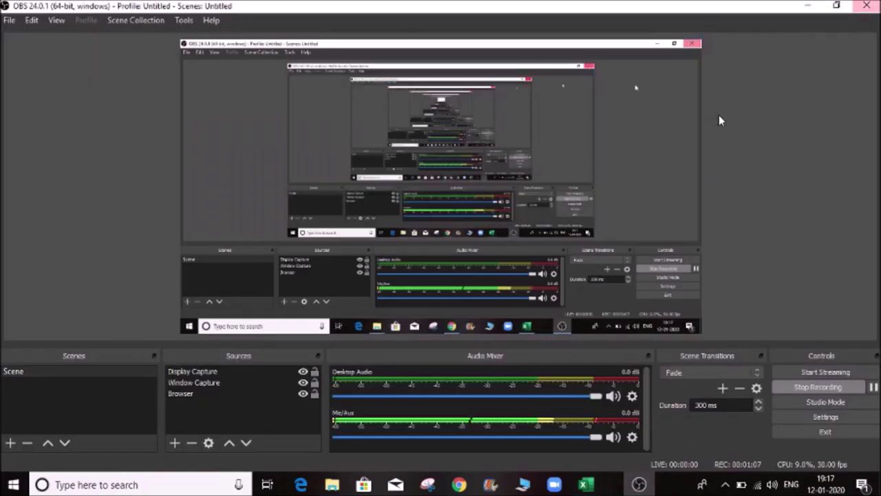
left_click(7, 485)
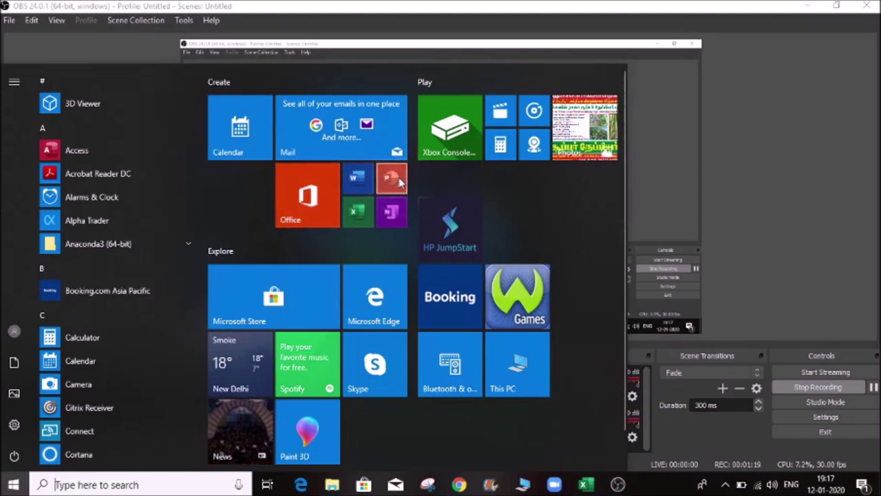
left_click(101, 484)
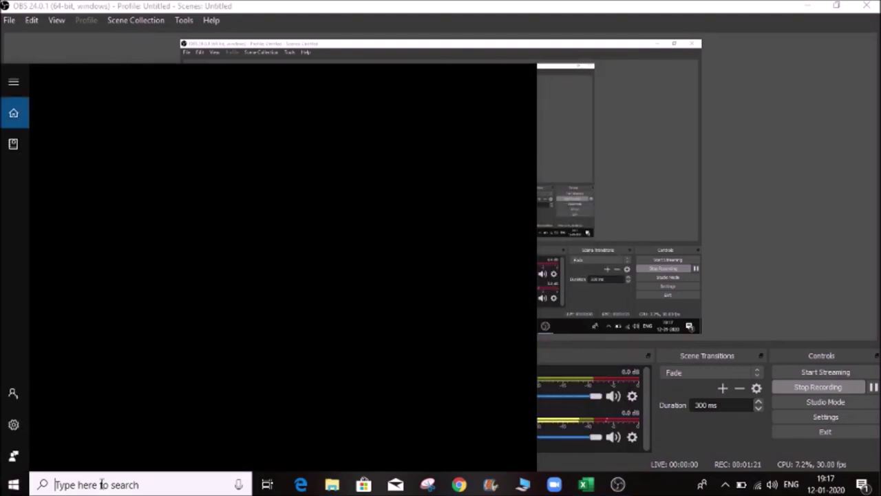
type("power")
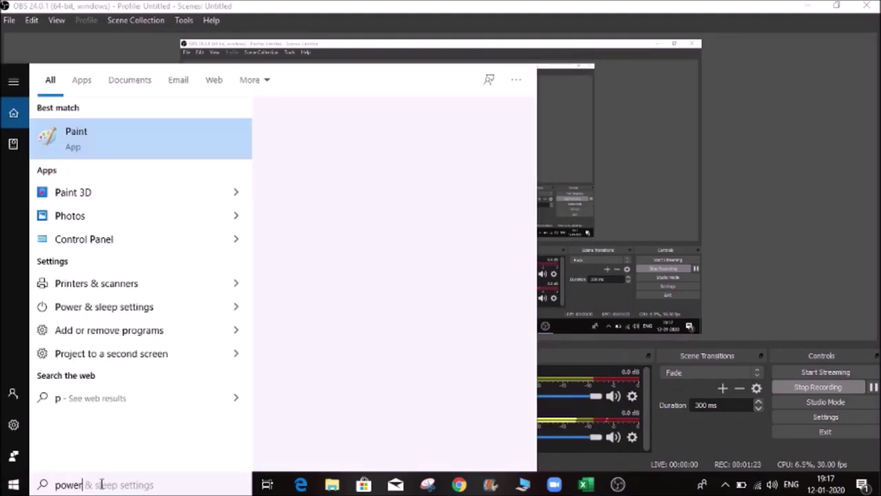
type("Point")
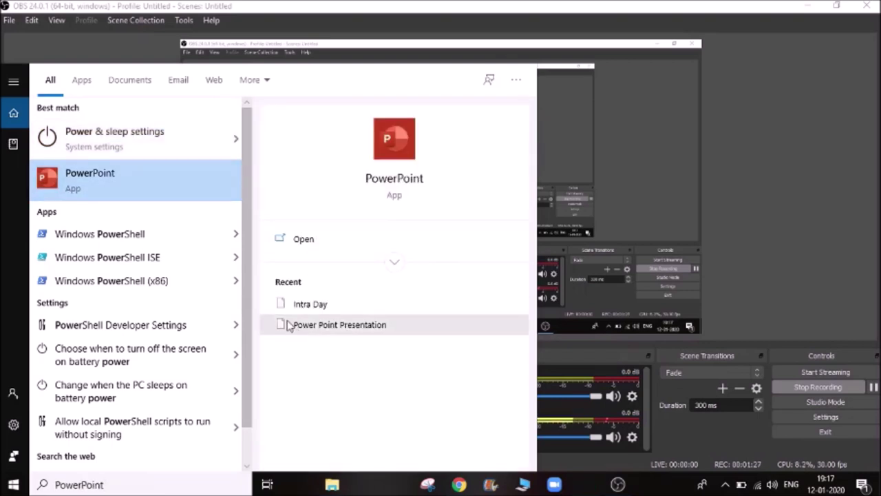
left_click(297, 240)
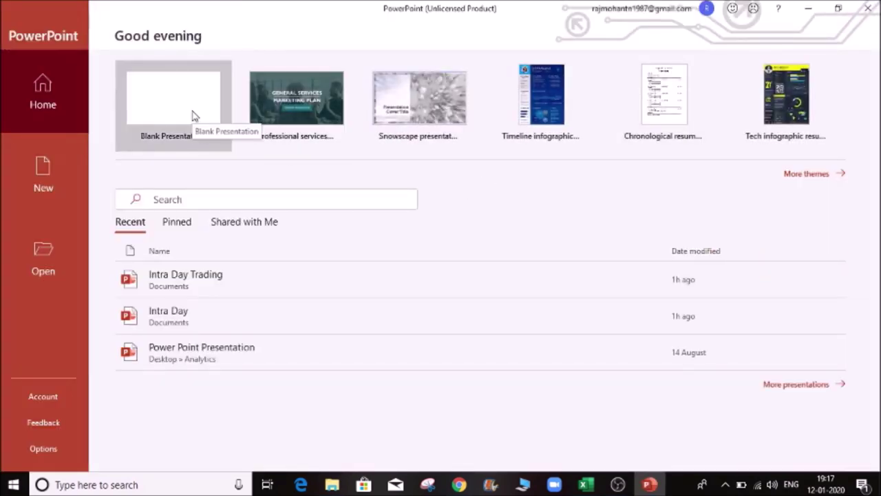
- Create a blank presentation and dismiss the subscription-expired notice
left_click(181, 111)
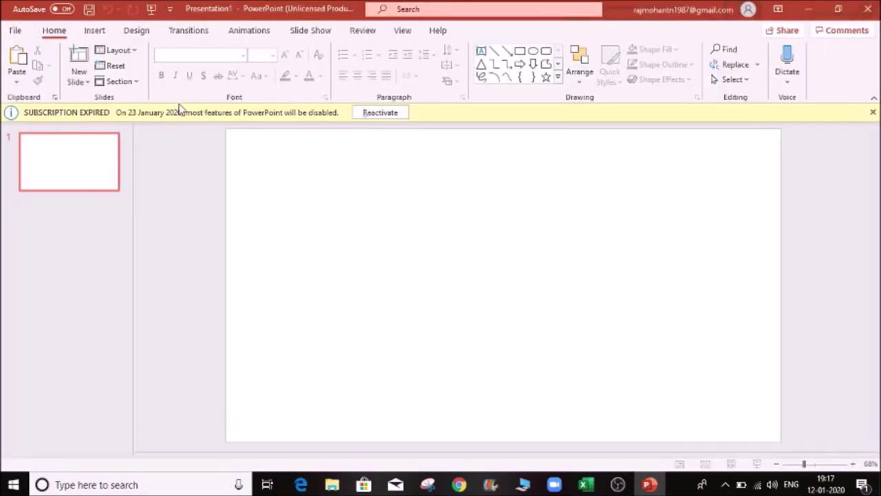
left_click(873, 112)
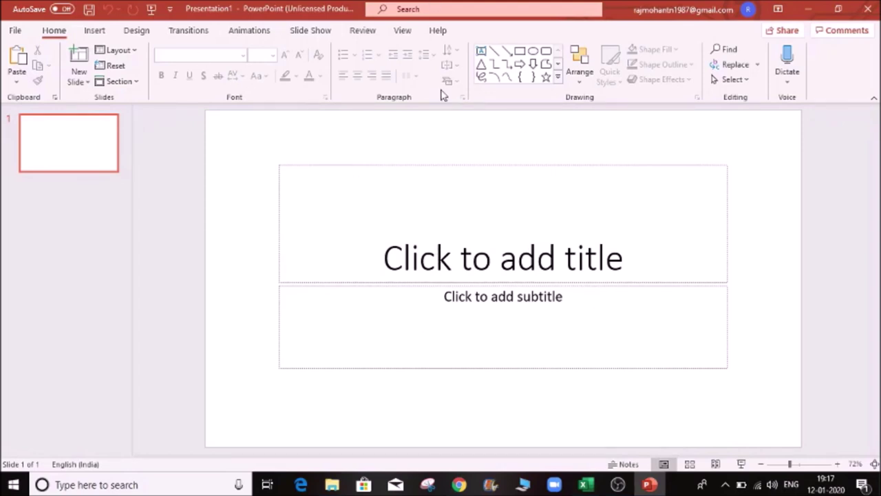
left_click(460, 228)
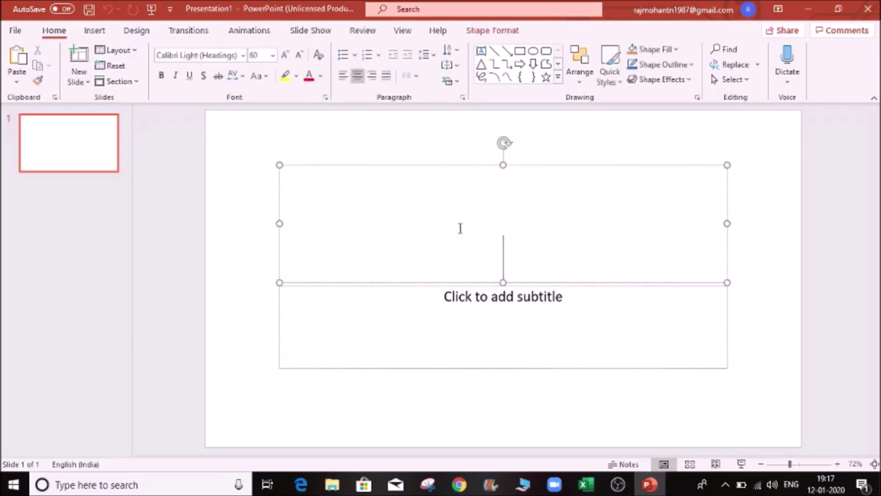
left_click(378, 144)
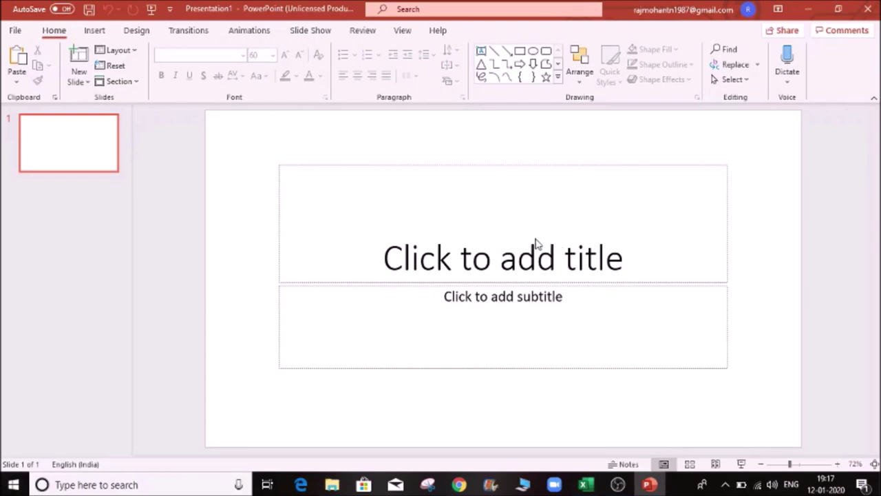
- Open and close a second blank presentation, try the title and subtitle boxes, then show New Slide layouts
key("ctrl+n")
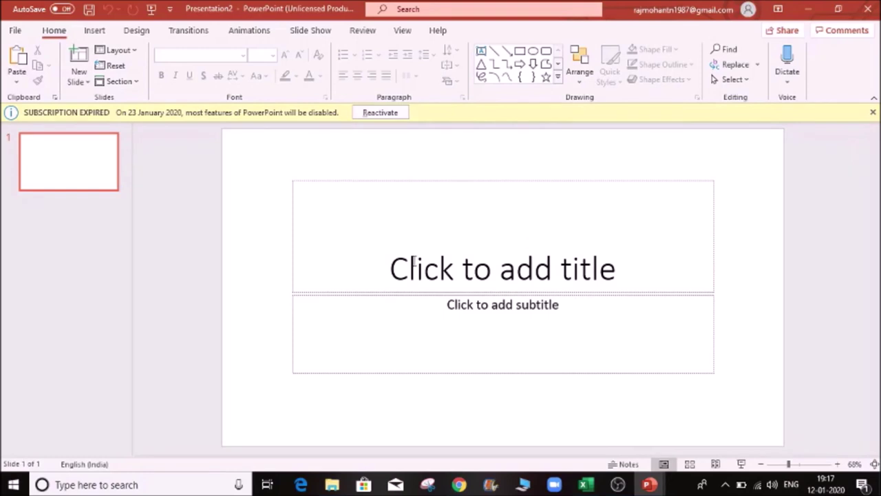
left_click(867, 14)
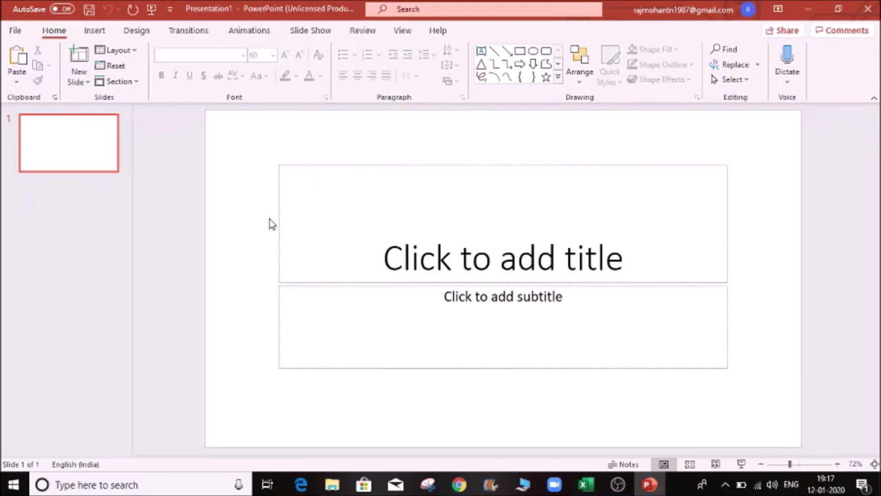
left_click(86, 144)
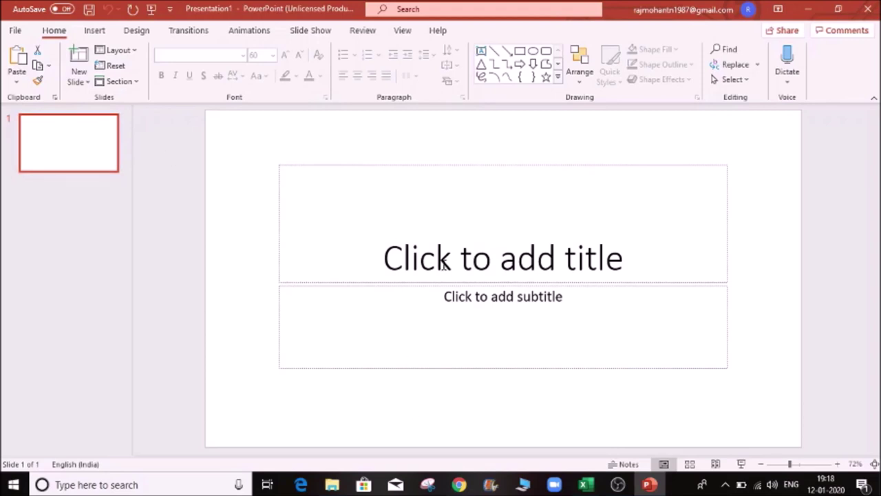
left_click(469, 256)
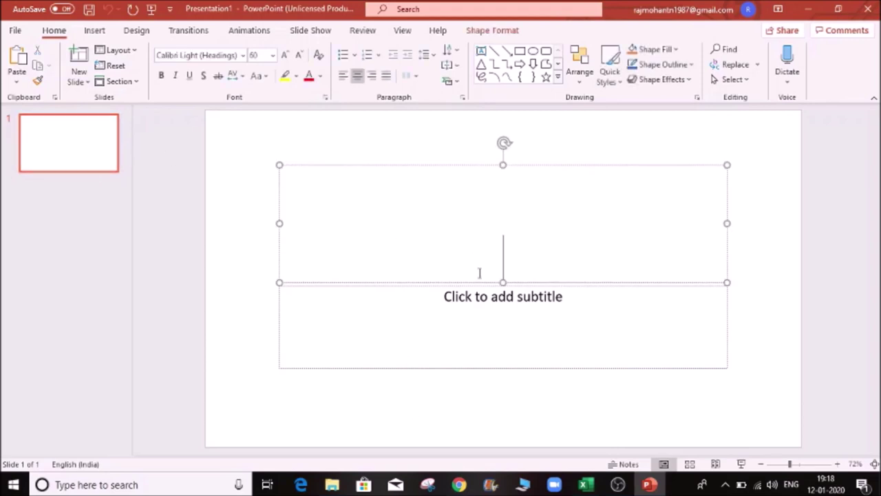
left_click(487, 298)
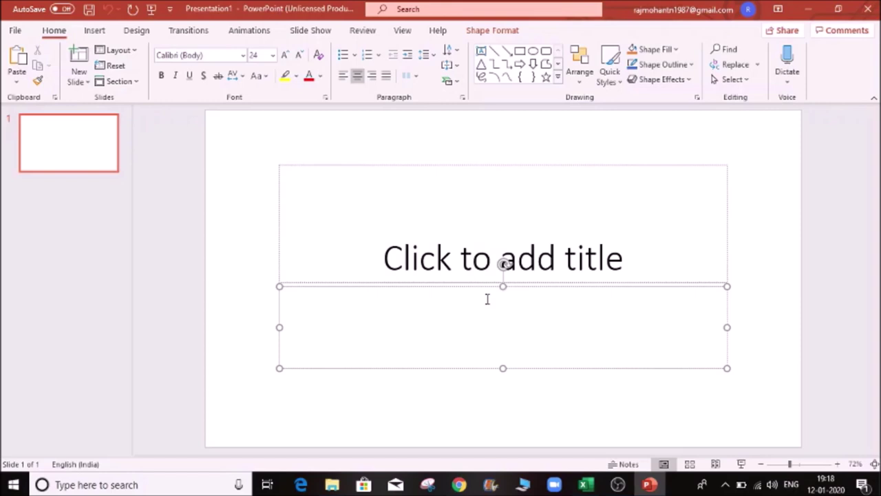
left_click(502, 256)
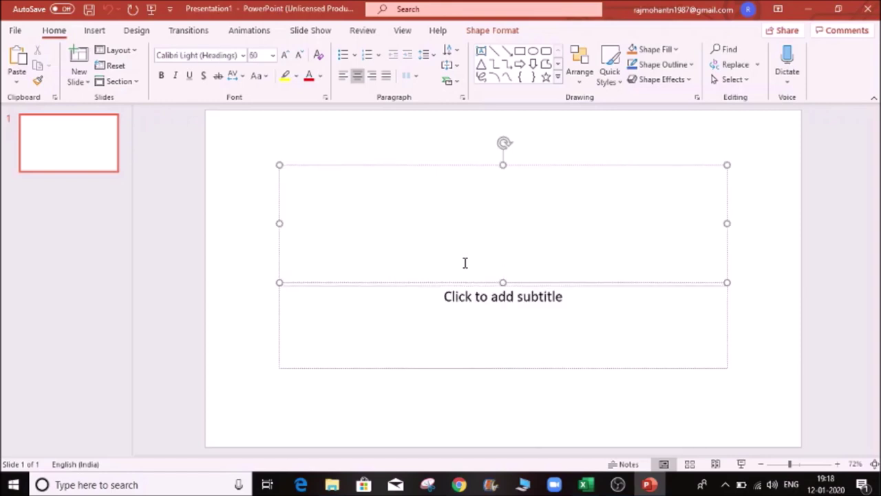
left_click(88, 143)
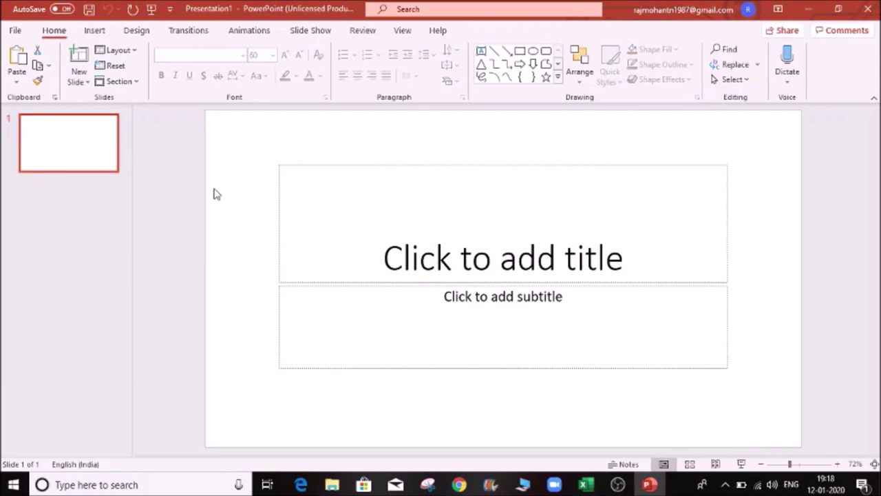
left_click(77, 83)
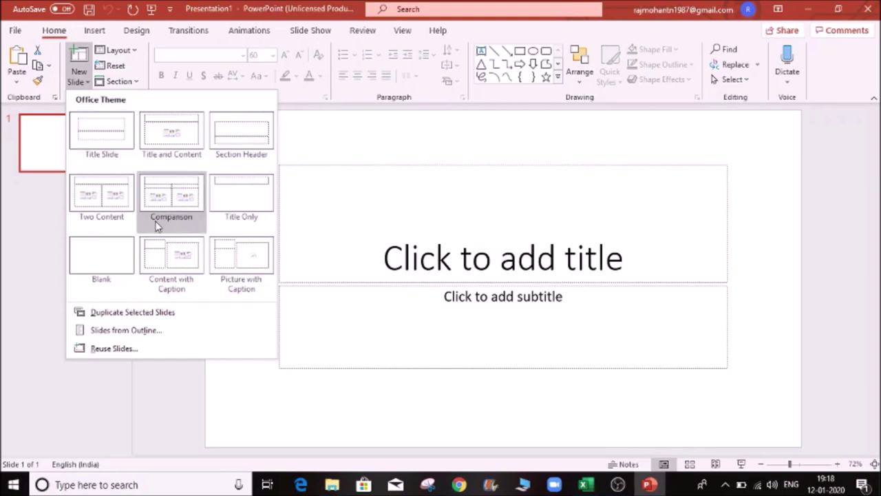
- Add Blank, Title and Content, and Section Header slides, briefly checking slide 1
left_click(101, 274)
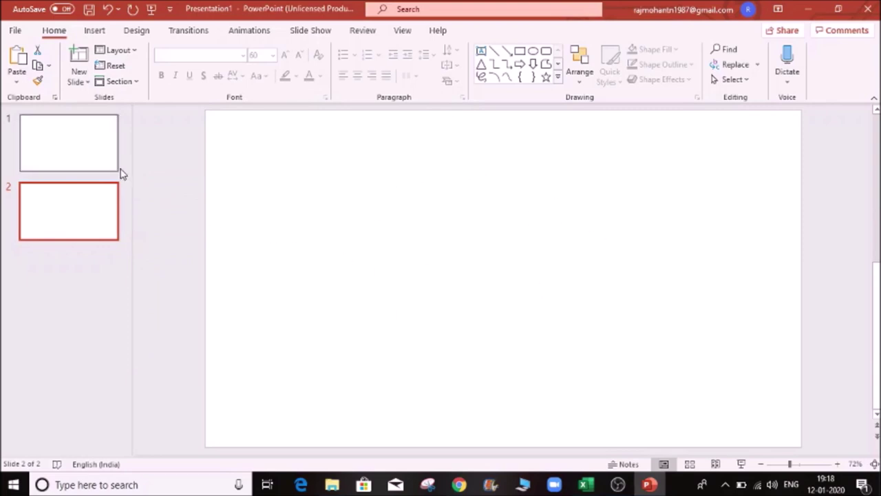
left_click(78, 80)
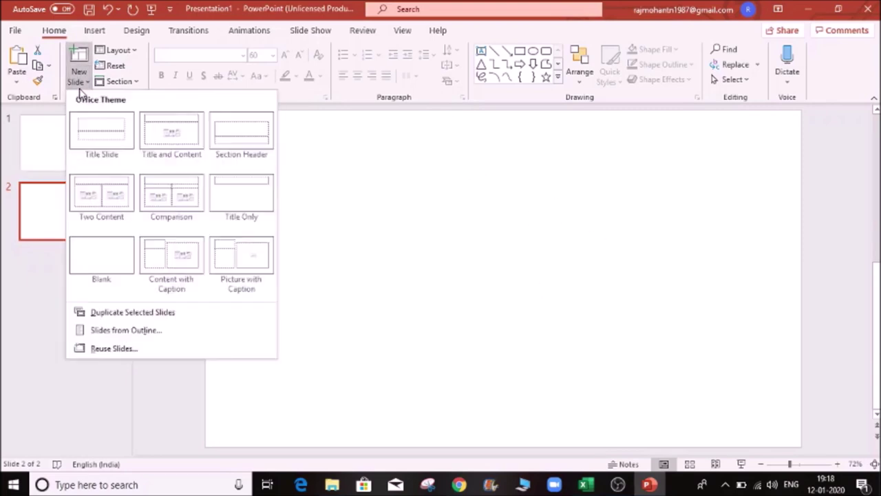
left_click(168, 157)
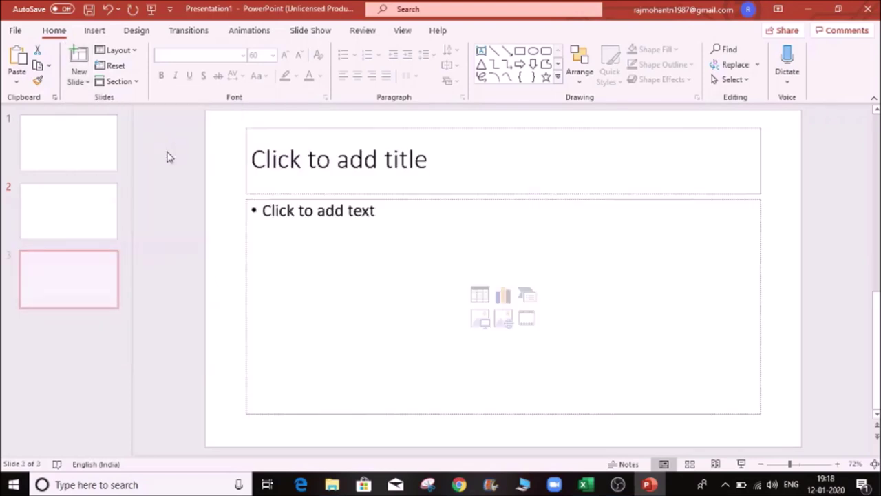
left_click(80, 81)
left_click(232, 143)
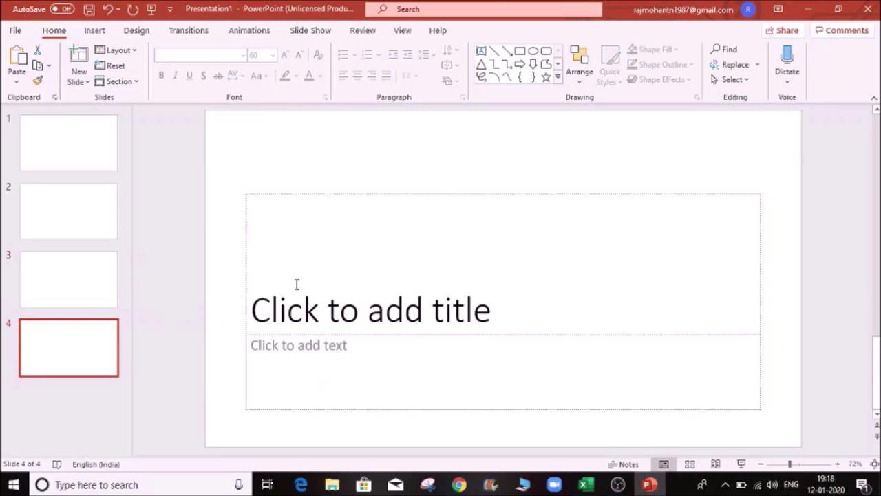
left_click(362, 301)
left_click(40, 152)
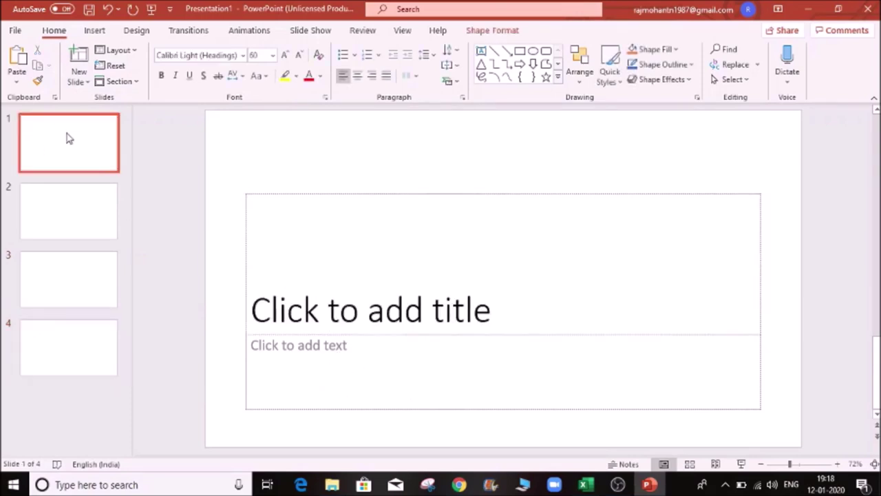
left_click(76, 355)
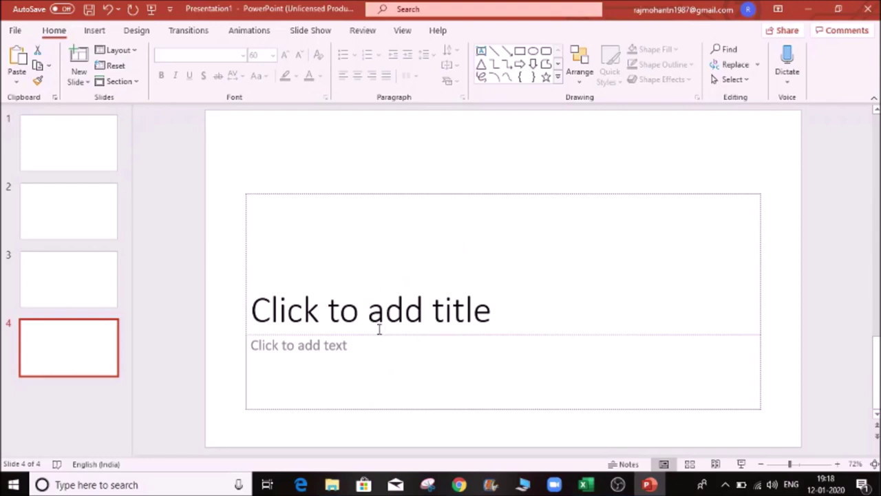
- Add a Title Only slide and a two-column Comparison slide
left_click(81, 83)
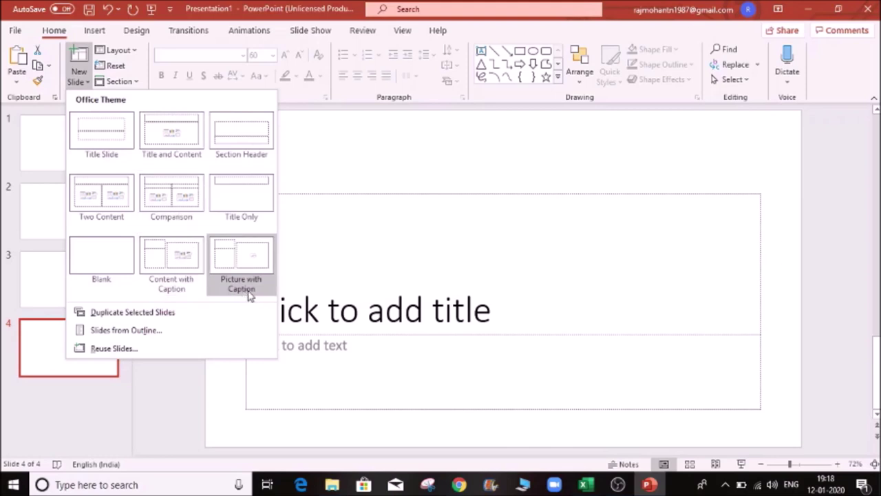
left_click(242, 199)
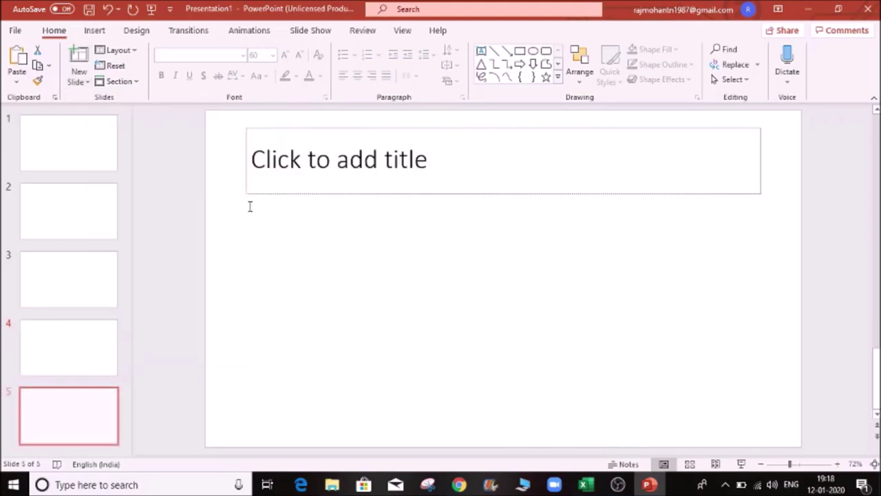
left_click(79, 83)
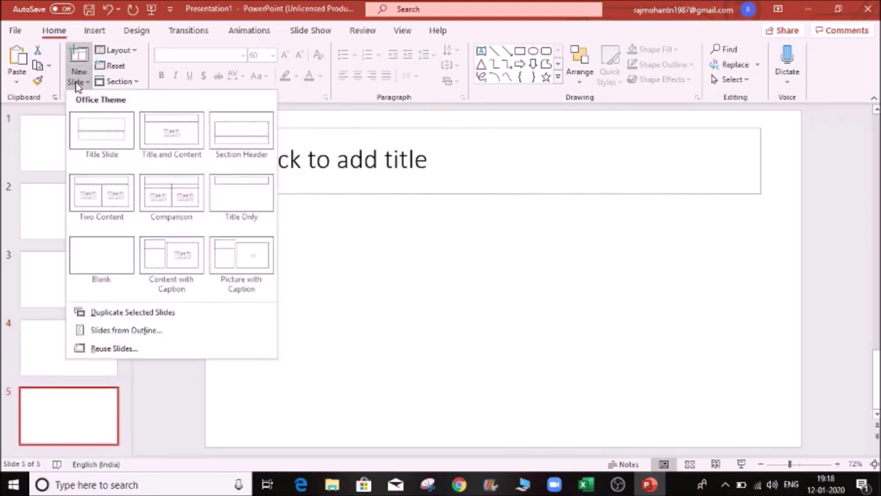
left_click(177, 192)
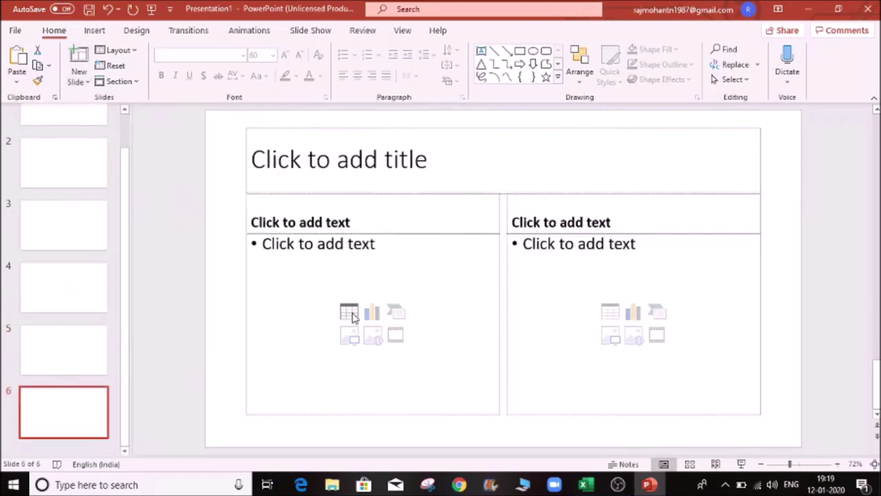
- Try the Comparison slide's placeholders, then view slide 1 and blank slide 2
left_click(296, 224)
left_click(342, 149)
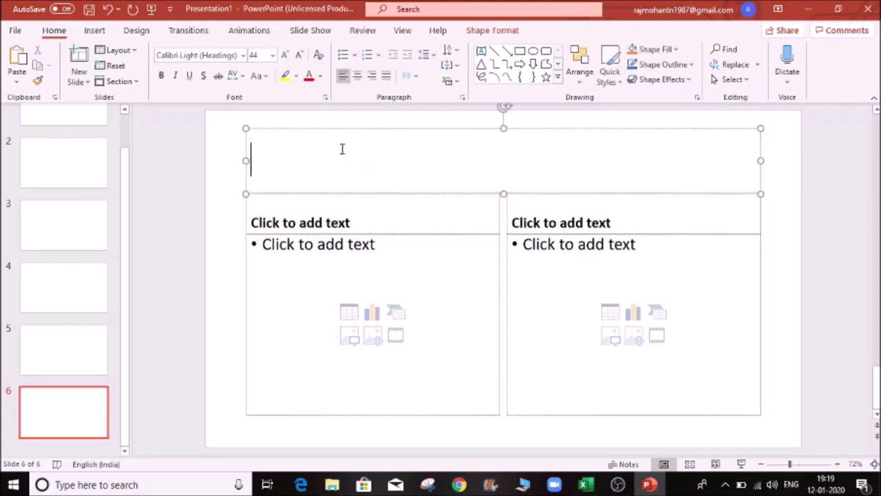
left_click(323, 219)
left_click(543, 221)
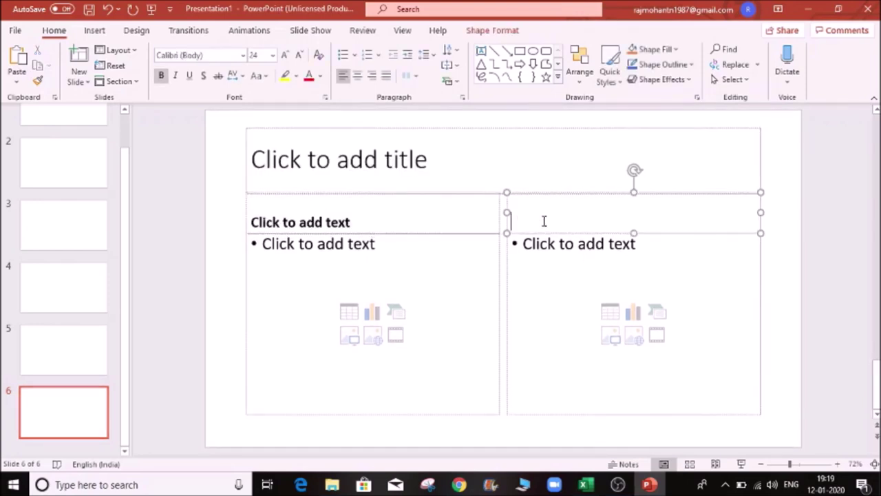
left_click(343, 248)
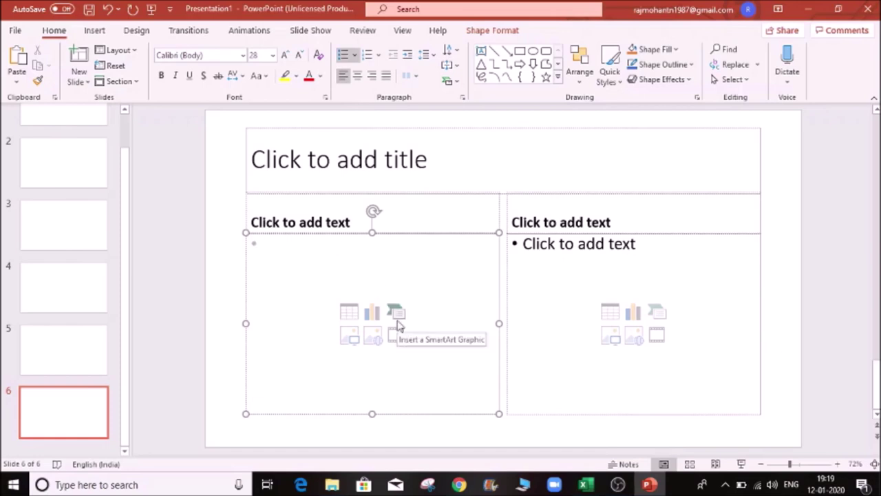
scroll(95, 295, "up", 2)
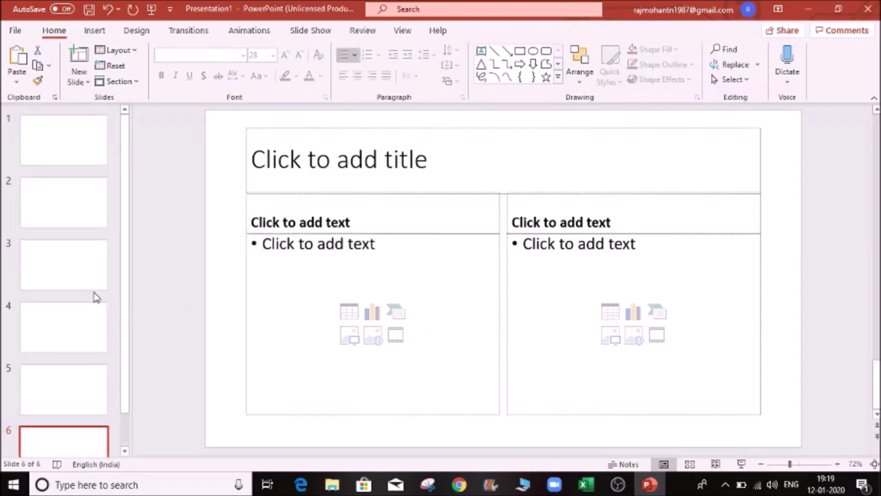
left_click(81, 135)
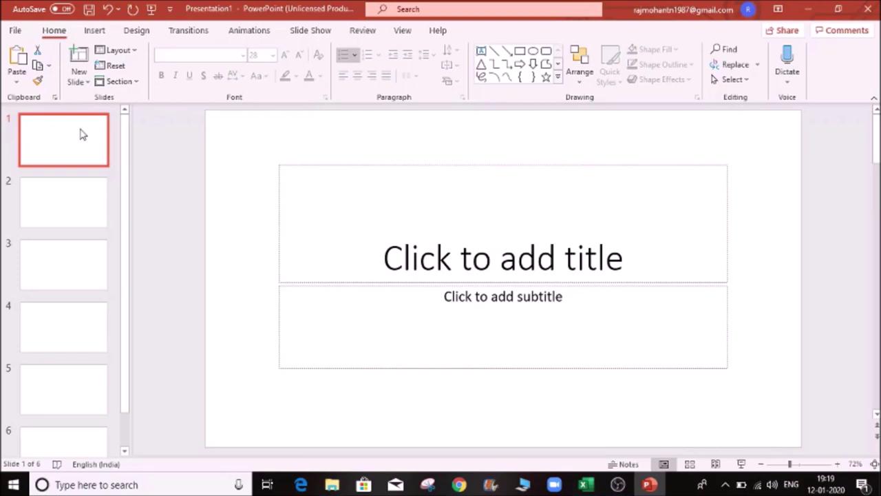
left_click(62, 205)
left_click(91, 147)
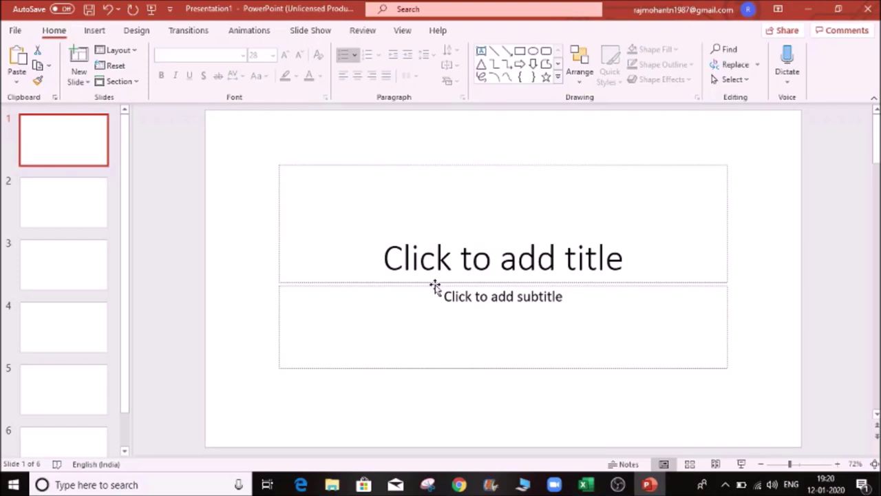
left_click(397, 251)
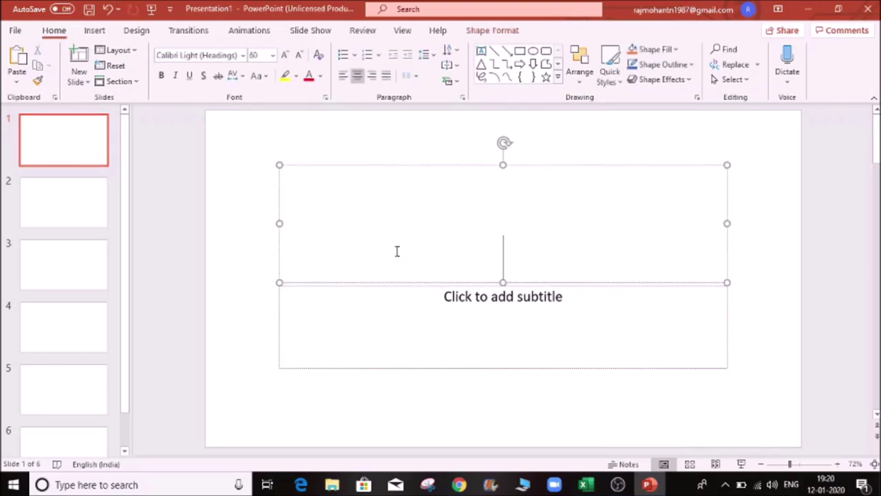
left_click(432, 321)
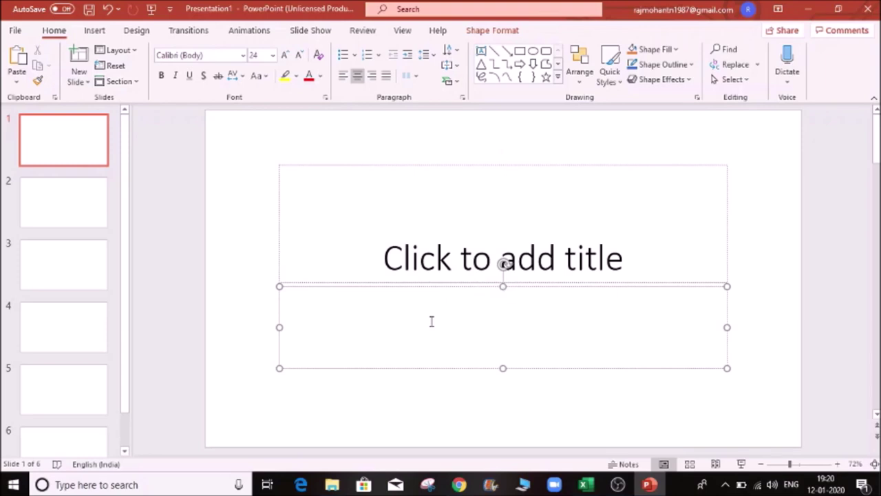
left_click(467, 253)
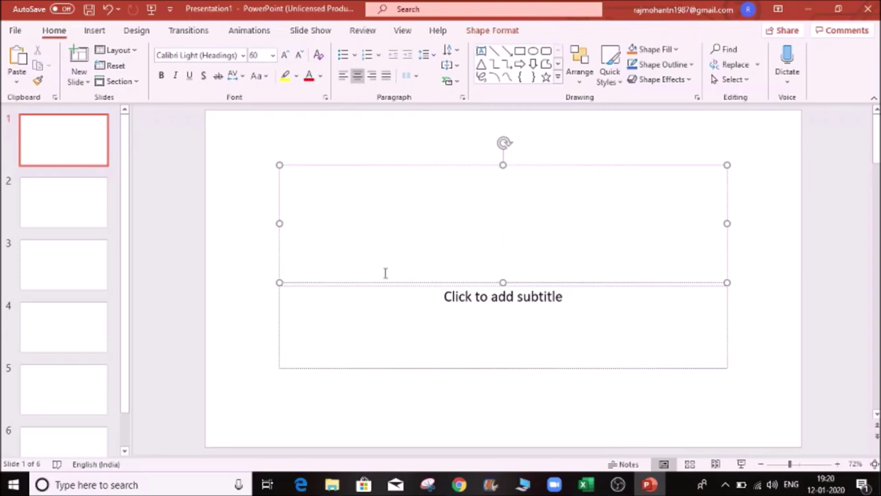
left_click(87, 139)
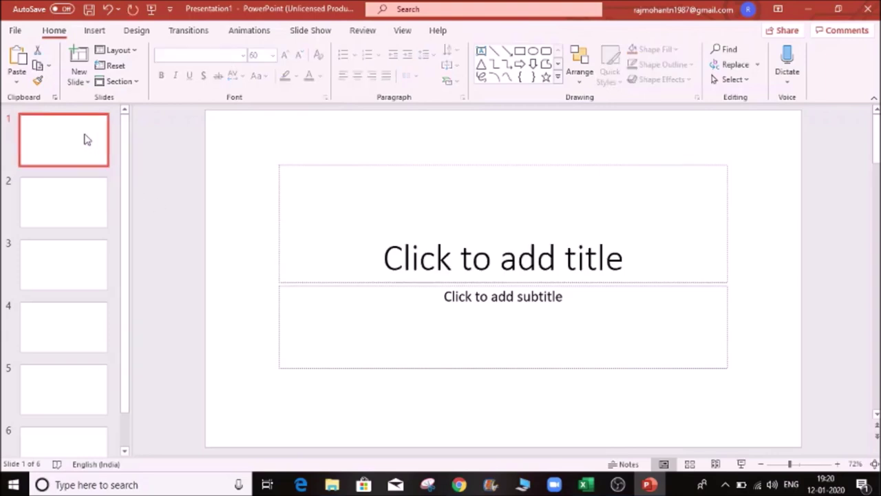
left_click(16, 31)
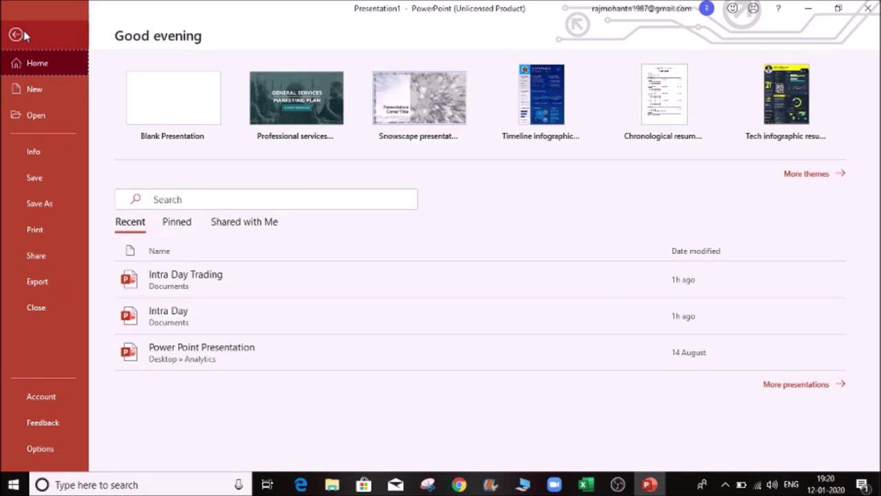
left_click(35, 92)
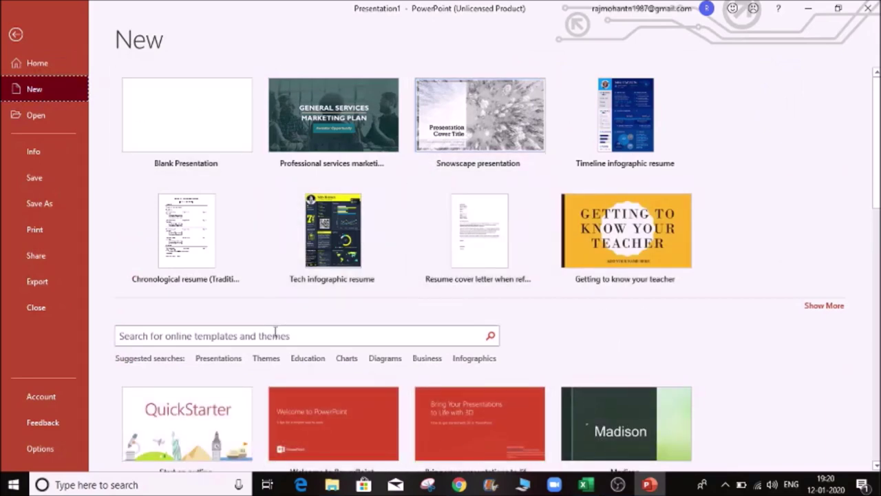
scroll(275, 333, "down", 1)
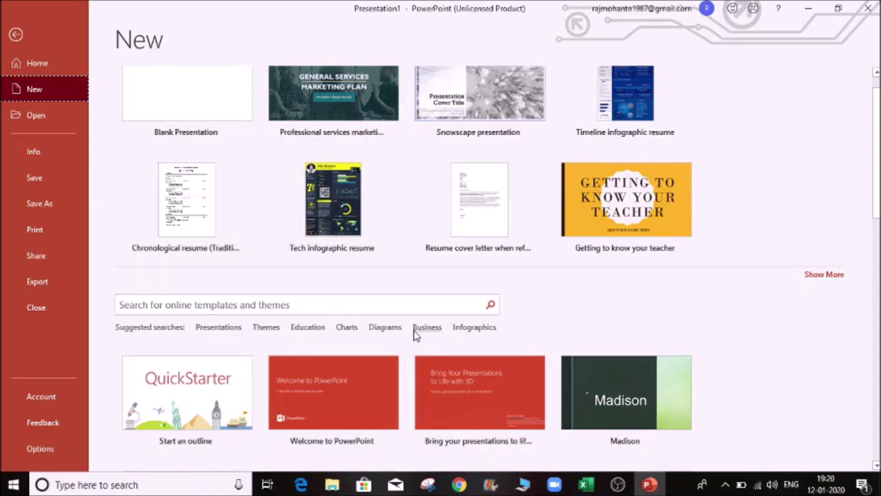
left_click(303, 328)
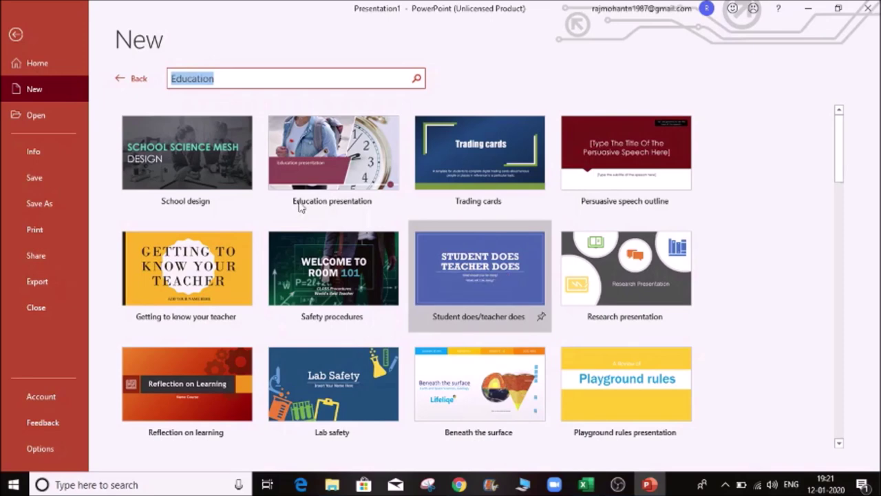
left_click(16, 35)
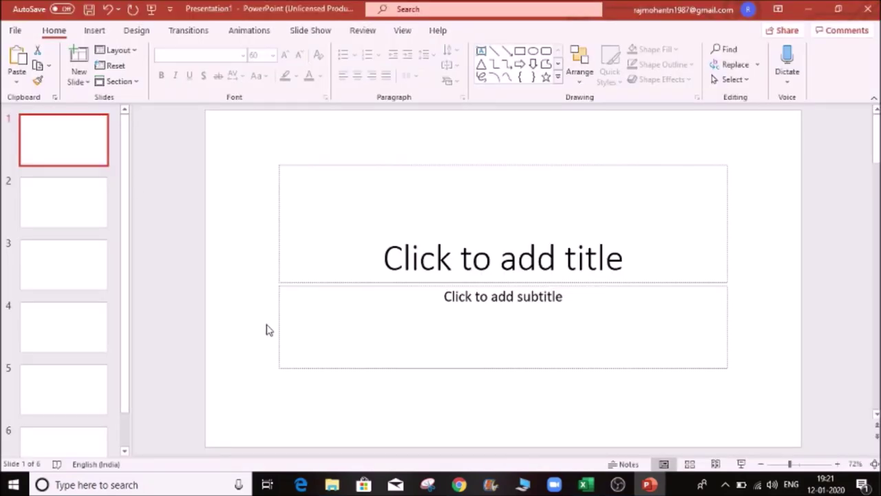
- On the File > New page, search the online templates for Business
left_click(15, 32)
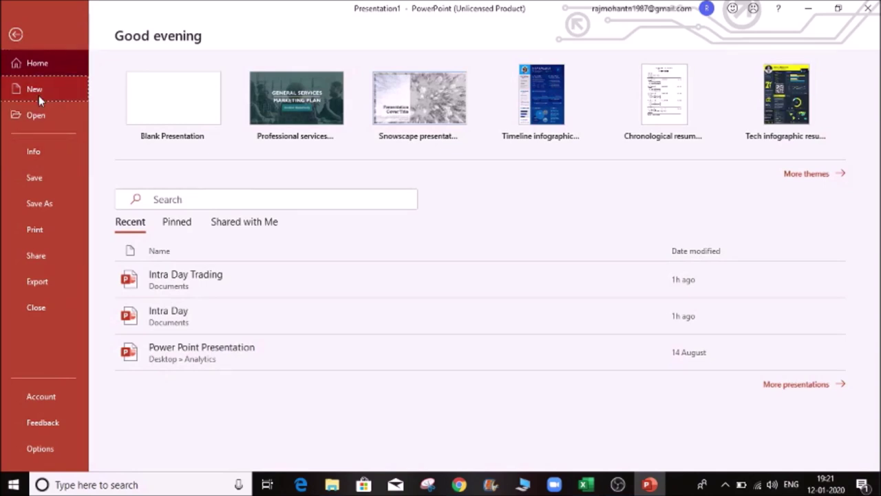
left_click(39, 95)
scroll(287, 333, "down", 1)
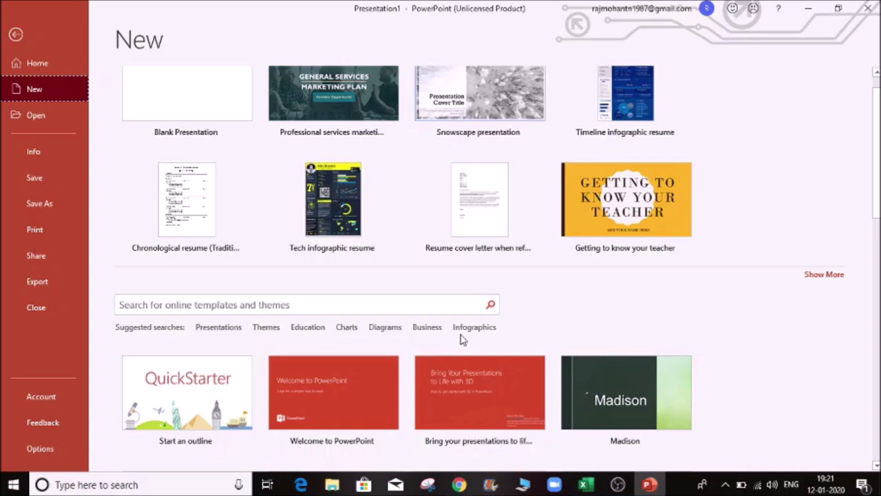
left_click(247, 307)
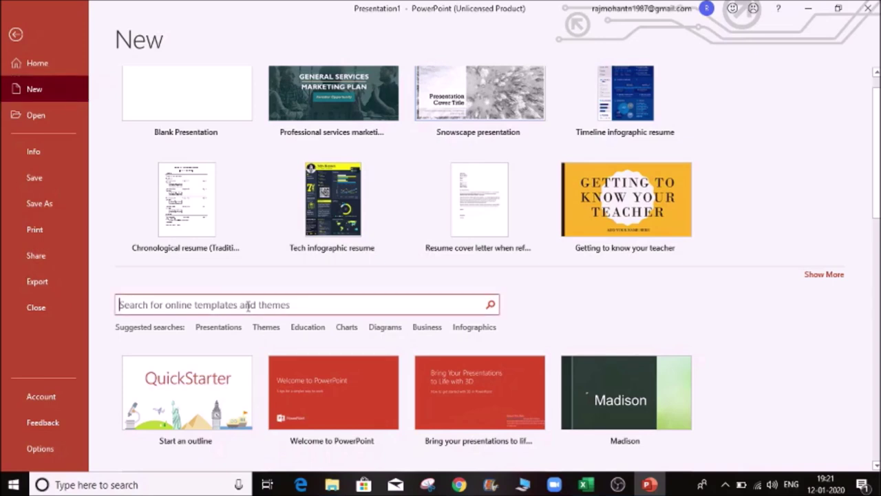
type("re")
key("BackSpace")
key("BackSpace")
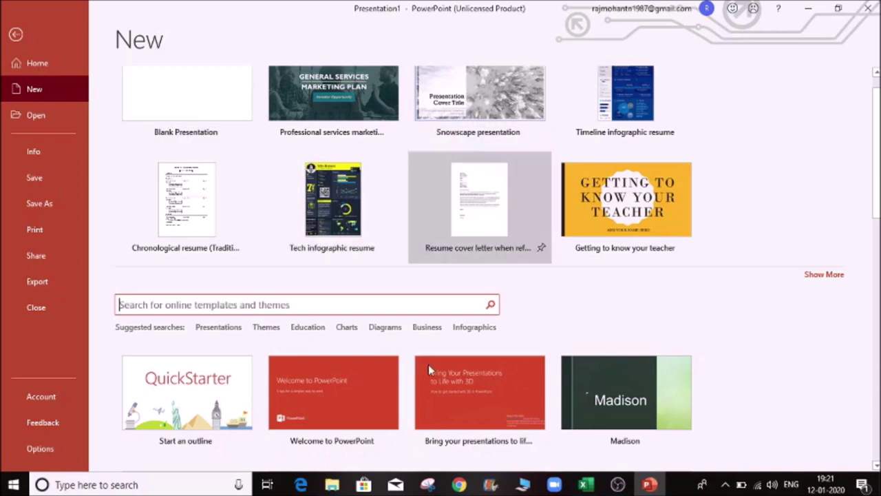
left_click(420, 329)
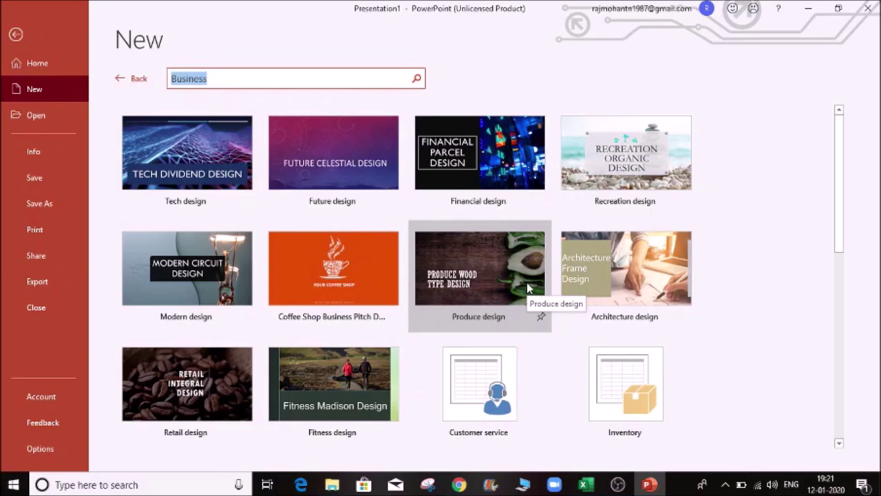
scroll(528, 285, "down", 2)
scroll(527, 282, "up", 2)
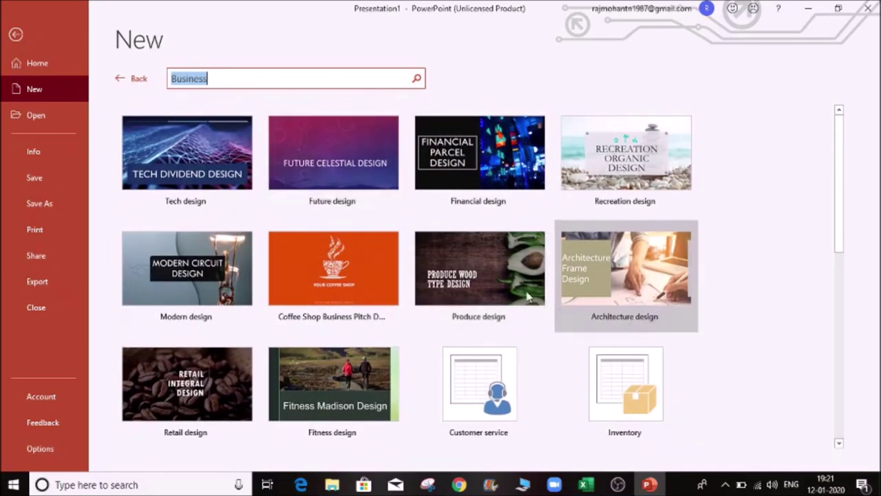
scroll(519, 282, "down", 6)
scroll(519, 282, "up", 4)
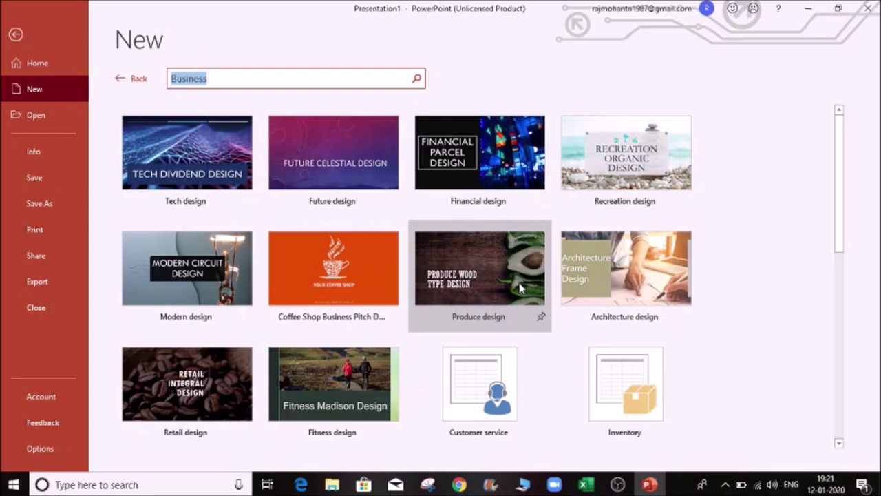
scroll(521, 288, "down", 1)
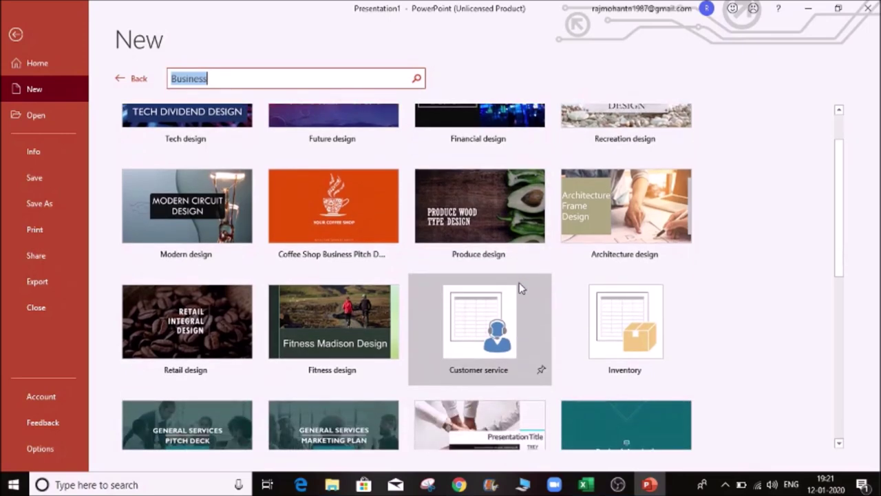
scroll(520, 287, "down", 2)
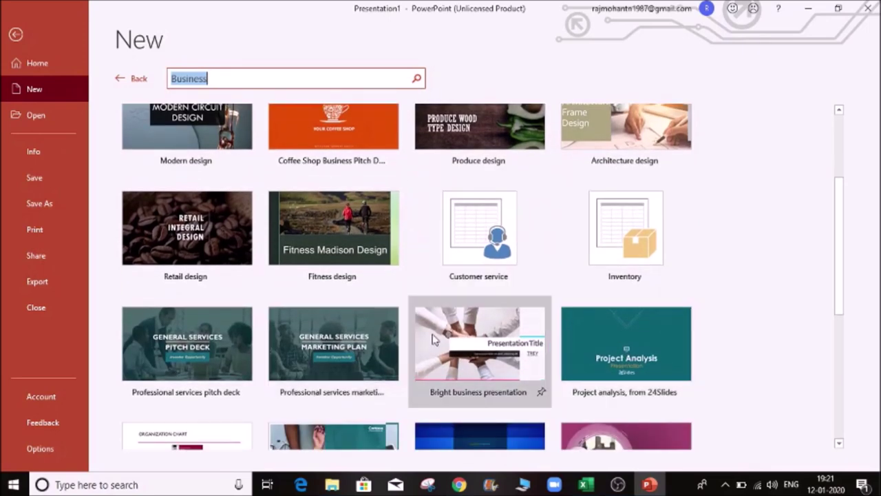
scroll(433, 339, "down", 1)
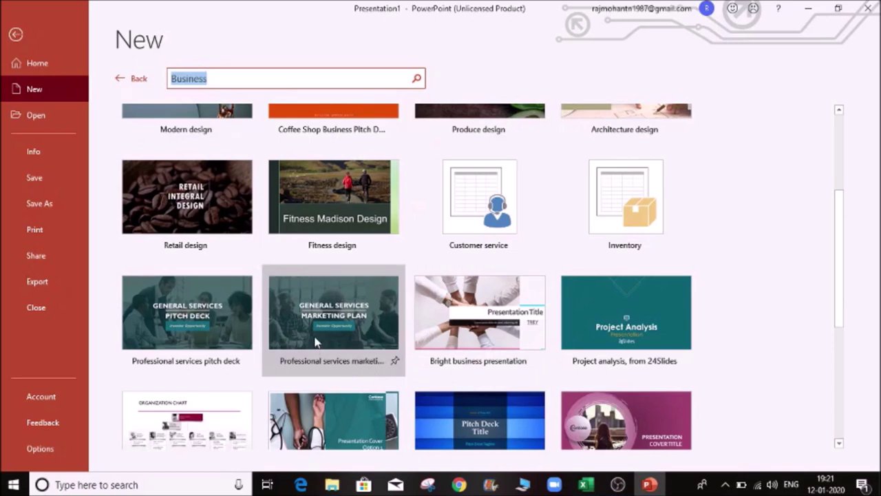
scroll(320, 335, "down", 1)
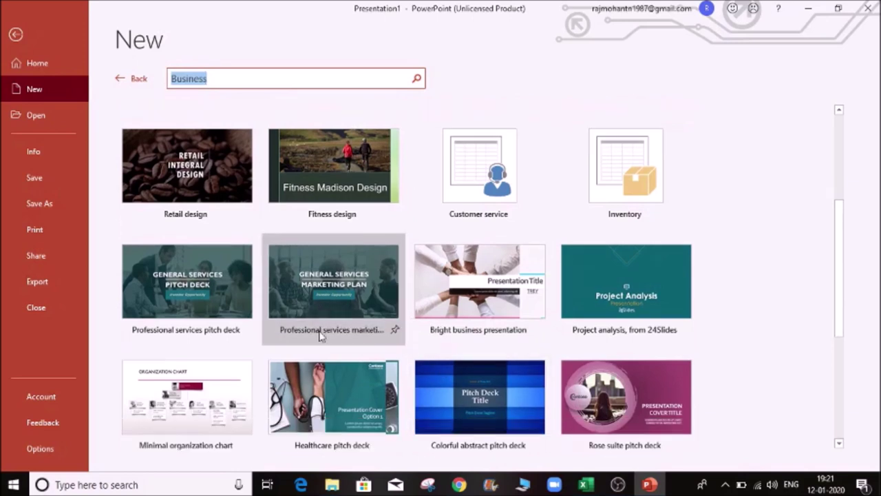
left_click(354, 311)
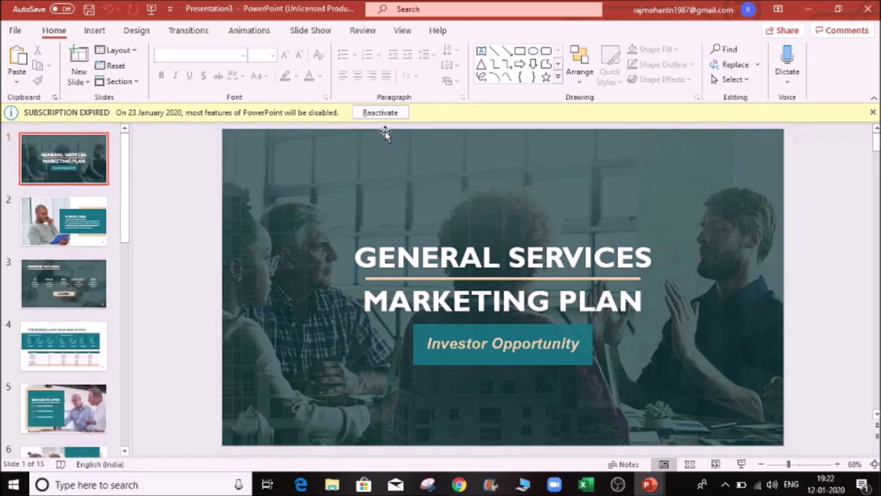
- Dismiss the subscription notice and step between the title slide, OUR BIG IDEA and slide 3
left_click(872, 112)
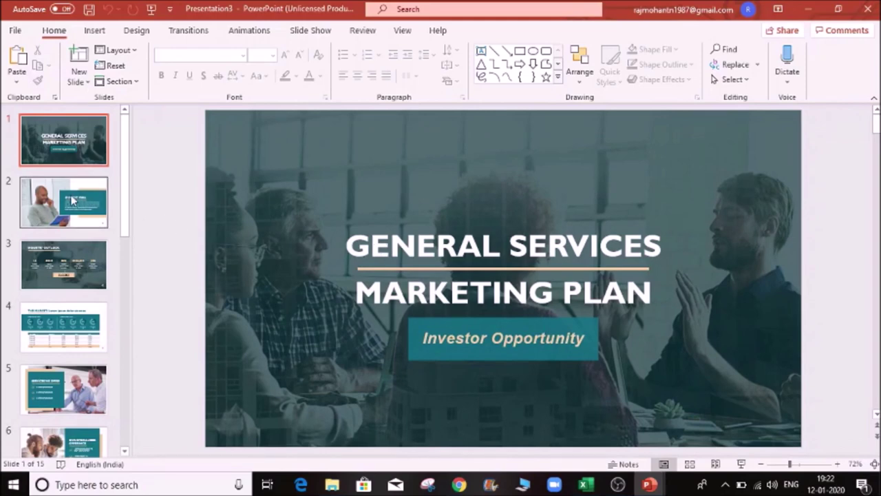
left_click(73, 199)
key("Down")
key("Down")
key("Down")
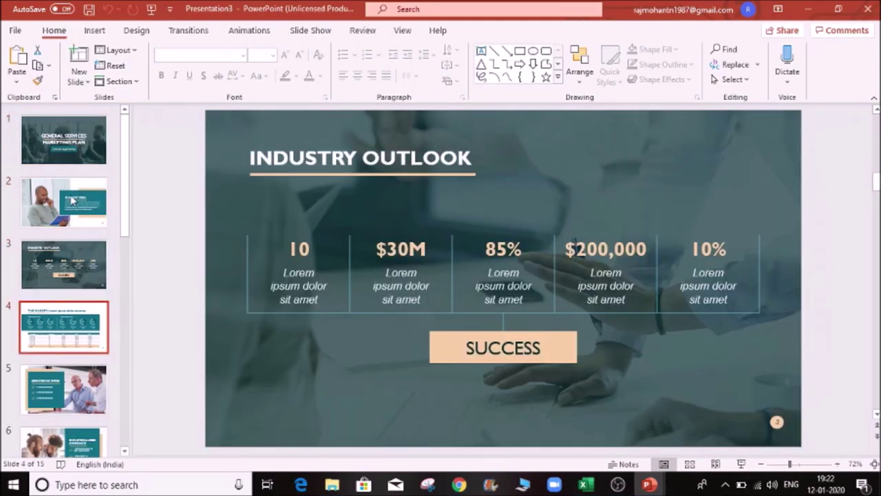
key("Up")
key("Up")
key("Up")
key("Up")
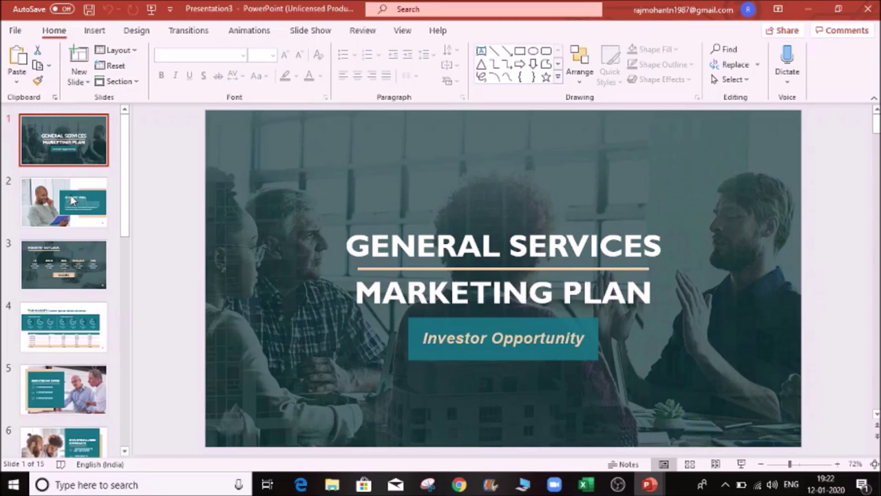
left_click(73, 200)
key("Down")
key("Up")
key("Up")
key("Down")
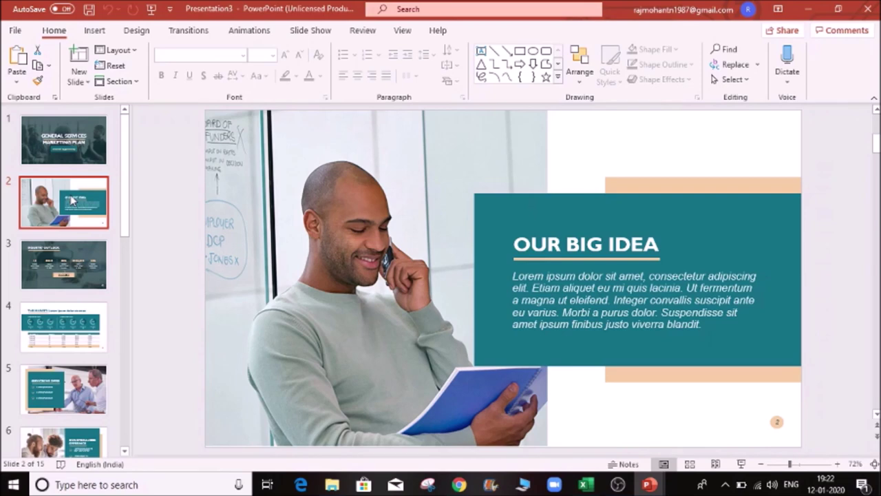
key("Up")
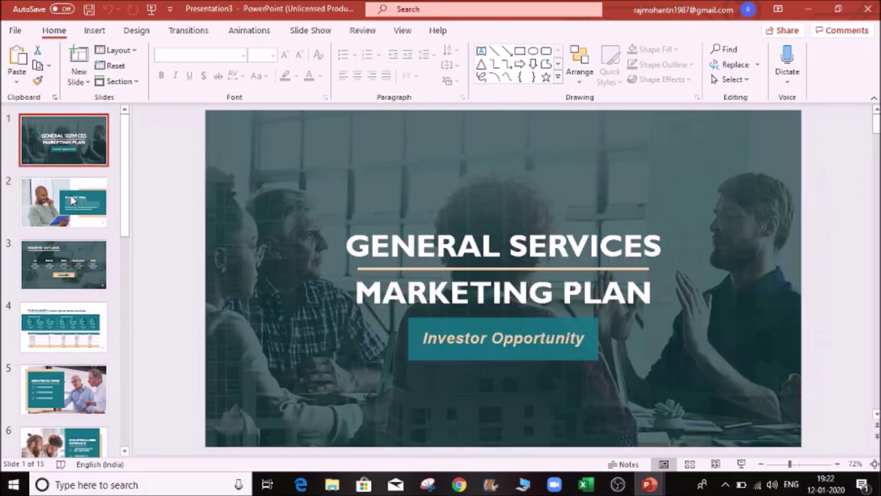
key("Down")
key("Down")
key("Down")
key("Down")
key("Down")
key("Down")
key("Down")
key("Down")
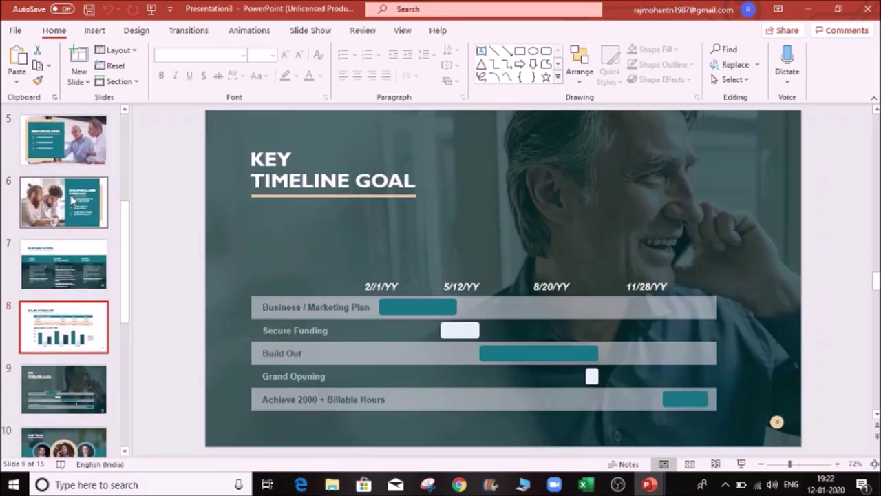
key("Up")
key("Up")
key("Up")
key("Up")
key("Up")
key("Up")
key("Up")
key("Up")
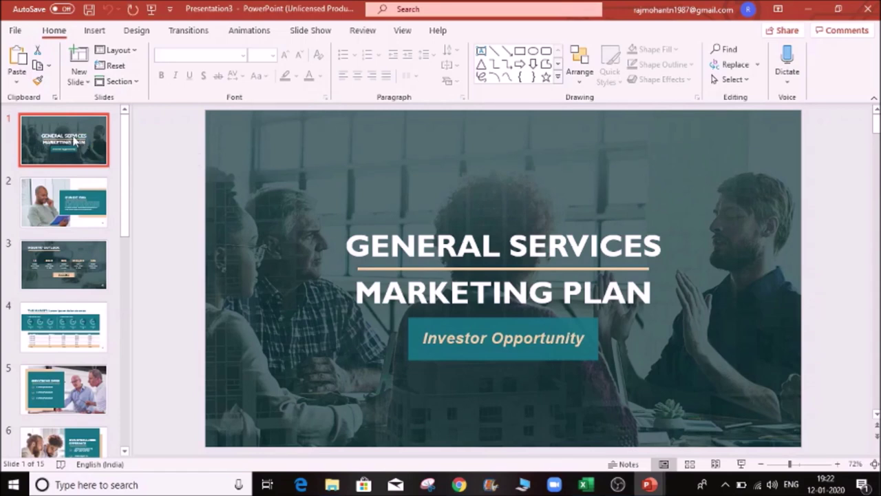
- Paste a title-slide copy after Industry Outlook, scroll the deck, and open OUR BIG IDEA
left_click(79, 279)
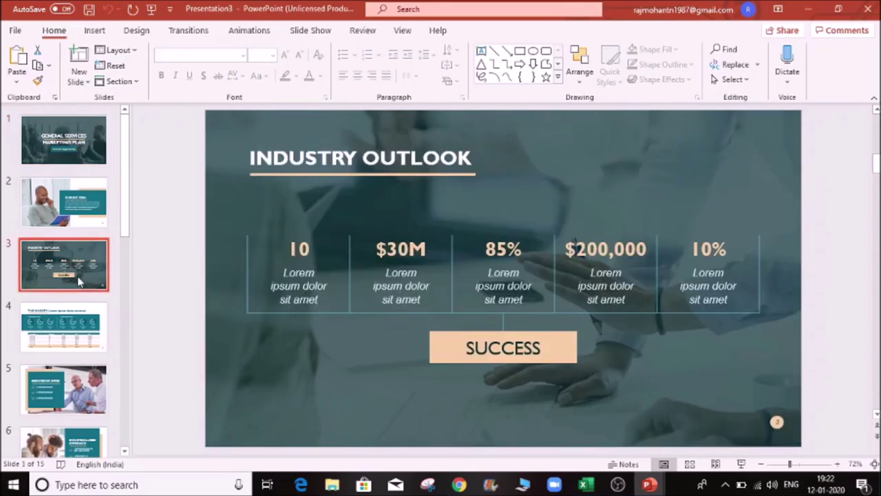
key("ctrl+v")
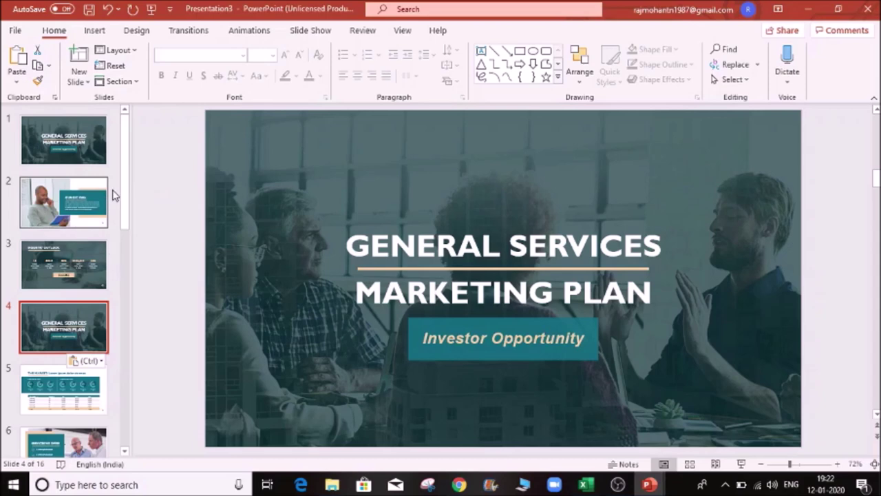
left_click_drag(124, 183, 125, 436)
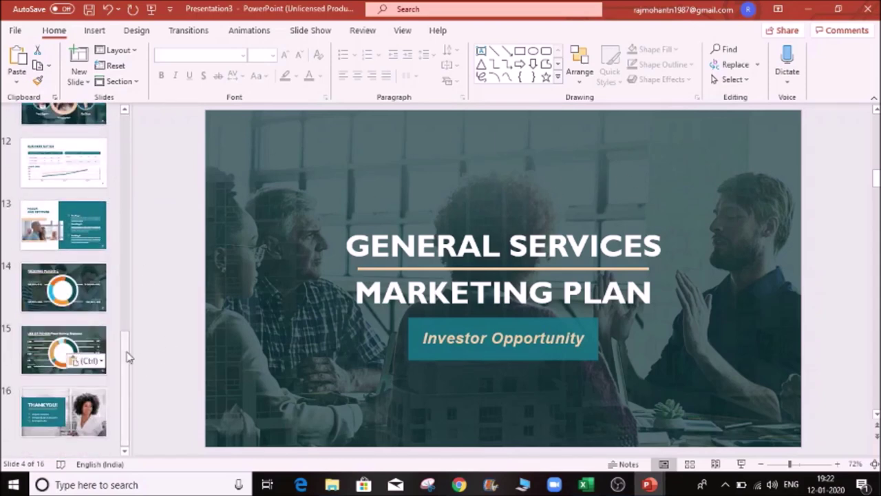
left_click_drag(128, 356, 138, 118)
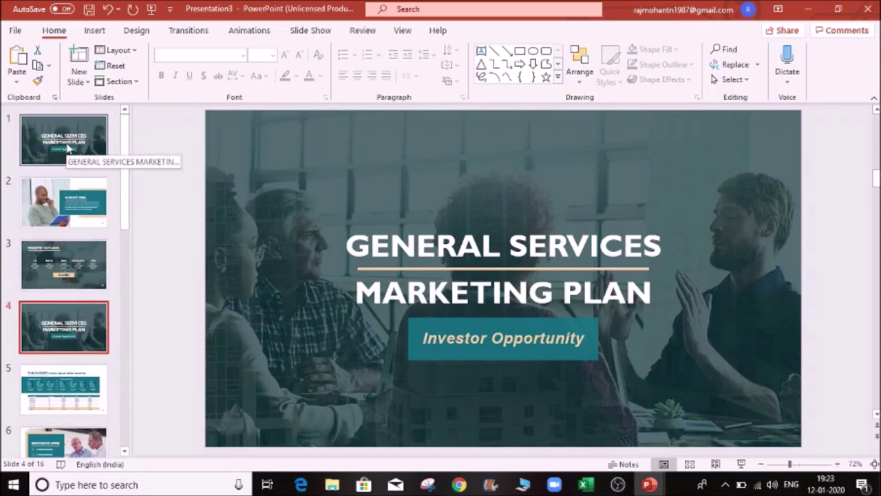
left_click(75, 207)
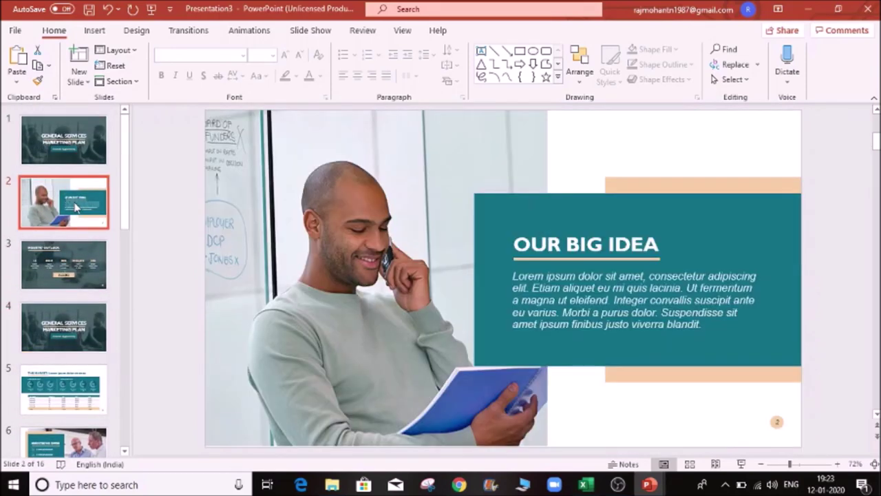
- Cut the OUR BIG IDEA slide and paste it after SERVICES WE OFFER
right_click(75, 207)
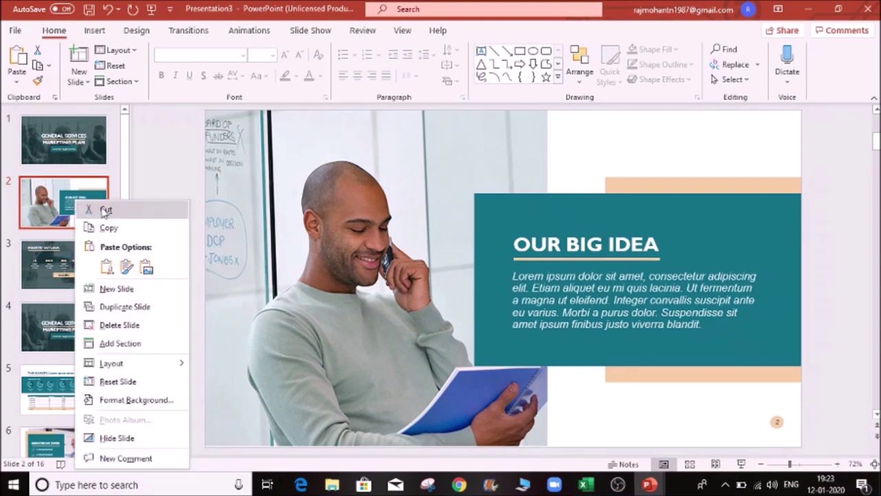
left_click(104, 210)
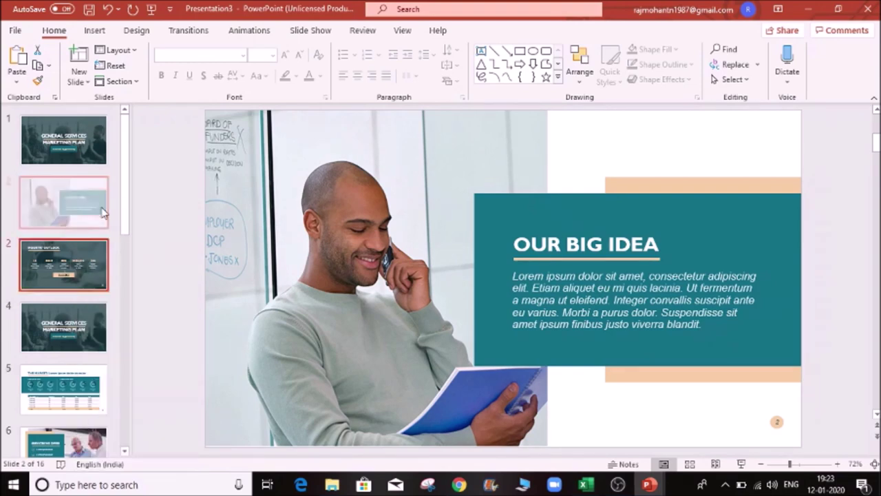
scroll(40, 197, "down", 1)
scroll(40, 198, "up", 1)
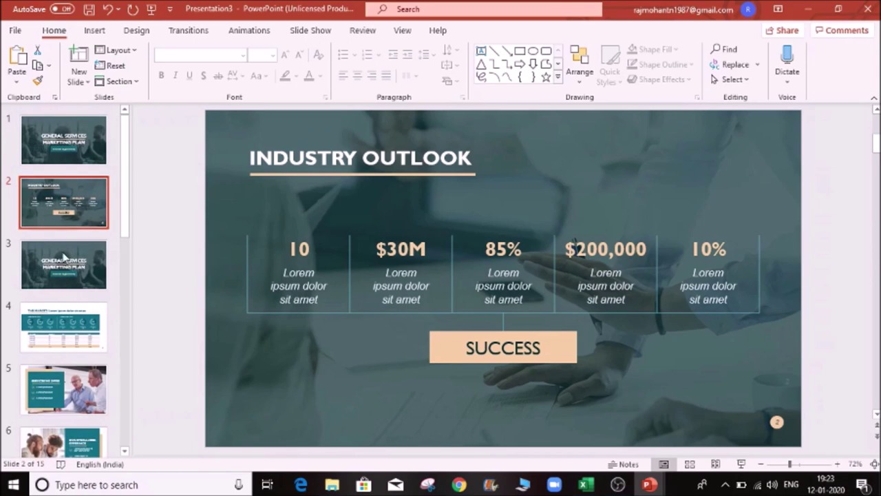
left_click(88, 384)
right_click(90, 384)
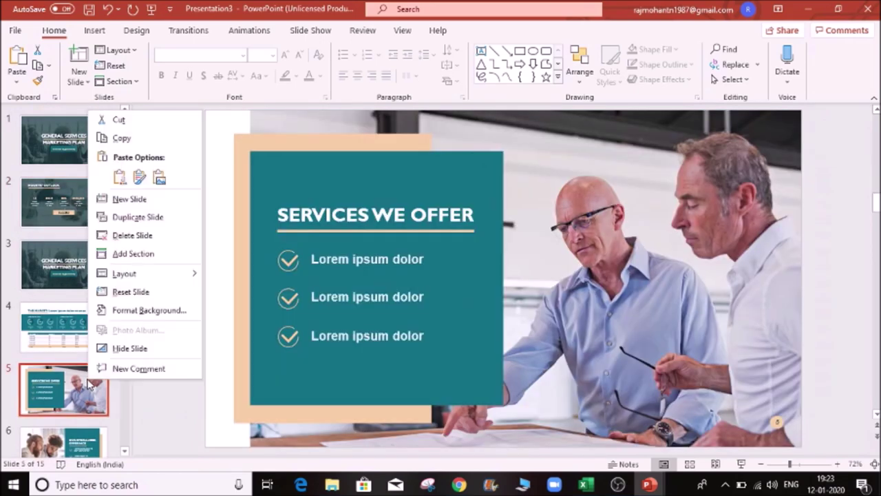
left_click(88, 389)
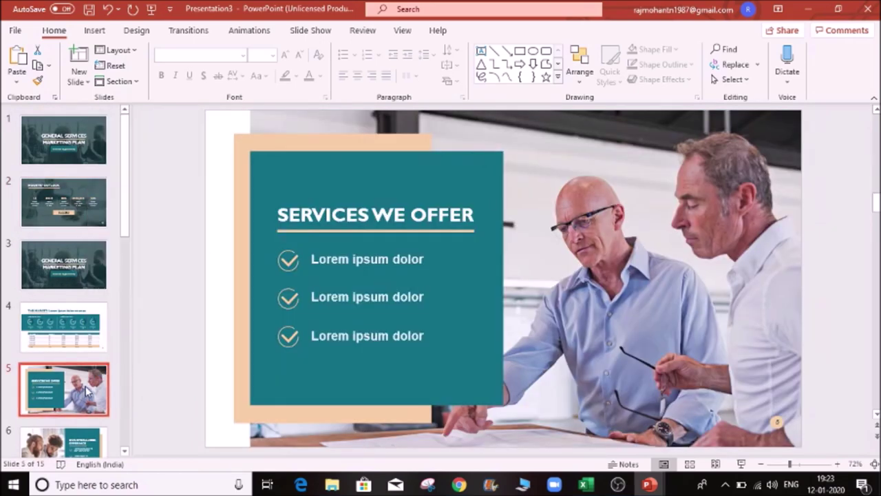
key("ctrl+v")
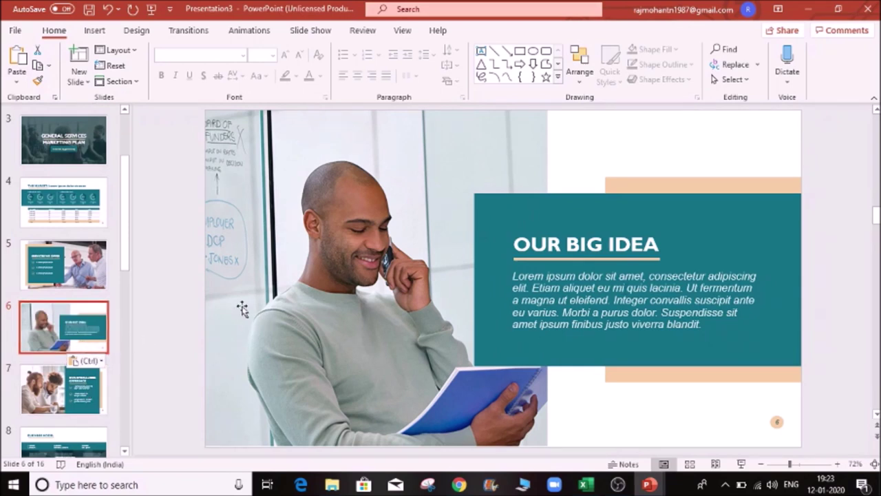
- Drag INDUSTRY OUTLOOK down to position 5, then view both title slides
scroll(83, 330, "up", 4)
left_click(67, 201)
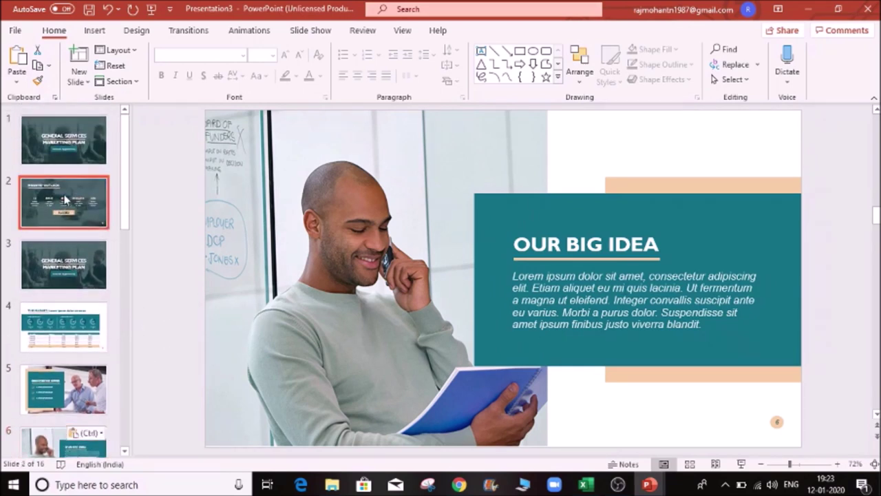
left_click_drag(67, 201, 74, 421)
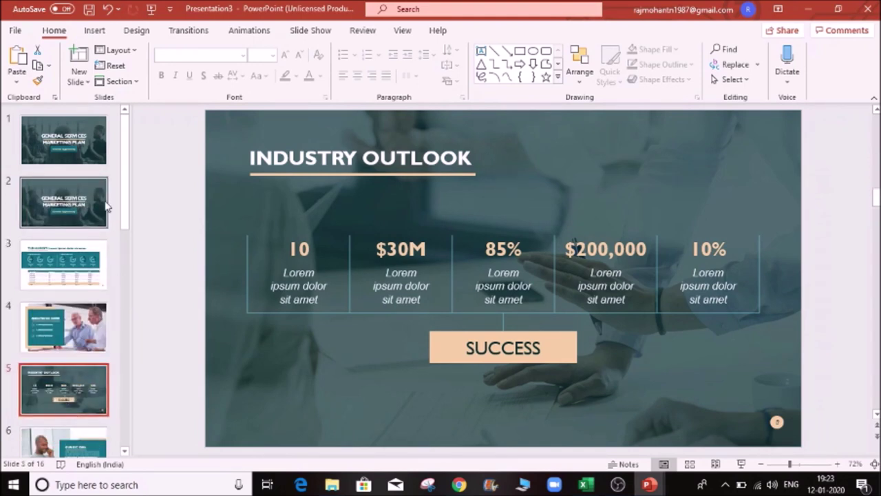
left_click(79, 144)
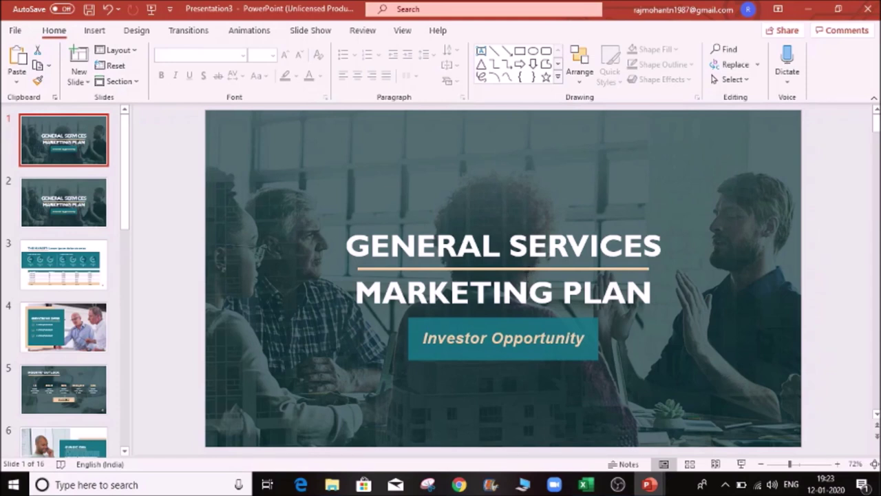
left_click(61, 202)
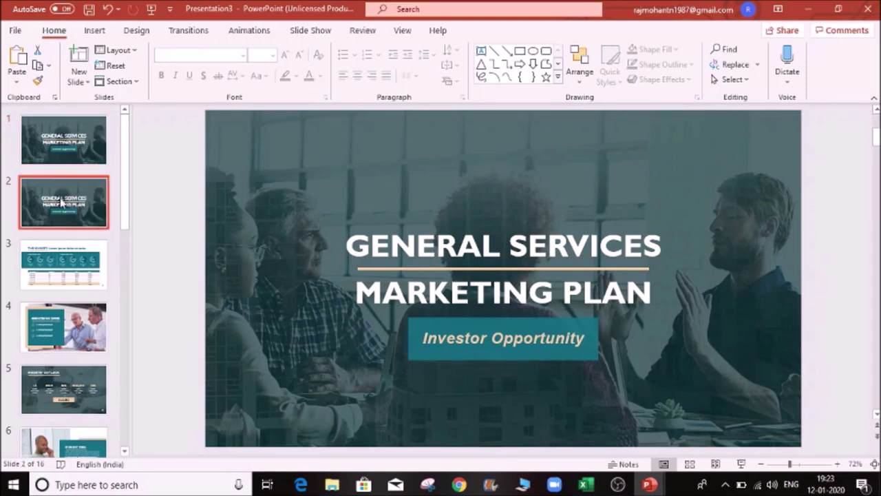
- In THE MARKET table, delete the number from 'Customer 1'
key("Down")
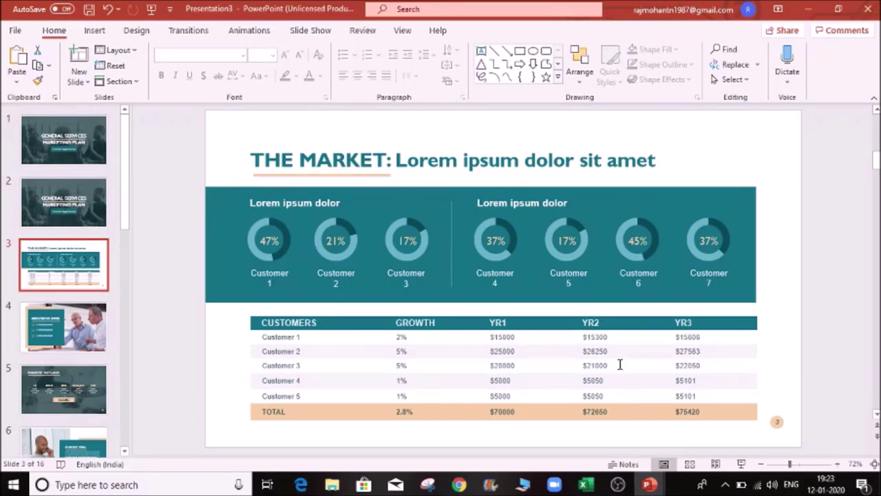
left_click(69, 342)
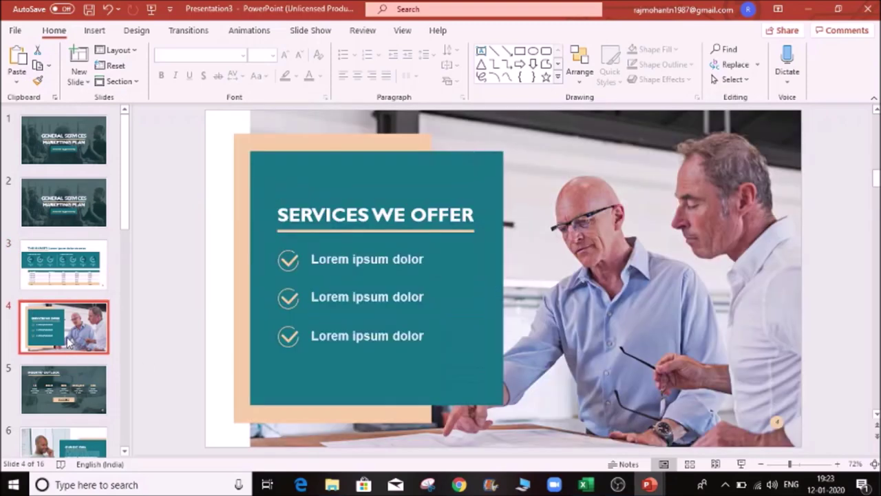
key("Up")
key("Up")
key("Up")
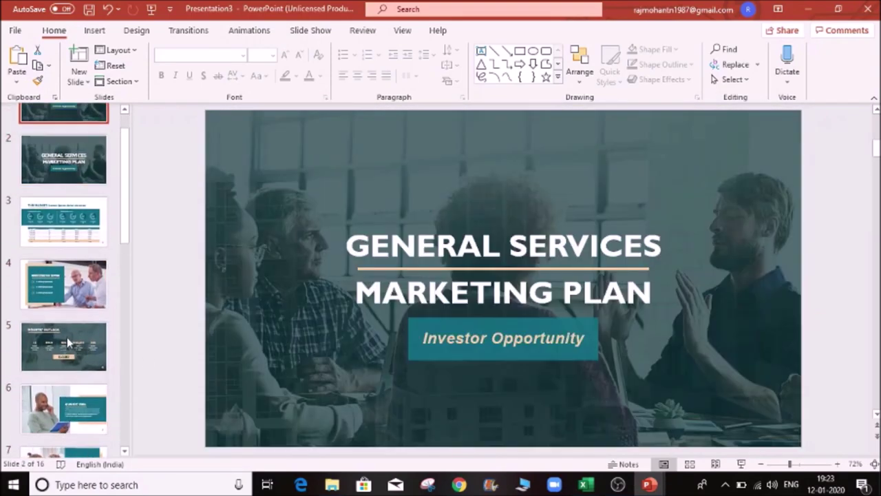
key("Down")
key("Down")
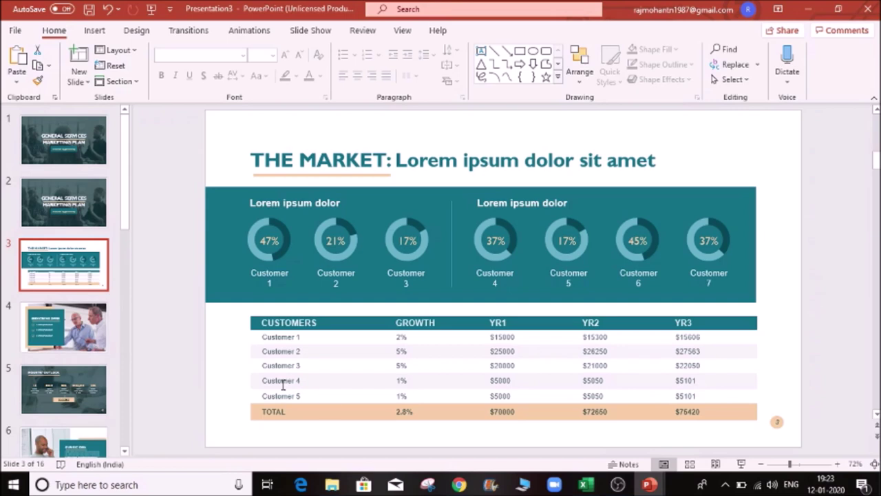
left_click(397, 336)
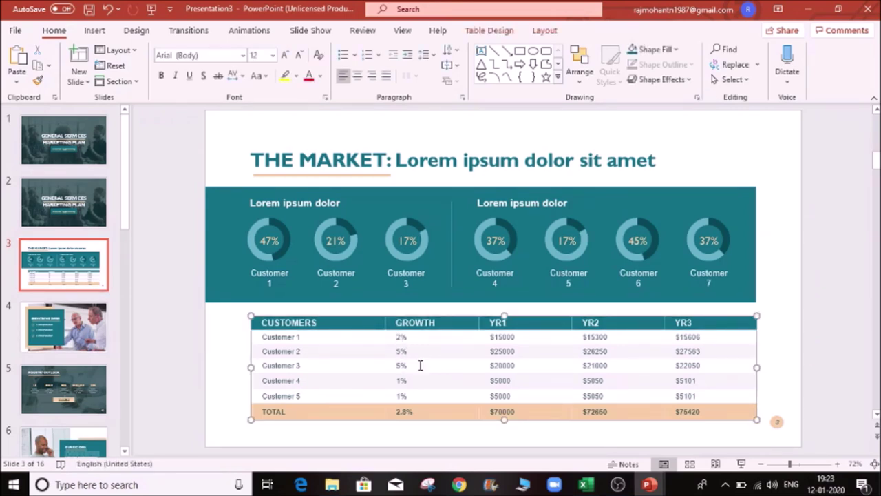
left_click(362, 337)
key("BackSpace")
left_click(716, 339)
- Delete the duplicate title slide from the deck
left_click(86, 199)
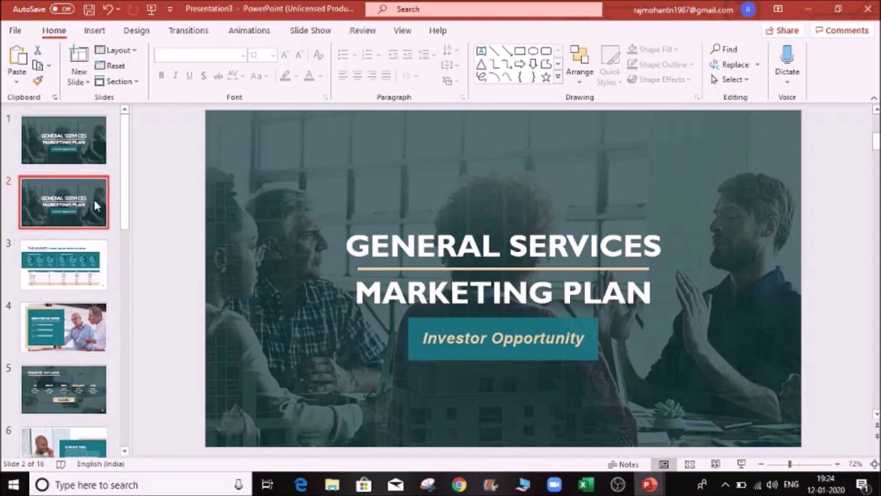
right_click(95, 204)
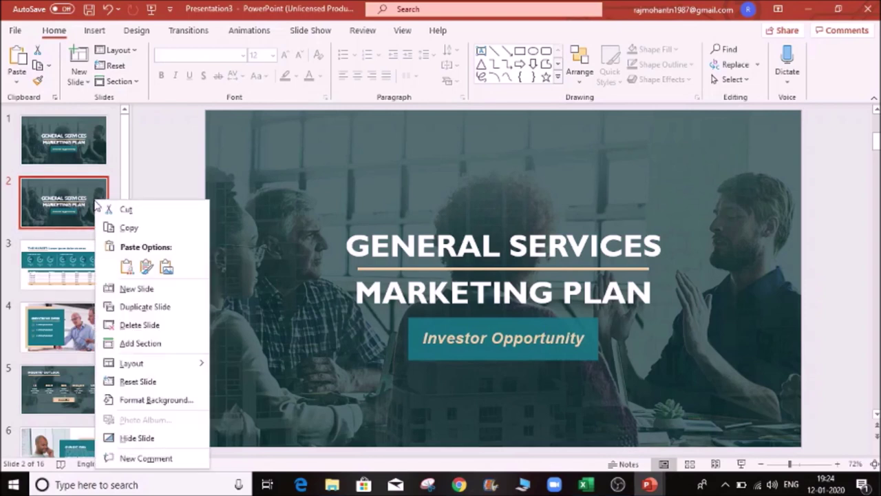
left_click(146, 325)
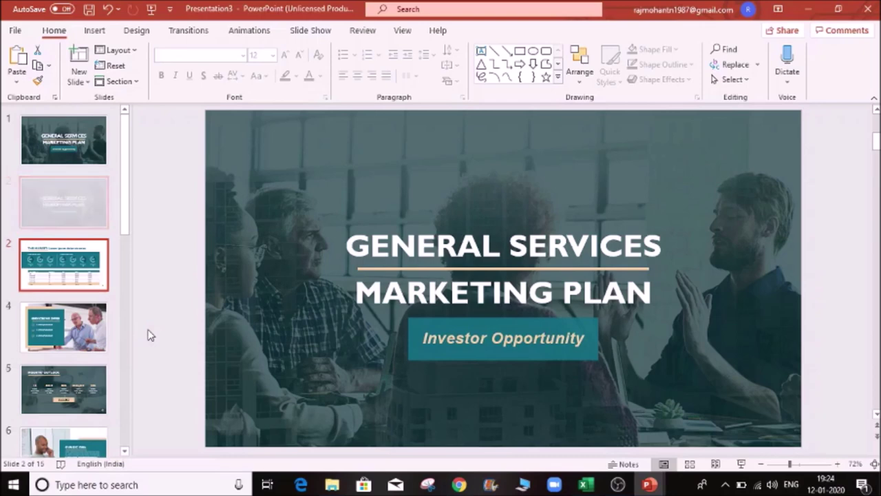
right_click(84, 208)
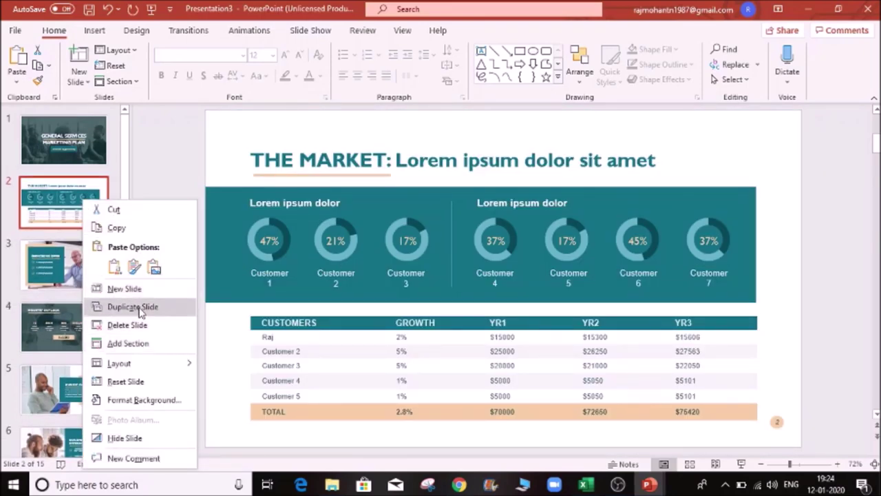
key("Escape")
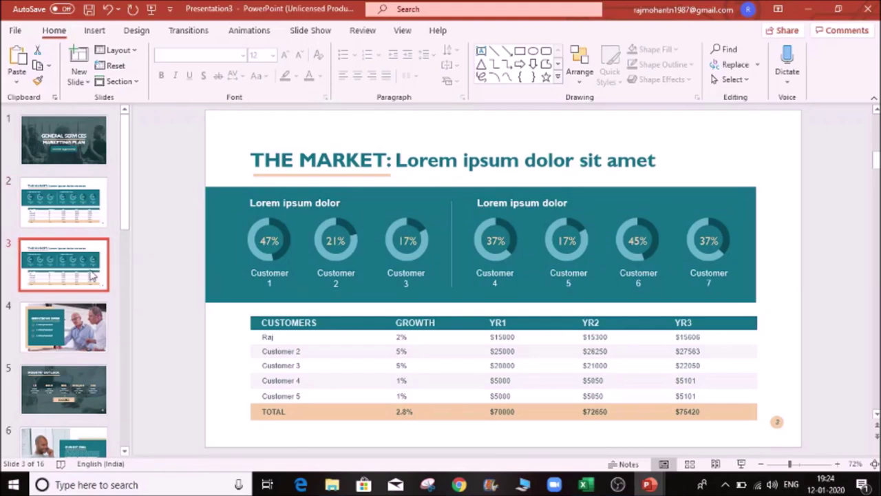
key("Delete")
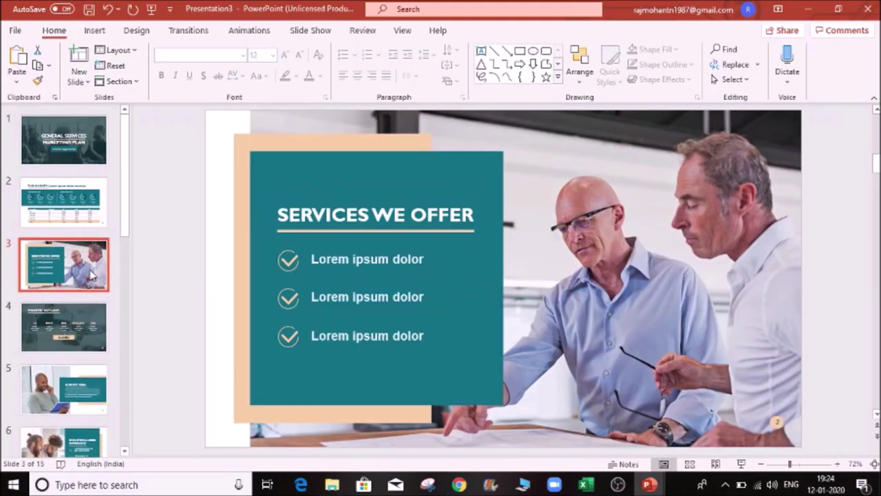
- Select THE MARKET, INDUSTRY OUTLOOK and OUR BIG IDEA slides together
left_click(84, 214)
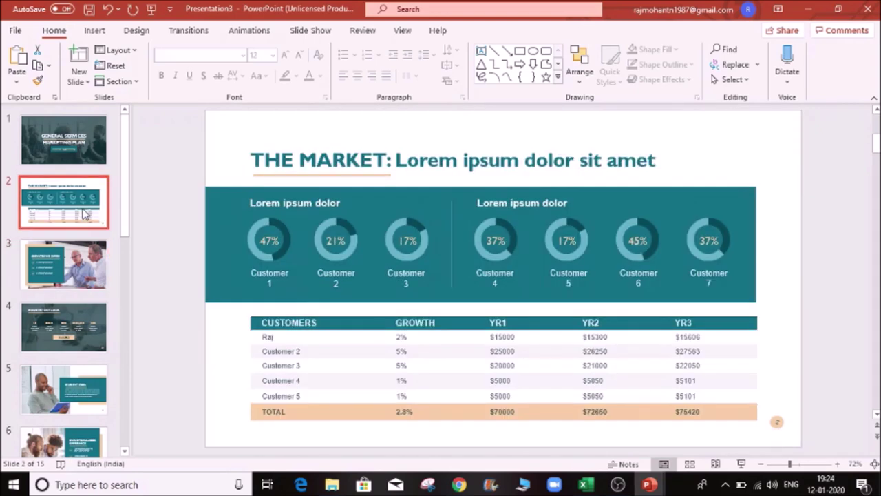
left_click(75, 325, "ctrl")
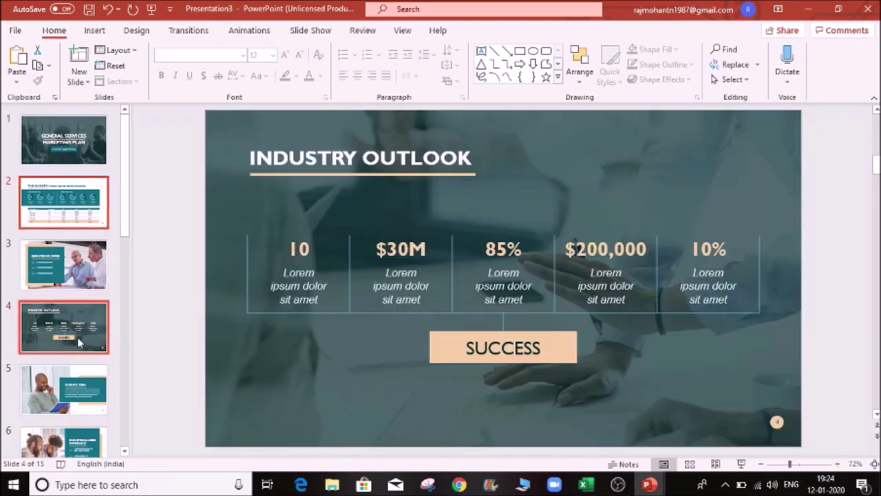
left_click(77, 385, "ctrl")
scroll(80, 398, "down", 1)
left_click(80, 398, "ctrl")
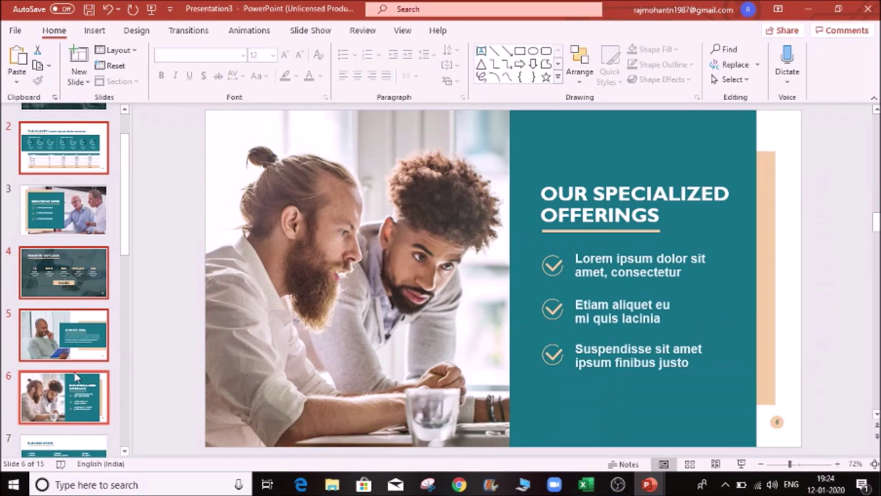
scroll(76, 331, "up", 1)
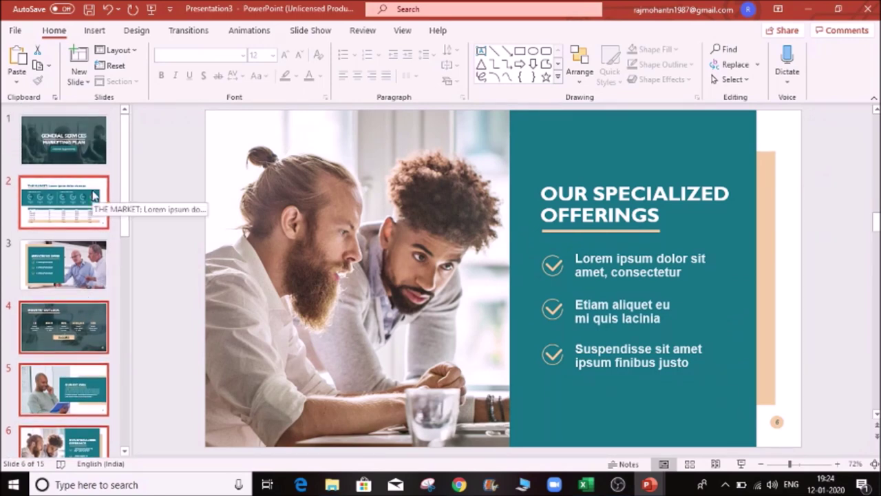
left_click(93, 272)
left_click(80, 204)
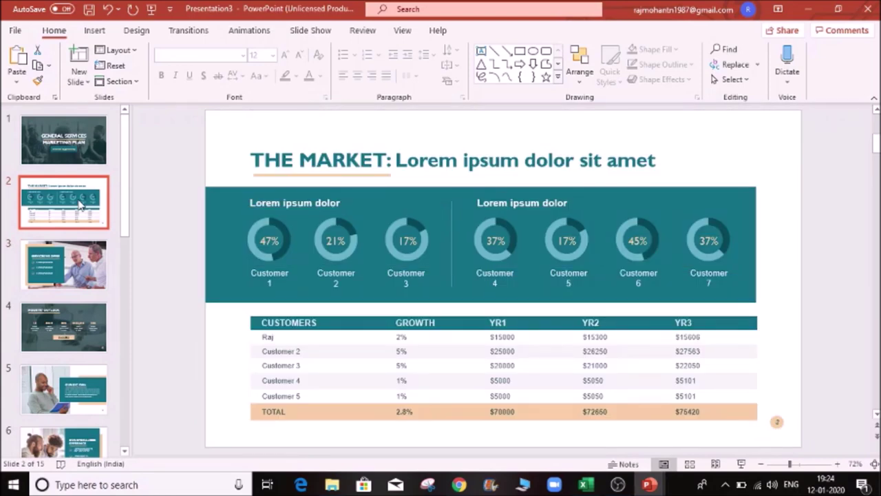
left_click(67, 329, "ctrl")
left_click(52, 386, "ctrl")
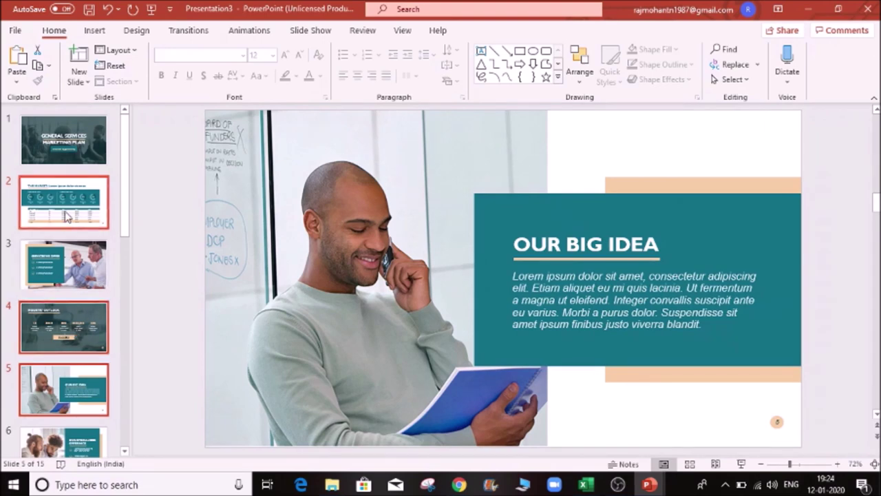
- Delete the three selected slides, undo the deletion, and display the title slide
key("Delete")
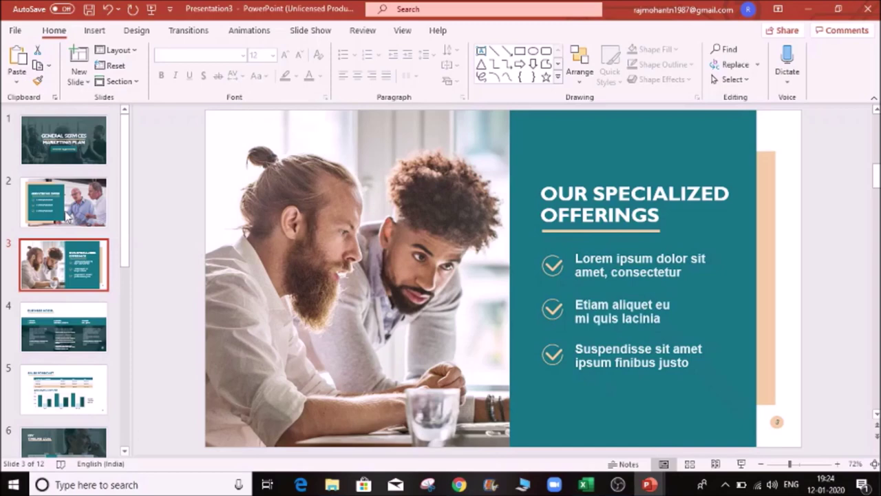
key("ctrl+z")
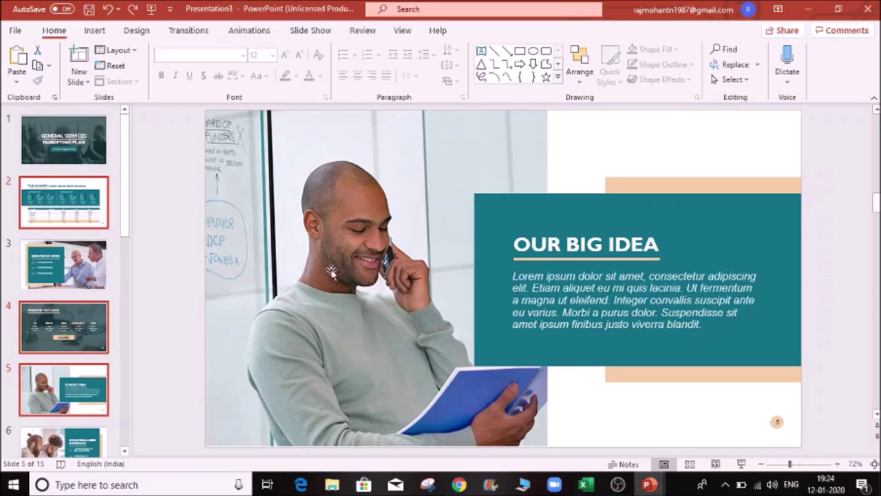
left_click(59, 146)
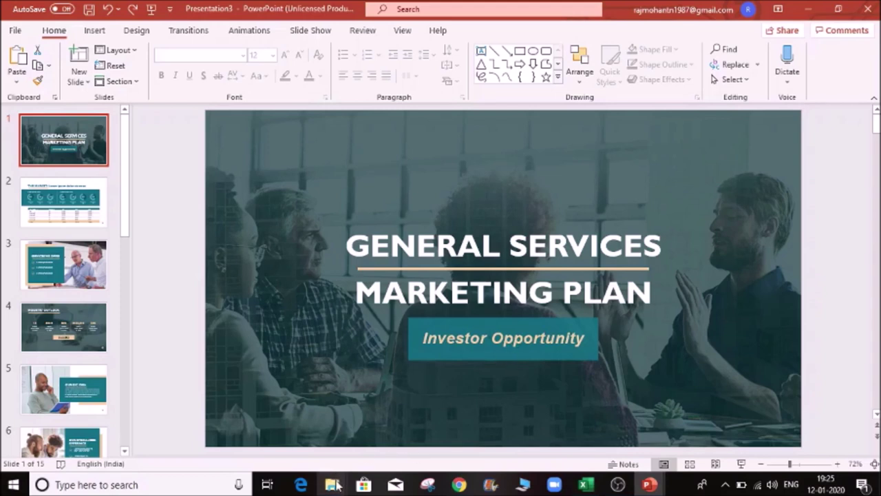
- From the taskbar's File Explorer, open the Niagara Falls document in the Power Point folder
mouse_move(336, 486)
left_click(360, 444)
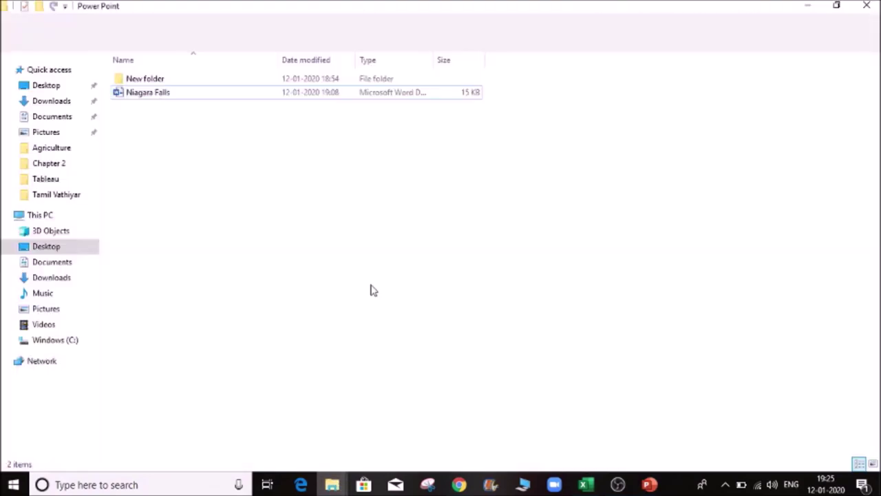
left_click(149, 93)
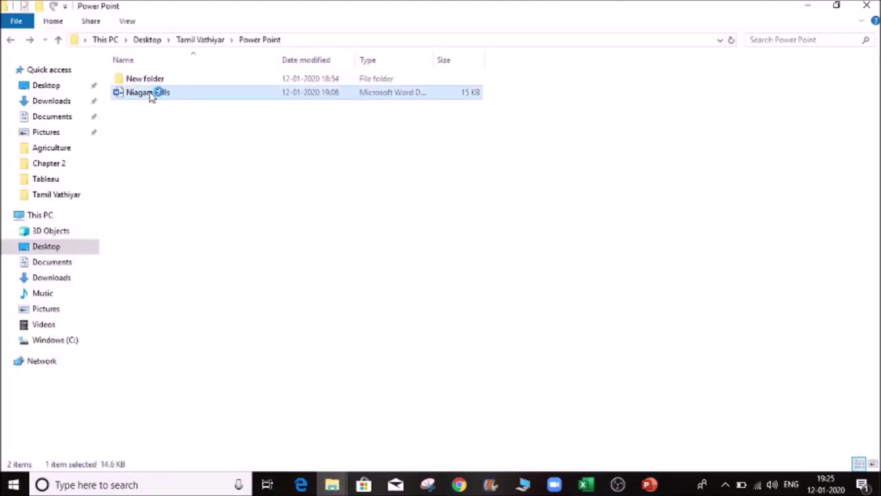
double_click(168, 92)
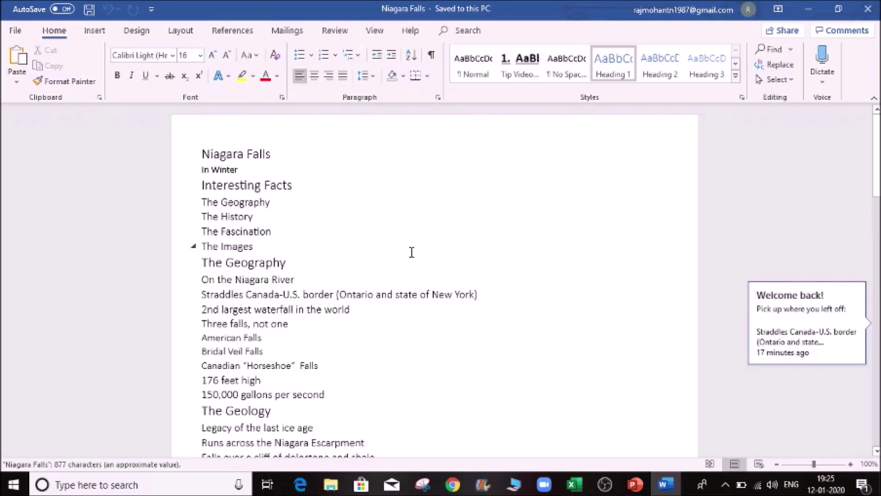
- Read through the Niagara Falls outline, close the subscription-expired bar, and return to Presentation3
scroll(374, 181, "down", 5)
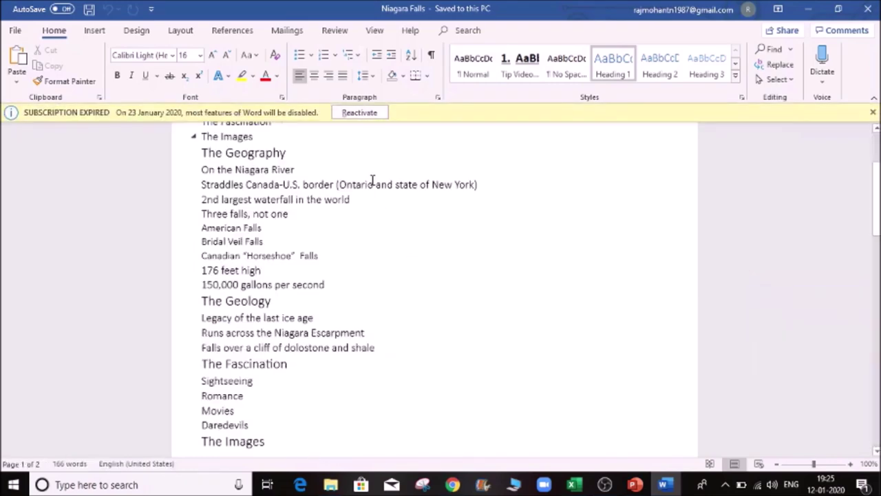
left_click(873, 115)
scroll(431, 244, "down", 3)
scroll(429, 245, "up", 10)
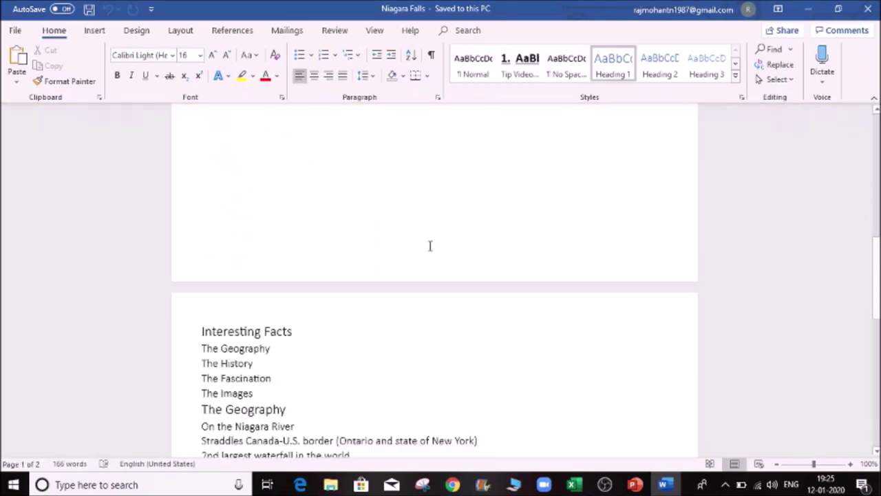
scroll(430, 245, "down", 12)
scroll(430, 246, "up", 9)
scroll(430, 245, "up", 10)
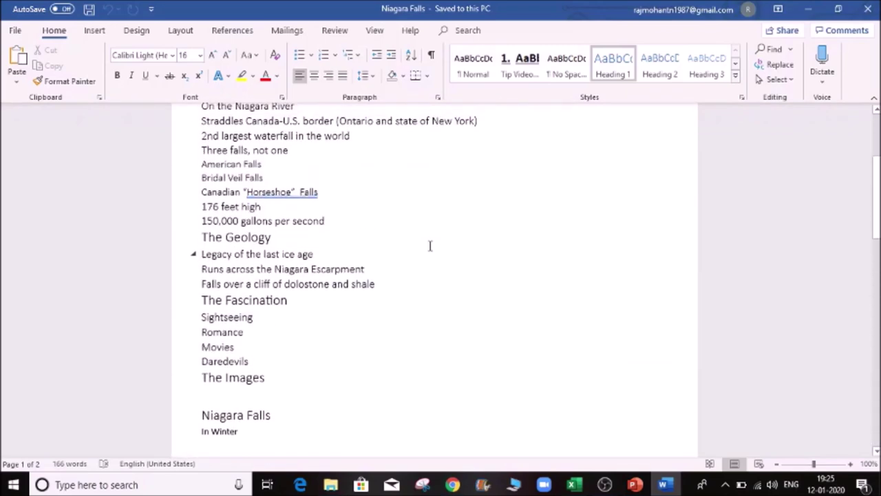
scroll(429, 246, "up", 4)
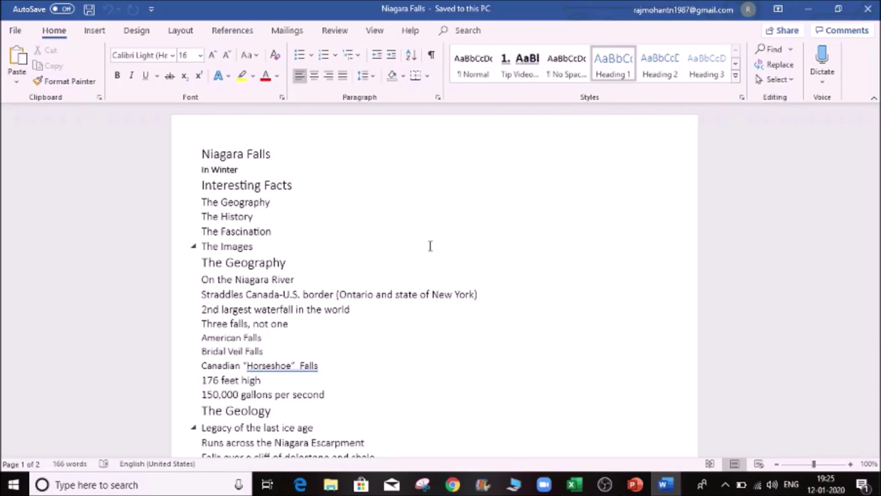
scroll(430, 246, "down", 5)
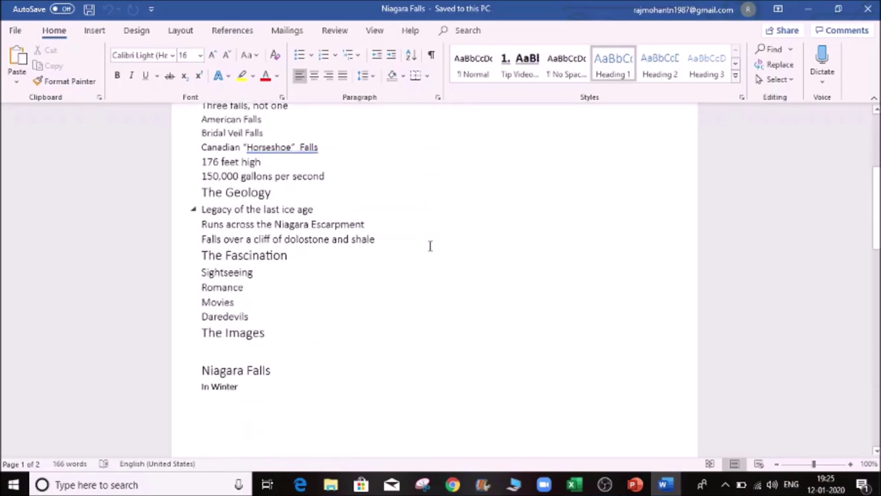
scroll(430, 245, "up", 4)
scroll(430, 246, "up", 1)
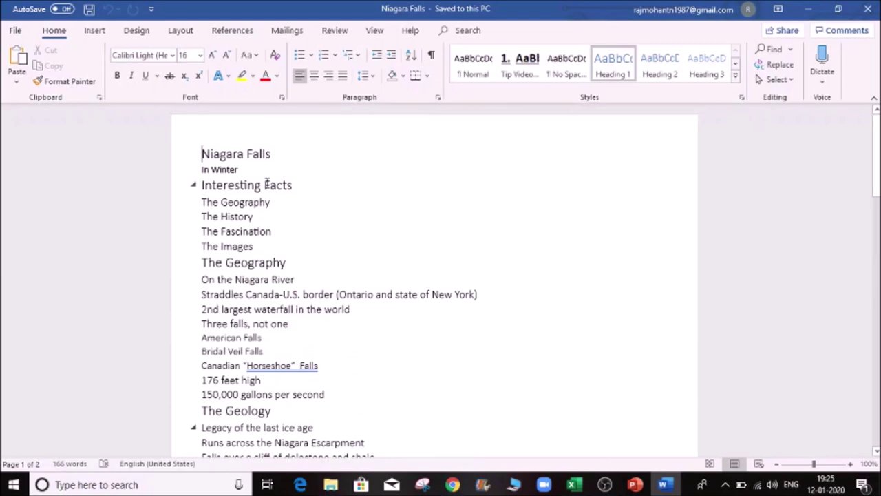
mouse_move(633, 484)
left_click(702, 446)
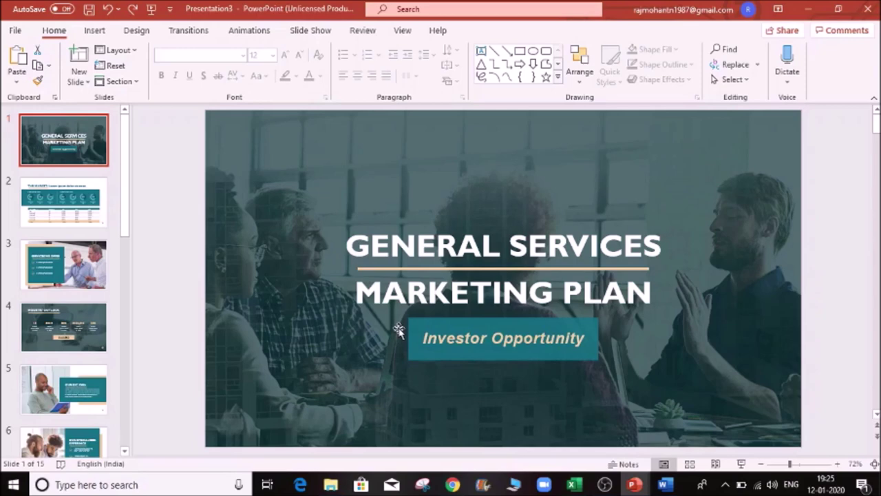
- Show slide 3, Services We Offer, in Presentation3, then switch back to the Word document
key("alt+Tab")
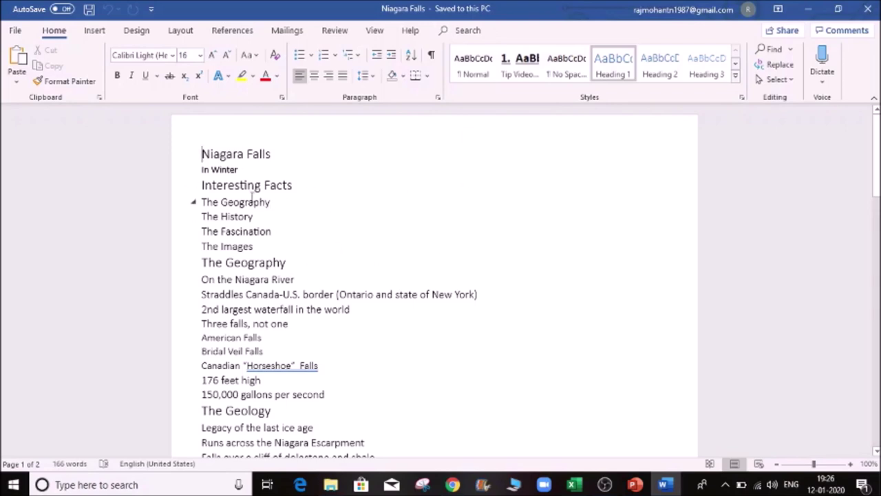
left_click(635, 484)
left_click(46, 283)
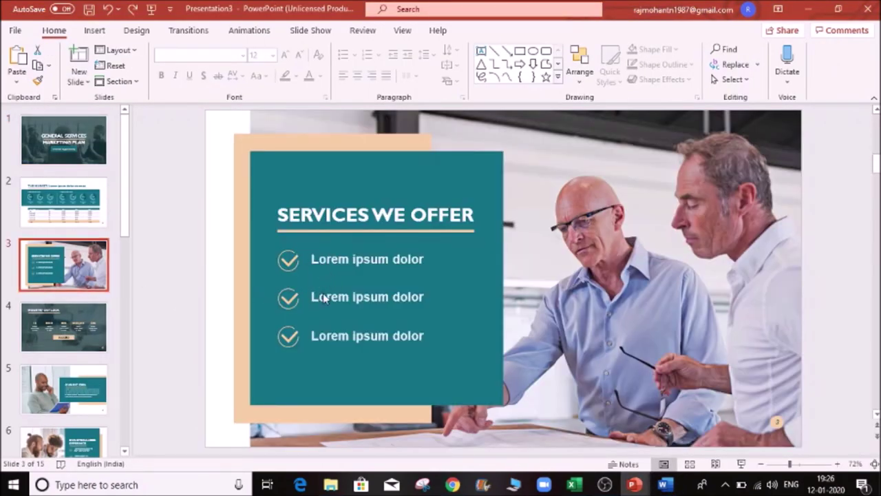
key("alt+Tab")
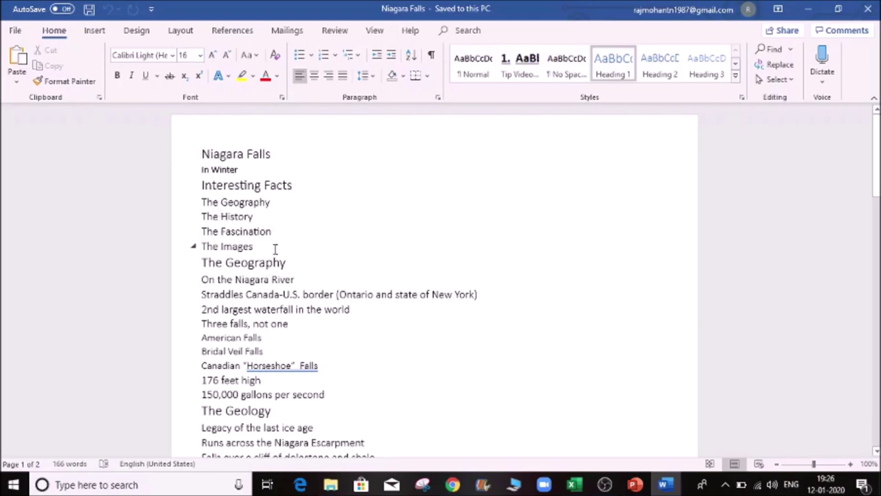
- Multi-select Niagara Falls, Interesting Facts, The Geography, The Geology and The Fascination, then apply Heading 1
left_click_drag(272, 154, 223, 154)
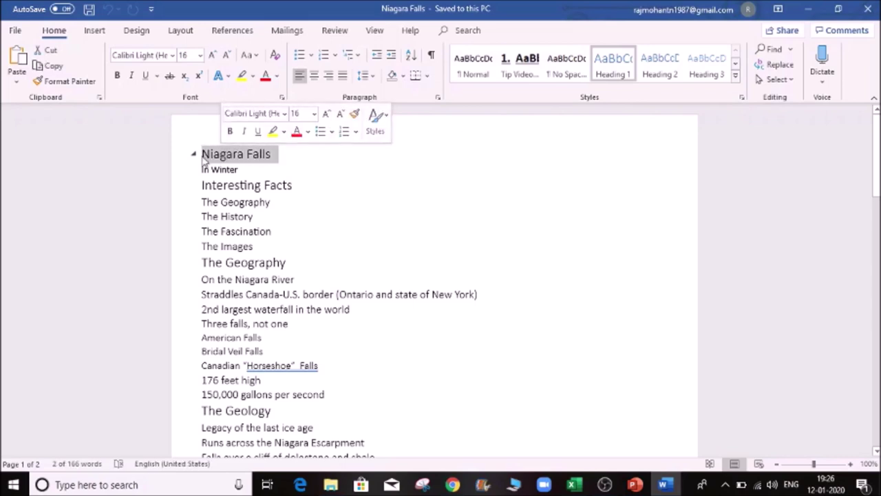
left_click(296, 184)
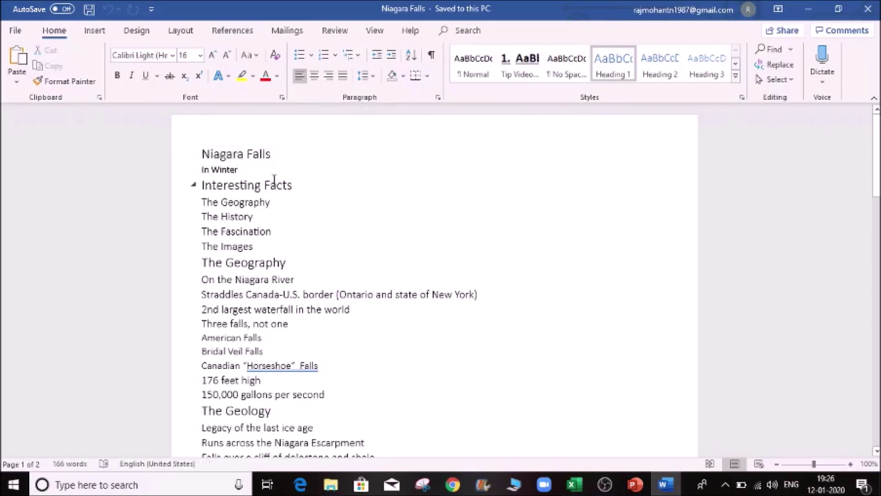
left_click_drag(278, 154, 221, 151)
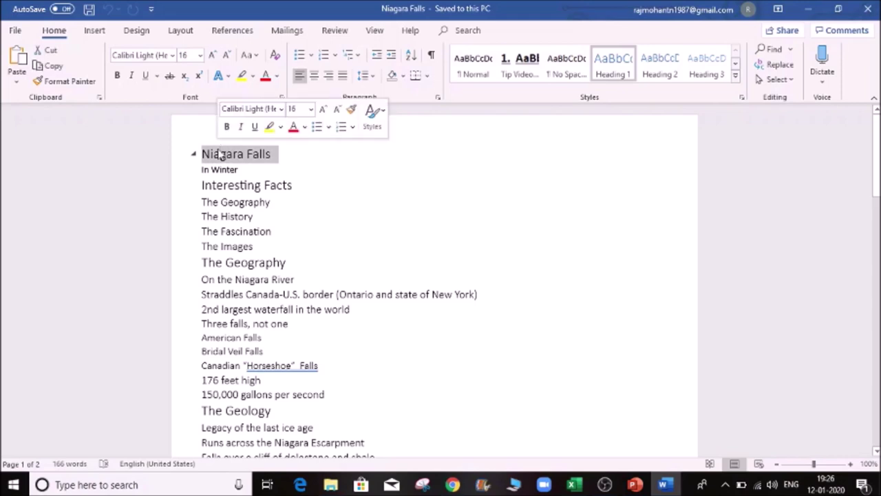
left_click_drag(299, 184, 224, 184)
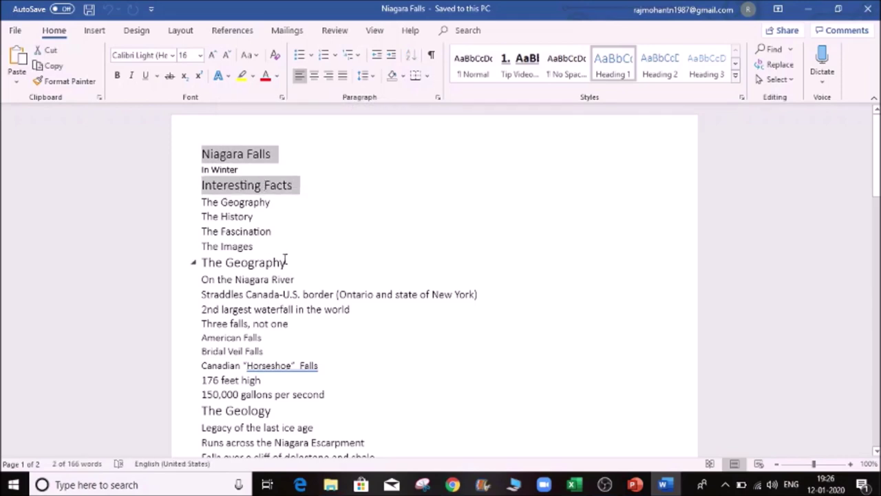
left_click_drag(289, 262, 208, 263)
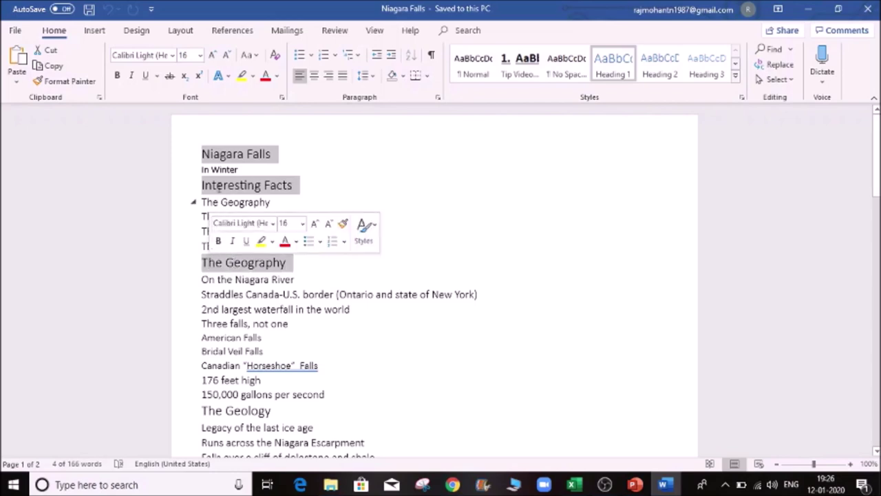
scroll(317, 320, "down", 3)
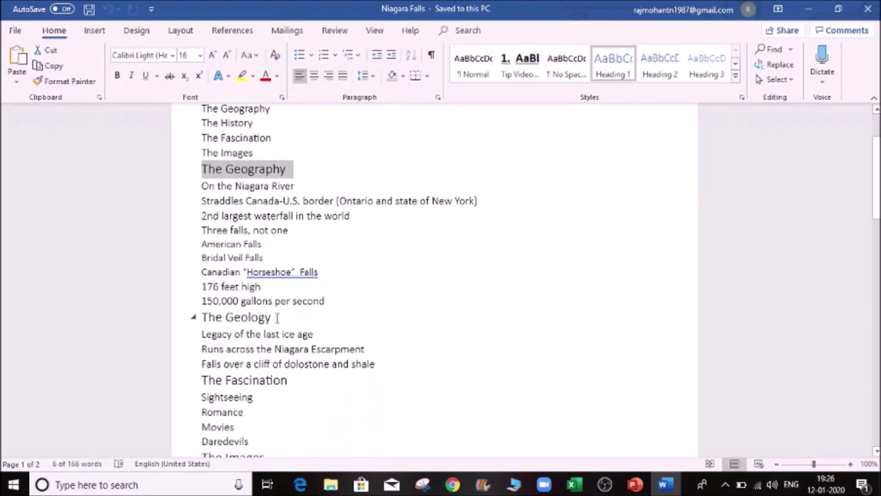
left_click_drag(276, 318, 207, 318)
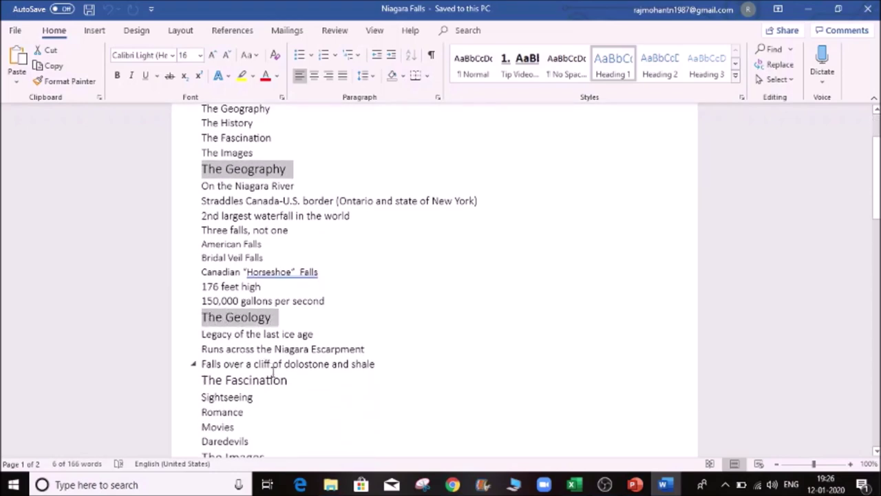
left_click_drag(290, 379, 195, 380)
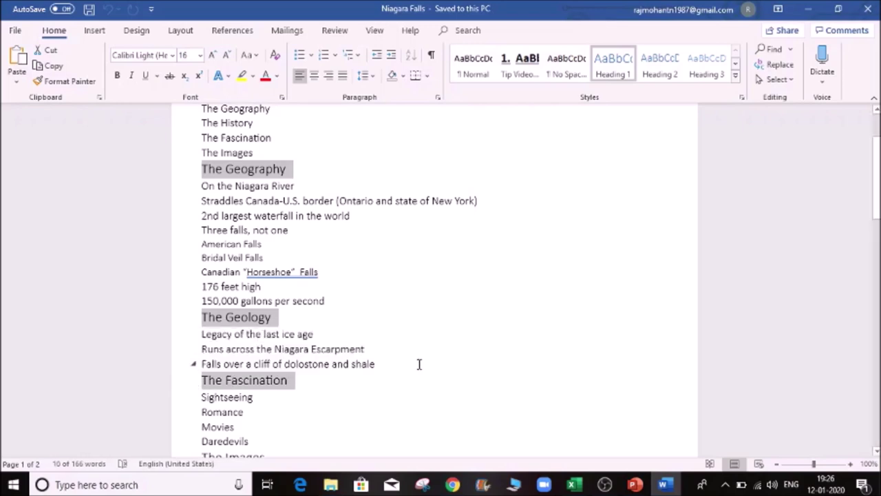
scroll(419, 364, "up", 3)
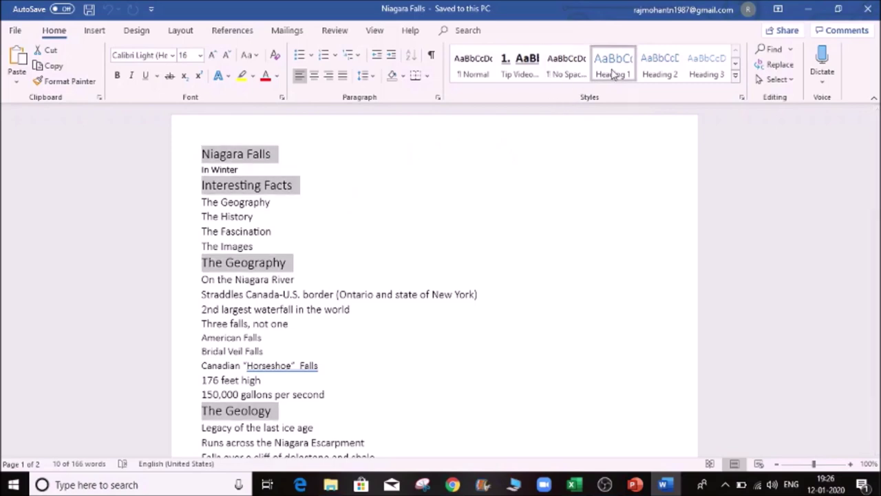
left_click(445, 229)
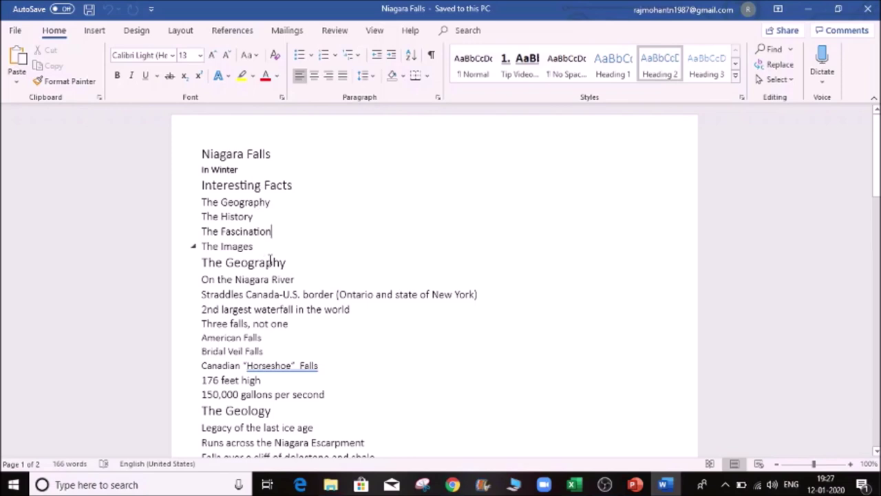
- Format the In Winter subtitle, the Interesting Facts topic lines and the Geography detail lines as Heading 2
left_click_drag(293, 184, 201, 184)
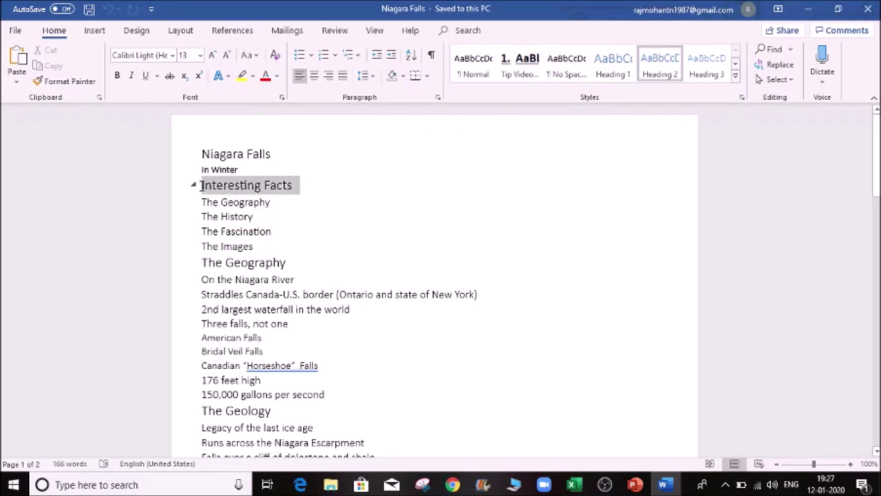
left_click_drag(260, 246, 202, 202)
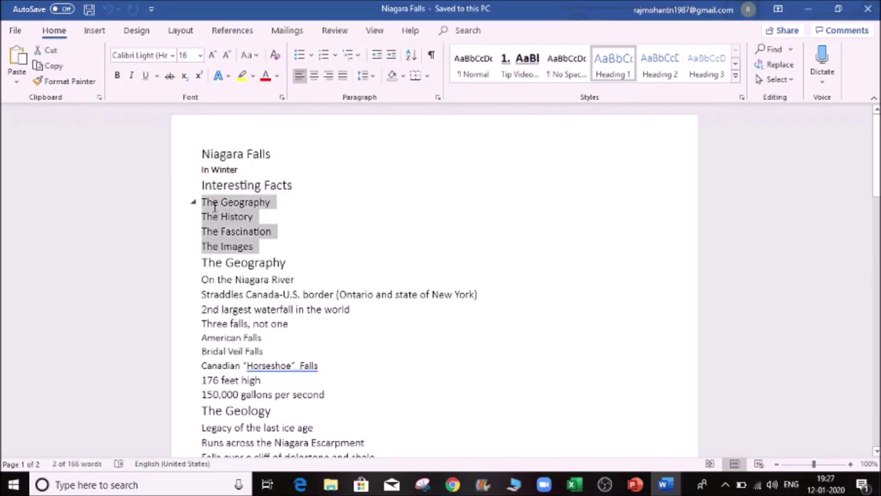
left_click(526, 158)
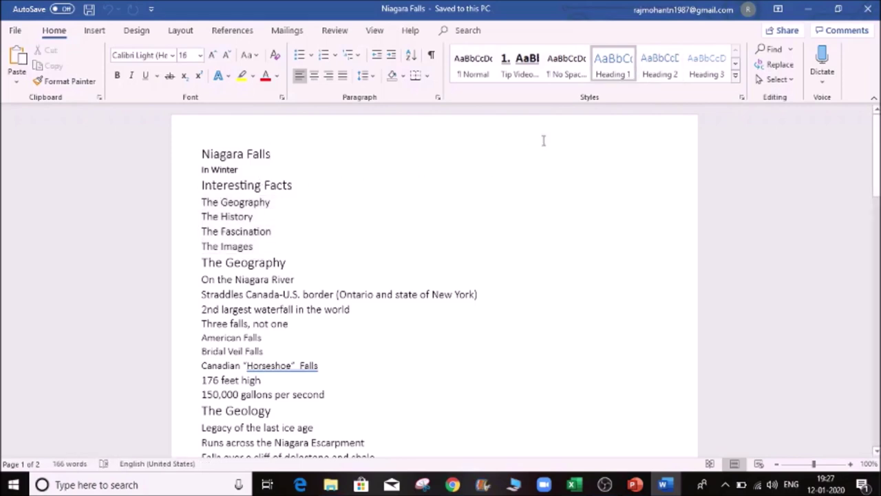
left_click(239, 170)
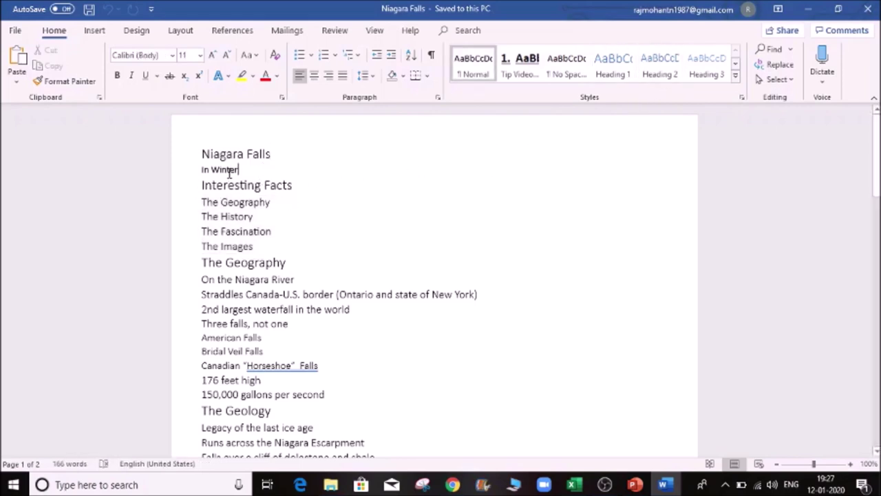
left_click_drag(241, 170, 200, 170)
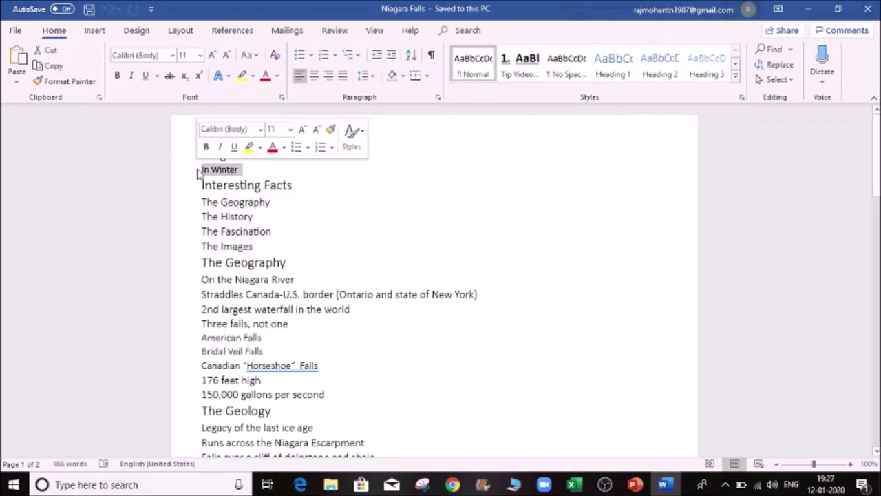
left_click_drag(249, 245, 205, 201)
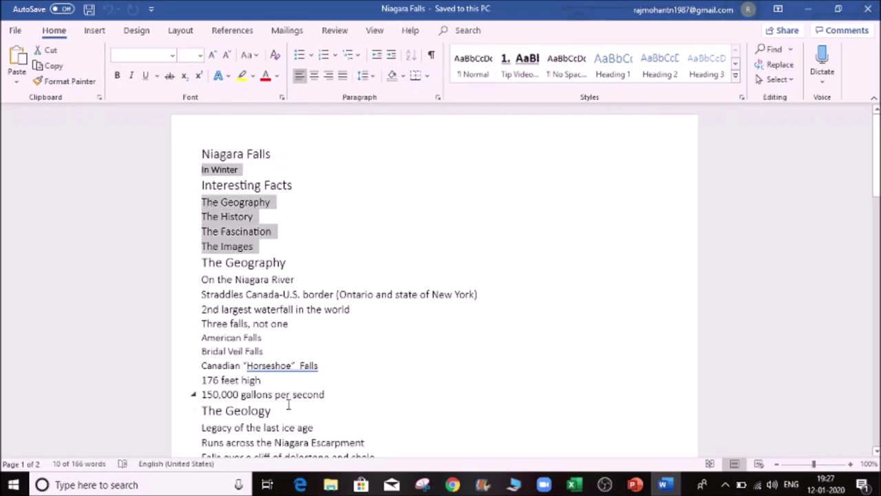
left_click_drag(328, 394, 216, 277)
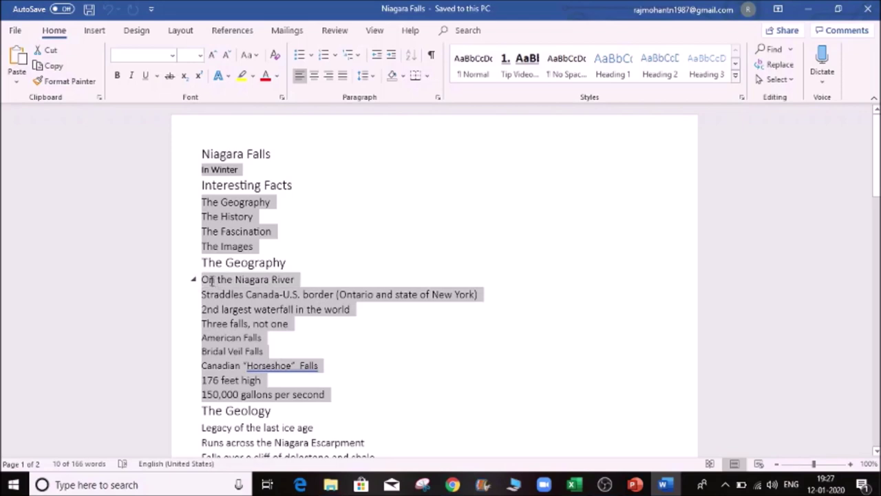
scroll(456, 325, "down", 3)
scroll(457, 324, "up", 3)
left_click(657, 69)
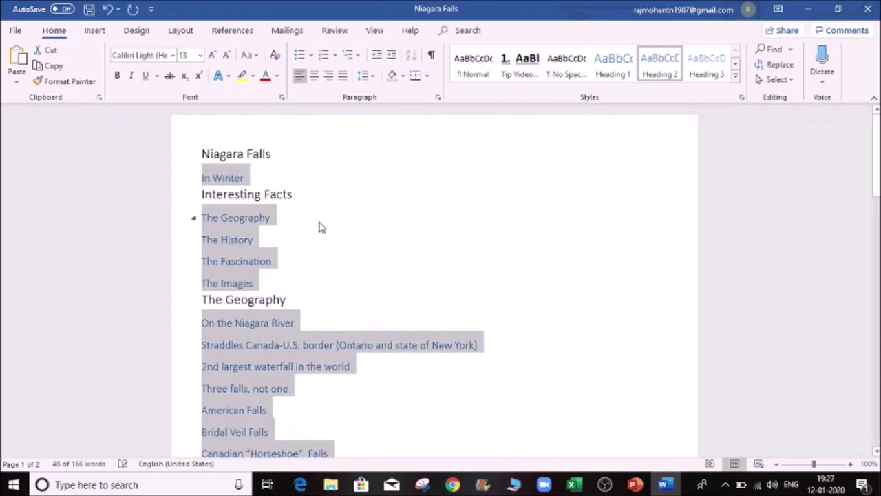
left_click(385, 267)
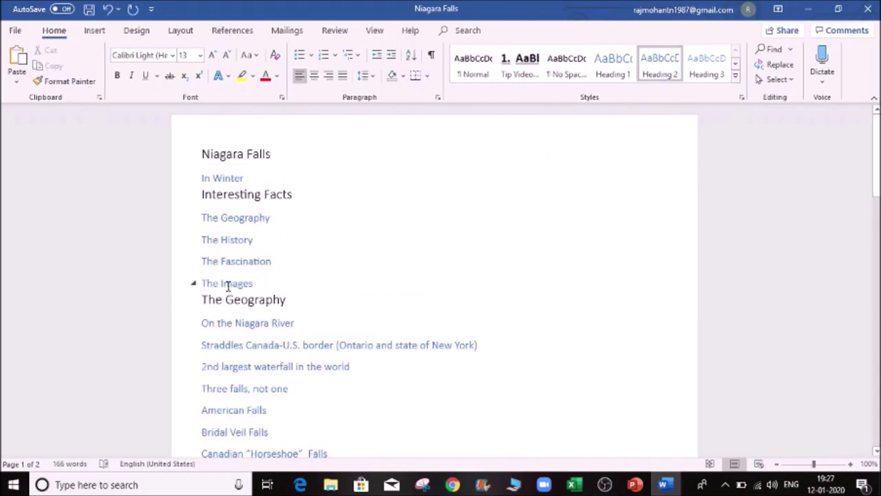
- Close Word without saving the Niagara Falls document
scroll(300, 354, "down", 3)
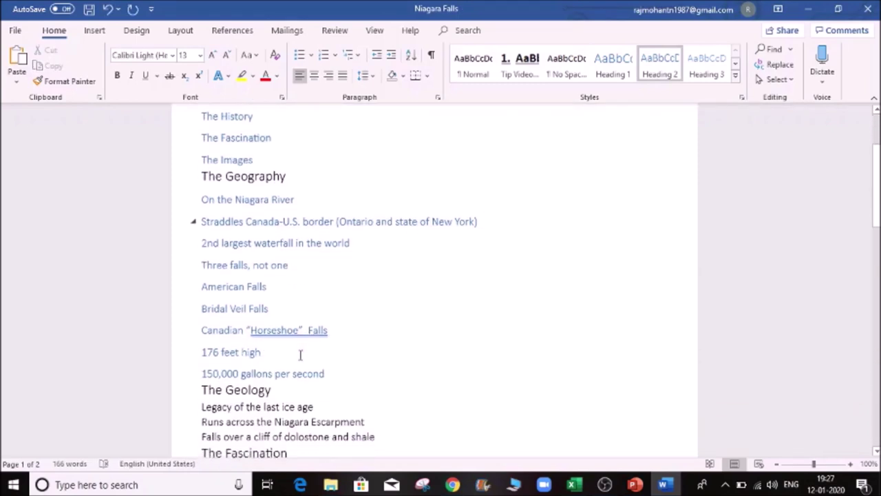
scroll(300, 355, "down", 4)
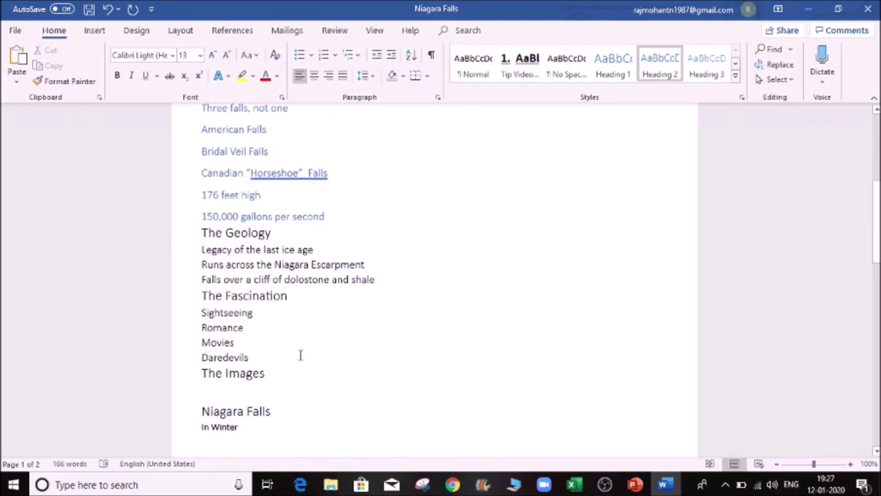
scroll(300, 354, "up", 7)
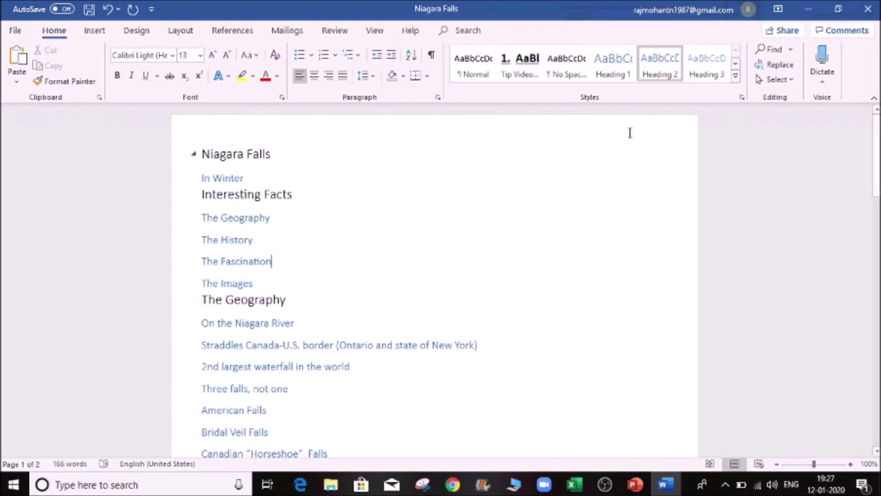
left_click(481, 183)
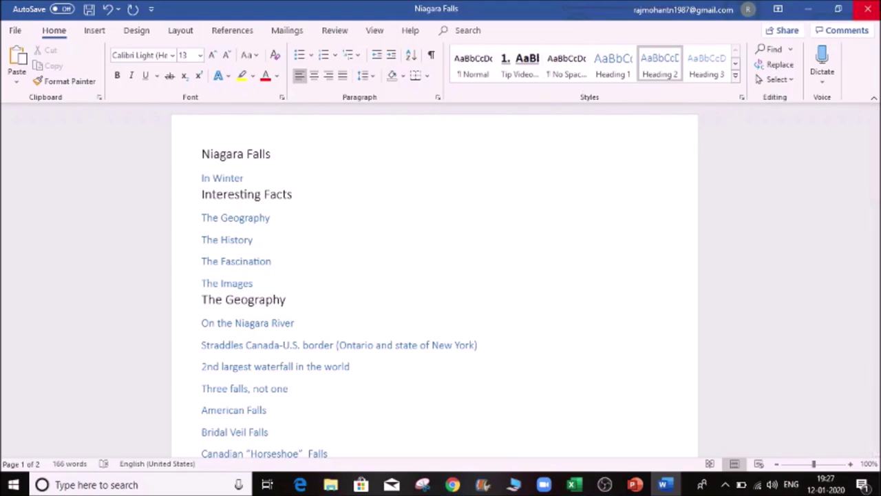
left_click(867, 9)
left_click(432, 269)
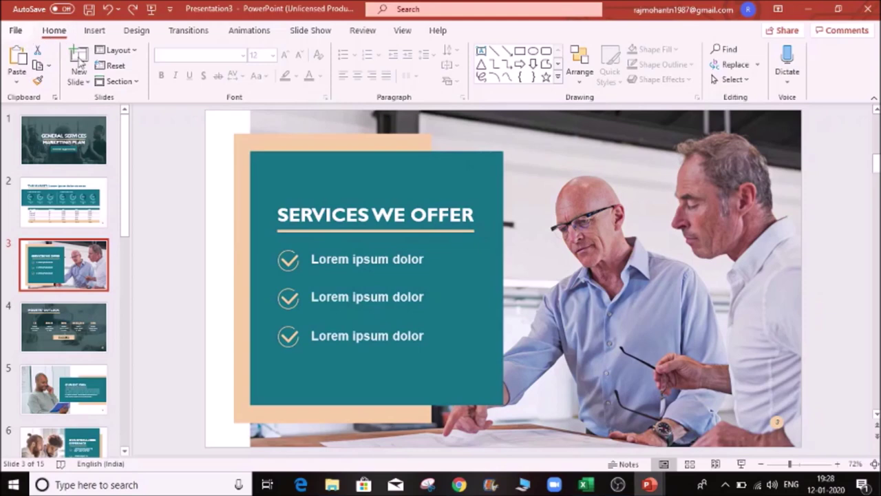
- Start a new blank presentation with Ctrl+N and dismiss the subscription-expired notice
left_click(46, 151)
key("ctrl+n")
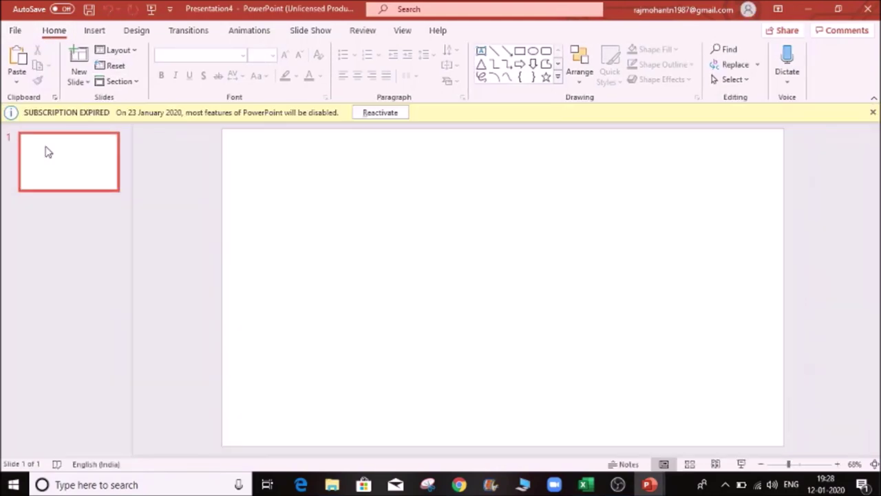
left_click(872, 113)
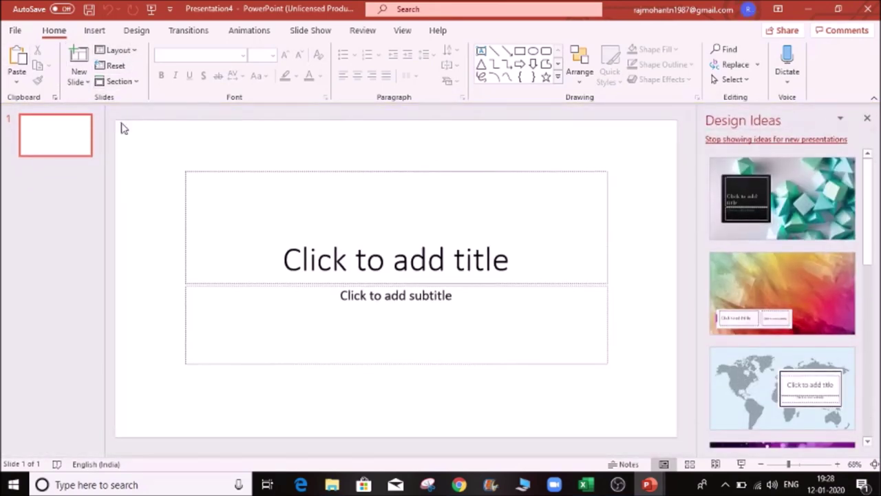
- Choose Slides from Outline from the New Slide dropdown
left_click(99, 82)
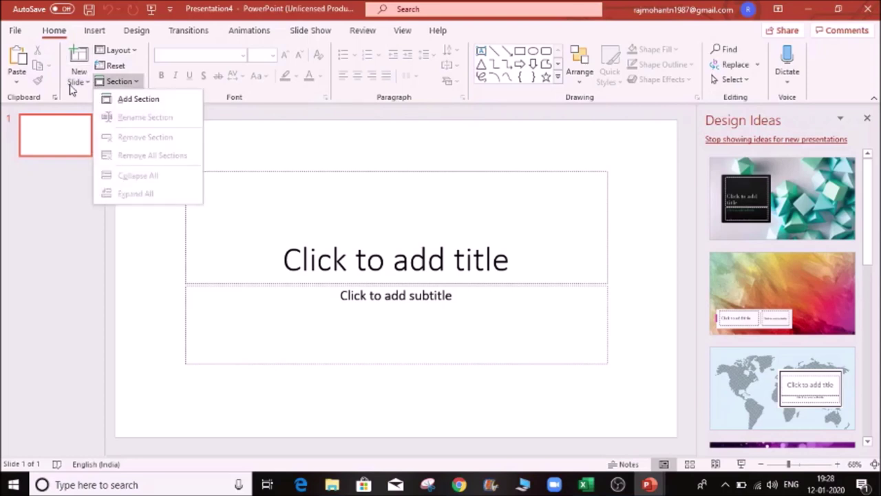
left_click(71, 83)
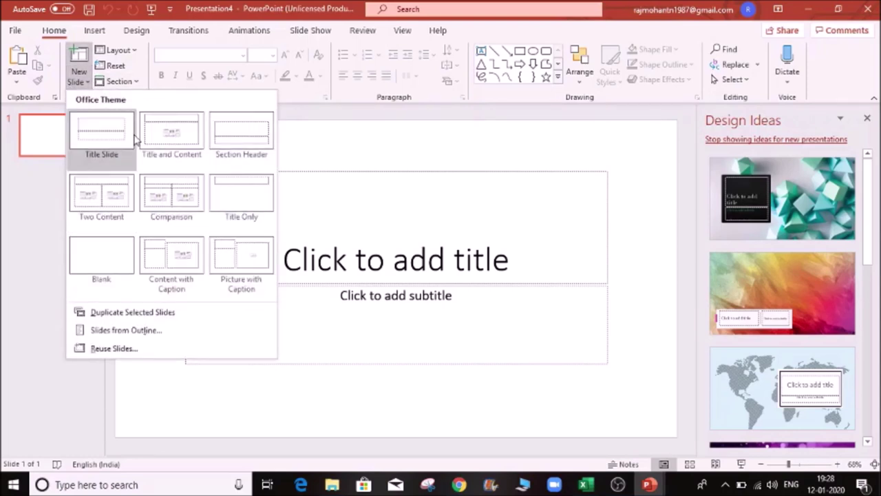
left_click(127, 331)
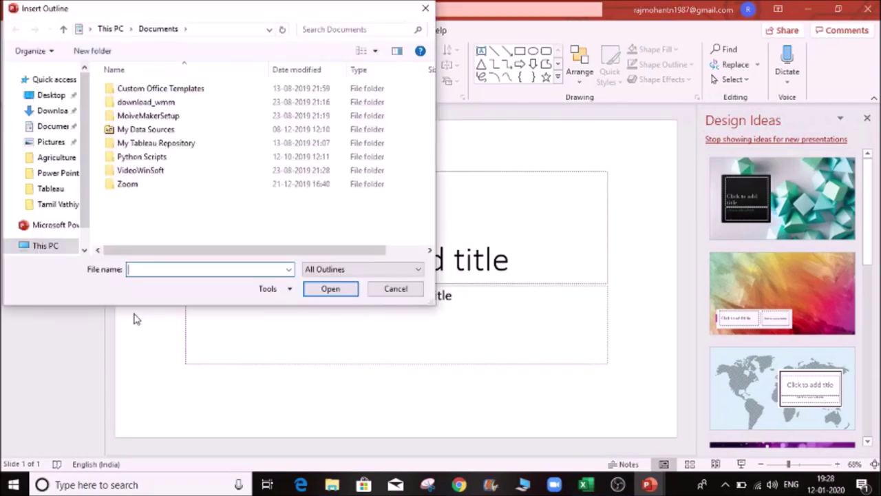
- Browse to Desktop › Tamil Vathiyar › Power Point and insert the Niagara Falls outline
left_click(54, 96)
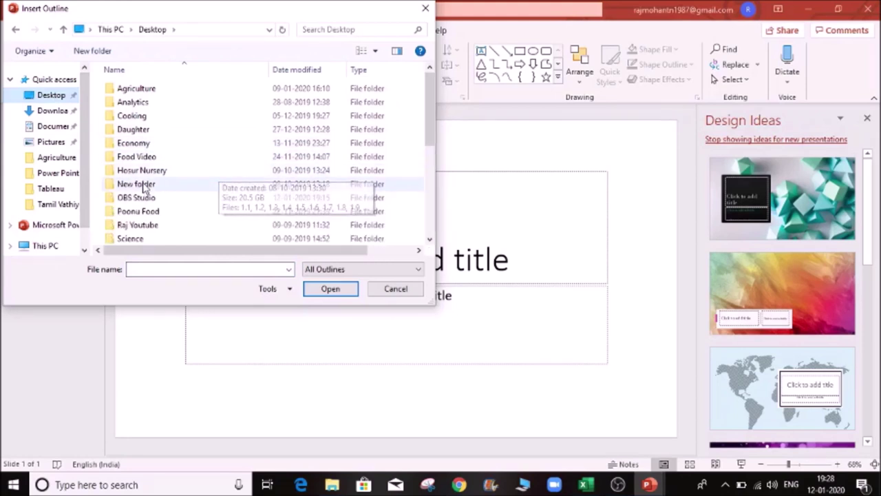
left_click(157, 171)
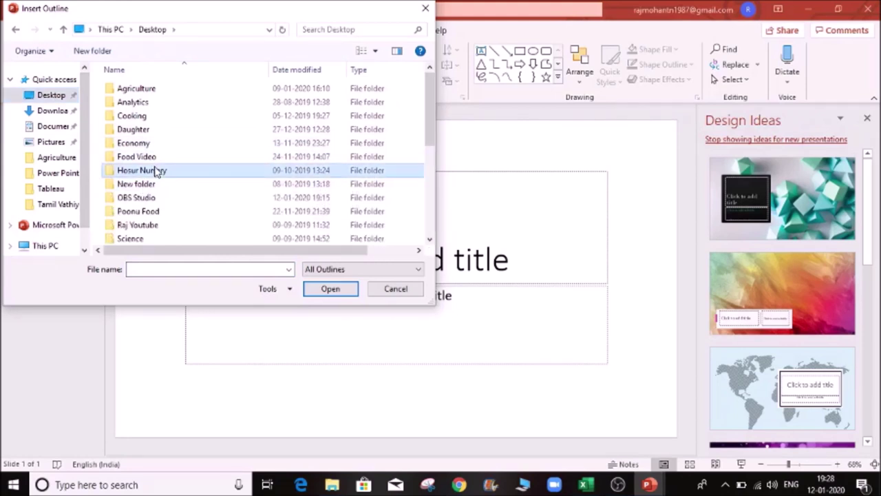
key("t")
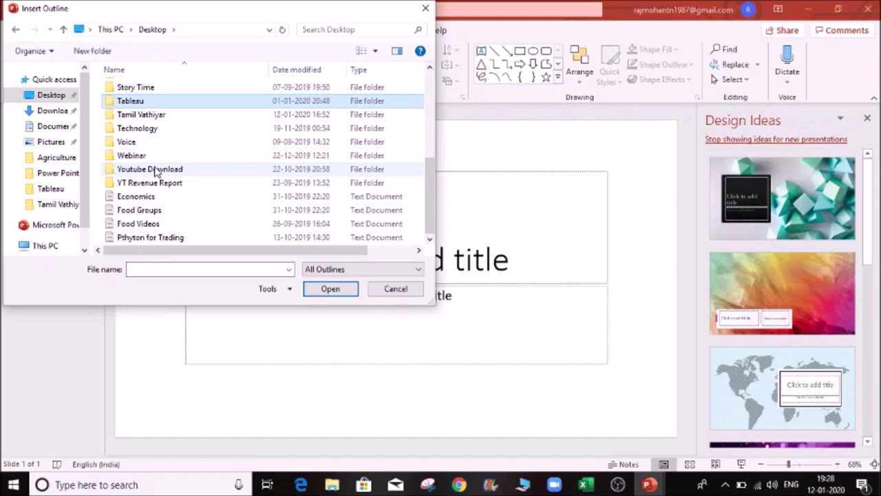
key("t")
key("Return")
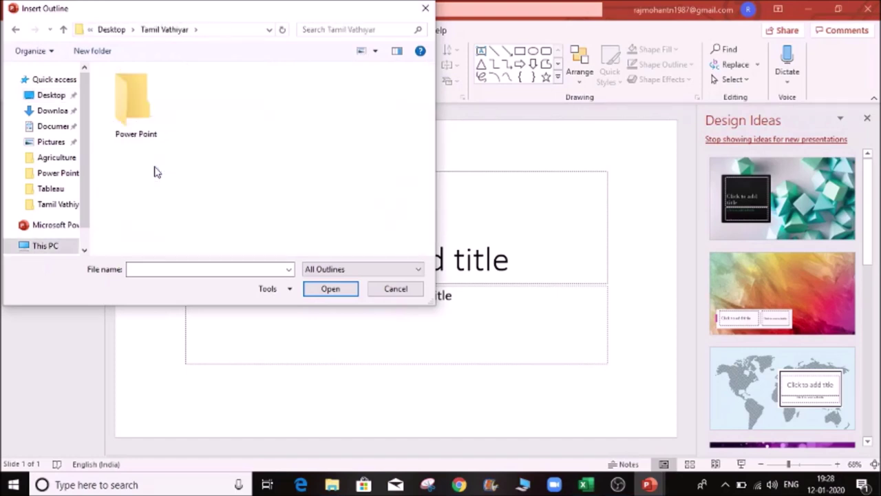
double_click(139, 107)
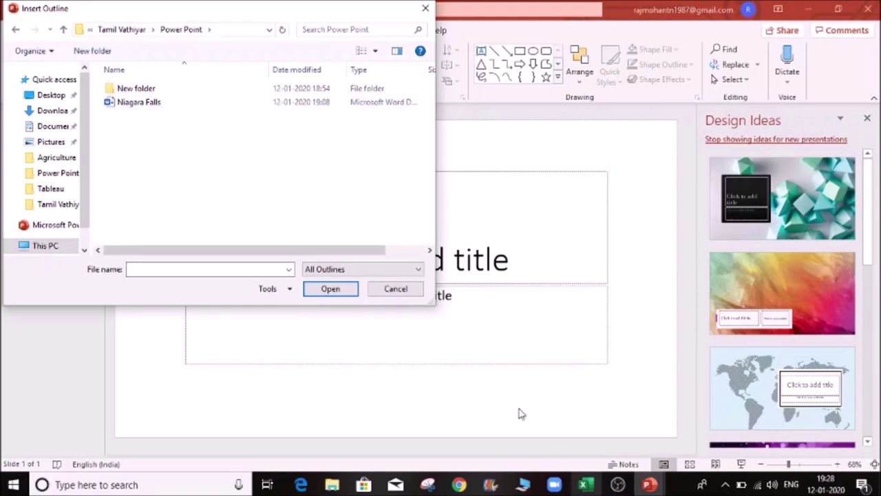
left_click(146, 110)
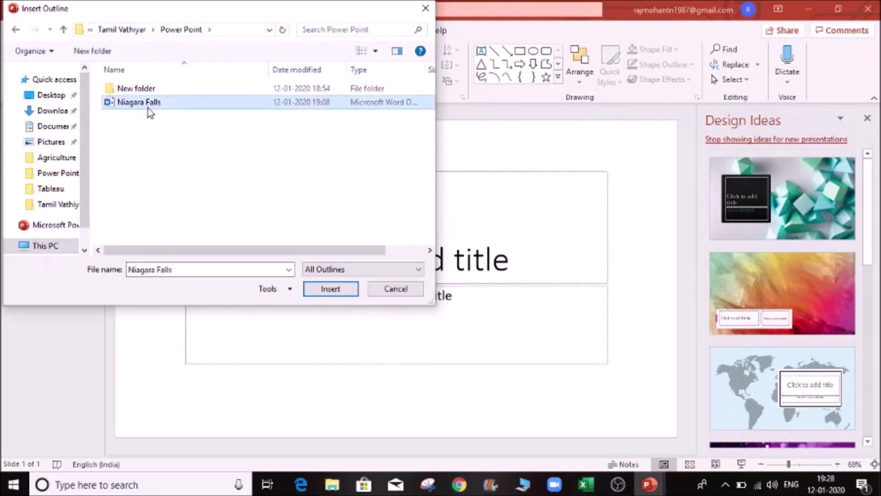
left_click(335, 291)
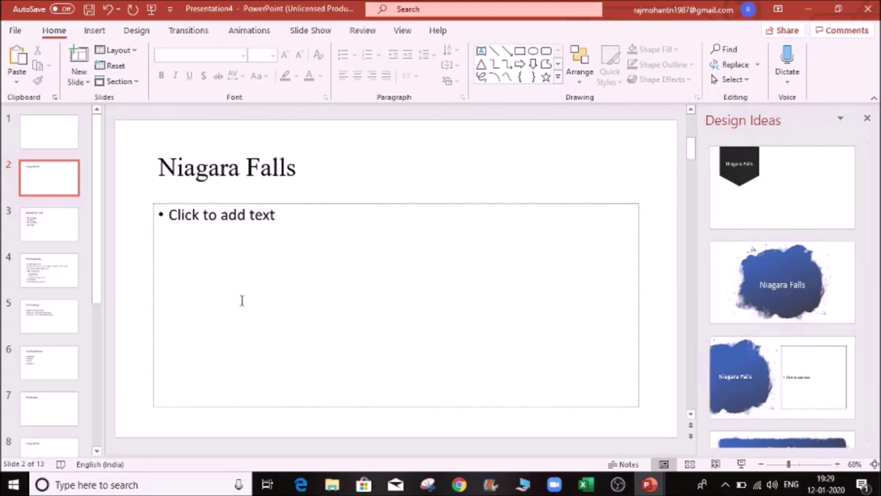
- Apply the blue splash design to the Niagara Falls title slide and delete the blank first slide
left_click(790, 301)
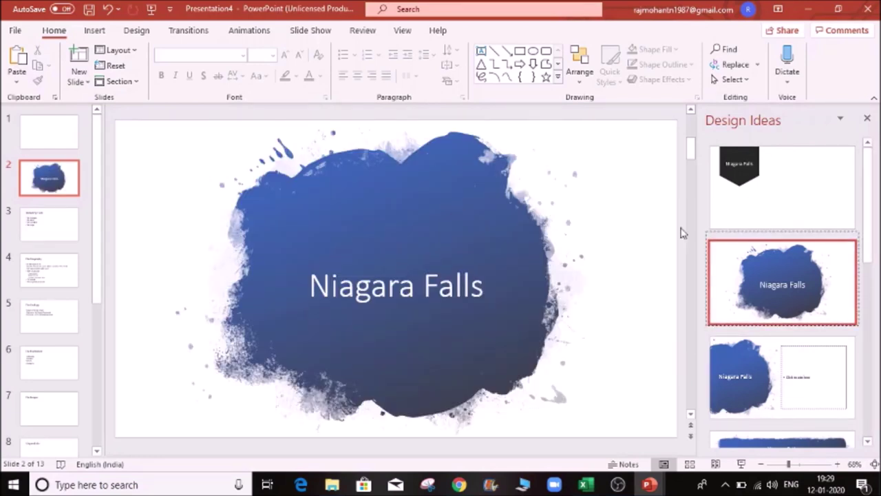
left_click(867, 119)
left_click(65, 147)
left_click(75, 187)
key("Delete")
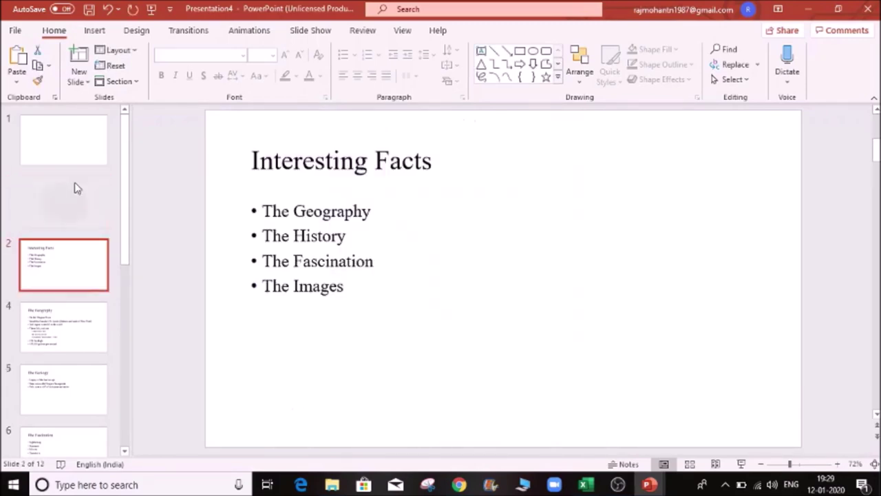
key("ctrl+z")
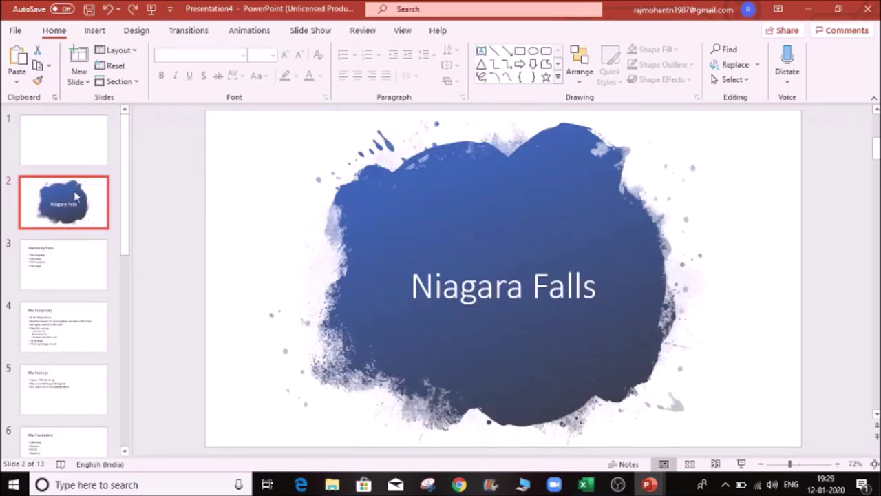
left_click(65, 134)
key("Delete")
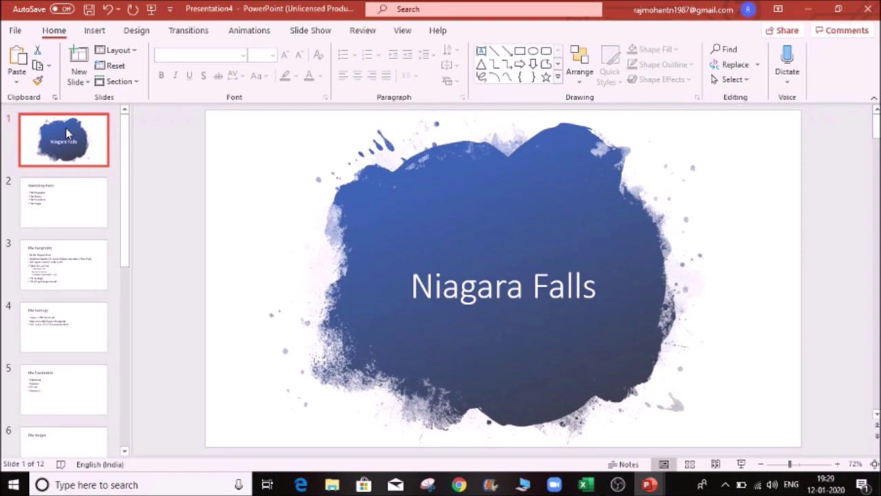
- Step through Interesting Facts, The Geography, The Geology and The Fascination, ending on The Geology
left_click(59, 215)
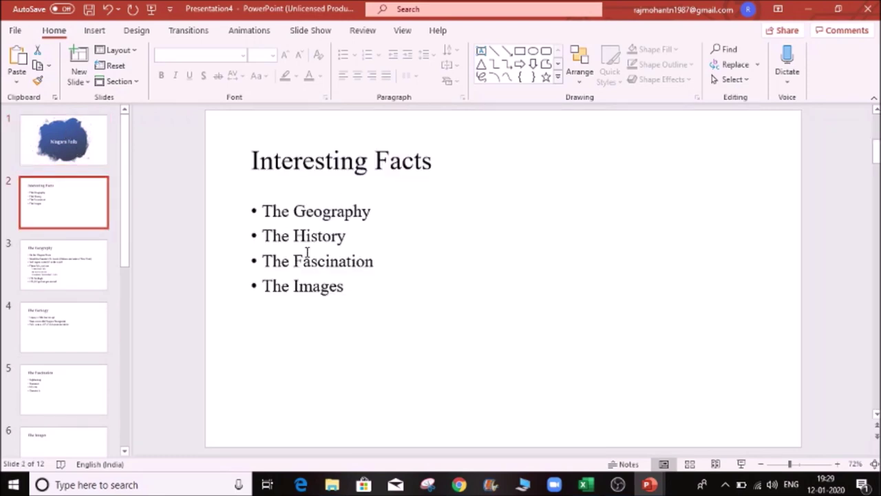
left_click(101, 277)
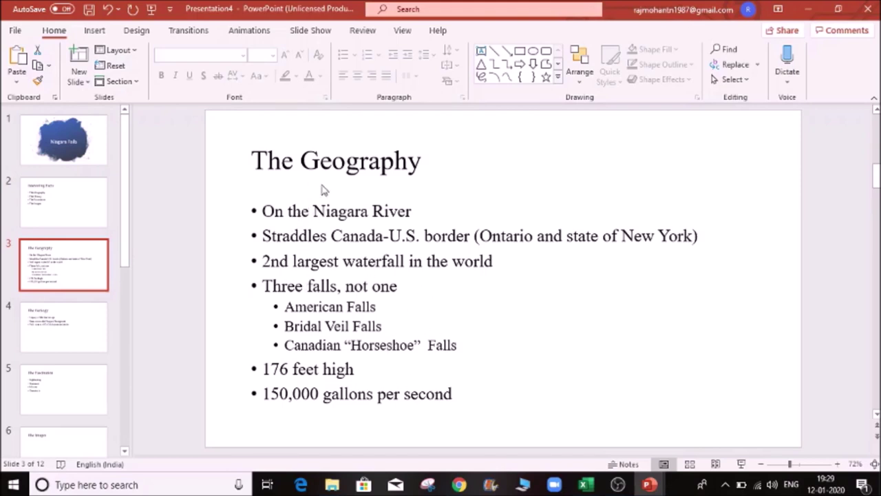
left_click(71, 344)
left_click(80, 376)
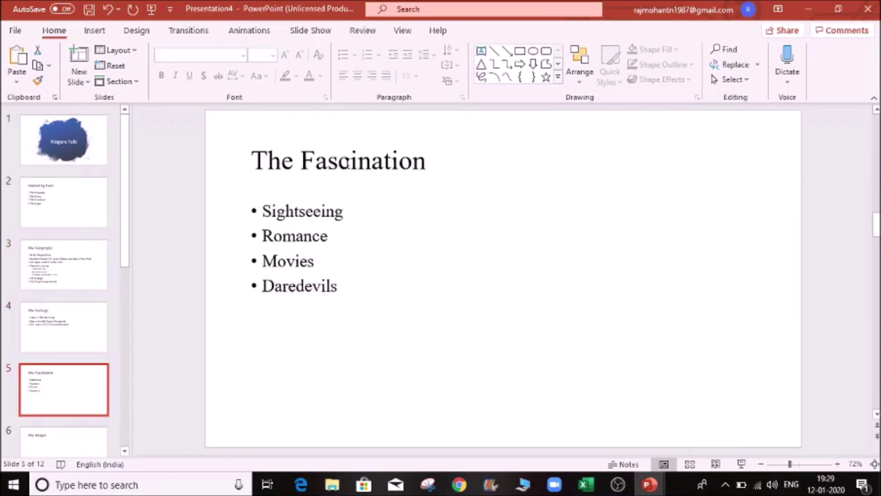
left_click(59, 321)
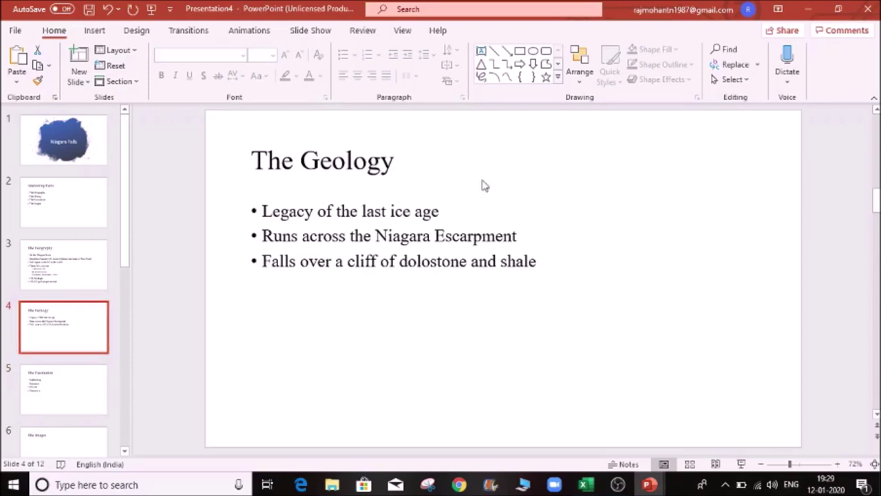
- Select The Geology title and bullets, then remove the Niagara Falls title slide, leaving 11 slides
left_click(349, 167)
left_click_drag(396, 166, 230, 163)
left_click(581, 283)
left_click_drag(537, 262, 252, 204)
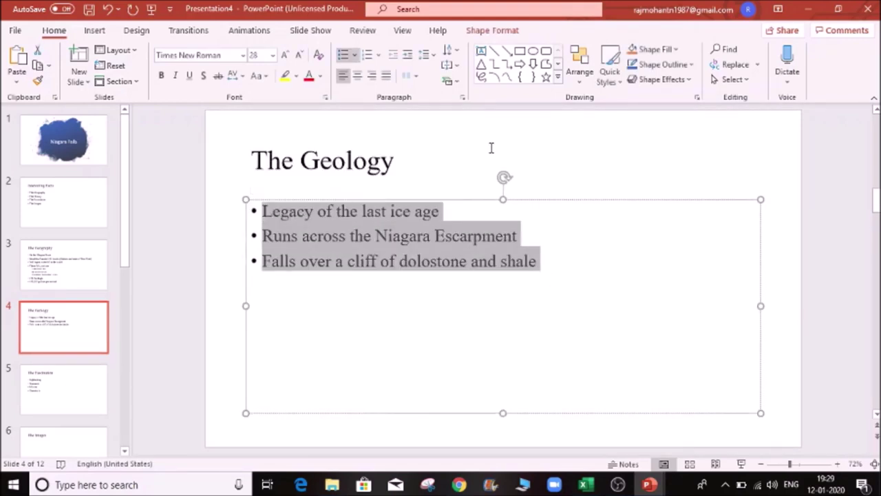
left_click(385, 161)
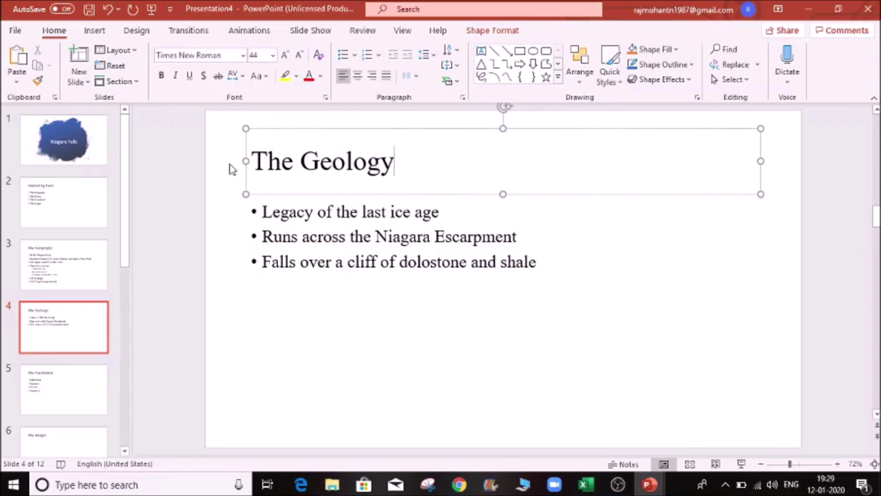
left_click(556, 269)
left_click_drag(556, 269, 252, 205)
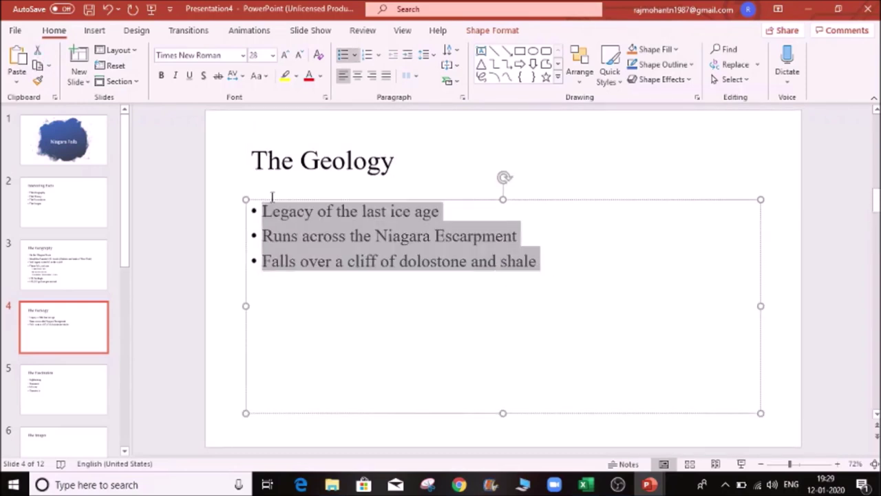
left_click(502, 158)
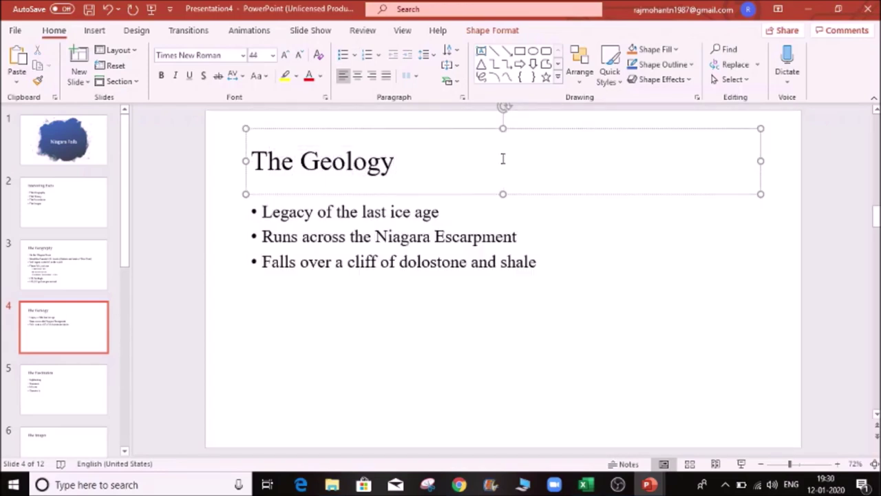
left_click(553, 261)
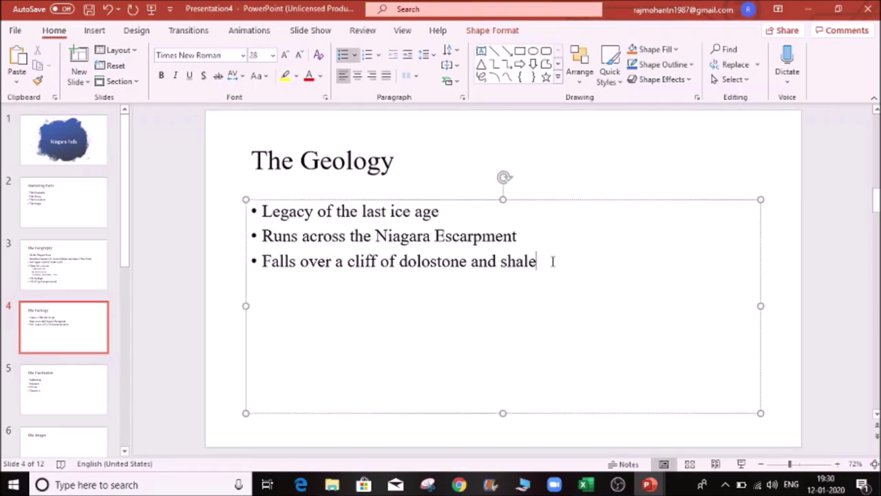
left_click(73, 208)
key("ctrl+z")
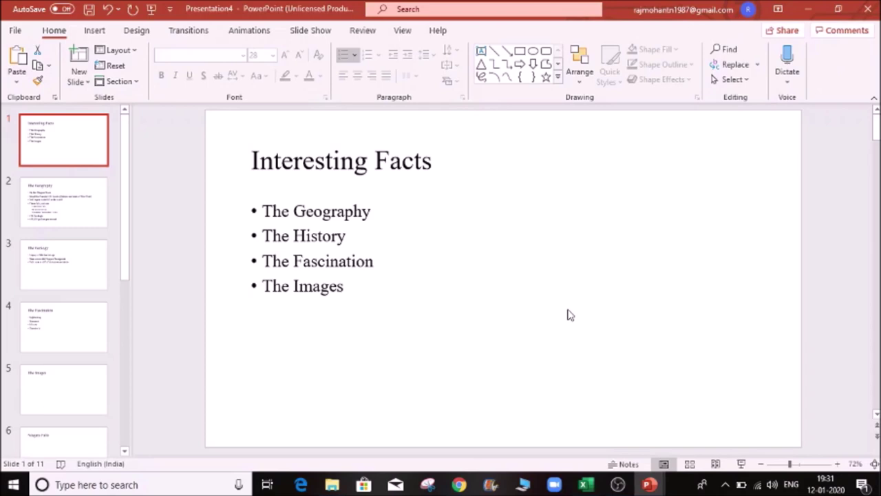
- Switch to Presentation3 and back to Presentation4, then expand the full Design themes gallery
mouse_move(649, 484)
left_click(670, 440)
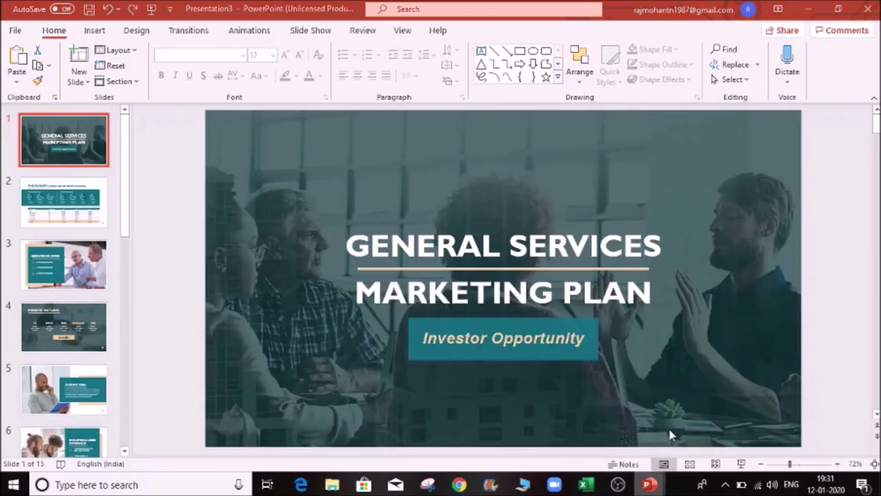
left_click(783, 413)
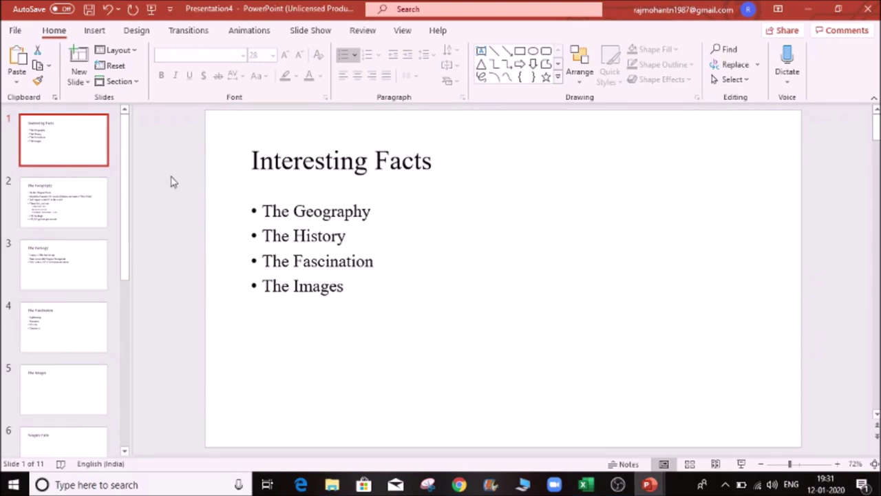
left_click(134, 33)
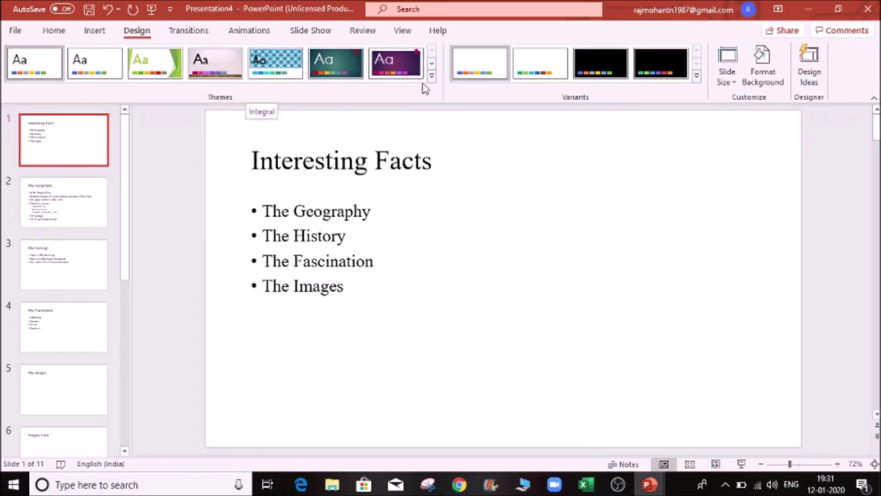
left_click(431, 76)
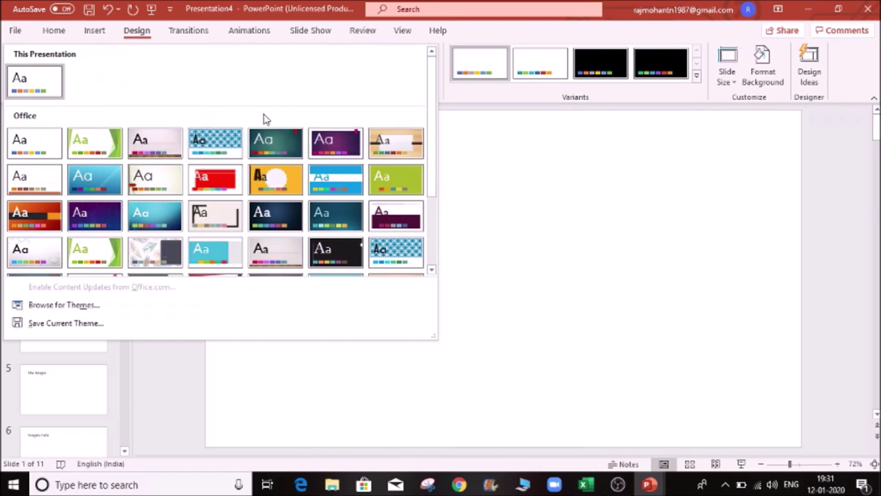
- Apply the dark patterned theme and preview slides 2 and 3 before returning to the title slide
left_click(272, 210)
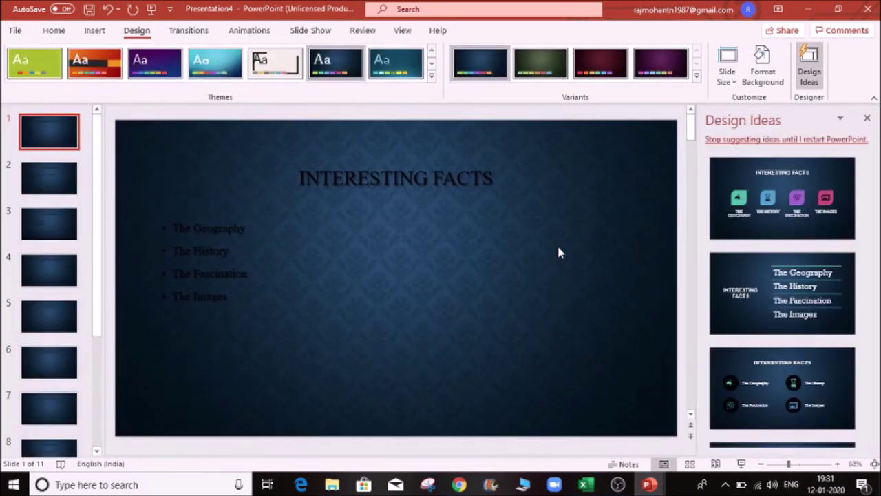
left_click(52, 177)
left_click(40, 225)
left_click(35, 137)
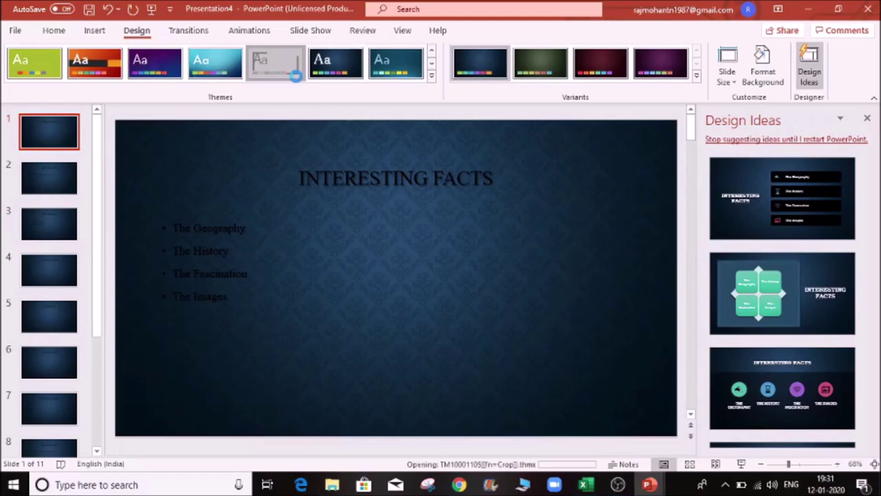
- Try the framed beige and green-bordered themes, then switch to the theme's white variant
left_click(297, 77)
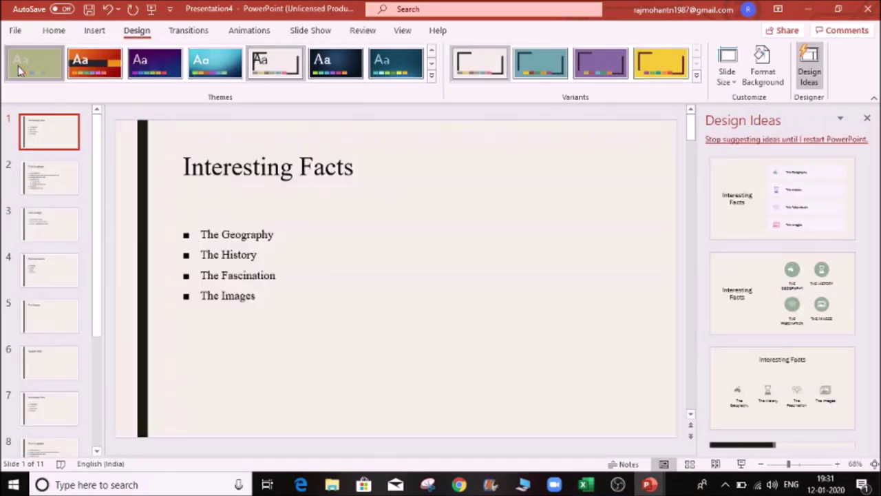
left_click(35, 64)
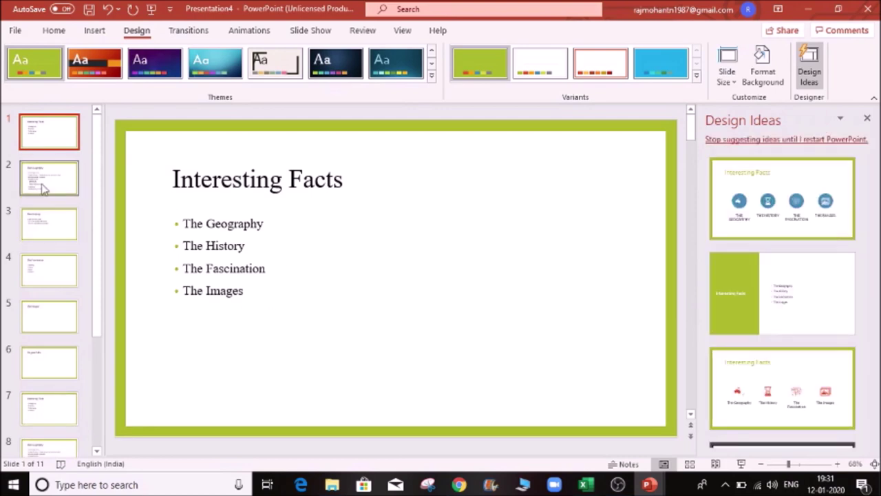
left_click(44, 187)
key("Down")
key("Down")
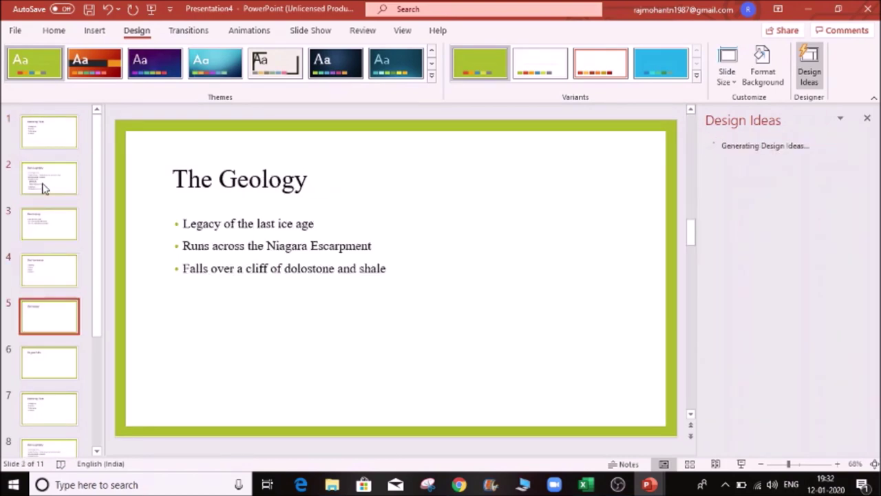
key("Home")
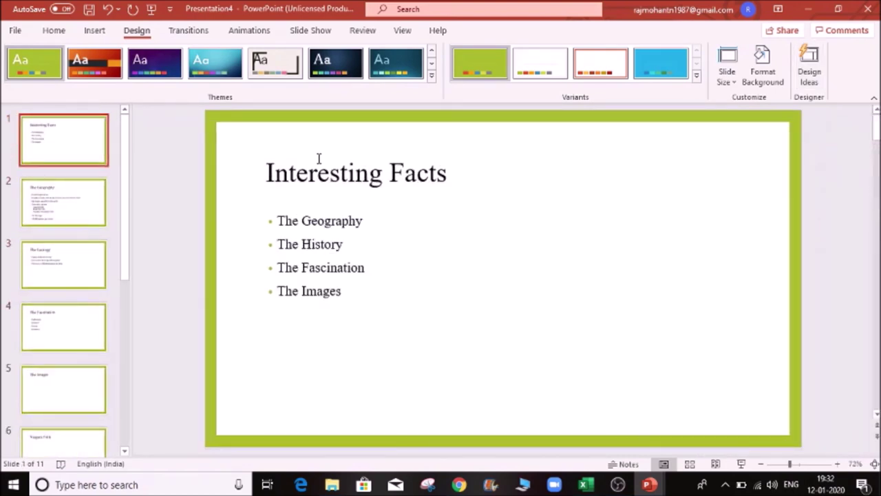
left_click(542, 65)
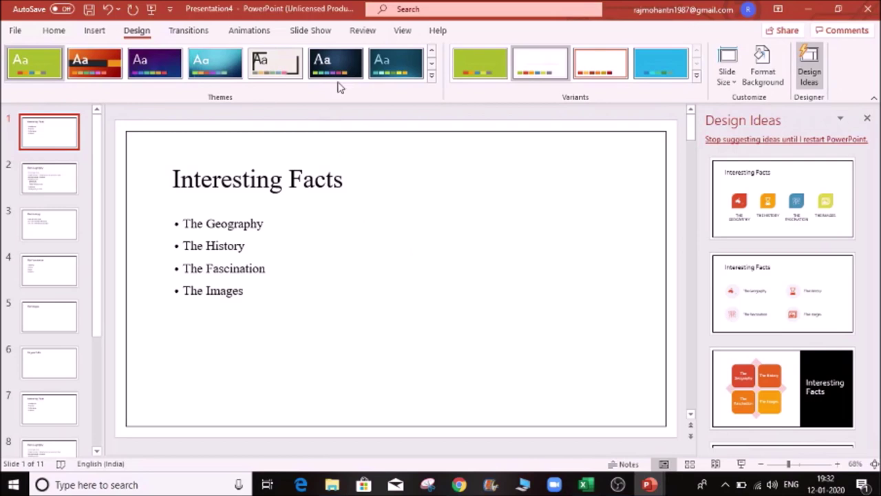
- Apply the blue-and-white theme, cancel Browse for Themes, then apply the plain white Office theme
left_click(431, 75)
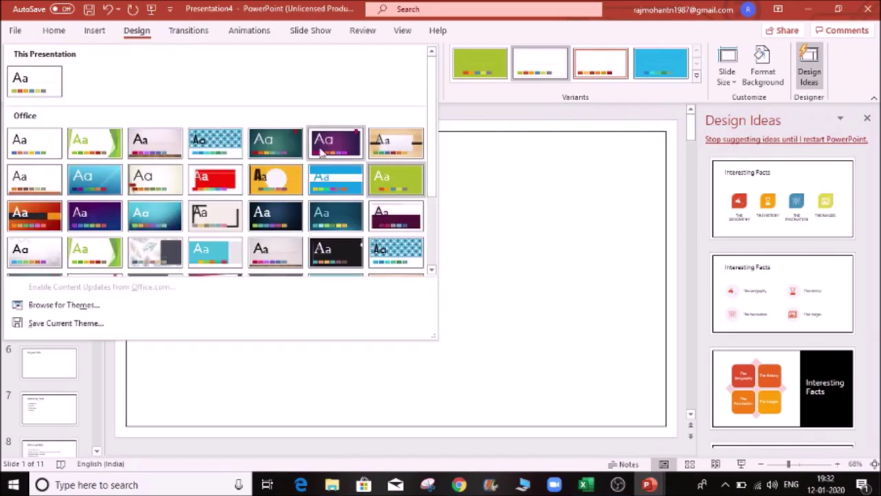
left_click(322, 180)
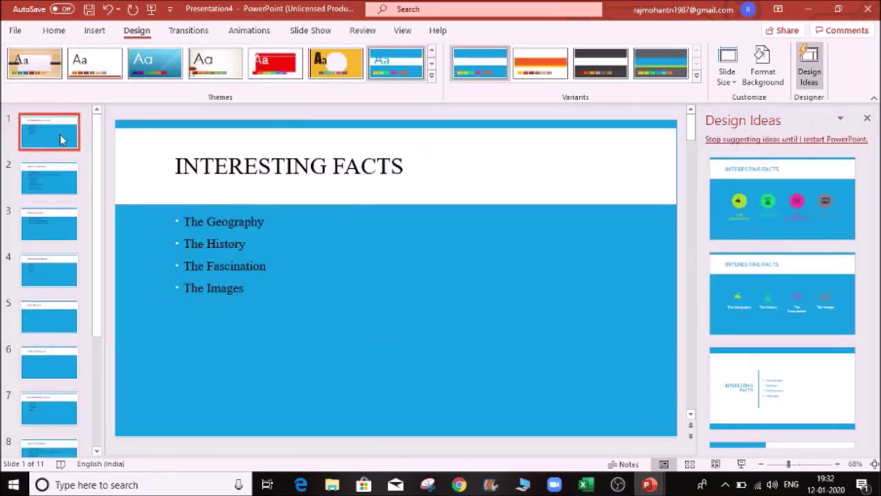
left_click(432, 76)
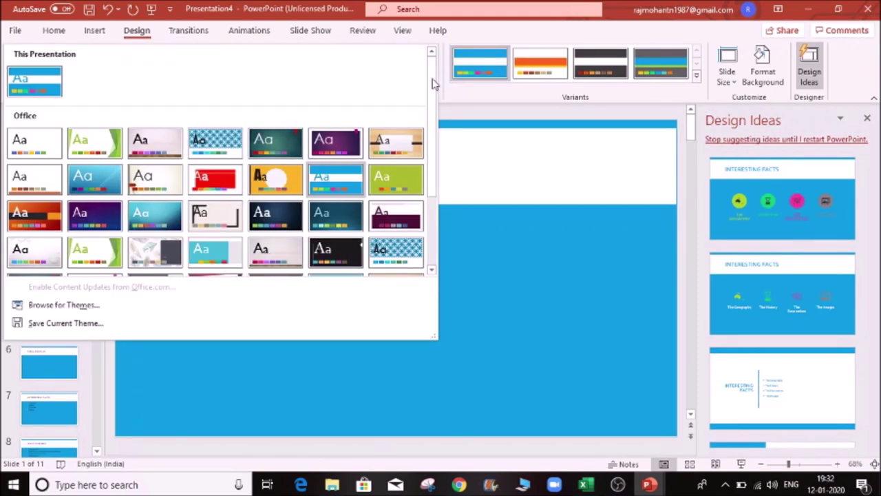
left_click(57, 307)
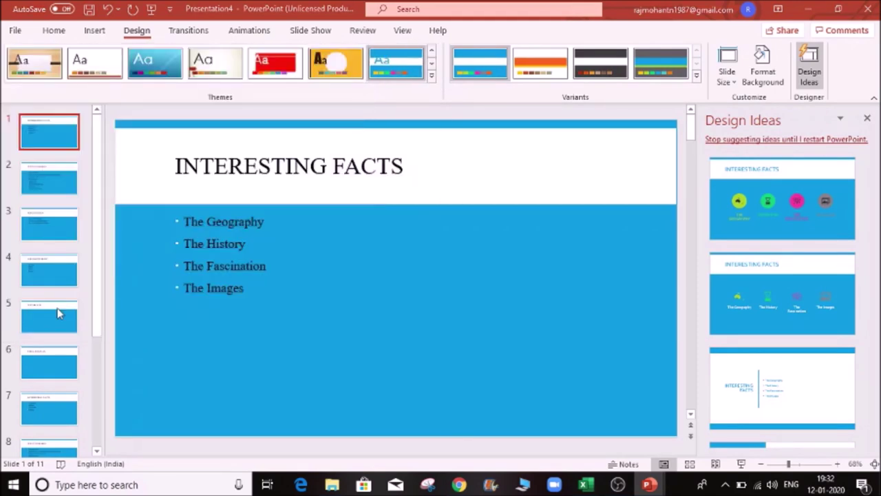
left_click(392, 295)
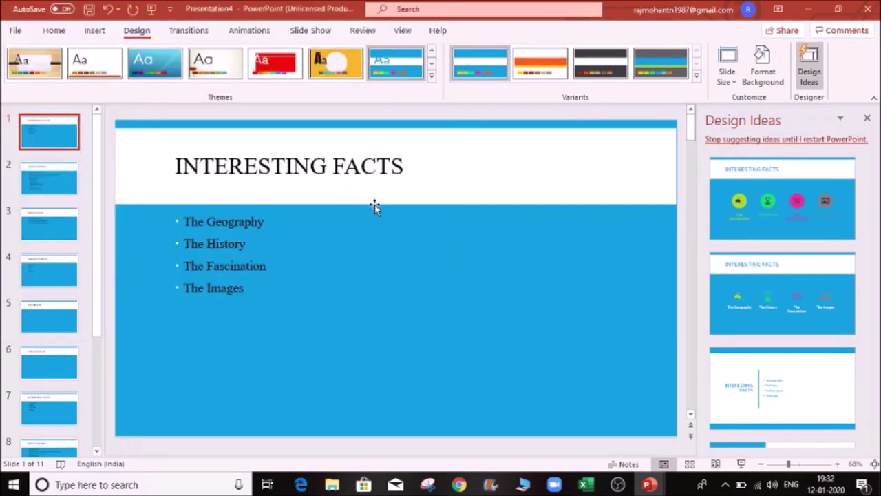
left_click(432, 75)
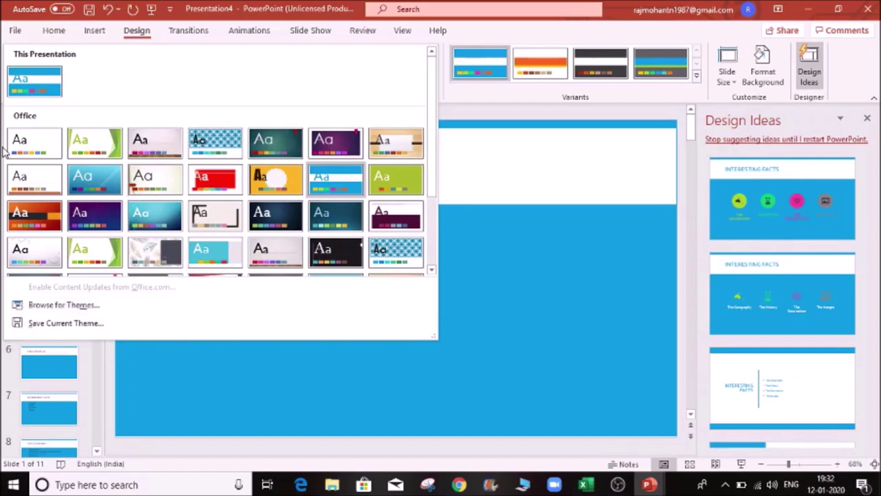
left_click(35, 141)
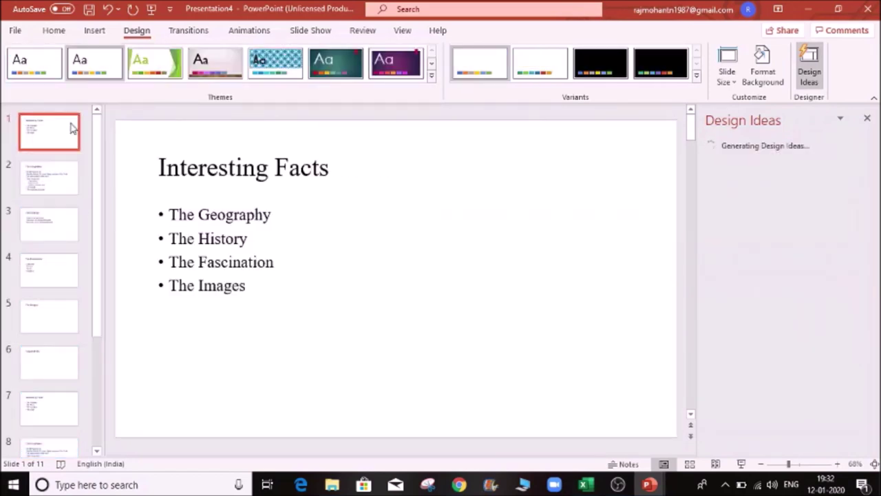
- Apply Facet and page through The Geography, The Images and Niagara Falls slides, returning to Interesting Facts
left_click(158, 66)
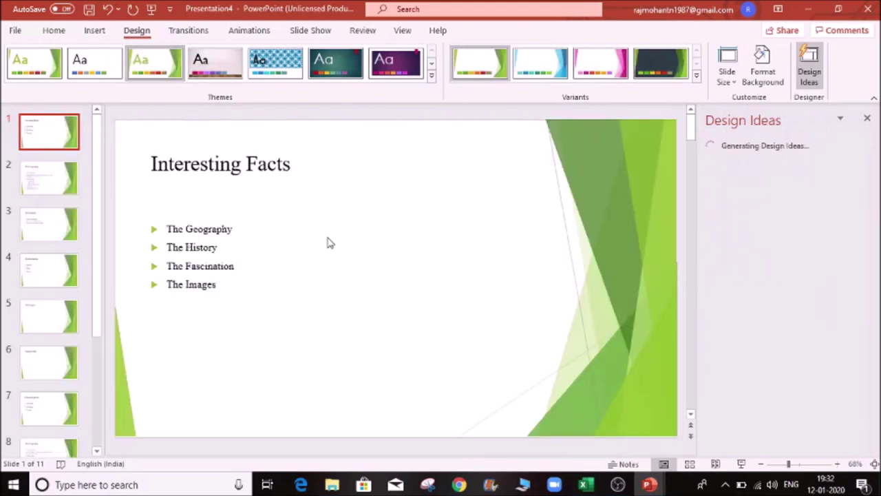
left_click(43, 177)
key("Down")
key("Down")
key("Down")
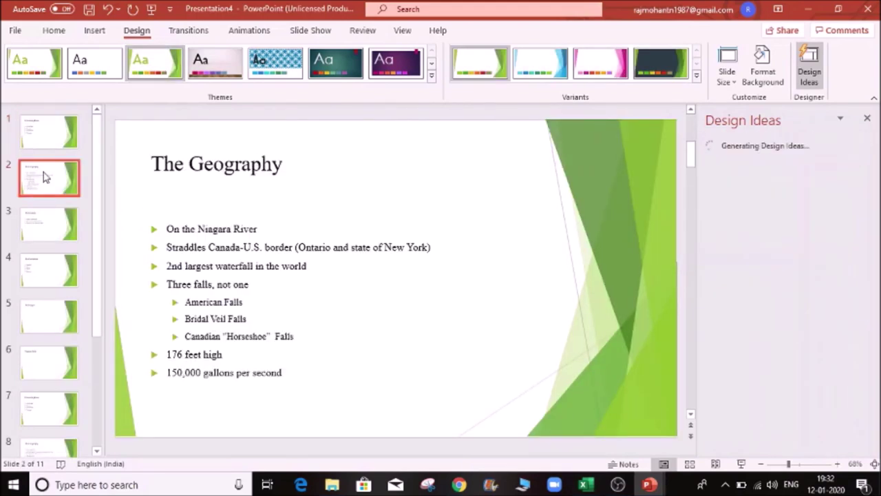
key("Down")
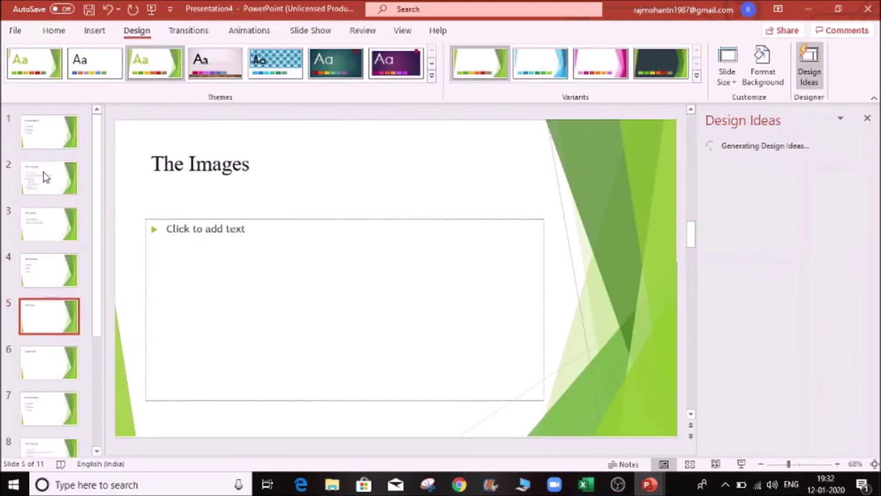
key("Down")
key("Down")
key("Down")
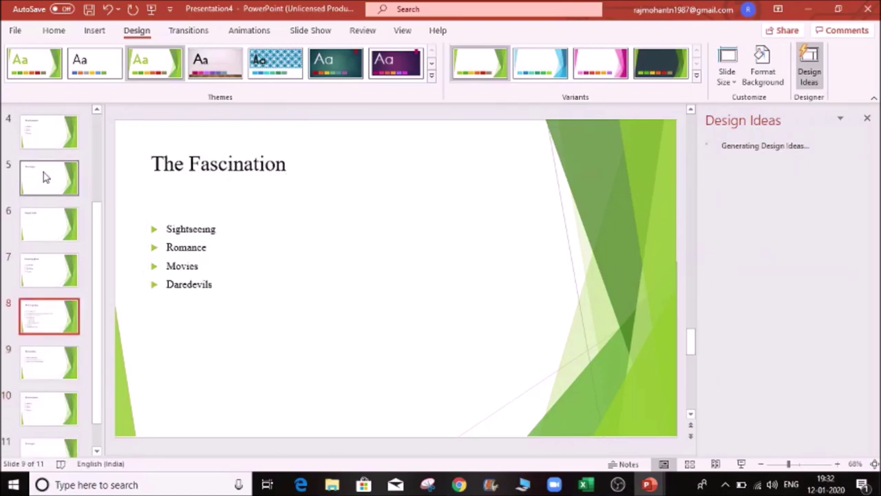
key("Up")
key("Up")
key("Up")
key("Up")
key("Up")
key("Up")
key("Up")
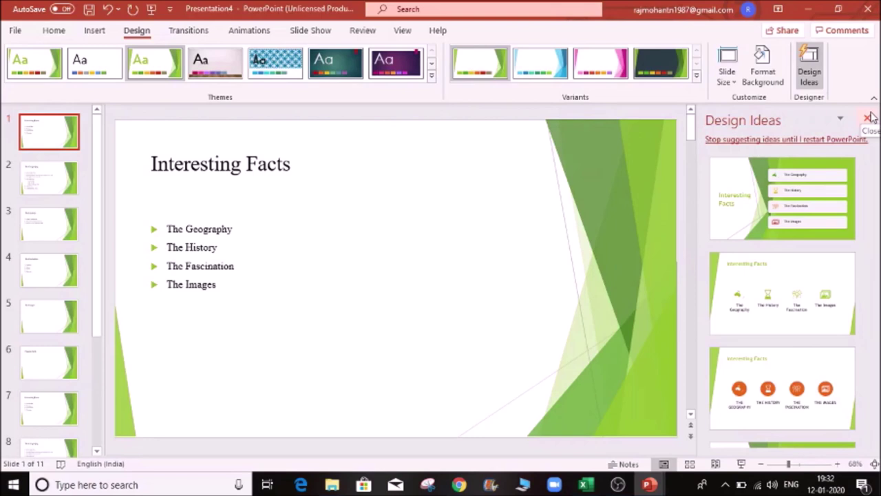
- Compare the green, blue, pink and dark Facet variants, settling on the blue one
left_click(541, 69)
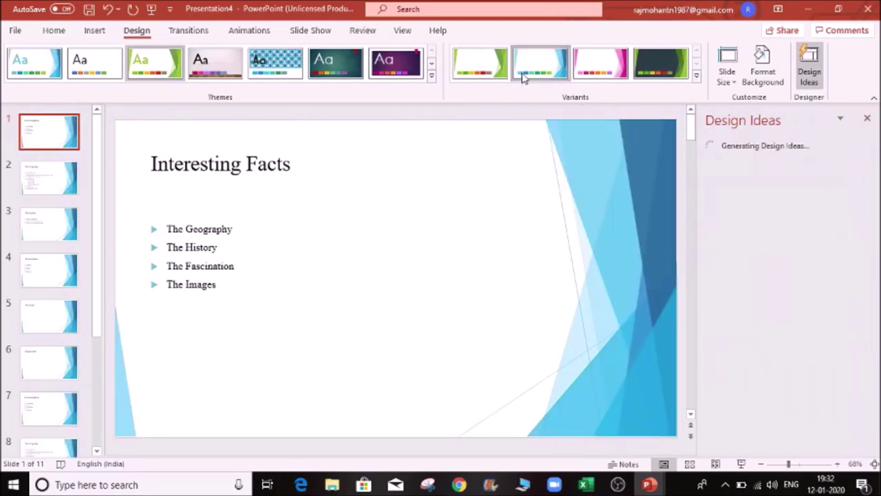
left_click(479, 63)
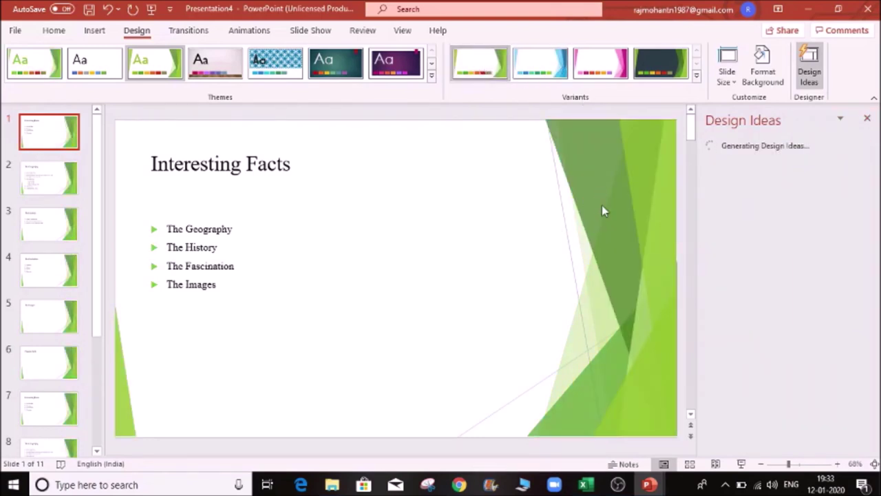
left_click(541, 69)
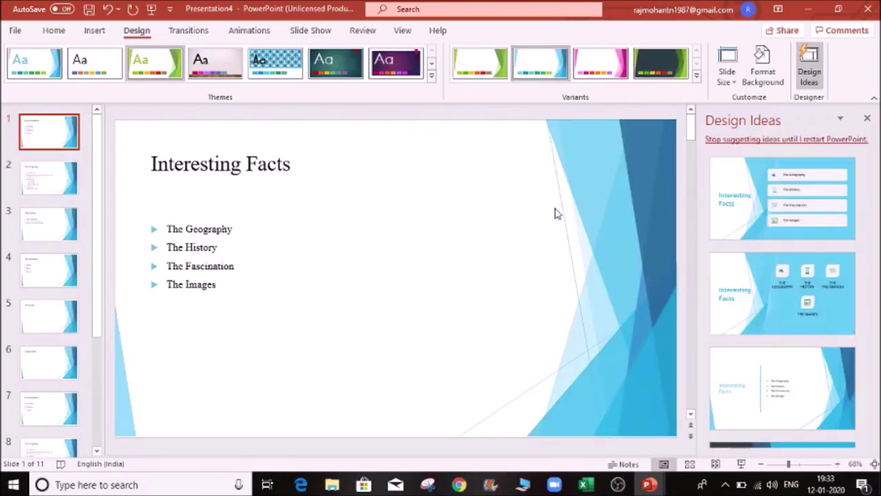
left_click(603, 57)
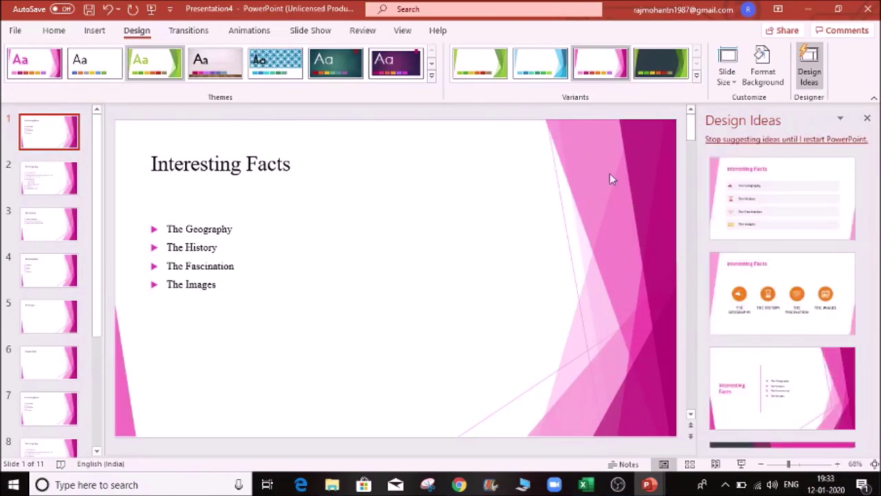
left_click(659, 62)
left_click(697, 75)
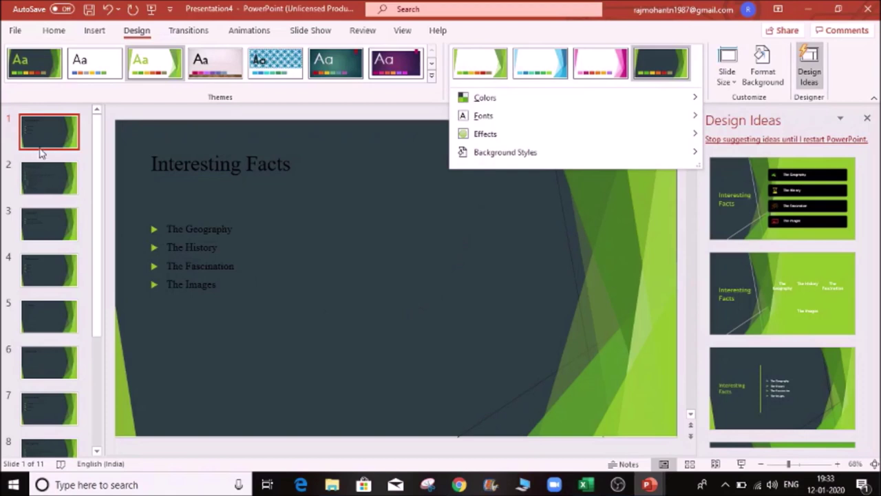
left_click(494, 61)
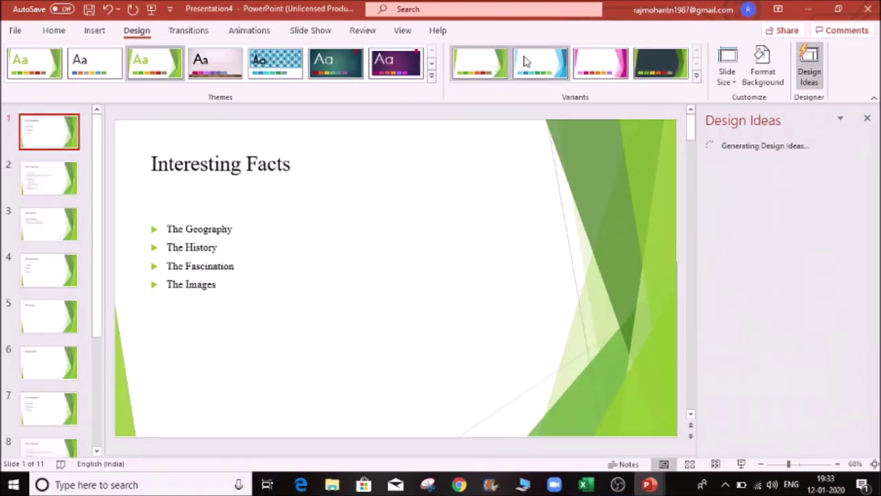
left_click(525, 62)
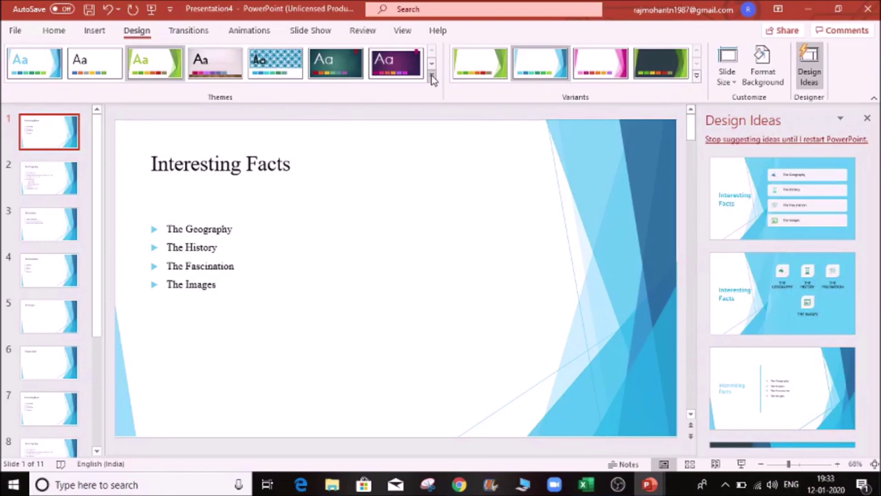
left_click(696, 77)
mouse_move(689, 98)
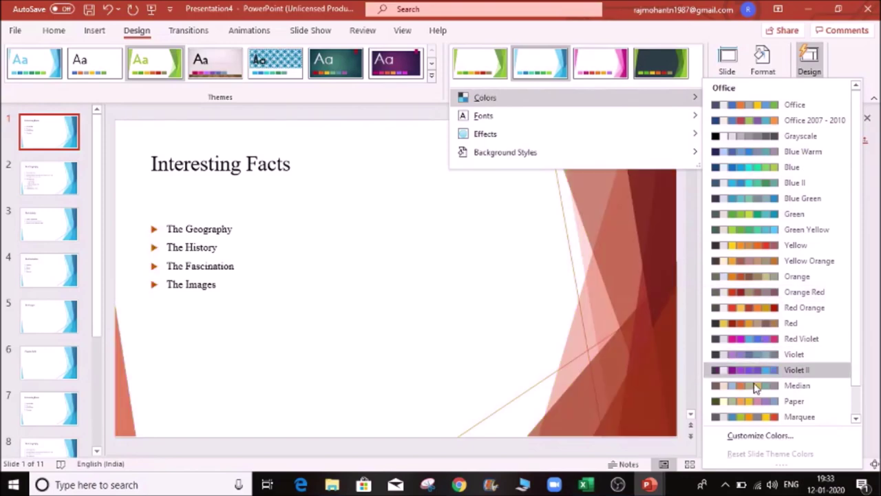
- Apply the Orange Red colour scheme, preview fonts, effects and background styles, then open Format Background
left_click(756, 295)
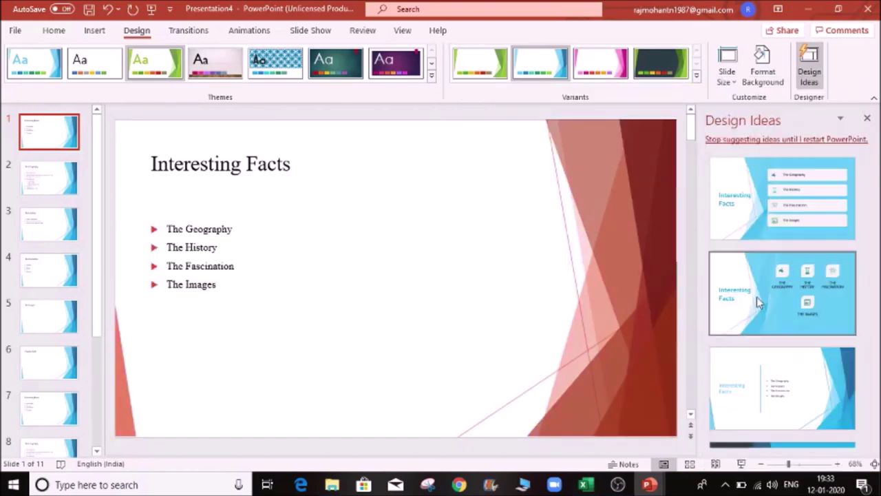
left_click(695, 83)
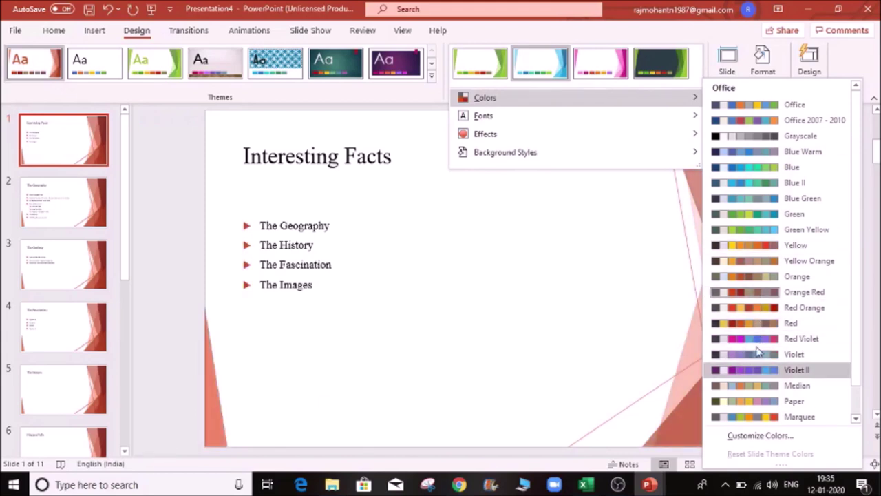
mouse_move(679, 124)
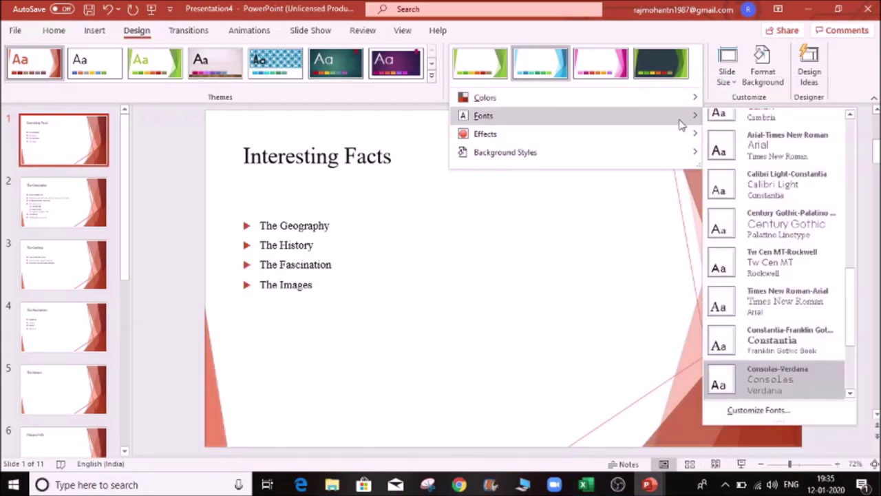
scroll(762, 262, "up", 5)
scroll(763, 262, "down", 4)
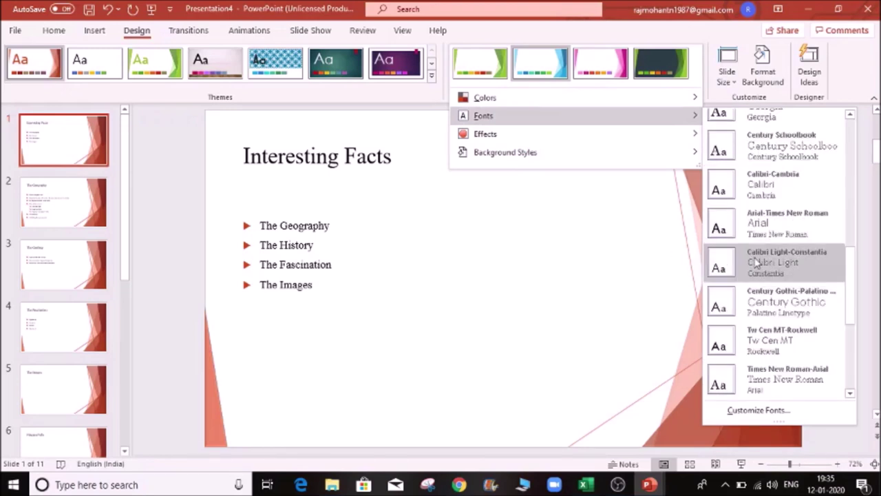
mouse_move(654, 142)
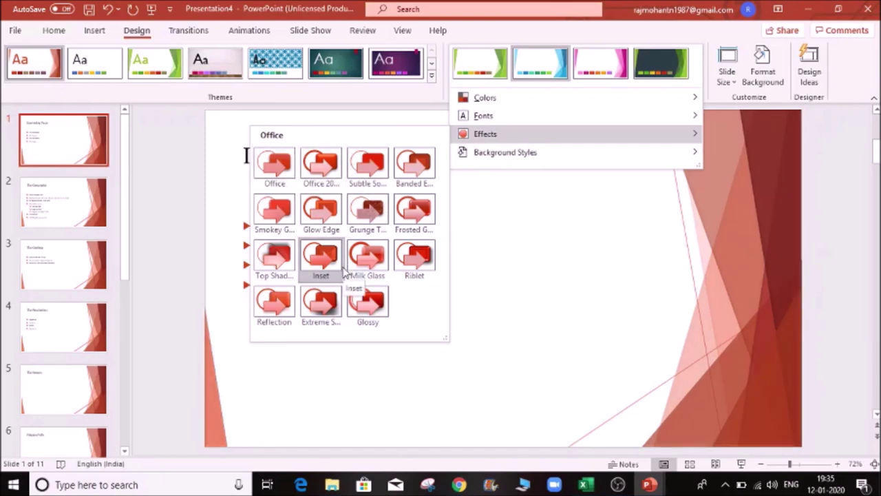
mouse_move(539, 159)
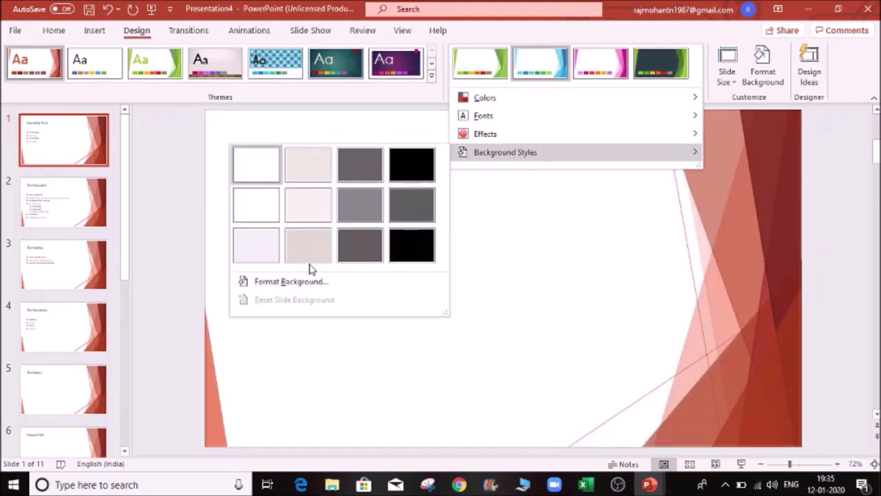
left_click(290, 288)
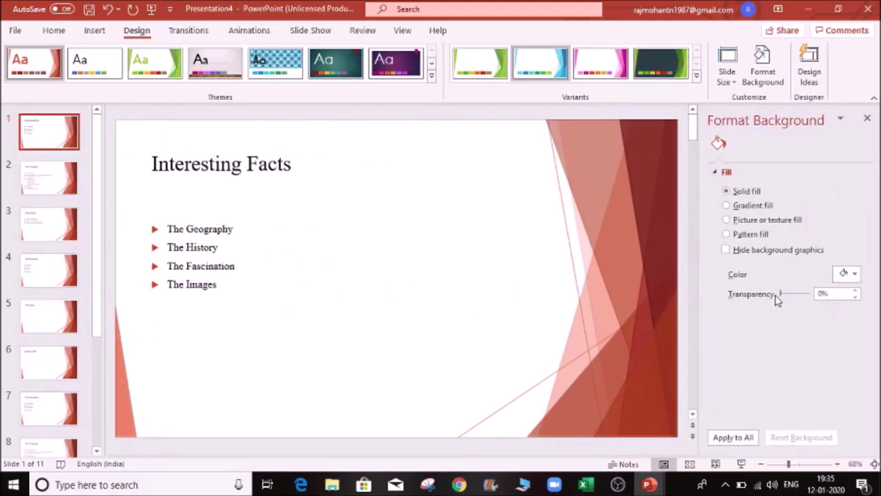
- Set the slide background to gradient fill after briefly trying background styles and solid fill
left_click(726, 206)
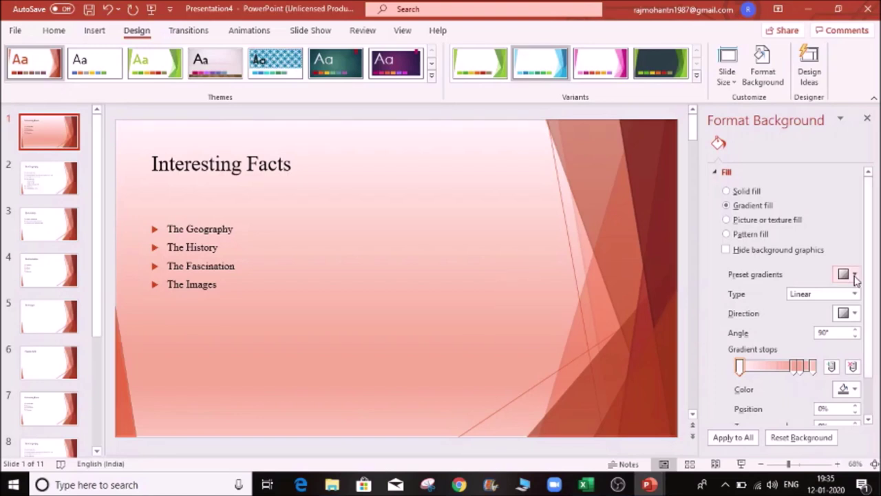
left_click(697, 75)
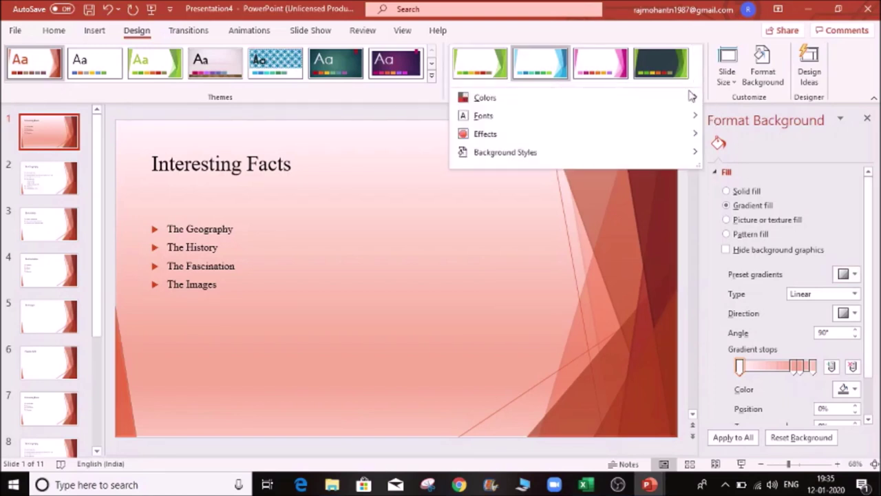
mouse_move(647, 159)
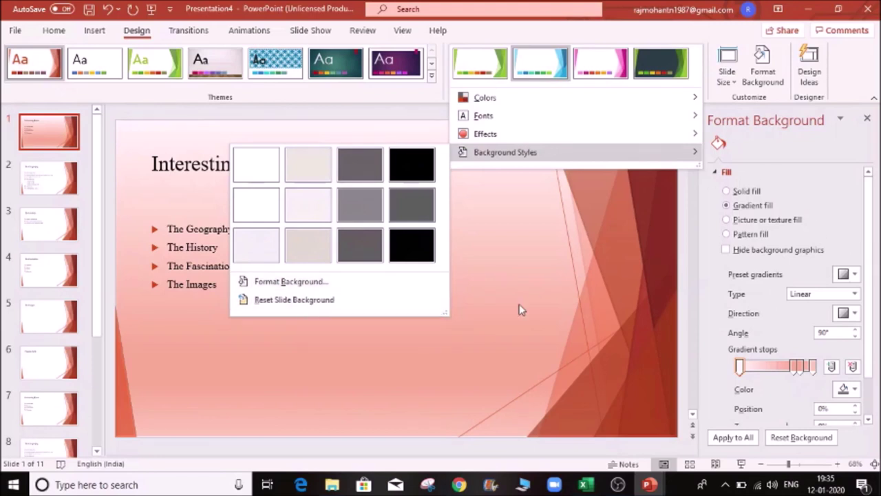
left_click(559, 309)
left_click(728, 192)
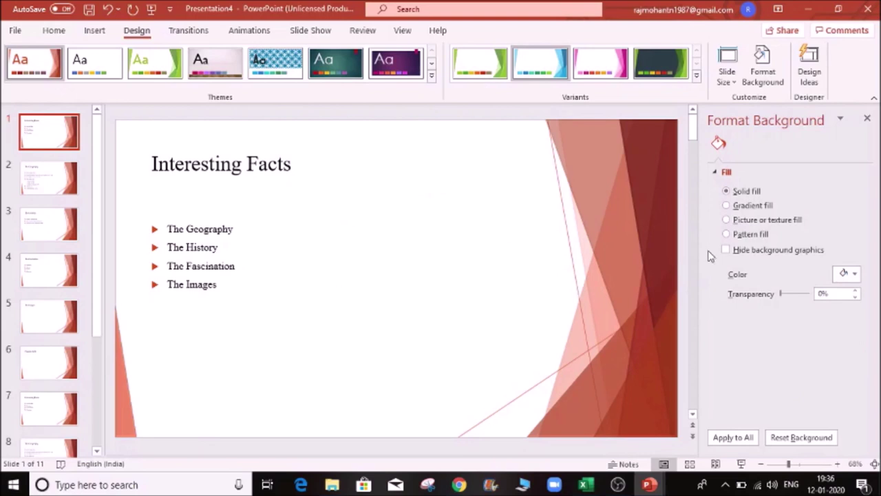
left_click(727, 205)
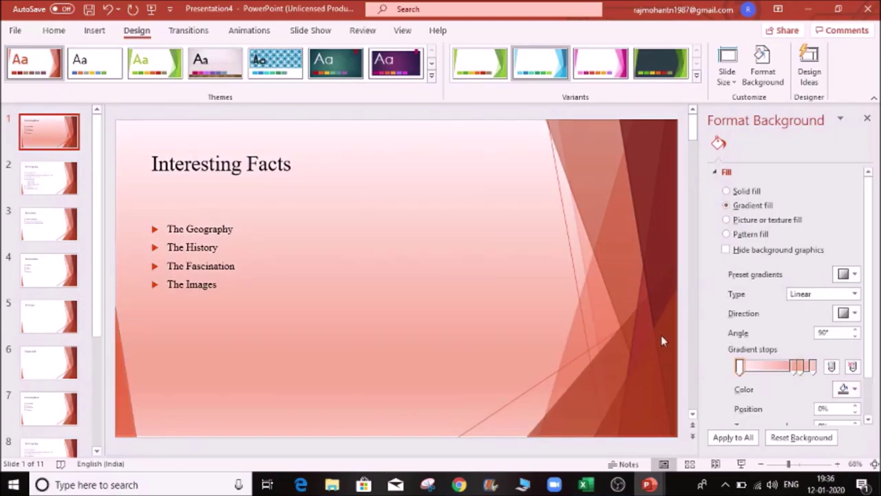
- Use a light pink preset gradient at 270° direction and select the stop near 83%
left_click(854, 276)
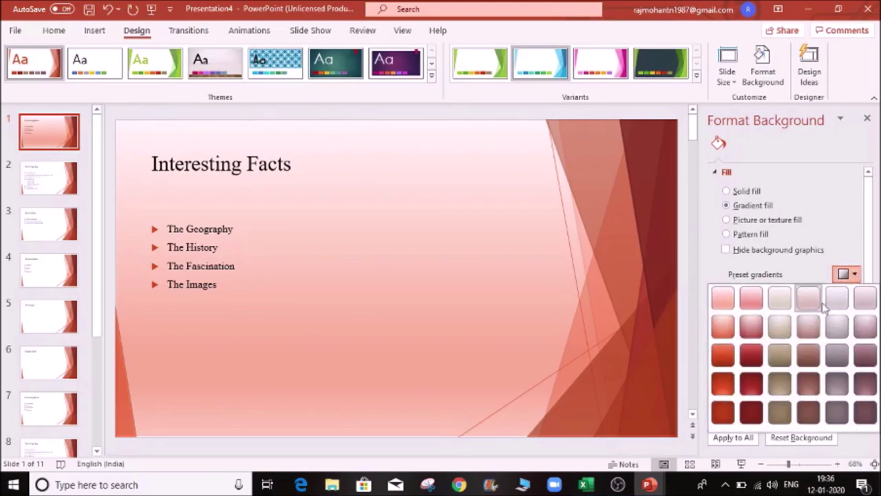
left_click(751, 385)
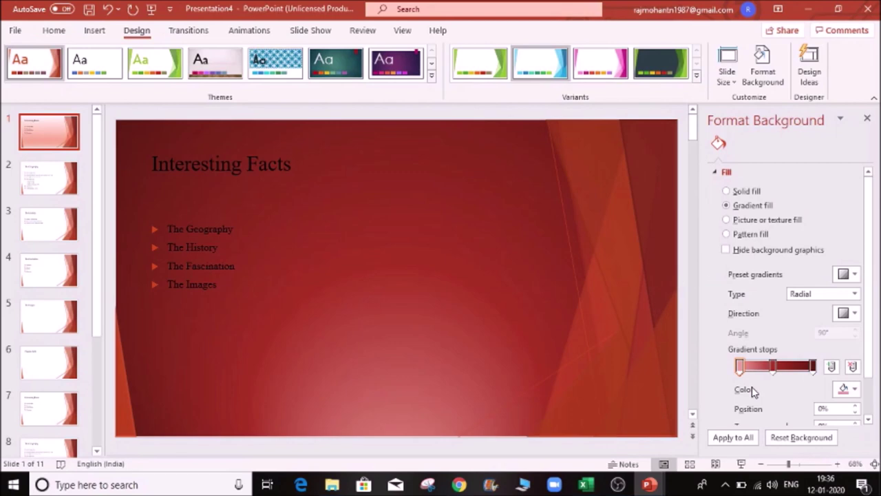
left_click(852, 274)
left_click(722, 303)
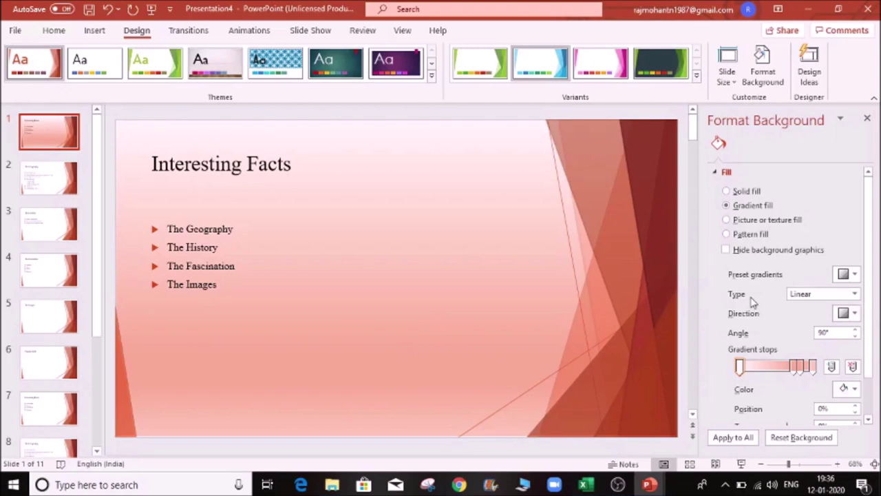
left_click(853, 313)
left_click(780, 367)
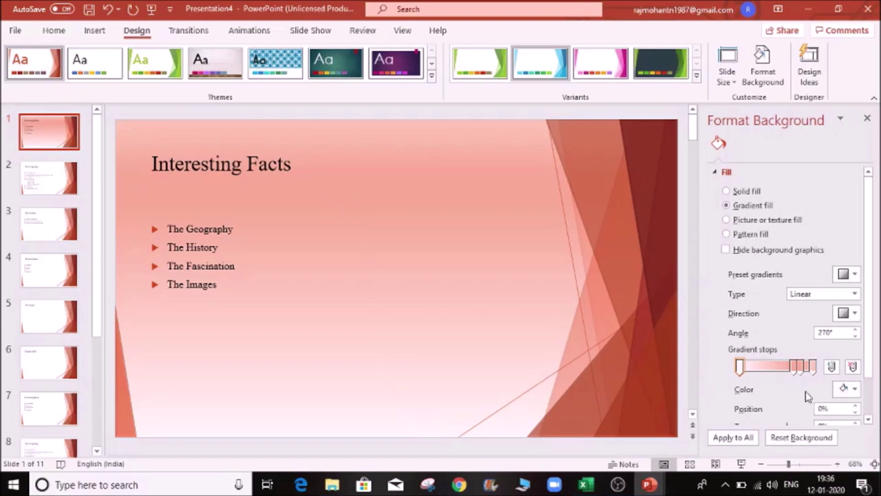
left_click(795, 367)
- Move the selected gradient stop to 63%, testing full transparency before restoring opacity
left_click_drag(792, 371, 769, 371)
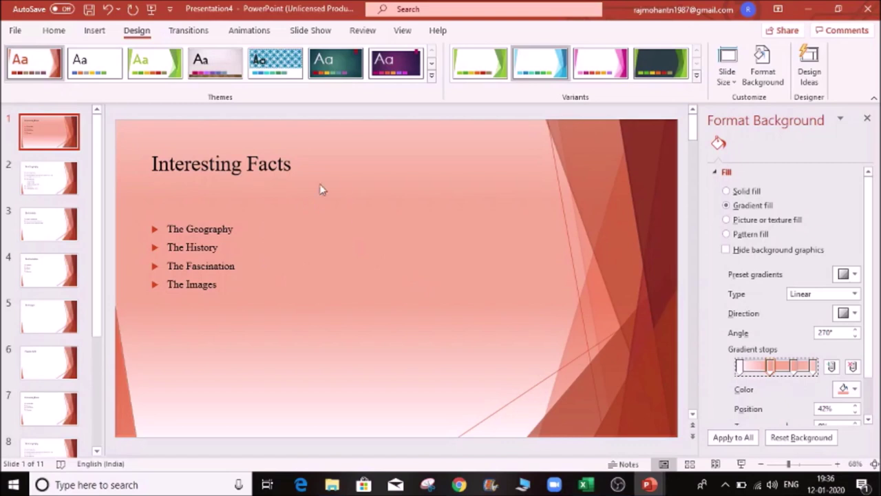
mouse_move(772, 368)
left_mouse_down()
mouse_move(743, 372)
mouse_move(813, 372)
mouse_move(788, 372)
left_mouse_up()
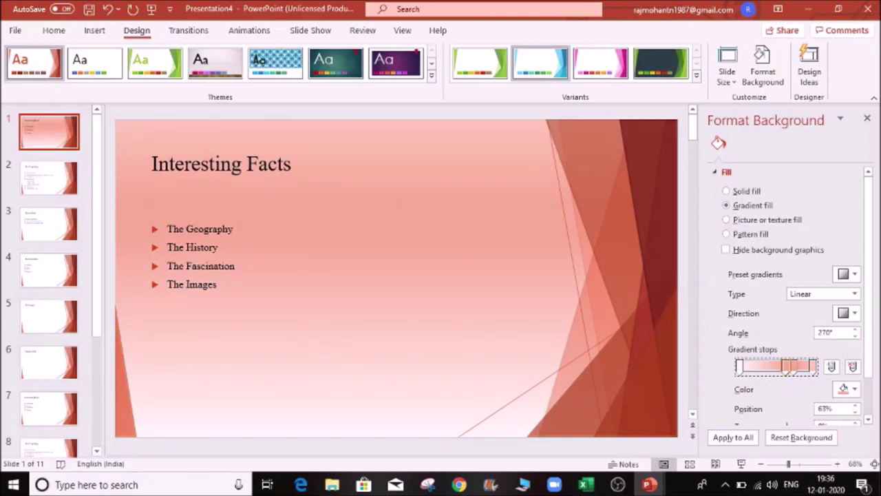
scroll(873, 277, "down", 2)
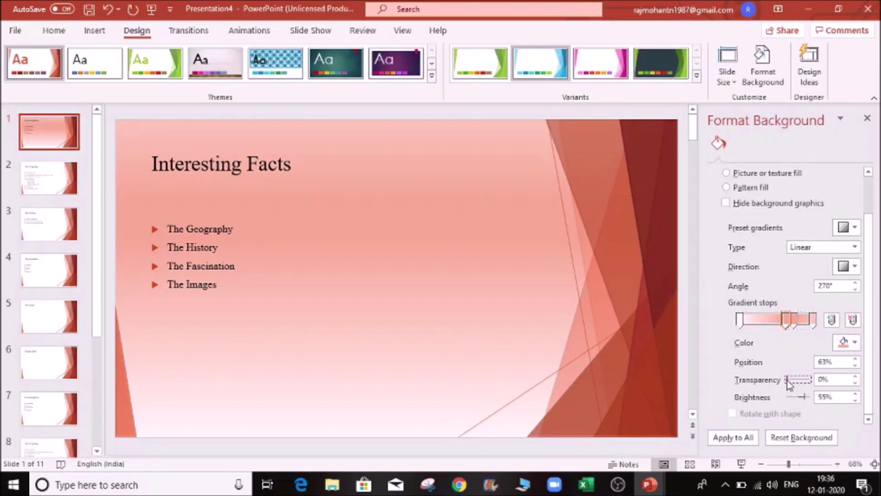
left_click_drag(788, 380, 814, 384)
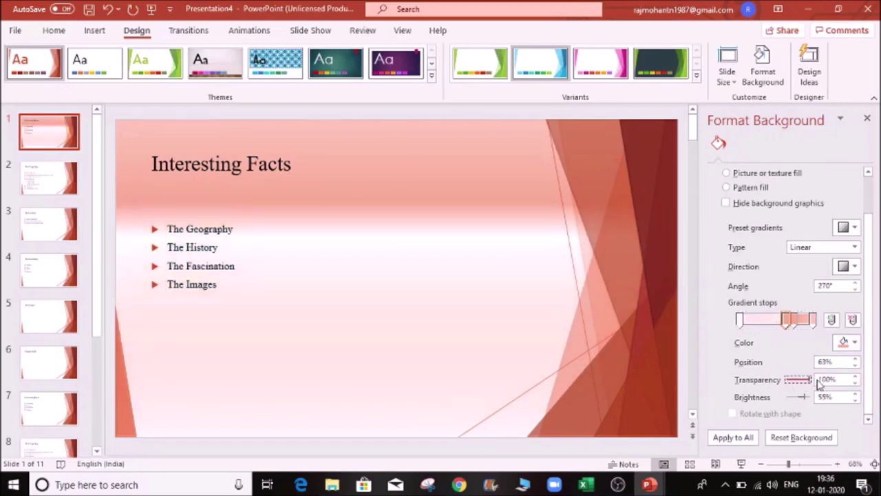
left_click_drag(813, 382, 786, 380)
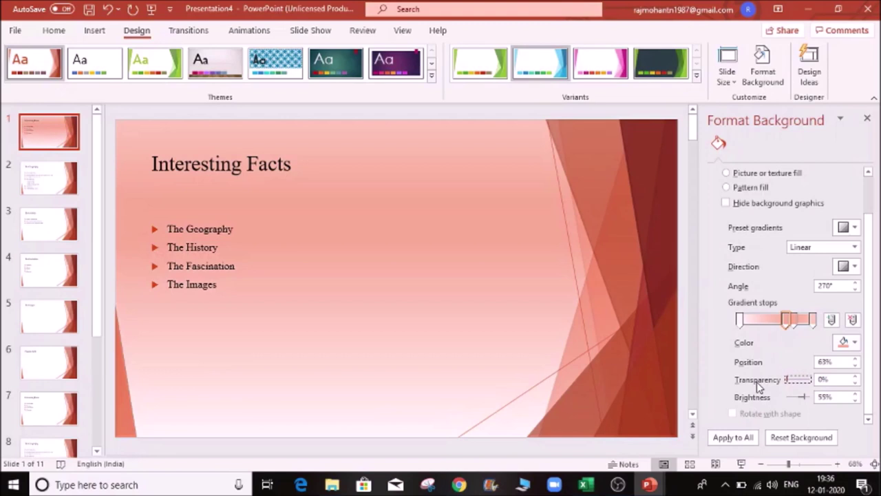
left_click_drag(787, 380, 821, 386)
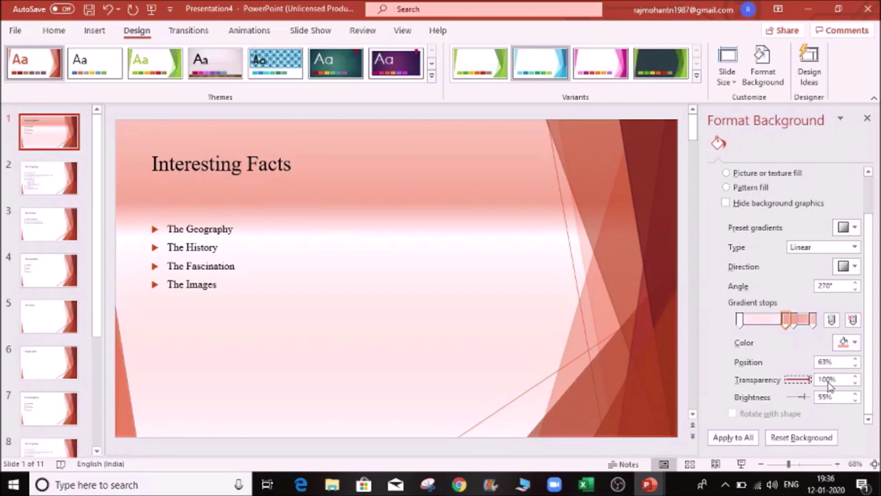
left_click_drag(811, 380, 783, 385)
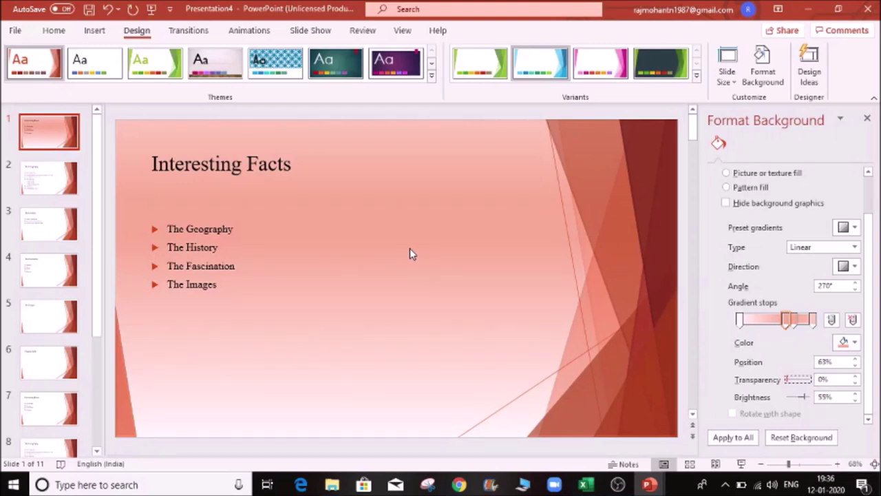
- Set the 63% stop's brightness to 100% so it fades to white
mouse_move(804, 401)
left_mouse_down()
mouse_move(770, 401)
mouse_move(813, 400)
left_mouse_up()
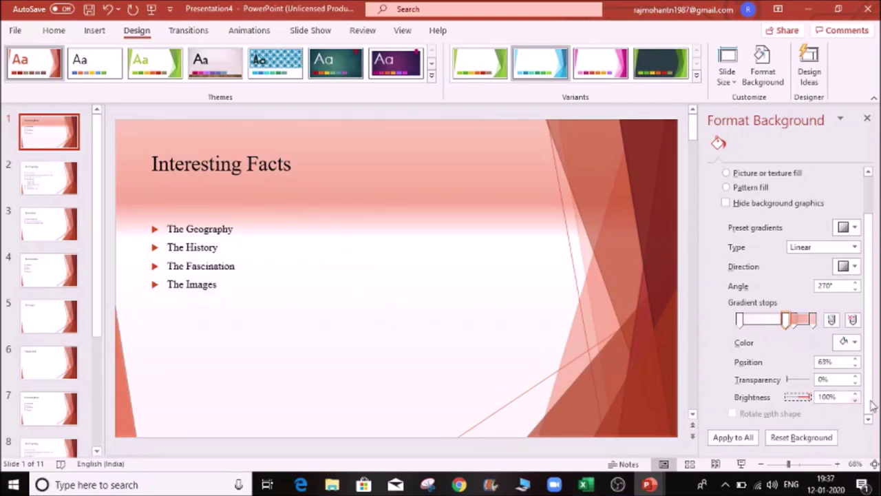
left_click_drag(811, 403, 778, 402)
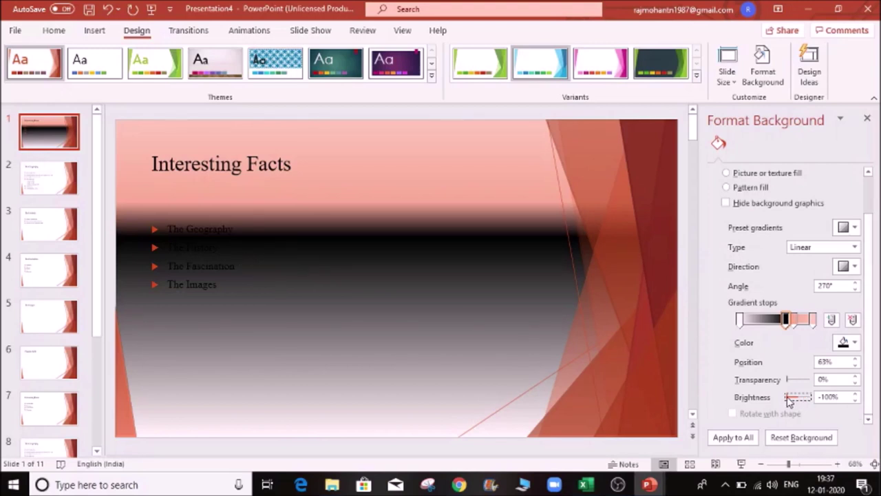
left_click_drag(788, 401, 812, 400)
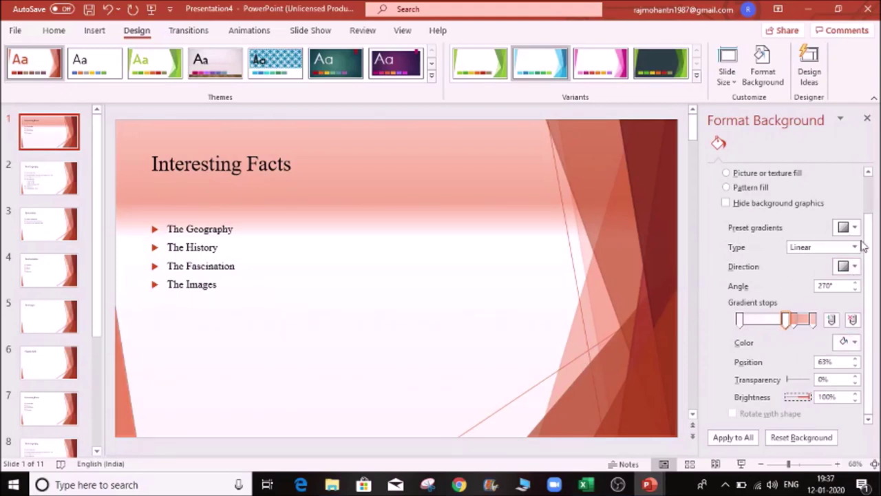
scroll(870, 245, "up", 2)
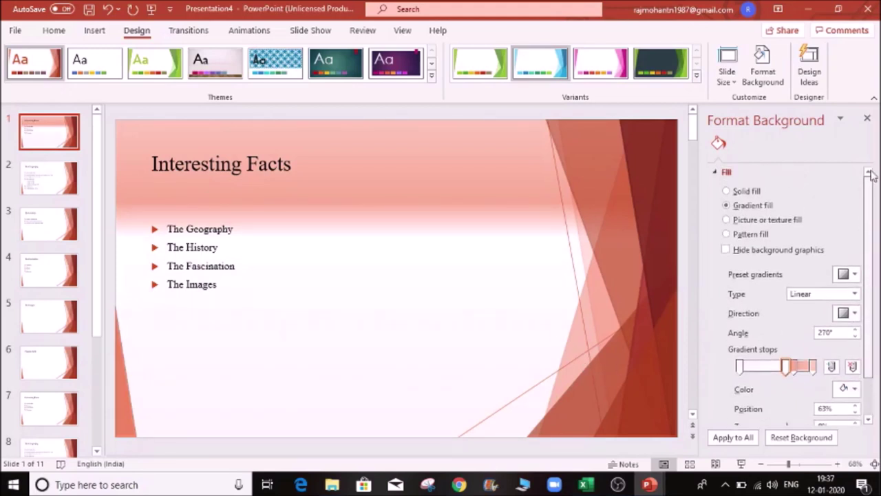
- Use a texture fill, trying grey speckled and green marble before choosing tan canvas
left_click(728, 221)
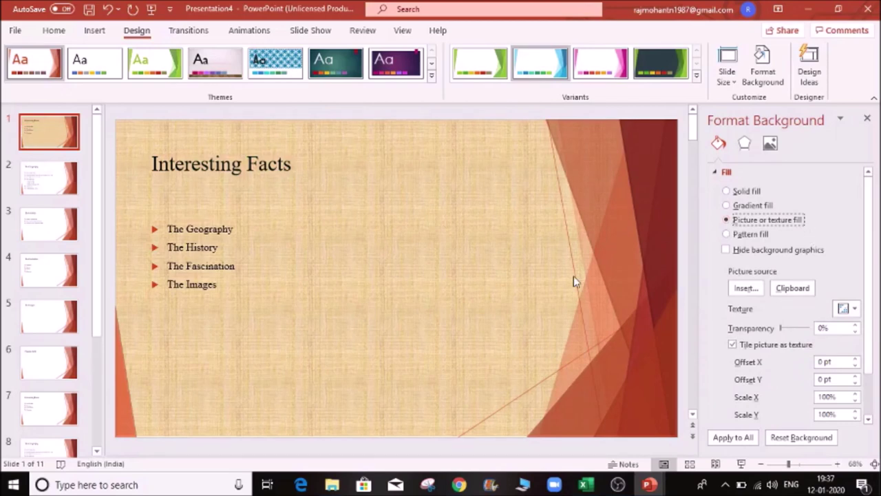
left_click(854, 311)
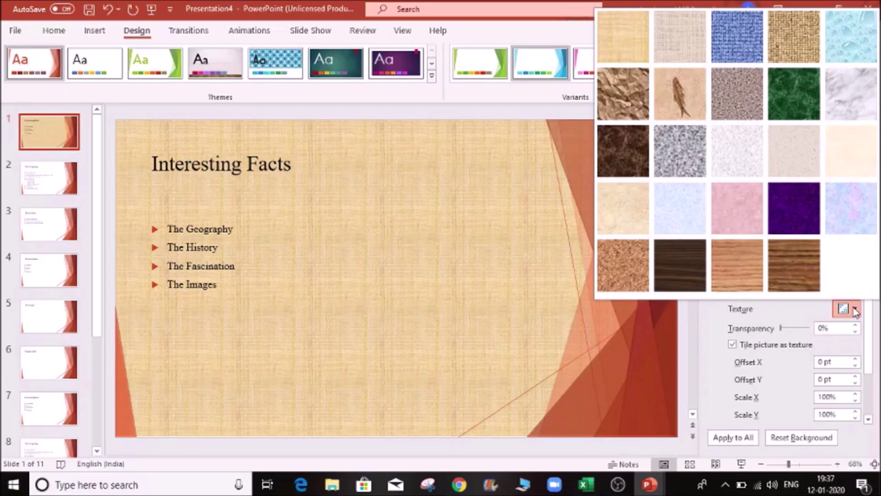
left_click(737, 163)
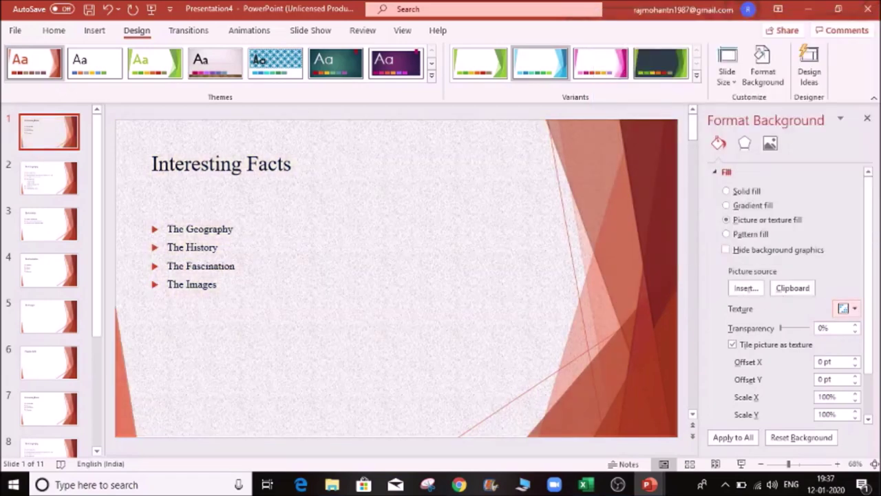
left_click(847, 309)
left_click(791, 104)
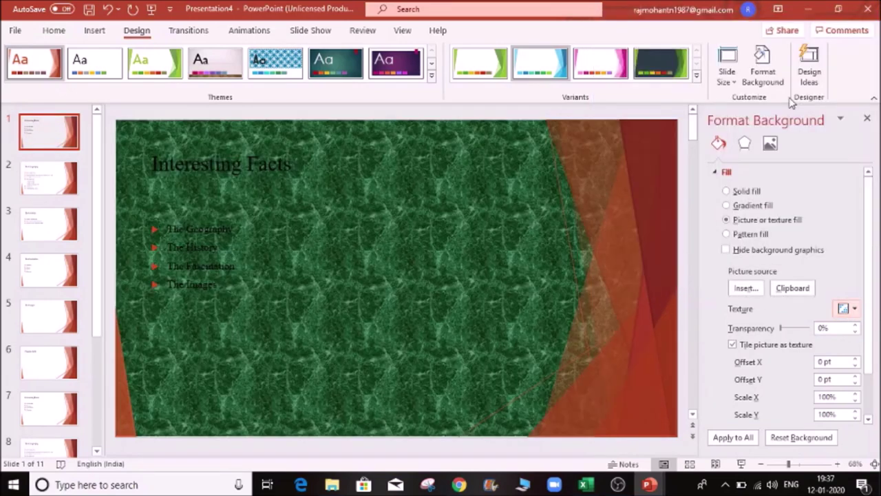
left_click(847, 309)
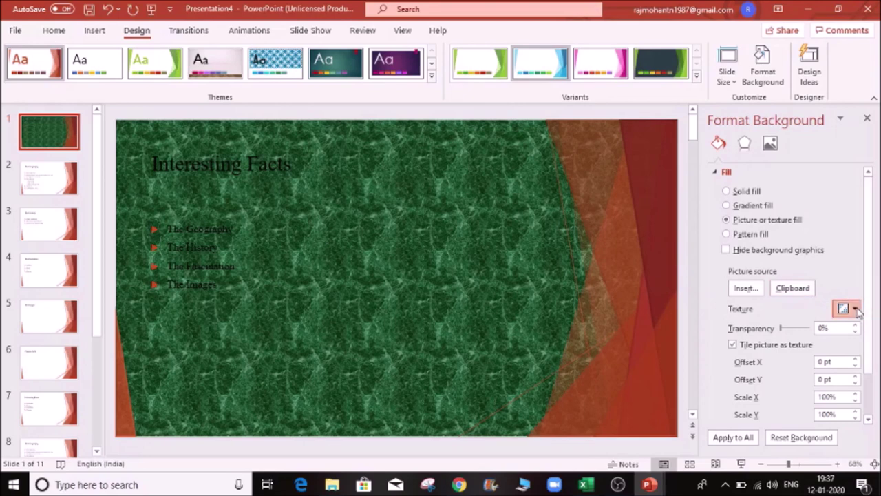
left_click(623, 31)
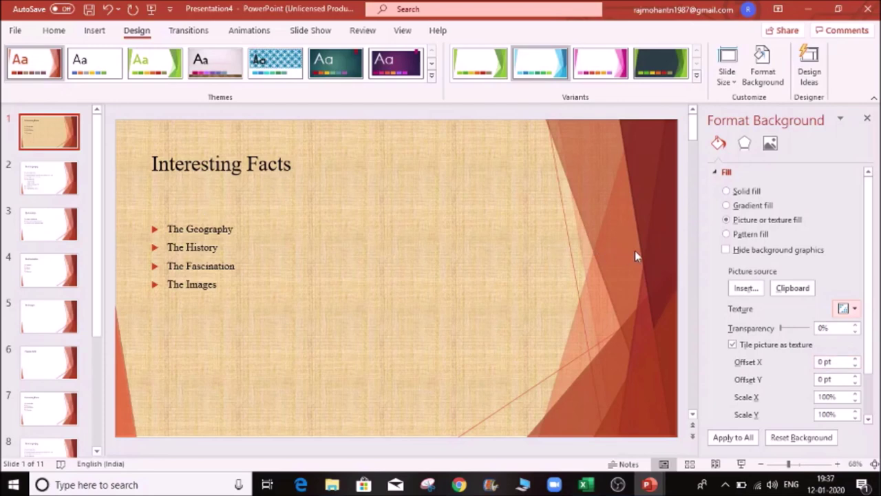
- Switch to a pattern fill and, after trying several patterns, choose the sparse dotted one
left_click(729, 235)
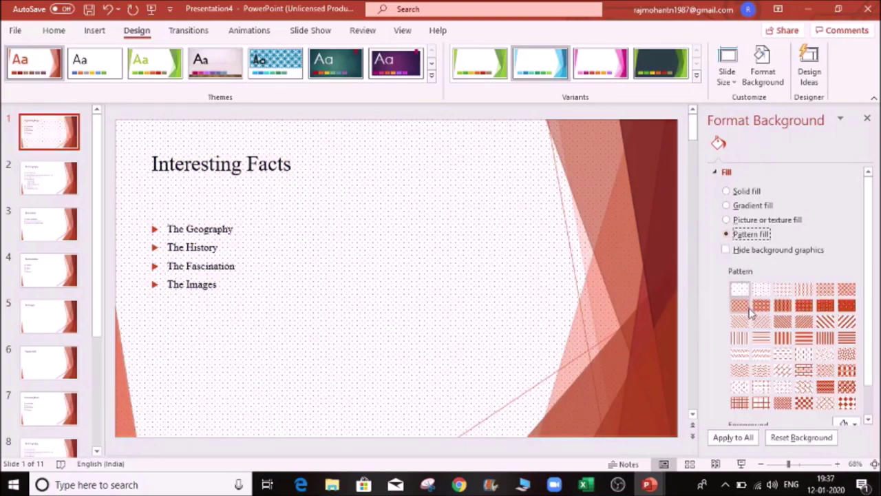
left_click(782, 321)
left_click(782, 353)
left_click(847, 370)
left_click(804, 402)
left_click(762, 370)
left_click(741, 290)
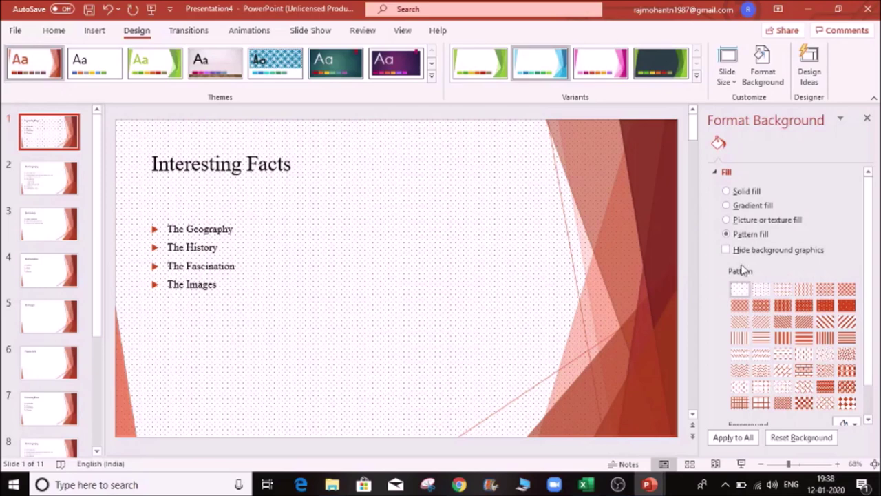
- Keep the red angular graphics visible and apply the dotted pattern to all 11 slides
left_click(728, 250)
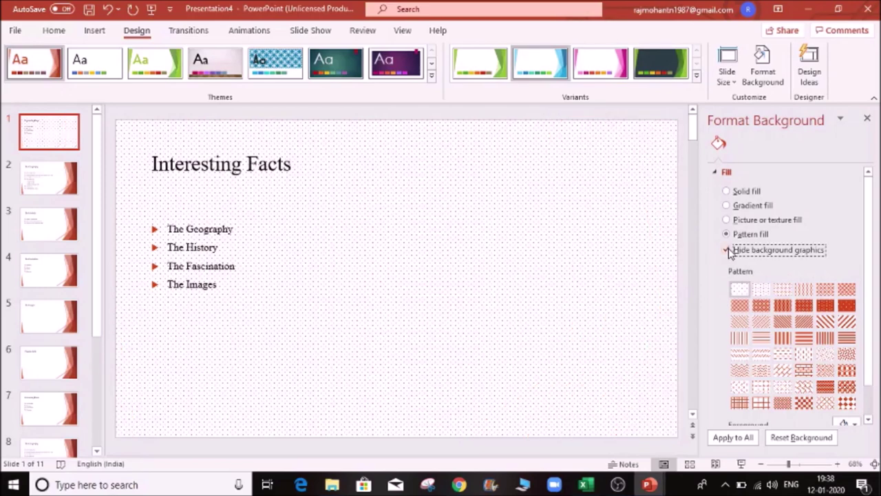
left_click(726, 250)
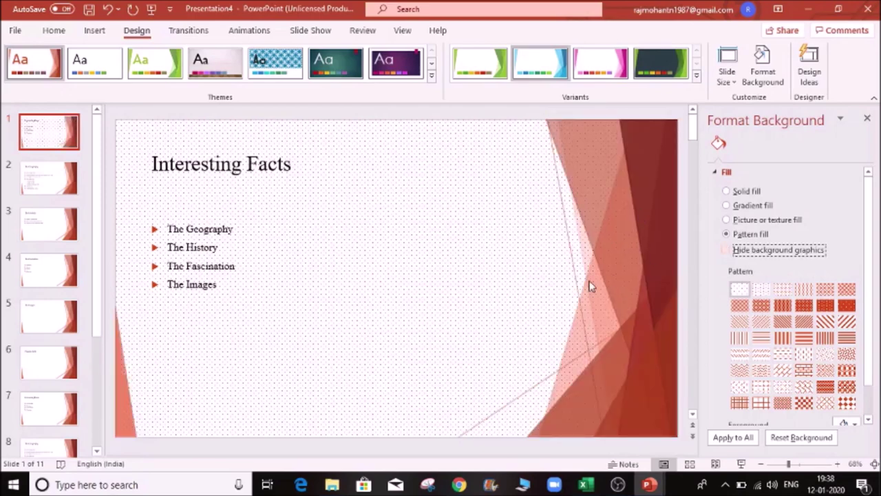
left_click(728, 251)
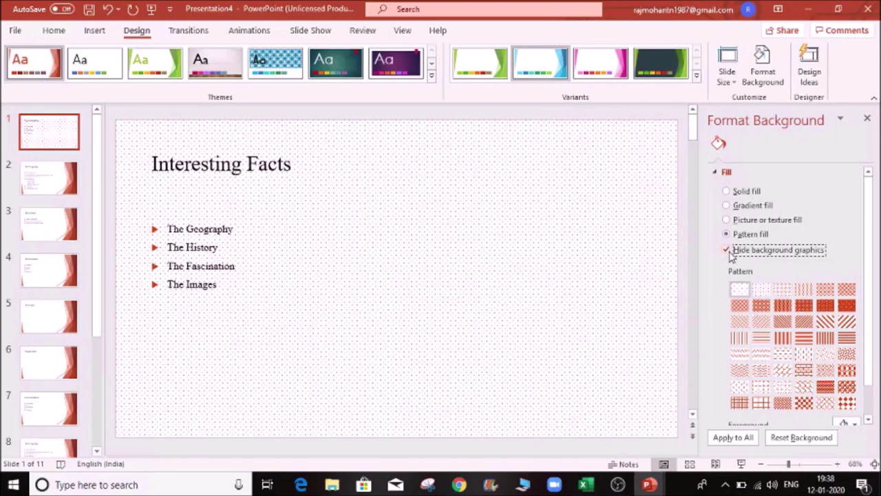
left_click(728, 251)
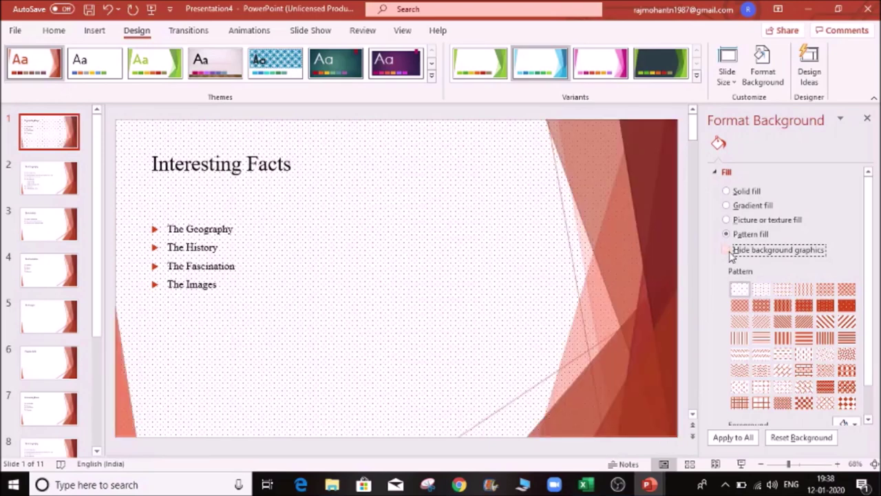
left_click(729, 252)
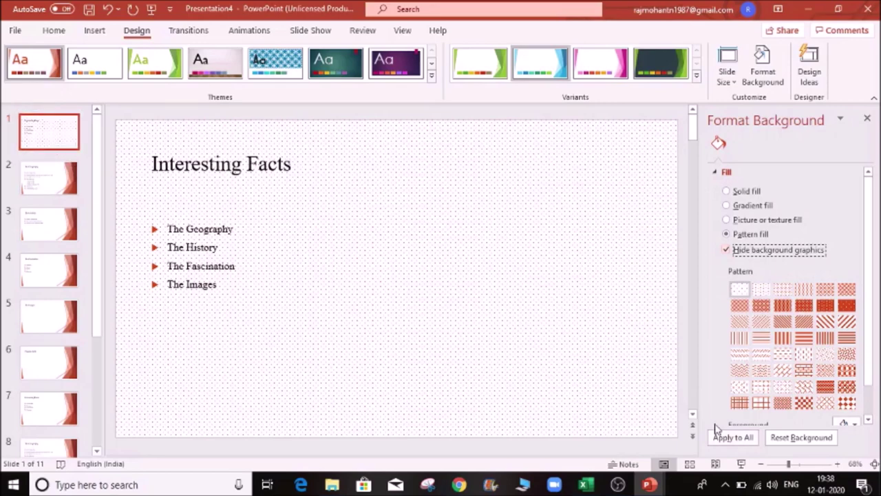
left_click(734, 438)
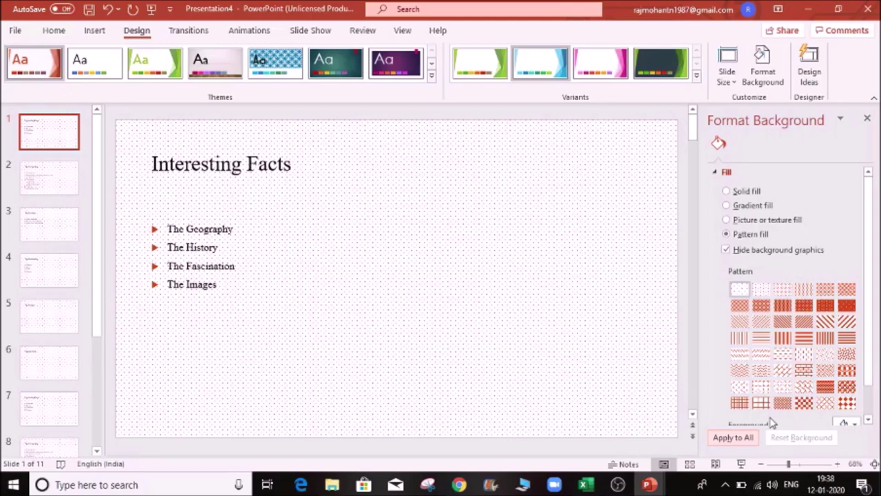
left_click(738, 294)
left_click(726, 251)
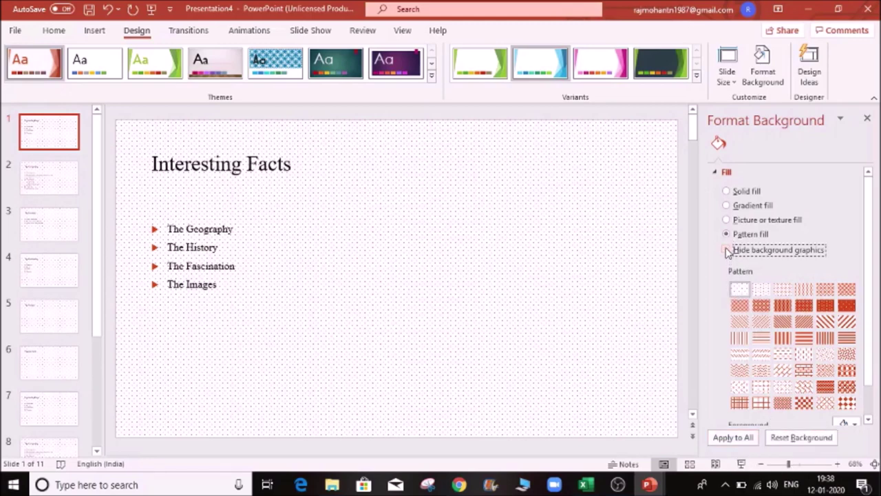
left_click(733, 438)
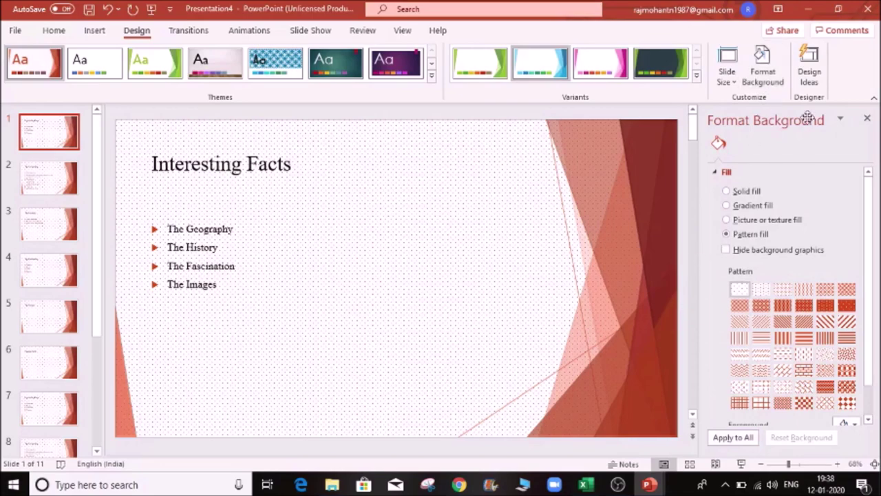
- From Design Ideas, try the microscope and four-icon designs, then apply the four-tile diagram
left_click(810, 75)
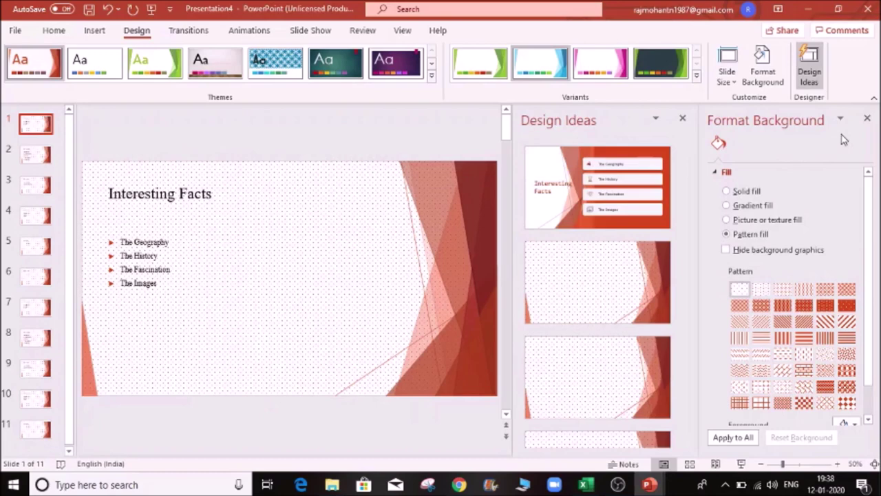
left_click(602, 210)
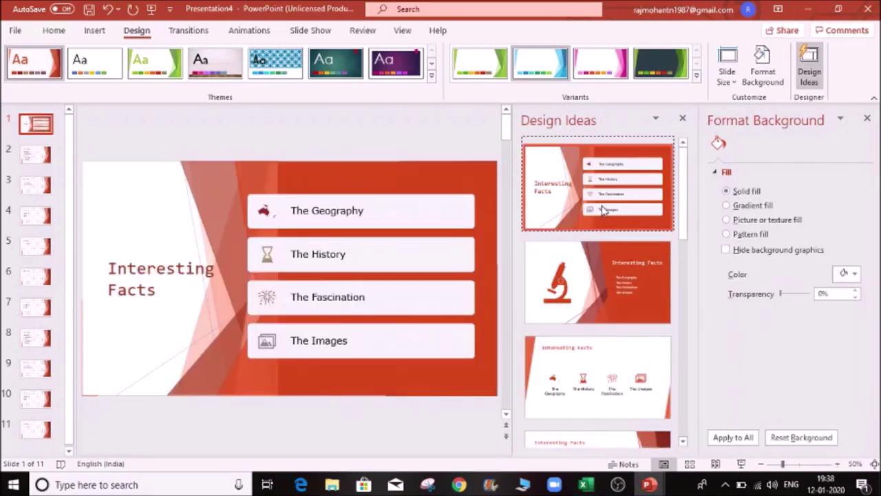
left_click(608, 289)
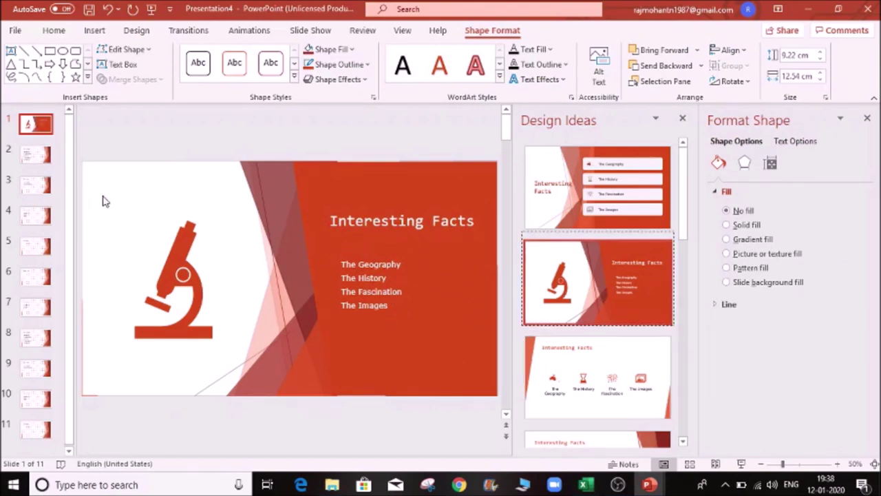
left_click(630, 383)
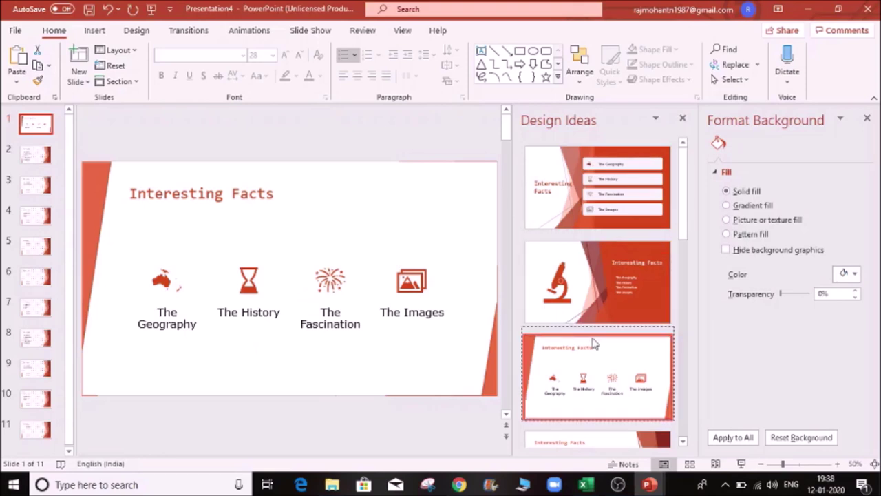
scroll(612, 343, "down", 1)
left_click(613, 389)
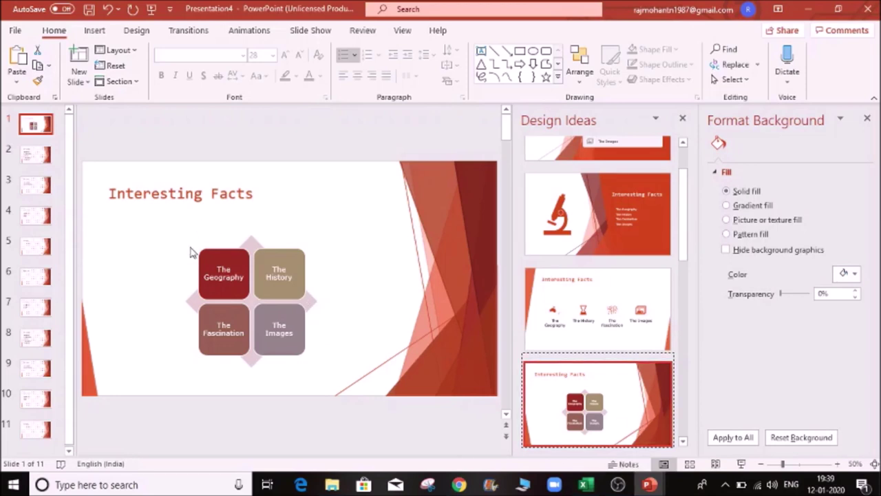
- Apply a plain solid background to all slides and check slides 2 and 3
left_click(745, 440)
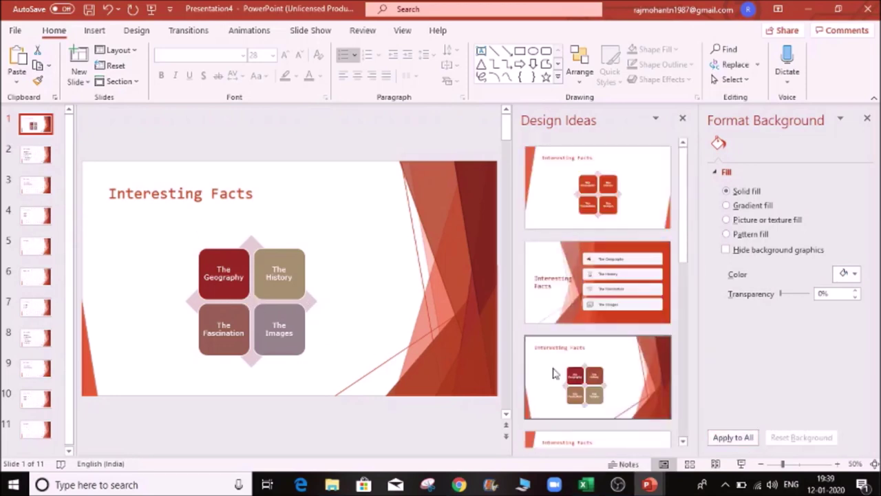
left_click(42, 156)
key("Down")
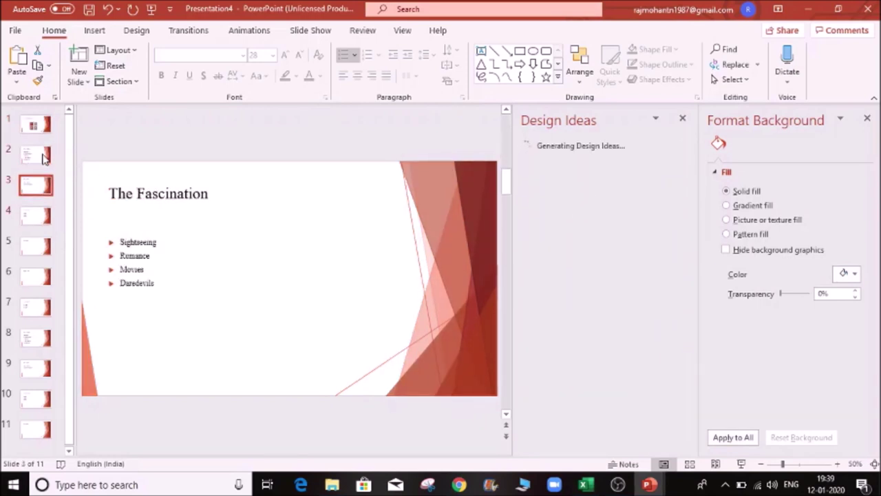
key("Home")
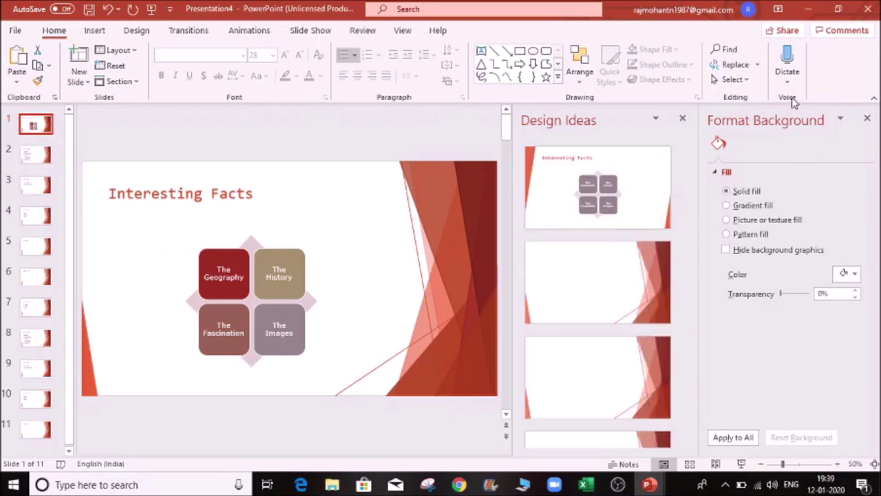
- Close the Format Background pane, create a new blank presentation, then close Presentation4 with Ctrl+W
left_click(867, 119)
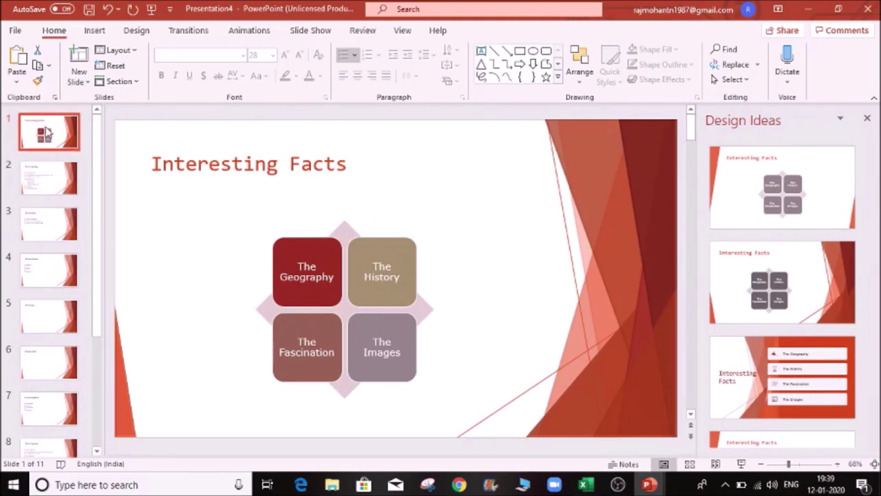
key("ctrl+n")
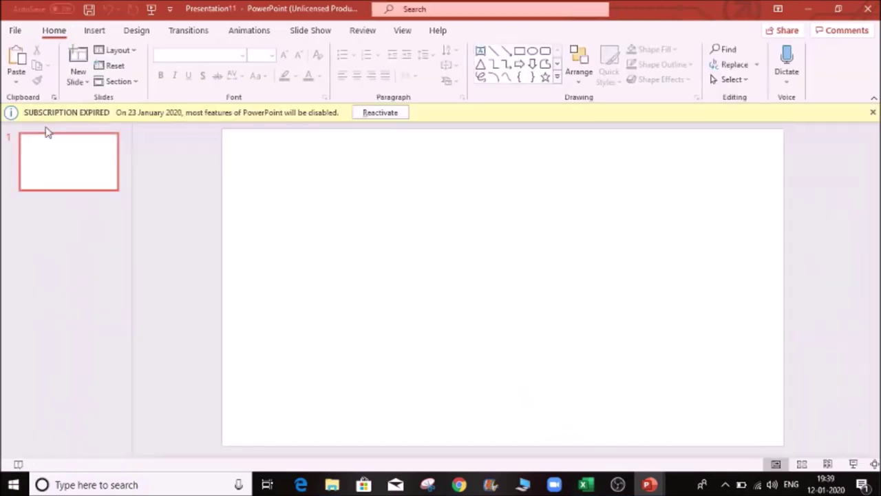
left_click(872, 112)
key("ctrl+w")
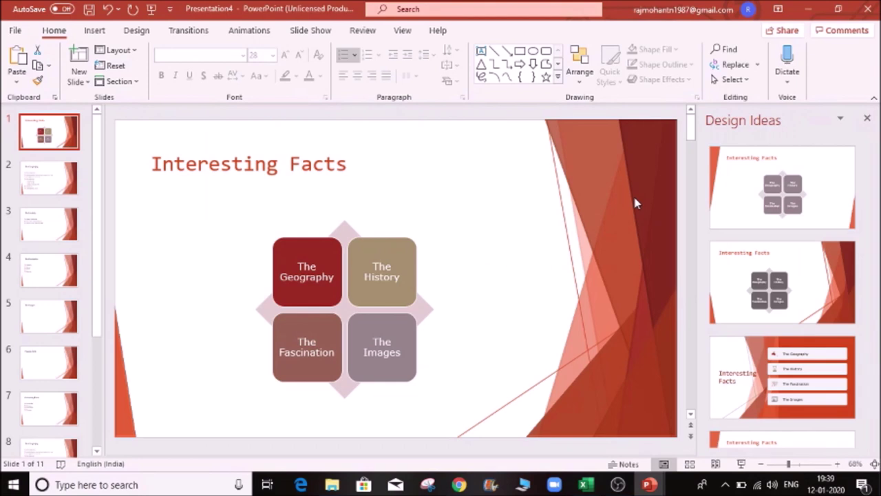
key("ctrl+w")
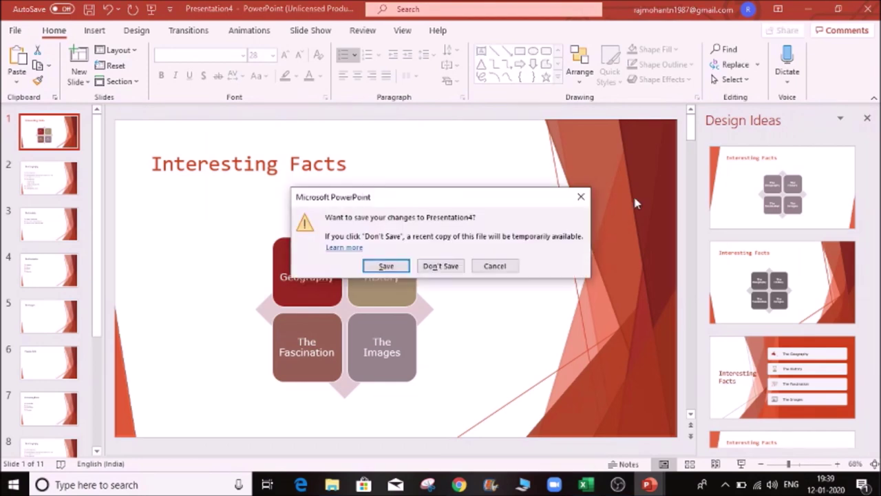
- Close Presentation4 without saving and add a Blank-layout slide to the new presentation
left_click(442, 267)
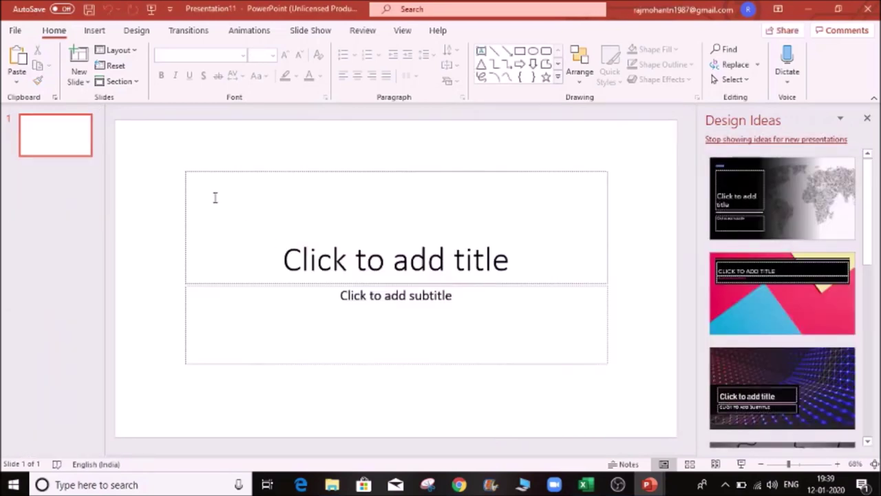
left_click(77, 80)
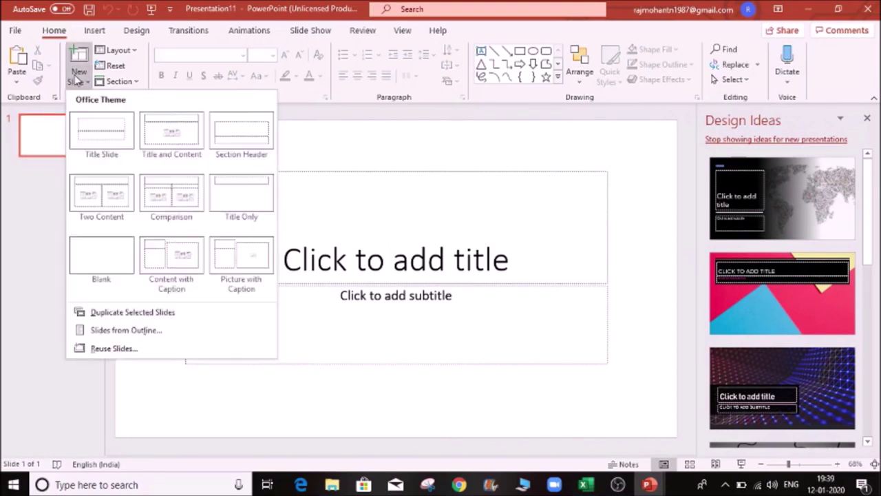
left_click(111, 255)
- Delete the title slide so only the blank slide remains, and bring up Online Pictures search
left_click(65, 133)
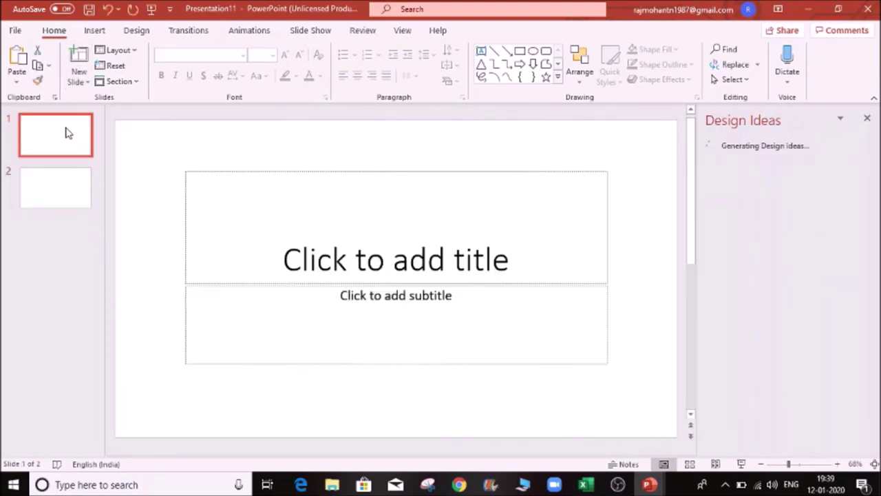
key("Delete")
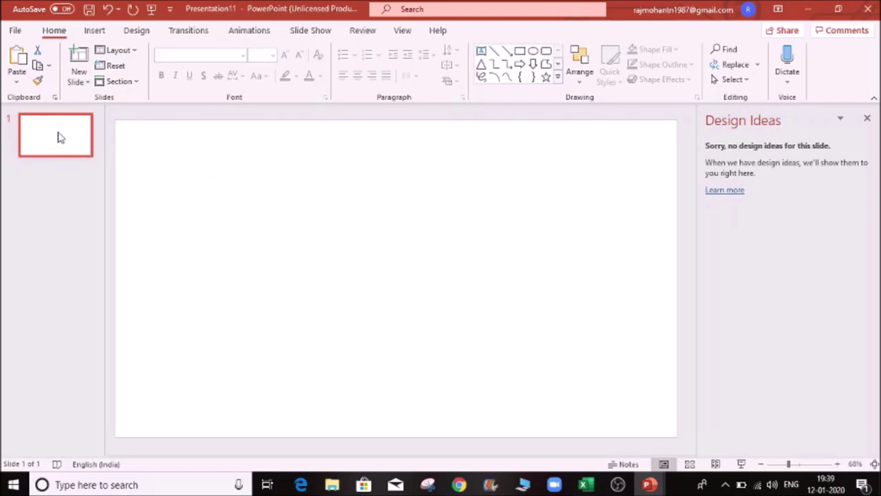
left_click(96, 31)
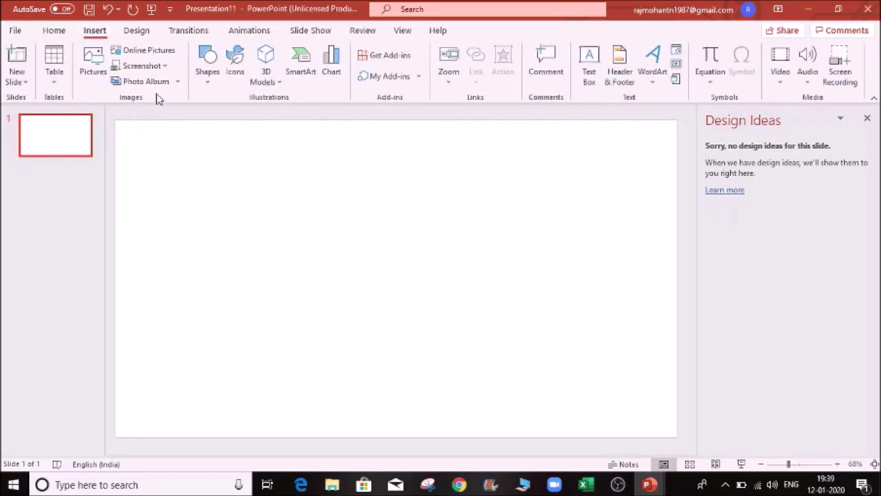
left_click(162, 59)
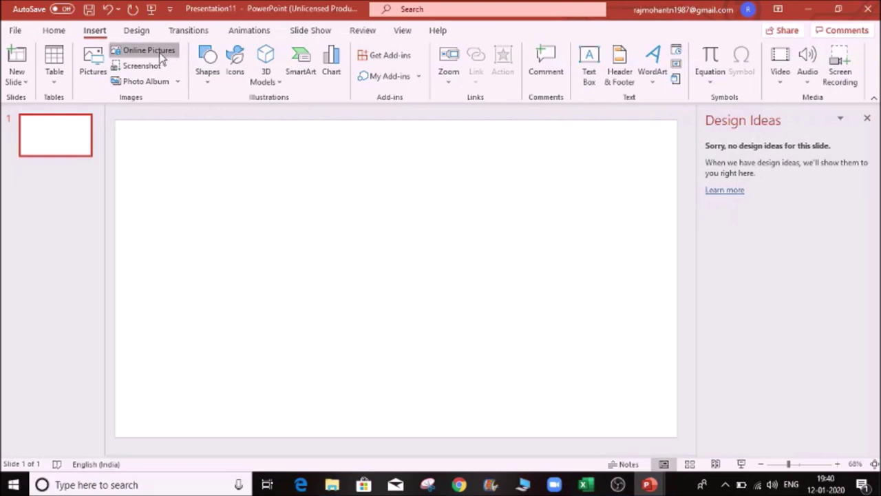
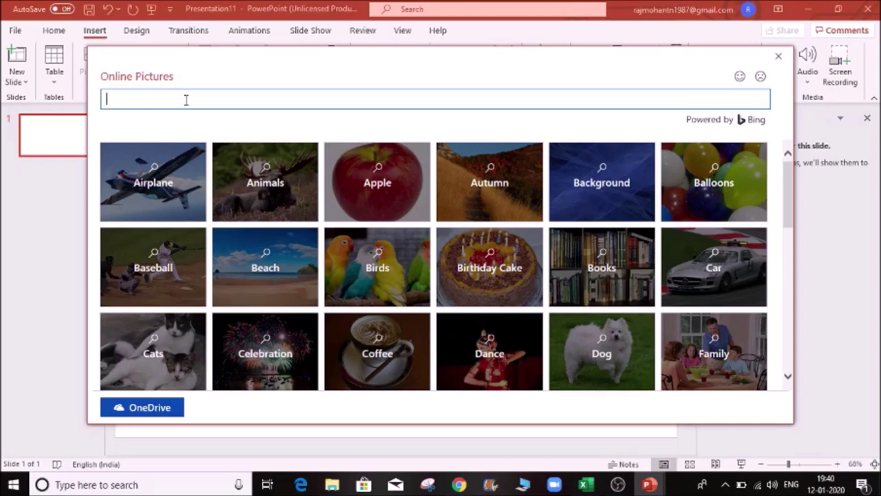
- Open the Car category in the online picture search results
scroll(265, 295, "down", 2)
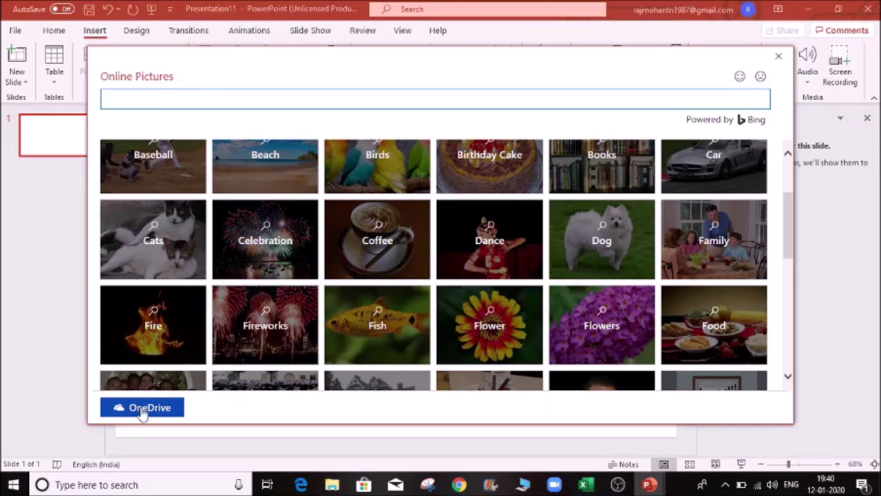
scroll(401, 349, "up", 2)
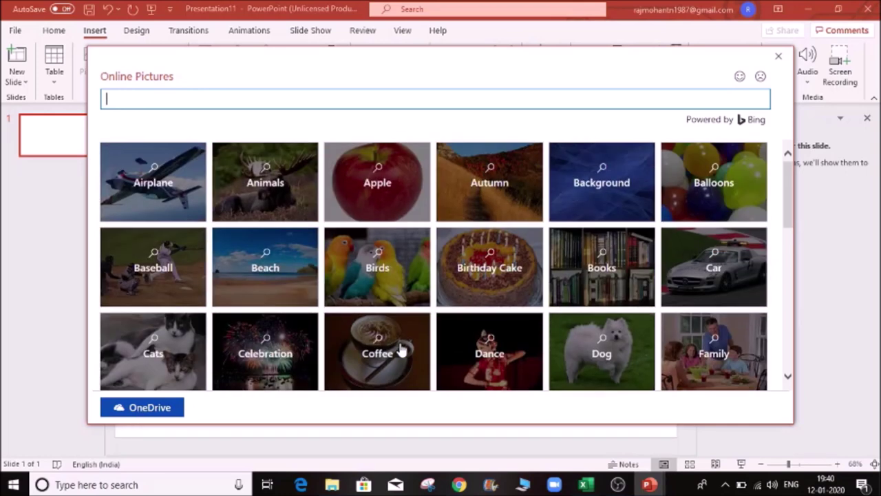
left_click(704, 259)
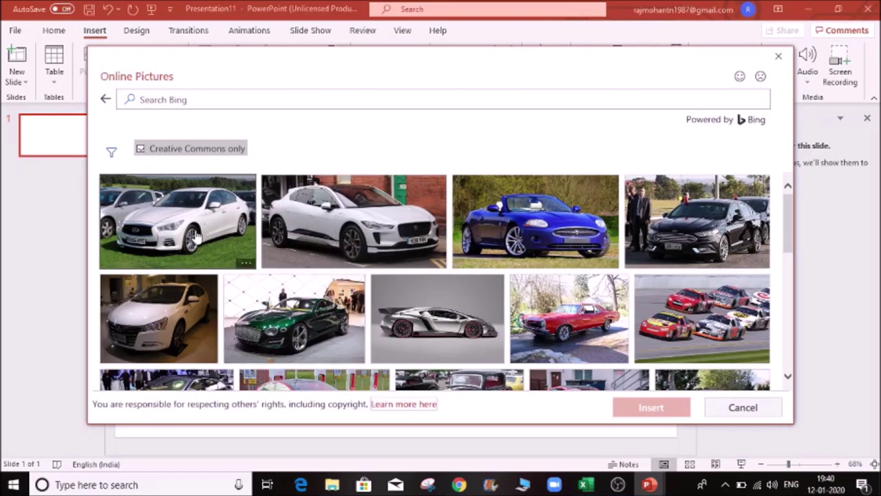
- Pick six car photos, including a red Tesla, flame hot rod and red Mustang, and insert them
left_click(196, 237)
left_click(331, 237)
left_click(523, 234)
scroll(573, 249, "down", 3)
left_click(573, 279)
left_click(456, 296)
left_click(314, 283)
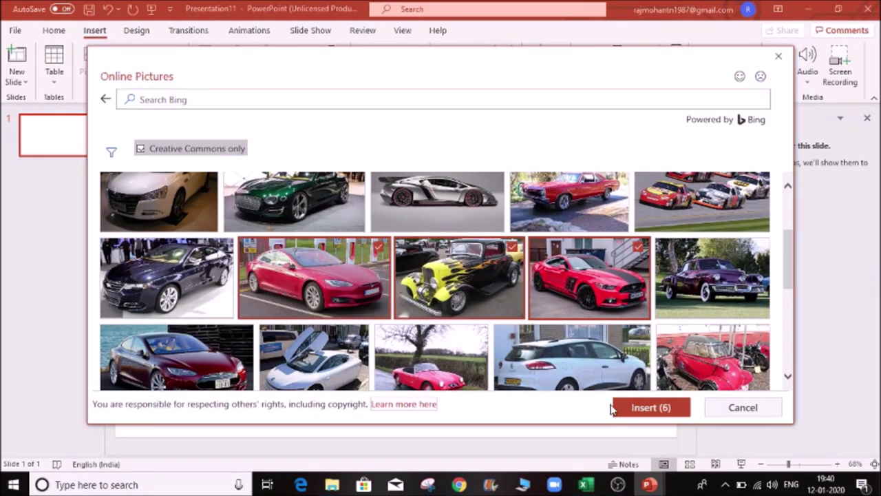
left_click(638, 409)
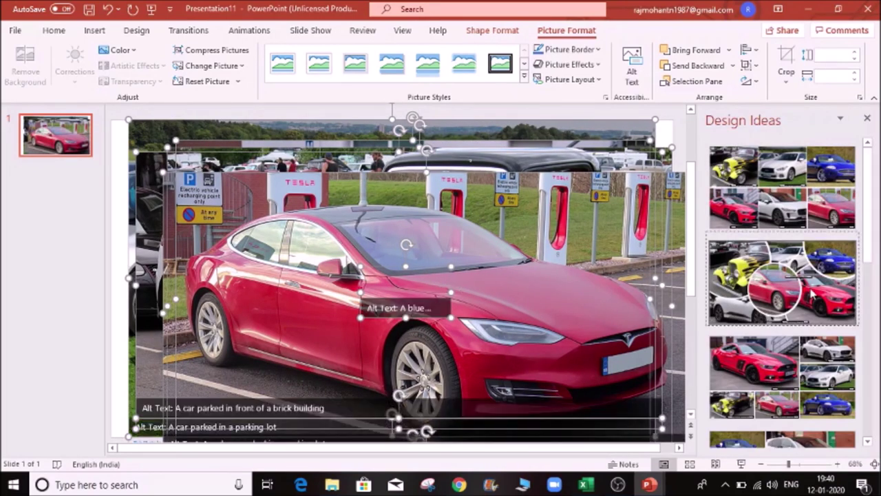
- Try the circular collage, then apply the grid collage Design Idea to the six car photos
left_click(755, 314)
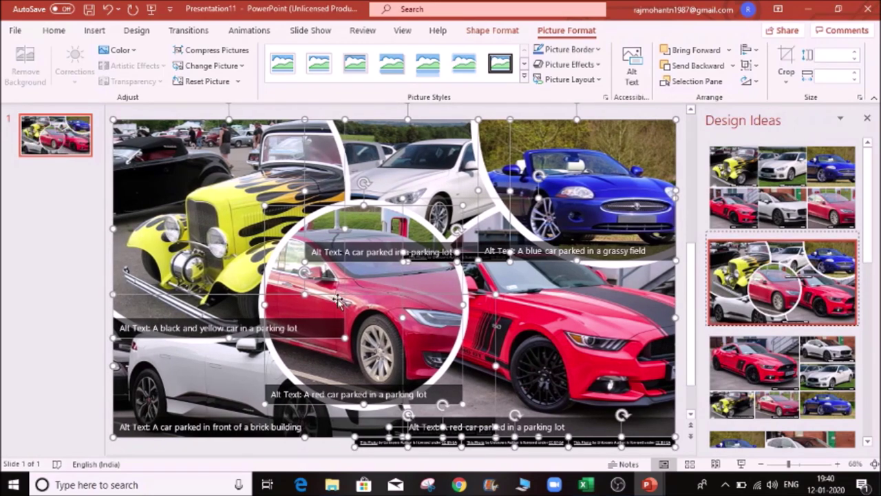
left_click(783, 385)
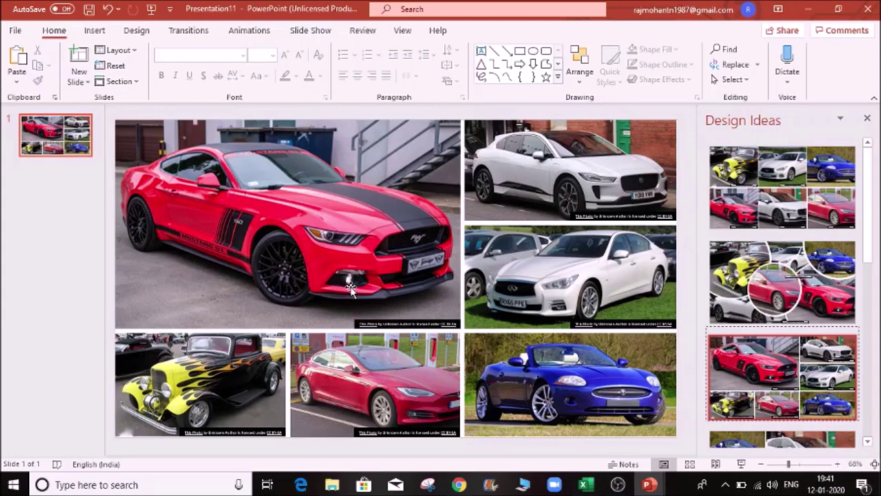
left_click(349, 285)
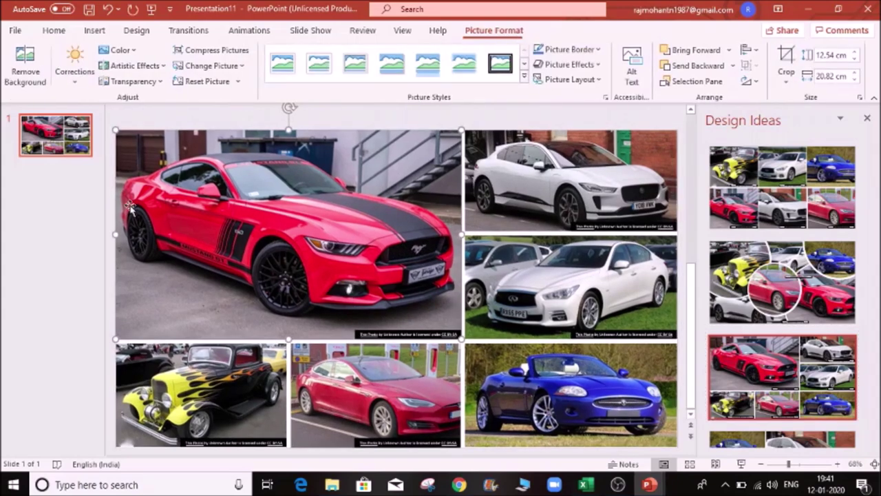
left_click(58, 143)
- Delete the car slide and add a new Blank layout slide
key("Delete")
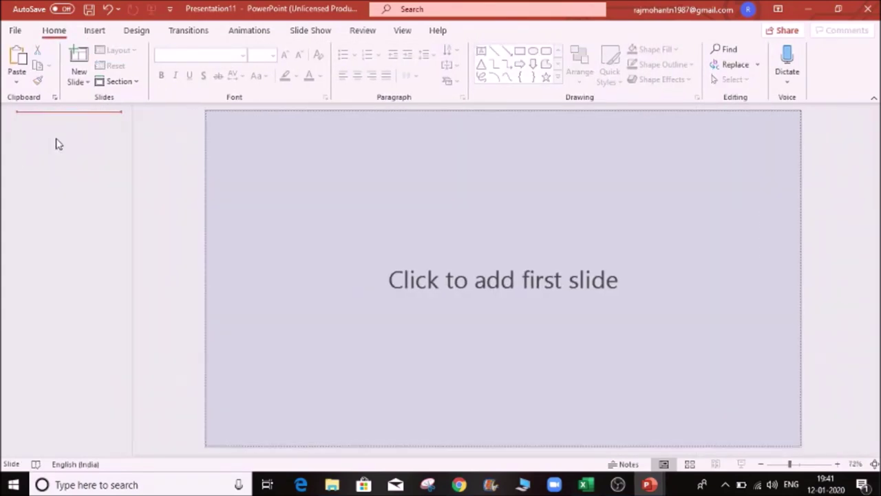
left_click(73, 85)
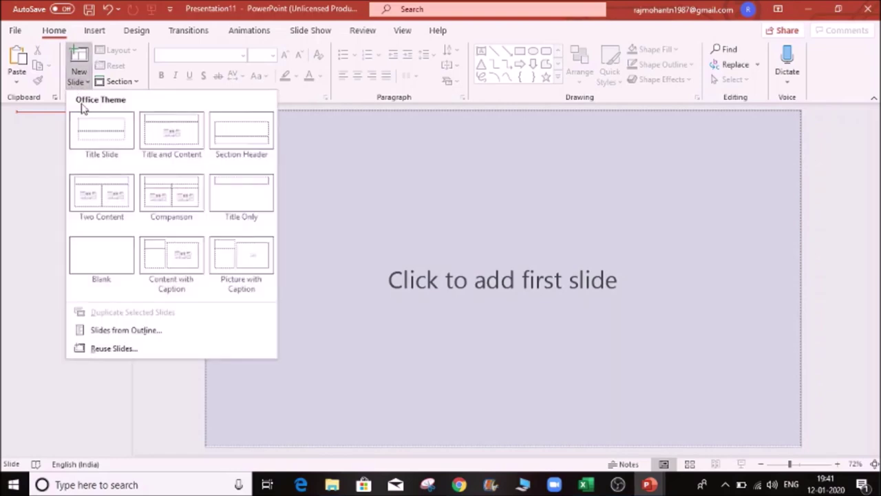
left_click(127, 247)
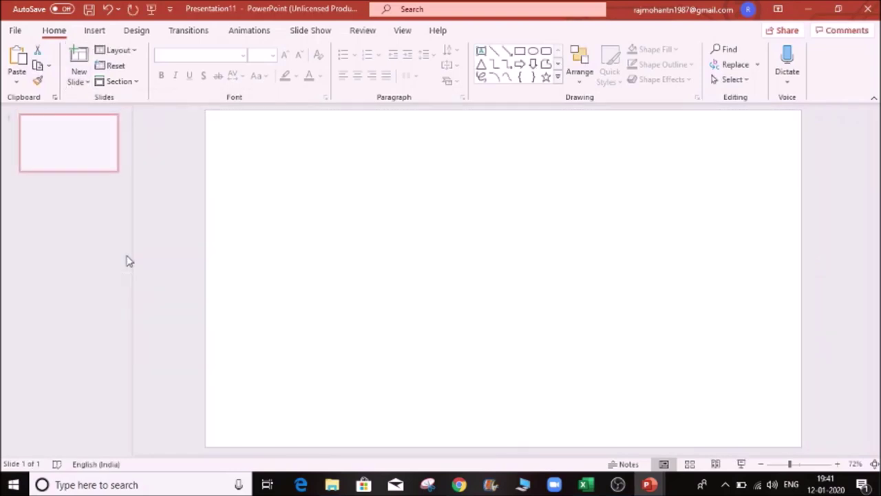
- Preview the open windows offered by Insert > Screenshot, then bring up the Photo Album options
left_click(97, 31)
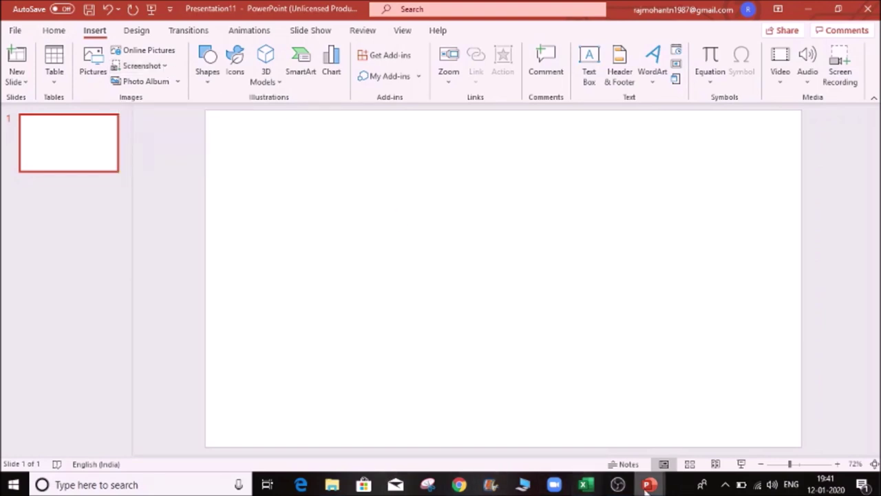
left_click(165, 67)
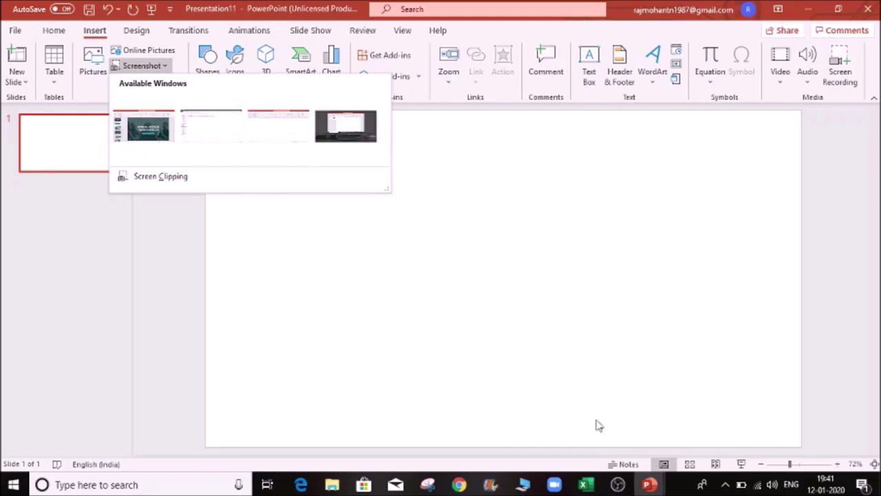
left_click(649, 484)
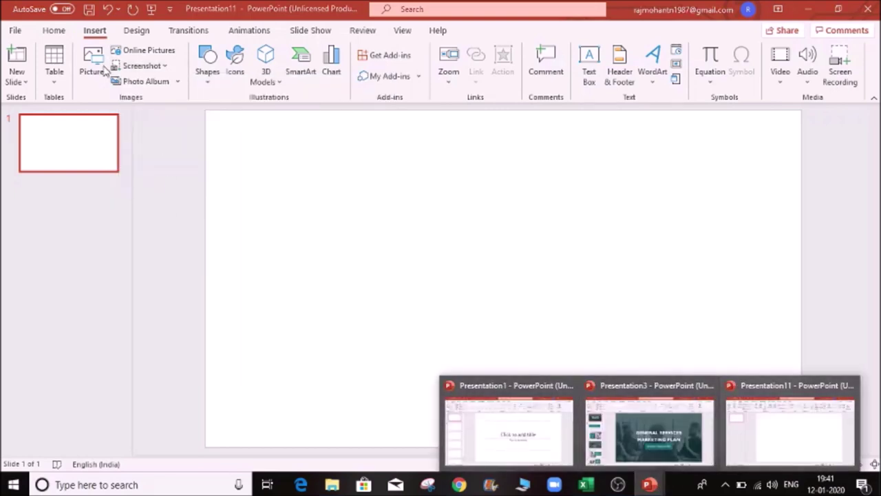
left_click(165, 67)
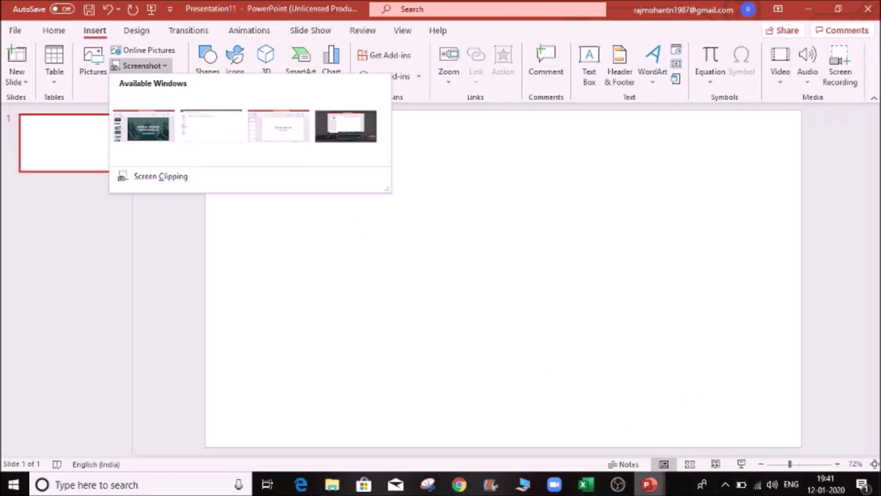
left_click(654, 489)
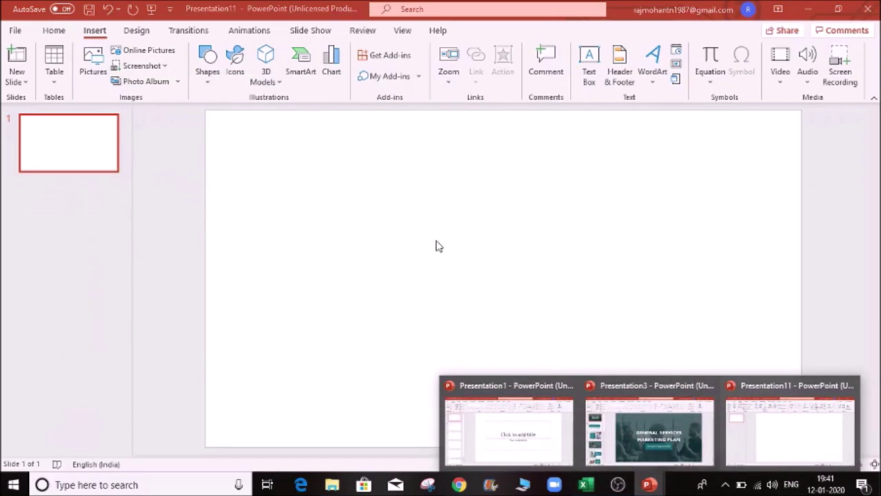
left_click(177, 82)
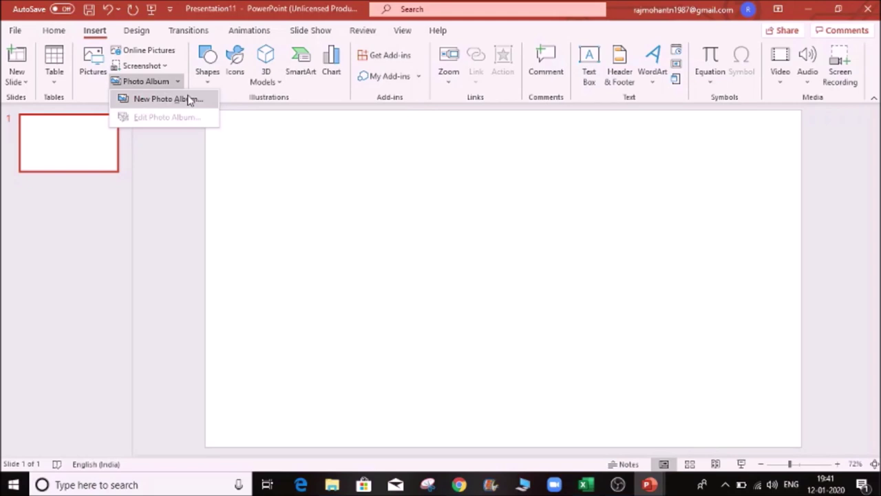
- Start a new photo album and browse to the Desktop\Agriculture\Agri folder
left_click(190, 100)
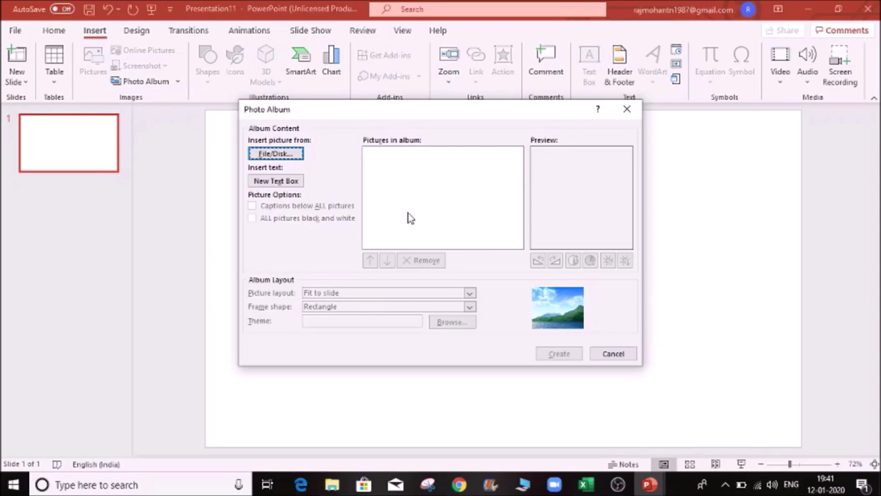
left_click(276, 160)
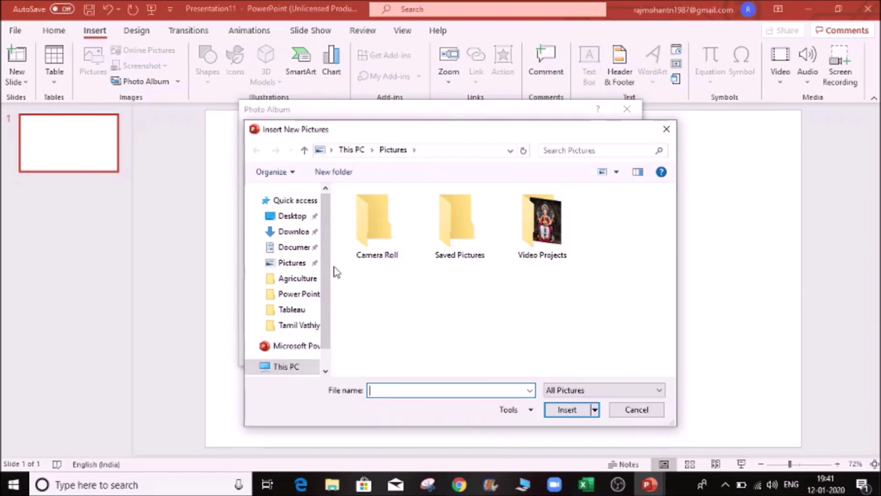
left_click(293, 217)
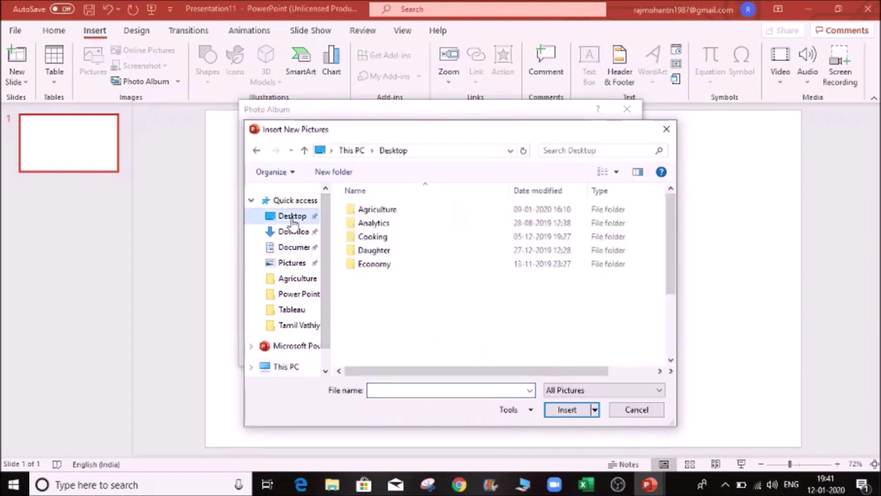
left_click(285, 279)
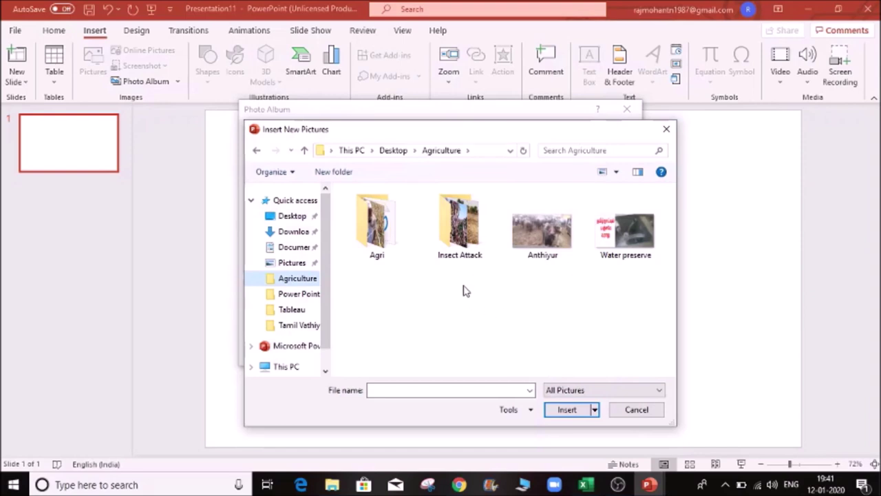
double_click(377, 254)
- Select all pictures in the Agri folder, add them to the album and create it
left_click(377, 238)
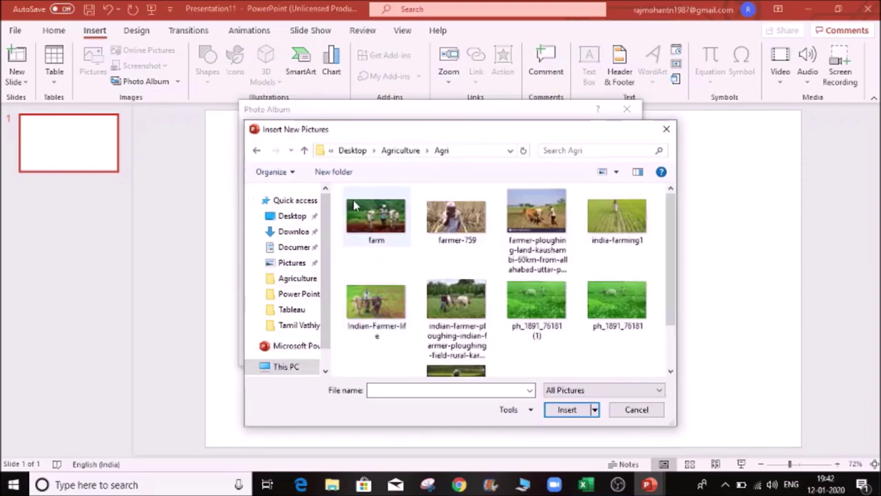
left_click(375, 302)
left_click(381, 245)
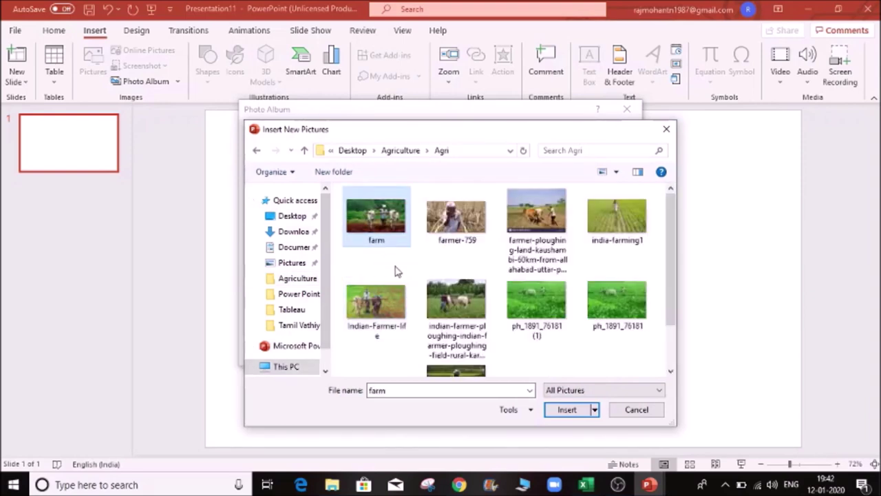
left_click(376, 304)
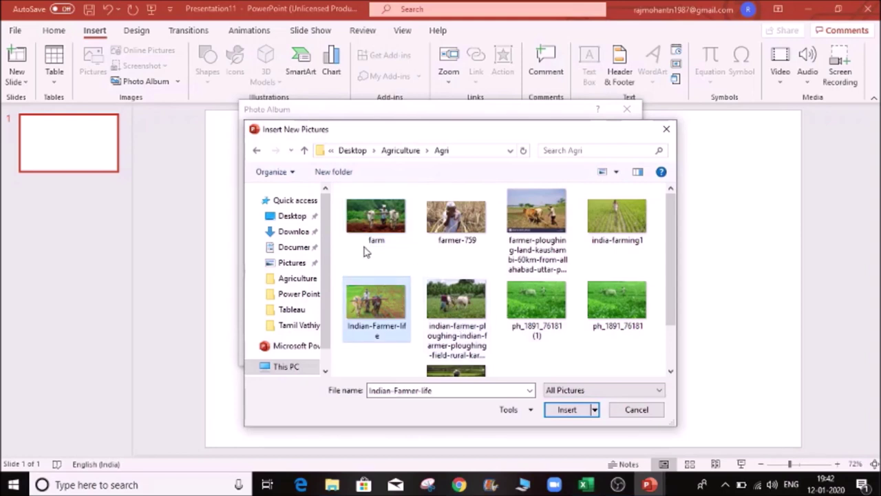
left_click(384, 232)
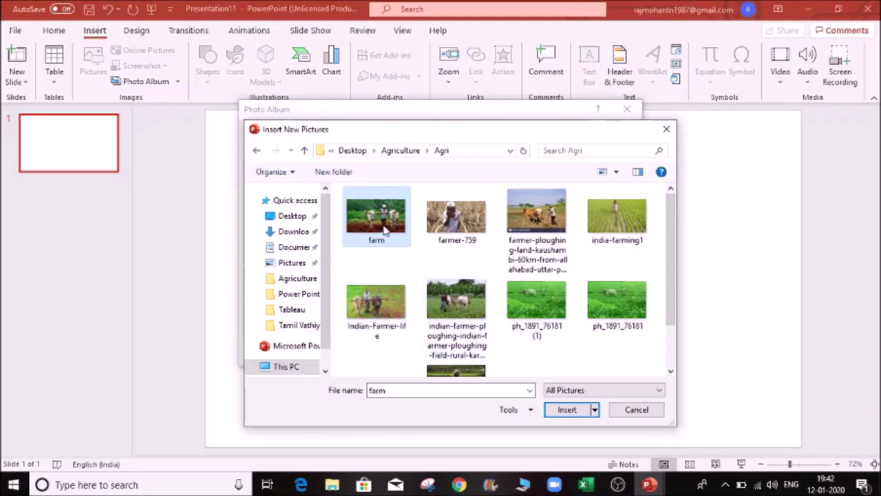
left_click(482, 156)
left_click(409, 245)
key("ctrl+a")
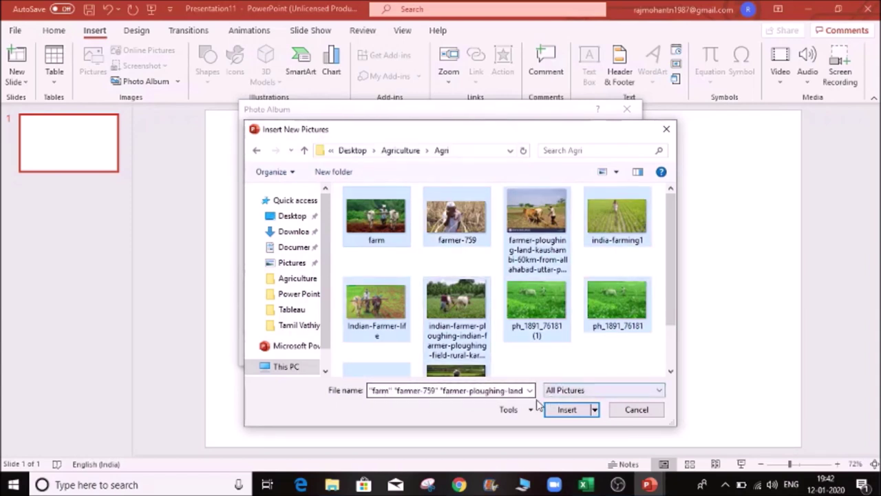
left_click(580, 411)
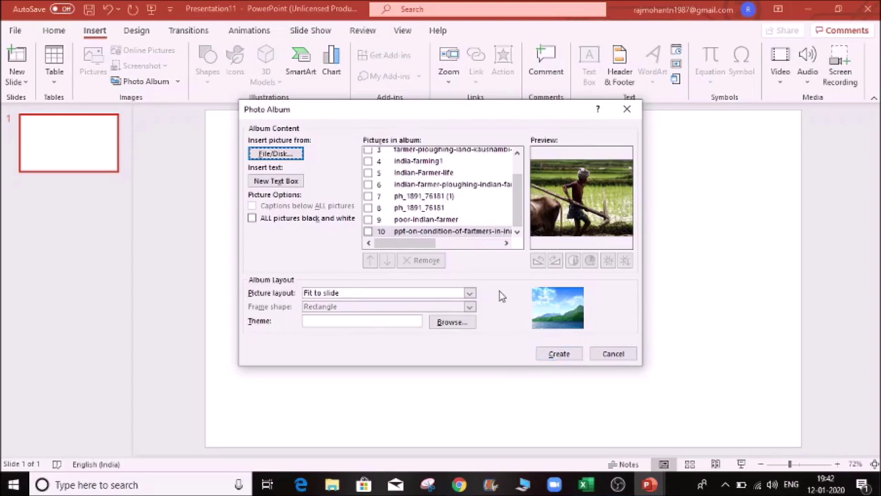
left_click(556, 355)
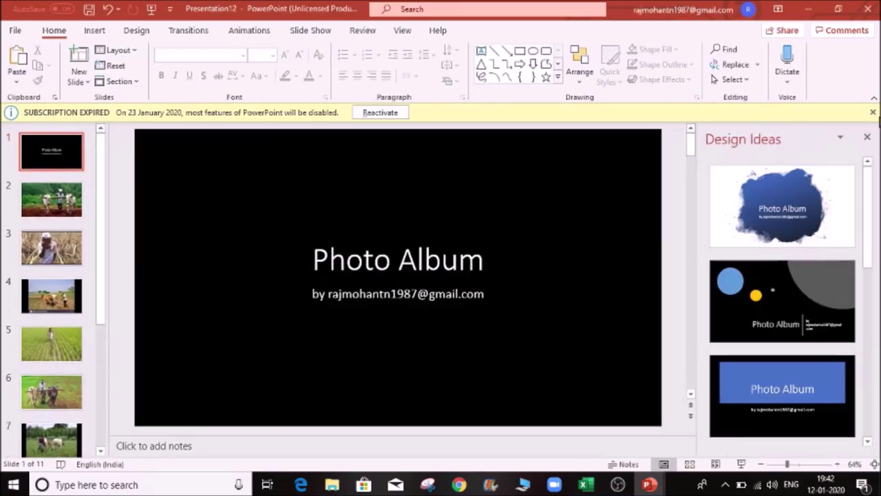
- Dismiss the subscription notice, browse the album slides, close Design Ideas and return to slide 1
left_click(873, 111)
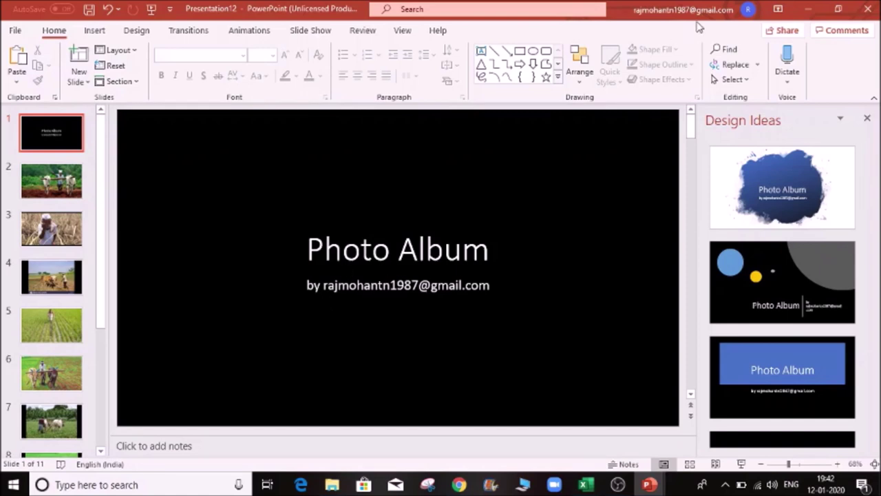
left_click(64, 189)
left_click(53, 236)
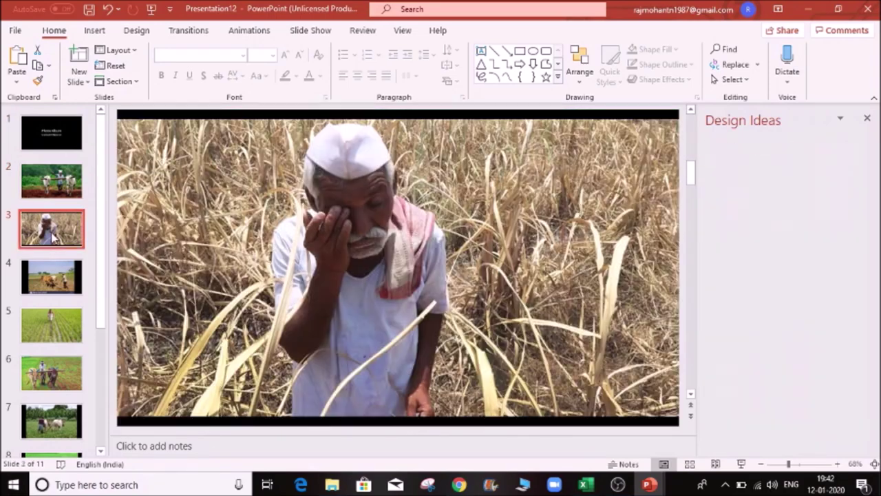
key("Down")
key("Down")
key("Down")
key("Down")
key("Down")
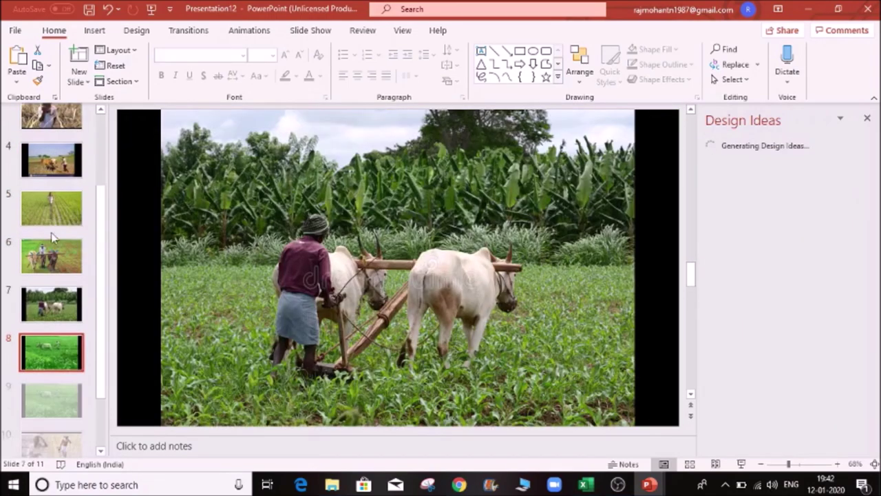
key("Up")
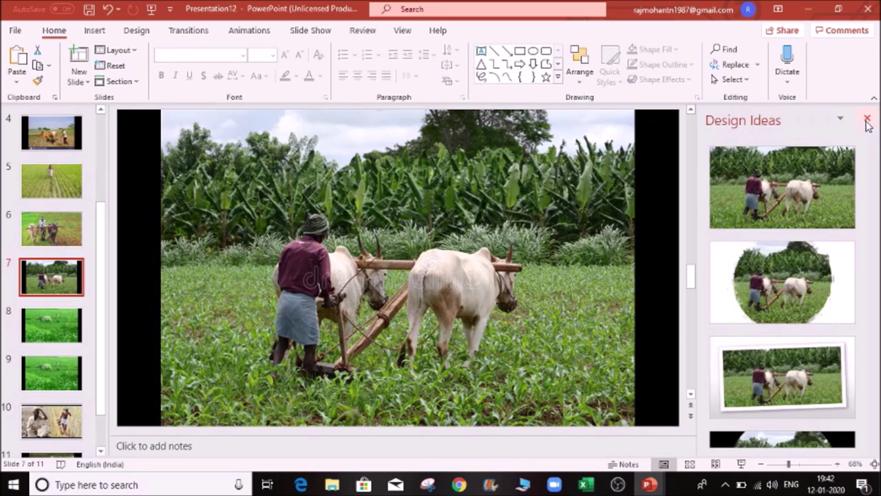
left_click(867, 119)
left_click(54, 192)
key("Up")
key("Up")
key("Up")
key("Up")
key("Down")
key("Down")
key("Down")
key("Down")
key("Down")
key("Up")
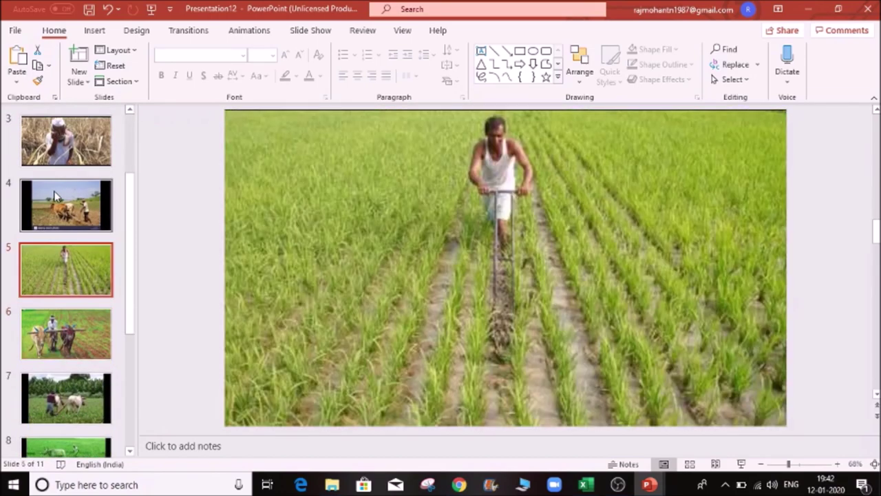
key("Up")
key("Up")
key("Up")
key("Up")
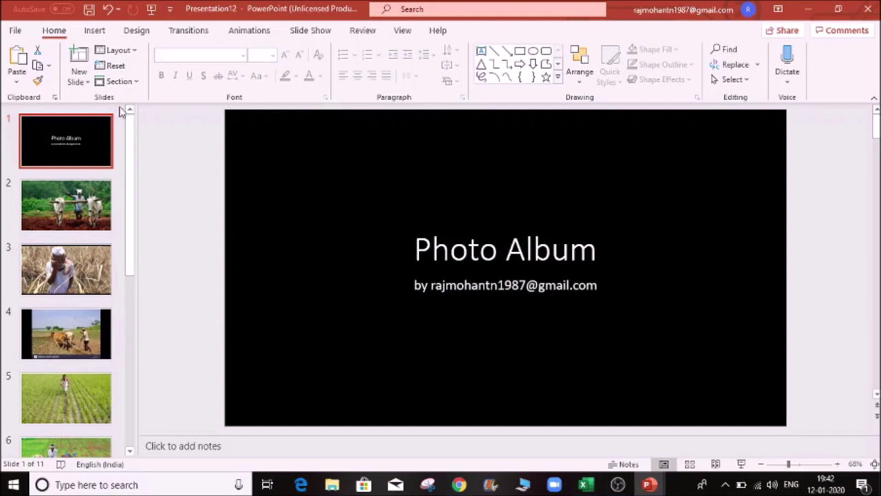
- Glance at the New Slide layouts, then bring up the Insert > Photo Album options
left_click(80, 82)
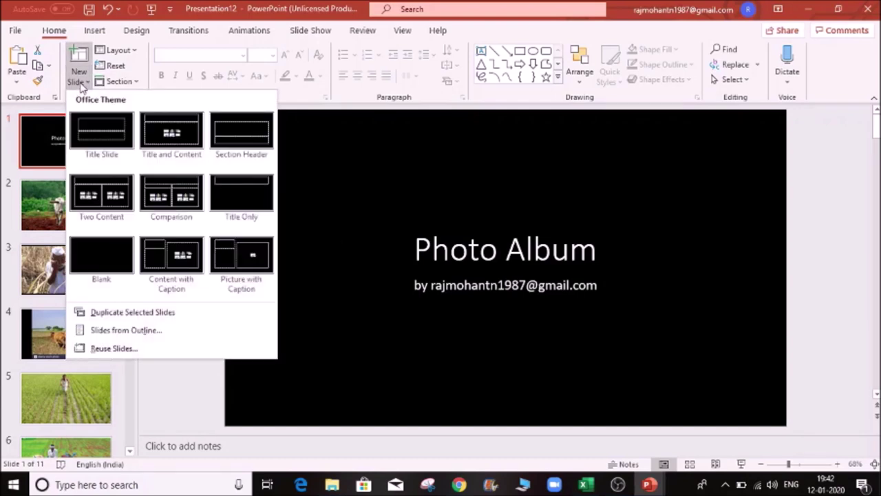
left_click(463, 220)
left_click(95, 31)
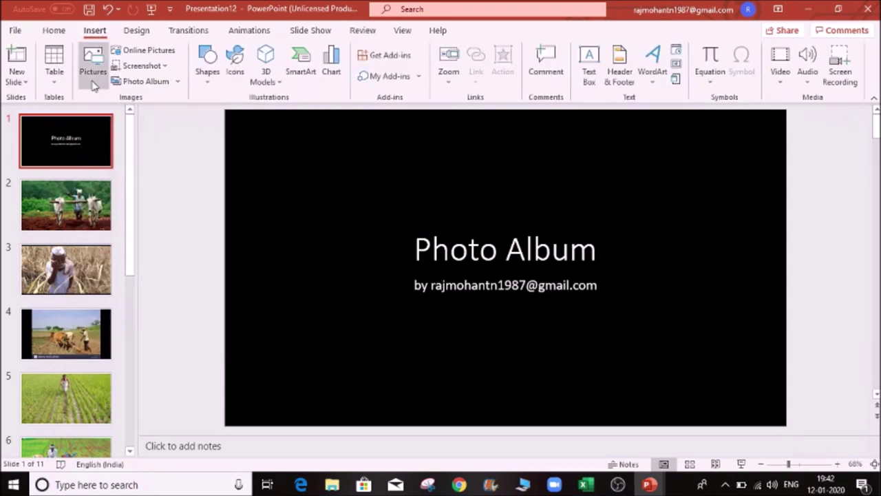
left_click(178, 81)
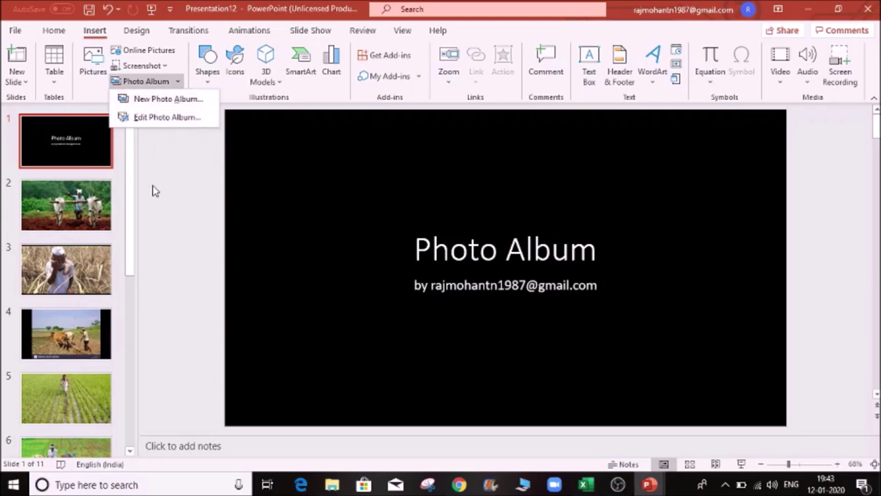
- Open Edit Photo Album, review the picture list and tick the farm photo
left_click(148, 118)
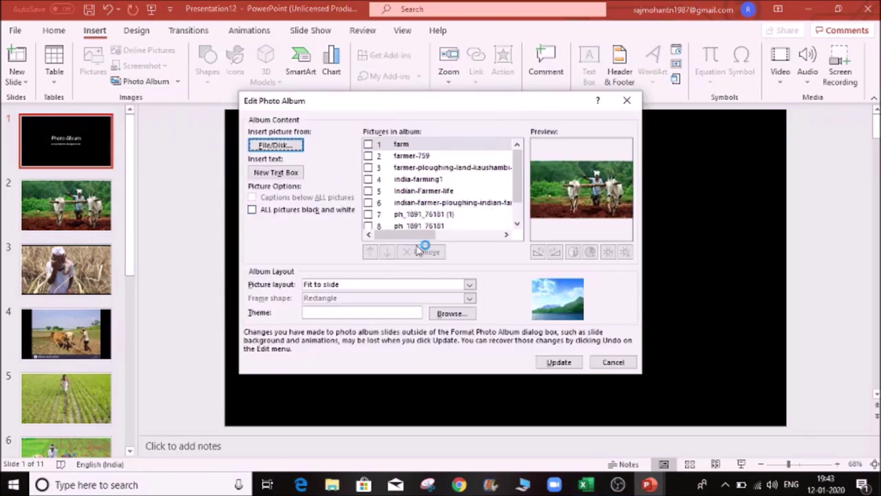
left_click_drag(517, 172, 515, 252)
left_click(447, 176)
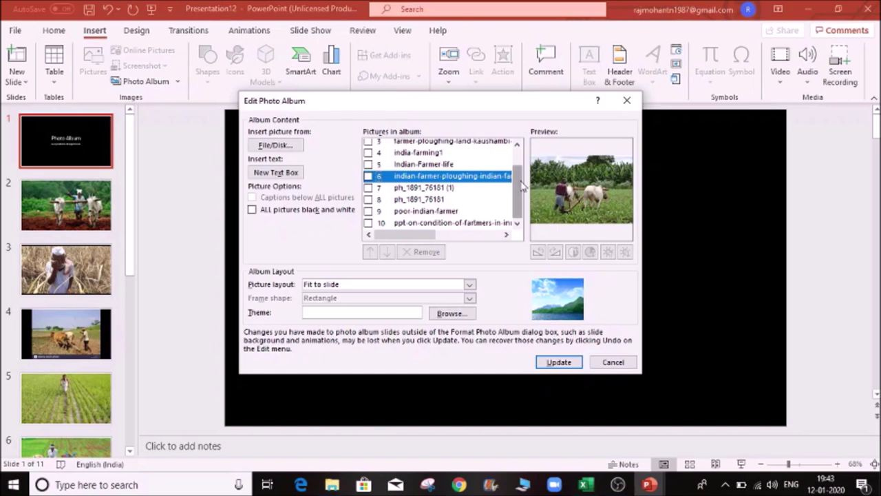
scroll(523, 180, "up", 1)
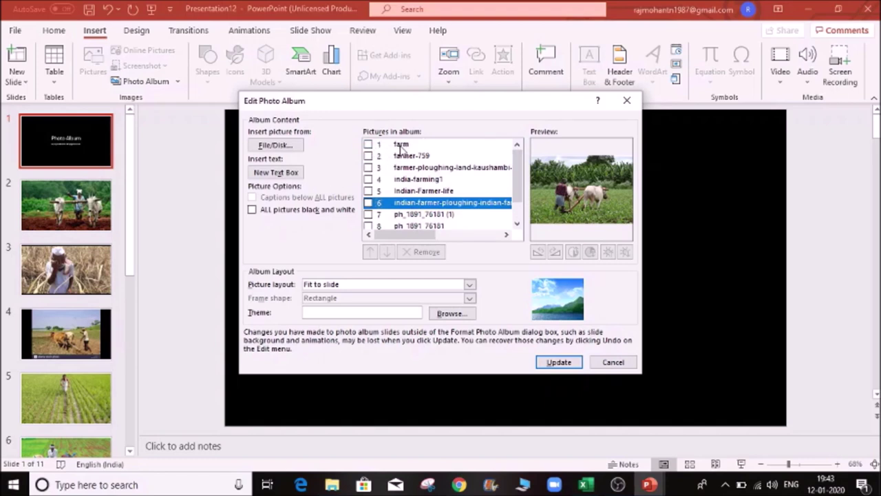
left_click(369, 144)
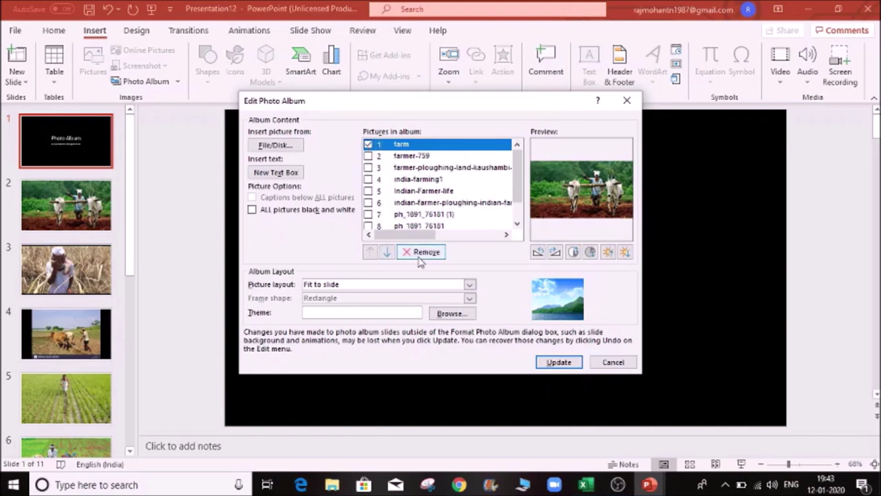
- Move the farm photo down four places to last, update the album and view slide 11
left_click(387, 252)
left_click(386, 252)
left_click(387, 252)
left_click(387, 252)
left_click(387, 251)
left_click(386, 252)
left_click(387, 252)
left_click(387, 252)
left_click(387, 252)
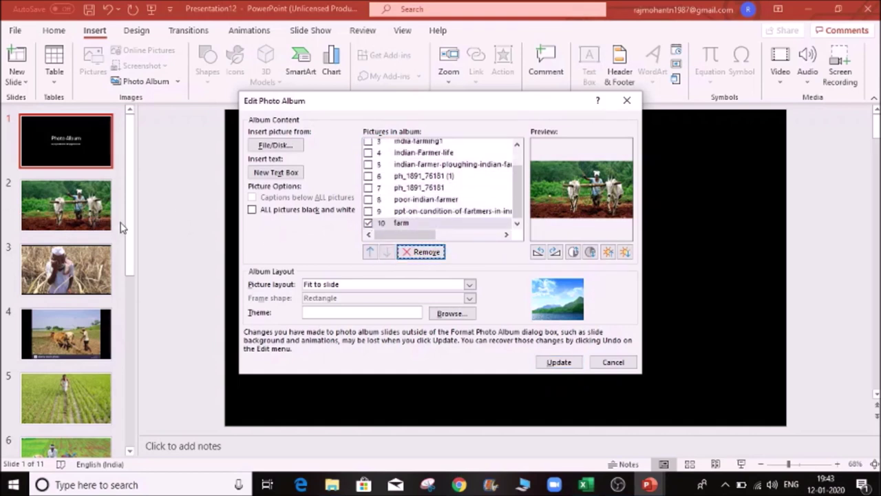
left_click(556, 361)
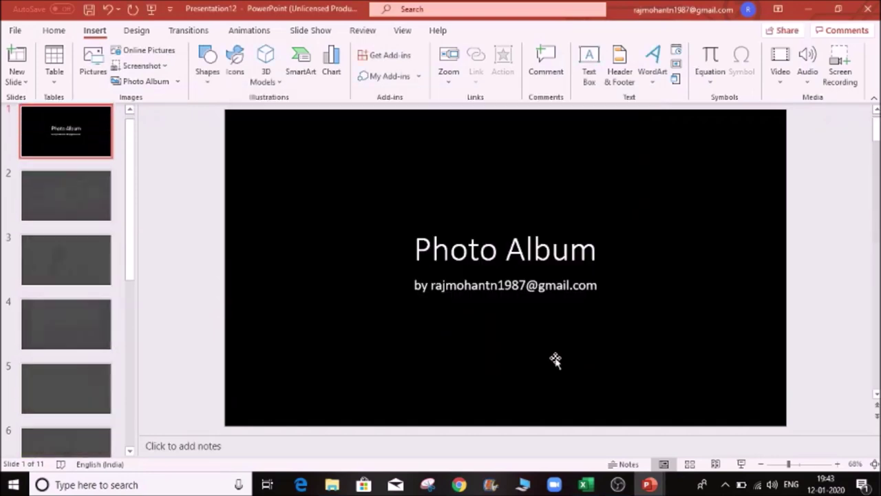
left_click(79, 220)
scroll(72, 309, "down", 4)
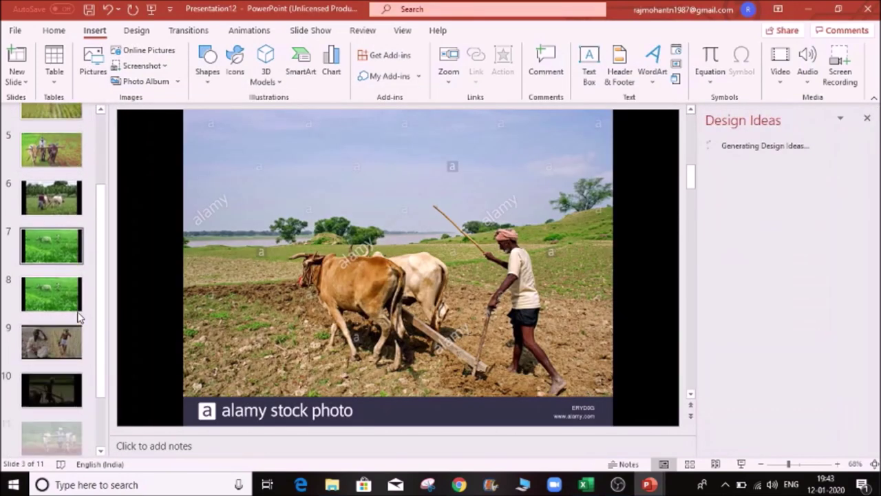
left_click(64, 434)
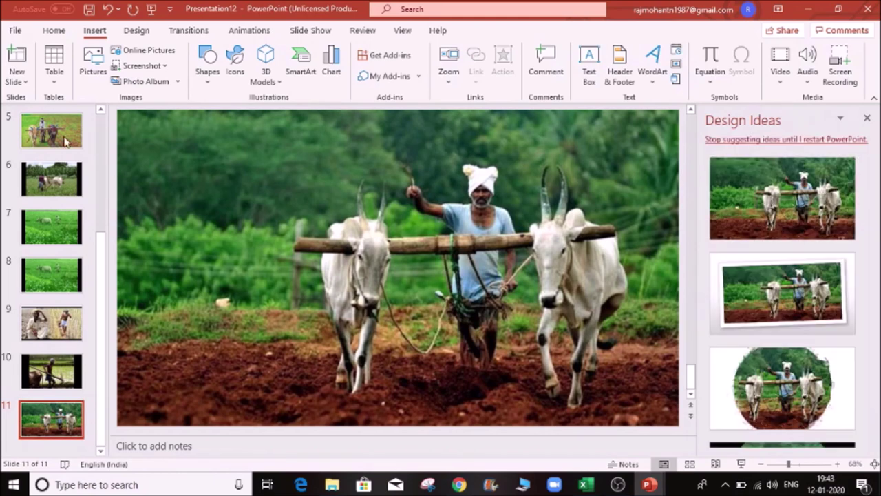
- Reopen Edit Photo Album and select the farmer-759 picture
left_click(72, 137)
left_click(176, 81)
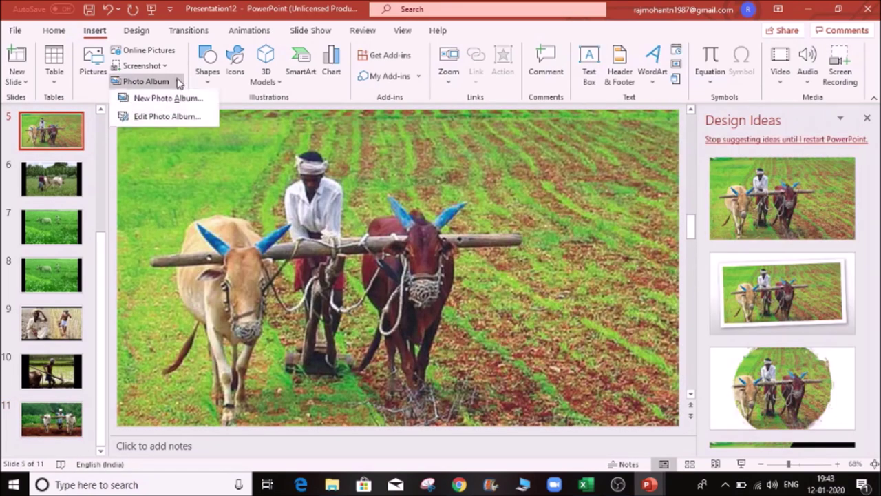
left_click(166, 118)
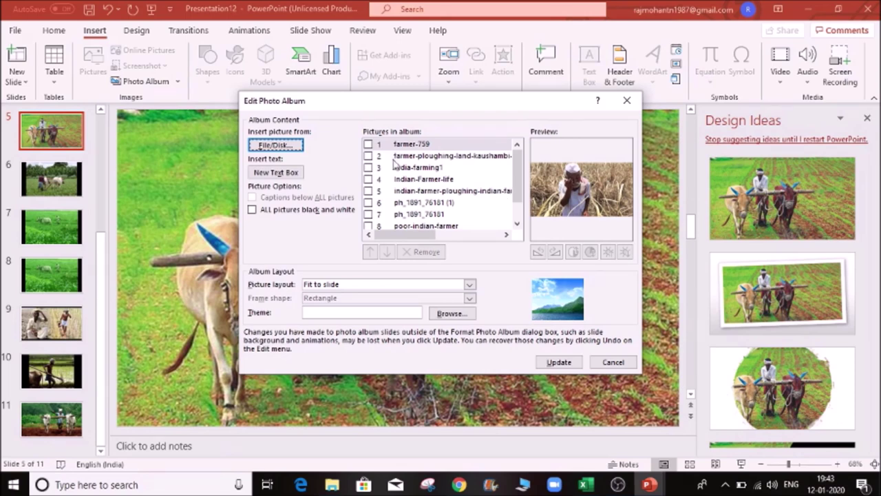
scroll(519, 178, "down", 1)
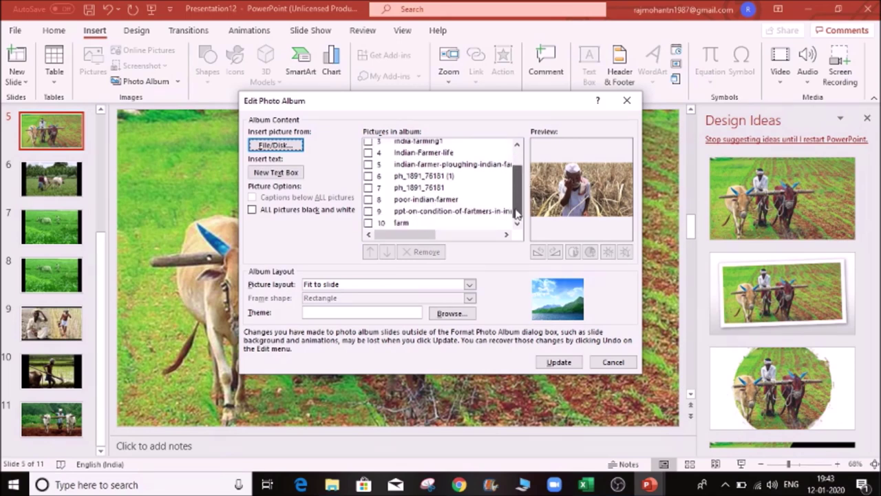
left_click(370, 187)
left_click(369, 176)
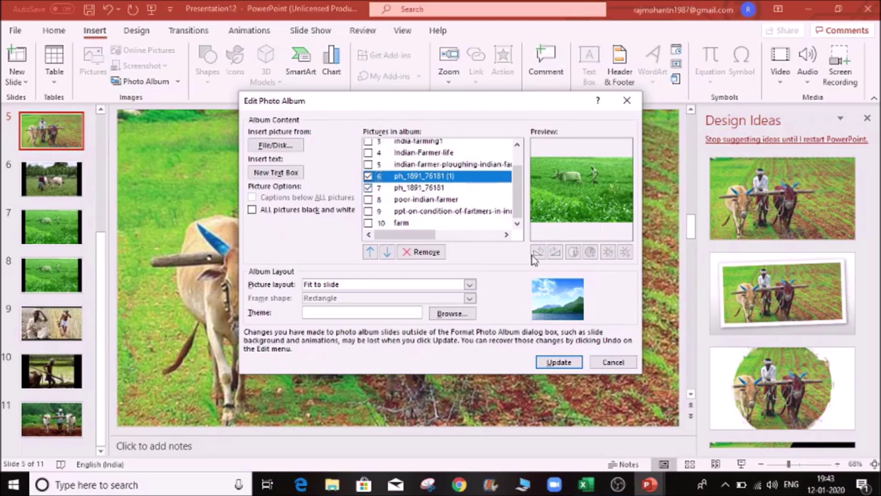
left_click(370, 188)
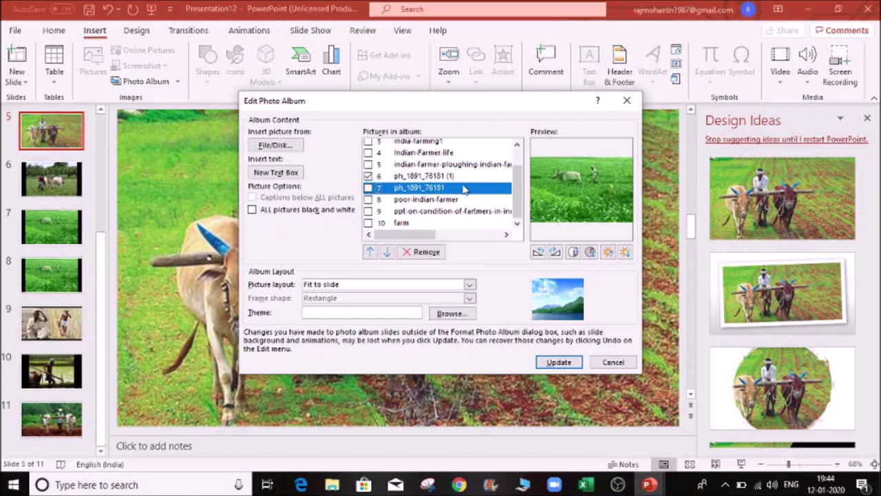
left_click(538, 253)
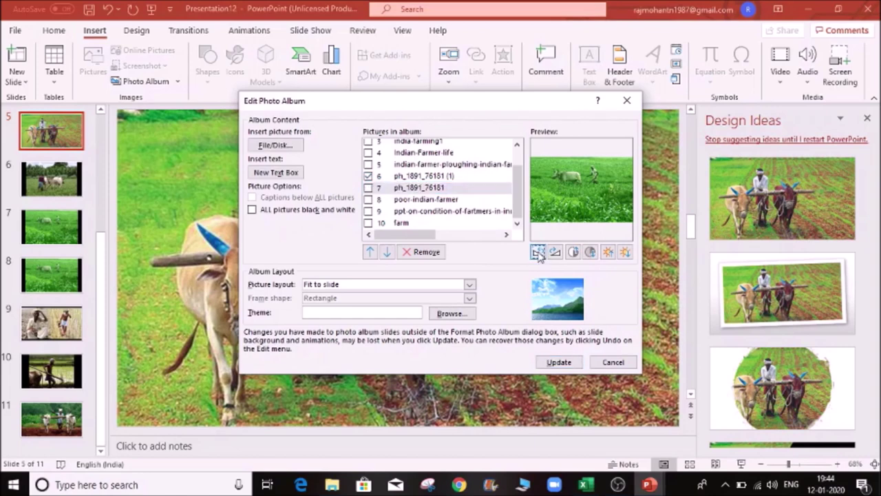
scroll(521, 189, "up", 2)
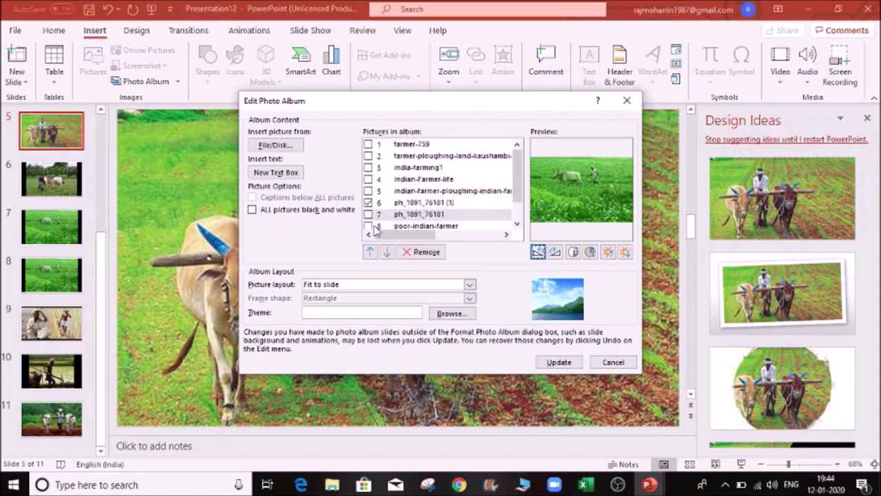
left_click(368, 203)
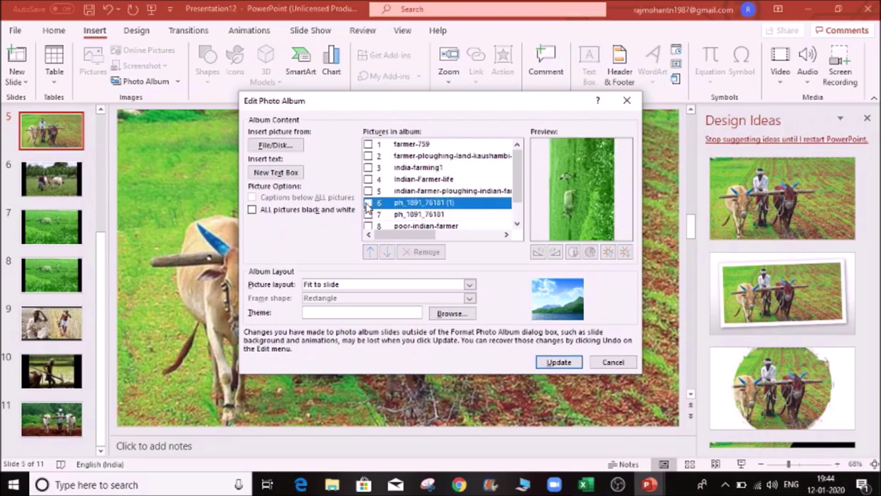
left_click(369, 146)
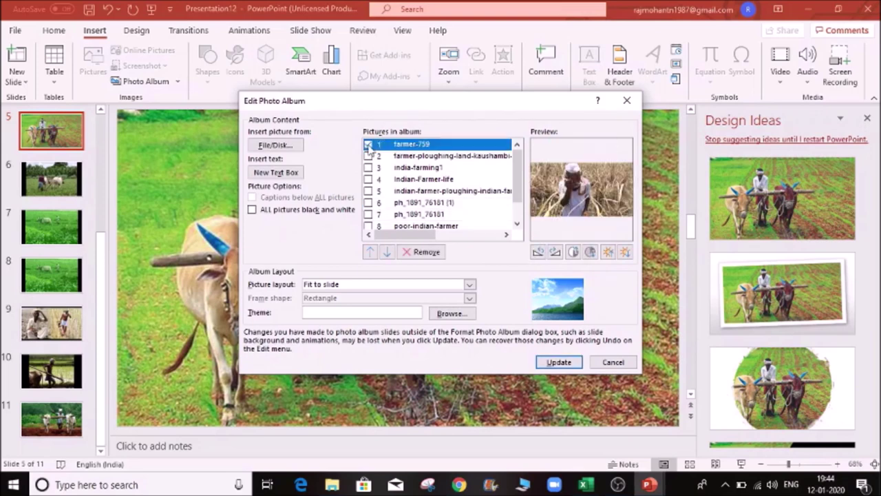
- Rotate the farmer-759 picture to portrait, raise its brightness three steps, and update the album
left_click(537, 253)
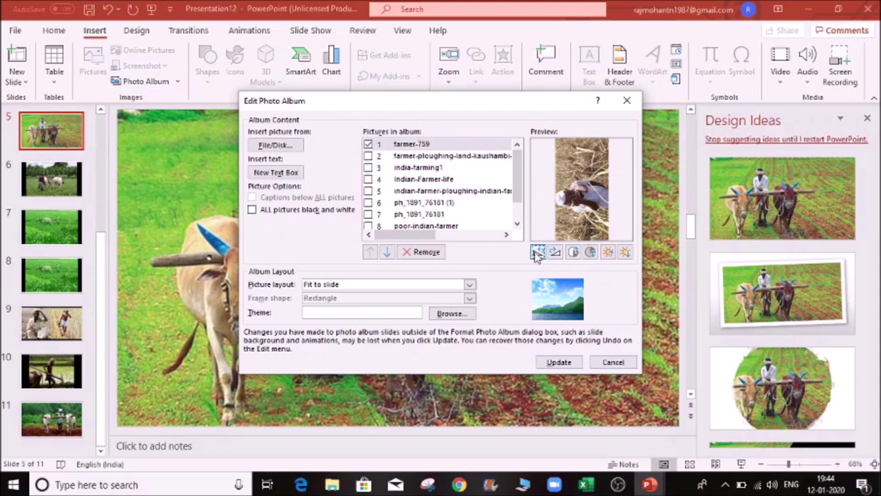
left_click(537, 252)
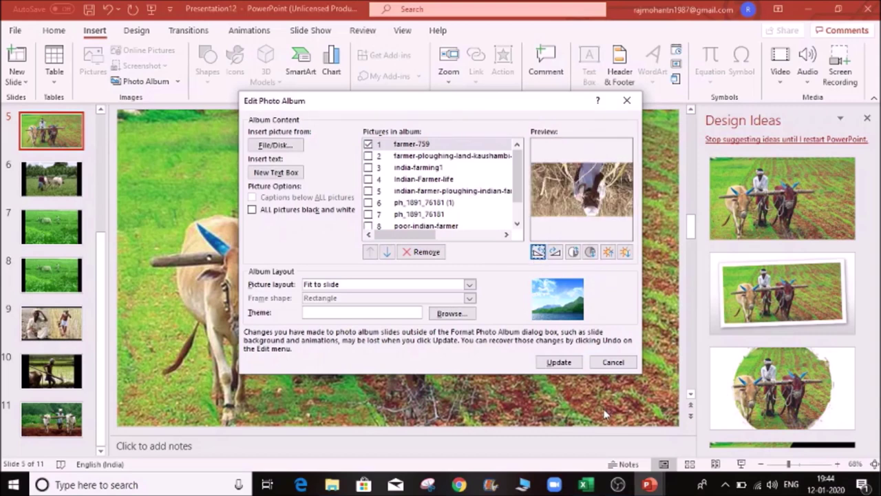
left_click(555, 253)
left_click(555, 253)
left_click(555, 253)
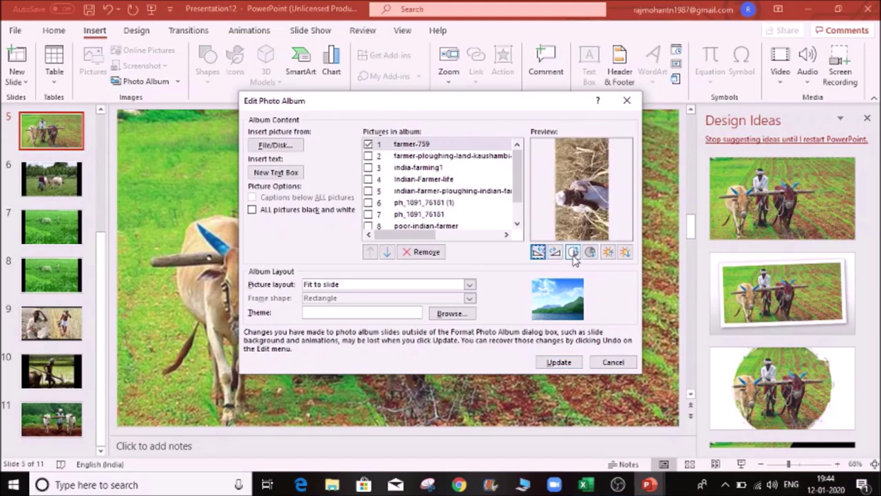
left_click(608, 252)
left_click(608, 252)
left_click(608, 253)
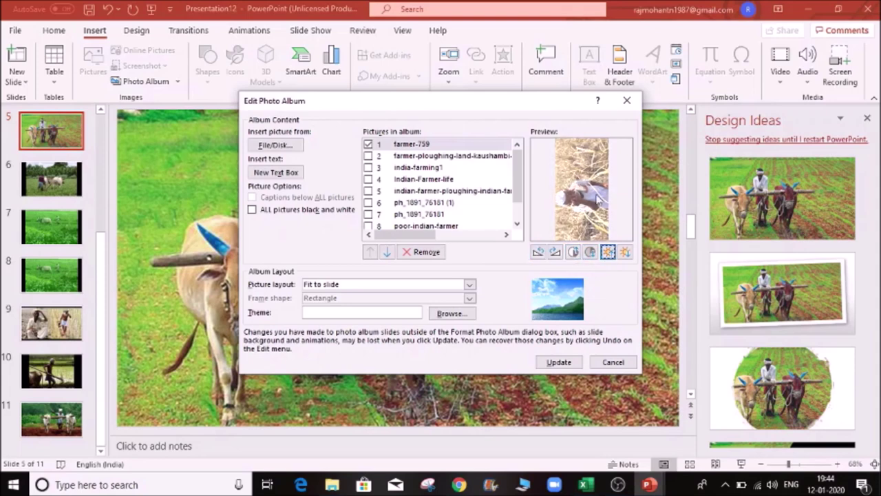
left_click(563, 365)
- Undo the sideways farmer photo on slide 2 so it stands upright, leaving album settings unchanged
left_click(58, 187)
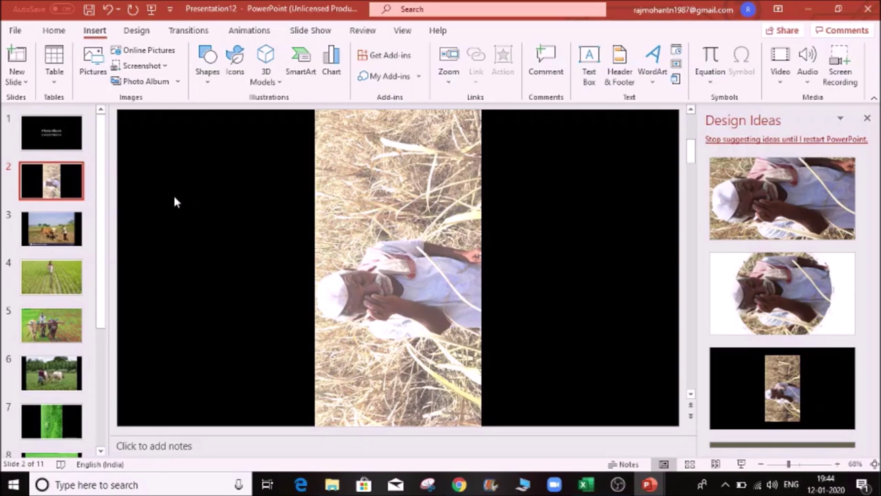
key("ctrl+z")
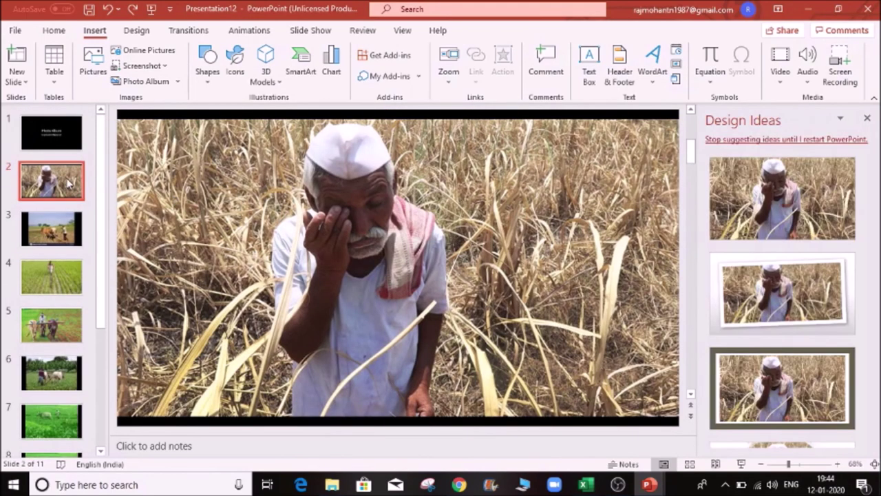
left_click(172, 81)
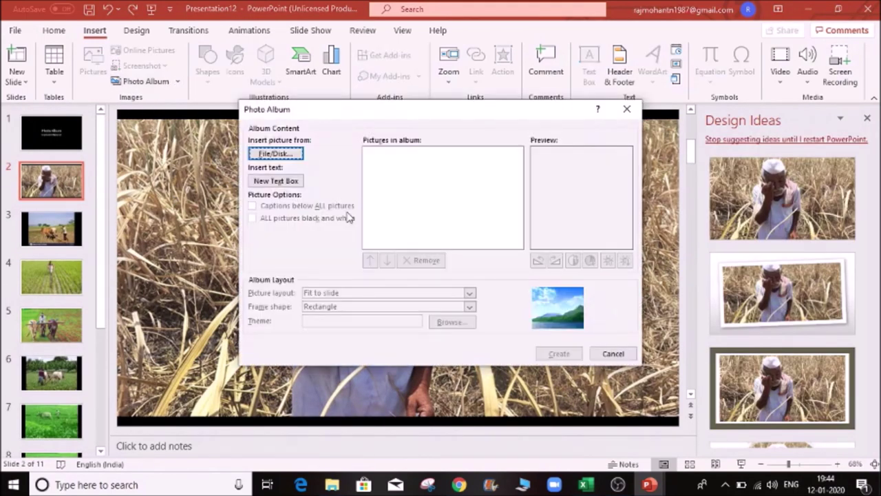
left_click(613, 353)
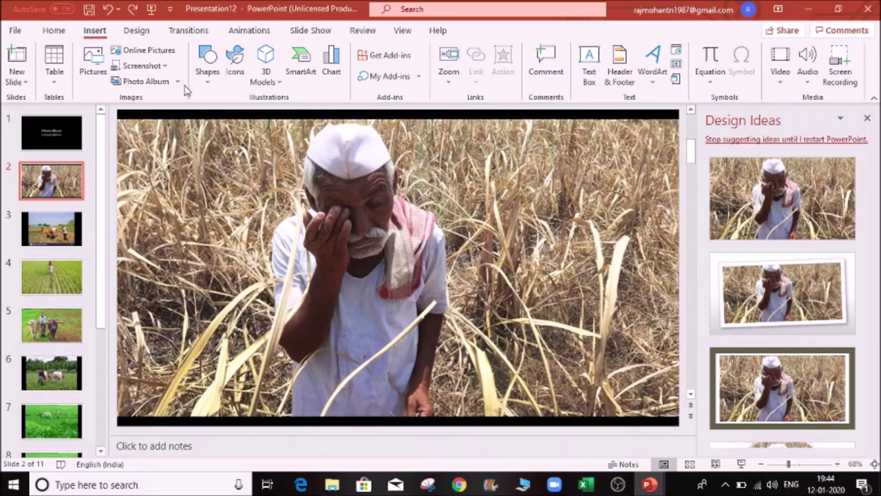
- Reopen Edit Photo Album and move its window over the slide
left_click(173, 81)
left_click(612, 353)
left_click(178, 82)
left_click(167, 117)
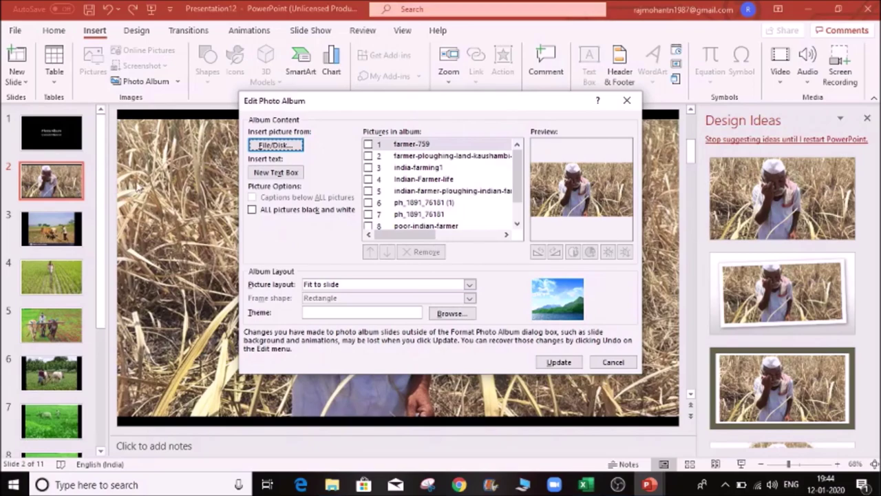
left_click_drag(309, 103, 316, 68)
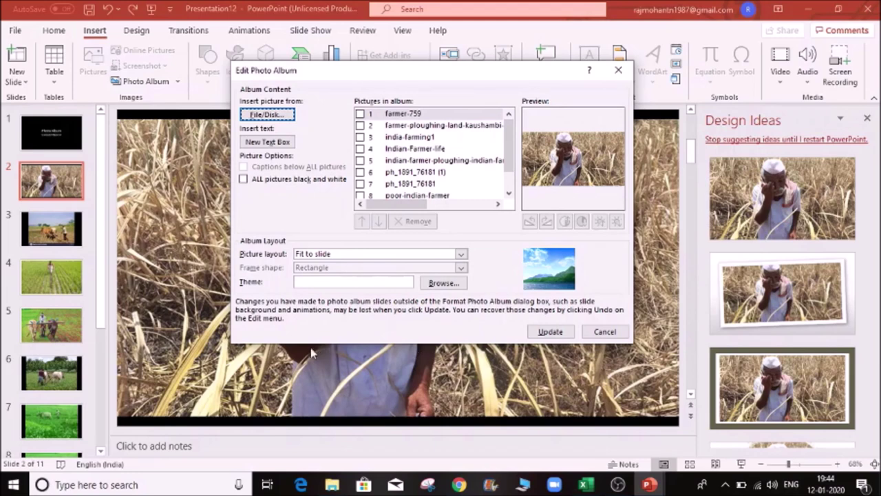
- Choose the '2 pictures' layout with Rectangle frame shape and update the album
left_click(461, 255)
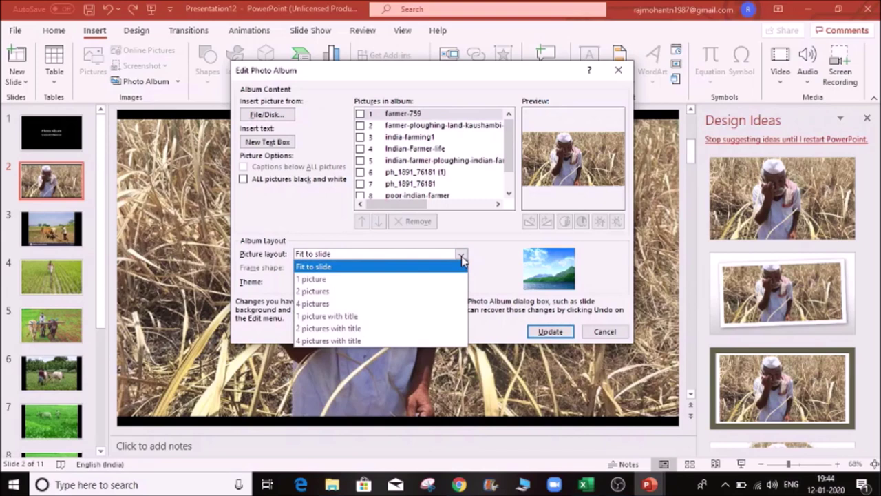
left_click(316, 294)
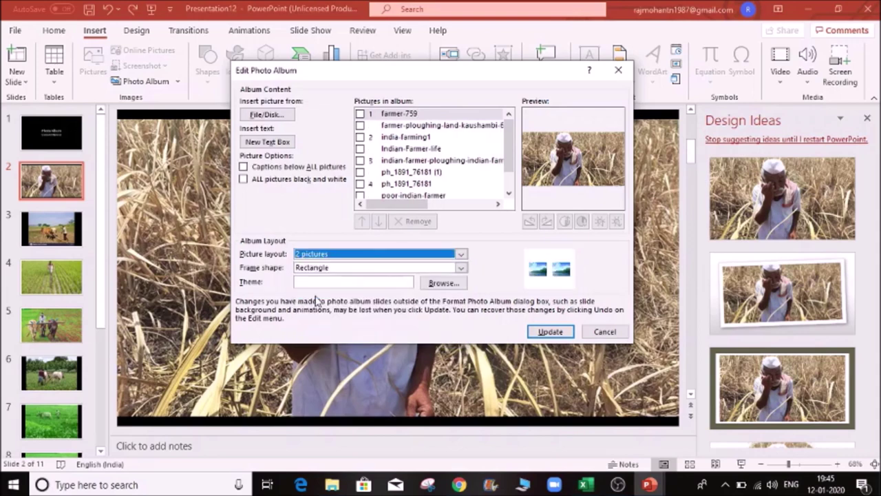
left_click(461, 269)
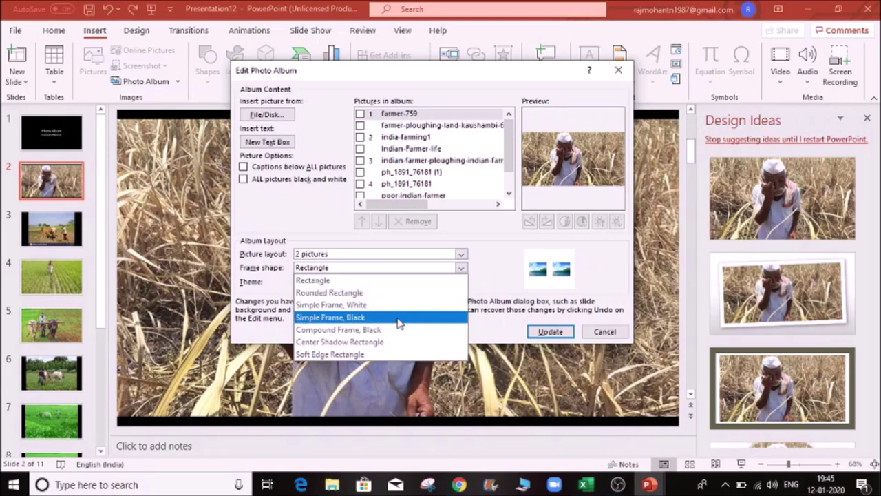
left_click(398, 280)
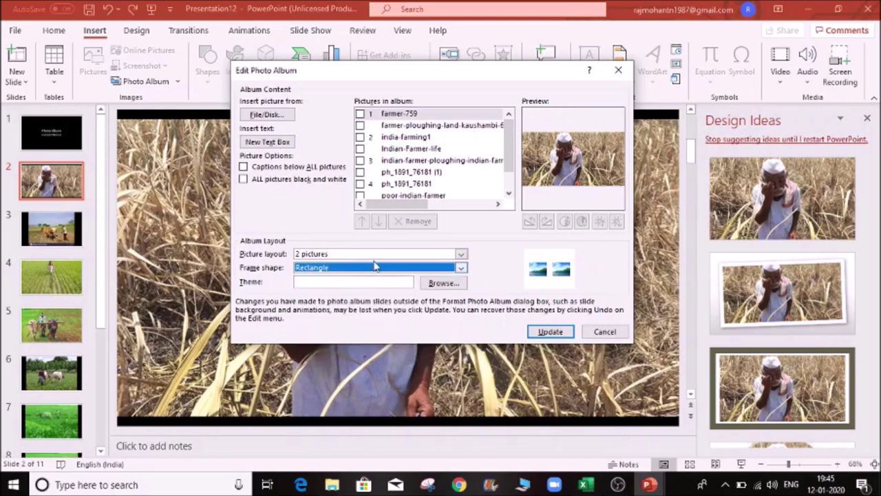
left_click(550, 332)
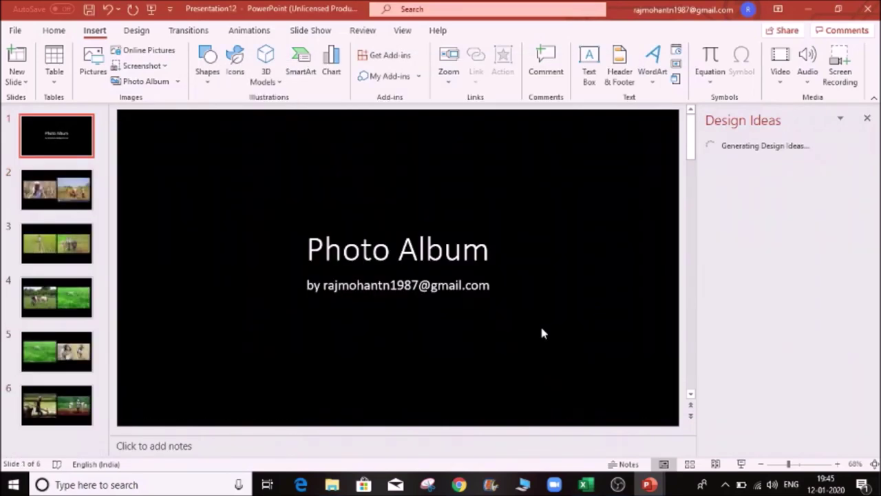
left_click(79, 206)
- Browse the rebuilt two-picture album slides, ending on slide 2
left_click(62, 254)
left_click(59, 190)
left_click(54, 239)
left_click(55, 189)
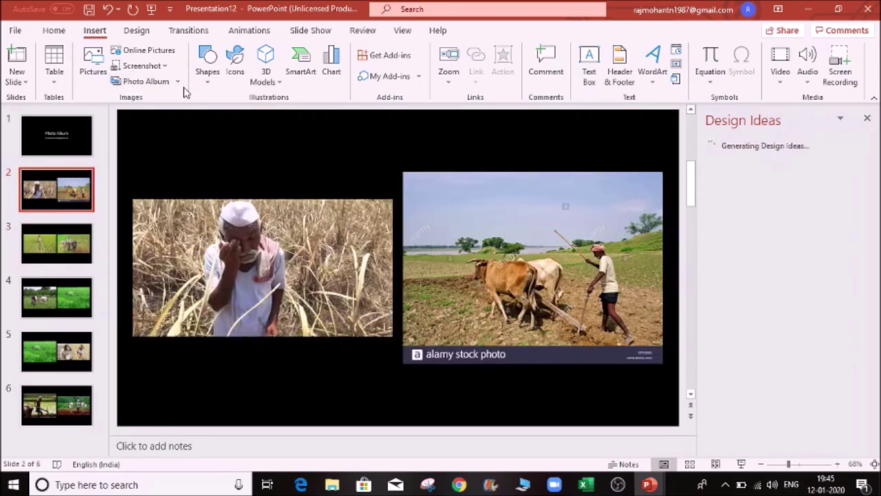
- Switch the album's picture layout to '1 picture with title' and update it
left_click(178, 81)
left_click(184, 116)
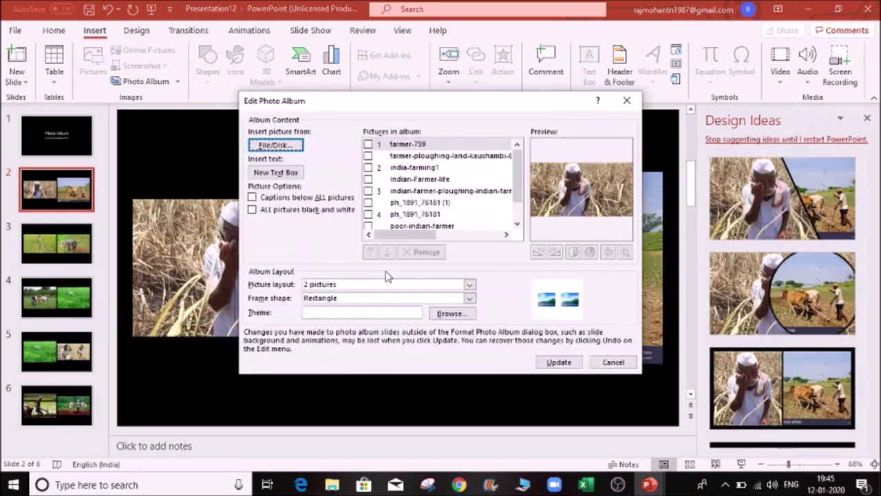
left_click(470, 285)
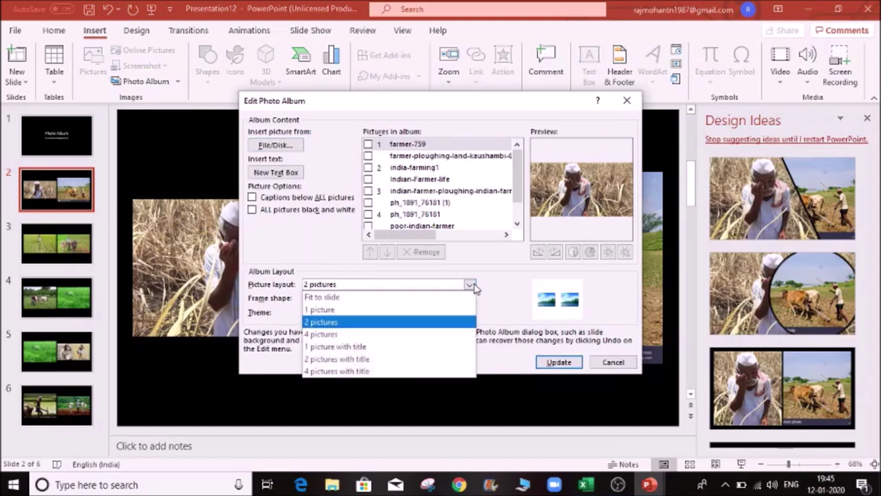
left_click(369, 348)
left_click(543, 363)
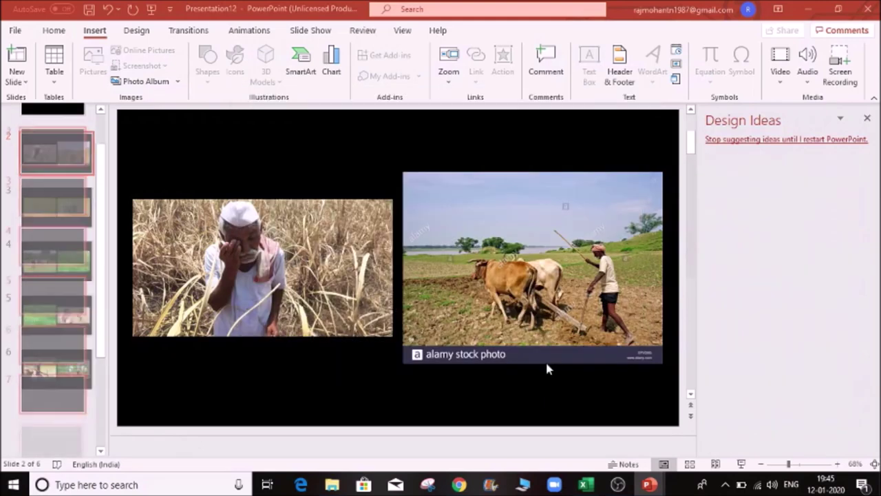
left_click(70, 196)
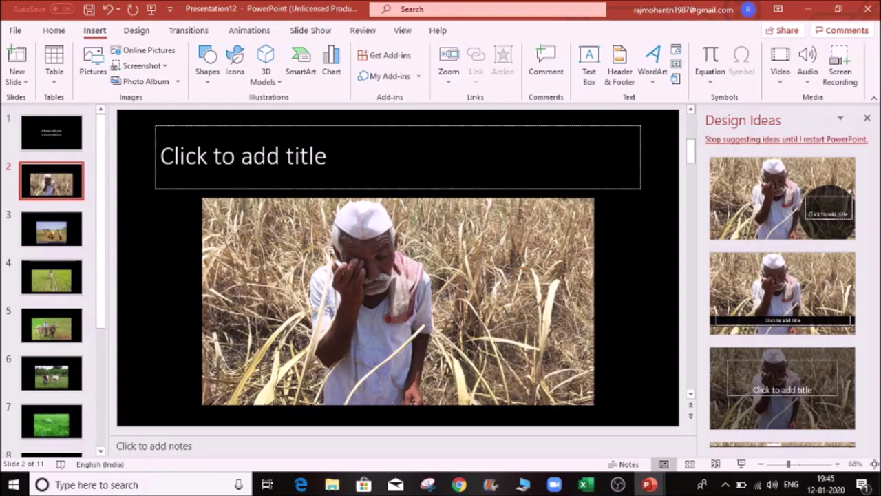
- Type 'Farmer Working' into slide 2's title placeholder and confirm it by switching slides
left_click(207, 157)
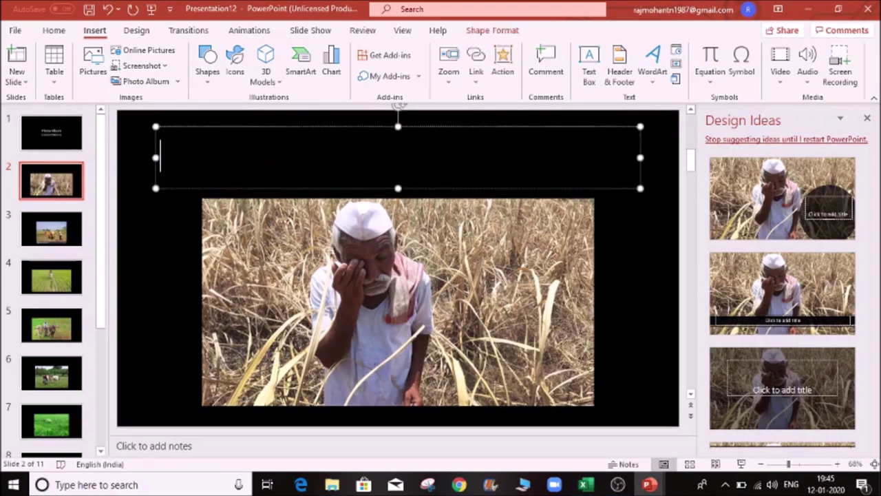
type("Fa")
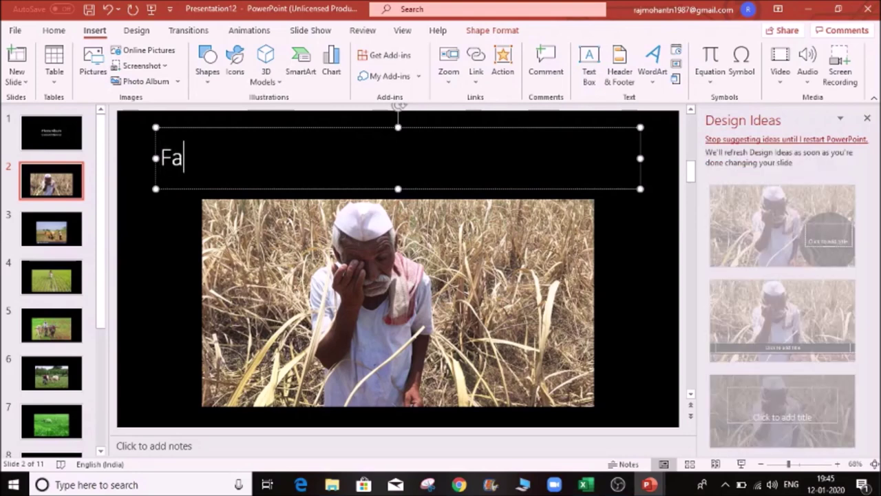
type("rmer Working")
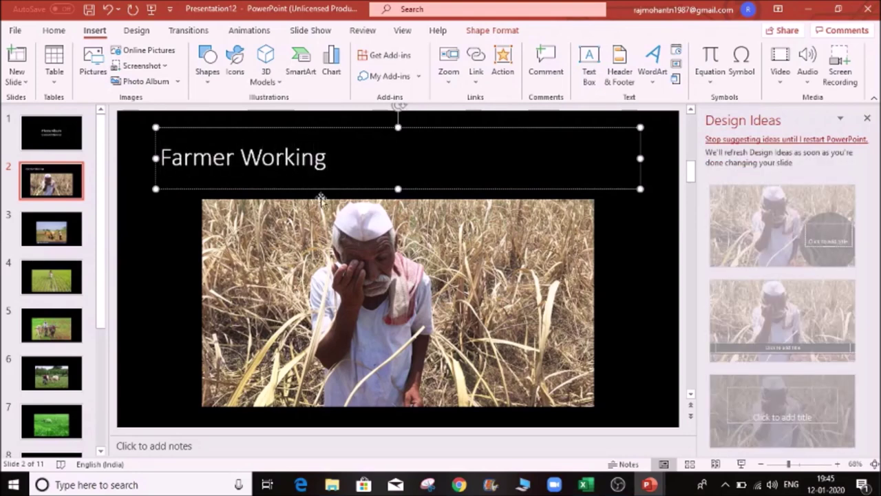
left_click(59, 242)
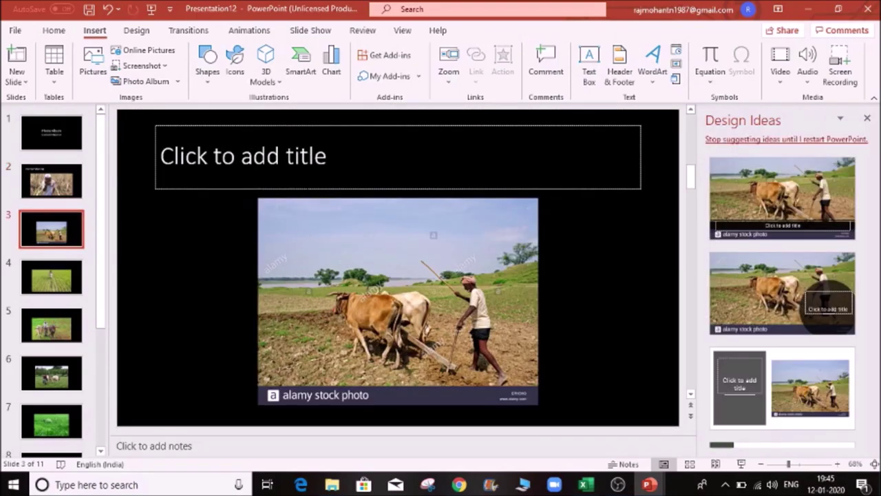
left_click(26, 174)
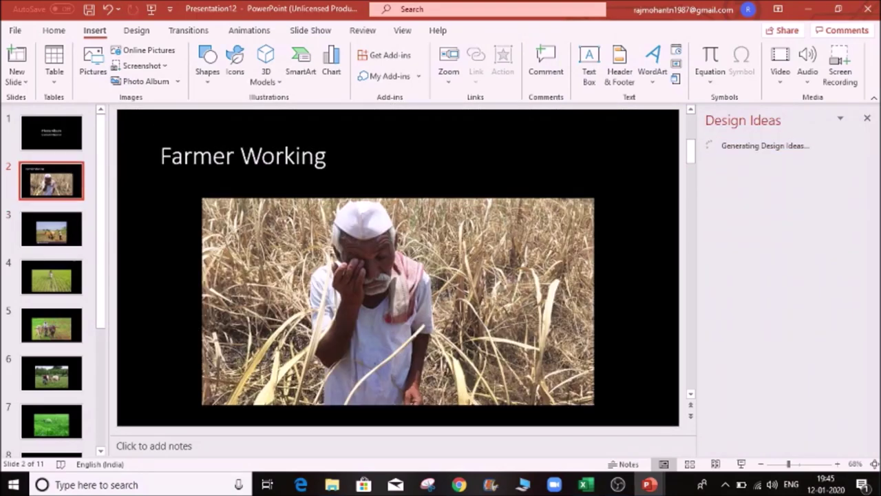
- Edit the photo album to show captions below all pictures, then update it
left_click(178, 81)
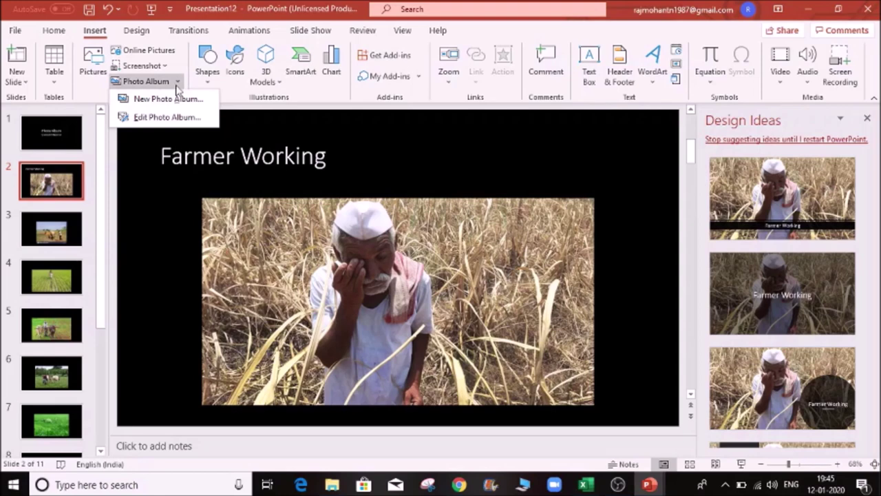
left_click(167, 117)
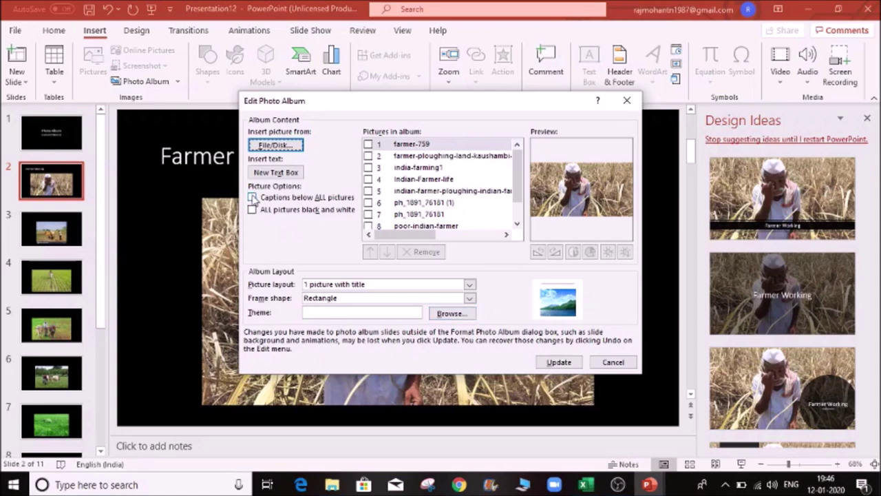
left_click(252, 199)
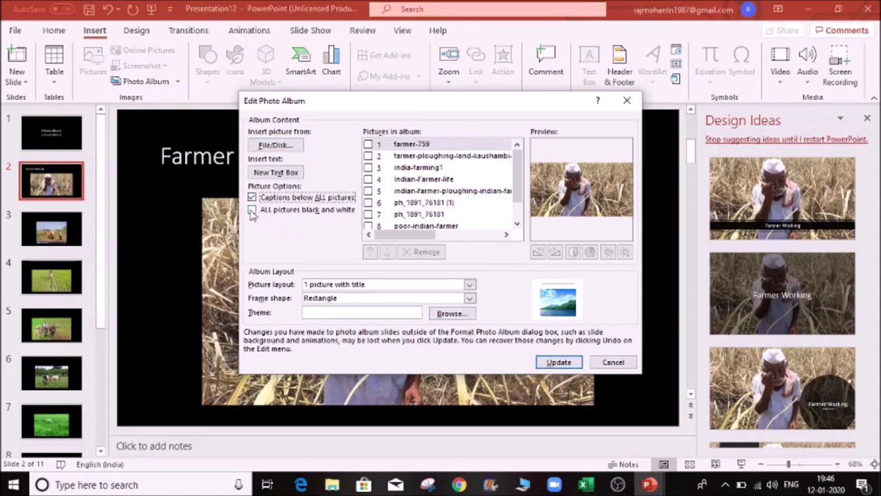
left_click(252, 211)
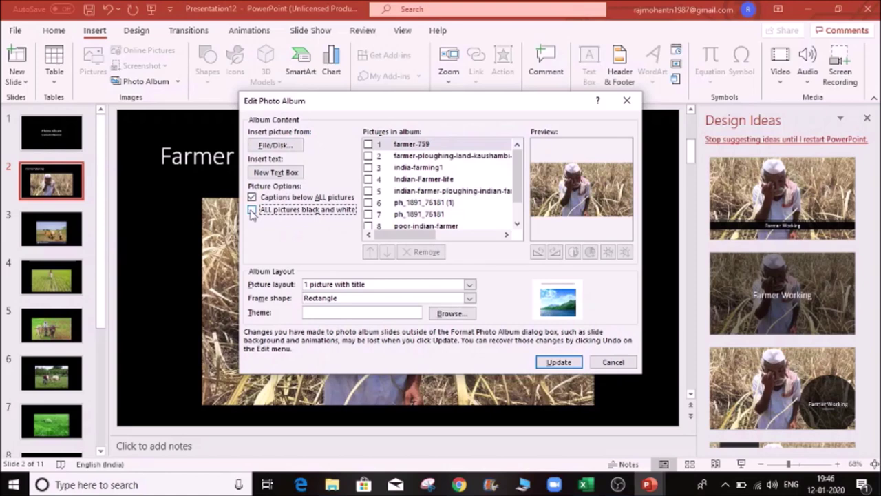
left_click(554, 362)
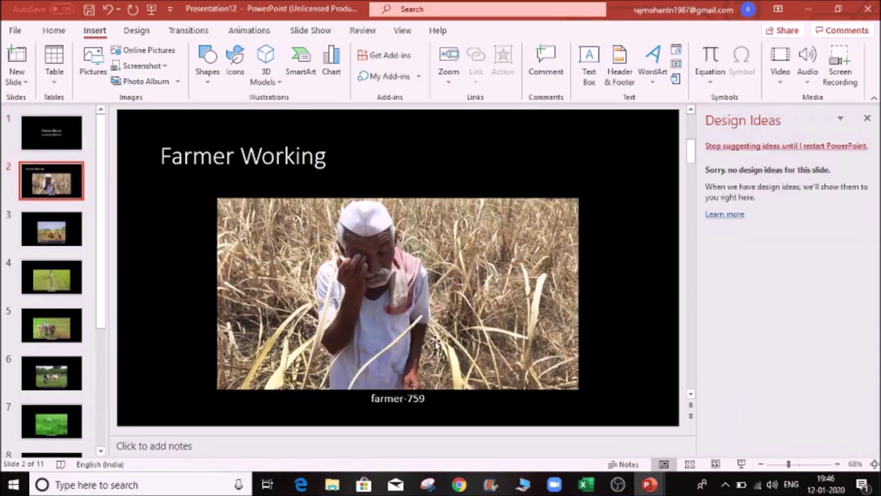
- Inspect the farmer-759 caption and the ploughing photo's caption on the album slides
left_click(383, 398)
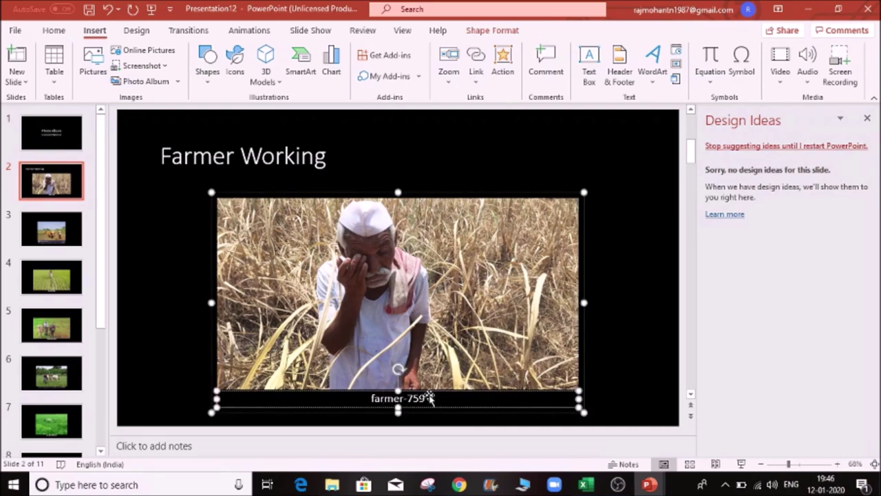
scroll(482, 372, "down", 1)
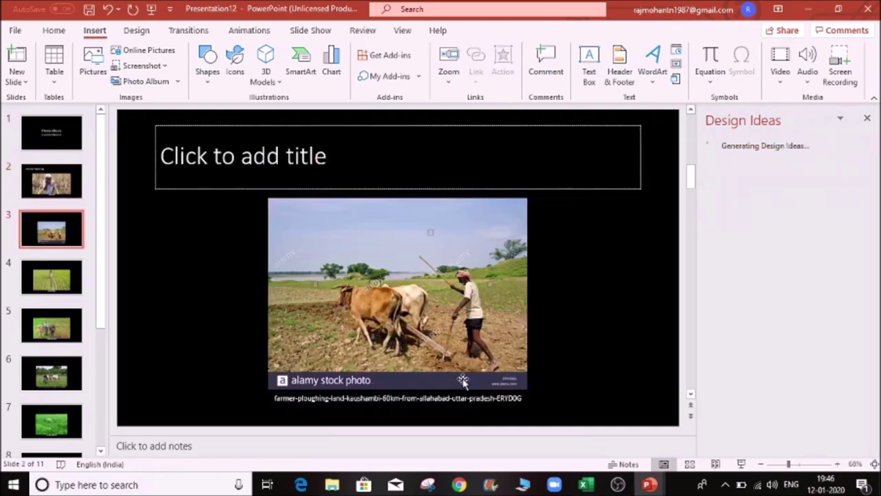
left_click(434, 398)
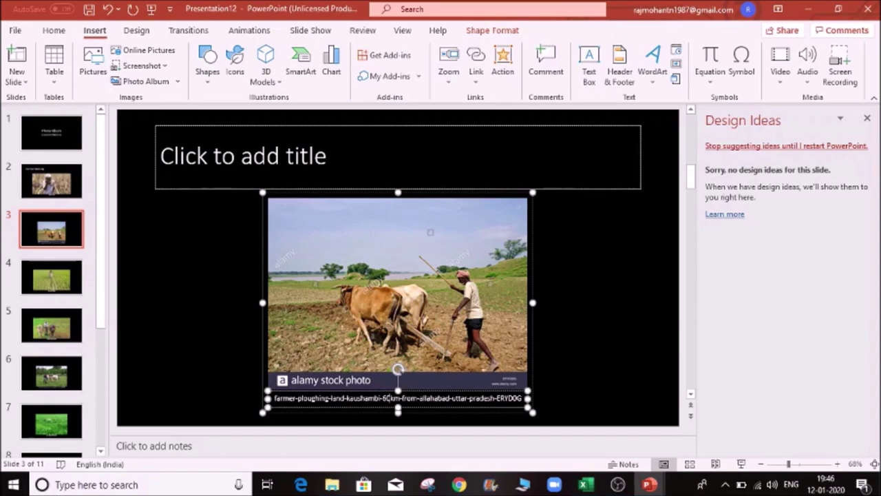
left_click(146, 81)
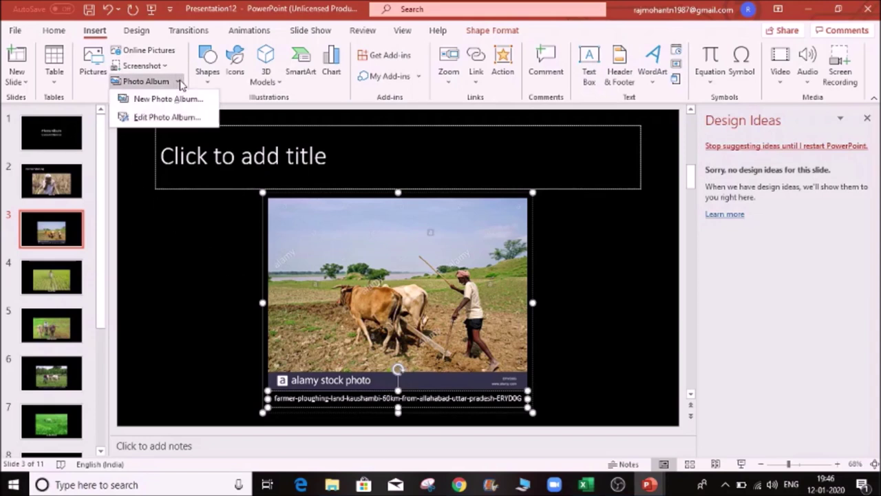
- Remove the picture captions and make all album pictures black and white, then update
left_click(158, 97)
left_click(252, 197)
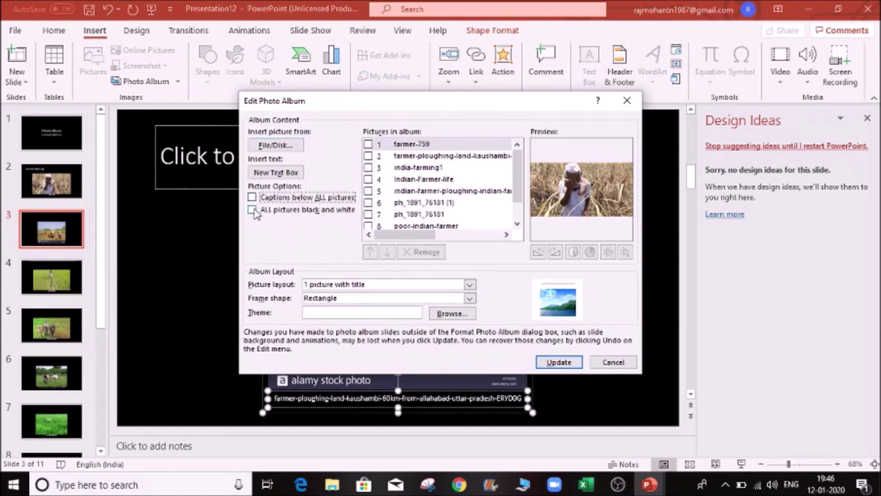
left_click(252, 210)
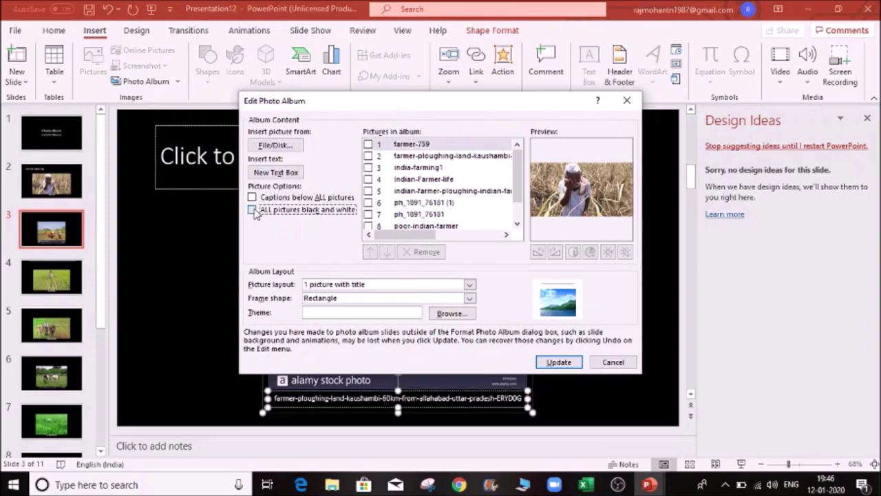
left_click(556, 362)
- Review greyscale slides 2 through 4, ending back on the Farmer Working slide
left_click(59, 184)
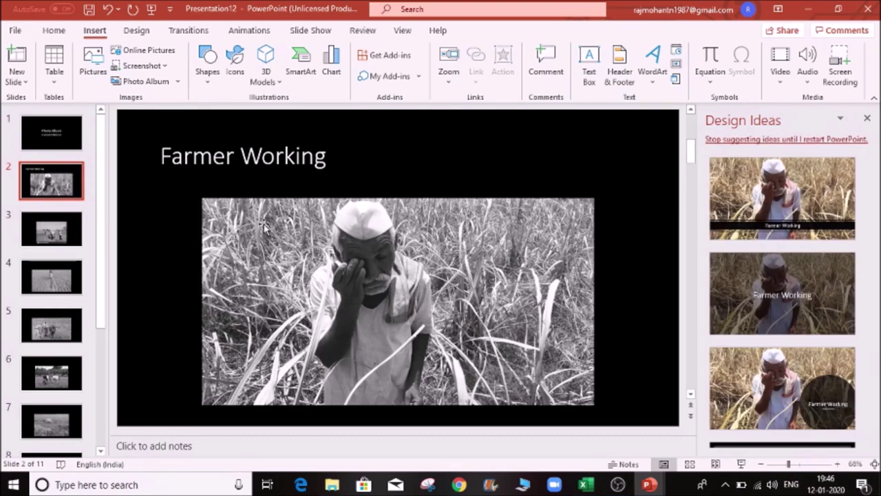
left_click(59, 232)
left_click(55, 282)
left_click(56, 230)
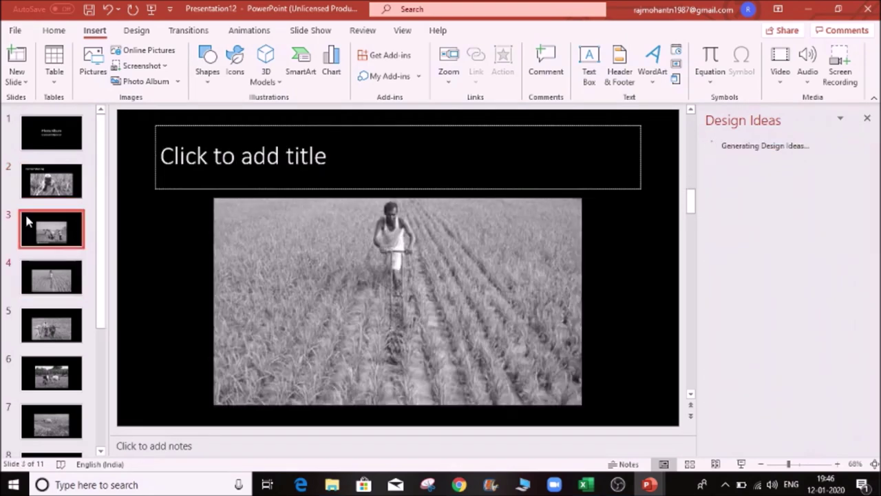
left_click(55, 182)
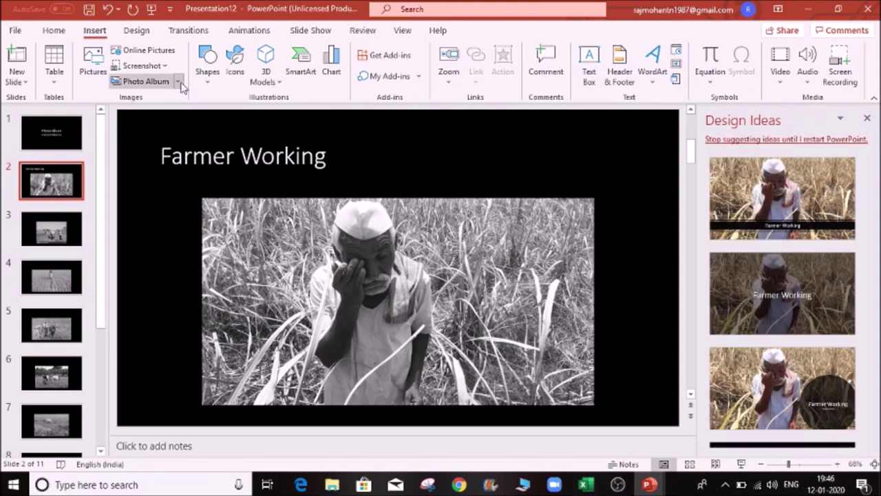
- In Edit Photo Album, turn off black and white and set Picture layout to Fit to slide
left_click(177, 82)
left_click(165, 117)
left_click(251, 211)
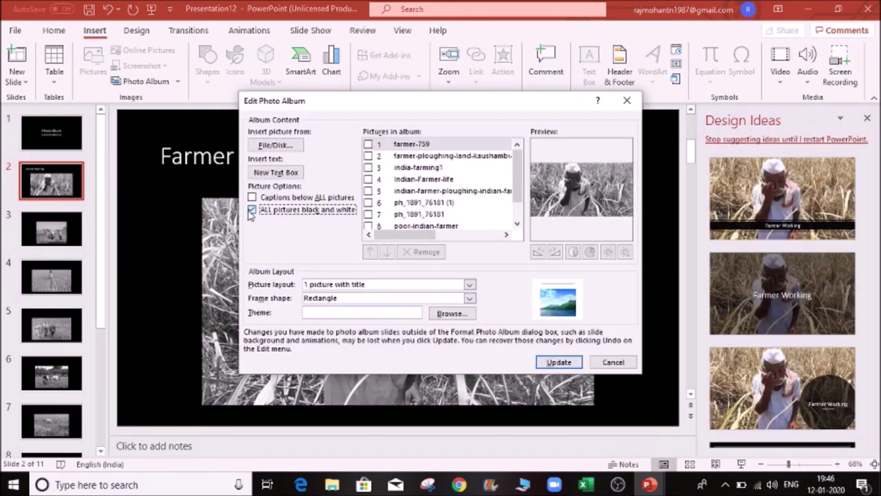
left_click(470, 288)
left_click(371, 295)
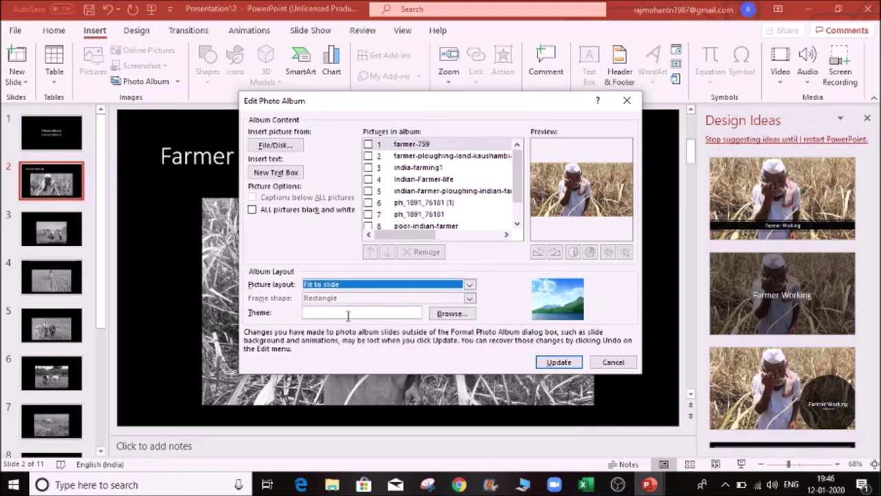
- Apply the Retrospect theme, update the album, and review slides 2 and 3
left_click(452, 314)
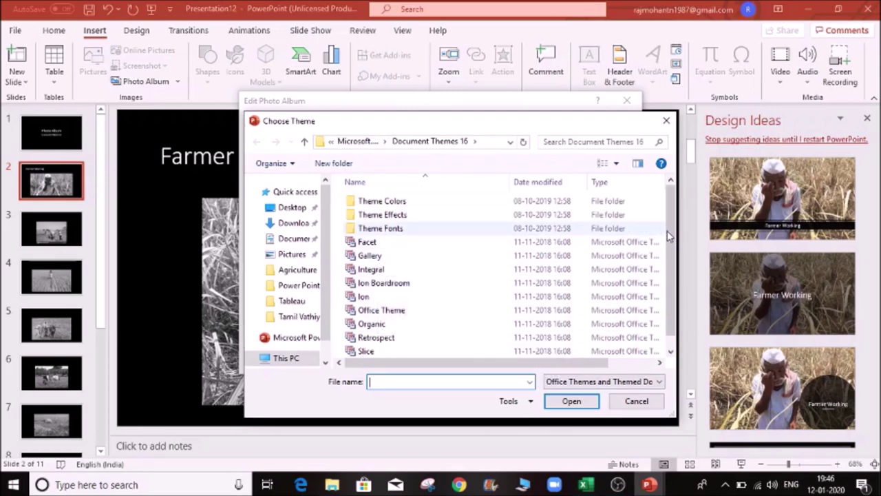
scroll(664, 239, "down", 1)
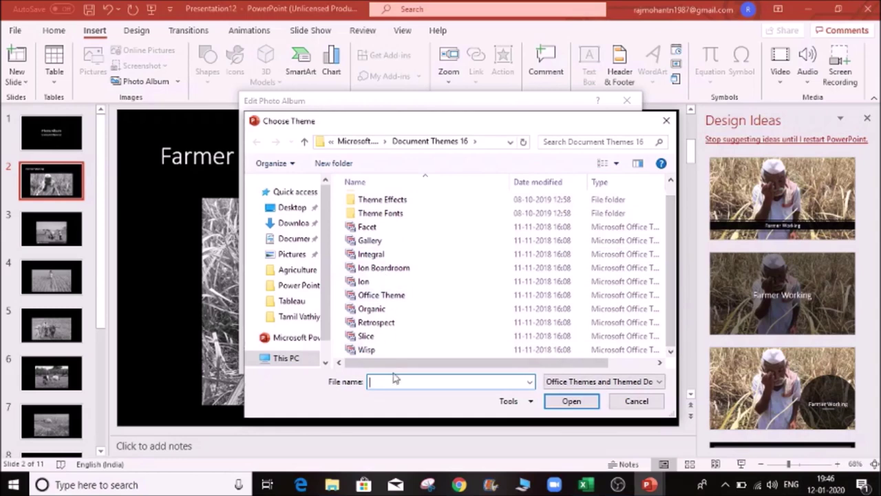
left_click(387, 323)
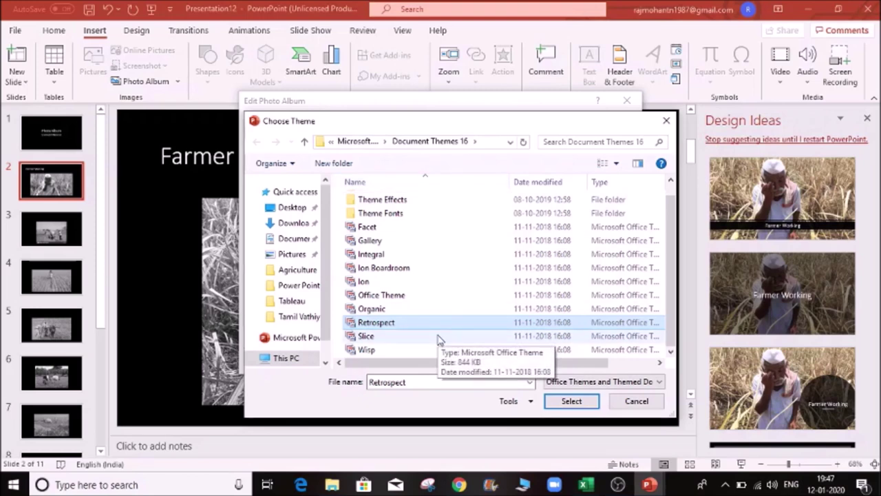
left_click(572, 402)
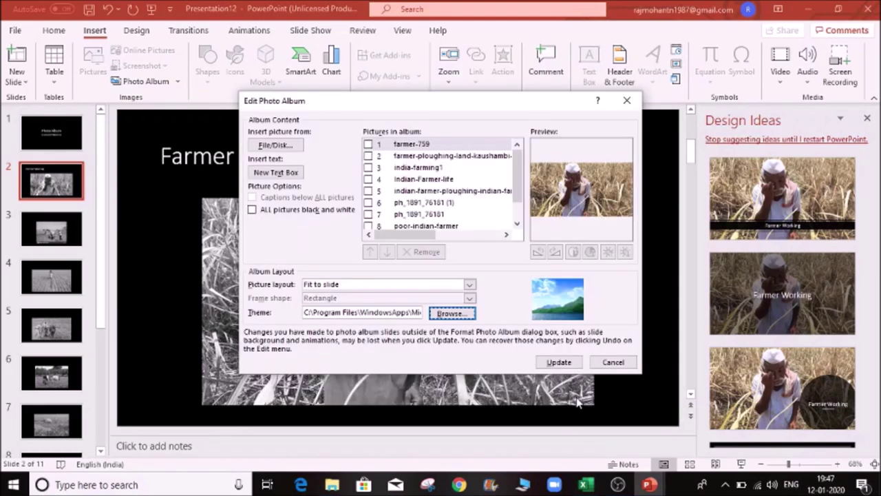
left_click(559, 362)
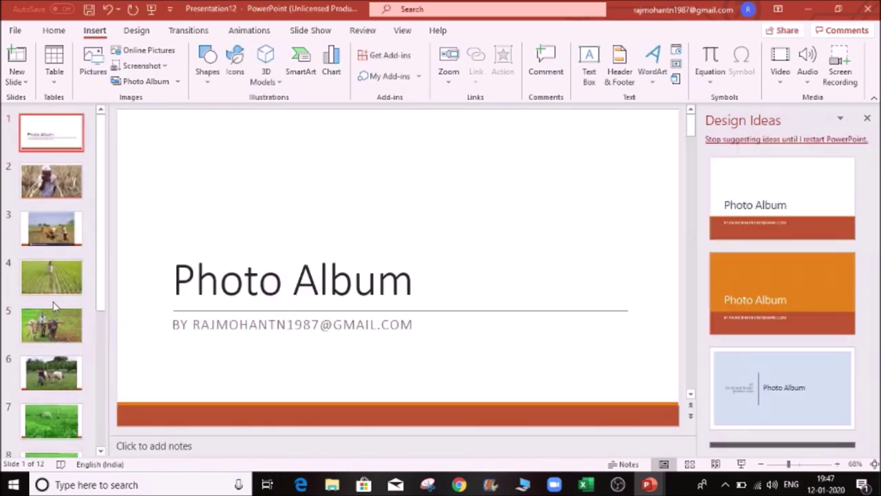
left_click(51, 180)
left_click(50, 230)
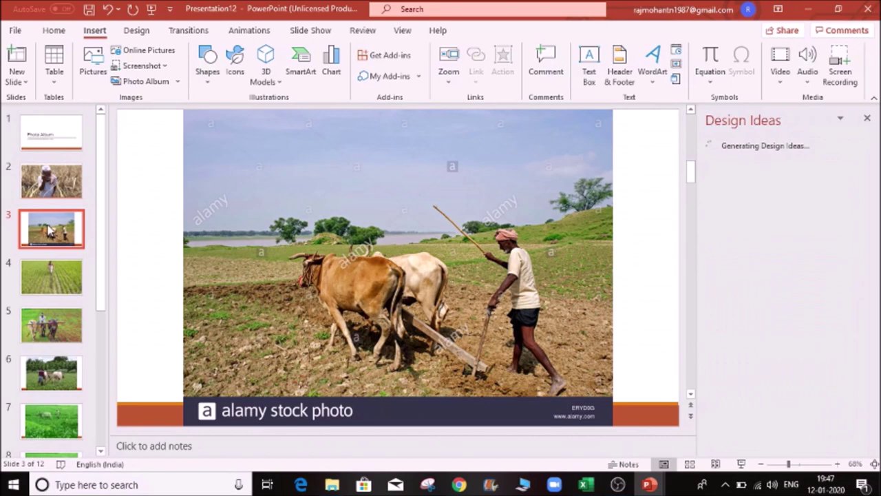
- Look over the rice-field photo on slide 4 and the farmer photo on slide 2
left_click(70, 275)
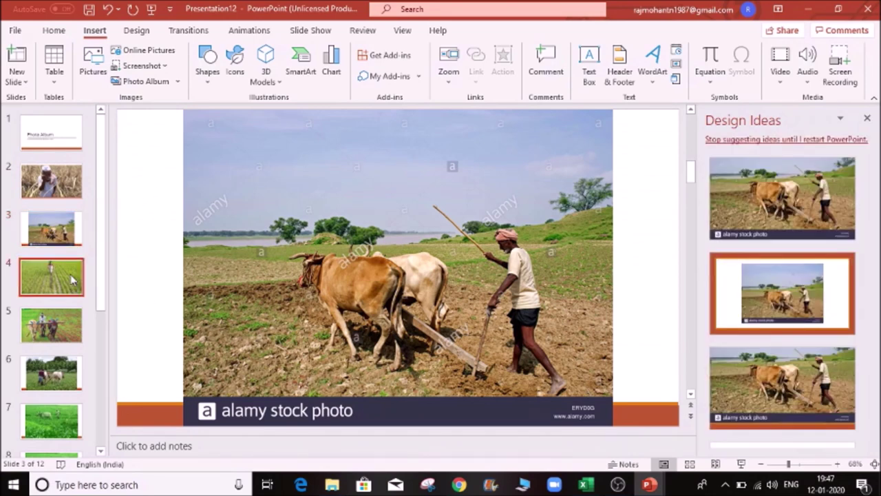
scroll(459, 331, "down", 2)
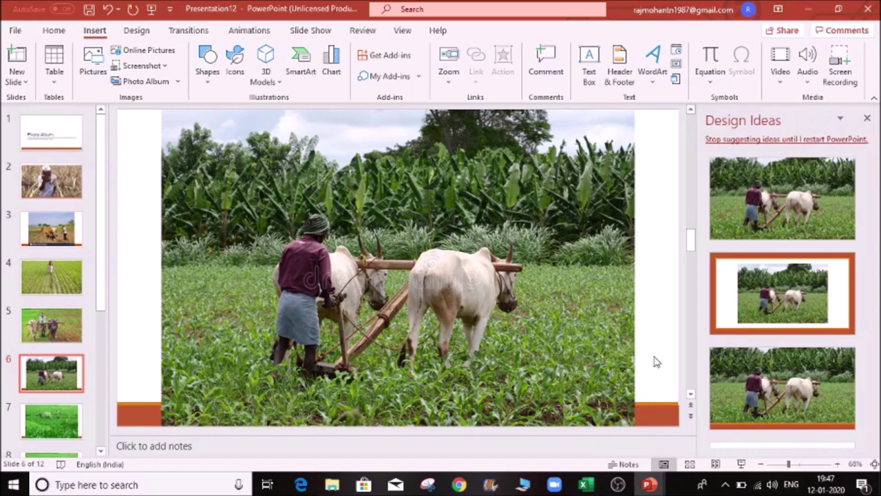
left_click(76, 197)
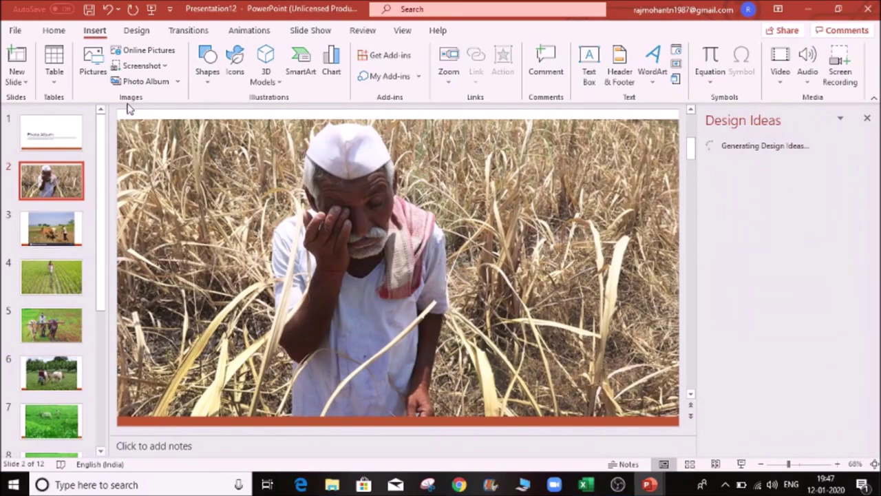
- Switch the photo album's theme to Integral and update the album
left_click(178, 81)
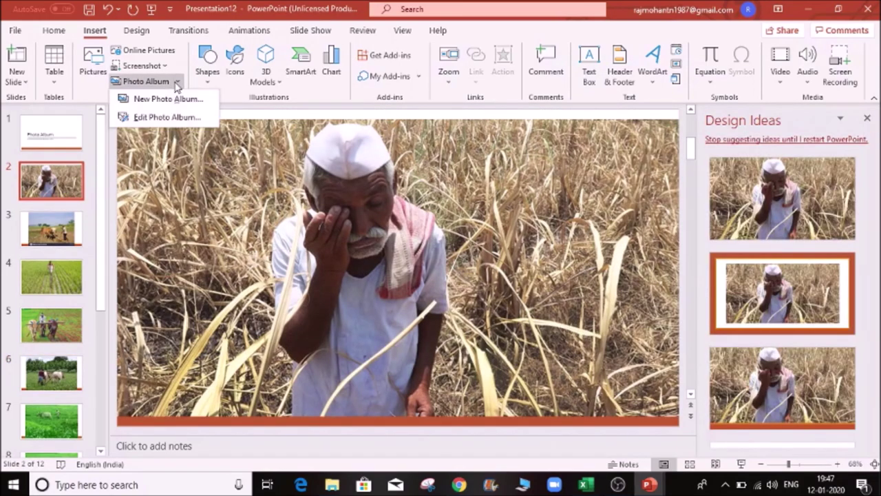
left_click(182, 118)
left_click(450, 313)
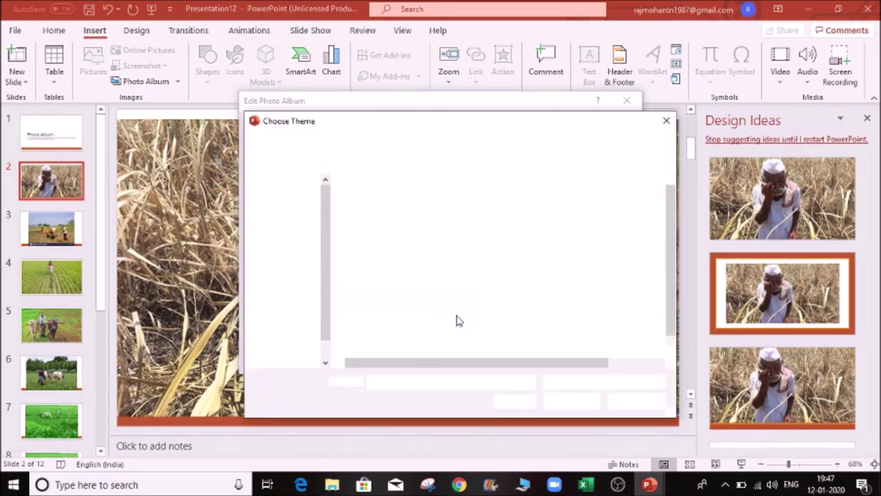
left_click(375, 242)
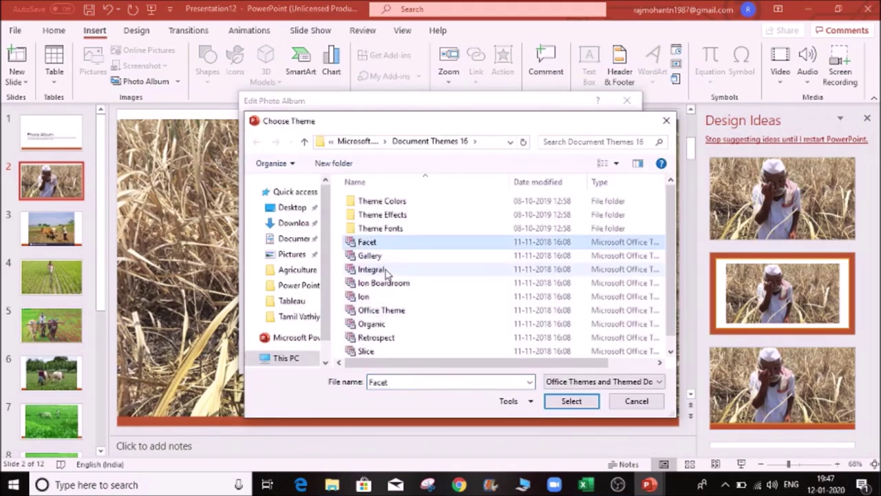
left_click(386, 269)
left_click(571, 401)
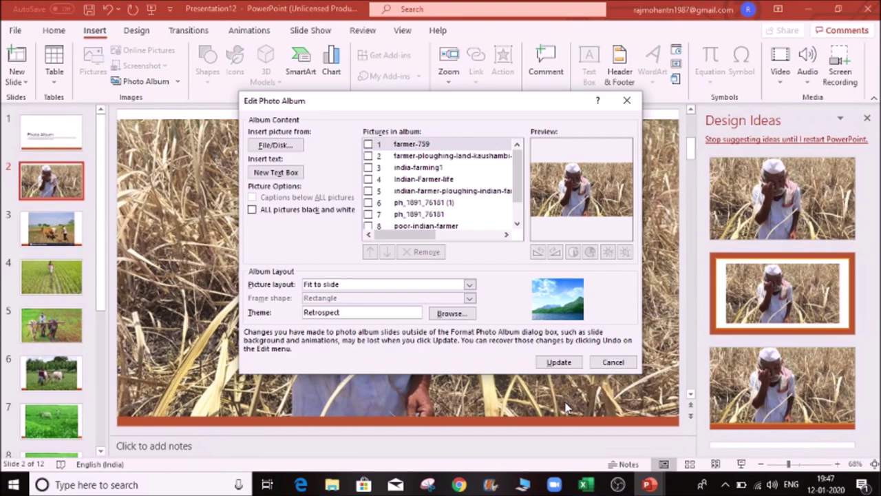
left_click(558, 361)
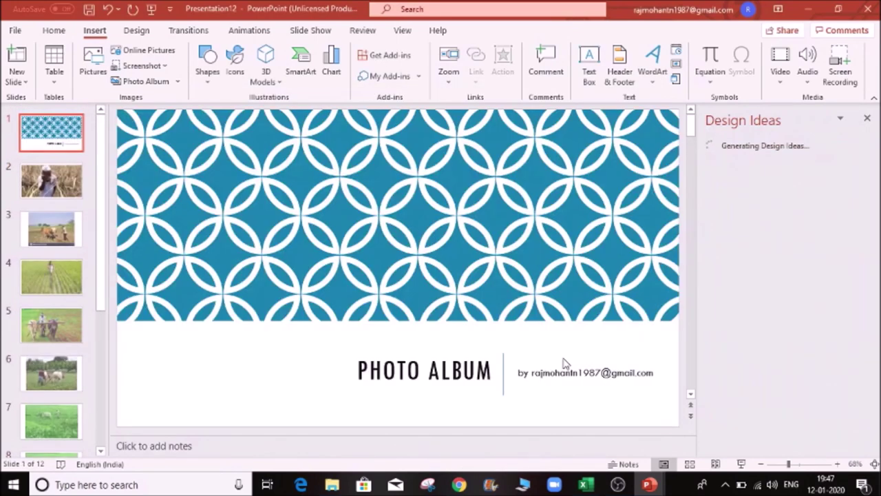
- Check slides 2 to 4, then return to the Photo Album title slide
left_click(47, 194)
left_click(47, 220)
left_click(10, 273)
left_click(66, 138)
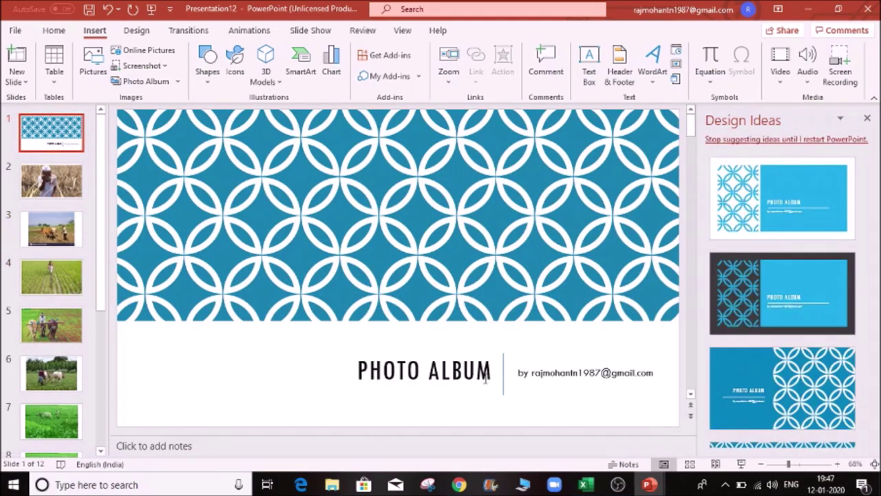
- Apply the third Design Ideas suggestion, a blue split-panel layout, to the title slide
left_click(809, 391)
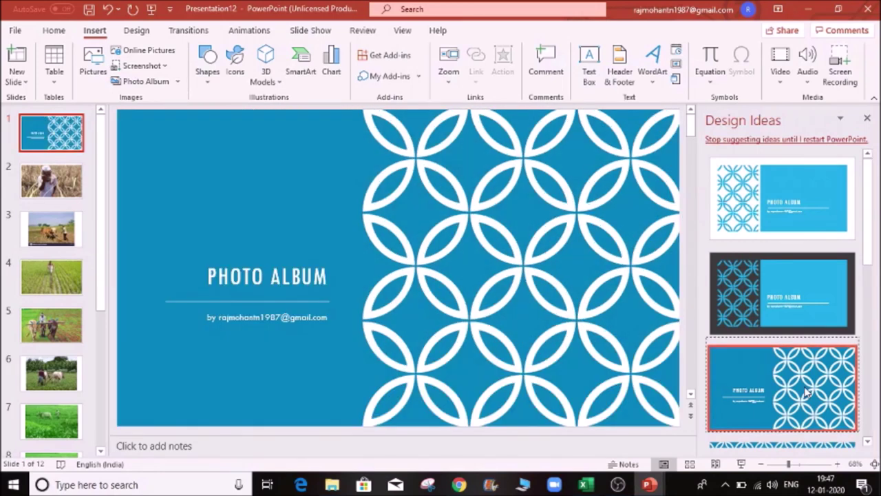
scroll(794, 374, "down", 1)
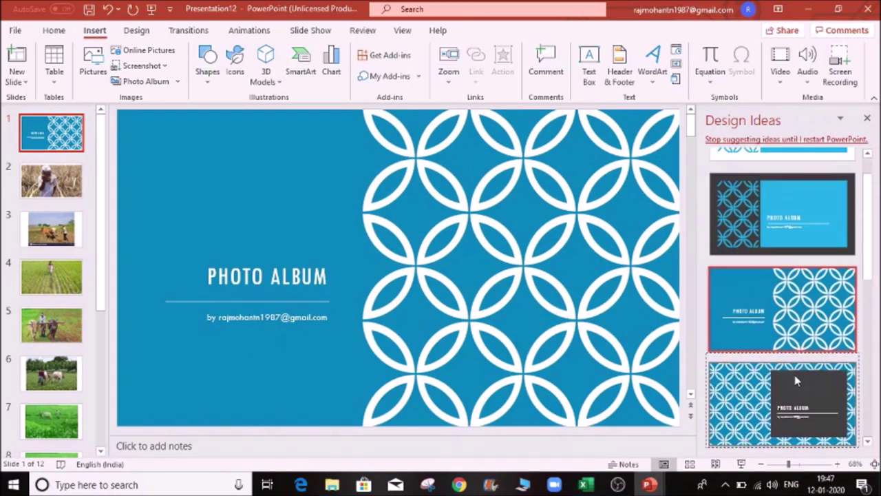
scroll(794, 375, "up", 1)
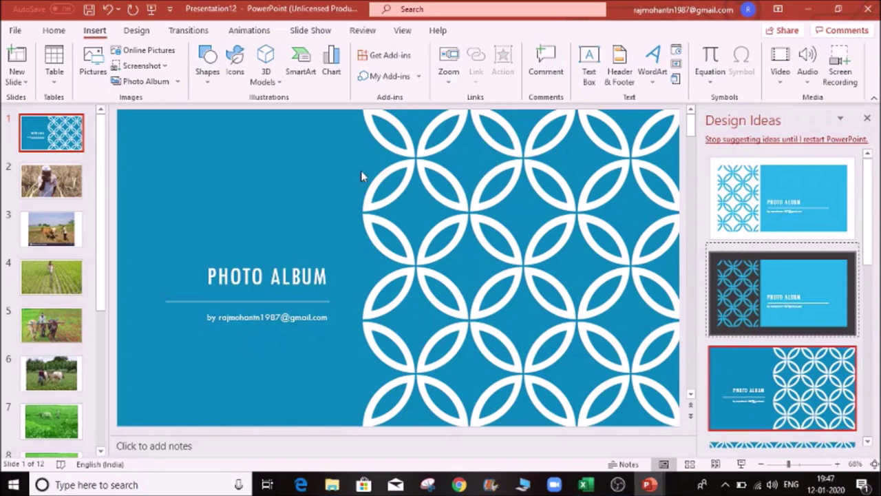
- Step through slides 3 to 6 to review the full-slide farm photos
left_click(58, 213)
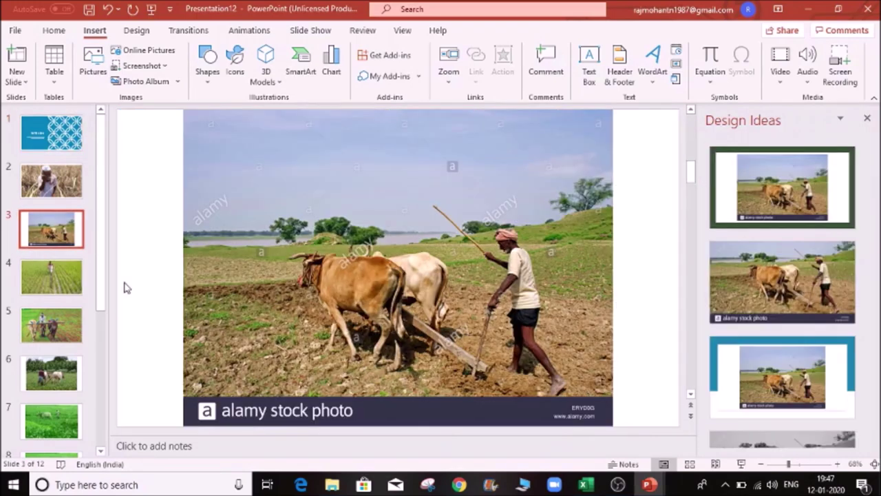
left_click(51, 277)
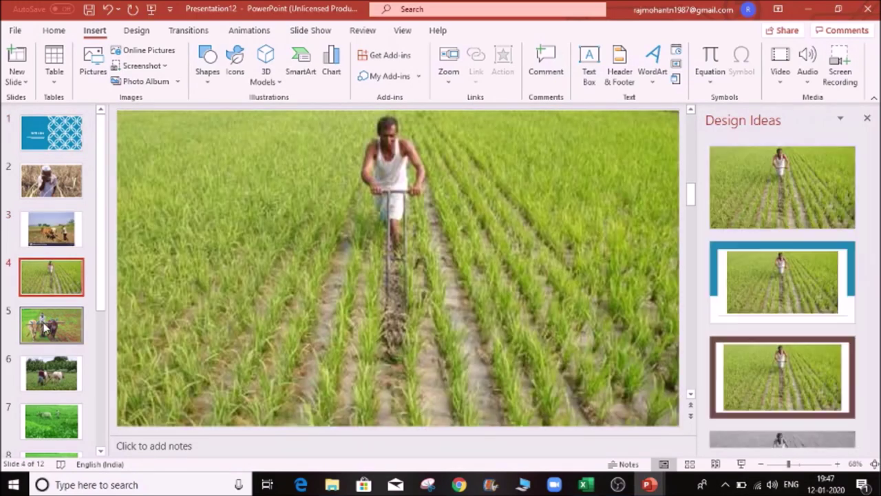
left_click(45, 329)
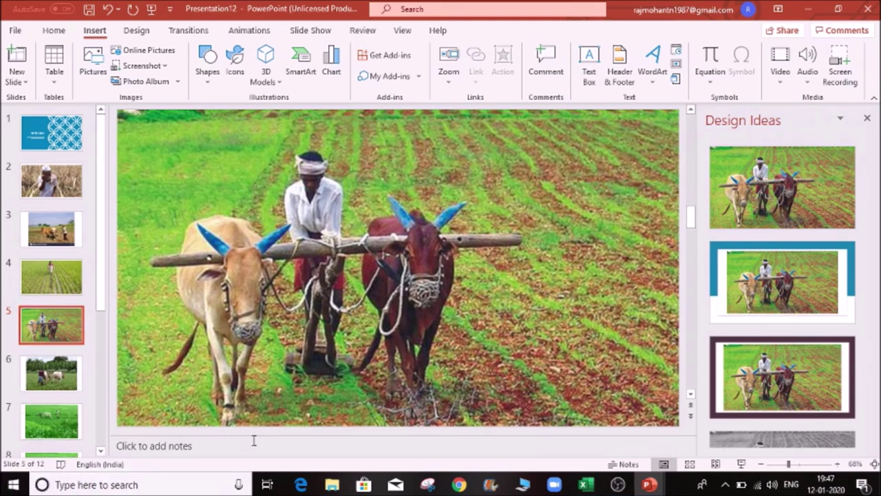
key("Down")
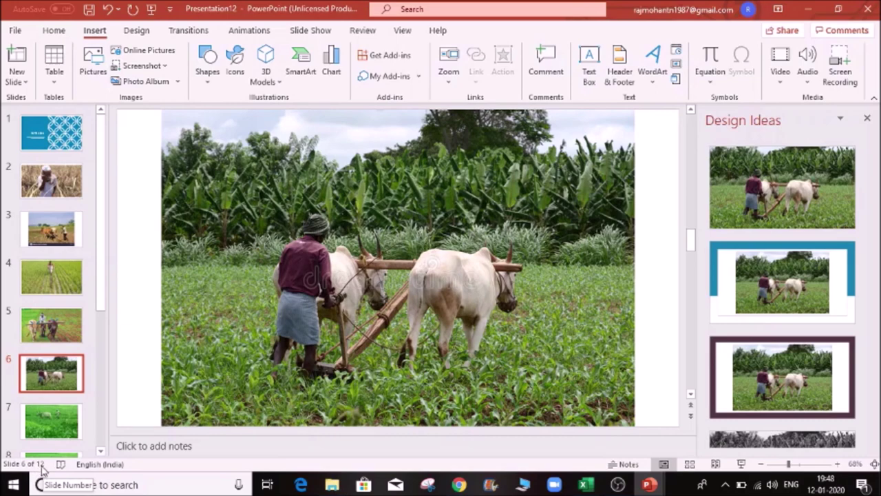
key("Up")
key("Up")
key("Up")
key("Up")
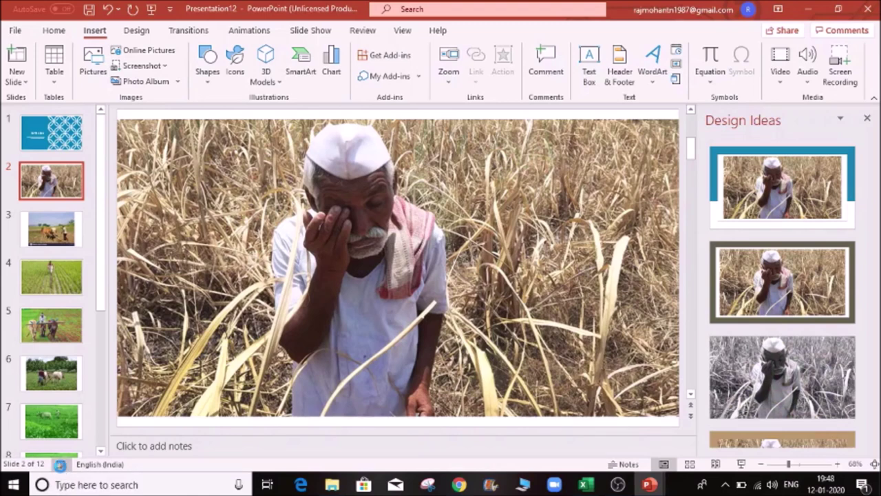
- Run the spelling check and dismiss the Spell check complete message
left_click(60, 464)
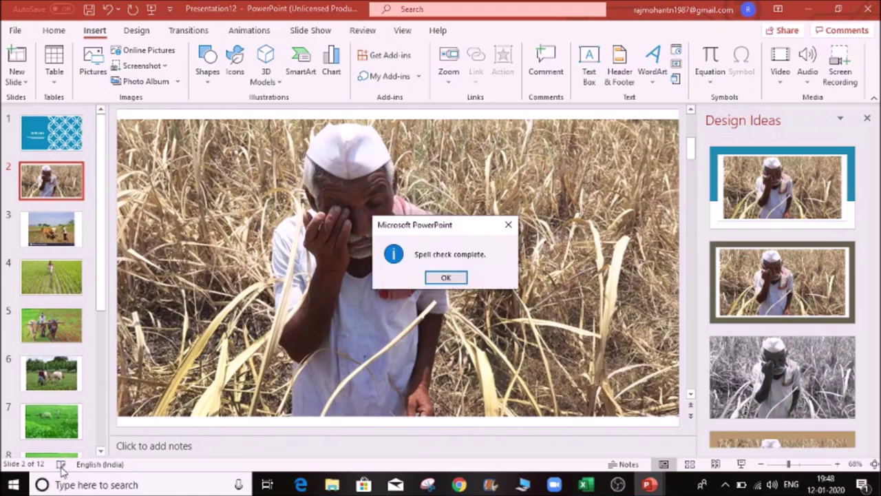
left_click(446, 277)
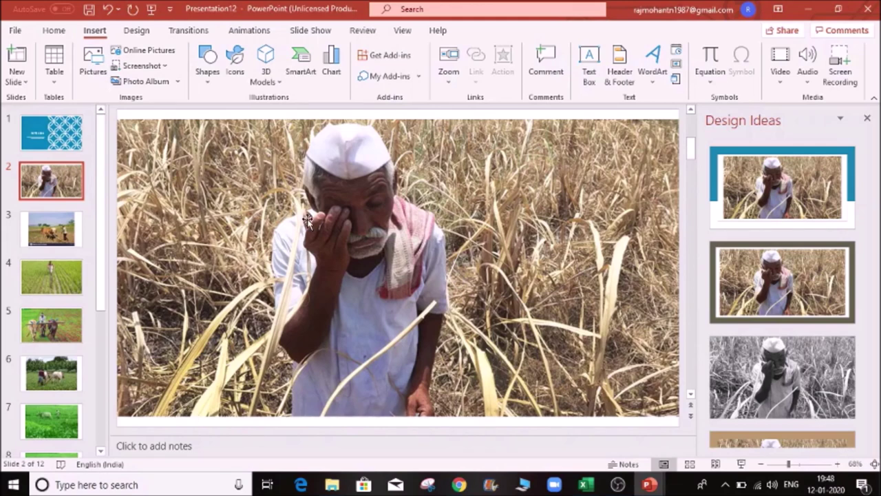
left_click(61, 466)
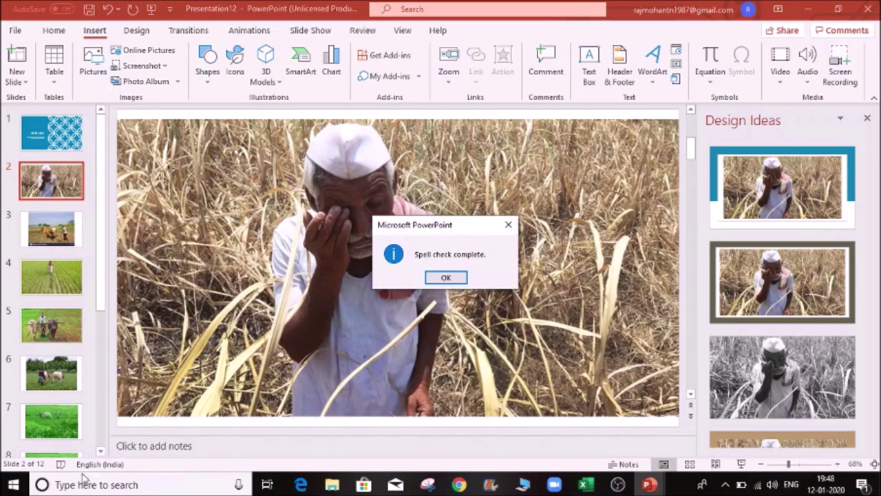
left_click(447, 277)
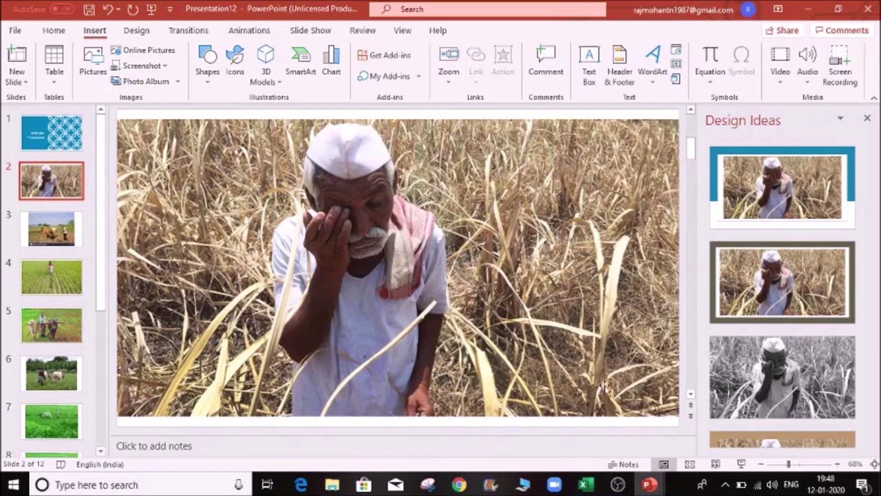
- Show the notes pane on slide 2 and place the cursor there for speaker notes
left_click(632, 464)
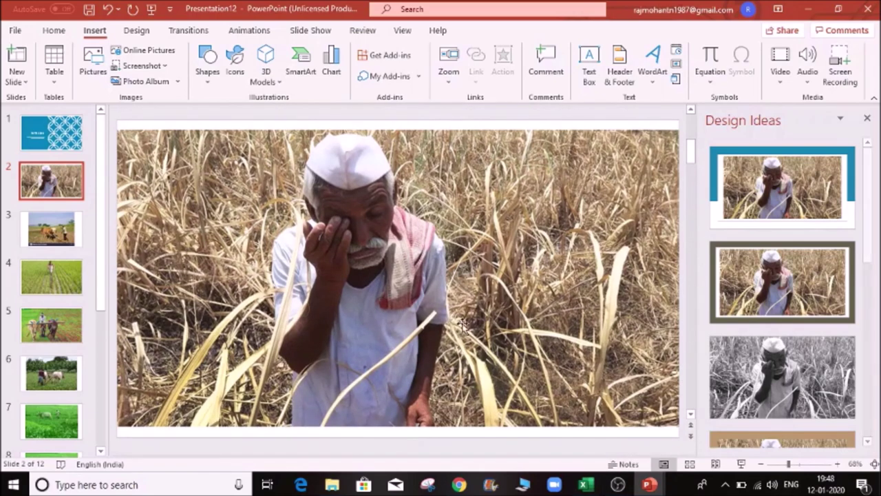
scroll(475, 330, "down", 3)
scroll(475, 330, "up", 2)
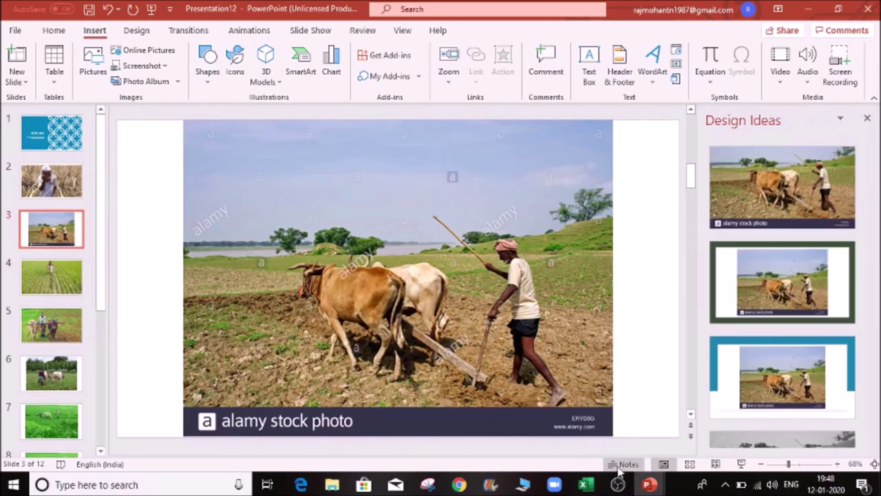
left_click(620, 465)
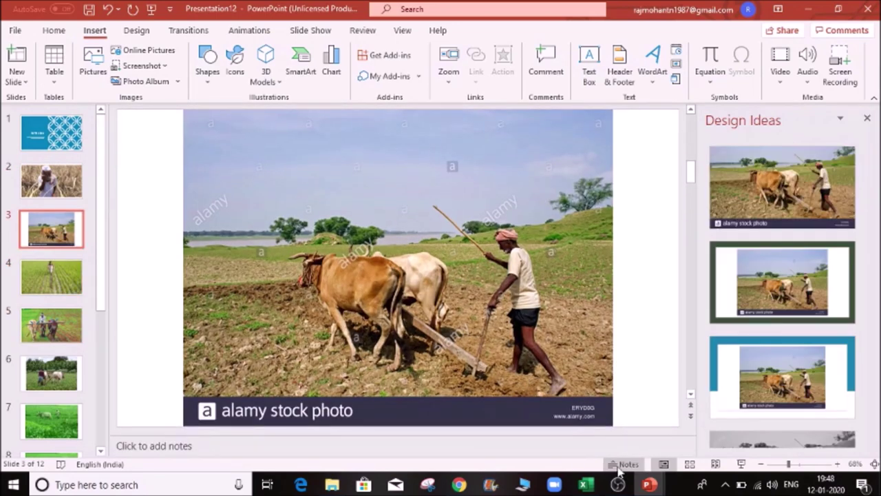
left_click(141, 448)
left_click(51, 180)
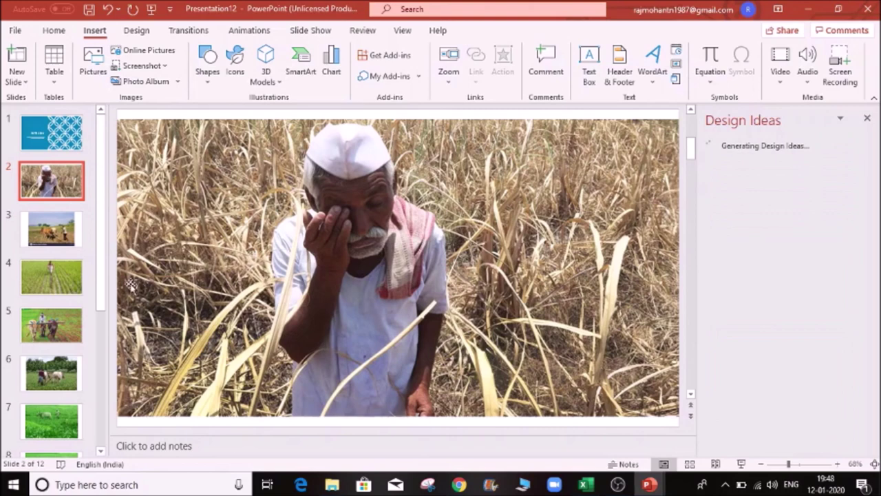
left_click(624, 464)
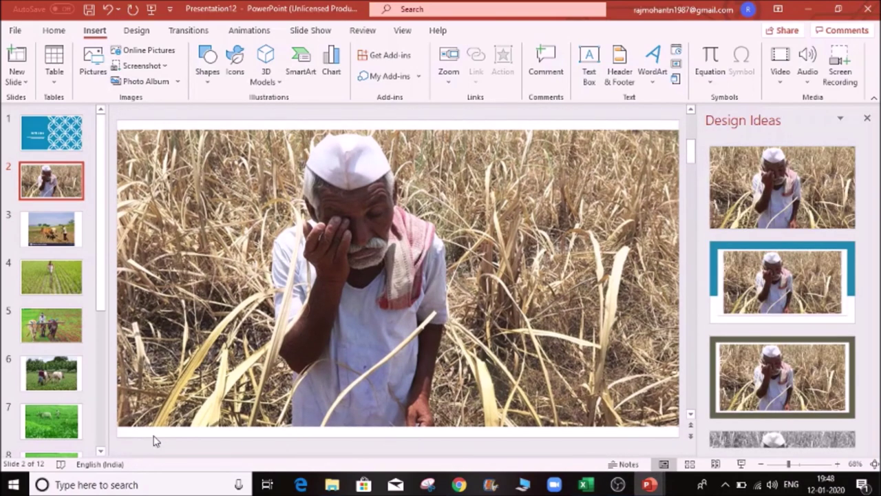
left_click(623, 464)
left_click(214, 445)
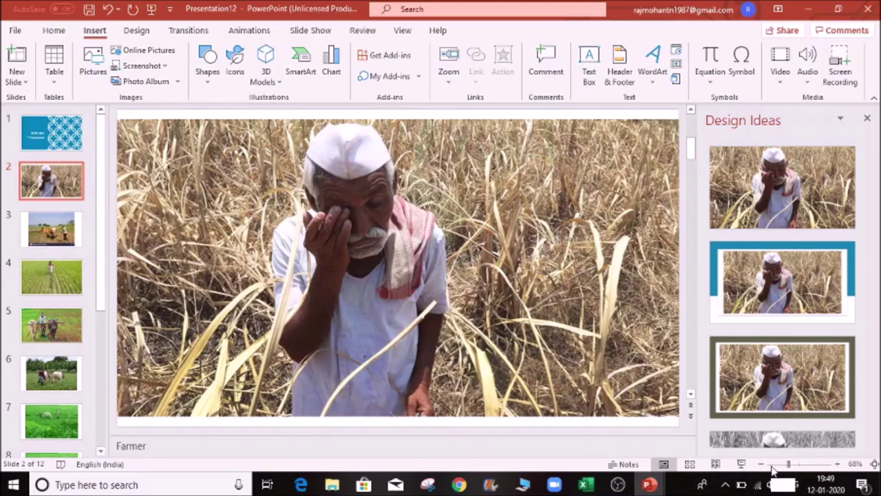
- Close the Design Ideas pane and move the farmer photo lower on its slide
left_click(837, 465)
left_click(836, 465)
left_click(837, 465)
left_click(837, 464)
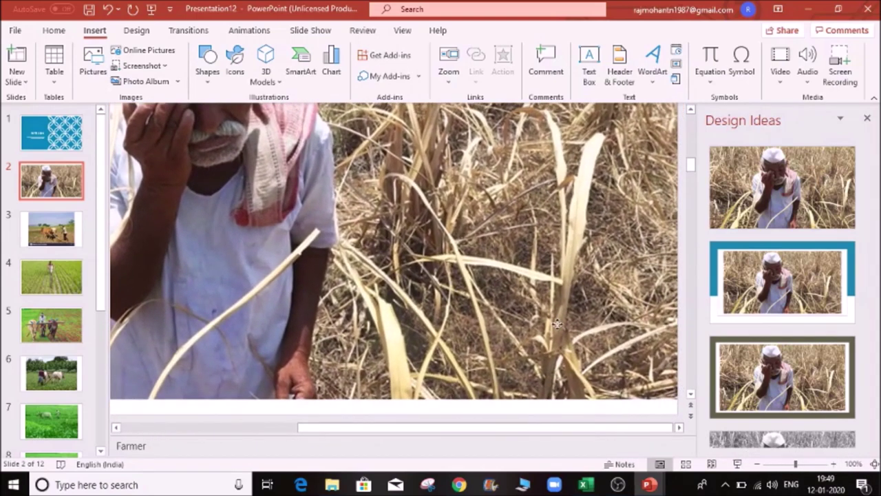
left_click(534, 294)
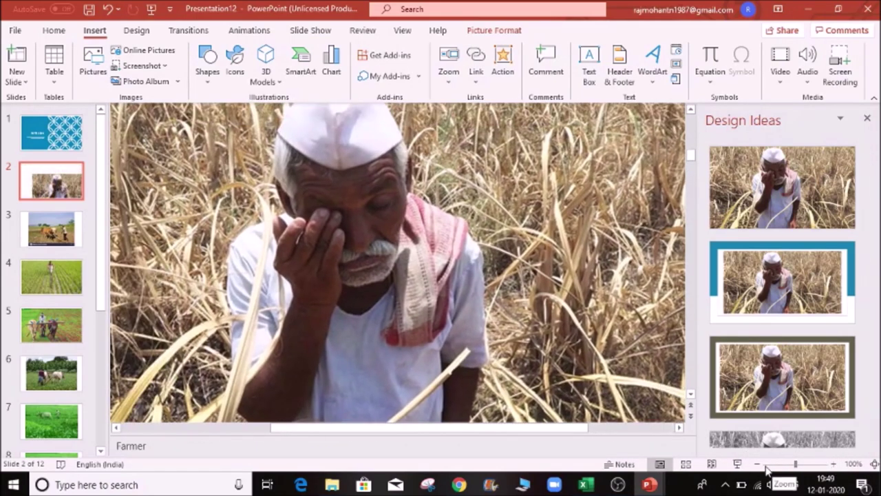
left_click(869, 118)
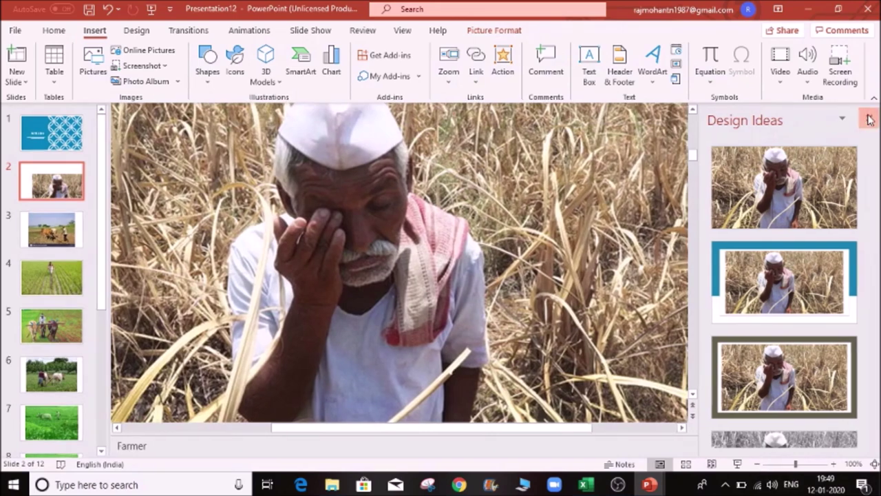
left_click(757, 464)
left_click(756, 463)
left_click(756, 464)
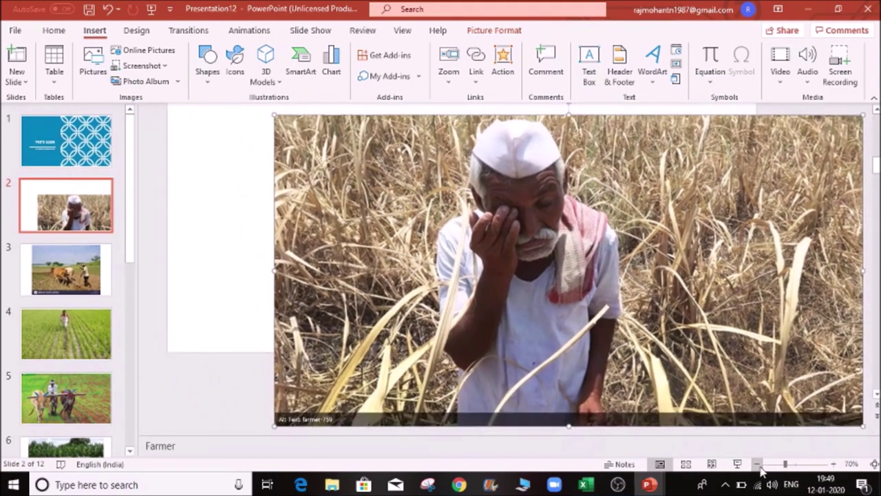
left_click_drag(571, 273, 515, 272)
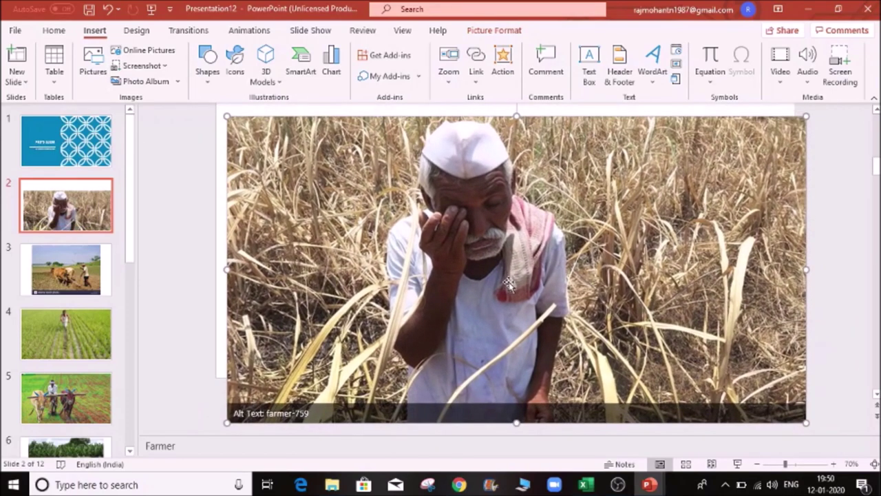
- Switch to Outline View and bring up the General Services Marketing Plan presentation (Presentation3)
left_click(402, 30)
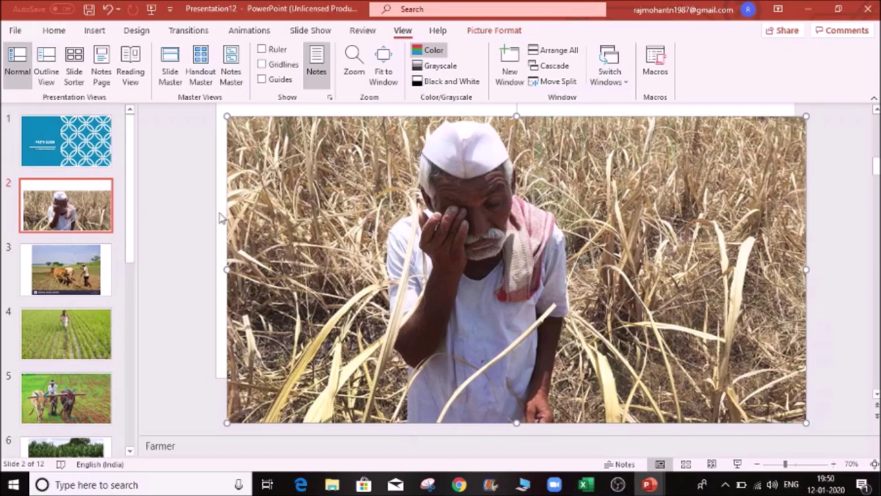
left_click(48, 62)
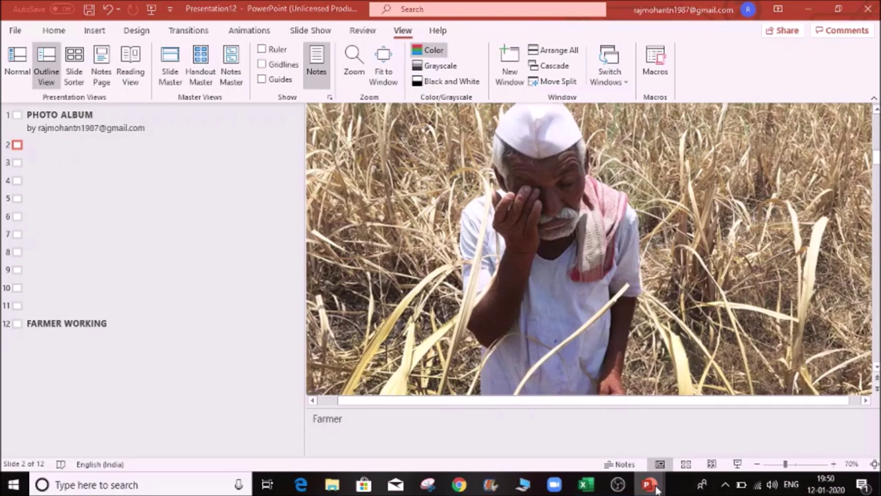
mouse_move(656, 489)
left_click(530, 433)
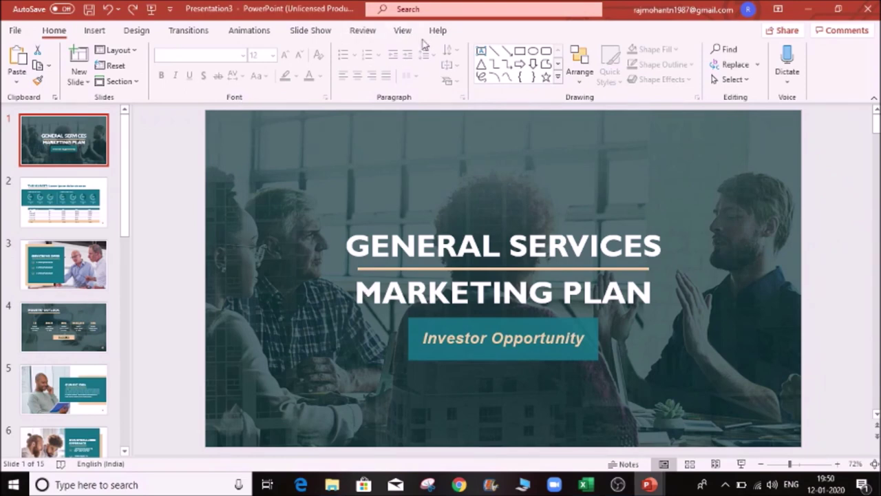
left_click(402, 33)
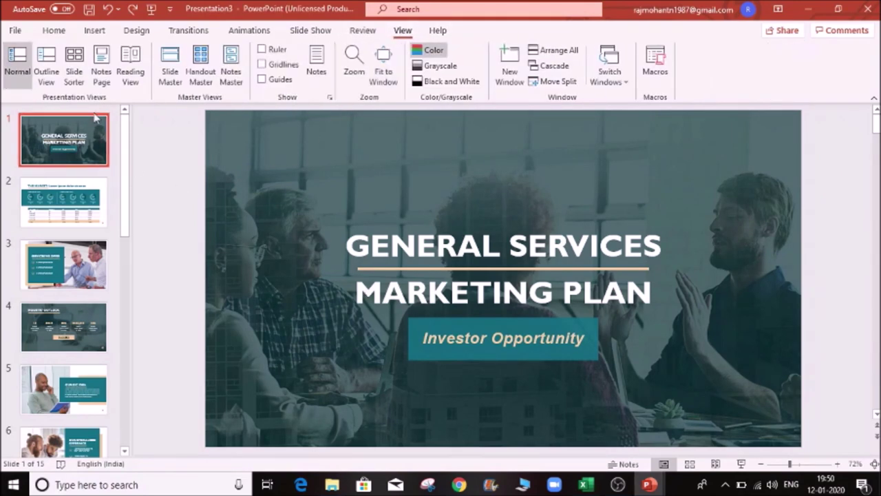
- In Outline View, collapse the first slides' text and go to the Business Model slide
left_click(46, 69)
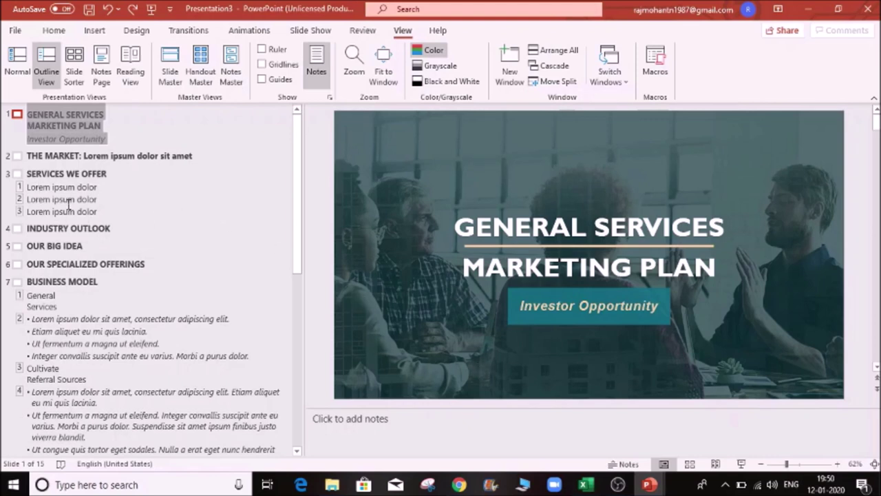
double_click(15, 115)
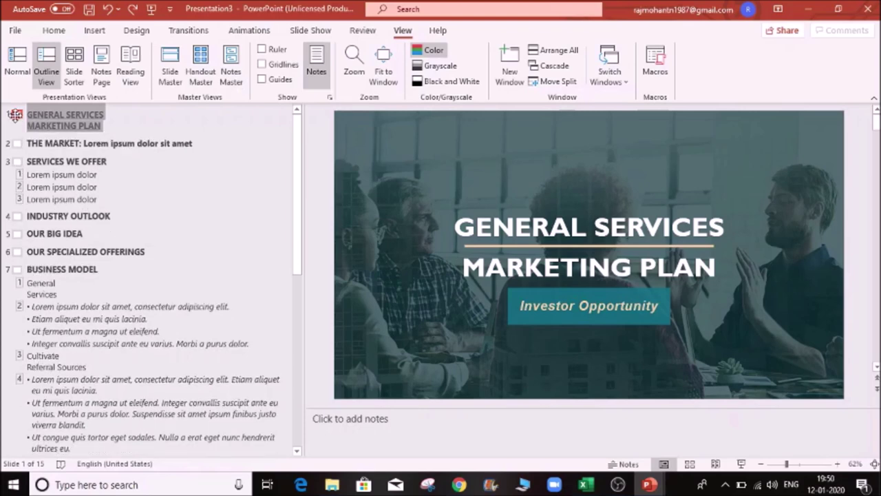
left_click(18, 145)
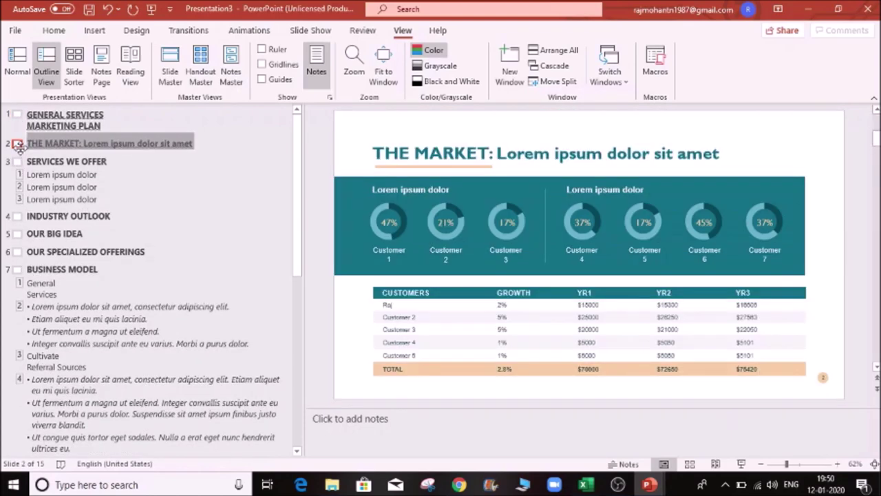
double_click(16, 161)
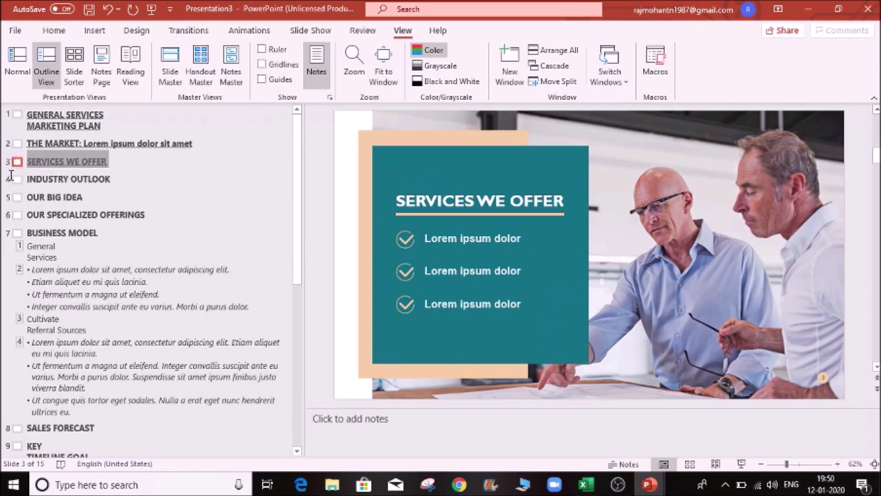
left_click(16, 179)
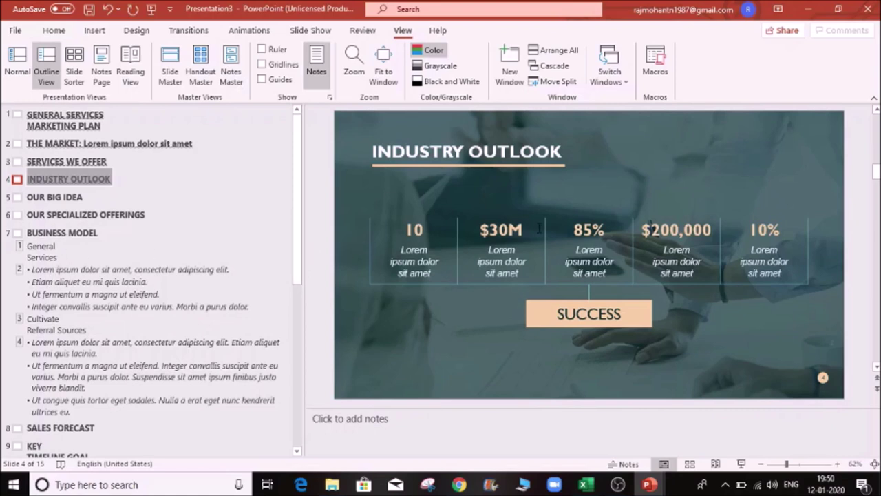
left_click(53, 250)
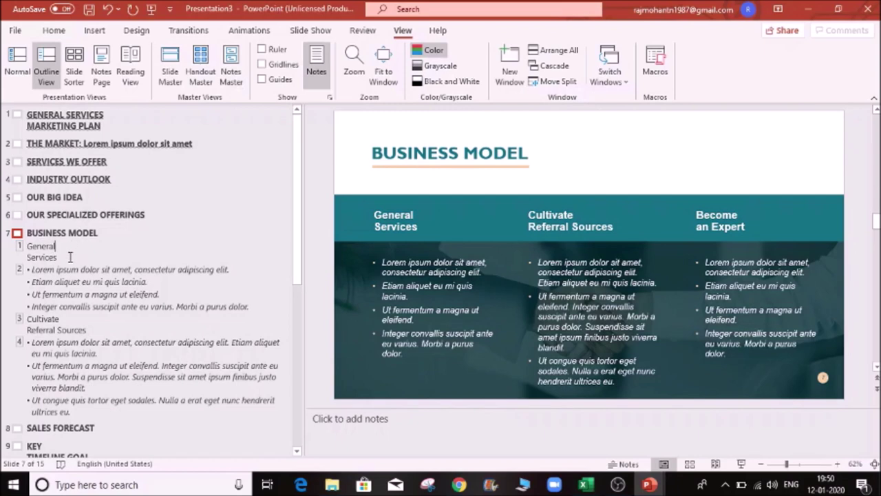
- Trim the heading to 'General' and drag Business Model up to fourth place
key("BackSpace")
key("BackSpace")
key("BackSpace")
key("BackSpace")
key("BackSpace")
key("BackSpace")
key("BackSpace")
key("BackSpace")
left_click(55, 246)
left_click_drag(15, 233, 15, 172)
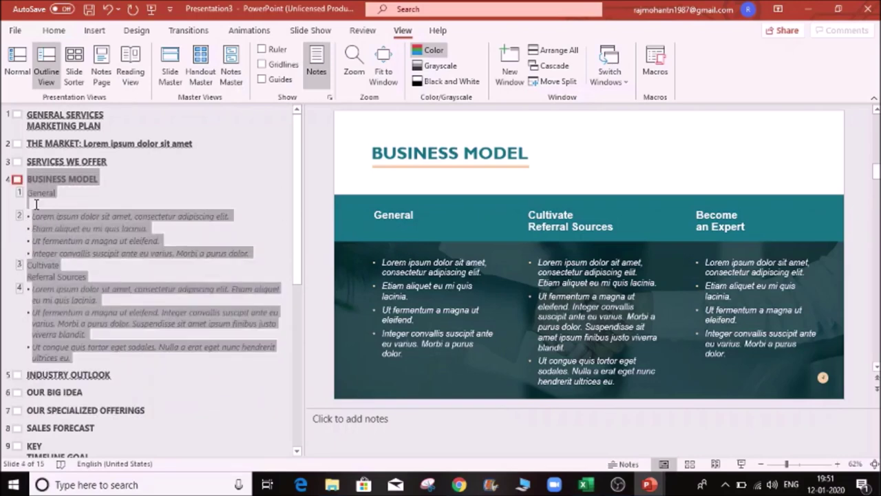
double_click(15, 179)
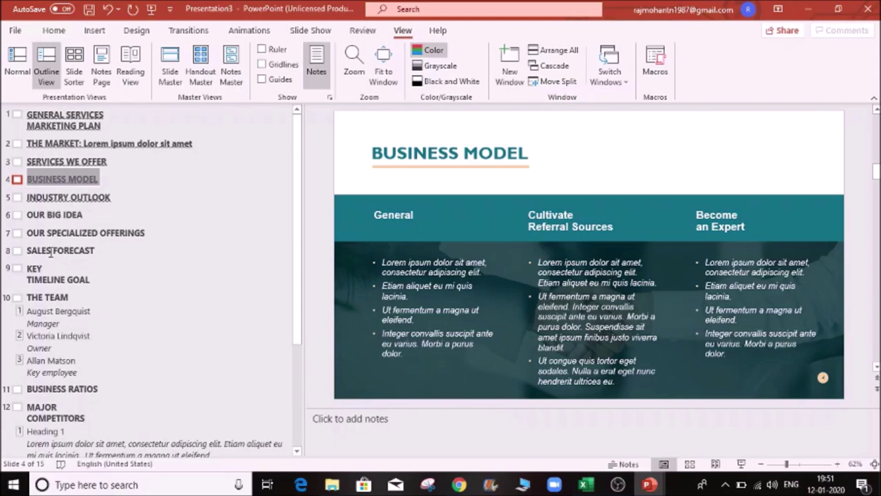
- In Slide Sorter, try reordering slides, undoing to keep the Marketing Plan title slide first
left_click(76, 81)
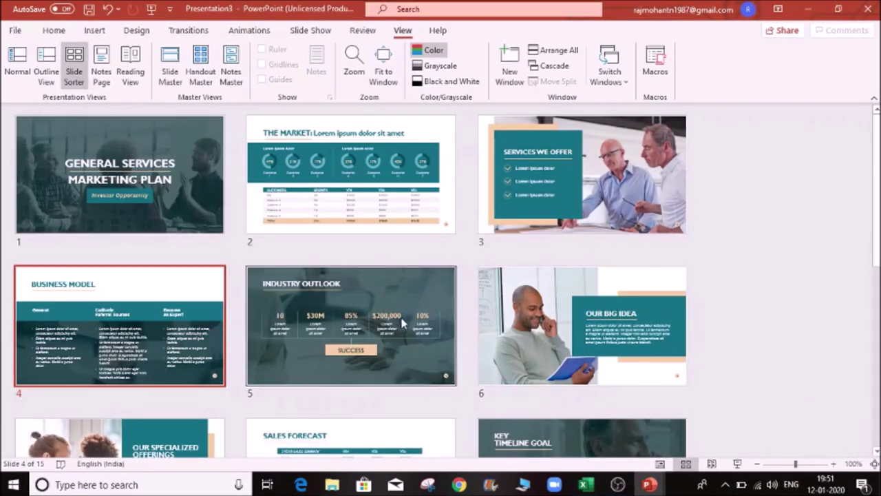
scroll(402, 322, "down", 5)
scroll(403, 321, "up", 5)
left_click(19, 65)
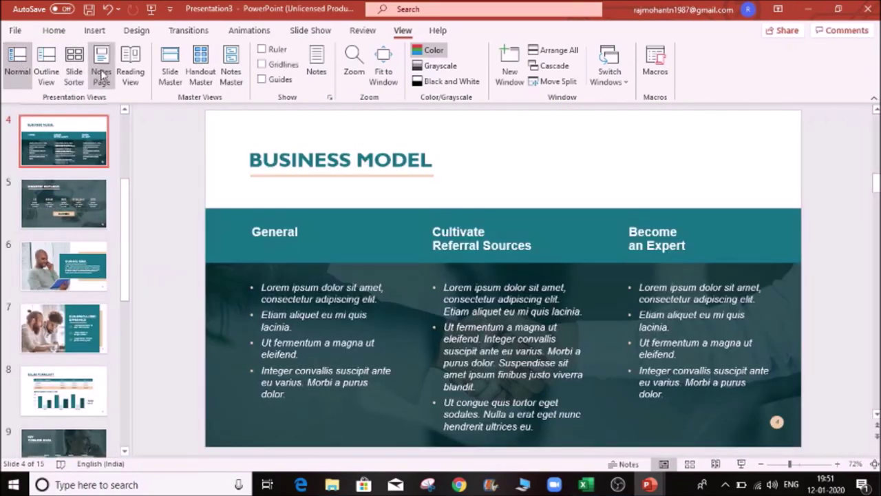
left_click(74, 66)
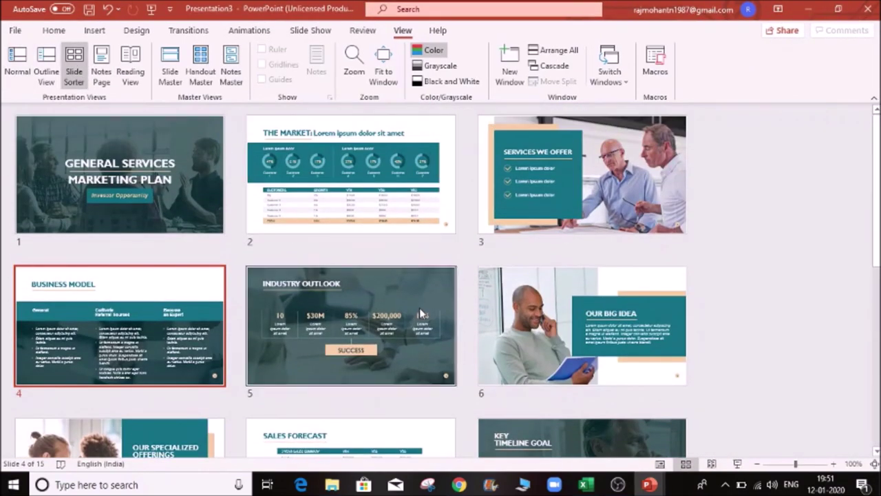
left_click_drag(585, 357, 13, 176)
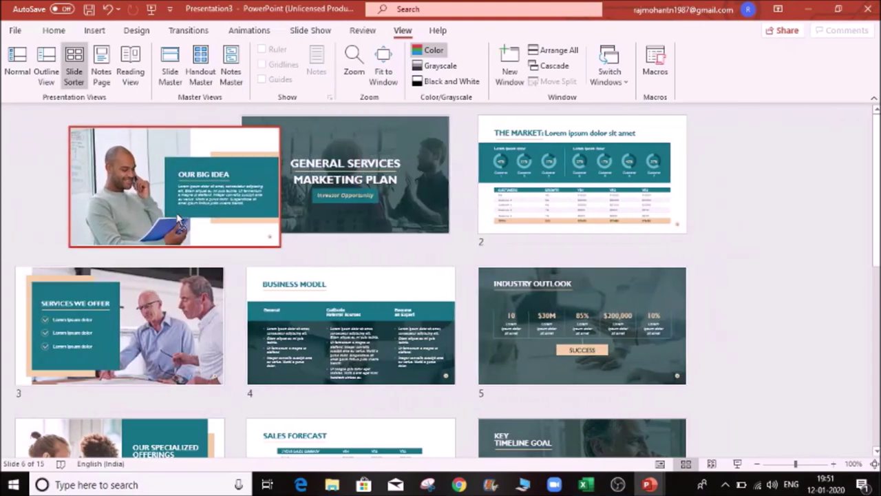
left_click_drag(327, 227, 571, 335)
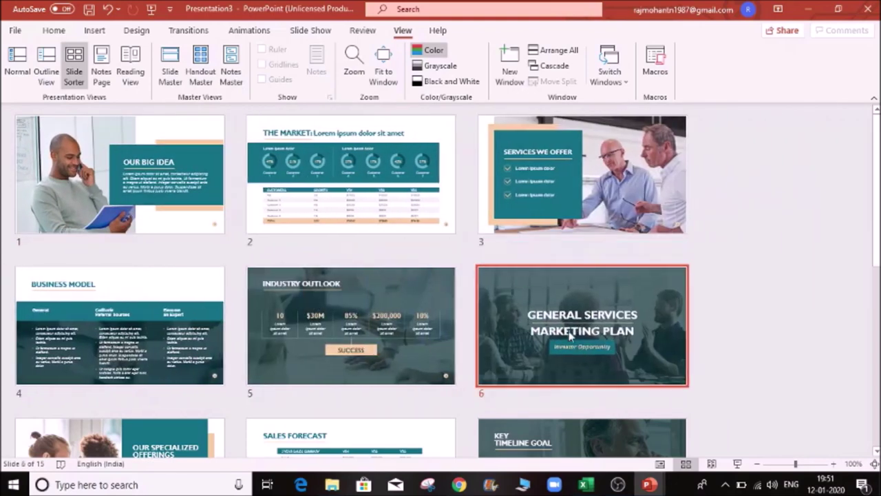
key("ctrl+z")
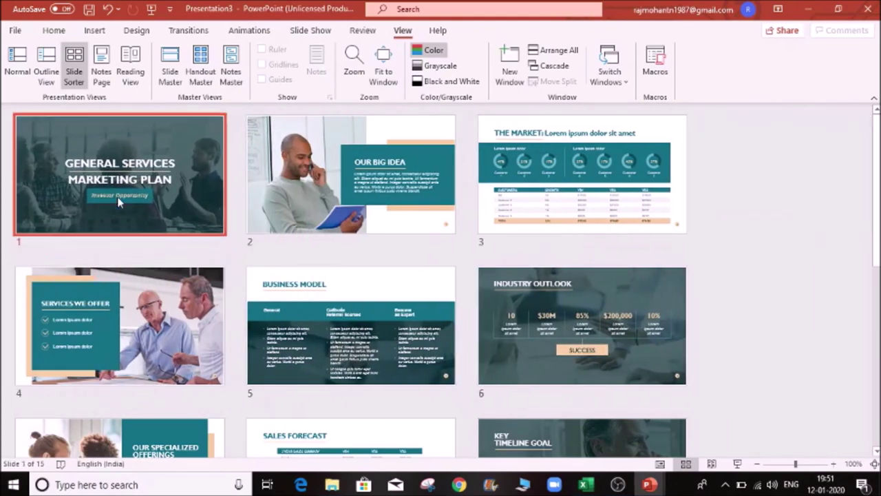
- Move Our Big Idea to sixth and Industry Outlook to second, copying Industry Outlook and The Market
left_click(355, 185)
left_click_drag(355, 186, 564, 310)
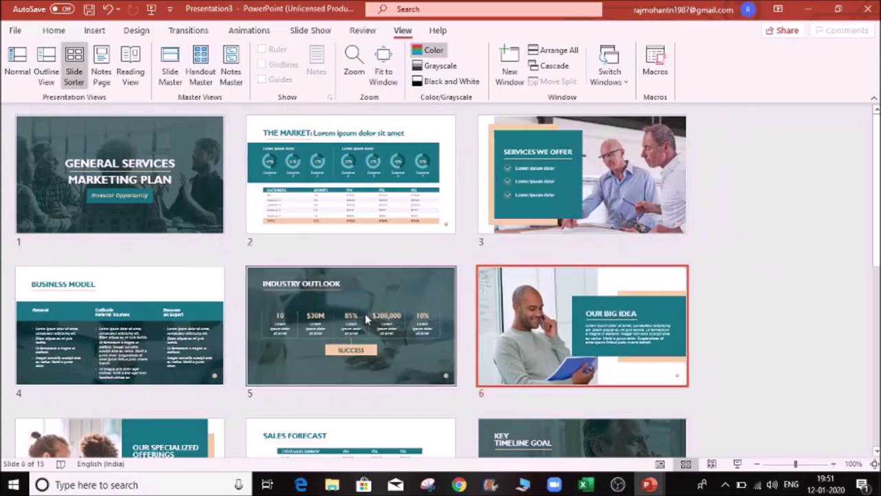
left_click_drag(366, 318, 319, 184)
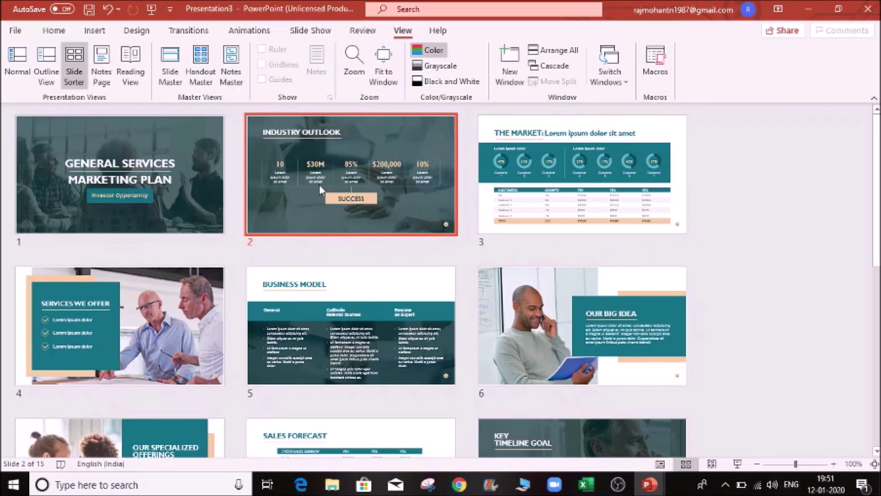
left_click_drag(320, 191, 330, 327)
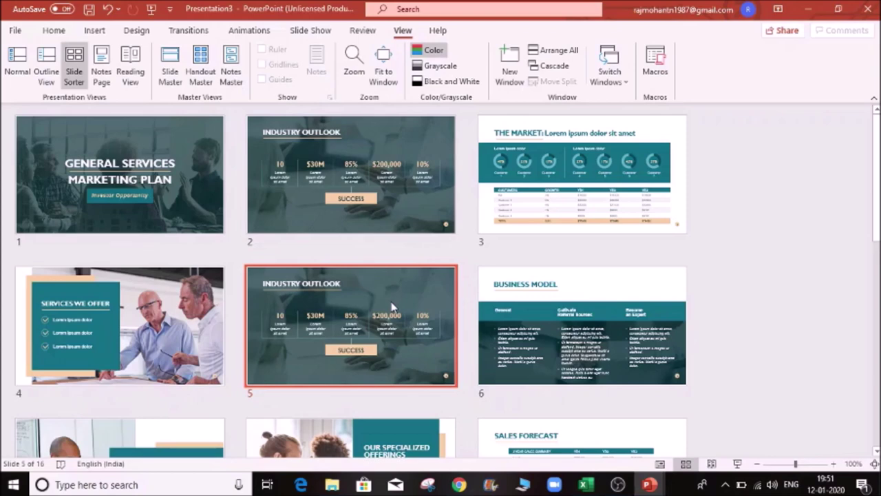
left_click(568, 193)
left_click_drag(569, 193, 210, 309)
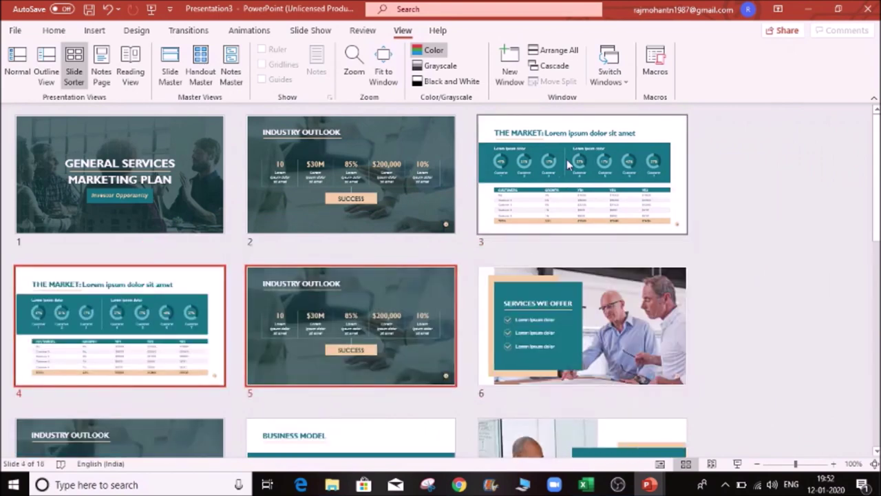
- Delete the extra Market slide and the duplicate Industry Outlook slide, leaving 16 slides
left_click(577, 191)
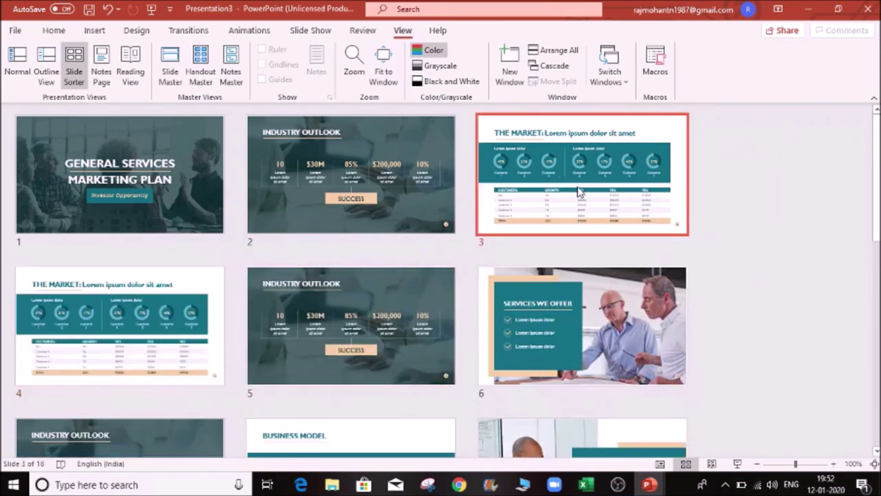
right_click(578, 193)
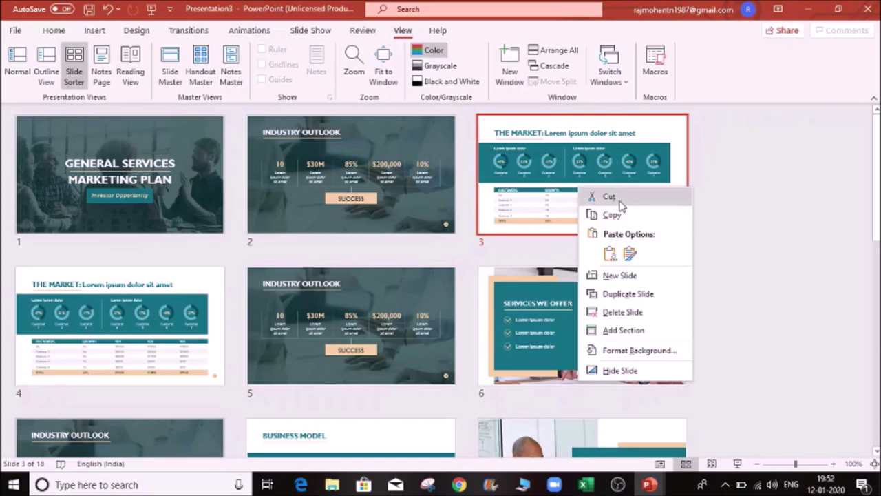
left_click(647, 314)
left_click(528, 306)
right_click(530, 304)
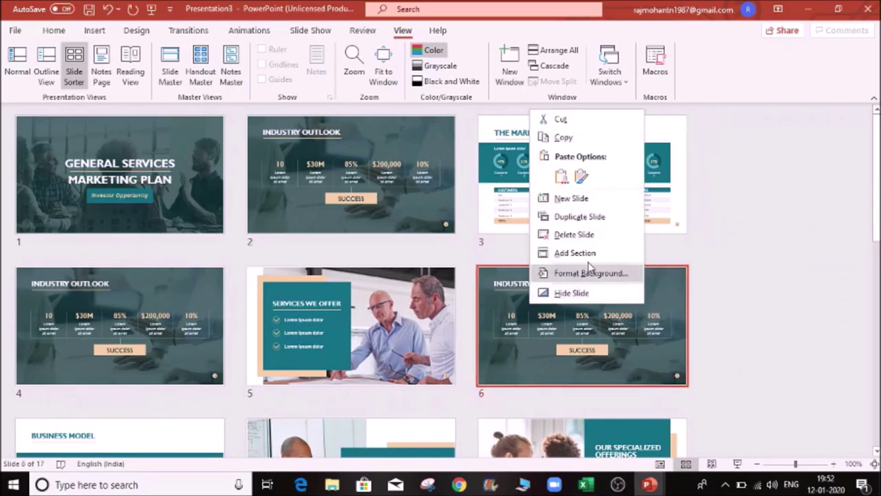
left_click(513, 351)
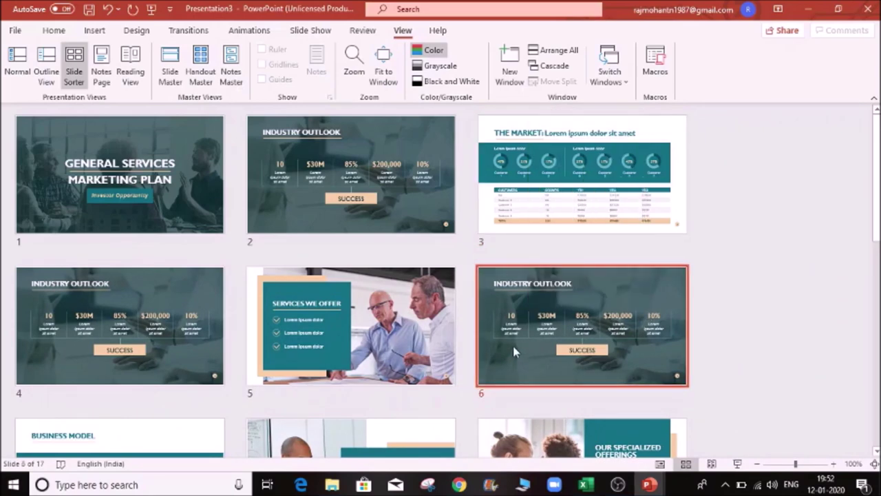
key("Delete")
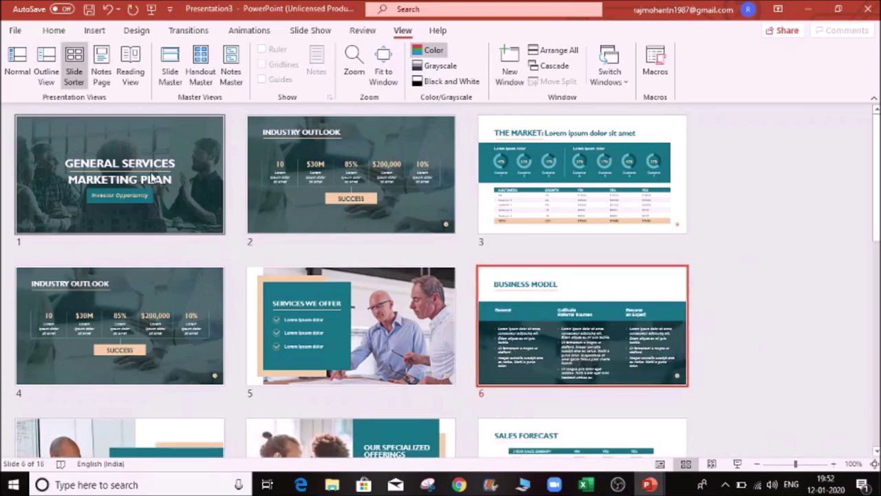
- Open Notes Page view, click into the Business Model notes, then switch to Slide Master
left_click(101, 74)
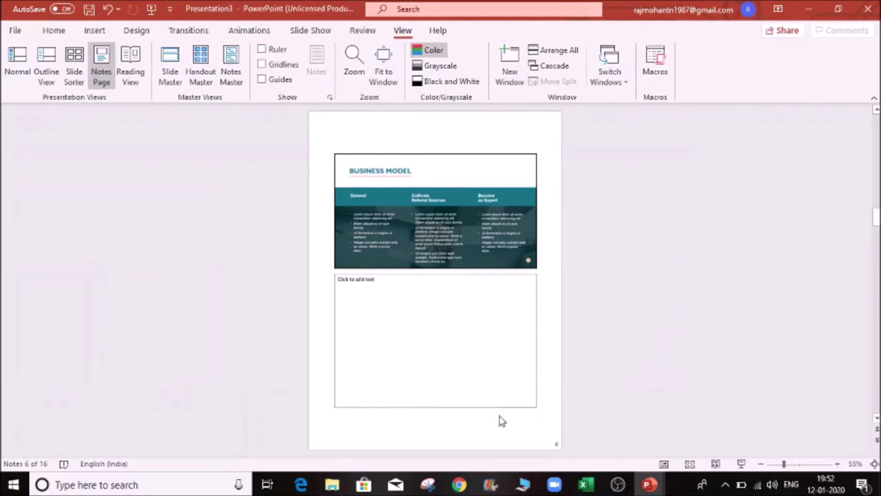
left_click(397, 288)
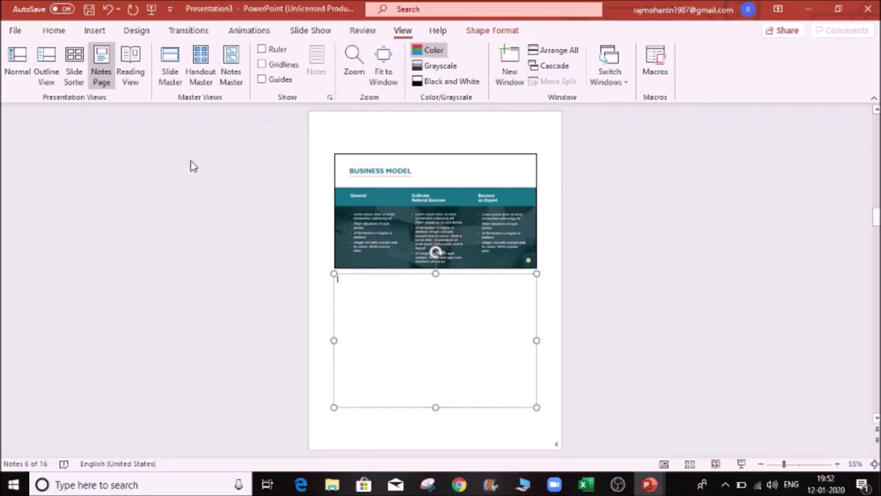
left_click(168, 69)
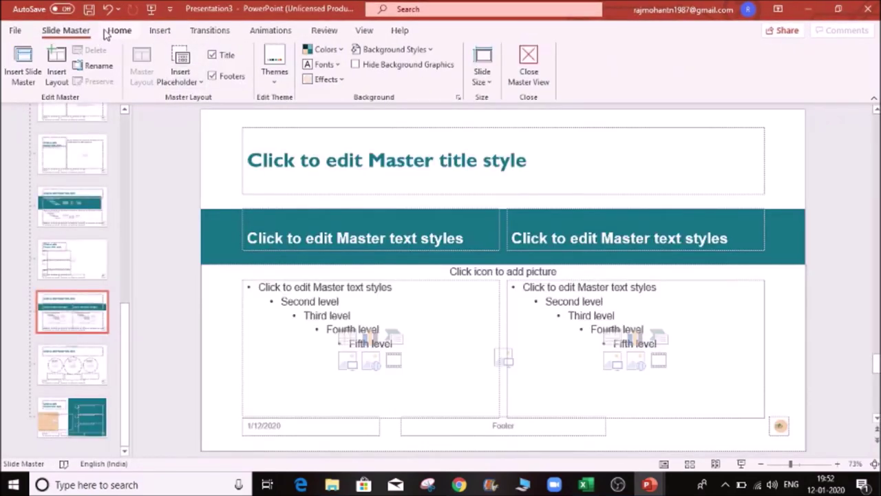
- Visit the File backstage, then play the deck in Reading View and end the show
left_click(16, 30)
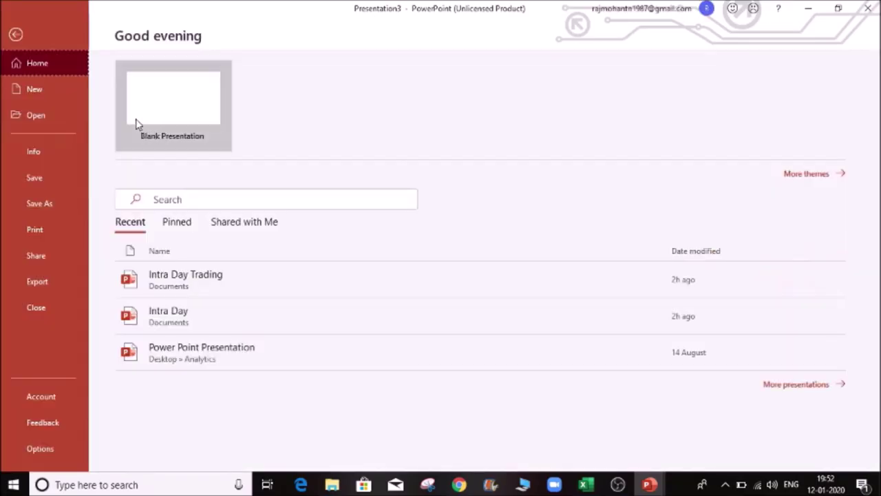
left_click(16, 34)
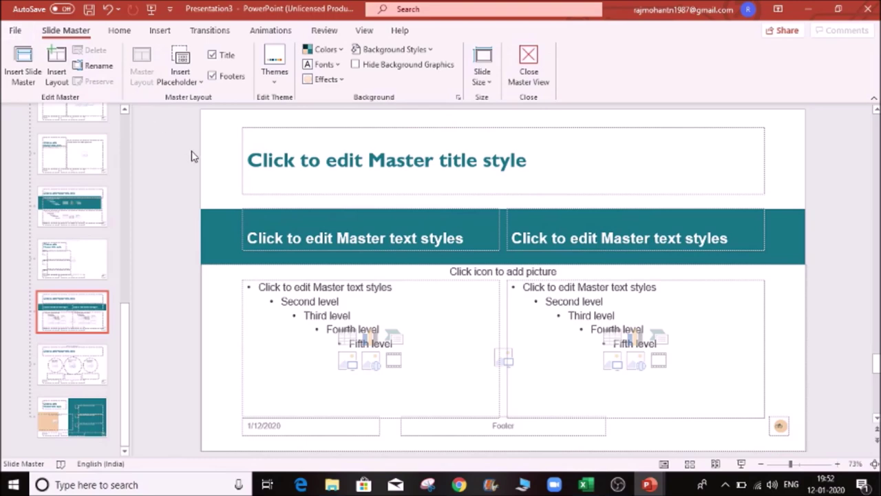
left_click(376, 35)
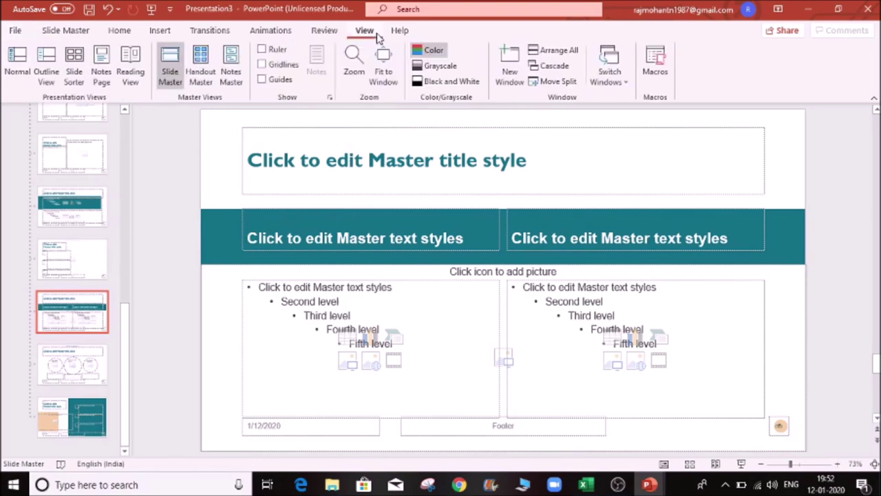
left_click(130, 72)
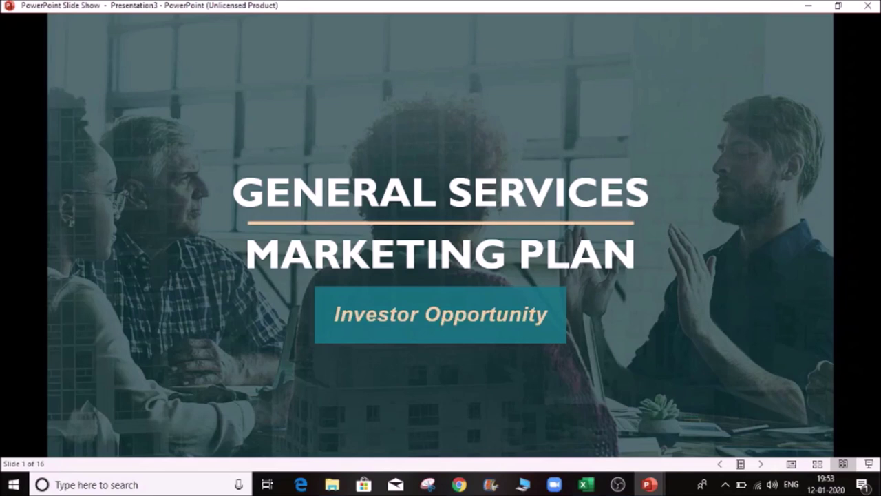
left_click(746, 465)
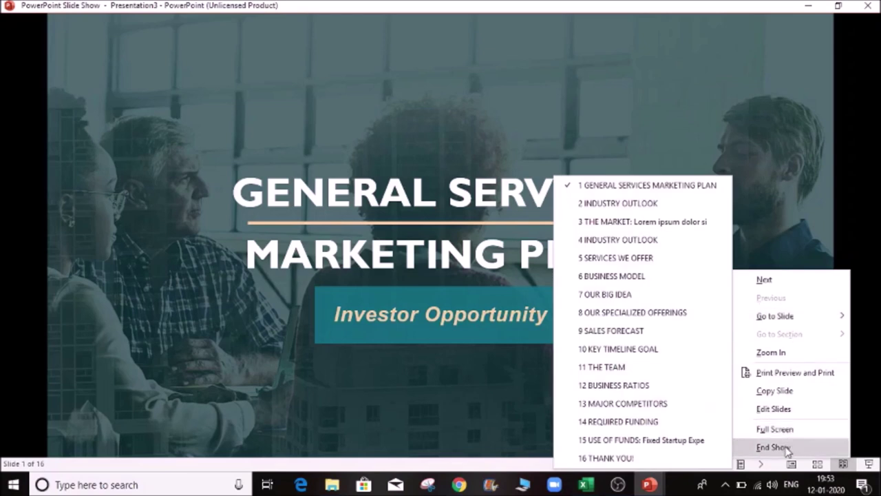
left_click(562, 395)
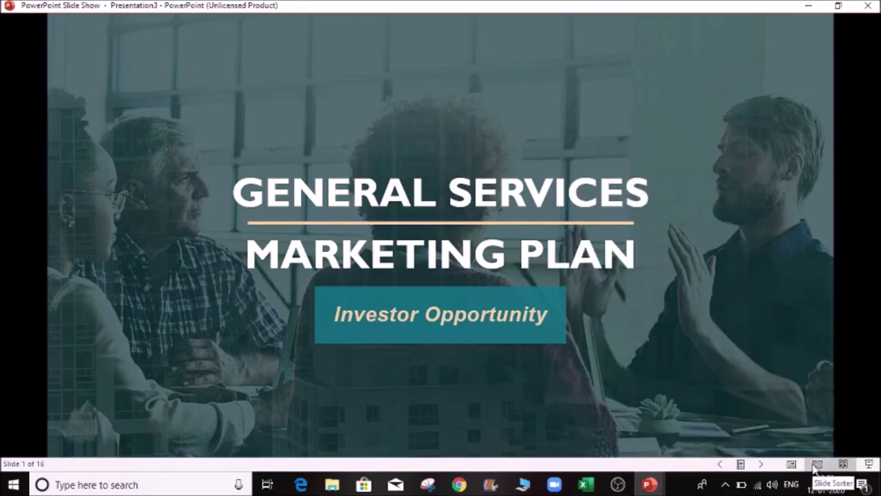
left_click(815, 465)
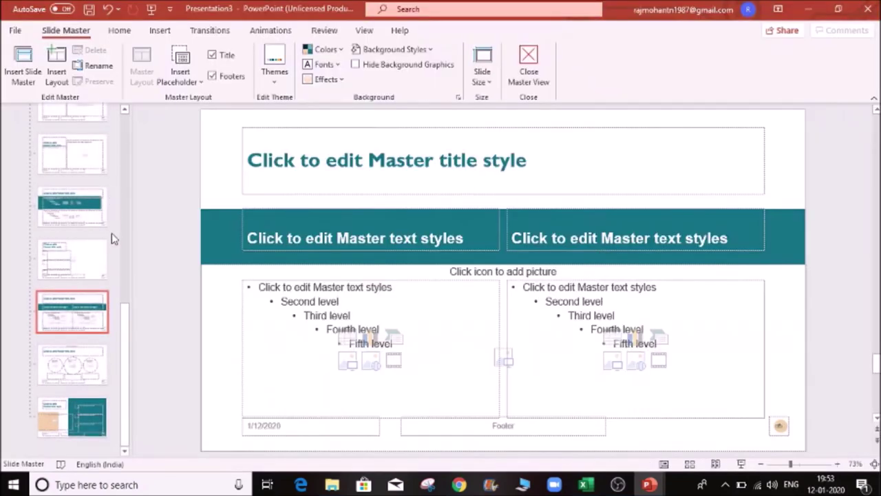
- Select the Two Content and Title Slide layouts in the master pane, then close Master View
scroll(117, 287, "up", 5)
left_click(68, 169)
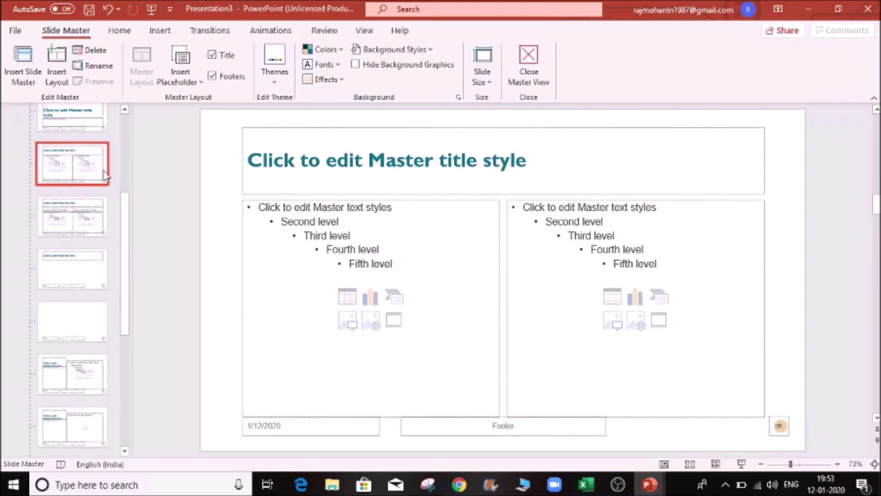
scroll(288, 269, "up", 4)
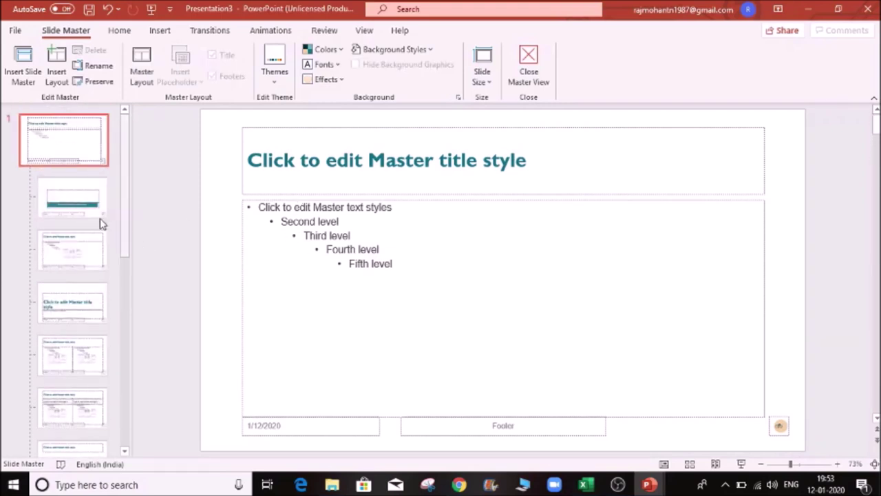
left_click(65, 201)
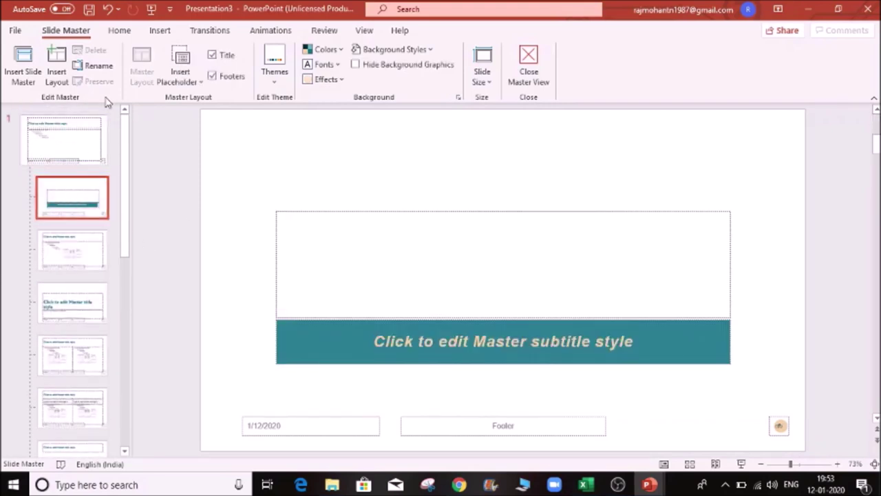
left_click(528, 69)
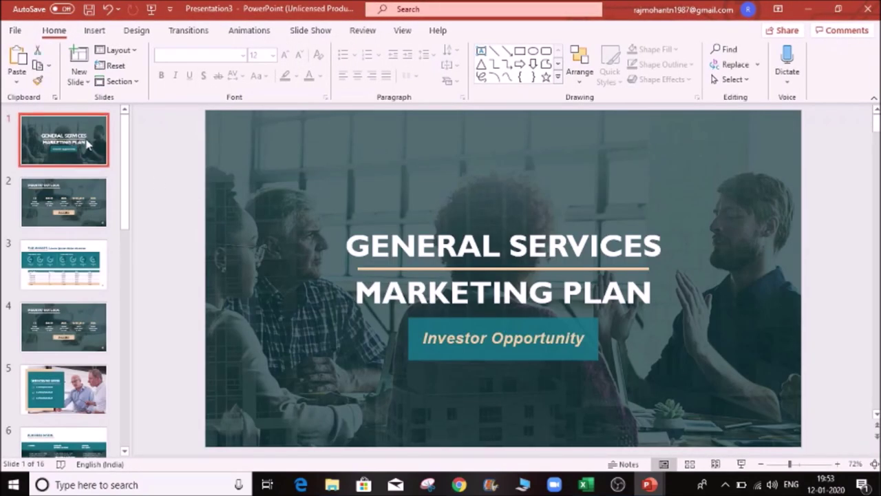
- Start Reading View and advance past Industry Outlook and Business Model to Our Big Idea
left_click(409, 35)
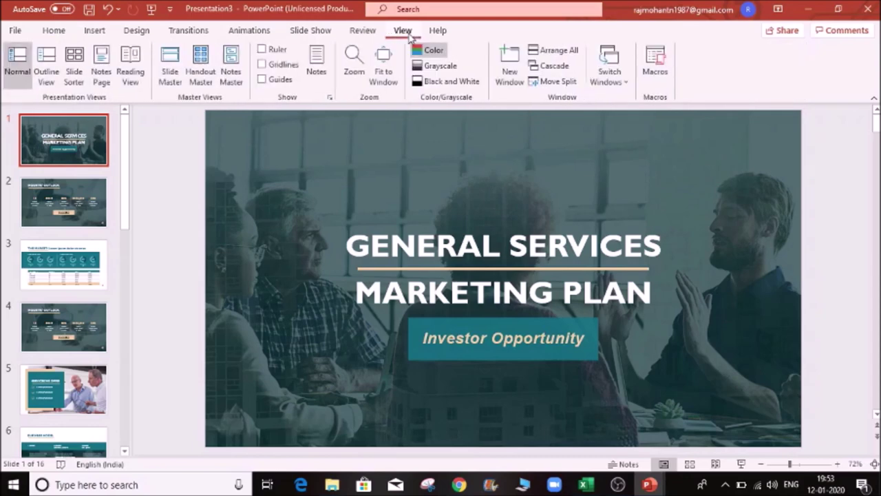
left_click(131, 71)
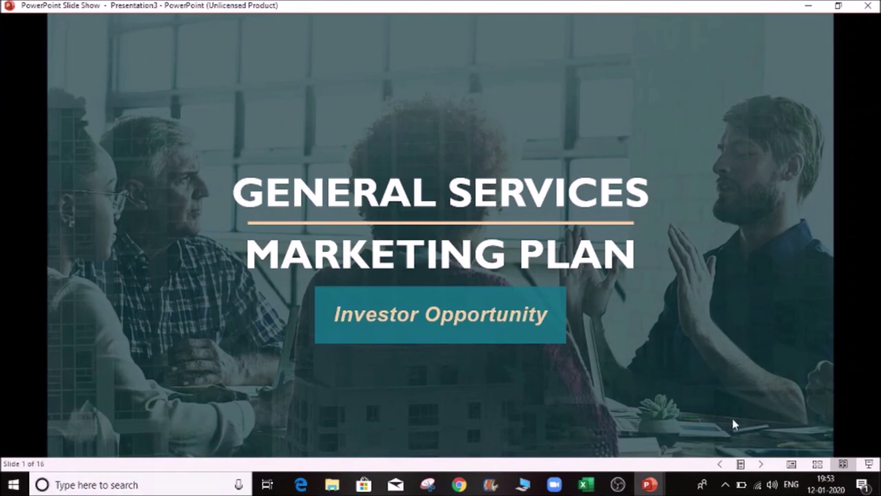
left_click(762, 464)
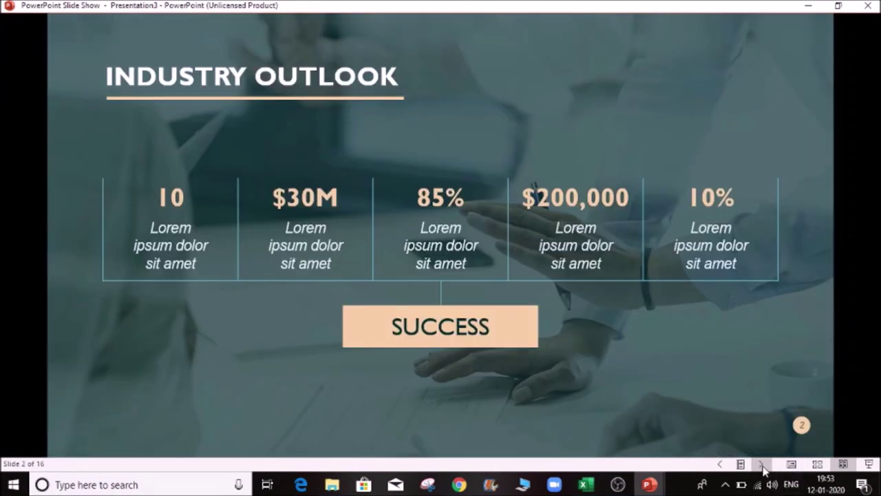
left_click(761, 464)
left_click(761, 464)
left_click(761, 465)
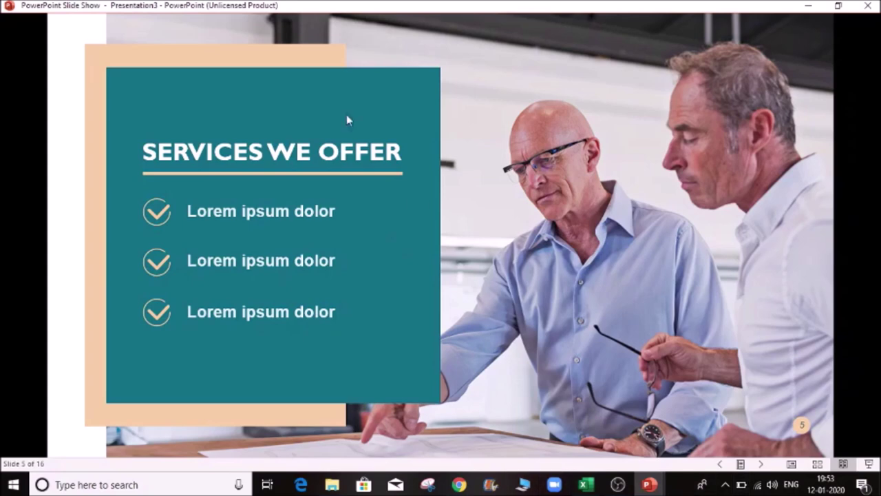
left_click(761, 465)
left_click(761, 465)
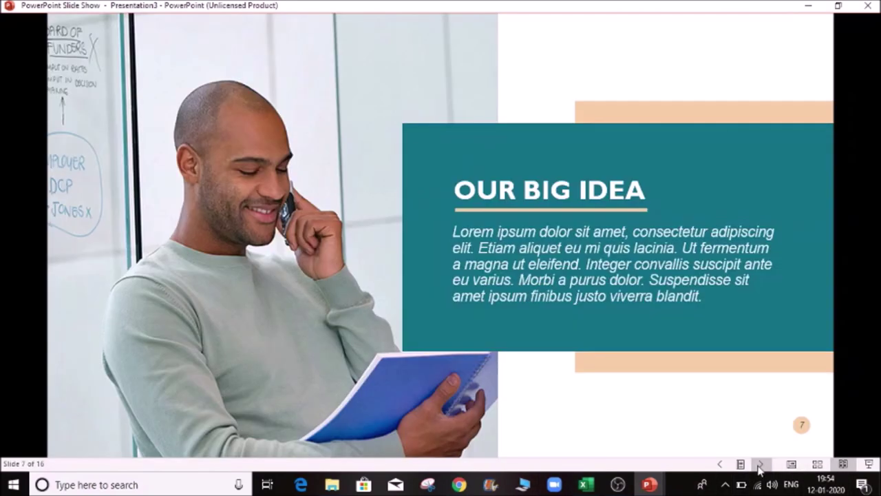
- Step back four slides toward Industry Outlook, slide 2
left_click(719, 464)
left_click(719, 465)
left_click(719, 465)
left_click(719, 465)
left_click(719, 465)
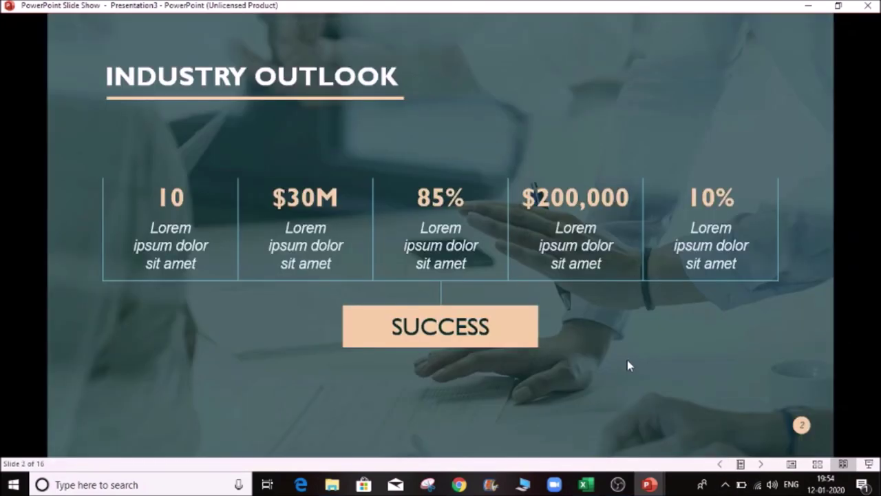
- Exit the slide show with Esc and return to normal editing
key("Escape")
key("Page_Up")
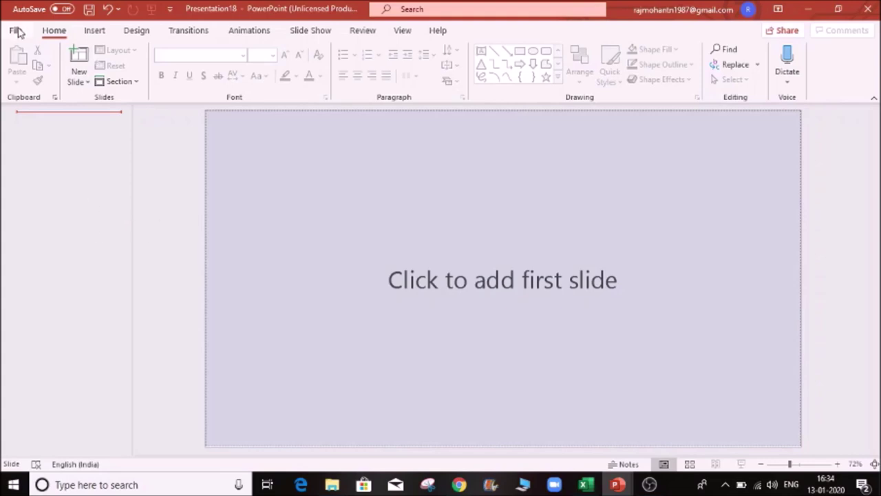
- Browse File > Open's recent files and folders, then create a Blank Presentation from New
left_click(16, 31)
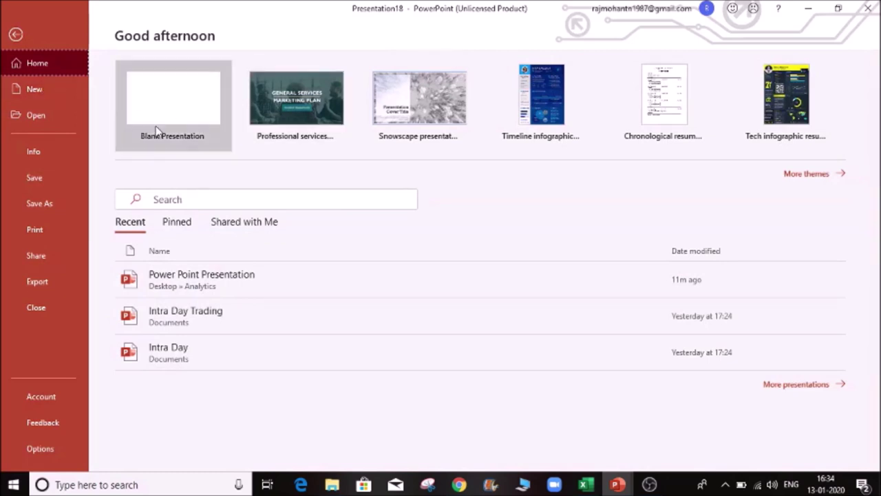
left_click(58, 117)
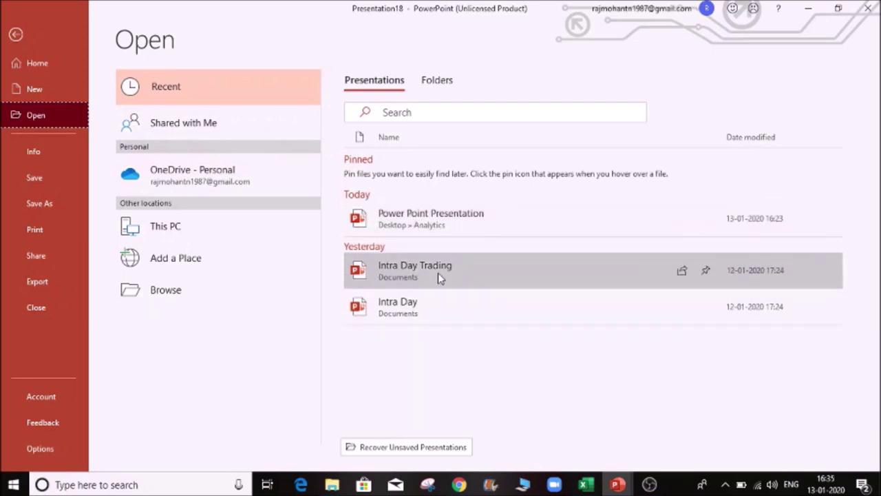
left_click(430, 82)
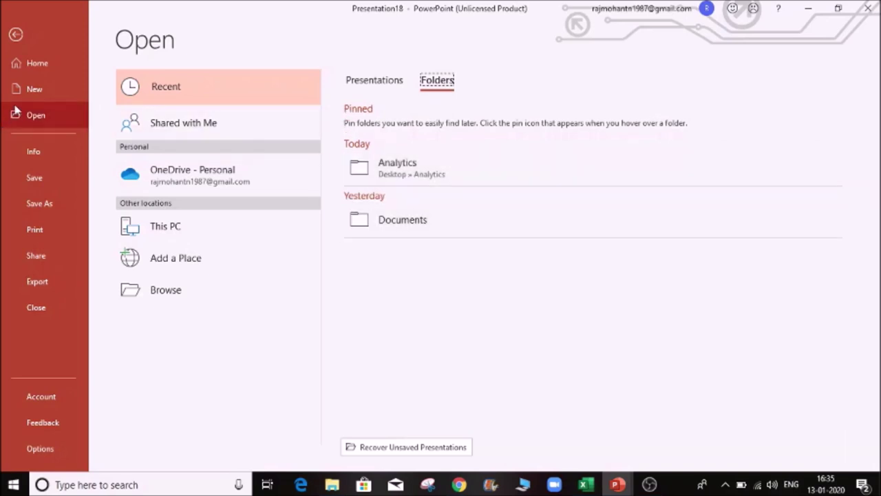
left_click(32, 92)
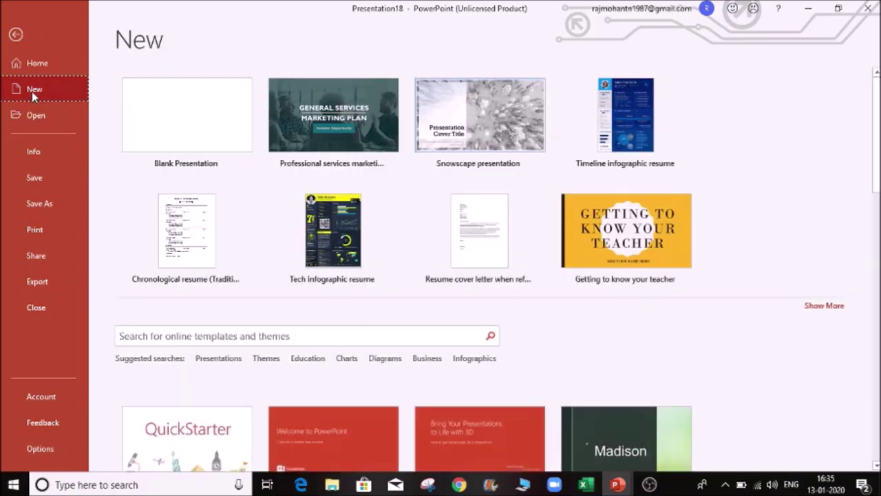
left_click(218, 100)
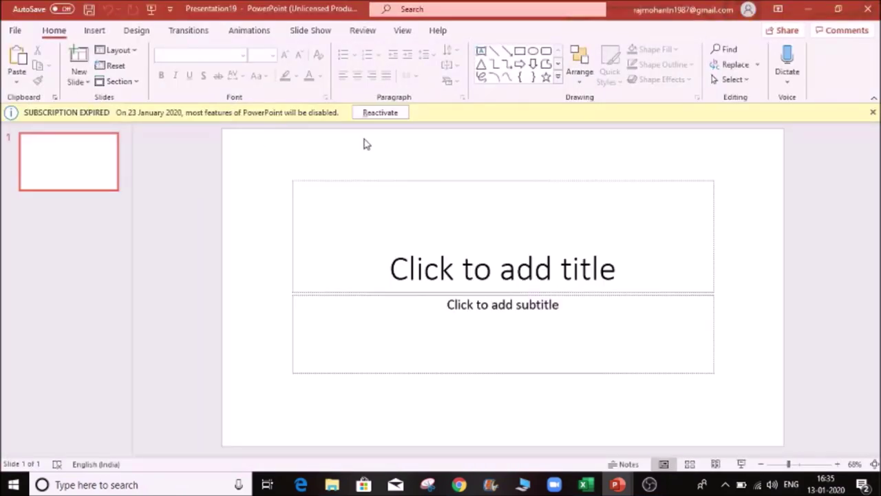
- Dismiss the Subscription Expired notice and enter 'Science' as the slide title
left_click(873, 112)
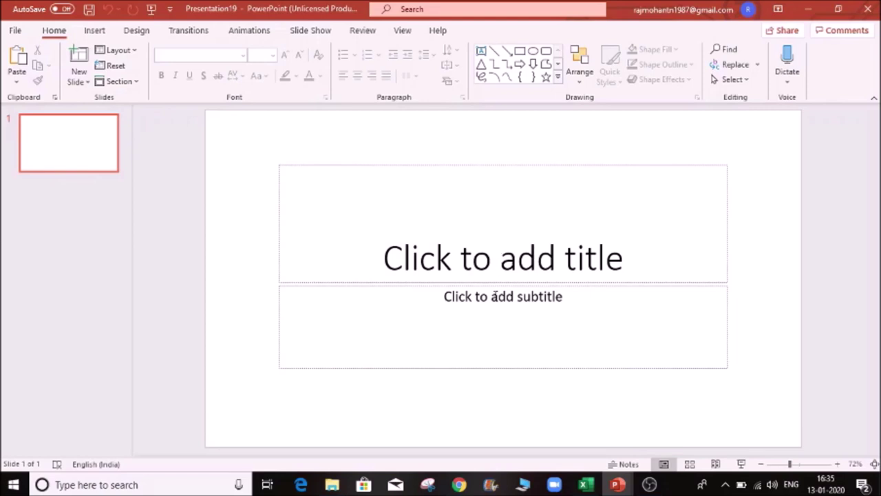
left_click(523, 255)
type("S")
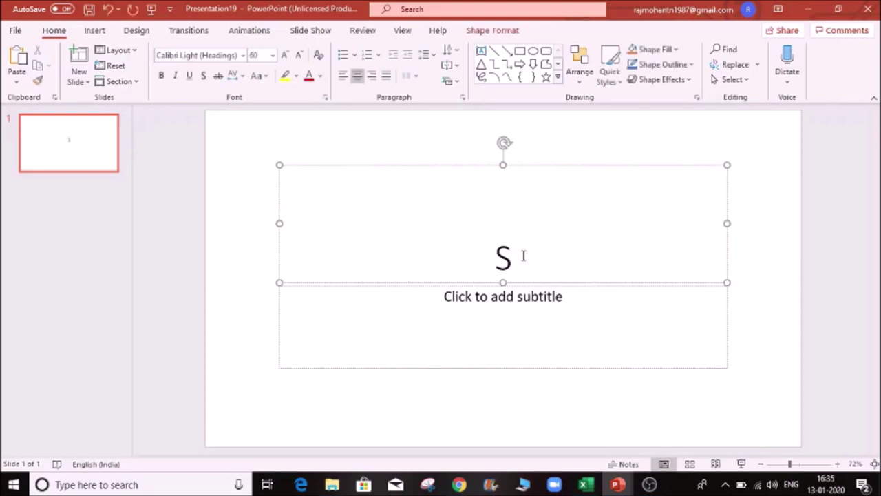
type("cience")
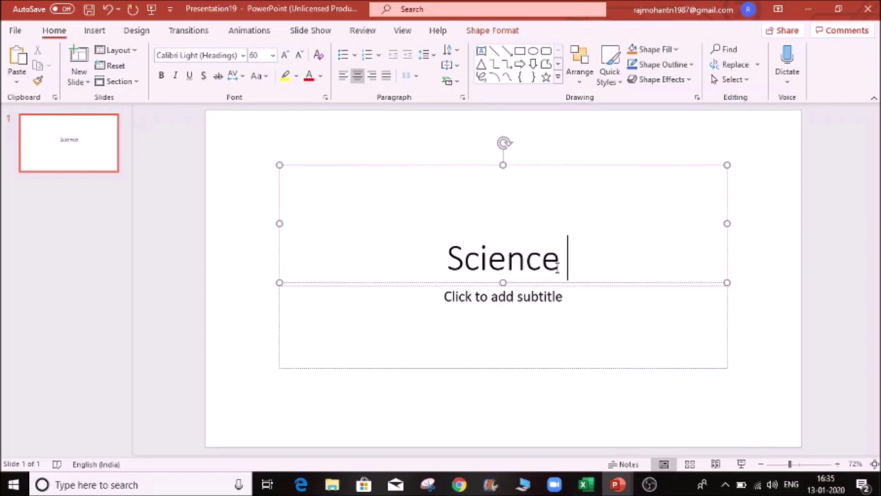
key("Tab")
key("BackSpace")
- Add 'Cell Biology' as the subtitle beneath the Science title
left_click(580, 297)
left_click(575, 254)
key("ctrl+Return")
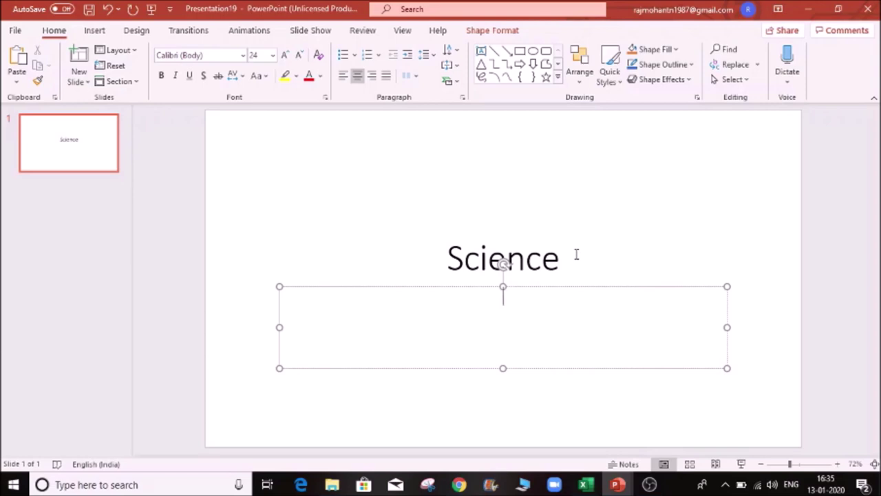
type("Cell Biology")
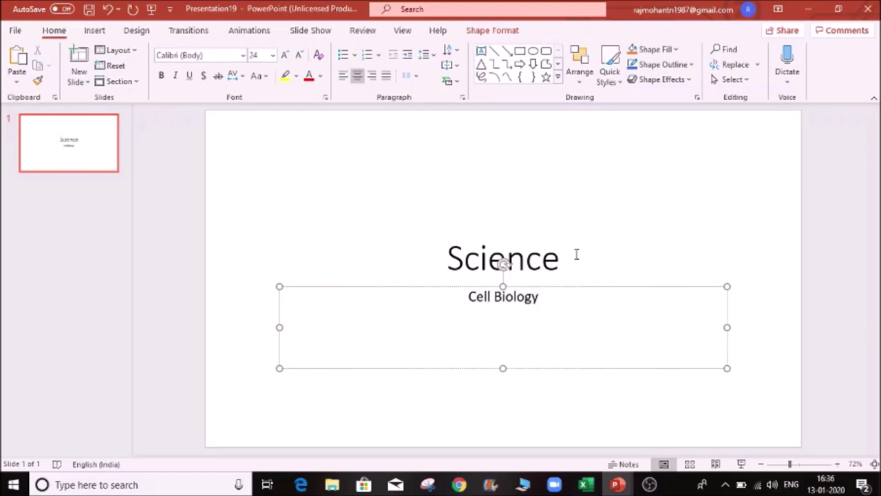
left_click(505, 259)
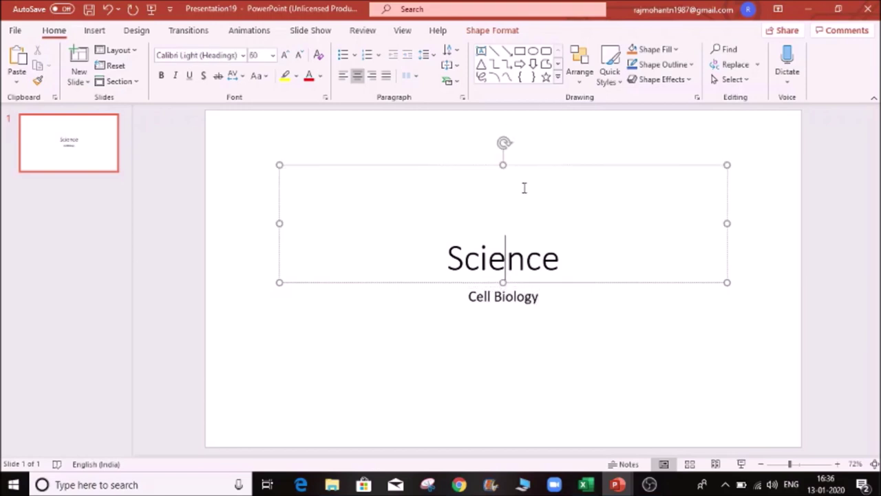
left_click(511, 340)
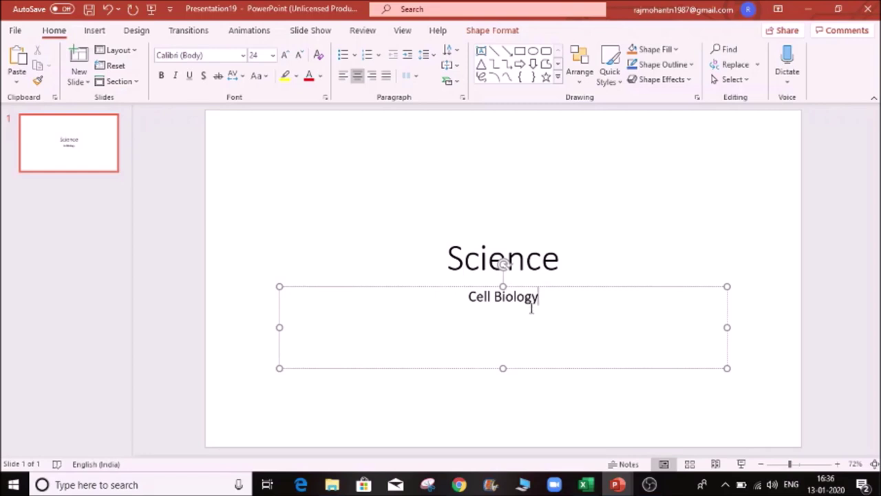
left_click(563, 249)
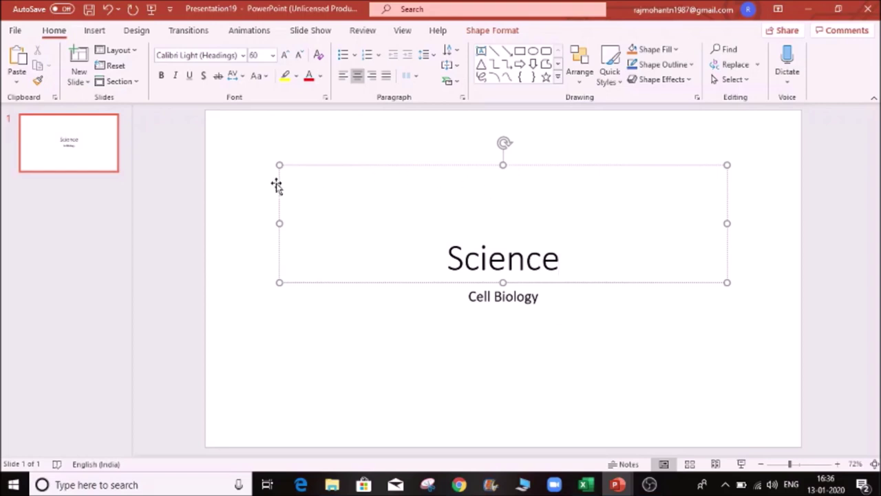
- Shrink the Science title box to fit and re-centre it above the repositioned Cell Biology box
left_click_drag(278, 169, 285, 123)
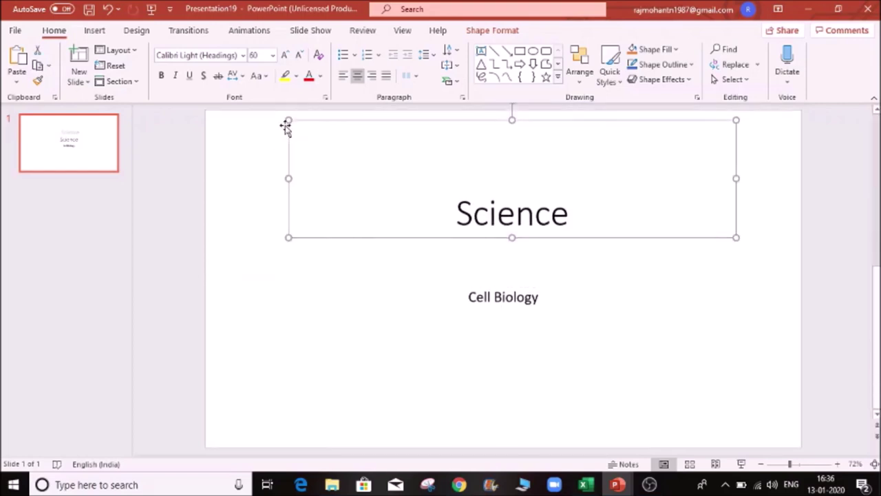
left_click_drag(287, 121, 279, 154)
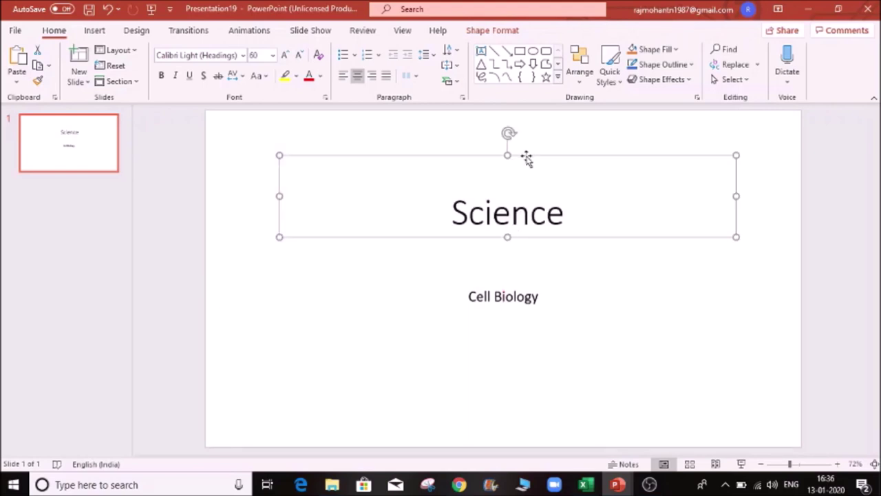
left_click_drag(525, 158, 522, 186)
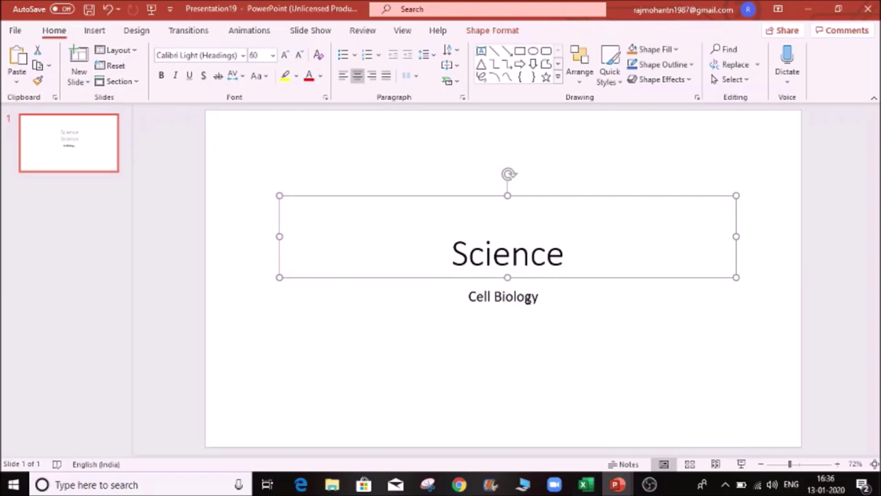
left_click(510, 289)
mouse_move(505, 285)
left_mouse_down()
mouse_move(434, 295)
mouse_move(522, 290)
left_mouse_up()
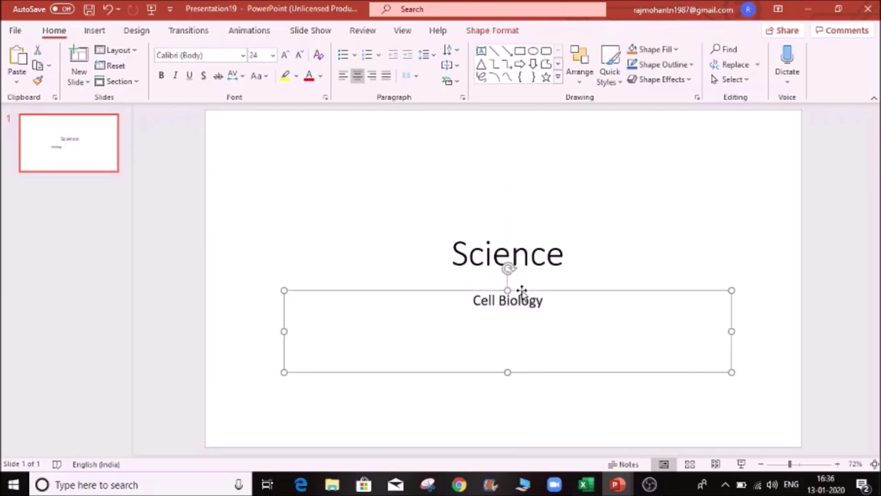
left_click(337, 216)
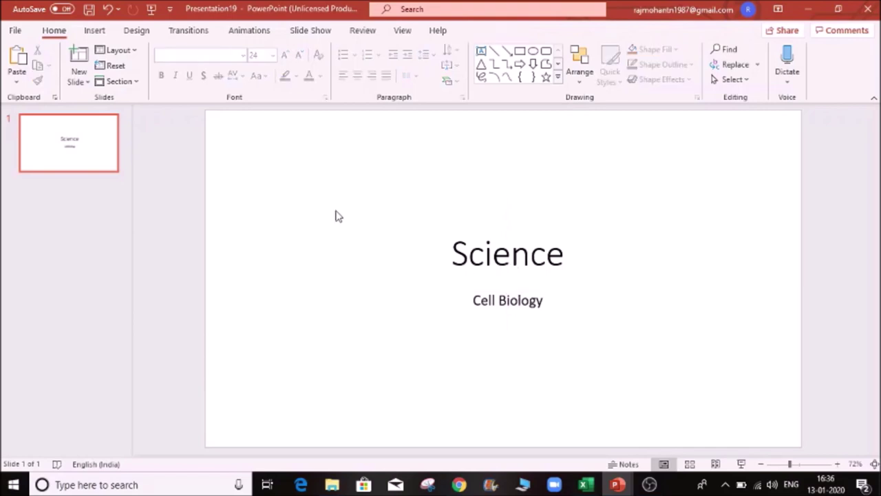
left_click(524, 255)
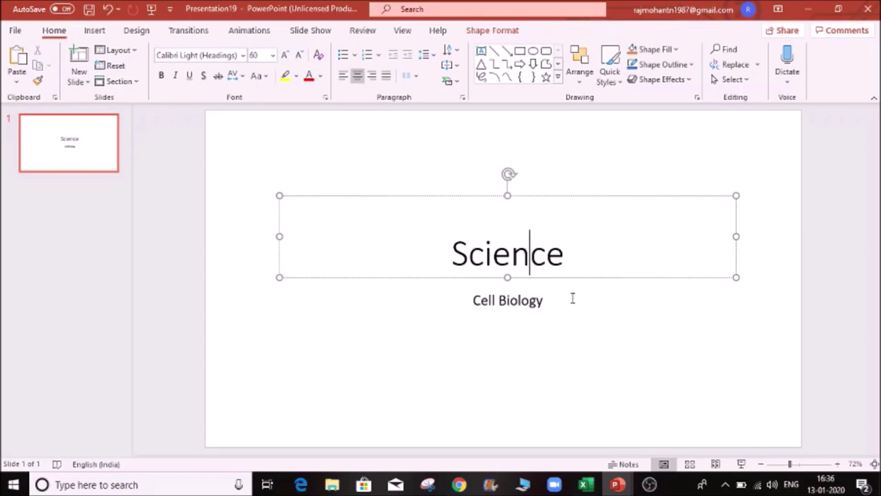
- Look through the New Slide layouts gallery and close it without adding a slide
left_click(79, 81)
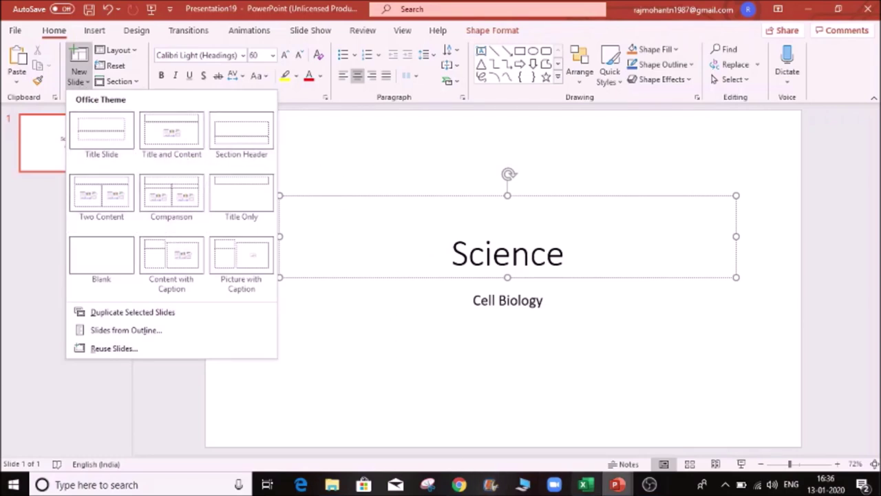
left_click(613, 486)
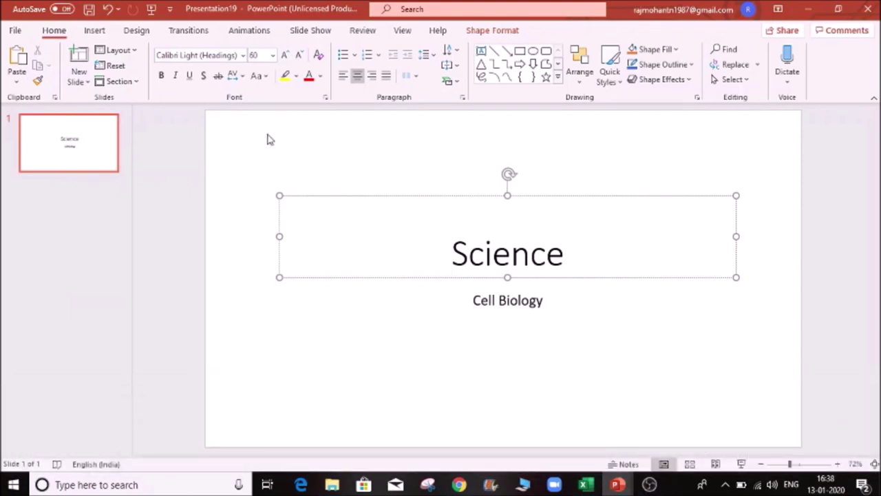
left_click(137, 31)
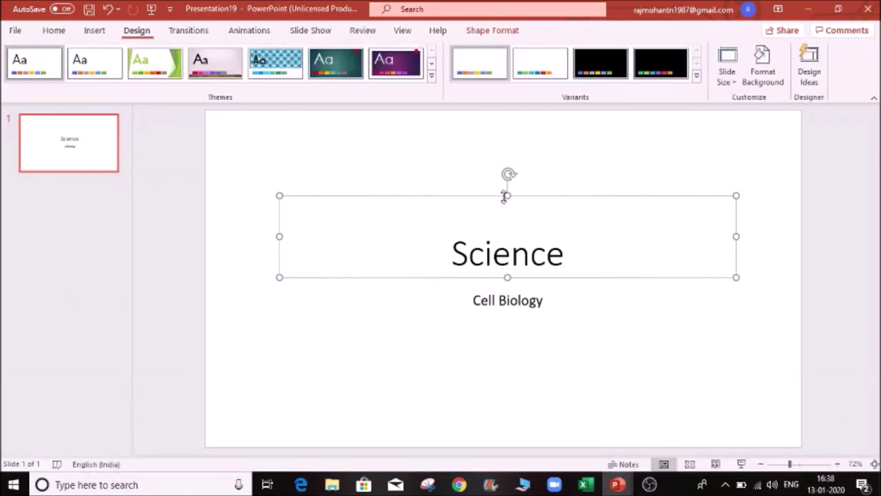
- Change the slide to Standard 4:3 with content maximized, then revert to Widescreen 16:9
left_click(728, 81)
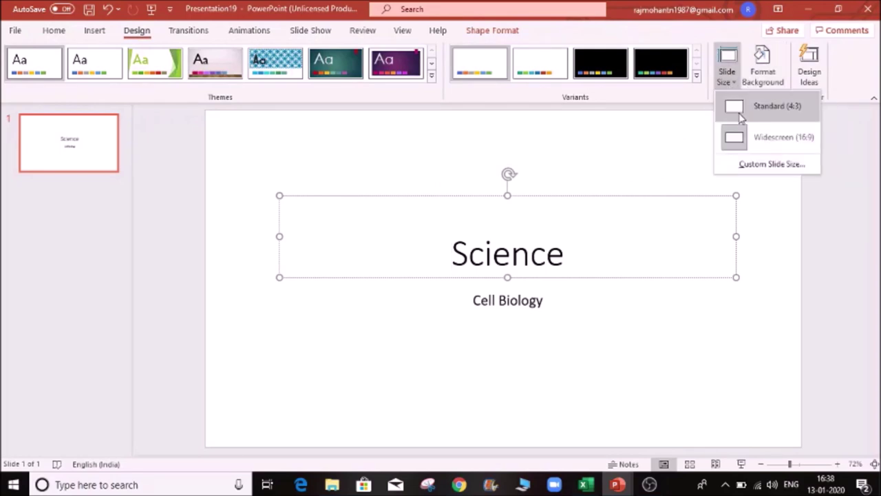
left_click(740, 115)
left_click(456, 327)
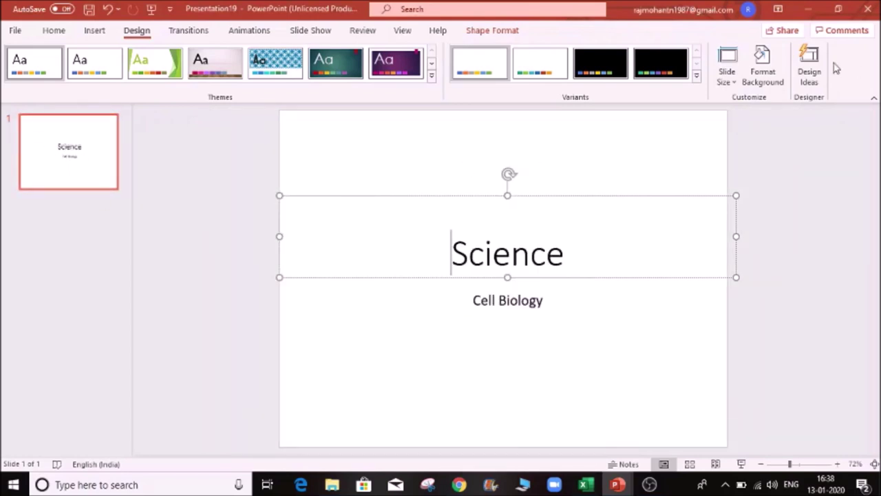
left_click(728, 74)
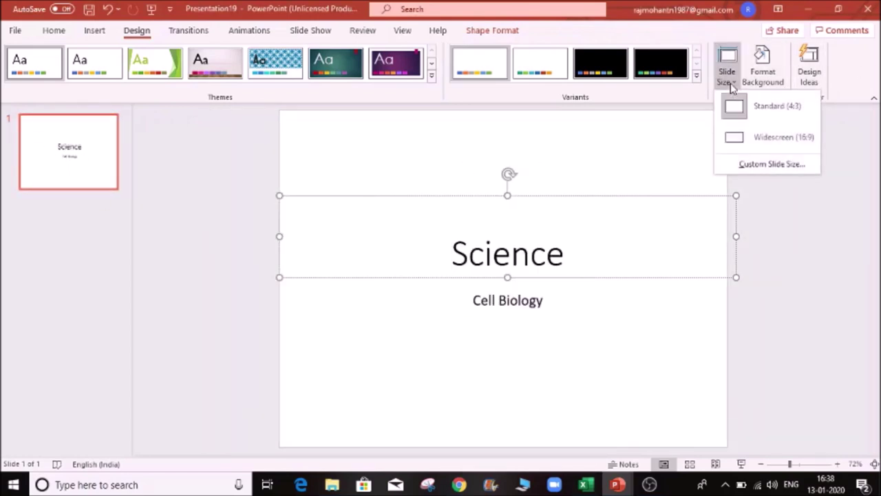
left_click(764, 136)
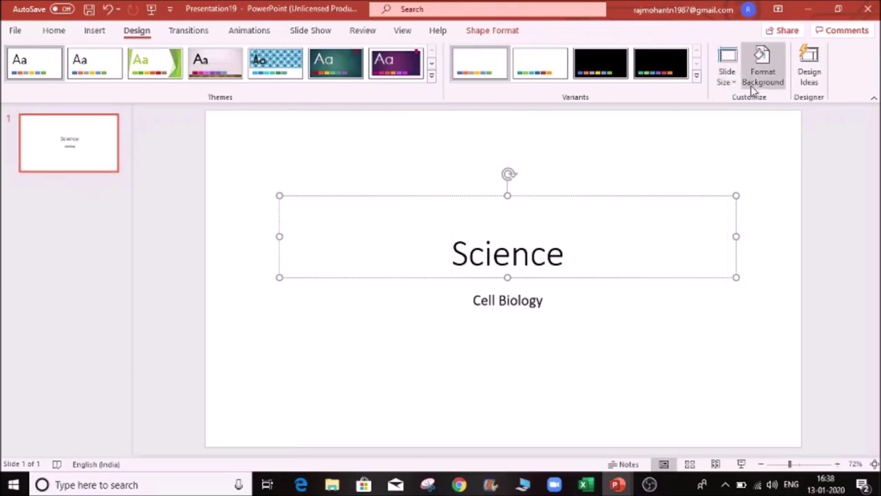
- Set the slide size to Standard 4:3 again, maximizing the content
left_click(728, 77)
left_click(771, 106)
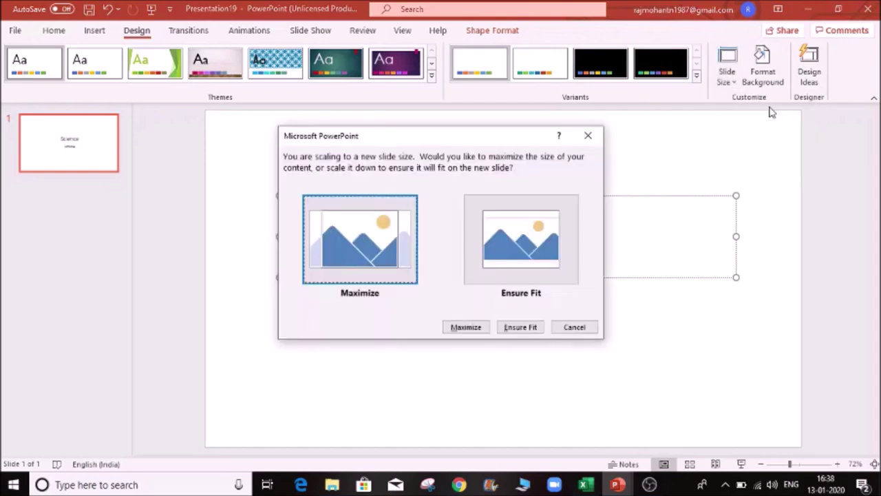
left_click(466, 326)
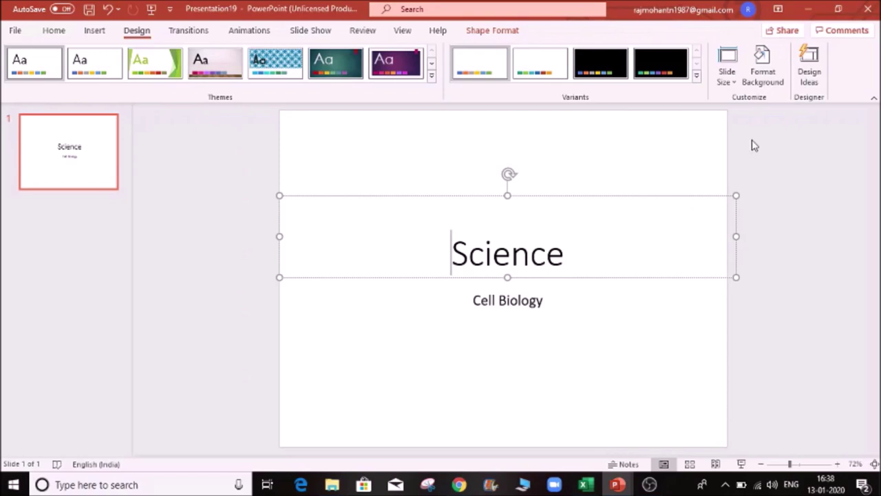
left_click(730, 81)
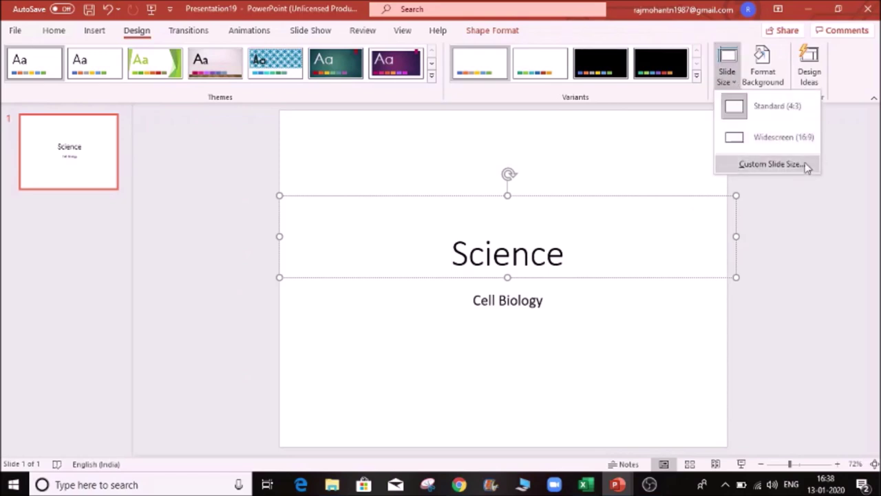
- Set a custom slide width of 50 cm and maximize the content to fill it
left_click(771, 164)
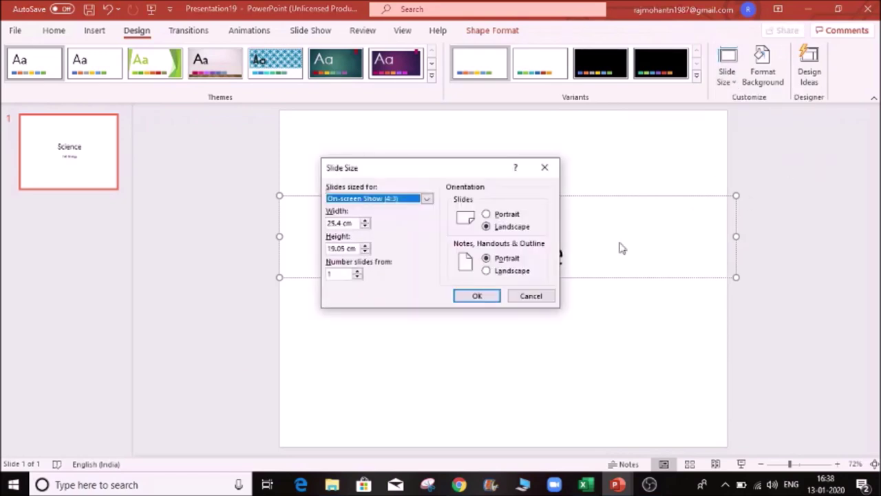
left_click_drag(344, 225, 278, 220)
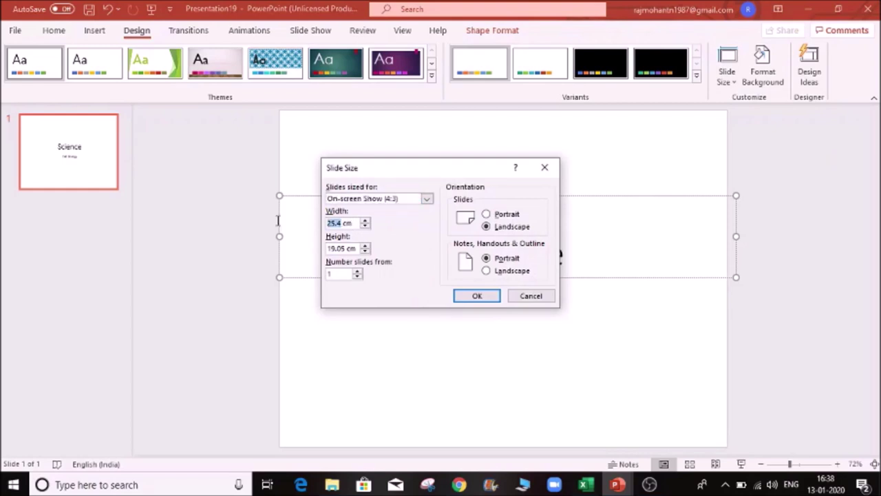
type("50")
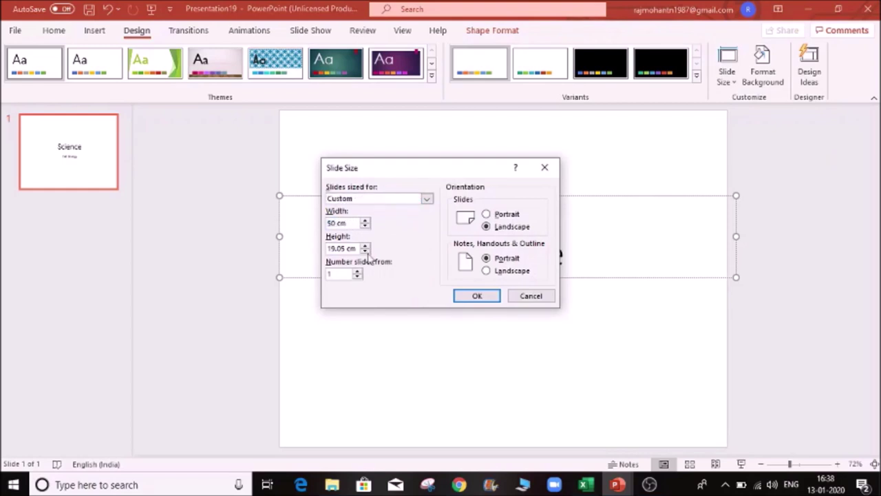
left_click(476, 296)
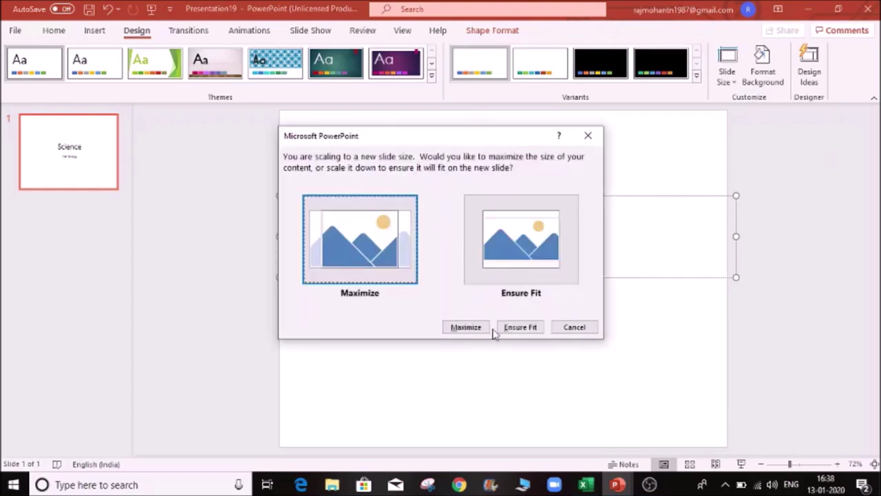
left_click(477, 329)
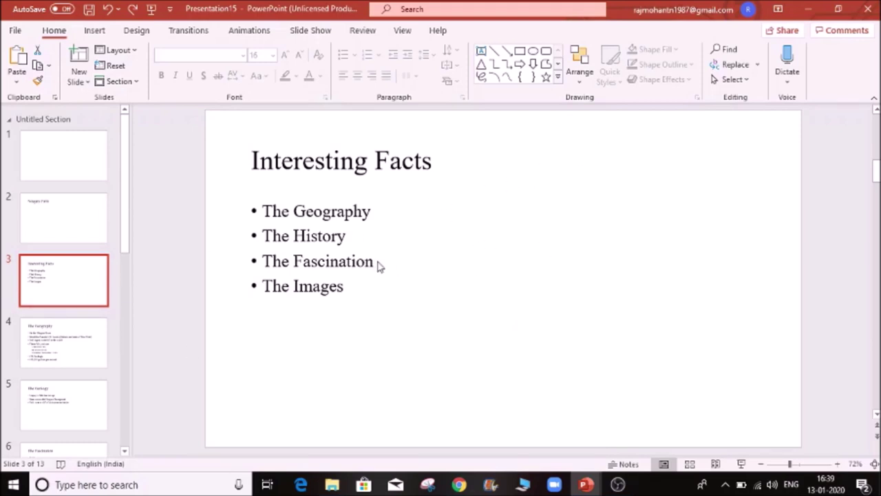
- Apply the Content with Caption layout to the Interesting Facts slide
left_click(137, 55)
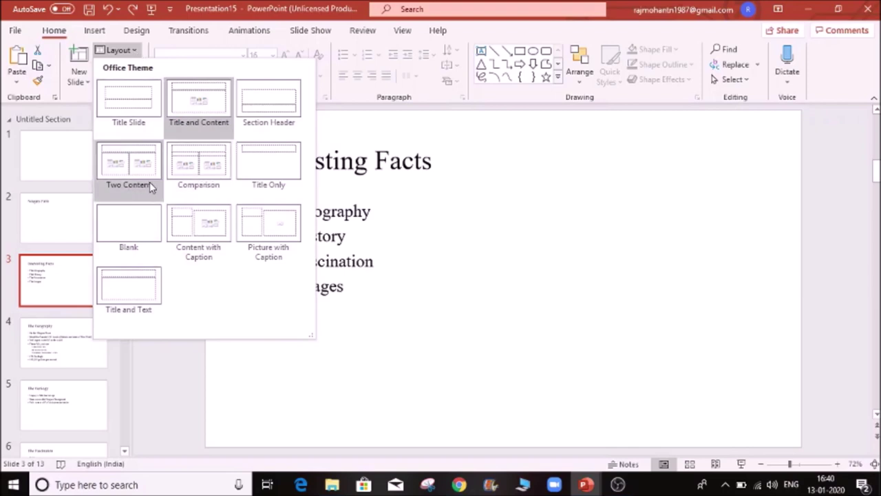
left_click(554, 305)
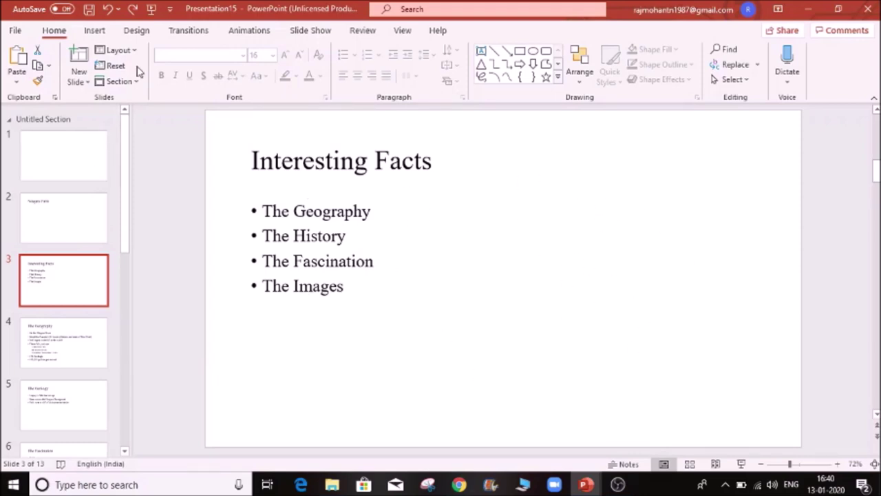
left_click(119, 51)
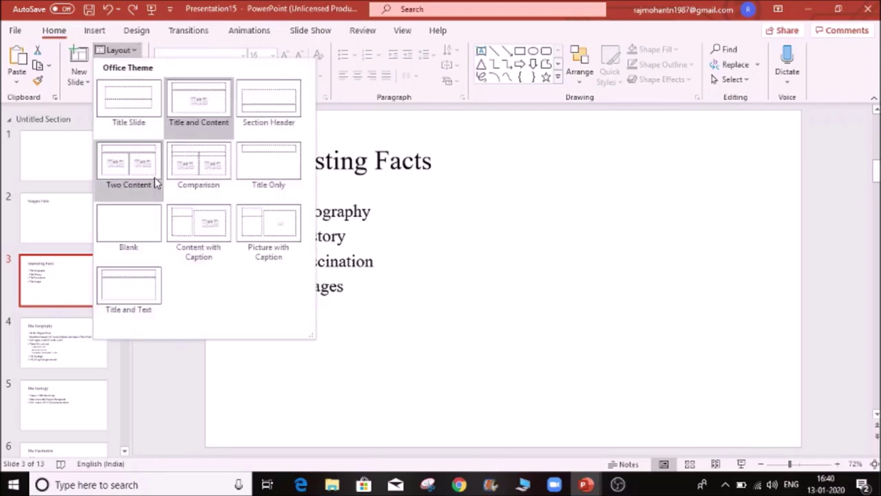
left_click(195, 234)
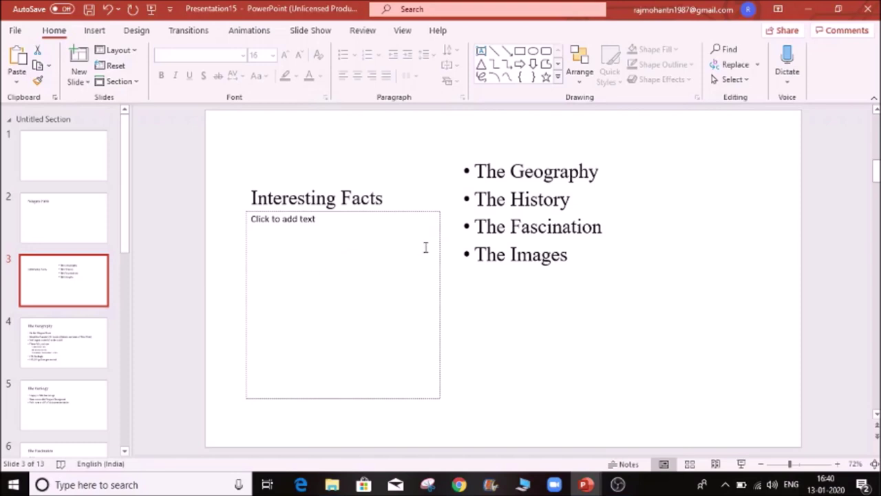
- Switch the slide to the Picture with Caption layout instead
left_click(494, 172)
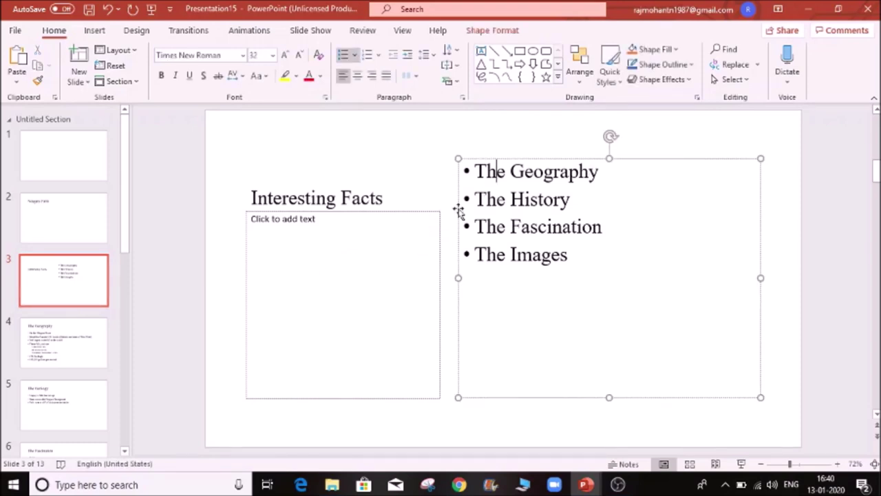
left_click(327, 198)
left_click(312, 273)
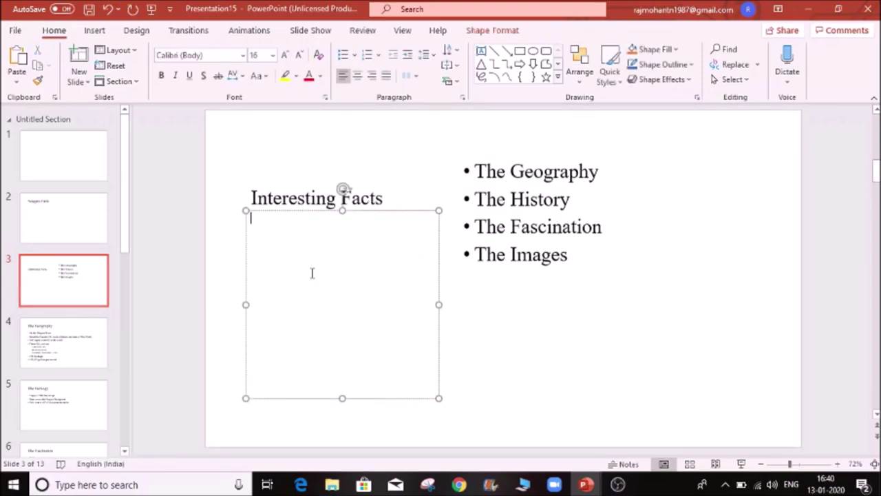
left_click(323, 187)
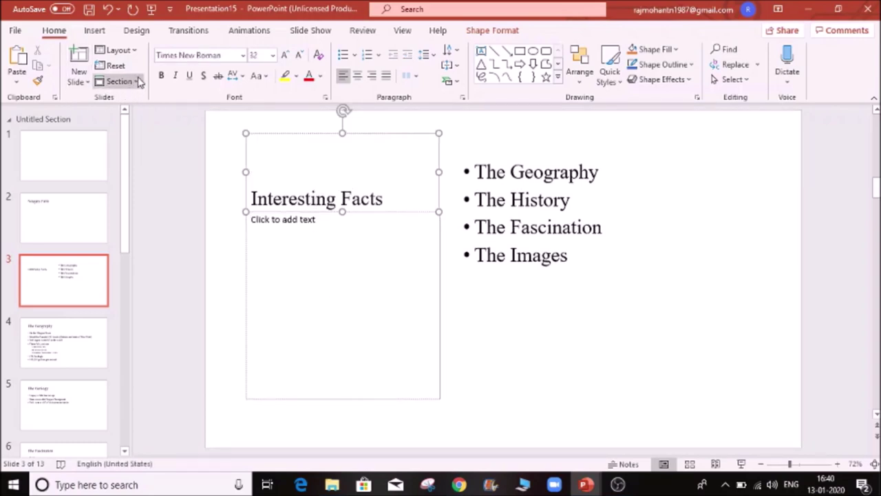
left_click(117, 51)
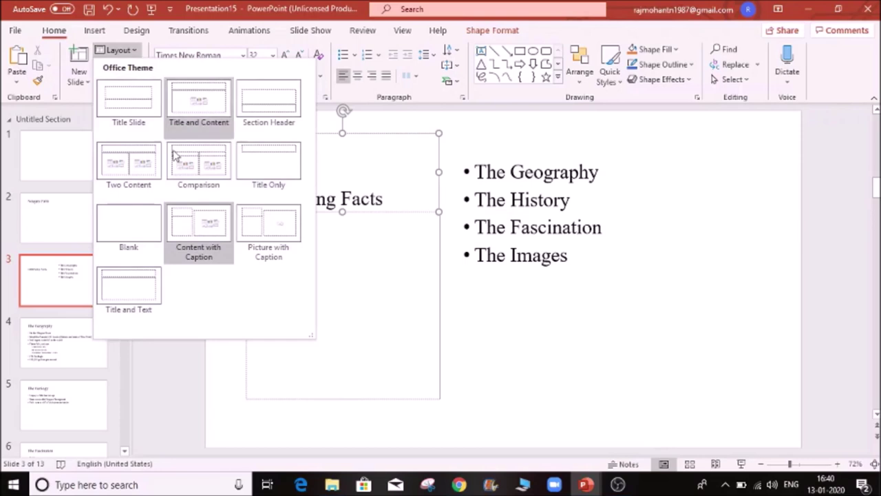
left_click(268, 227)
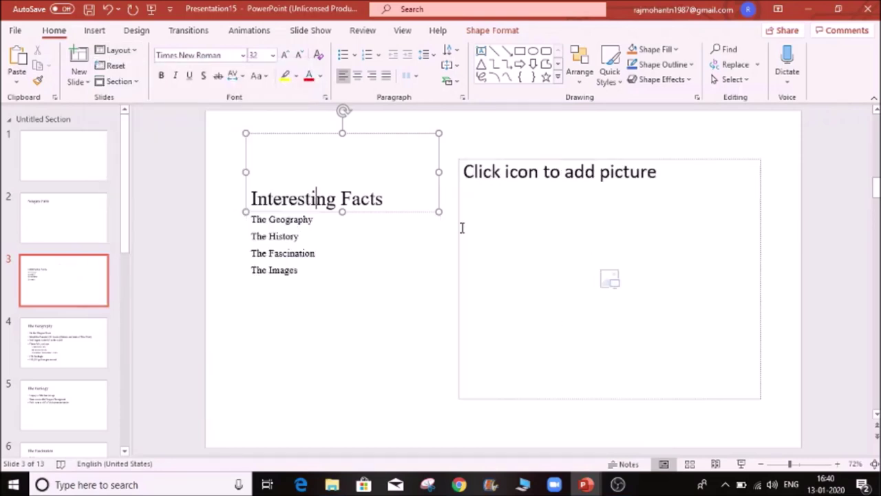
left_click(326, 308)
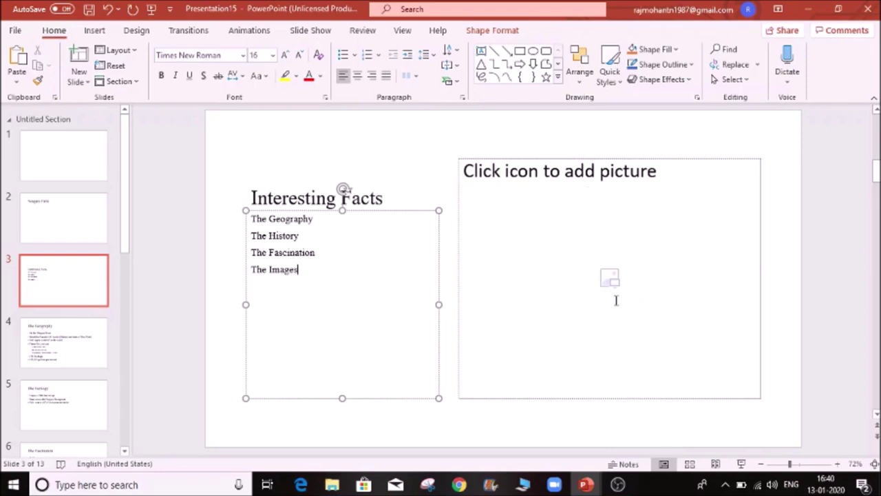
- Insert the 'farm' photo into the picture placeholder, nudge it up, and close Design Ideas
left_click(610, 279)
left_click(137, 119)
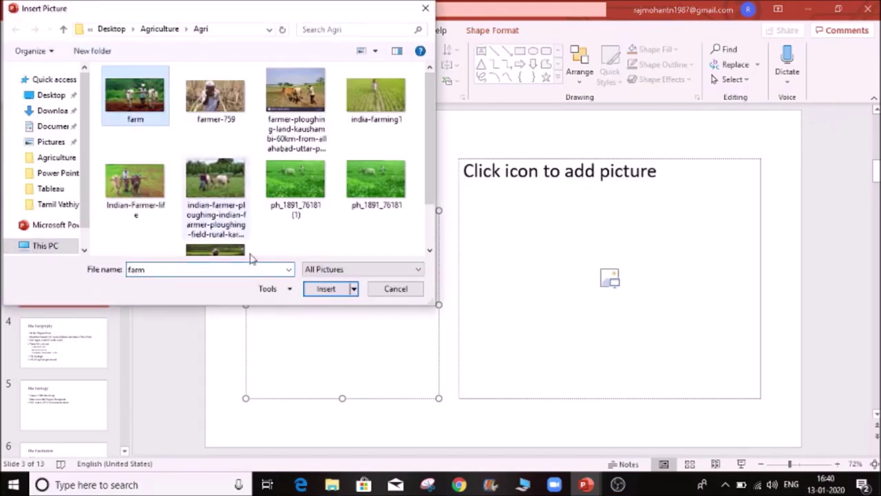
left_click(325, 289)
mouse_move(581, 246)
left_mouse_down()
mouse_move(551, 247)
mouse_move(594, 235)
mouse_move(580, 238)
left_mouse_up()
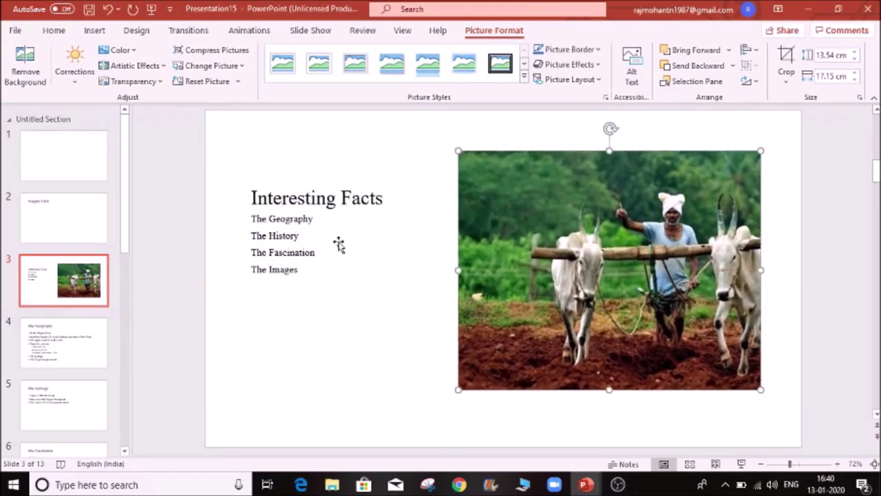
left_click(338, 252)
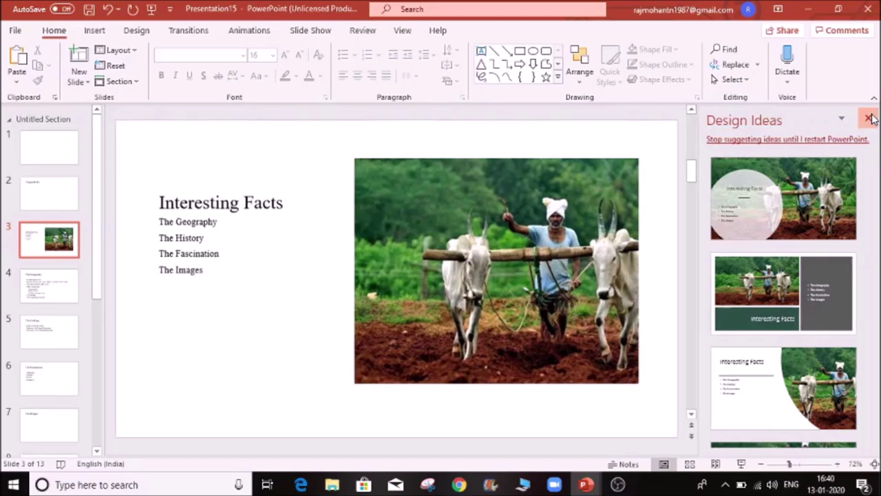
left_click(867, 118)
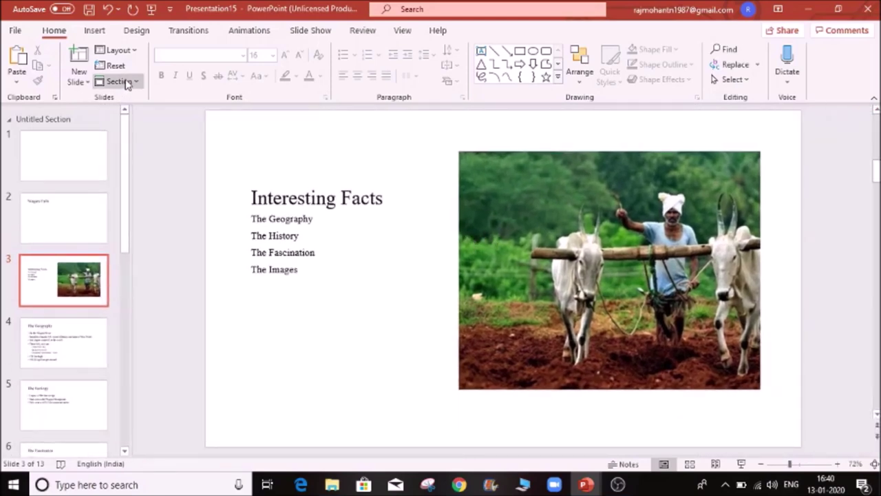
left_click(131, 50)
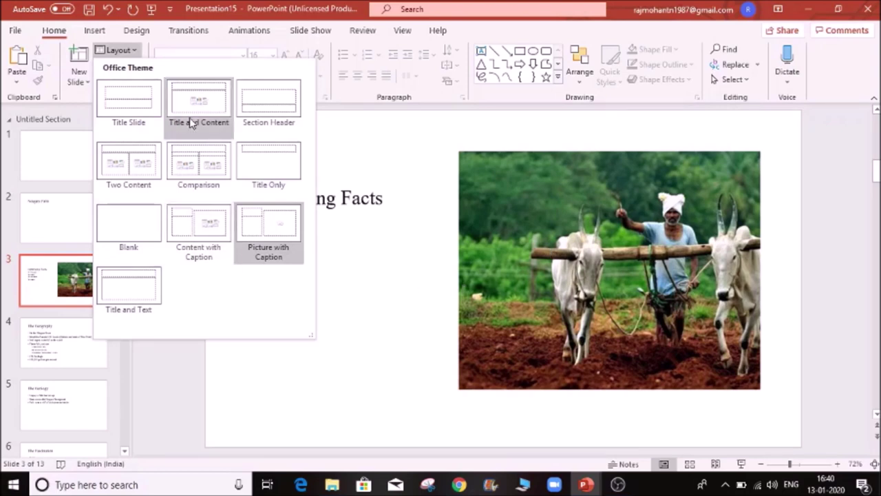
left_click(323, 380)
- Move the farm photo to the left and the four-item list to the slide's right side
left_click(532, 289)
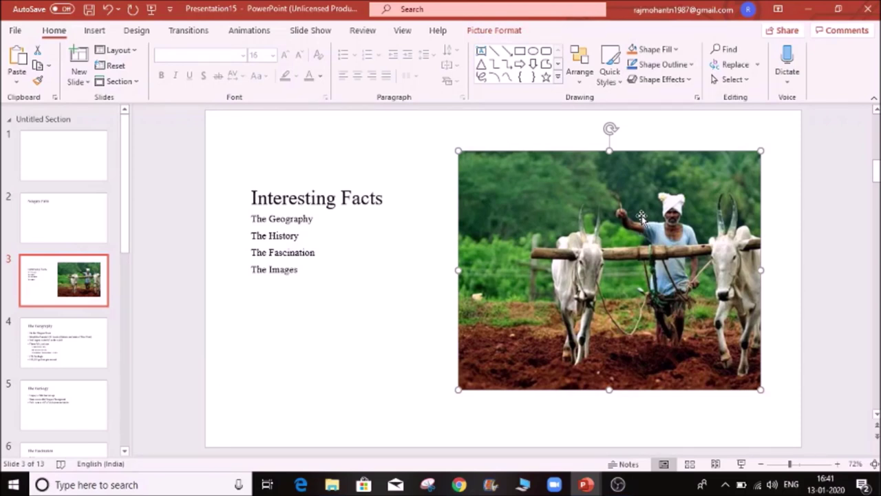
left_click_drag(575, 162, 324, 184)
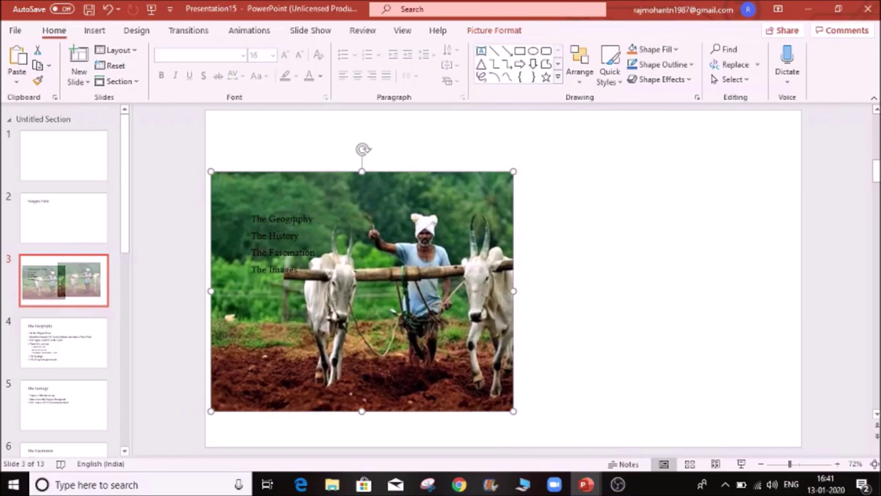
left_click(290, 220)
left_click_drag(289, 210, 616, 144)
left_click_drag(378, 266, 380, 350)
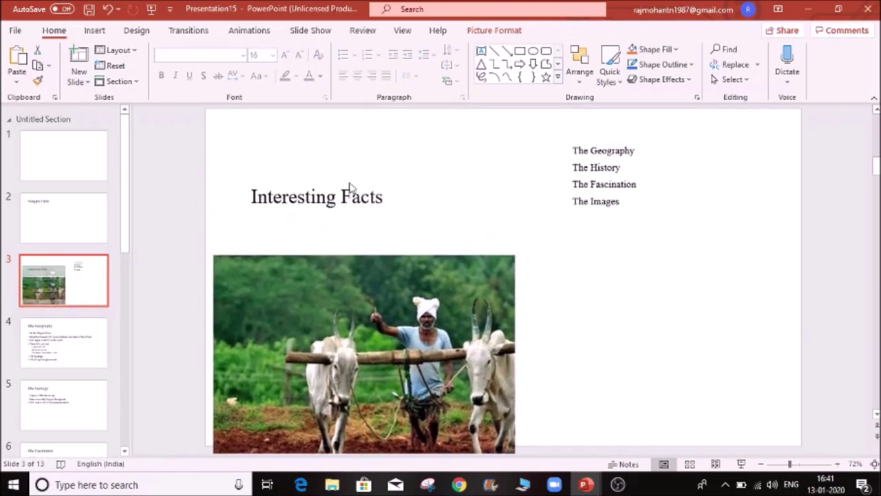
- Place the photo at the top left and the Interesting Facts title beneath the list
left_click(295, 210)
left_click_drag(325, 134, 678, 265)
left_click(393, 275)
left_click_drag(392, 275, 413, 158)
left_click(597, 165)
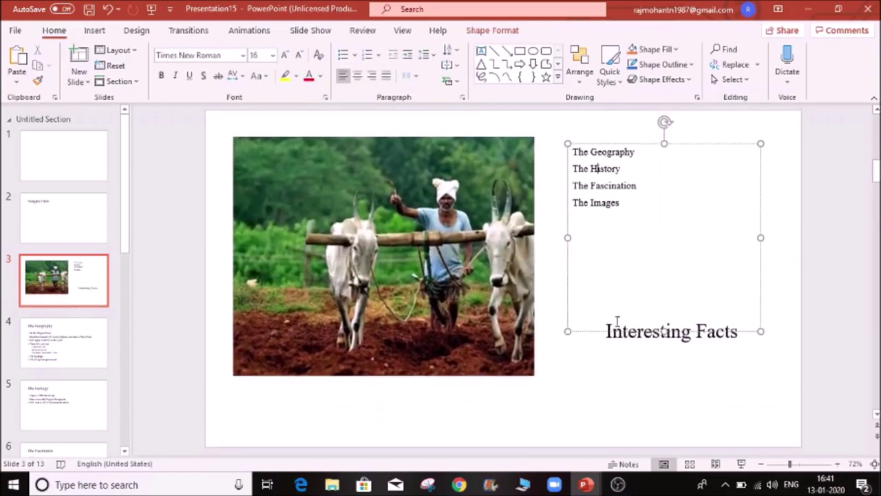
left_click(645, 360)
left_click(654, 331)
left_click_drag(700, 263, 647, 220)
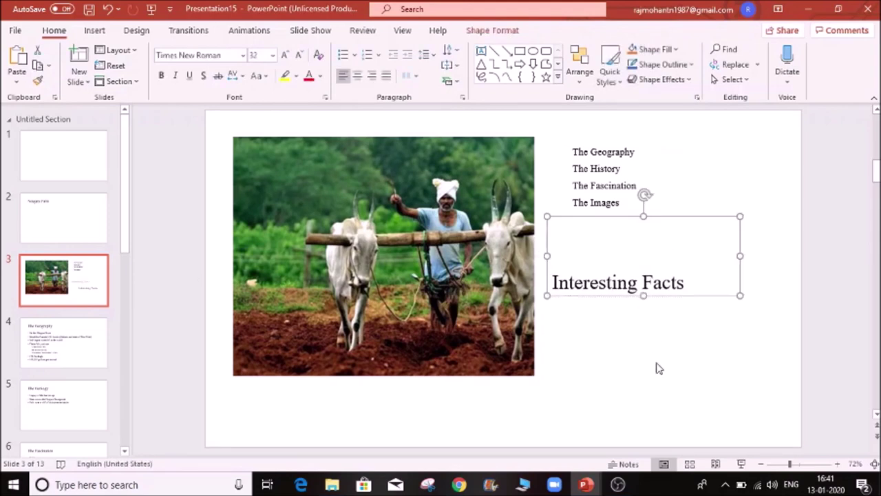
left_click(656, 367)
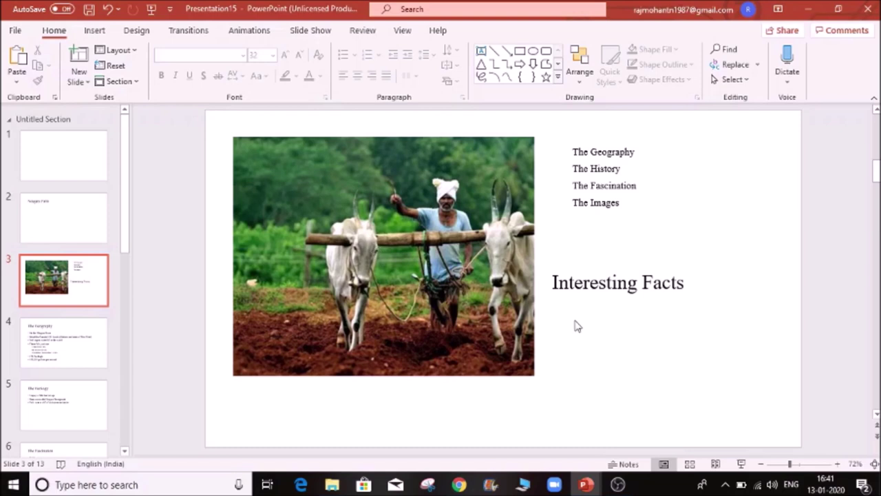
- Reset the Interesting Facts slide to its layout's default arrangement
right_click(644, 343)
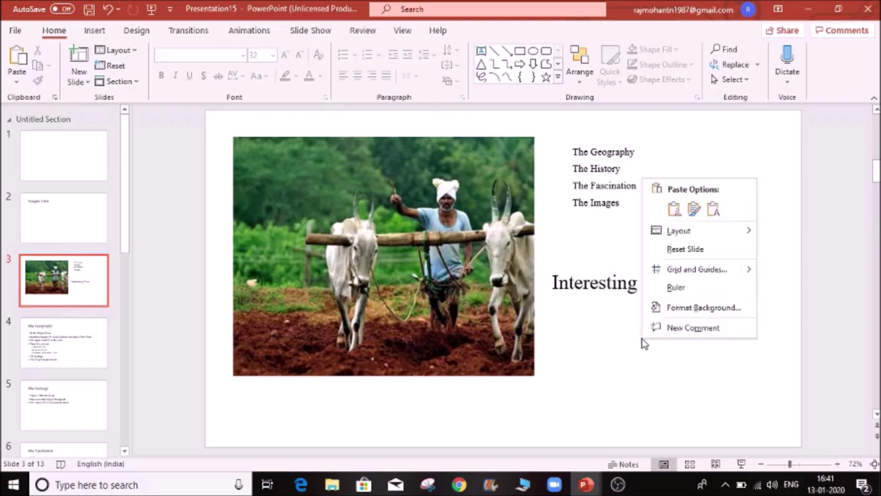
left_click(688, 251)
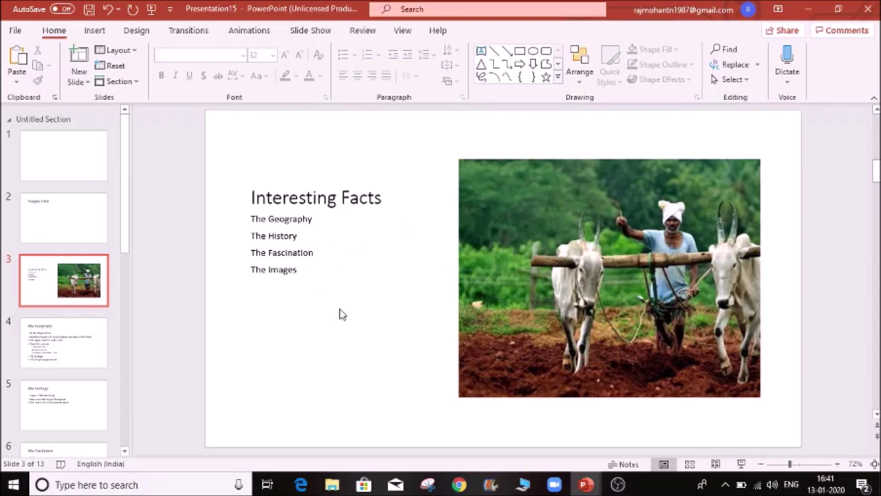
right_click(326, 347)
left_click(304, 386)
- Bring up and dismiss shortcut menus for the bullet list and the slide
left_click(271, 236)
right_click(271, 235)
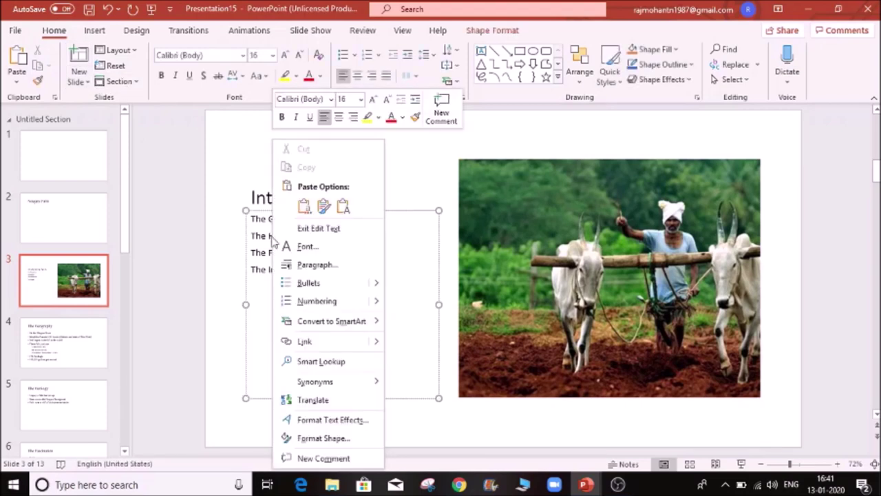
key("Escape")
left_click(249, 428)
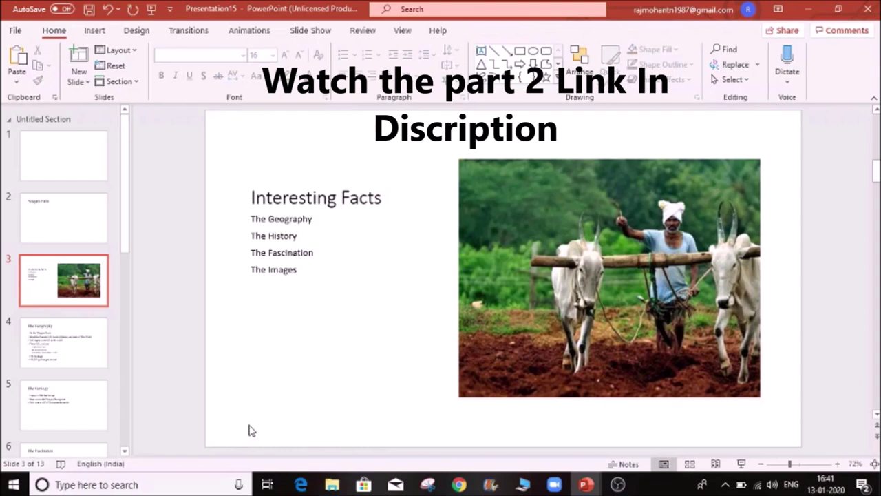
right_click(251, 430)
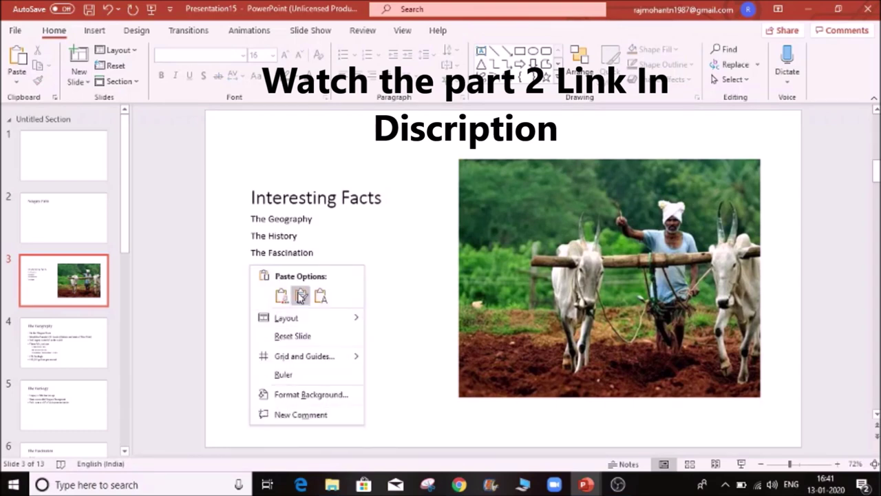
left_click(301, 335)
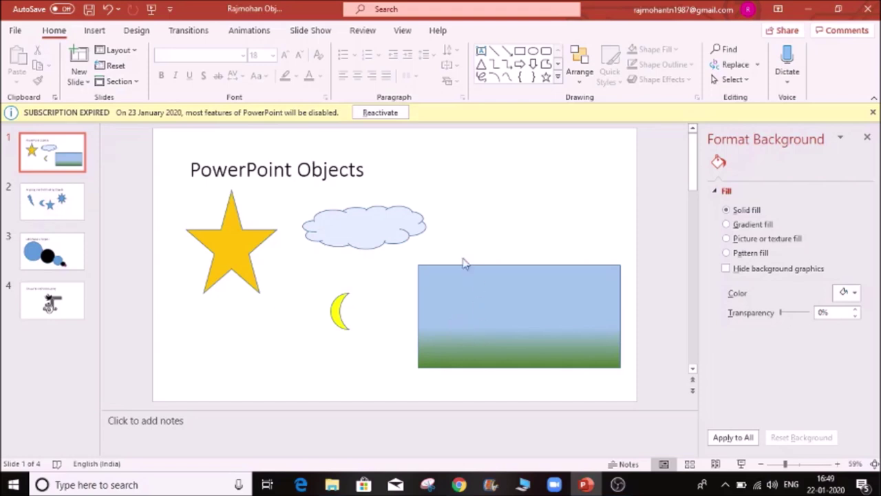
left_click(359, 212)
left_click(248, 233)
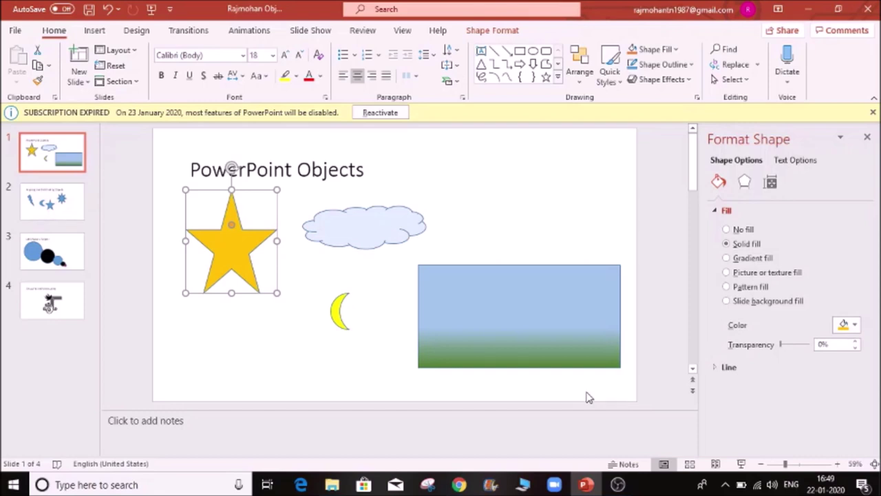
left_click(464, 318)
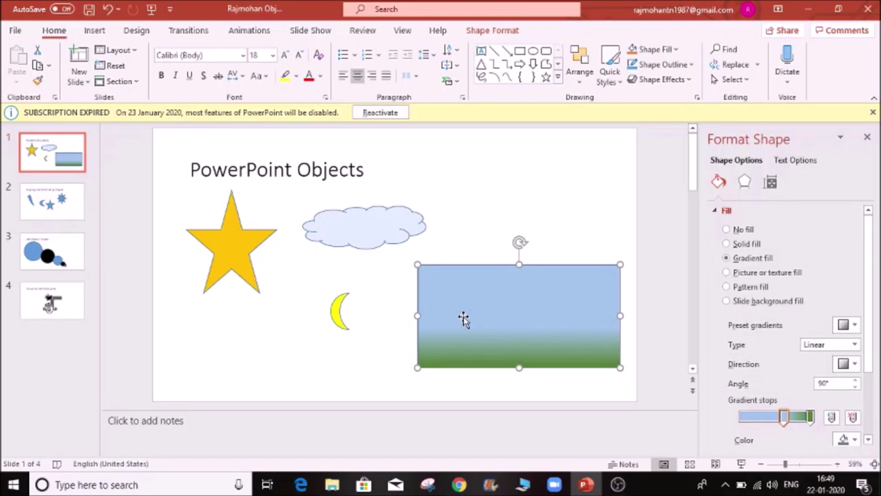
left_click(509, 194)
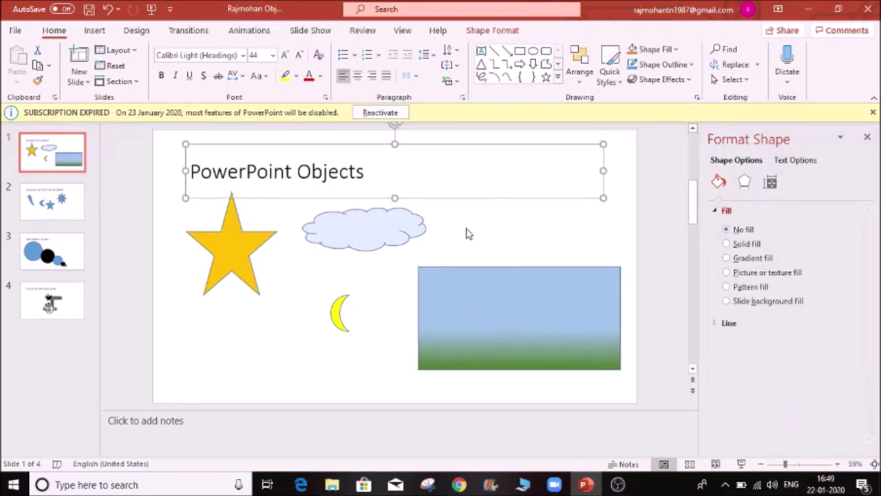
left_click(240, 247)
left_click(338, 221)
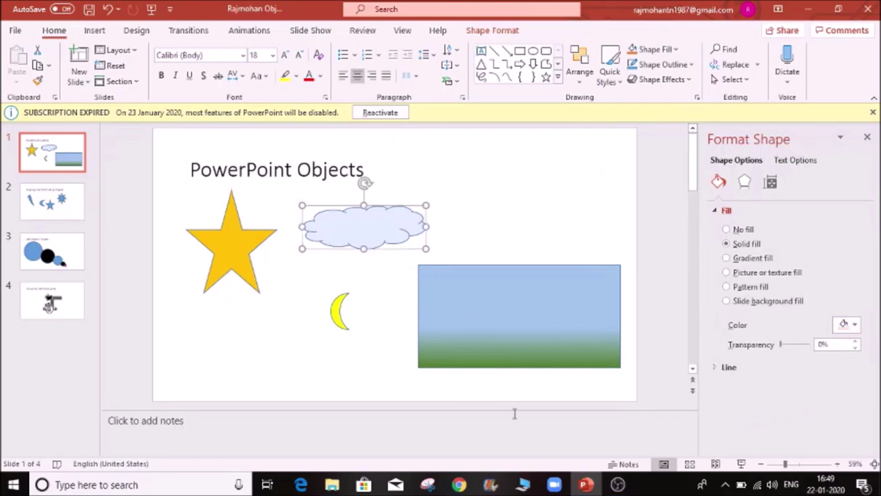
left_click(541, 229)
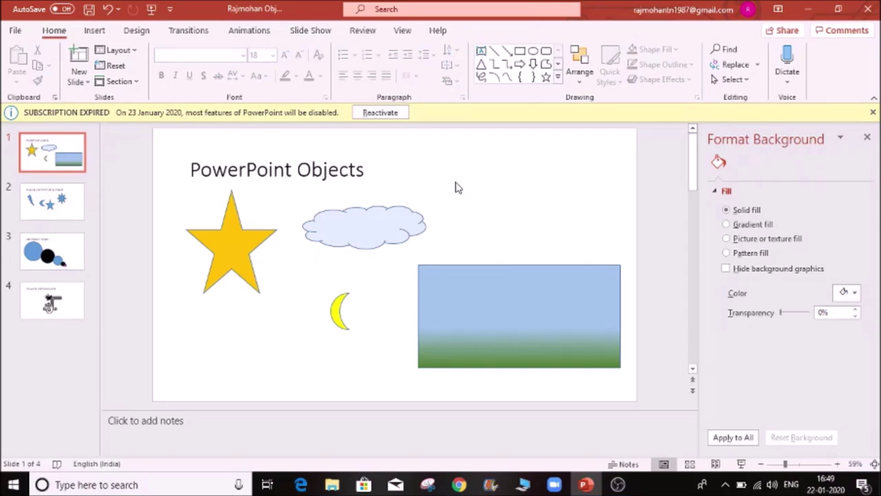
left_click(235, 249)
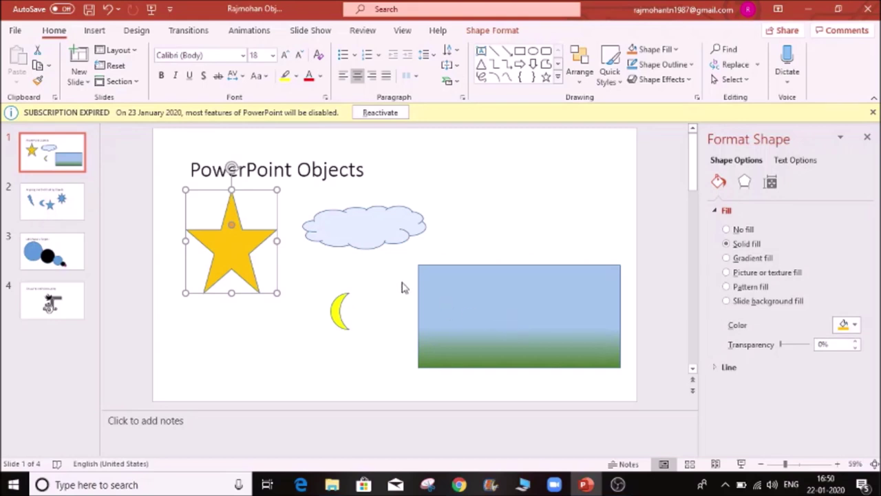
left_click(379, 237, "shift")
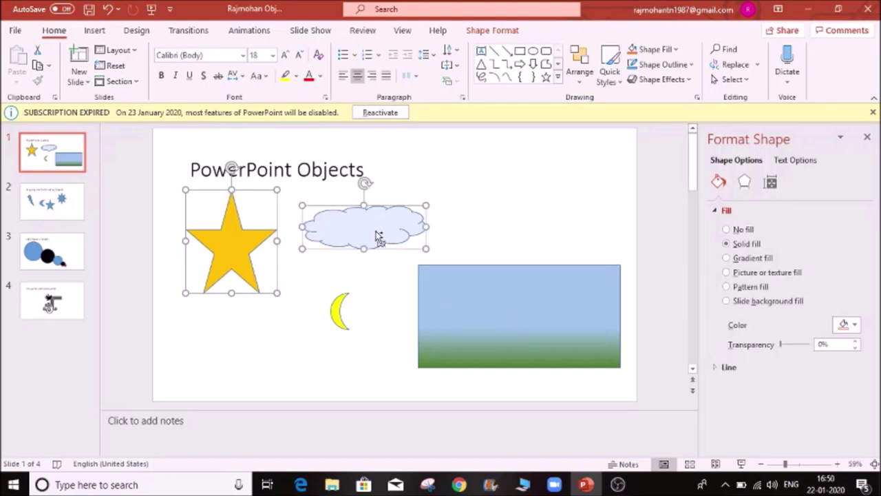
left_click(337, 309, "shift")
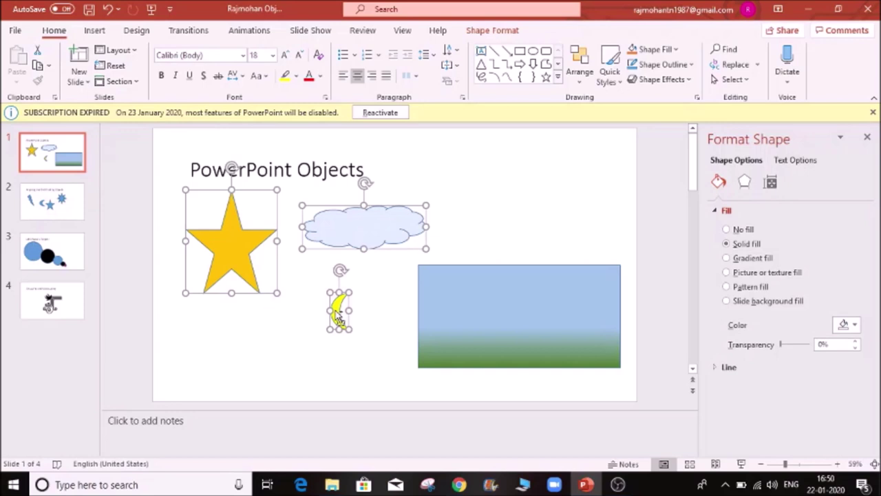
left_click(471, 307, "shift")
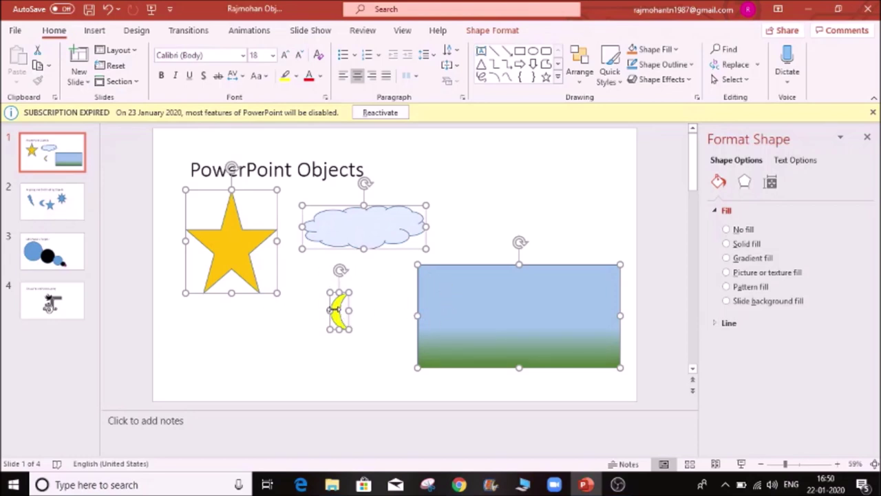
left_click(236, 234, "ctrl")
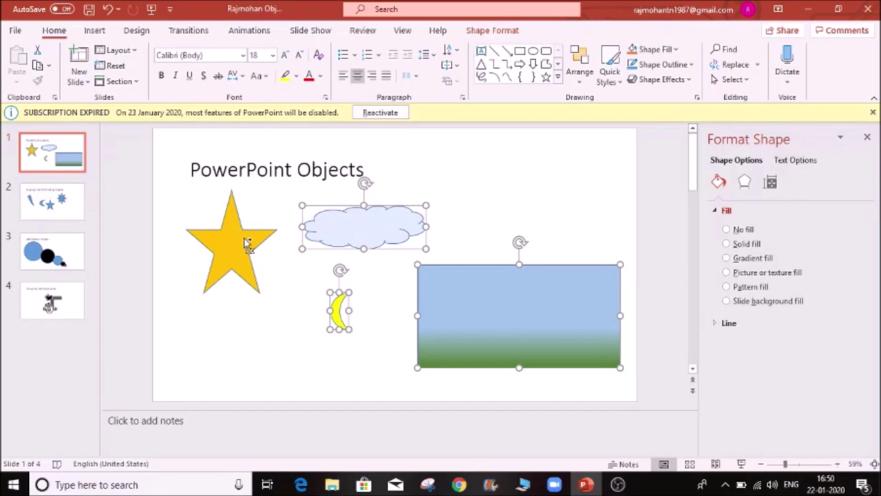
left_click(248, 245, "ctrl")
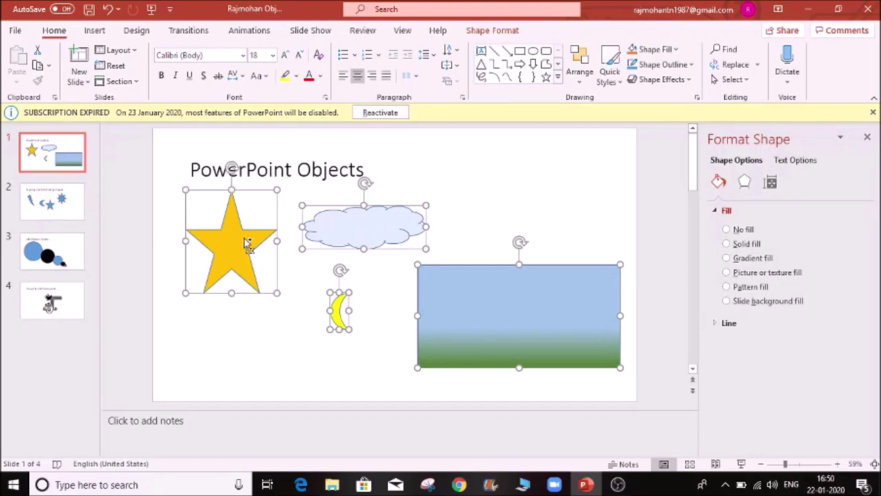
left_click(248, 245, "ctrl")
left_click(248, 245, "ctrl")
left_click(560, 190)
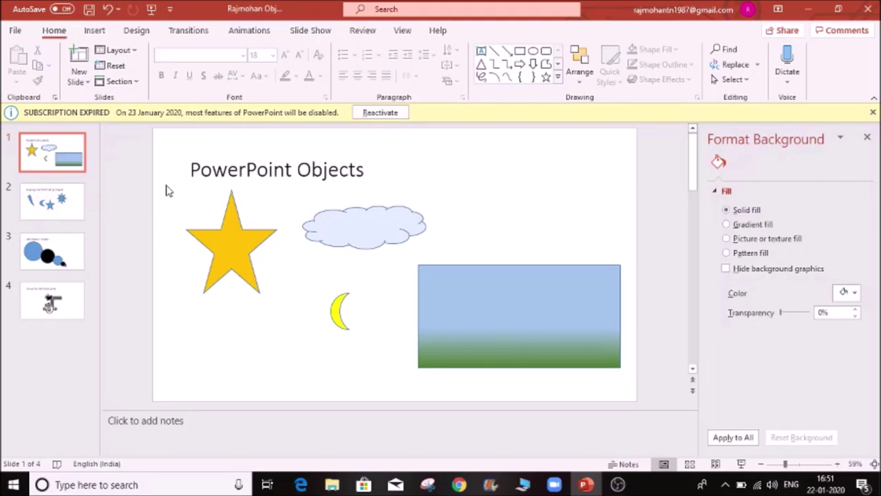
left_click_drag(165, 184, 635, 396)
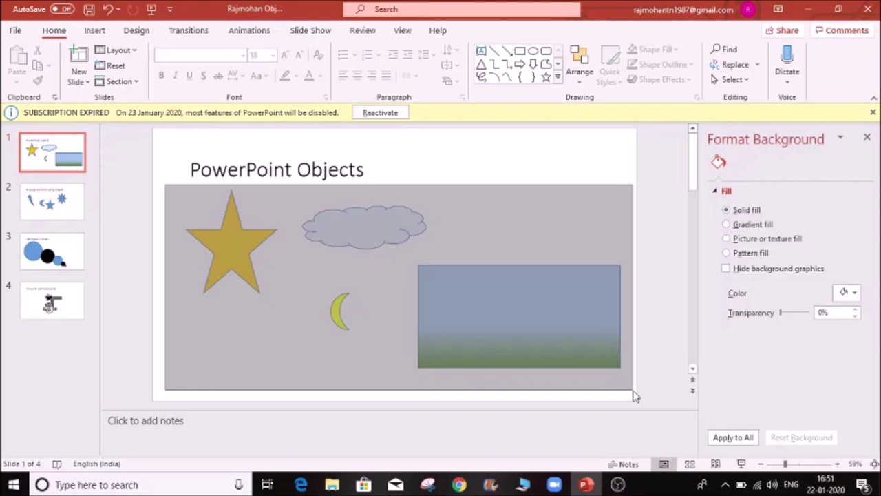
left_click_drag(635, 397, 634, 395)
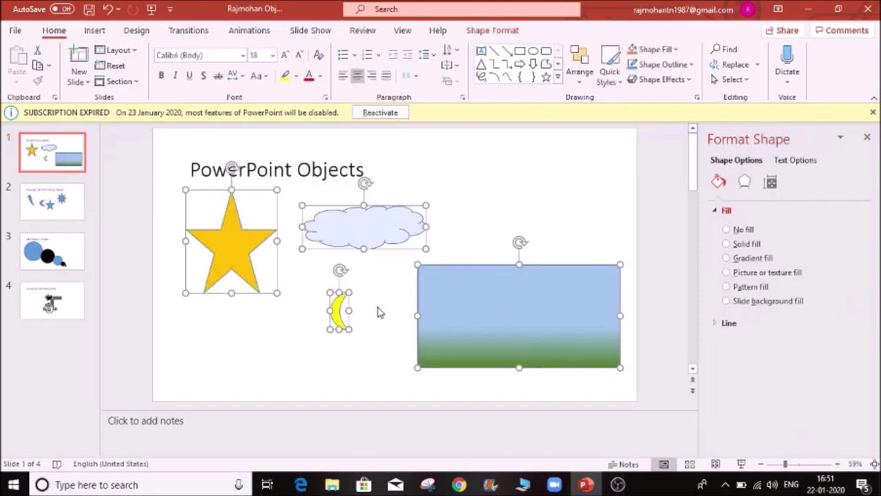
left_click(529, 186)
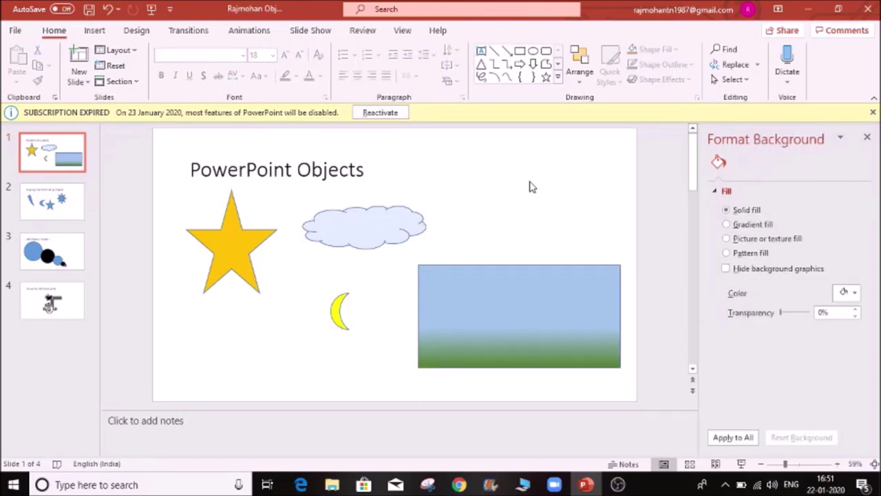
key("ctrl+a")
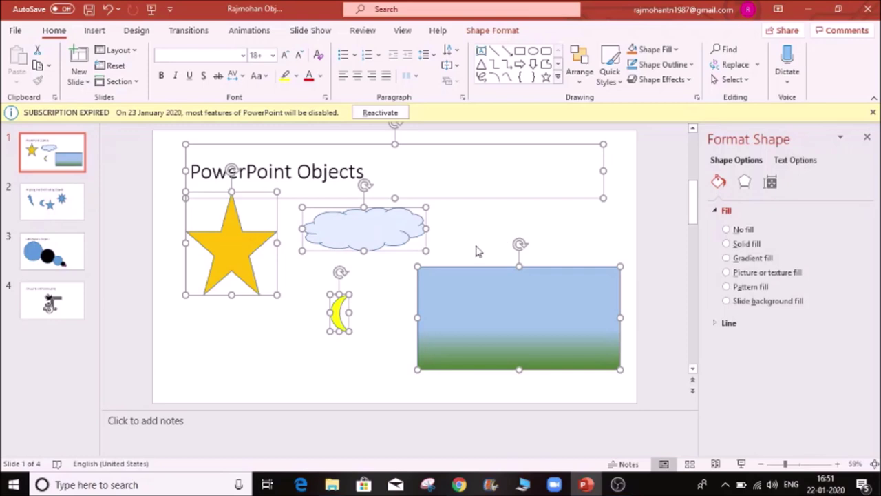
left_click(207, 364)
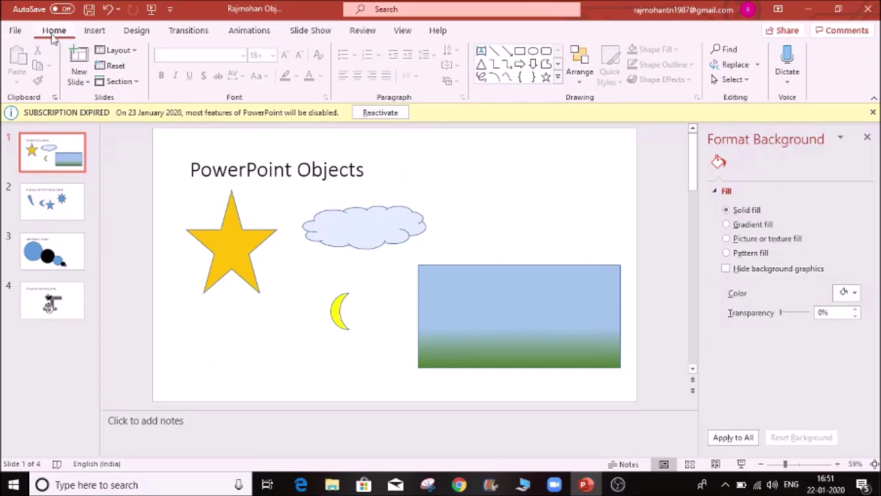
- Select all objects with Home > Select > Select All, deselect, then select only the yellow star
left_click(740, 80)
left_click(748, 97)
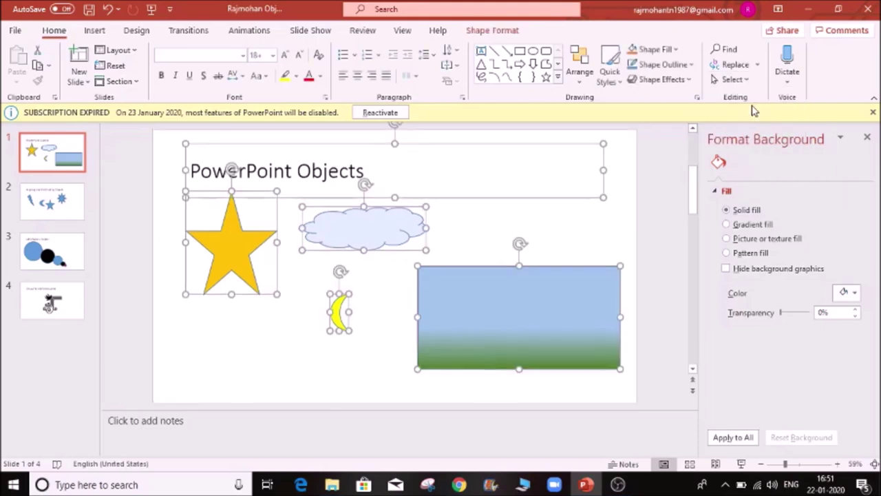
left_click(733, 80)
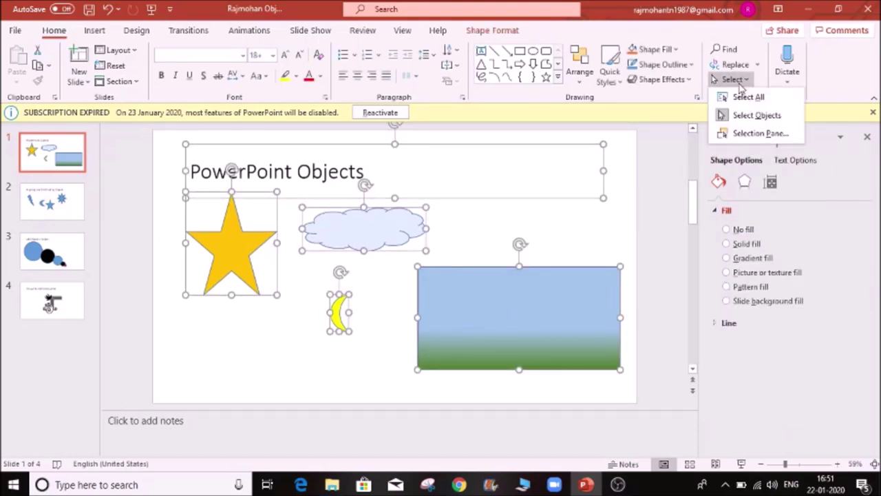
left_click(274, 357)
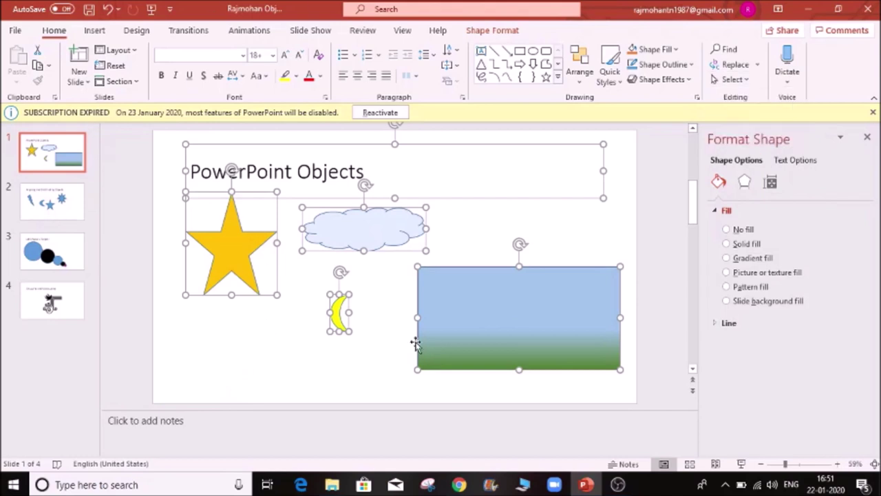
left_click(211, 335)
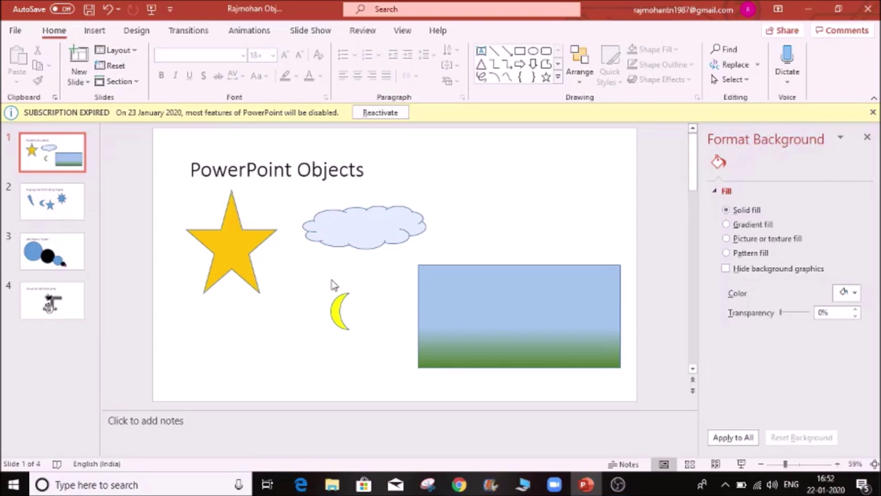
left_click(243, 252)
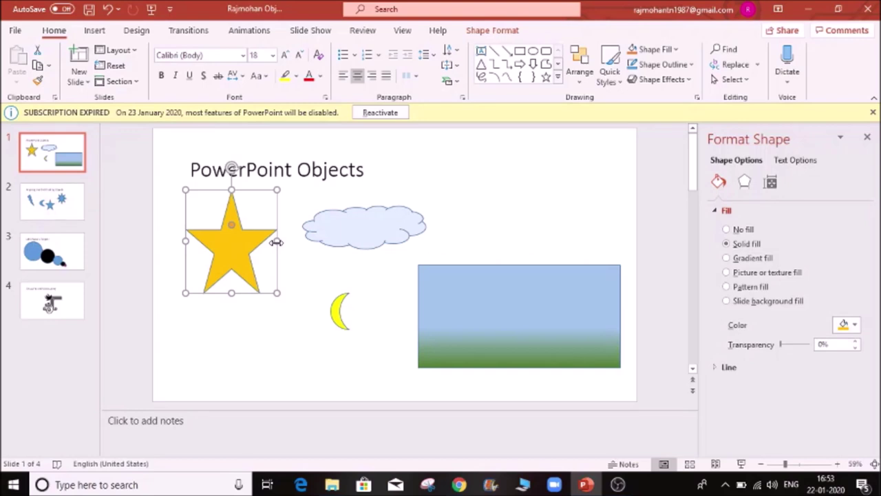
- Stretch the star wider toward the cloud, then pull its width back in
left_click_drag(276, 242, 307, 241)
left_click_drag(288, 241, 321, 241)
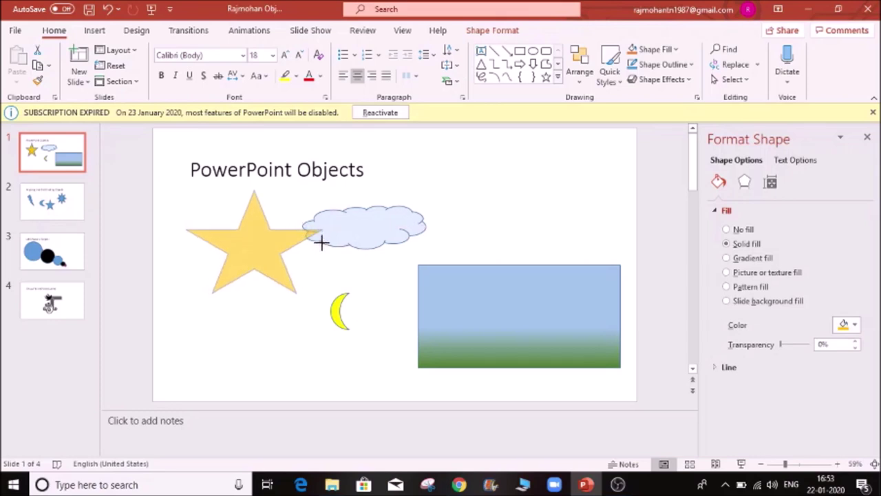
mouse_move(319, 241)
left_mouse_down()
mouse_move(283, 243)
mouse_move(293, 242)
left_mouse_up()
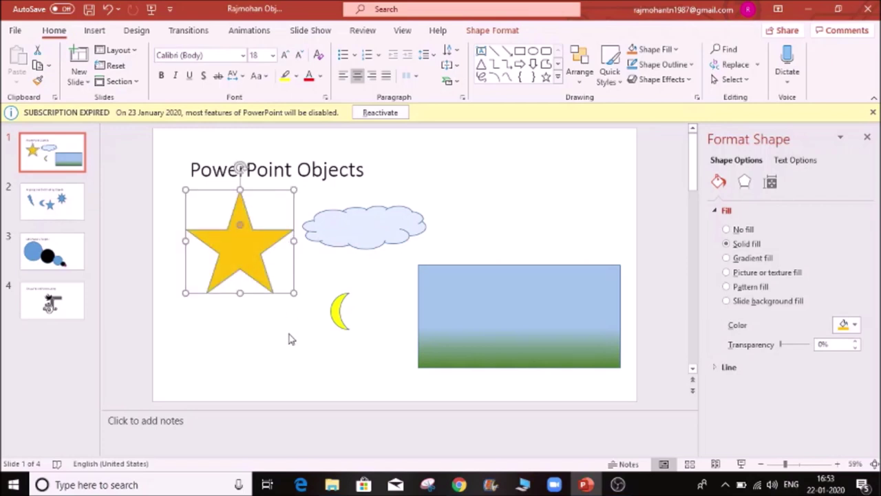
left_click(292, 337)
left_click(246, 249)
- Stretch the star taller and enlarge it from the corner, then shrink it back to roughly original size
left_click_drag(240, 294, 240, 365)
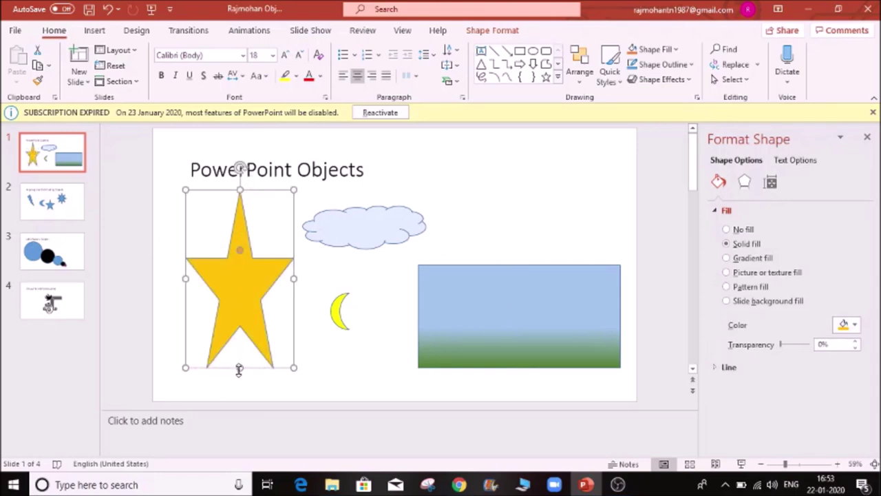
left_click_drag(238, 370, 236, 278)
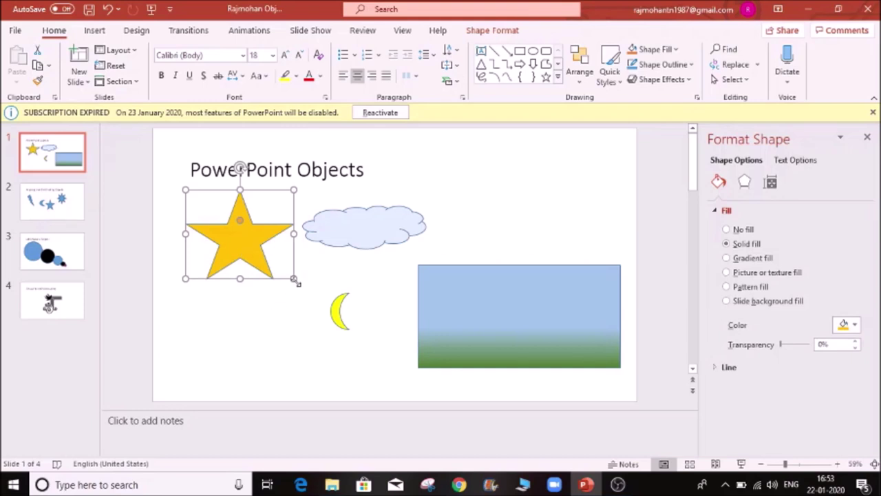
left_click_drag(294, 278, 372, 356)
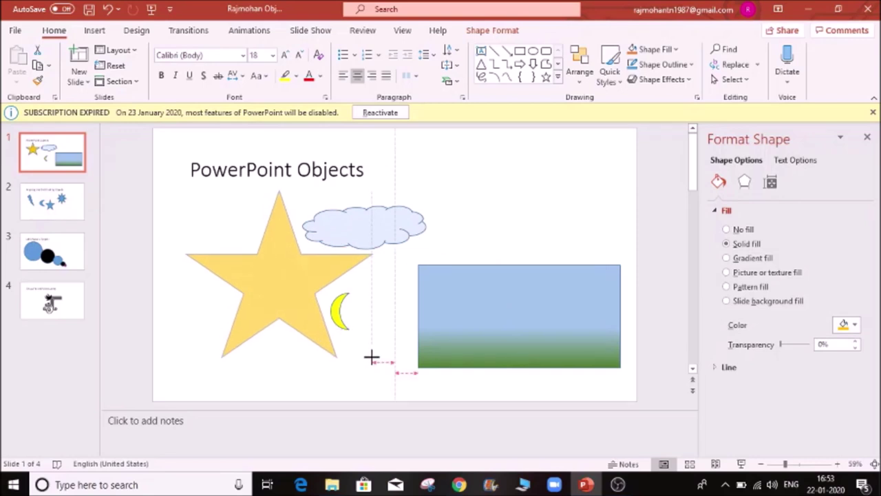
left_click_drag(372, 356, 279, 280)
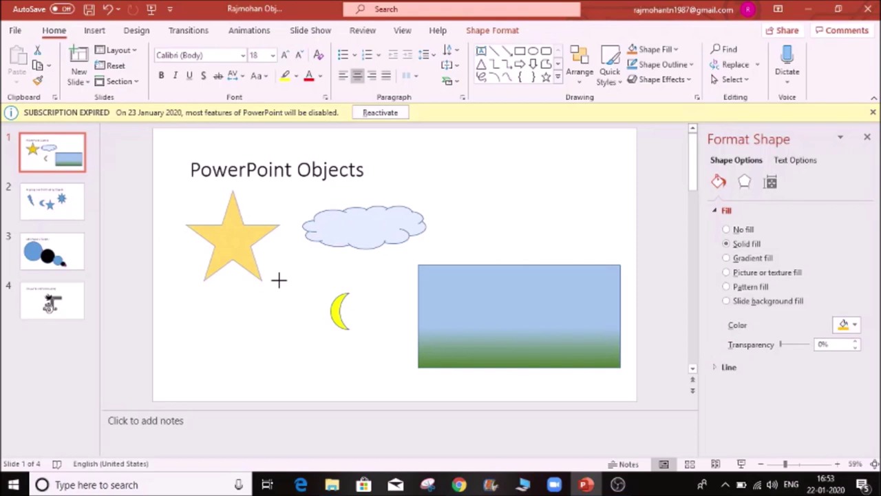
left_click_drag(279, 279, 279, 279)
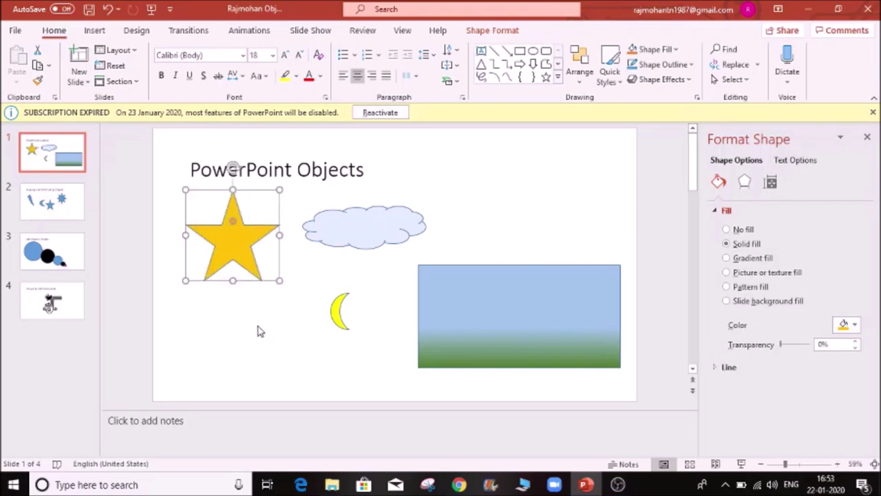
left_click(257, 330)
left_click(256, 193)
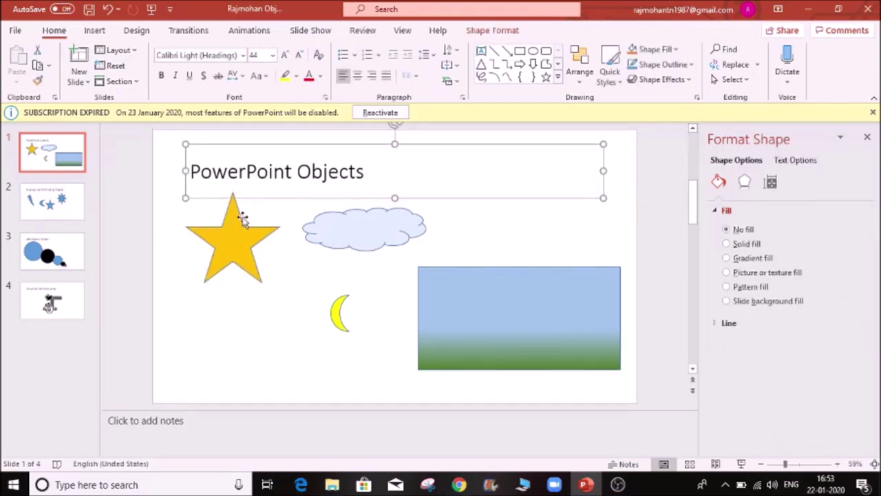
left_click(242, 221)
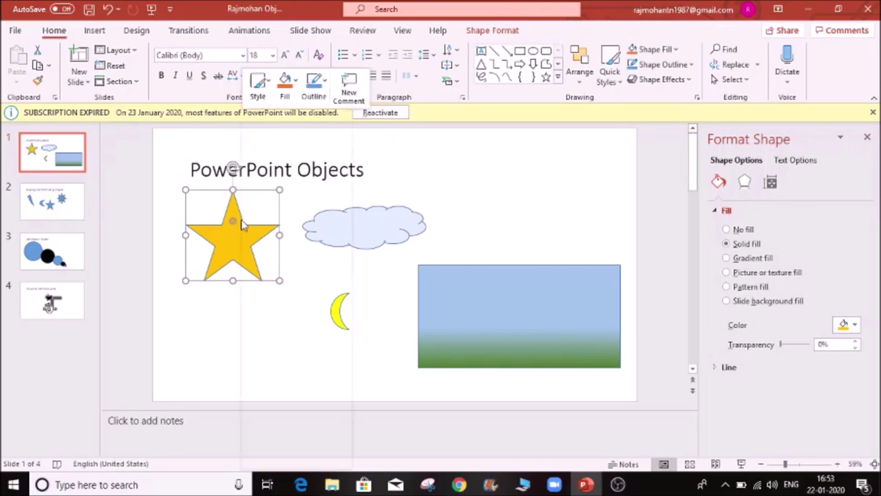
- Set the star's height and width to 10 cm each in Size and Position
right_click(241, 218)
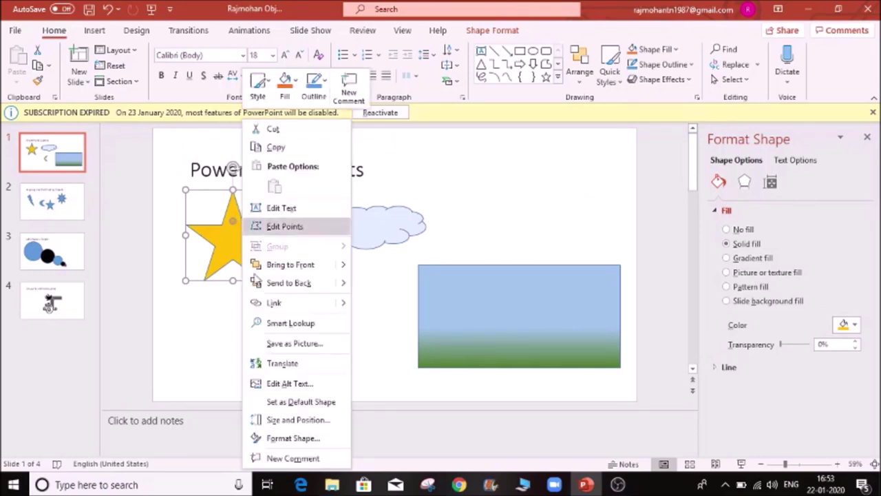
left_click(298, 419)
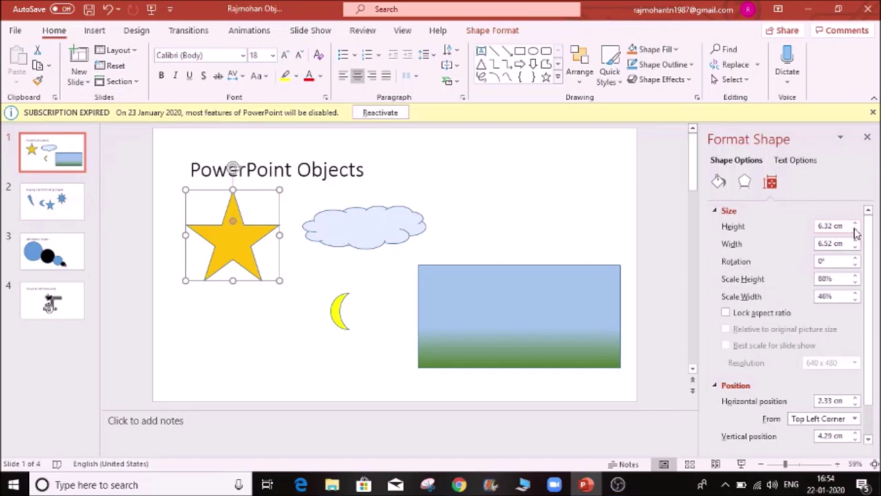
left_click_drag(845, 227, 792, 229)
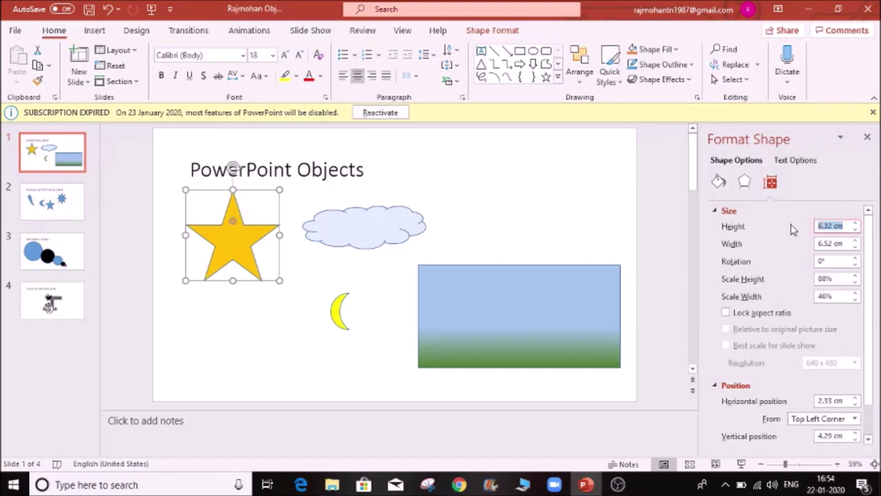
type("10")
key("Tab")
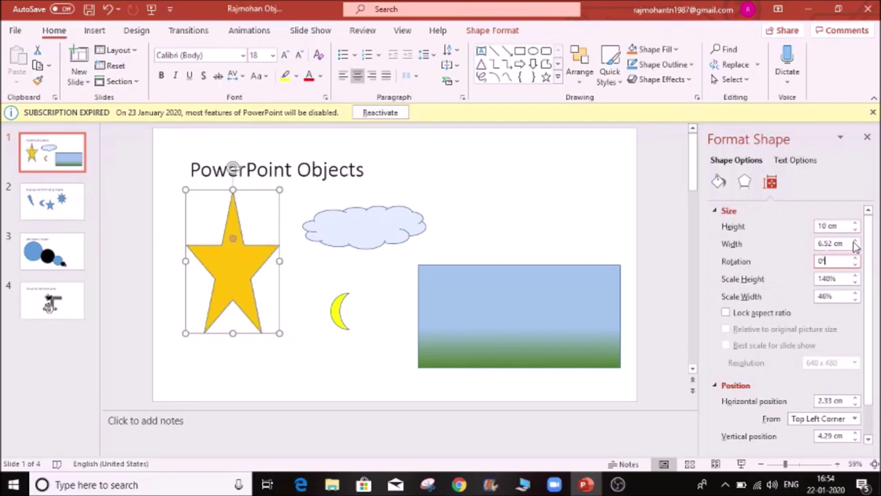
left_click_drag(852, 244, 795, 239)
type("10")
left_click(831, 261)
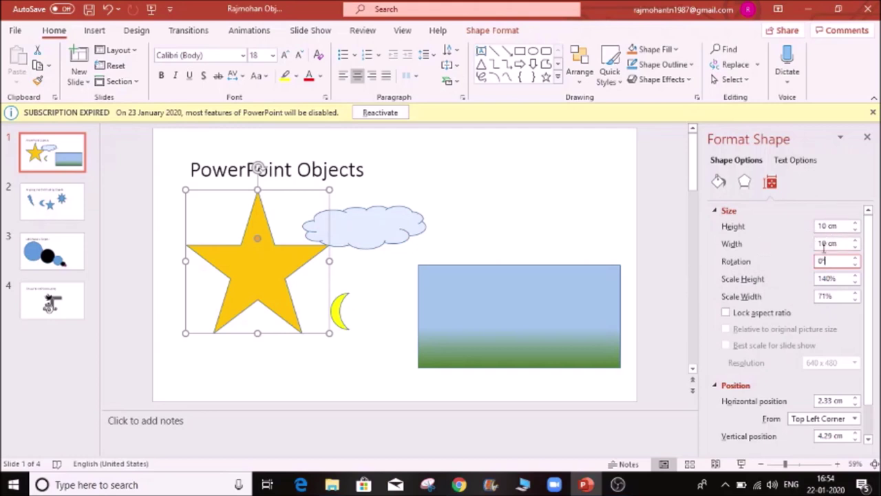
left_click(499, 228)
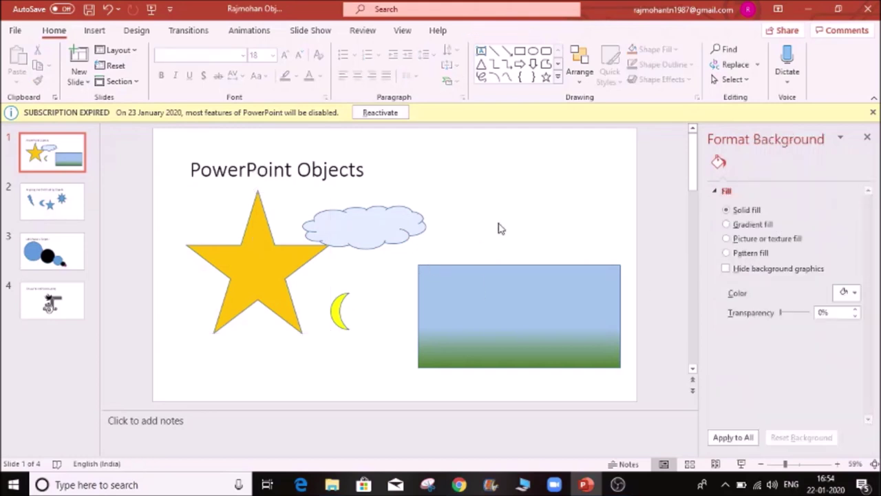
- Undo the resize, lock the aspect ratio and scale the star's height to 150%
key("ctrl+z")
key("ctrl+z")
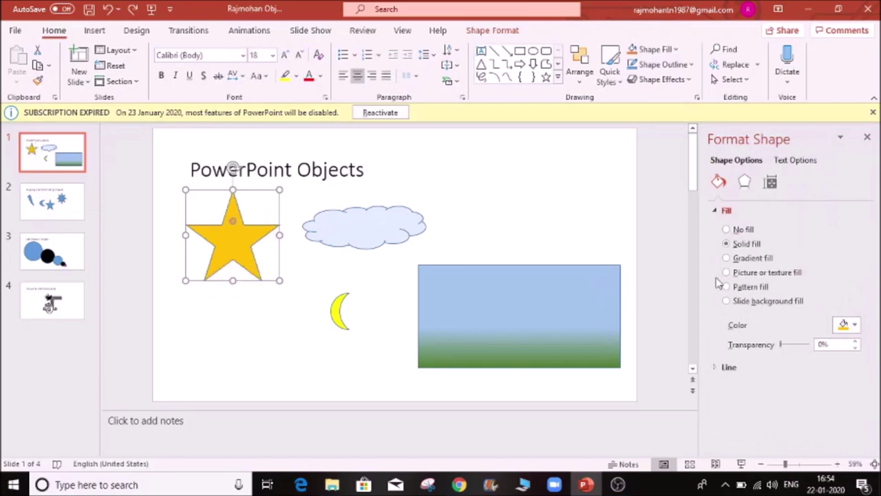
left_click(768, 183)
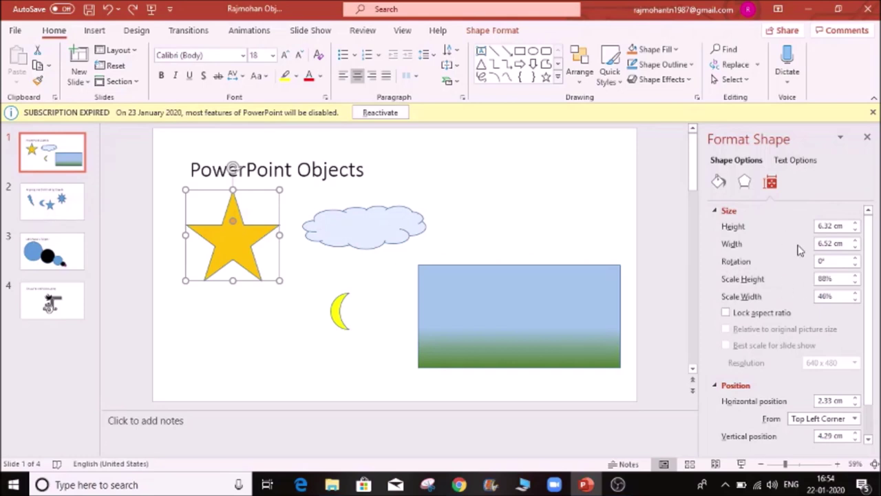
left_click(726, 313)
left_click(841, 279)
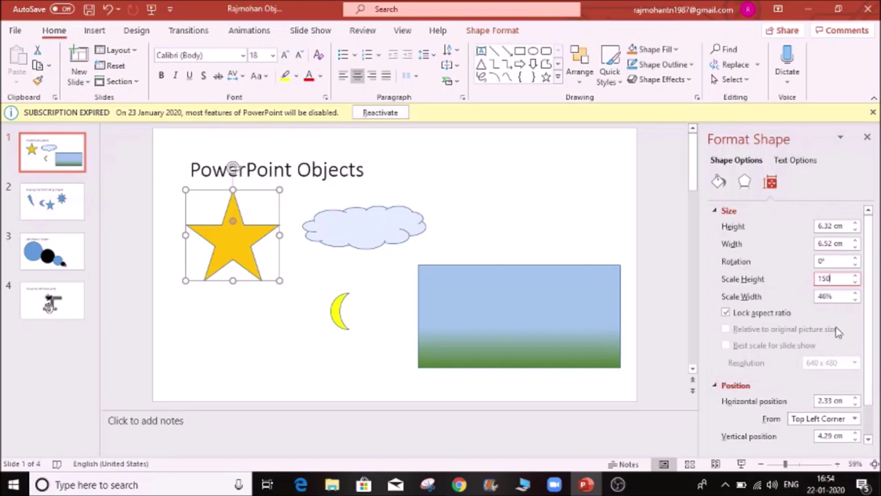
left_click(844, 259)
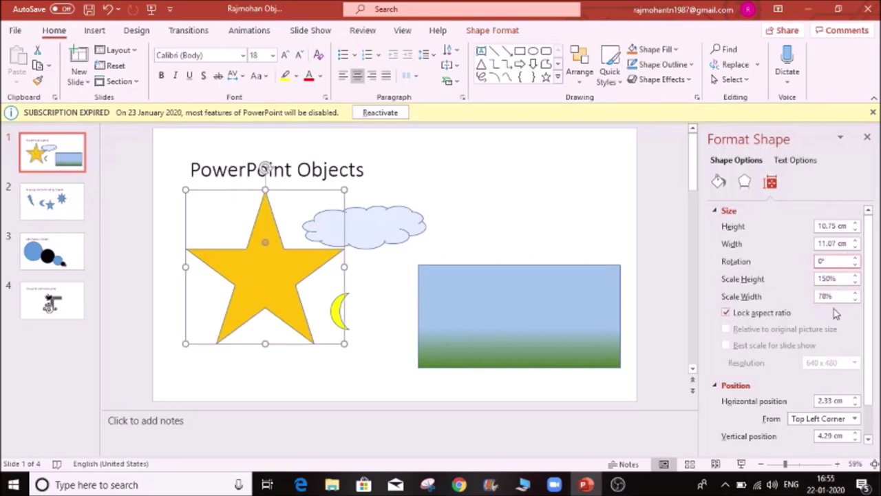
left_click(841, 278)
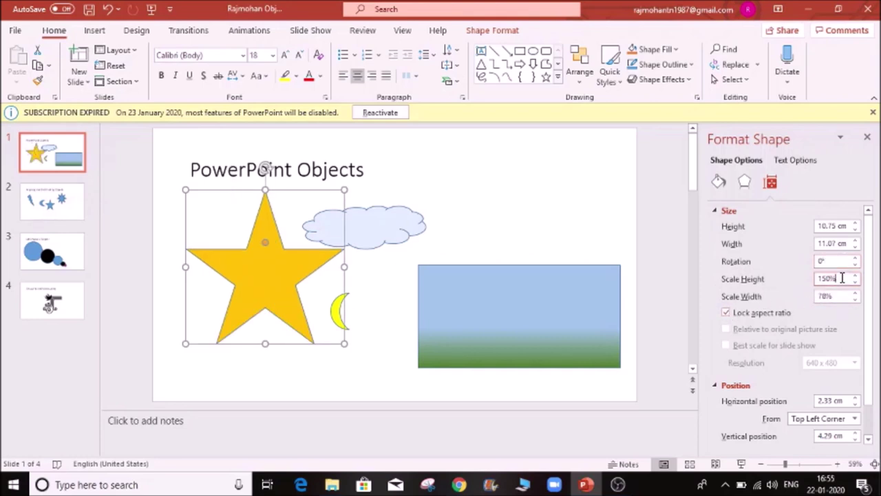
left_click(838, 295)
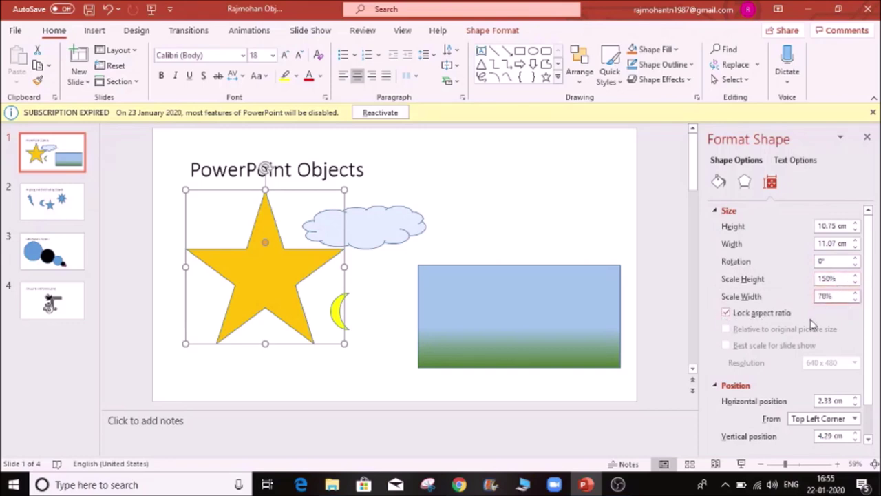
- Unlock the aspect ratio and shrink the star from its corner to about 7.16 × 6.61 cm
left_click(726, 313)
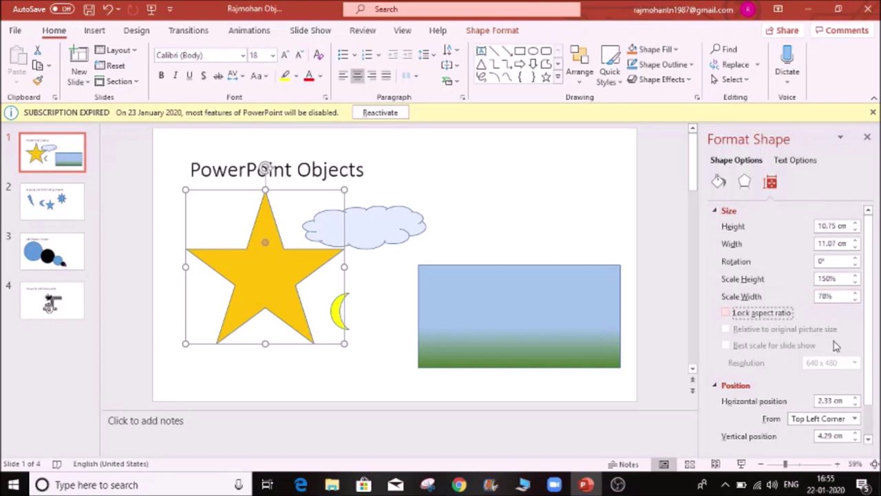
scroll(870, 320, "down", 1)
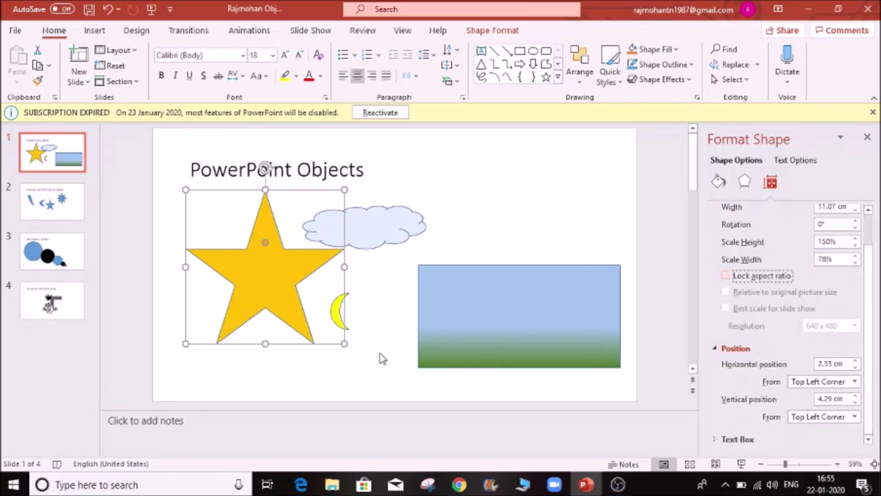
left_click_drag(344, 344, 283, 299)
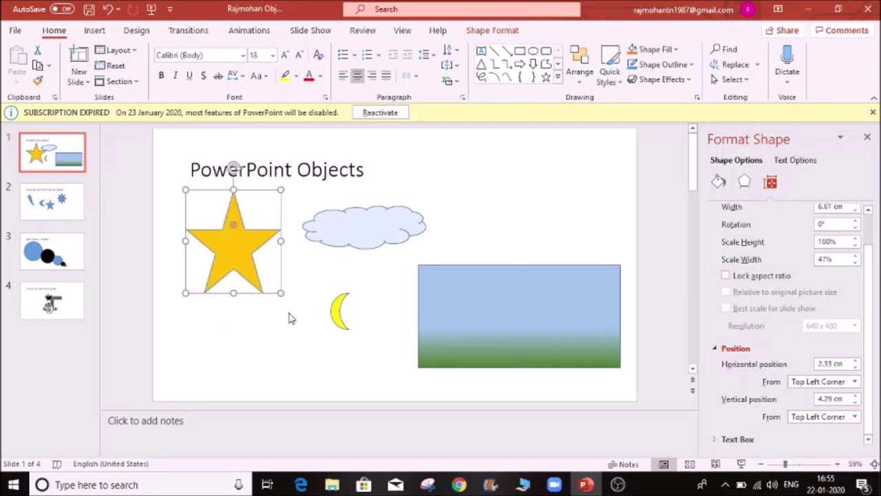
left_click(535, 399)
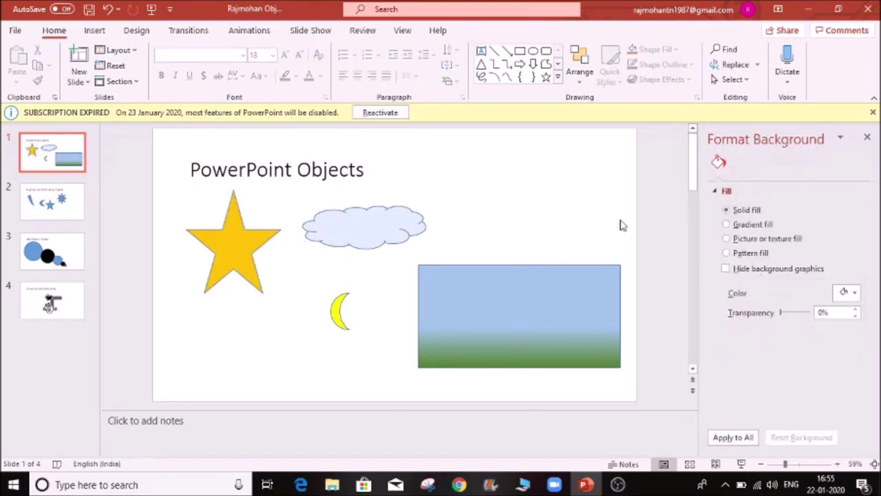
left_click(222, 245)
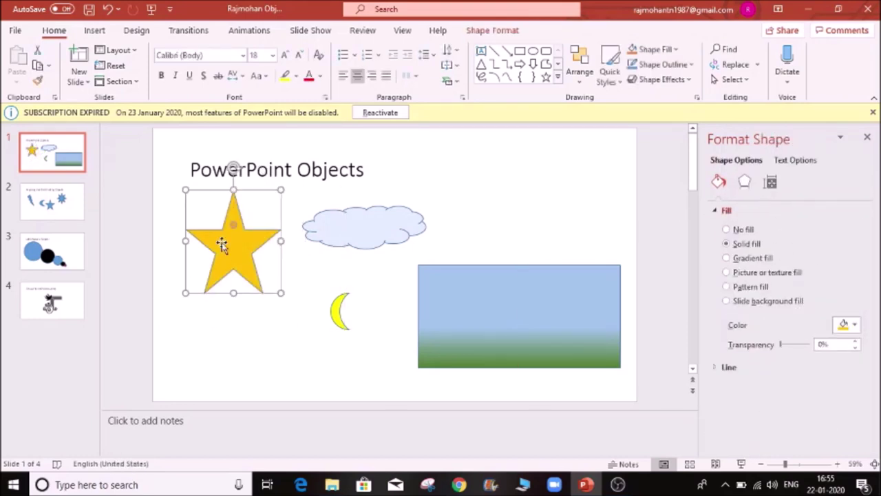
left_click(770, 182)
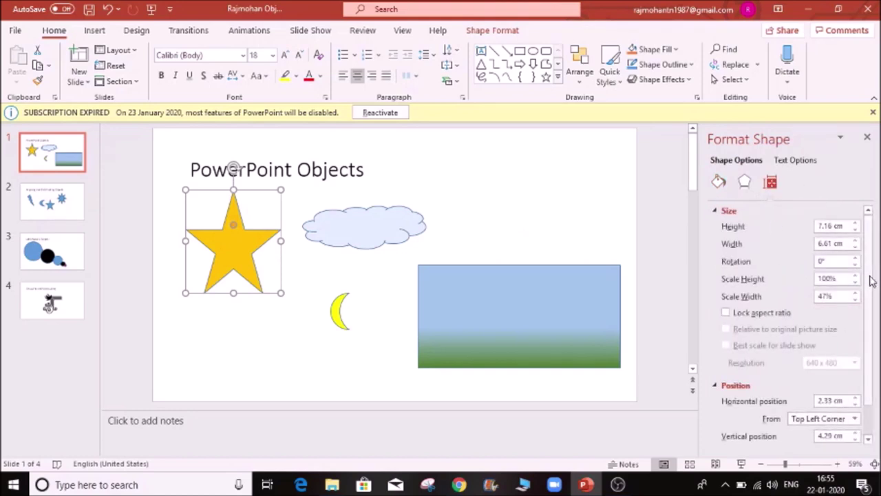
scroll(836, 289, "down", 1)
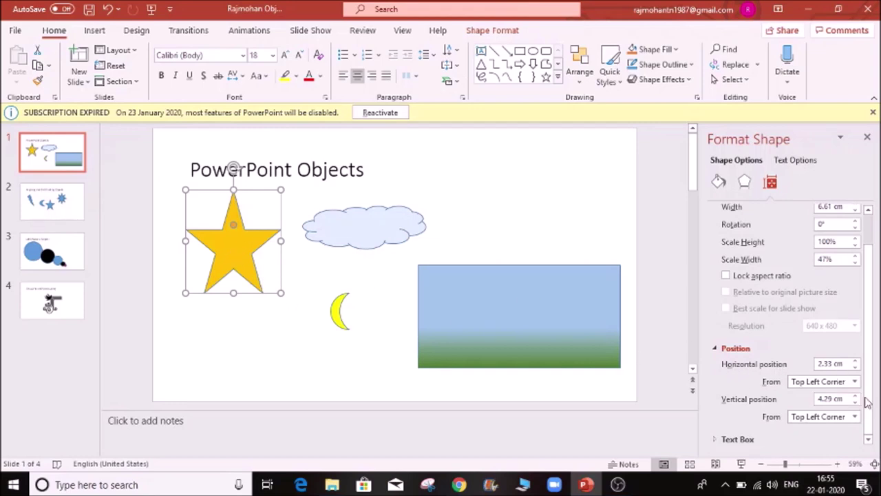
- Try horizontal positions of 0 cm and 10 cm, then drag the star back left off the cloud
left_click(843, 366)
key("BackSpace")
key("BackSpace")
key("BackSpace")
key("BackSpace")
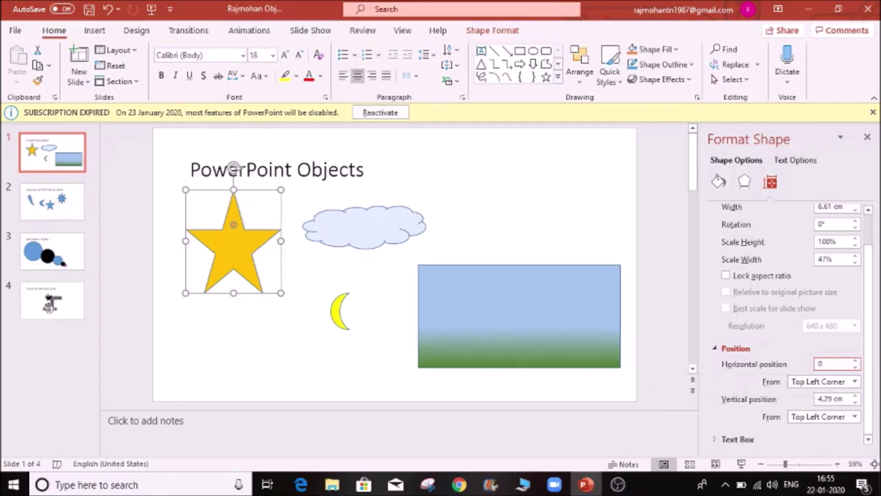
left_click(819, 383)
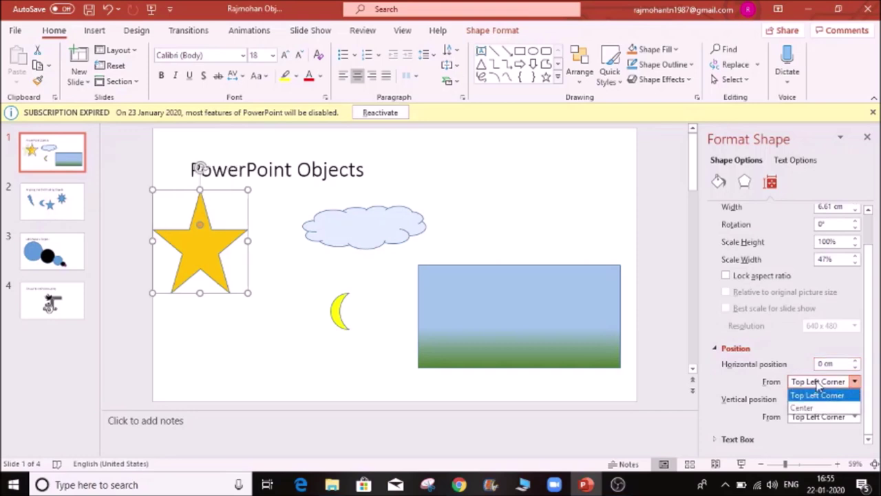
left_click(257, 331)
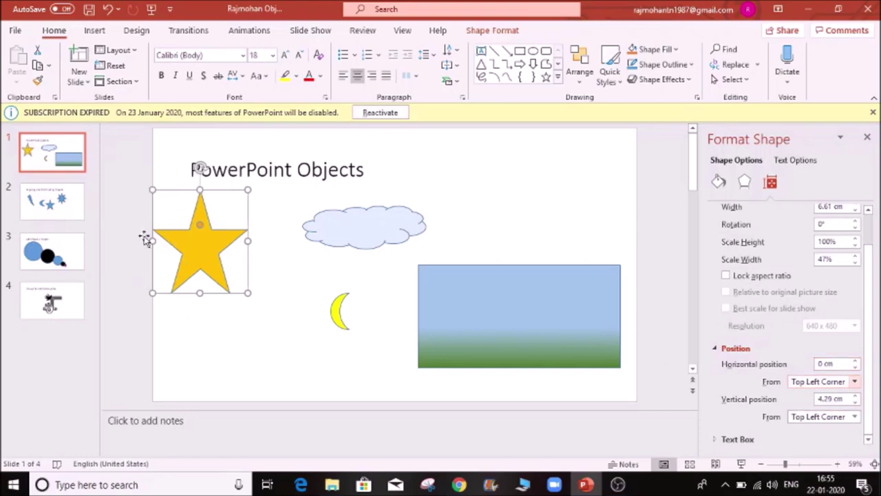
left_click(826, 364)
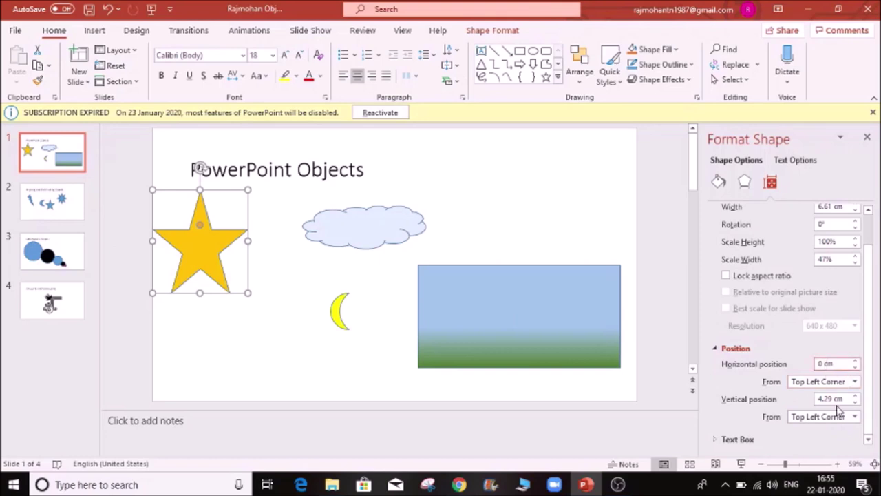
key("BackSpace")
type("10")
left_click(854, 382)
left_click(854, 382)
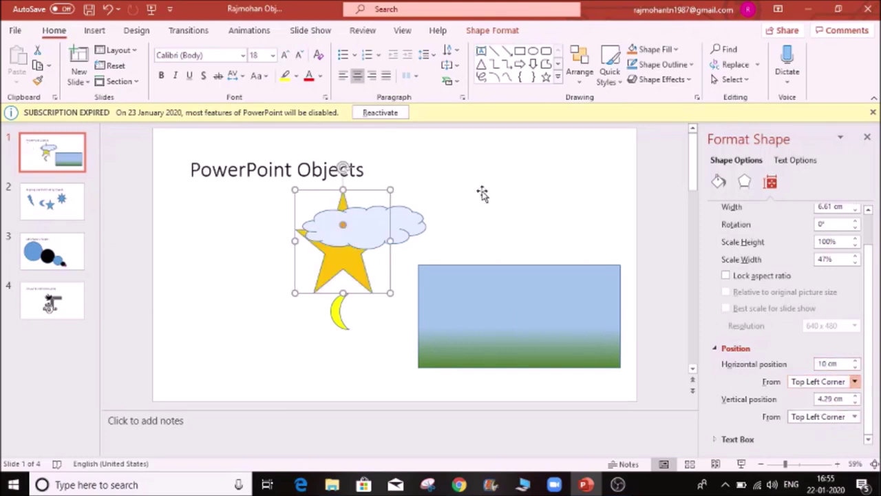
left_click(324, 255)
left_click(332, 261)
left_click_drag(332, 261, 256, 254)
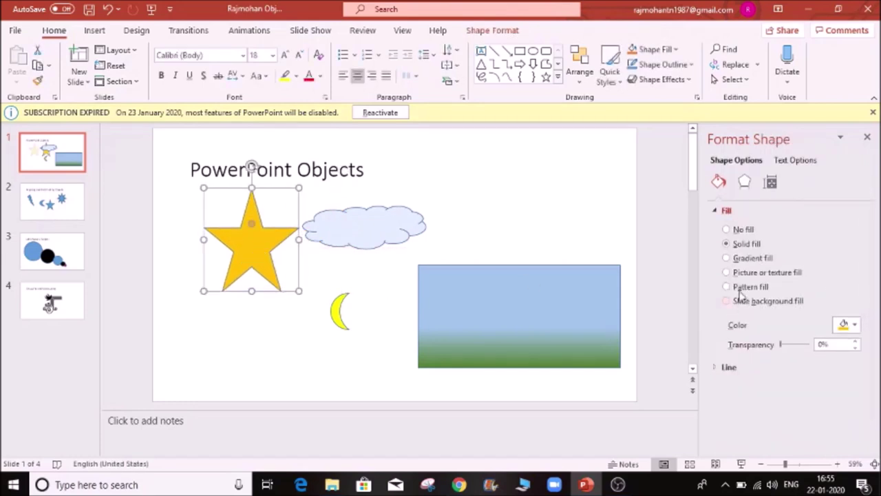
- Measure both horizontal and vertical position from Center, then move the star back to the top-left
left_click(770, 183)
scroll(873, 410, "down", 2)
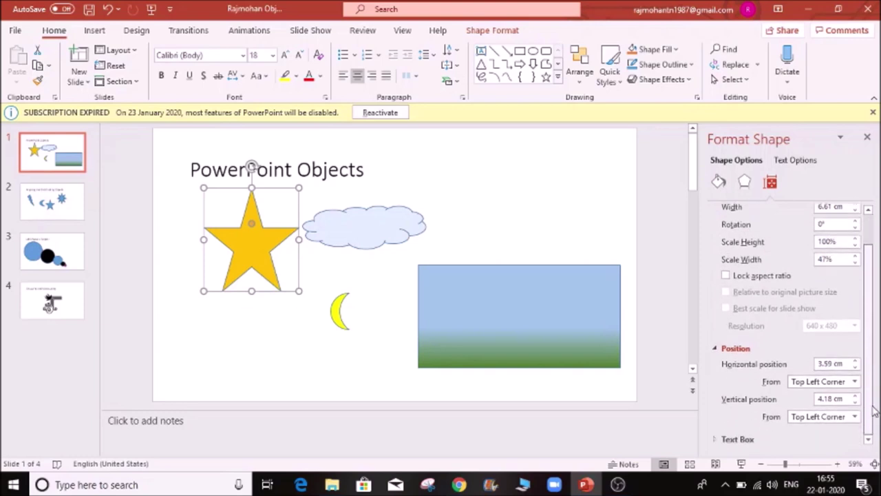
left_click(854, 382)
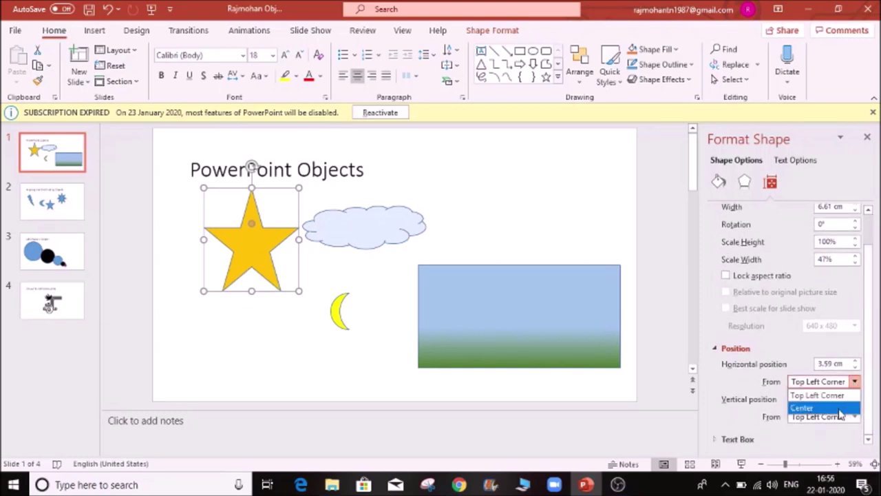
left_click(840, 408)
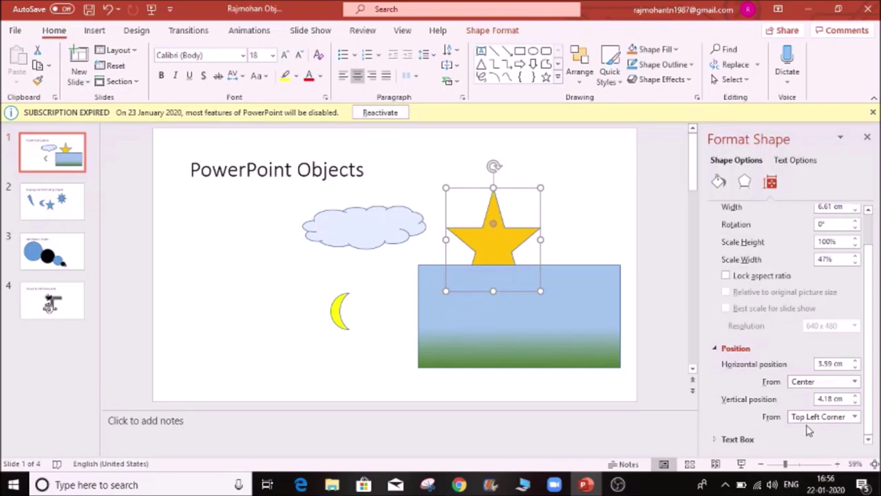
left_click(839, 419)
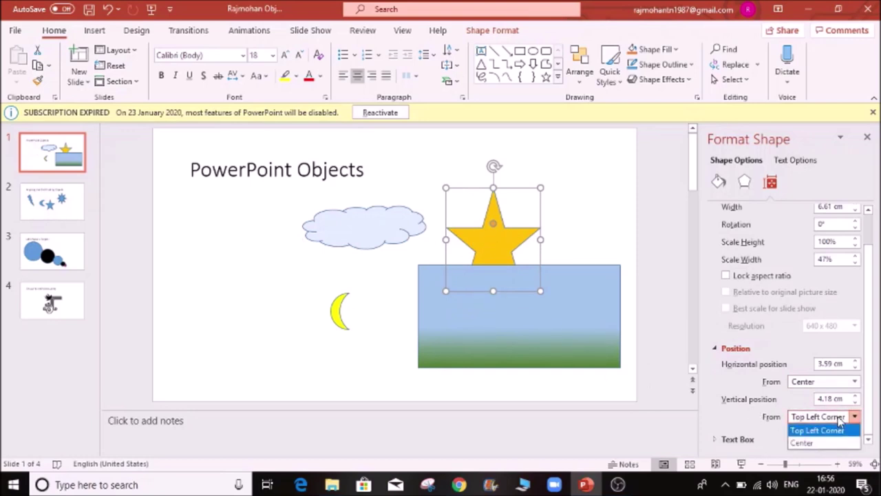
left_click(828, 442)
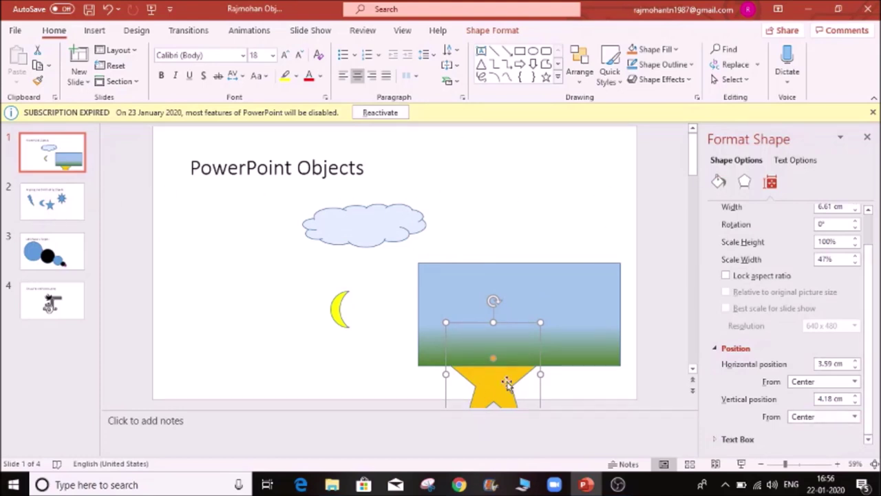
left_click_drag(510, 386, 246, 251)
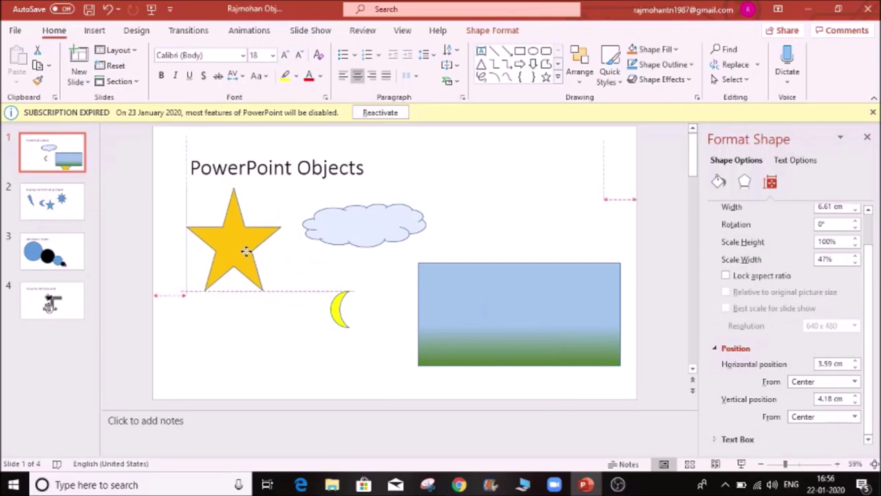
left_click(565, 196)
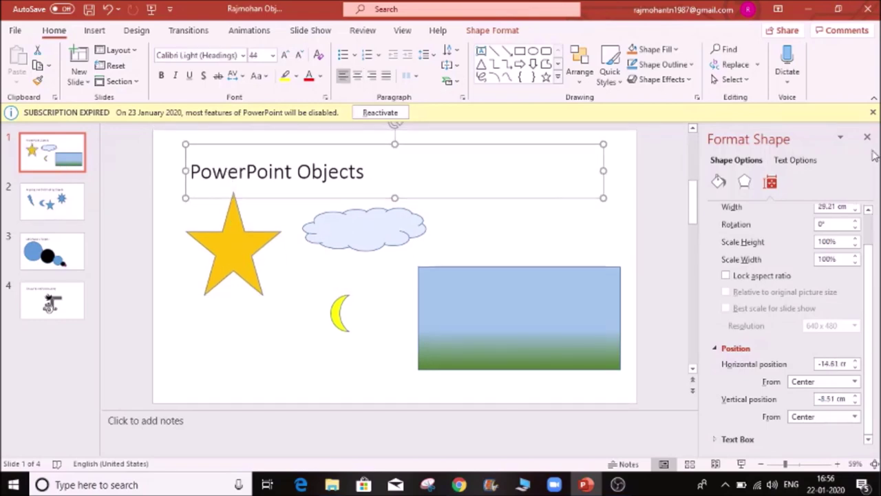
double_click(343, 310)
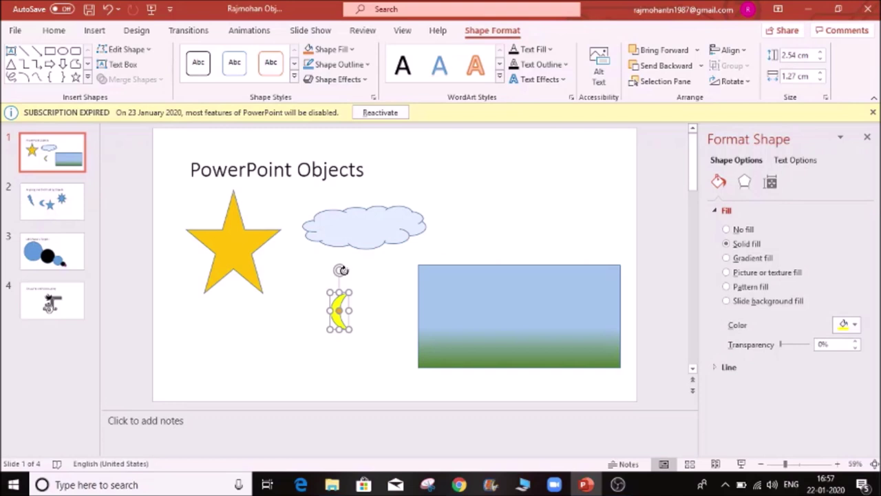
left_click(353, 322)
left_click(337, 318)
left_click(747, 82)
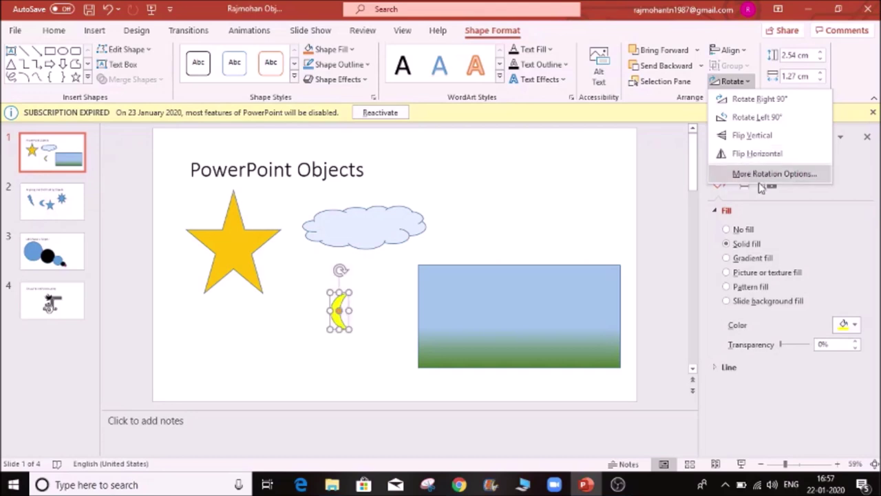
left_click(385, 362)
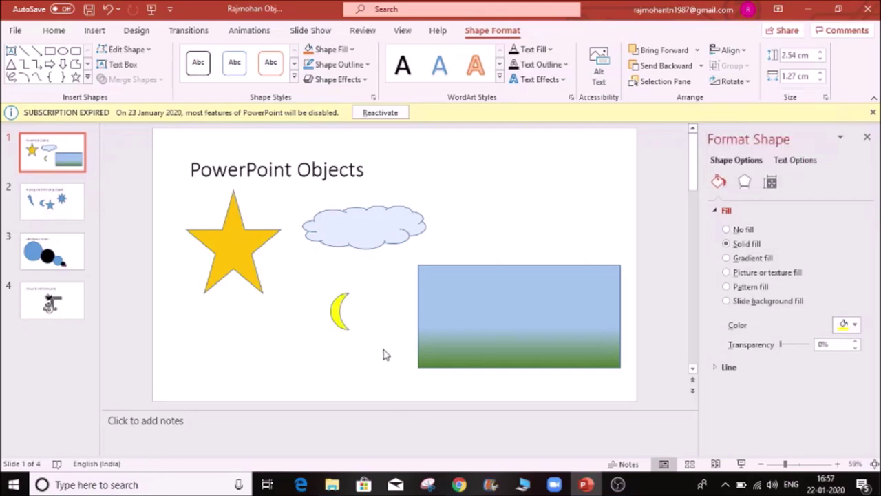
left_click(333, 318)
left_click(732, 81)
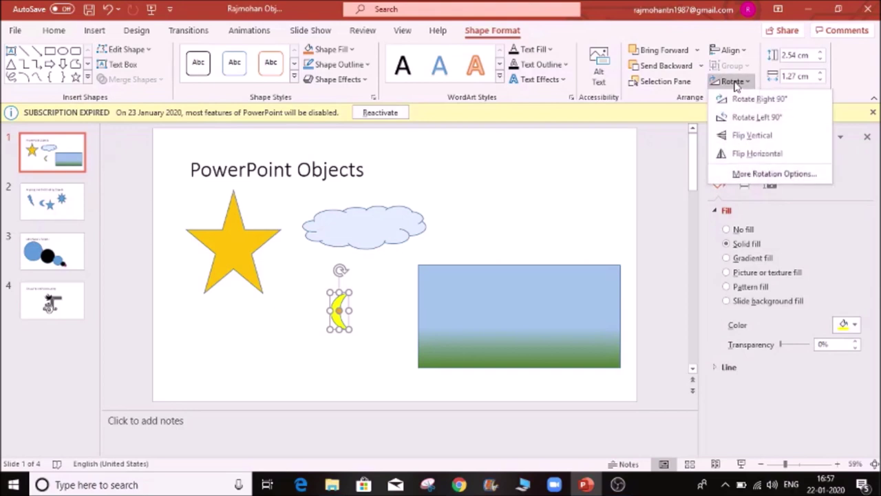
left_click(758, 176)
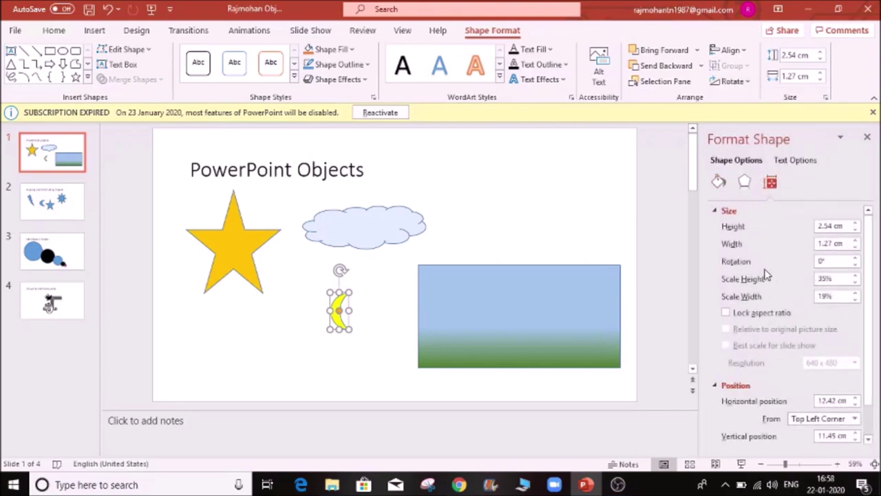
left_click(856, 259)
left_click(856, 258)
left_click(856, 259)
left_click(856, 259)
left_click(856, 258)
left_click(856, 259)
left_click(856, 258)
left_click(855, 265)
left_click(855, 265)
left_click(855, 265)
left_click(855, 265)
left_click(855, 266)
left_click(854, 267)
left_click(855, 267)
left_click(854, 266)
left_click(855, 266)
left_click(854, 266)
left_click(854, 266)
left_click(855, 267)
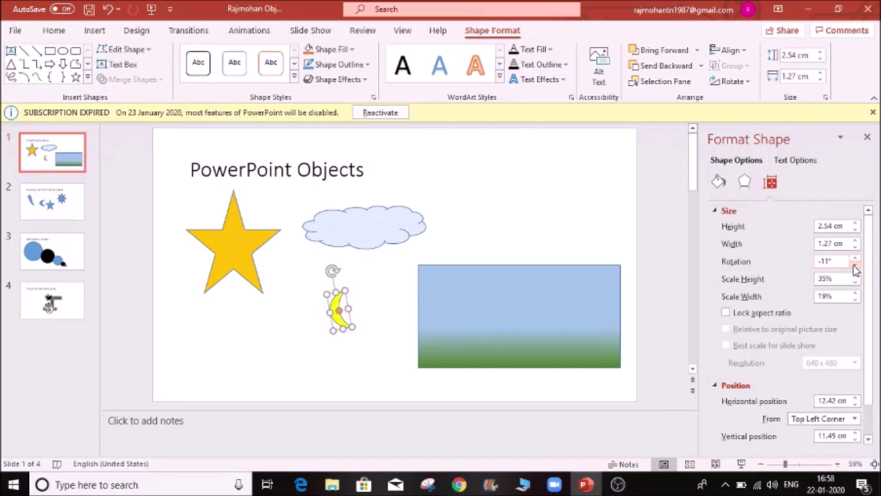
left_click_drag(845, 265, 791, 266)
type("0")
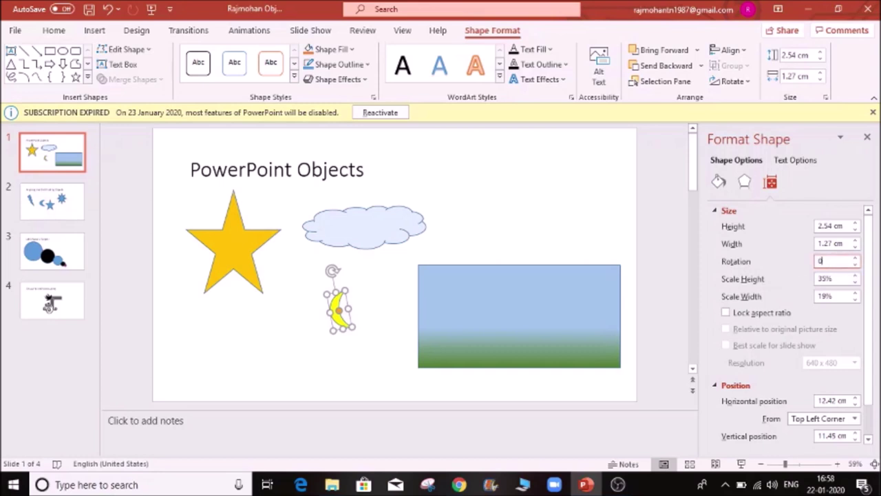
left_click(841, 242)
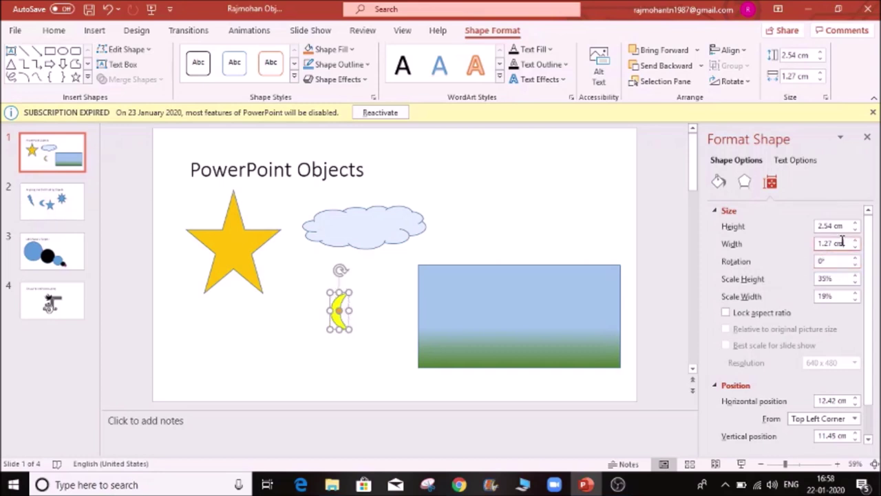
left_click(378, 232)
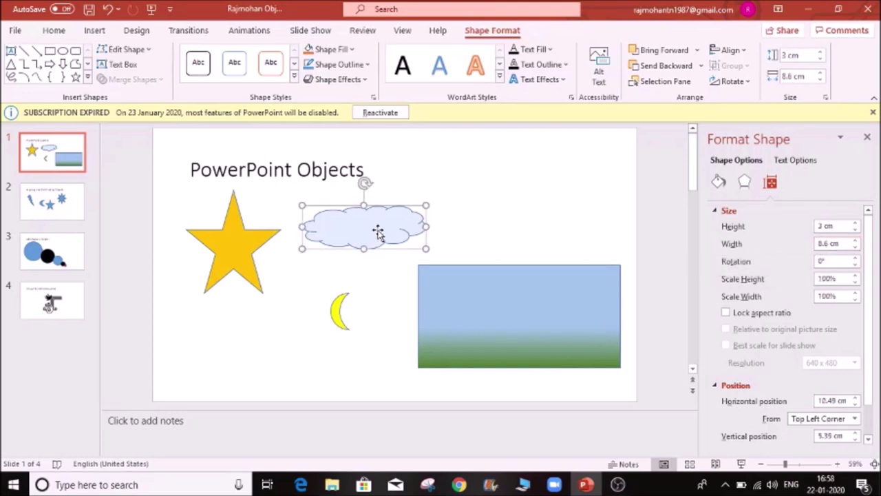
- Shrink the star from its corner to about 5.24 cm tall, keeping it at the top-left
left_click(487, 219)
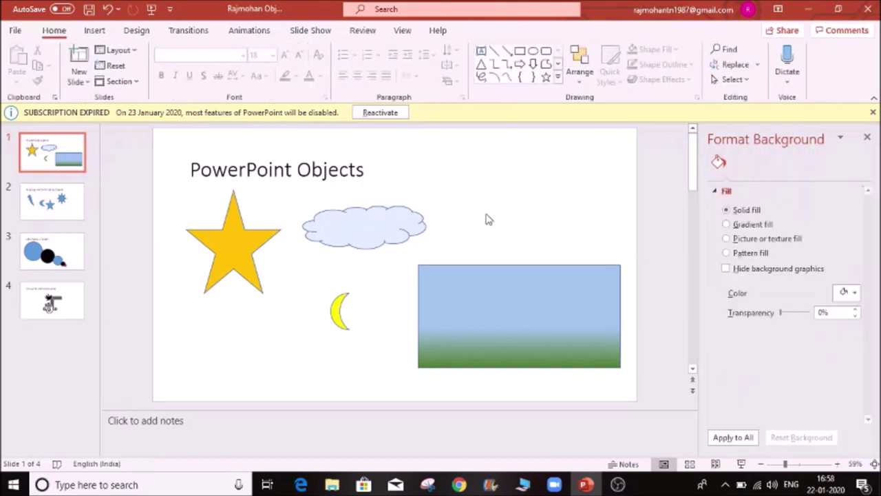
left_click(347, 238)
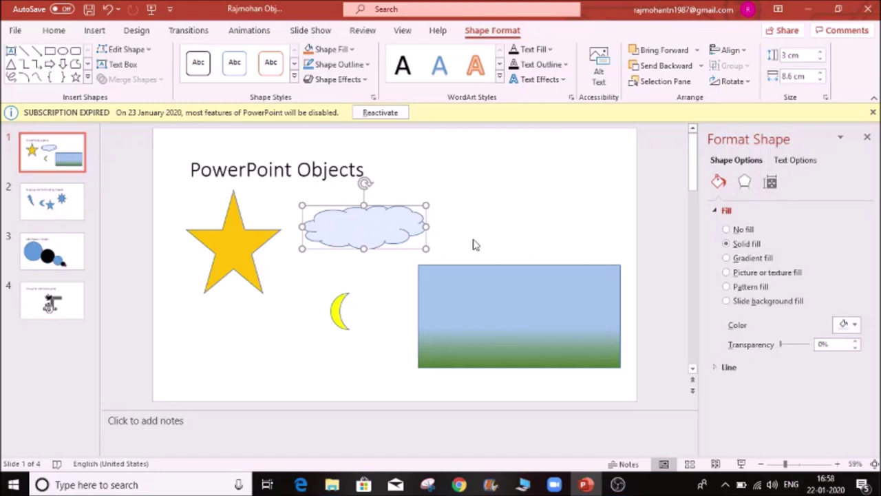
left_click(317, 333)
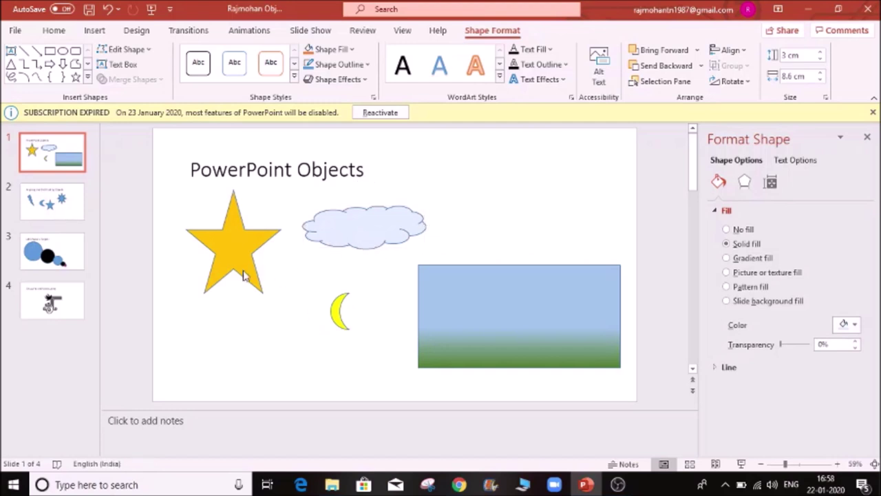
left_click(225, 241)
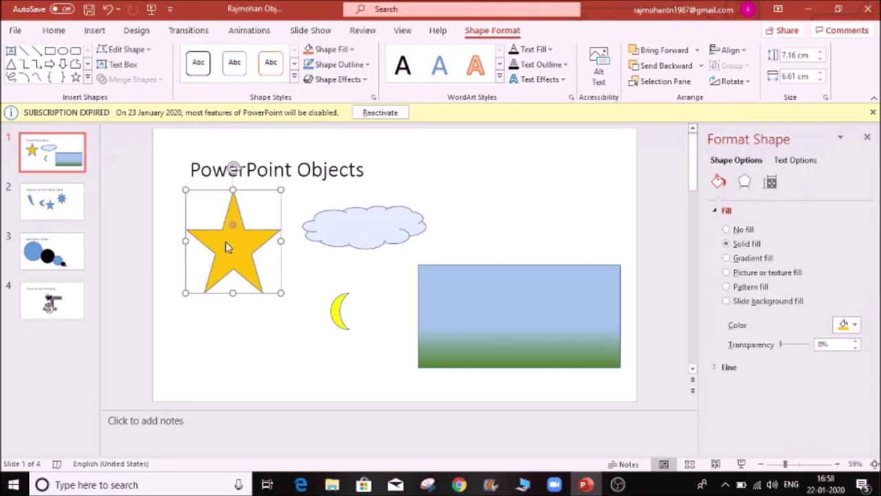
mouse_move(231, 243)
left_mouse_down()
mouse_move(393, 216)
mouse_move(576, 213)
mouse_move(487, 223)
mouse_move(542, 181)
mouse_move(557, 187)
mouse_move(190, 314)
mouse_move(231, 321)
mouse_move(478, 197)
mouse_move(220, 236)
mouse_move(228, 241)
left_mouse_up()
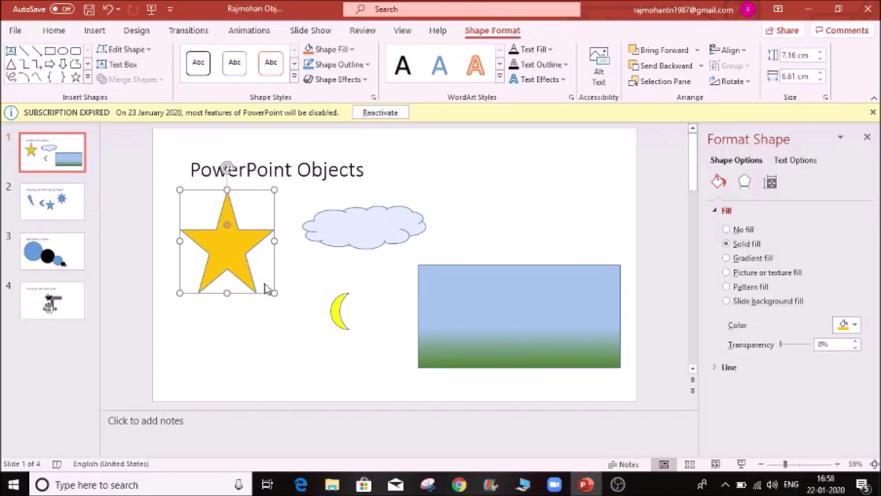
left_click_drag(274, 292, 264, 266)
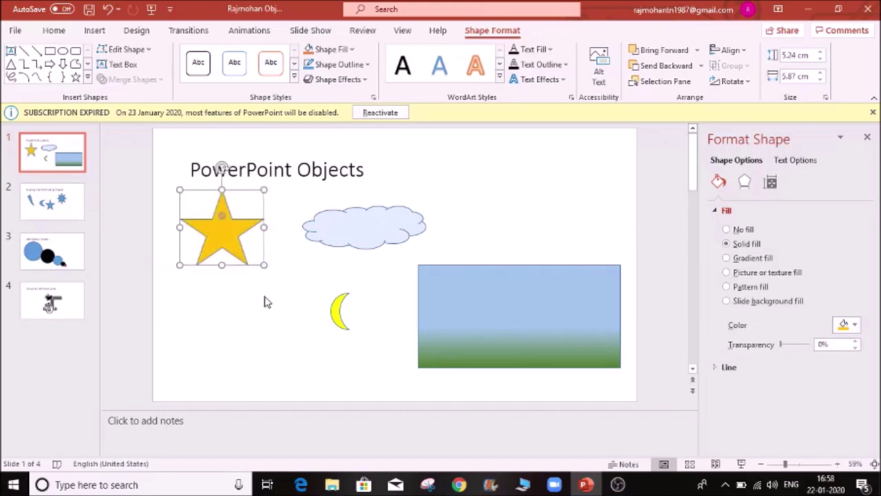
left_click(267, 301)
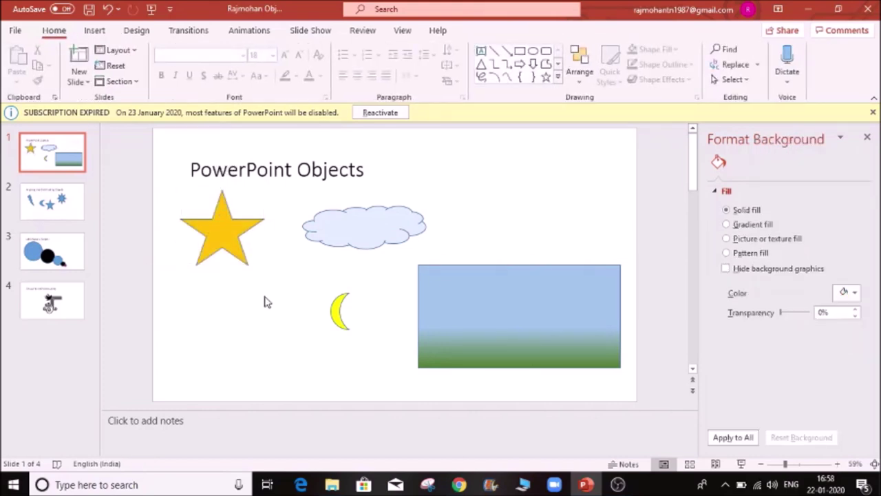
left_click(222, 234)
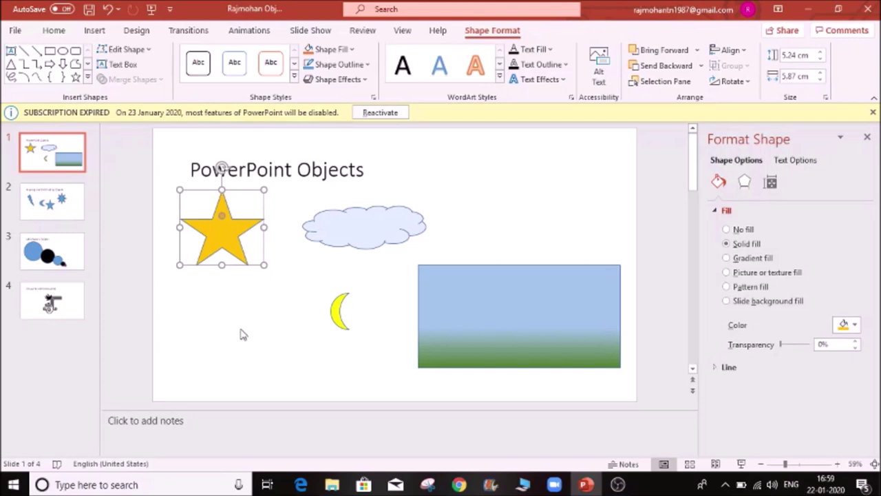
- Drag the star toward the cloud, then drop it at the slide's far left below the title
left_click_drag(232, 227, 207, 210)
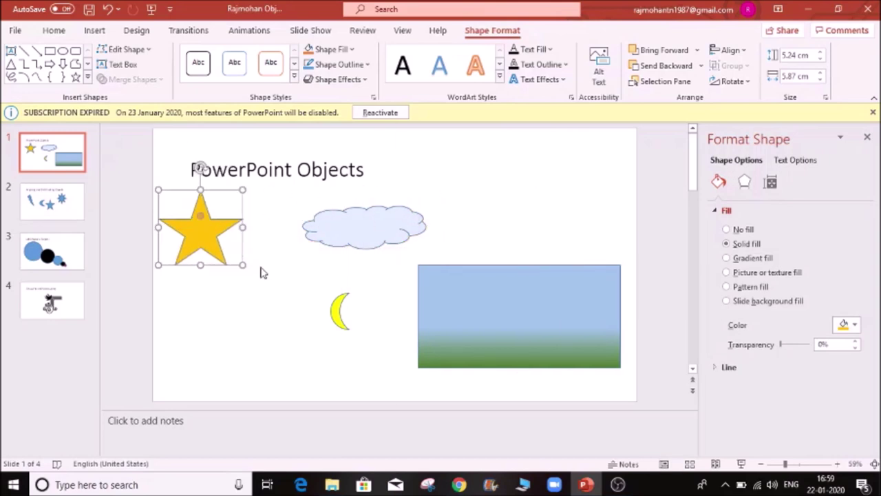
left_click_drag(217, 236, 197, 236)
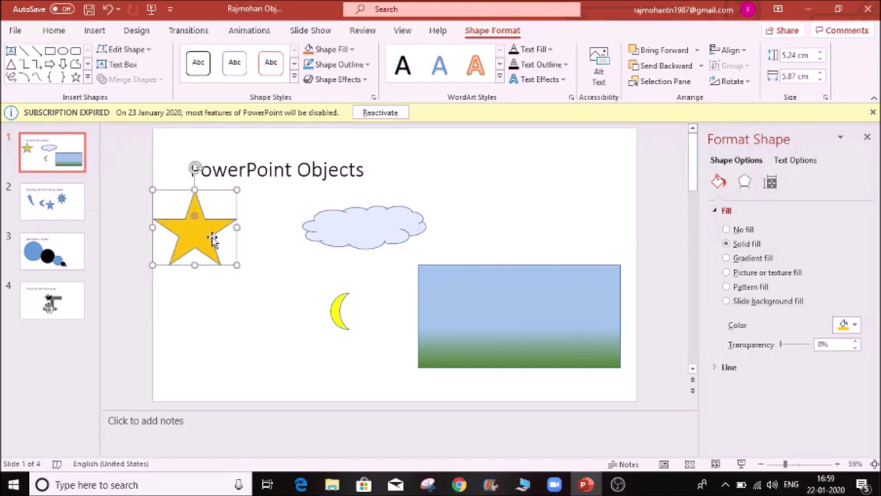
left_click(279, 316)
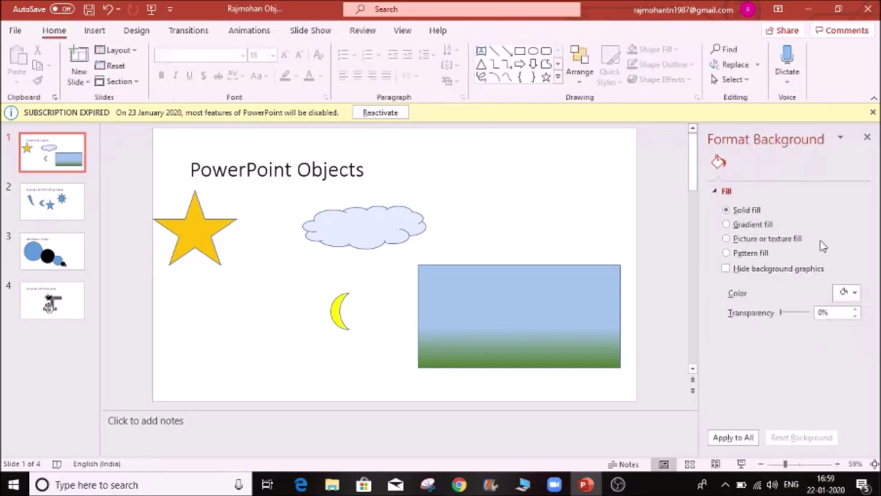
left_click(207, 234)
mouse_move(197, 238)
left_mouse_down()
mouse_move(204, 267)
mouse_move(196, 340)
mouse_move(210, 161)
mouse_move(196, 365)
mouse_move(195, 305)
mouse_move(216, 226)
mouse_move(196, 227)
left_mouse_up()
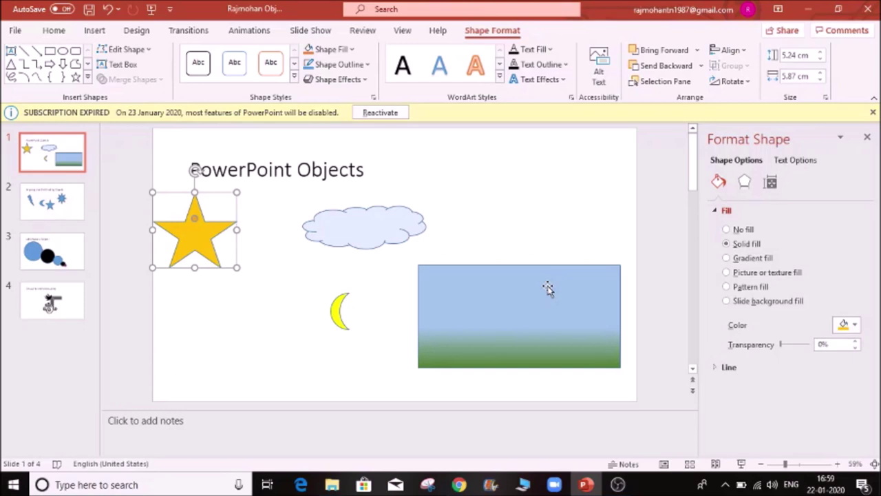
left_click(254, 316)
left_click(172, 223)
mouse_move(217, 229)
left_mouse_down()
mouse_move(289, 235)
mouse_move(243, 225)
mouse_move(222, 234)
left_mouse_up()
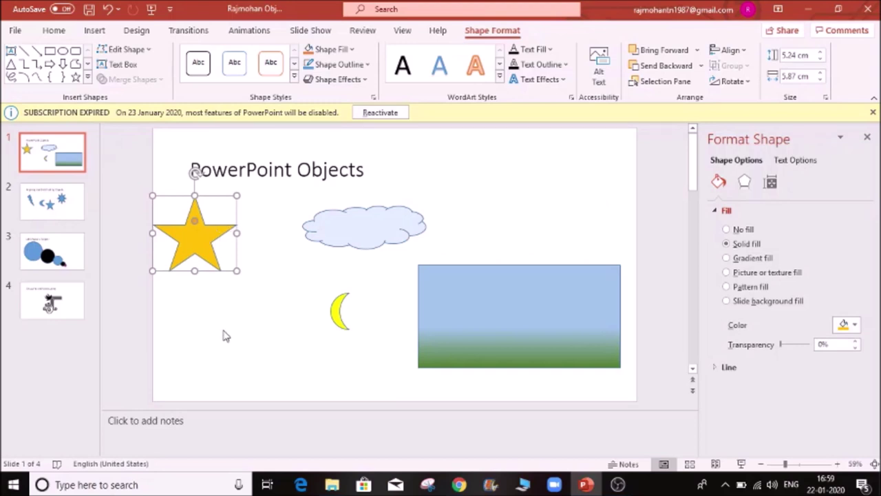
- Nudge the star with arrow keys against the cloud's left side, then drag it under the cloud
left_click(229, 334)
left_click(213, 241)
key("Right")
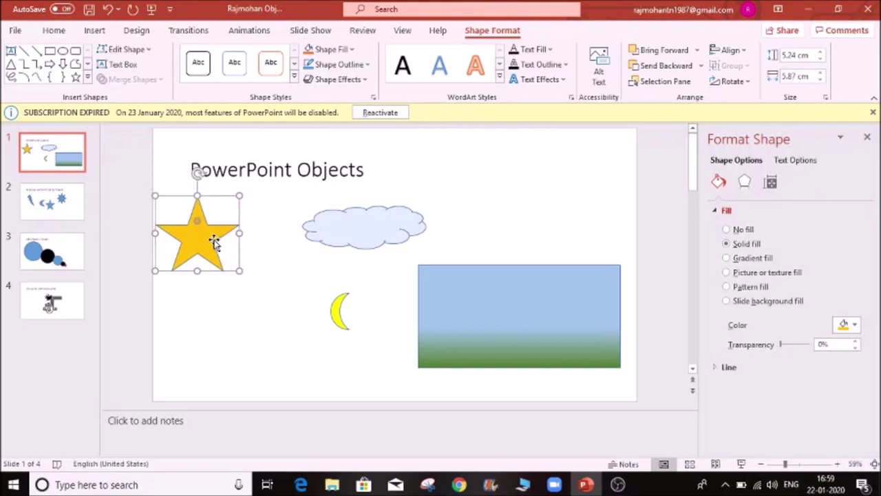
key("Right")
key("Down")
key("Right")
key("Right")
key("Right")
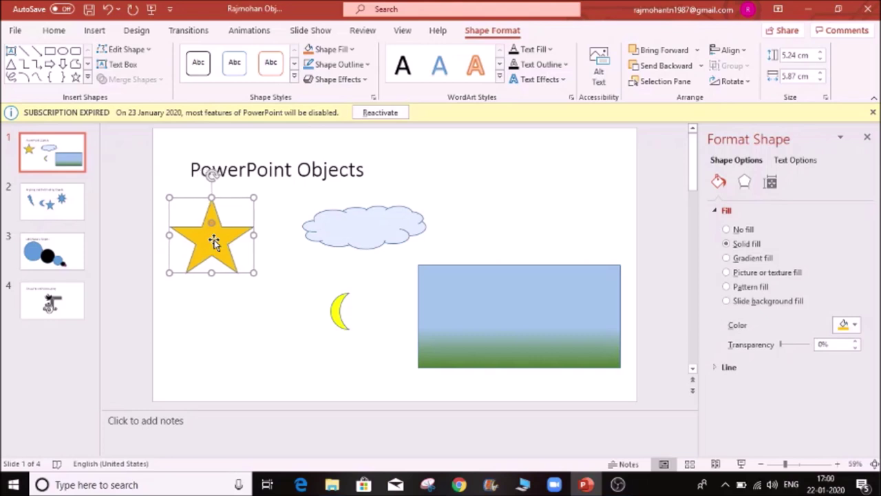
key("Right")
key("Right")
key("Right")
key("Right")
key("Right")
key("Right")
key("Right")
key("Right")
key("Right")
key("Right")
key("Right")
key("Right")
key("Right")
key("Right")
key("Right")
key("Right")
key("Right")
key("Right")
key("Right")
key("Right")
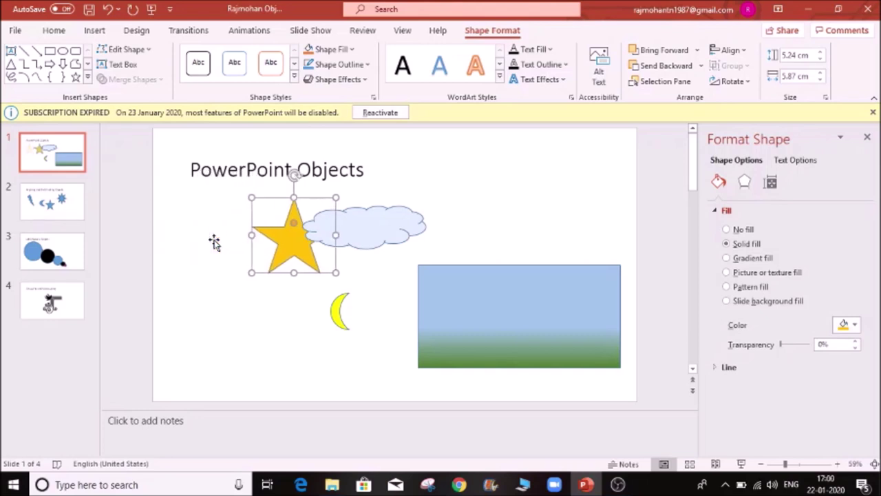
key("Left")
key("Left")
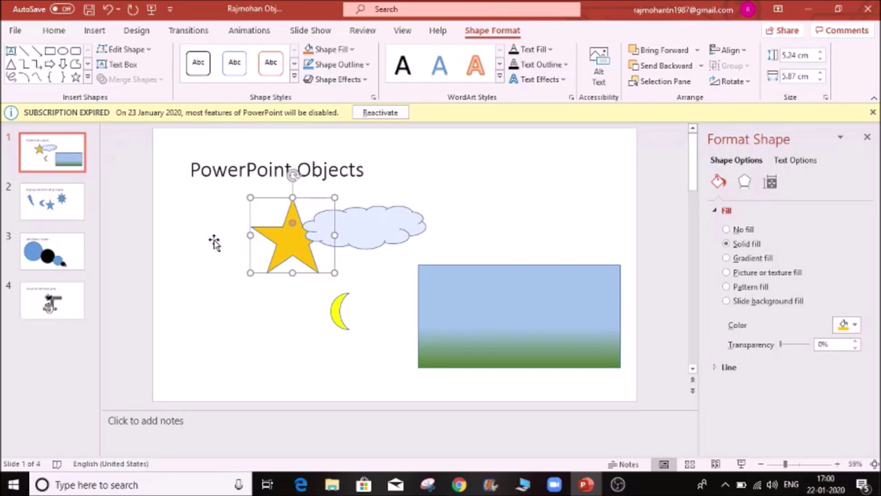
key("Left")
key("Left")
key("Left")
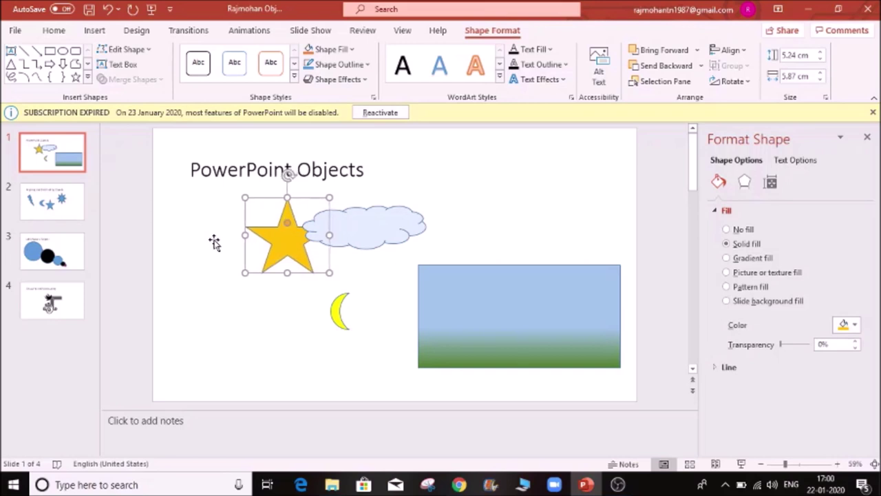
key("Left")
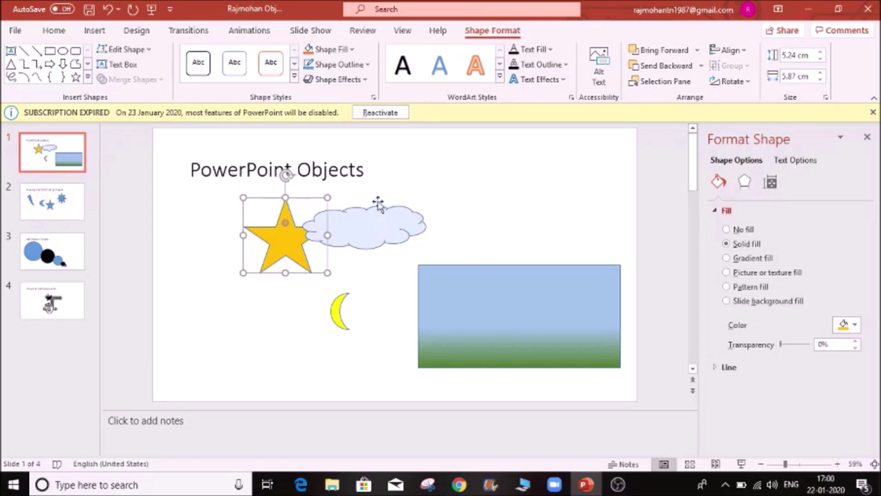
left_click_drag(296, 231, 369, 226)
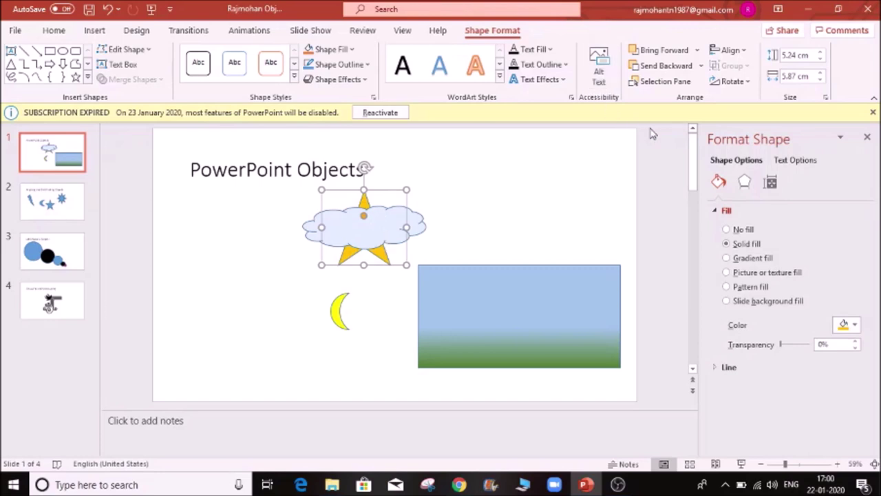
- Bring the star forward in front of the cloud, then send it to the back
left_click(696, 51)
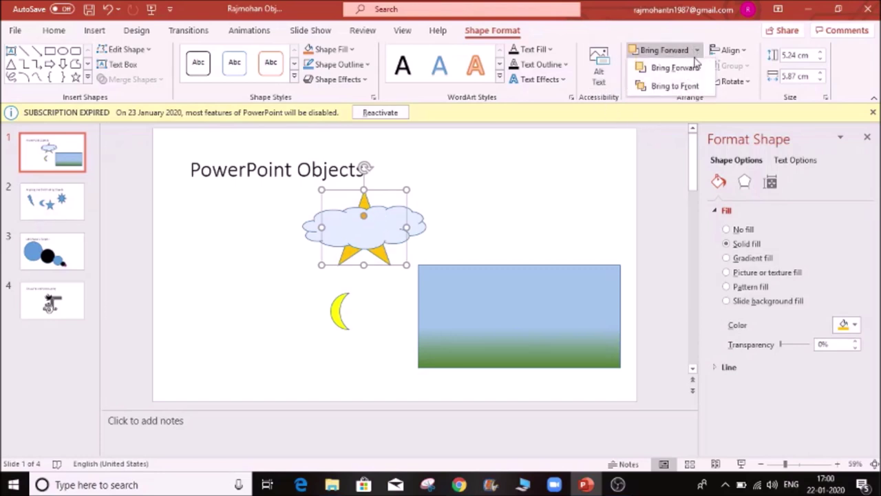
left_click(674, 67)
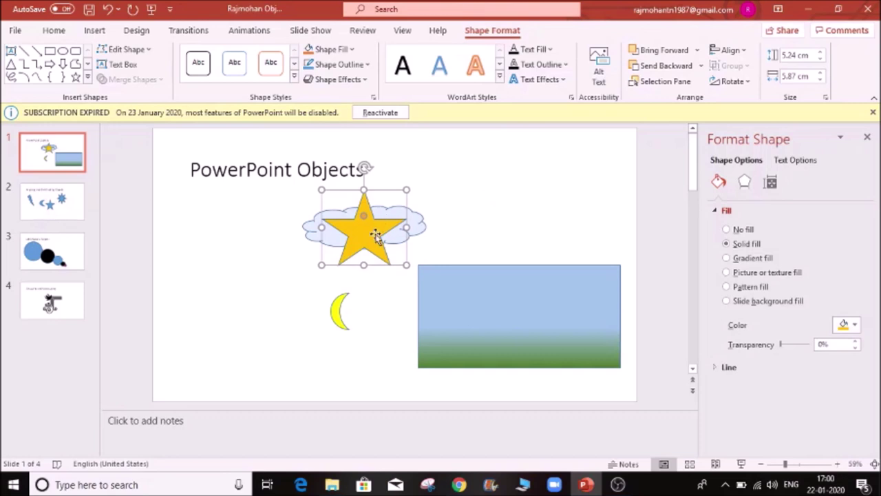
left_click(700, 66)
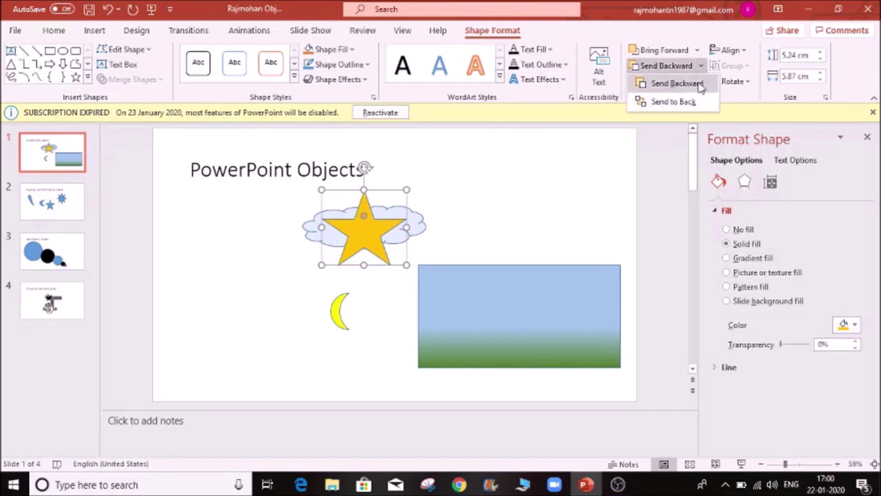
left_click(696, 103)
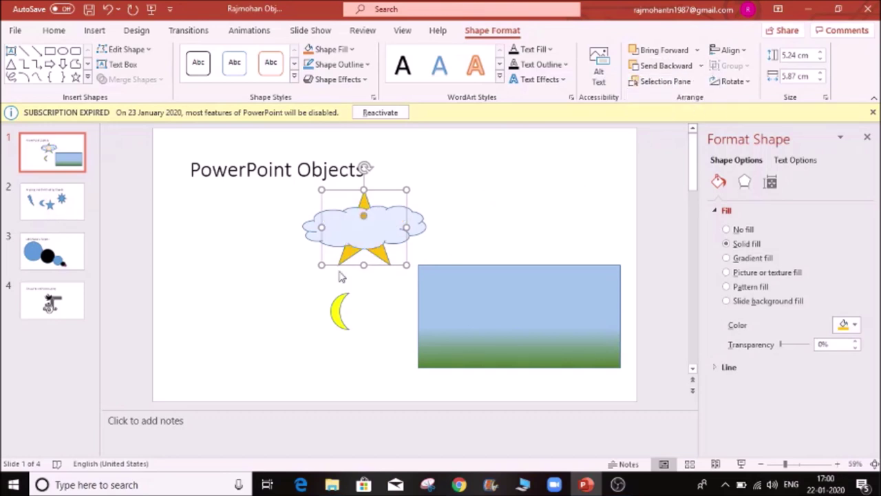
- Move the sky gradient rectangle over the cloud and star and send it backward behind the cloud
left_click(413, 296)
left_click_drag(413, 296, 326, 226)
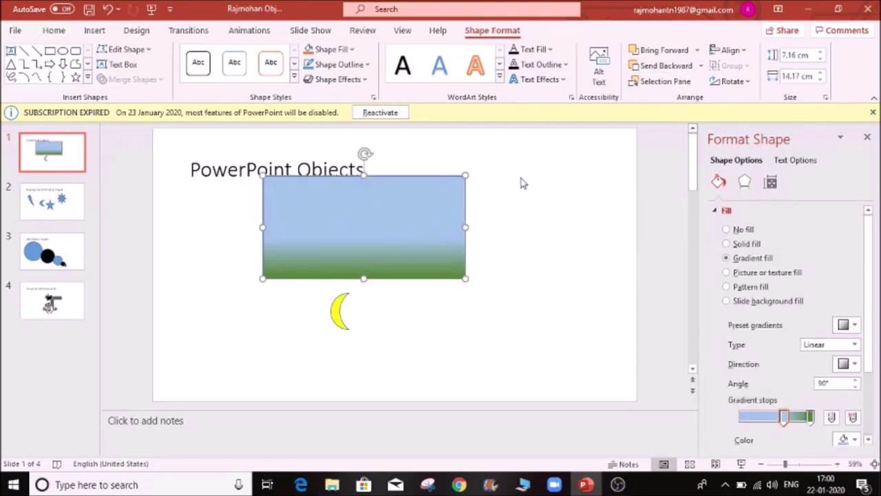
left_click(694, 67)
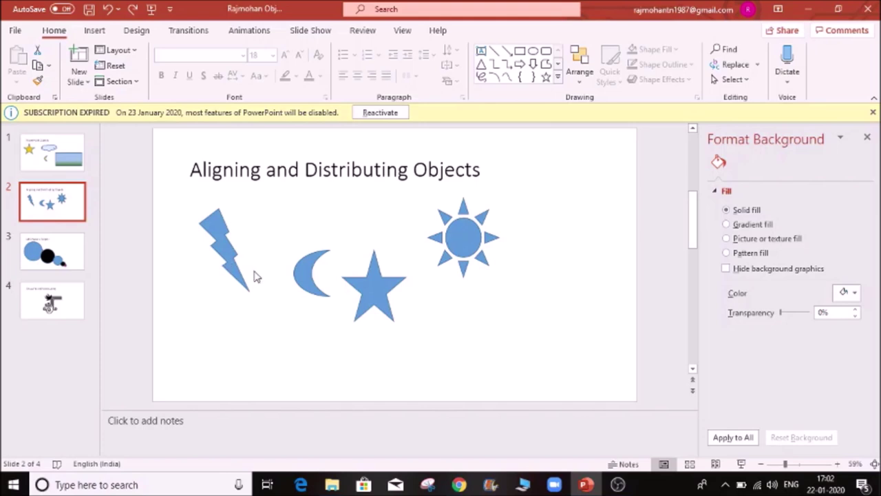
left_click(482, 232)
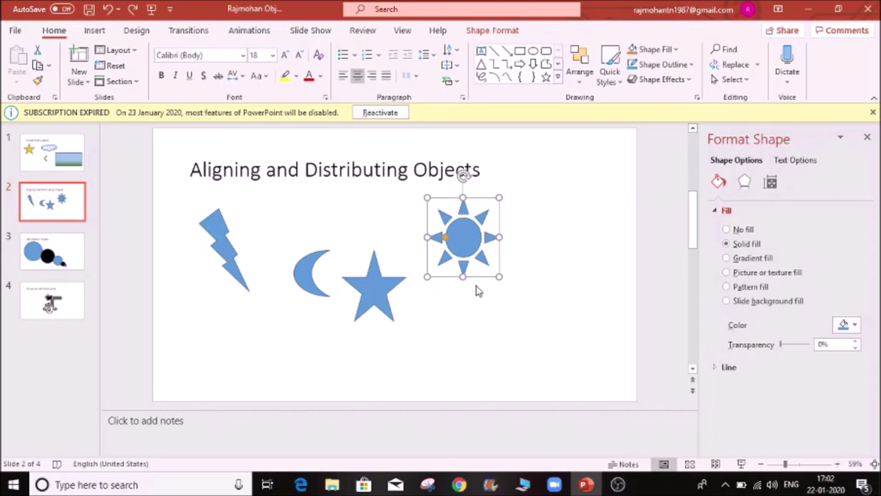
- Drag the sun down beside the star until their centres line up on the smart guide
left_click_drag(474, 232, 474, 256)
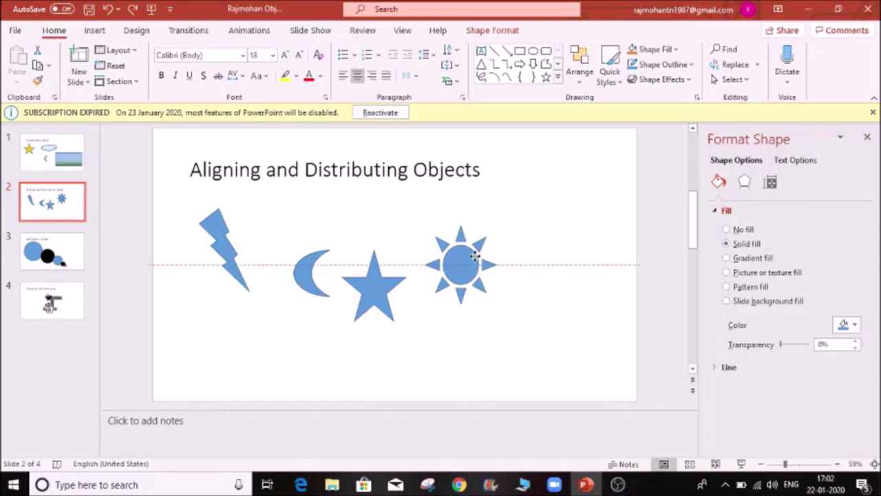
left_click_drag(474, 256, 478, 206)
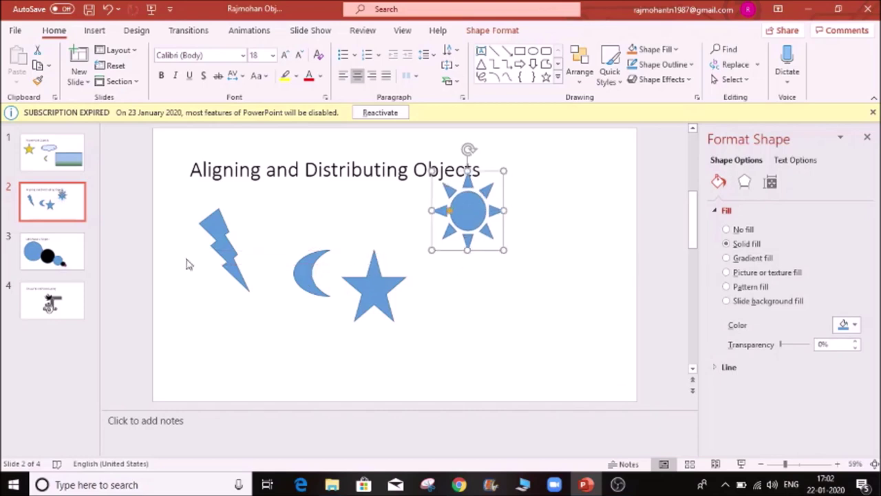
left_click_drag(481, 211, 480, 211)
left_click(468, 209)
left_click_drag(472, 237, 471, 220)
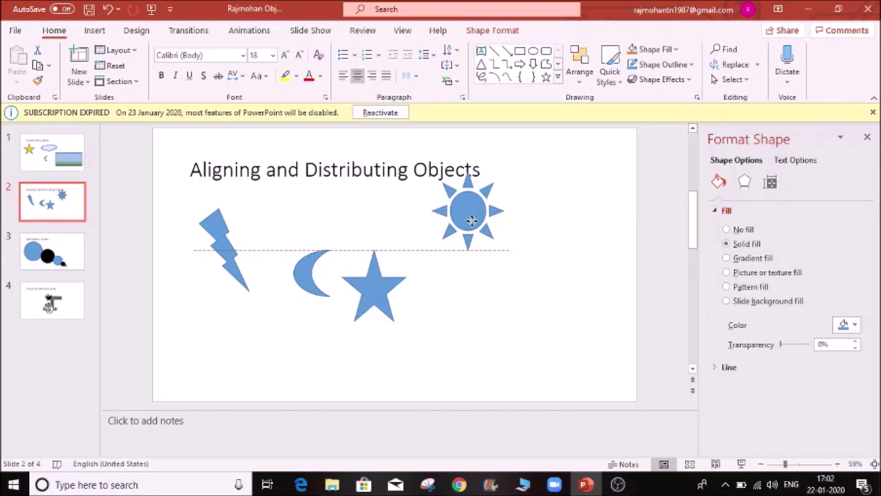
left_click_drag(472, 220, 474, 263)
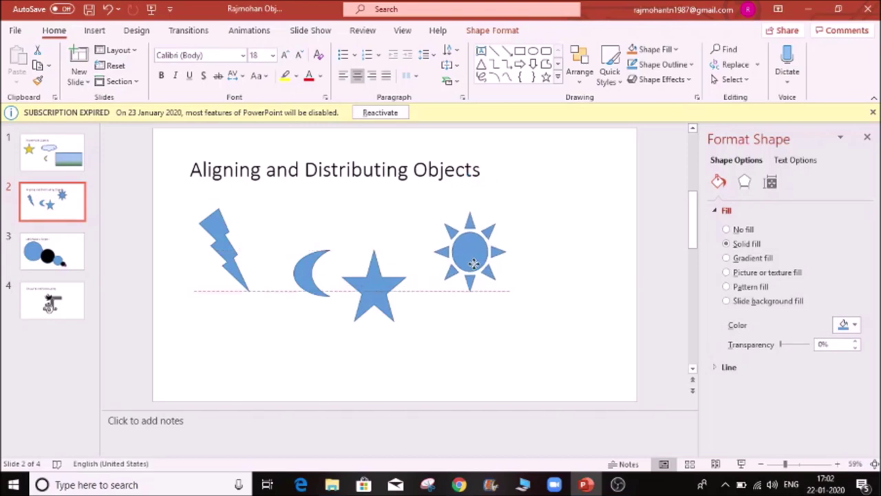
left_click_drag(474, 263, 471, 294)
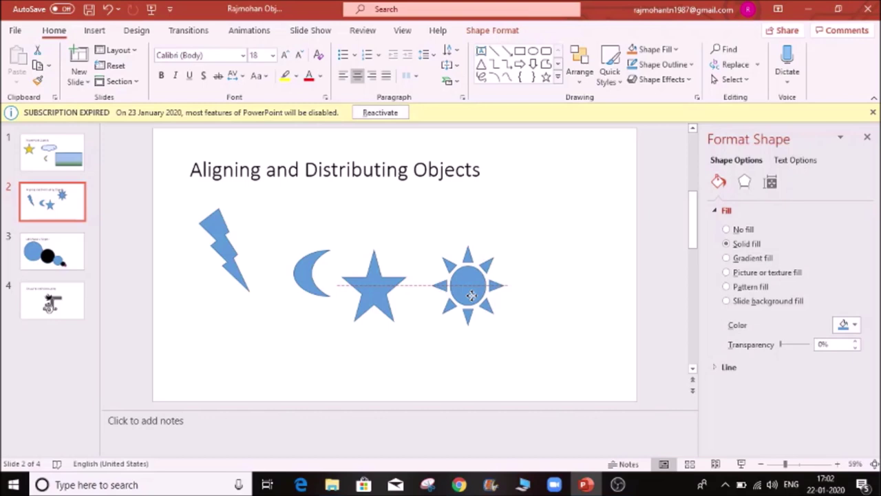
left_click_drag(470, 294, 471, 296)
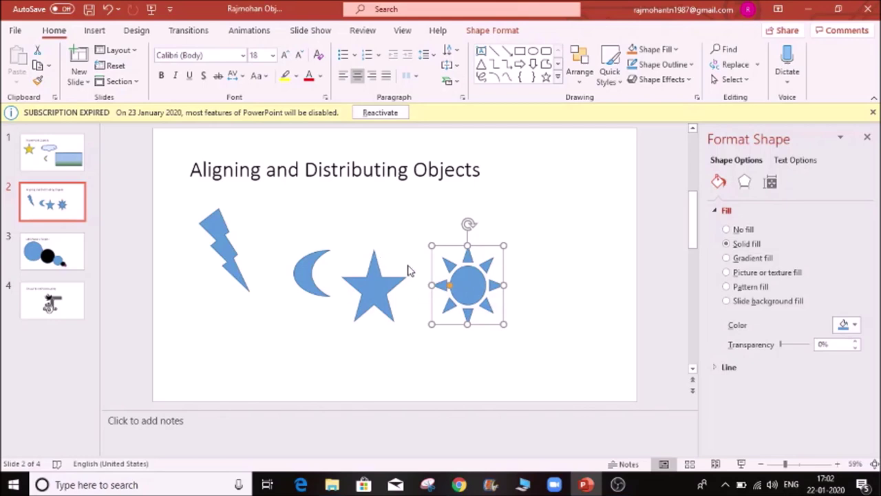
left_click(305, 273)
- Put the moon above the star and the lightning bolt above the sun, leveling star and sun
left_click_drag(304, 271, 363, 216)
left_click_drag(217, 234, 454, 215)
left_click_drag(468, 288, 468, 319)
left_click_drag(375, 288, 376, 307)
left_click(521, 269)
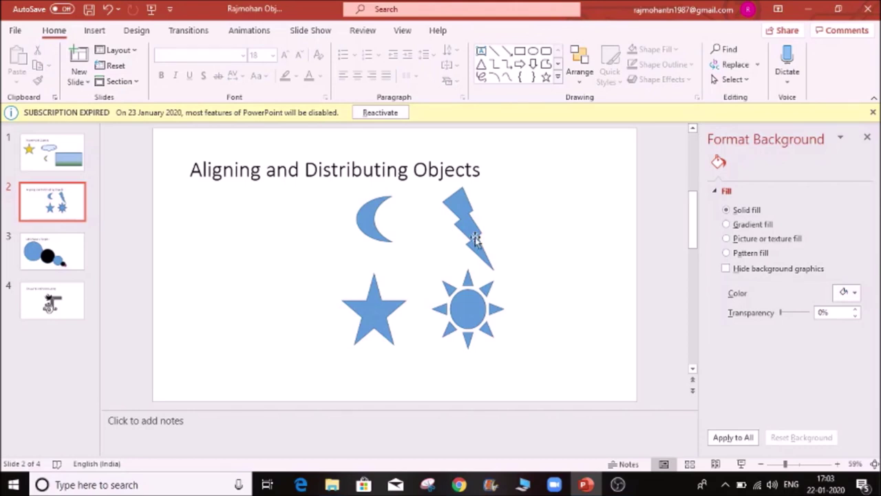
left_click(299, 183)
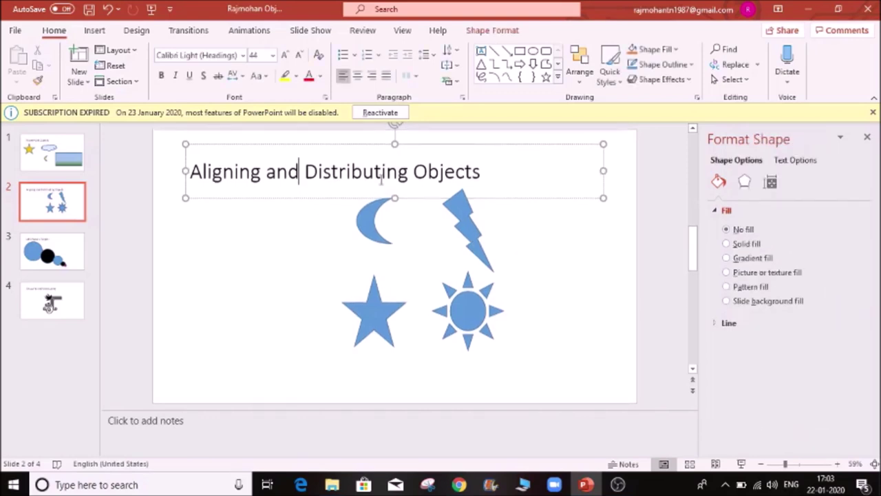
- Narrow slide 2's title box and move it across the top of the slide
left_click_drag(603, 171, 496, 163)
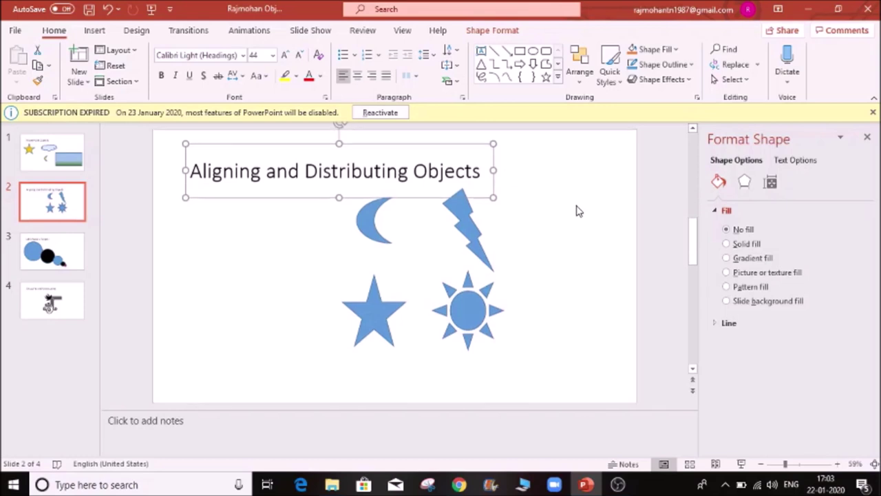
left_click(576, 209)
left_click(351, 156)
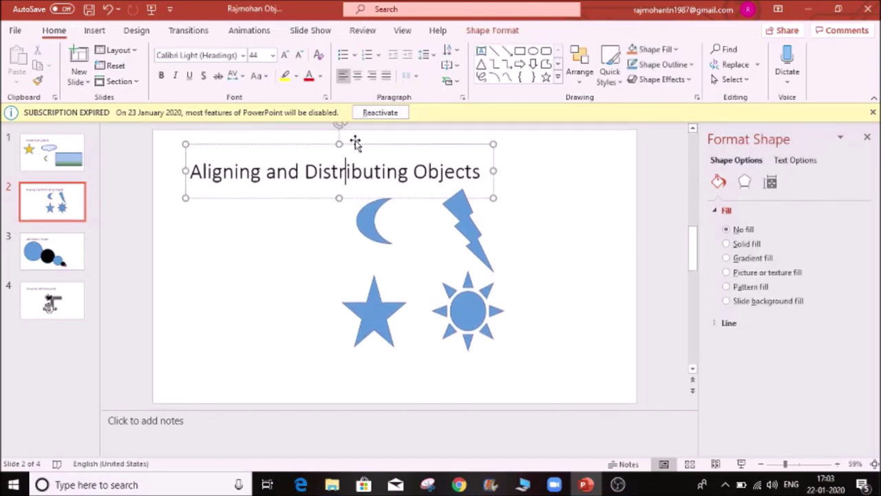
left_click_drag(349, 143, 412, 144)
left_click(590, 324)
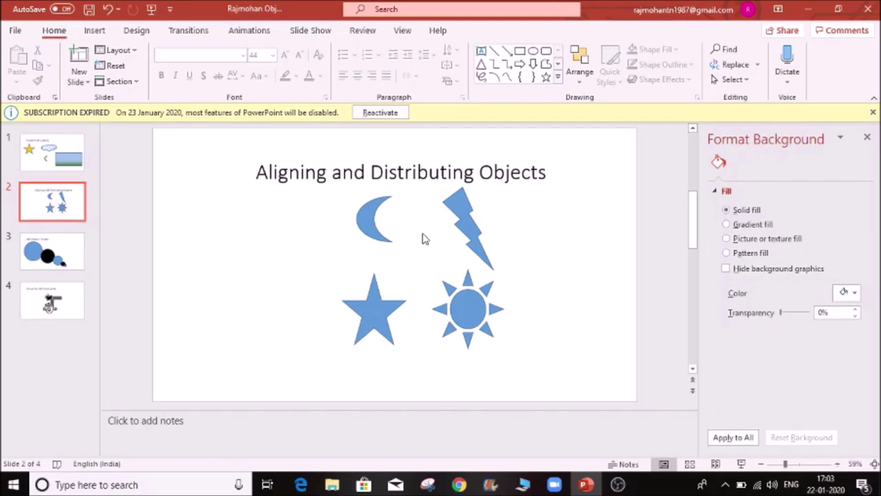
- Undo the recent title, moon and sun moves, then return to slide 2
key("ctrl+z")
key("ctrl+z")
key("ctrl+z")
key("ctrl+z")
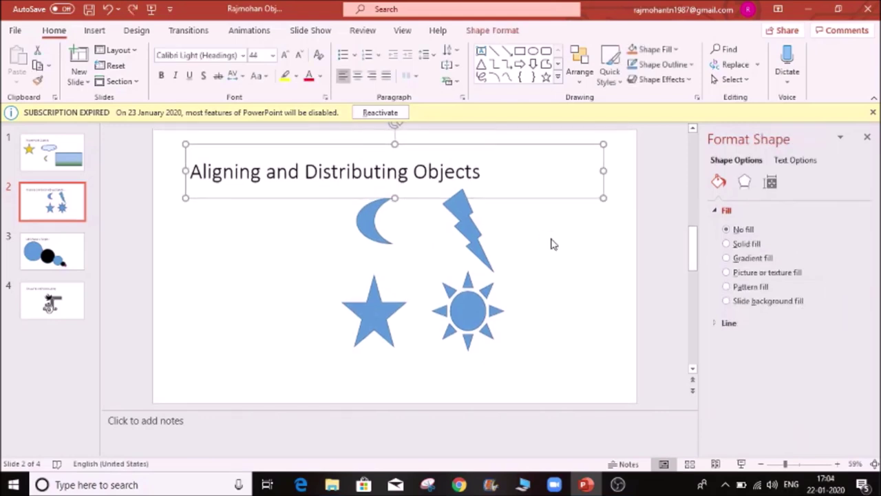
key("ctrl+z")
key("ctrl+z")
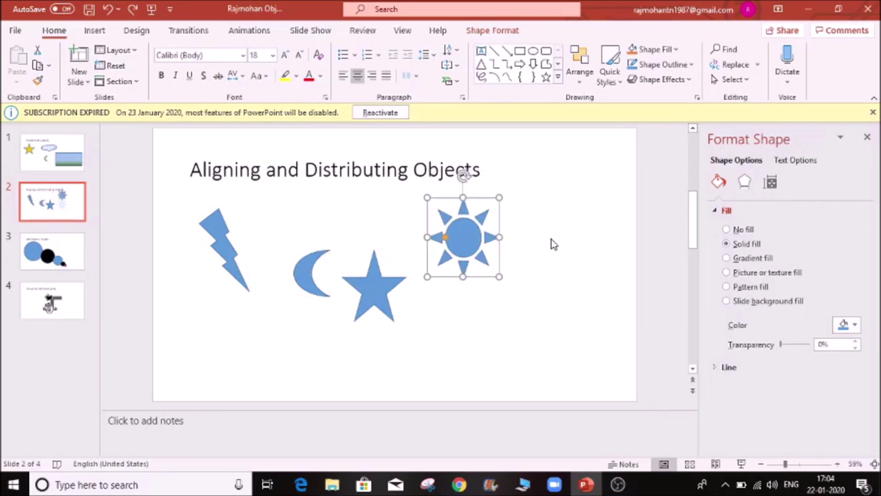
key("ctrl+z")
left_click(527, 230)
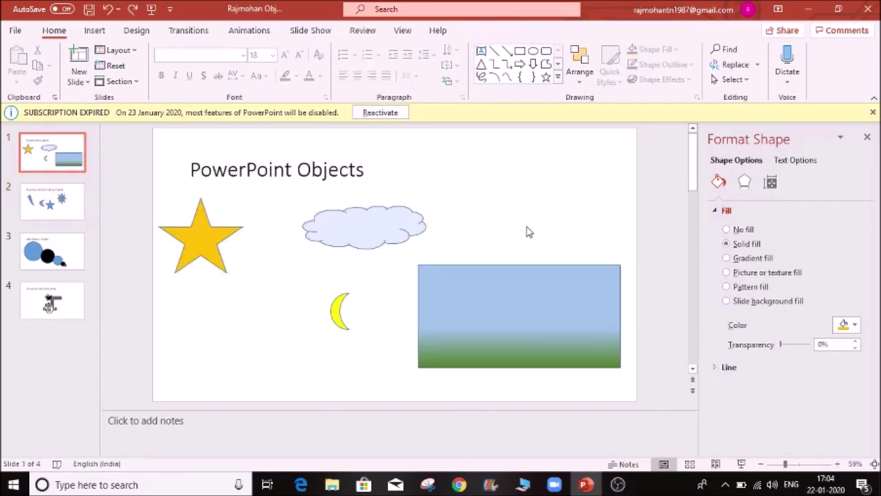
left_click(81, 197)
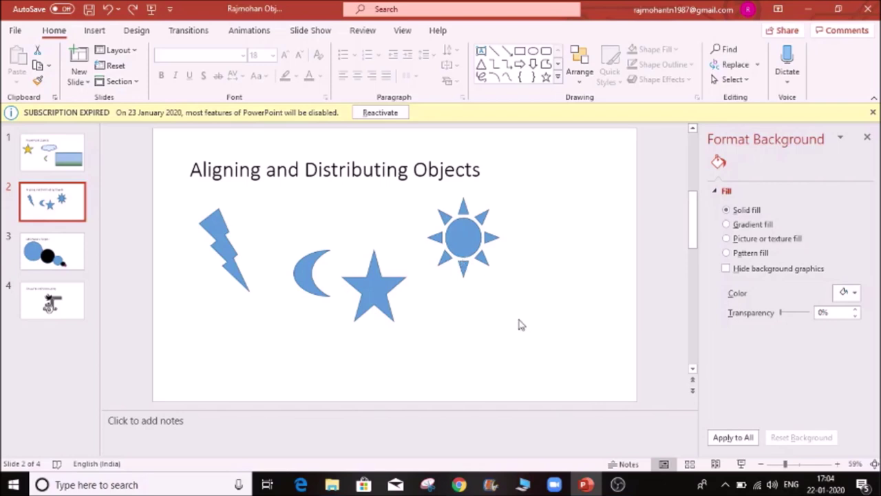
- Select the bolt, moon, star and sun, and try Align Left, then Align Center
left_click_drag(174, 193, 584, 335)
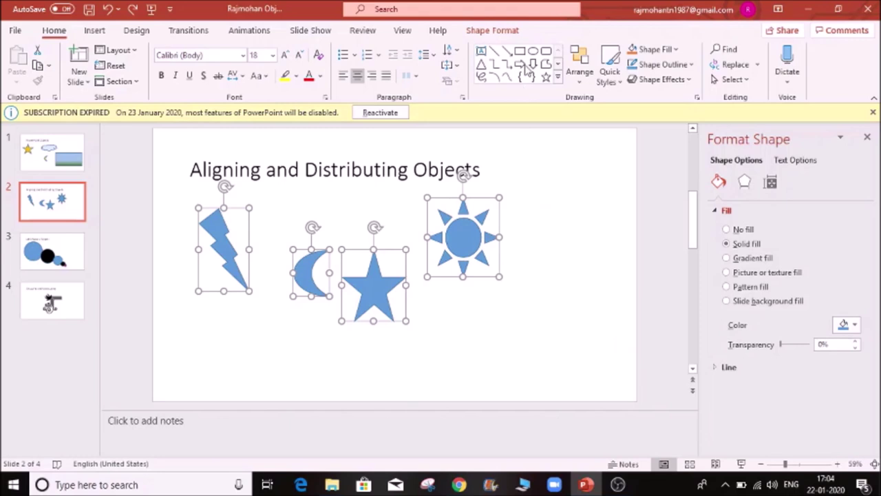
left_click(507, 33)
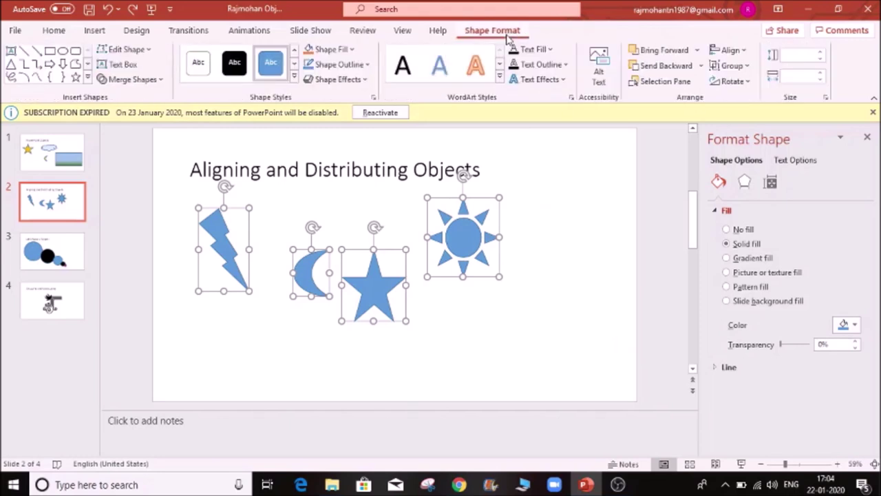
left_click(743, 54)
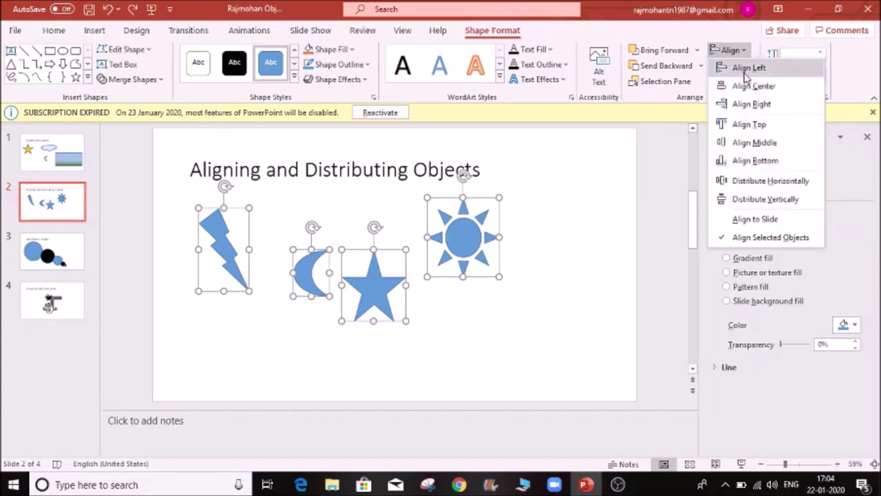
left_click(745, 69)
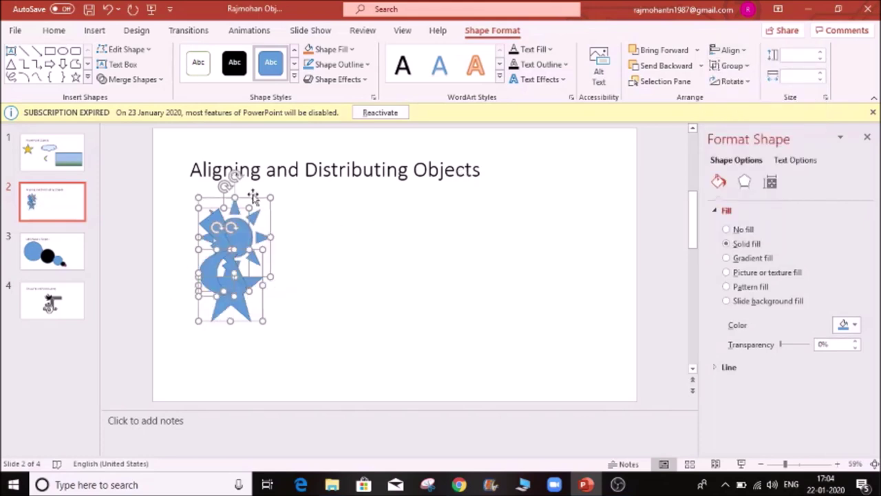
left_click(745, 52)
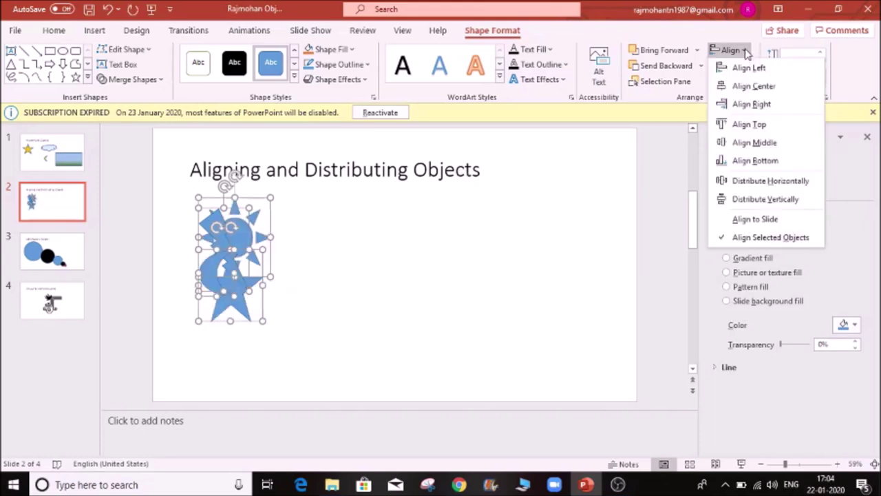
left_click(767, 91)
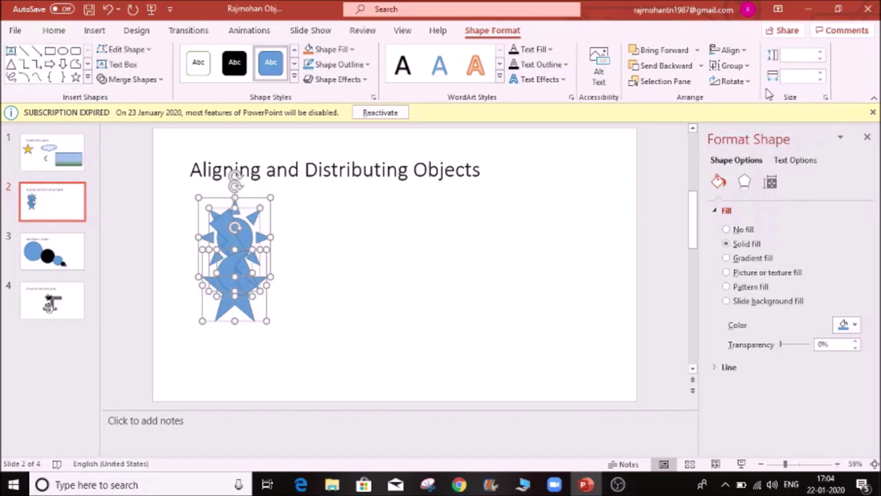
left_click(735, 53)
left_click(437, 261)
- Try Align Center and Align Right again, undoing each alignment
key("ctrl+z")
key("ctrl+z")
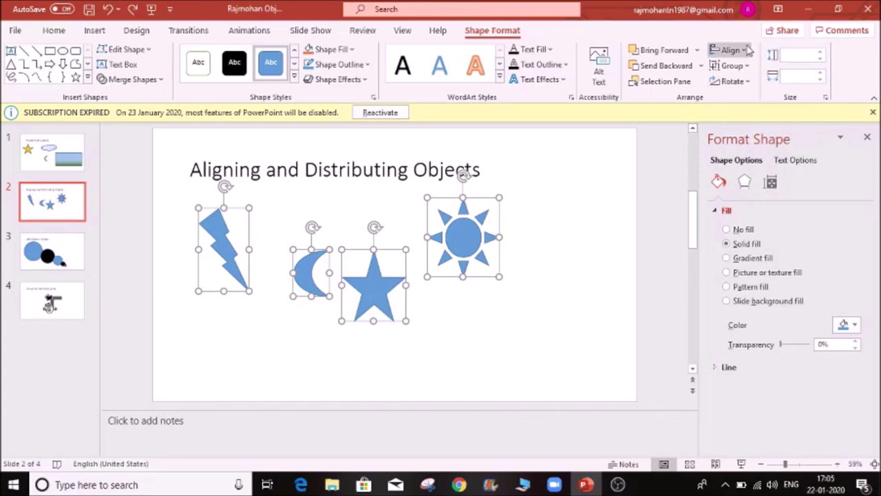
left_click(747, 50)
left_click(750, 86)
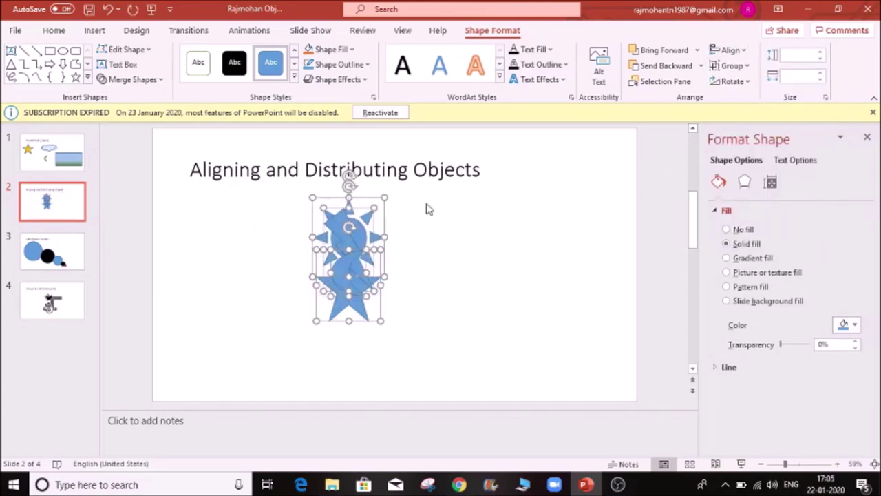
left_click(747, 51)
left_click(766, 103)
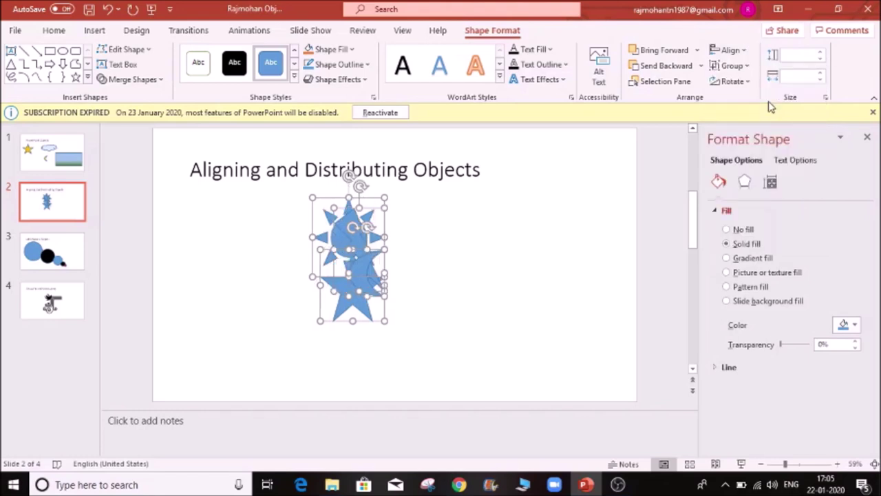
key("ctrl+z")
key("ctrl+z")
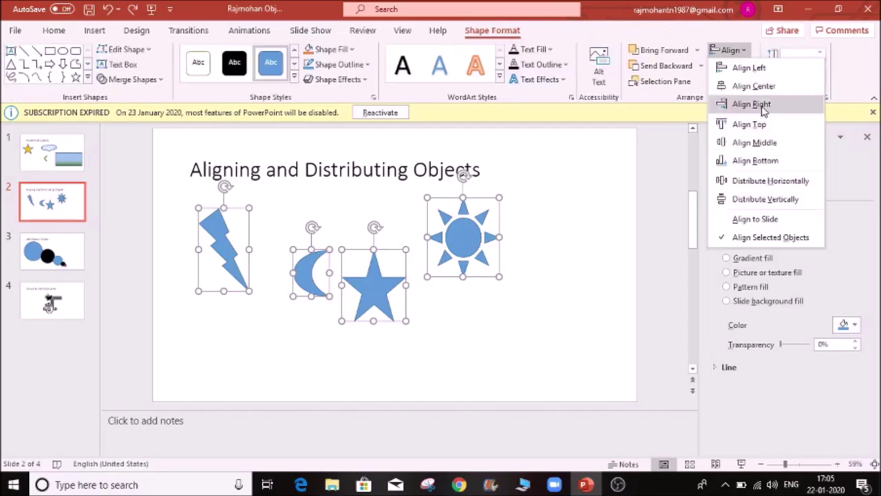
left_click(762, 108)
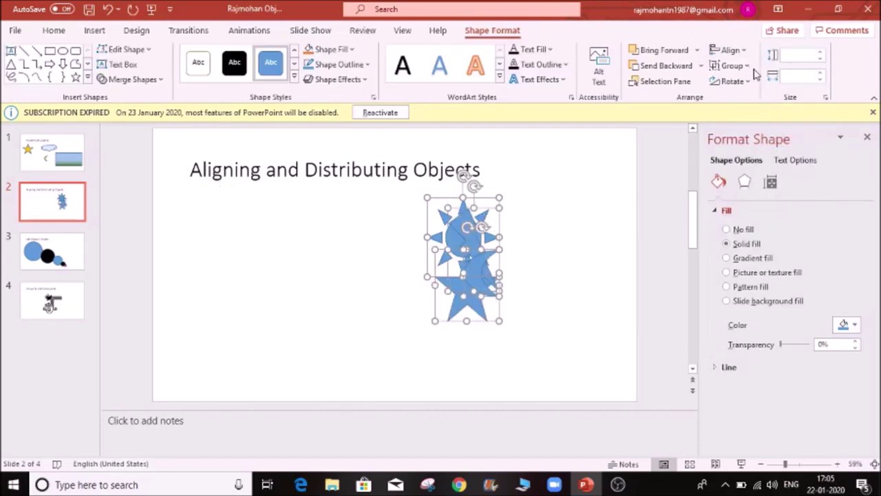
key("ctrl+z")
scroll(634, 203, "up", 3)
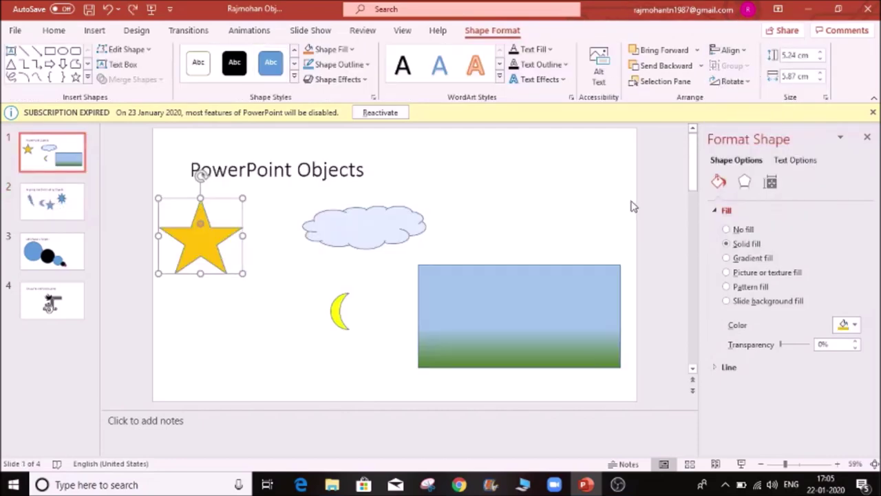
scroll(115, 218, "down", 2)
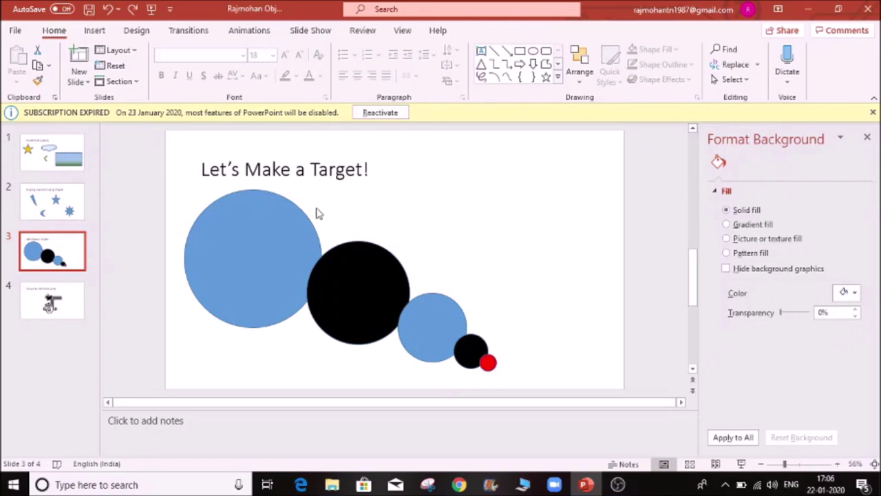
- Select all five circles, including the large blue one, and apply Align Middle and Distribute Horizontally
left_click_drag(186, 192, 543, 380)
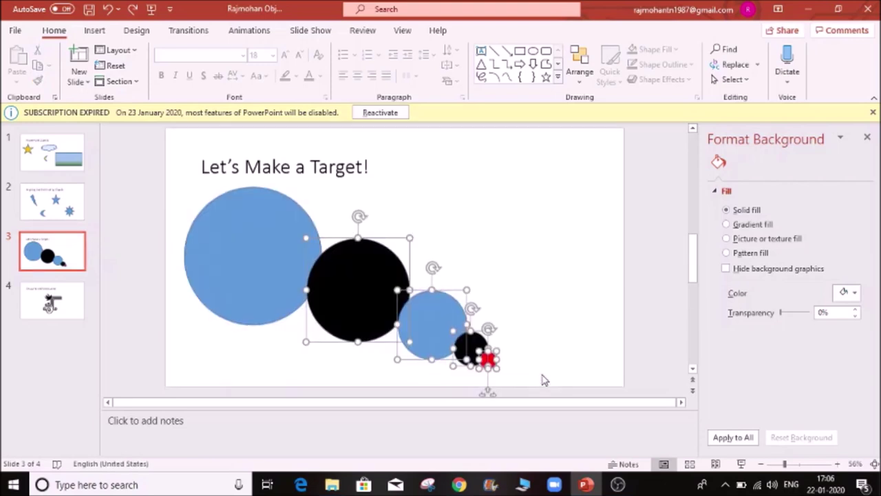
left_click(501, 33)
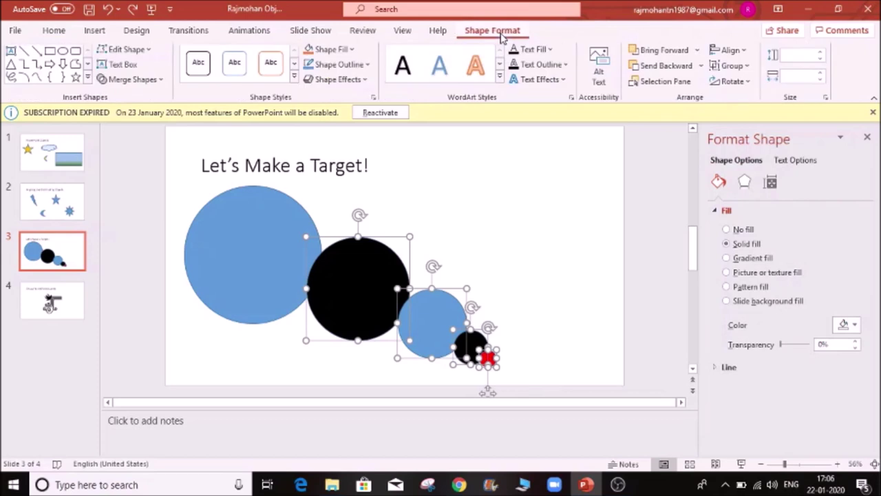
left_click(746, 55)
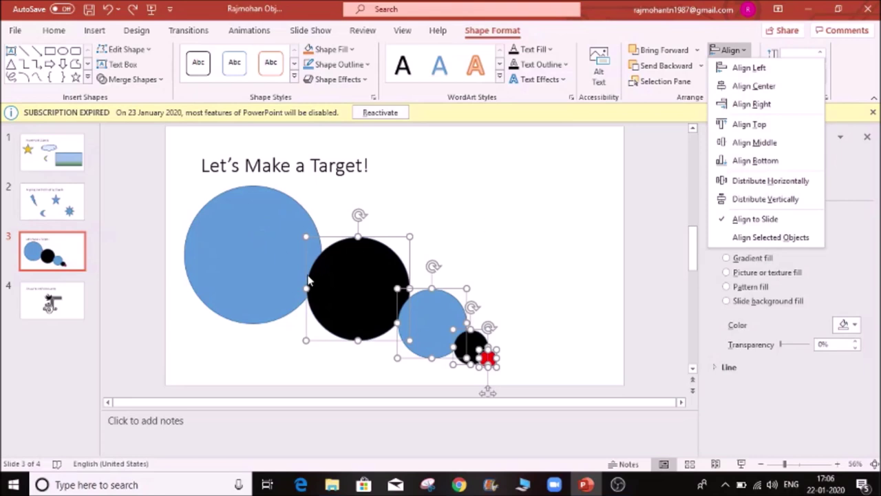
left_click(237, 234)
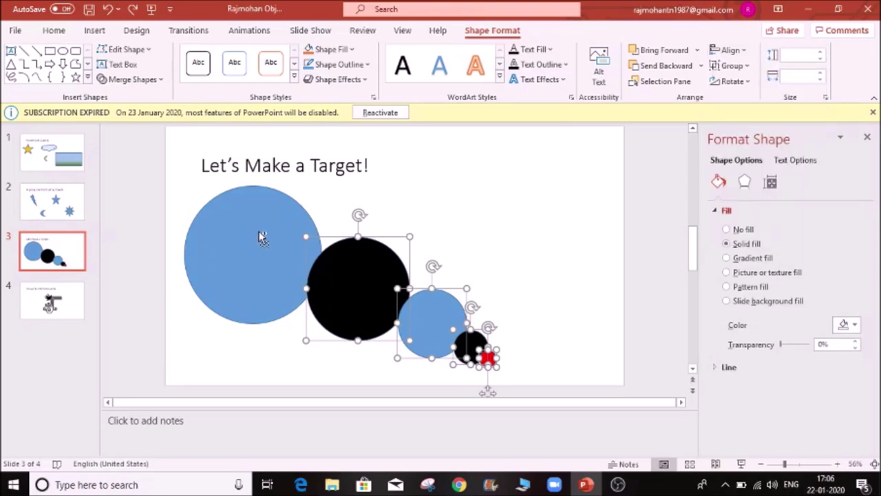
left_click(234, 236, "shift")
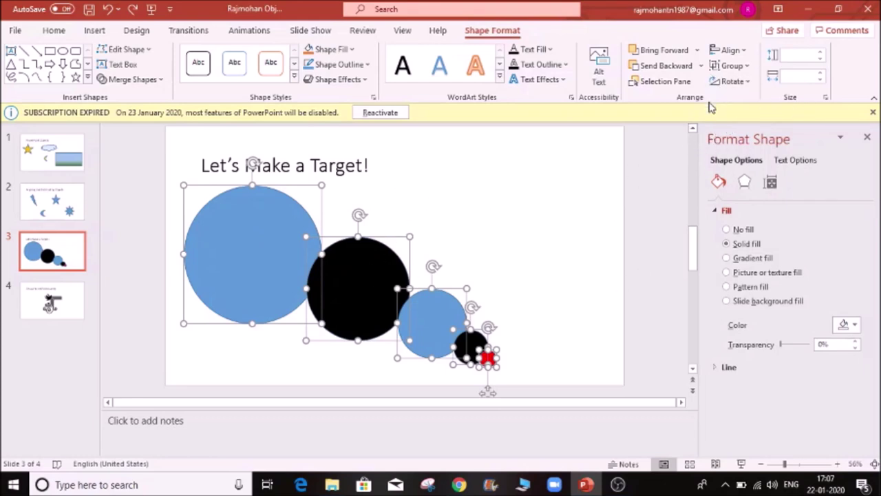
left_click(742, 52)
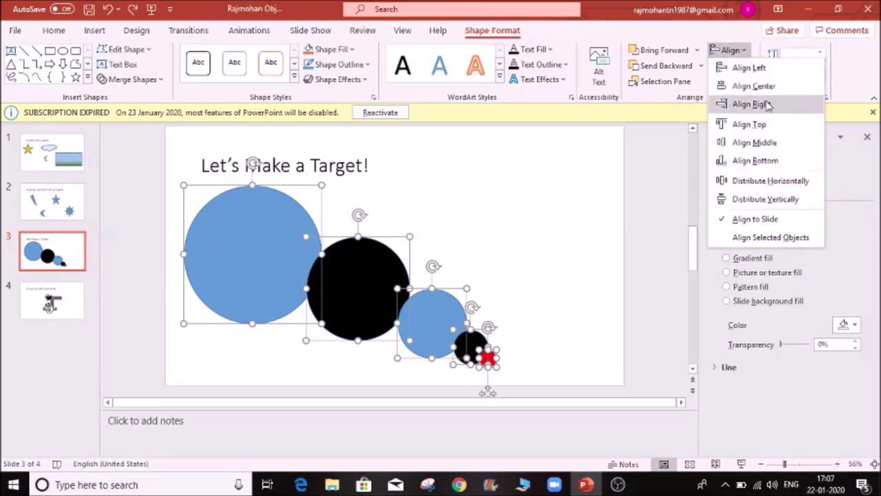
left_click(755, 143)
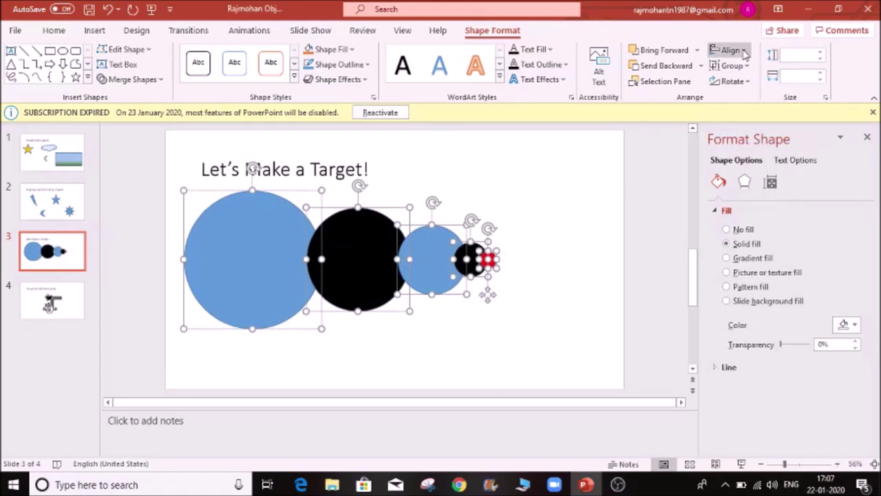
left_click(744, 53)
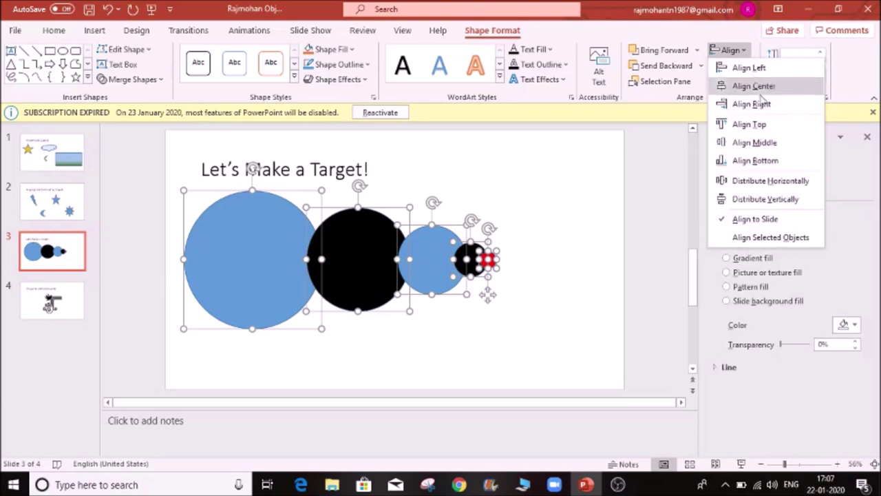
left_click(789, 183)
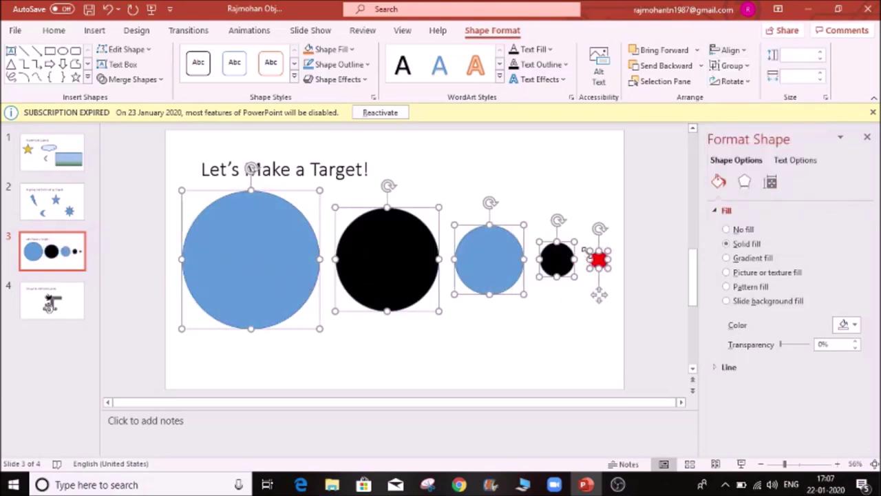
left_click(745, 52)
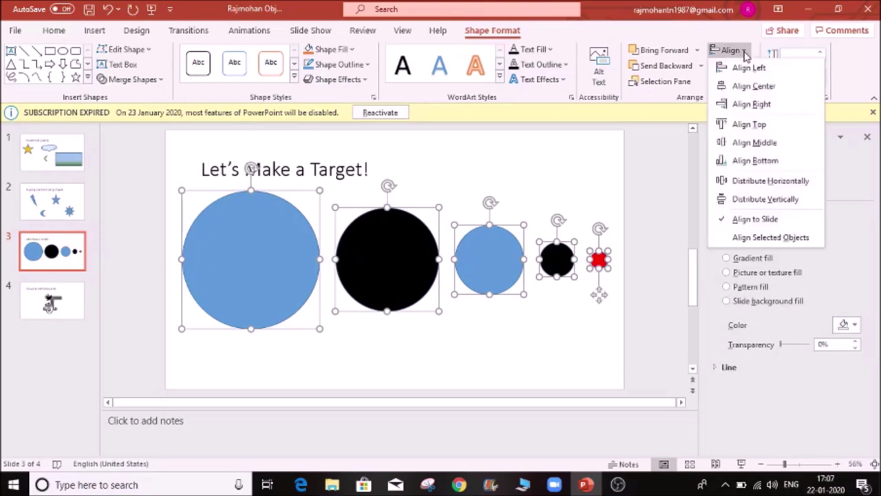
left_click(758, 144)
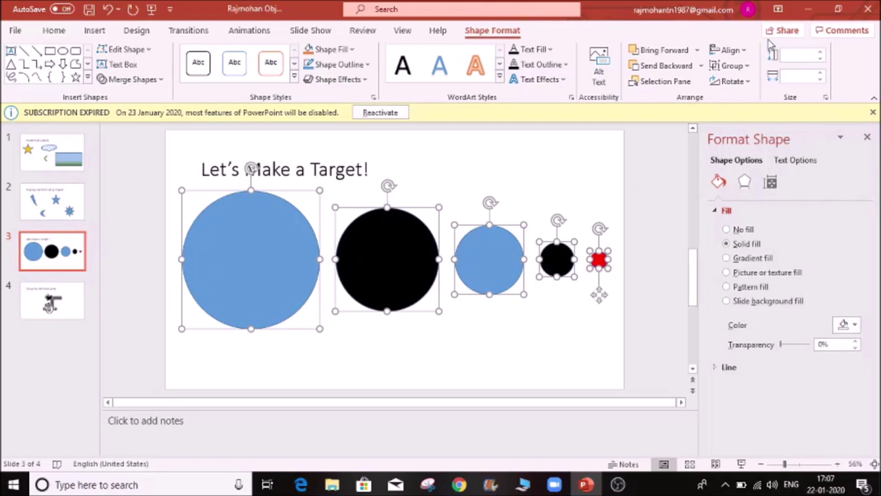
- Center the circles into a target, then undo to restore the staggered diagonal
left_click(740, 54)
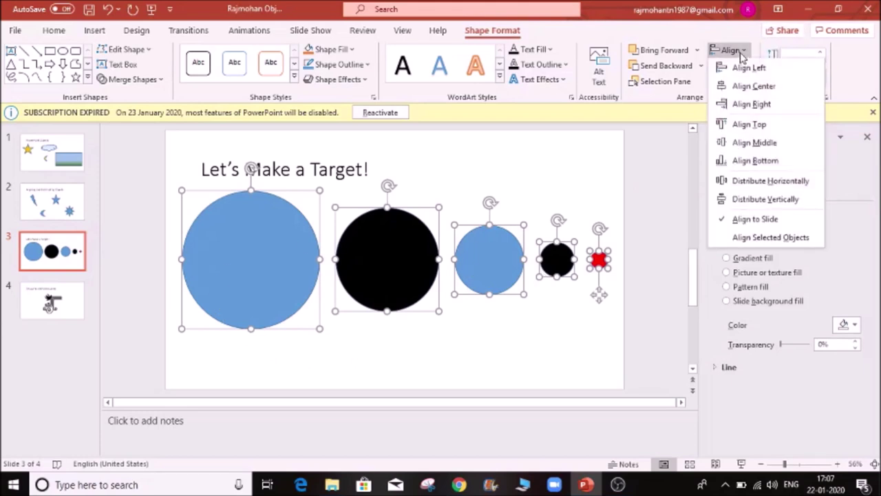
left_click(753, 86)
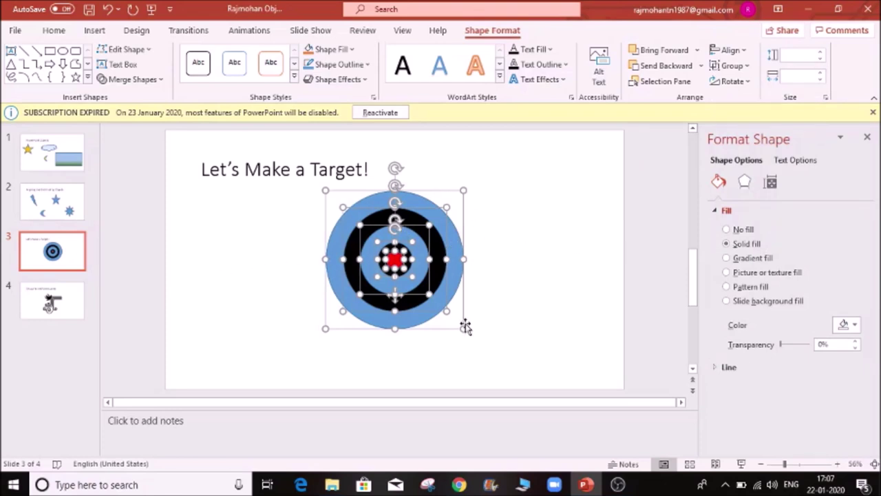
left_click(468, 289)
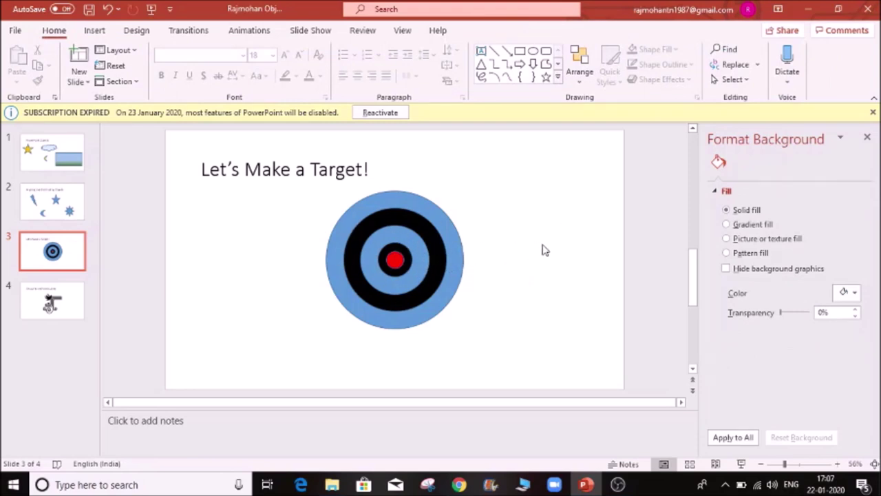
key("ctrl+z")
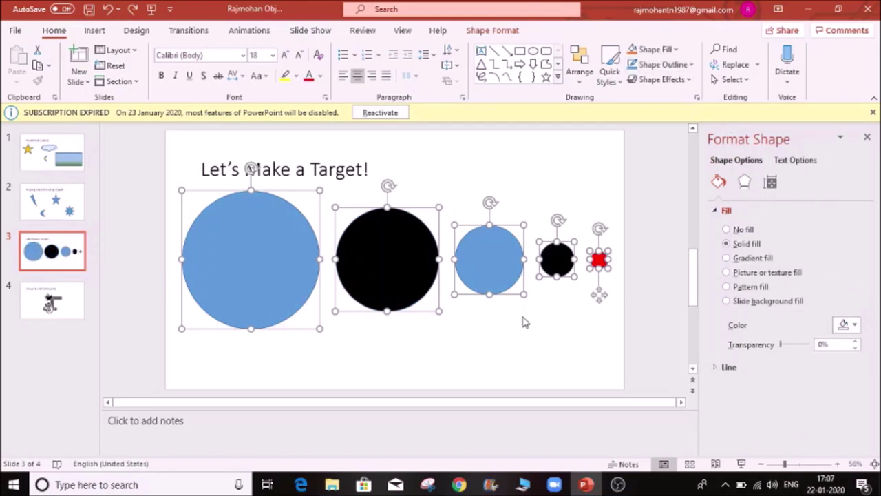
left_click(511, 347)
key("ctrl+y")
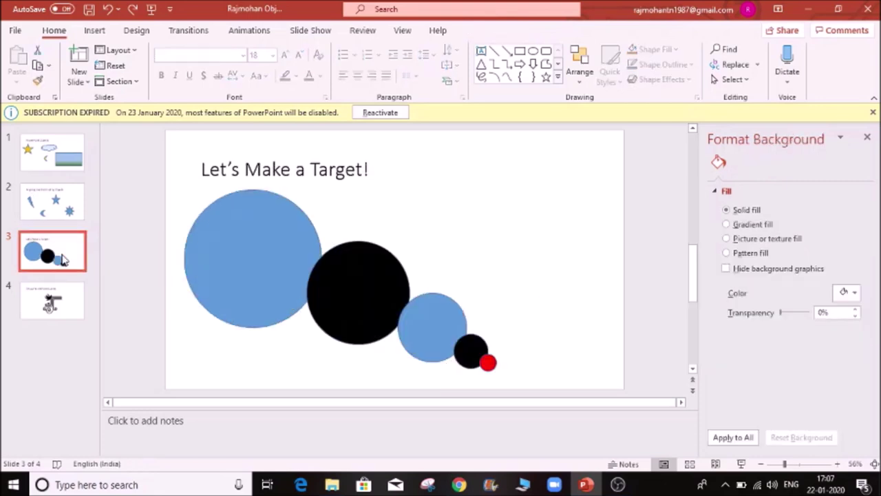
- Select all five circles and apply Distribute Vertically, Align Middle and Align Center to form a concentric target
left_click_drag(180, 199, 577, 377)
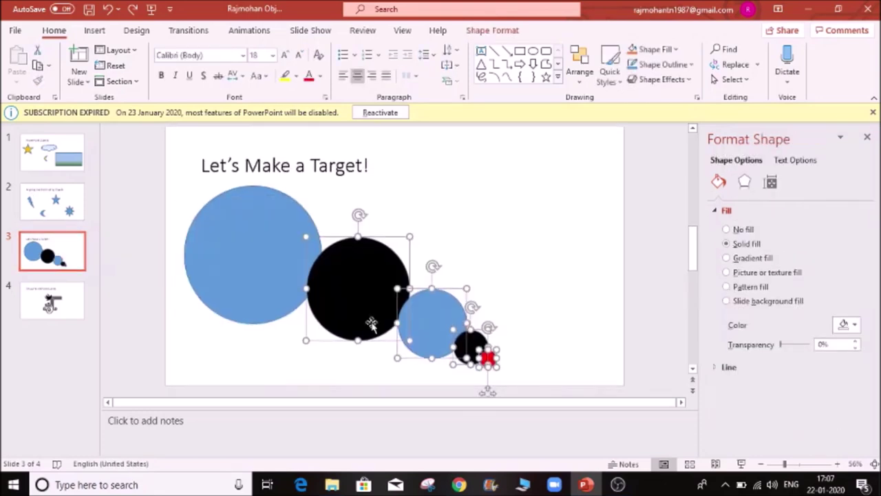
left_click(250, 256, "shift")
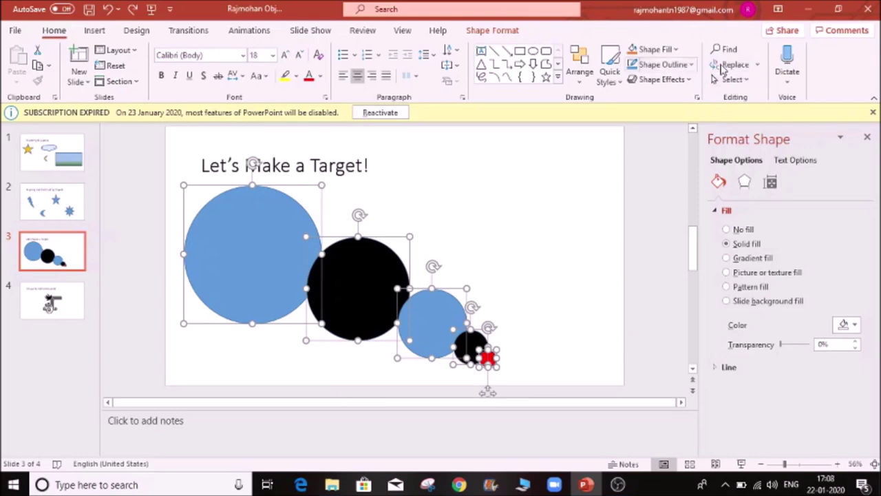
left_click(508, 33)
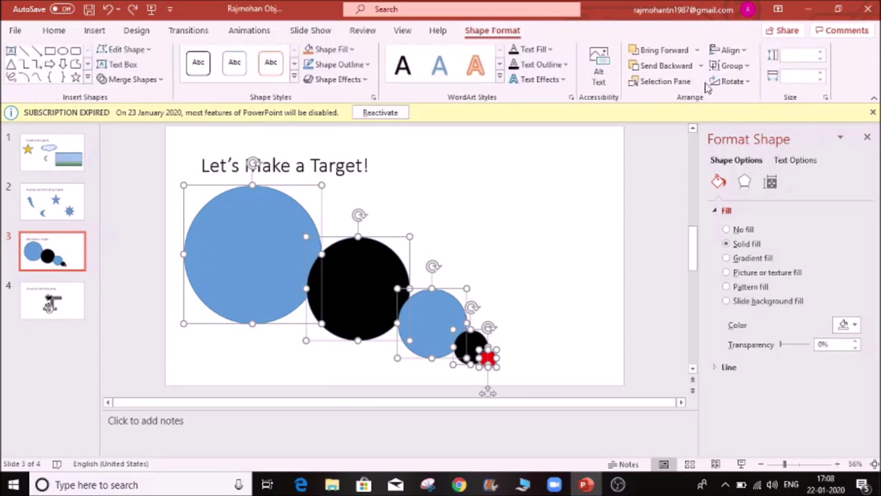
left_click(744, 51)
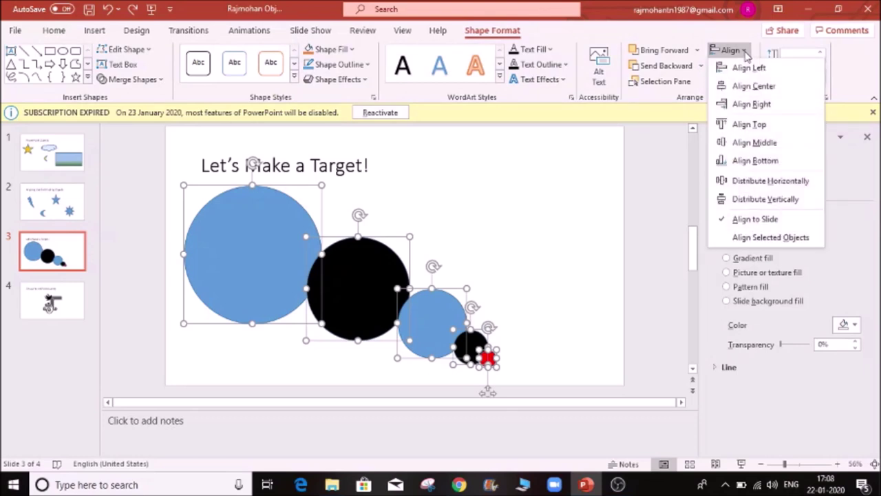
left_click(784, 199)
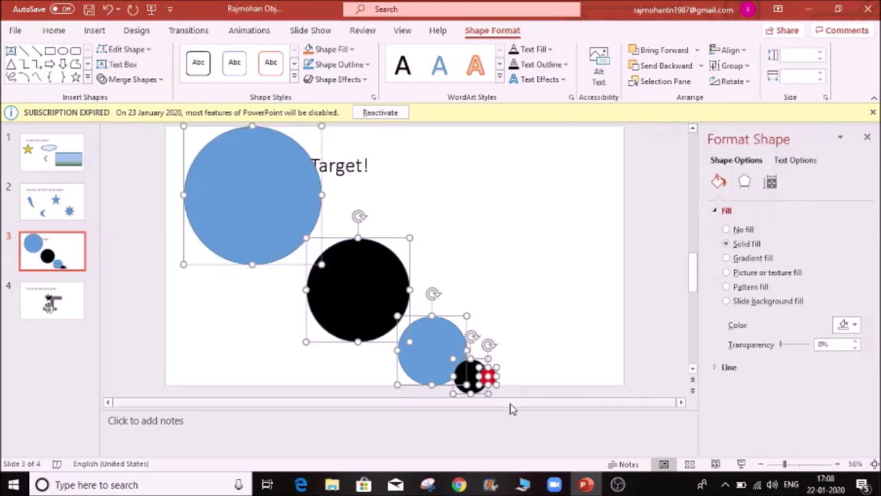
left_click(746, 52)
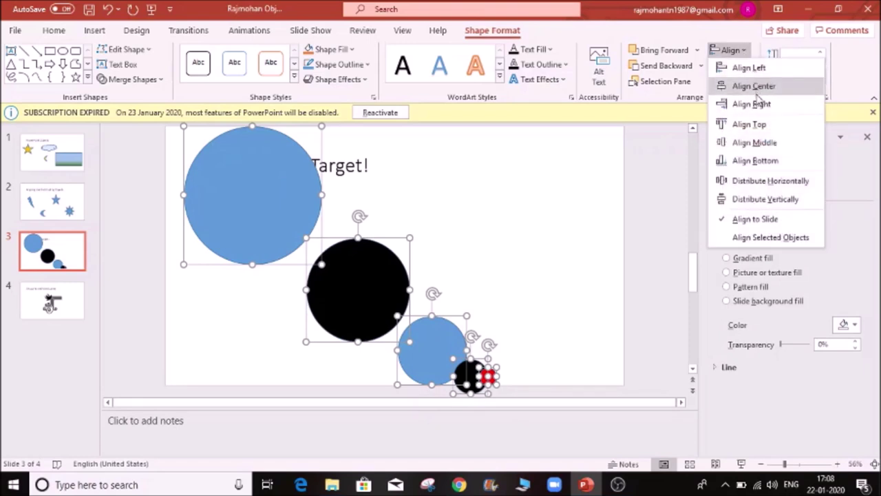
left_click(755, 143)
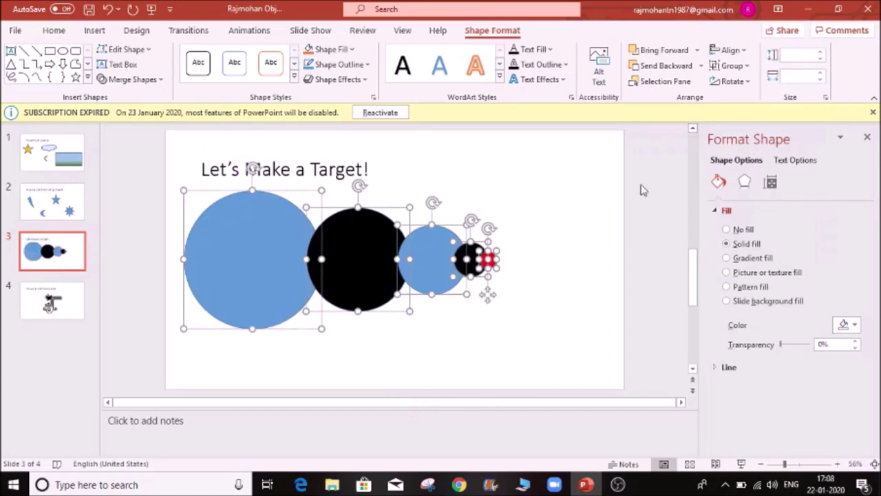
left_click(730, 50)
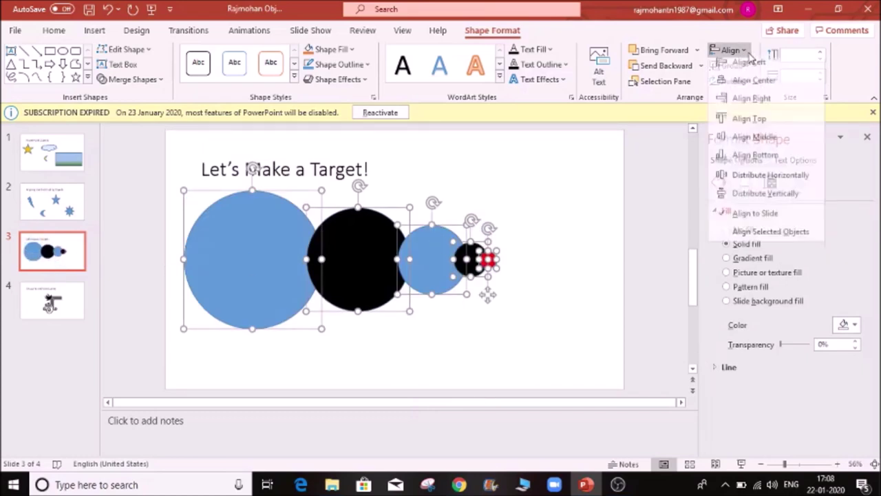
left_click(754, 86)
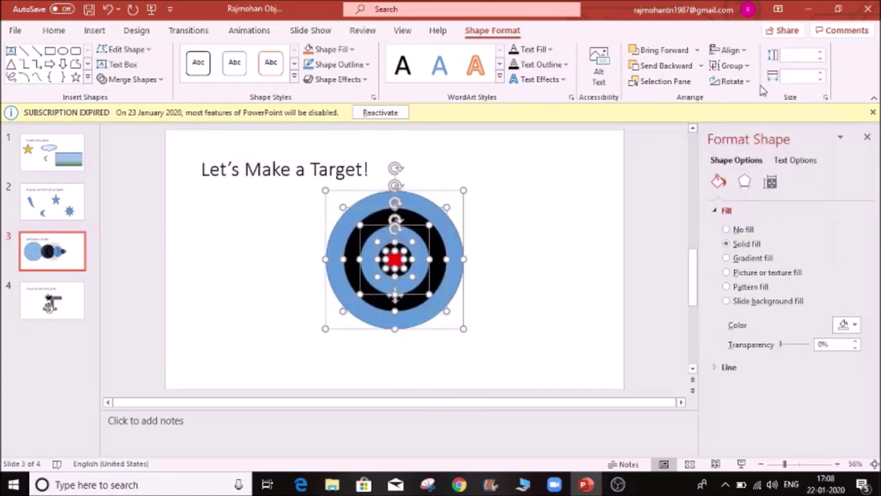
left_click(553, 254)
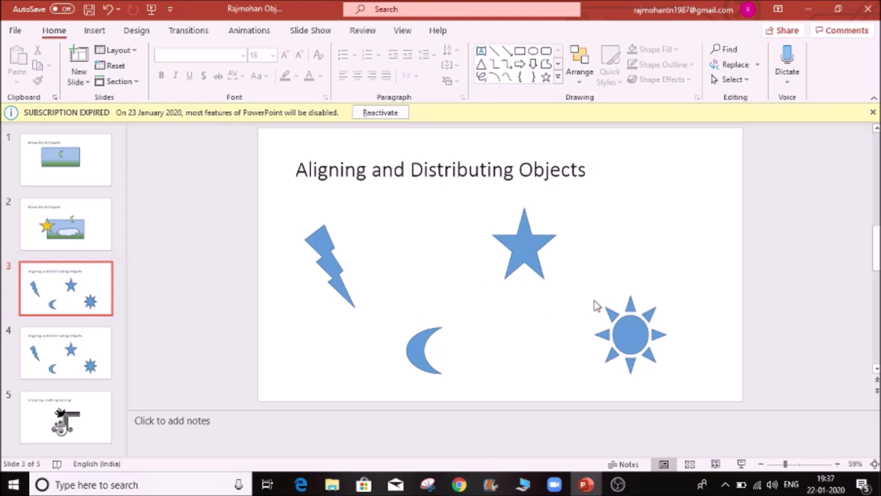
- Raise the sun and moon level with the star so bolt, moon, star and sun form one row
left_click_drag(658, 333, 649, 264)
left_click(416, 344)
left_click_drag(417, 344, 416, 259)
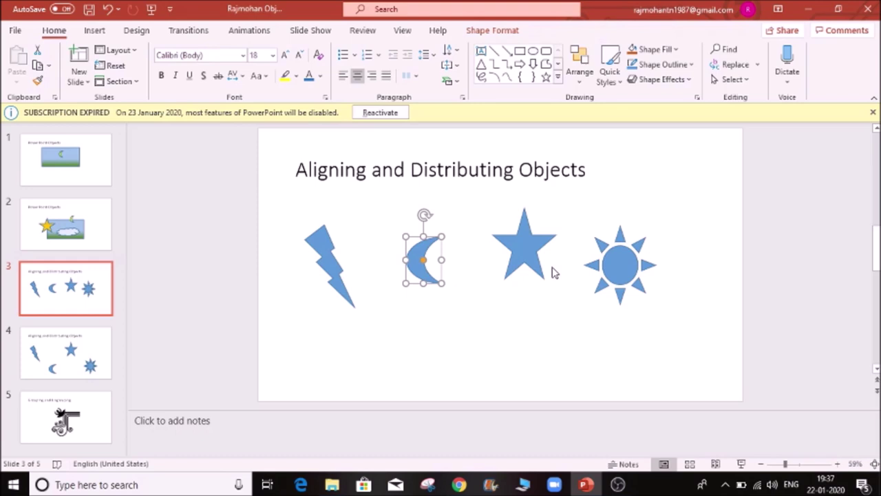
left_click_drag(620, 260, 620, 242)
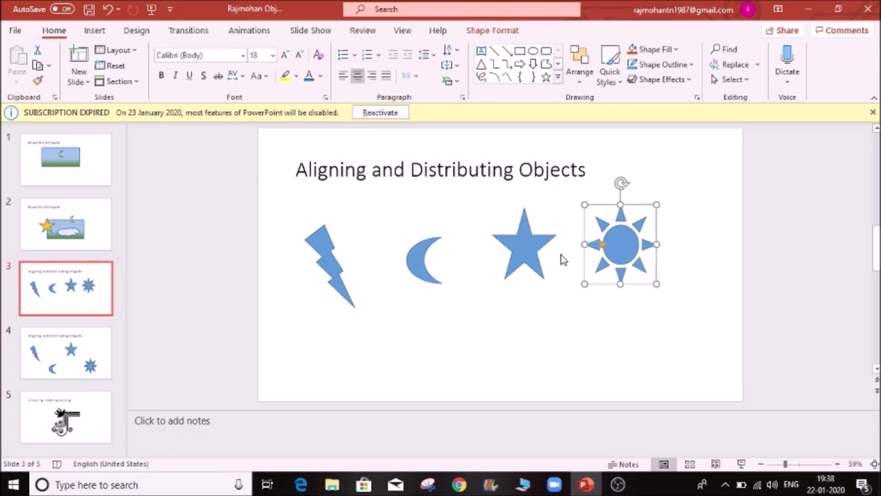
left_click(460, 356)
key("alt+w")
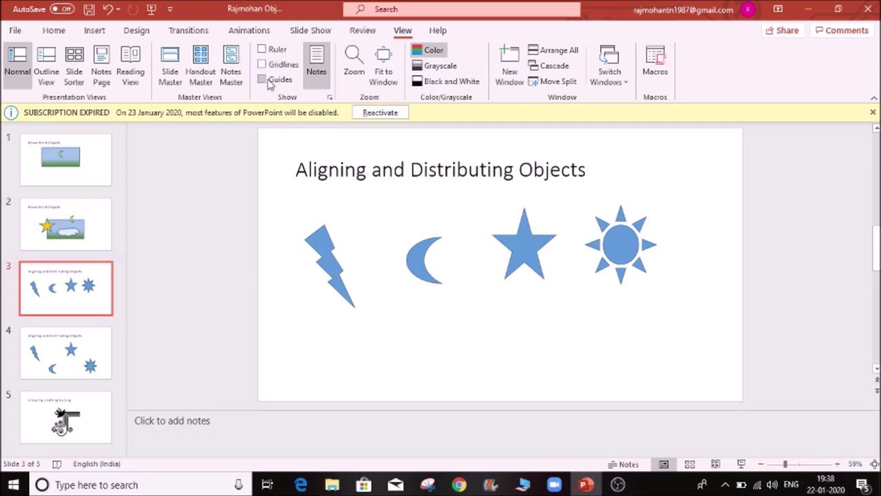
- Toggle the rulers on and off, then drag the star, moon, bolt and sun down into a lower row
left_click(262, 51)
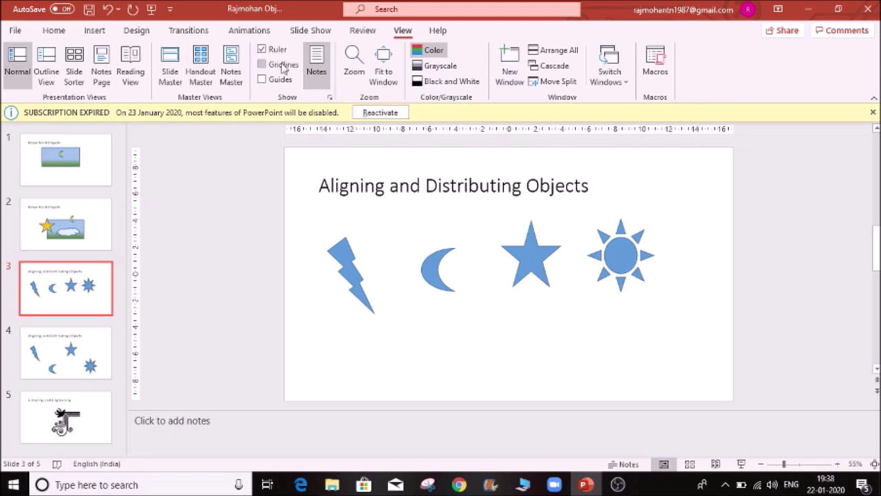
left_click(263, 50)
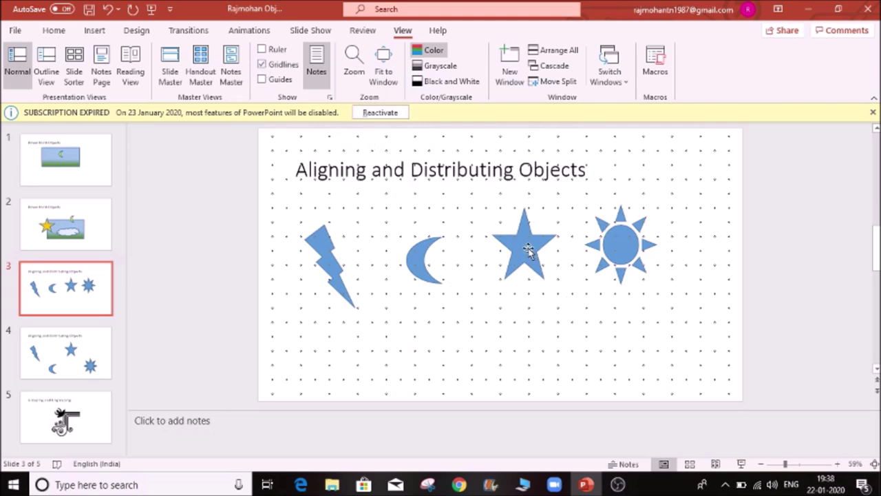
left_click_drag(527, 249, 528, 293)
left_click_drag(427, 255, 427, 294)
left_click_drag(330, 245, 330, 263)
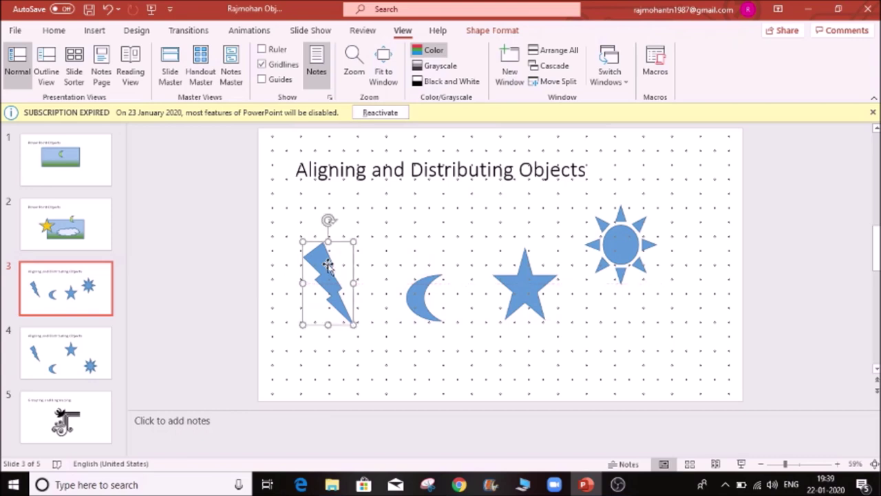
left_click_drag(632, 241, 627, 280)
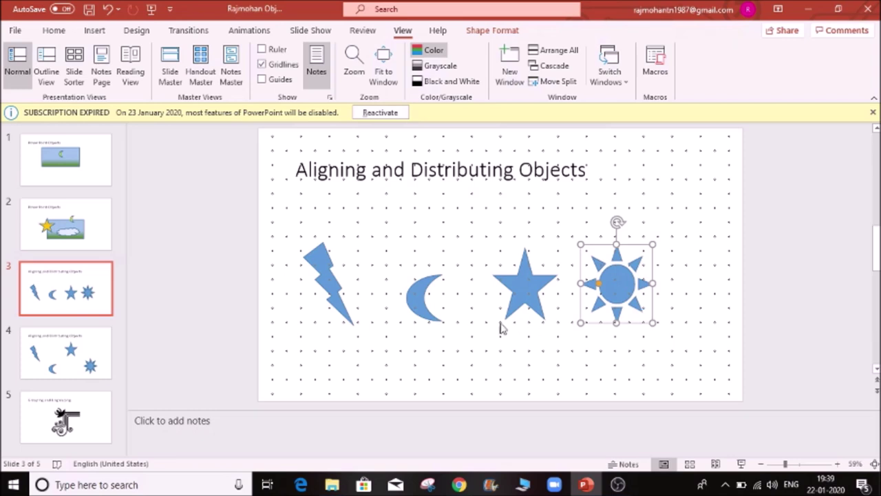
left_click(720, 307)
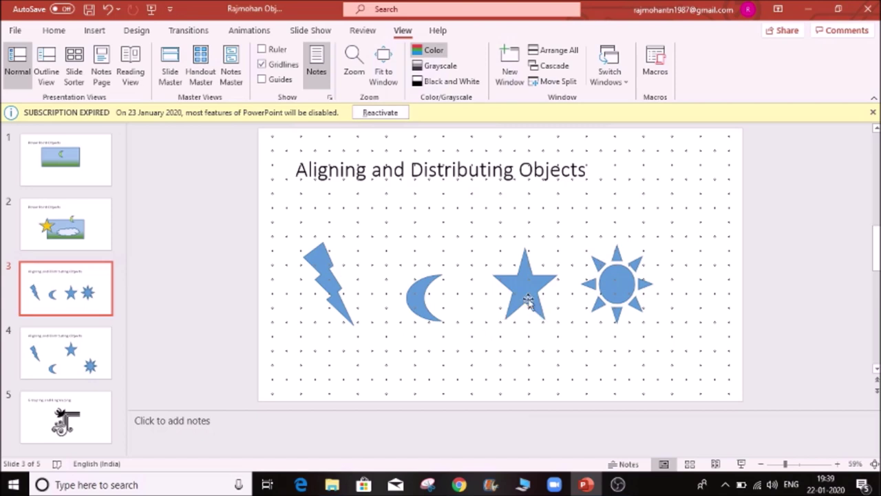
- Turn on the drawing guides and snap the star, moon, bolt and sun to them
left_click(261, 79)
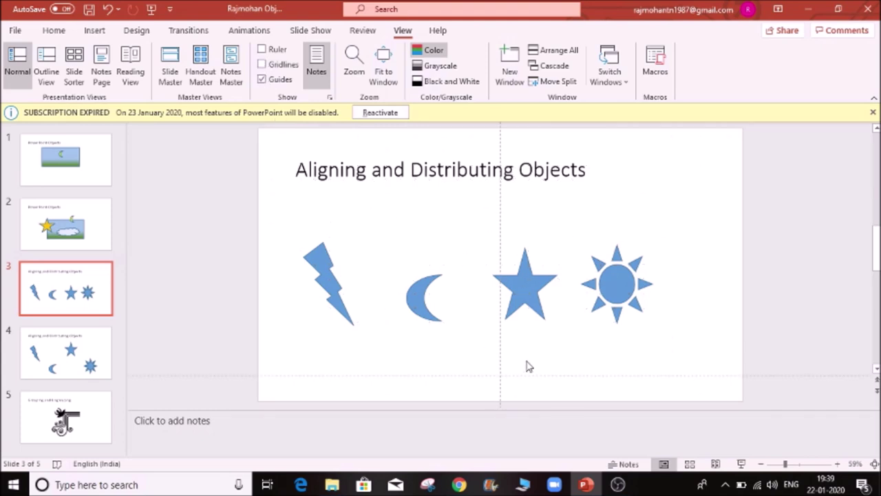
left_click_drag(525, 289, 536, 346)
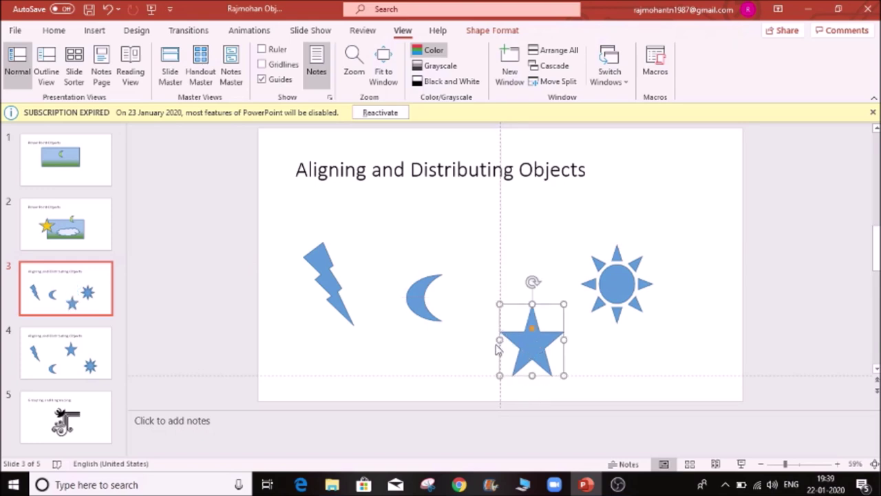
left_click_drag(419, 287, 465, 349)
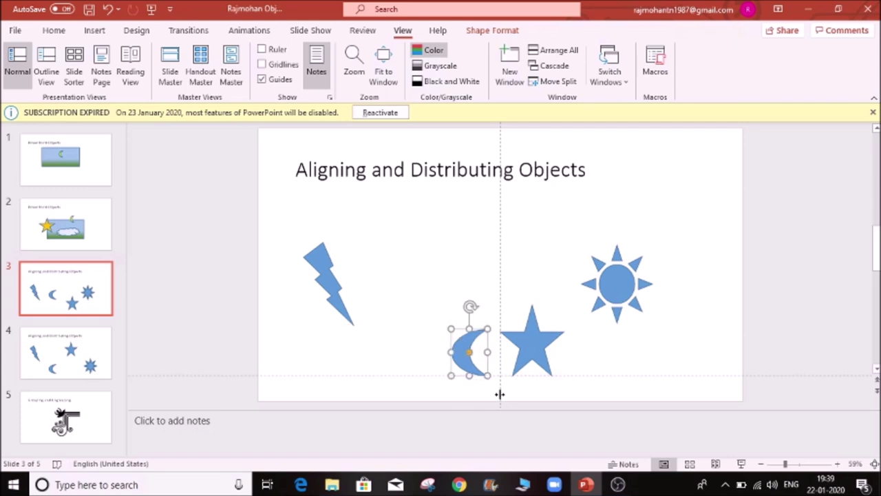
left_click_drag(326, 288, 326, 314)
left_click_drag(628, 278, 723, 337)
left_click(631, 281)
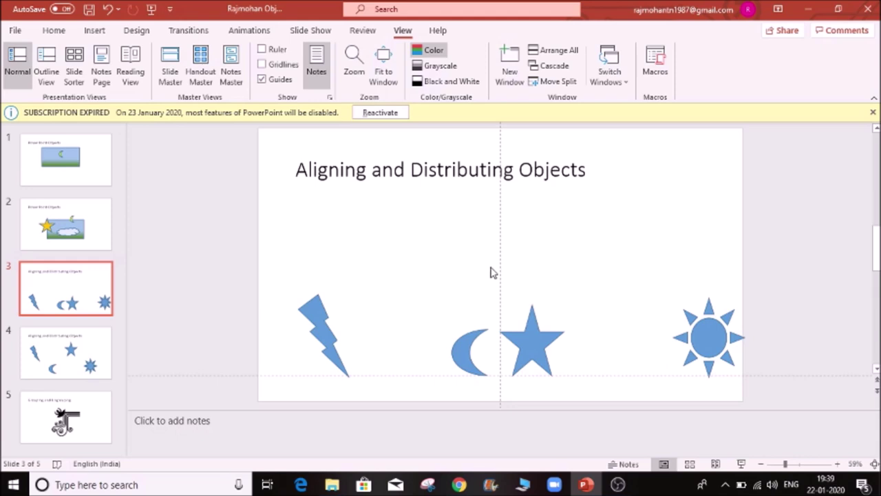
- Reposition the guides, cluster the four shapes where they cross, and open Grid and Guides
left_click_drag(500, 256, 438, 235)
left_click_drag(596, 373, 602, 265)
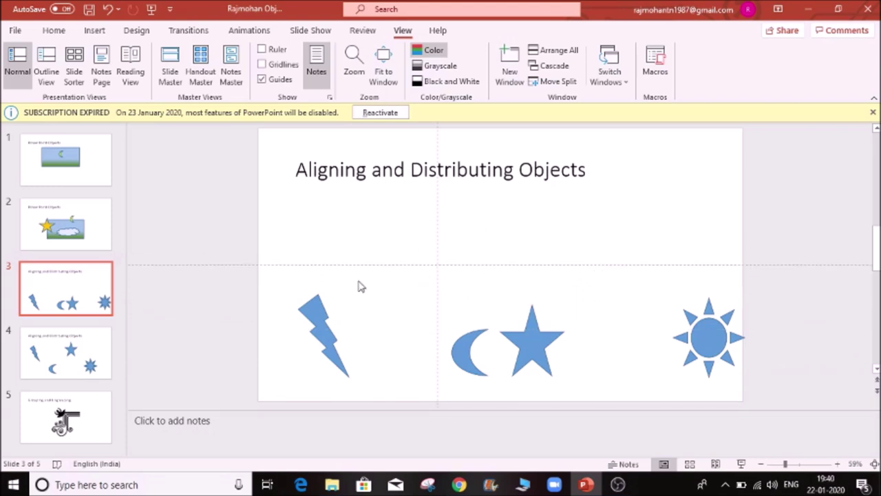
mouse_move(485, 241)
left_mouse_down()
mouse_move(466, 232)
mouse_move(475, 238)
left_mouse_up()
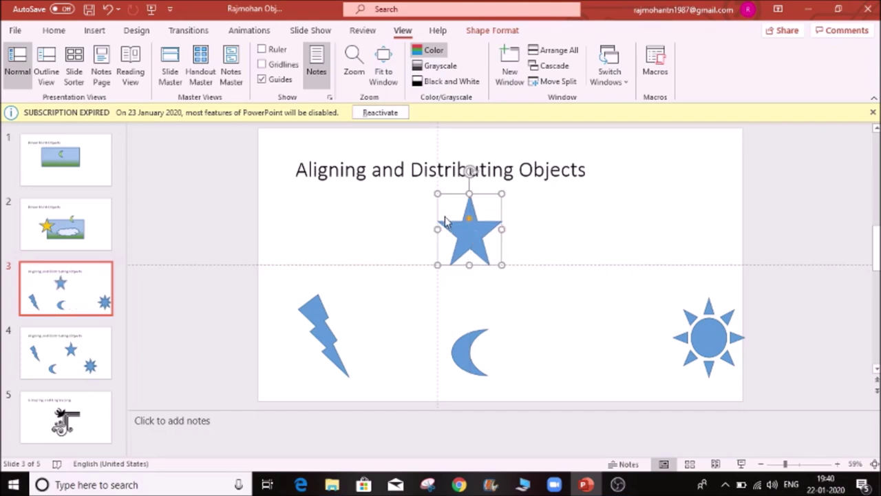
left_click_drag(480, 365, 457, 288)
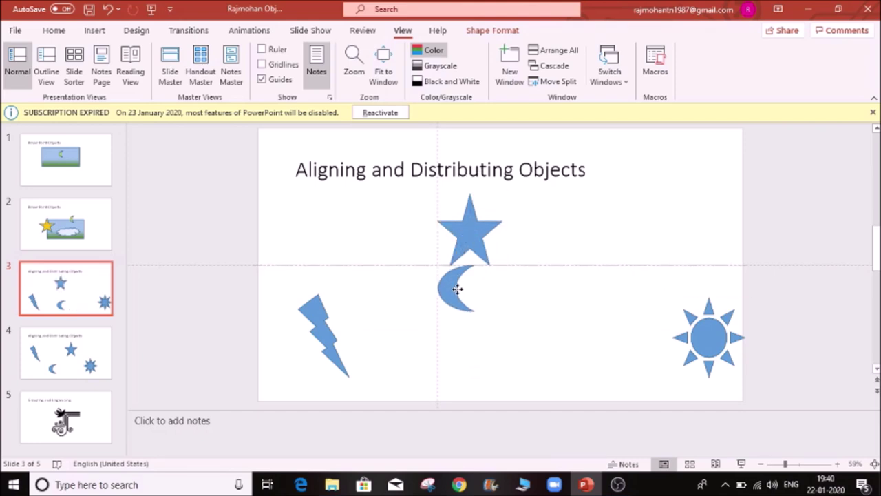
left_click_drag(318, 334, 405, 301)
left_click_drag(715, 346, 409, 237)
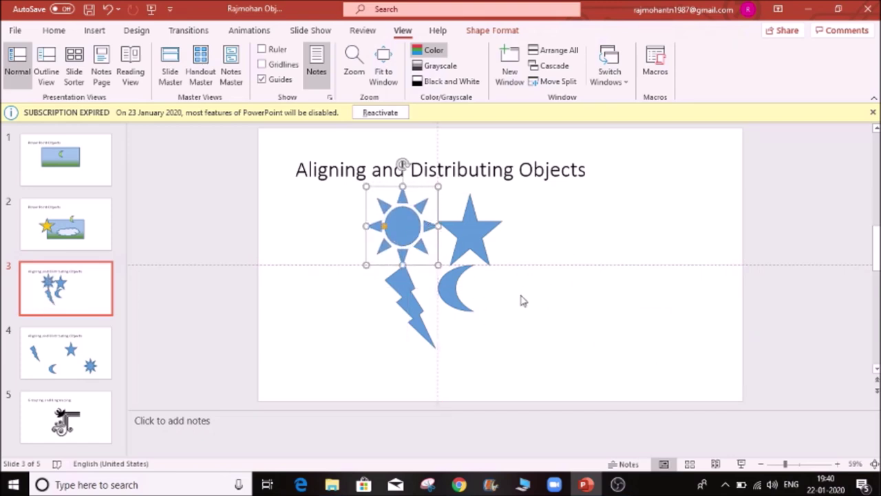
left_click(565, 338)
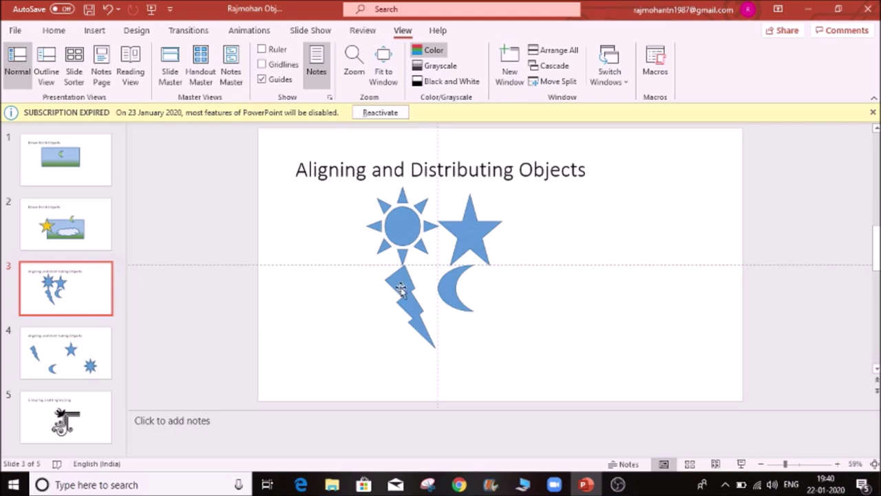
left_click(330, 97)
left_click_drag(426, 164, 747, 165)
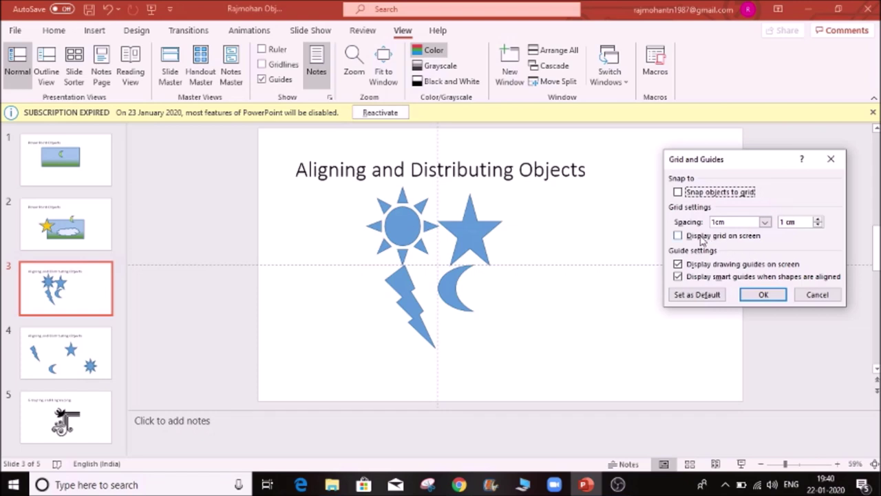
- Change the grid spacing, display the grid on screen, keep drawing and smart guides on, and apply
left_click(787, 223)
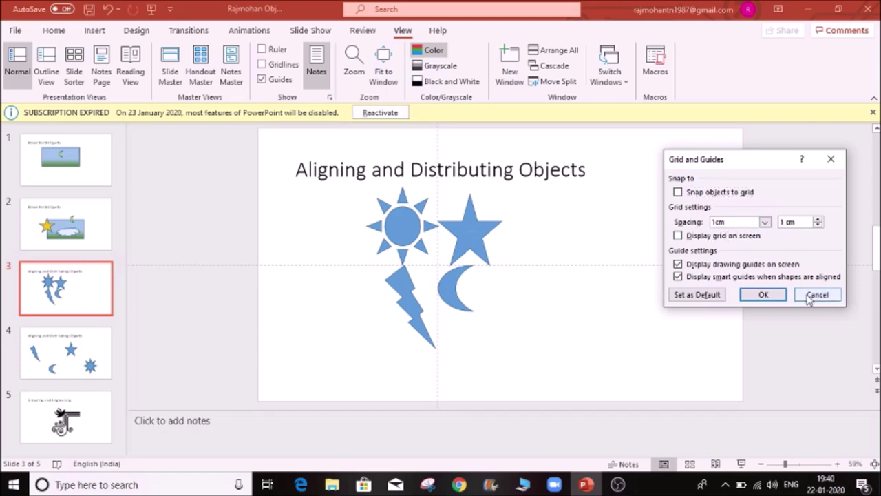
type("5")
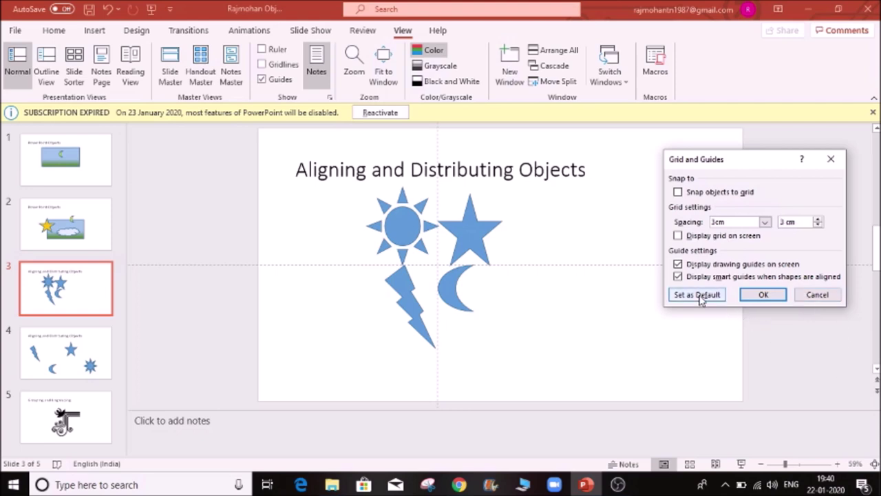
left_click(679, 265)
left_click(678, 276)
left_click(678, 265)
left_click(681, 277)
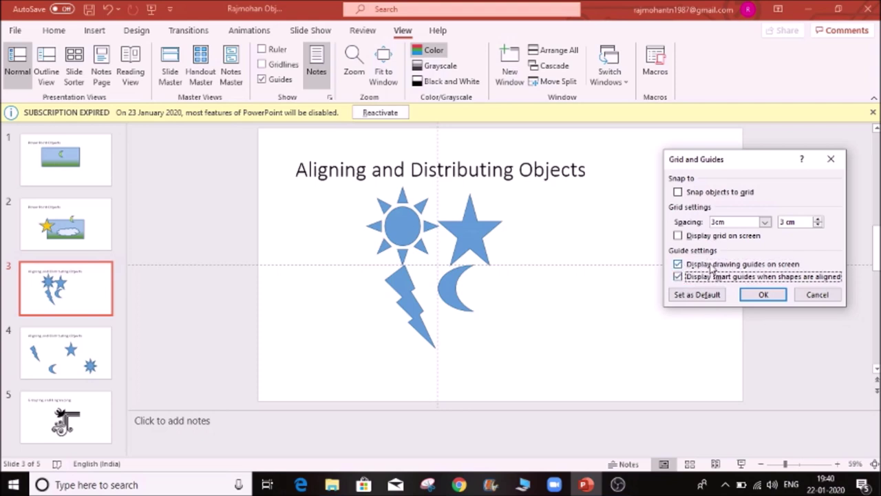
left_click(678, 235)
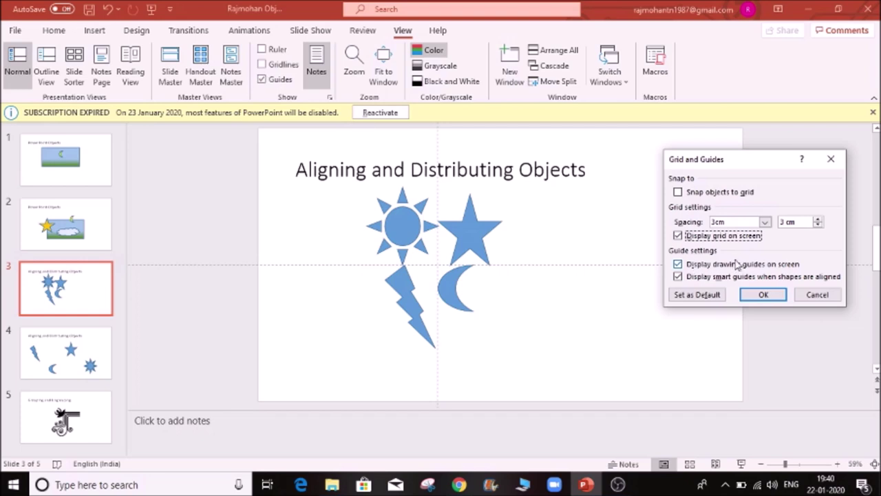
left_click(762, 295)
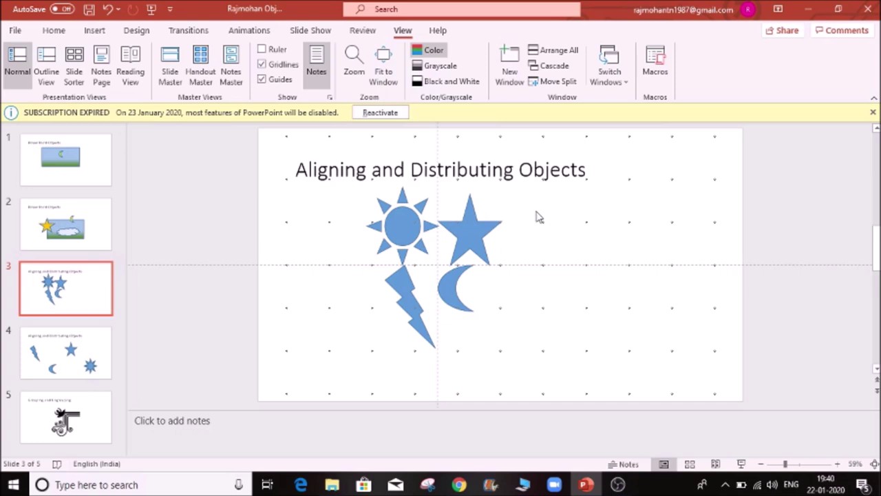
left_click(330, 97)
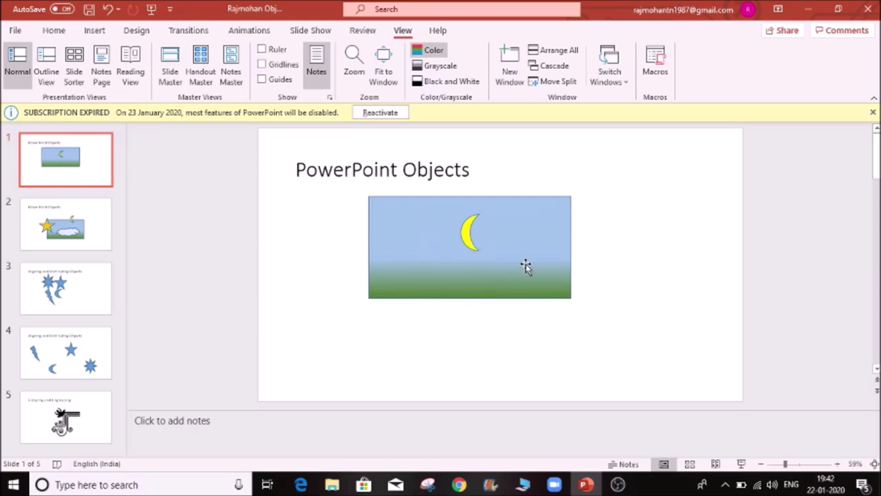
- Send the sky picture backward twice, then bring it forward twice over the star and cloud
left_click(495, 235)
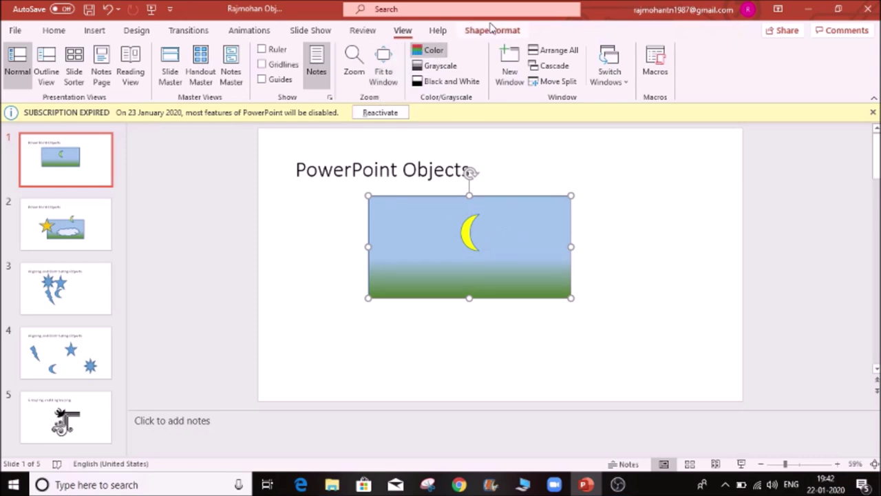
left_click(490, 30)
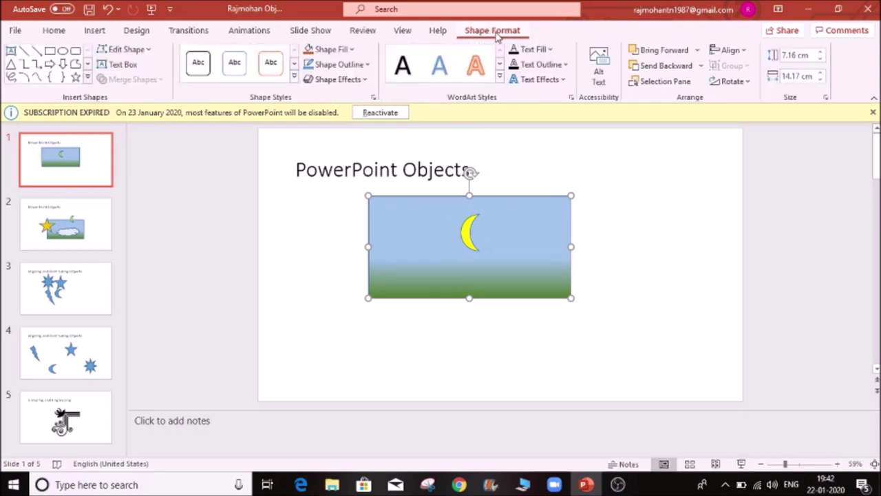
left_click(684, 66)
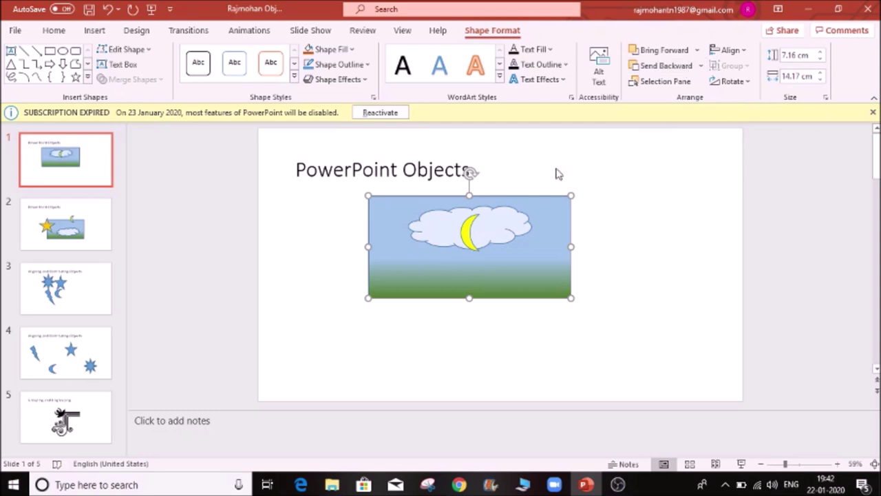
left_click(655, 70)
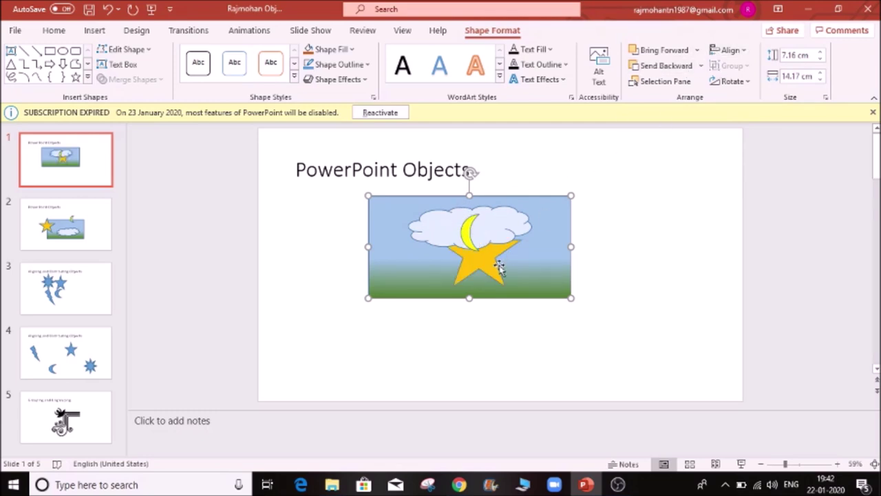
left_click(659, 50)
left_click(659, 51)
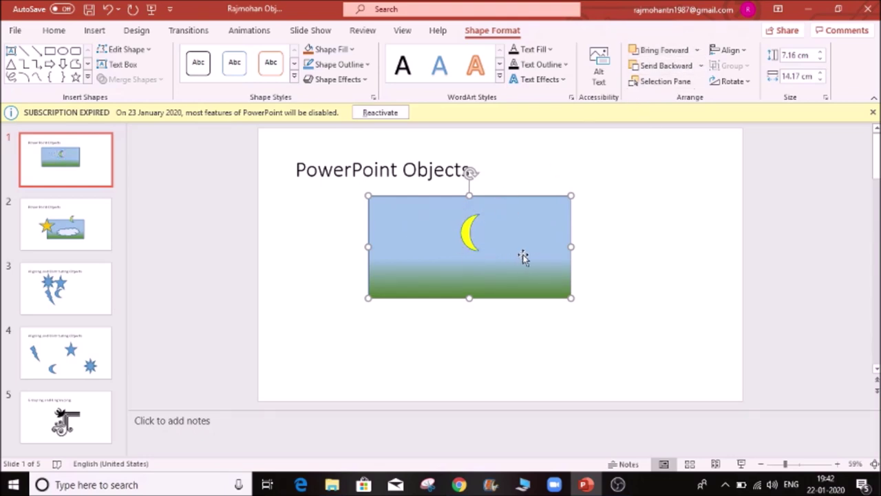
left_click(468, 237)
left_click(534, 220)
- In the Selection Pane, drag Rectangle 7 behind moon, cloud and star, and thicken the moon
left_click(662, 84)
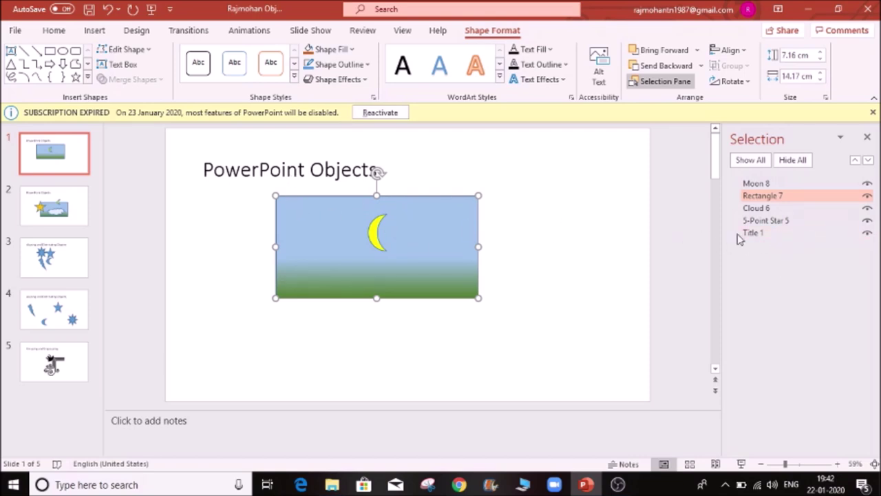
left_click_drag(749, 232, 776, 232)
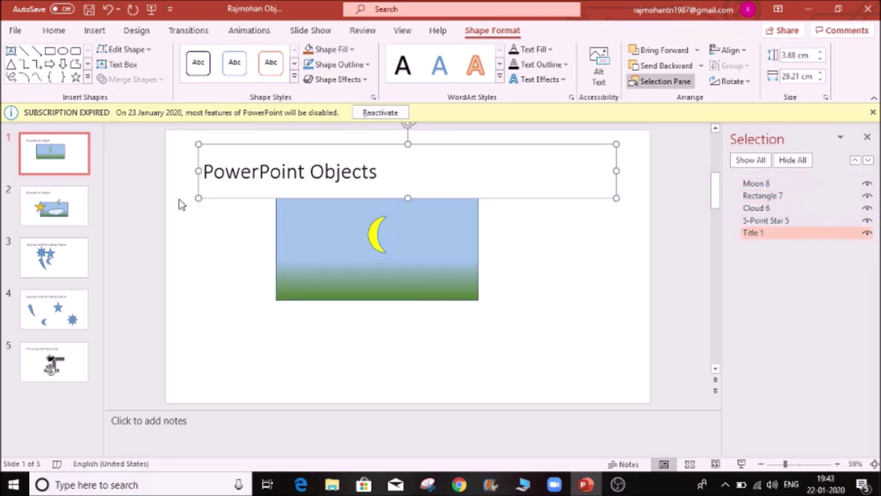
left_click(776, 221)
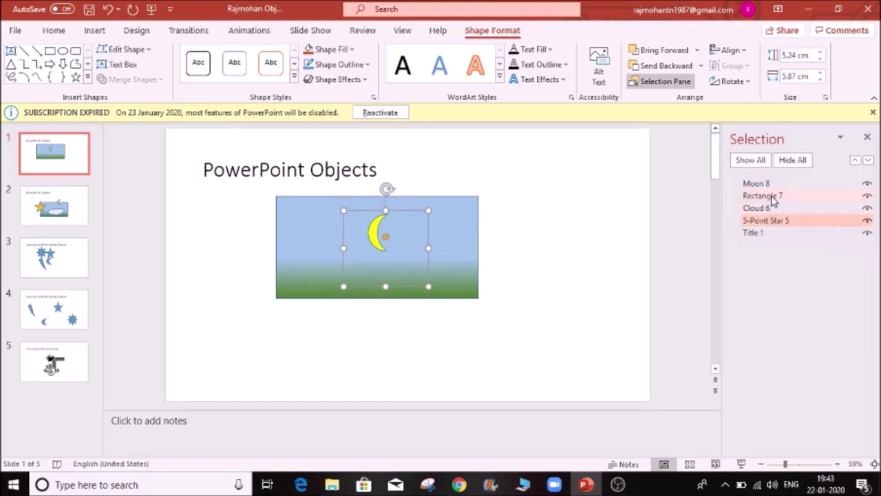
left_click_drag(773, 198, 773, 184)
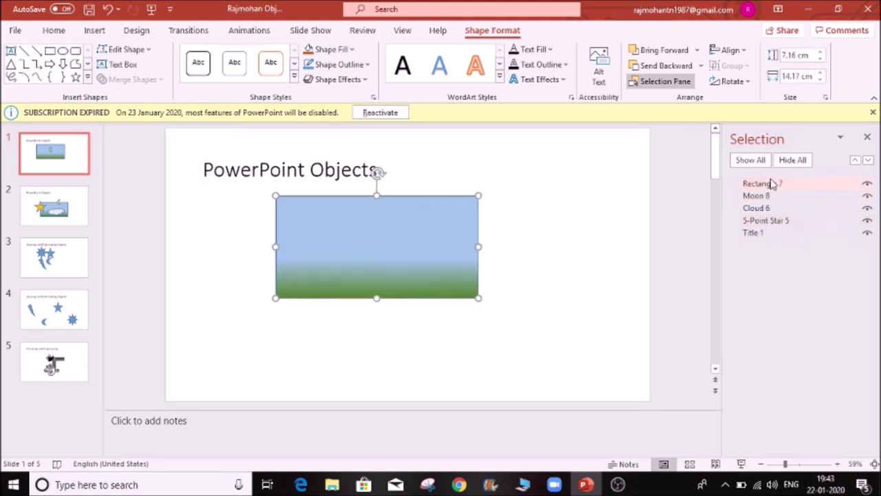
left_click(772, 184)
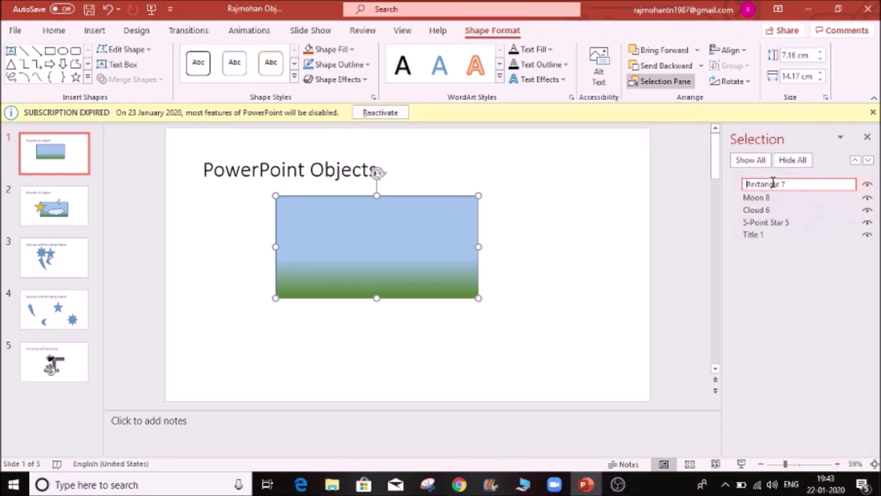
left_click_drag(794, 180, 724, 225)
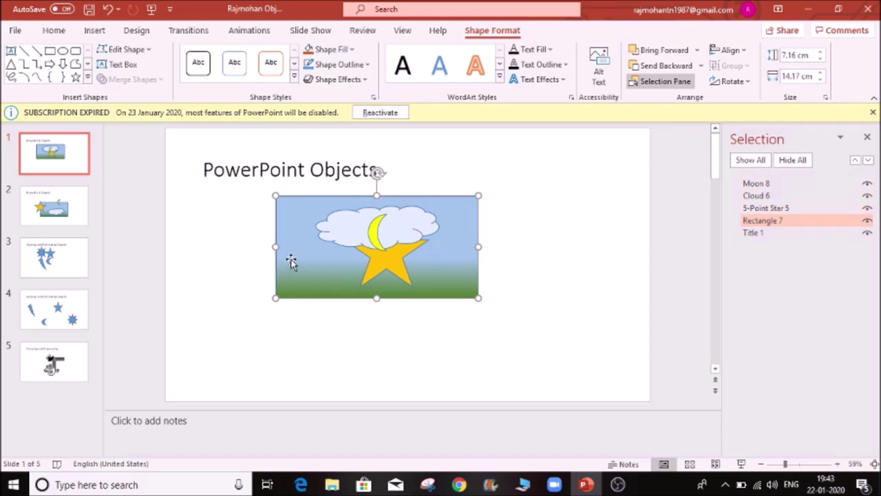
left_click(376, 232)
left_click_drag(379, 231, 384, 231)
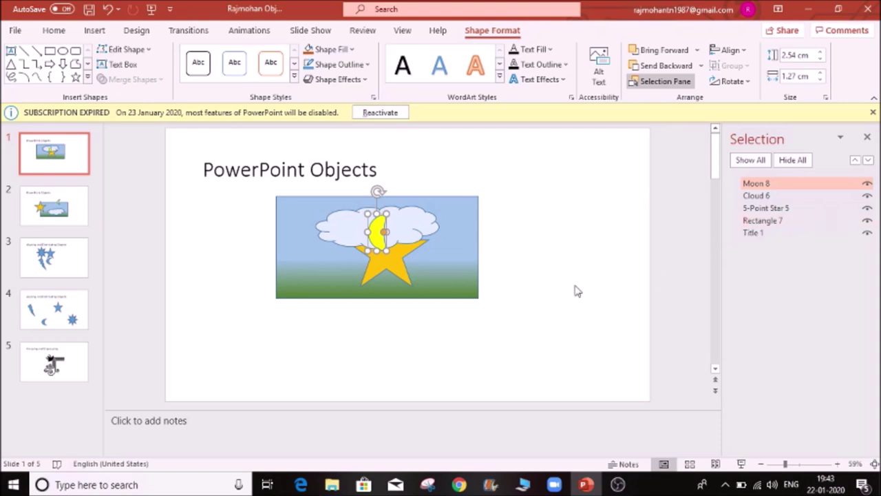
- Move the sky rectangle to the bottom of the stack with the arrows, then hide all objects
left_click(456, 289)
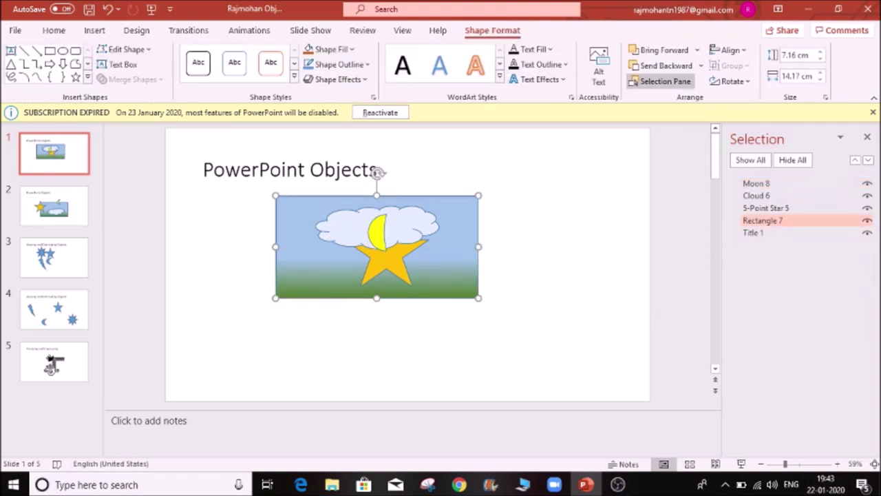
left_click(869, 161)
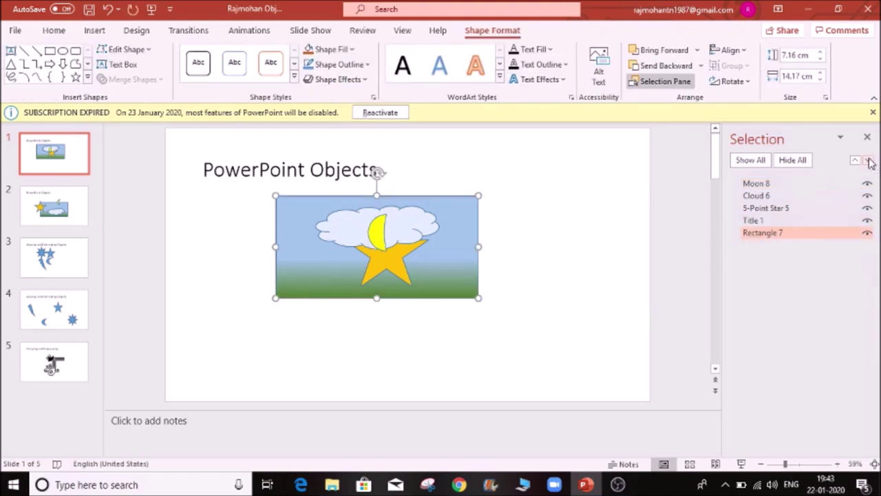
left_click(855, 161)
left_click(855, 161)
left_click(856, 161)
left_click(856, 161)
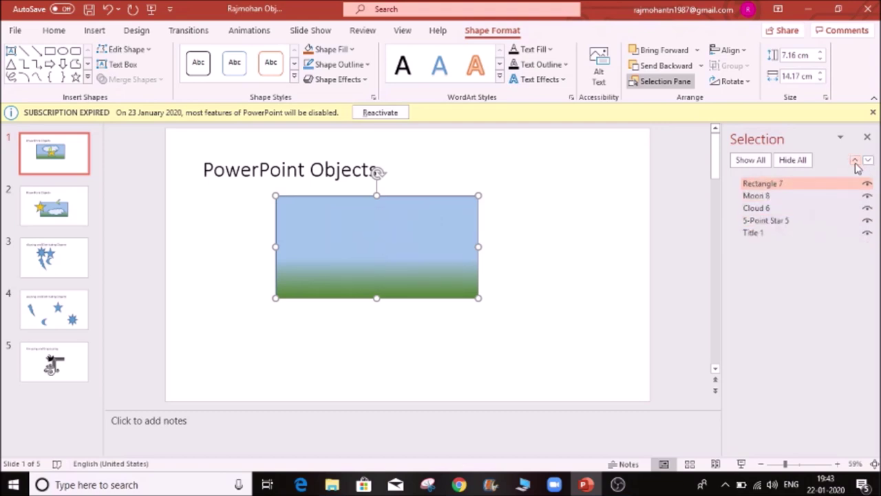
left_click(868, 160)
left_click(868, 160)
left_click(869, 160)
left_click(868, 160)
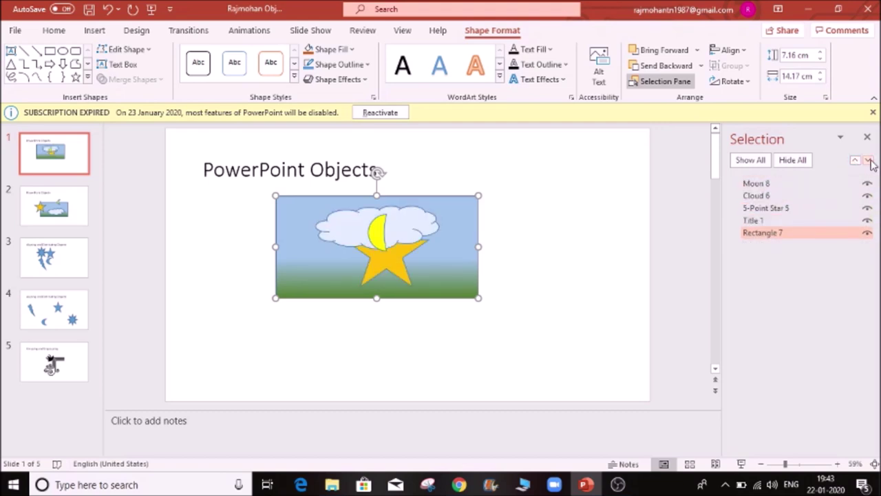
left_click(792, 161)
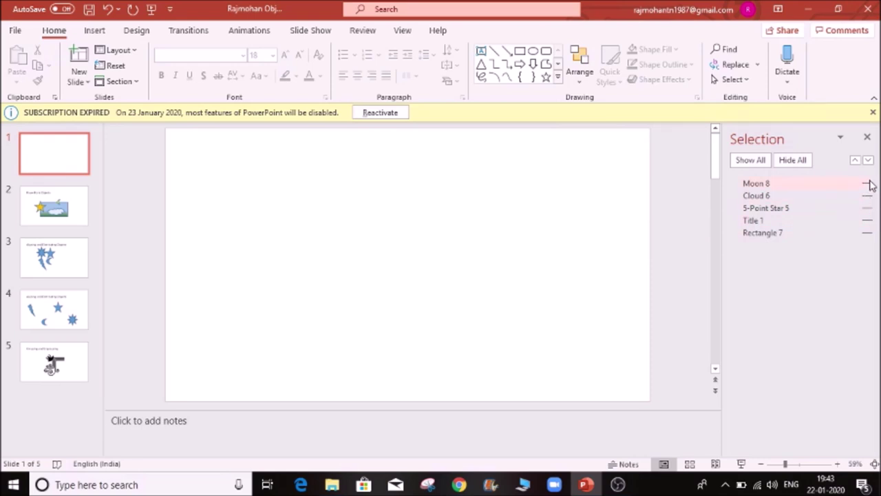
- Show all slide 1 objects, toggle the sky rectangle and star off and on, then go to slide 2
left_click(751, 160)
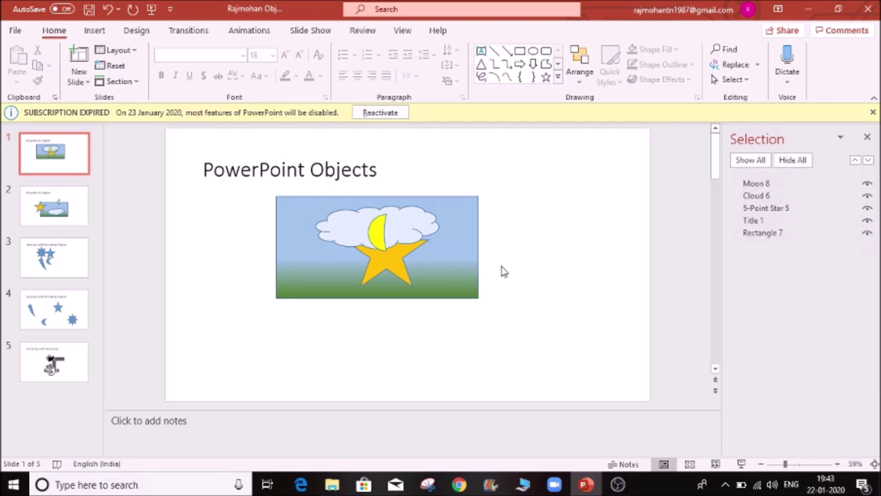
left_click(867, 234)
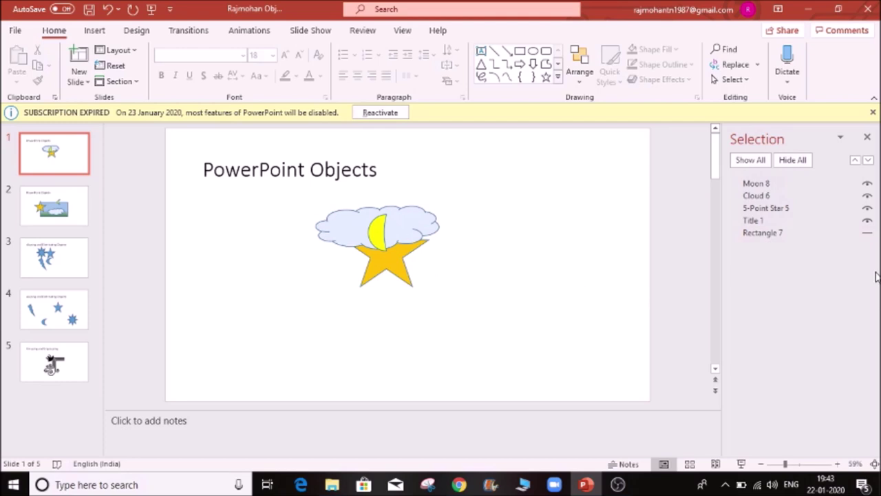
left_click(868, 234)
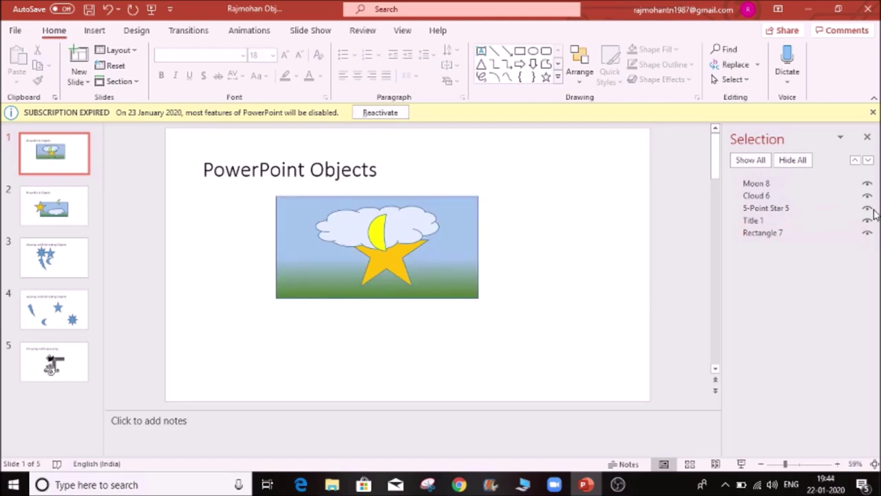
left_click(867, 208)
left_click(867, 208)
left_click(59, 209)
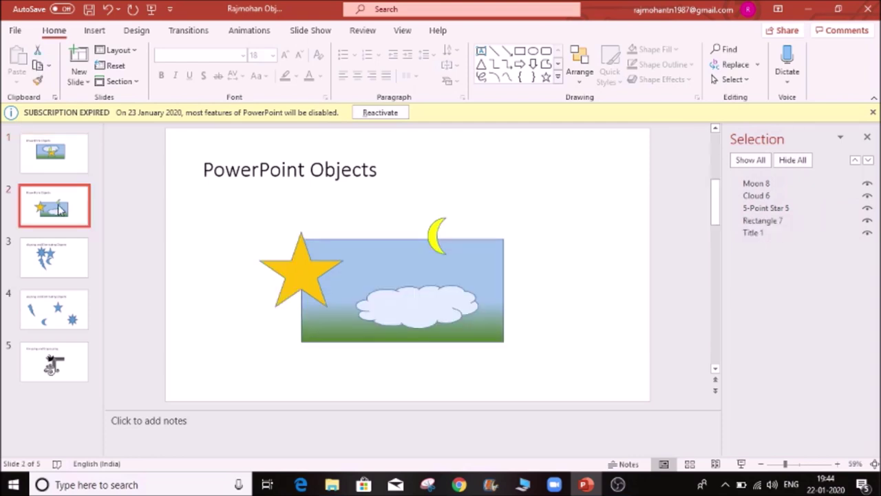
- Nudge the sky rectangle left, then select the star, moon, cloud and rectangle without the title
left_click(425, 282)
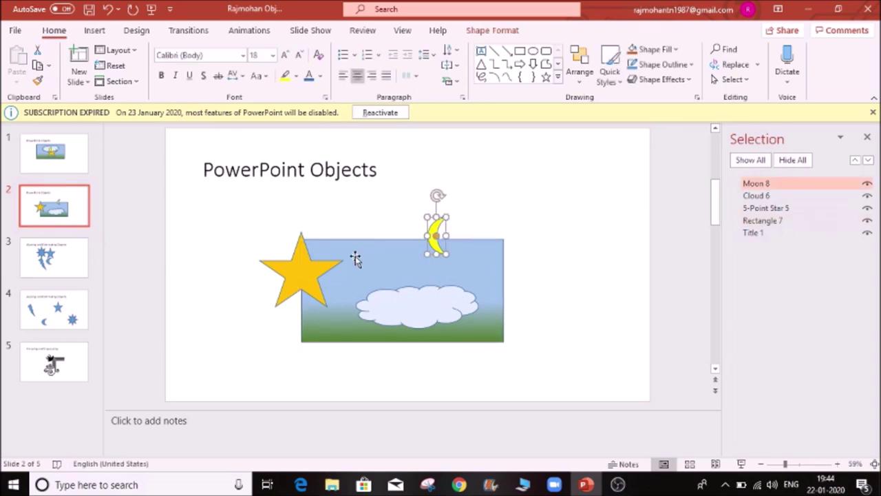
left_click(309, 282)
left_click(385, 312)
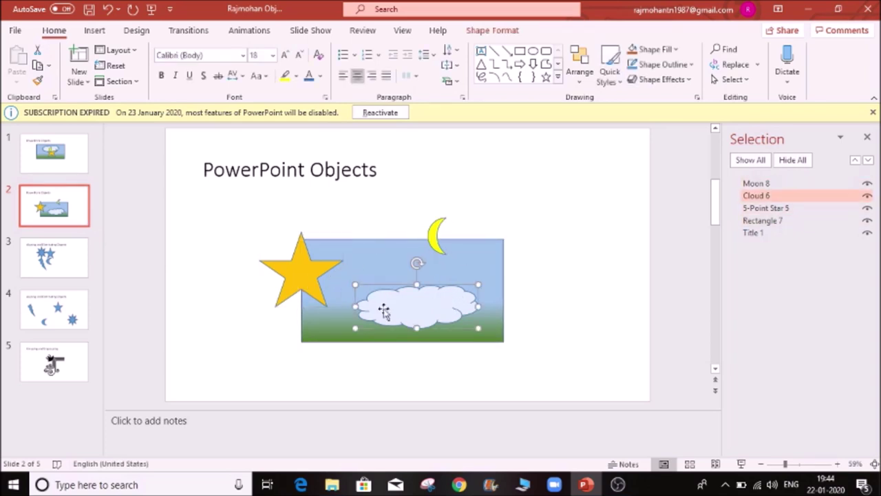
left_click(426, 187)
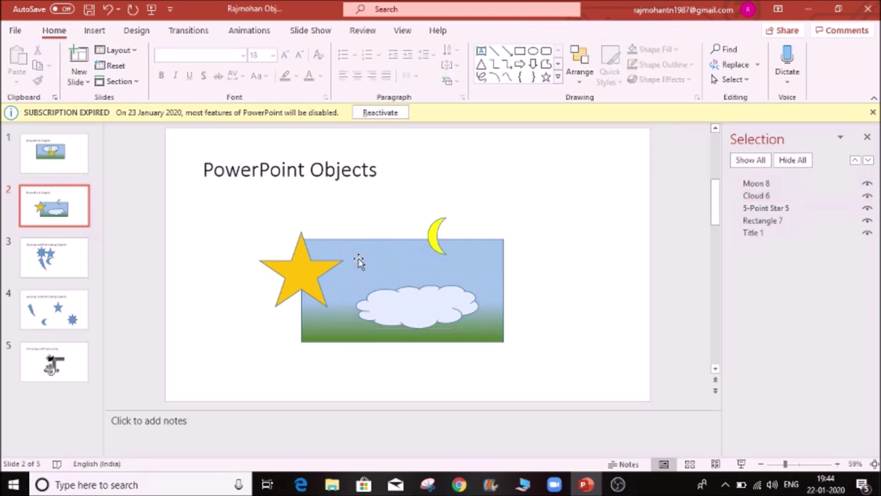
left_click(468, 265)
left_click_drag(468, 265, 437, 261)
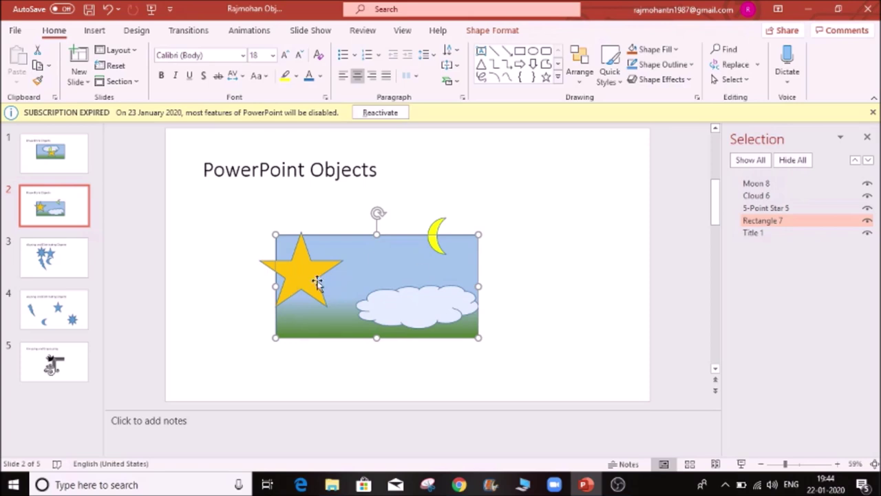
left_click(589, 221)
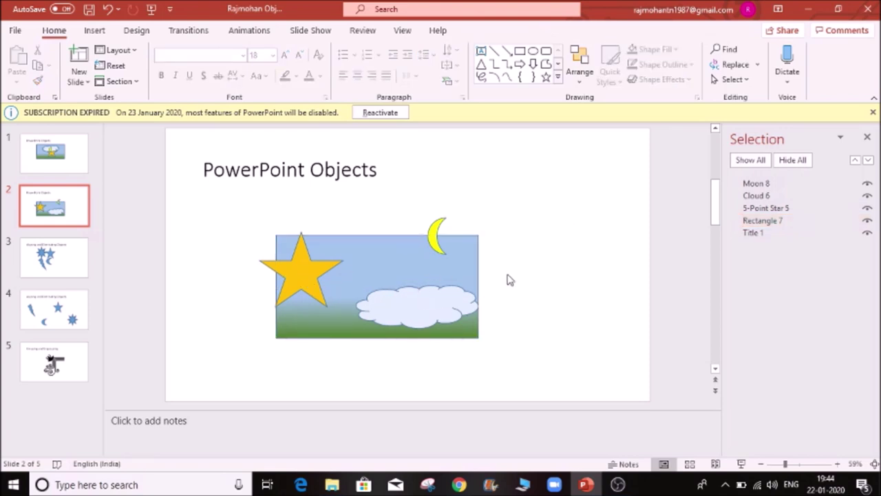
key("ctrl+a")
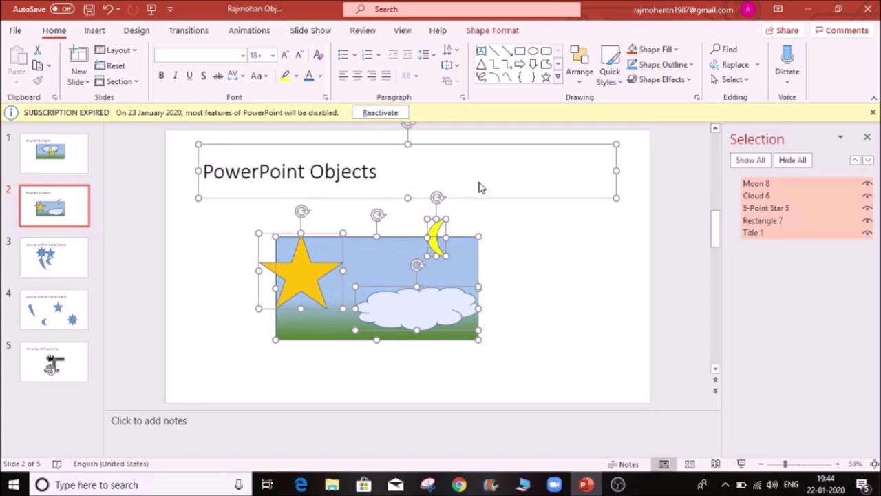
left_click(442, 171, "ctrl")
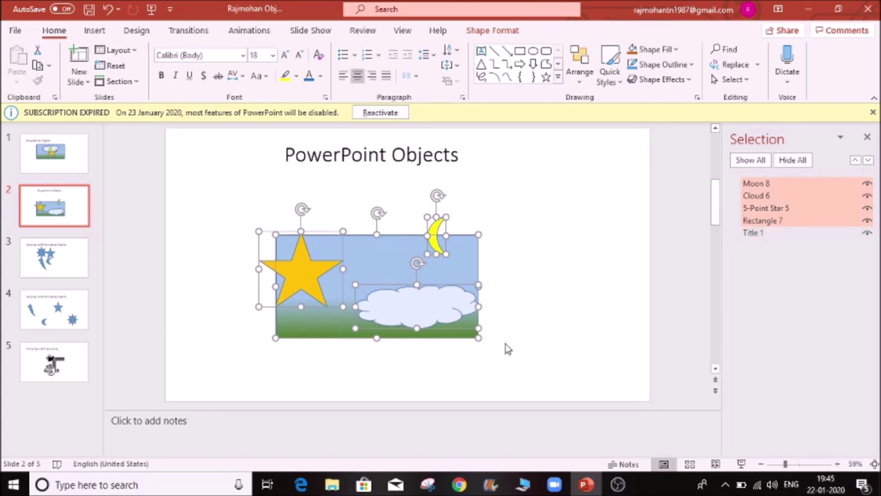
- Group the star, moon, cloud and sky rectangle as Group 9 and drag it to a new spot
left_click(513, 33)
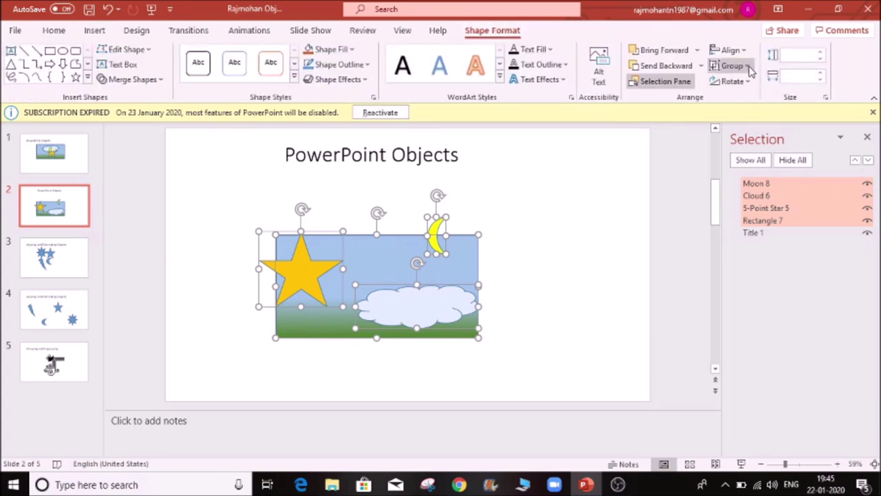
left_click(748, 67)
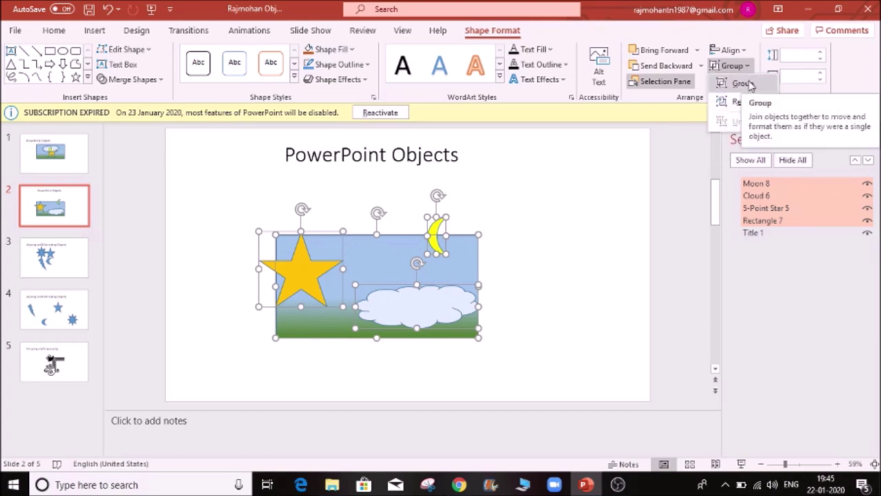
left_click(742, 84)
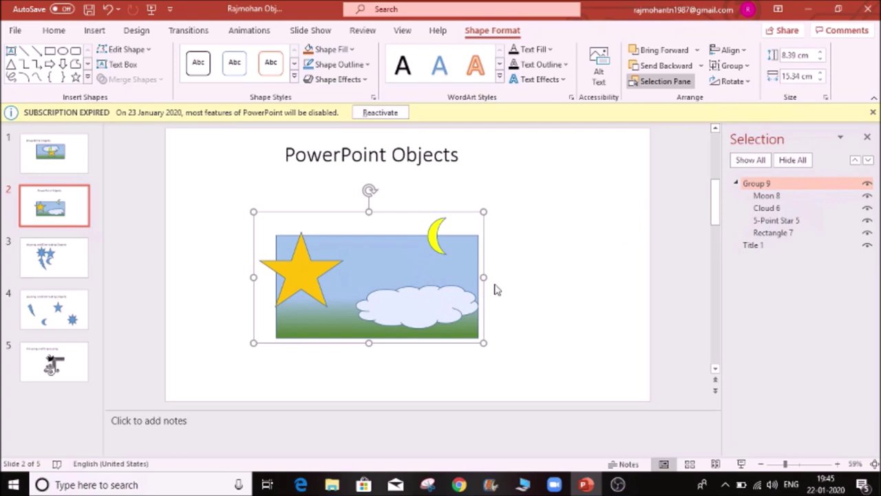
left_click(647, 249)
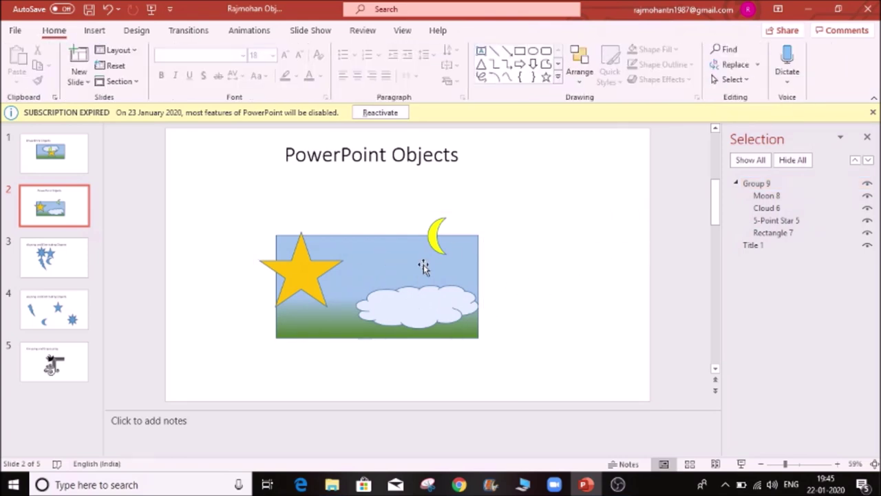
left_click_drag(373, 270, 413, 277)
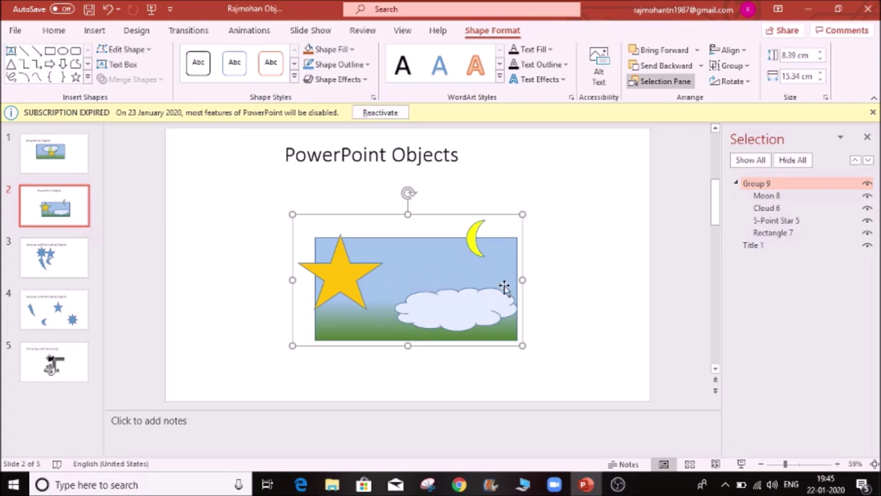
left_click(747, 65)
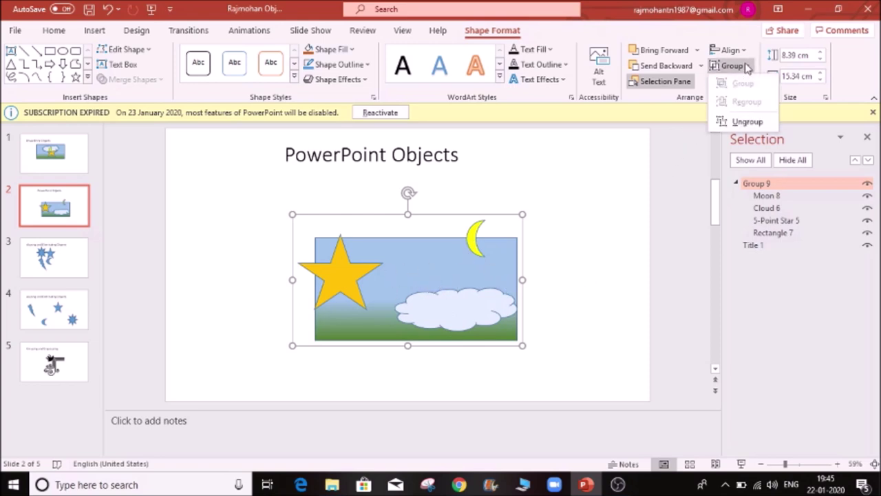
- Ungroup the scene and regroup the four shapes as Group 10
left_click(748, 122)
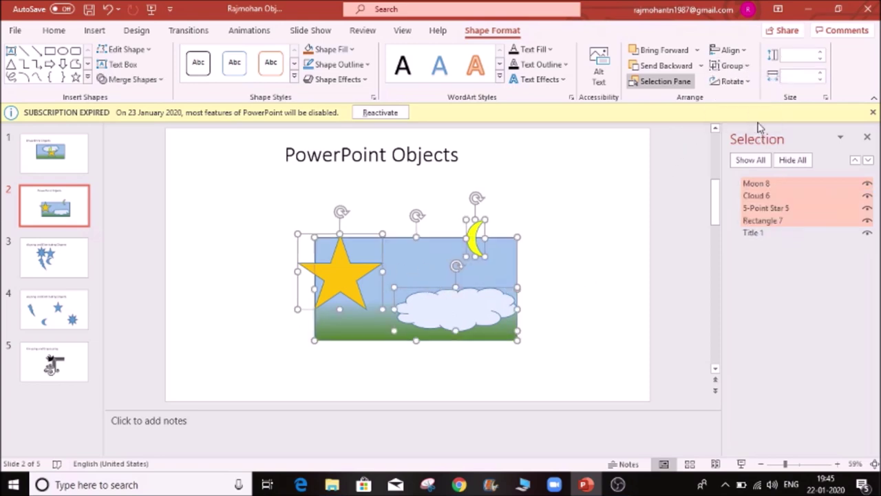
left_click(733, 65)
left_click(755, 85)
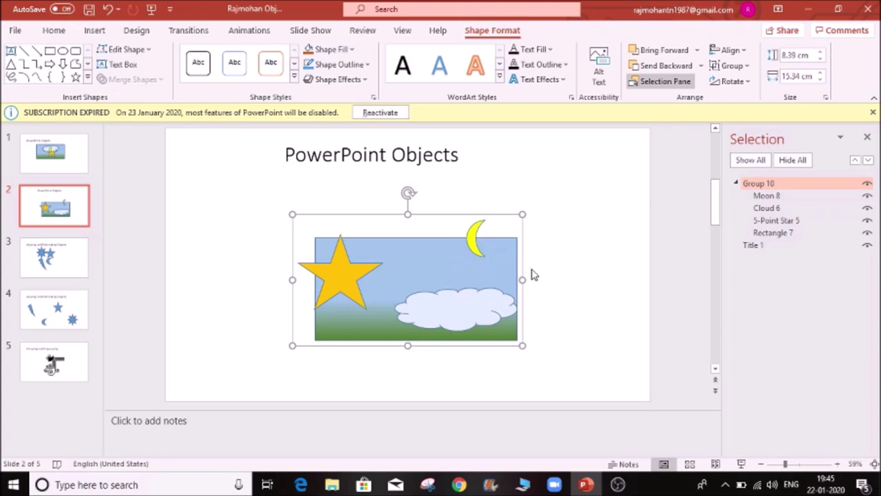
left_click(585, 269)
left_click(440, 265)
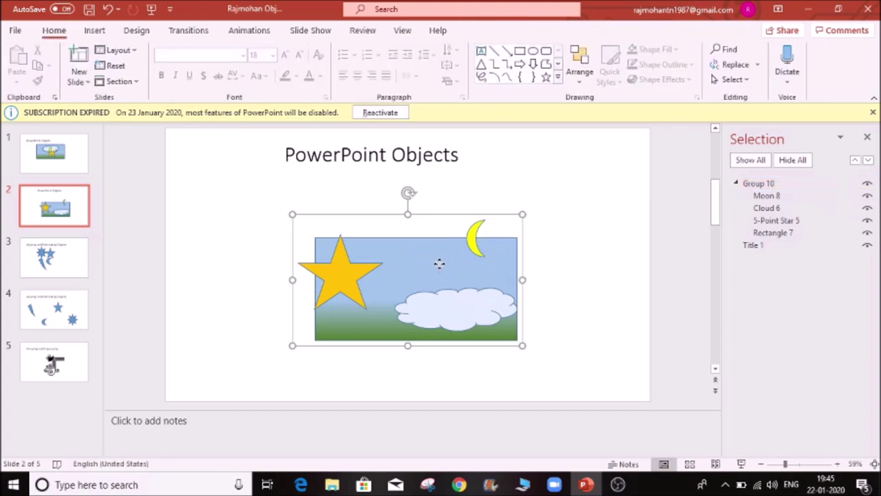
- Drag the moon down and left inside the grouped sky
left_click(475, 235)
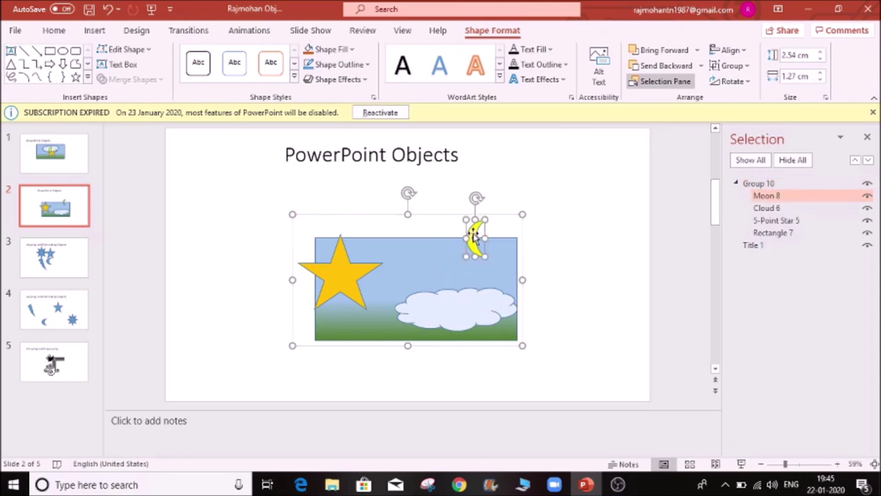
left_click_drag(472, 236, 454, 261)
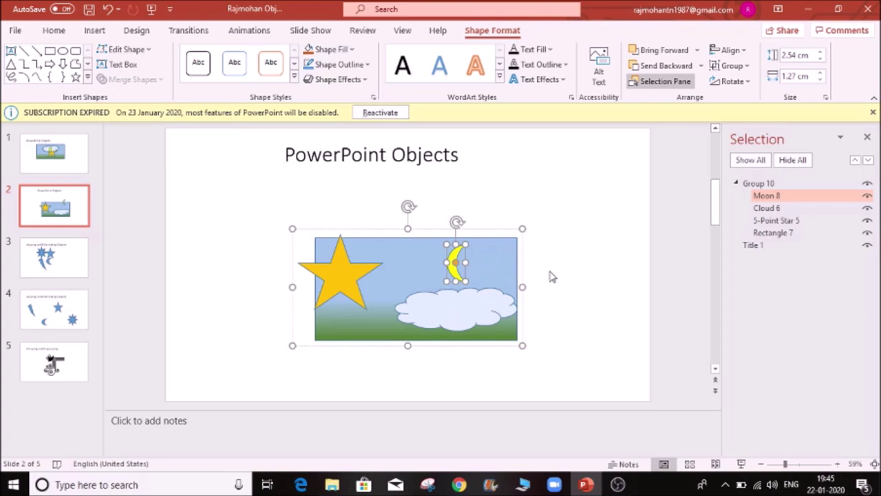
left_click(544, 278)
left_click(420, 269)
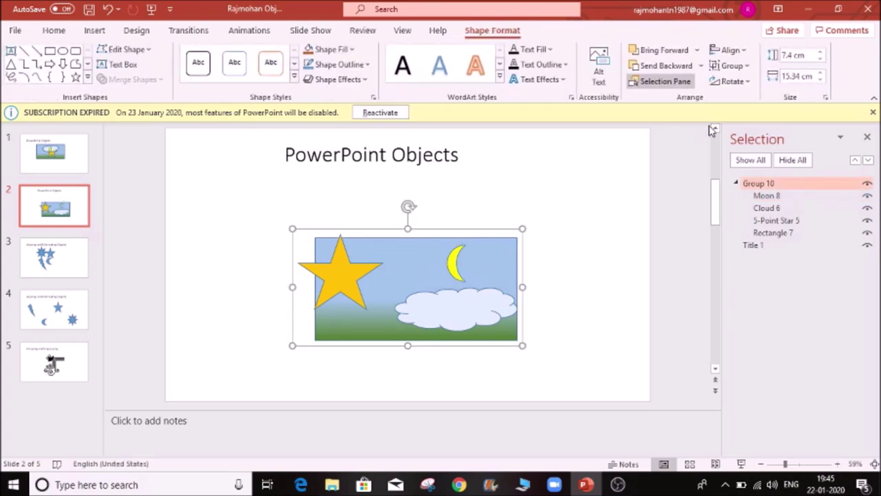
left_click(743, 67)
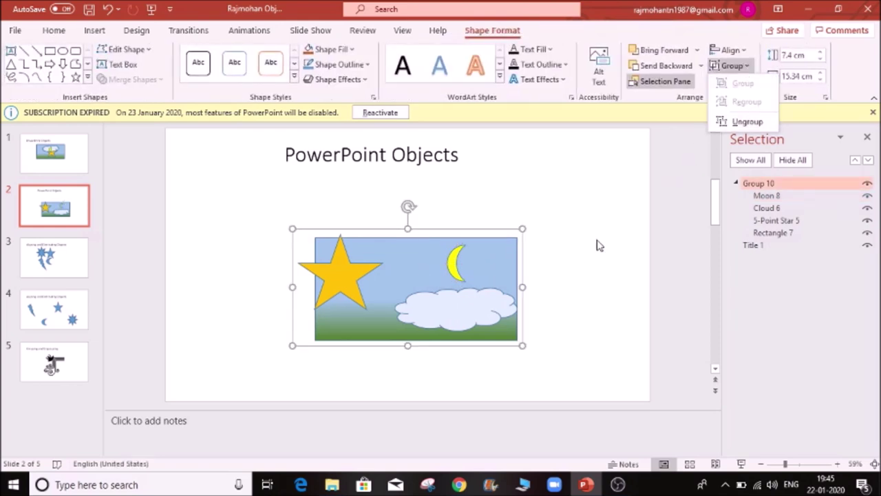
left_click(421, 270)
- Move the grouped scene slightly left and up, then go to slide 5
left_click(569, 180)
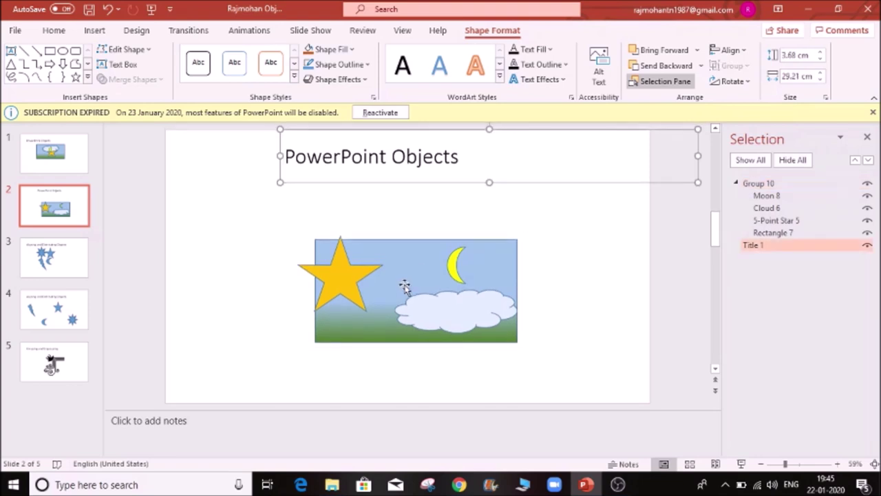
mouse_move(398, 289)
left_mouse_down()
mouse_move(341, 262)
mouse_move(409, 276)
mouse_move(375, 282)
mouse_move(410, 276)
left_mouse_up()
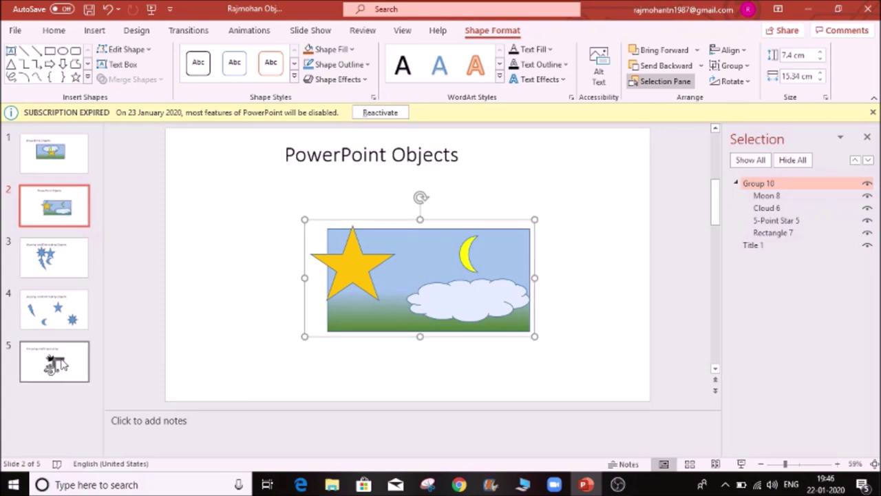
left_click(51, 368)
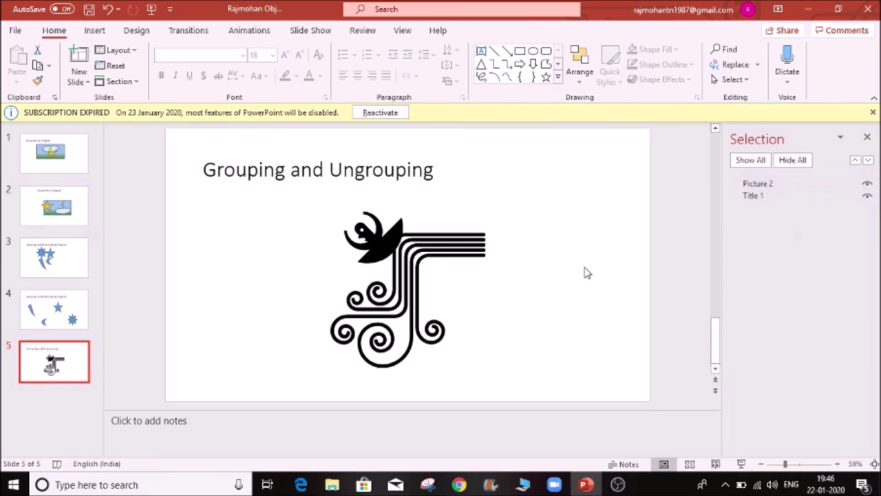
- Ungroup the black swirl picture and confirm converting it to a Microsoft Office drawing object
left_click(427, 256)
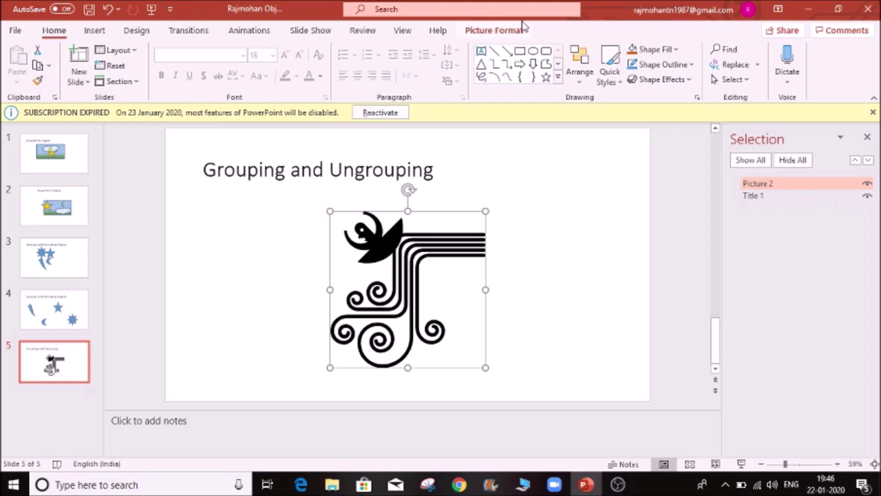
left_click(494, 30)
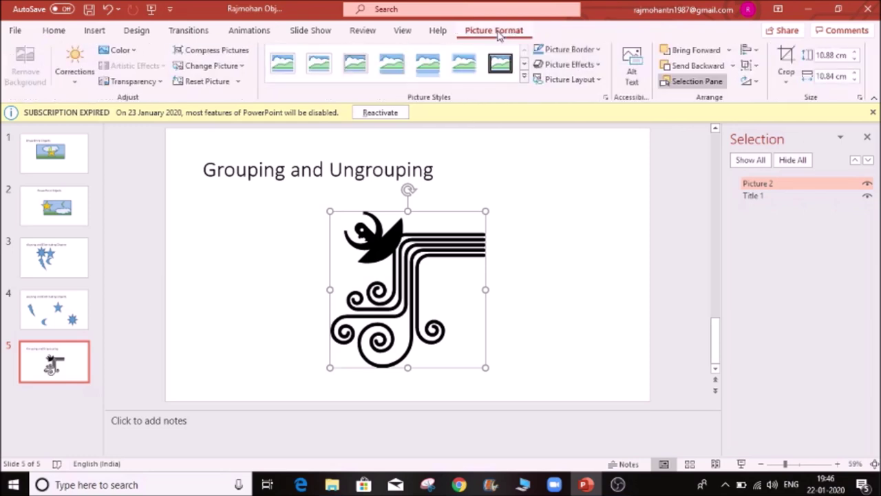
left_click(754, 66)
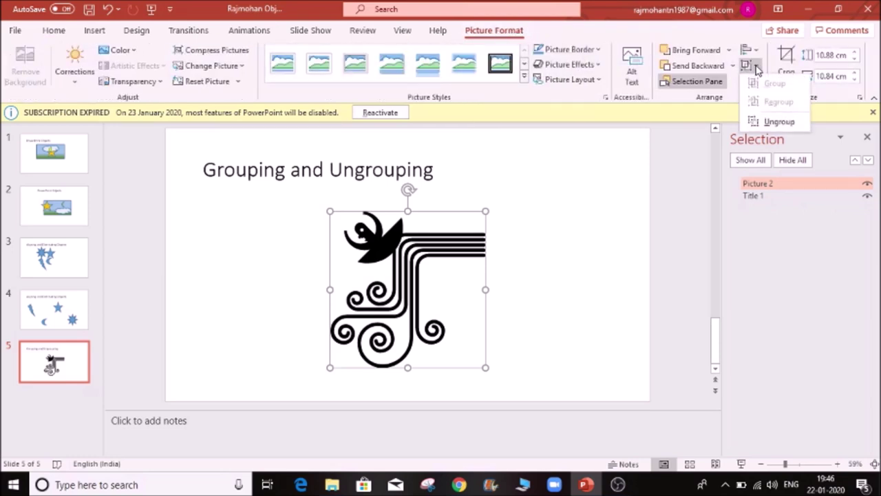
left_click(778, 124)
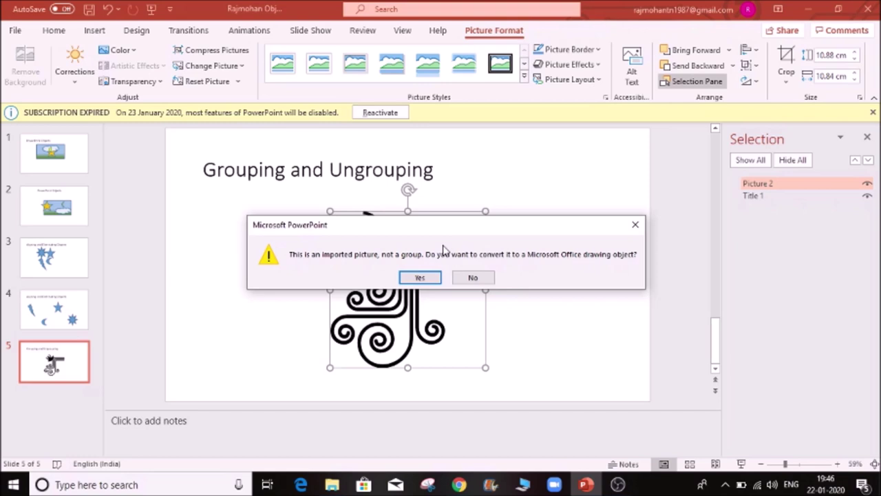
left_click_drag(356, 227, 302, 368)
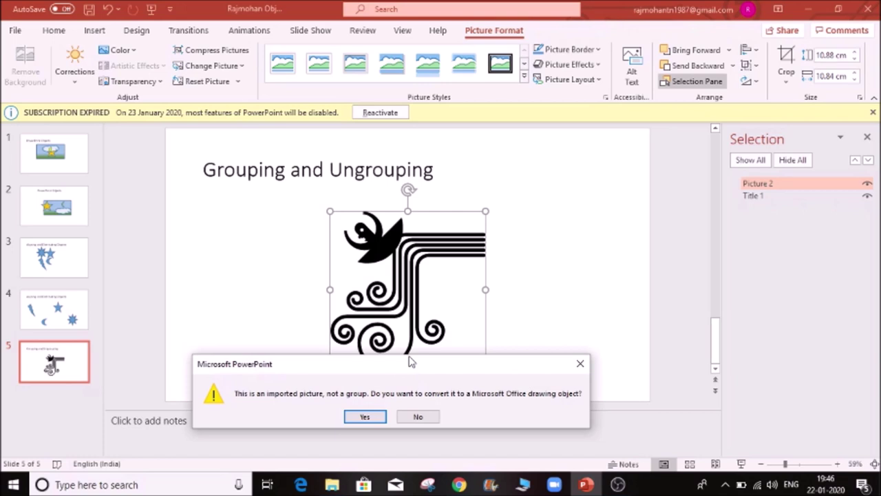
left_click_drag(411, 368, 405, 271)
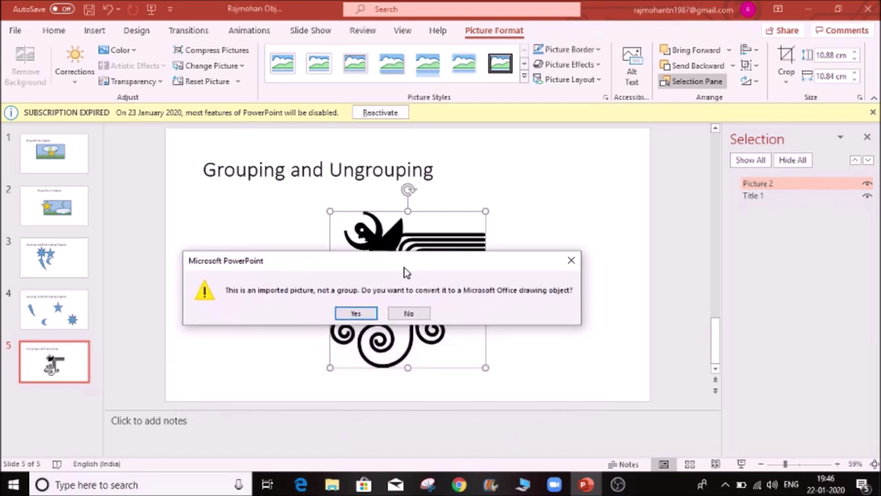
left_click(364, 315)
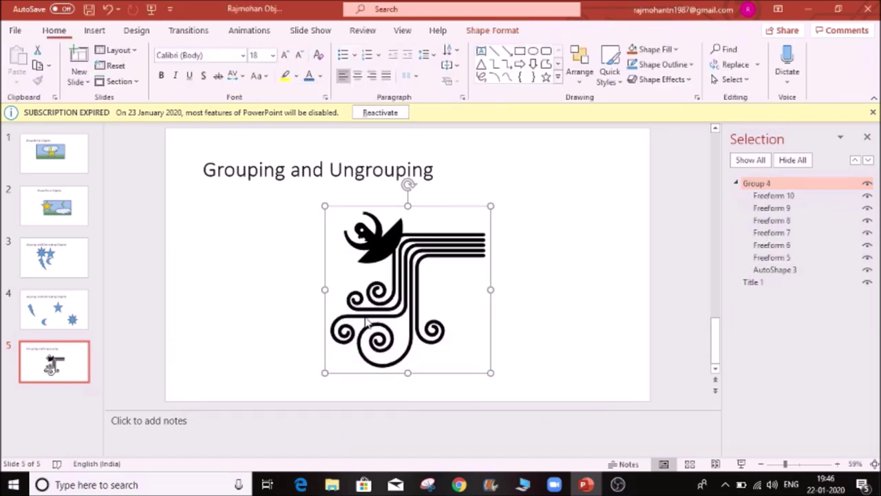
left_click(388, 241)
- Ungroup the converted drawing into its separate freeform shapes
left_click(537, 269)
left_click(371, 267)
left_click(495, 33)
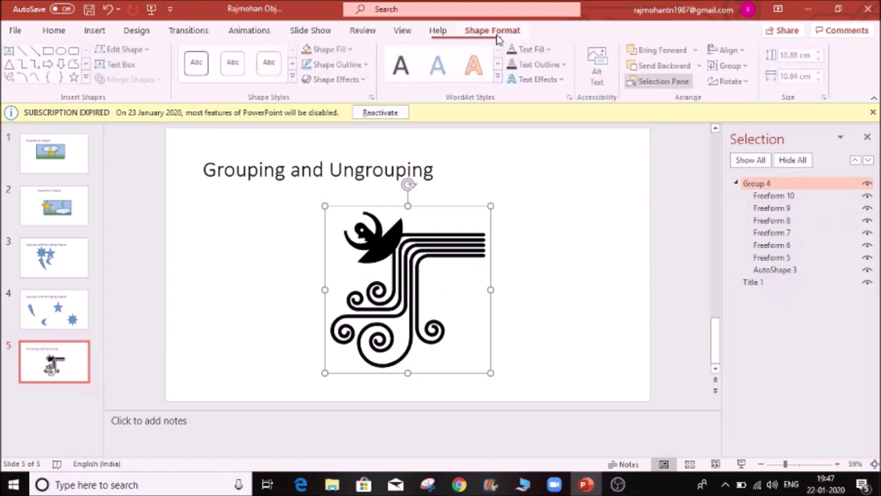
left_click(747, 66)
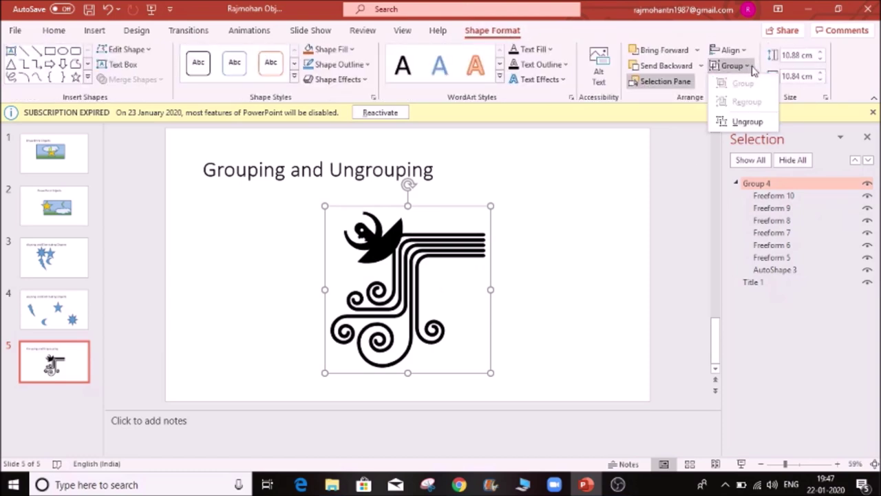
left_click(748, 122)
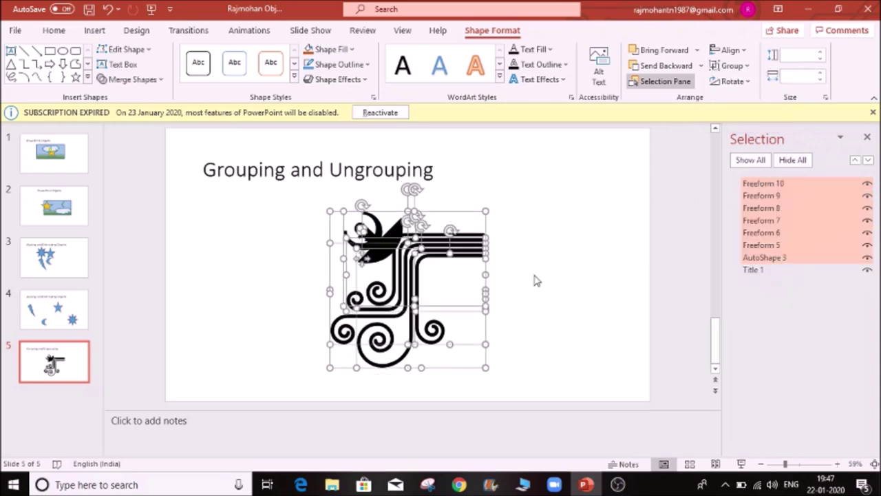
left_click(530, 296)
- Pick out the outer curl line and drag it off to the right of the design
left_click(375, 239)
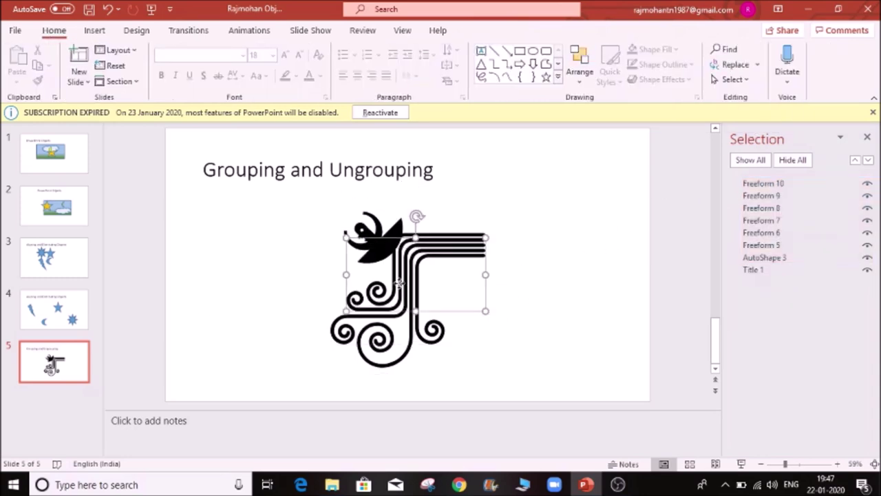
left_click(375, 239)
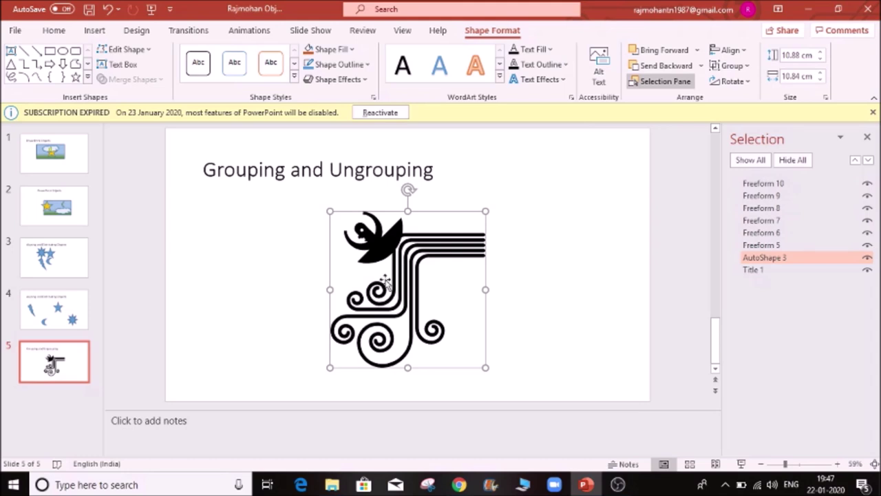
left_click(515, 295)
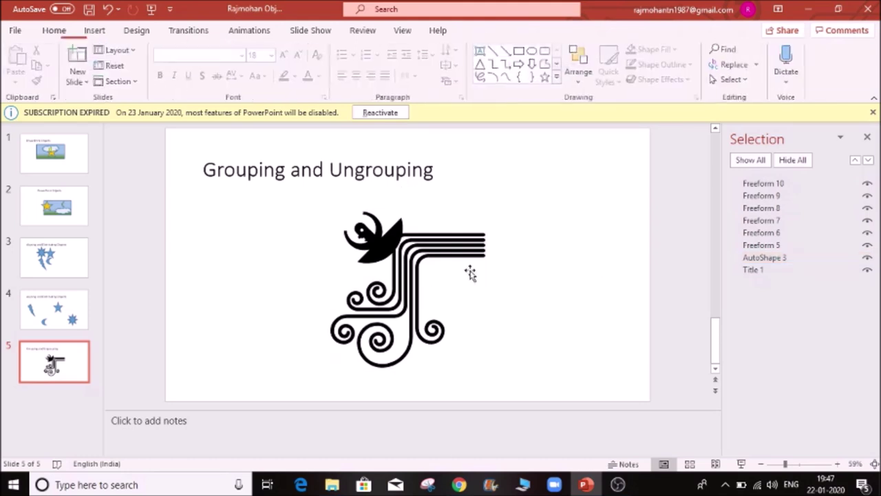
left_click(424, 314)
left_click(437, 342)
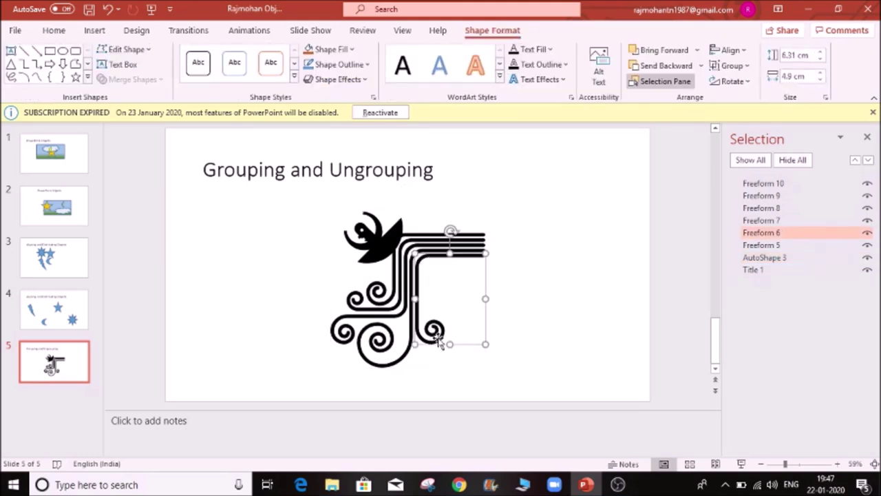
left_click_drag(437, 337, 543, 333)
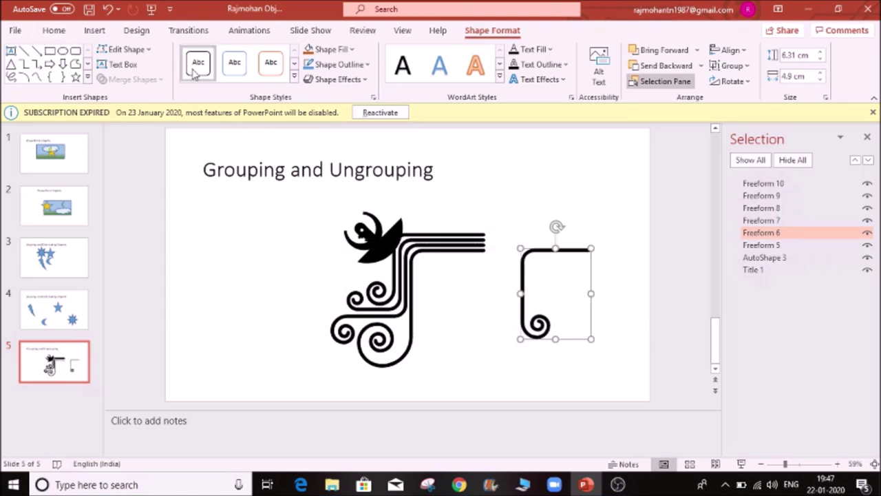
right_click(551, 303)
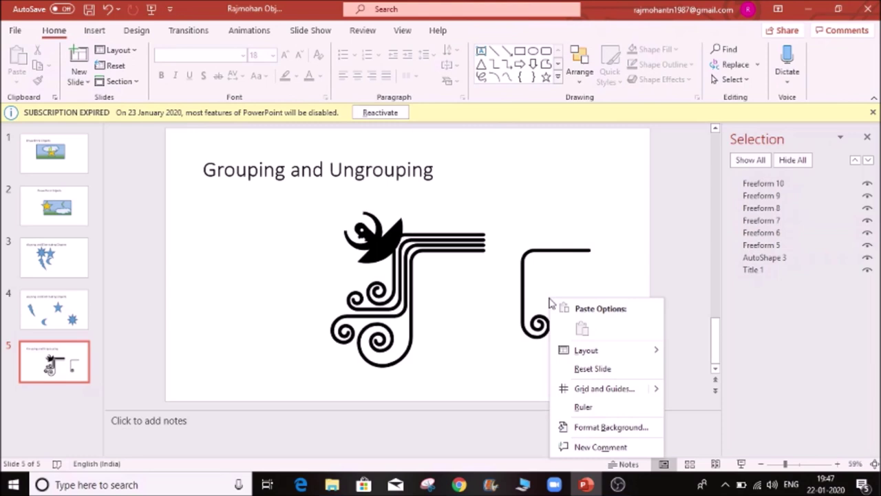
left_click(562, 185)
left_click_drag(558, 292, 546, 210)
right_click(546, 210)
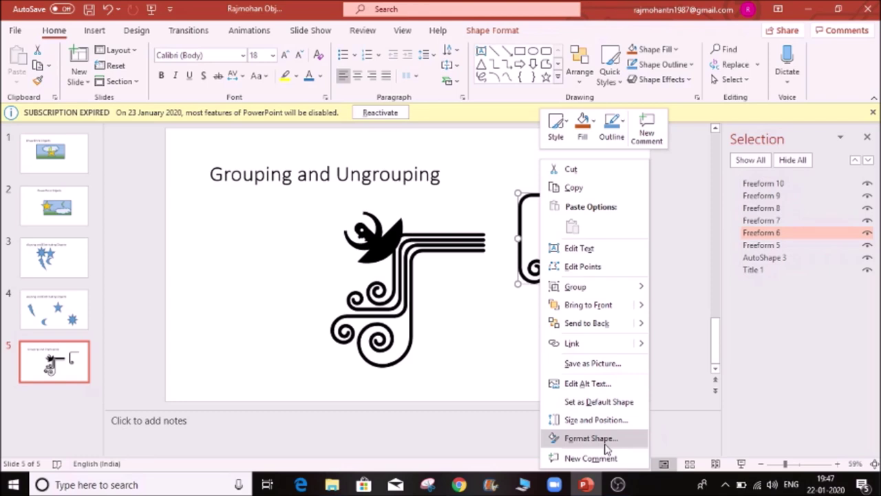
- Fill the outer curl line with green through Format Shape
left_click(605, 444)
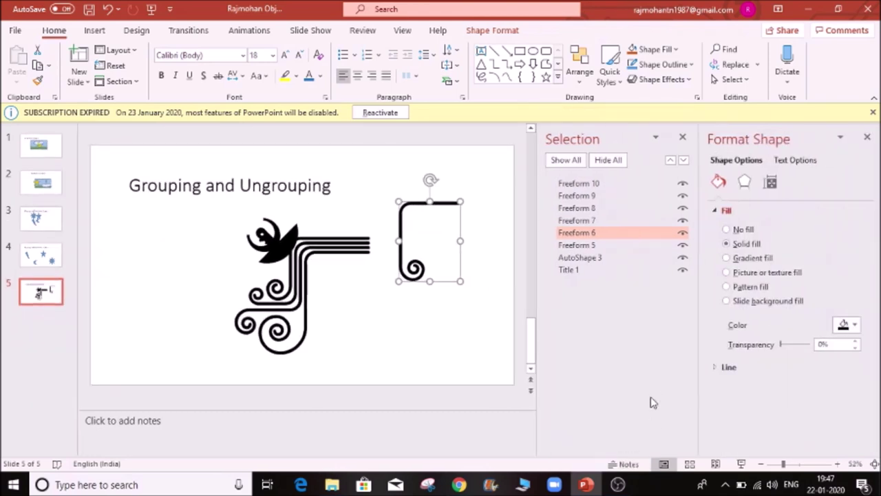
left_click(854, 326)
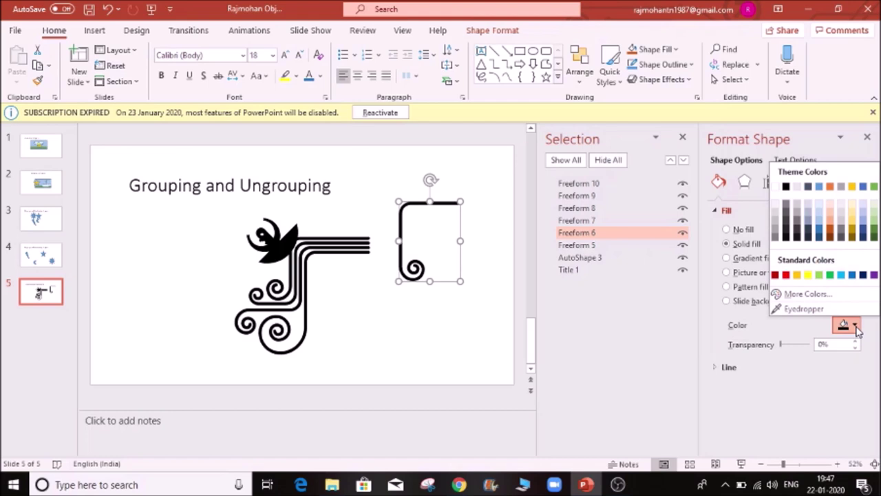
left_click(873, 187)
left_click(435, 349)
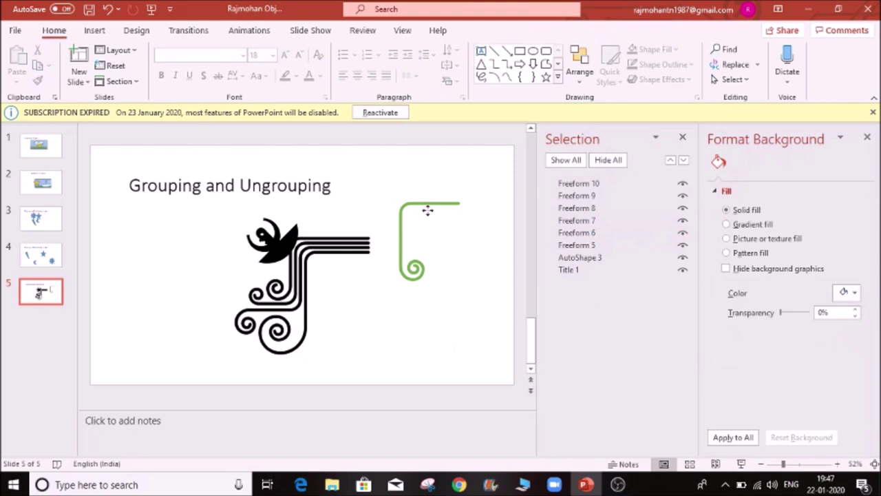
- Fill the leaf piece green and move it onto the black design
left_click_drag(424, 207, 398, 256)
left_click(193, 294)
left_click(197, 229)
left_click(191, 285)
left_click(200, 231)
left_click(188, 292)
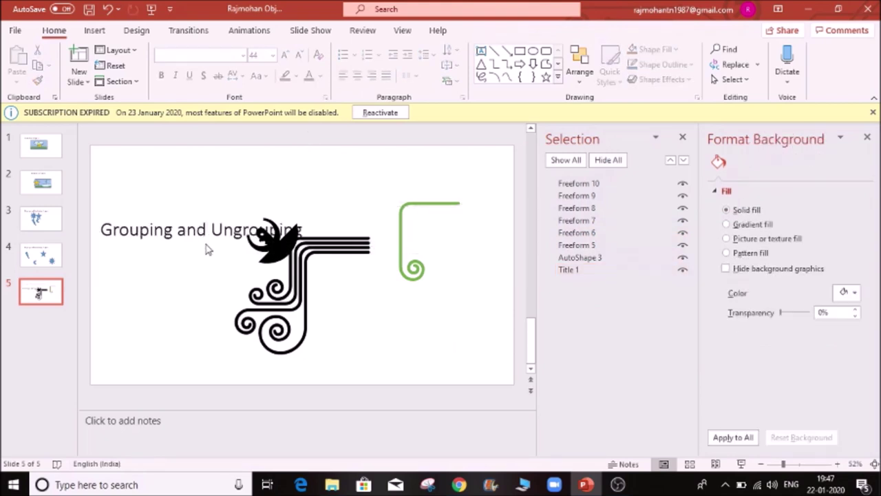
left_click(209, 231)
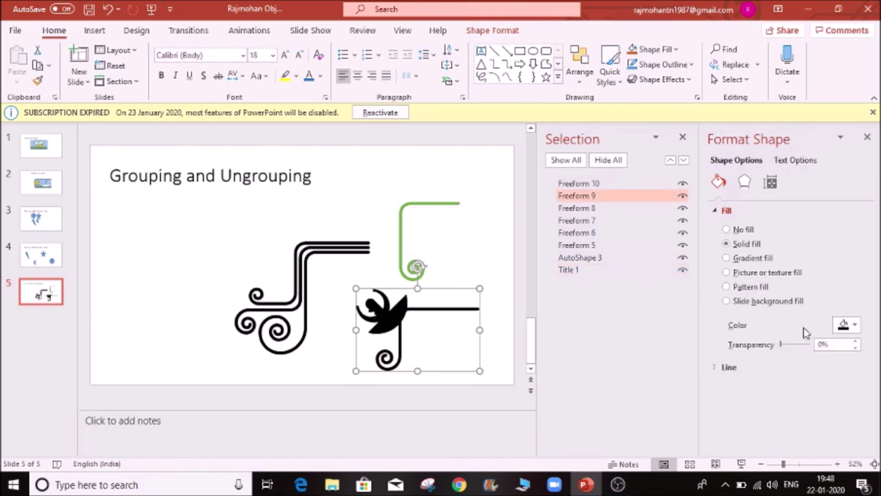
left_click(854, 324)
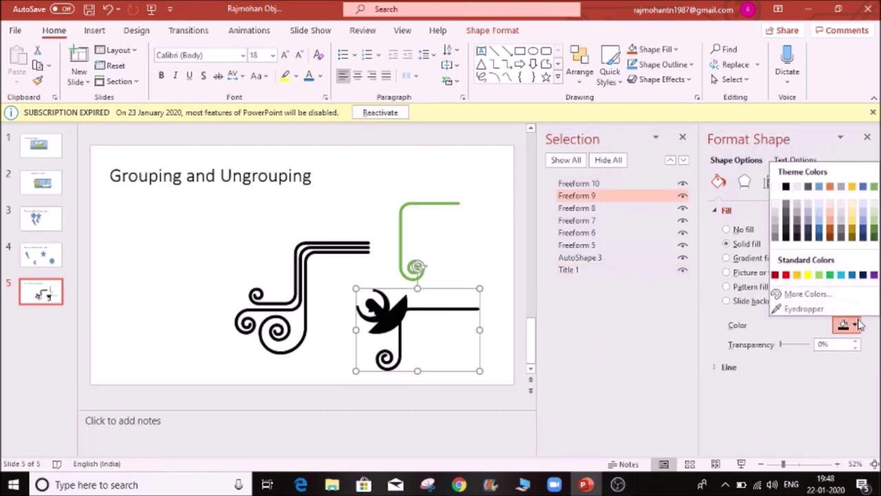
left_click(829, 275)
left_click(436, 245)
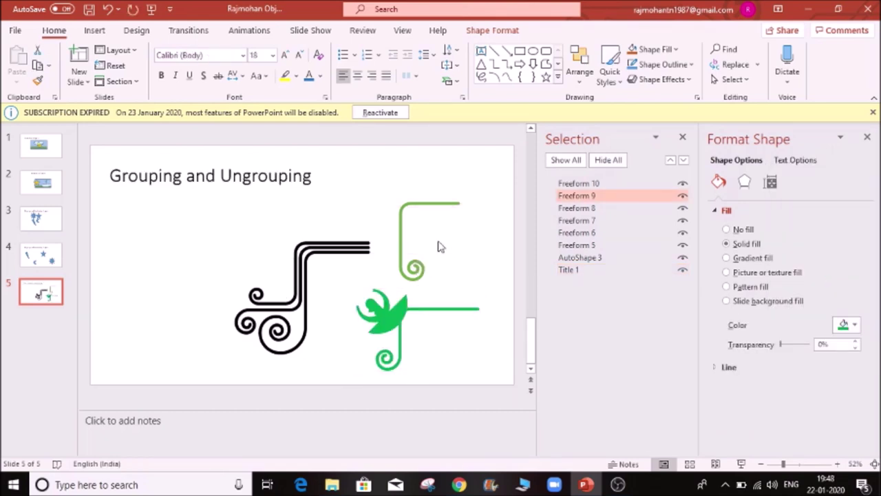
left_click_drag(377, 315, 272, 248)
- Move the green curl line back inside the swirl design
left_click(434, 204)
left_click_drag(430, 201, 362, 301)
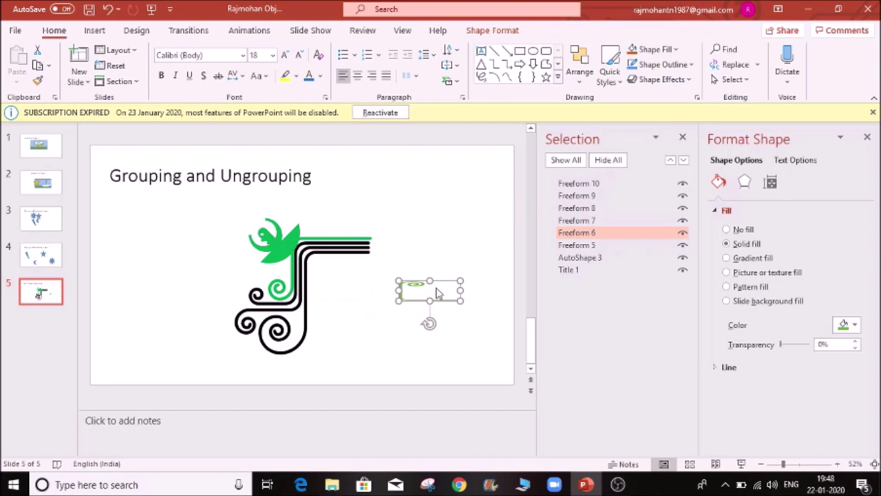
key("ctrl+z")
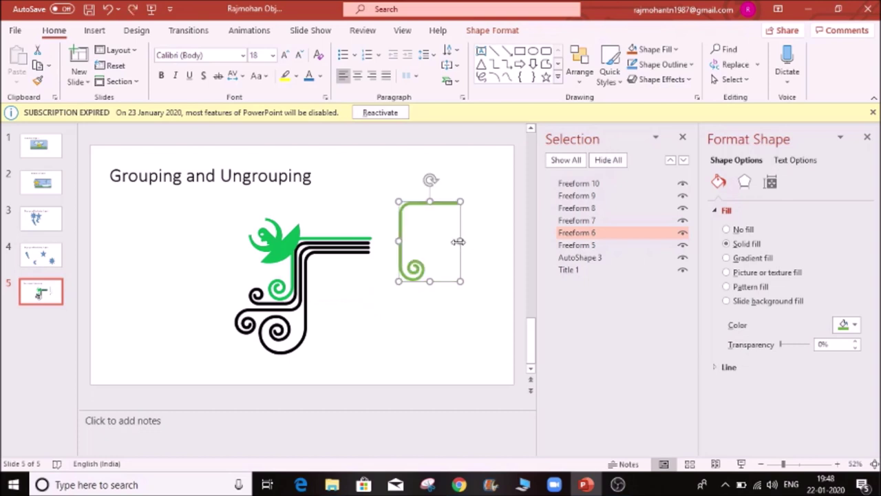
left_click_drag(423, 200, 321, 267)
- Recolour one black swirl line orange
left_click(308, 282)
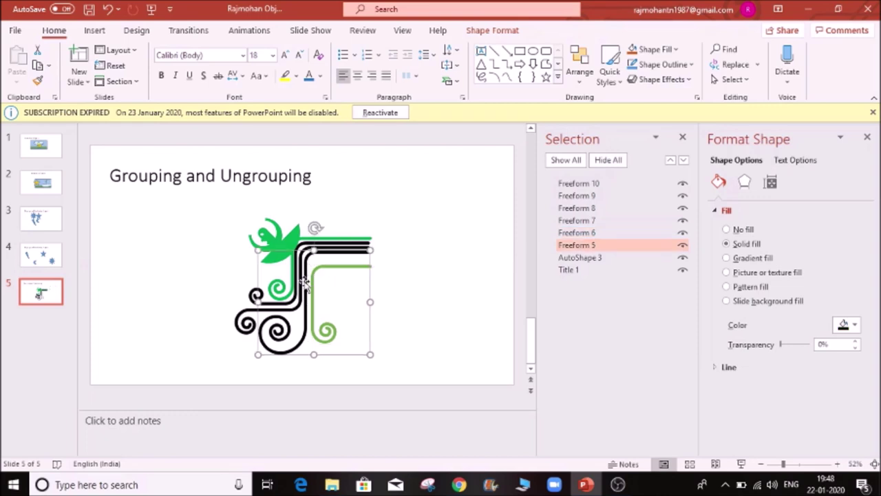
left_click(854, 325)
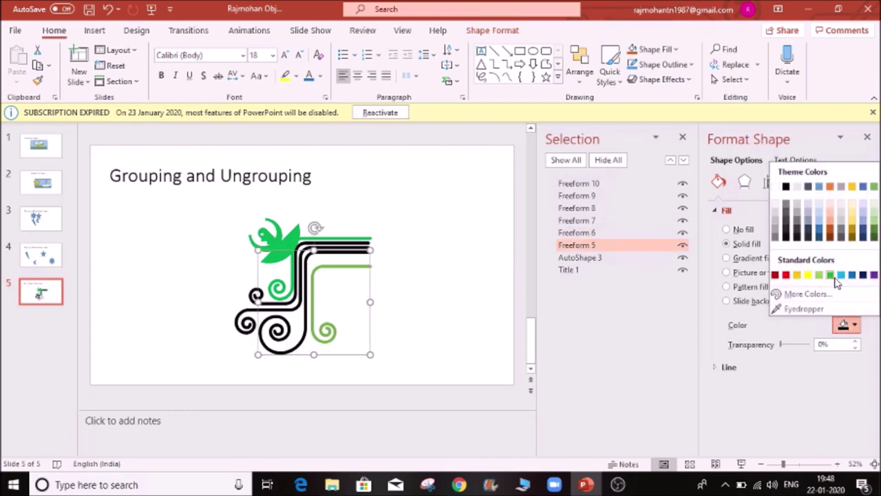
left_click(831, 187)
left_click(424, 327)
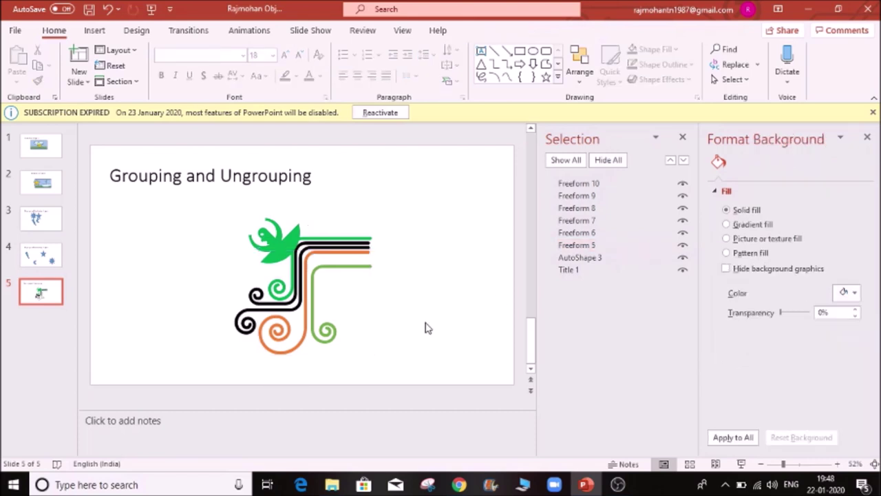
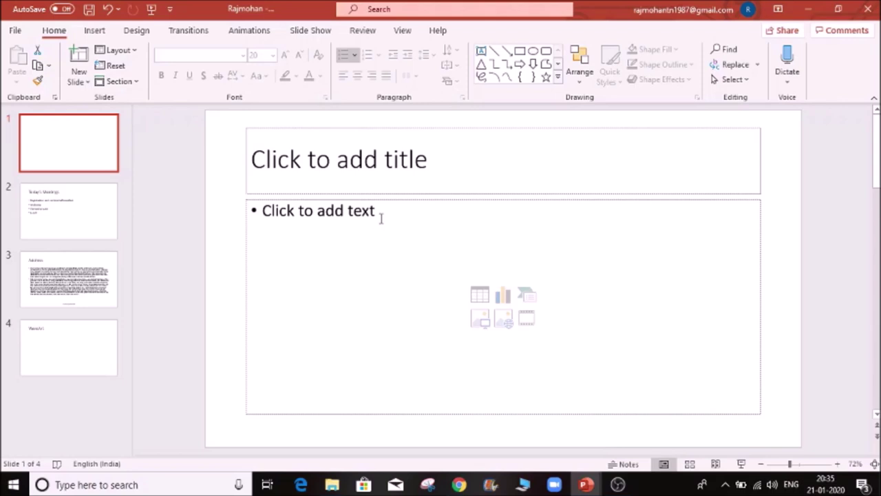
- Title the slide 'Teaching' and enter Science as the first body bullet
left_click(376, 154)
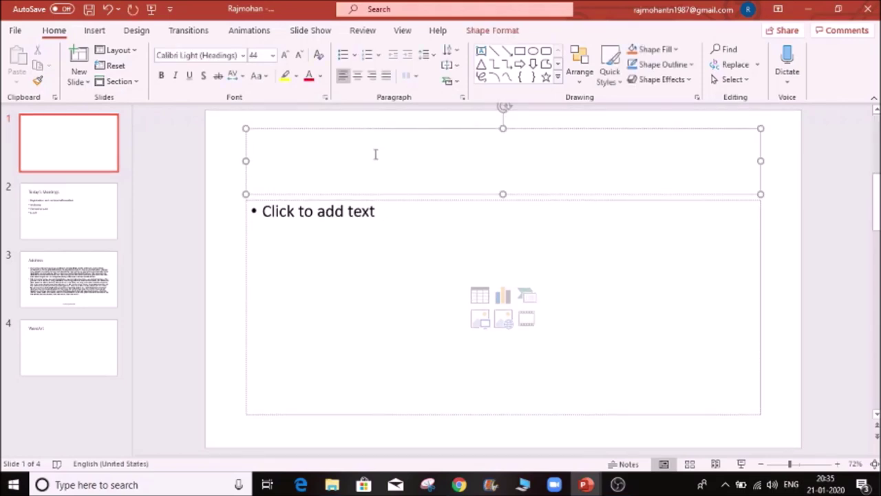
type("Teaching")
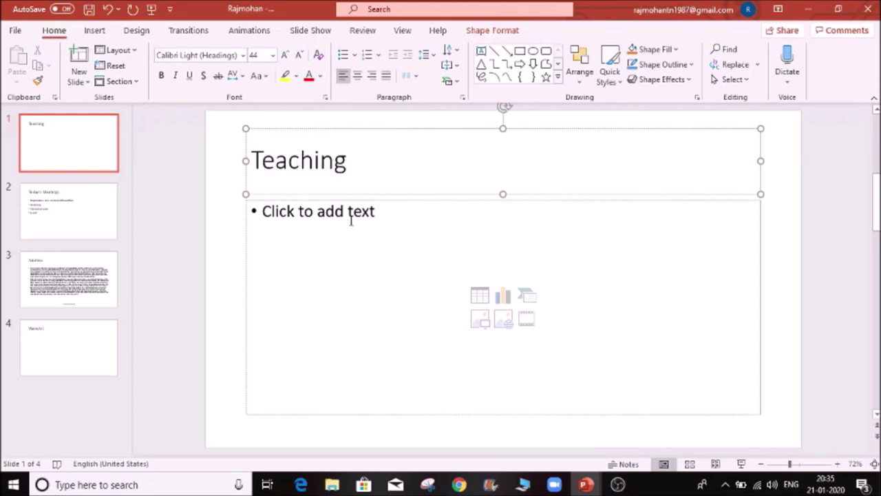
left_click(351, 213)
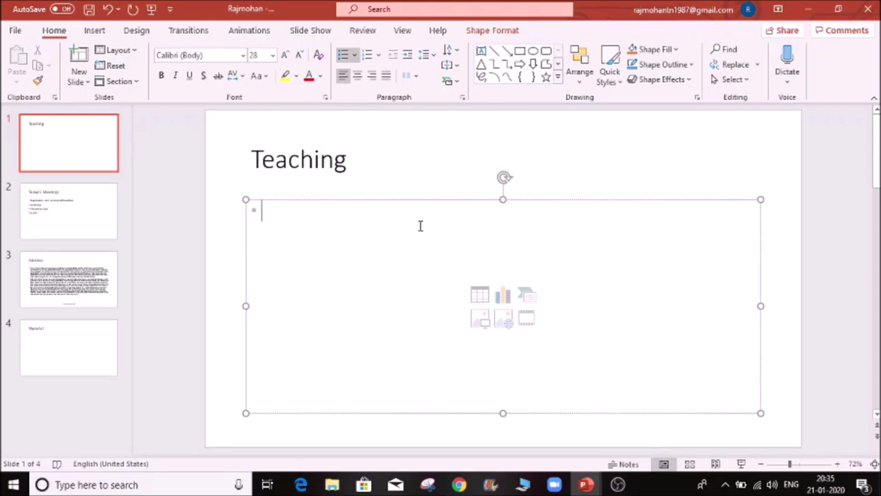
type("Scie")
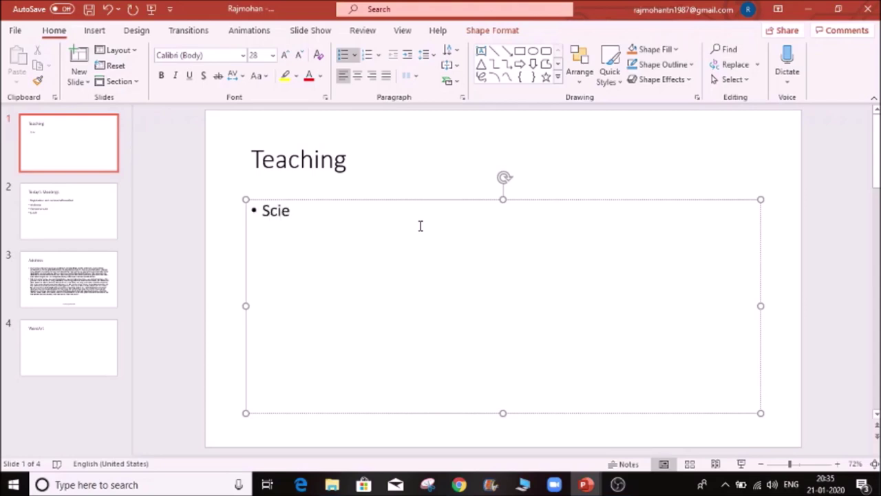
type("nce")
- Add Botany and Zoolagy as further bullets below Science
key("Return")
type("Botan")
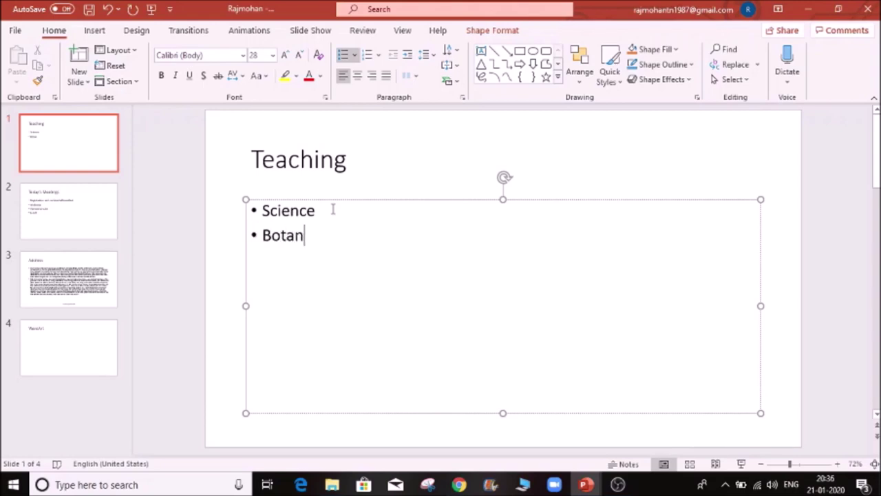
type("y")
key("Return")
type("Zoolagy")
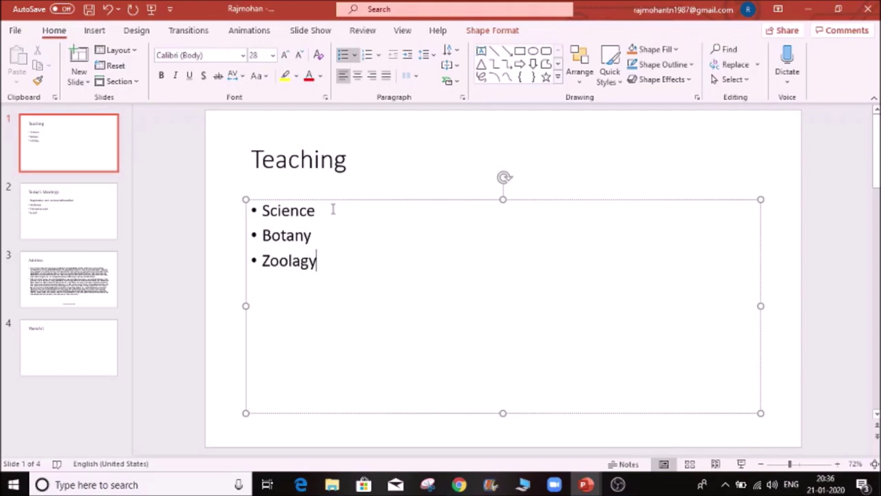
left_click(325, 235)
- Correct Zoolagy to Zoology and demote Botany to a sub-bullet under Science
right_click(296, 263)
left_click(331, 277)
left_click(262, 235)
key("Tab")
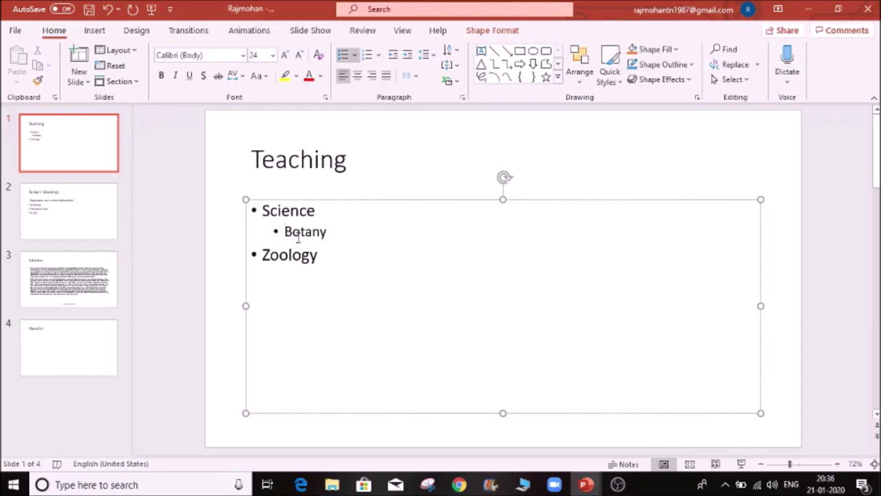
- Make Zoology a sub-bullet by copying Botany's formatting with Format Painter
left_click(265, 253)
key("Tab")
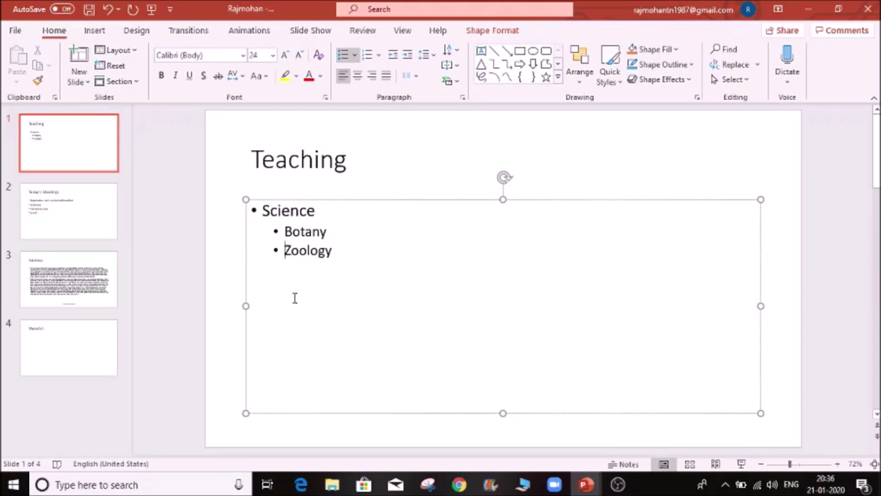
key("shift+Tab")
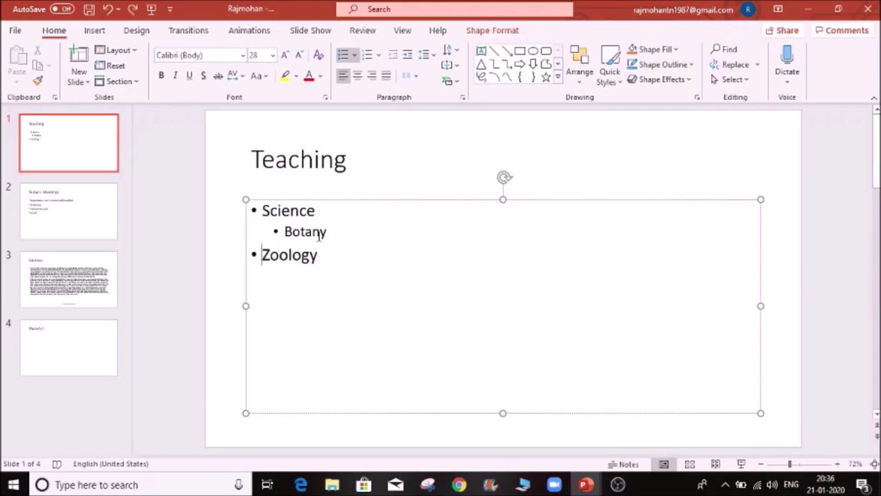
double_click(303, 234)
left_click(37, 81)
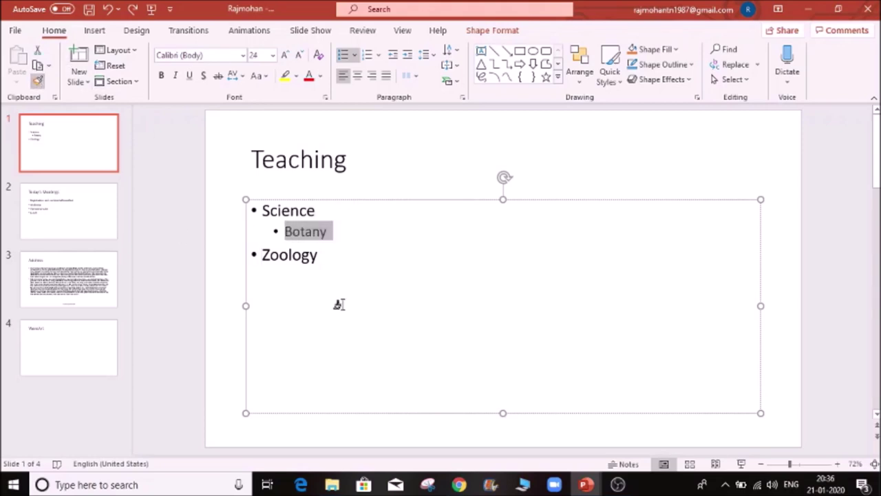
left_click_drag(318, 255, 261, 257)
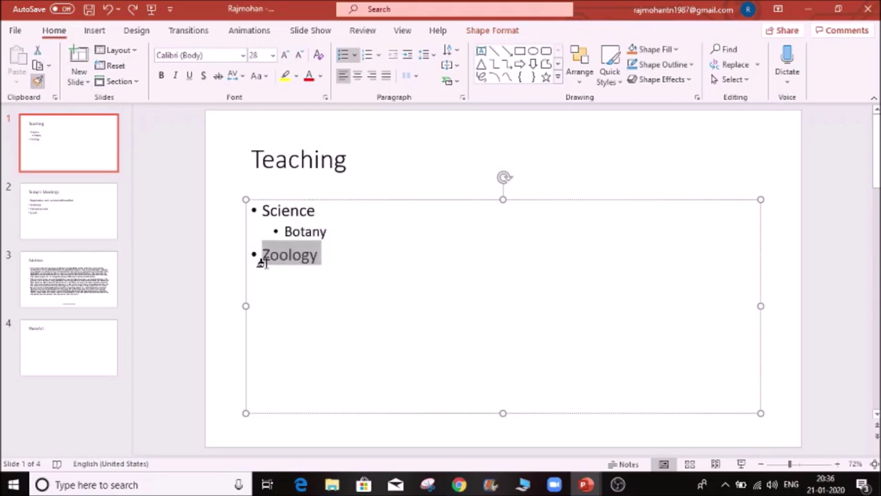
- Add an empty line below Zoology and promote it to a top-level bullet
left_click(344, 262)
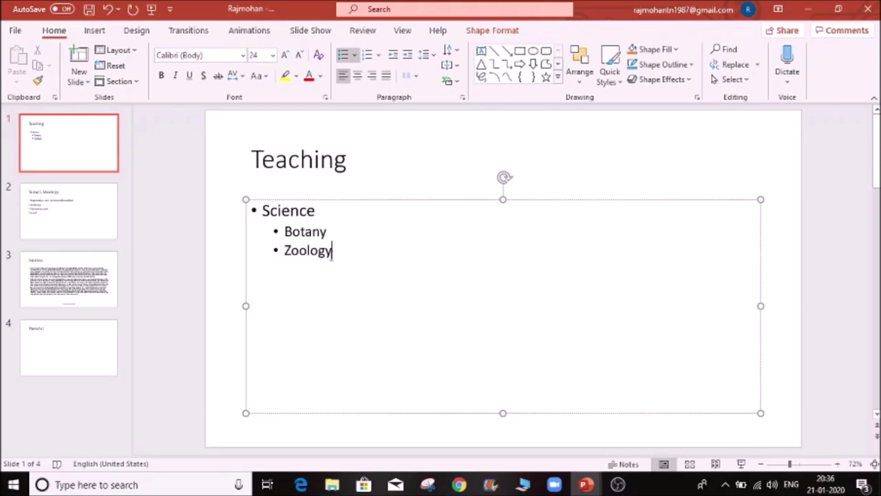
key("Return")
type("His")
key("BackSpace")
key("BackSpace")
key("BackSpace")
left_click(277, 271)
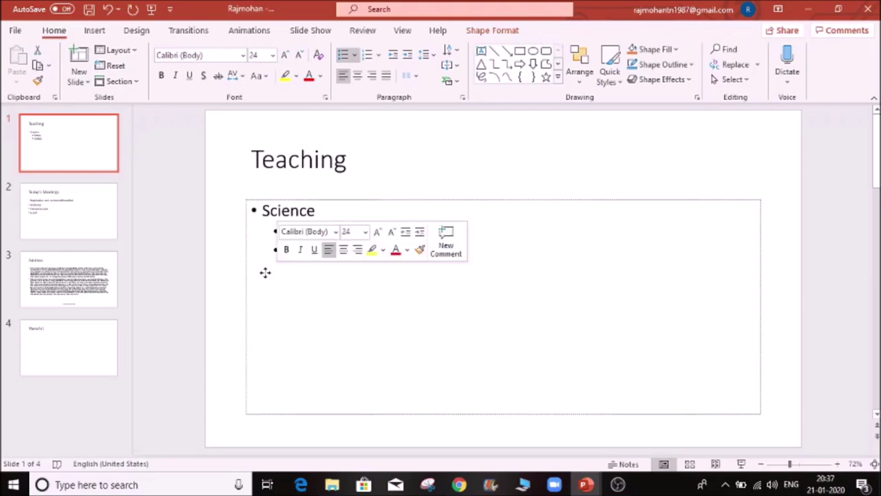
key("shift+Tab")
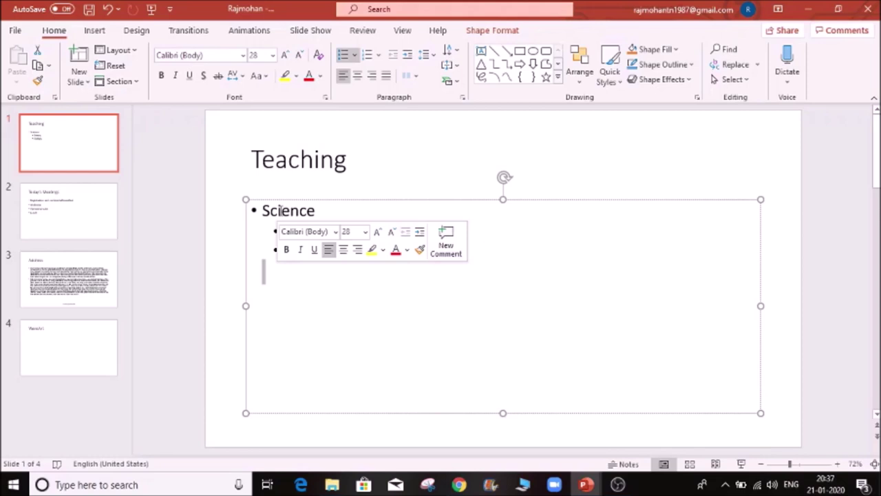
- Add History with Asia beneath it, and India and China below Asia
type("History")
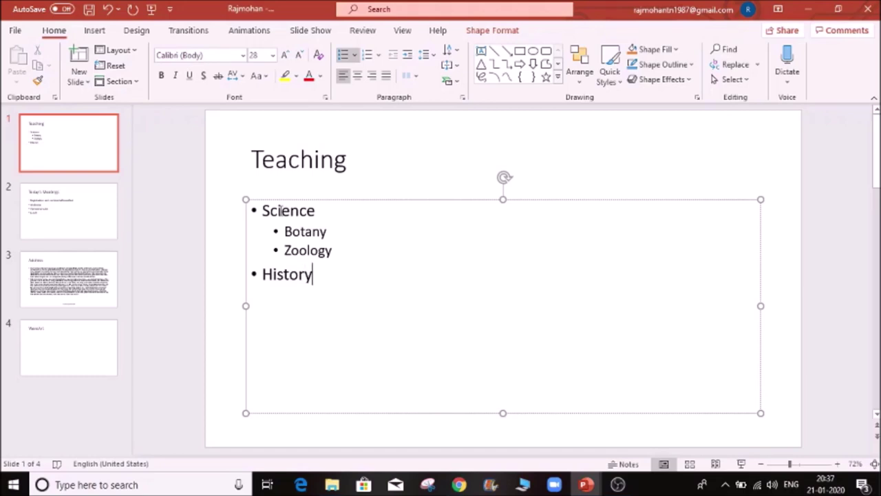
key("Return")
key("Tab")
type("Asia")
key("Return")
type("India ")
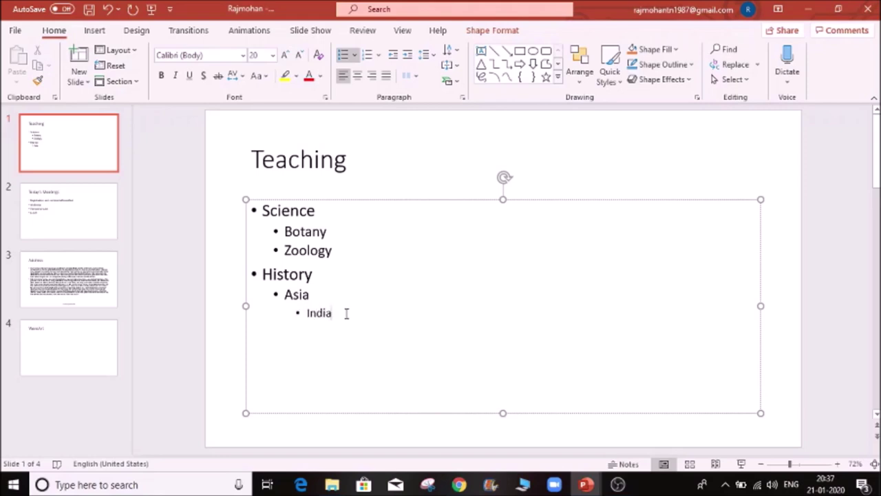
type("China")
key("Return")
- Add Europe with France and Germany listed beneath it
left_click(294, 344)
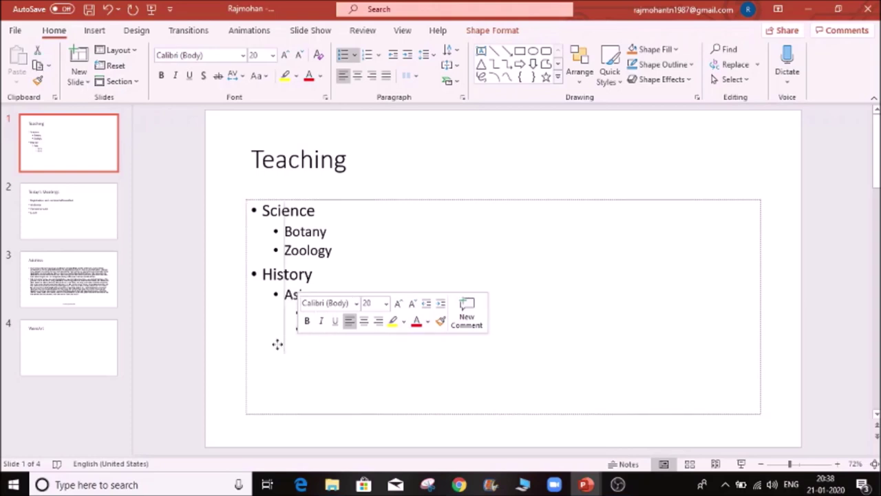
left_click(284, 346)
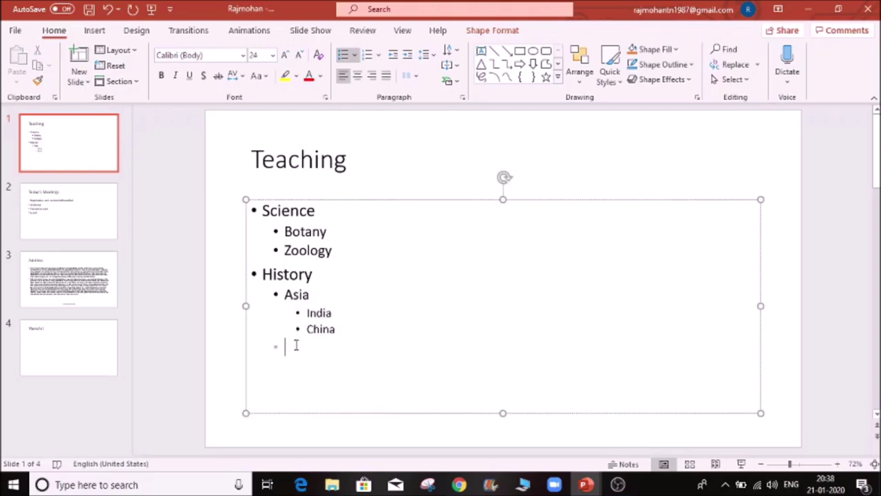
type("Europr")
key("BackSpace")
type("e")
key("Return")
type("Fra")
type("nce ")
type("Ge")
type("rmay")
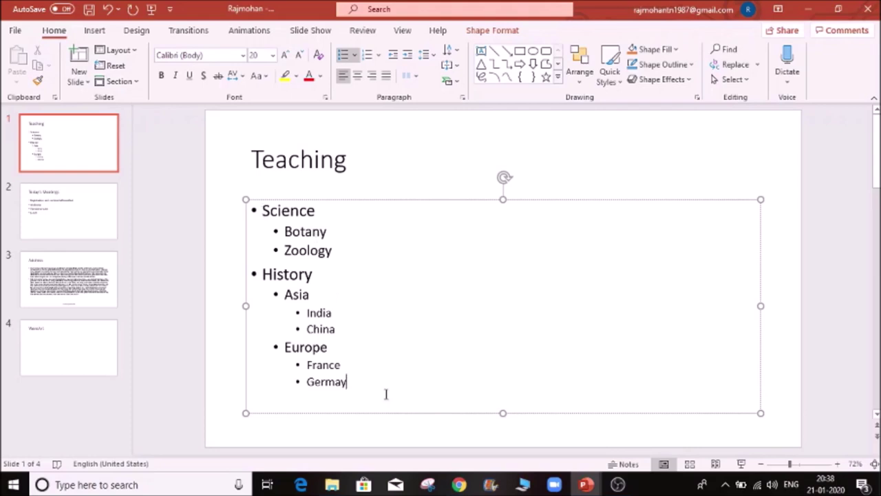
- Correct the misspelled Germay to Germany using the spelling suggestion
left_click_drag(358, 387, 322, 388)
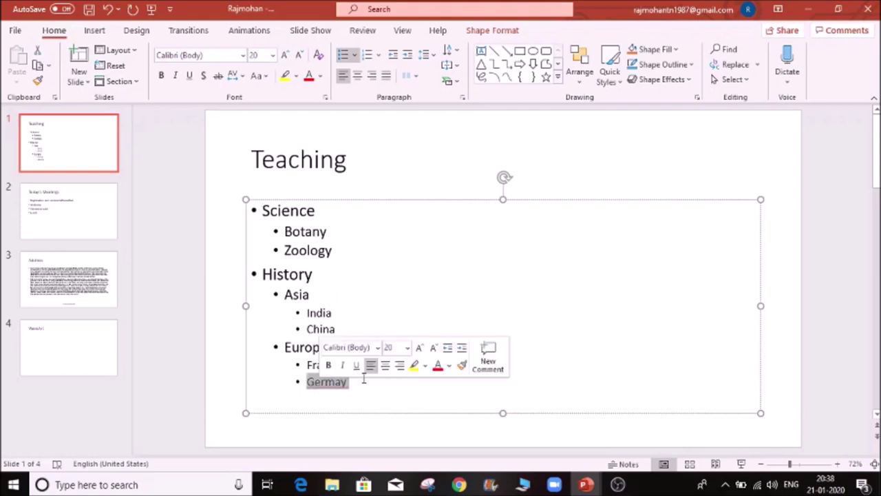
left_click(347, 382)
double_click(347, 382)
left_click(339, 382)
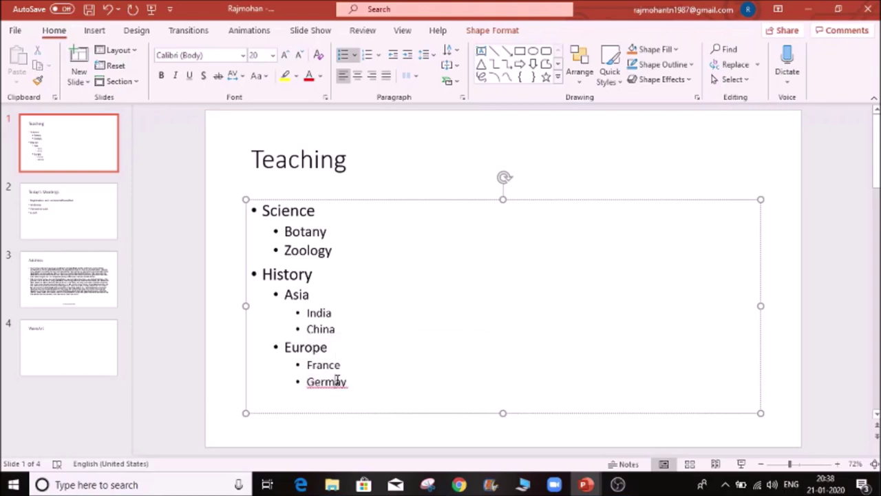
right_click(336, 381)
left_click(385, 282)
double_click(327, 379)
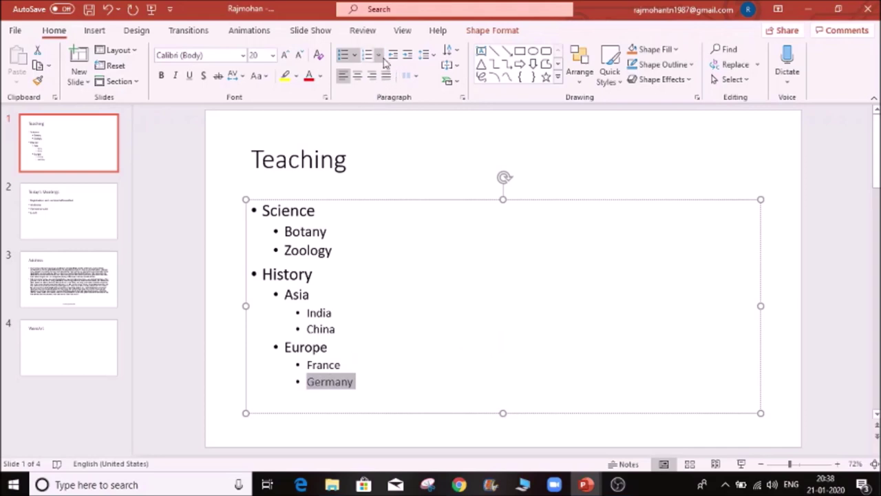
left_click(354, 54)
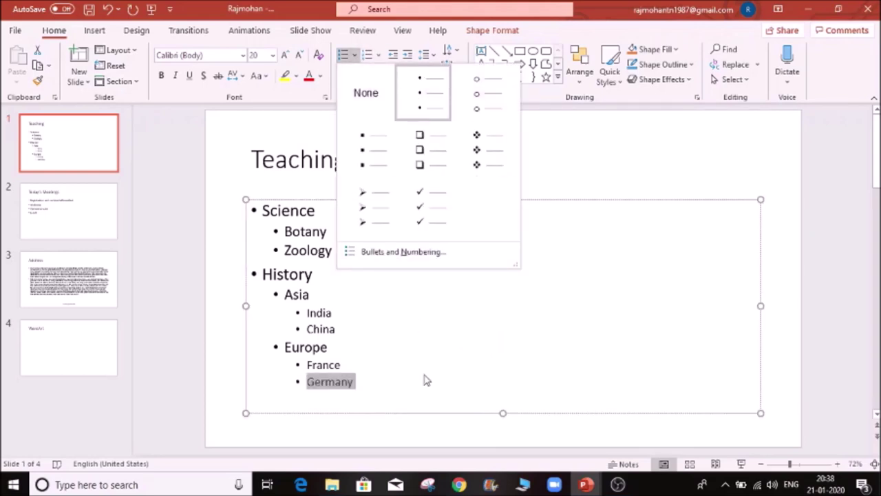
- Apply Arrow Bullets to the entire Teaching list
left_click(398, 393)
left_click_drag(366, 382, 266, 212)
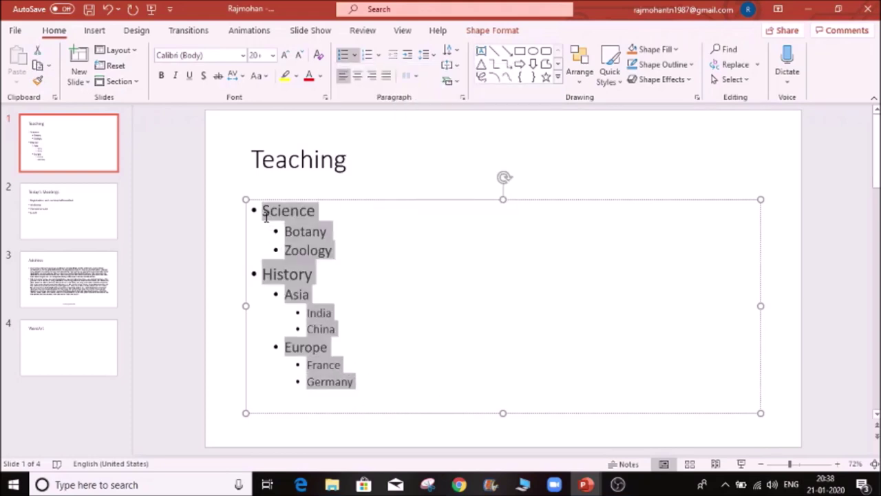
left_click(354, 55)
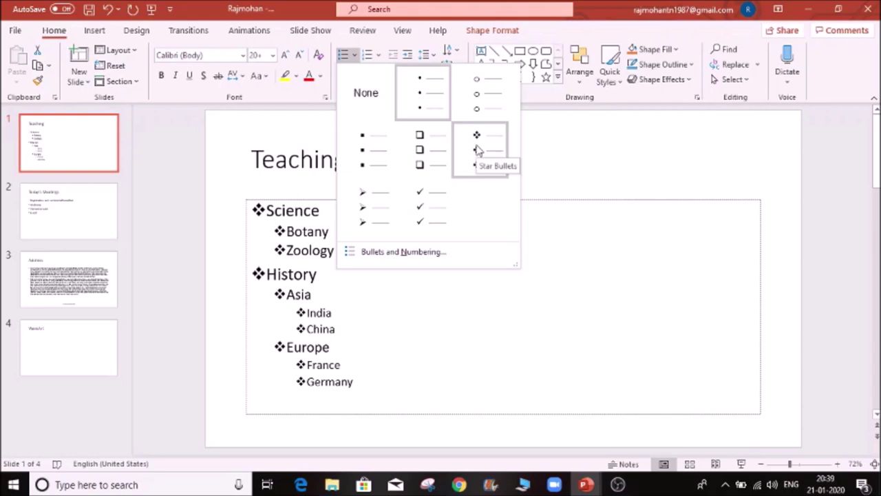
left_click(385, 208)
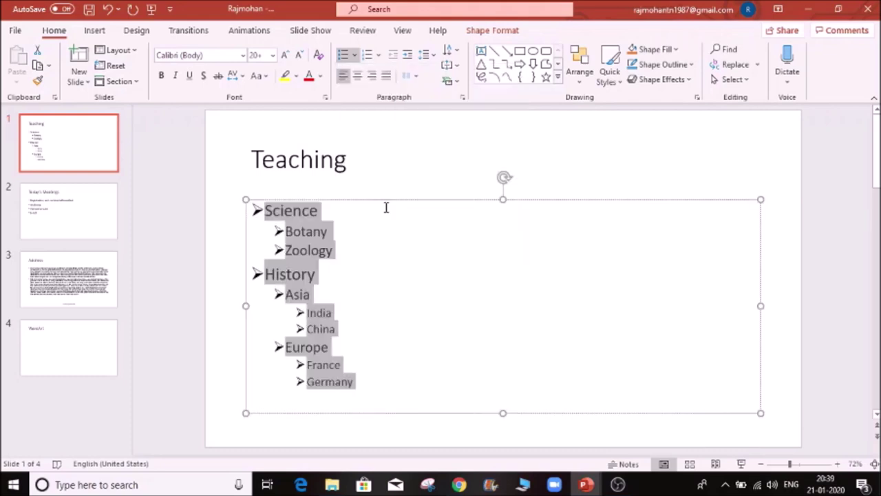
left_click(398, 394)
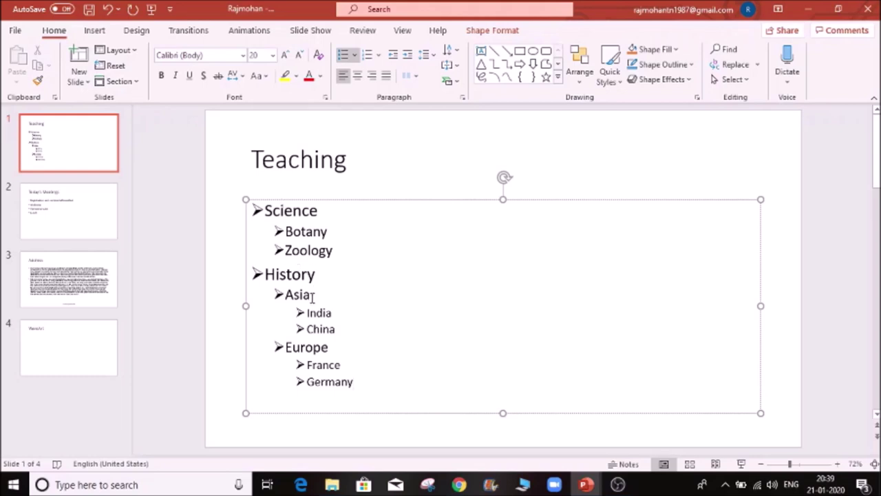
left_click_drag(368, 387, 260, 203)
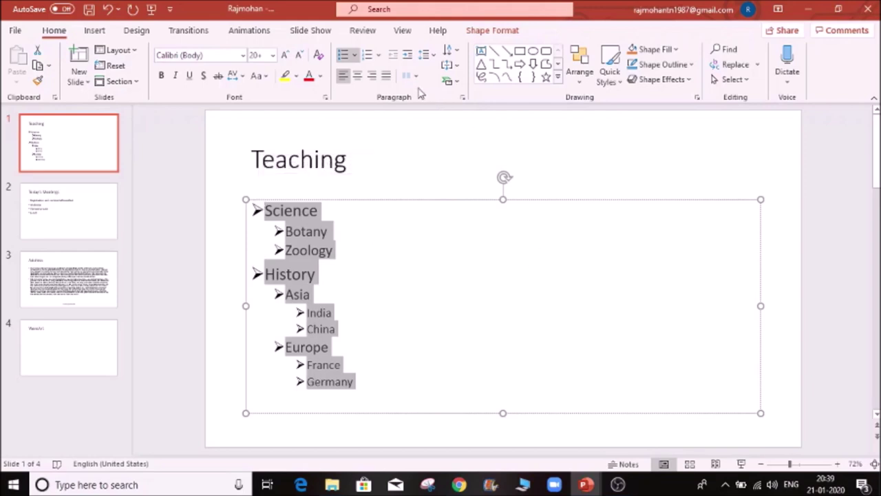
left_click(354, 58)
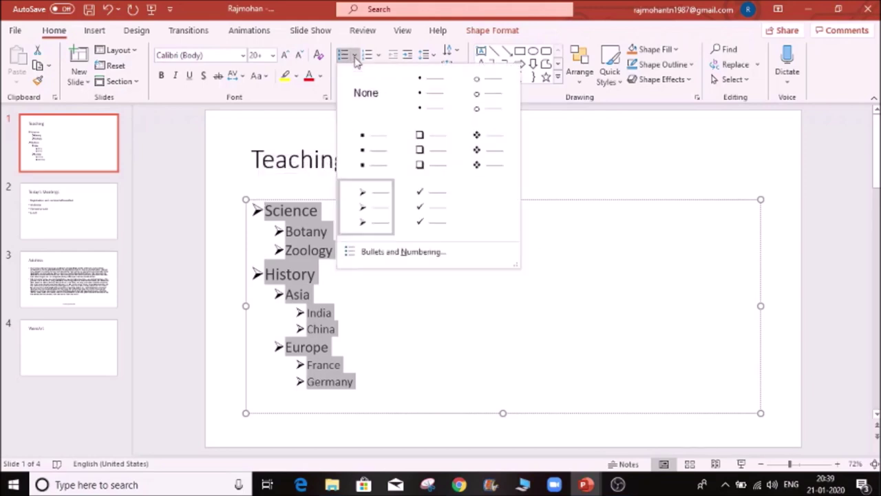
- Apply 1. 2. 3. numbering to the list and check items at each level
left_click(378, 58)
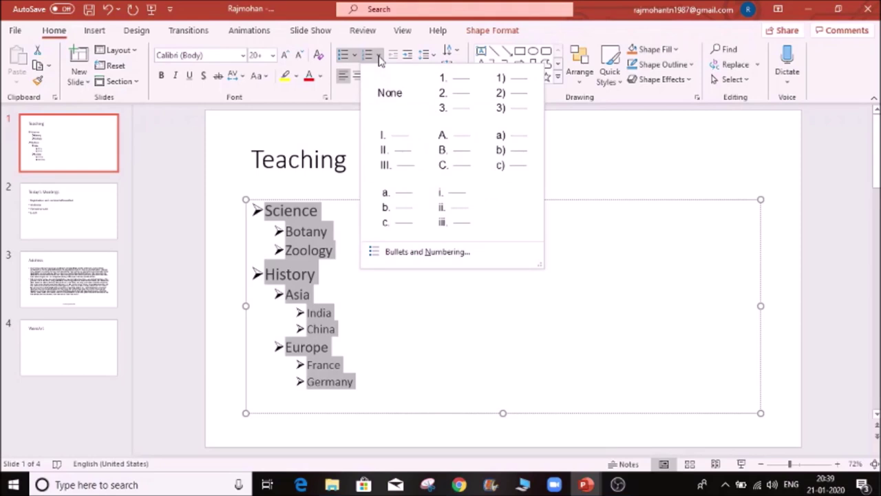
left_click(446, 94)
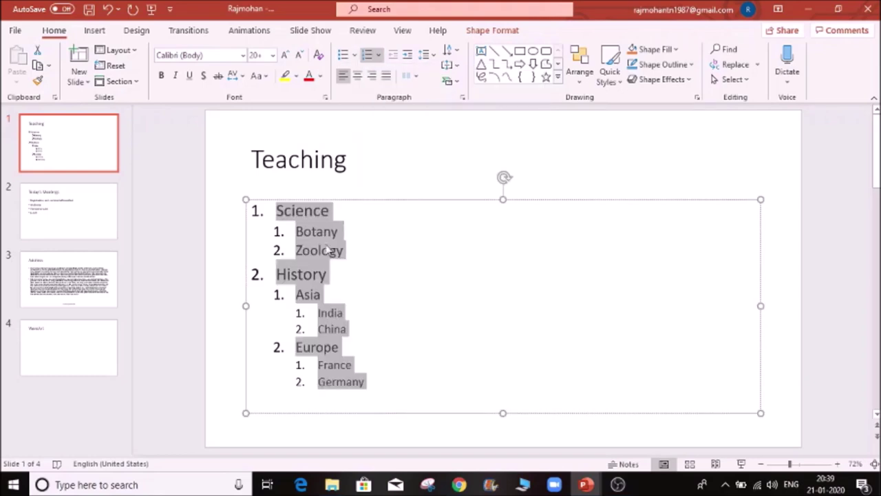
left_click(265, 206)
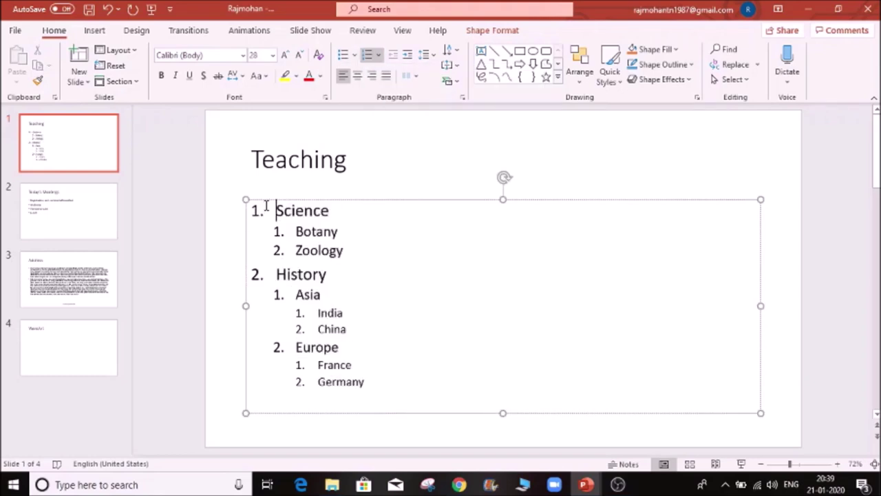
left_click(296, 232)
left_click(298, 275)
left_click(312, 292)
left_click(296, 348)
- Switch the entire list to a) b) c) lettered numbering
left_click_drag(375, 382, 256, 197)
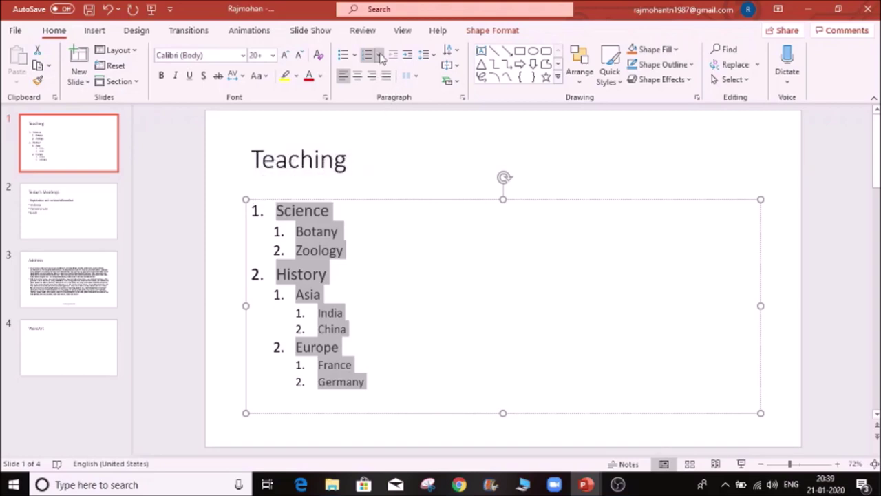
left_click(380, 55)
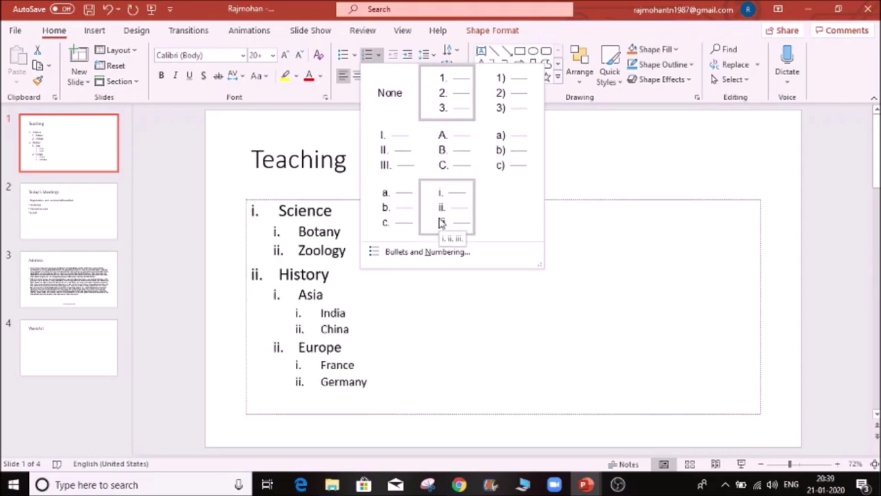
left_click(490, 150)
left_click(397, 354)
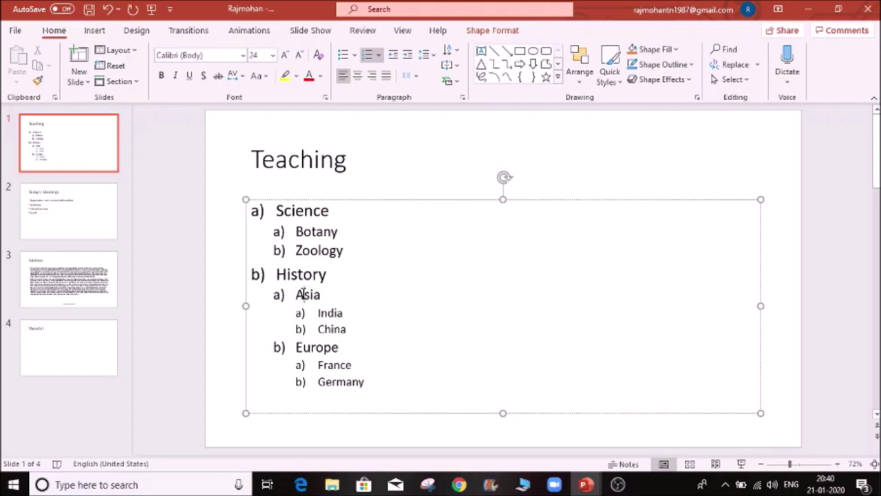
- Add South and North as indented sub-items under India
left_click(362, 313)
key("Return")
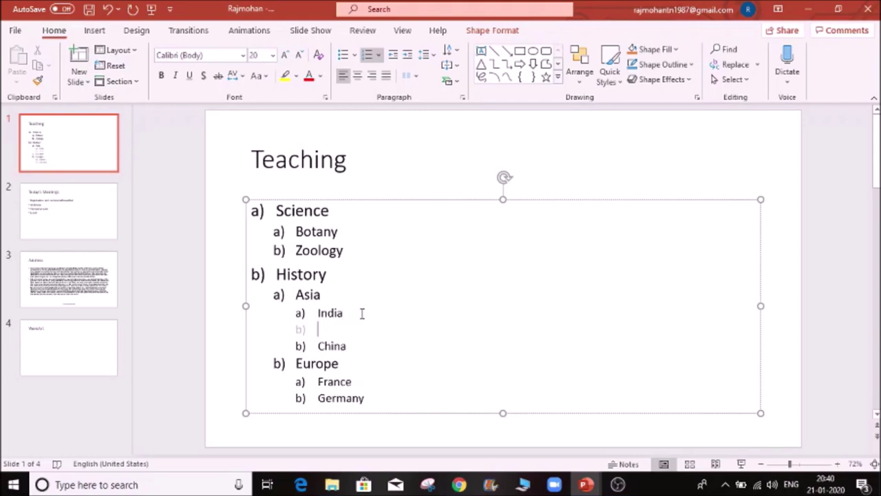
key("Tab")
type("South")
key("Return")
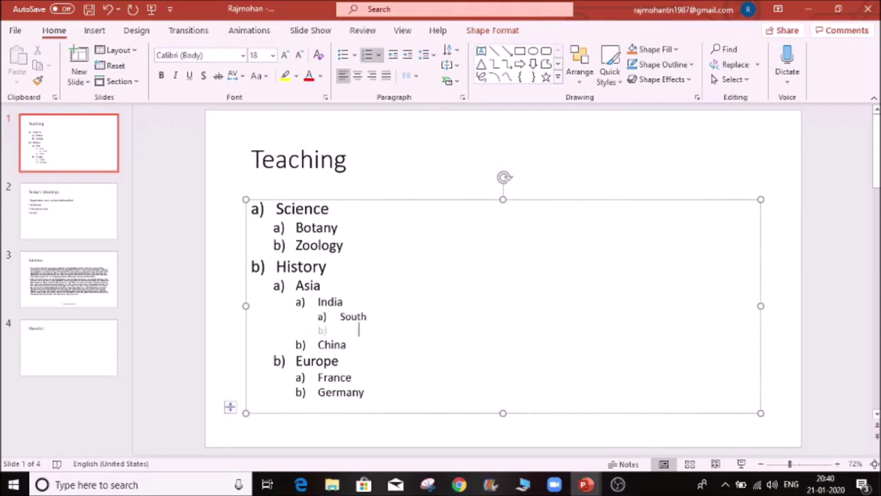
type("North")
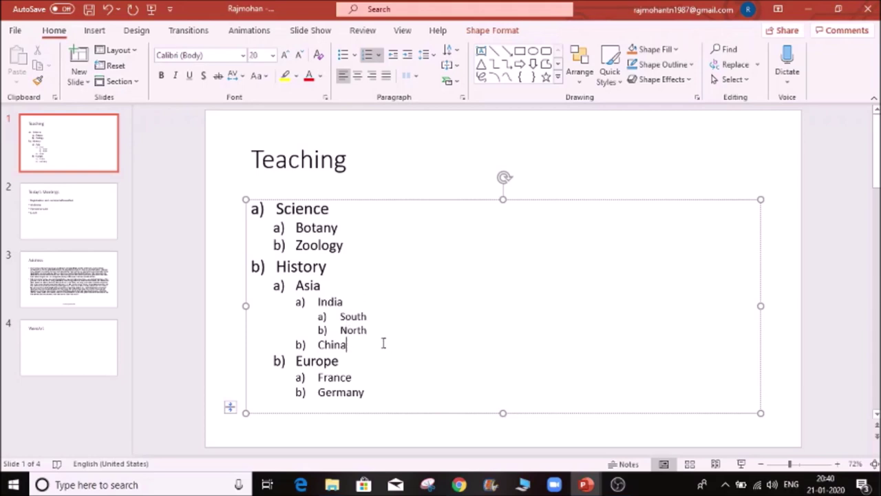
- Add an unlettered blank line under China, then go to slide 2
key("Return")
key("Tab")
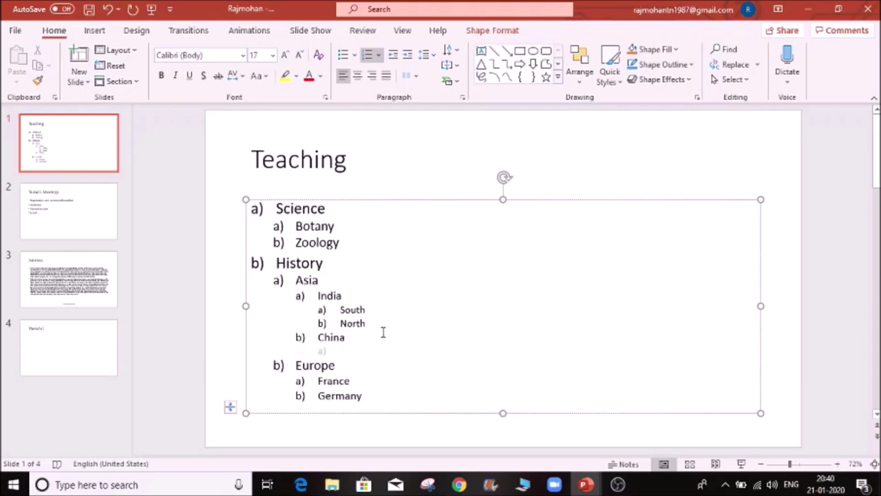
key("BackSpace")
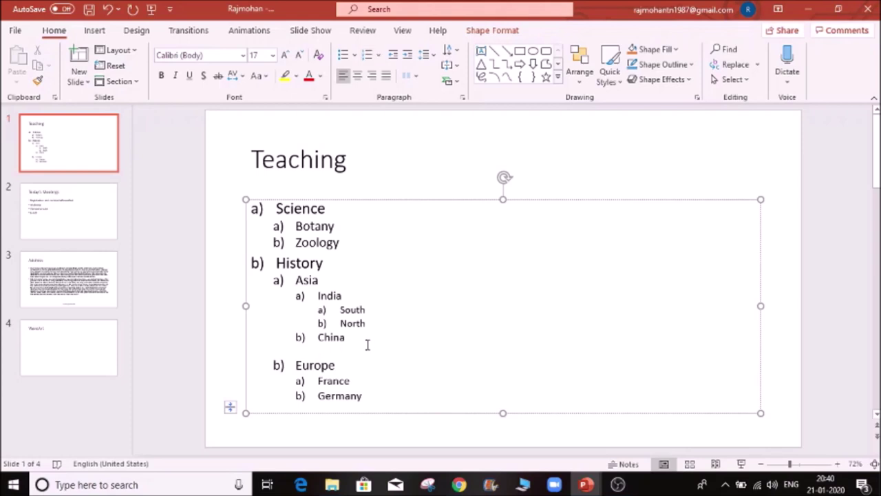
left_click(378, 55)
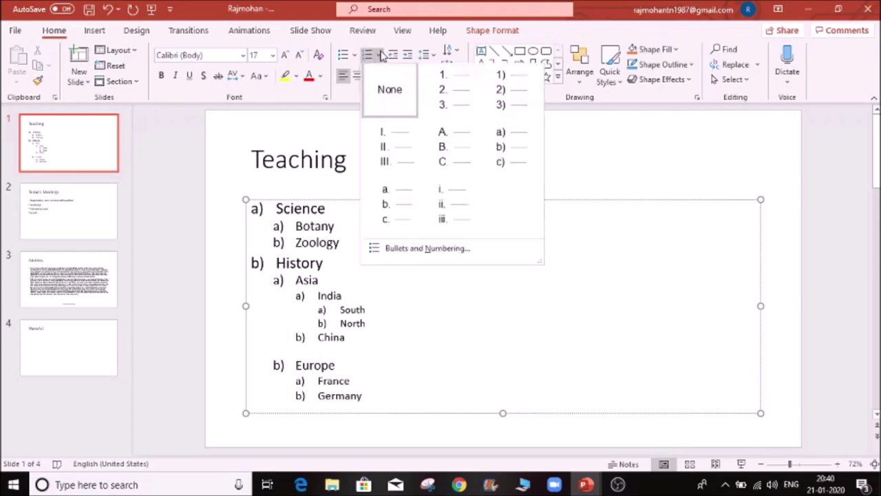
left_click(490, 342)
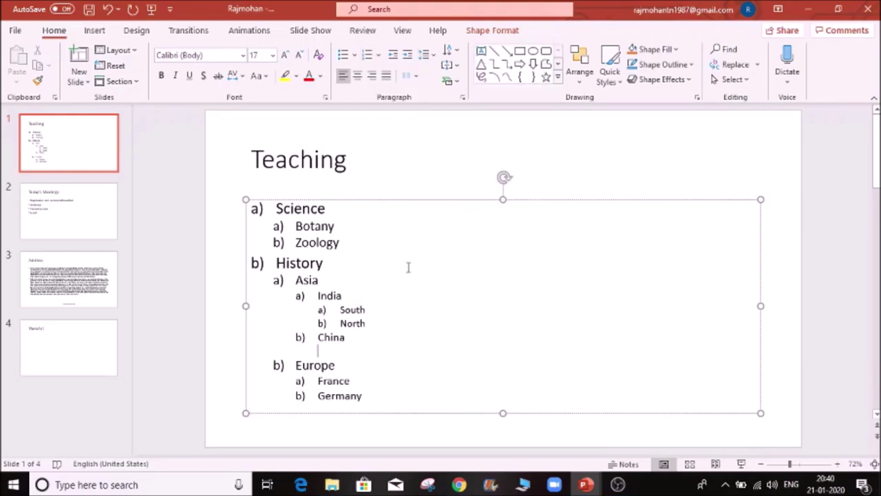
left_click(60, 209)
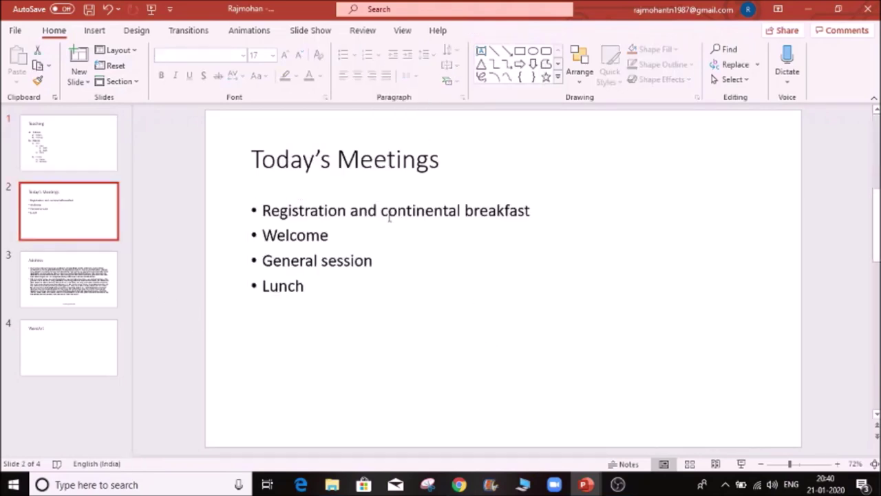
- Select the first agenda line and bring up the custom bullet symbol picker
left_click(532, 210)
left_click_drag(534, 210, 261, 210)
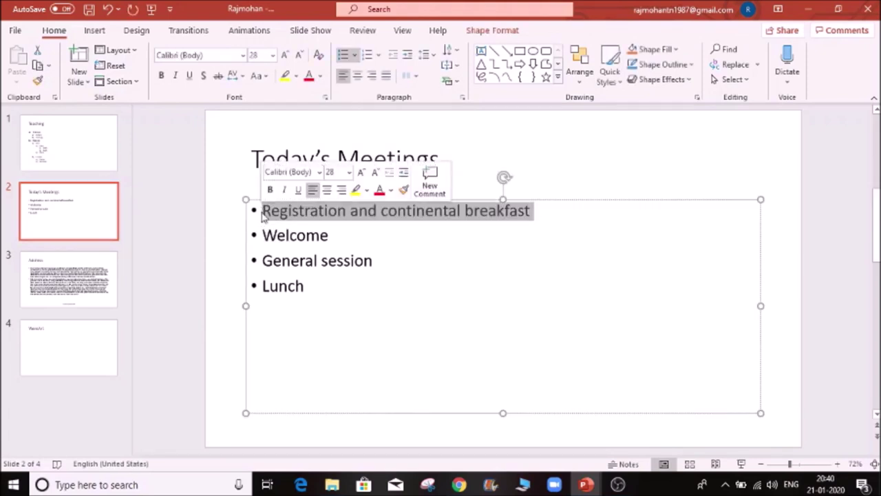
left_click(378, 55)
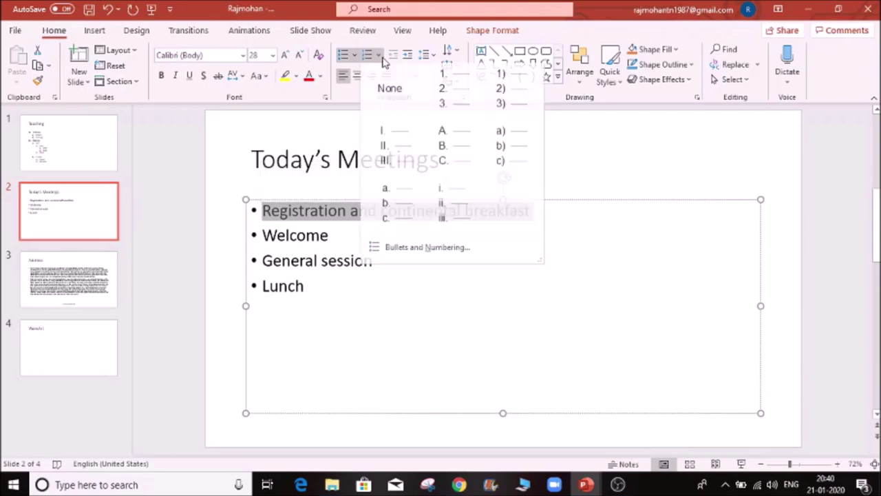
left_click(429, 252)
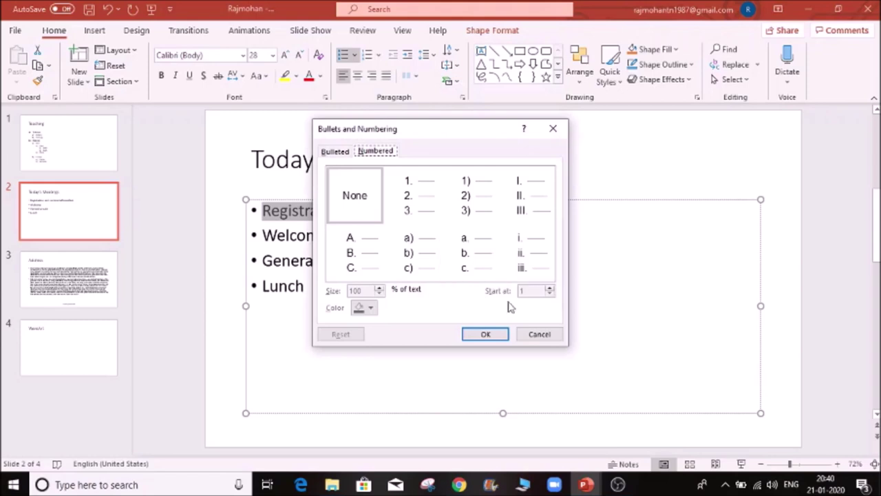
left_click(335, 152)
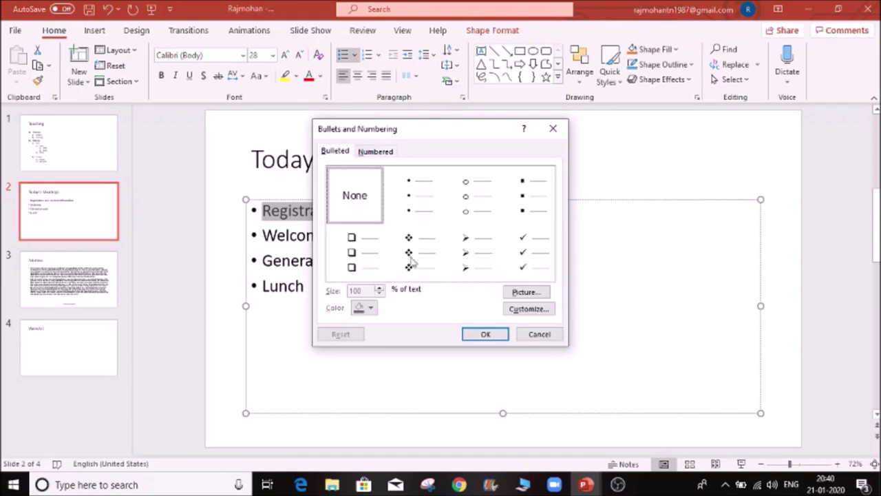
left_click(530, 311)
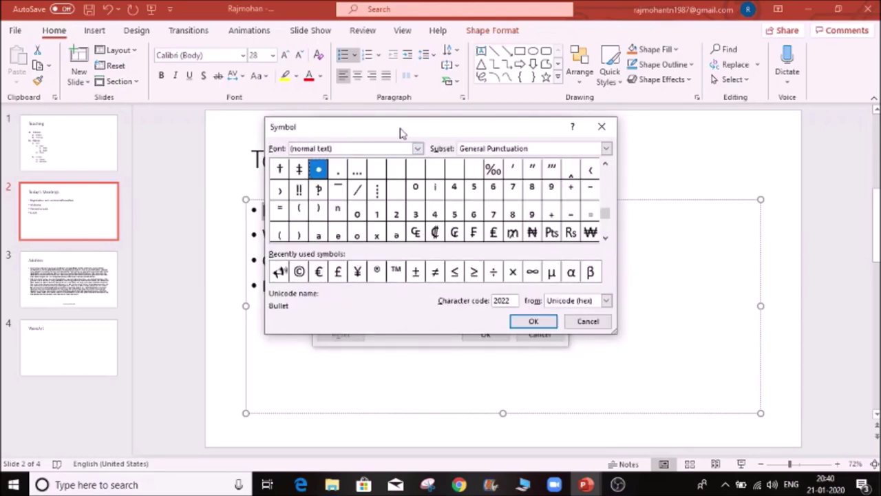
- Browse and search the symbol font list to find Posterama
left_click_drag(402, 128, 659, 103)
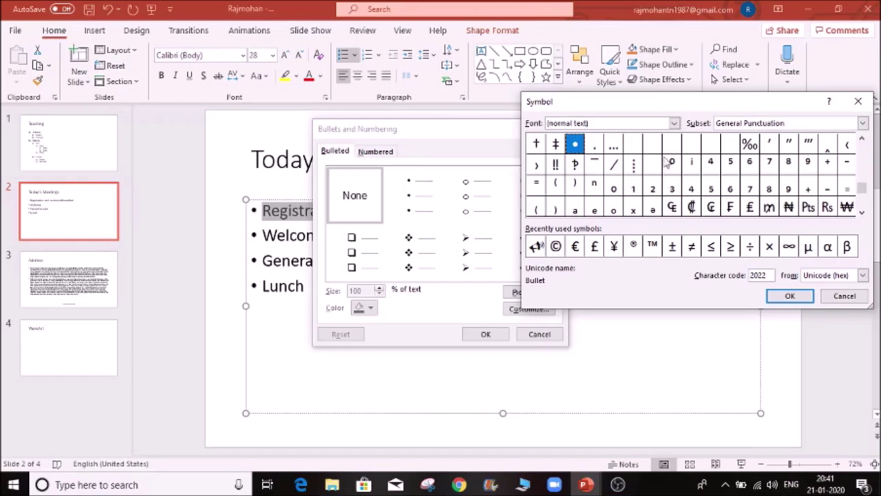
left_click(674, 122)
scroll(643, 167, "down", 4)
scroll(644, 168, "up", 4)
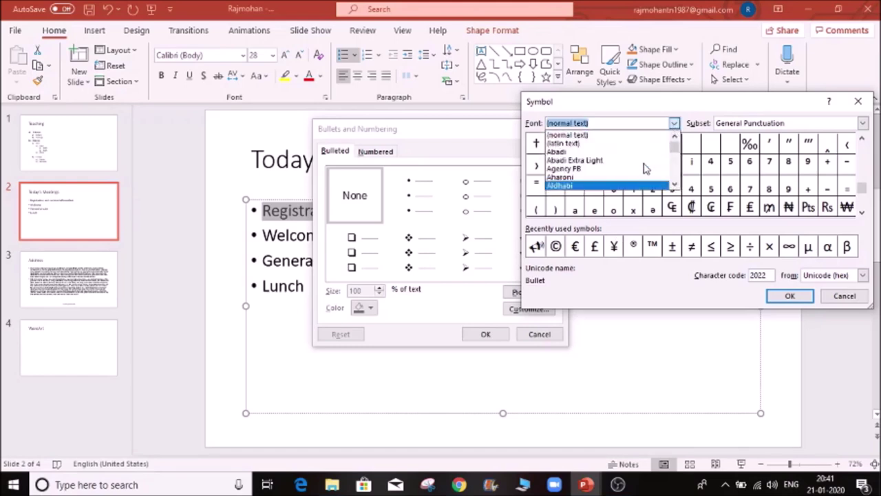
scroll(644, 168, "down", 4)
left_click(602, 123)
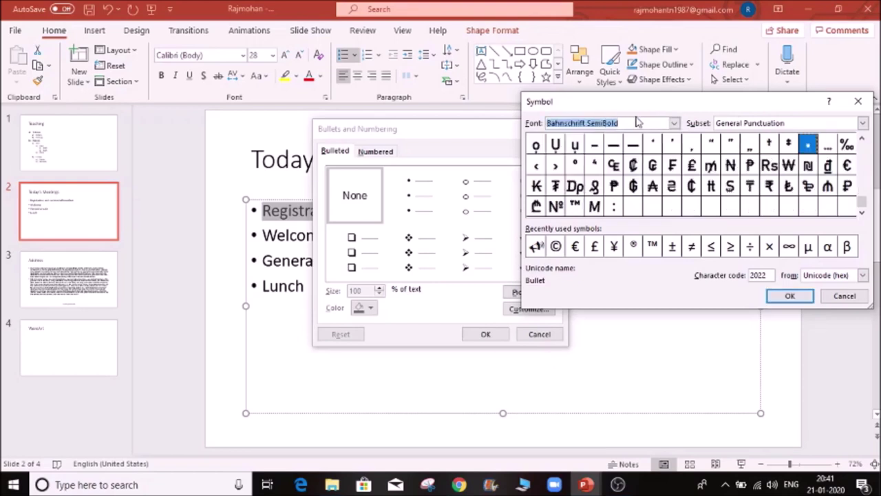
left_click(625, 122)
key("BackSpace")
key("BackSpace")
key("BackSpace")
key("BackSpace")
key("BackSpace")
key("BackSpace")
key("BackSpace")
key("BackSpace")
key("BackSpace")
key("BackSpace")
key("BackSpace")
key("BackSpace")
key("BackSpace")
key("BackSpace")
key("BackSpace")
key("BackSpace")
key("BackSpace")
key("BackSpace")
key("BackSpace")
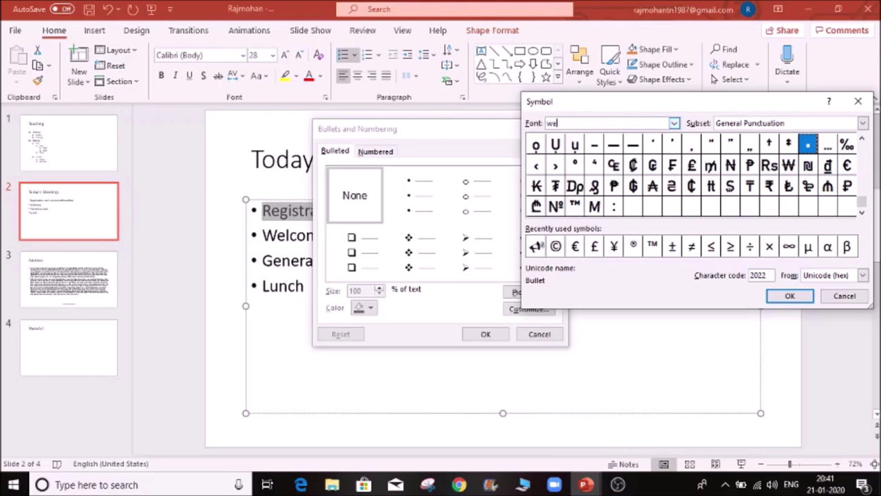
type("wen")
left_click(674, 122)
key("Escape")
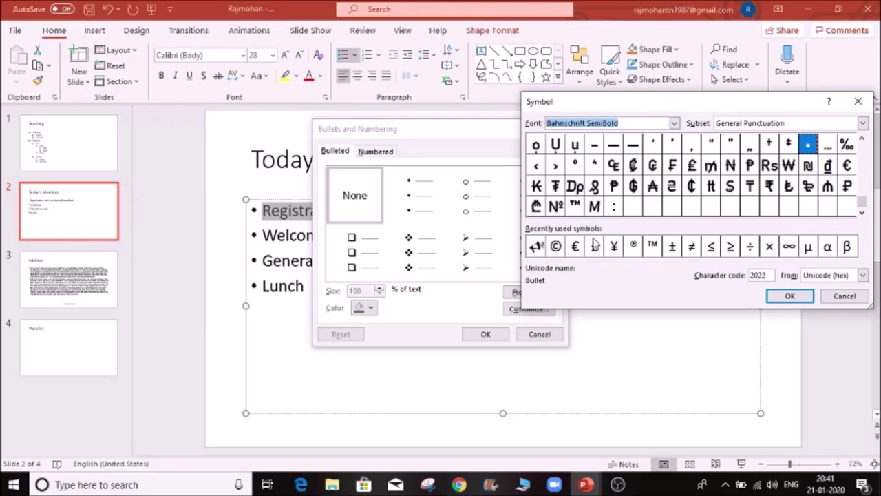
left_click(674, 126)
left_click_drag(677, 141, 678, 164)
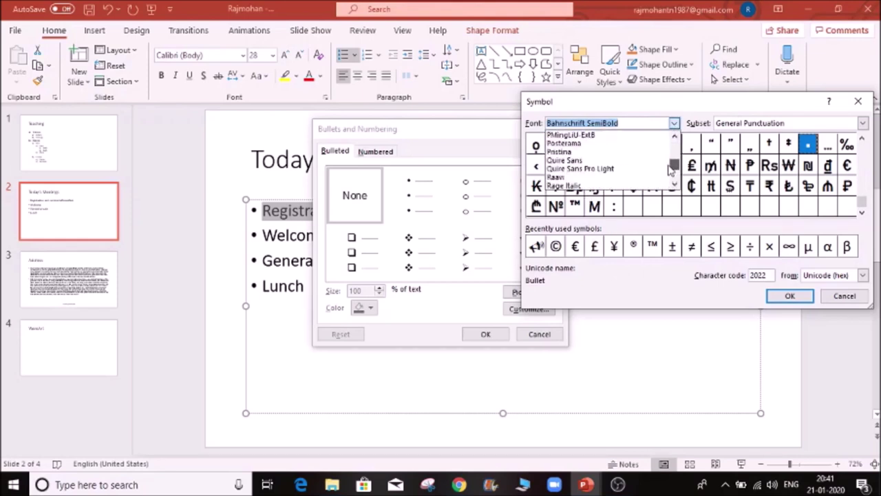
- Set the symbol font to Posterama and apply ₡ as the first line's bullet
left_click(599, 143)
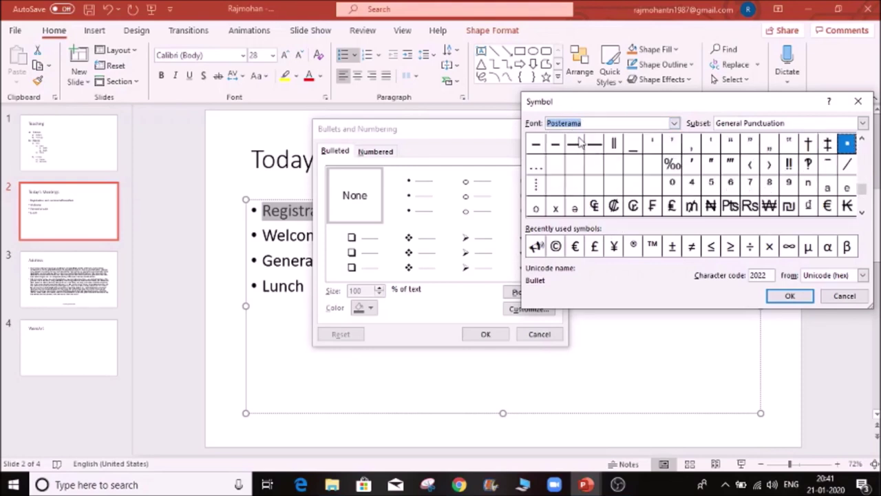
left_click(613, 206)
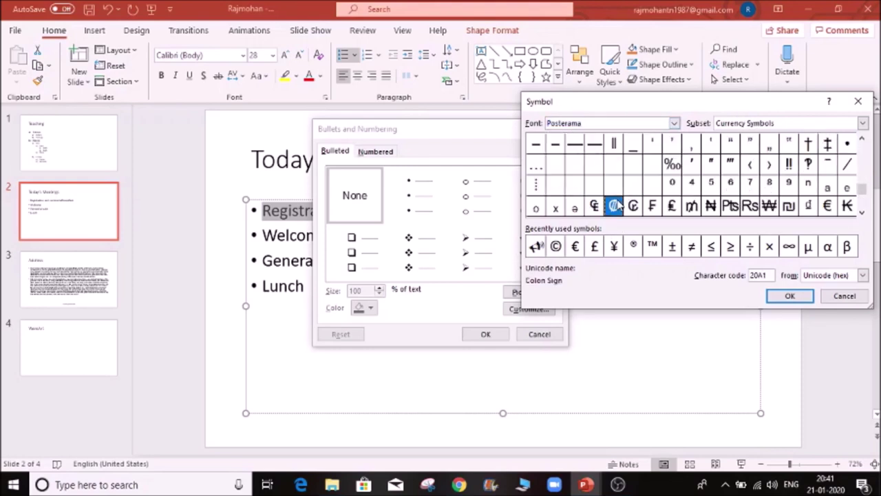
left_click(777, 297)
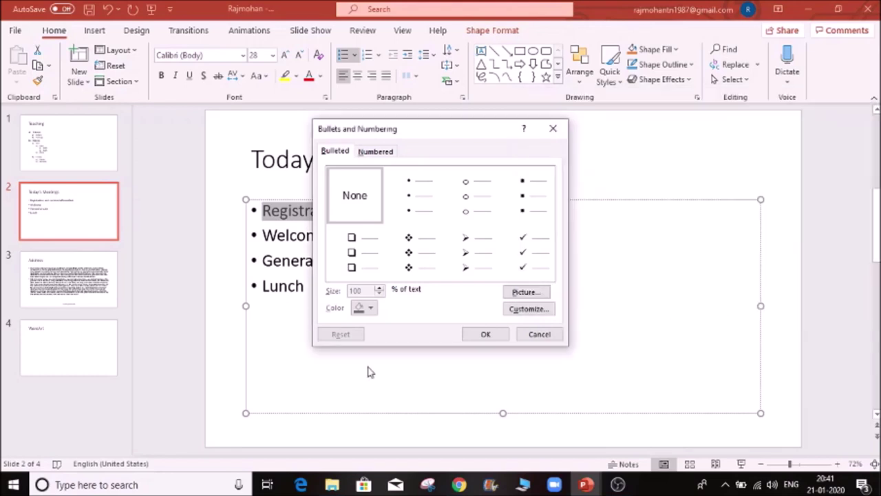
left_click(486, 335)
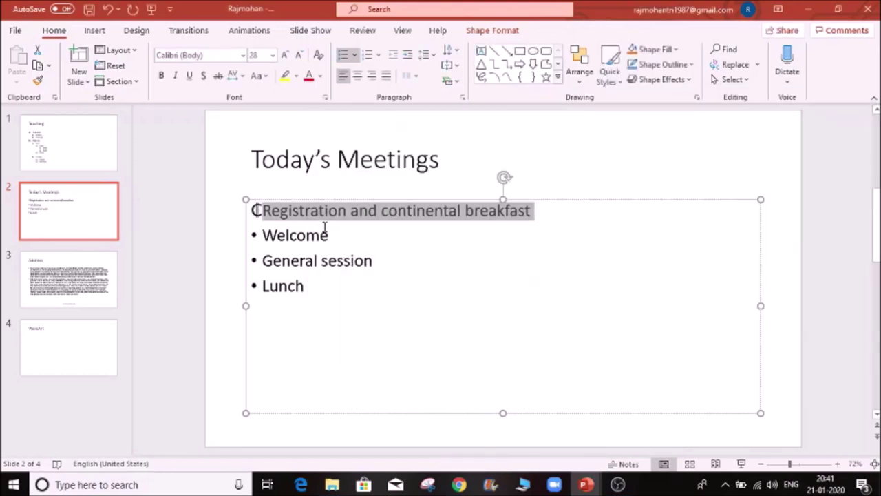
- Give 'Registration and continental breakfast' the recently used arrow symbol as its bullet
left_click(256, 210)
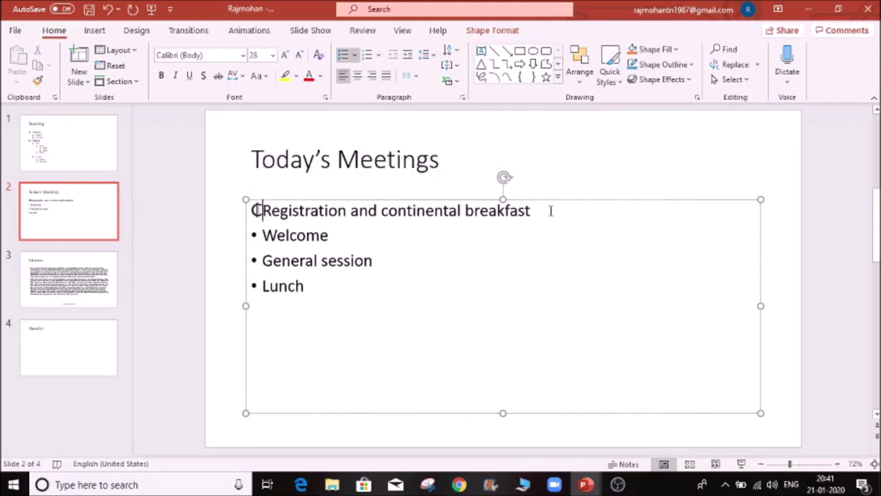
left_click_drag(535, 210, 263, 210)
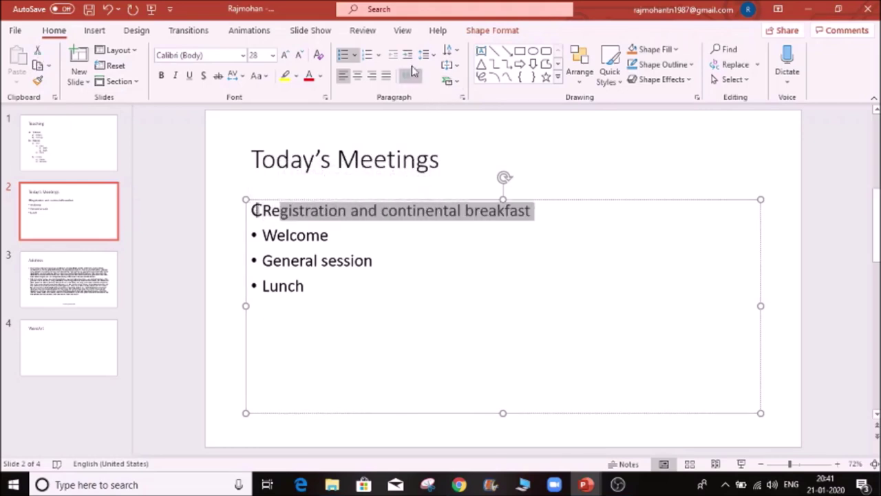
left_click(378, 54)
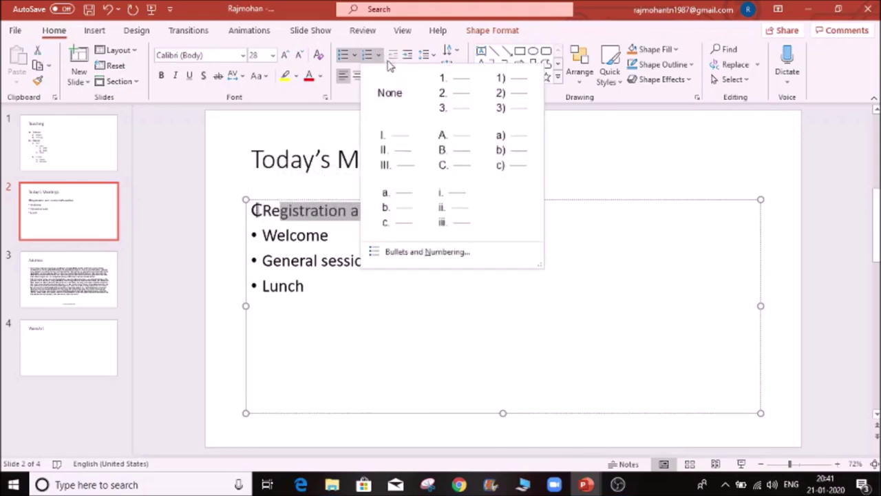
left_click(454, 253)
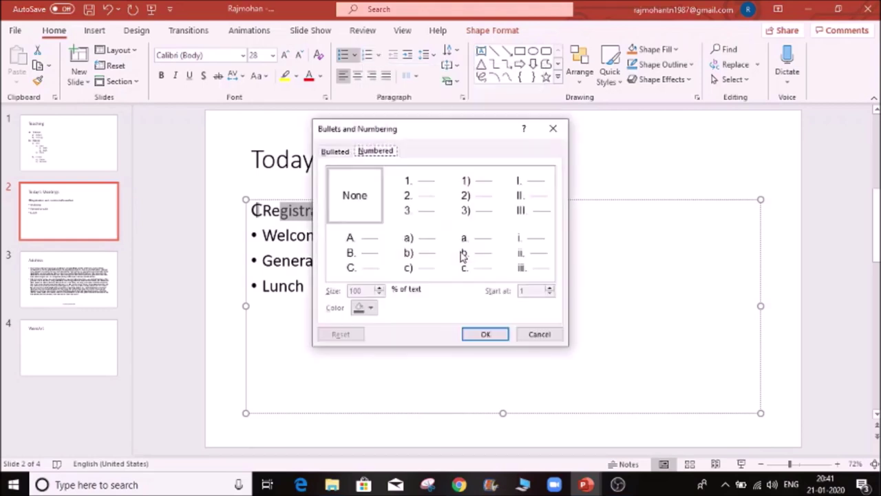
left_click(335, 151)
left_click(523, 308)
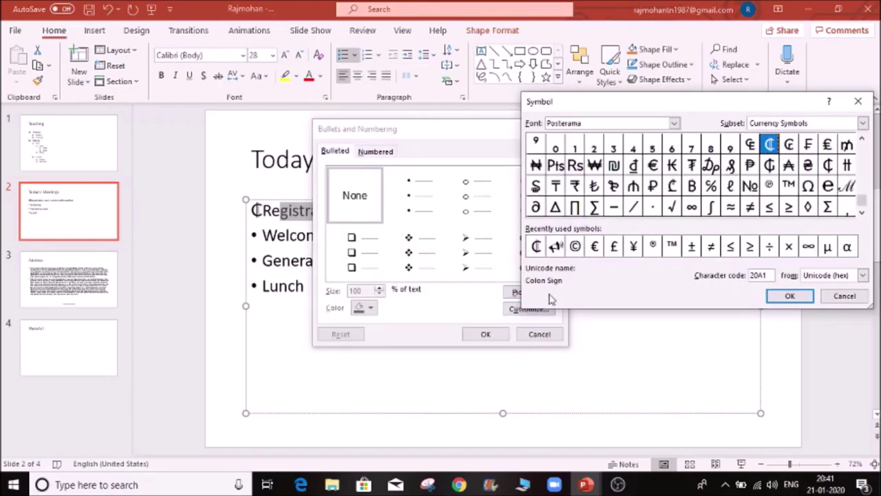
left_click(555, 247)
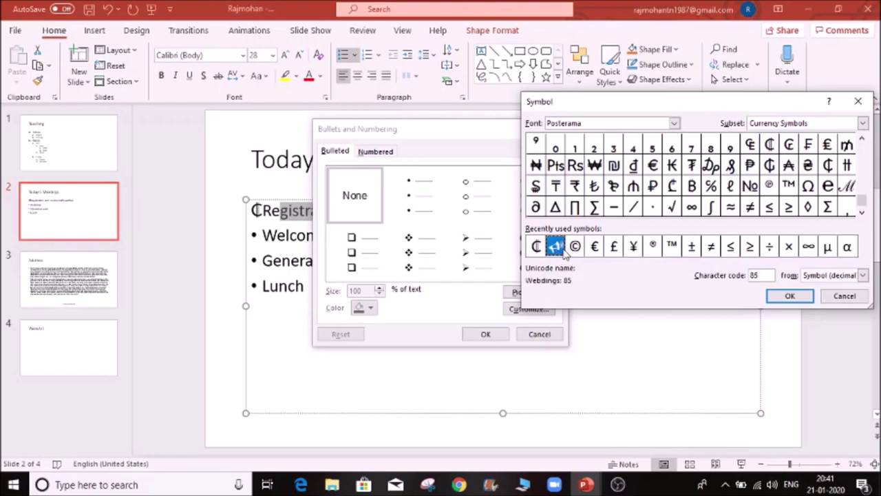
left_click(789, 295)
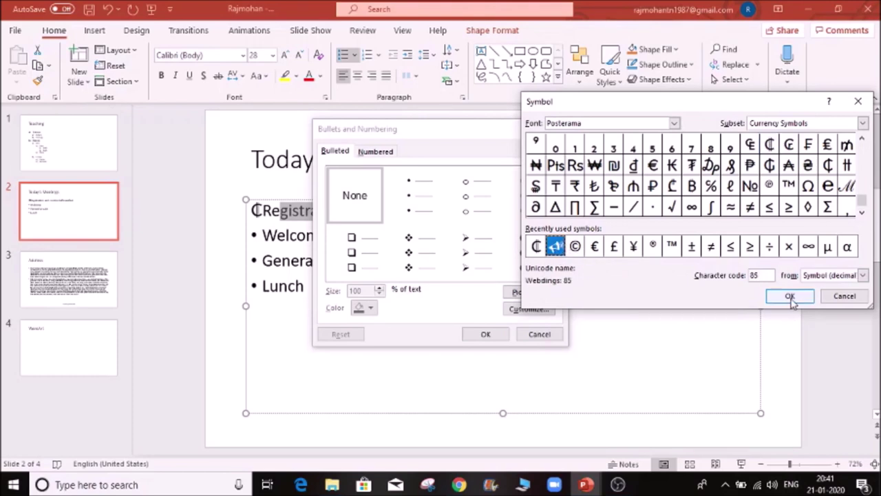
left_click(485, 334)
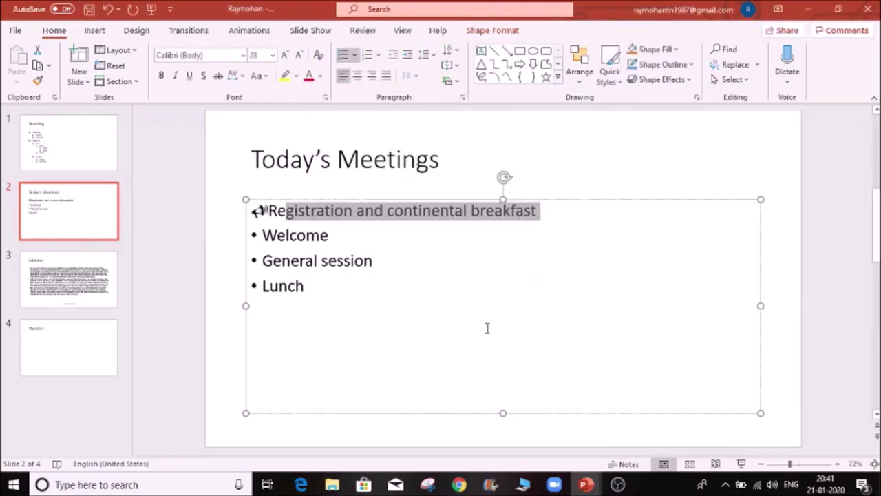
left_click(285, 210)
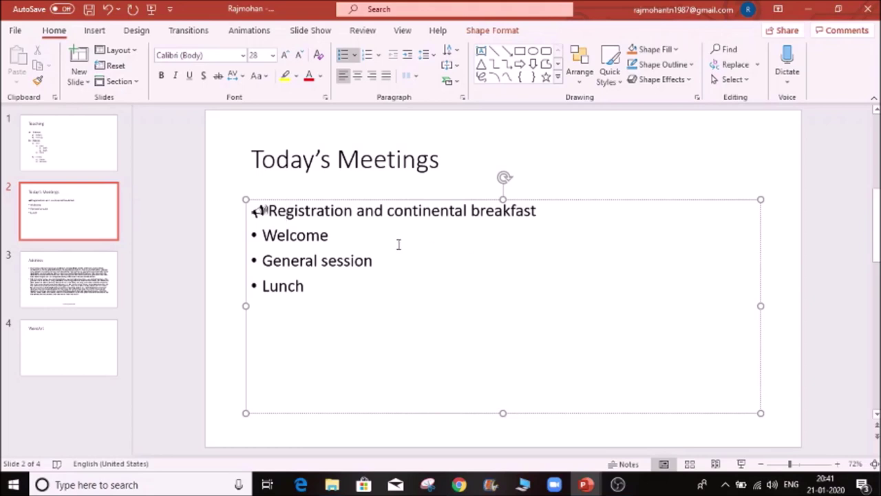
left_click(369, 240)
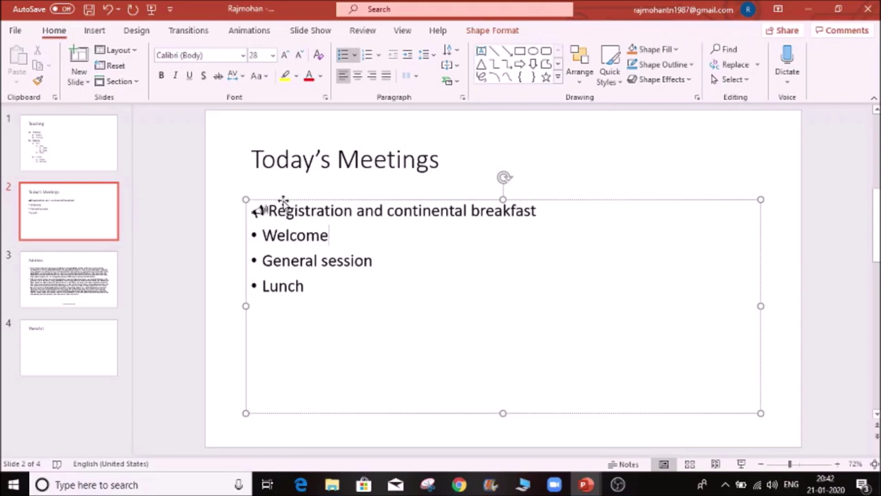
- Set bullets to None for both Gettysburg Address paragraphs on slide 3
left_click(88, 283)
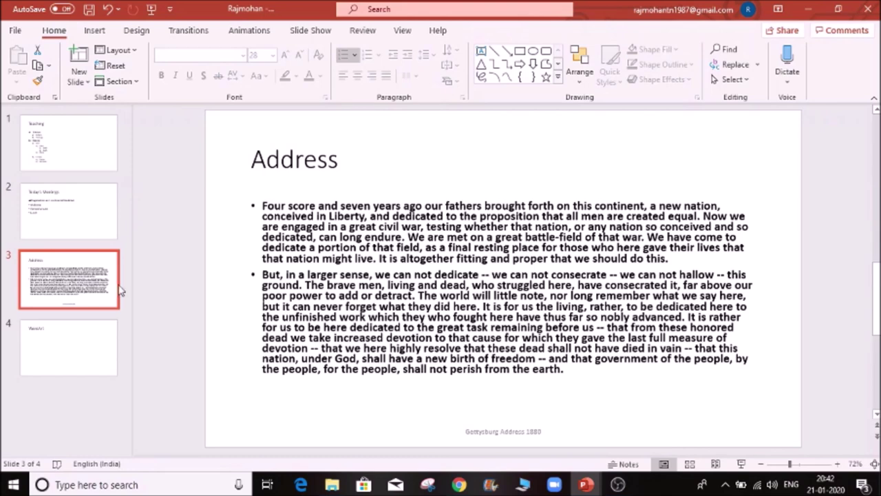
left_click(574, 371)
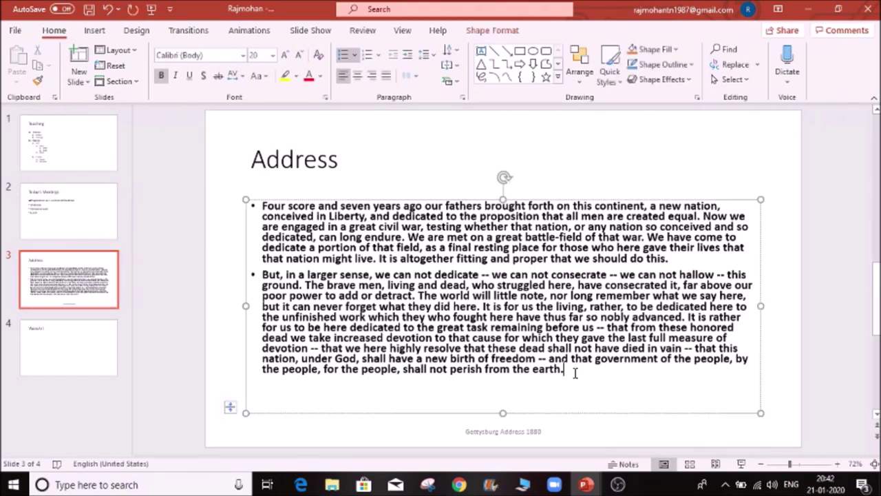
left_click_drag(572, 371, 259, 201)
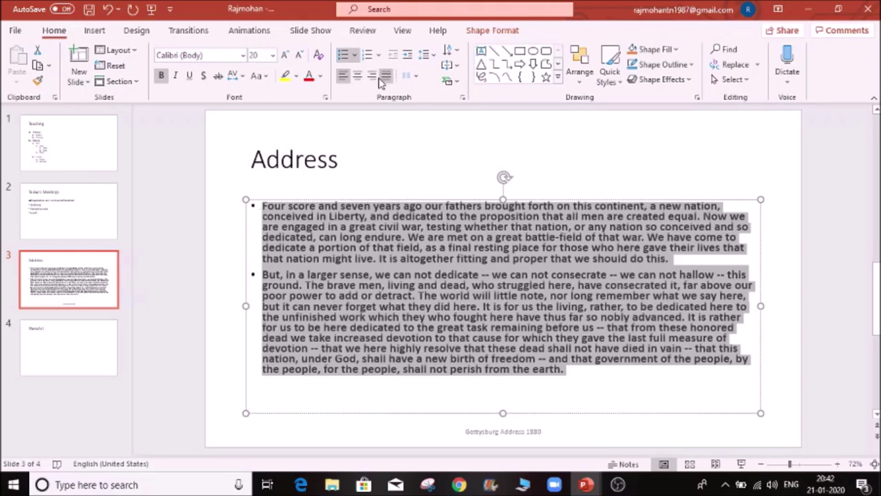
left_click(353, 55)
left_click(365, 95)
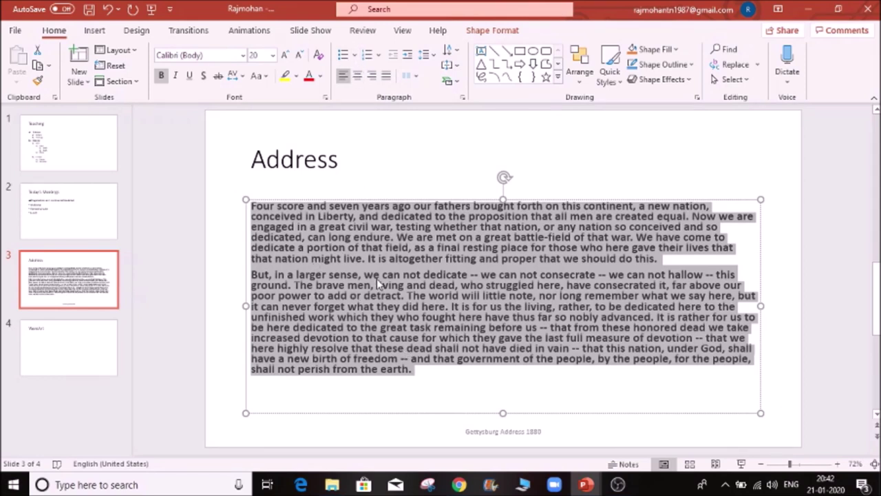
right_click(396, 297)
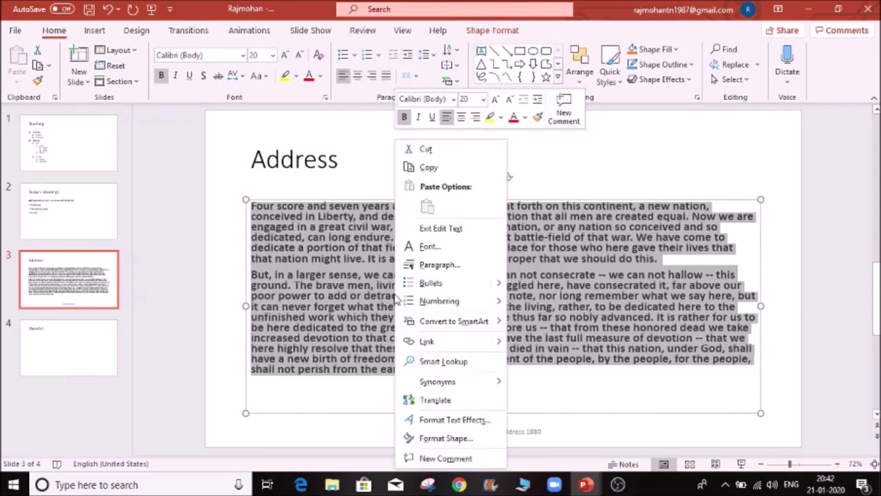
- Try no, gradient and pattern text fills on the Address text, returning to solid
left_click(454, 419)
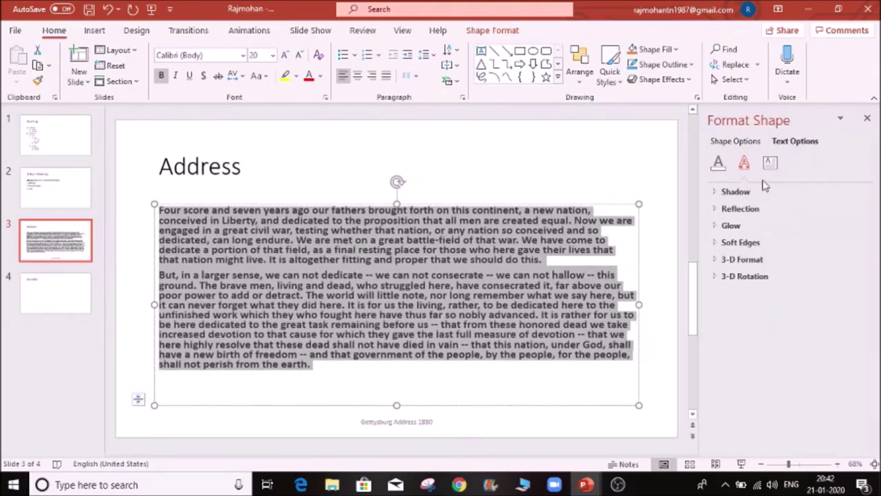
left_click(718, 165)
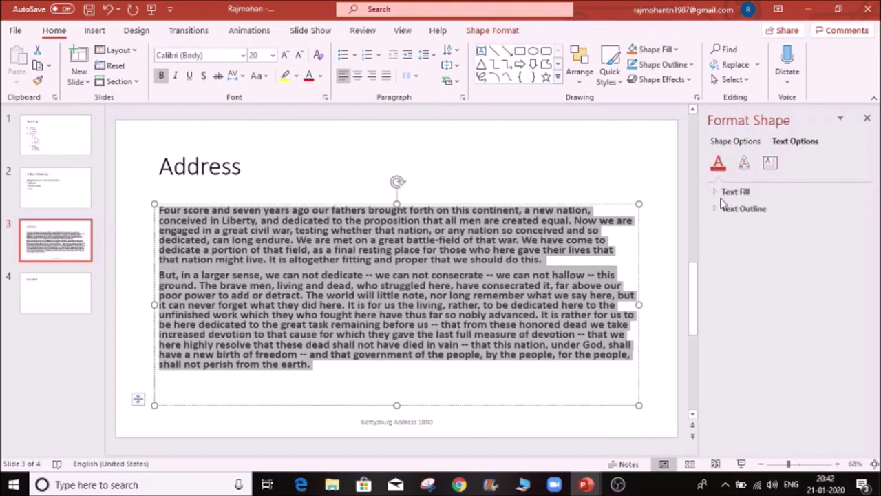
left_click(716, 192)
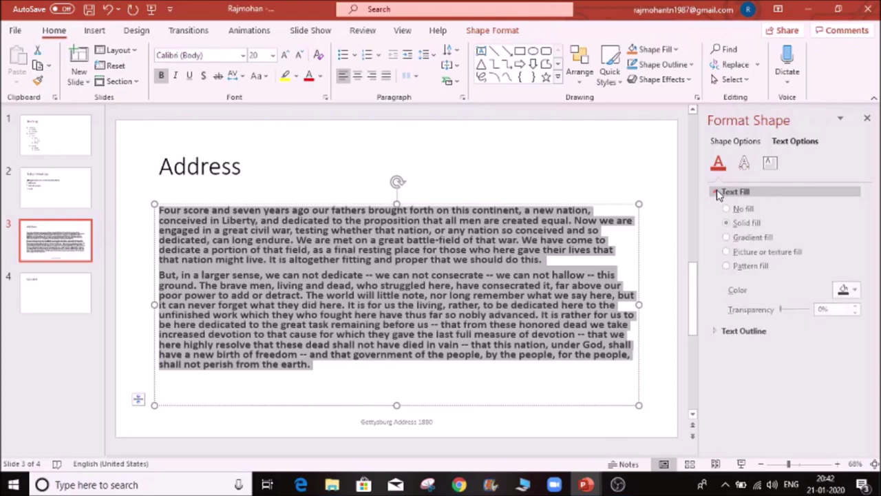
left_click(728, 211)
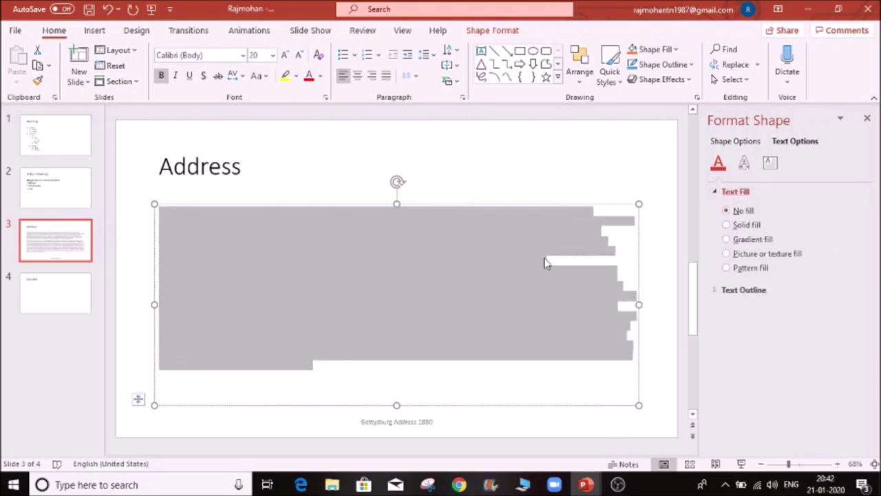
left_click(726, 225)
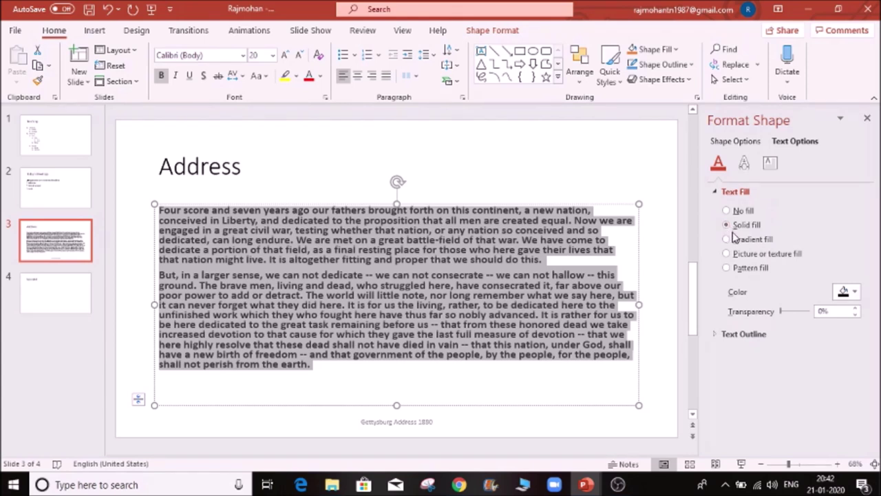
left_click(727, 240)
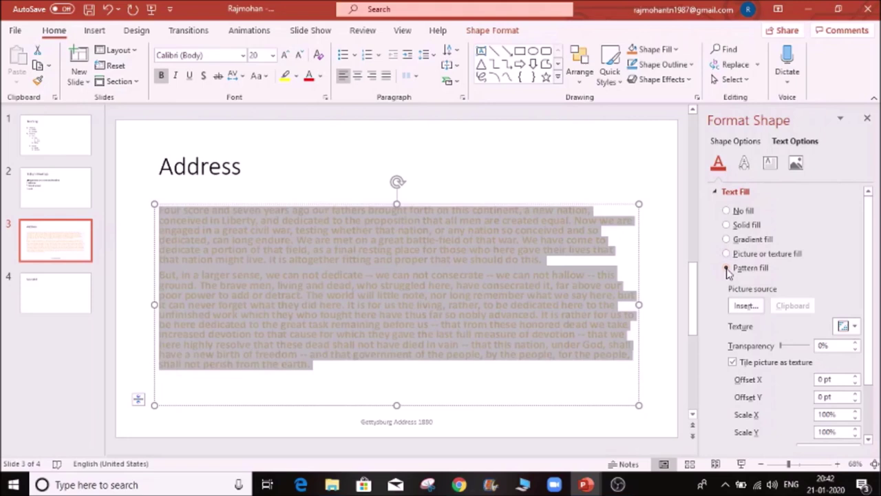
left_click(727, 268)
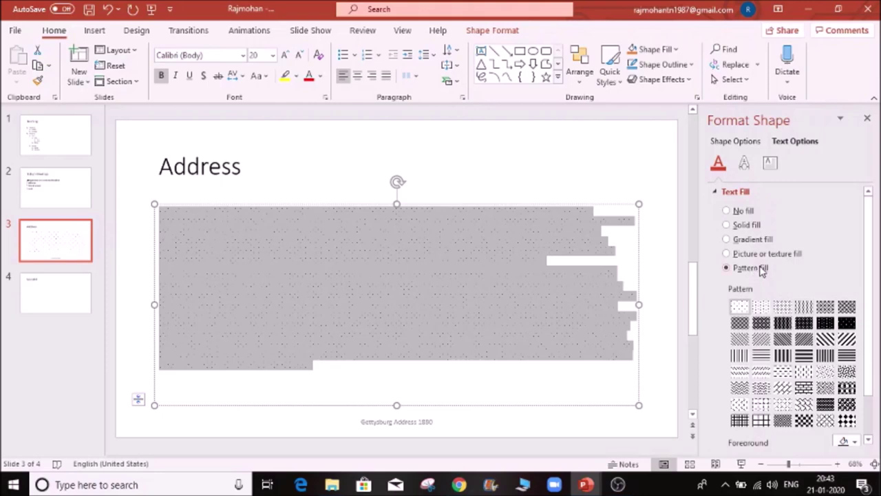
left_click(728, 228)
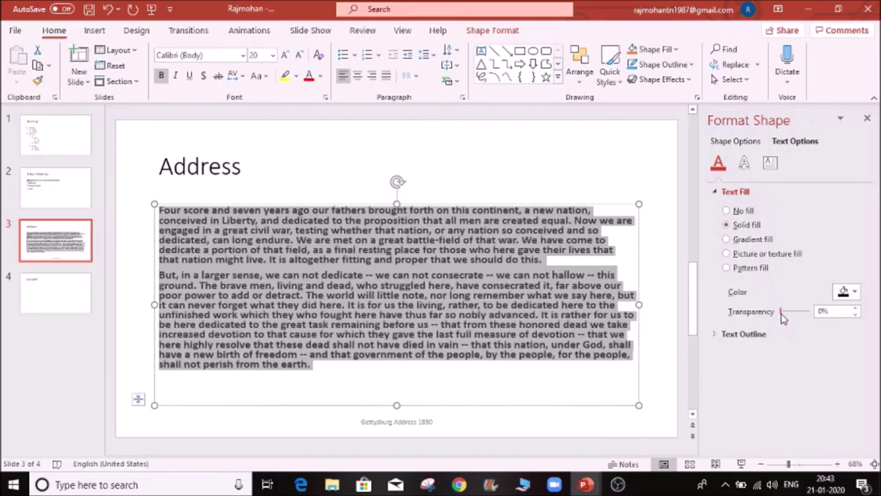
- Set the solid text fill to orange at 0% transparency
left_click_drag(781, 311, 821, 313)
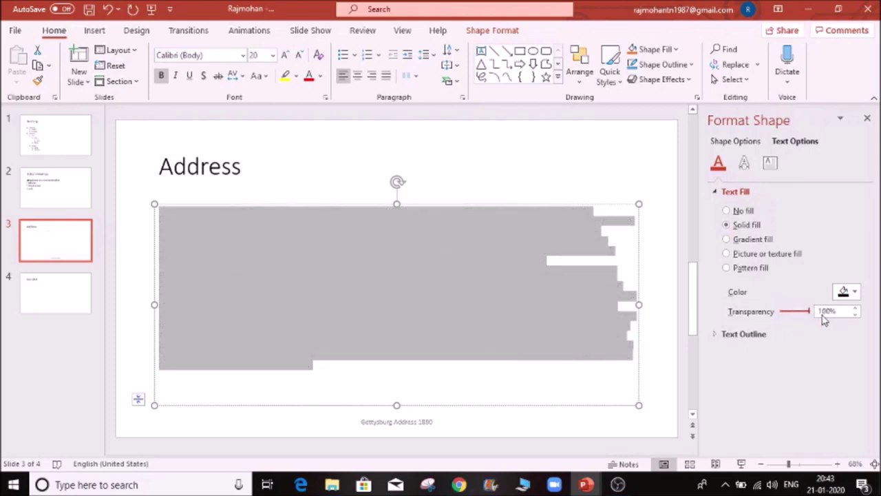
left_click_drag(809, 312, 791, 318)
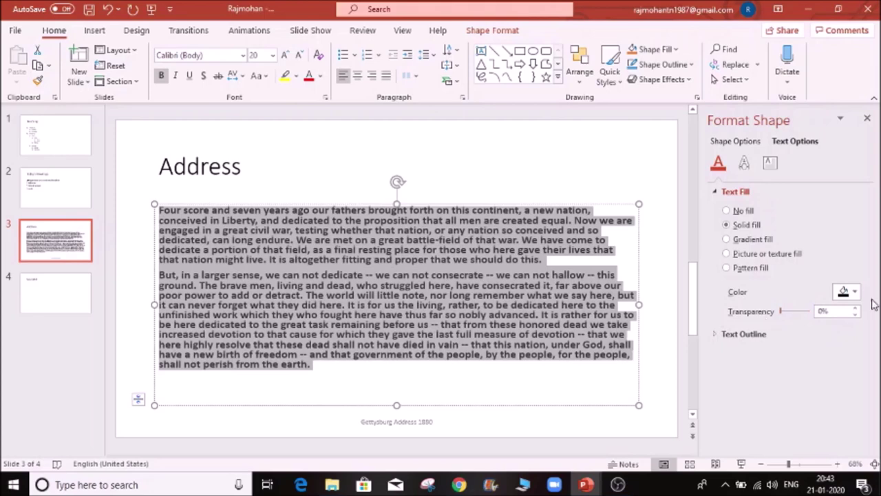
left_click(858, 293)
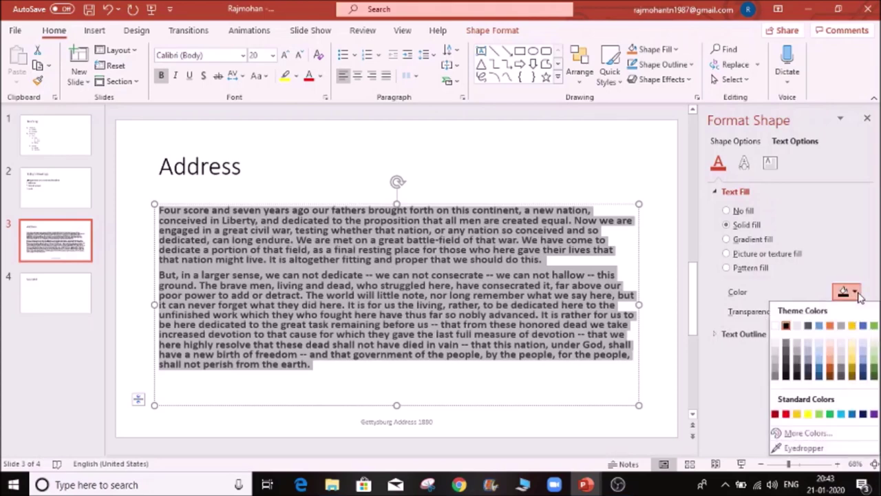
left_click(833, 329)
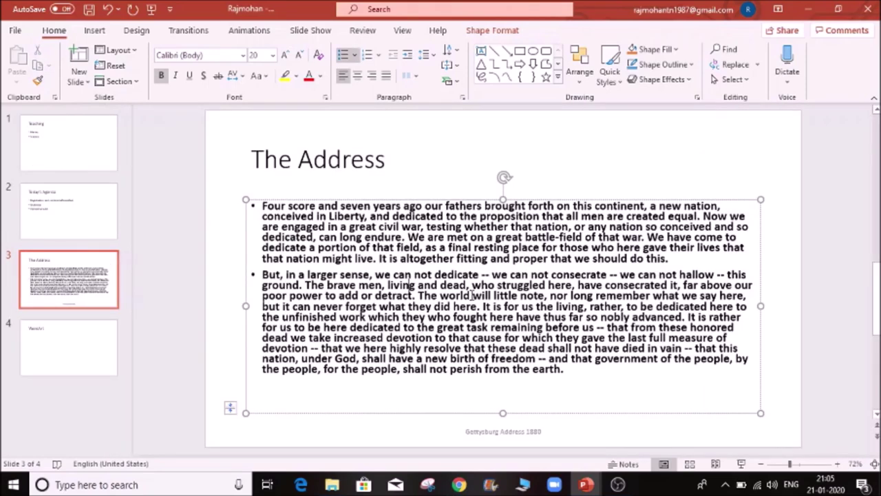
- Select both Address paragraphs, toggle bold off and on, and make them italic
left_click_drag(564, 369, 252, 204)
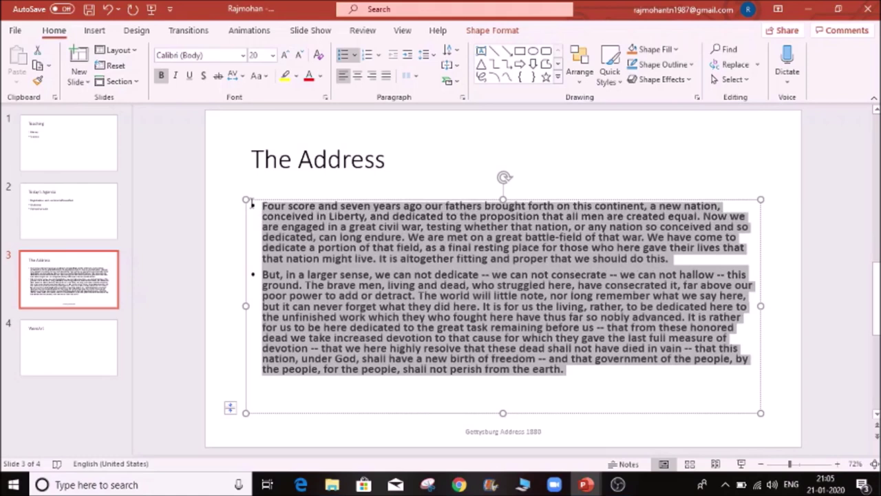
left_click(162, 77)
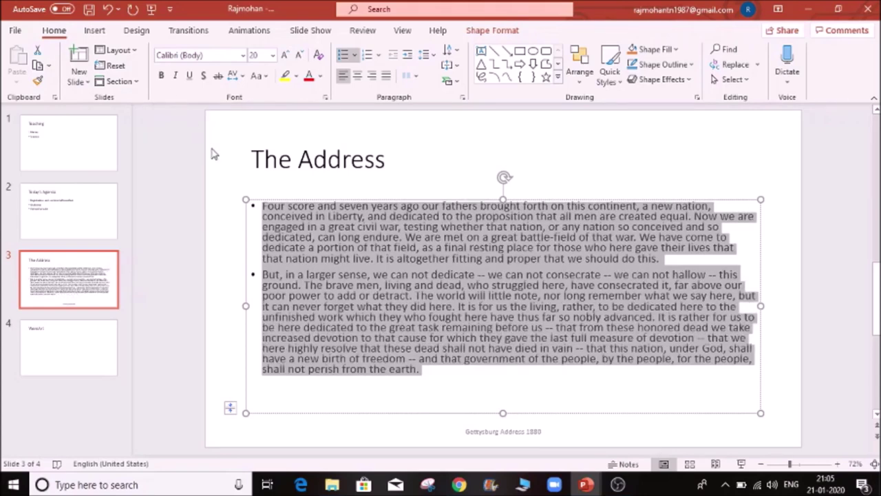
key("ctrl+b")
key("ctrl+b")
left_click(175, 75)
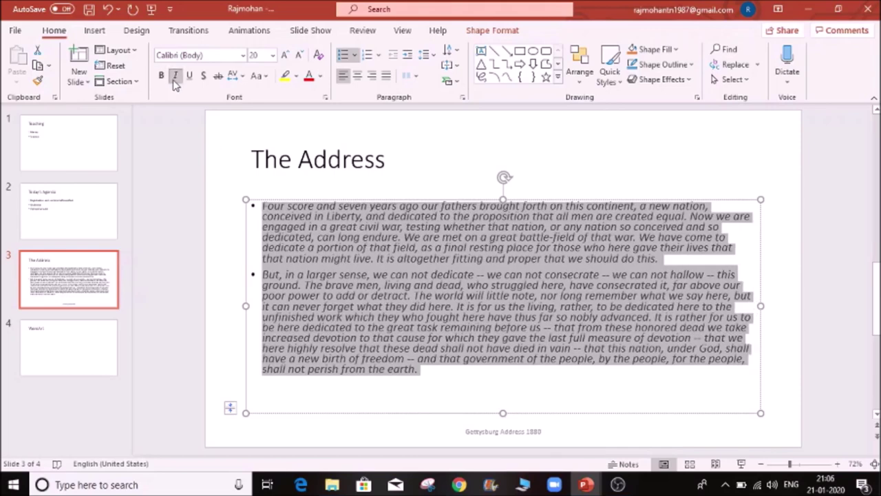
left_click(420, 385)
left_click_drag(443, 375, 263, 206)
key("ctrl+i")
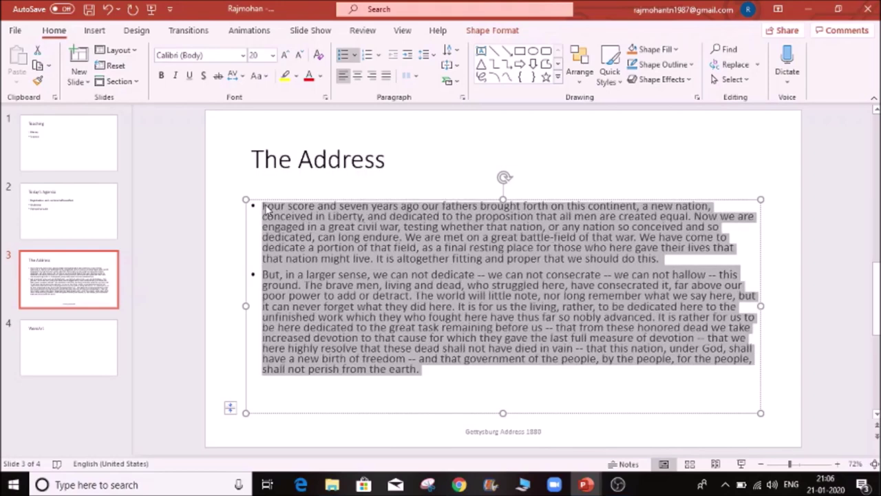
key("ctrl+i")
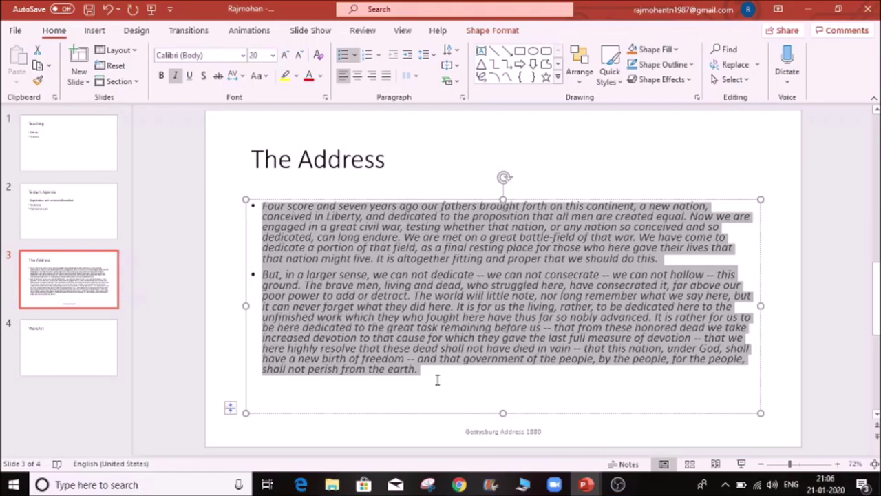
- Try underline and strikethrough on the Address paragraphs, then remove both
key("ctrl+u")
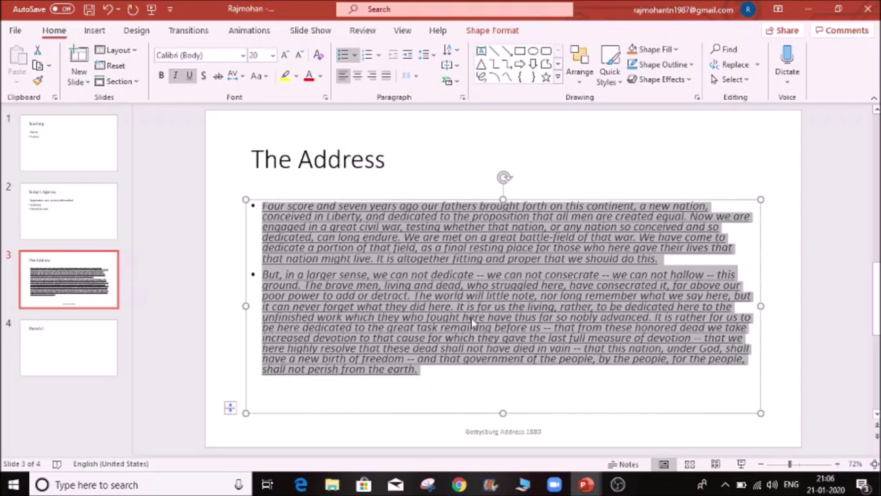
left_click(454, 388)
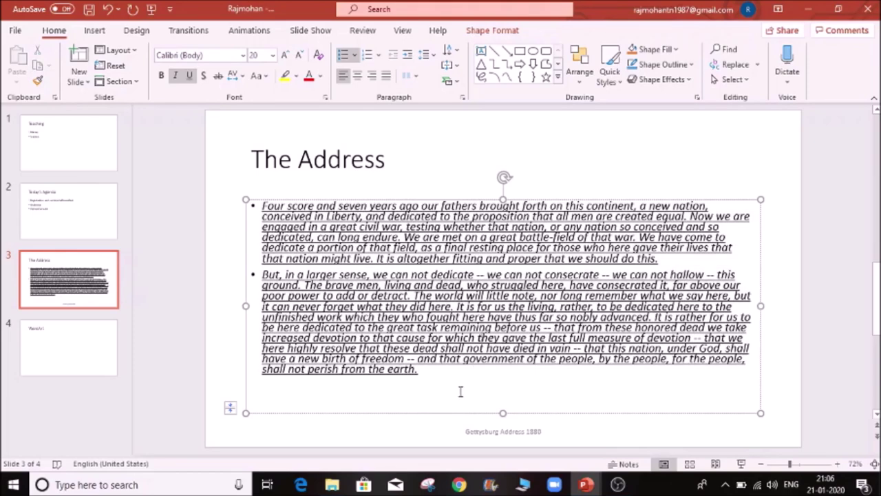
left_click(440, 383)
left_click_drag(437, 380, 260, 203)
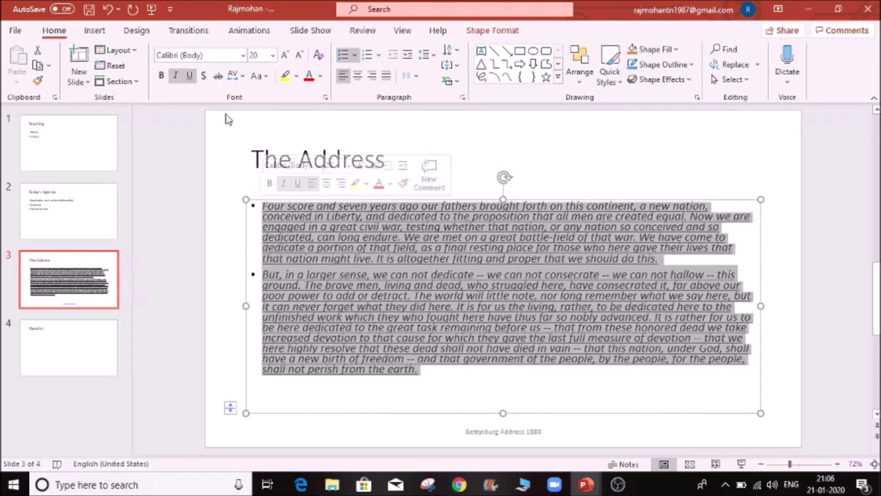
left_click(218, 76)
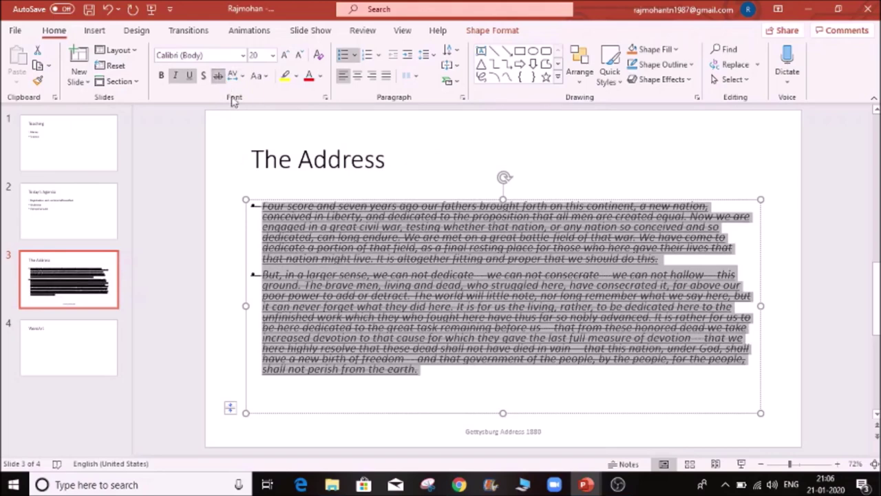
left_click(218, 76)
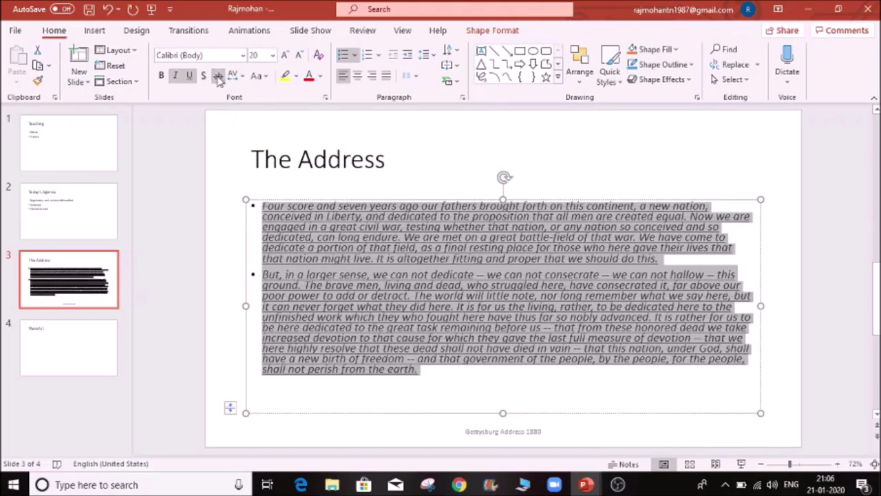
left_click(191, 78)
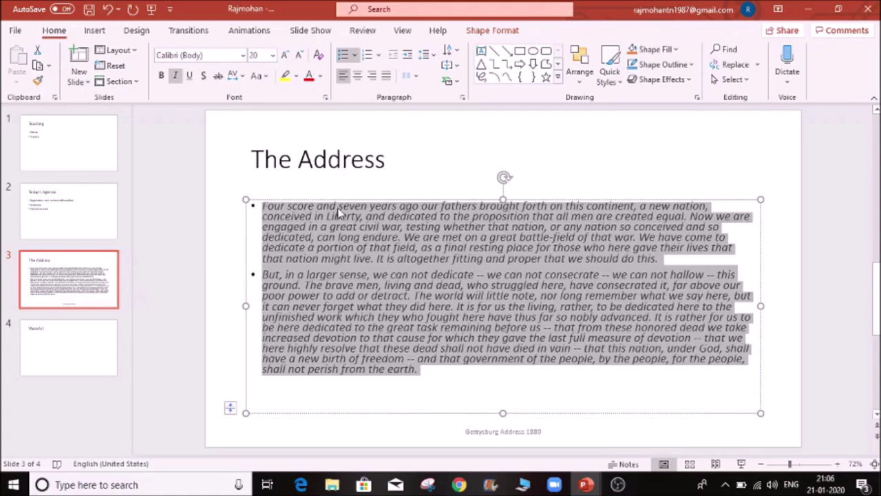
left_click(245, 56)
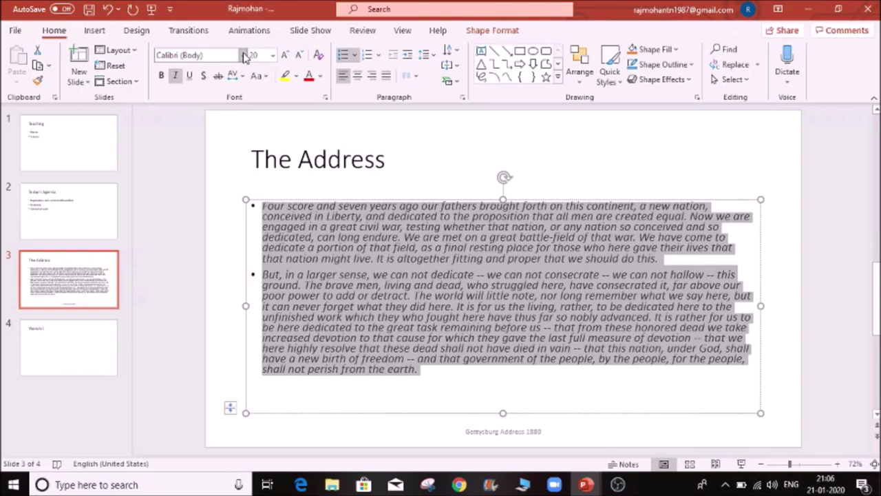
left_click(245, 55)
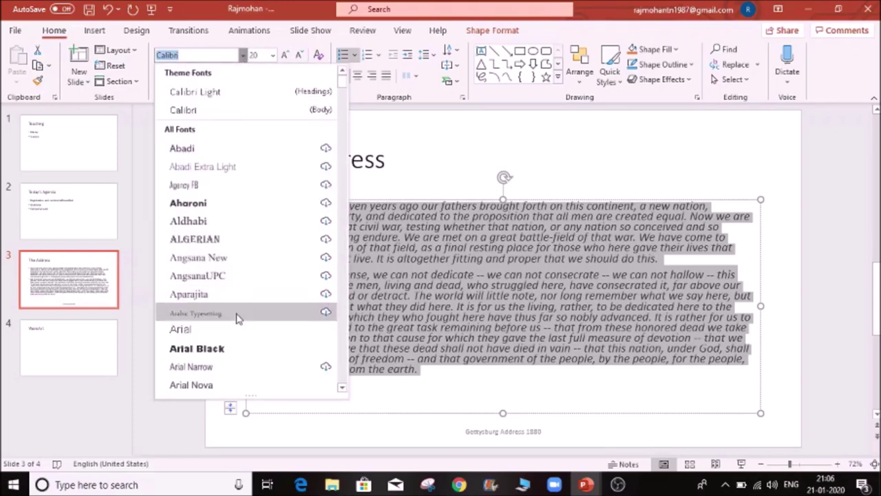
scroll(237, 314, "down", 4)
left_click(213, 312)
left_click(490, 256)
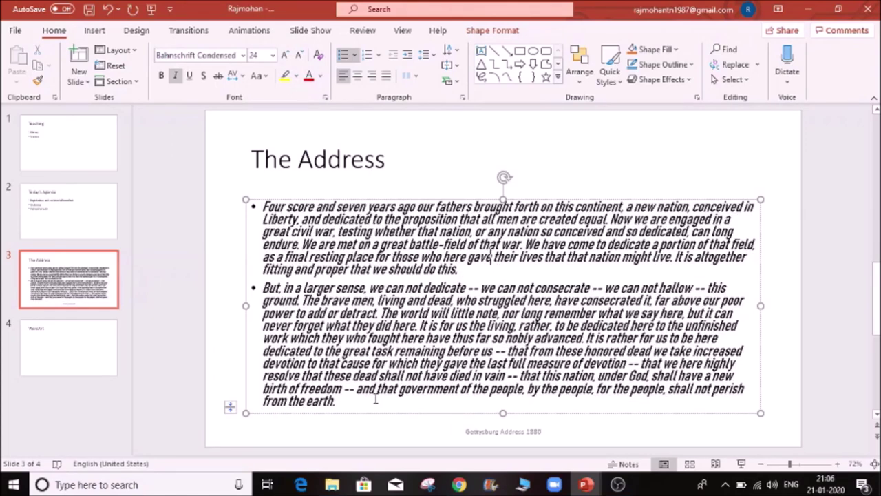
left_click_drag(338, 402, 262, 205)
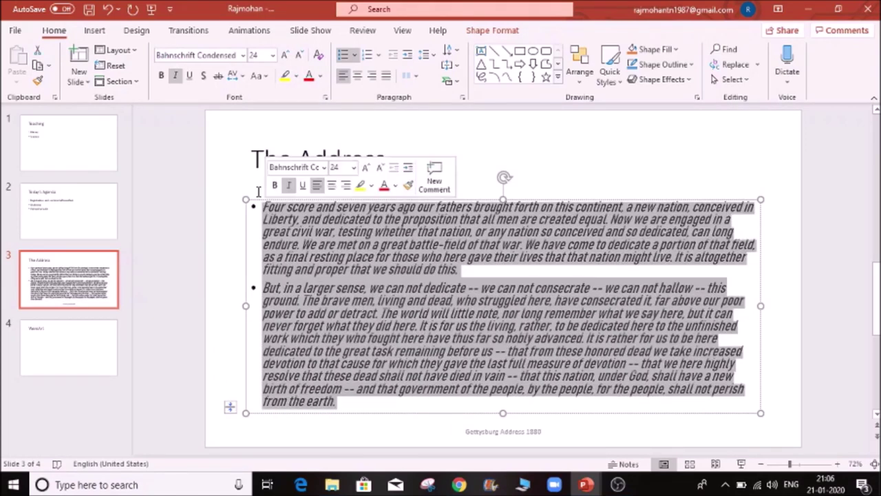
left_click(243, 55)
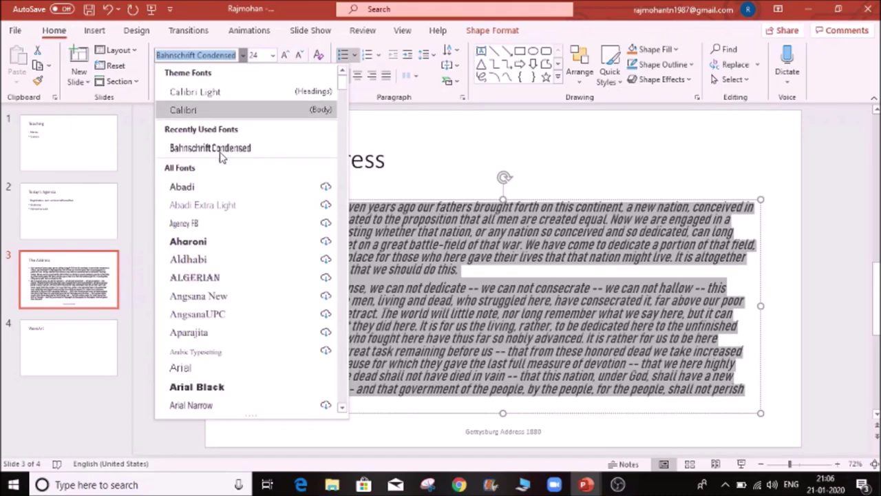
left_click(222, 278)
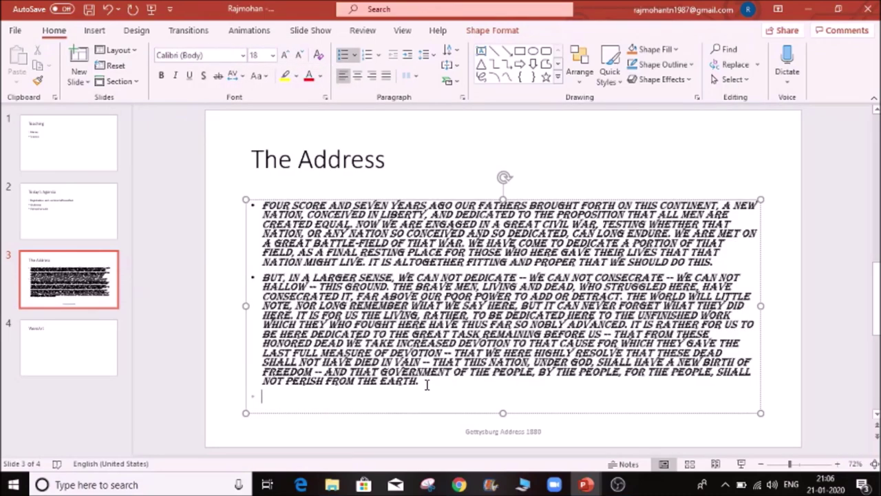
left_click(243, 55)
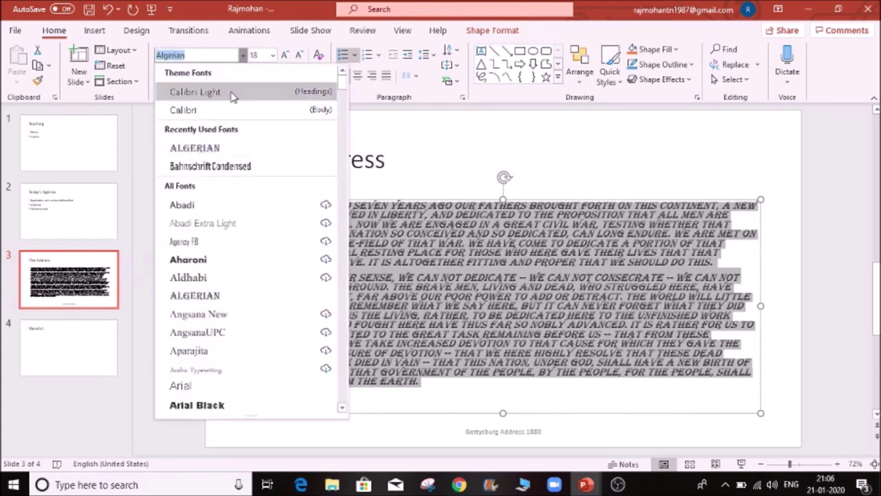
left_click(232, 115)
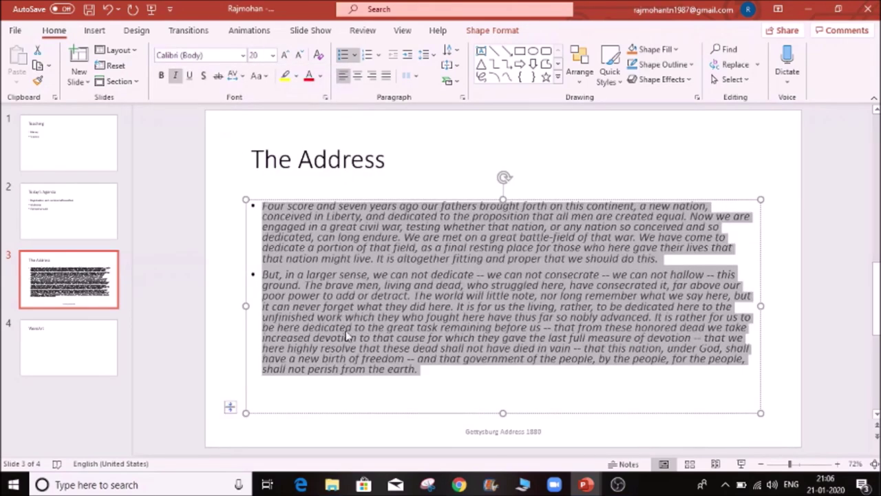
left_click(456, 377)
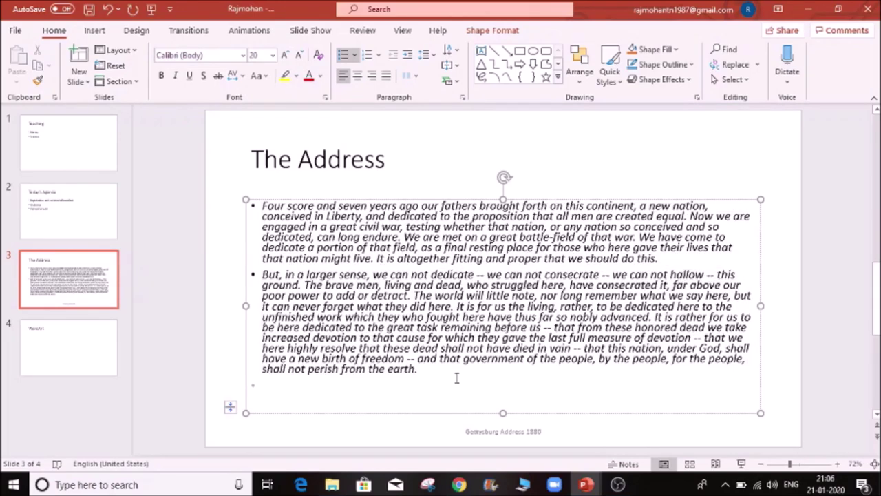
left_click_drag(456, 370, 266, 178)
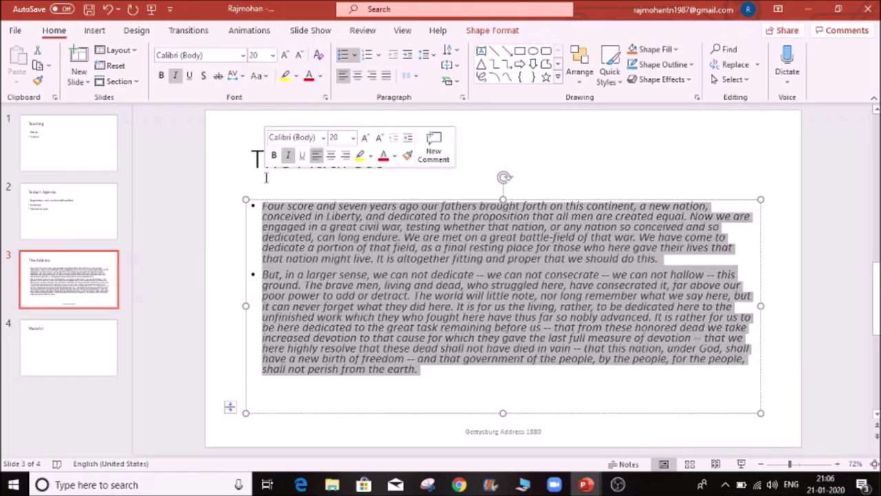
left_click(272, 55)
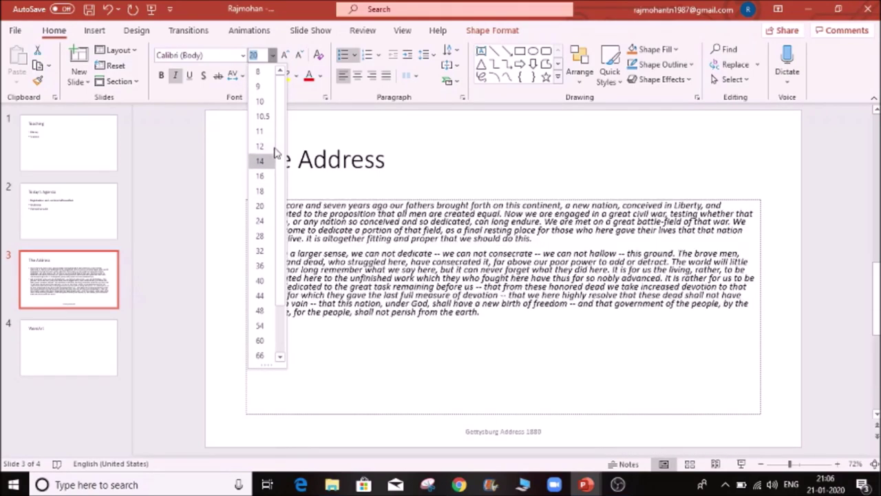
left_click(263, 208)
key("ctrl+a")
left_click(441, 372)
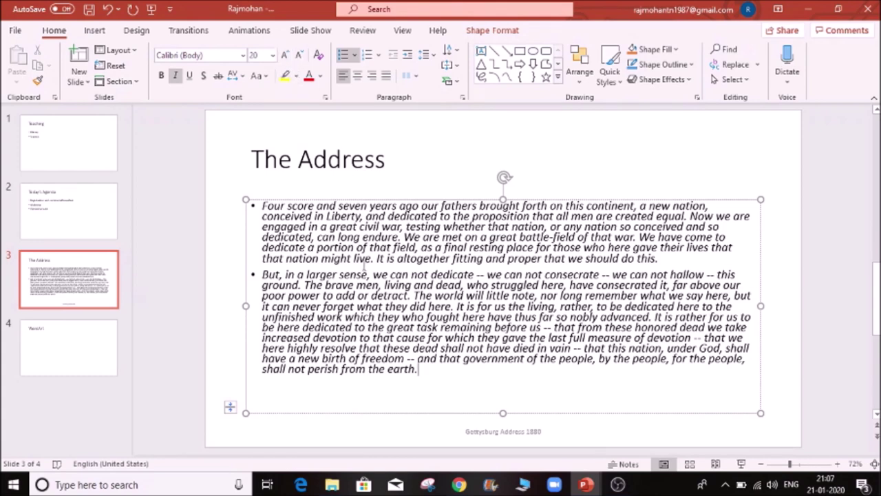
left_click(258, 75)
- Try lowercase on the text from 'conceived' to 'we', then undo it
left_click(346, 258)
left_click_drag(382, 274, 262, 216)
left_click(261, 75)
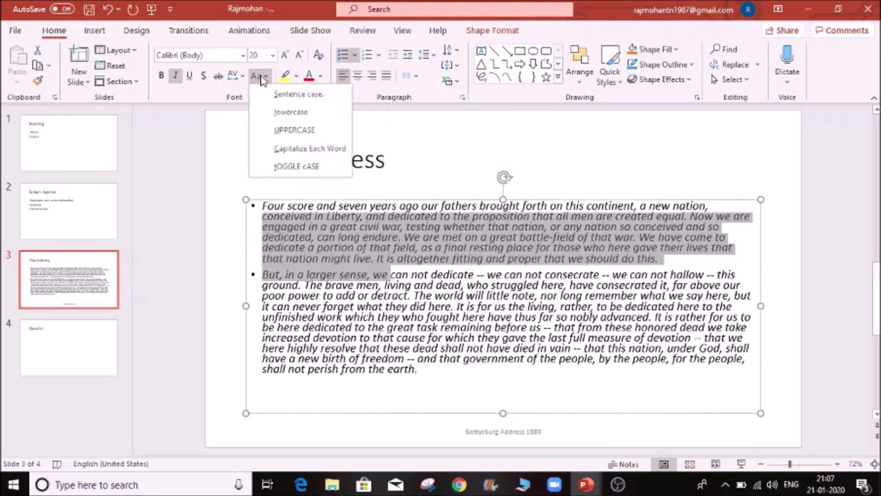
left_click(290, 112)
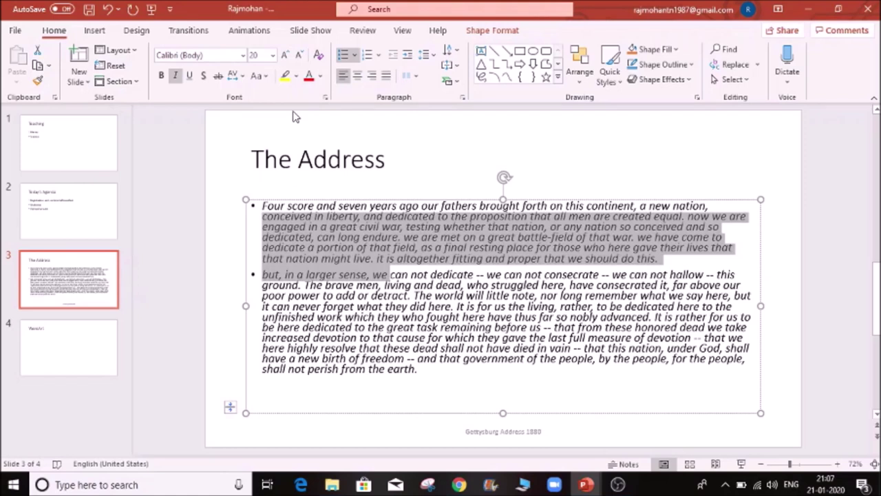
key("ctrl+z")
left_click(397, 278)
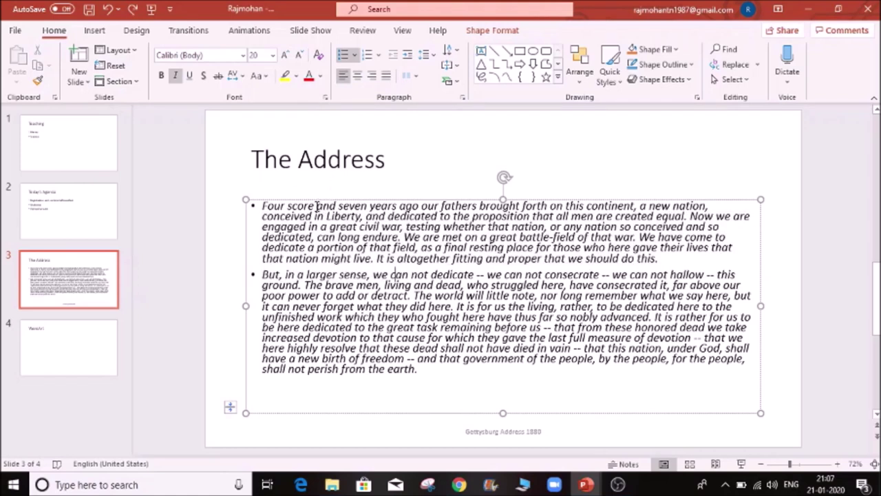
- Change the opening words 'Four score' to lowercase 'four score'
left_click(315, 205)
left_click_drag(314, 205, 262, 206)
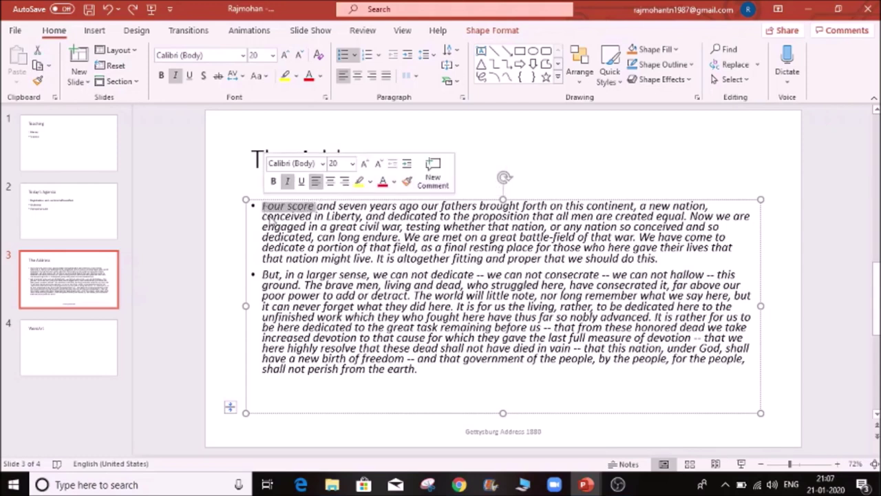
left_click(269, 77)
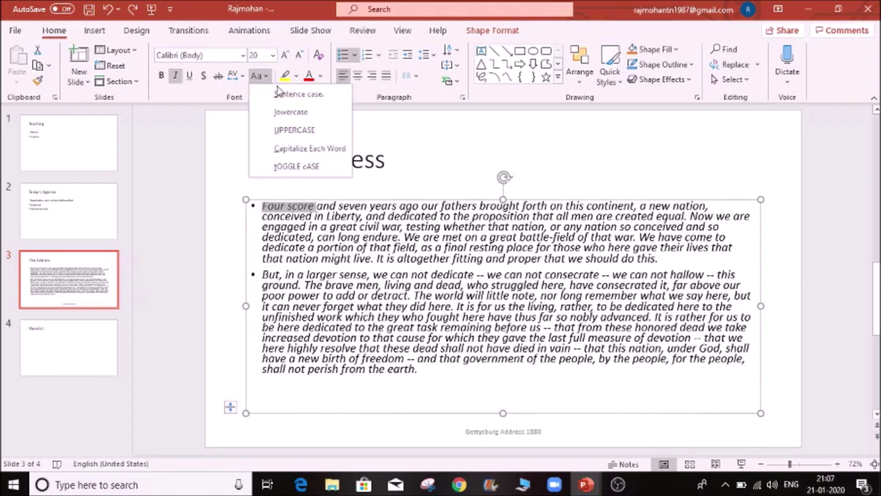
left_click(291, 112)
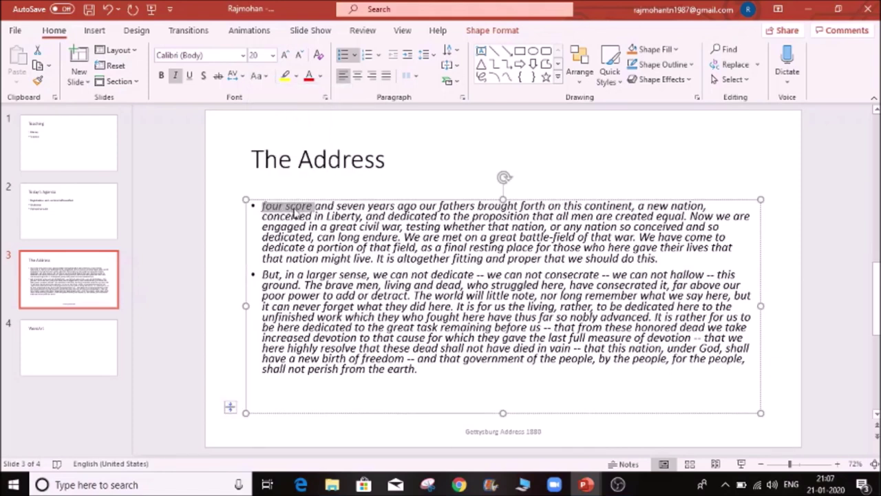
left_click(361, 246)
left_click(837, 463)
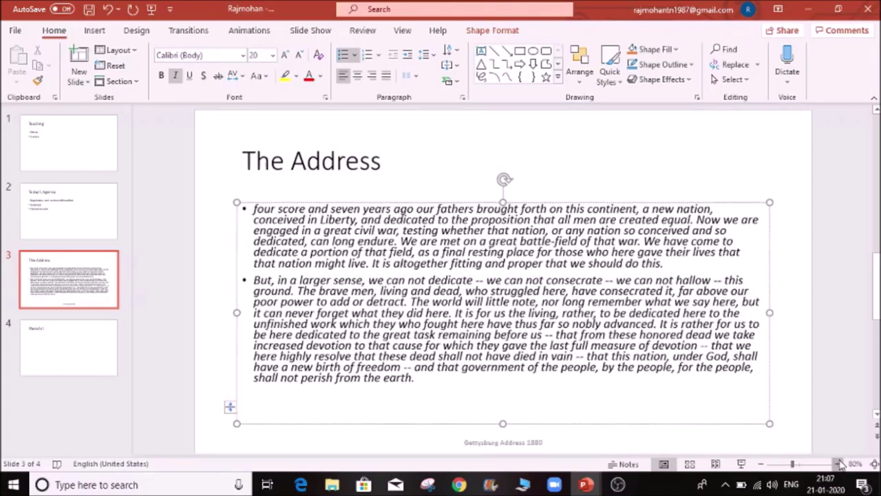
- Keep the zoom at 130% and undo the earlier lowercase change to the opening words
left_click(855, 463)
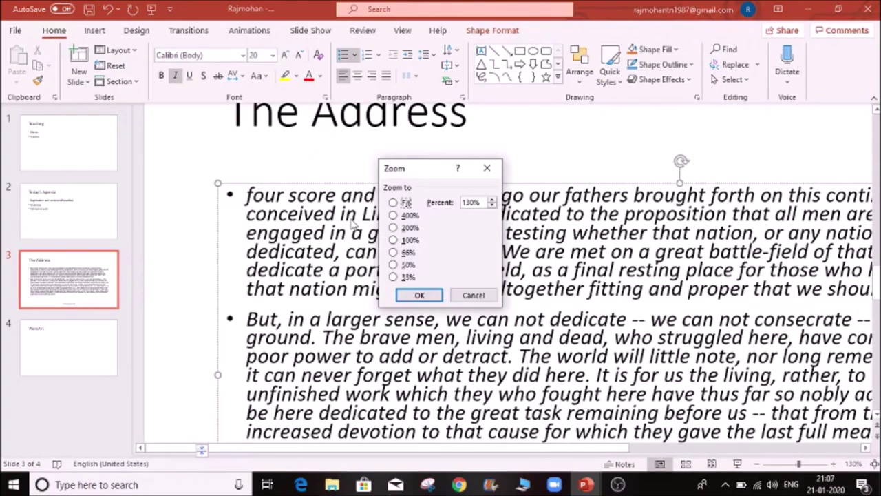
left_click(420, 295)
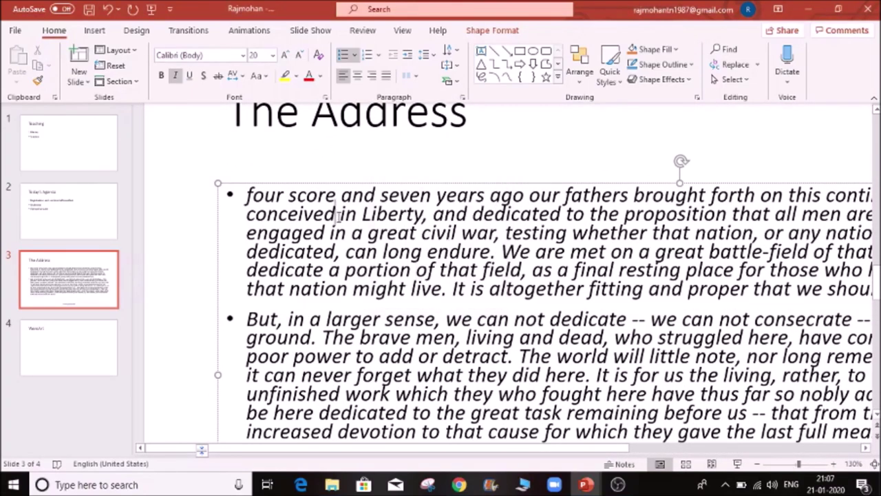
left_click_drag(342, 193, 281, 183)
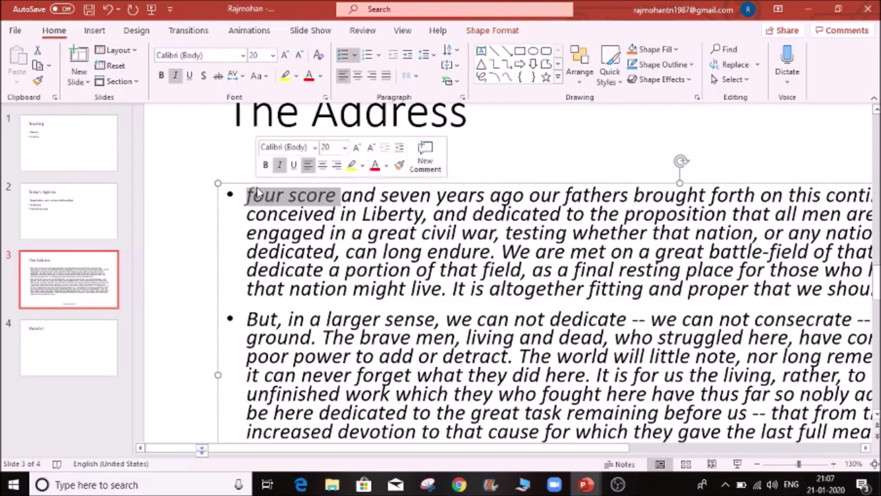
left_click(330, 234)
key("ctrl+z")
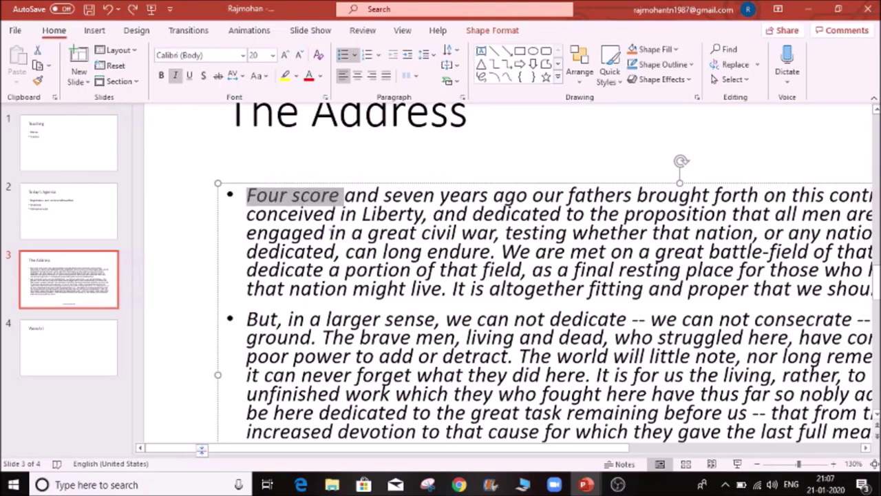
left_click(336, 215)
- Try lowercase, UPPERCASE and Capitalize Each Word on 'Four score', then toggle its case
left_click_drag(342, 196, 246, 195)
left_click(272, 75)
left_click(275, 109)
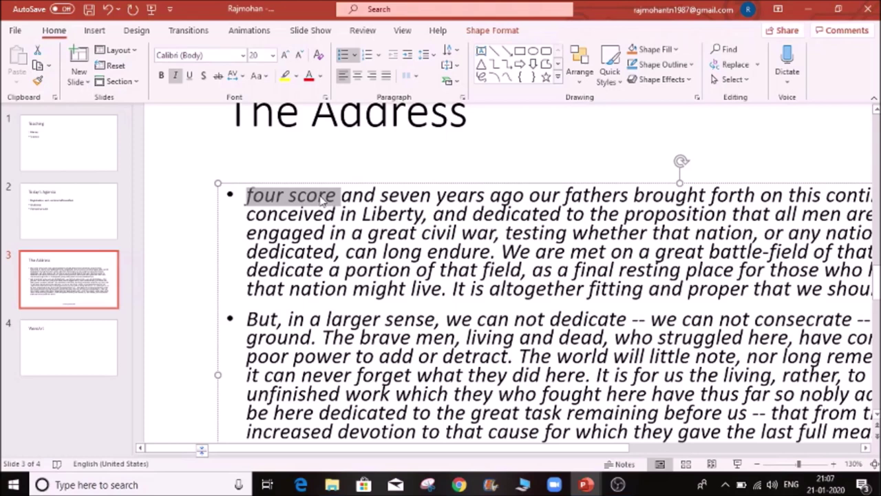
left_click(270, 77)
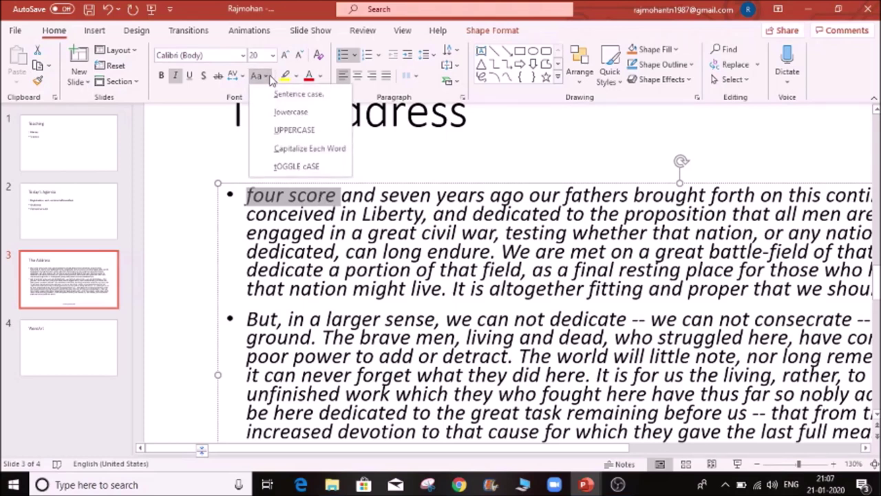
left_click(295, 129)
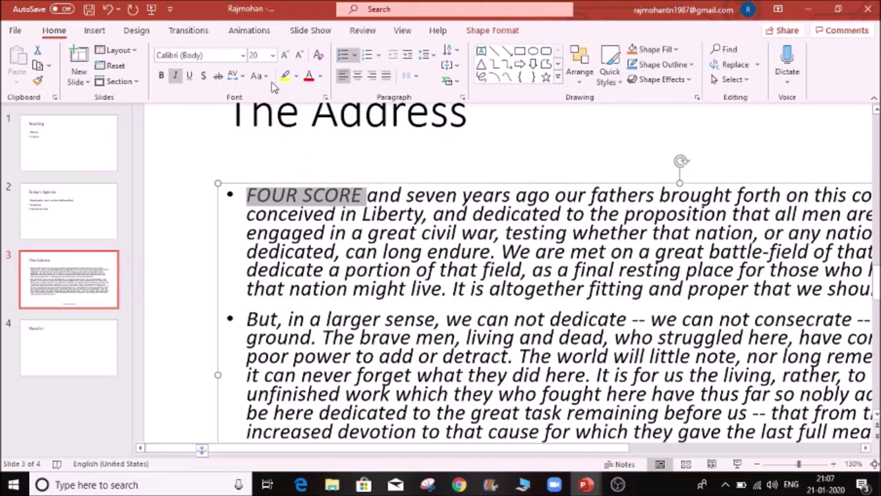
left_click(259, 76)
left_click(296, 147)
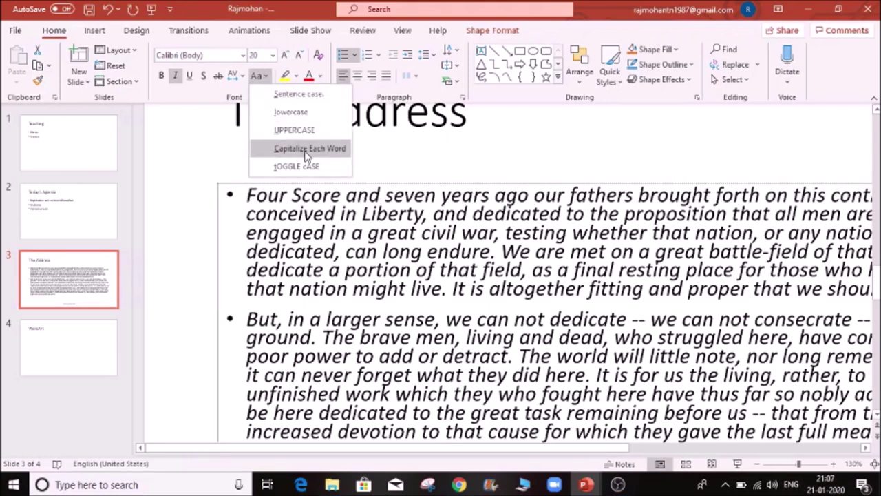
key("ctrl+z")
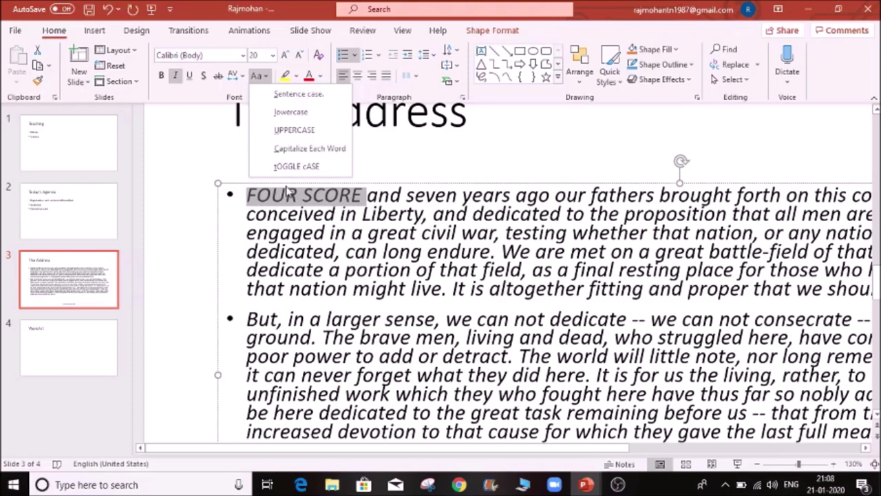
left_click(297, 167)
left_click(259, 191)
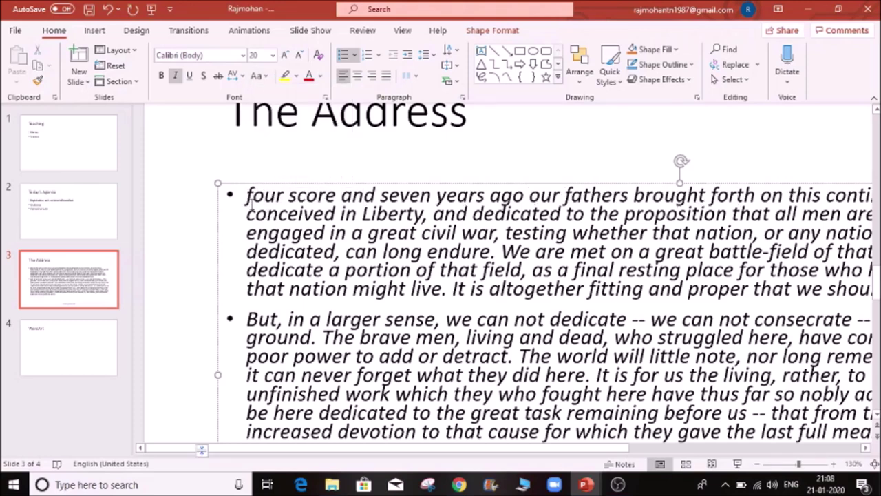
- Apply tOGGLE cASE to the first bullet's text through 'might', then revert it
left_click(267, 79)
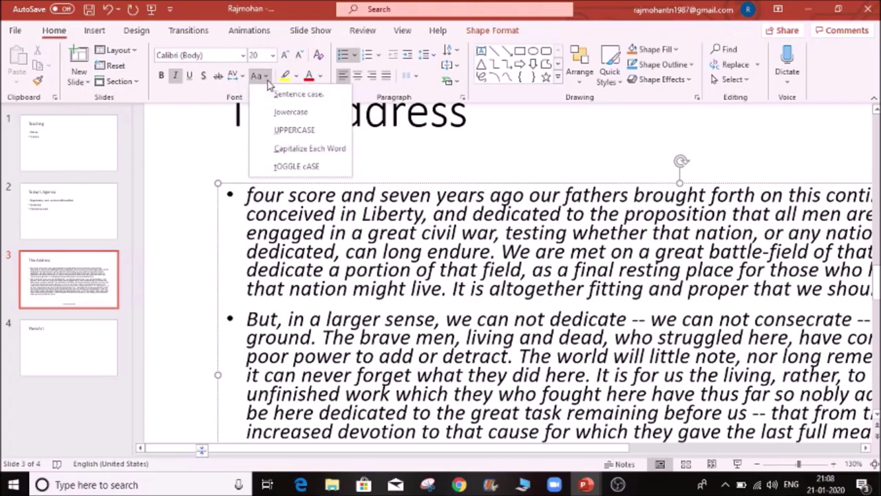
left_click(299, 169)
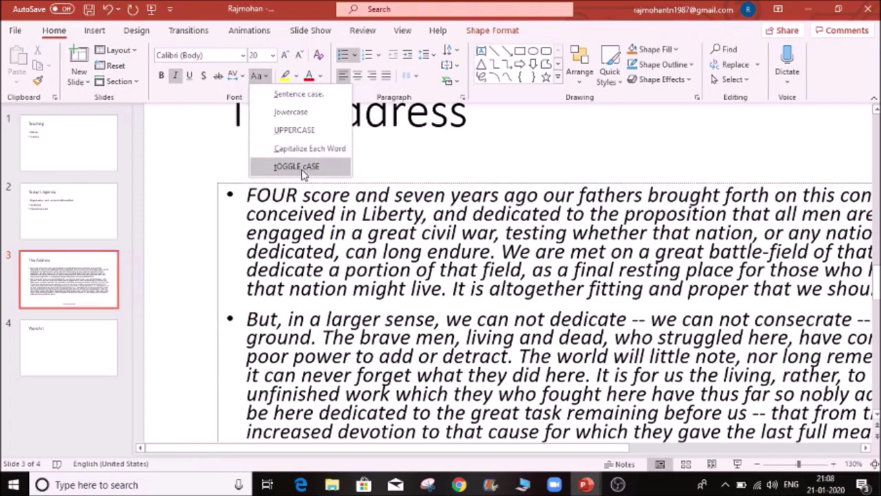
key("Escape")
left_click_drag(406, 288, 246, 195)
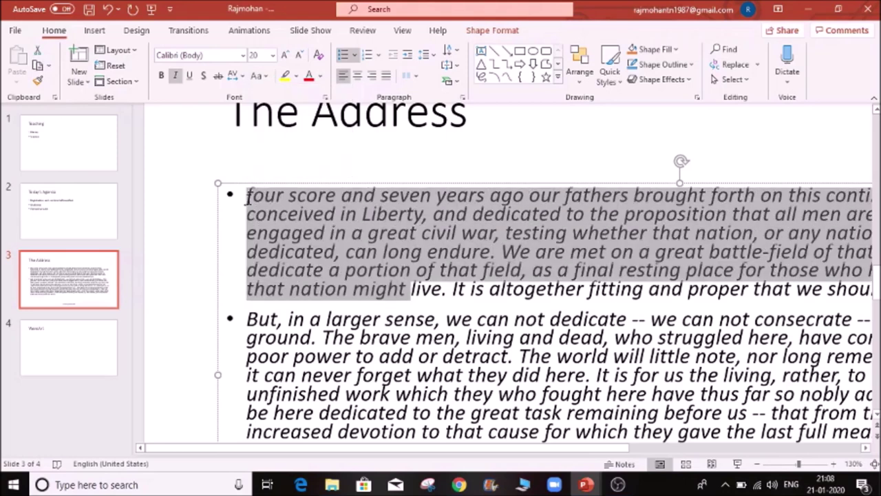
left_click(261, 75)
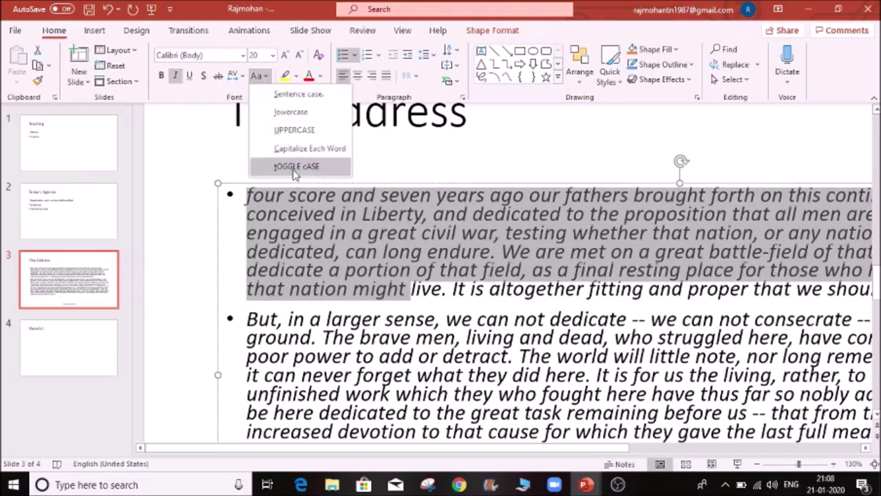
left_click(292, 168)
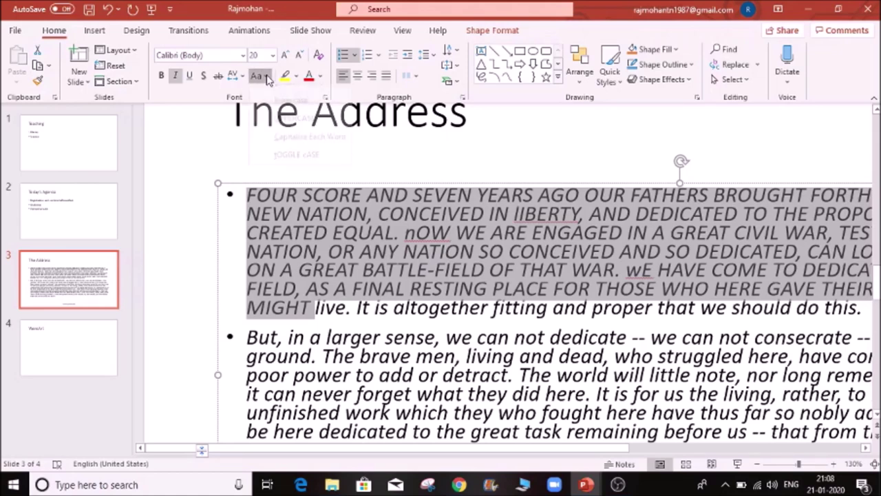
left_click(259, 76)
left_click(297, 167)
left_click(301, 169)
left_click(336, 254)
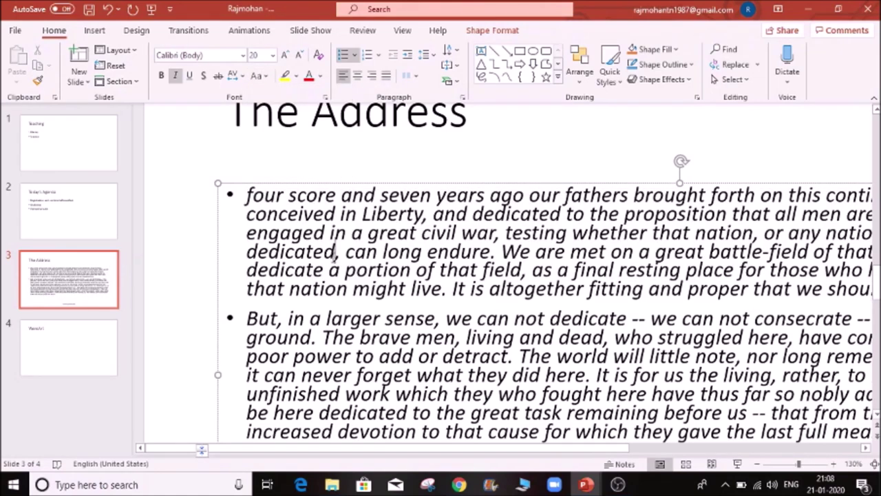
- Reapply toggle case to the first bullet's text so it reads FOUR SCORE … lIBERTY
left_click_drag(459, 289, 257, 199)
key("ctrl+y")
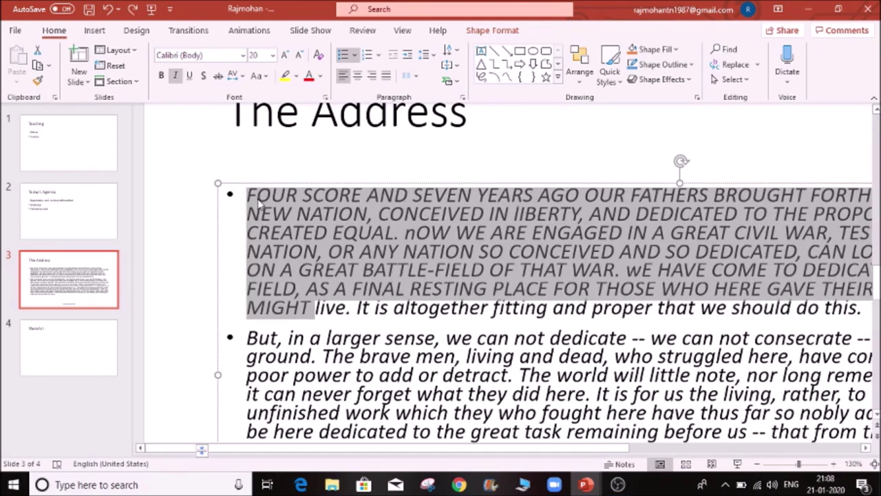
left_click(377, 251)
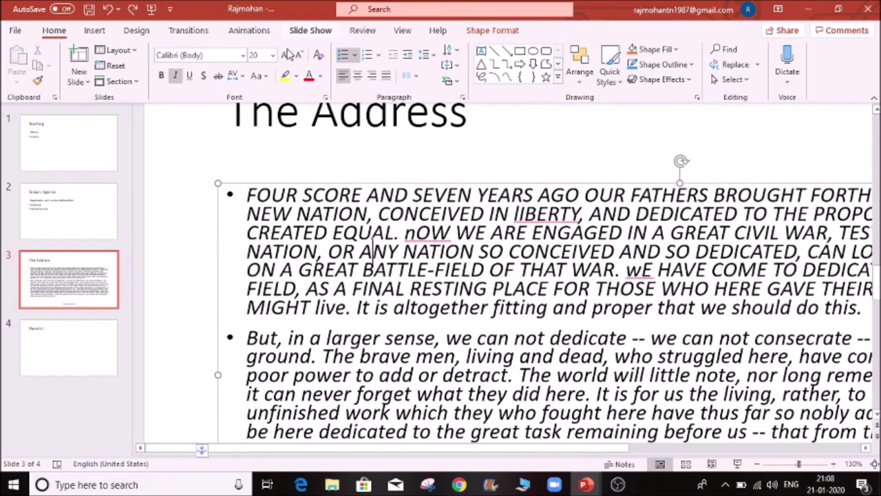
left_click(327, 232)
left_click_drag(364, 196, 246, 196)
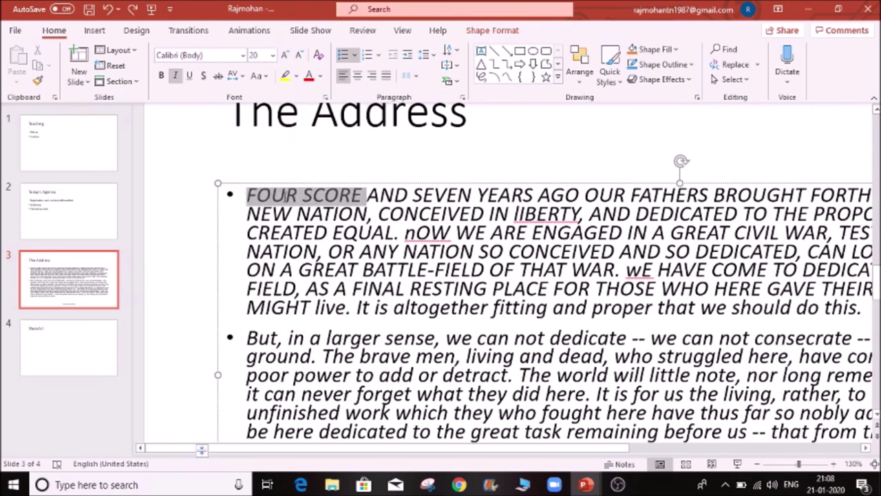
- Enlarge FOUR SCORE's font size, then shrink it back to its usual size
left_click(284, 58)
left_click(284, 59)
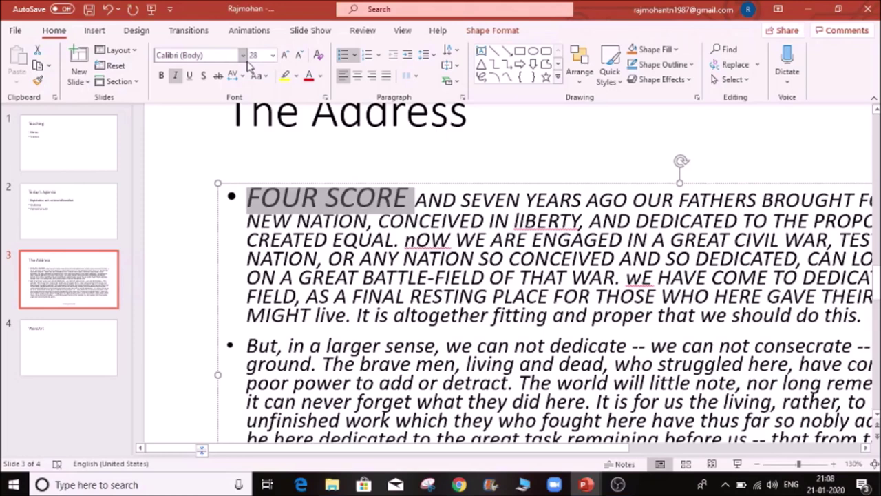
left_click(284, 56)
left_click(284, 56)
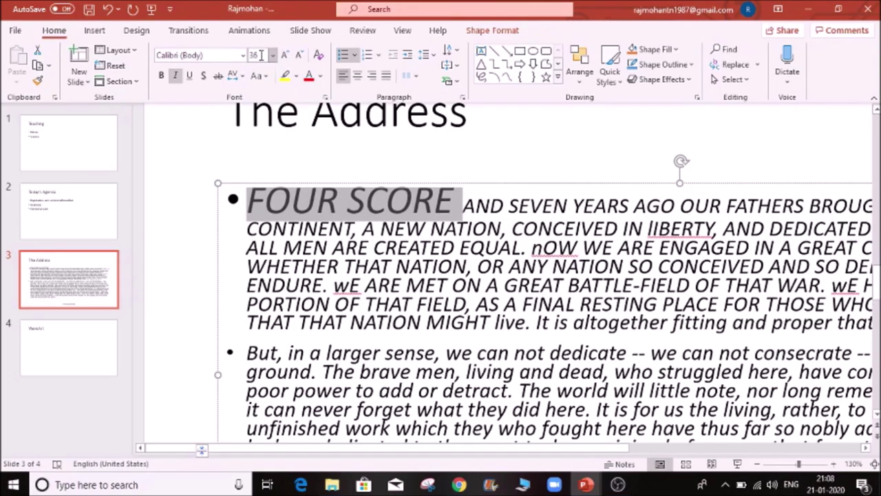
left_click(299, 56)
left_click(300, 56)
left_click(299, 56)
left_click(300, 56)
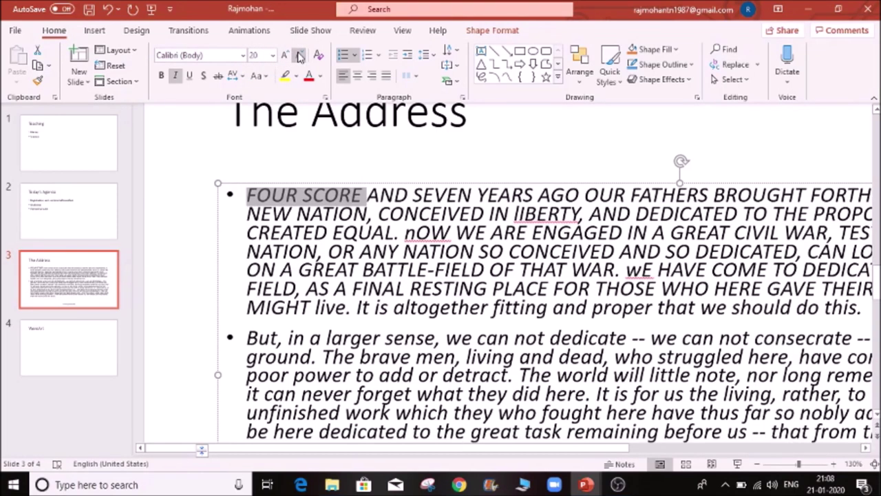
- Colour FOUR SCORE gold and give it a dark blue text highlight
left_click(321, 77)
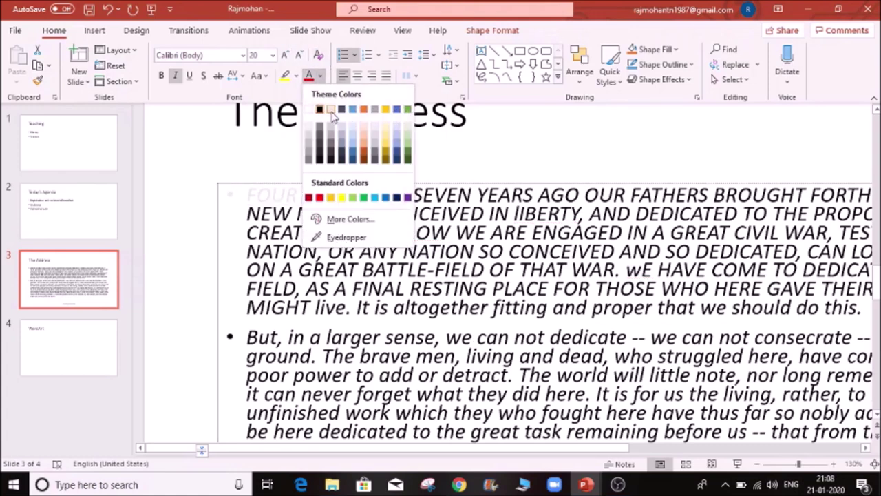
key("Escape")
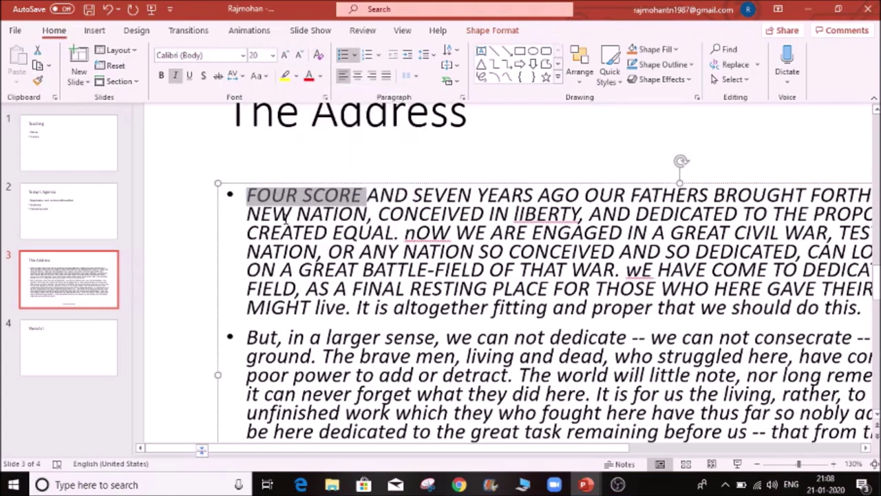
left_click(321, 76)
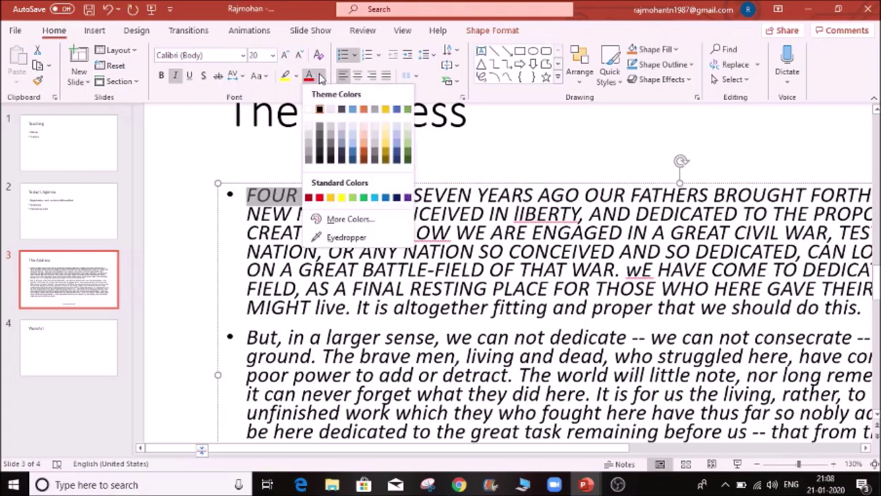
left_click(387, 110)
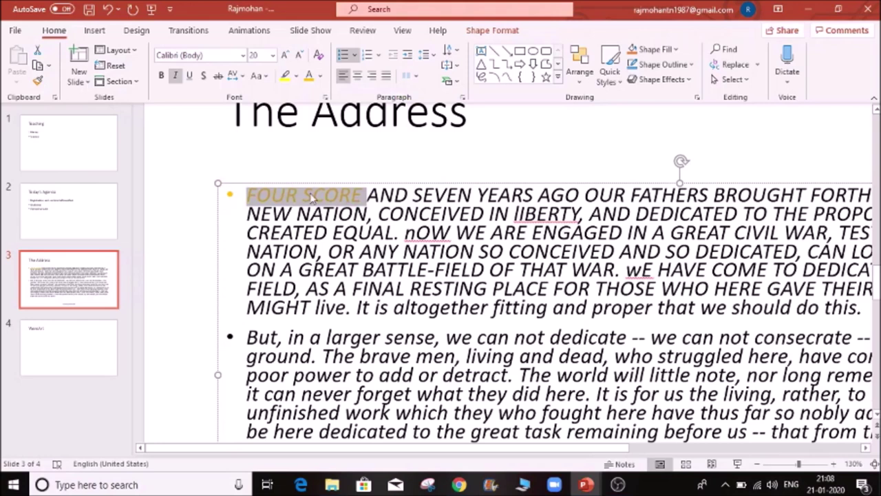
left_click(295, 77)
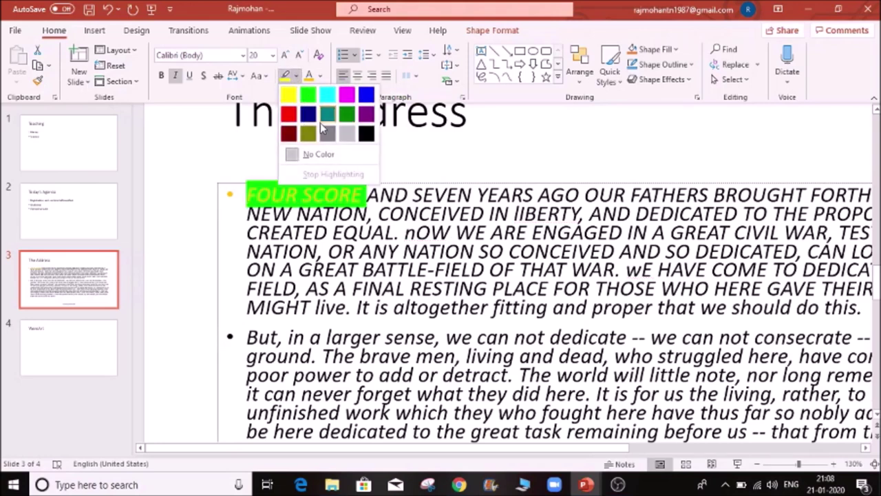
left_click(308, 114)
left_click(373, 251)
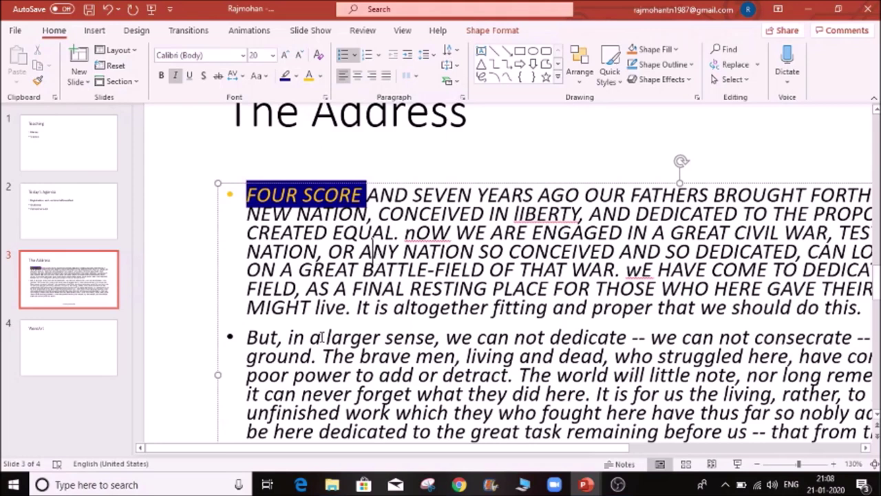
left_click(337, 158)
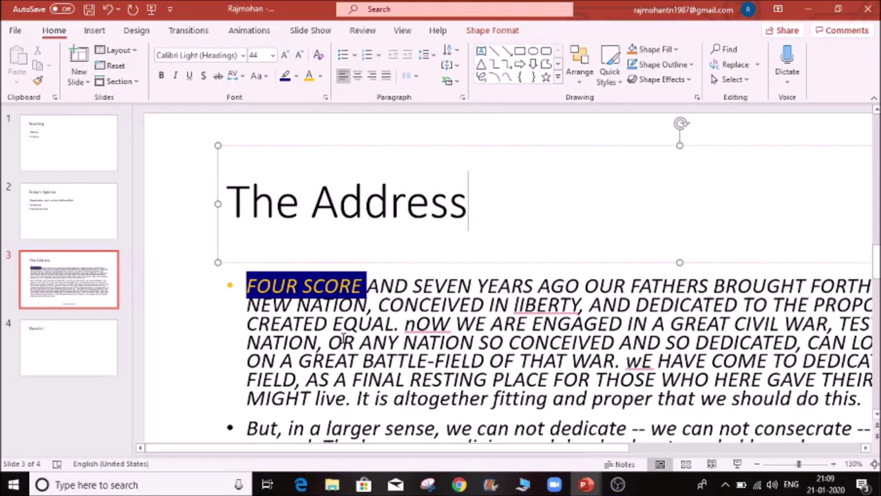
- Zoom out until the whole Address slide fits, then select all its body text
scroll(363, 353, "down", 1)
scroll(363, 354, "down", 5)
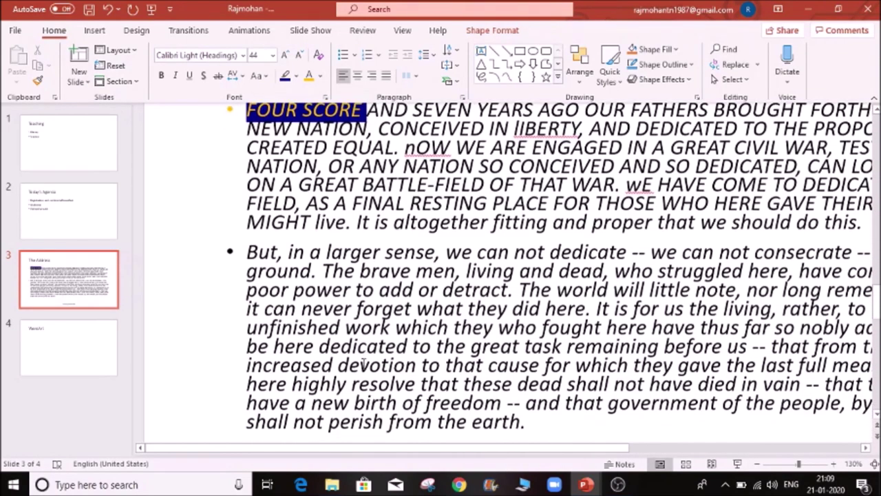
scroll(364, 364, "down", 2)
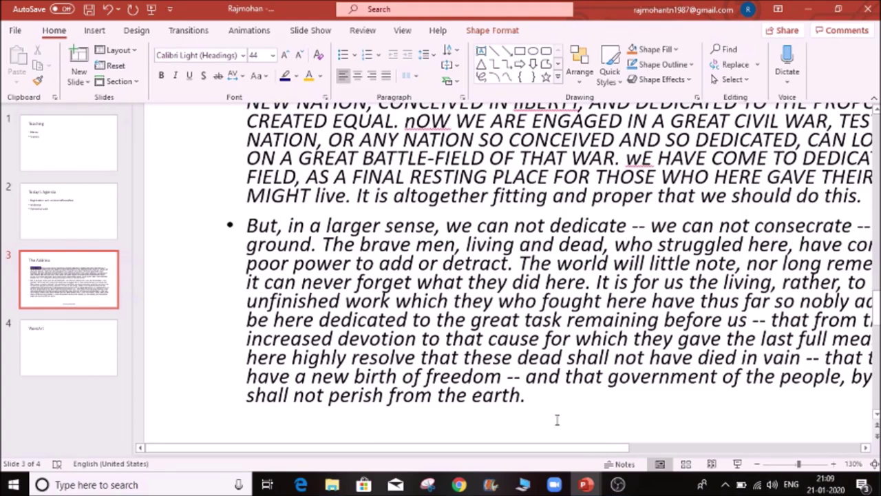
left_click(757, 464)
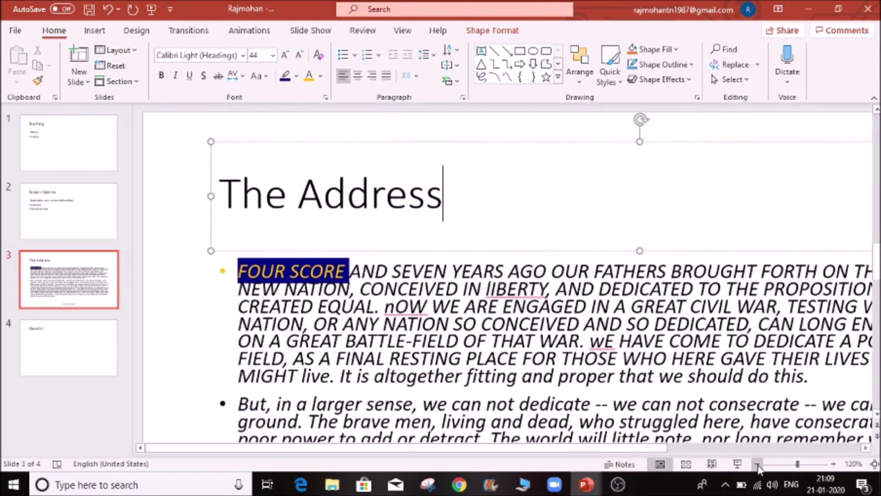
left_click(757, 464)
left_click(757, 464)
left_click(758, 464)
left_click(757, 464)
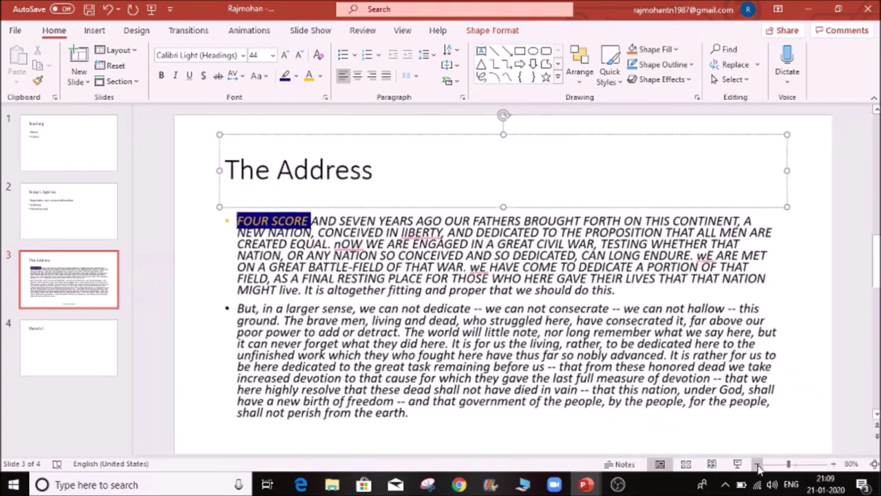
left_click(478, 259)
left_click_drag(397, 249, 512, 250)
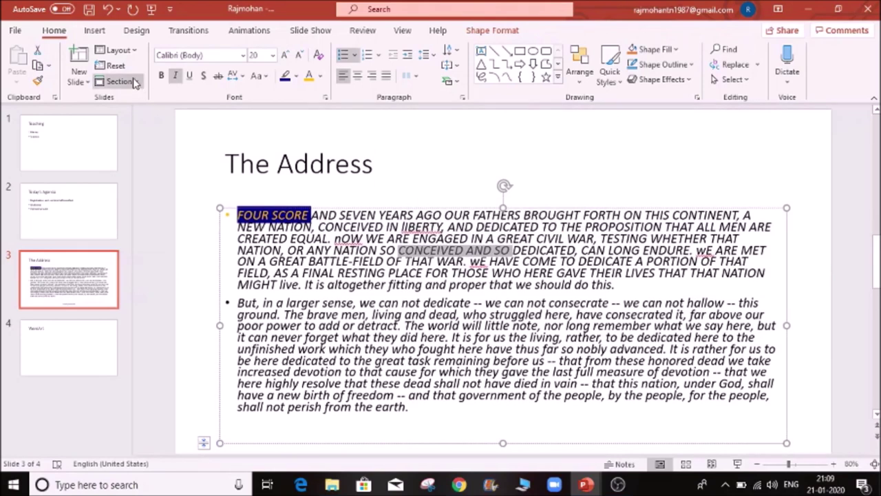
left_click(446, 382)
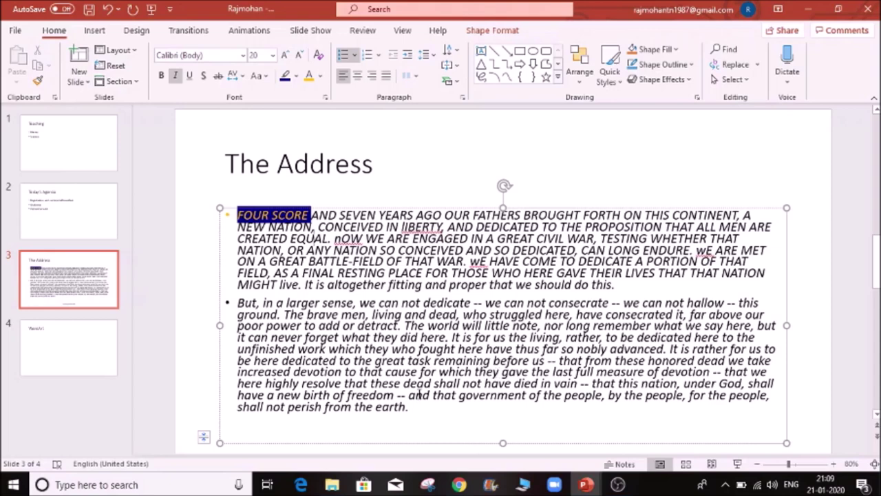
key("shift+Up")
key("shift+Up")
key("shift+Up")
key("shift+Up")
key("shift+Up")
key("shift+Up")
key("shift+Up")
key("shift+Up")
key("shift+Up")
key("shift+Up")
key("shift+Up")
key("shift+Up")
key("shift+Up")
key("shift+Up")
key("shift+Up")
key("shift+Up")
key("shift+Up")
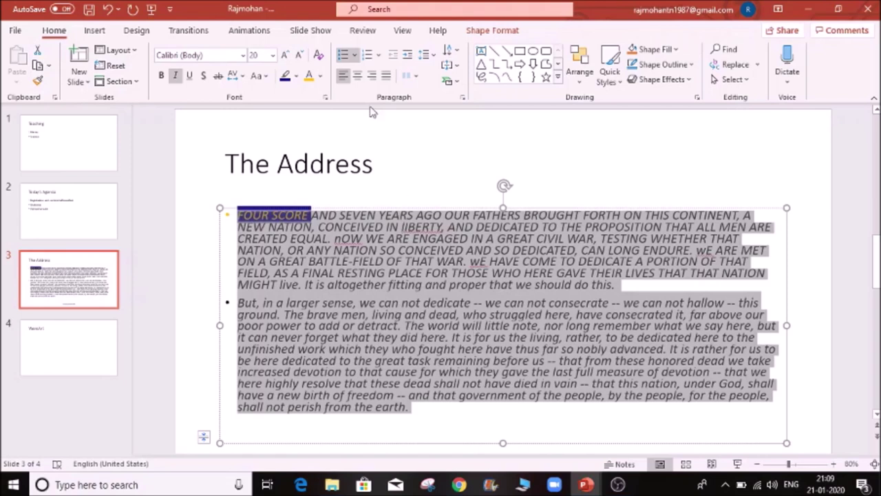
- Spell-check the slides: change lIBERTY to liberty and change all nOW and wE to now and we
left_click(364, 32)
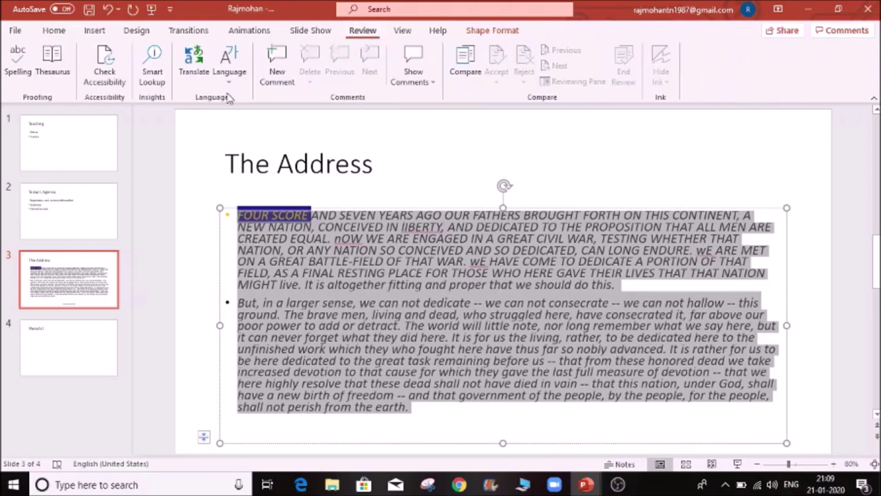
left_click(21, 70)
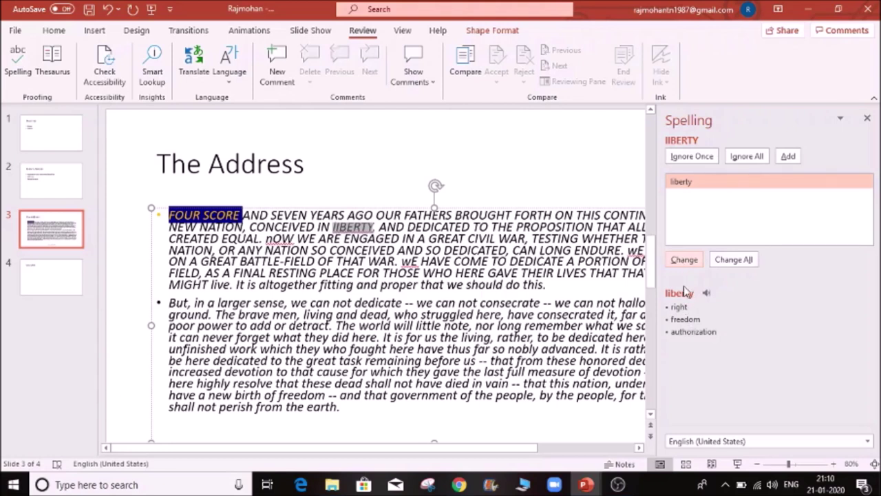
left_click(705, 293)
left_click(693, 265)
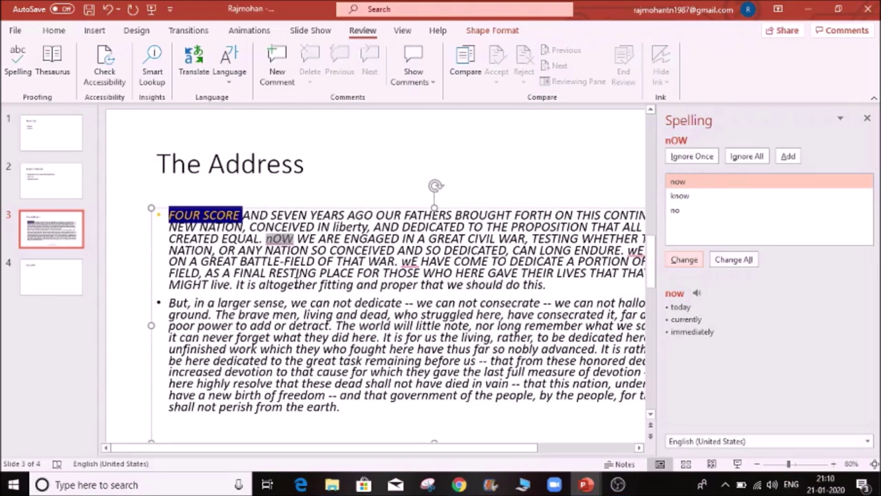
left_click(53, 30)
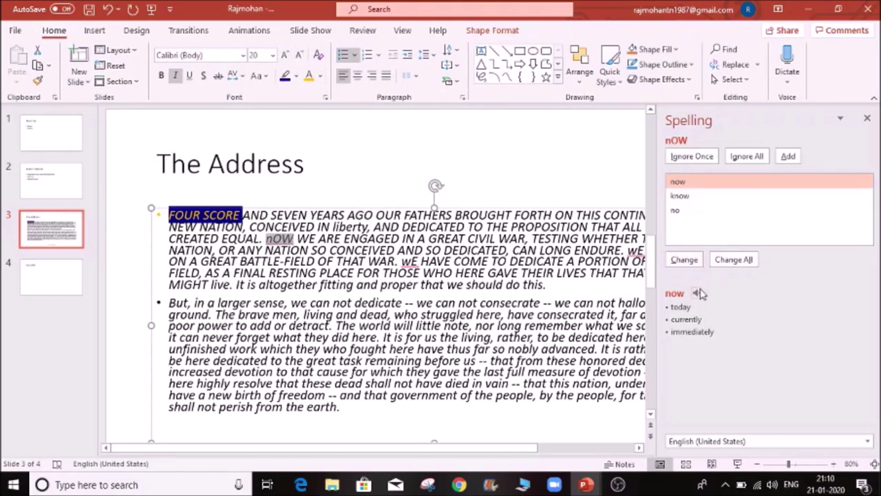
left_click(724, 267)
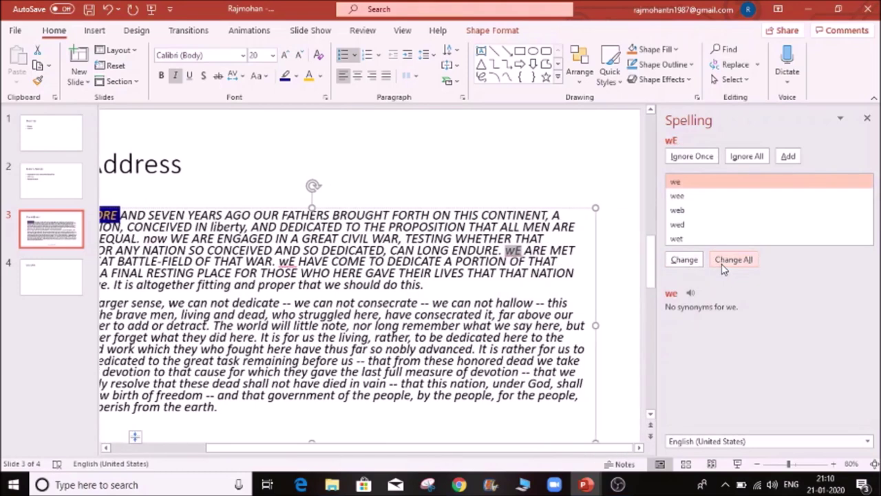
left_click(724, 267)
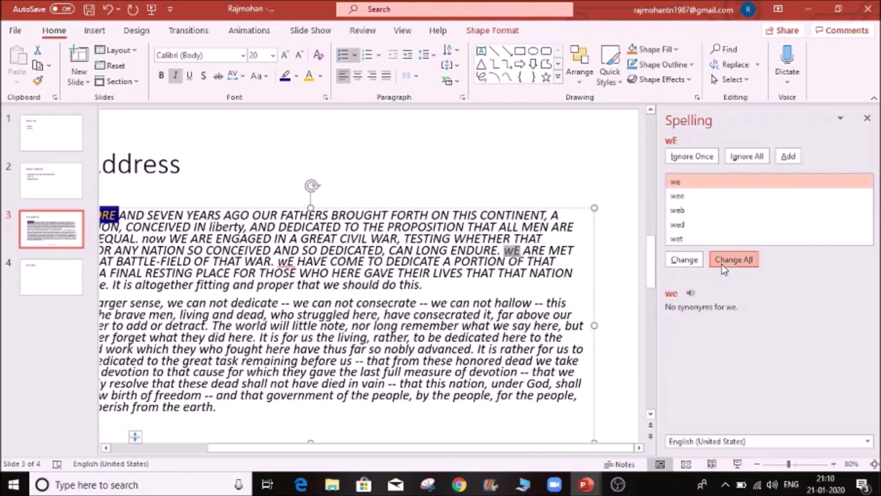
left_click(449, 277)
- Delete the r in government so the second paragraph reads govenment
left_click(479, 325)
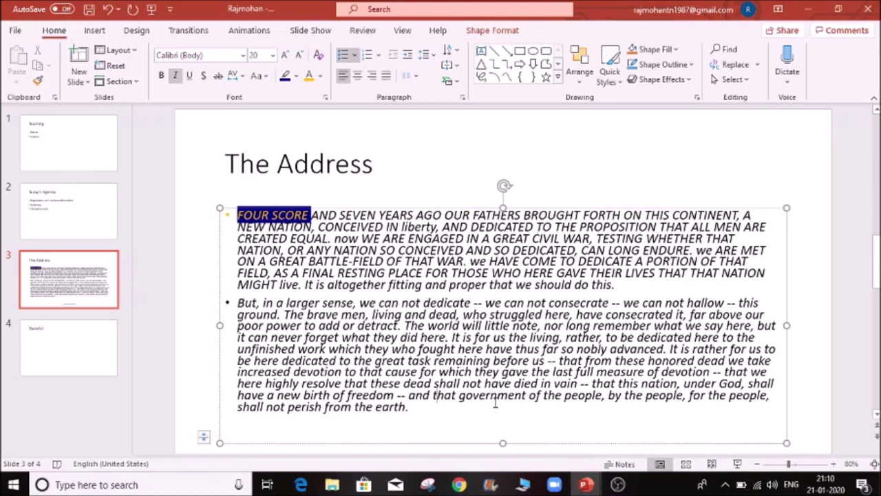
key("BackSpace")
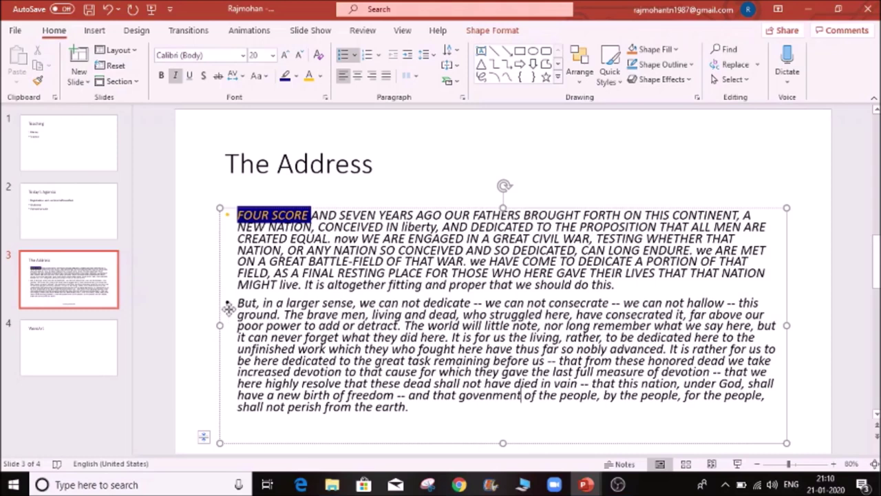
mouse_move(240, 303)
left_mouse_down()
mouse_move(308, 365)
mouse_move(403, 413)
mouse_move(433, 418)
mouse_move(227, 304)
left_mouse_up()
- Run spelling again and change govenment back to government
left_click(585, 420)
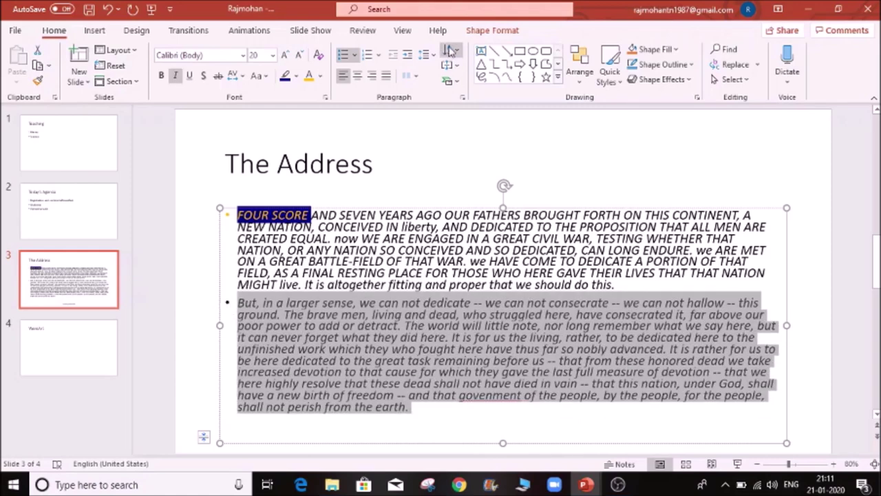
left_click(363, 31)
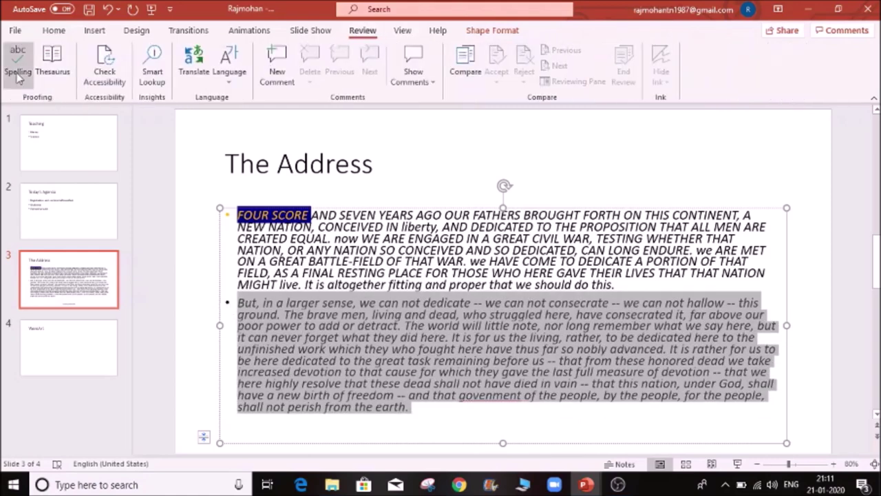
left_click(18, 60)
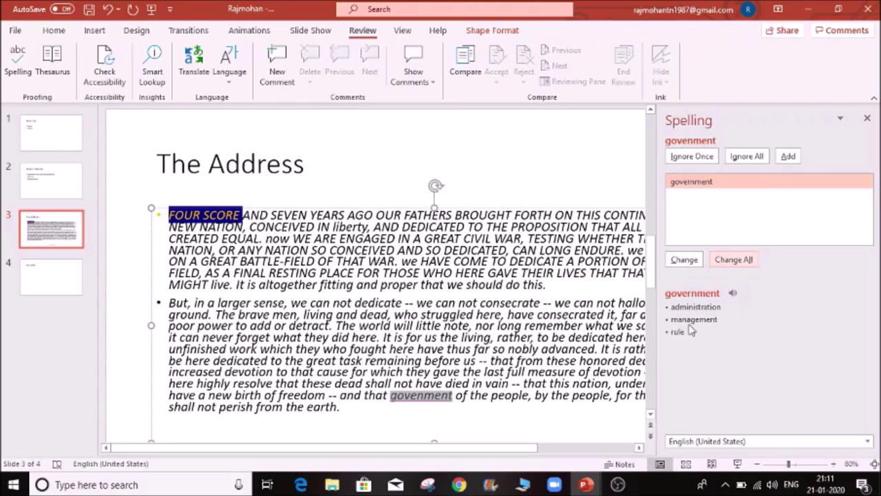
left_click(684, 260)
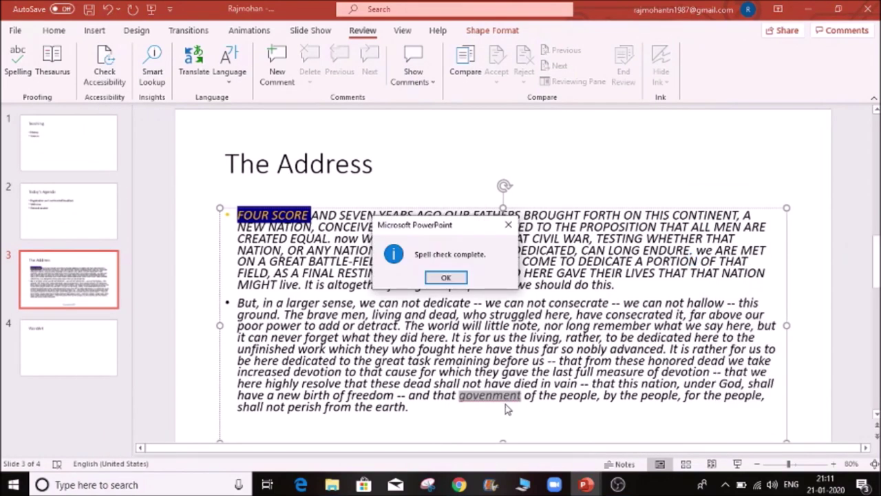
left_click(446, 277)
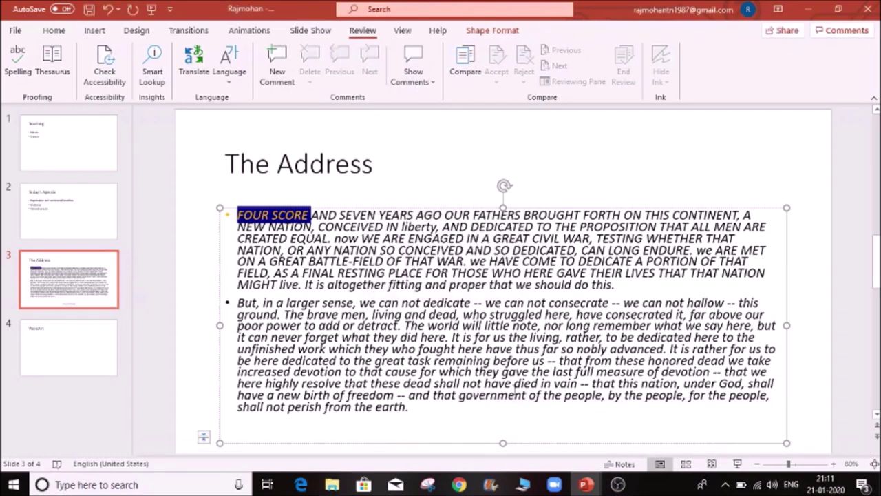
left_click(93, 31)
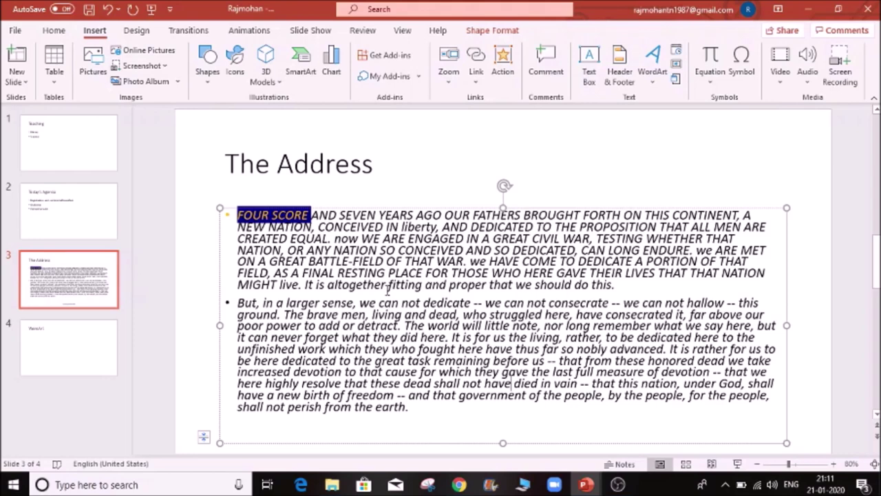
- Delete the 'Gettysburg Address 1880' text from the Address slide's footer box
left_click_drag(412, 324, 269, 273)
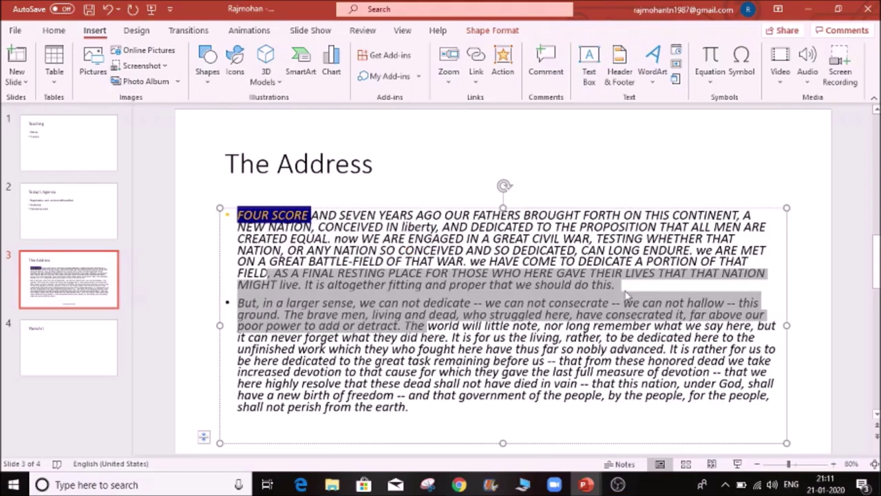
left_click(555, 324)
scroll(518, 412, "down", 1)
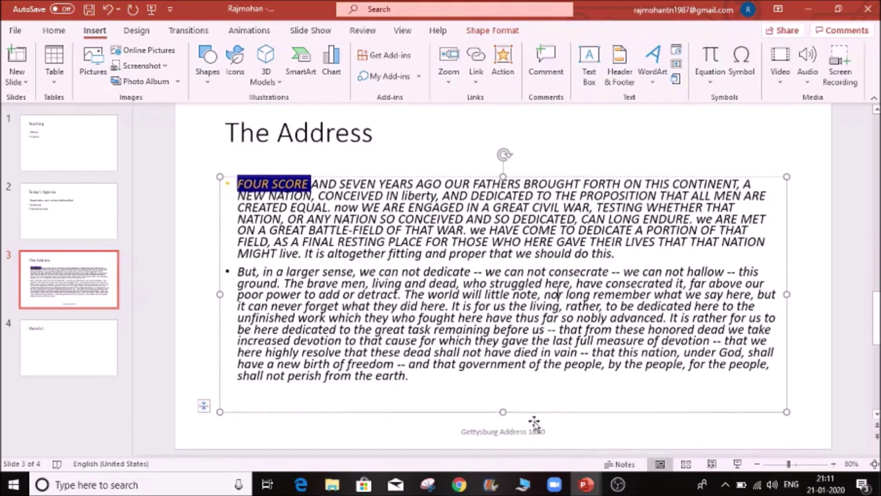
double_click(536, 432)
left_click_drag(552, 431, 432, 425)
key("Delete")
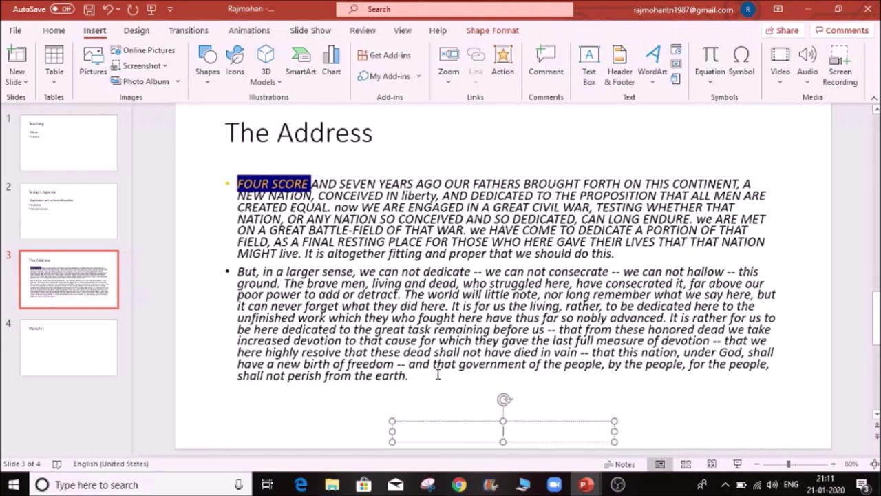
left_click(482, 310)
scroll(488, 313, "up", 1)
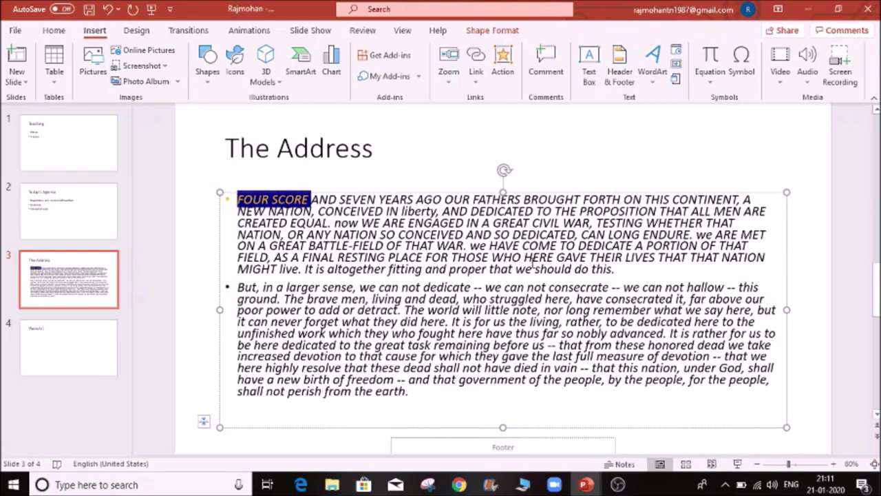
left_click(624, 86)
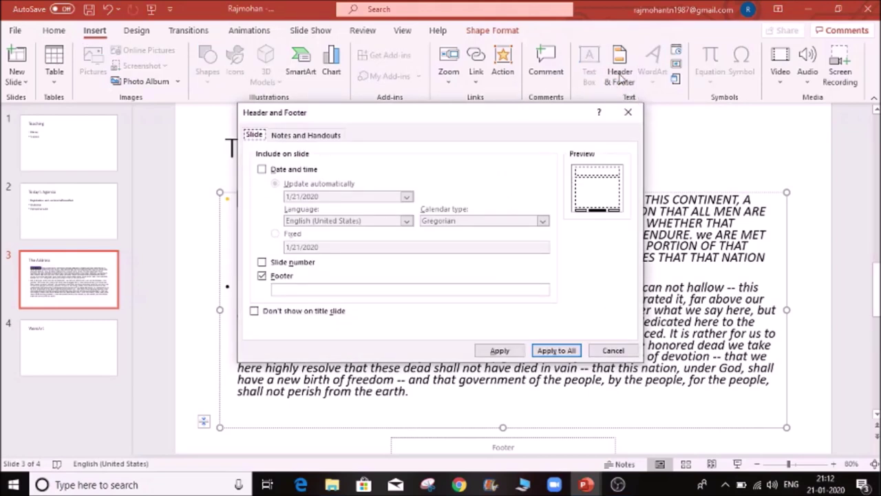
- Add an automatically updating date (1/21/2020) to the footer of all slides
left_click(310, 136)
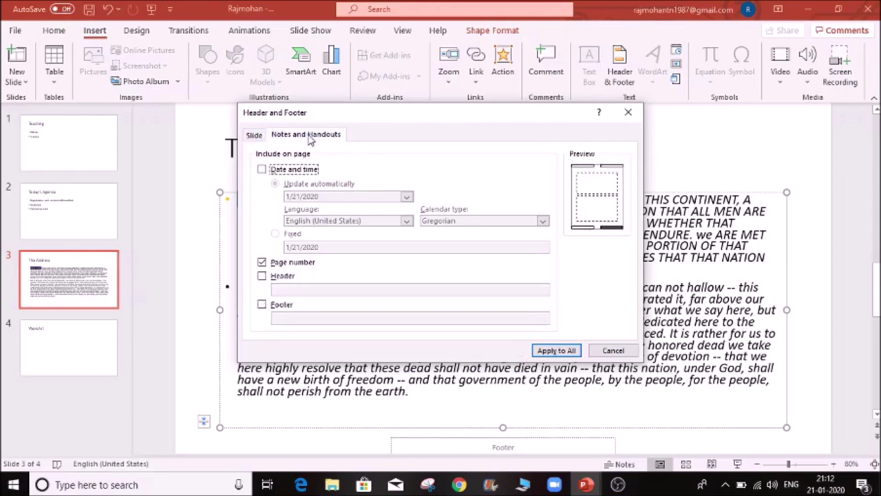
left_click(256, 135)
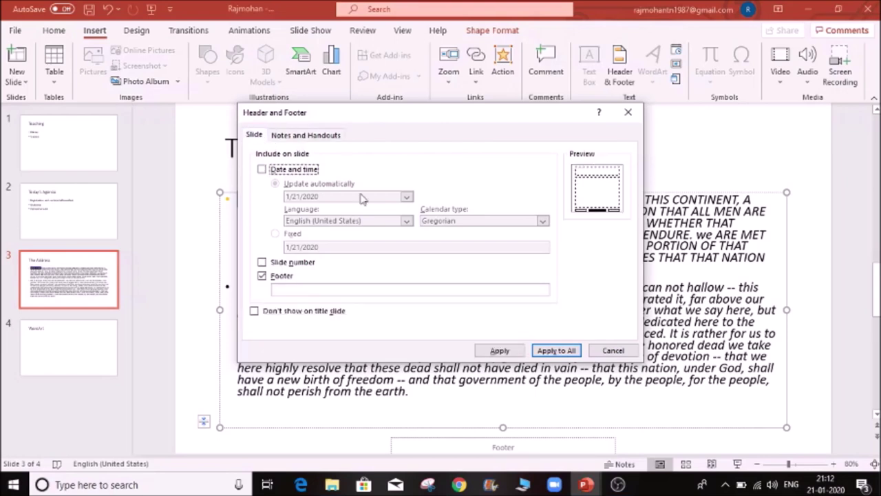
left_click(263, 170)
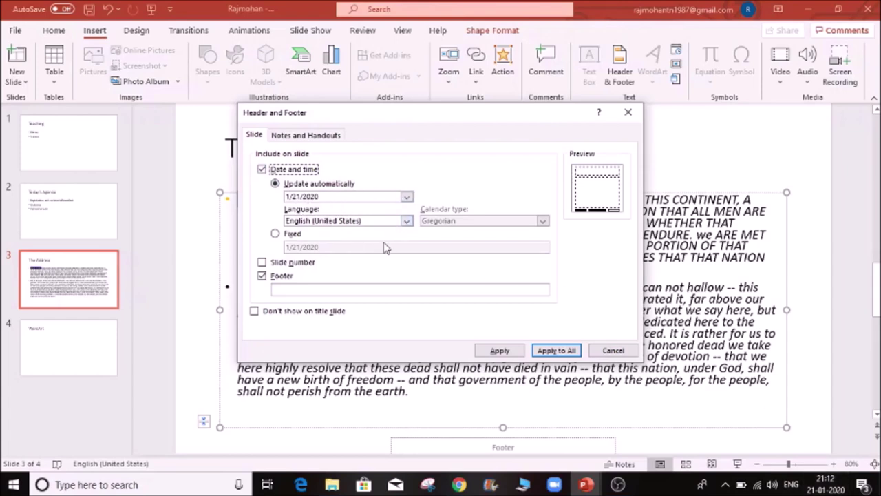
left_click(556, 351)
scroll(285, 417, "down", 1)
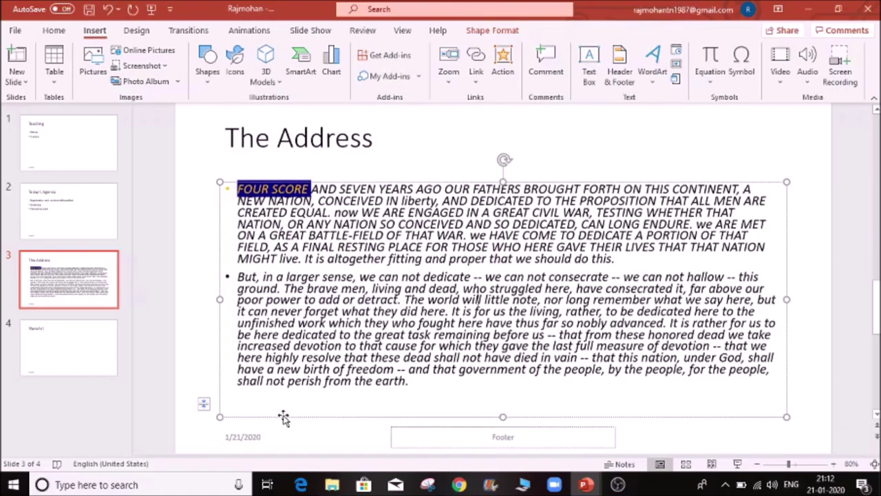
left_click(253, 439)
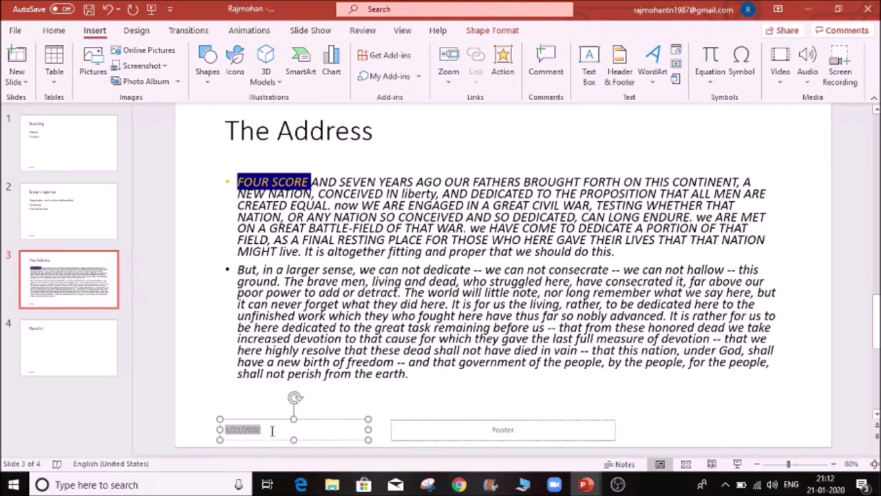
left_click(272, 430)
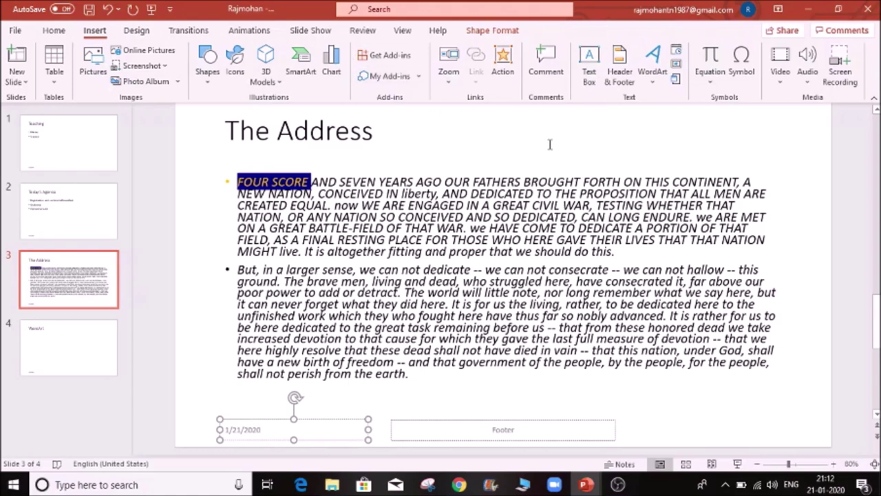
- Set a fixed footer date of 1/21/2025 and apply it to all slides
left_click(620, 77)
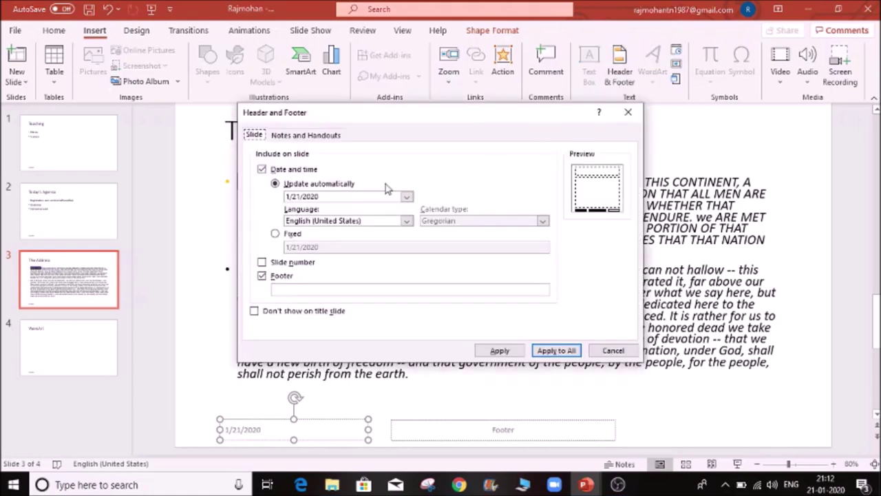
left_click(275, 234)
left_click(331, 246)
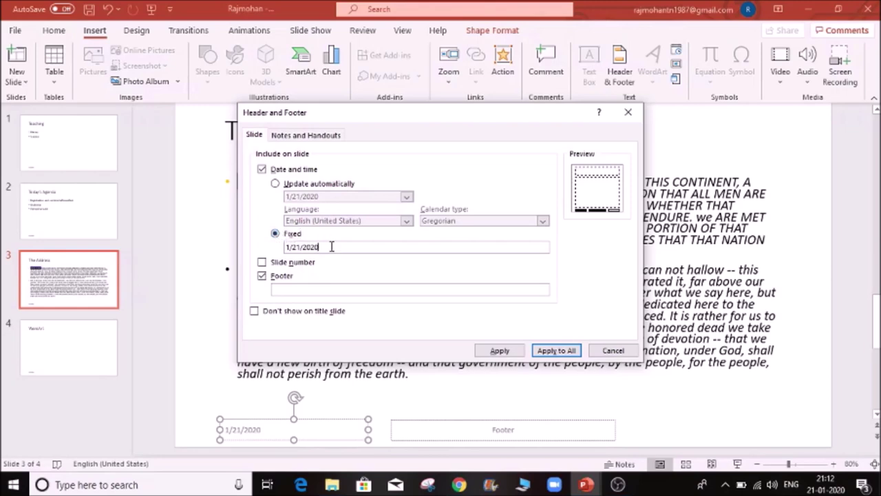
type("5")
left_click(556, 350)
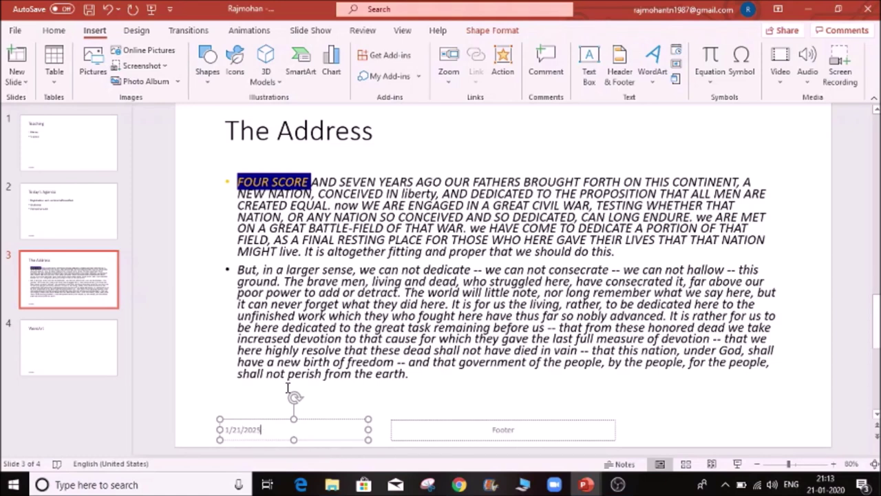
- Turn on slide numbers and turn off footer text for all slides
left_click(622, 80)
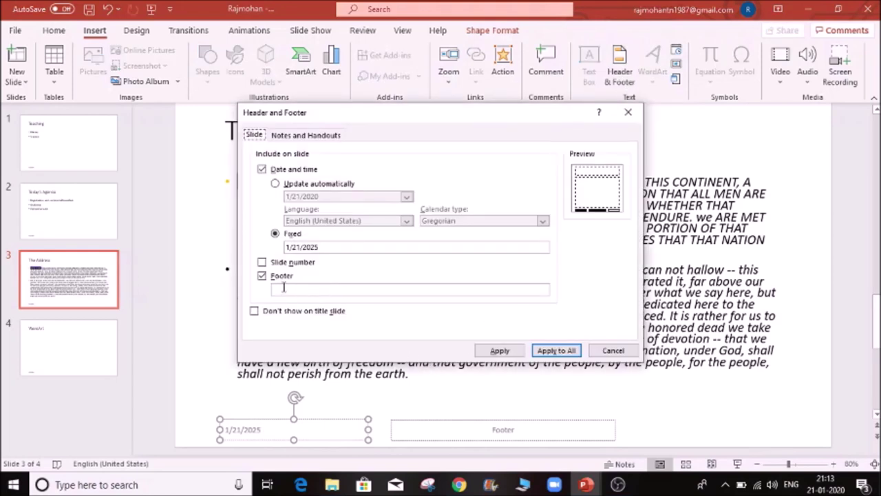
left_click(262, 264)
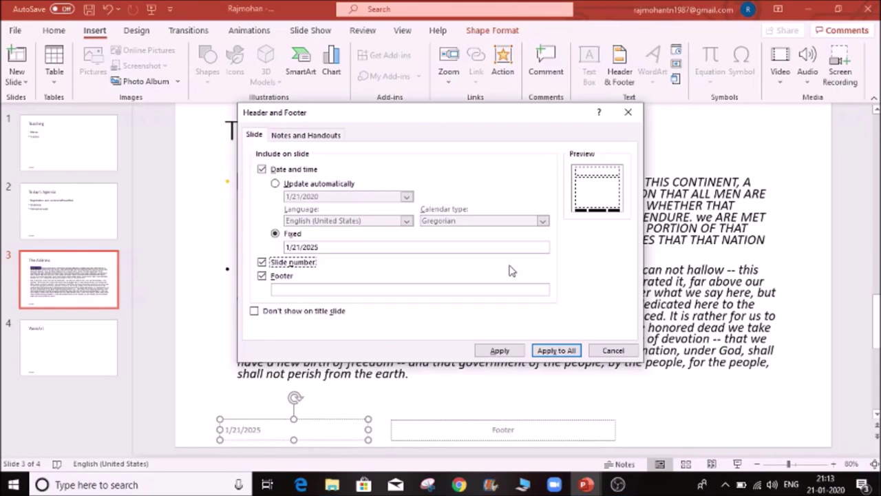
left_click(262, 275)
left_click(543, 353)
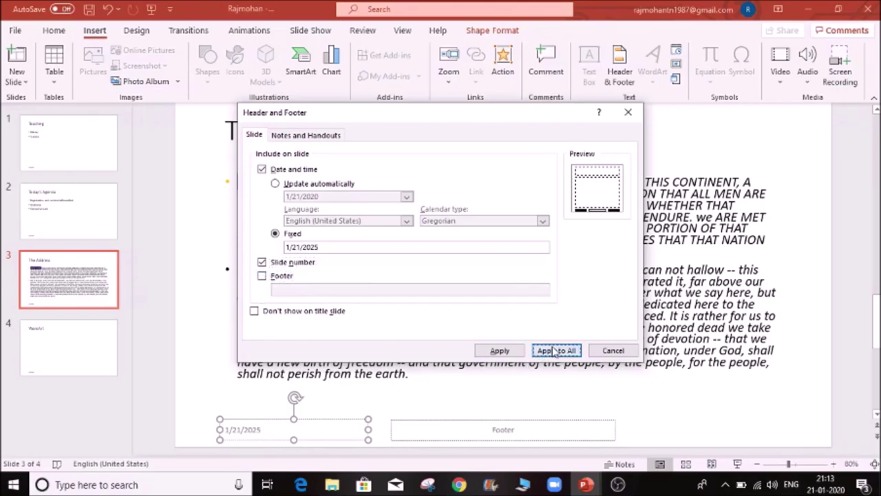
- Check slides 1–4 for the 1/21/2025 date and slide numbers, ending on Today's Agenda
left_click(782, 430)
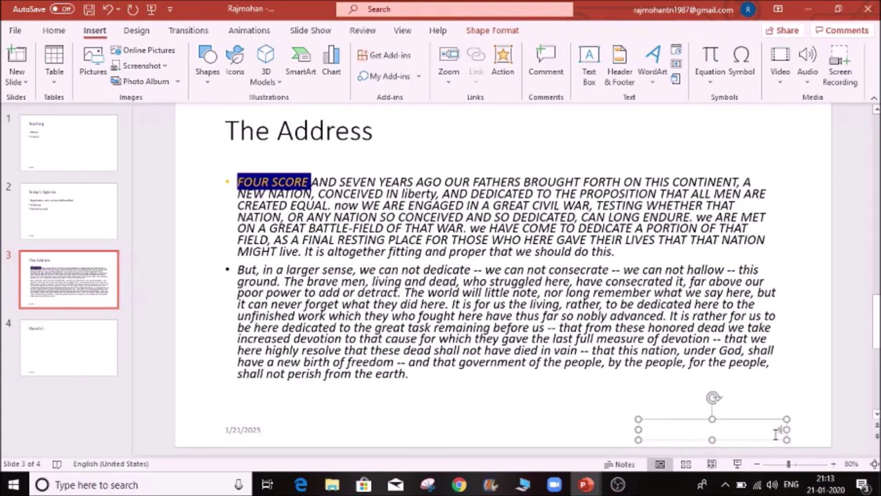
left_click(40, 125)
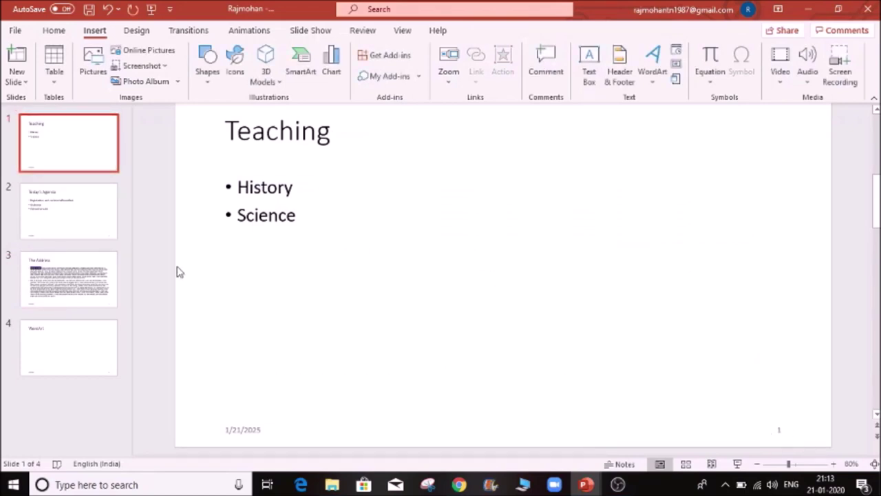
scroll(224, 272, "down", 1)
left_click(65, 278)
left_click(67, 357)
left_click(59, 288)
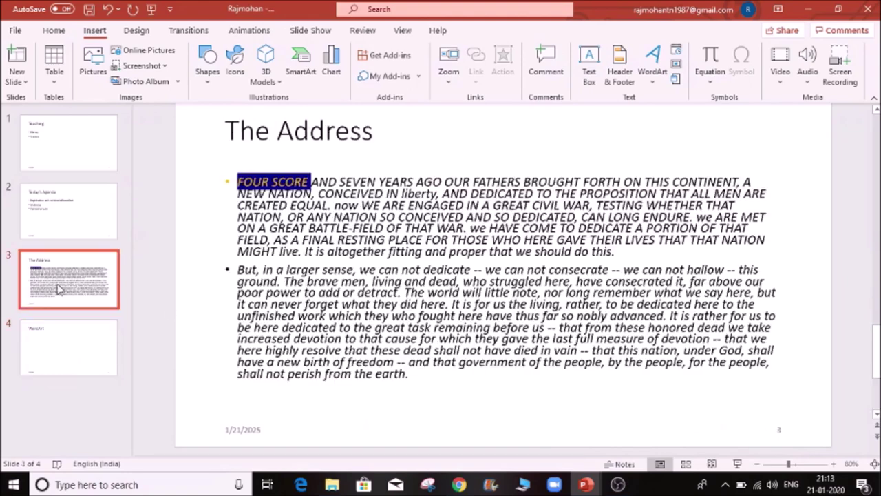
left_click(60, 221)
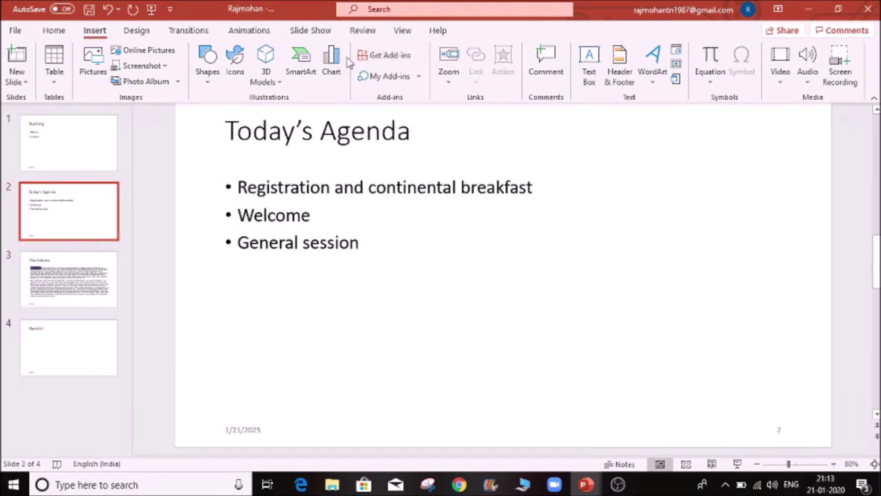
left_click(617, 77)
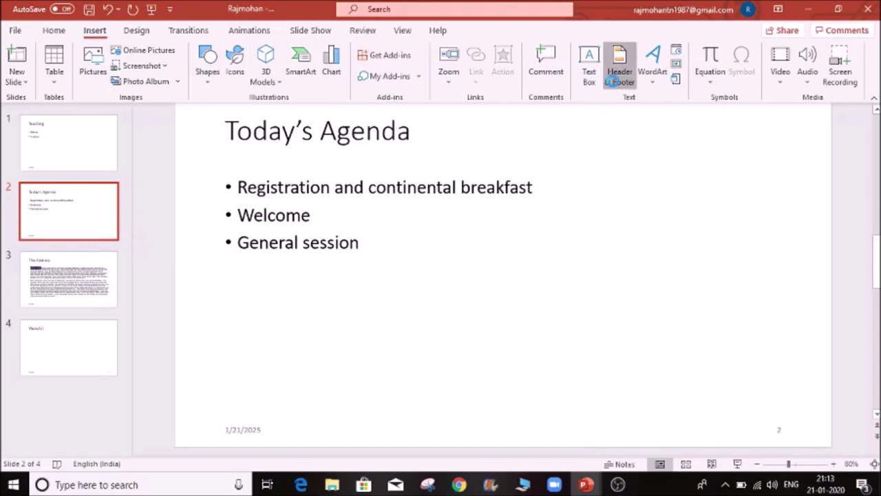
- Keep slide numbers on and add the footer 'Tamil Nadu , INDIA' to all slides
left_click(262, 262)
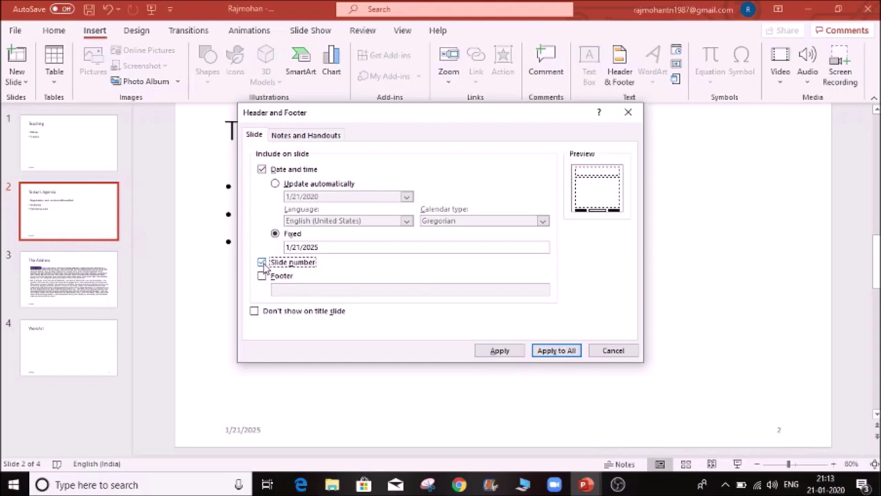
left_click(262, 276)
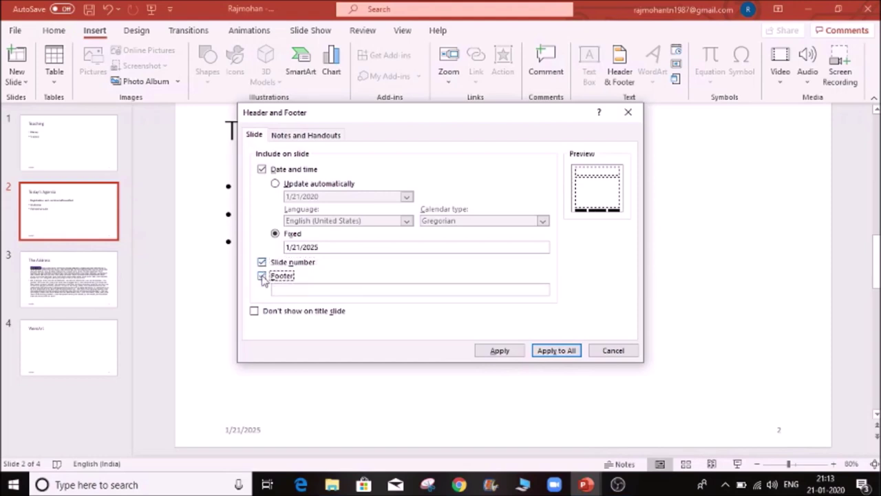
left_click(294, 288)
type("Tamil Nadu , INDIA")
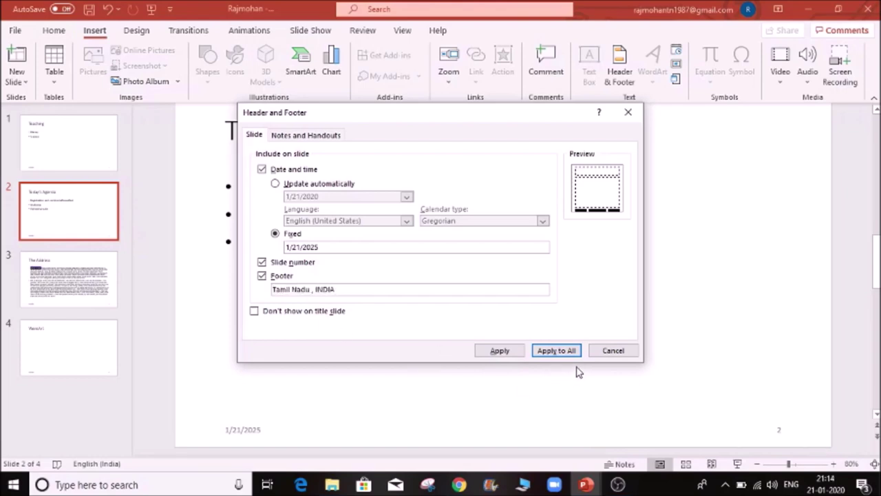
left_click(558, 351)
left_click(503, 427)
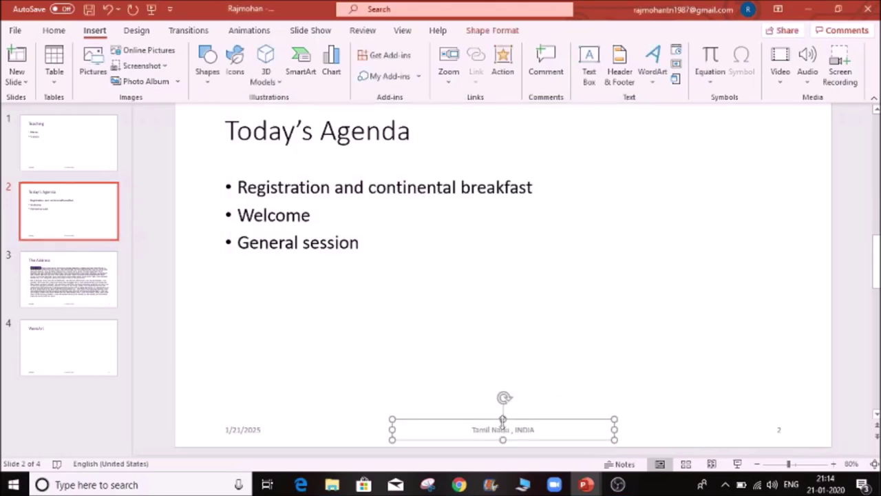
scroll(509, 409, "down", 3)
scroll(523, 413, "up", 3)
scroll(520, 406, "down", 4)
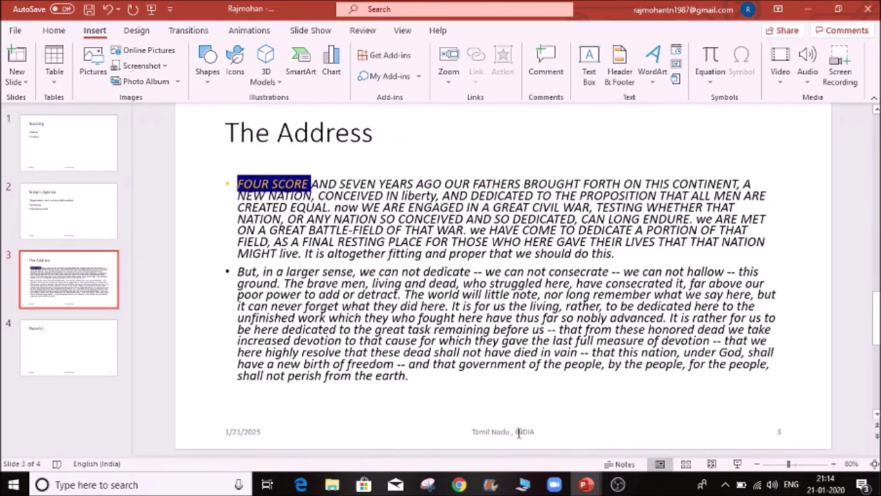
left_click(518, 431)
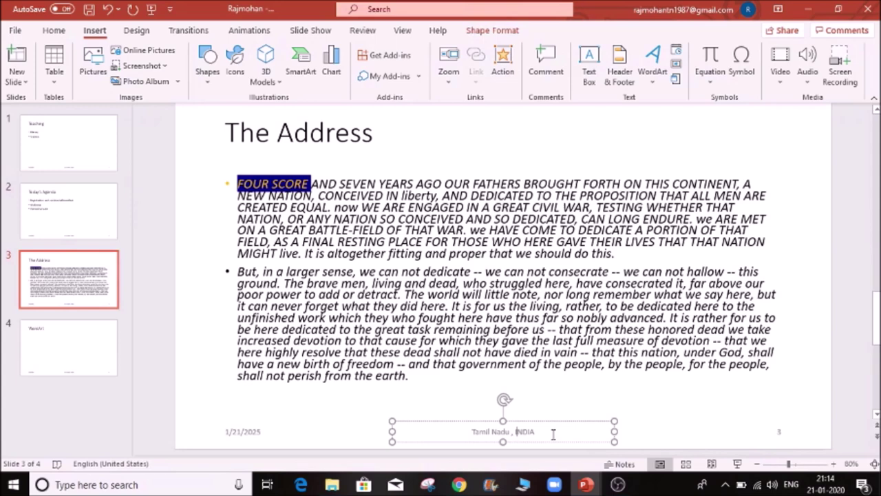
left_click(528, 373)
left_click(75, 207)
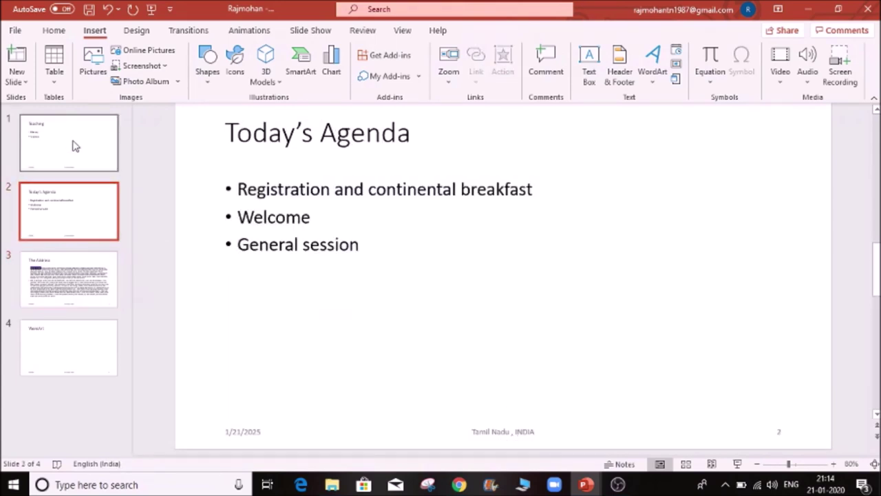
left_click(78, 155)
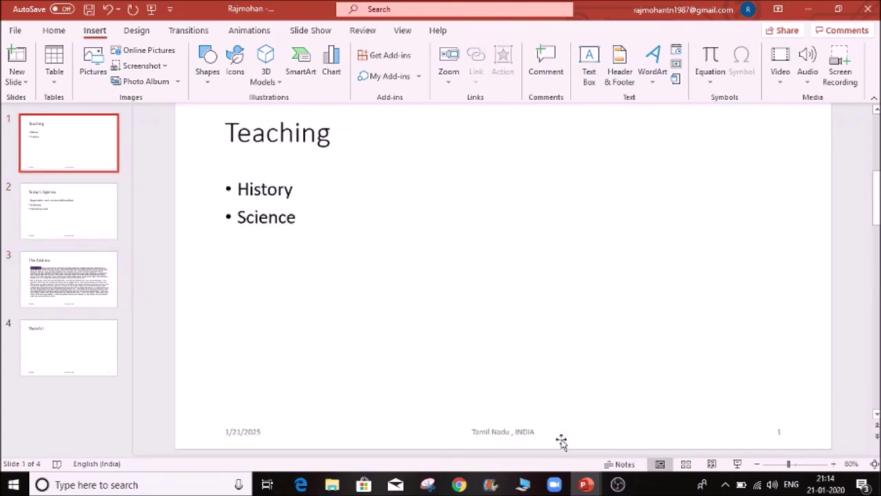
left_click(95, 217)
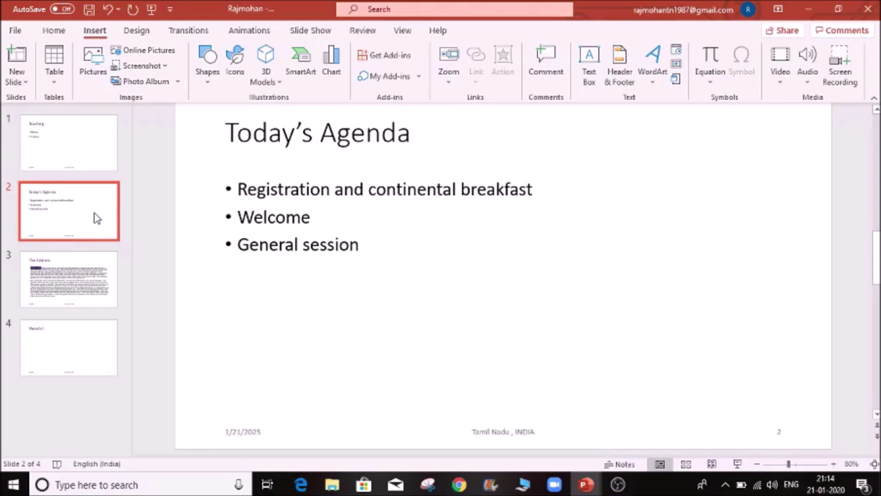
left_click(505, 431)
left_click_drag(543, 432, 462, 428)
left_click(262, 430)
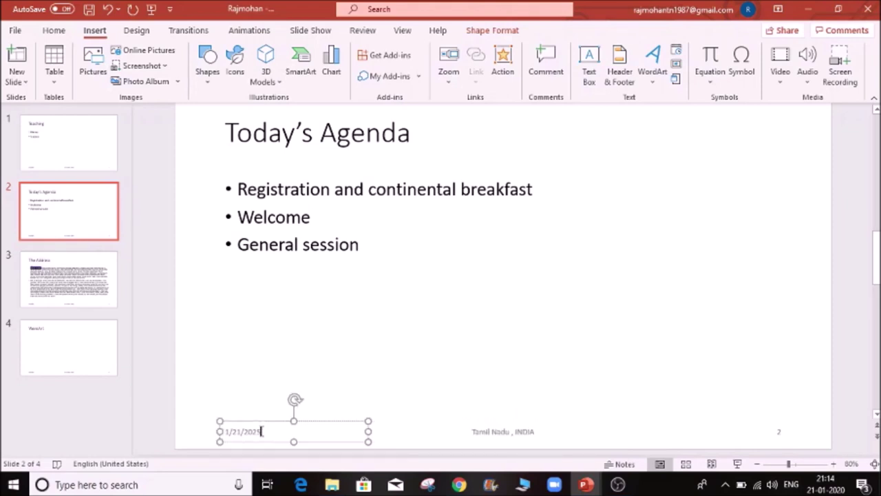
left_click(514, 433)
- Make the Today's Agenda footer text bold
left_click_drag(552, 434, 490, 435)
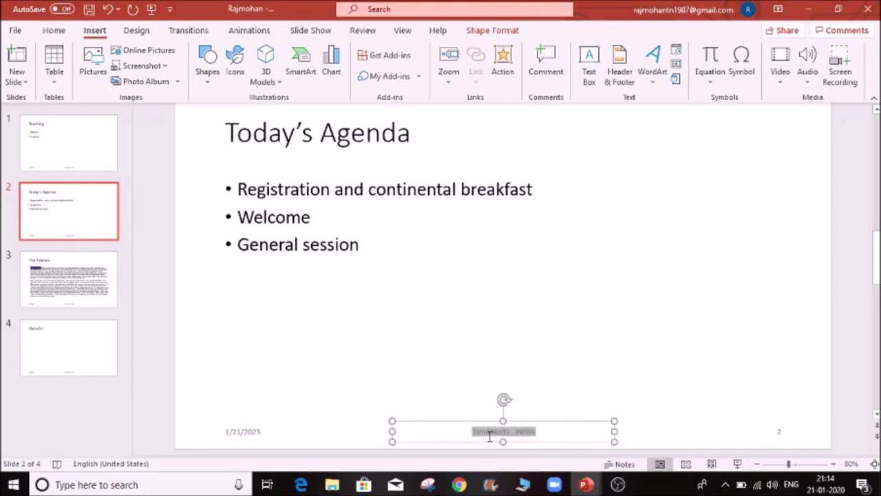
left_click(54, 31)
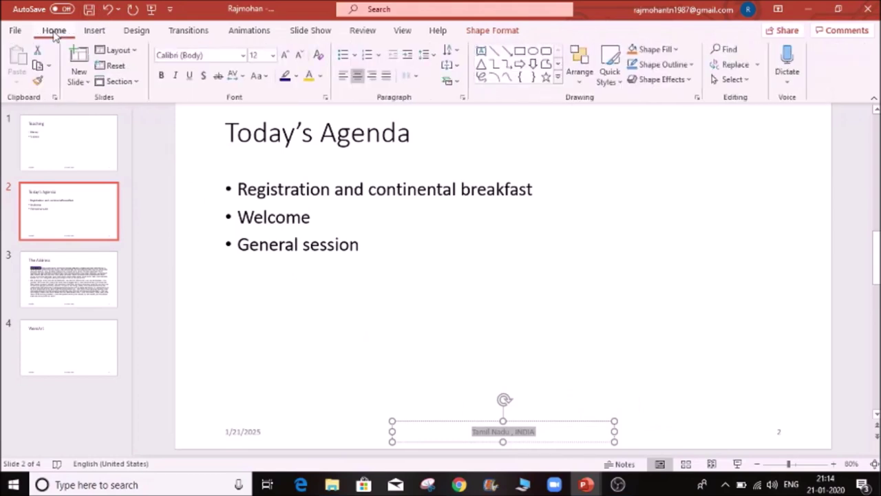
left_click(536, 365)
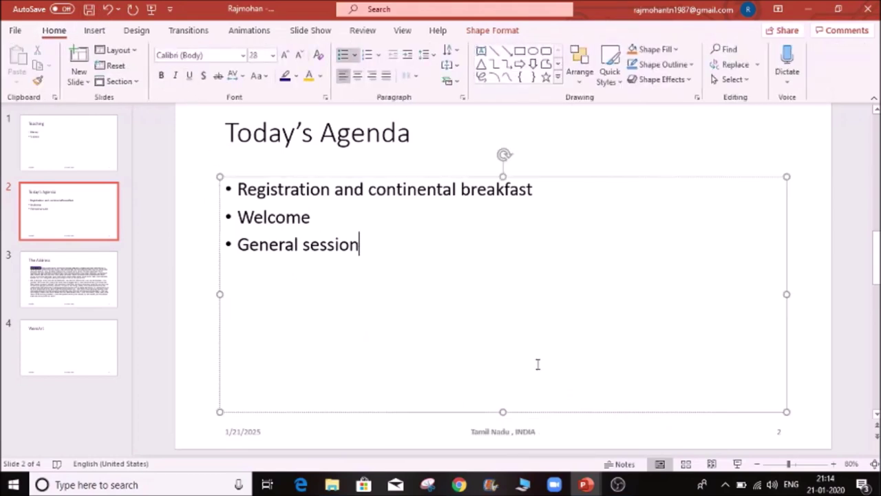
- Colour the 'Tamil Nadu , INDIA' footer text orange
left_click(554, 429)
left_click_drag(556, 429, 480, 426)
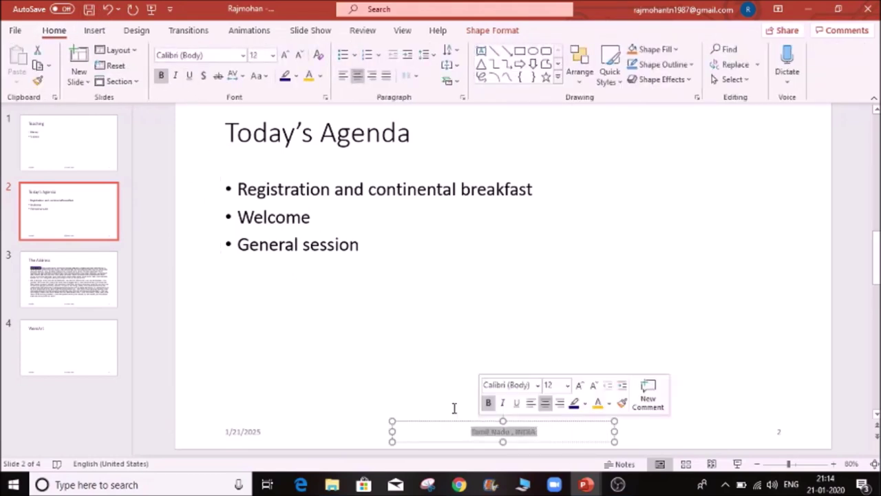
left_click(320, 77)
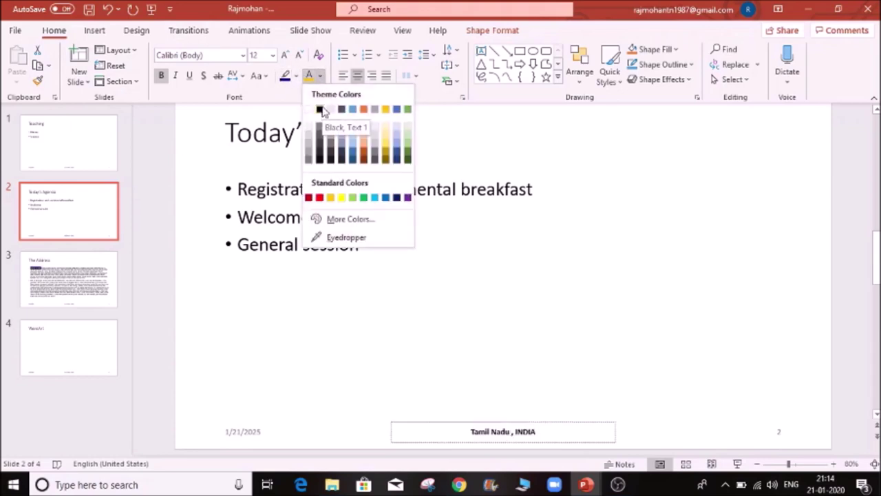
left_click(364, 110)
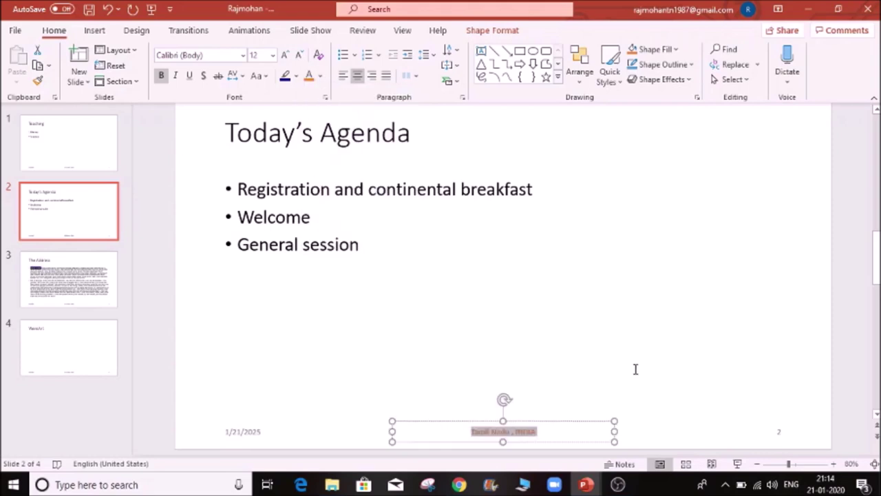
left_click(619, 330)
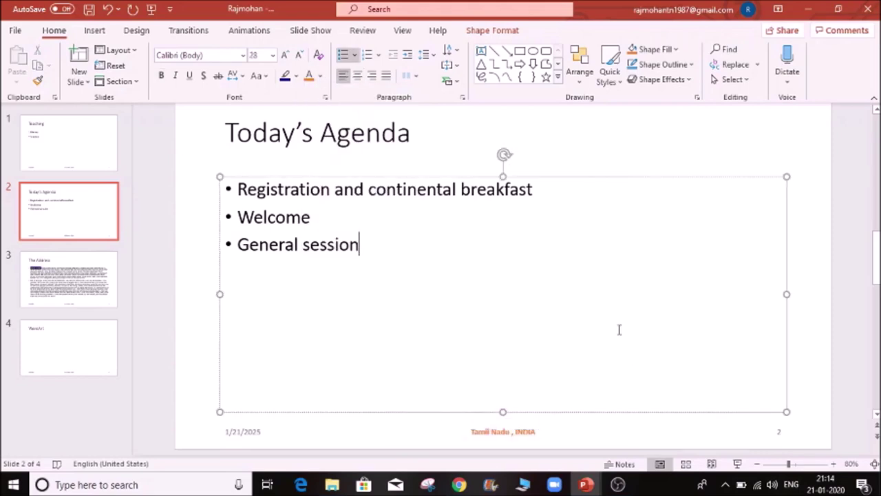
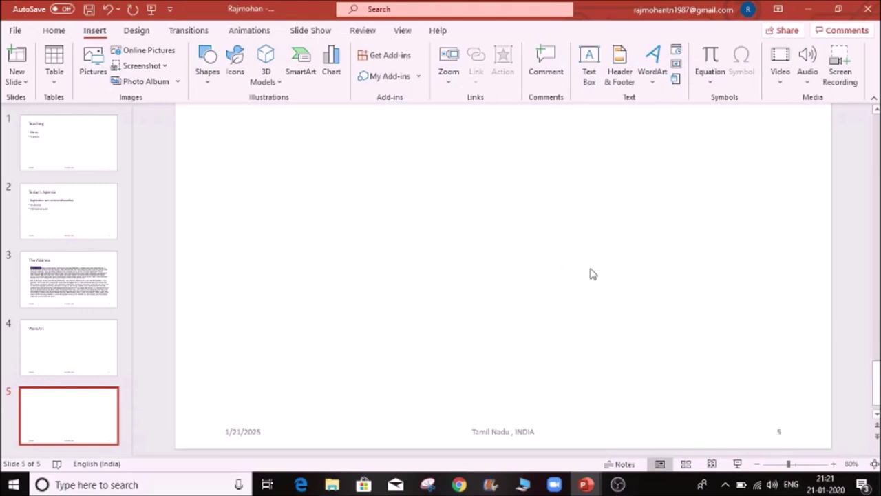
- Insert plain black WordArt on slide 5 reading 'Thank You Very Much'
left_click(657, 84)
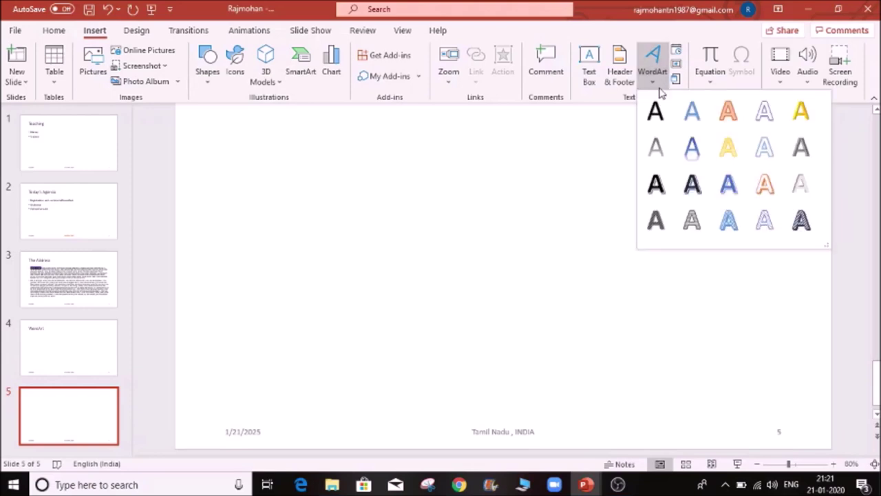
left_click(655, 110)
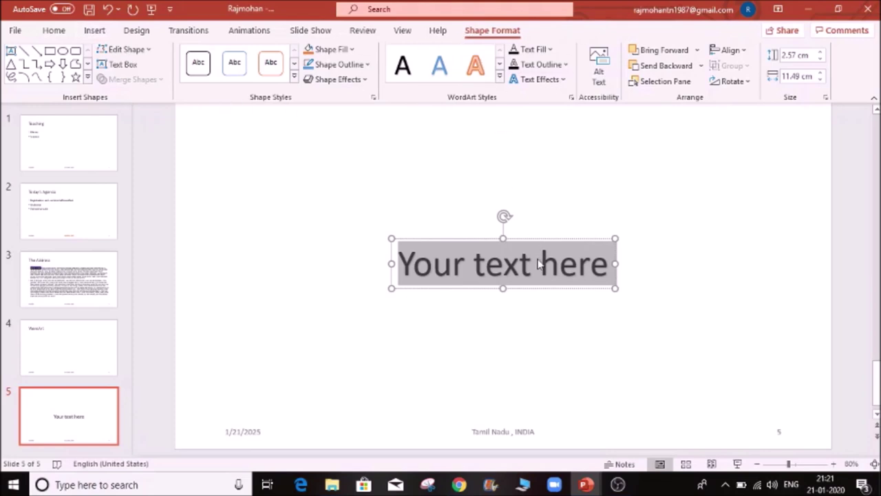
key("Delete")
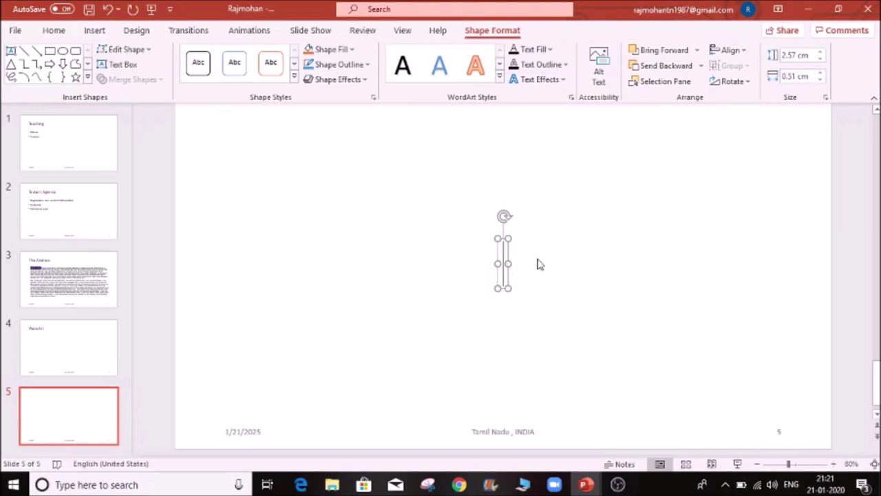
type("Thank You Very Much")
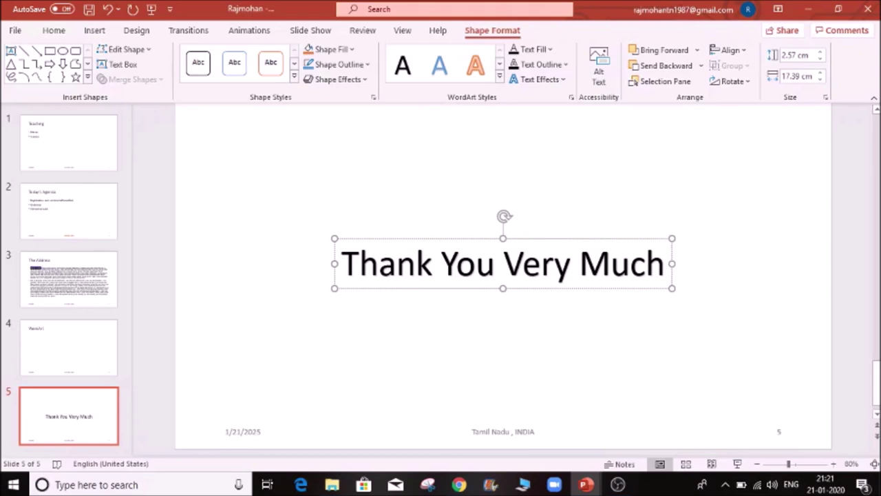
left_click(585, 331)
- Select the 'Thank You Very Much' text box and apply the thin orange outline shape style
left_click(541, 263)
left_click(598, 313)
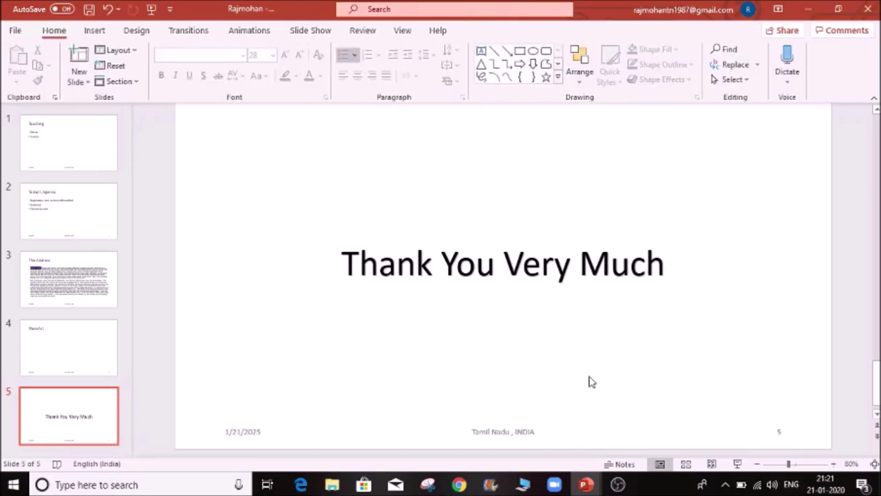
left_click(552, 268)
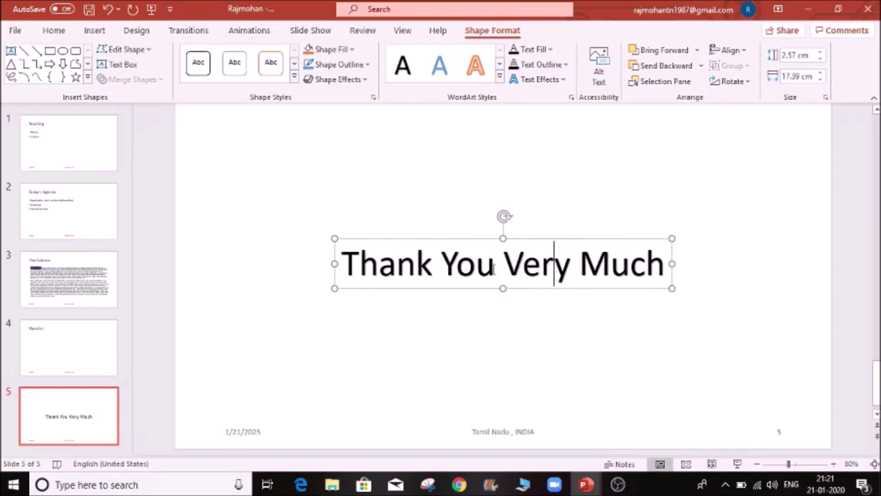
left_click(398, 236)
left_click(417, 262)
left_click(487, 271)
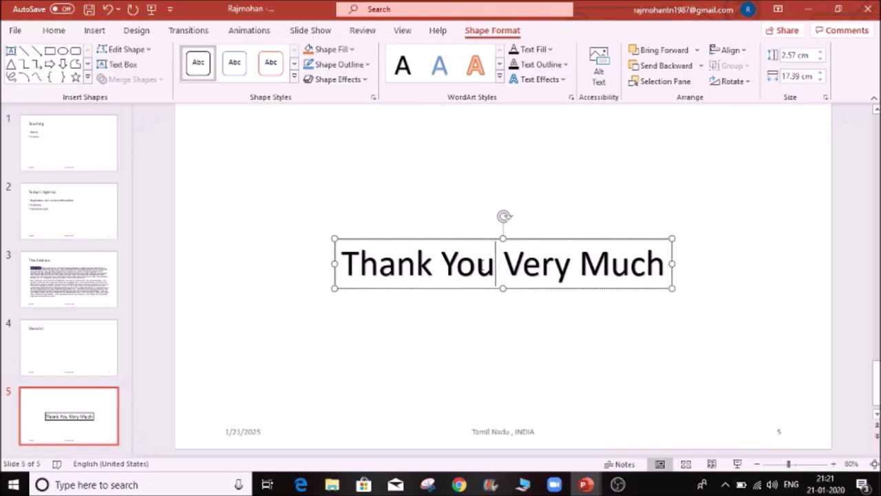
left_click_drag(342, 258, 667, 264)
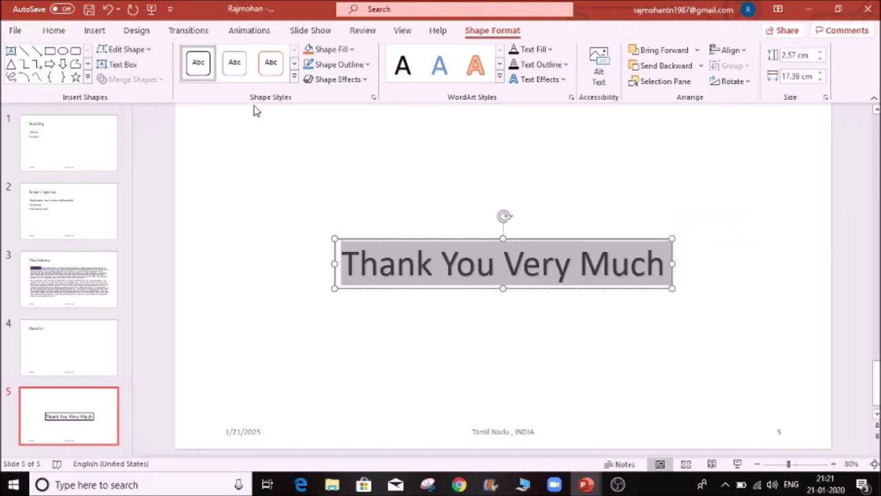
left_click(269, 65)
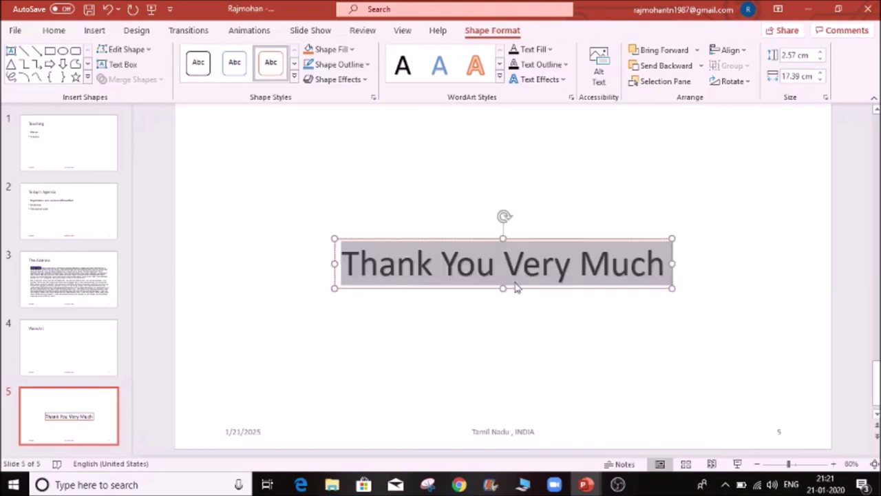
left_click(556, 190)
left_click(555, 268)
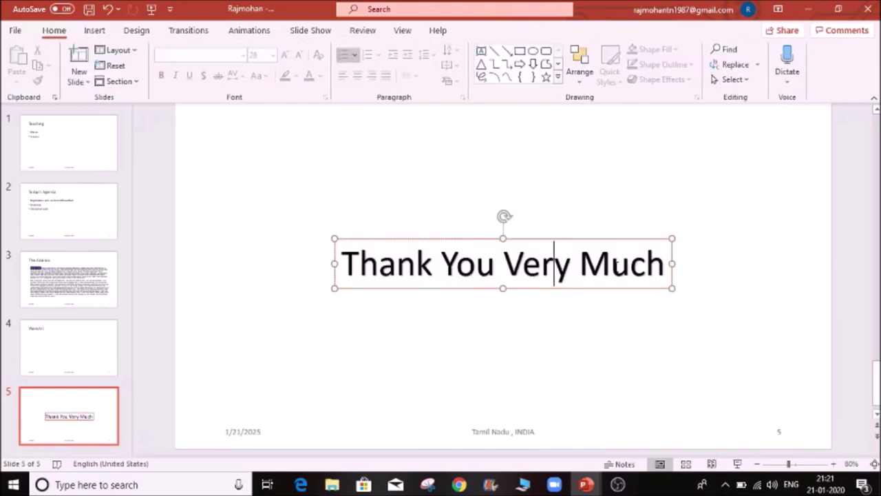
left_click_drag(665, 258, 337, 253)
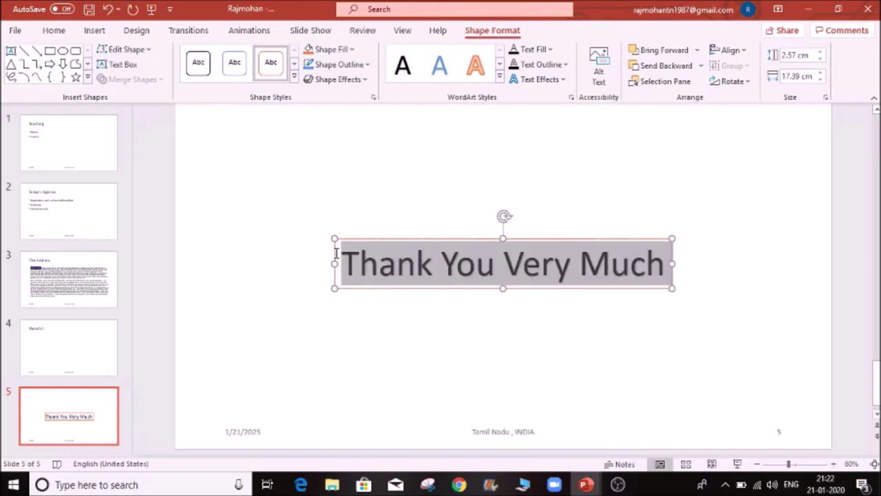
- Browse the Shape Styles gallery, then move the text box up and to the right
left_click(294, 78)
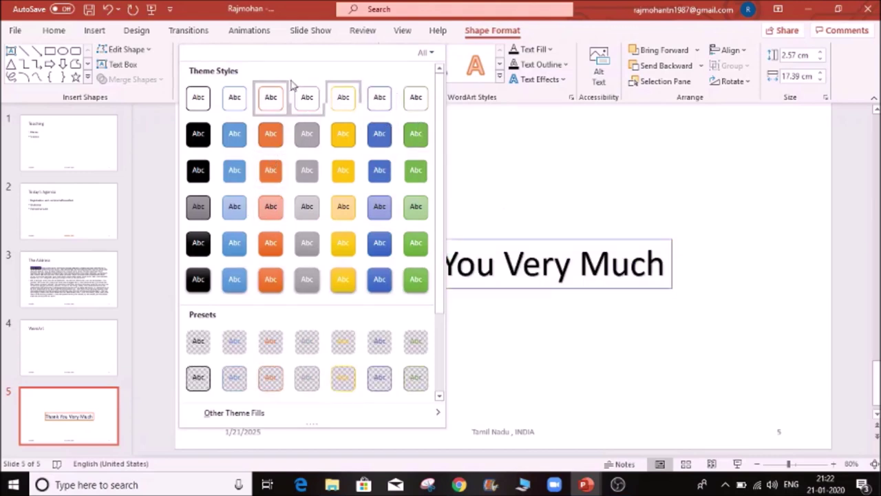
left_click(563, 166)
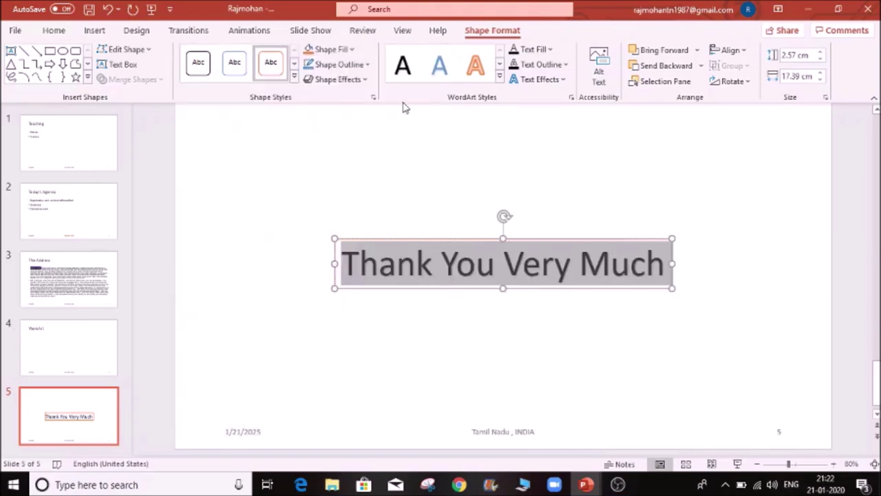
left_click(294, 77)
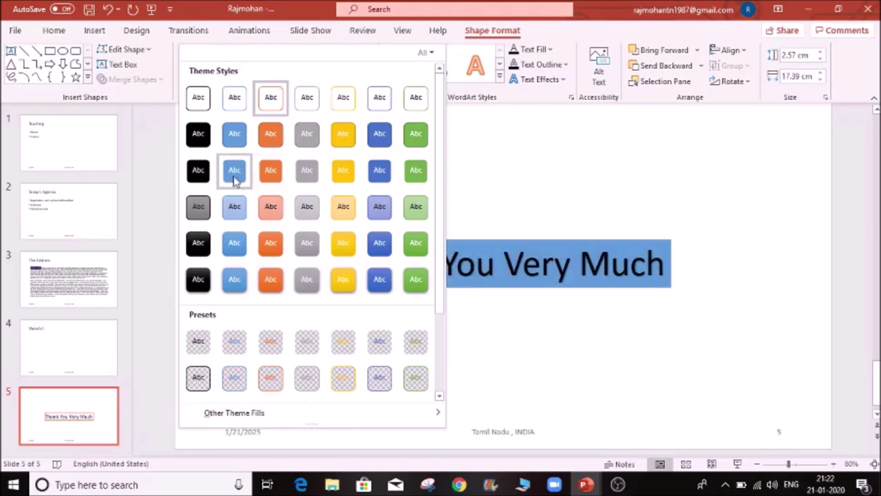
left_click(538, 175)
left_click(527, 291)
left_click_drag(510, 241, 645, 183)
- Apply the transparent blue preset shape style and reselect the box's text
left_click(294, 76)
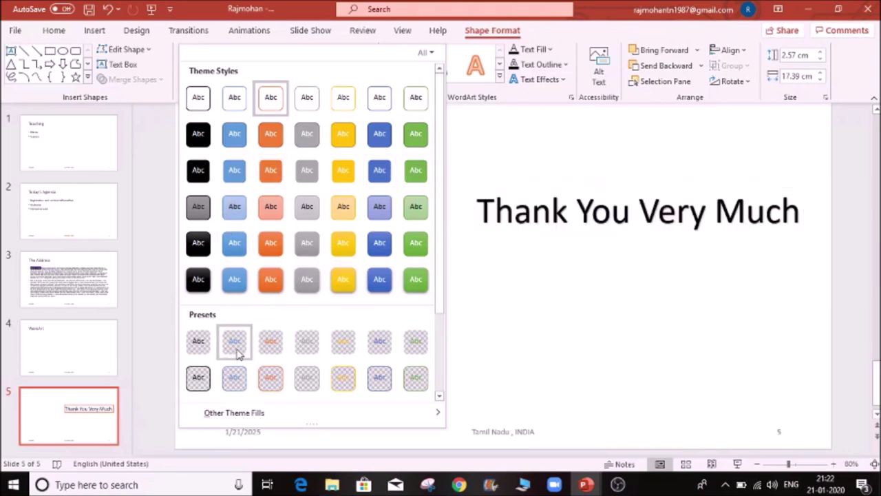
left_click(382, 354)
left_click(658, 210)
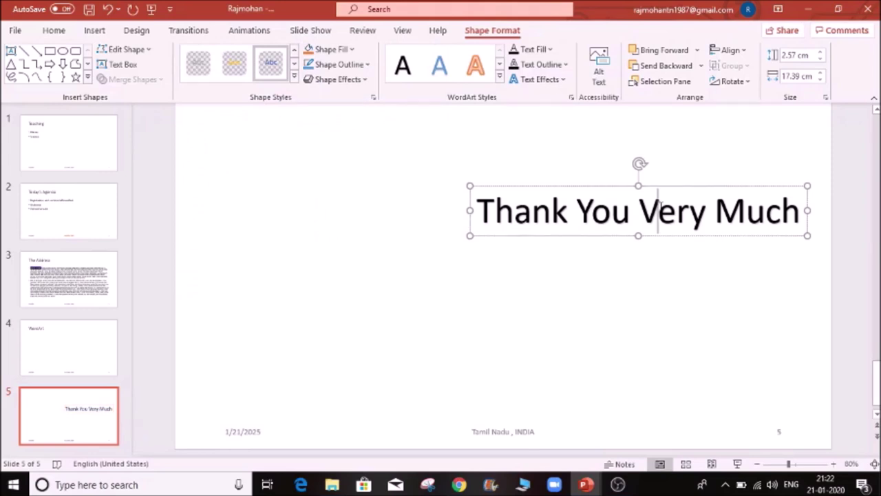
key("Escape")
key("Escape")
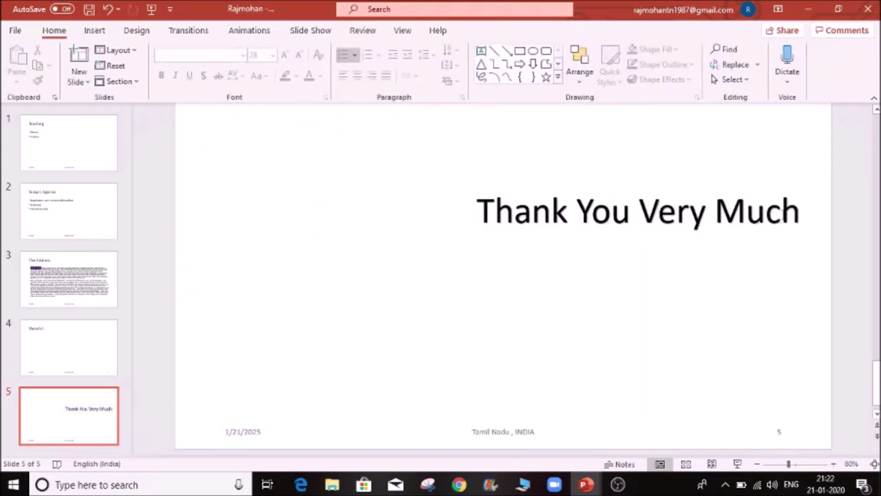
left_click(789, 214)
left_click_drag(802, 210, 474, 210)
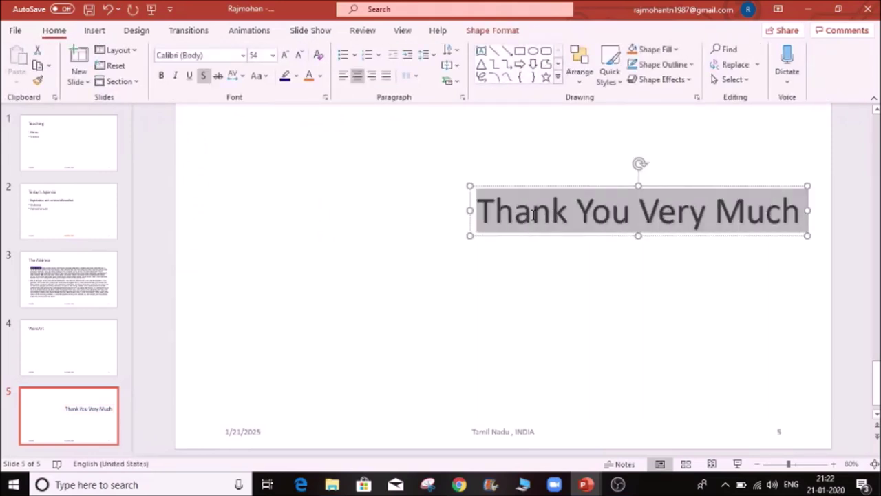
- Apply the solid blue fill style and drag the box back to the slide centre
left_click(506, 32)
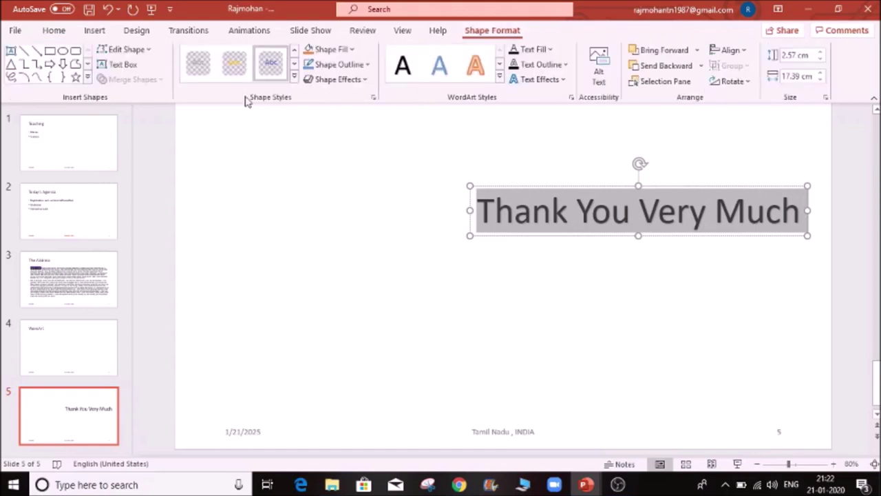
left_click(294, 76)
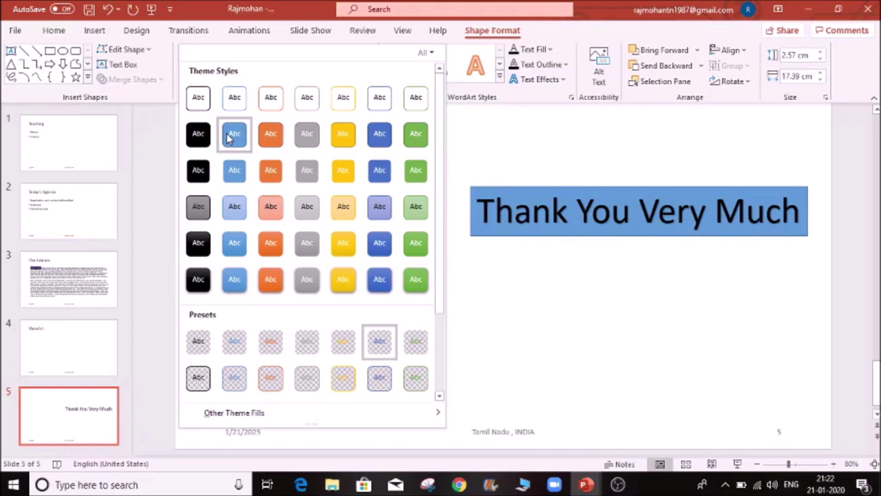
left_click(374, 145)
left_click(587, 388)
left_click(635, 206)
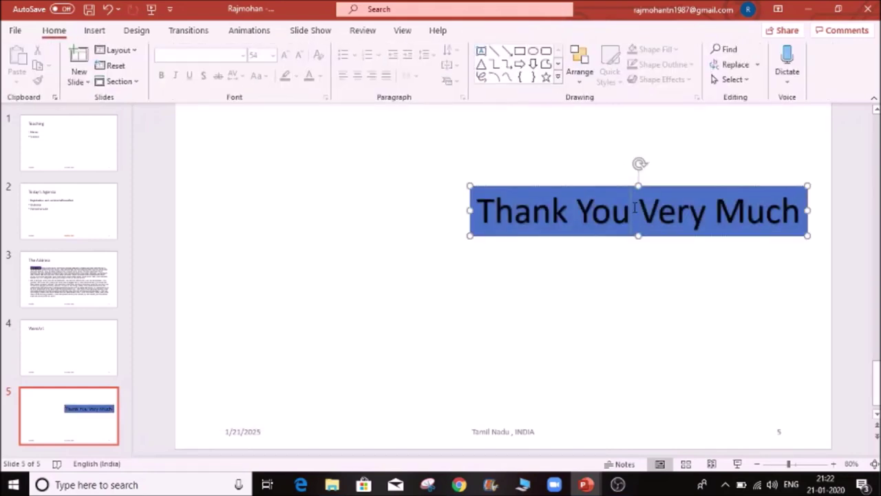
left_click_drag(646, 184, 470, 230)
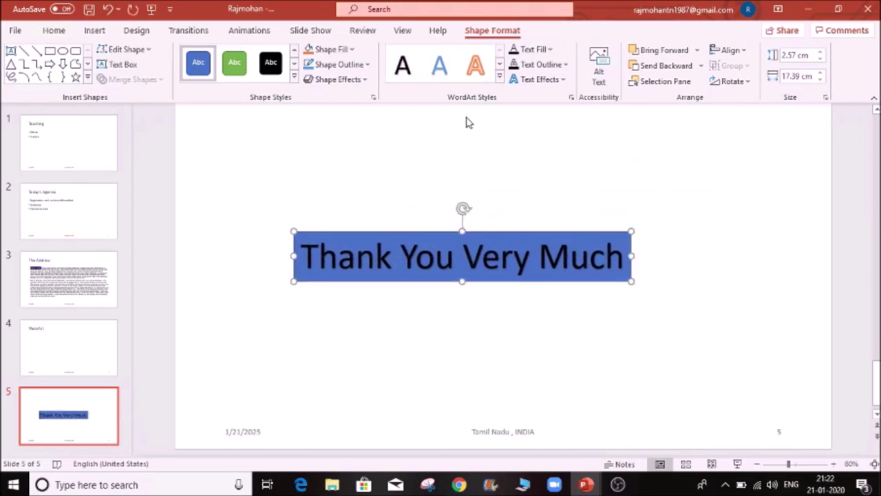
- Apply the last, patterned WordArt style from the WordArt Styles gallery
left_click(499, 80)
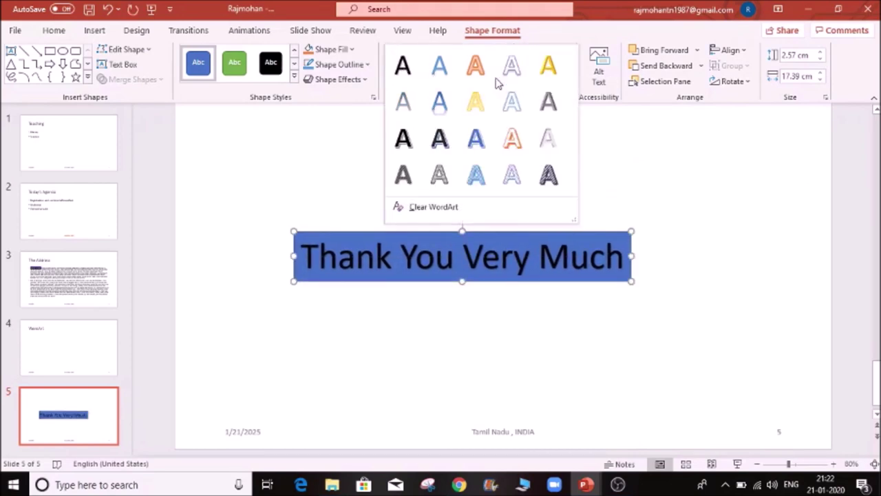
left_click(548, 177)
left_click(501, 82)
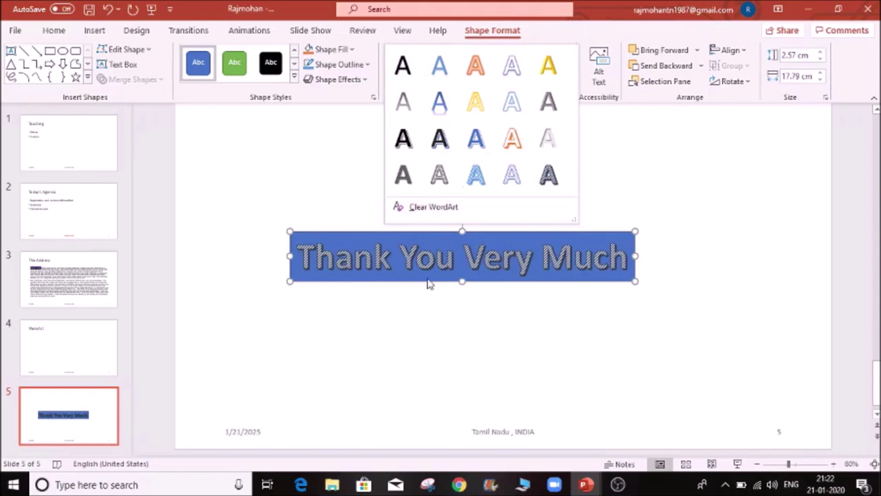
left_click(435, 290)
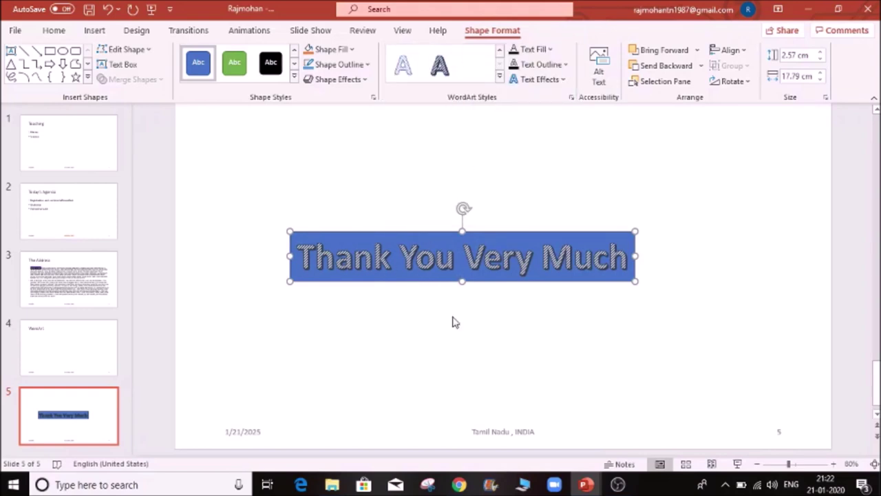
- Select all the WordArt text and colour it yellow
left_click(439, 356)
left_click(463, 260)
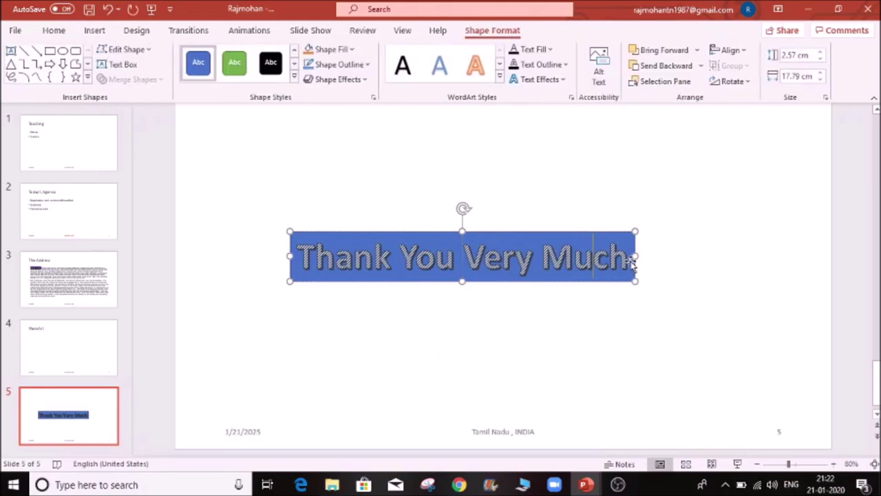
left_click_drag(627, 256, 325, 247)
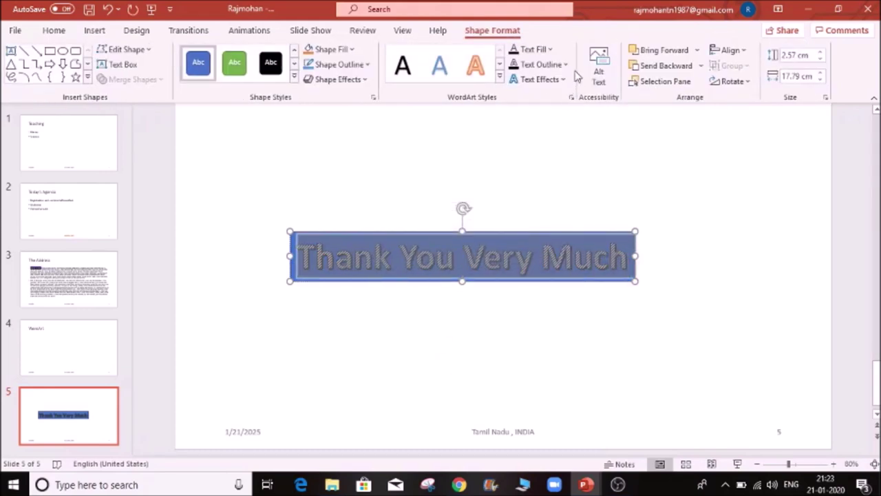
left_click(549, 49)
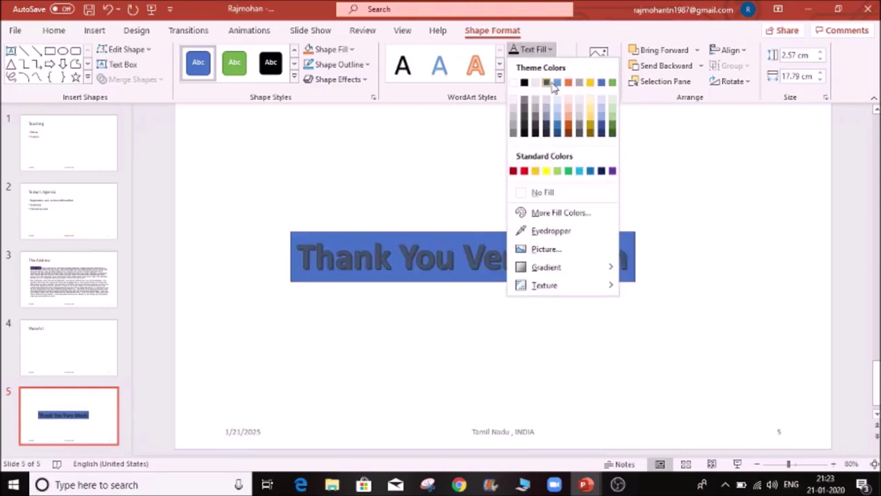
left_click(548, 171)
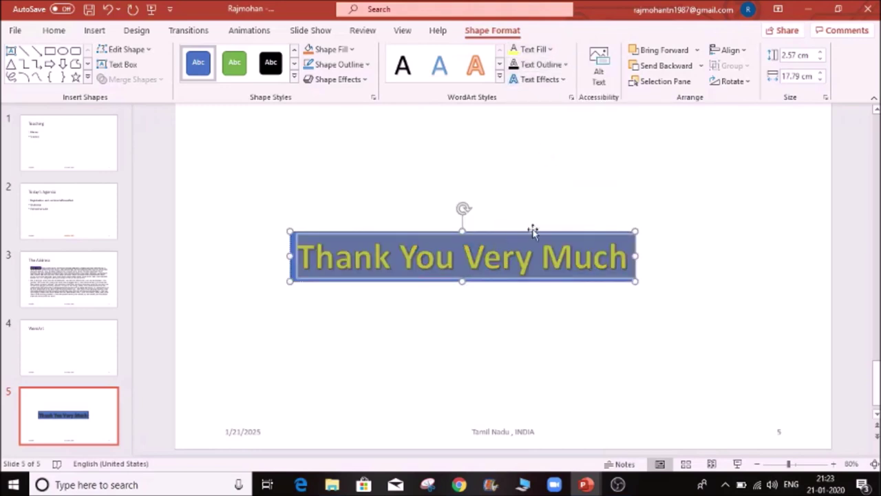
- Give the WordArt text a light green outline
left_click(564, 64)
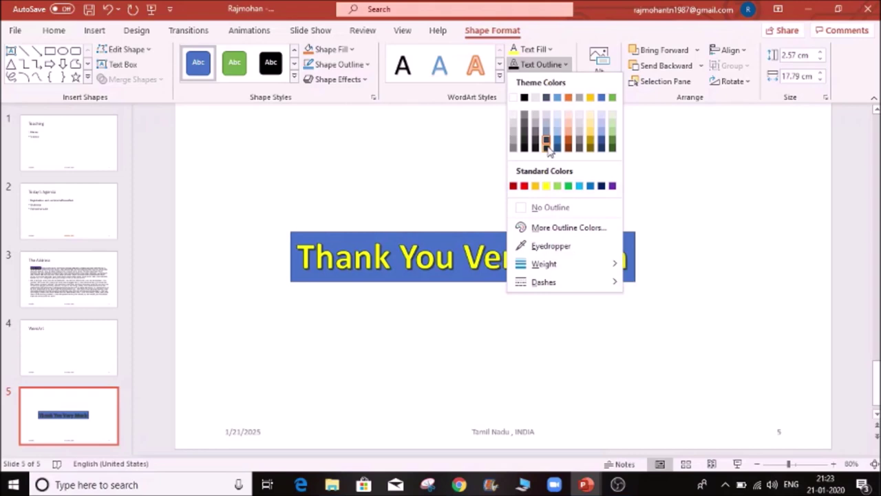
left_click(557, 188)
left_click(554, 189)
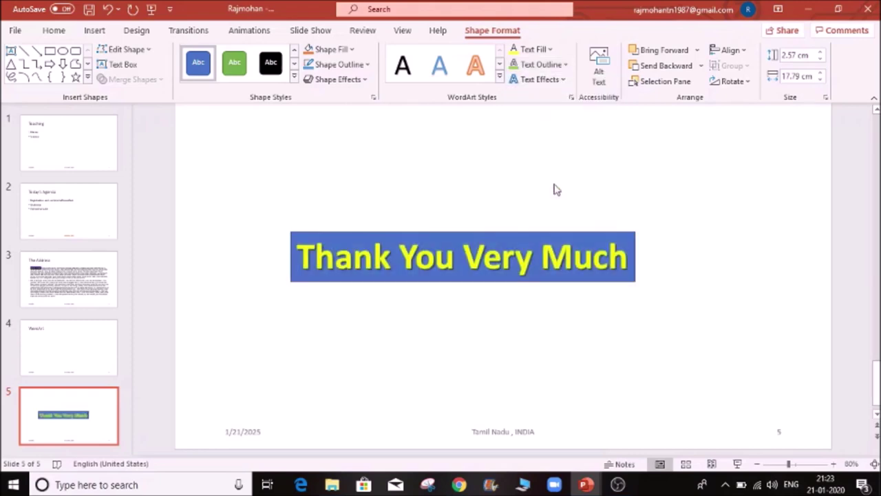
left_click(593, 276)
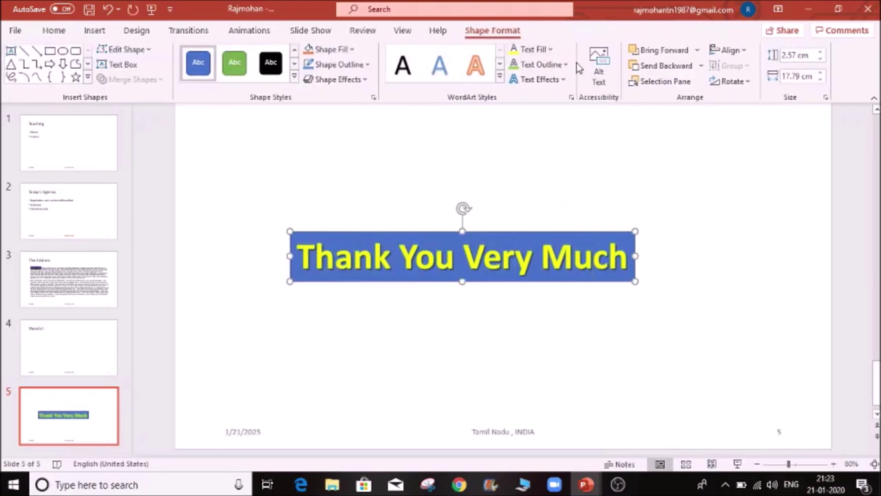
- Select the 'Thank You Very Much' text and apply an outer shadow preset
left_click(568, 81)
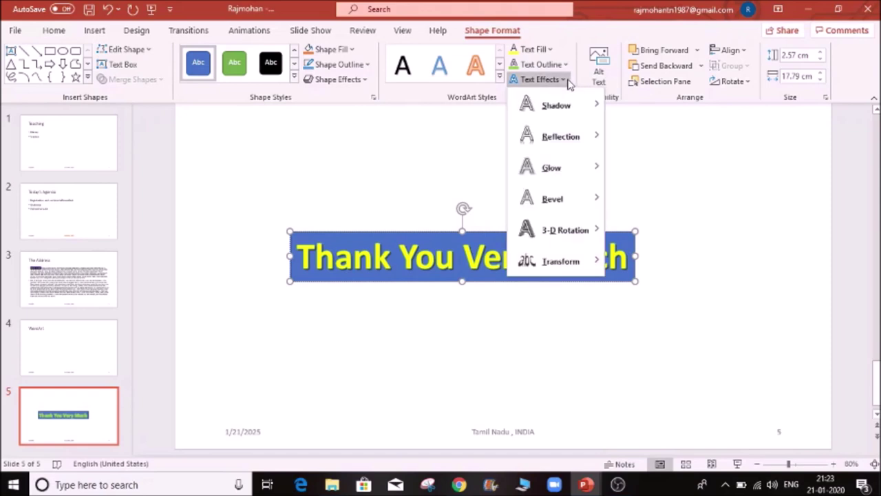
left_click(657, 191)
left_click_drag(297, 255, 629, 256)
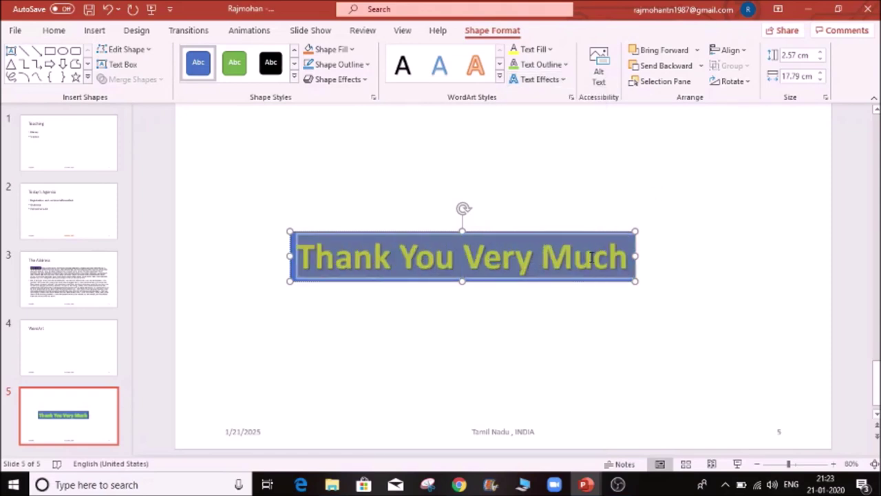
left_click(565, 80)
mouse_move(573, 109)
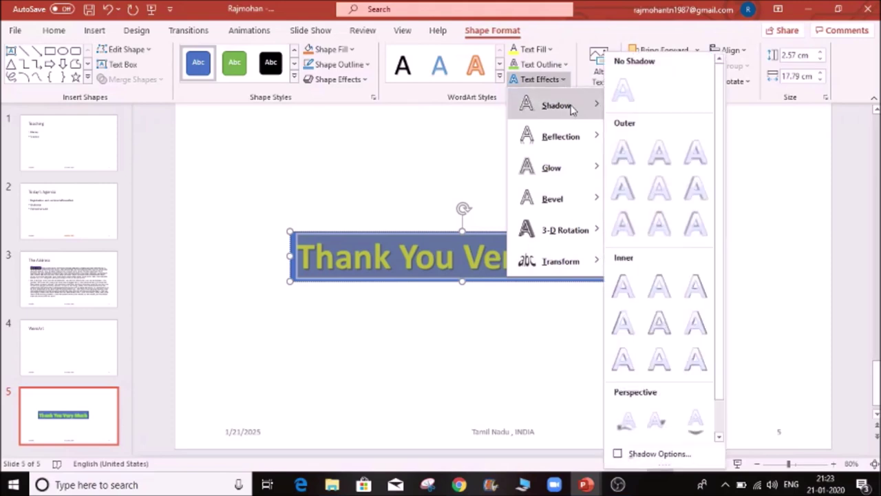
left_click(690, 153)
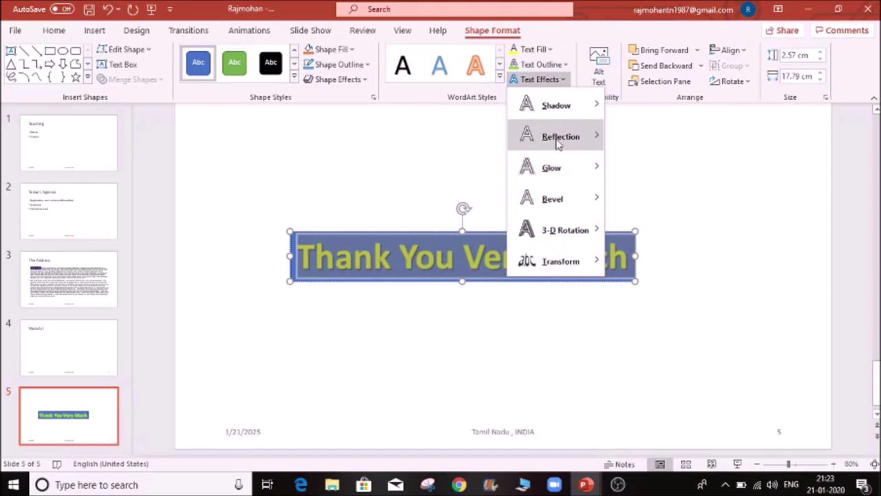
- Try a 3-D Rotation effect on the text, then undo it
mouse_move(571, 140)
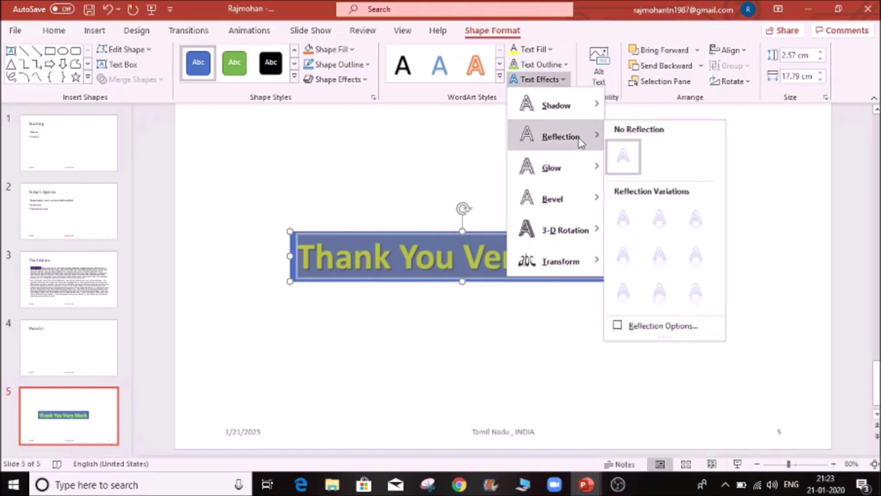
mouse_move(580, 177)
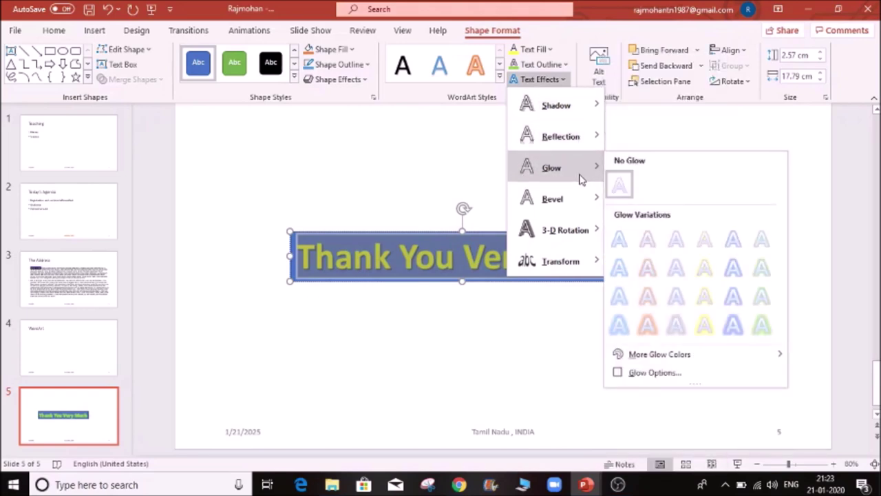
mouse_move(588, 230)
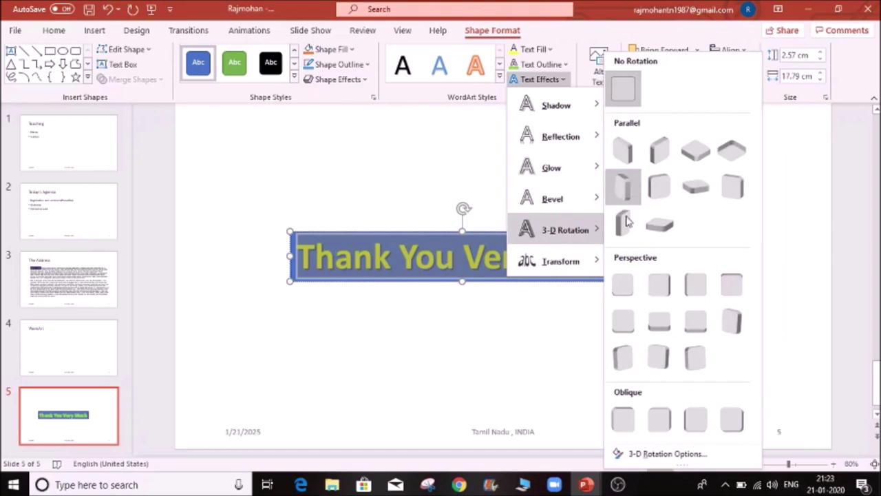
left_click(625, 222)
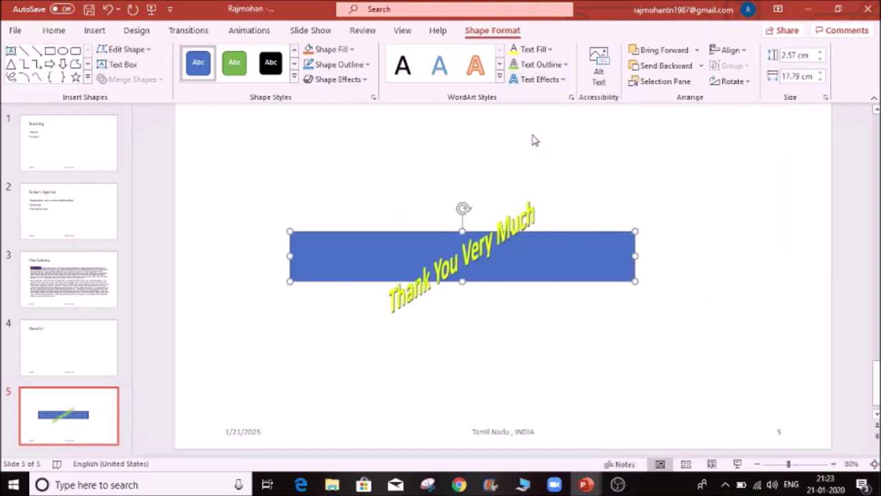
key("ctrl+z")
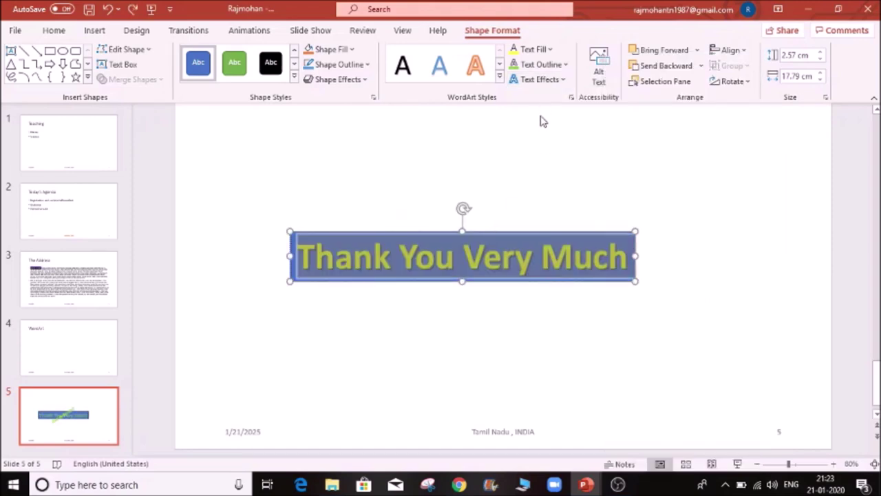
- Apply the Arch follow-path transform to the WordArt text
left_click(566, 80)
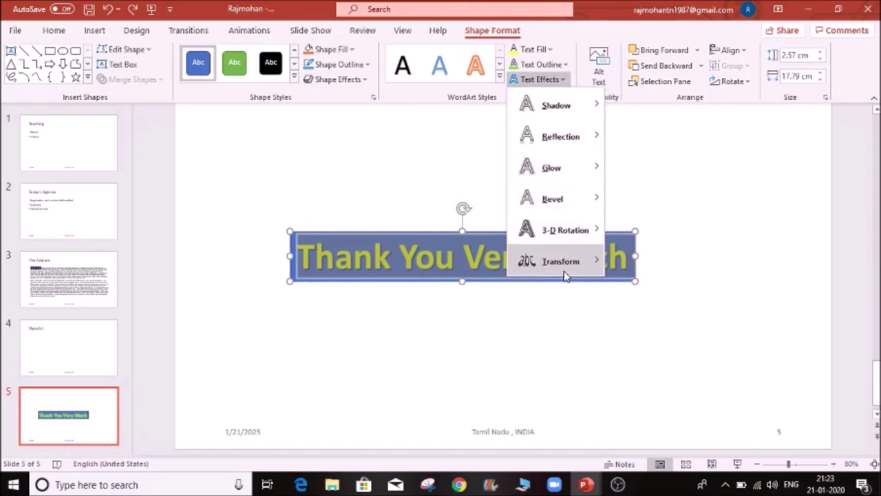
mouse_move(564, 275)
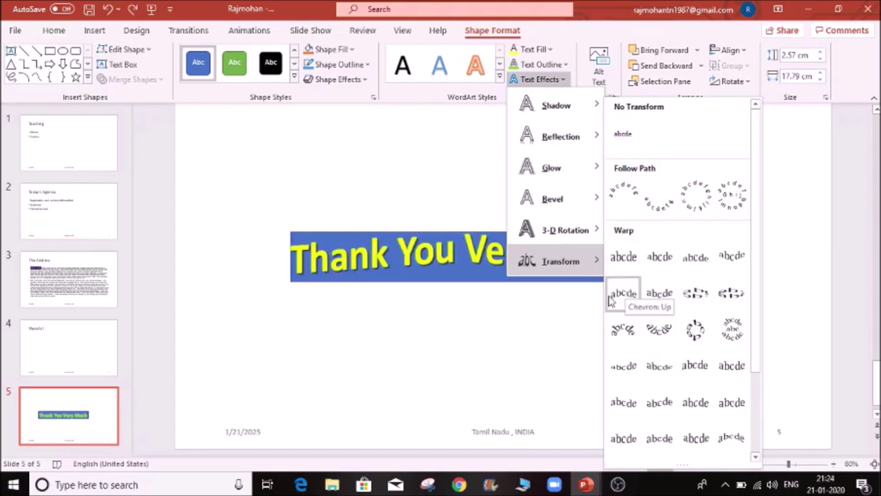
key("Escape")
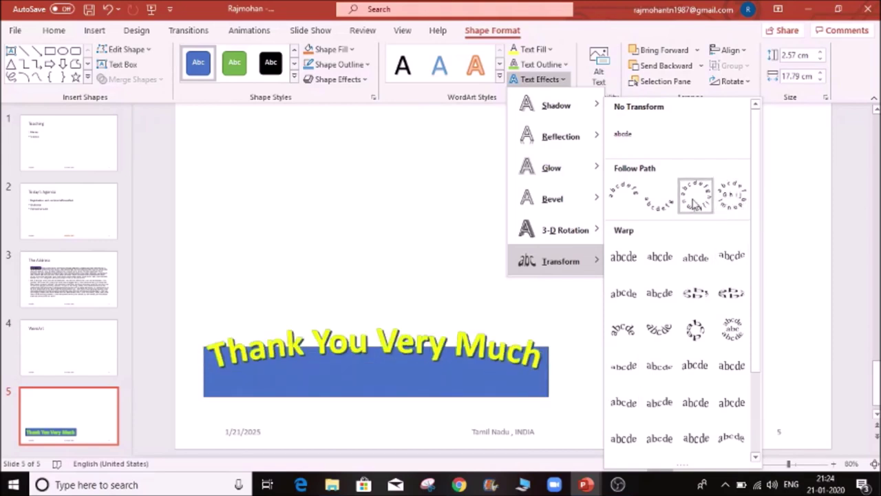
left_click(627, 197)
left_click(344, 168)
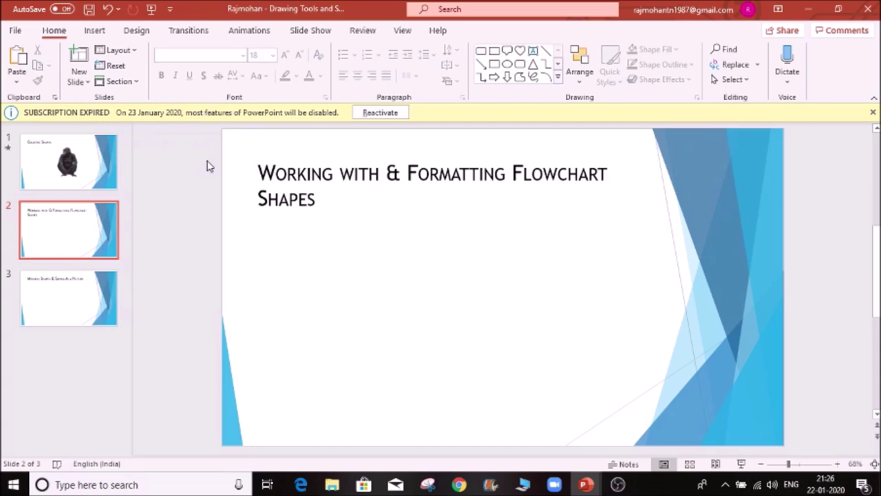
- Pick the Flowchart Decision diamond from the shapes gallery and draw it below the title
left_click(89, 31)
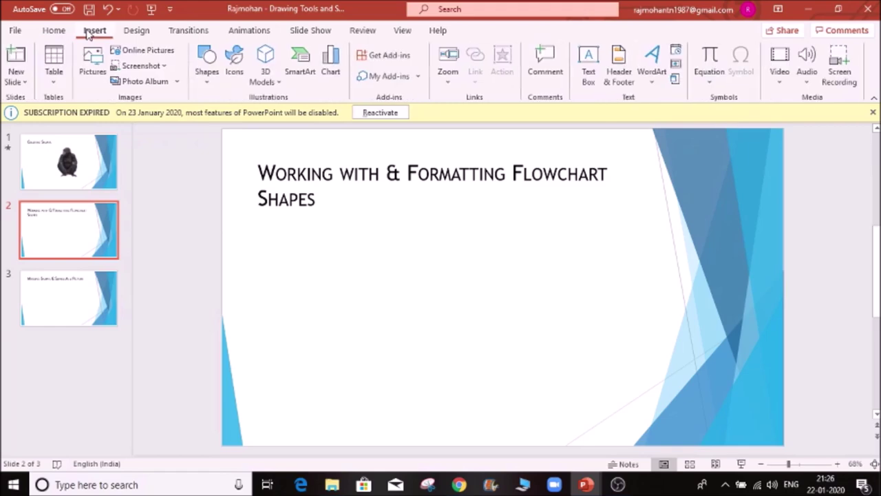
left_click(209, 77)
scroll(271, 277, "down", 3)
scroll(272, 278, "up", 3)
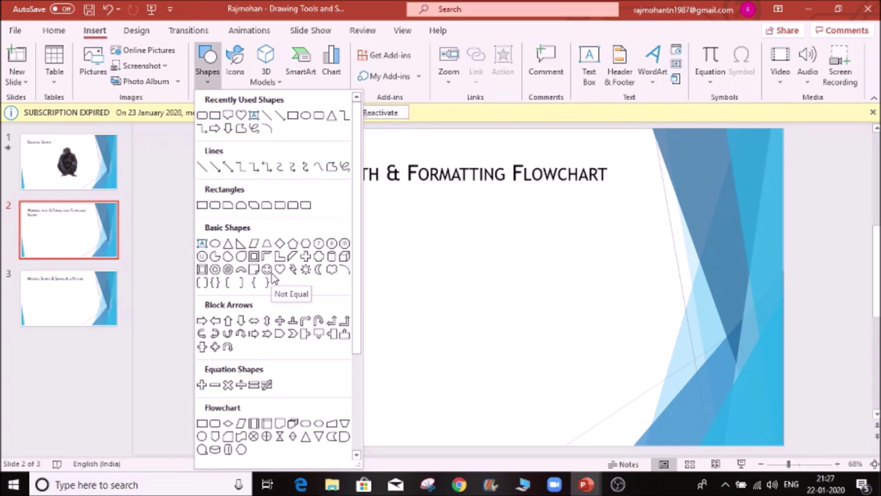
scroll(291, 304, "down", 2)
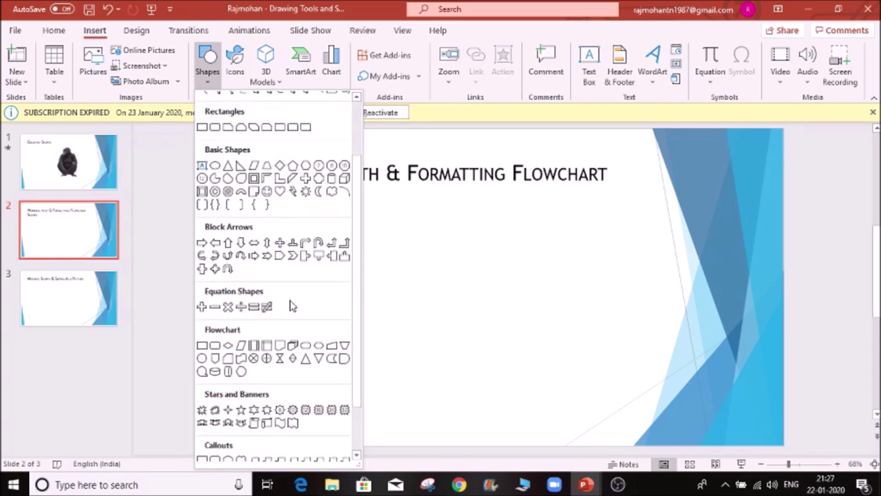
scroll(291, 306, "down", 2)
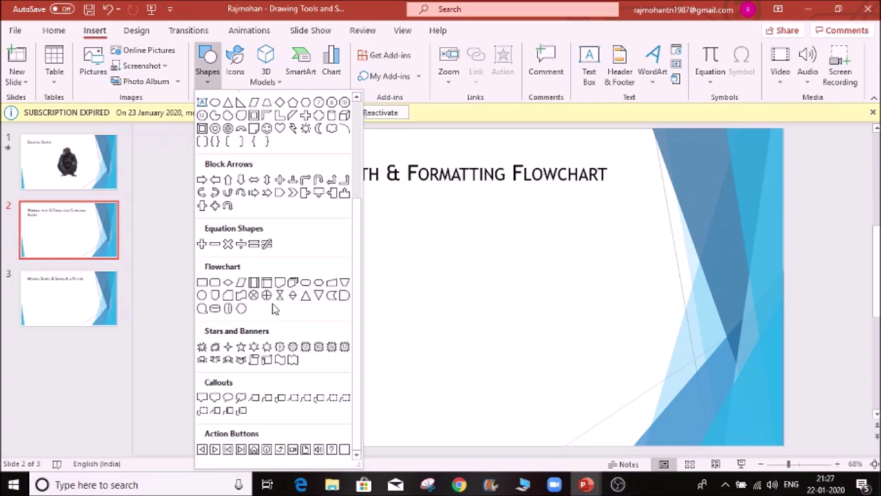
left_click(228, 283)
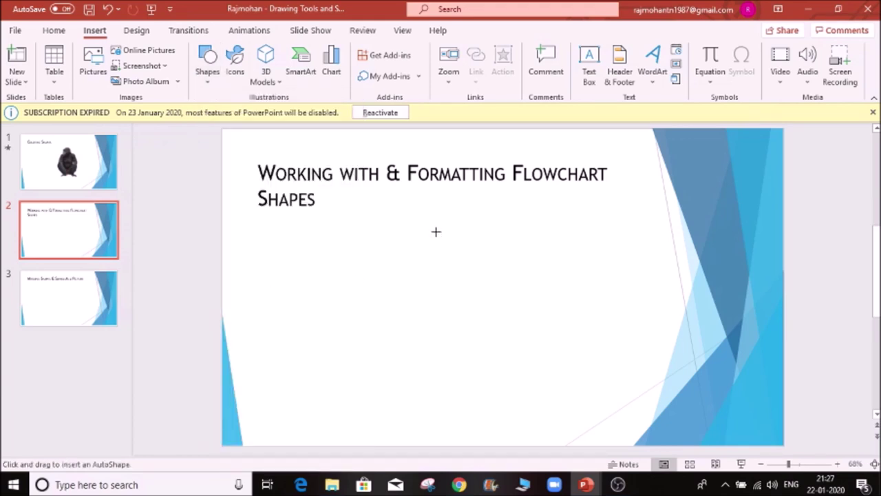
left_click_drag(430, 226, 564, 289)
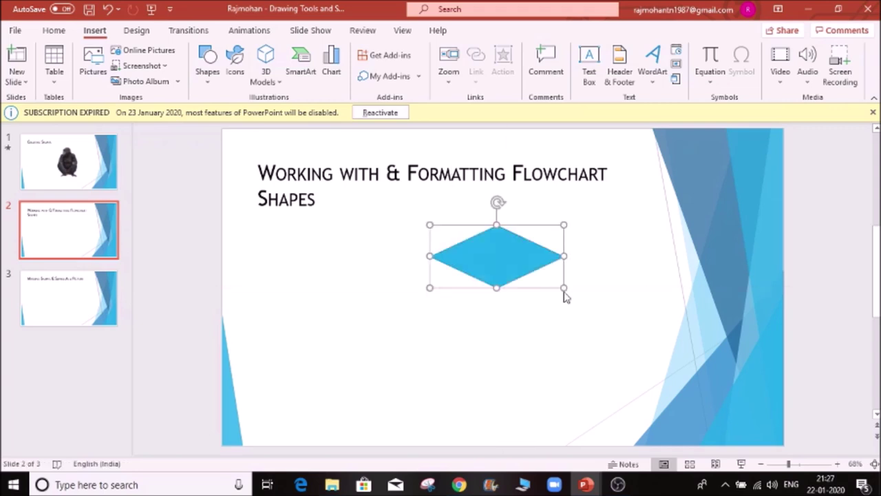
- Deselect and reselect the blue diamond, sized 3.74 cm high by 8.05 cm wide
left_click(469, 326)
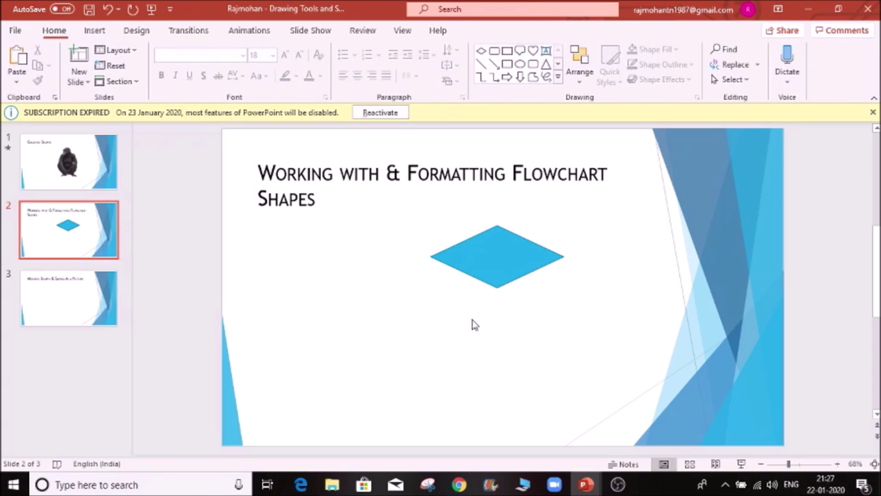
left_click(500, 250)
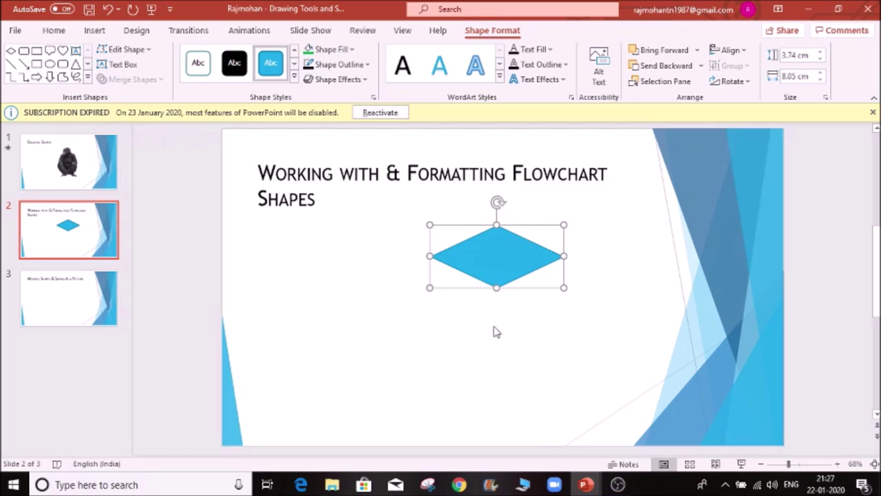
left_click(443, 275)
left_click(487, 252)
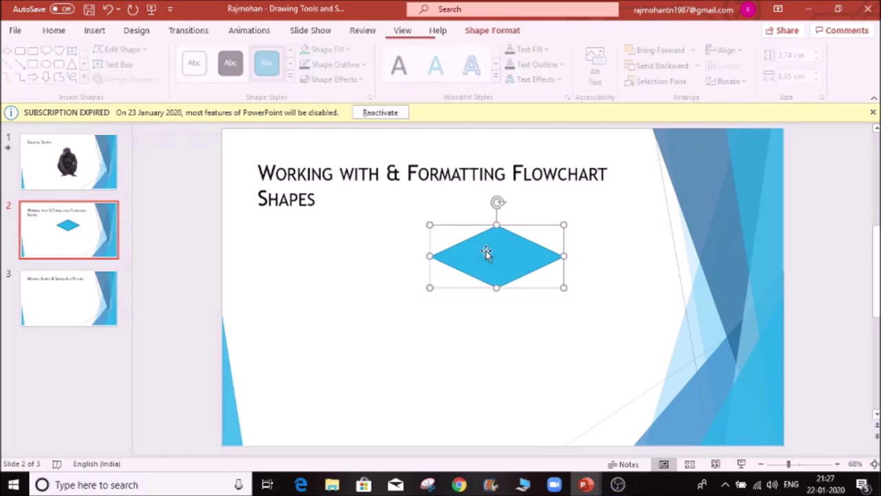
left_click(96, 31)
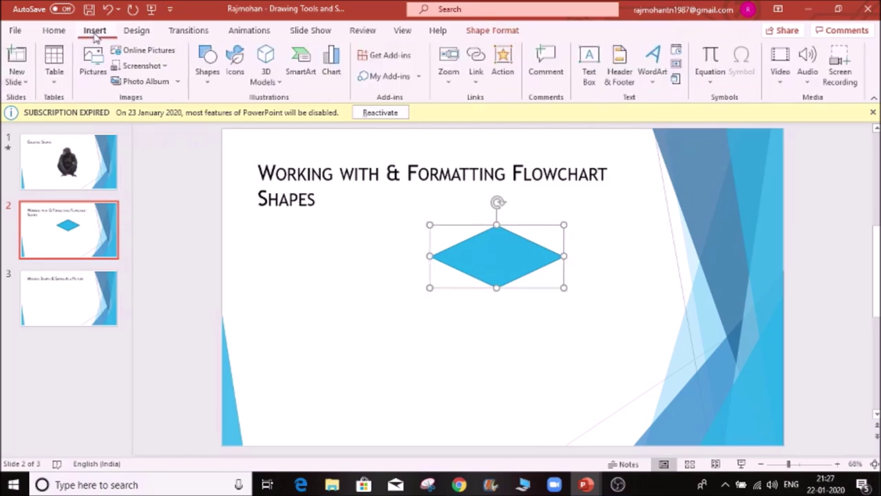
- Draw a rounded rectangle flowchart shape at the slide's lower left
left_click(206, 73)
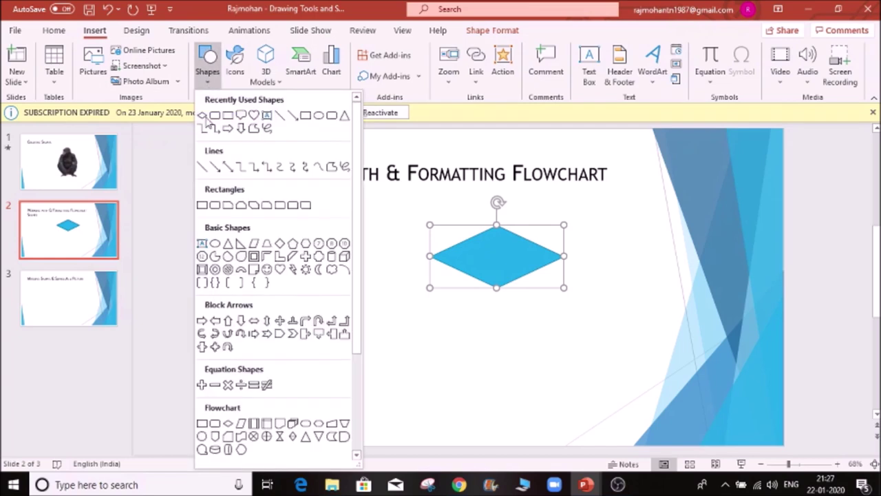
left_click(215, 423)
left_click_drag(297, 323, 464, 422)
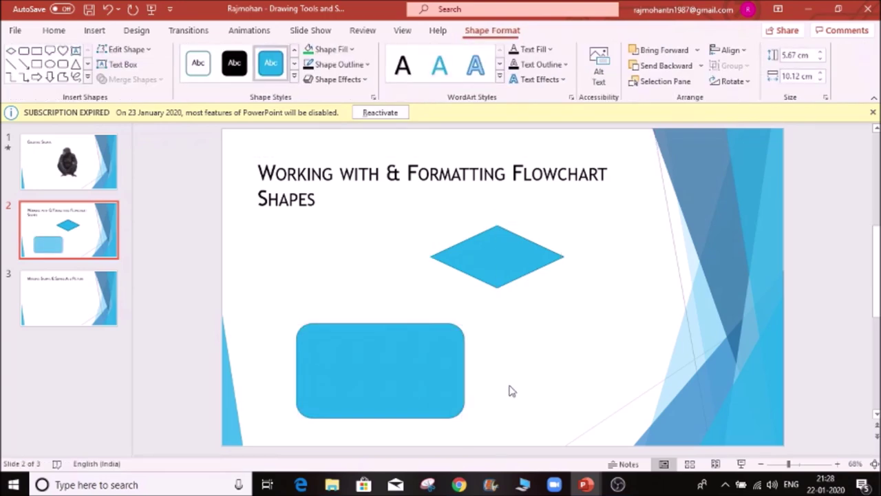
left_click(604, 245)
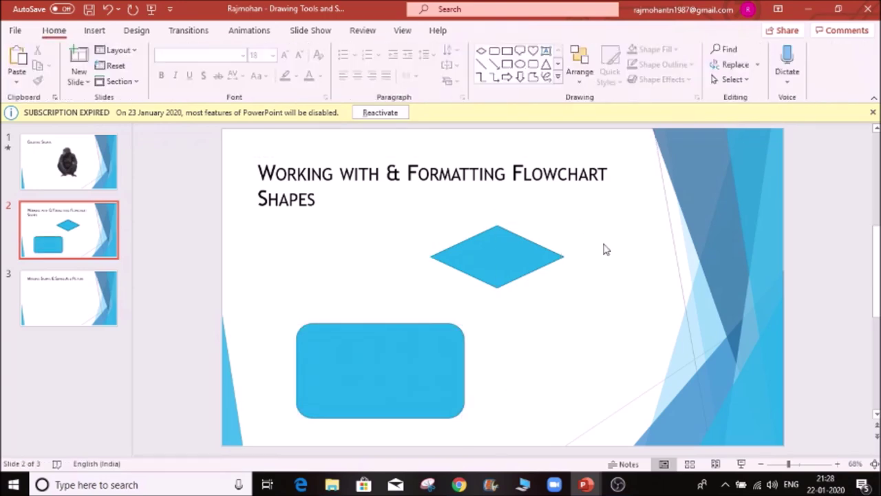
left_click(416, 351)
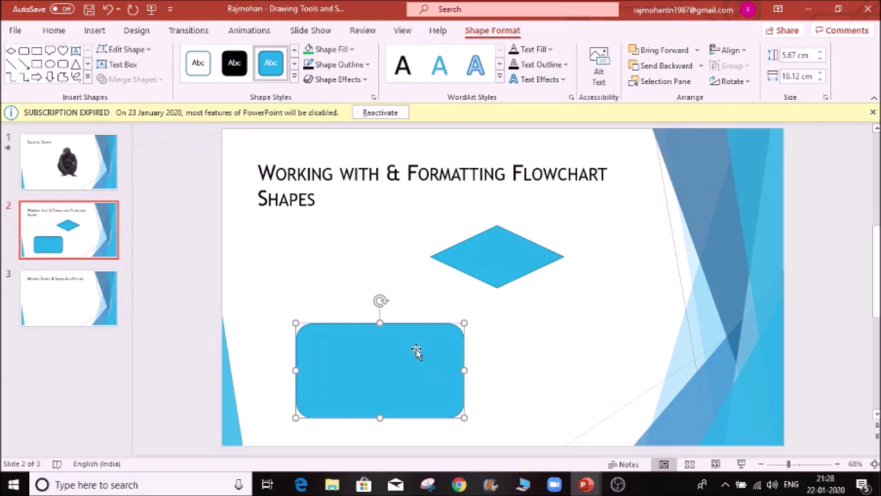
- Duplicate the rounded rectangle and space both evenly beneath the diamond
key("ctrl+d")
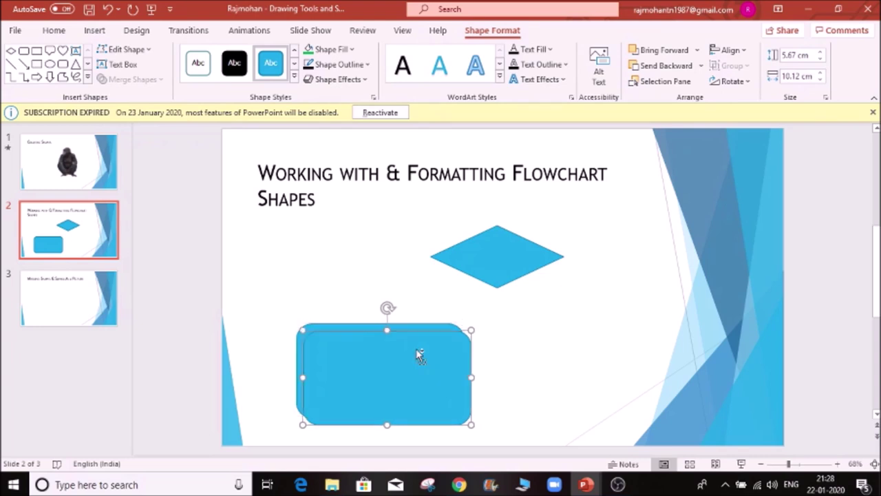
left_click_drag(416, 351, 626, 361)
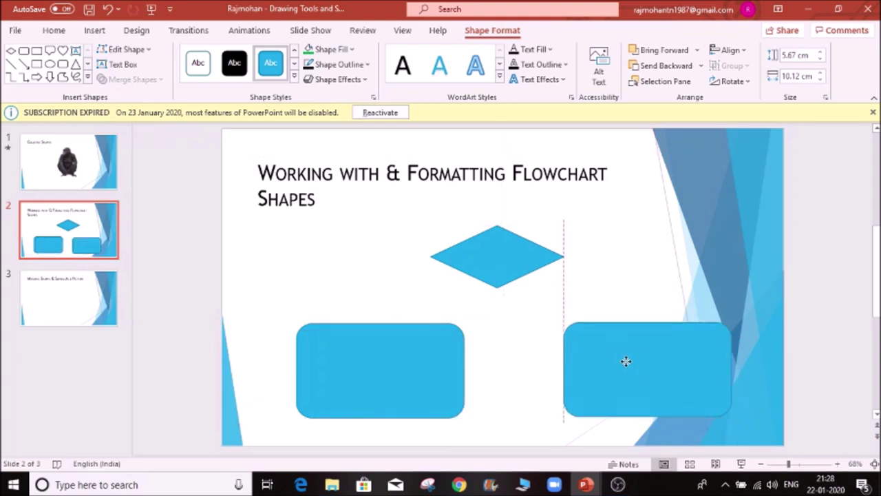
left_click_drag(625, 361, 607, 361)
mouse_move(380, 377)
left_mouse_down()
mouse_move(409, 369)
mouse_move(381, 370)
mouse_move(393, 369)
left_mouse_up()
mouse_move(561, 373)
left_mouse_down()
mouse_move(568, 356)
mouse_move(574, 373)
mouse_move(561, 375)
left_mouse_up()
left_click(625, 265)
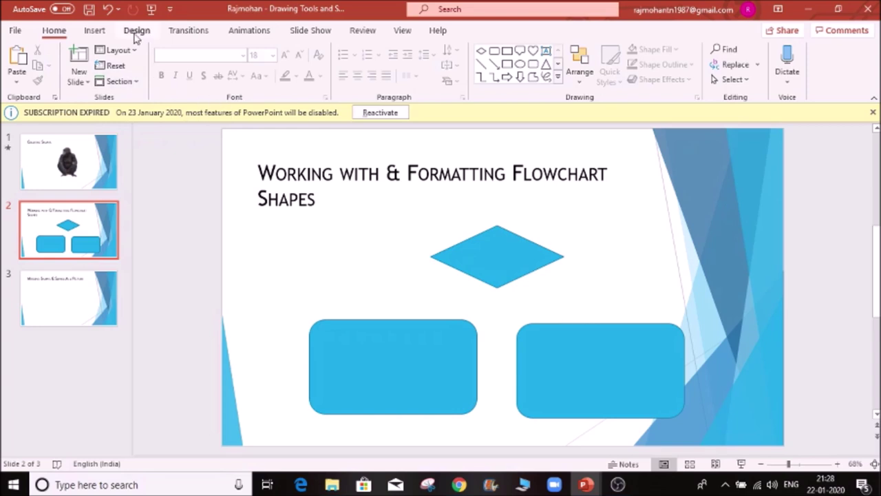
left_click(95, 30)
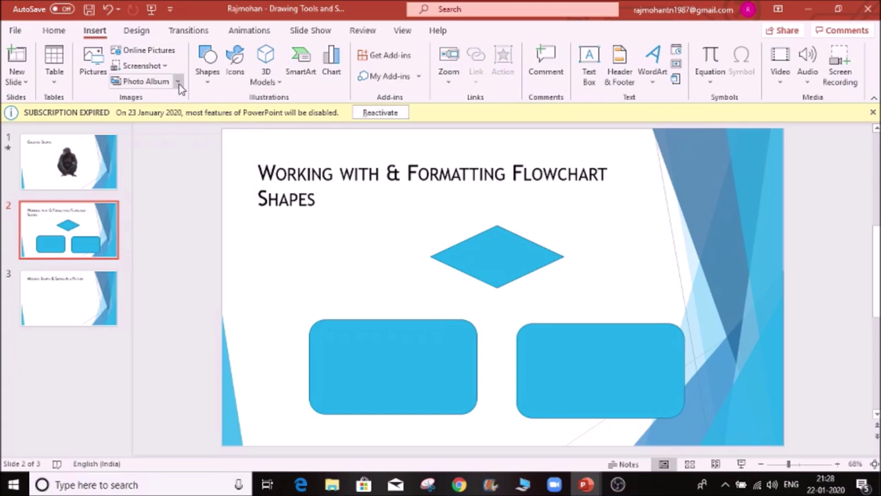
- Draw a down arrow shape directly below the diamond
left_click(209, 84)
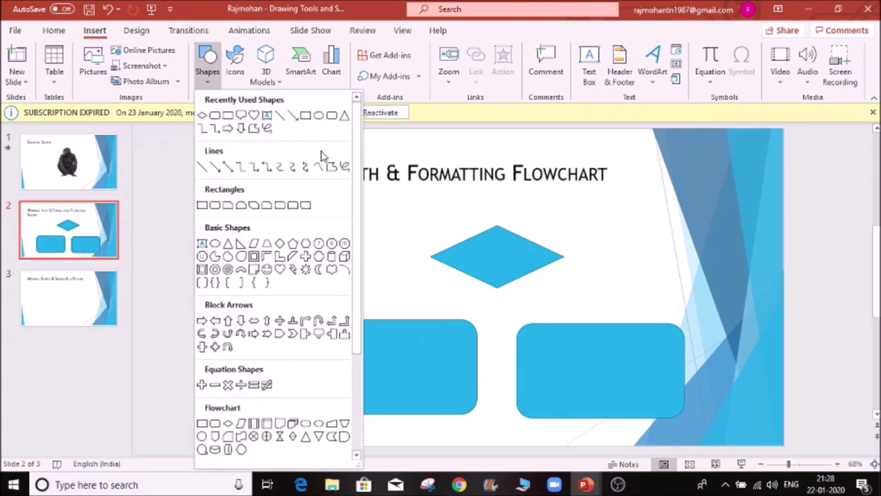
left_click(238, 129)
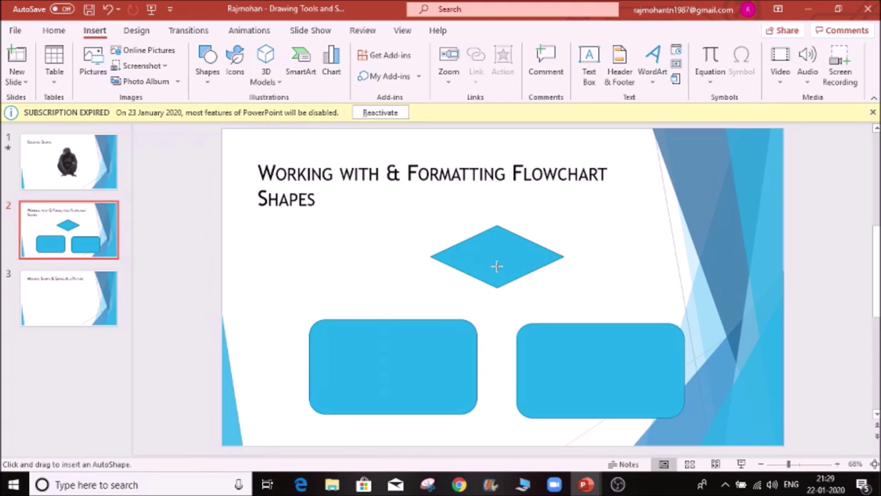
mouse_move(503, 274)
left_mouse_down()
mouse_move(528, 319)
mouse_move(444, 294)
mouse_move(507, 326)
mouse_move(497, 310)
left_mouse_up()
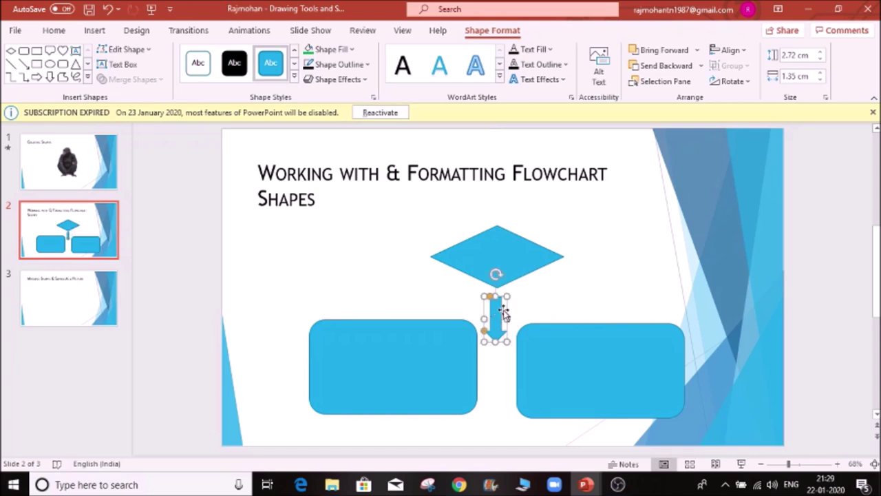
left_click(492, 265)
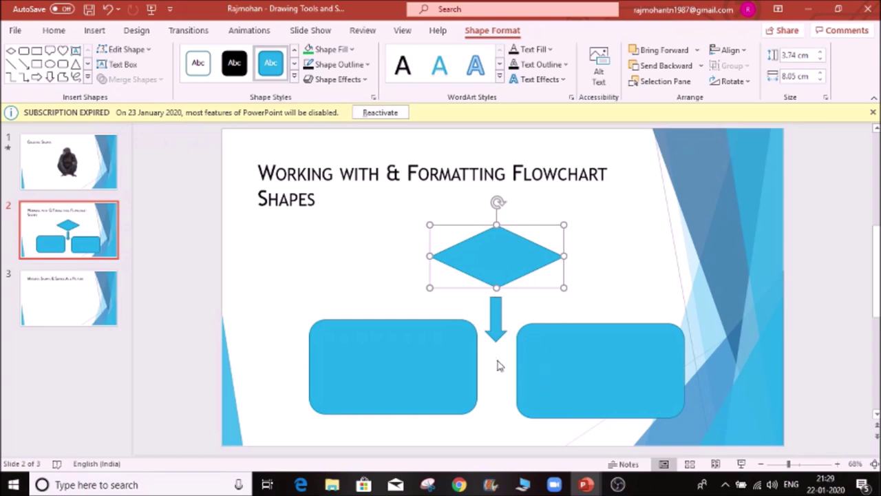
- Delete the down arrow, leaving the diamond and two rectangles
left_click(498, 320)
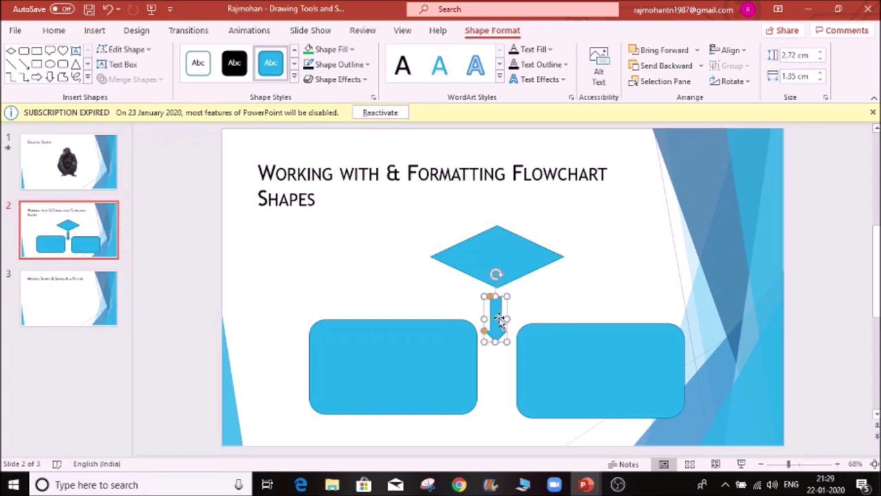
key("Delete")
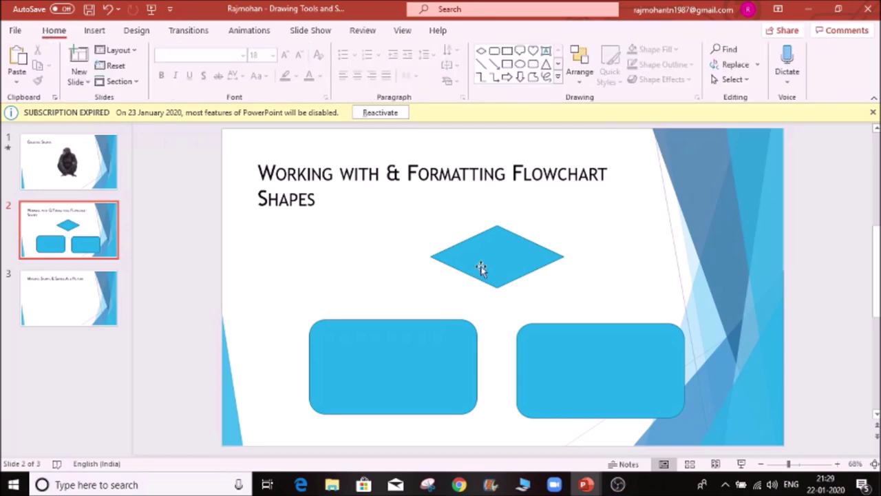
left_click(481, 269)
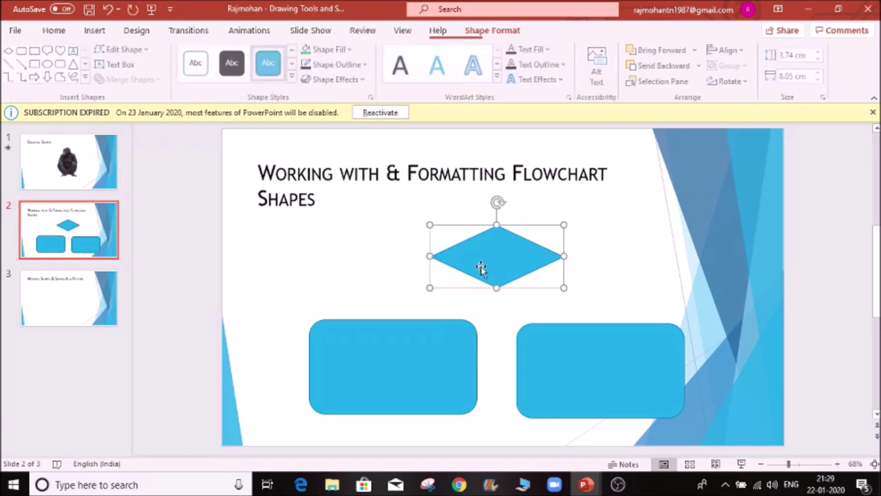
left_click(96, 32)
left_click(210, 79)
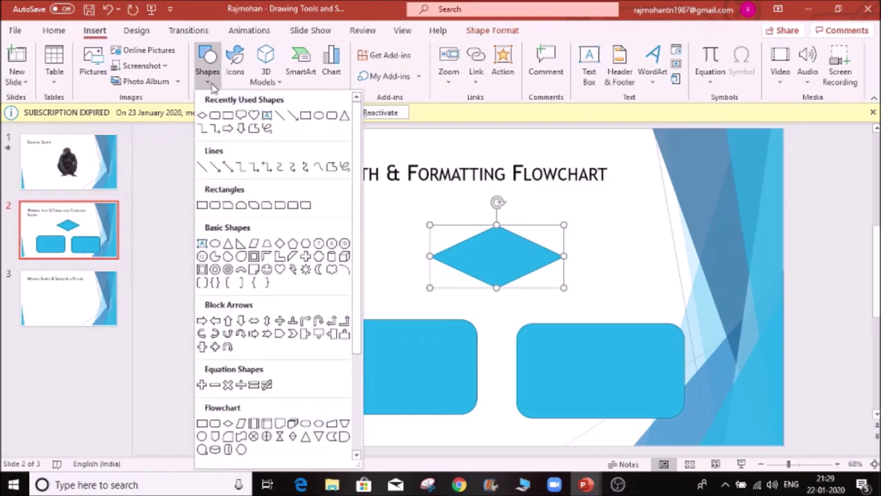
- Connect the diamond's left corner to the left rectangle's top with a straight line
left_click(215, 168)
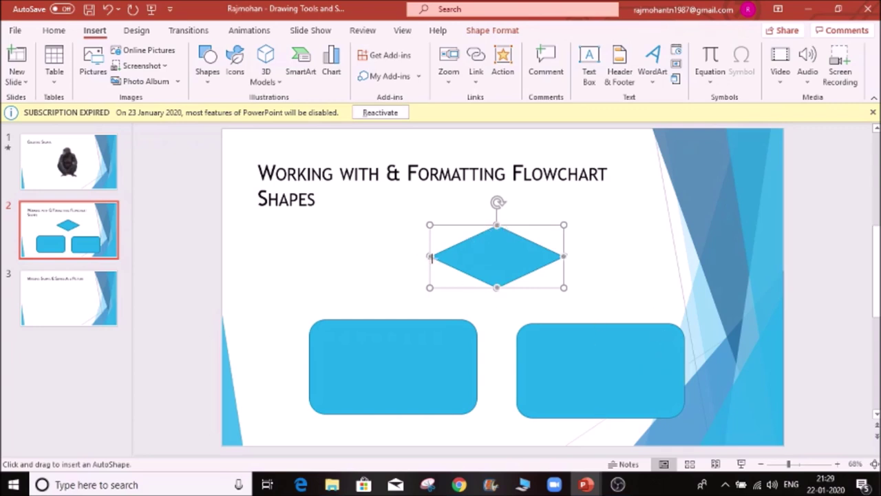
left_click_drag(431, 256, 487, 366)
left_click_drag(442, 361, 394, 319)
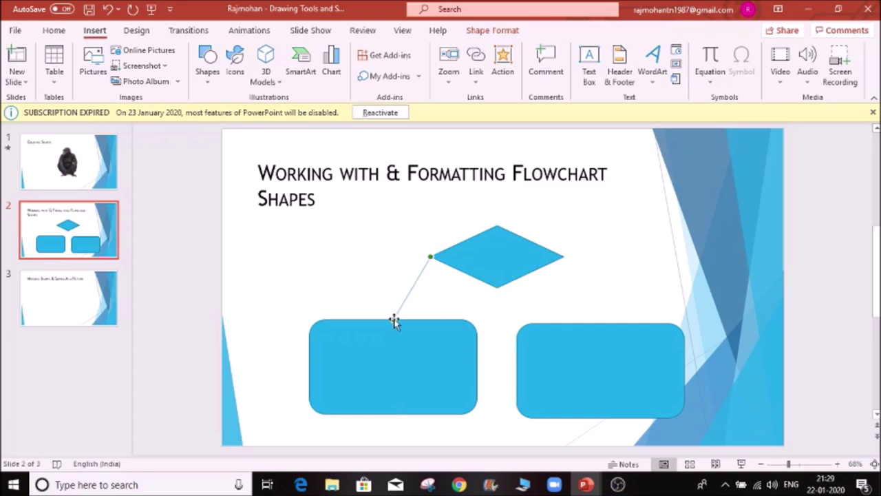
left_click(606, 265)
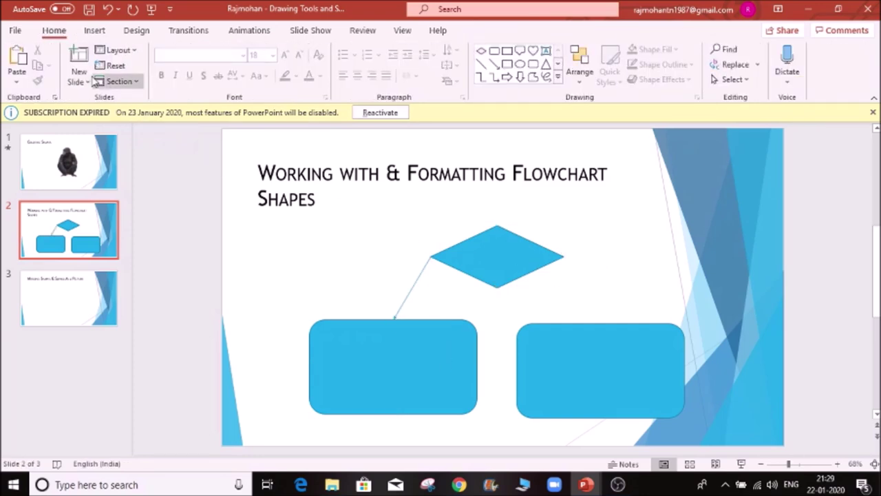
- Connect the diamond's right corner to the right rectangle with another straight line
left_click(93, 32)
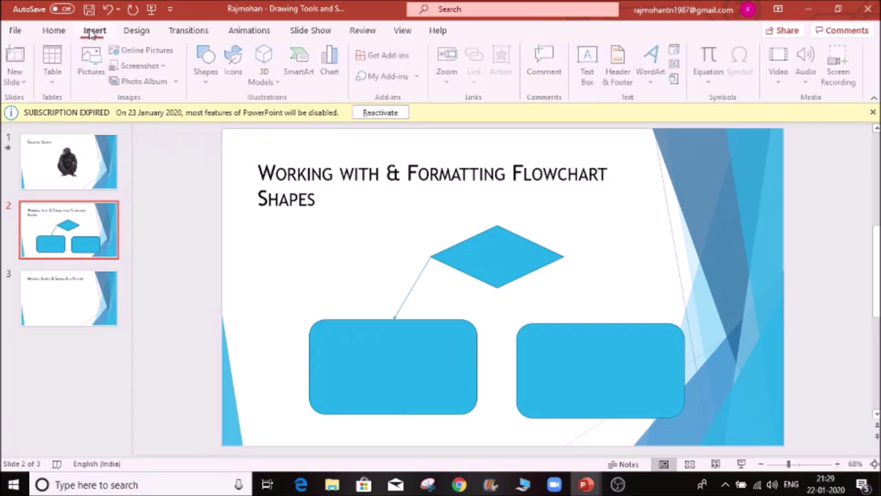
left_click(207, 81)
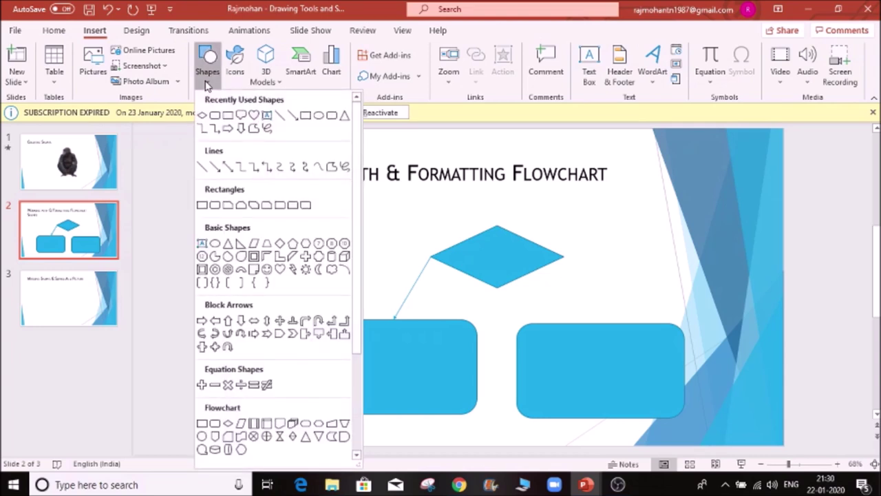
left_click(294, 117)
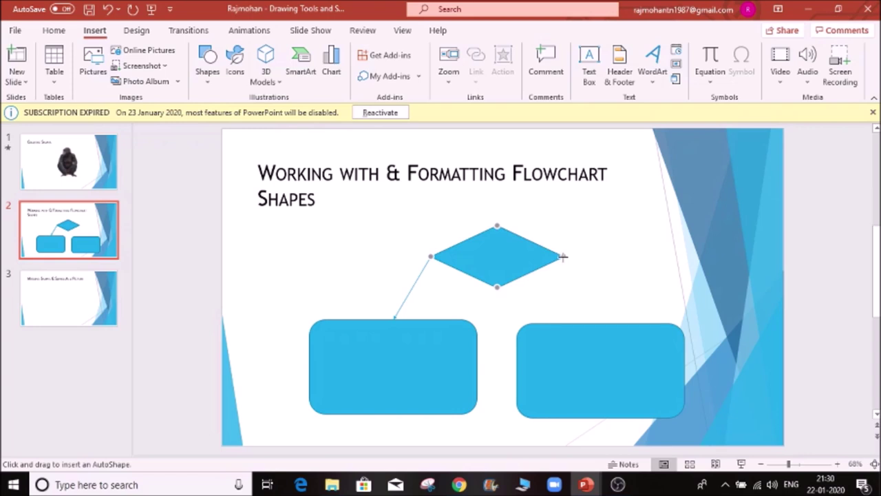
left_click_drag(563, 256, 600, 322)
left_click(621, 253)
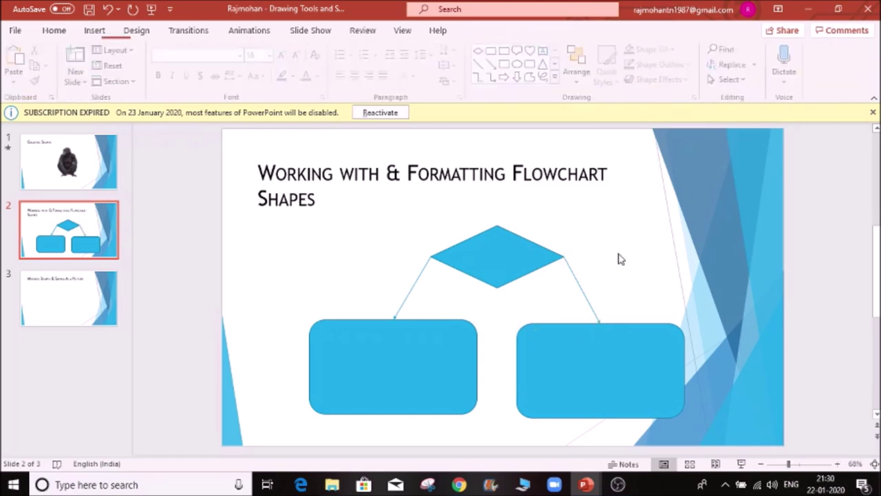
- Apply a bolder, darker third-row Theme Style to the left and right connector lines
left_click(398, 311)
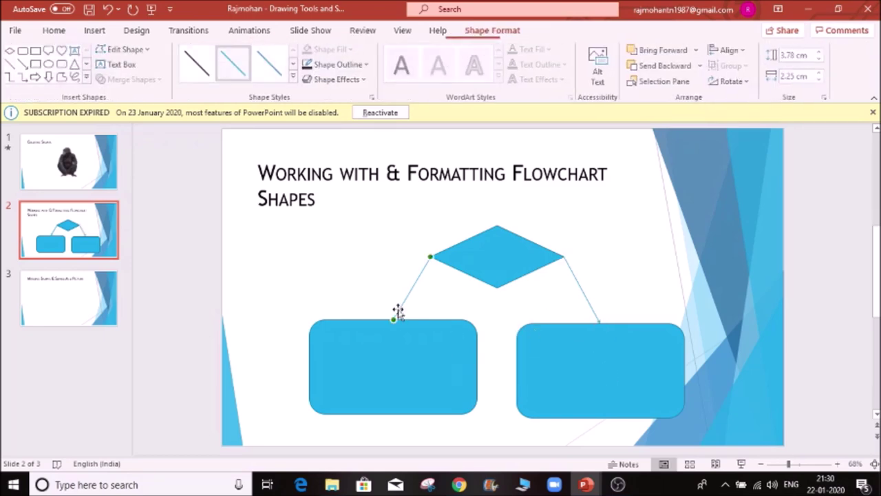
left_click(293, 79)
left_click(265, 171)
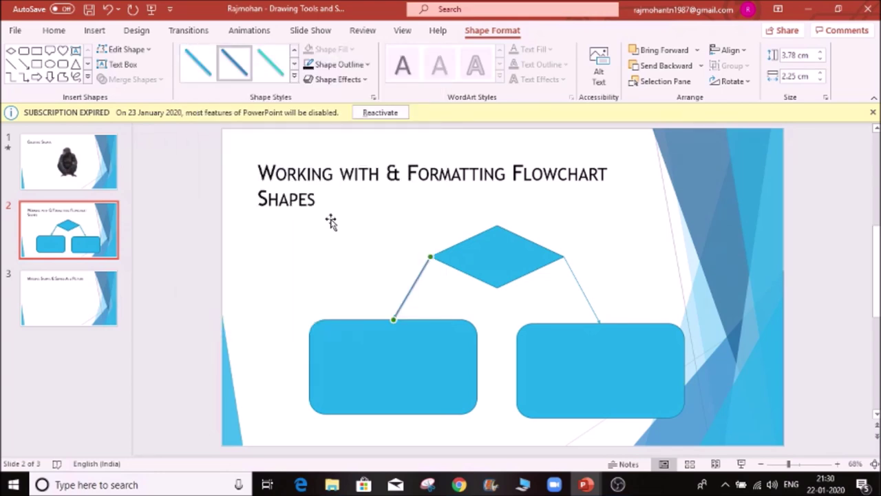
left_click(585, 296)
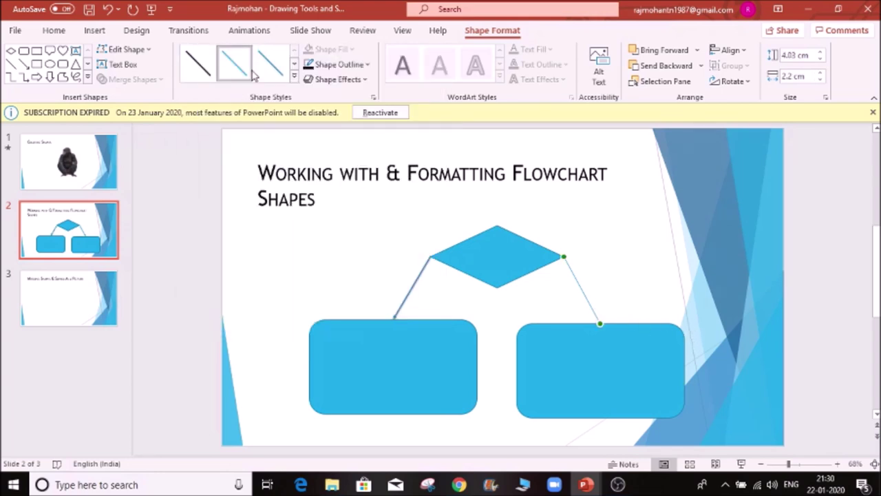
left_click(293, 80)
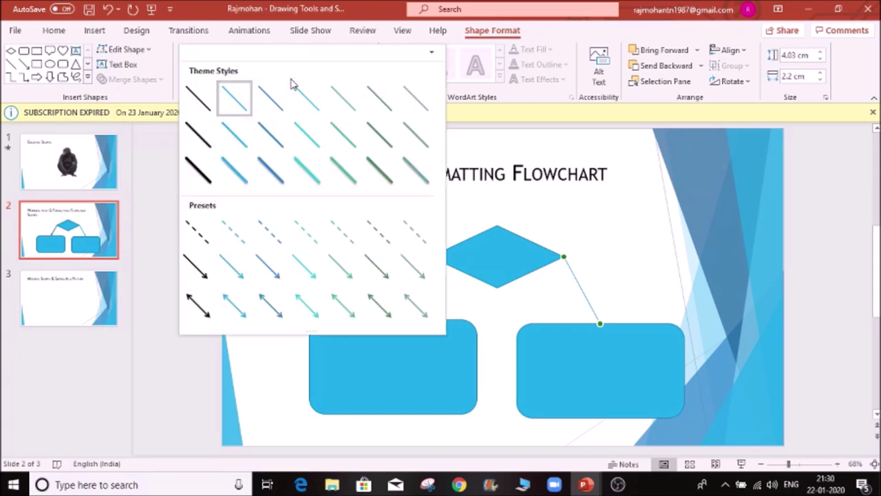
left_click(233, 174)
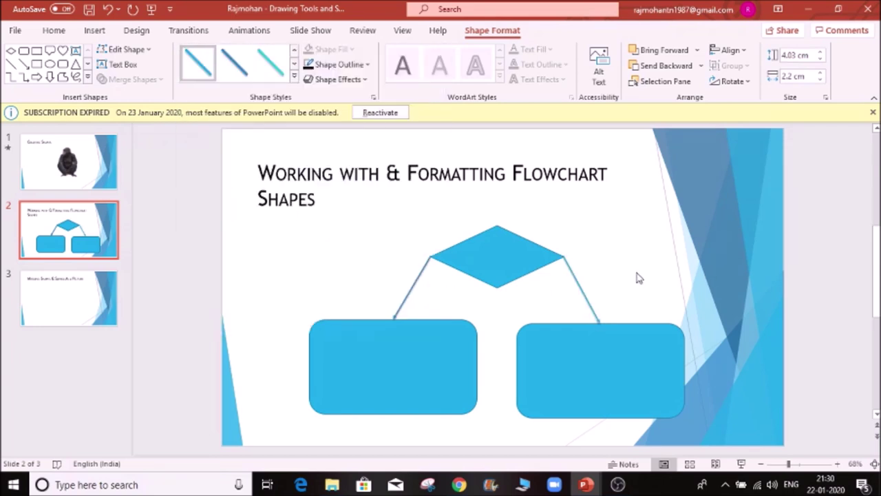
left_click(594, 294)
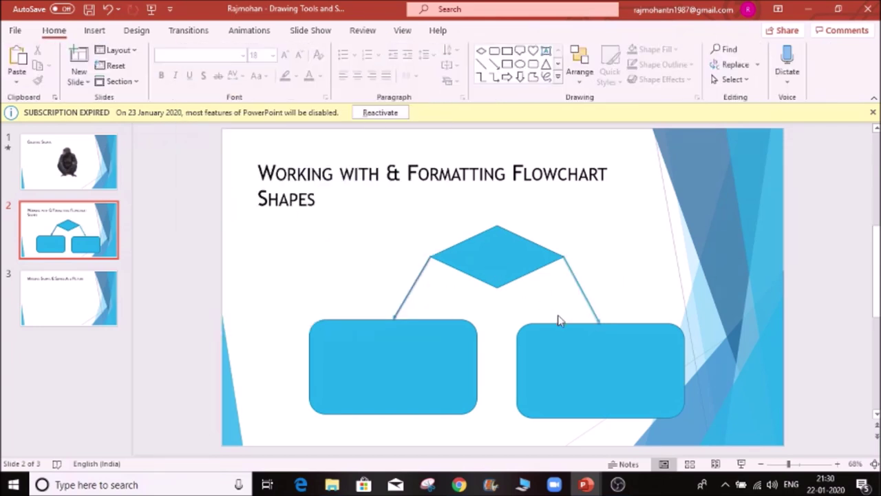
- Reselect the diamond, right rectangle and right connector, then bring up the connector's options
left_click(545, 255)
left_click(612, 356)
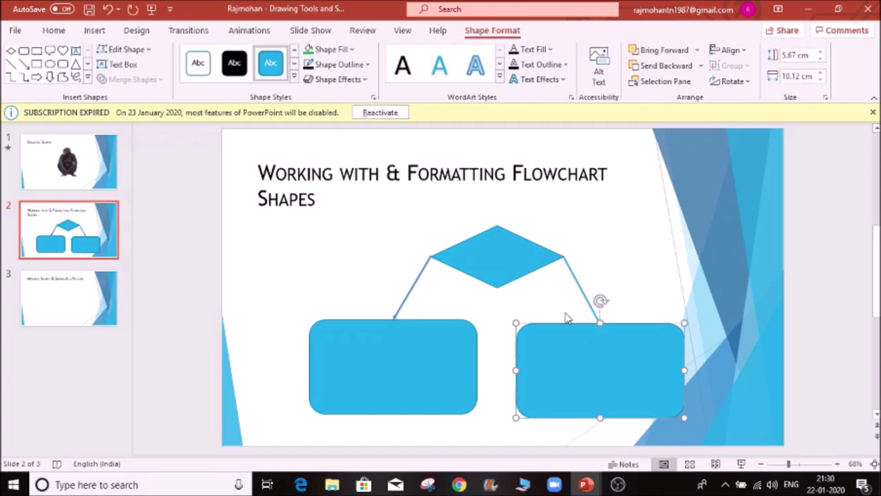
left_click(500, 262)
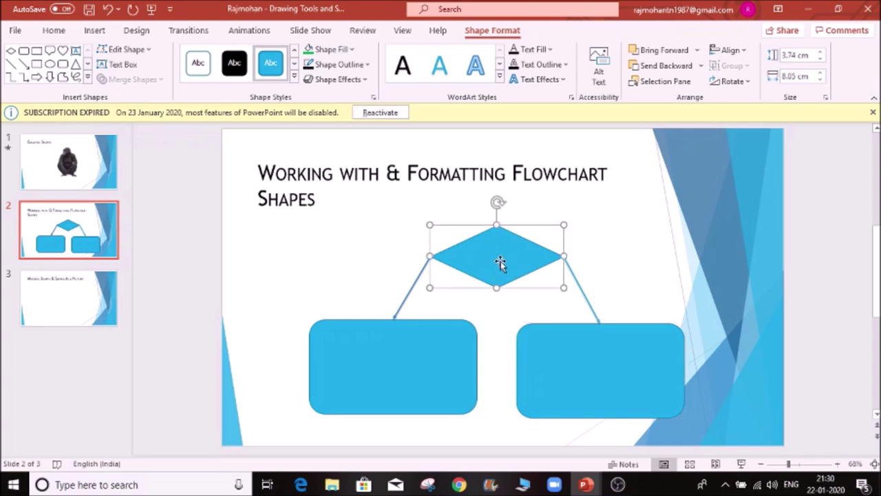
left_click(577, 285)
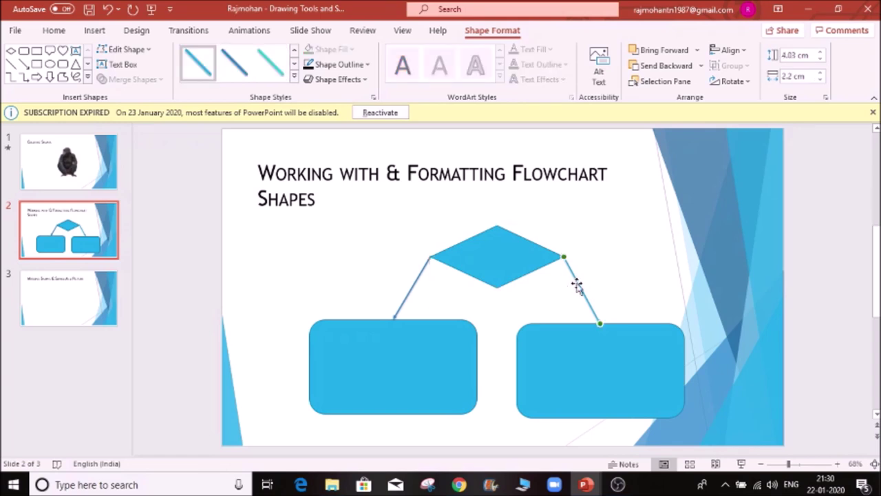
right_click(577, 283)
- Turn the right connector into an elbow connector
left_click(613, 291)
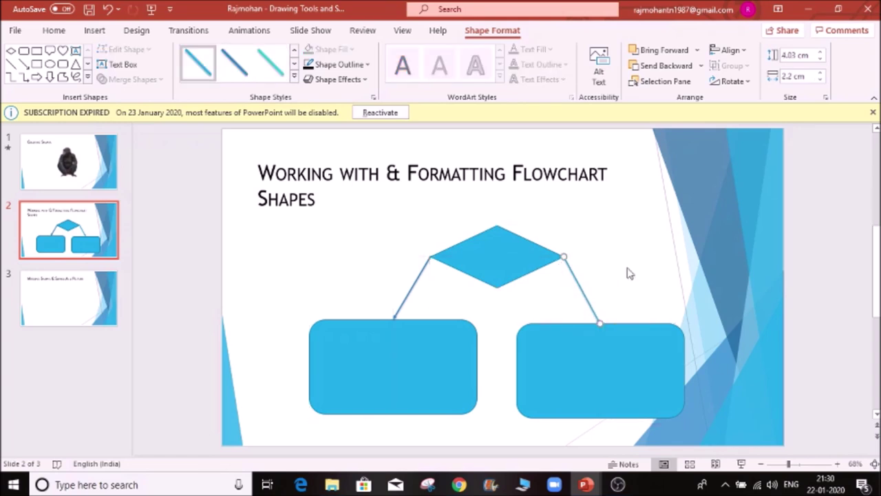
right_click(589, 307)
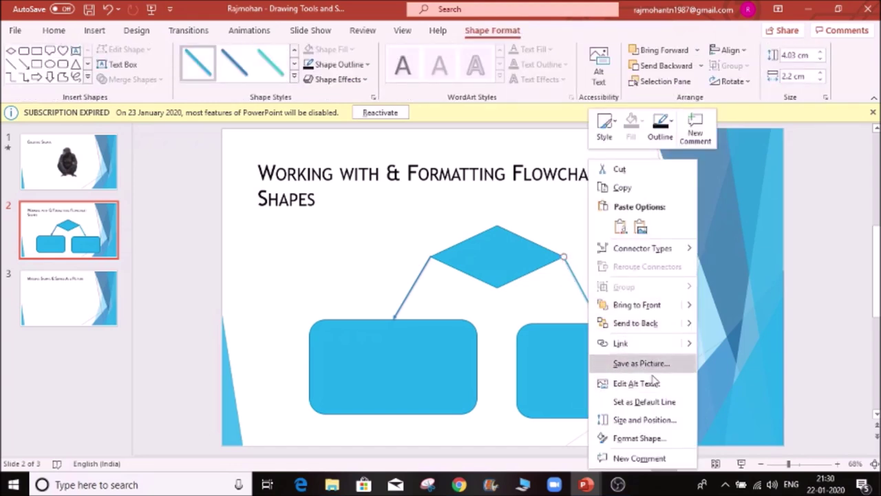
mouse_move(657, 256)
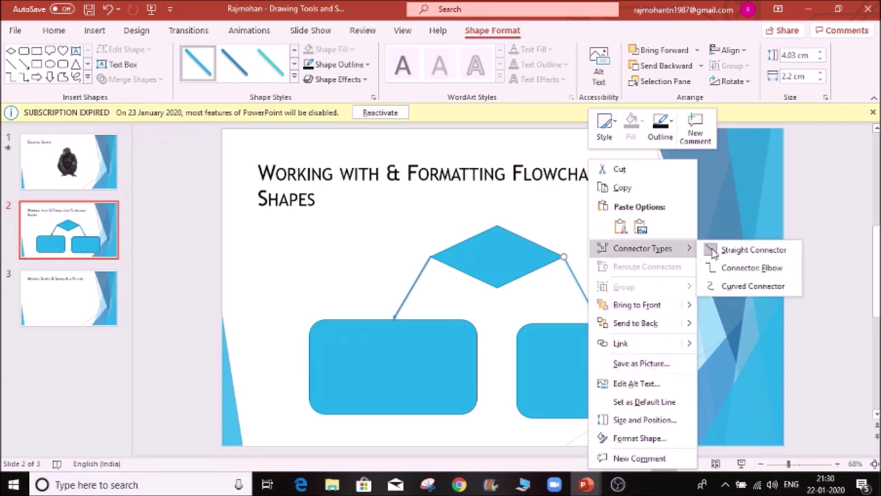
left_click(744, 272)
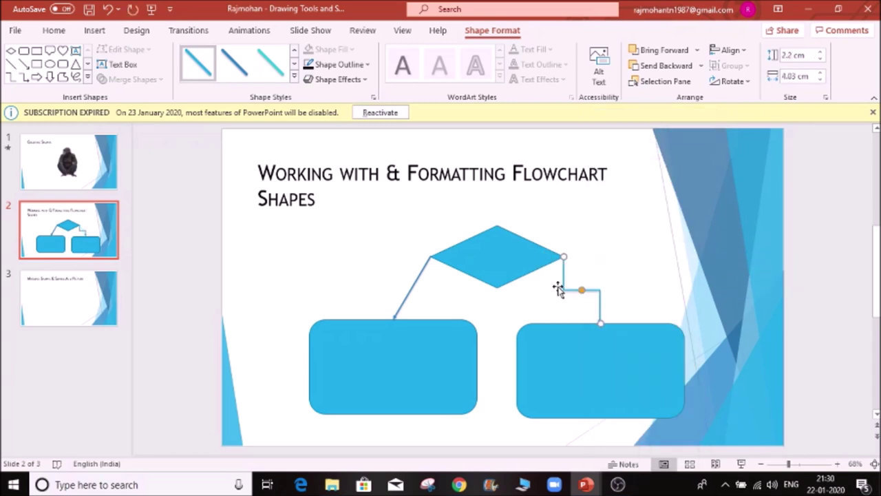
left_click(624, 276)
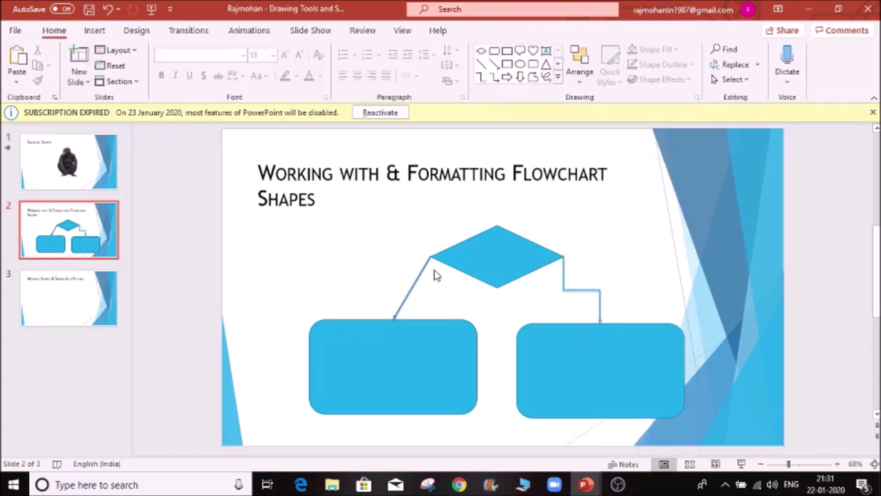
- Change the left connector to a curved connector
left_click(418, 277)
right_click(418, 277)
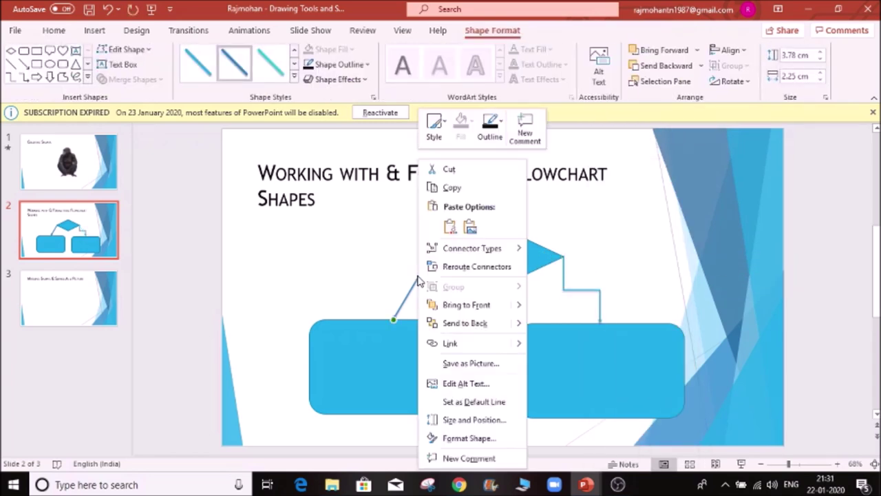
mouse_move(467, 256)
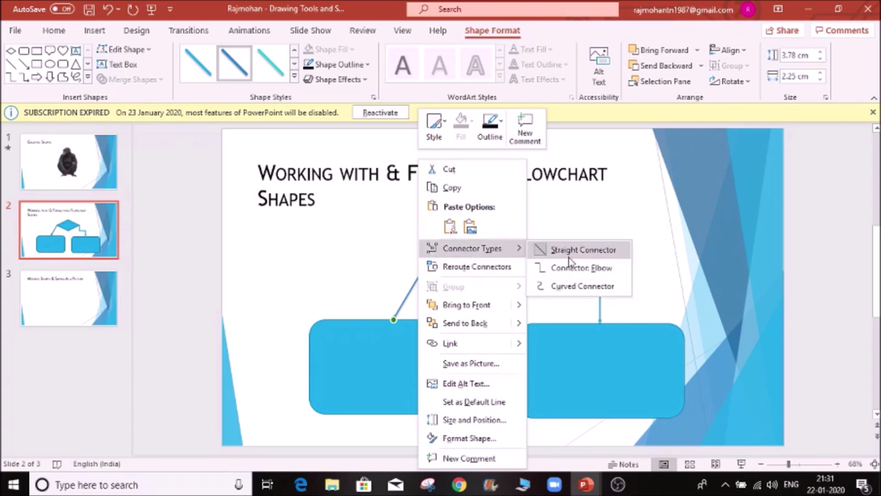
left_click(586, 285)
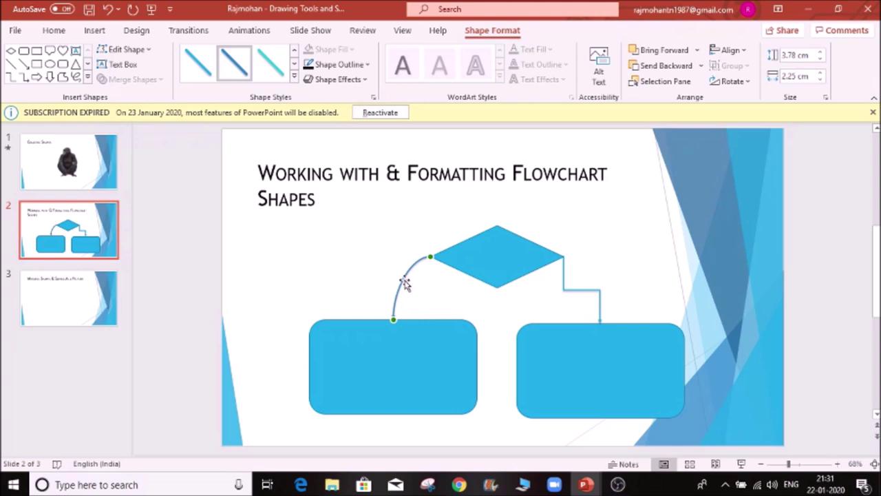
right_click(396, 312)
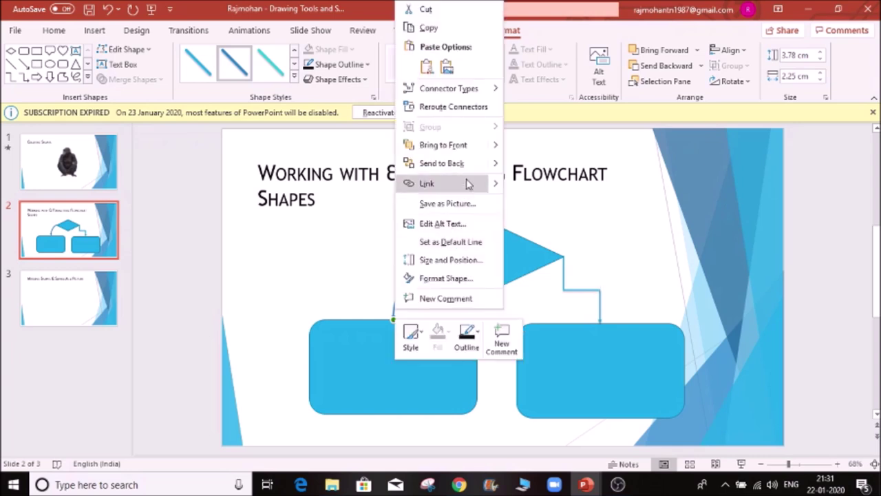
left_click(466, 108)
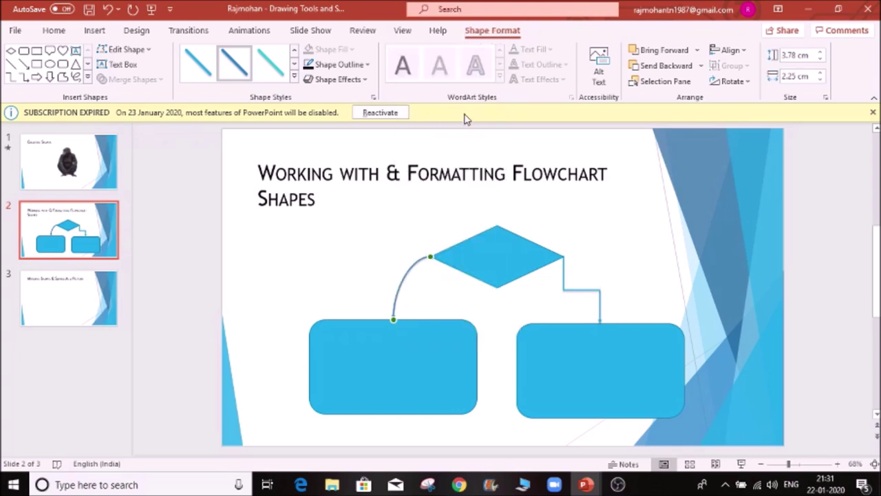
- Attach the starts of the elbow and curved connectors to the diamond's bottom point
left_click(582, 290)
right_click(582, 292)
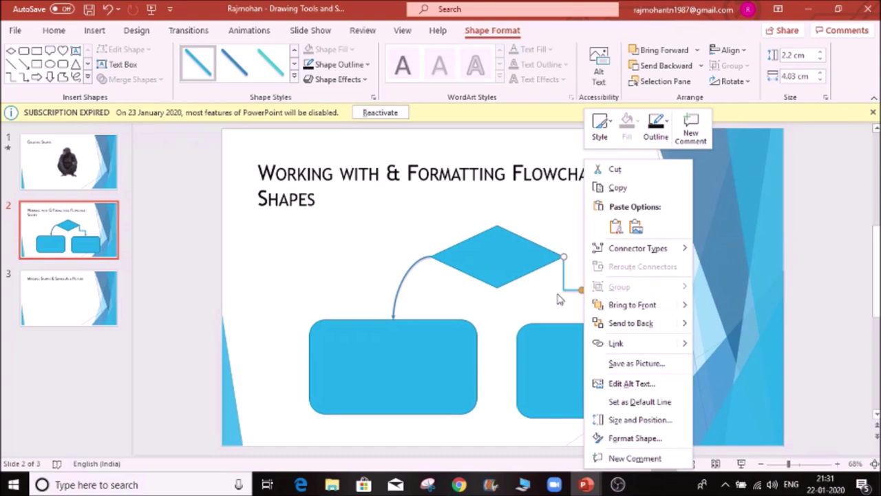
left_click(582, 291)
left_click_drag(583, 290, 525, 321)
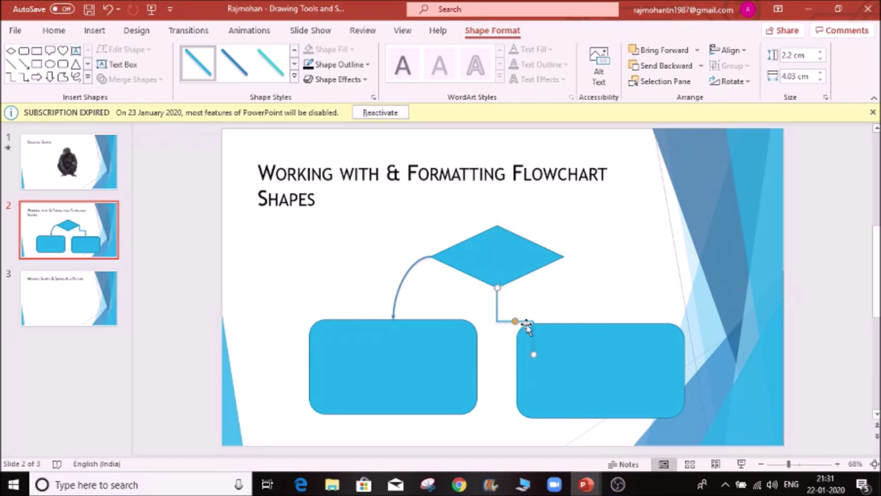
left_click(585, 298)
left_click_drag(413, 269, 485, 302)
left_click(606, 272)
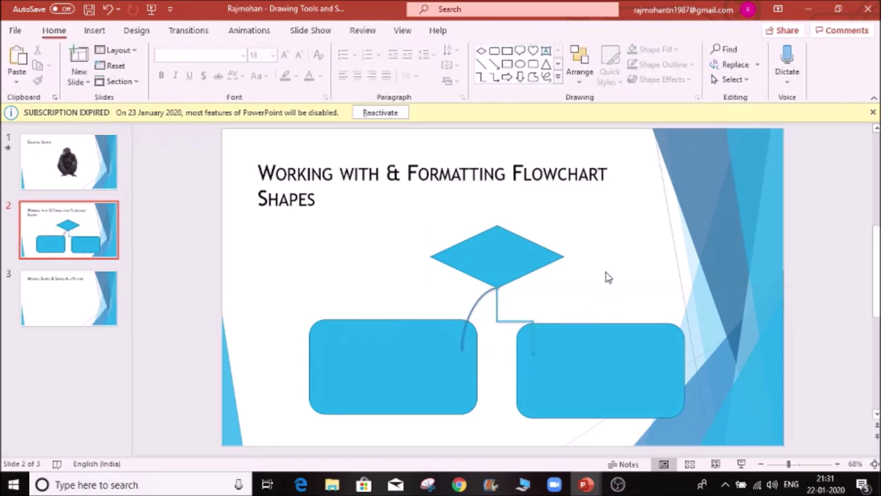
left_click(496, 304)
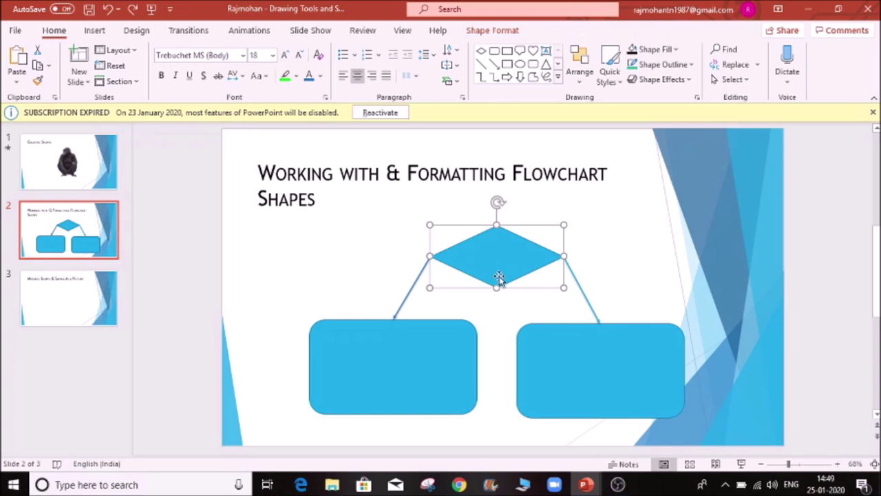
left_click(680, 188)
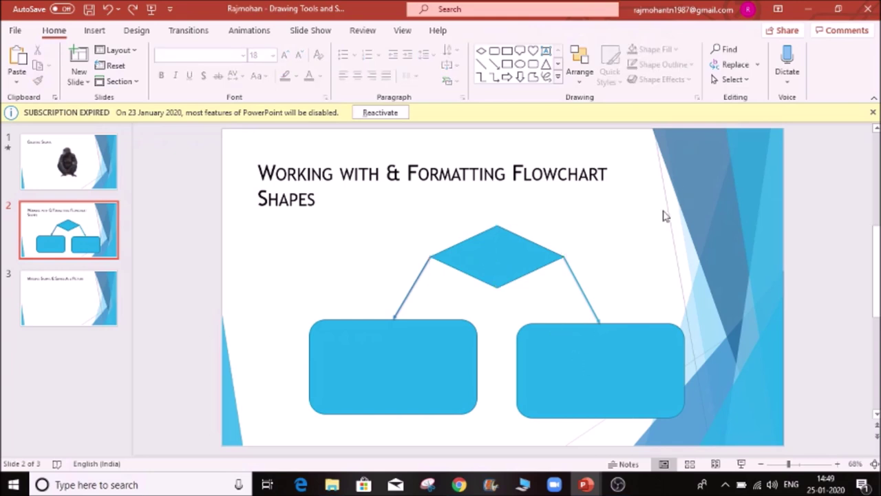
left_click(541, 185)
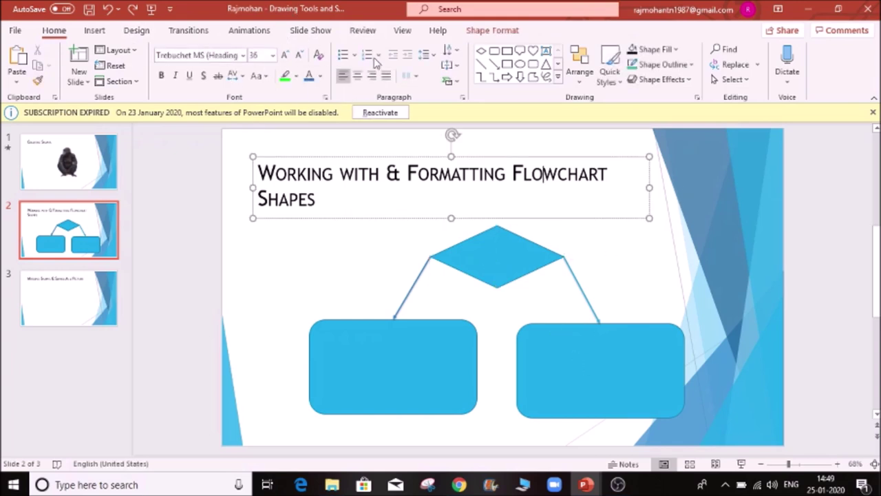
left_click(503, 256)
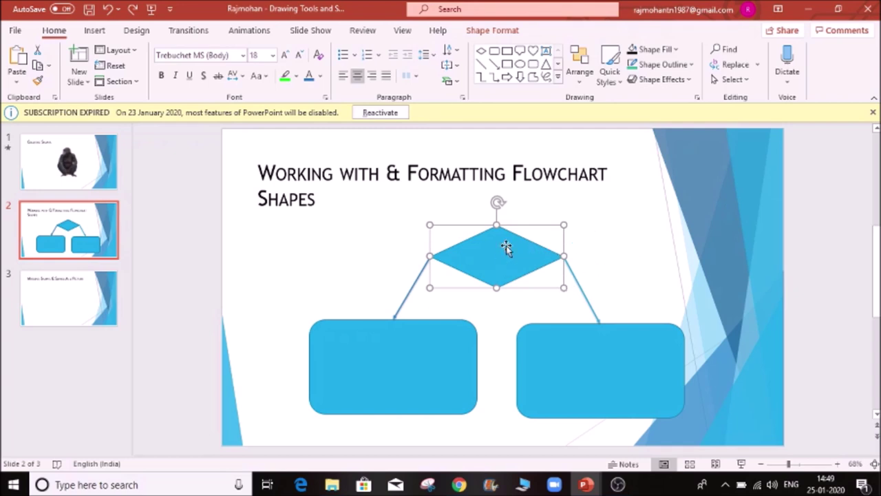
left_click(501, 32)
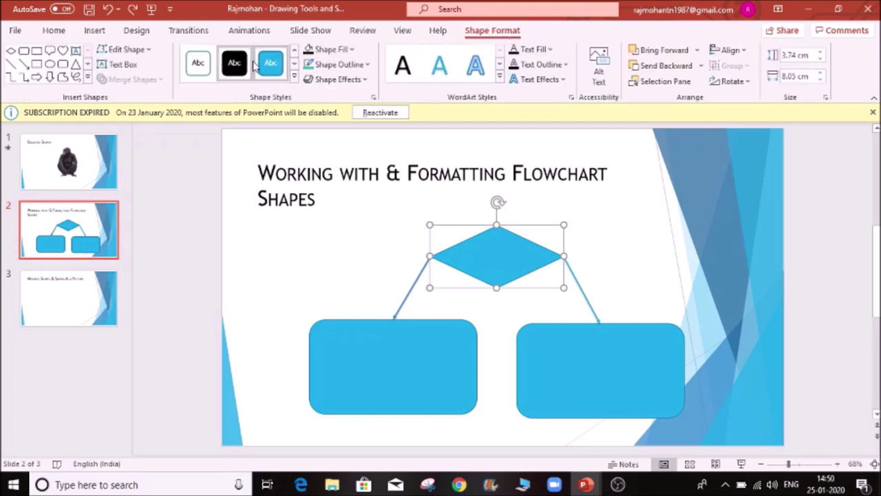
left_click(294, 80)
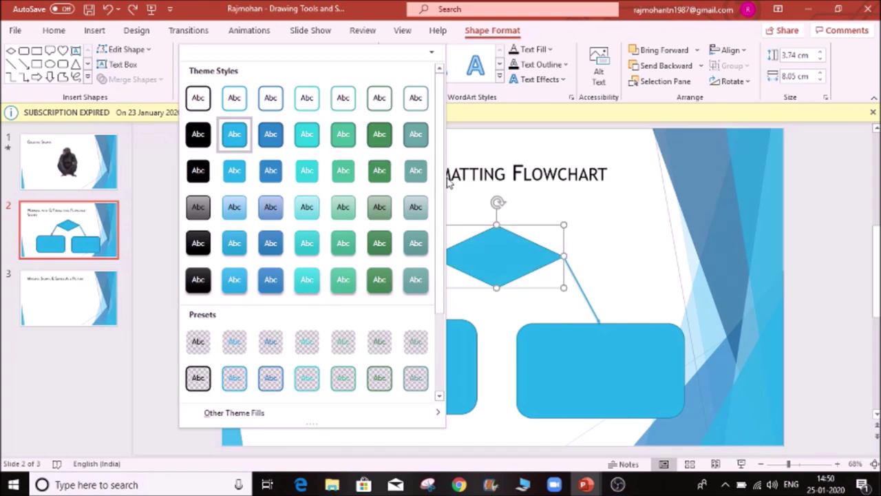
- Drag the diamond up to the slide's upper right, browsing shape styles without applying one
left_click(486, 244)
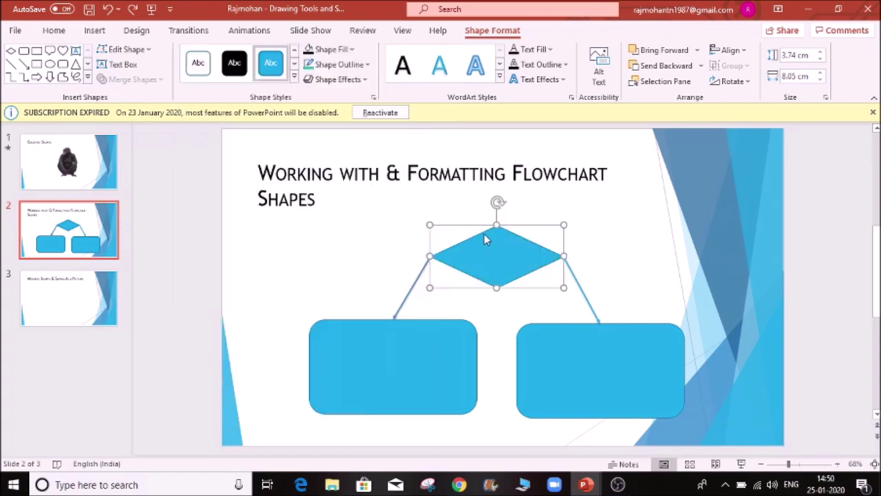
left_click_drag(487, 244, 640, 209)
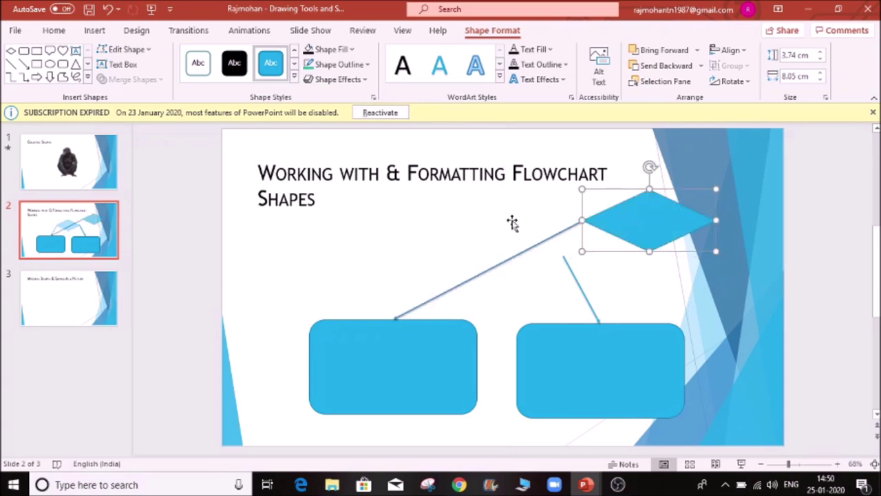
left_click(293, 80)
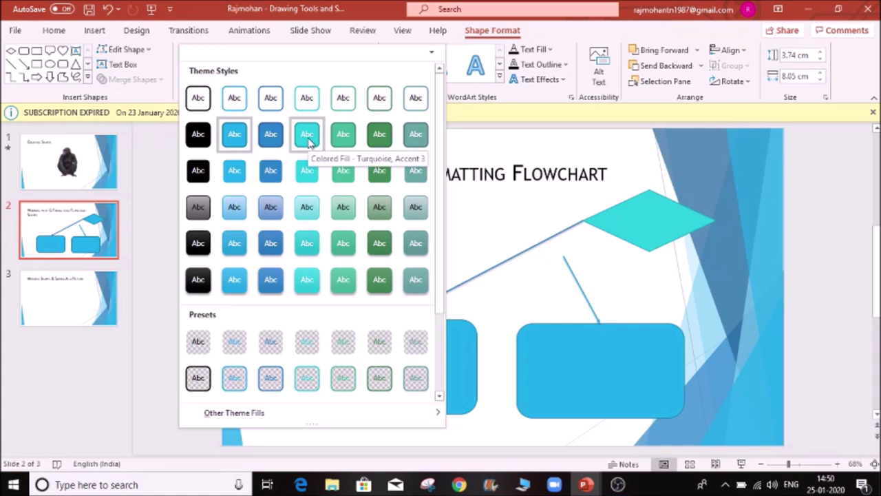
left_click(538, 154)
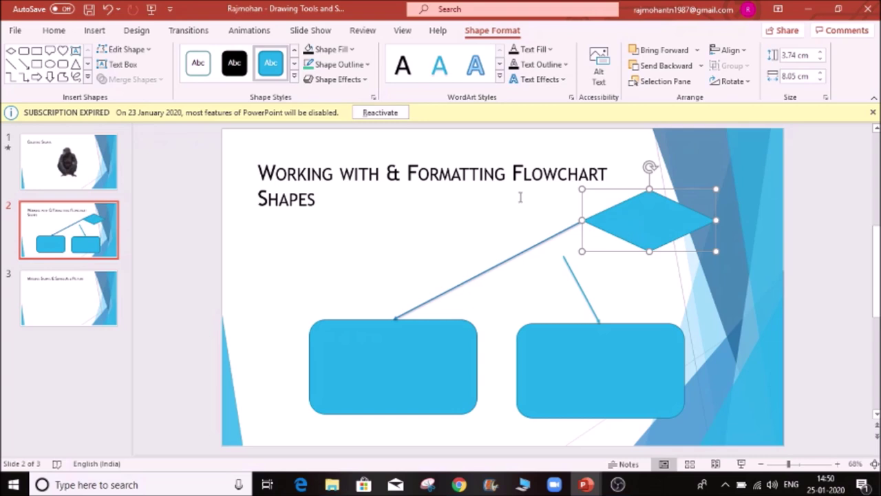
left_click(354, 53)
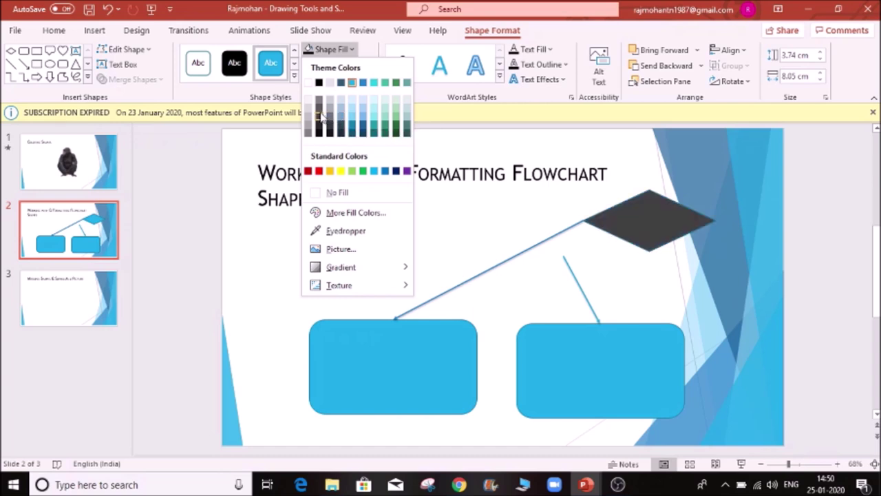
- Fill the diamond green, stretch it taller downward, and give it a Black outline
left_click(392, 84)
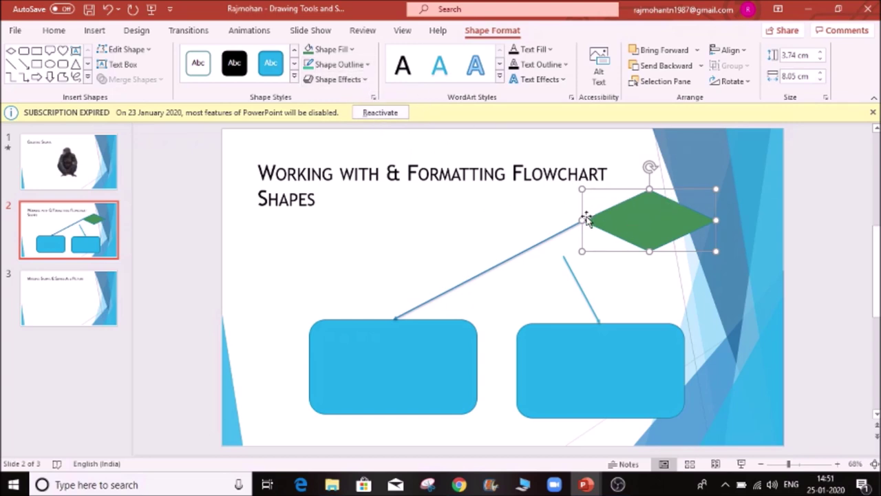
left_click_drag(650, 250, 654, 301)
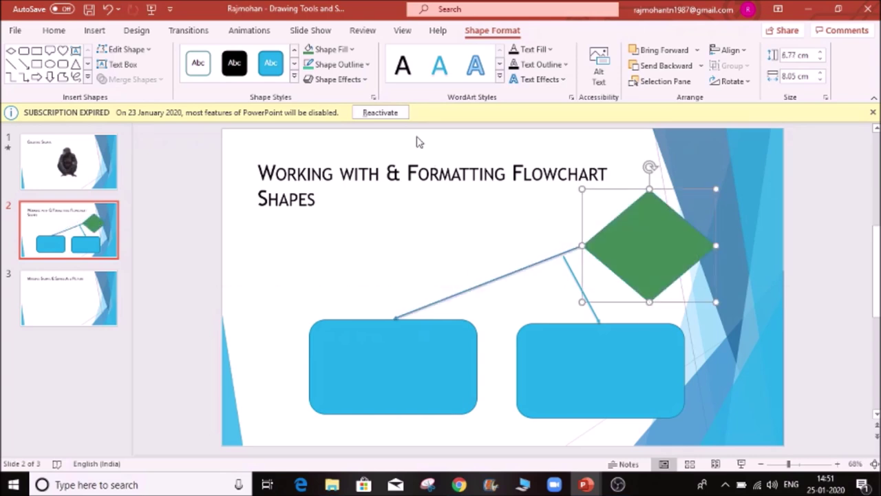
left_click(368, 65)
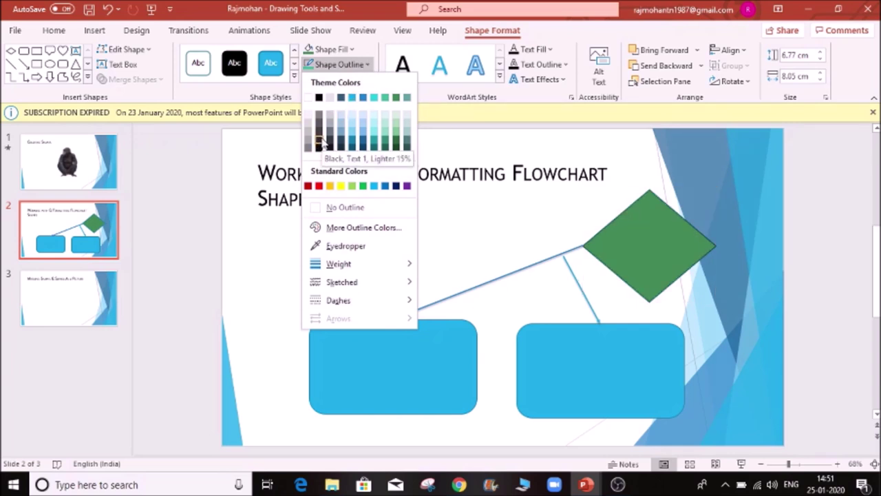
left_click(318, 99)
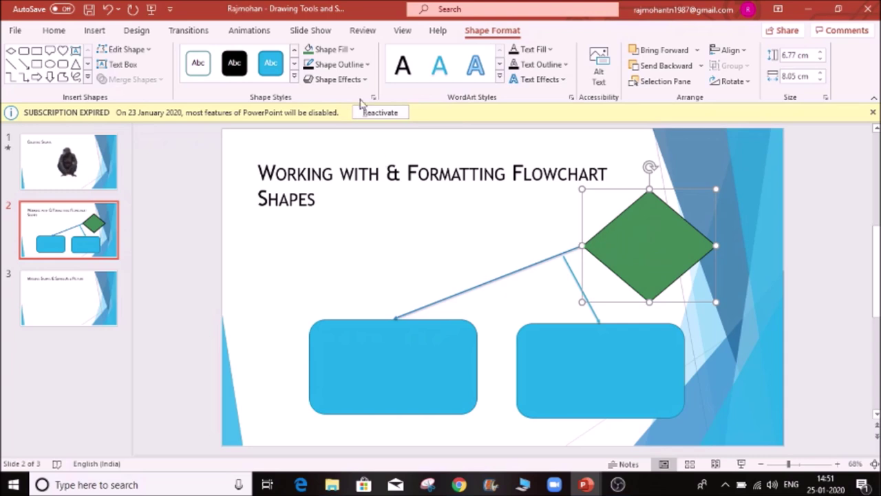
- Set the diamond's outline weight to 6 pt and open the More Lines settings
left_click(367, 66)
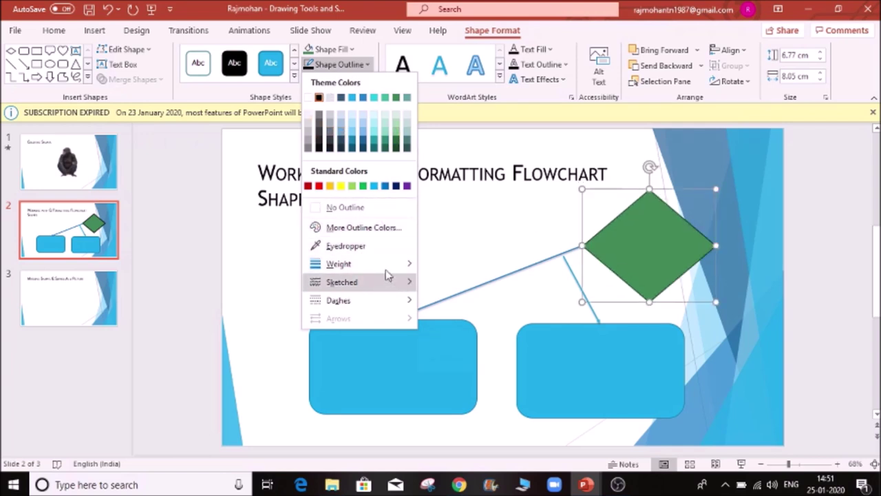
mouse_move(384, 269)
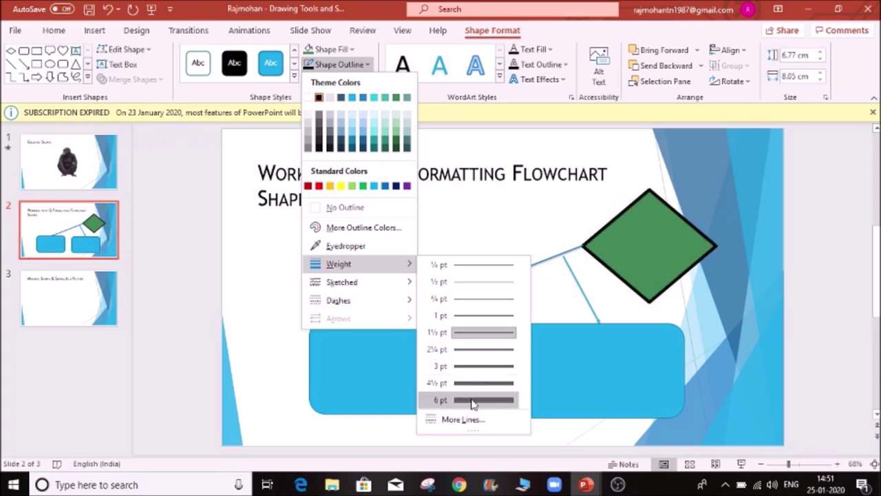
left_click(473, 401)
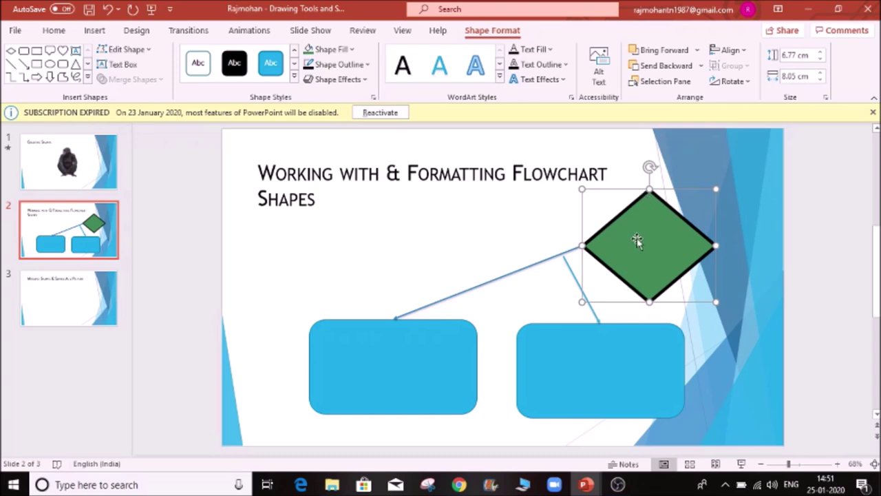
left_click(368, 65)
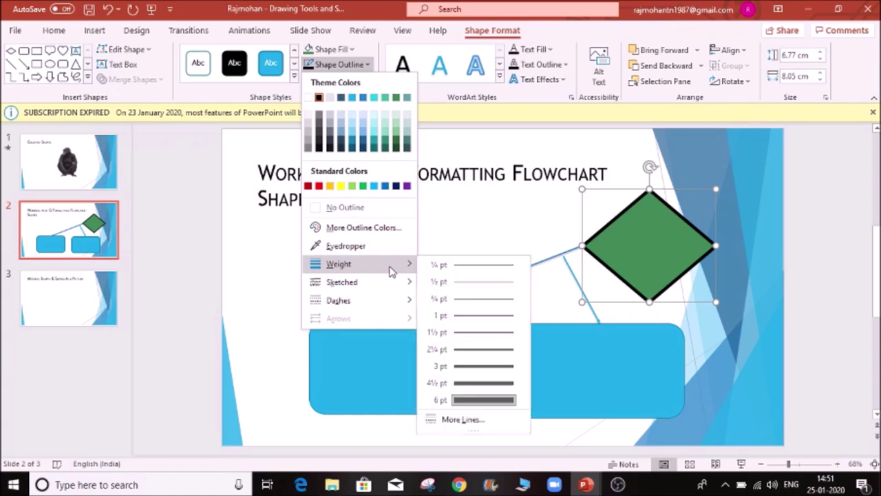
left_click(467, 428)
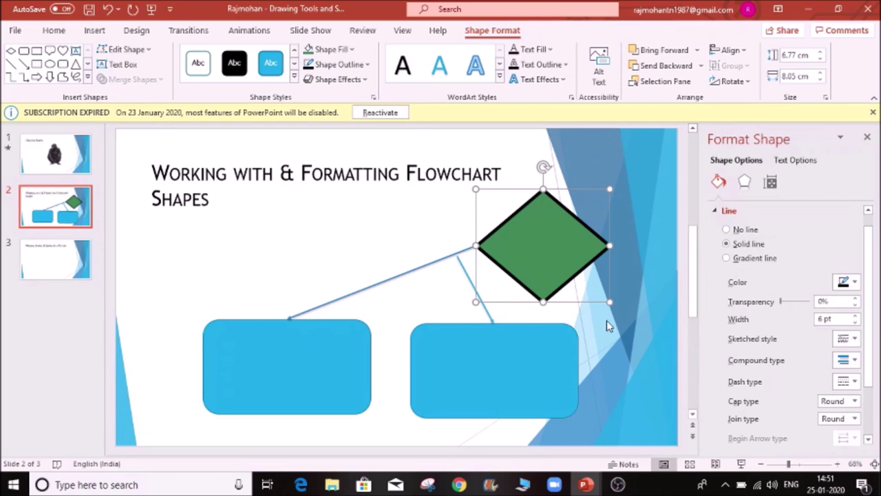
- Dismiss the sketched style list and Format Shape pane unchanged, then bring up Shape Fill colours
left_click(855, 340)
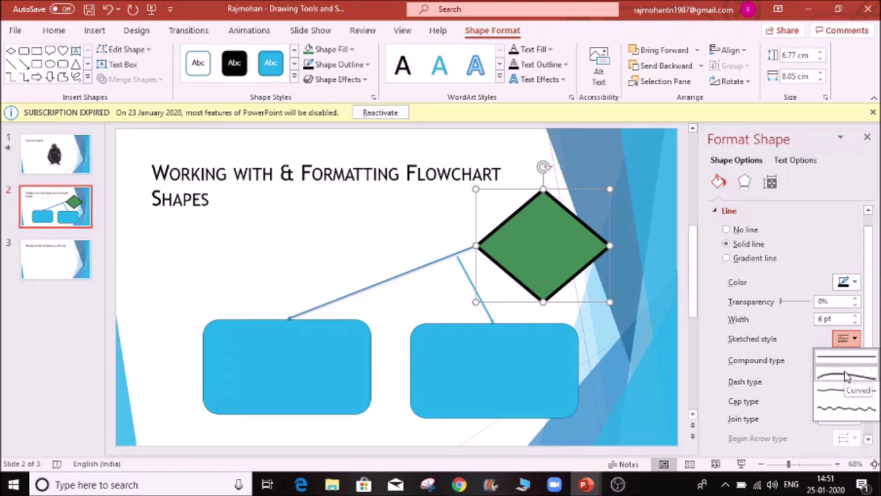
left_click(869, 137)
left_click(868, 138)
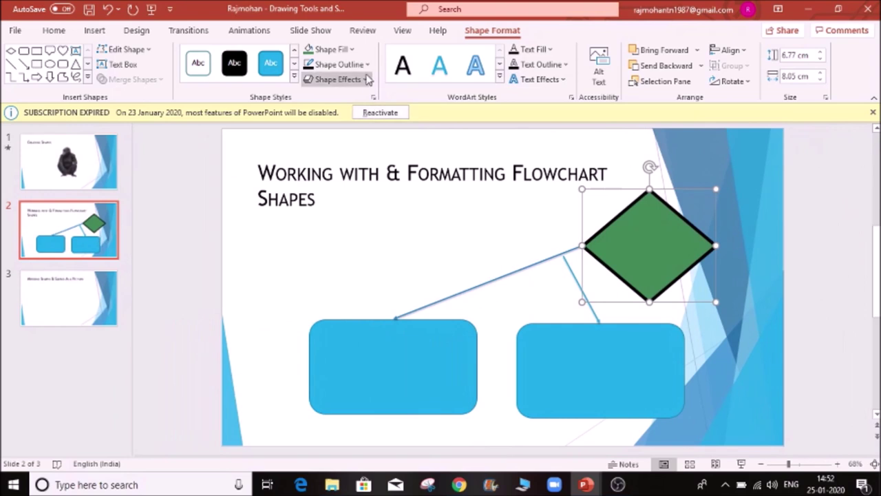
left_click(566, 65)
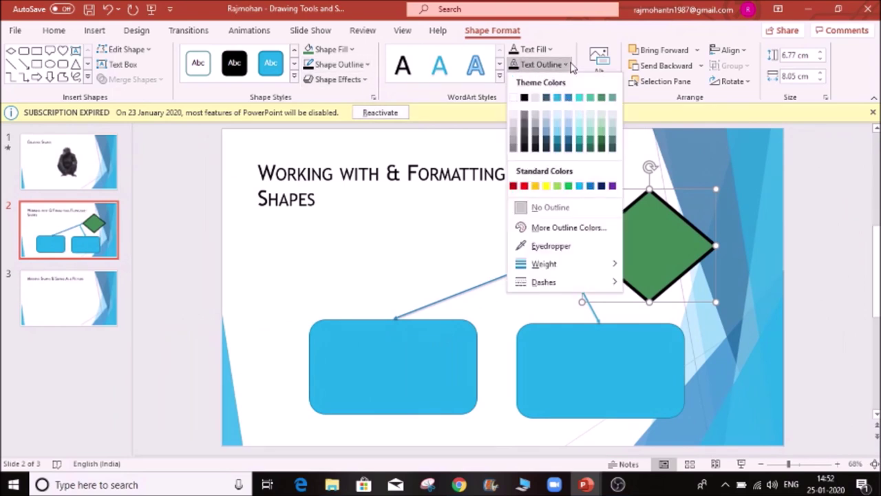
left_click(669, 241)
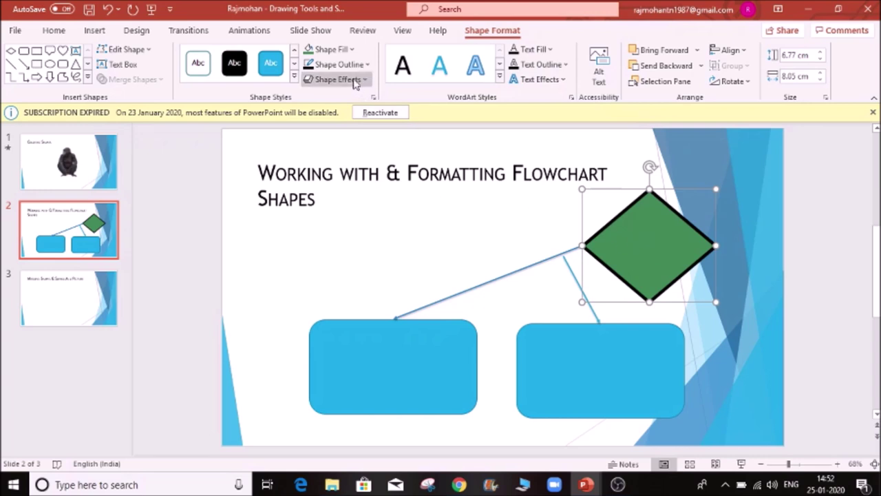
left_click(353, 50)
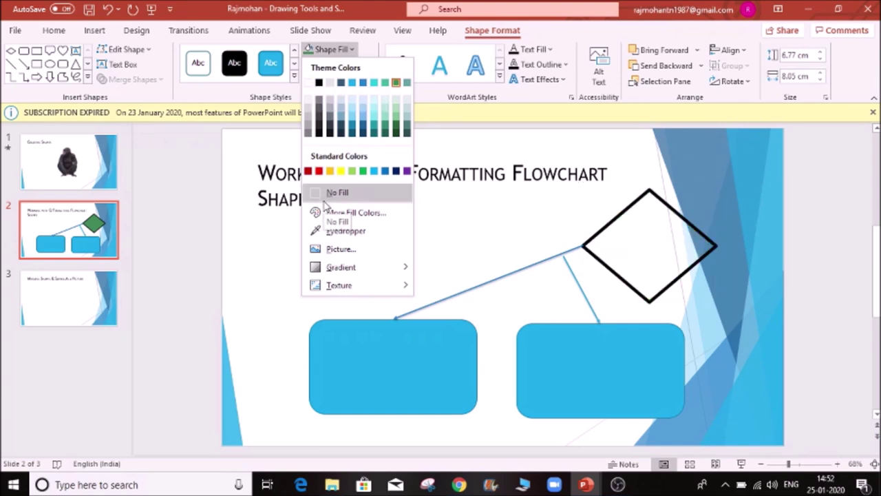
- Try a White fill, then set No Fill and move the diamond further toward the upper-right edge
left_click(308, 82)
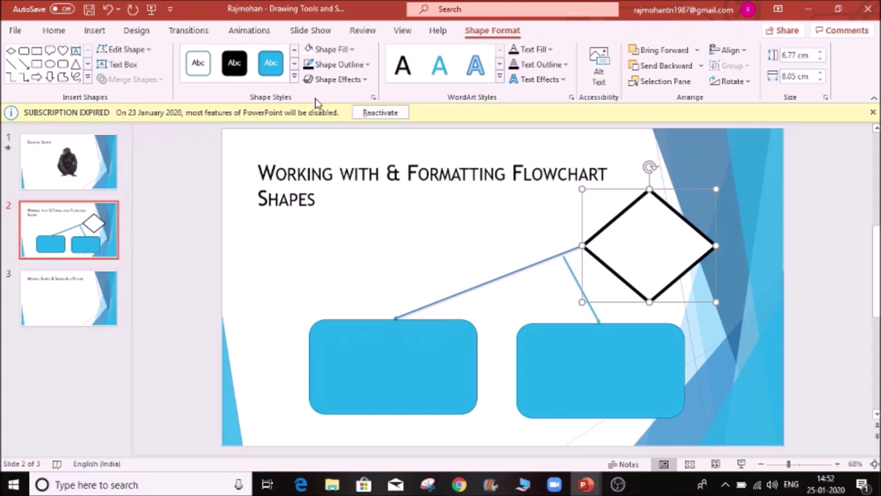
left_click(352, 50)
left_click(336, 193)
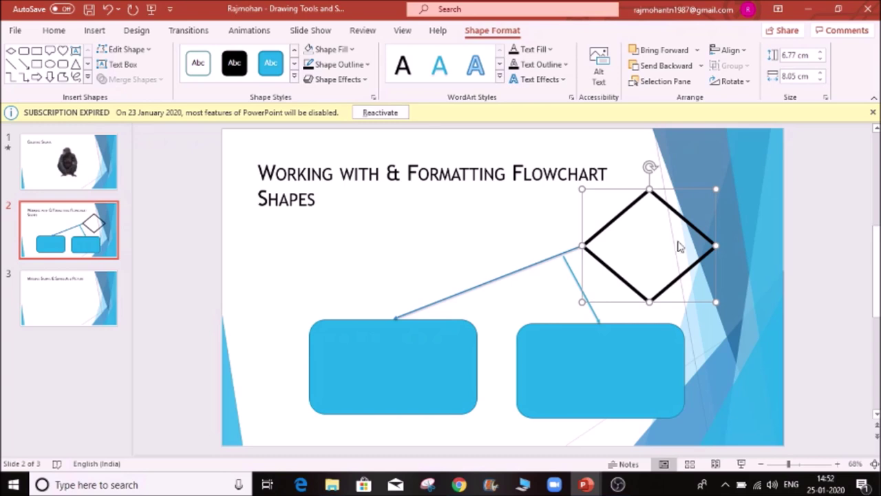
left_click_drag(668, 211, 737, 177)
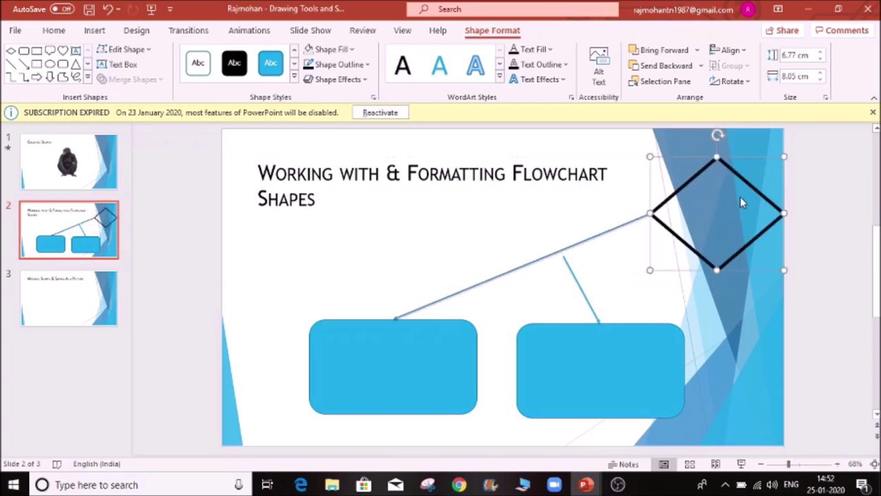
- Leave the outline unchanged, retry White, and settle on No Fill for the diamond
left_click(370, 65)
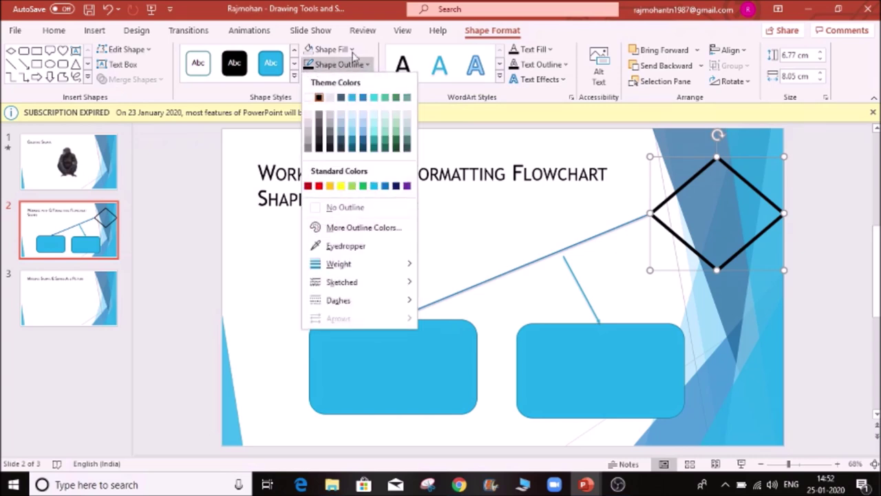
left_click(353, 64)
left_click(353, 50)
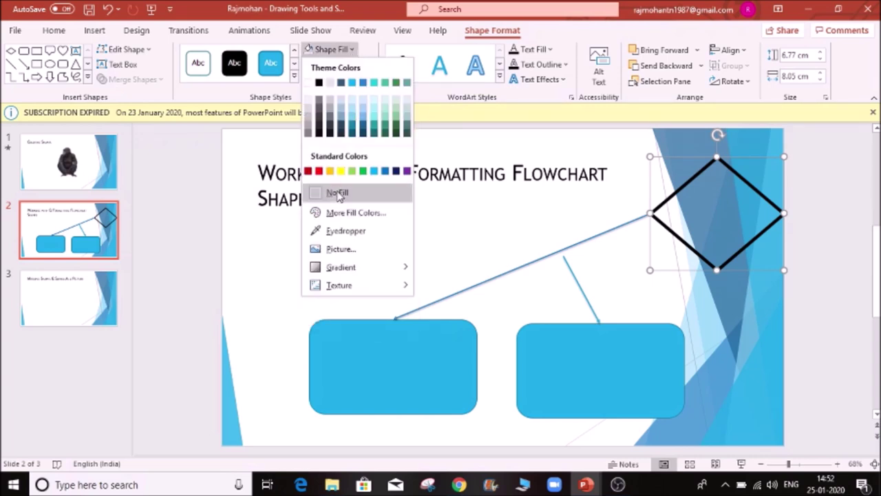
left_click(309, 83)
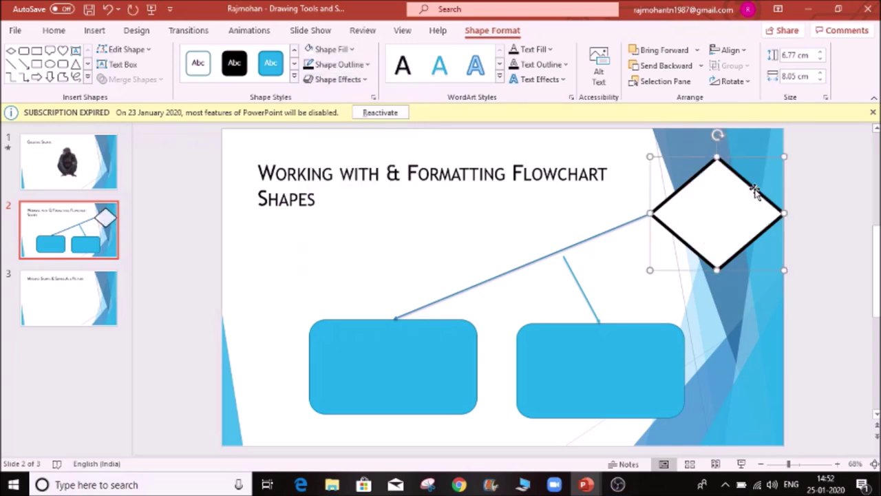
left_click(352, 52)
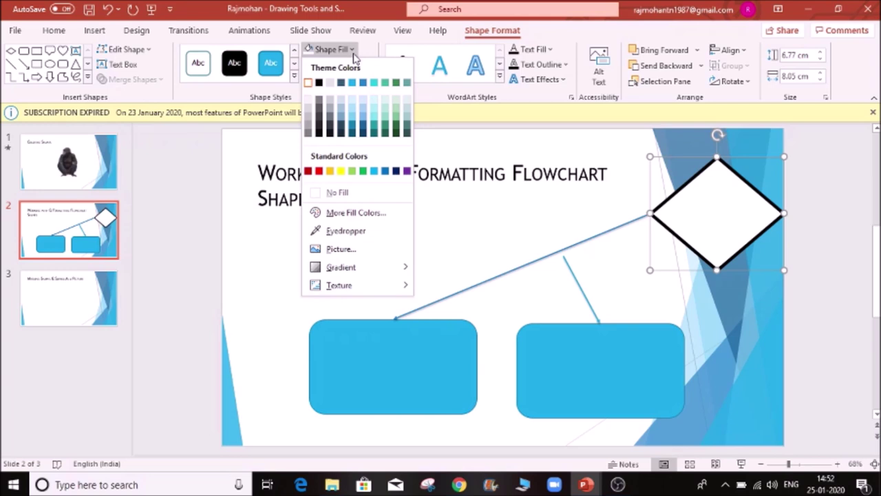
left_click(350, 192)
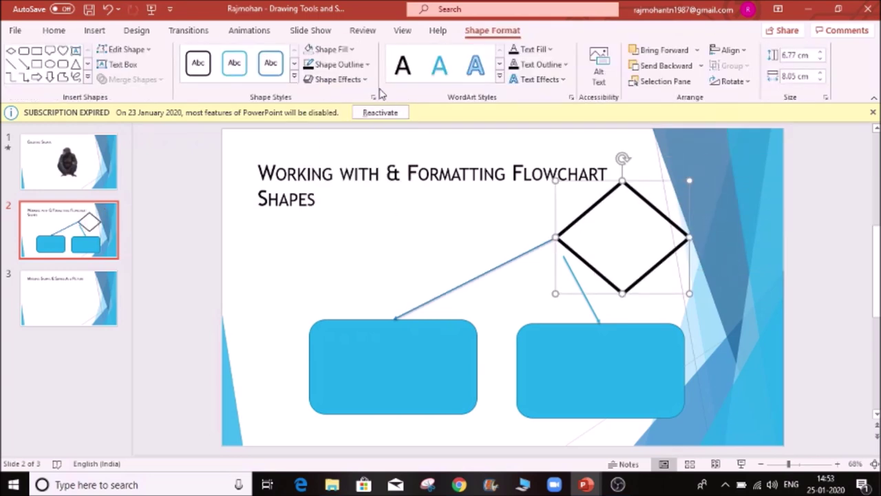
- Apply the Perspective: Relaxed 3-D rotation to the diamond
left_click(366, 79)
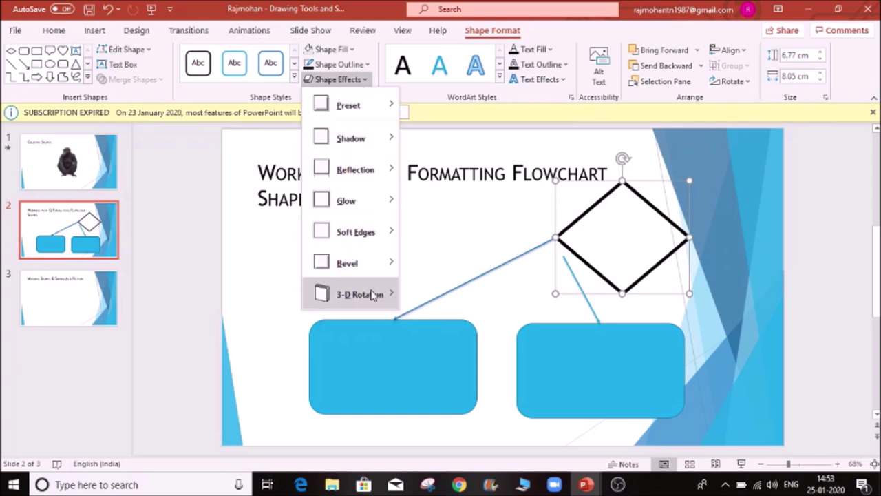
mouse_move(371, 294)
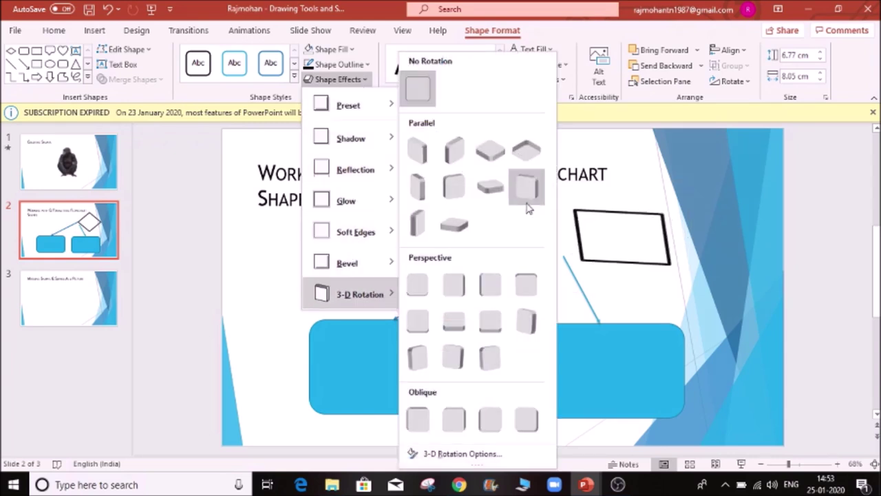
left_click(499, 318)
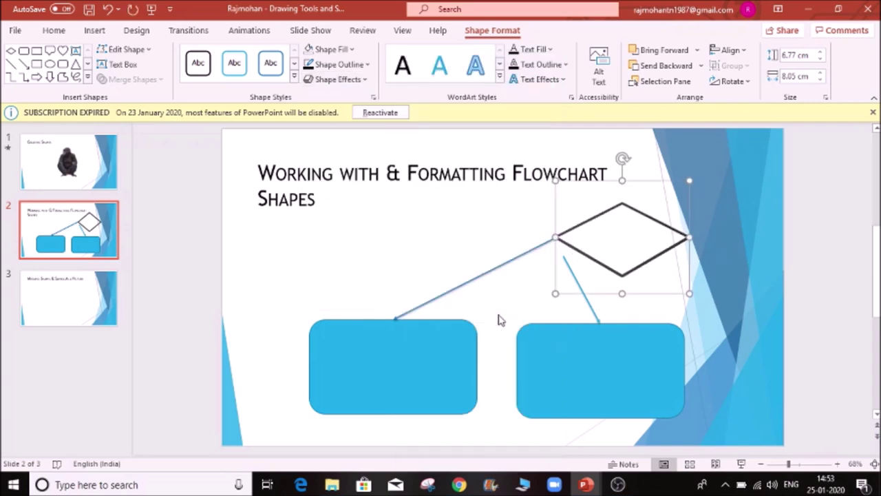
- Fill the diamond green and label it '10th Exam', fixing the typo
left_click(353, 51)
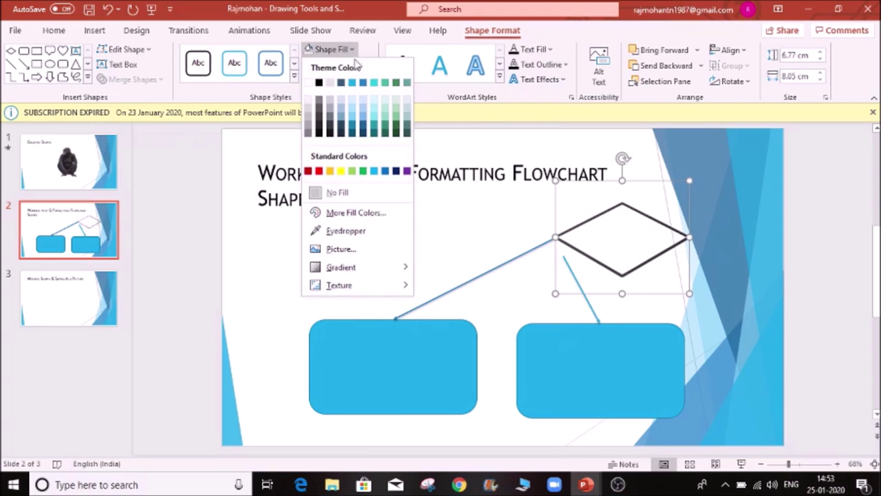
left_click(395, 83)
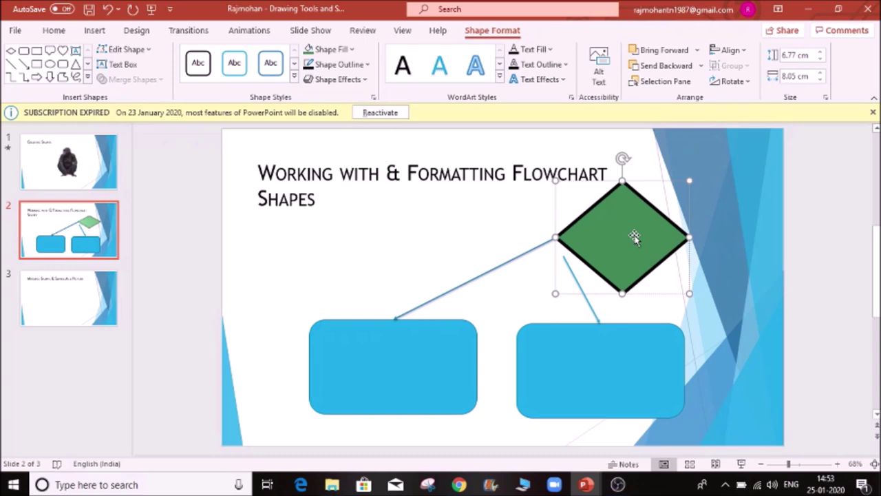
type("th Excam")
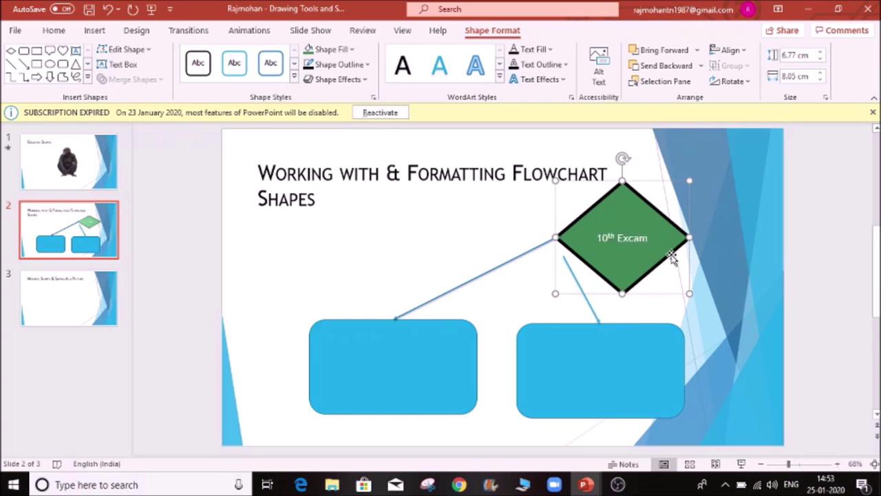
key("BackSpace")
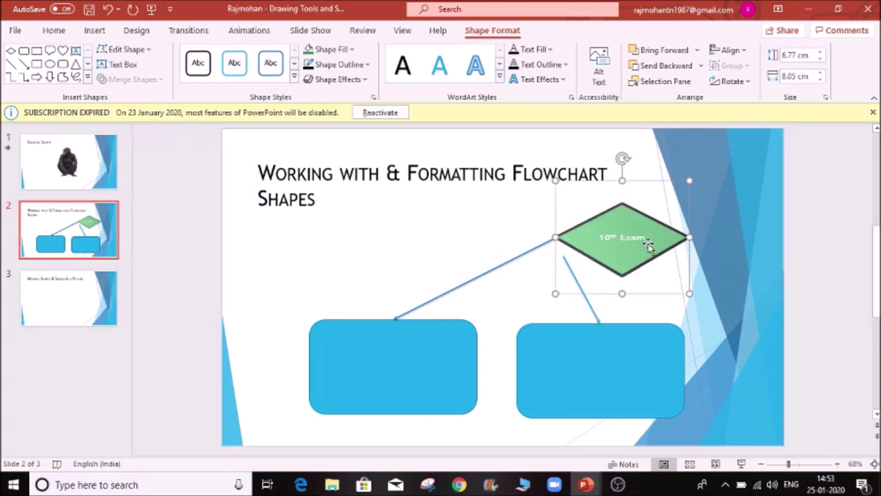
- Resize the diamond to 7.91 cm tall and 9.55 cm wide, and make 'Exam' yellow with a yellow outline
left_click_drag(622, 181, 622, 161)
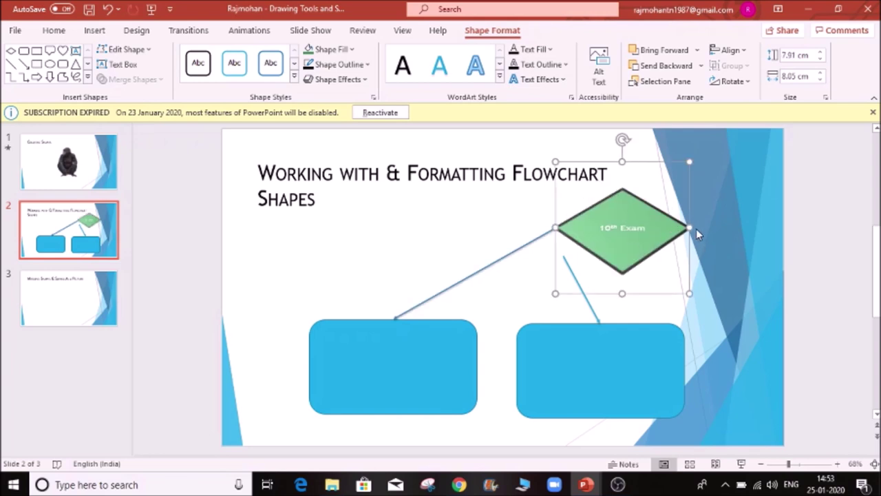
left_click_drag(687, 227, 713, 227)
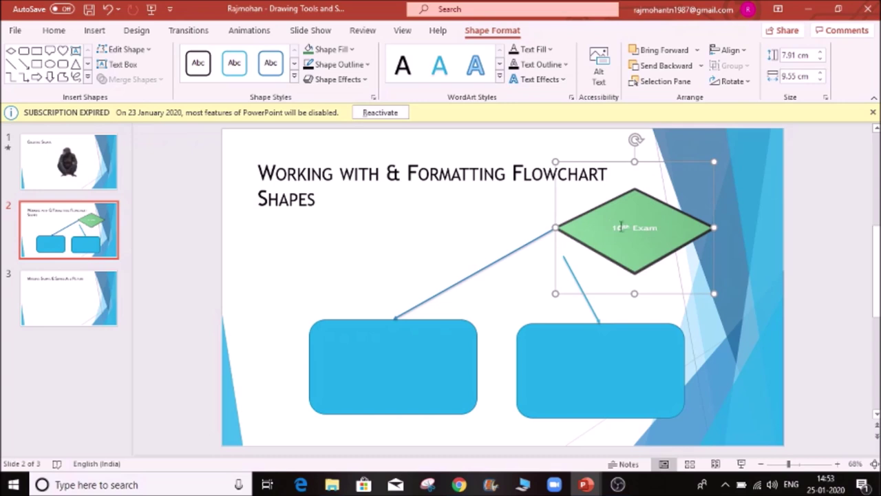
left_click_drag(631, 229, 660, 228)
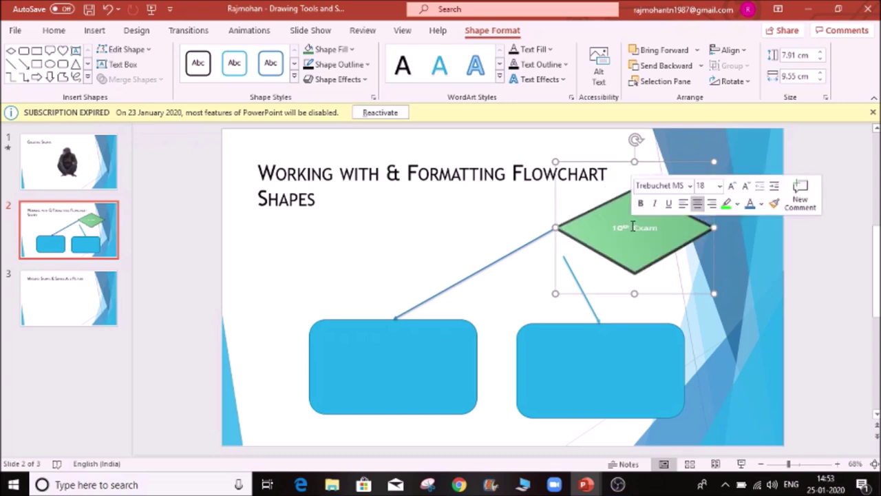
left_click(551, 50)
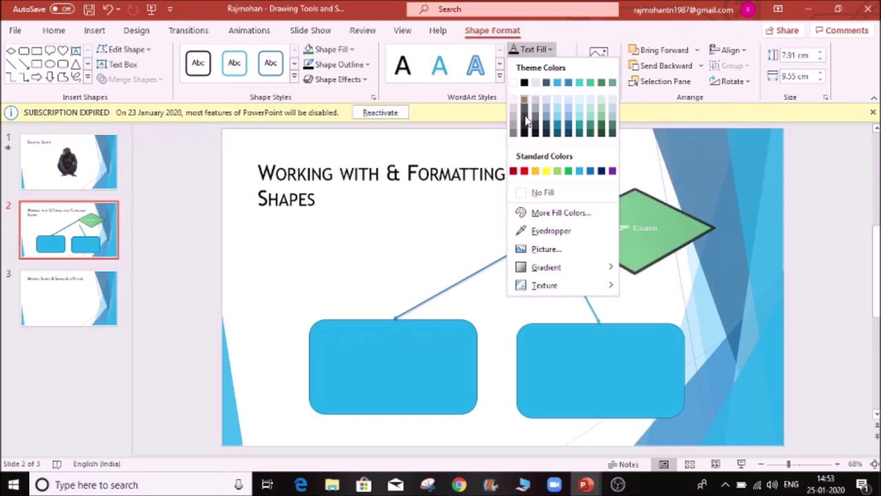
left_click(547, 172)
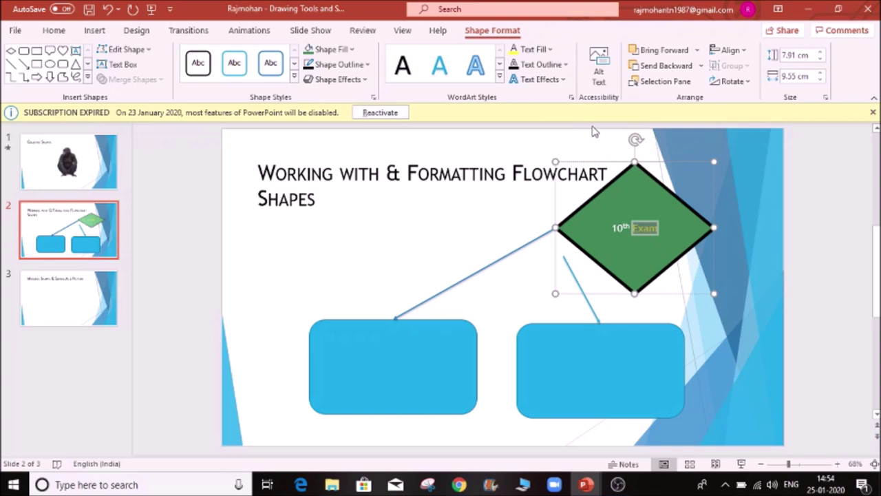
left_click(565, 64)
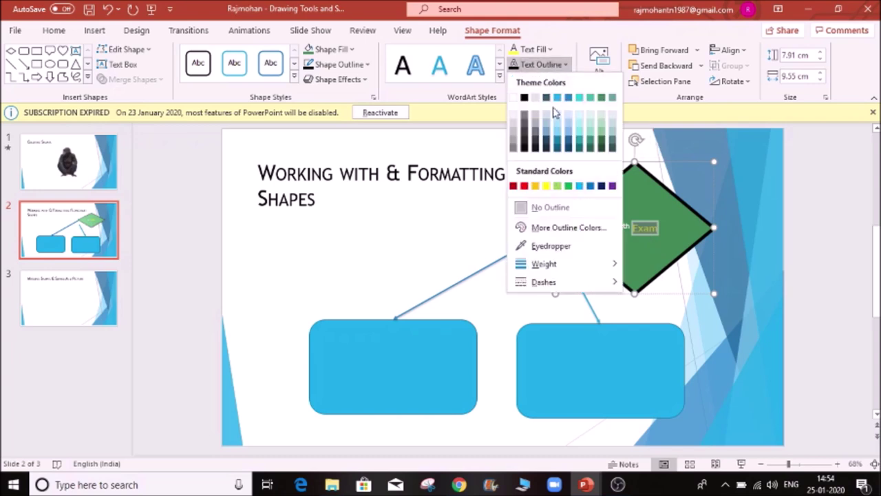
left_click(546, 186)
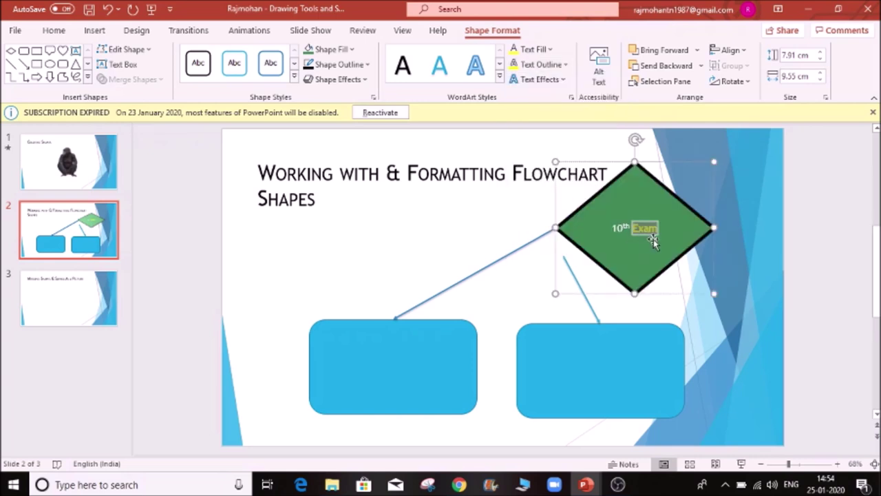
left_click(563, 82)
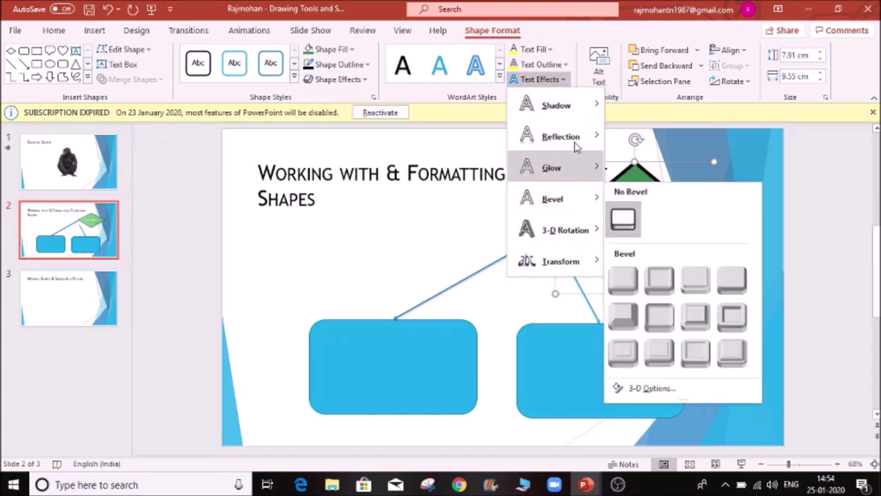
left_click(791, 255)
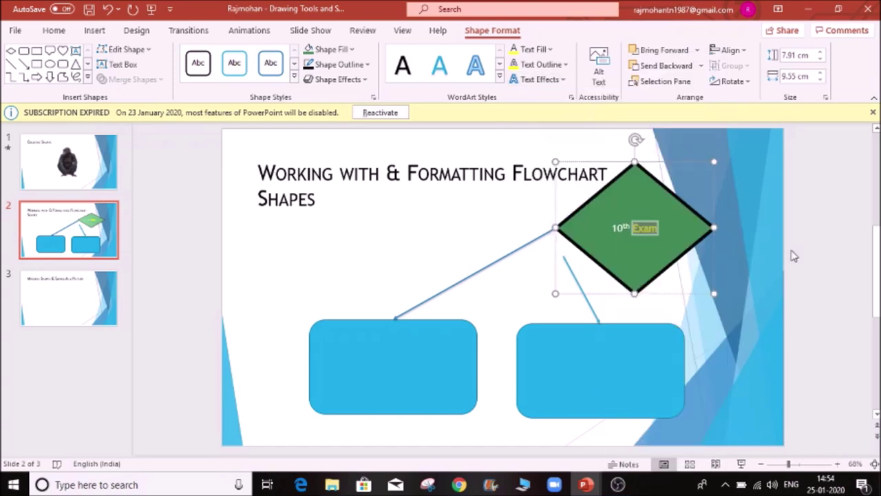
- Give the whole '10th Exam' label a dark theme text colour
double_click(623, 227)
left_click(658, 233)
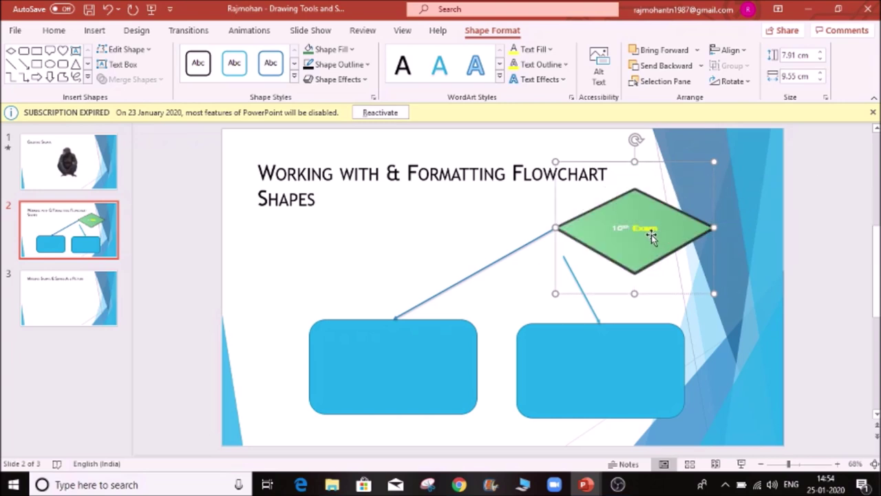
left_click_drag(655, 228, 614, 231)
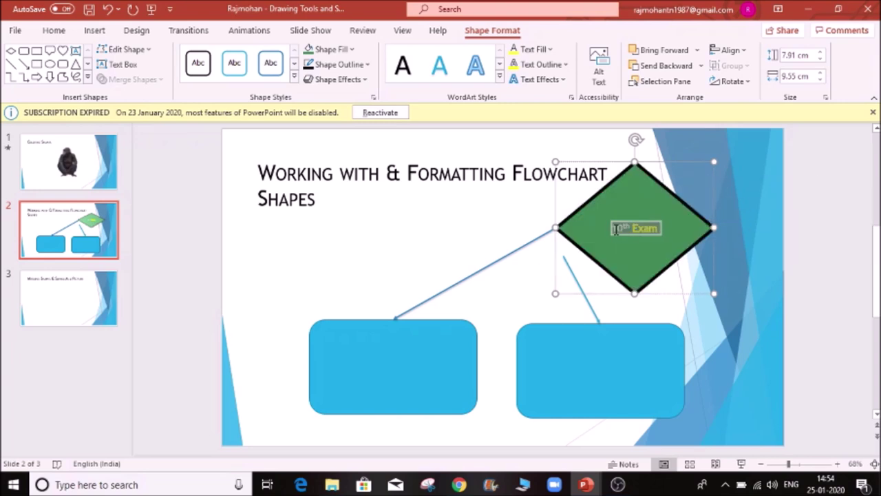
left_click(552, 50)
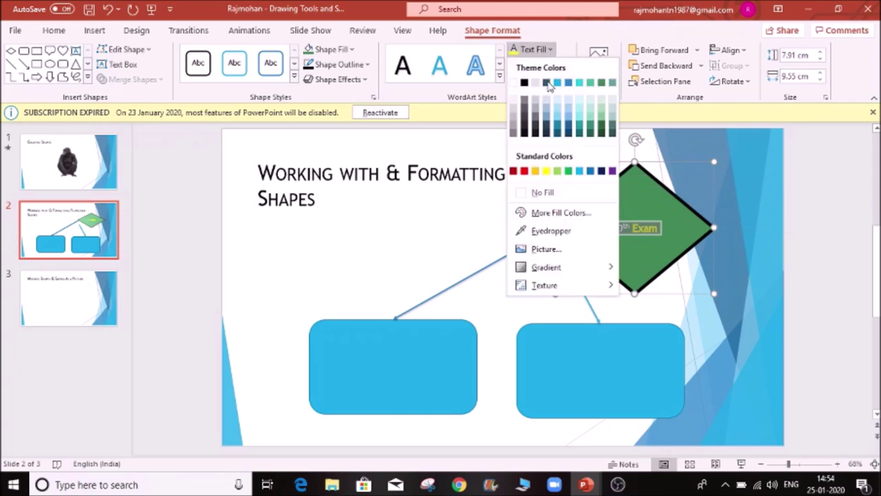
left_click(546, 82)
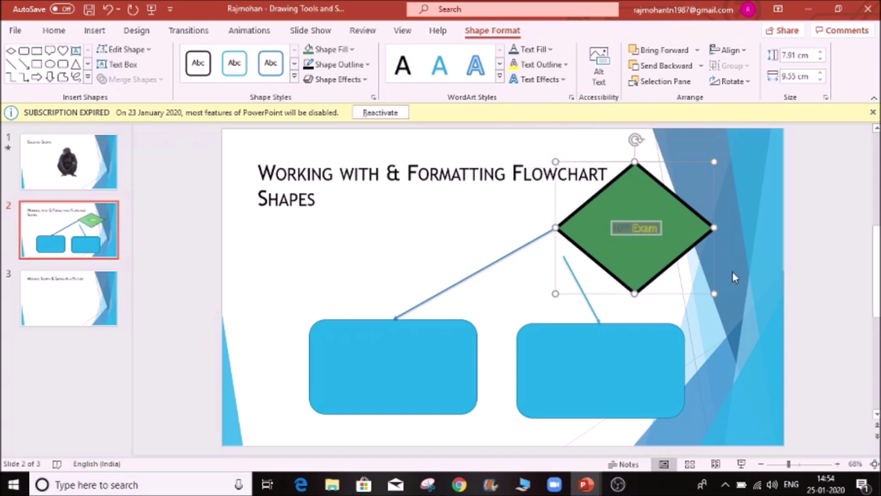
- Move the diamond so it sits centred above the two blue boxes
left_click(773, 246)
left_click(599, 226)
left_click_drag(621, 226, 502, 221)
left_click_drag(503, 232, 527, 232)
left_click(620, 216)
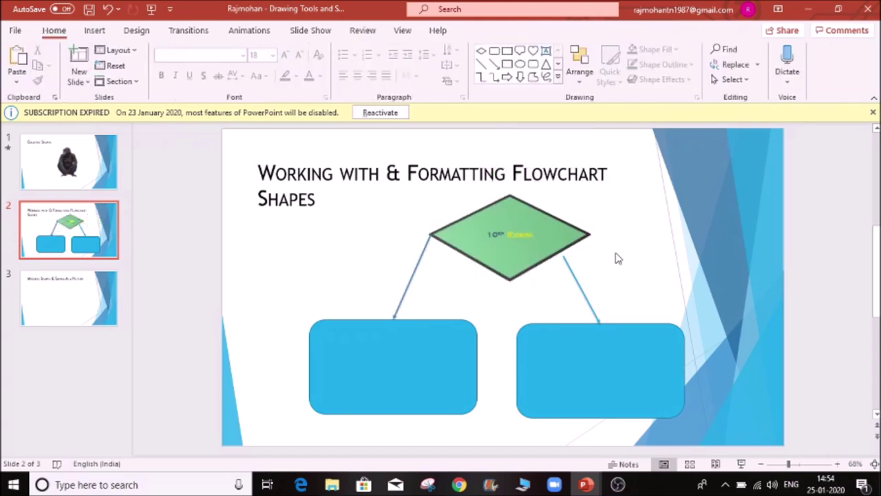
left_click(515, 236)
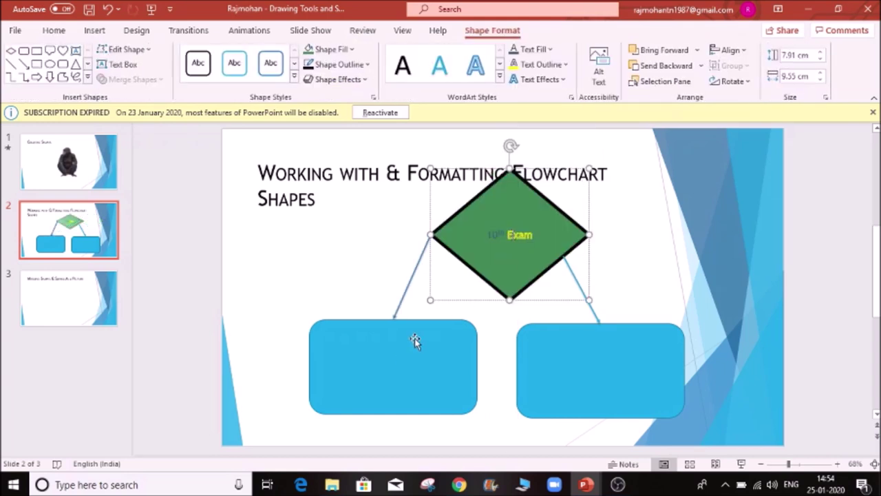
left_click(390, 366)
left_click(584, 376)
left_click(346, 358)
left_click(532, 226)
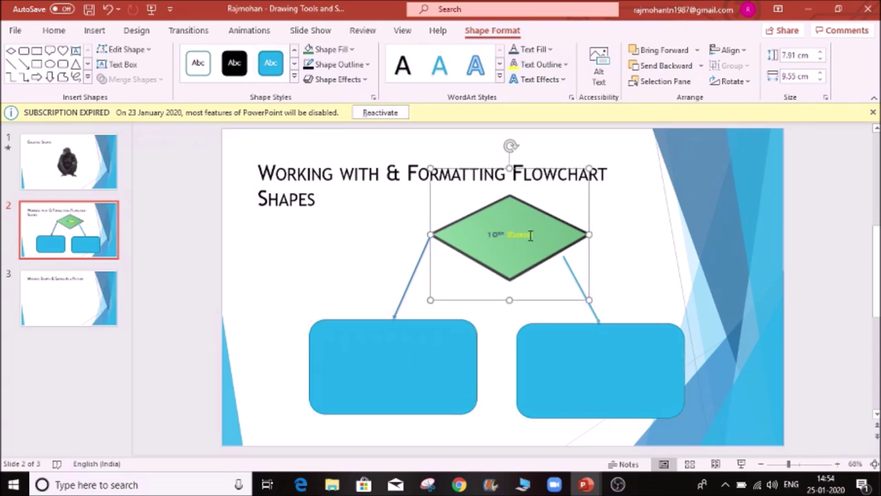
right_click(539, 239)
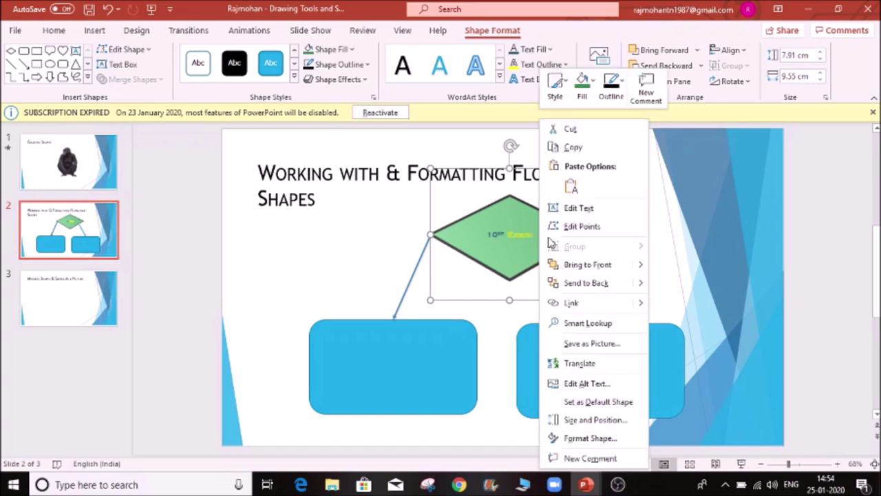
left_click(590, 438)
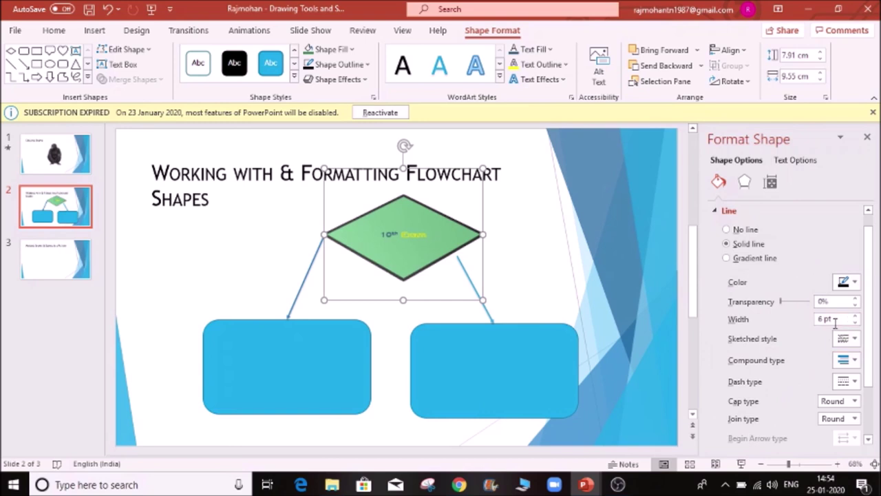
left_click(548, 231)
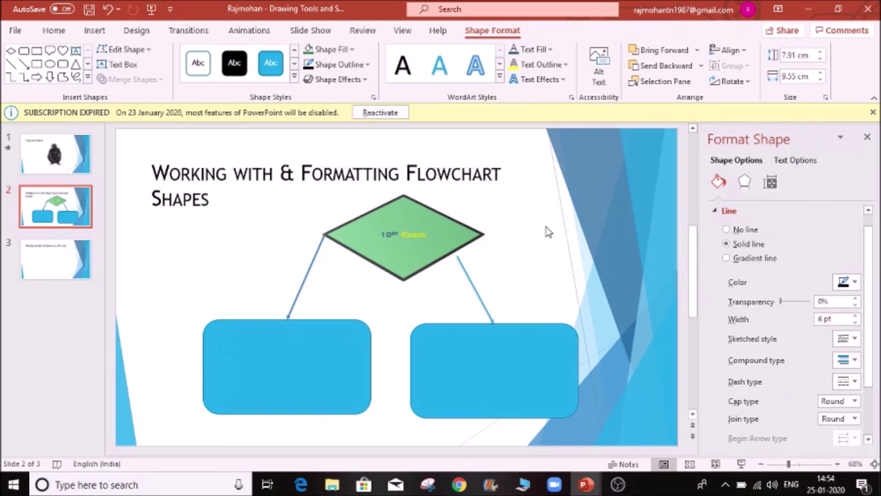
left_click(867, 138)
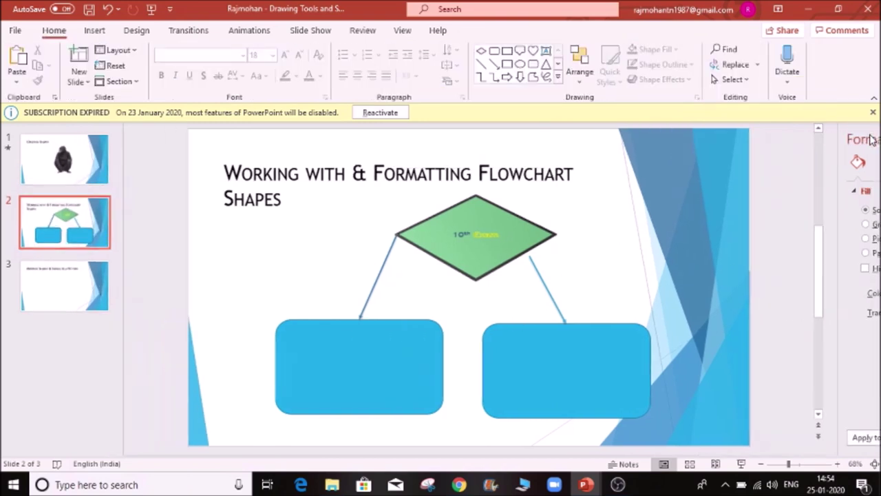
left_click(499, 228)
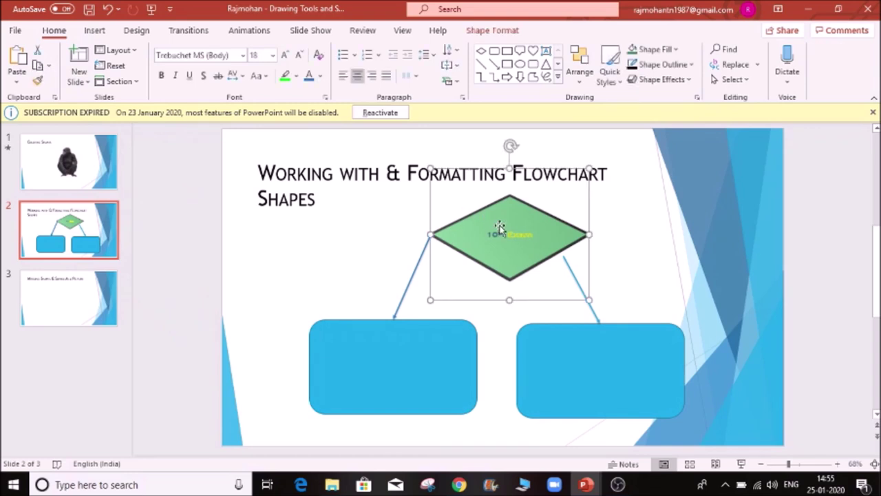
- Copy the diamond's formatting onto the left blue box, then undo it
left_click(38, 81)
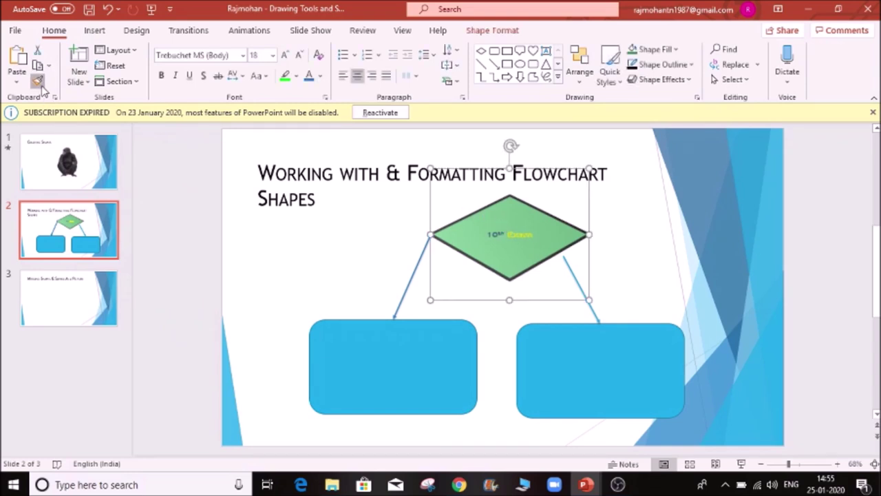
left_click(406, 367)
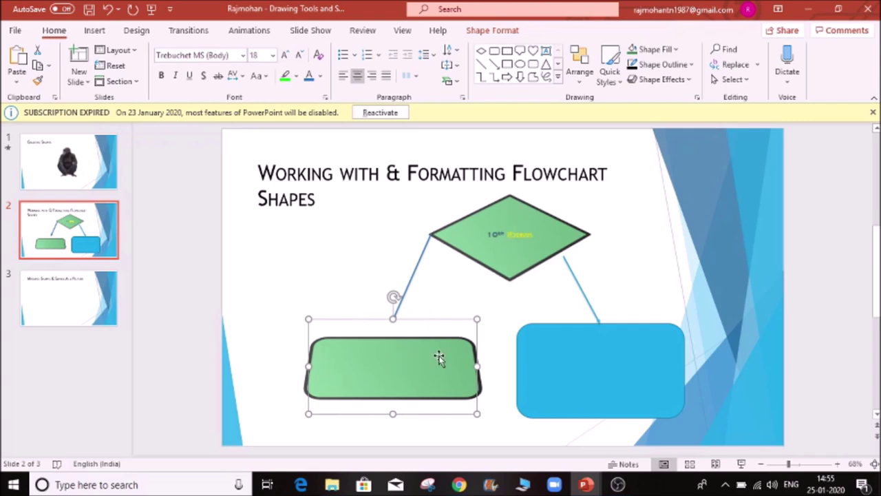
left_click(613, 359)
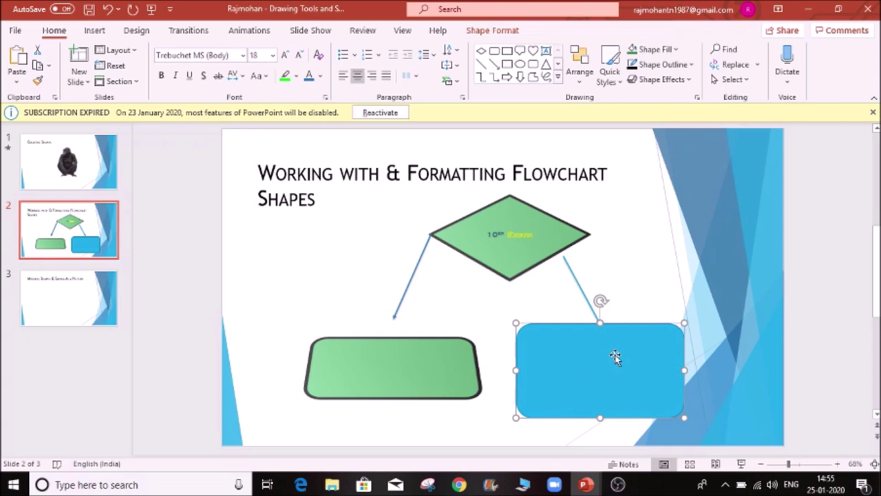
left_click(305, 250)
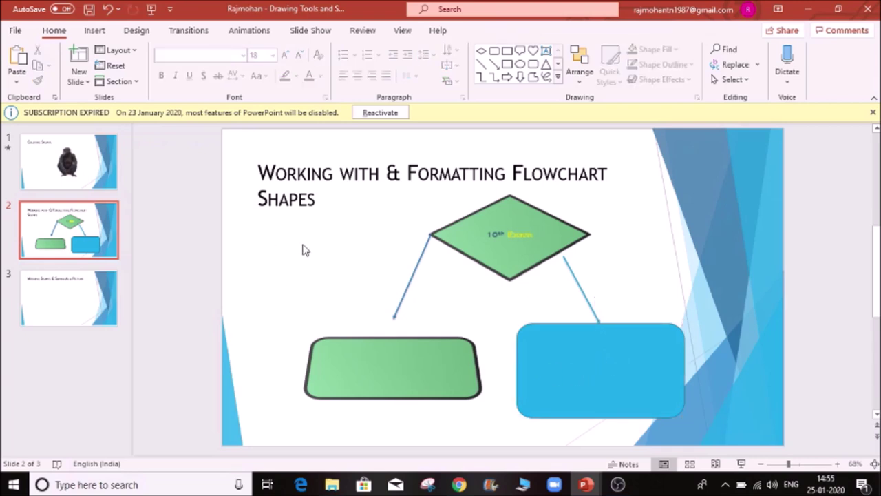
key("ctrl+z")
- Apply the diamond's green fill and dark outline to both blue boxes with Format Painter
left_click(537, 233)
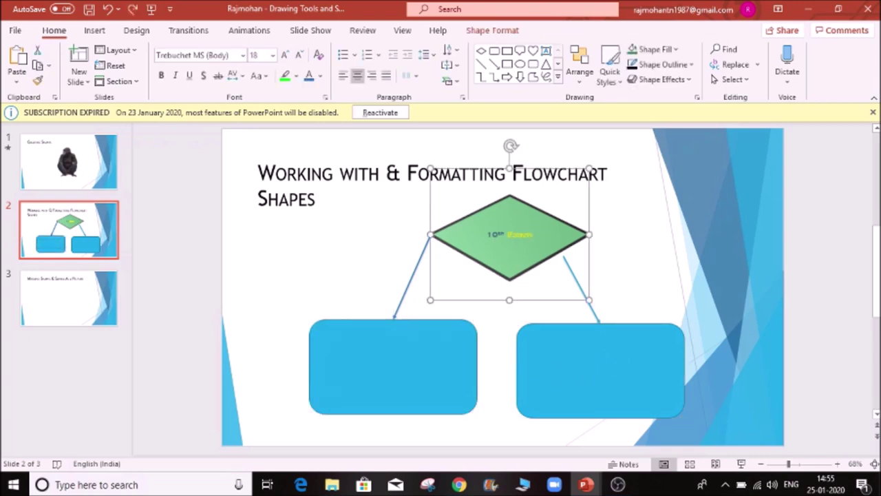
right_click(525, 270)
key("Escape")
left_click(33, 87)
left_click(359, 353)
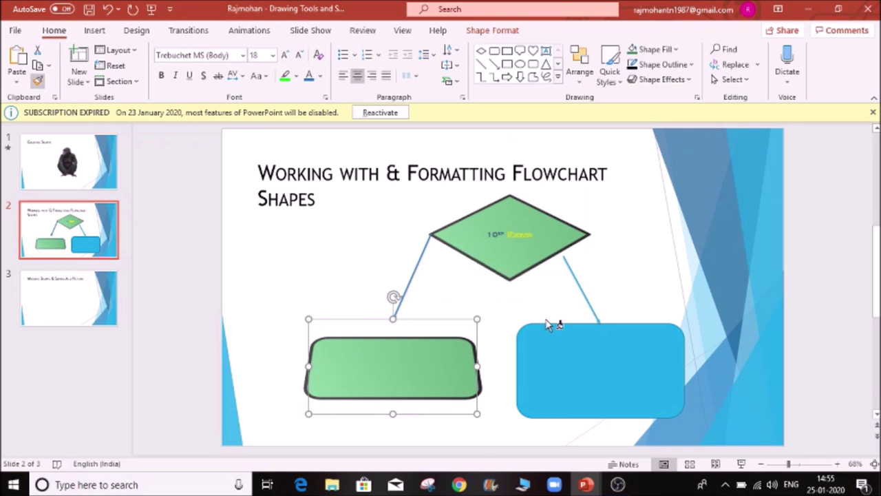
left_click(577, 366)
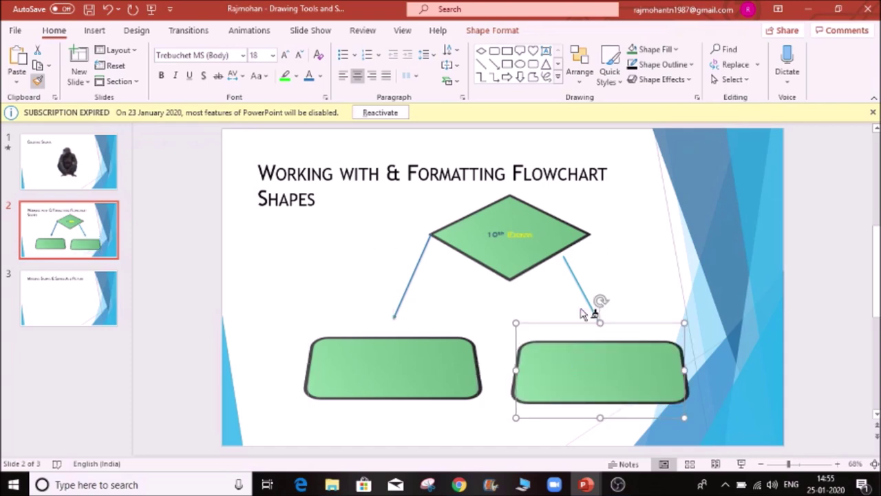
left_click(621, 275)
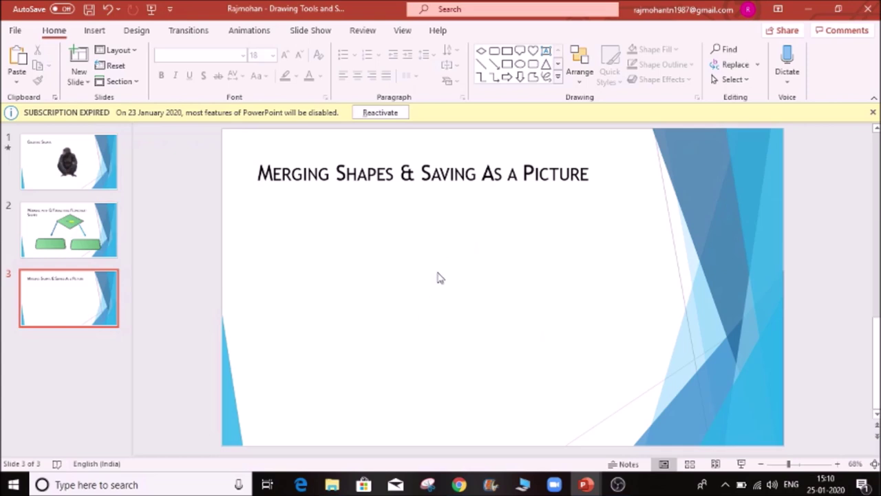
- Draw a blue rectangle near the slide centre and an oval at its top-right corner
left_click(494, 50)
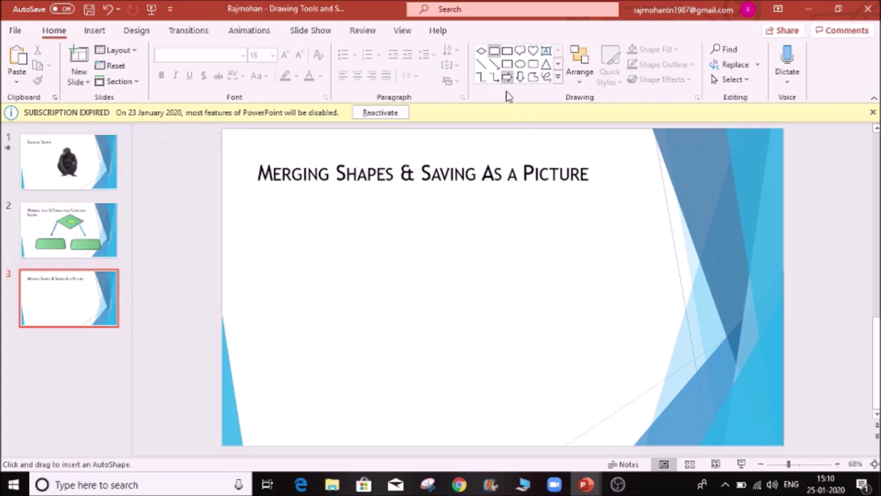
left_click_drag(364, 259, 487, 356)
left_click(519, 64)
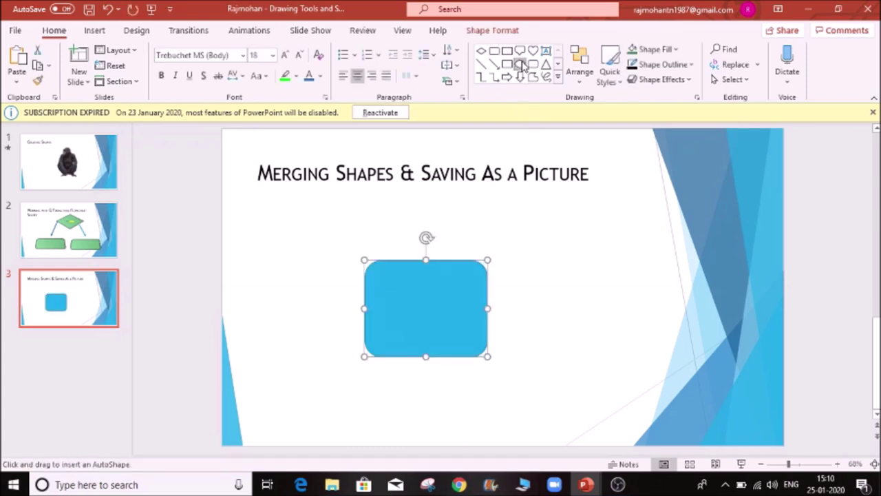
left_click_drag(482, 252, 512, 276)
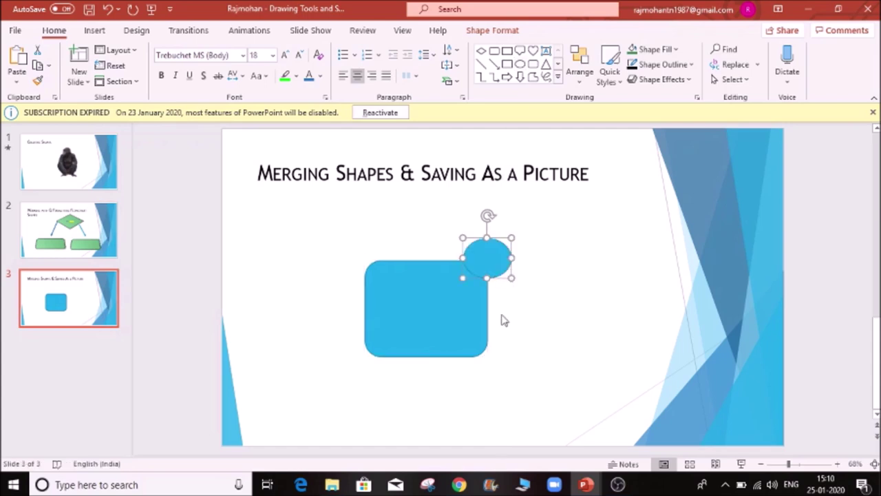
mouse_move(469, 333)
left_mouse_down()
mouse_move(483, 342)
mouse_move(472, 337)
left_mouse_up()
- Duplicate the oval and position the copies over the rectangle's other corners
left_click(486, 259)
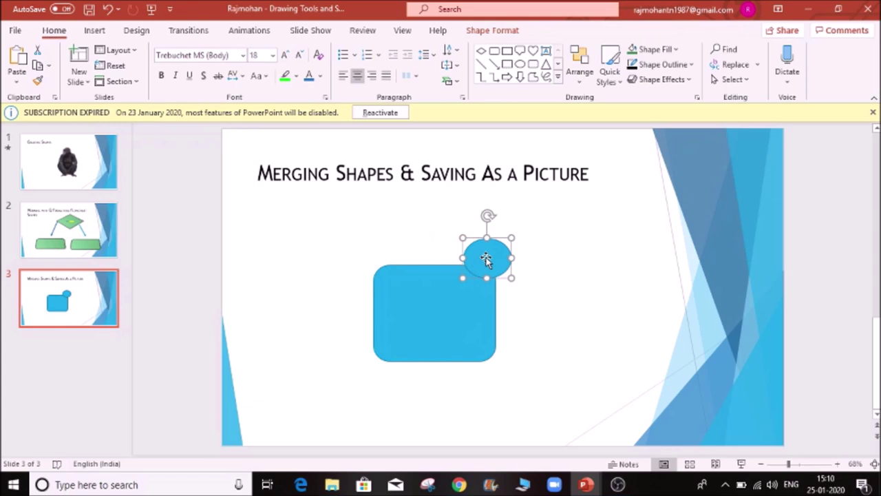
key("Right")
key("Right")
key("Down")
key("Down")
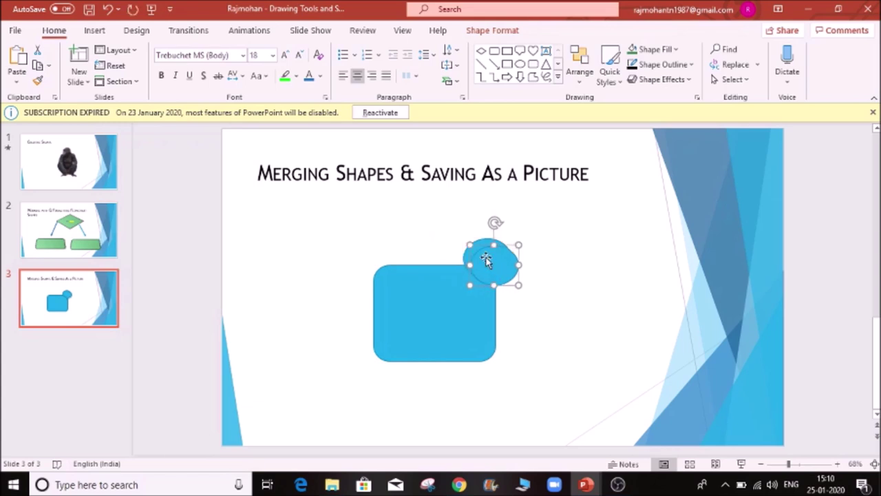
key("ctrl+d")
key("ctrl+d")
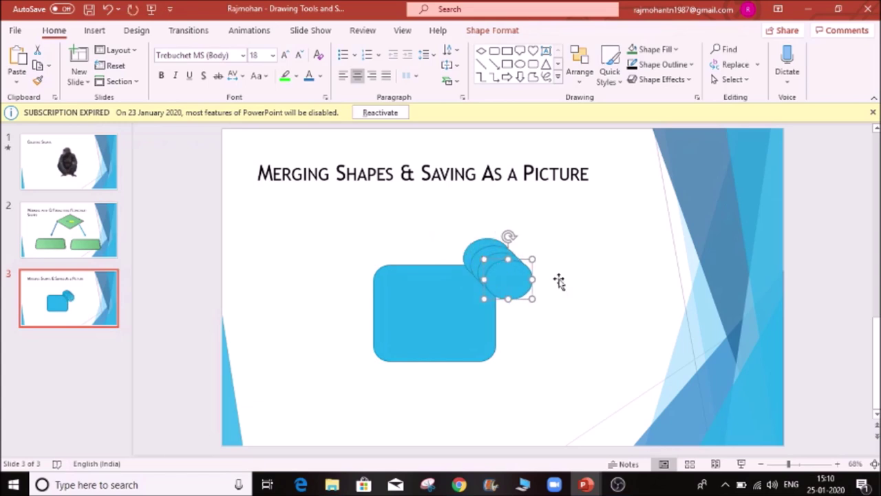
left_click_drag(524, 288, 511, 363)
left_click_drag(506, 274, 381, 359)
left_click_drag(393, 272, 385, 256)
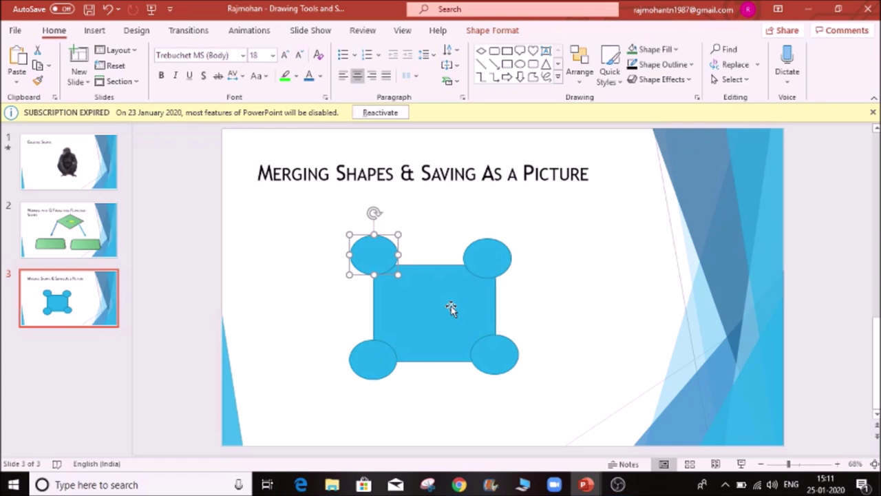
left_click(293, 224)
- Move the slide 3 title up and right, then reselect the rectangle and four ovals
left_click_drag(296, 209, 611, 425)
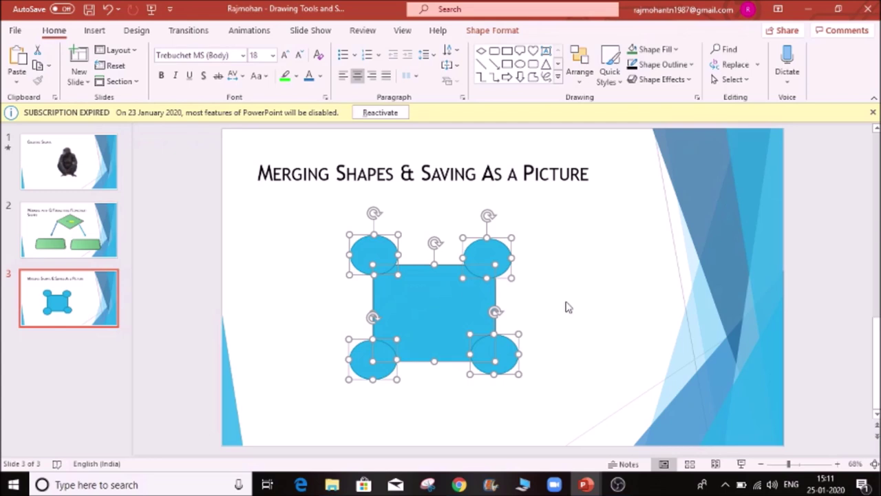
left_click(597, 309)
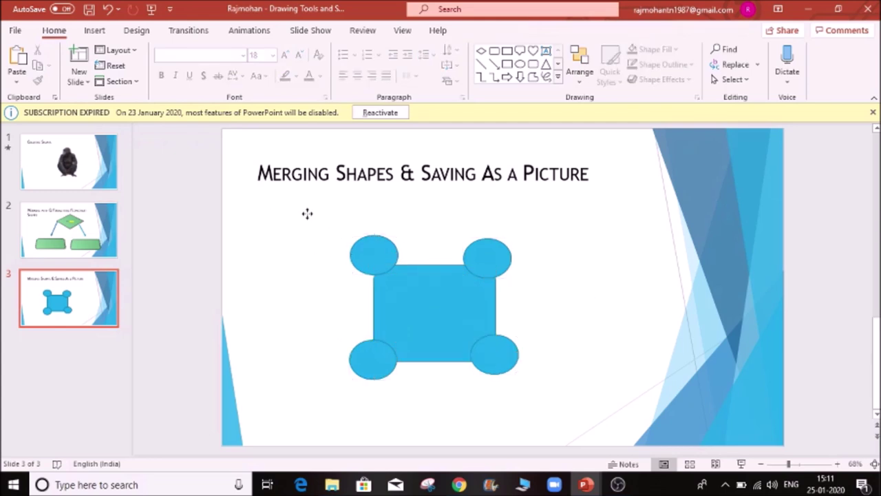
left_click_drag(307, 213, 370, 191)
left_click(319, 242)
left_click_drag(326, 219, 584, 387)
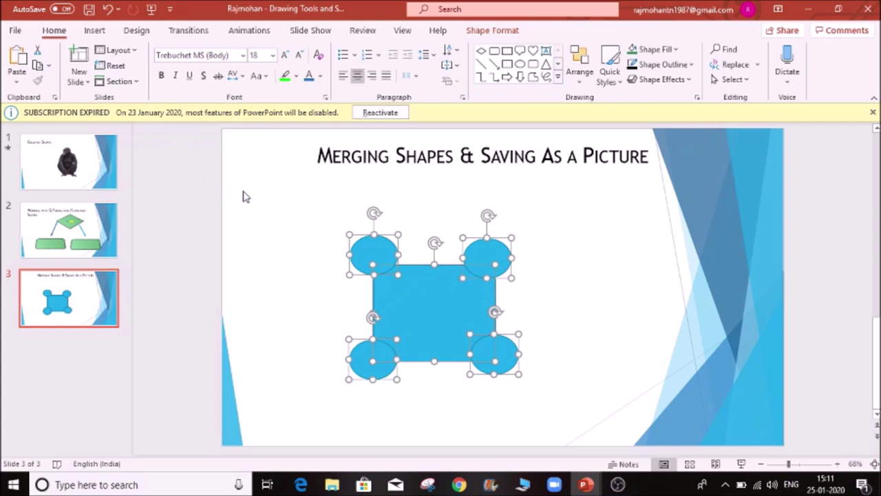
left_click(504, 32)
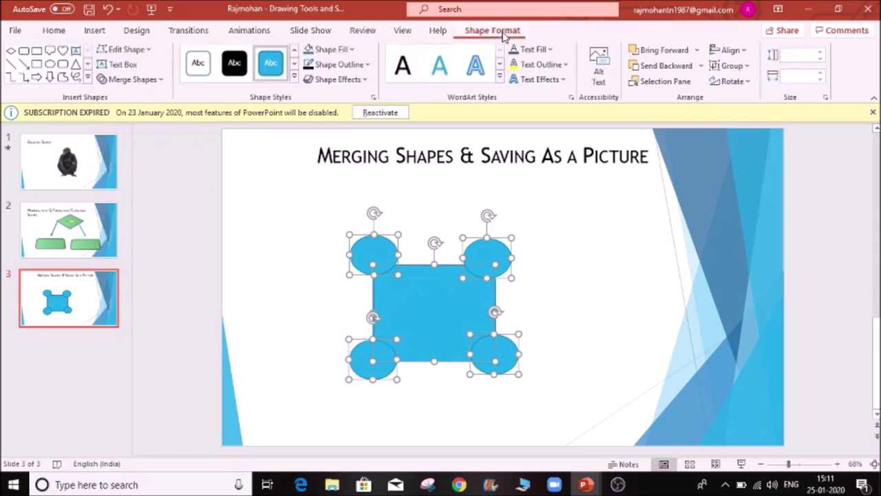
- Try the Combine merge, undo it, then try Fragment on the shapes
left_click(161, 80)
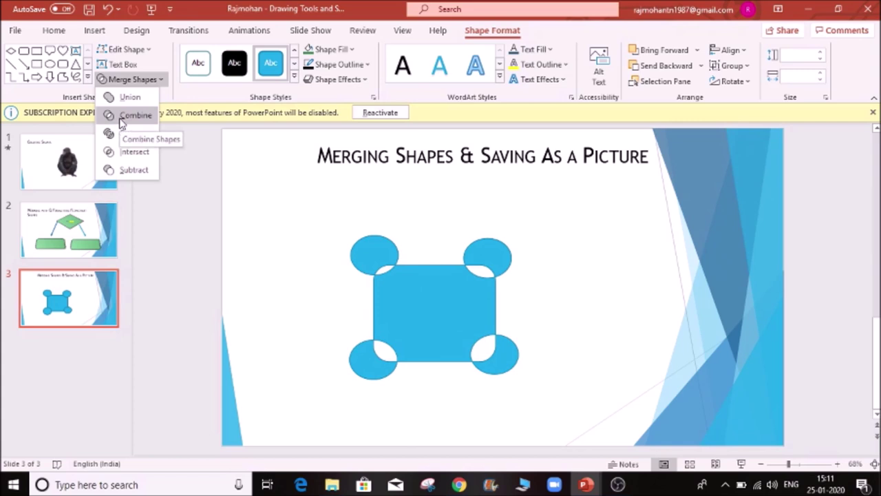
left_click(130, 115)
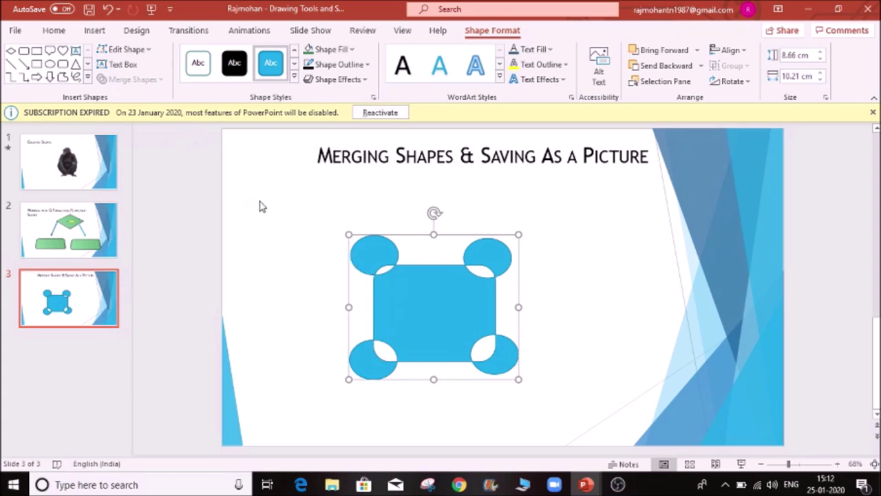
key("ctrl+shift+g")
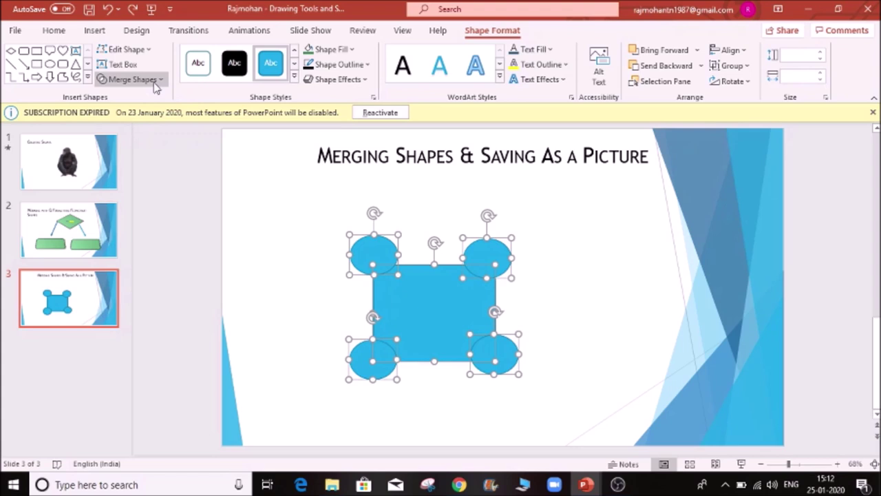
left_click(164, 80)
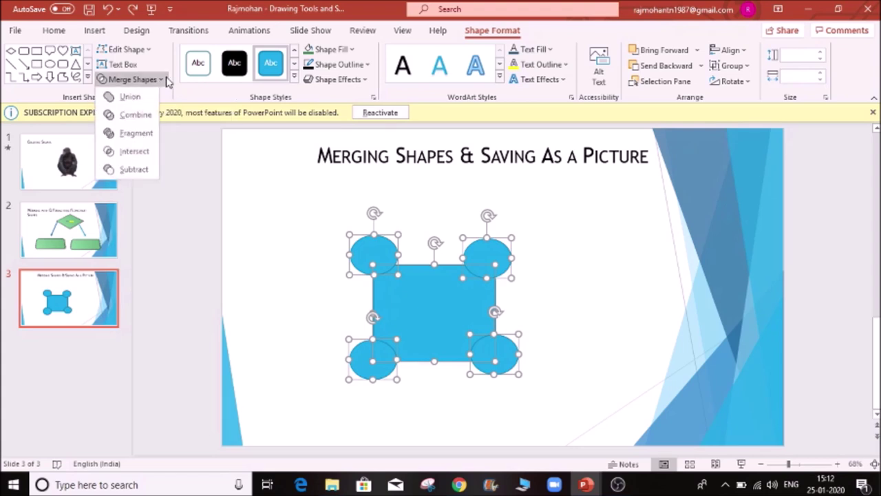
left_click(138, 135)
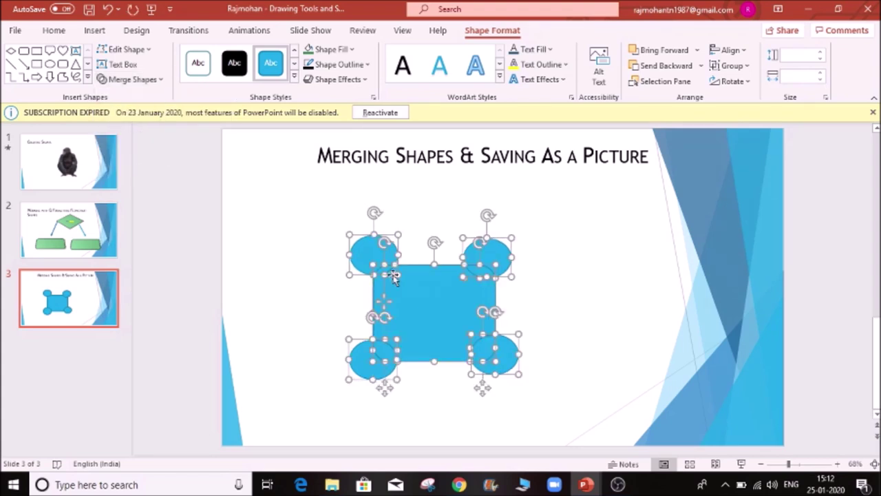
left_click(661, 305)
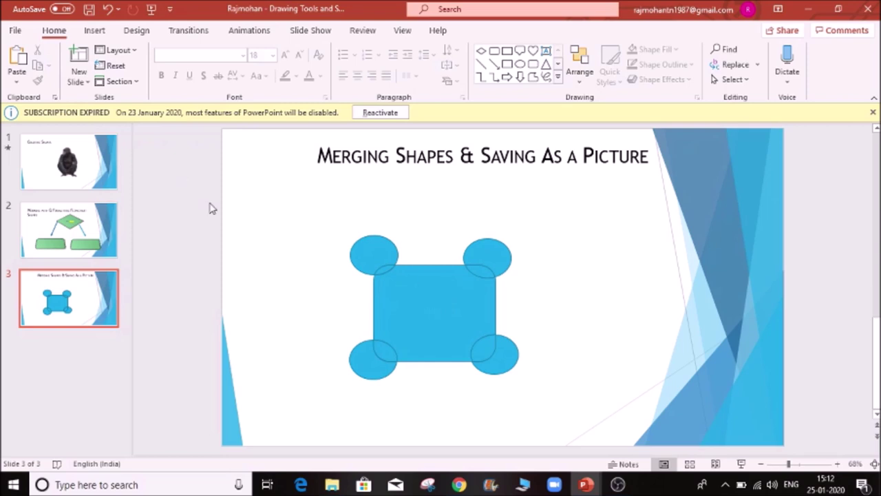
- Reselect all shapes, try Subtract and undo it, then merge them with Union
key("ctrl+a")
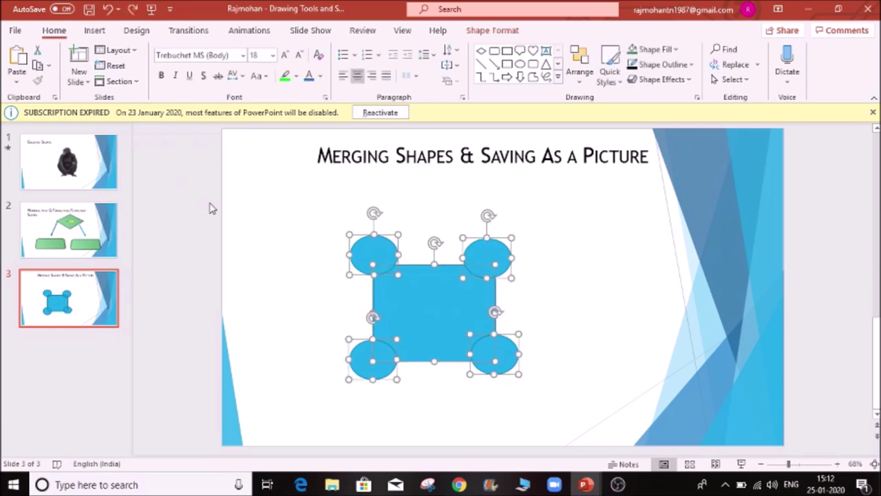
left_click(501, 32)
left_click(131, 79)
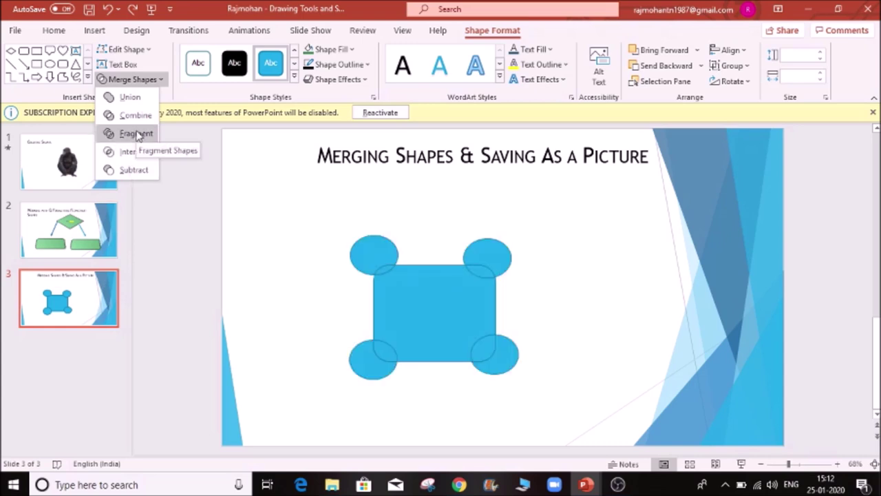
left_click(134, 170)
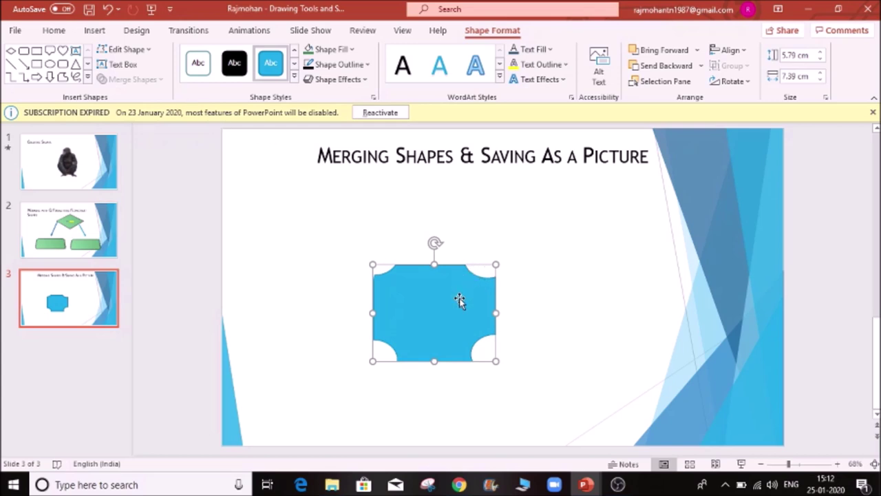
key("ctrl+z")
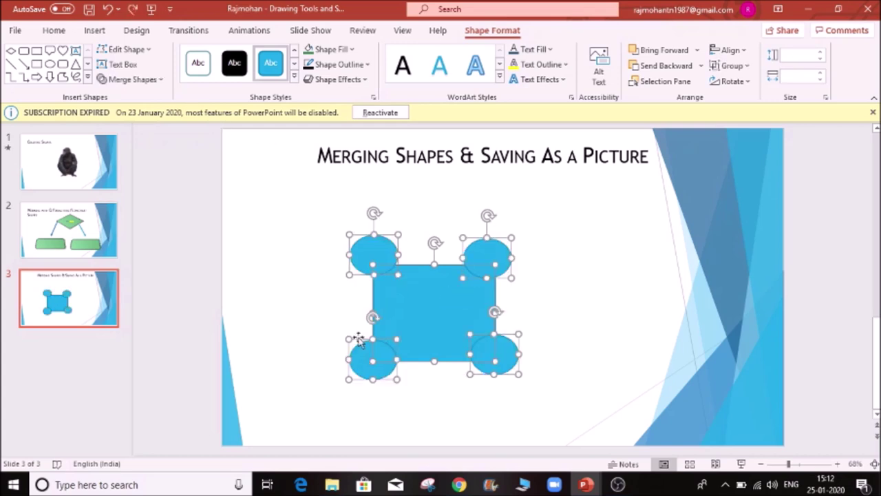
left_click(162, 79)
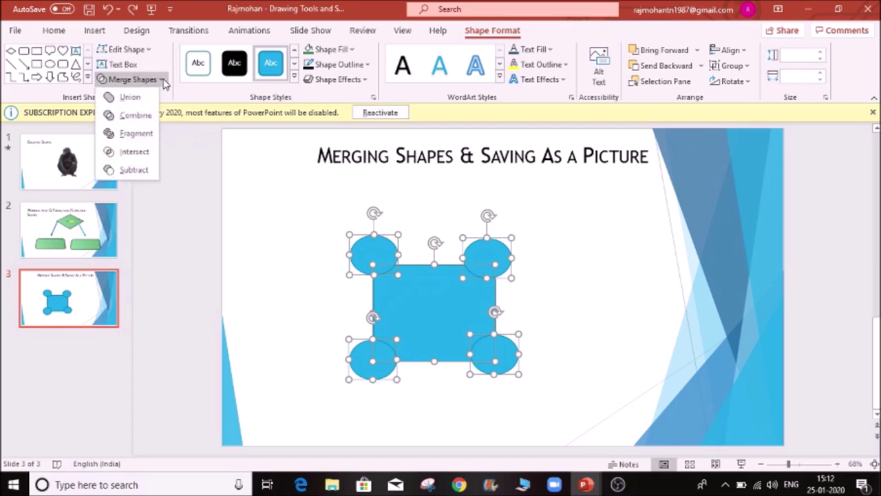
left_click(131, 97)
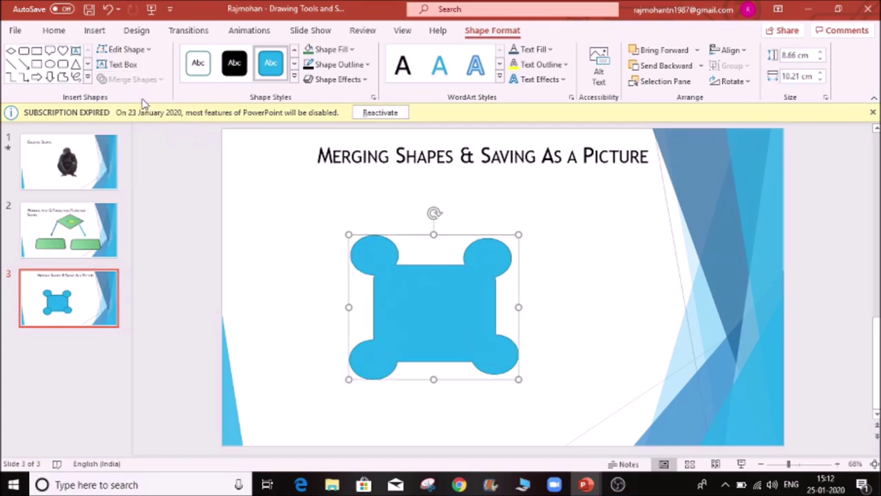
left_click(627, 262)
left_click(480, 251)
left_click(275, 197)
left_click_drag(306, 213, 610, 412)
- Save the merged shape as a picture named 'New Picture' in JPEG format
right_click(428, 298)
left_click(410, 324)
right_click(409, 325)
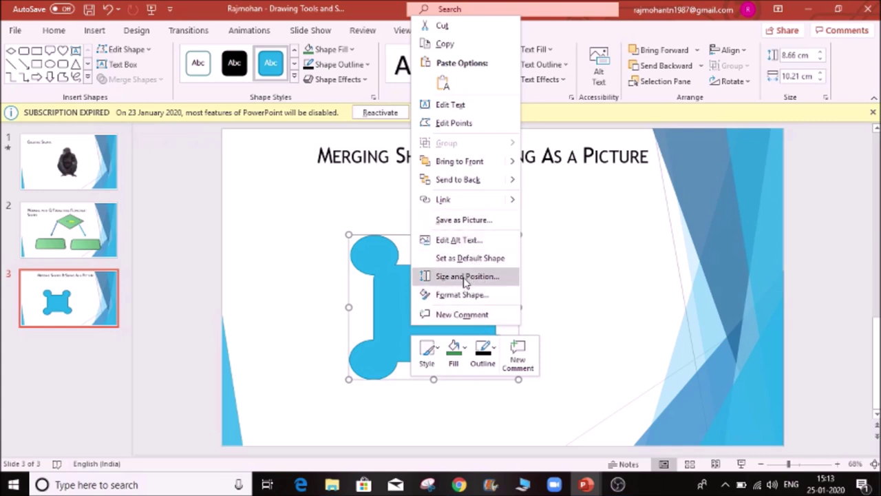
left_click(463, 220)
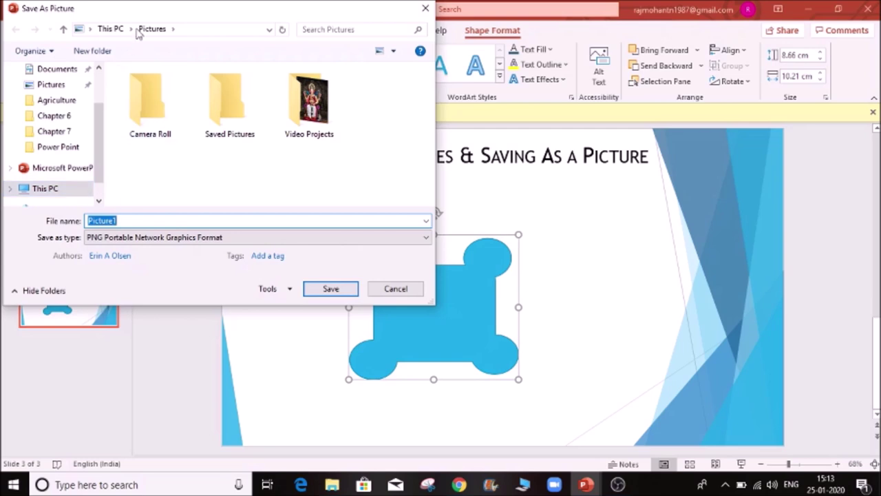
left_click(135, 217)
double_click(135, 217)
type("New Picture")
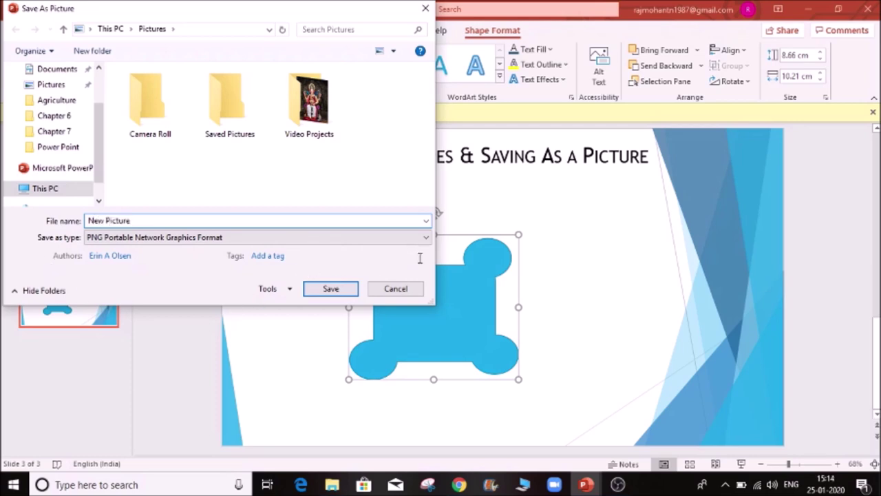
left_click(426, 239)
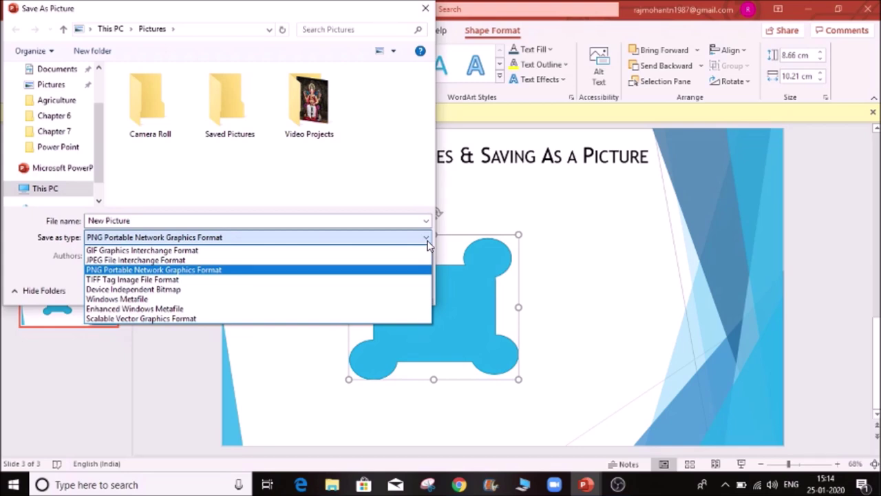
left_click(142, 262)
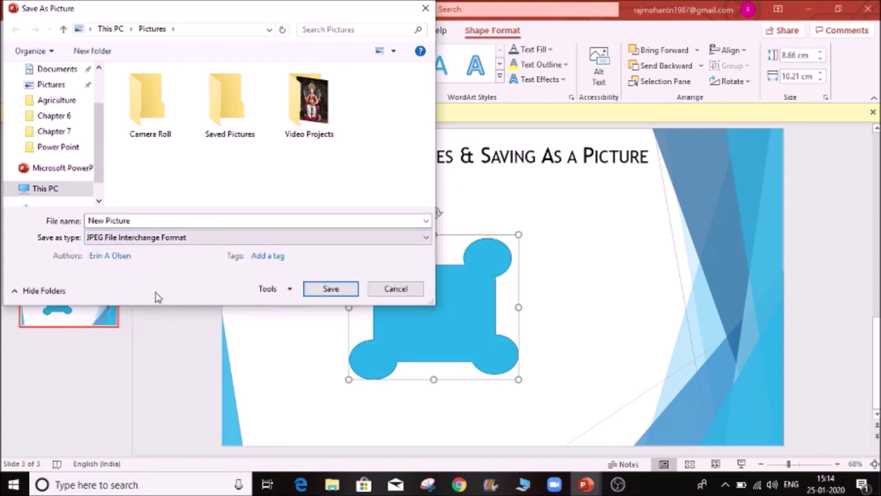
left_click(328, 289)
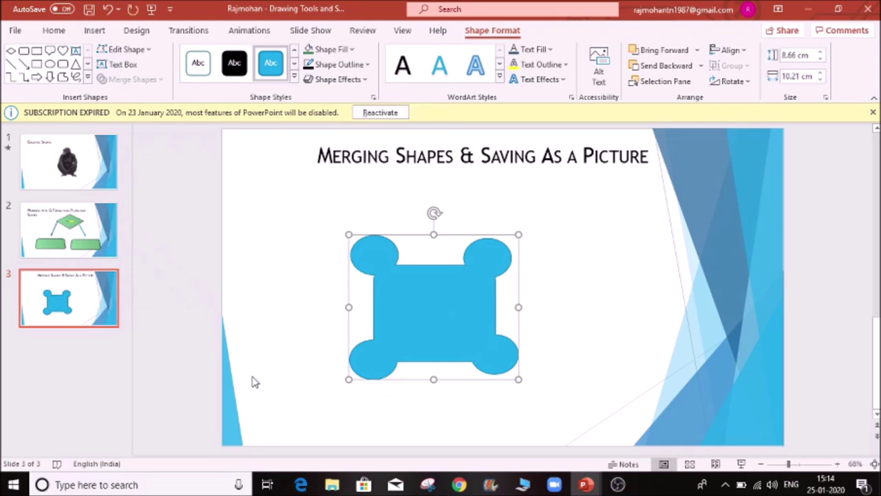
left_click(12, 485)
- Open New Picture from the Pictures folder in the image viewer and maximize it
left_click(258, 378)
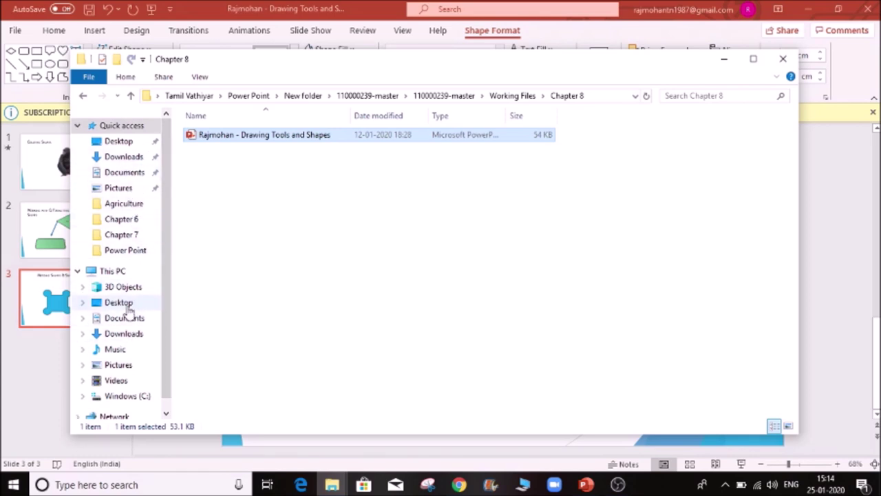
left_click(127, 368)
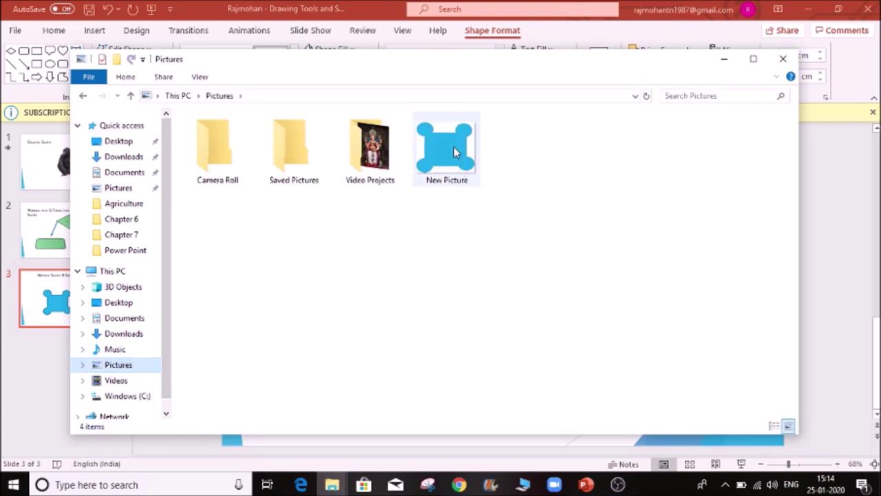
mouse_move(455, 158)
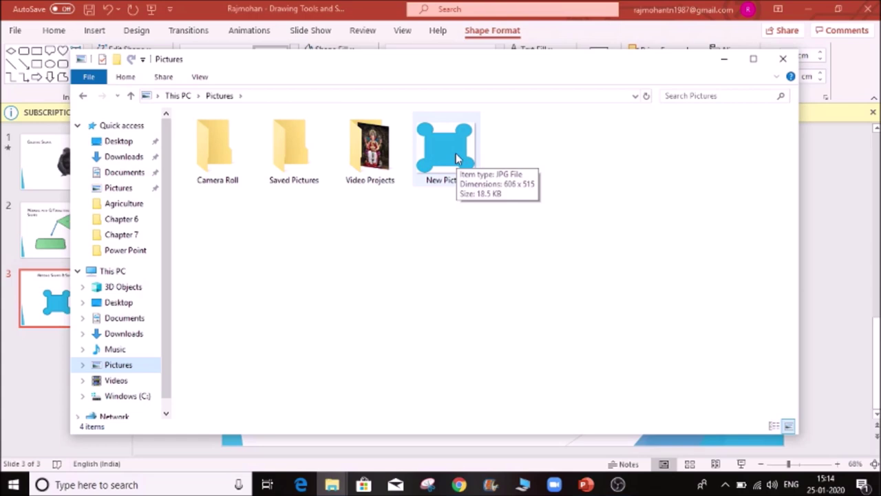
left_click(456, 157)
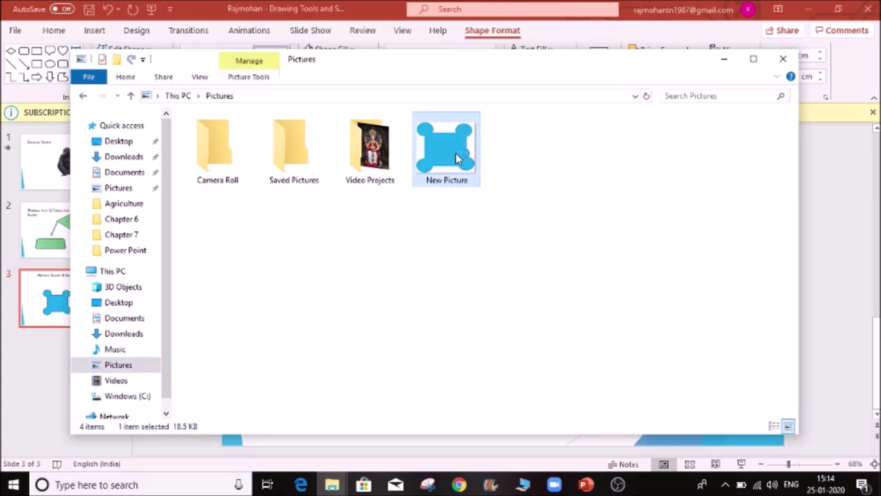
double_click(456, 158)
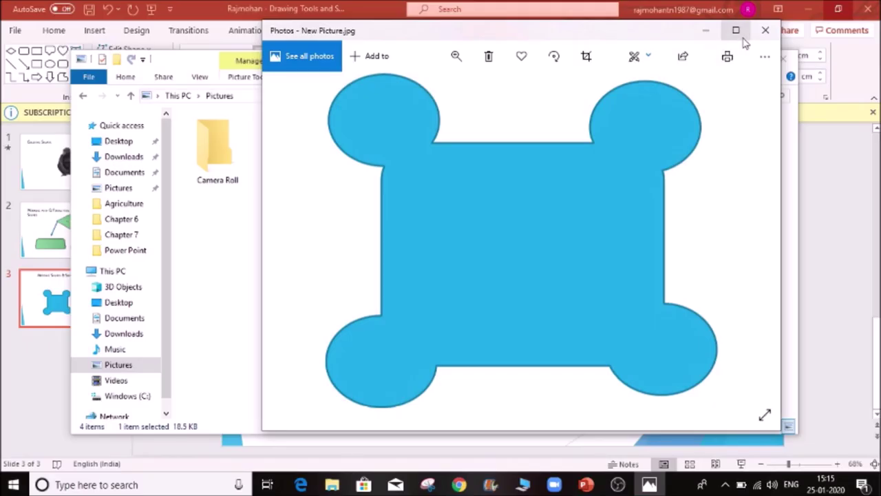
left_click(735, 30)
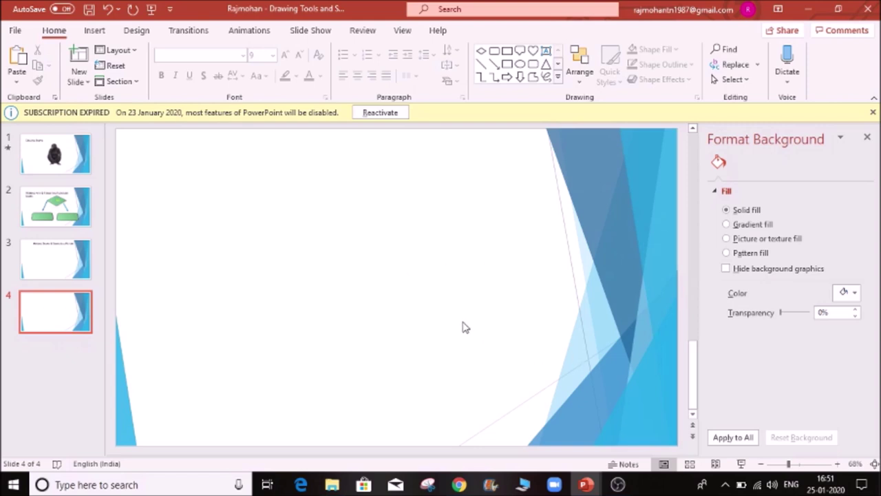
- Return to PowerPoint's blank slide 4 and show the Insert commands
left_click(97, 31)
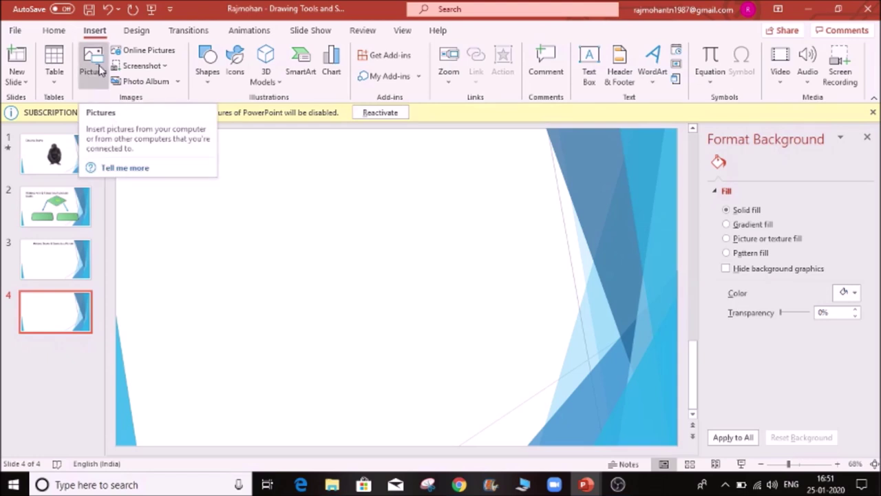
- Select New Picture in the Insert Pictures browser, then cancel without inserting it
left_click(100, 69)
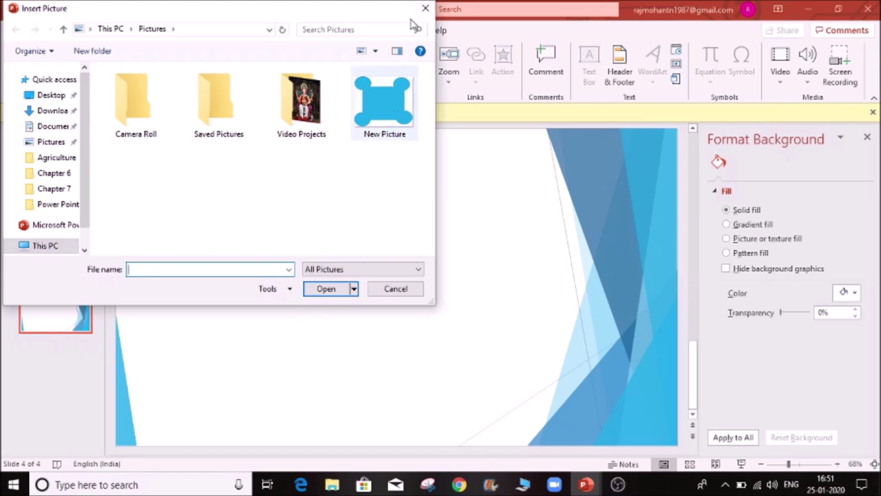
left_click(390, 124)
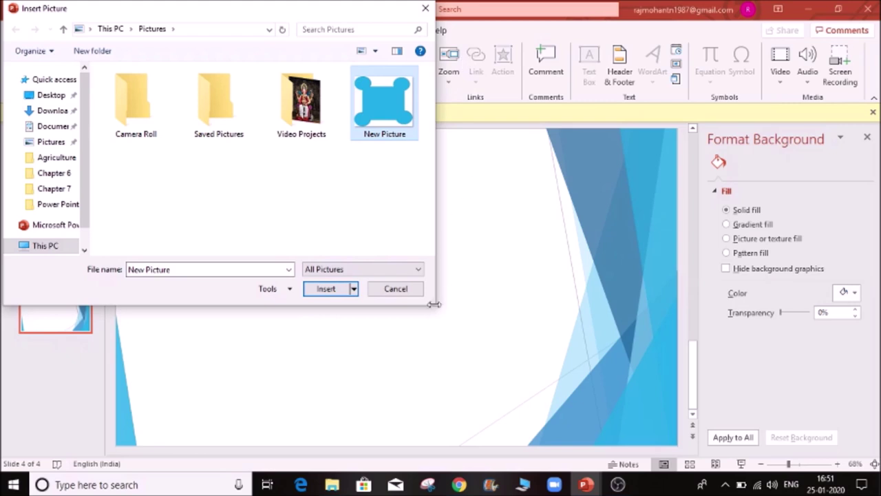
left_click(406, 289)
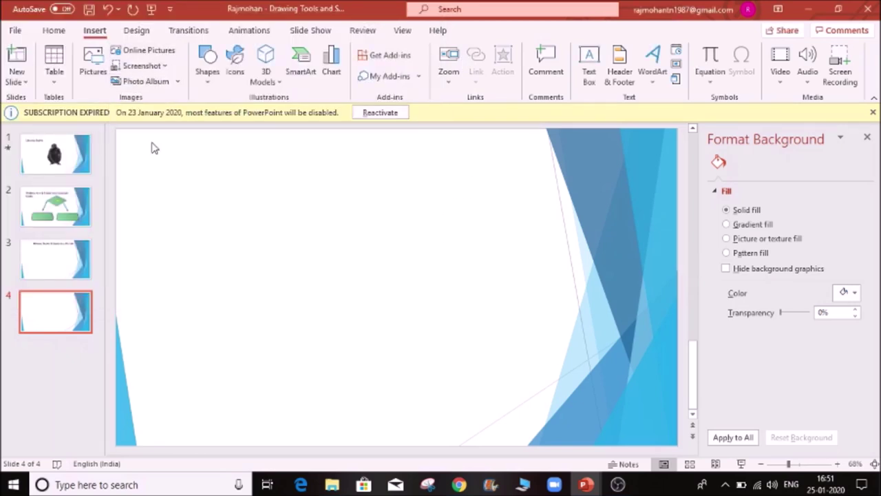
left_click(165, 66)
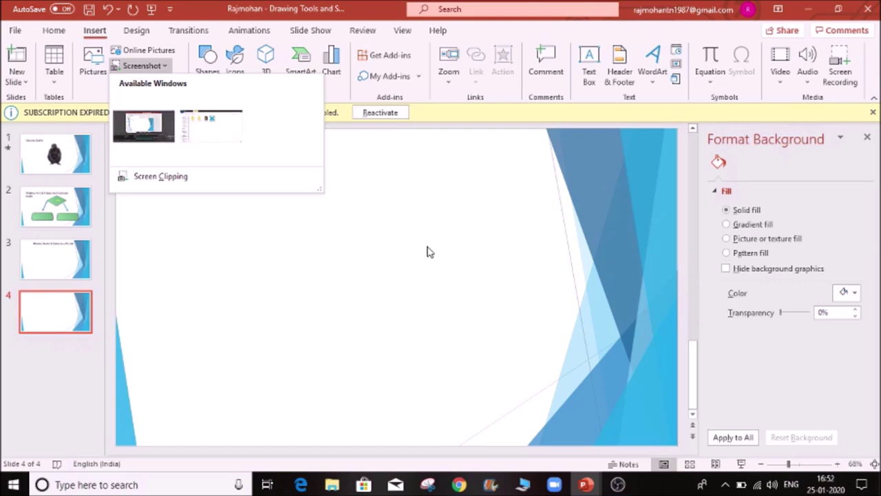
left_click(153, 178)
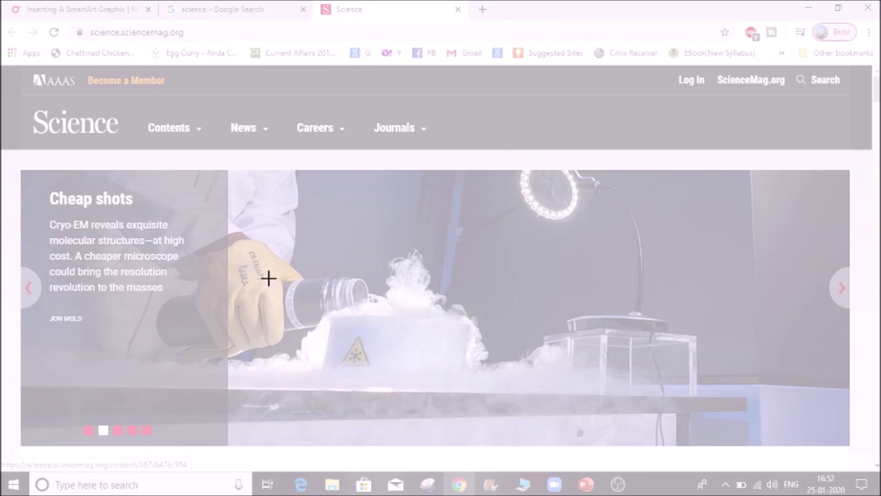
left_click_drag(231, 169, 755, 417)
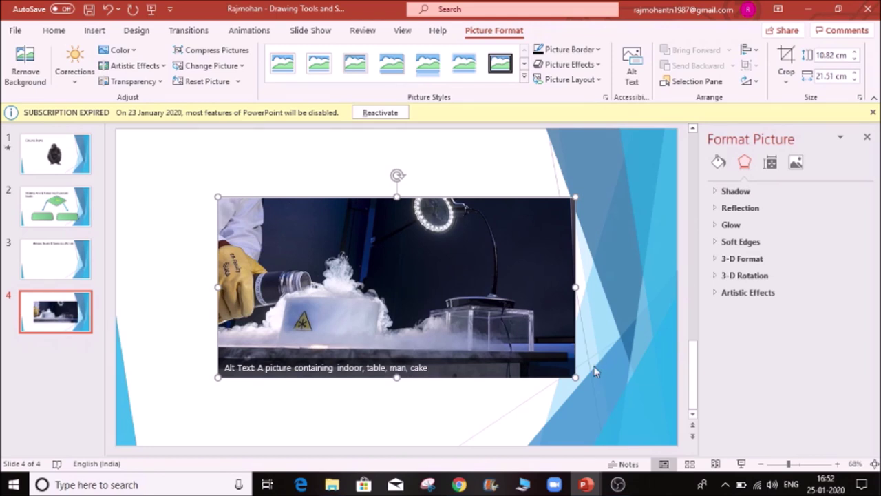
left_click_drag(577, 378, 487, 334)
left_click_drag(348, 277, 279, 243)
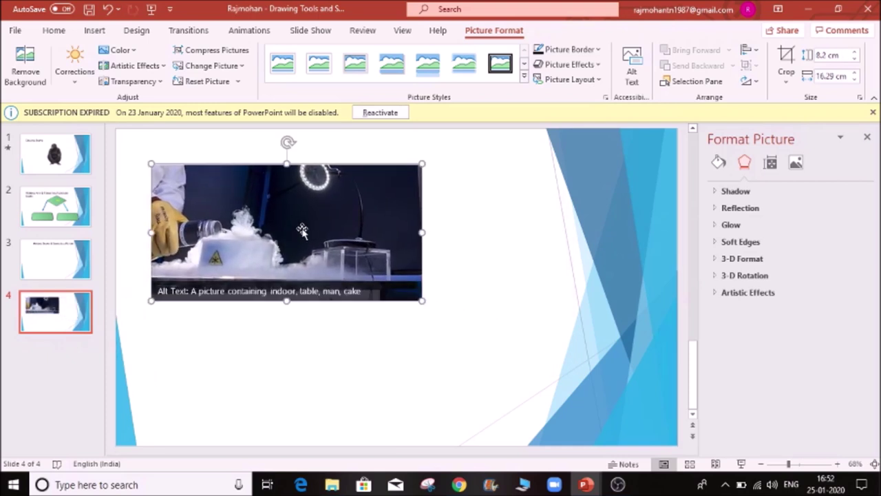
key("Delete")
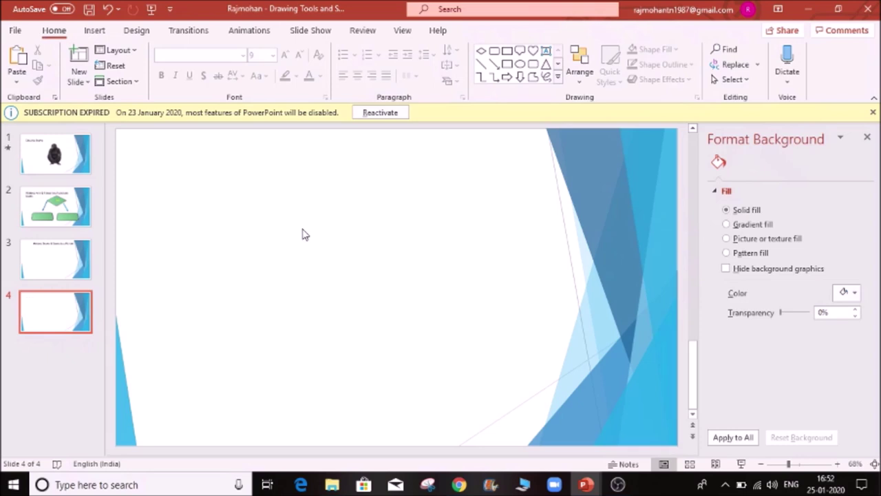
- Insert a Creative Commons bulldog photo from the Online Pictures Dog category onto slide 4
left_click(96, 34)
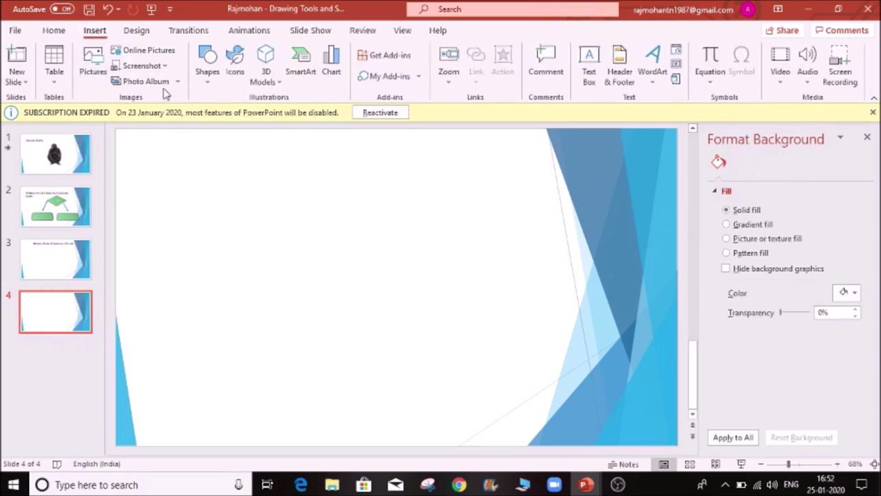
left_click(171, 52)
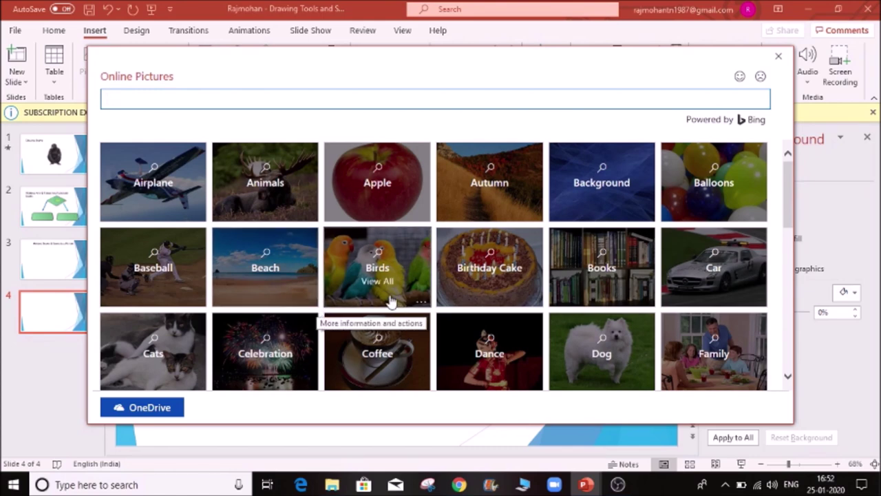
scroll(427, 304, "down", 1)
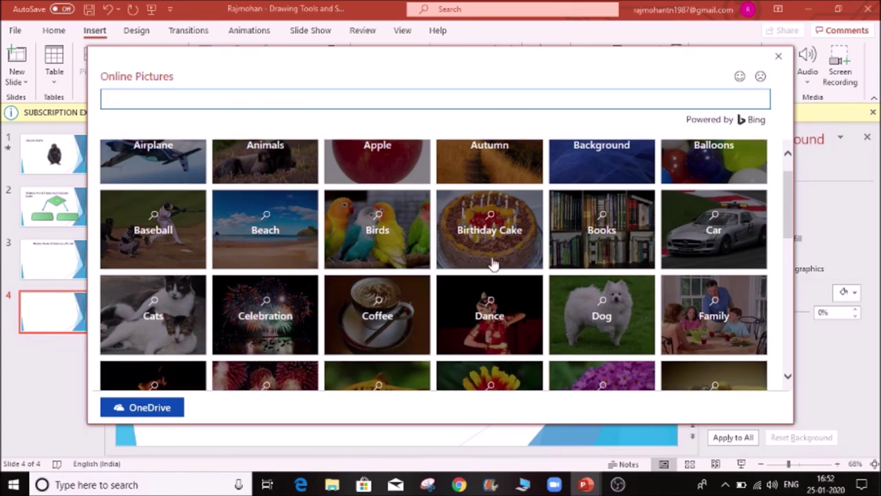
left_click(611, 318)
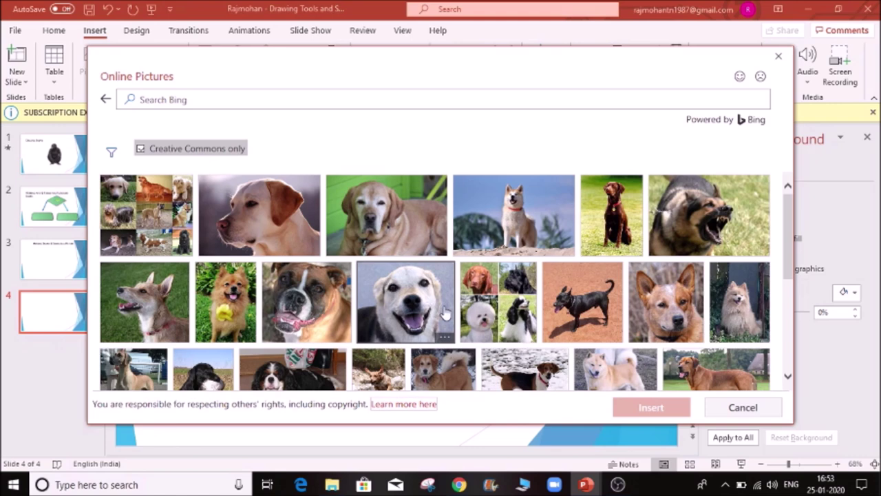
scroll(445, 313, "down", 3)
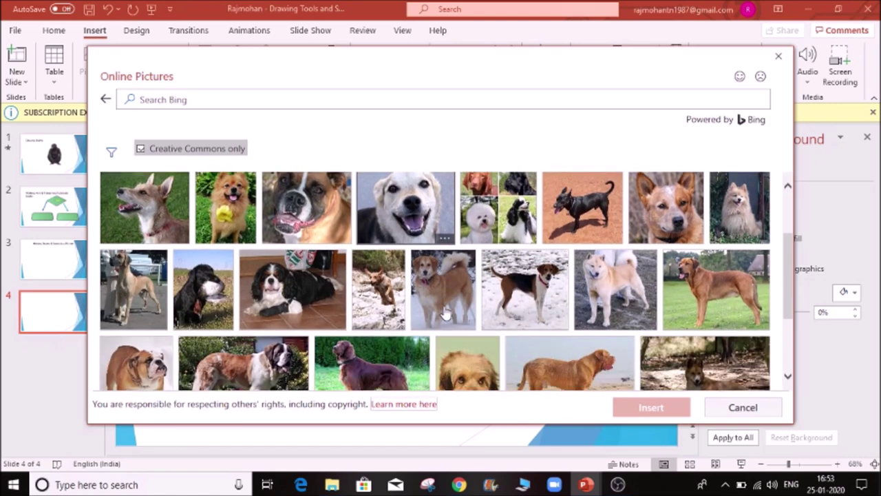
scroll(445, 311, "down", 1)
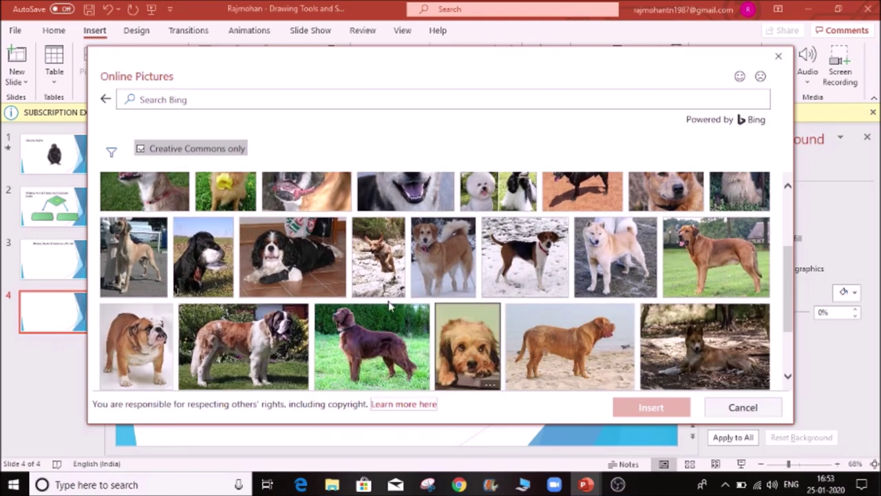
scroll(392, 306, "down", 1)
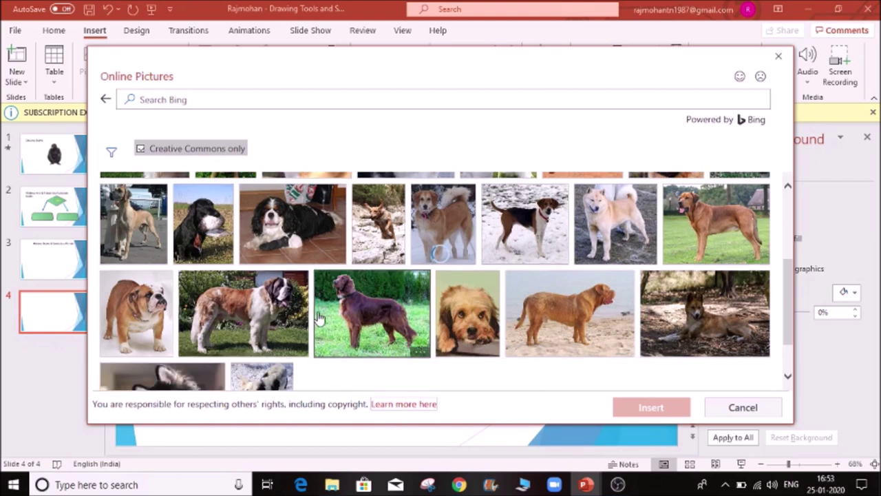
left_click(141, 320)
left_click(653, 413)
left_click(655, 409)
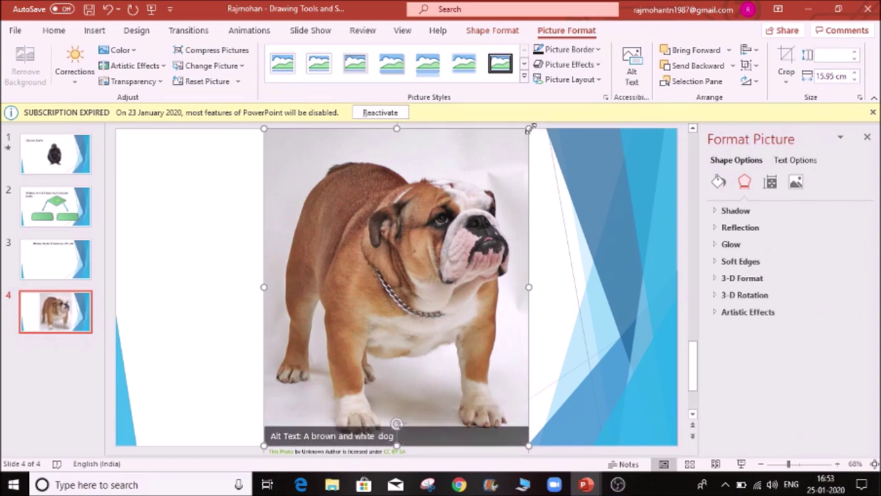
- Shrink the bulldog photo, move it up-left, and delete its attribution caption
left_click_drag(528, 128, 501, 159)
left_click_drag(443, 231, 418, 220)
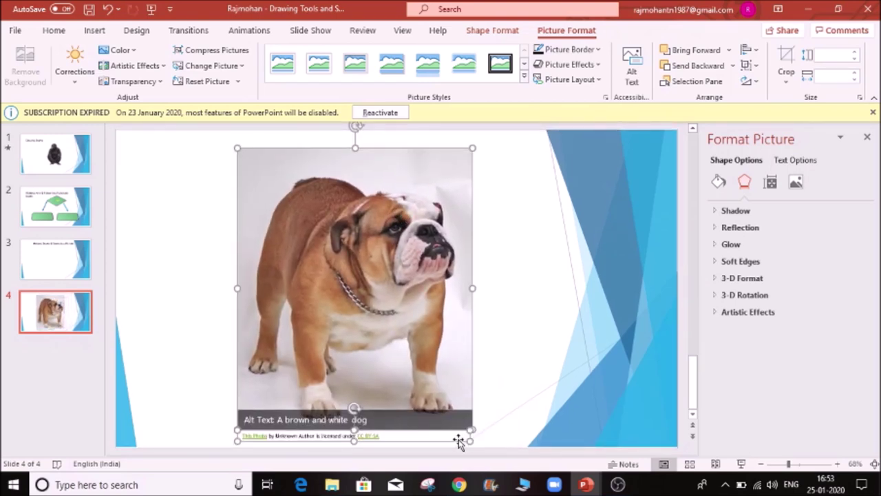
left_click(475, 438)
left_click(426, 431)
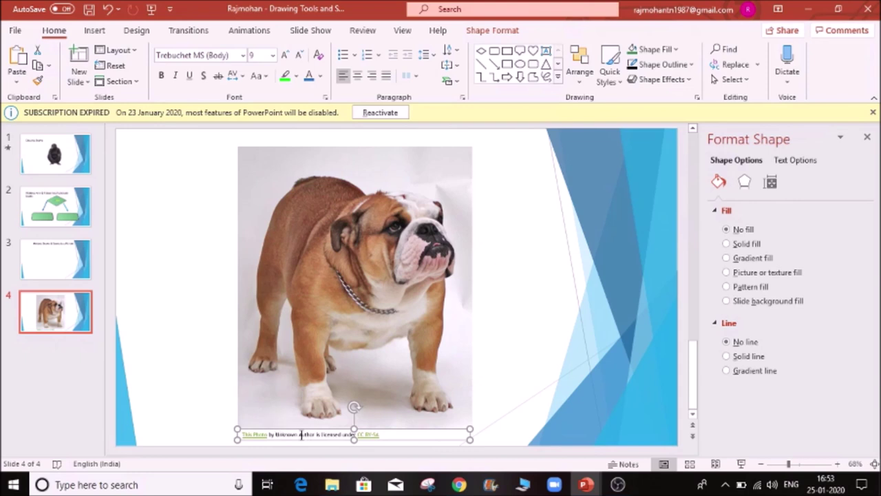
key("Delete")
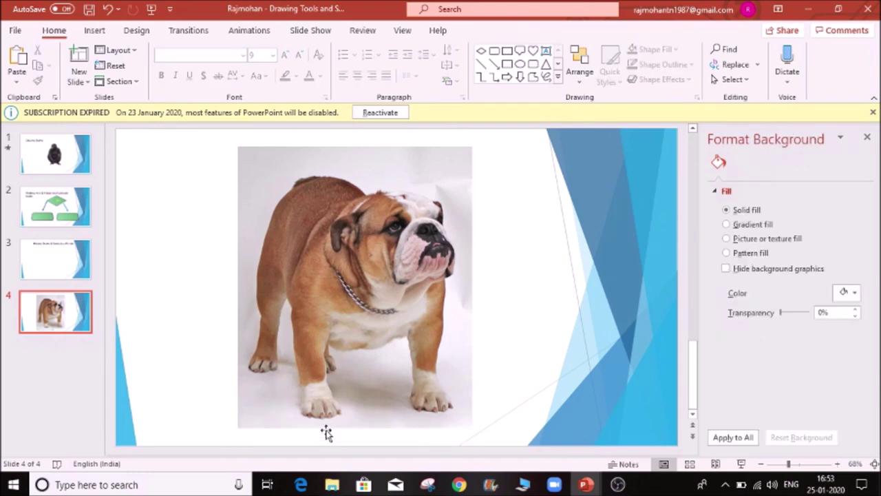
- Shrink the photo further, move it left, and start Remove Background on it
left_click(327, 423)
left_click_drag(470, 428, 422, 383)
left_click_drag(354, 314, 314, 316)
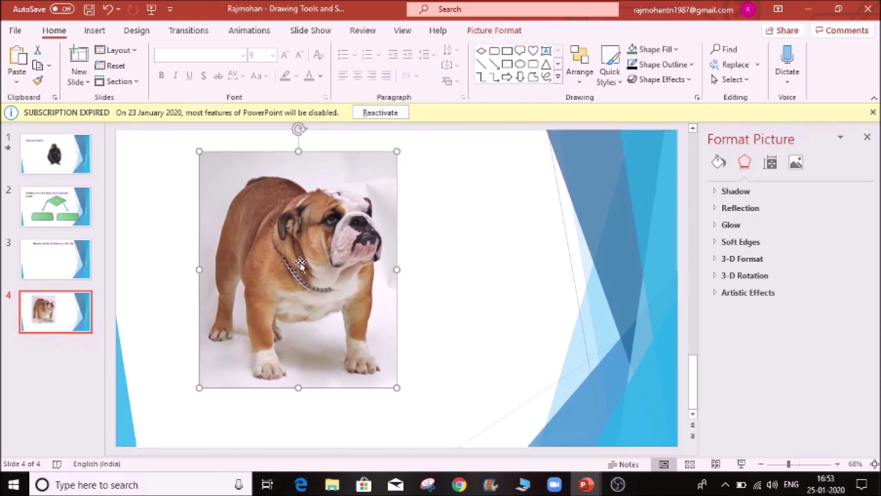
left_click(510, 33)
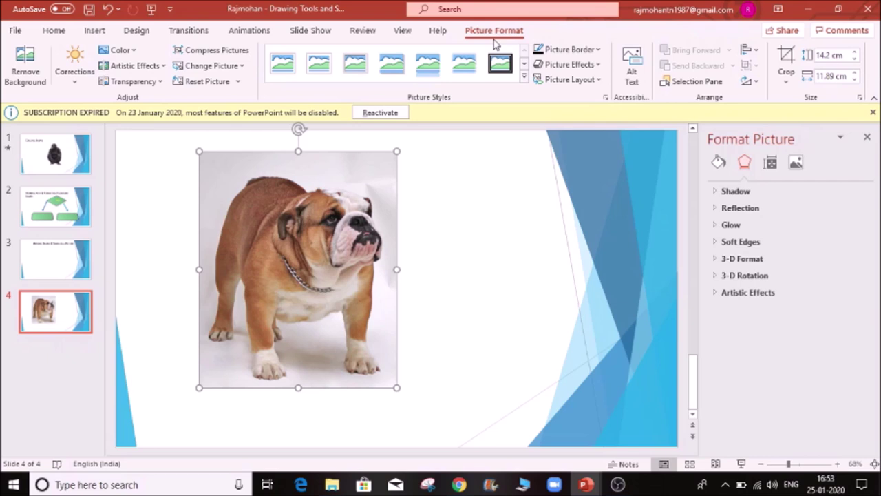
left_click(31, 76)
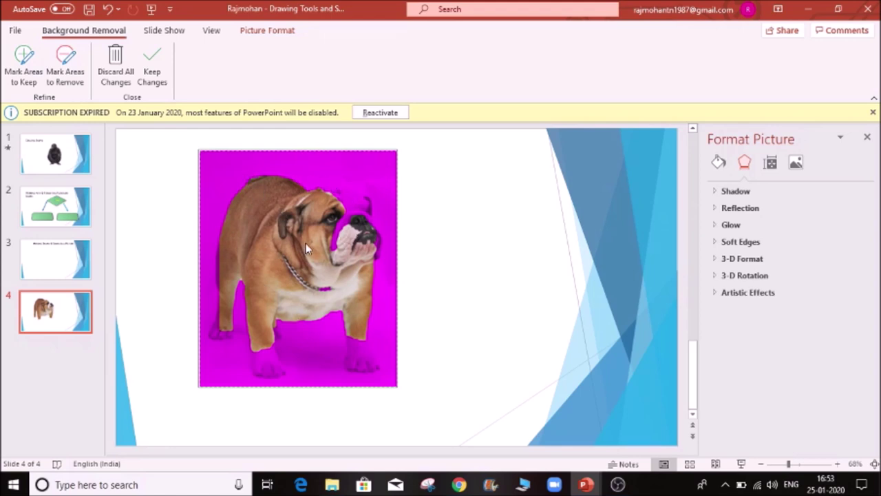
left_click(153, 72)
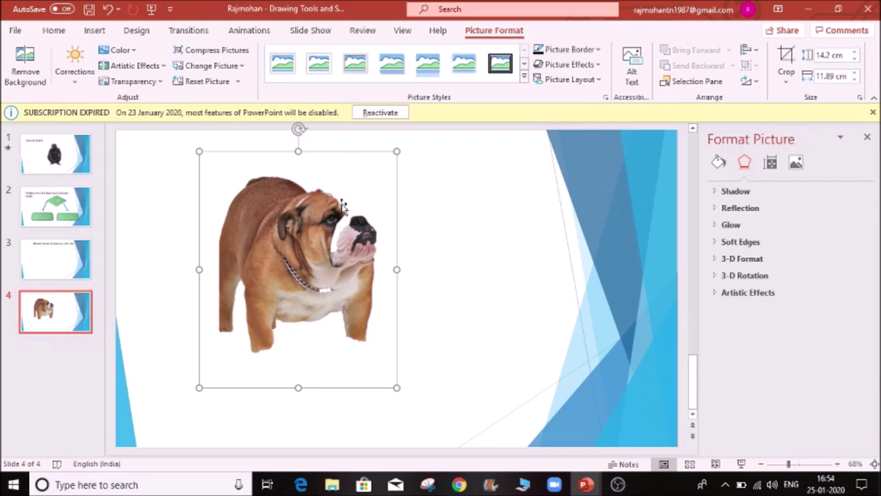
key("ctrl+z")
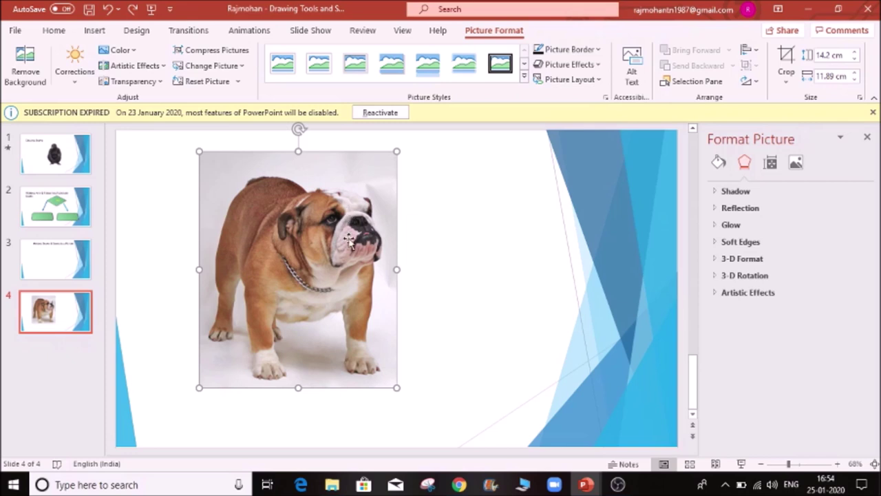
- Remove the bulldog photo's background, marking its back, belly and legs as areas to keep
left_click(26, 75)
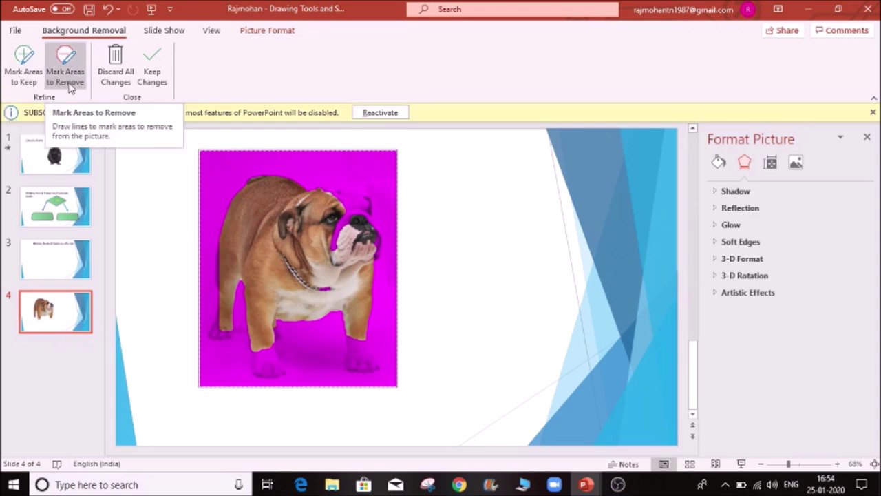
left_click(27, 79)
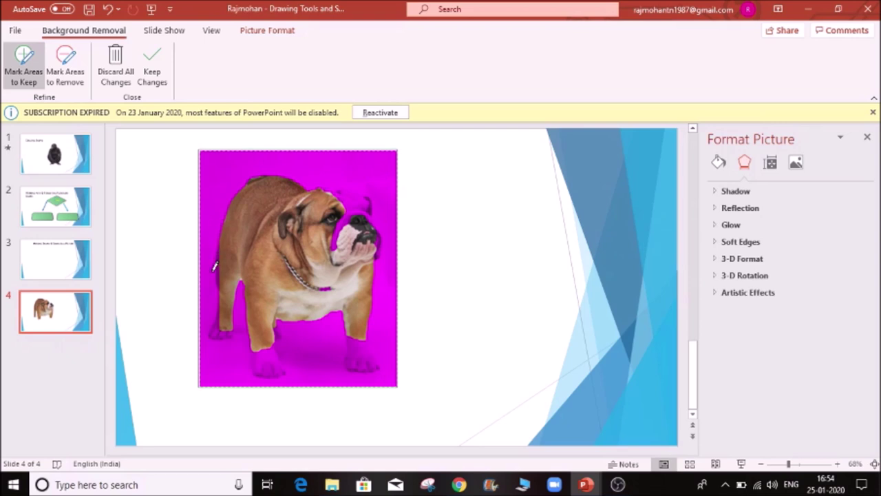
mouse_move(212, 271)
left_mouse_down()
mouse_move(236, 176)
mouse_move(301, 167)
mouse_move(329, 183)
mouse_move(375, 184)
mouse_move(389, 248)
mouse_move(384, 364)
mouse_move(349, 370)
mouse_move(335, 318)
mouse_move(298, 323)
mouse_move(290, 376)
mouse_move(258, 377)
mouse_move(245, 336)
mouse_move(249, 277)
mouse_move(233, 281)
mouse_move(229, 339)
mouse_move(210, 325)
mouse_move(214, 265)
left_mouse_up()
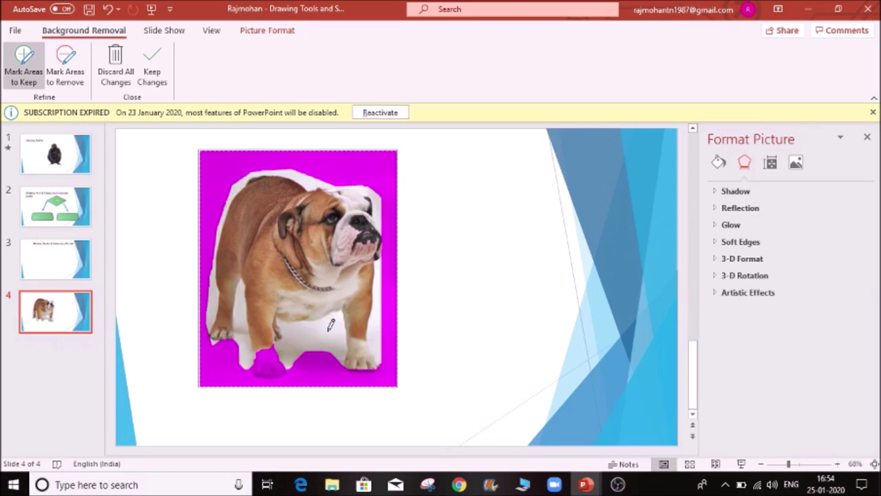
mouse_move(248, 365)
left_mouse_down()
mouse_move(255, 378)
mouse_move(290, 369)
left_mouse_up()
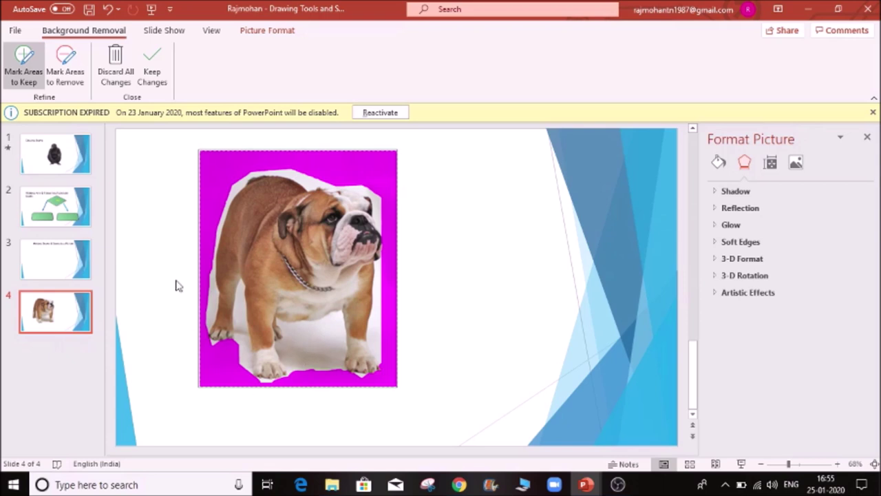
left_click(153, 74)
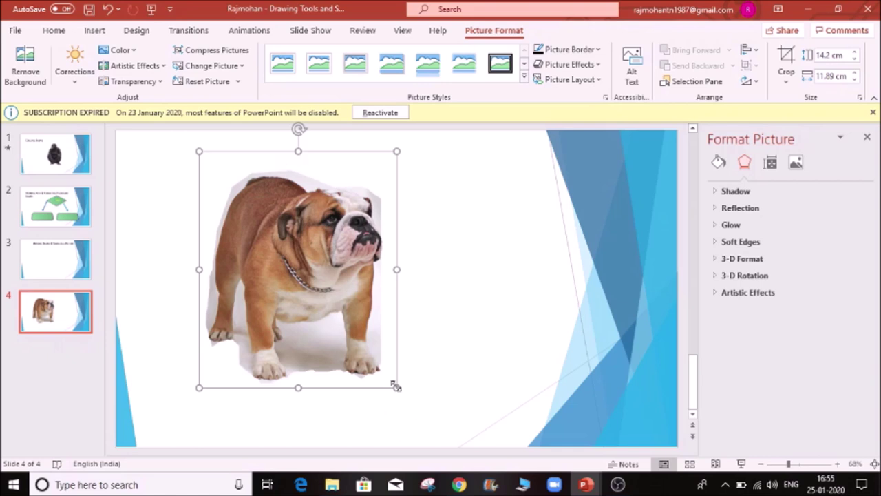
- Reposition the cut-out bulldog and resize it to 16.66 × 13.95 cm
left_click_drag(395, 386, 357, 336)
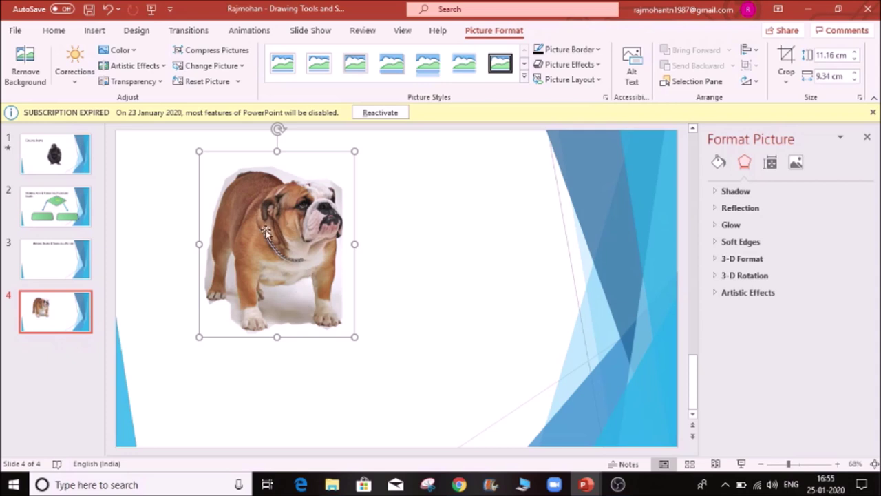
left_click_drag(266, 232, 245, 246)
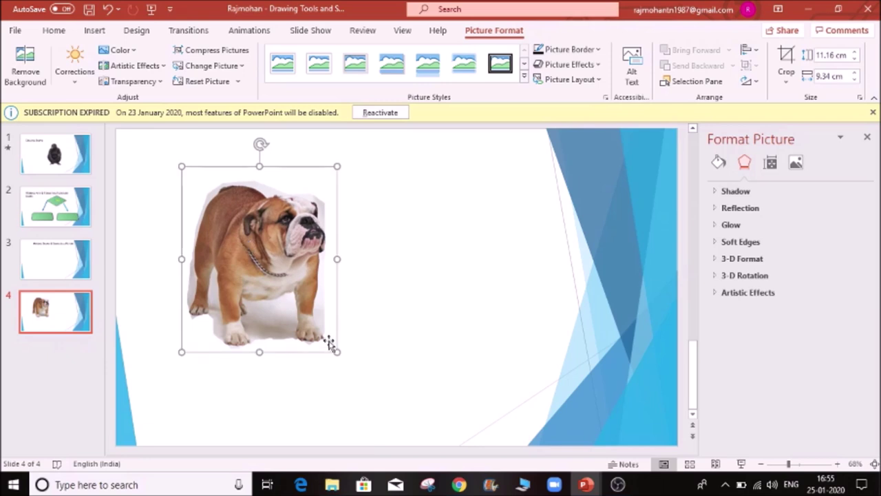
left_click_drag(334, 353, 381, 367)
left_click_drag(413, 365, 334, 338)
left_click(76, 81)
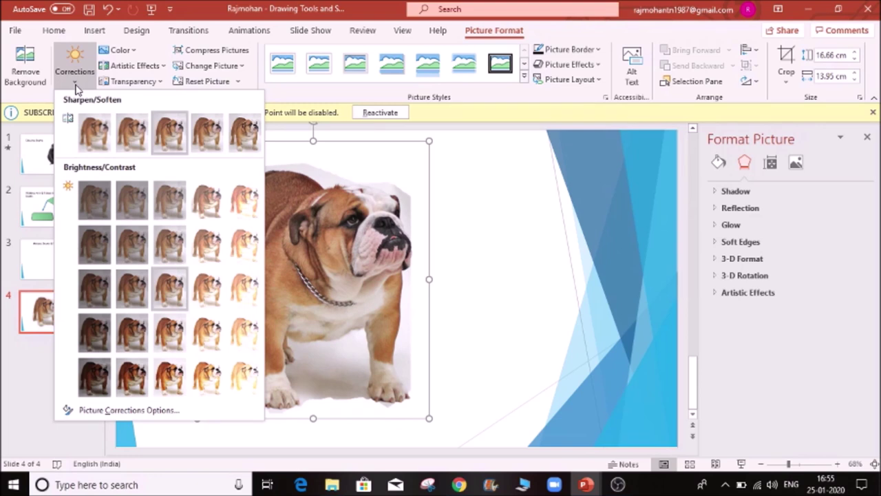
- Try a 50% soften on the bulldog photo, undo it, then sharpen it to the maximum
left_click(96, 140)
key("ctrl+z")
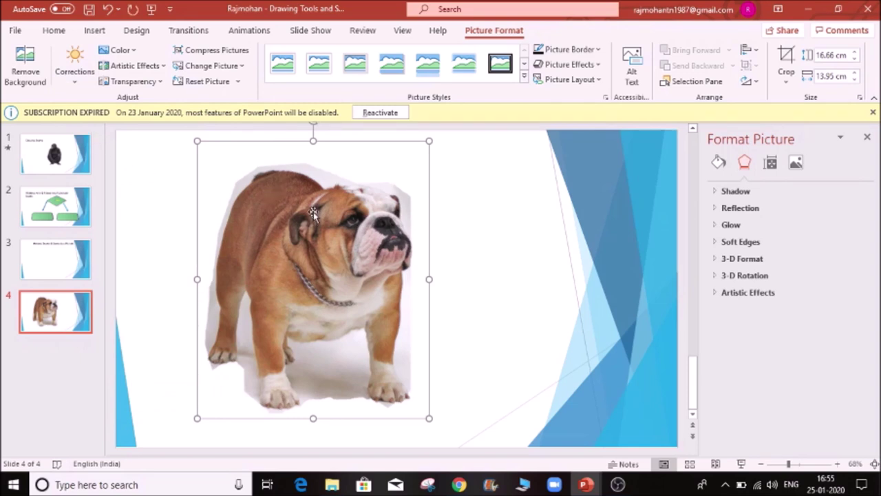
left_click(74, 63)
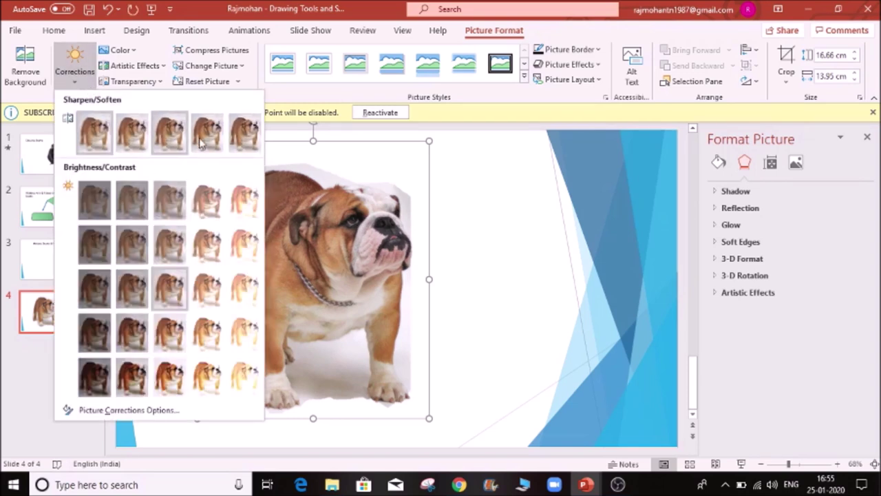
left_click(244, 141)
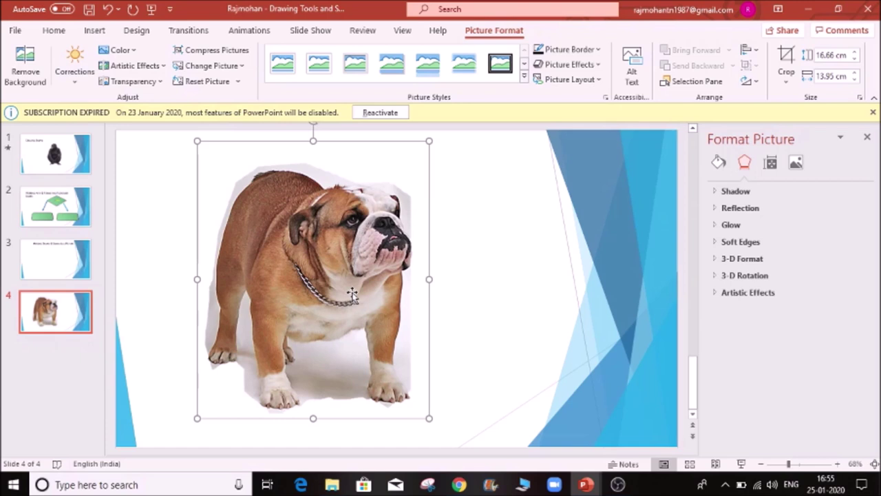
- Darken the photo with Brightness -40% Contrast -40% and view it deselected
left_click(88, 83)
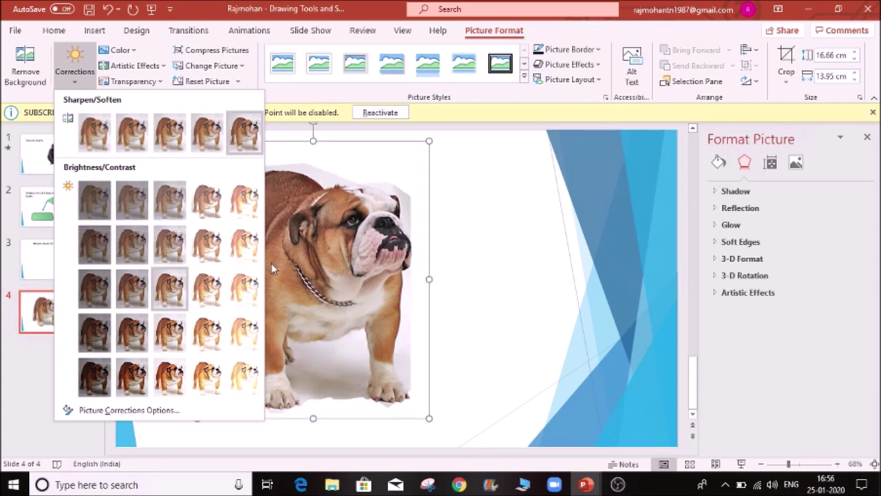
left_click(98, 191)
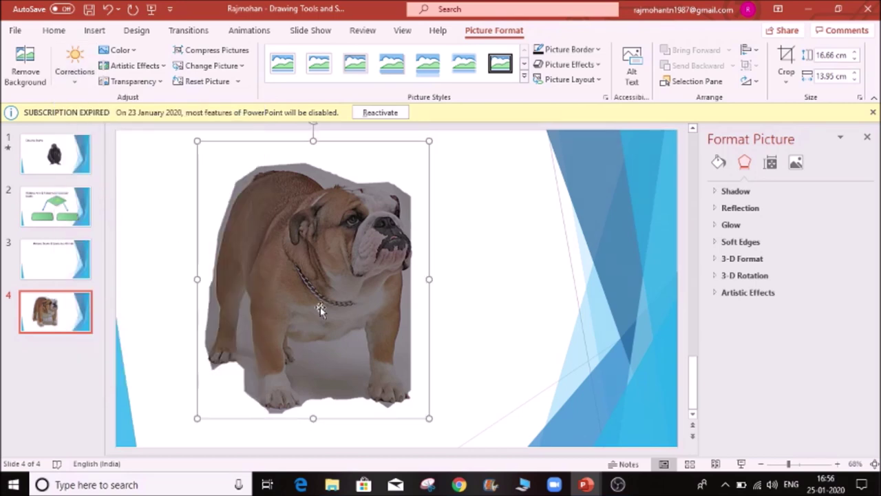
left_click(479, 249)
left_click(360, 305)
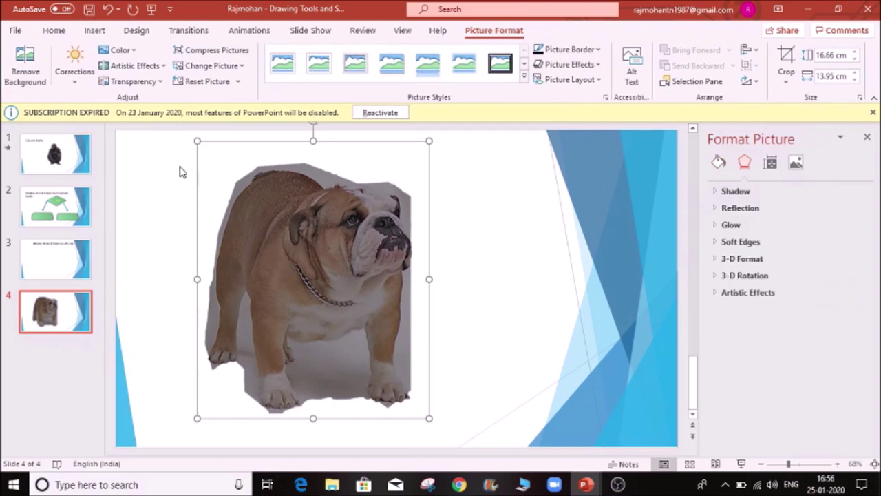
- Apply a much brighter preset, then restore normal brightness and contrast
left_click(77, 81)
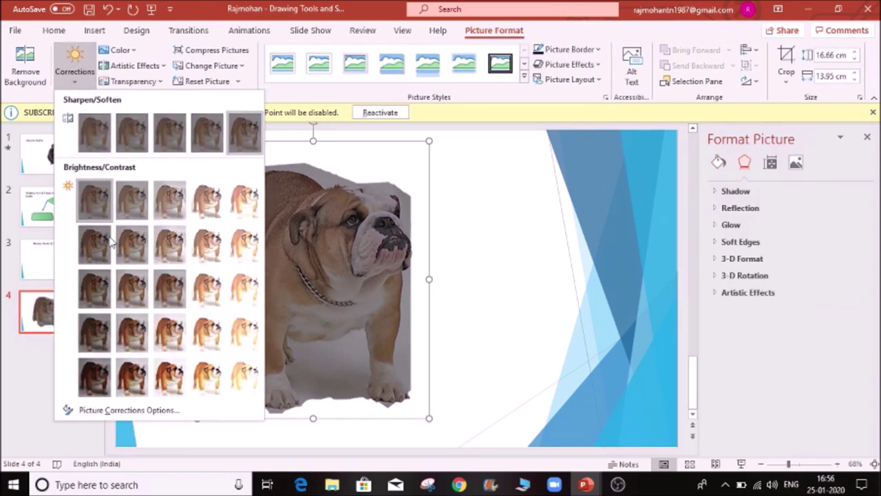
left_click(252, 375)
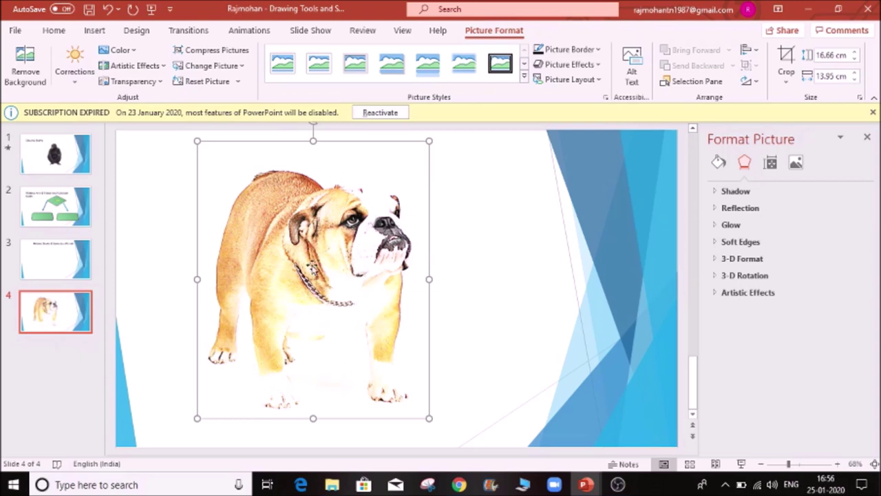
left_click(77, 81)
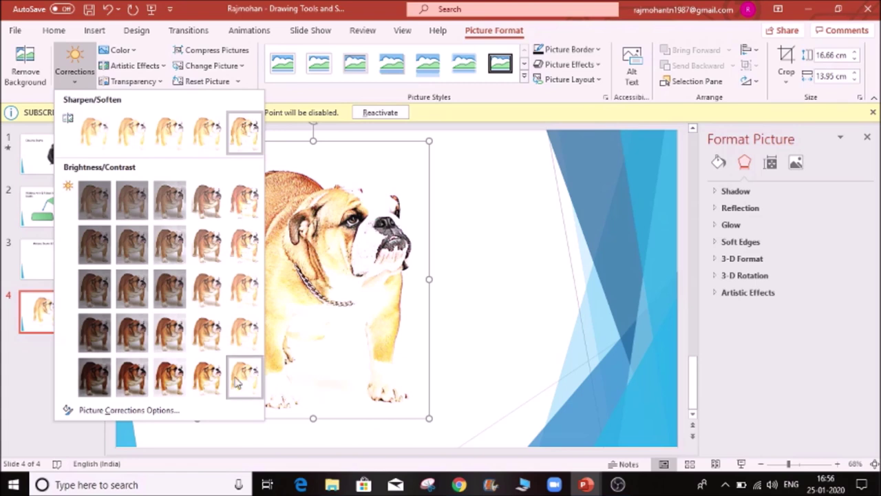
left_click(166, 293)
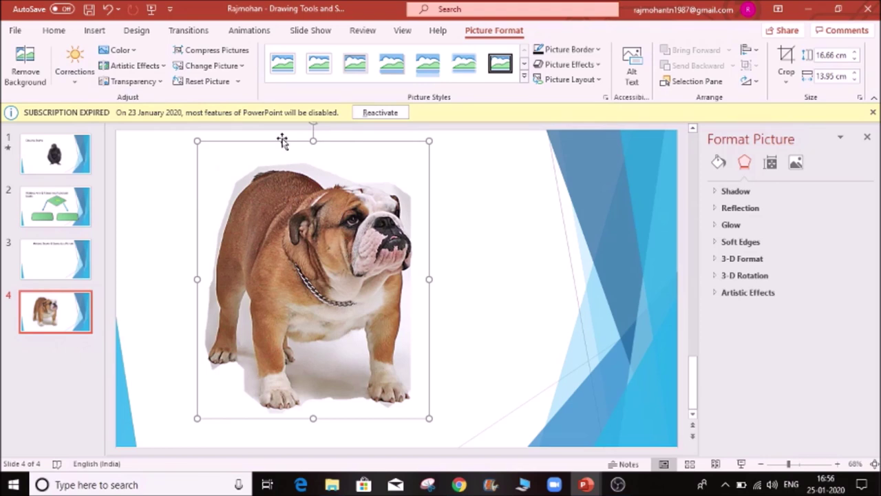
left_click(120, 50)
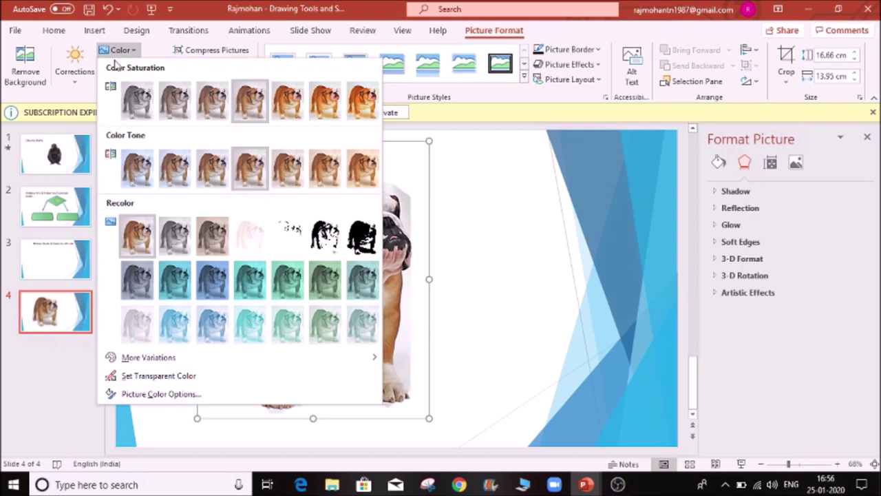
- Try Saturation 0% grayscale, full saturation, then a cool 4700 K tone on the photo
left_click(138, 105)
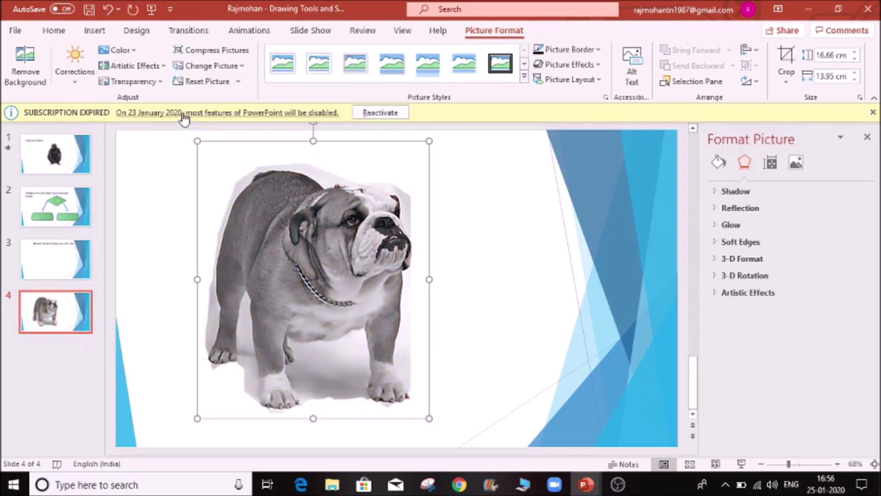
left_click(120, 51)
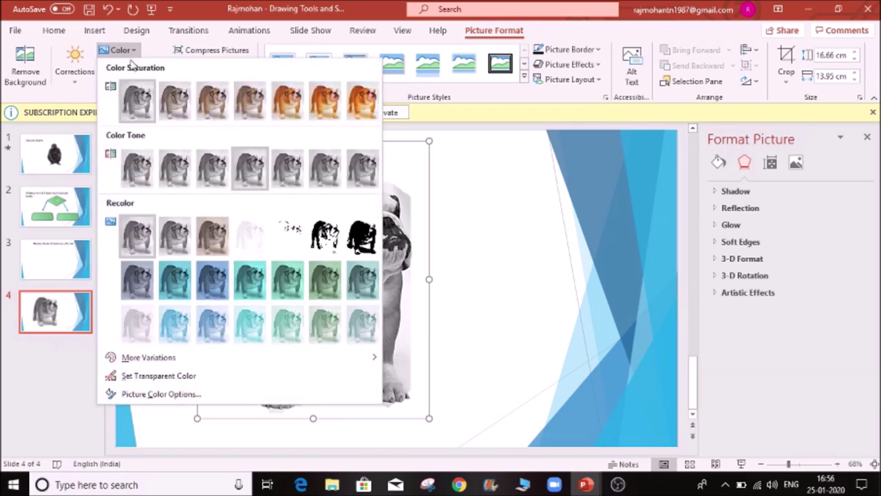
left_click(363, 103)
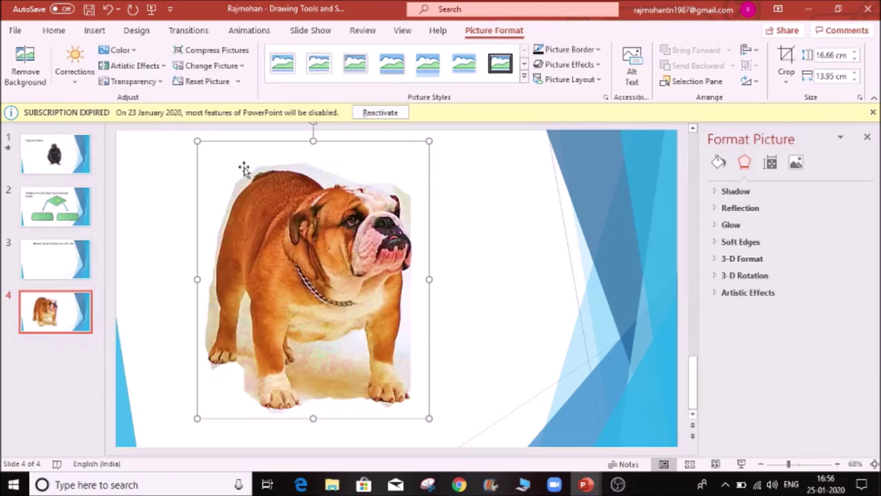
left_click(123, 51)
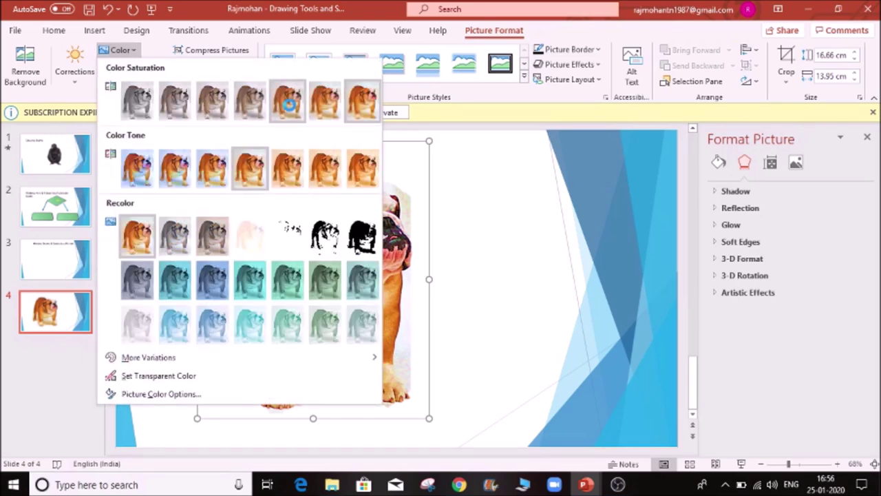
left_click(137, 167)
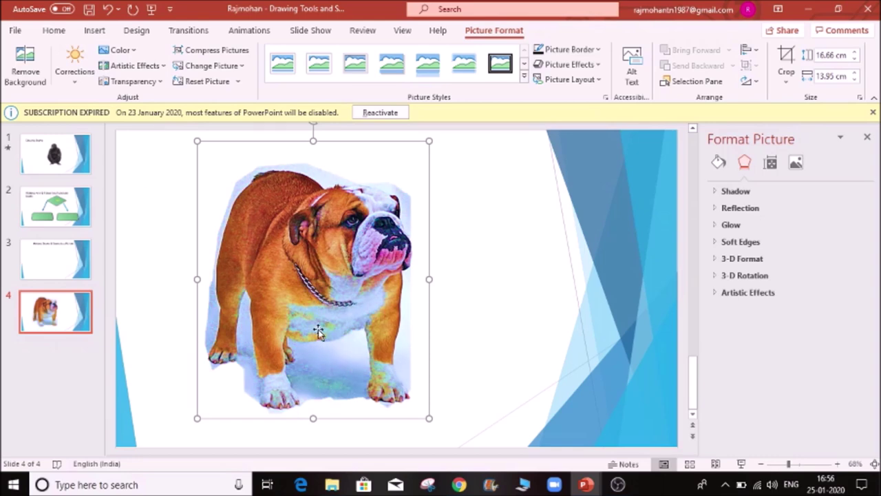
- Try the Washout recolour, then apply a blue-grey from More Variations
left_click(134, 56)
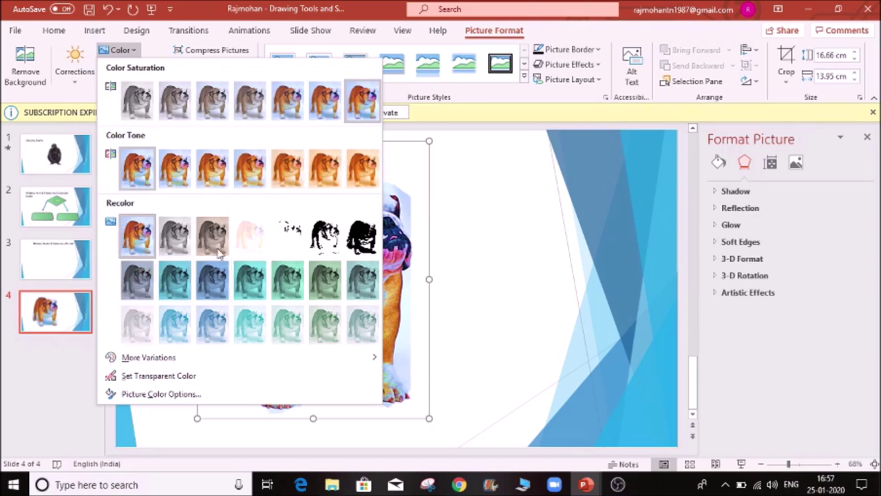
left_click(146, 328)
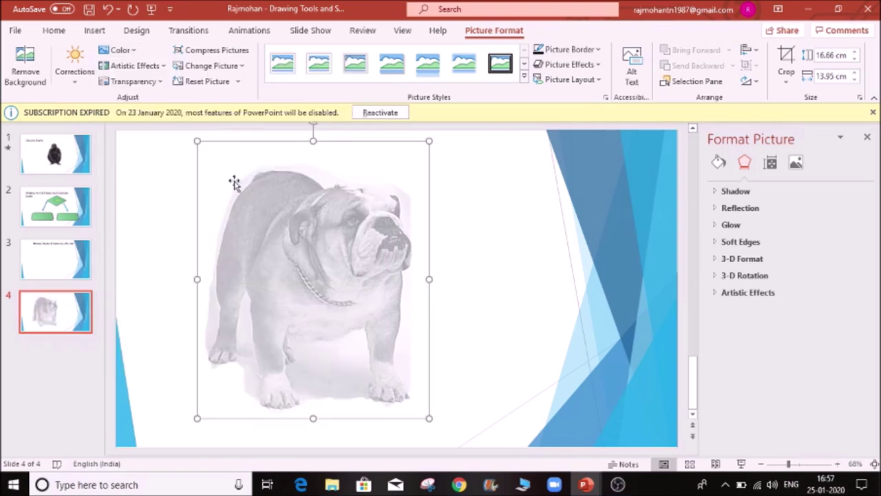
left_click(128, 52)
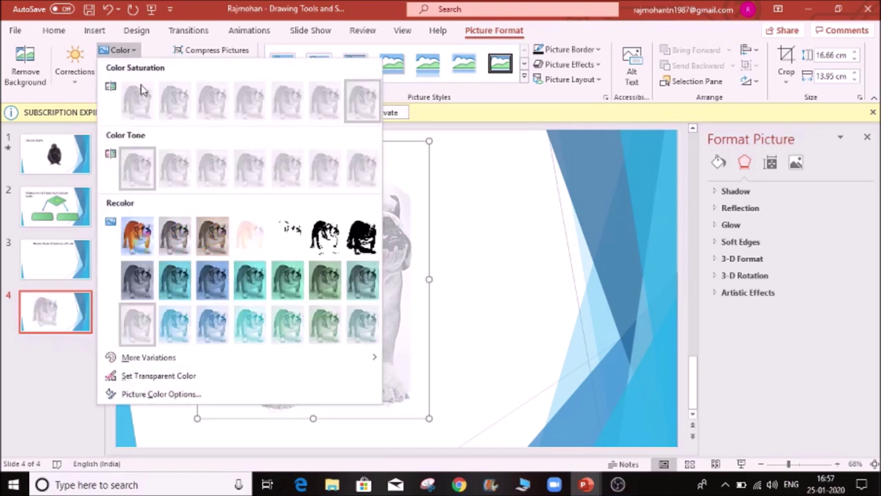
mouse_move(171, 365)
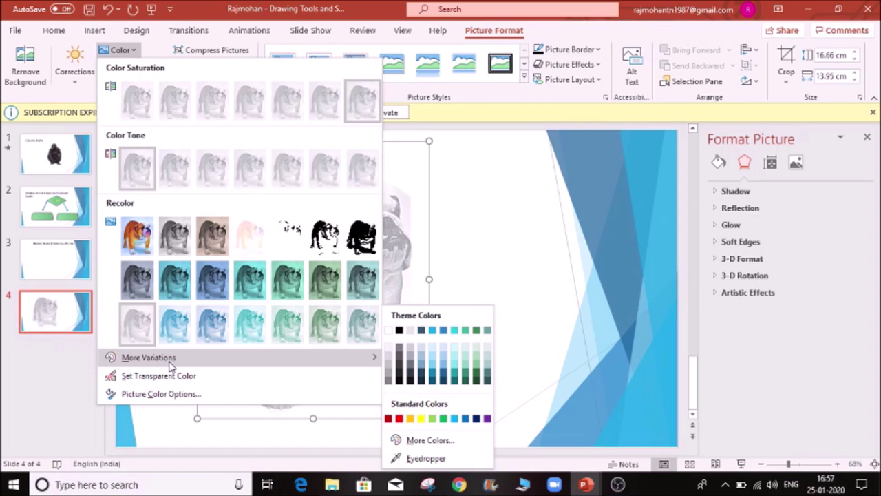
left_click(417, 350)
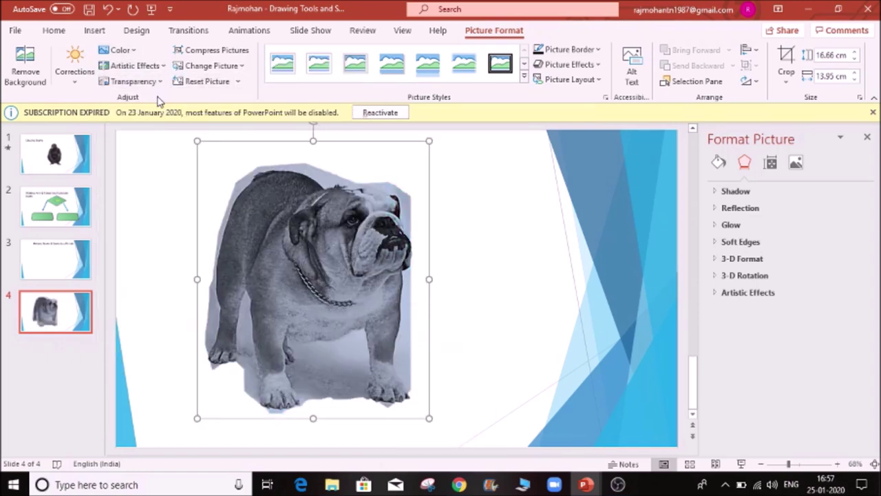
left_click(170, 67)
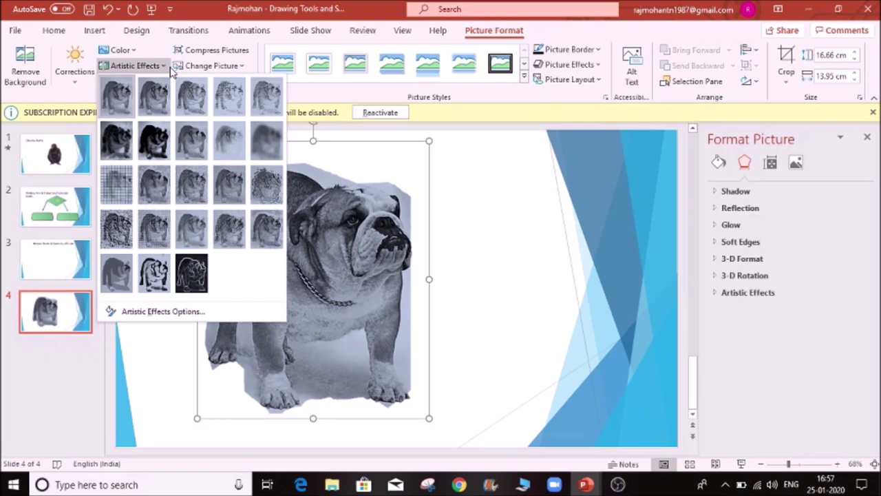
- Try Watercolor Sponge, then apply Glow Edges to the bulldog and deselect it
left_click(158, 185)
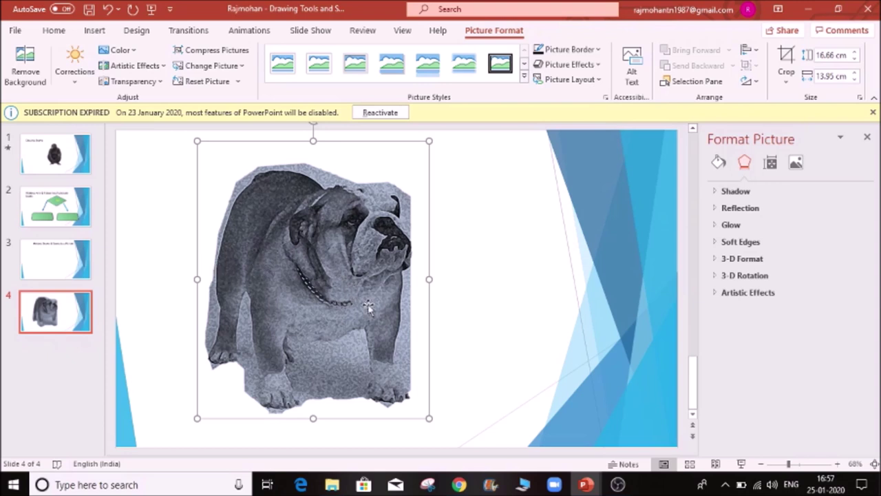
left_click(164, 67)
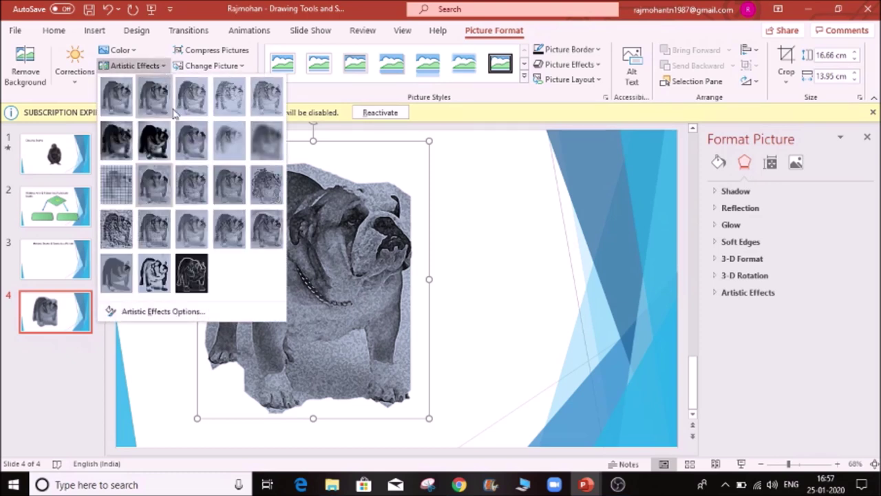
left_click(189, 273)
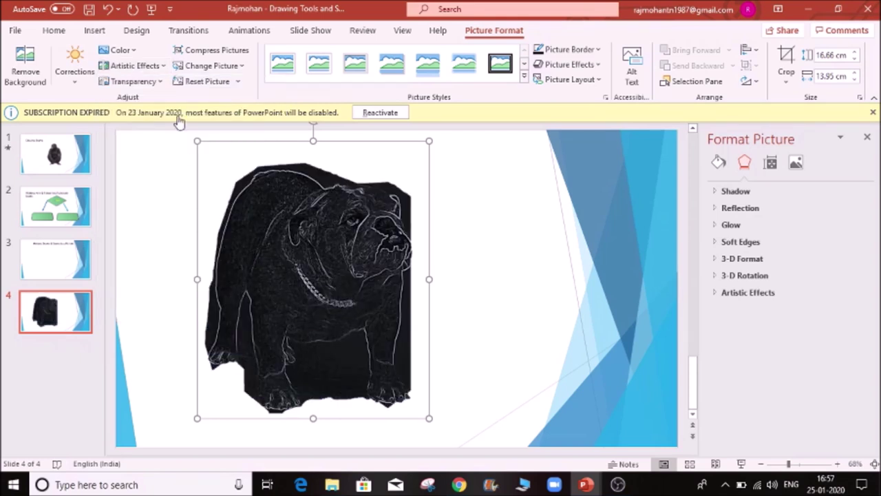
left_click(561, 251)
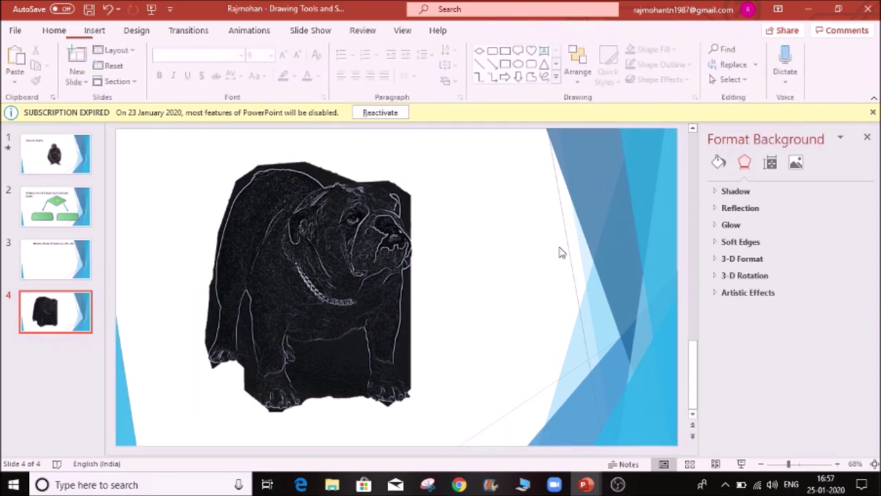
- Undo the recolour and Glow Edges effects, then set the photo's transparency to 0%
key("ctrl+z")
key("ctrl+z")
key("ctrl+z")
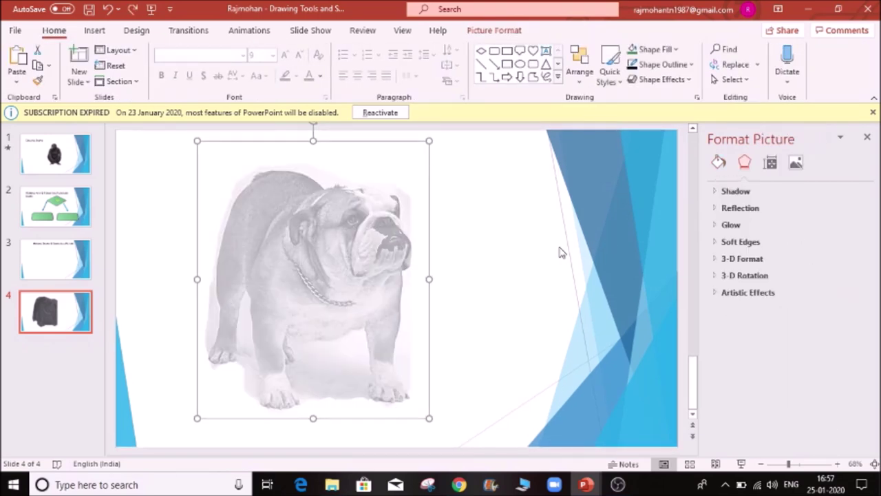
key("ctrl+z")
key("ctrl+z")
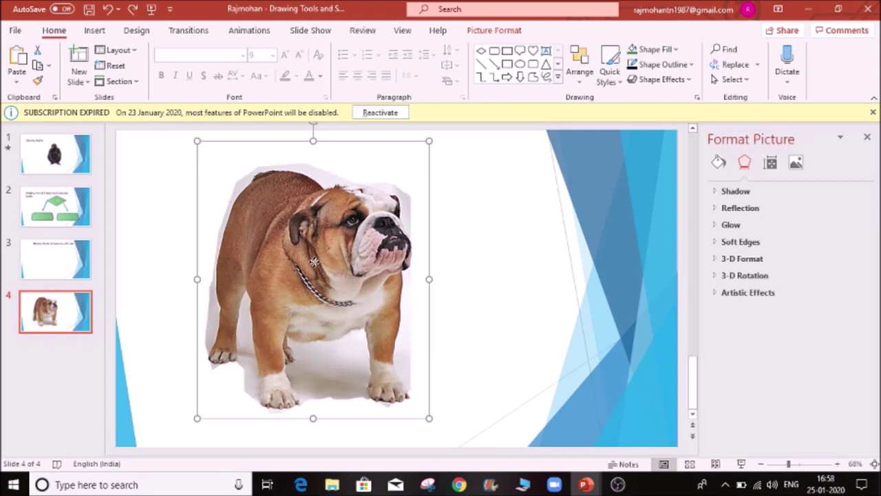
left_click(495, 32)
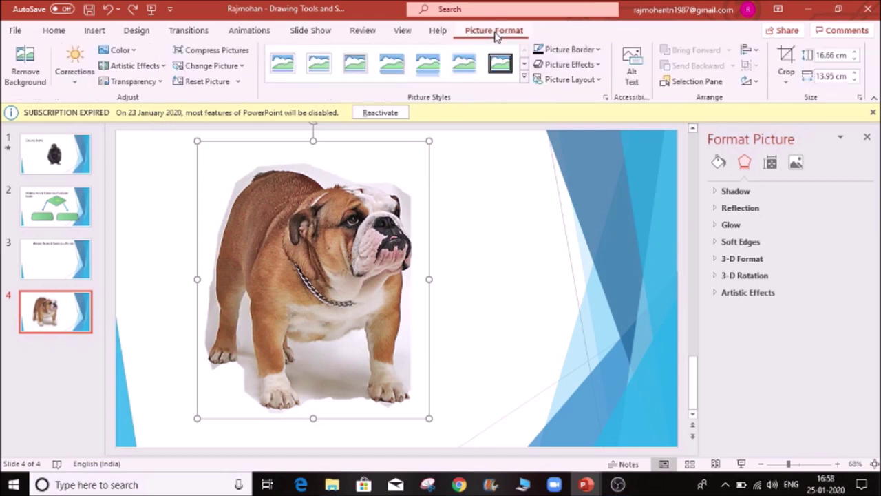
left_click(164, 82)
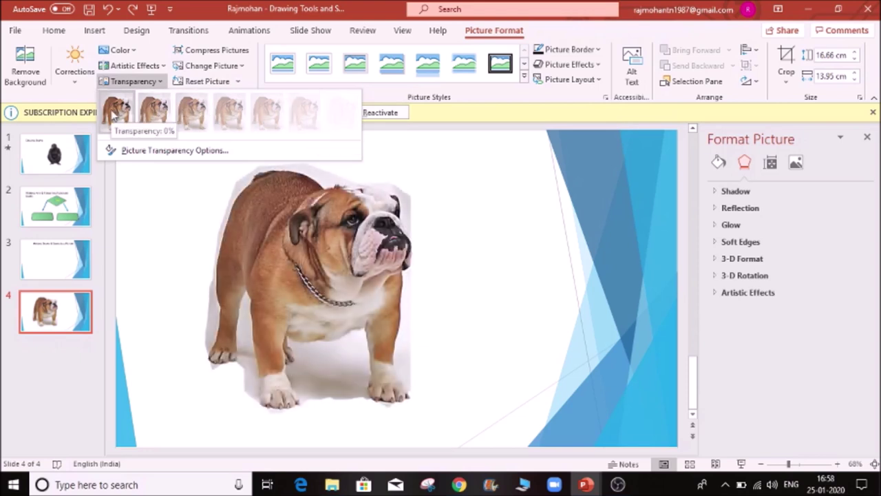
left_click(115, 110)
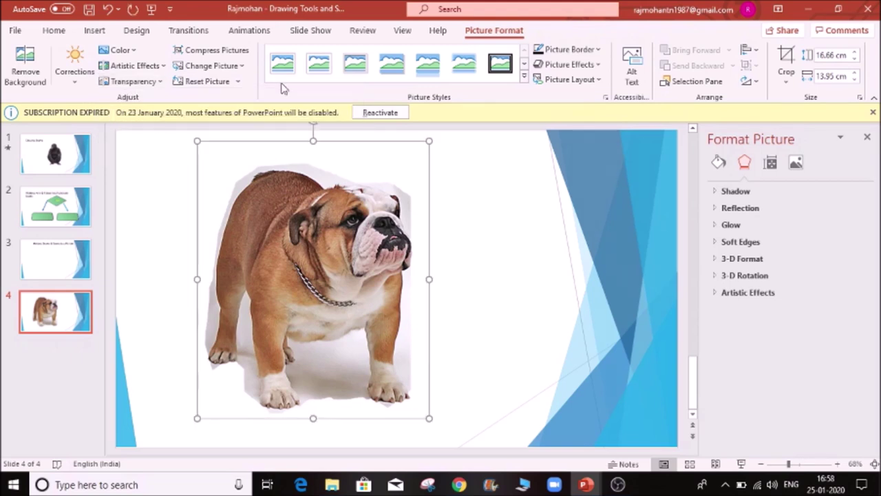
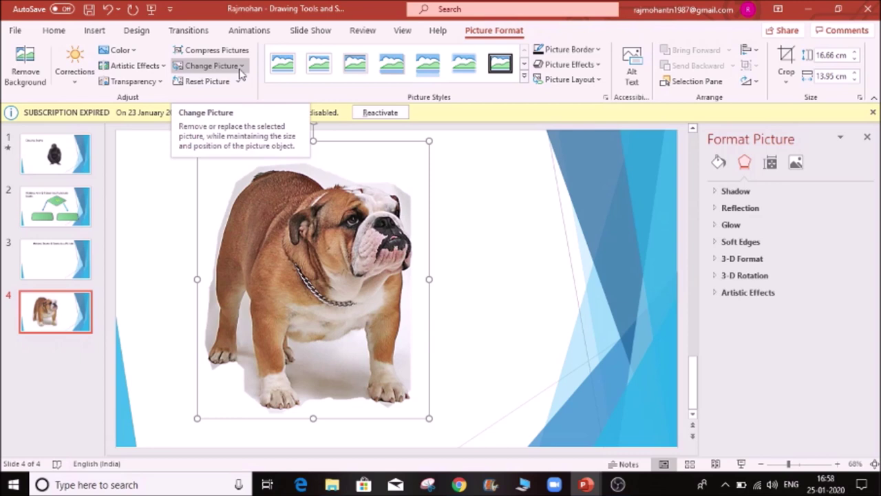
- Look over the Change Picture and Reset Picture options without changing anything
left_click(244, 66)
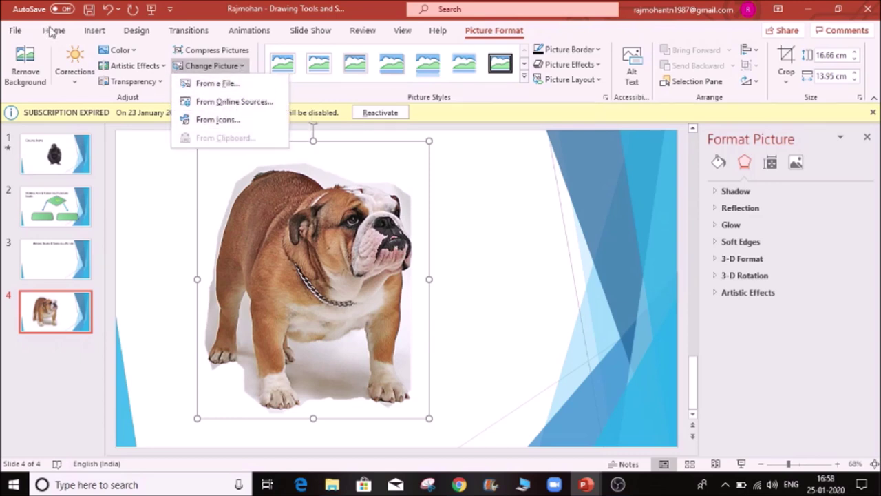
left_click(384, 216)
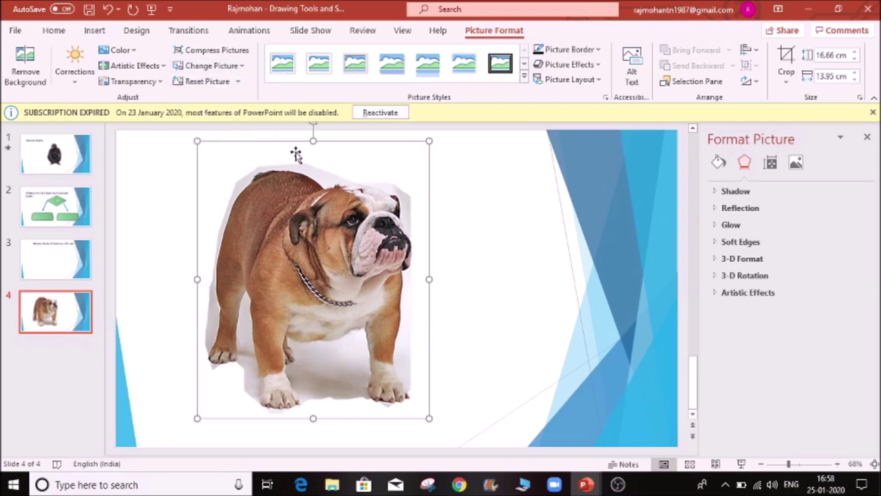
left_click(237, 82)
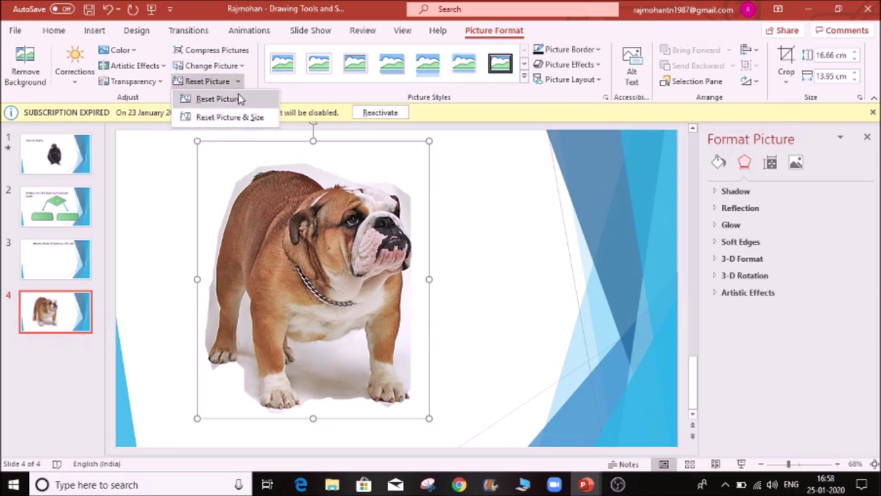
left_click(352, 225)
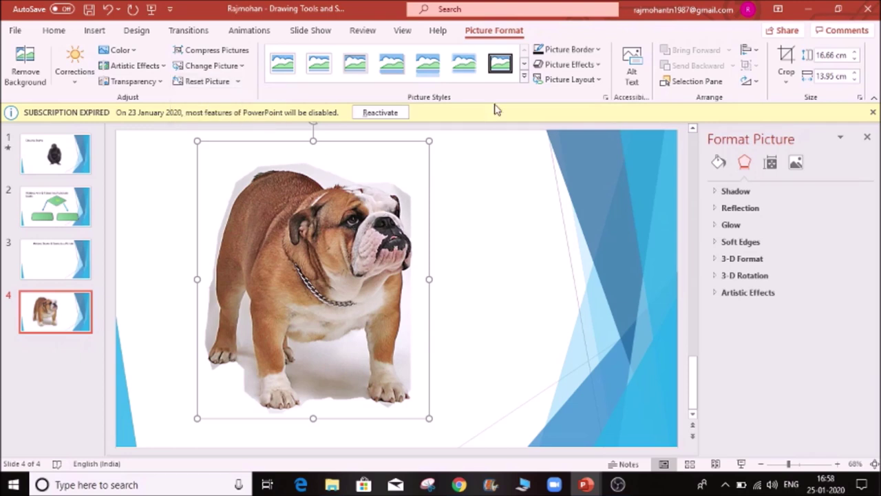
- Apply the oval frame picture style to the bulldog photo
left_click(523, 80)
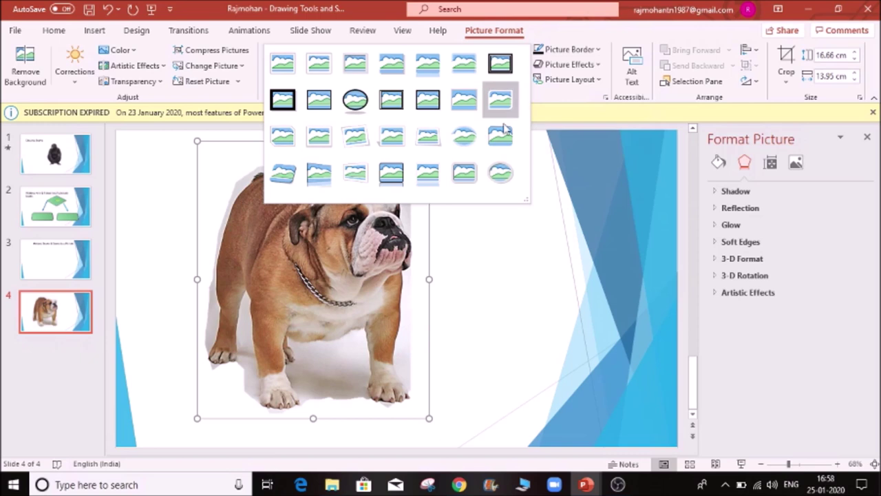
left_click(291, 306)
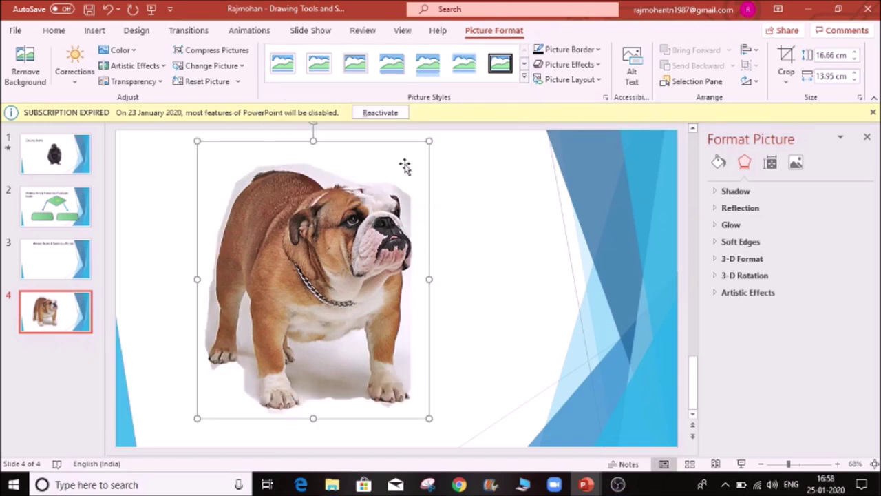
left_click(525, 79)
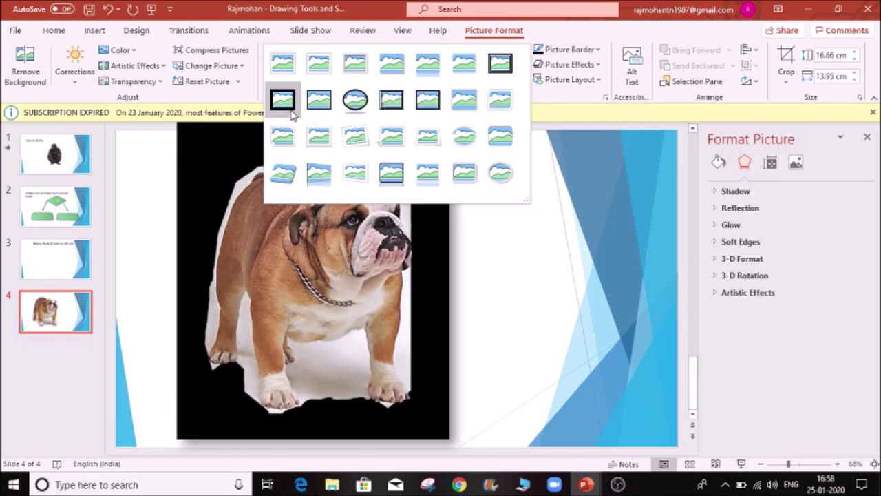
left_click(499, 176)
- Resize the bulldog picture to 16.43 by 13.75 cm
left_click(512, 278)
left_click(337, 299)
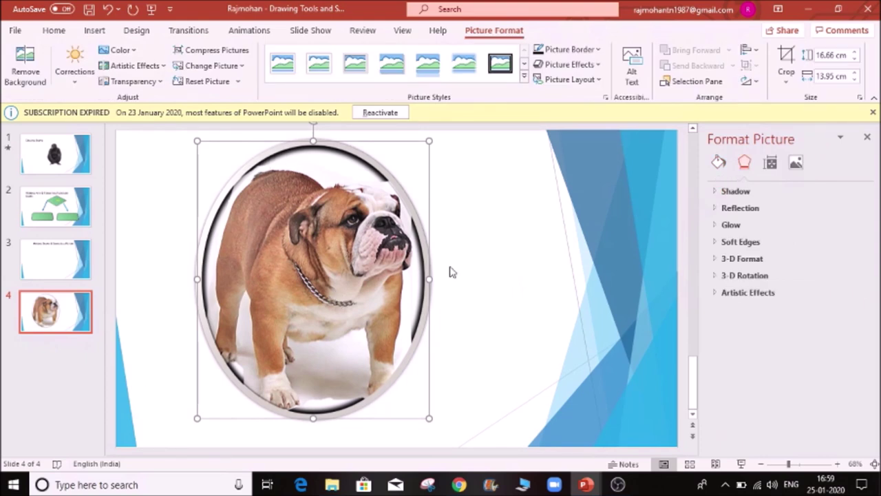
left_click_drag(428, 420, 394, 382)
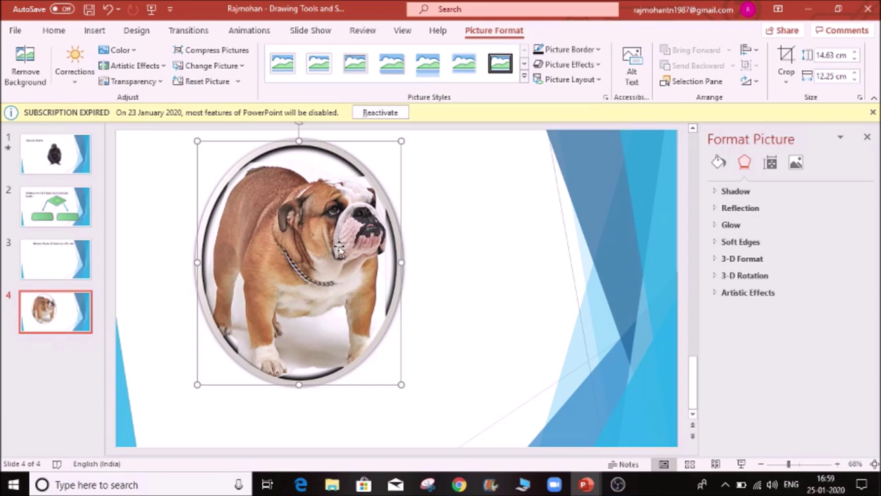
left_click_drag(404, 391, 426, 413)
- Switch the bulldog picture to the thick black frame style
left_click(523, 78)
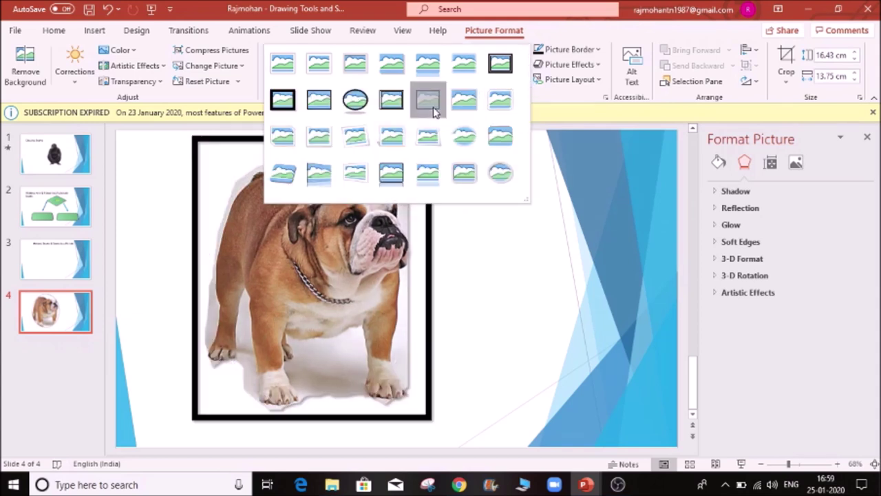
left_click(432, 109)
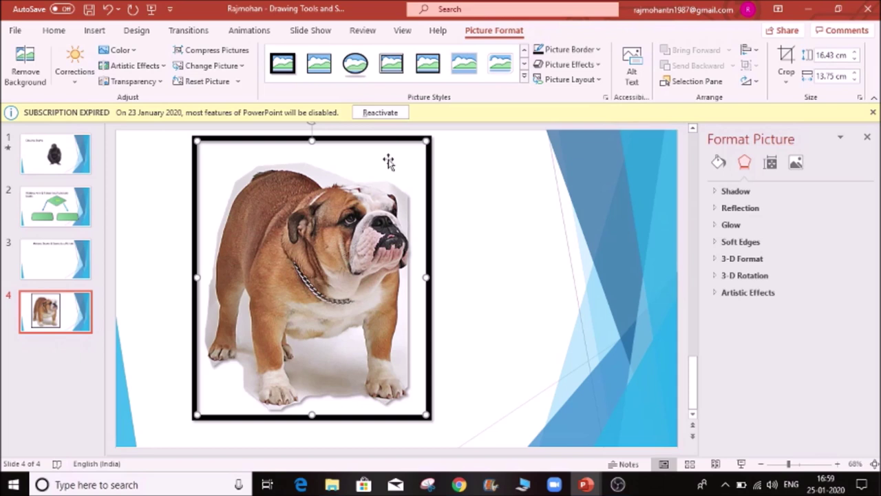
left_click(598, 50)
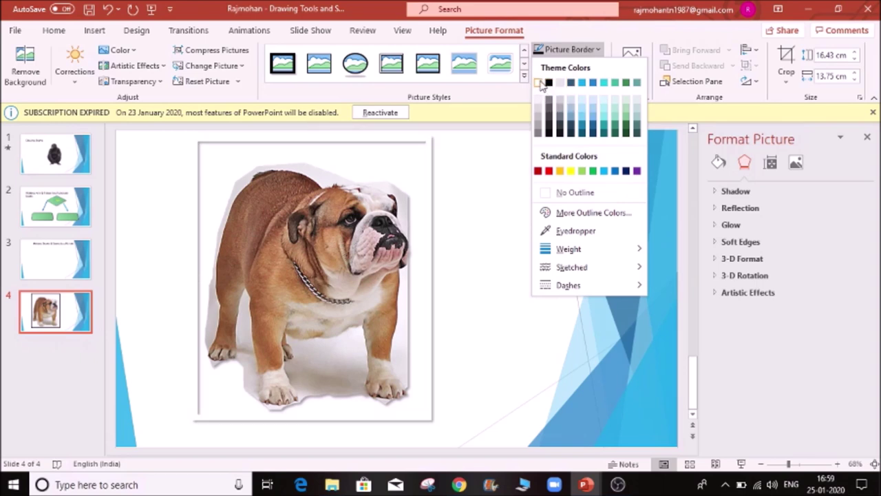
- Try a dark green border and another line weight, then make the frame border yellow
left_click(628, 83)
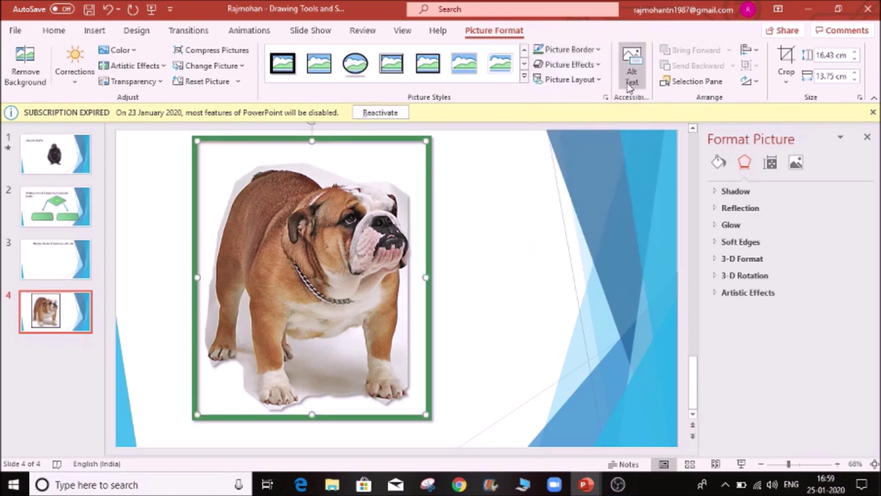
left_click(596, 51)
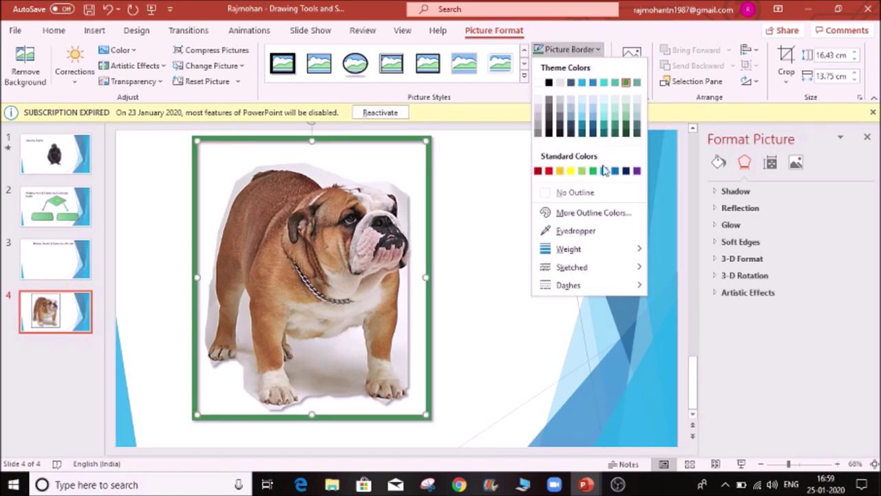
mouse_move(617, 251)
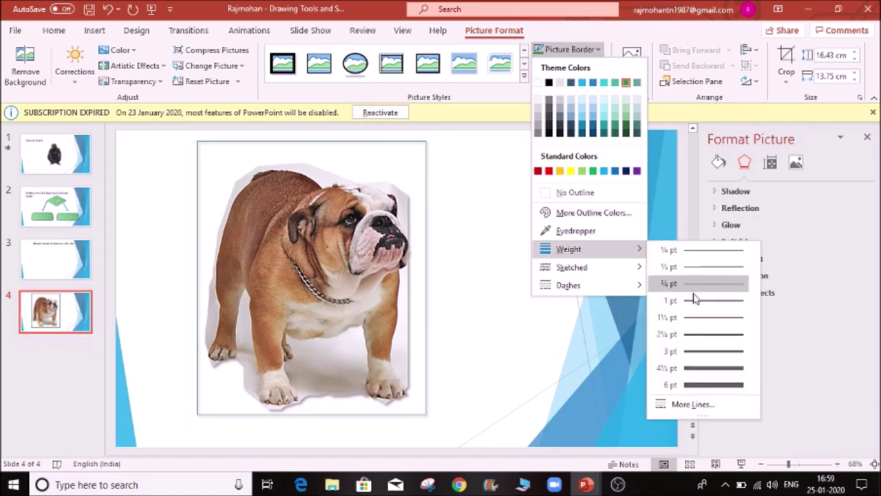
left_click(709, 387)
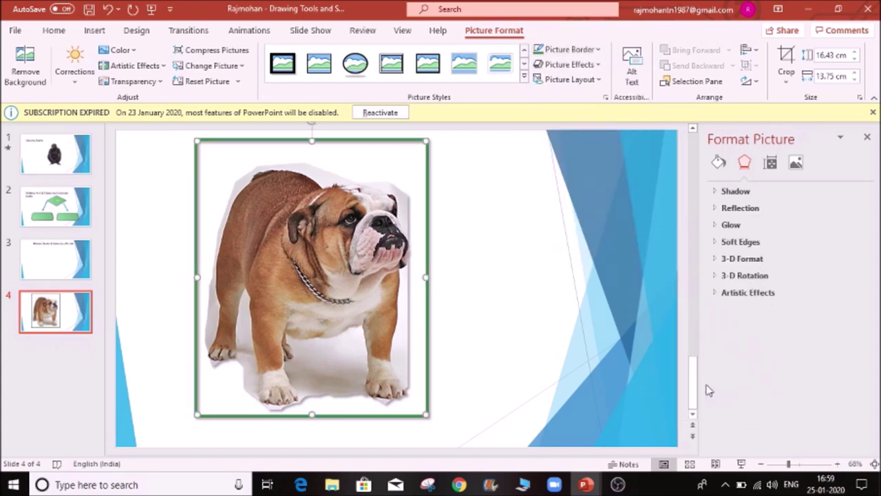
left_click(599, 51)
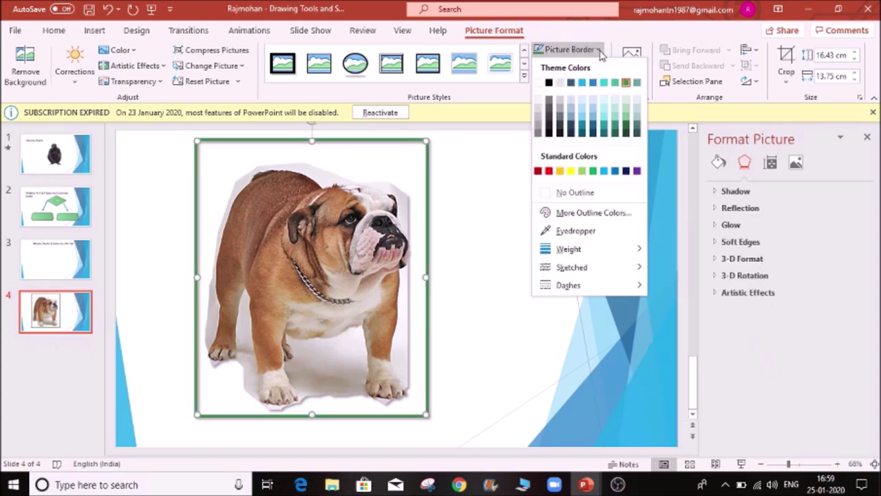
left_click(570, 171)
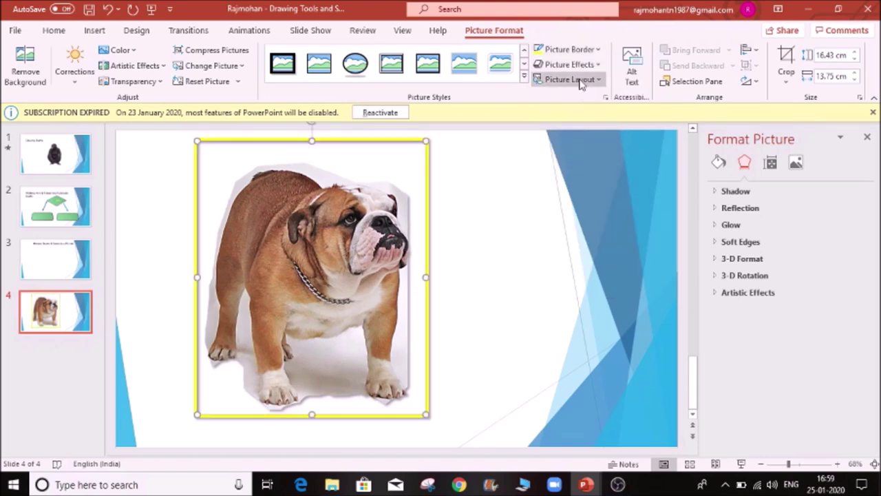
left_click(603, 64)
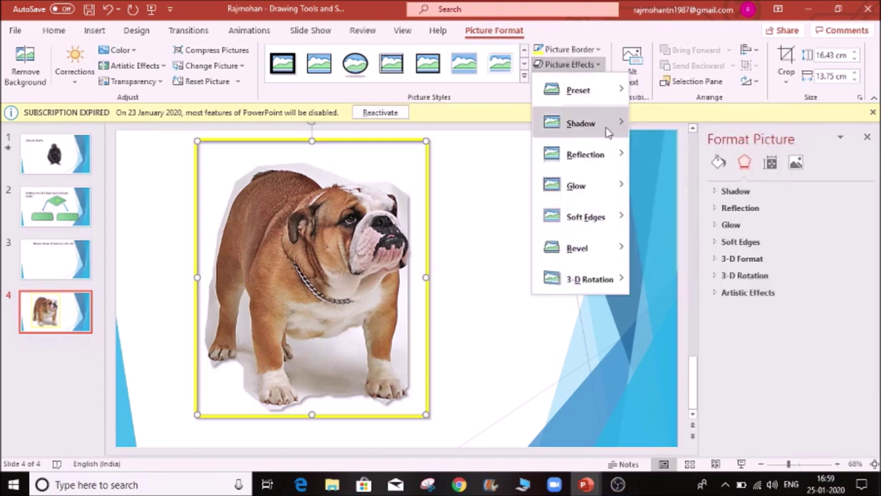
- Give the bulldog picture an inner shadow, then clear its effects with No Presets
mouse_move(609, 132)
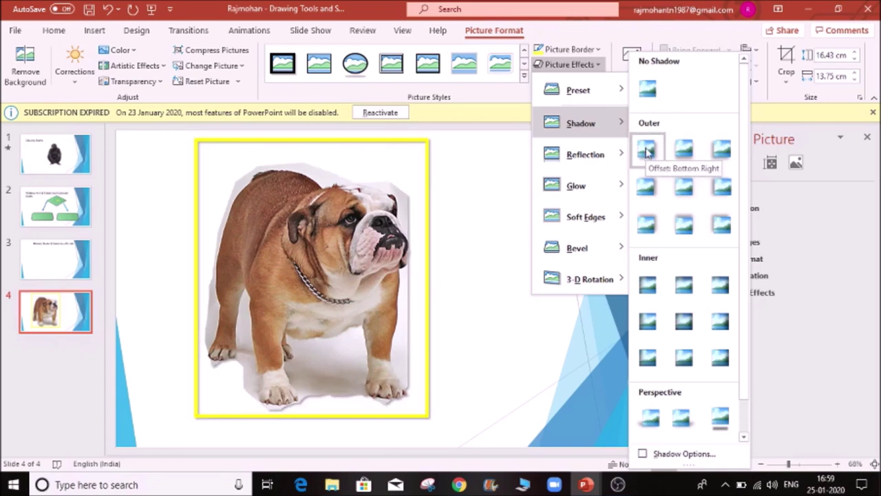
left_click(650, 284)
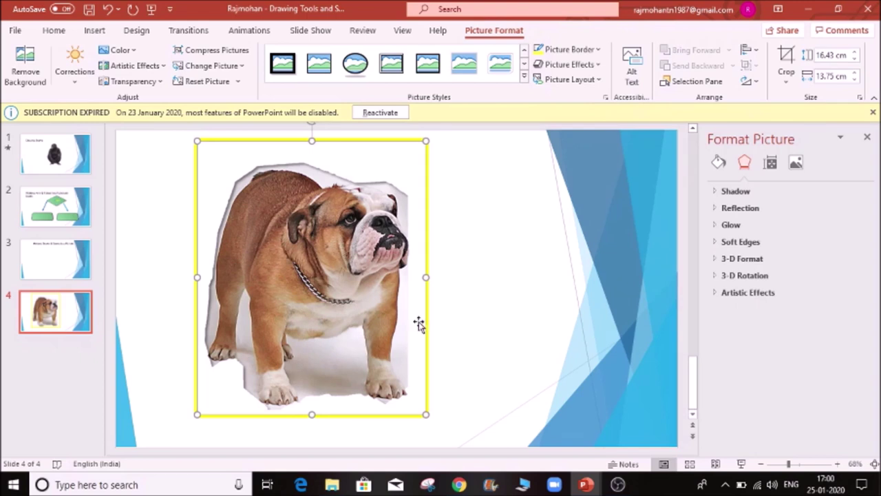
left_click(604, 69)
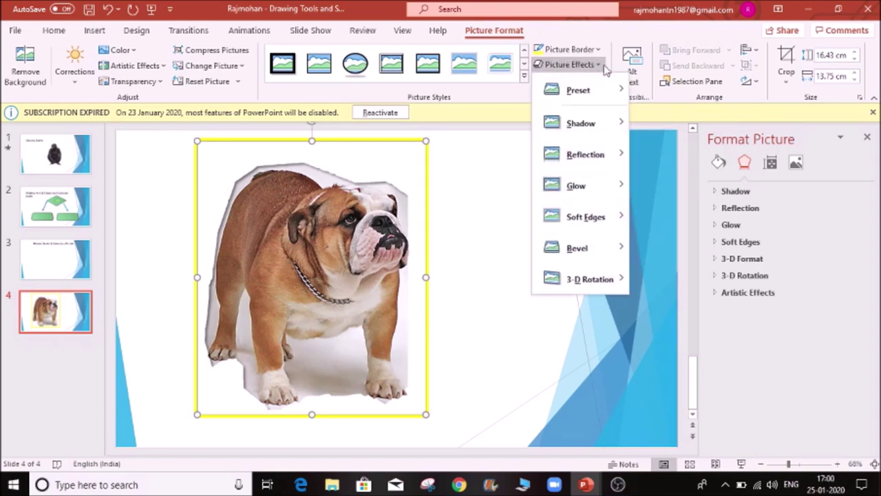
mouse_move(610, 91)
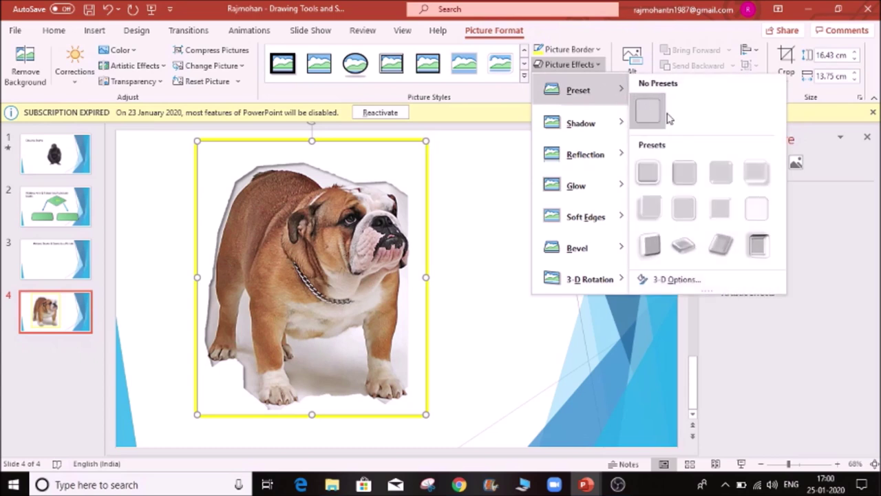
left_click(647, 173)
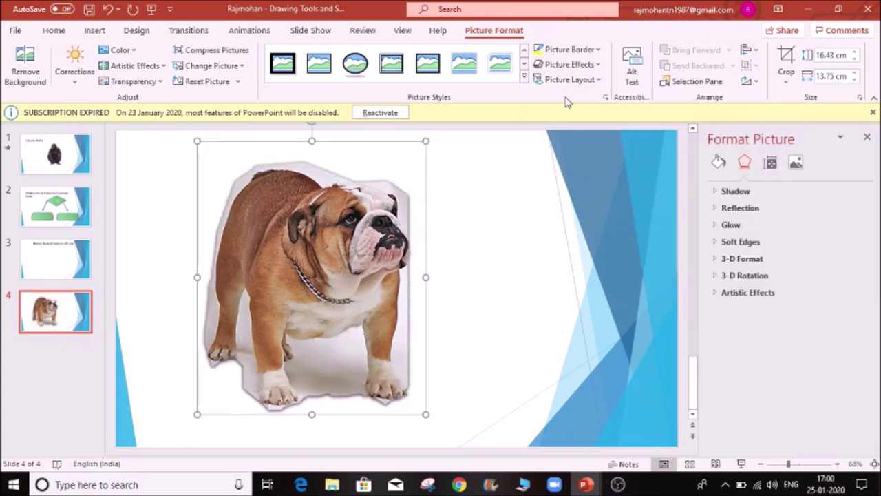
- Apply a Parallel 3-D rotation preset to the bulldog picture
left_click(592, 64)
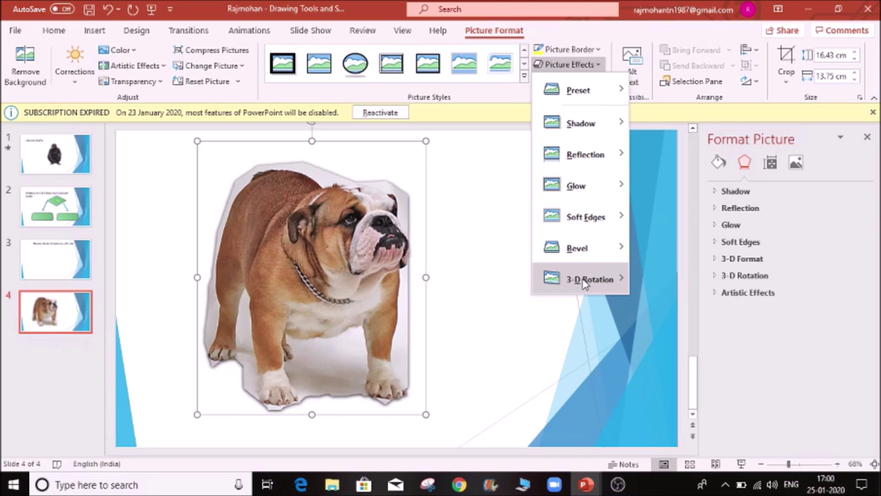
mouse_move(585, 285)
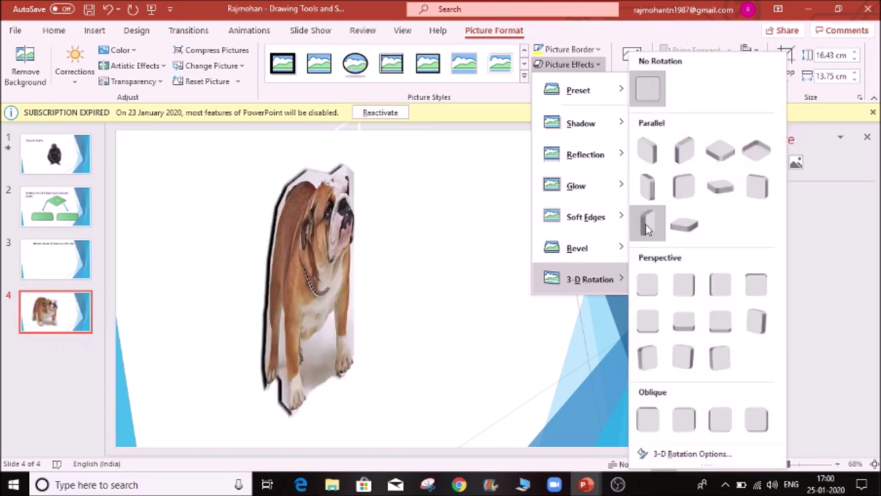
left_click(682, 189)
left_click(597, 65)
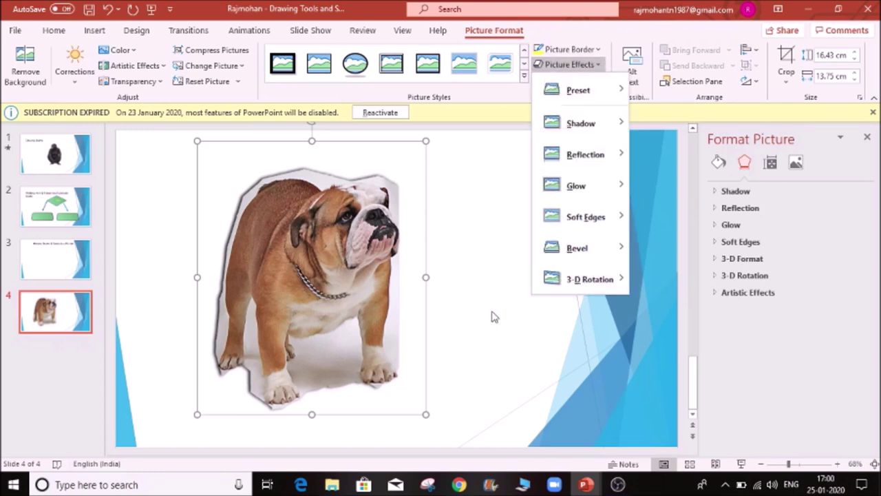
left_click(382, 275)
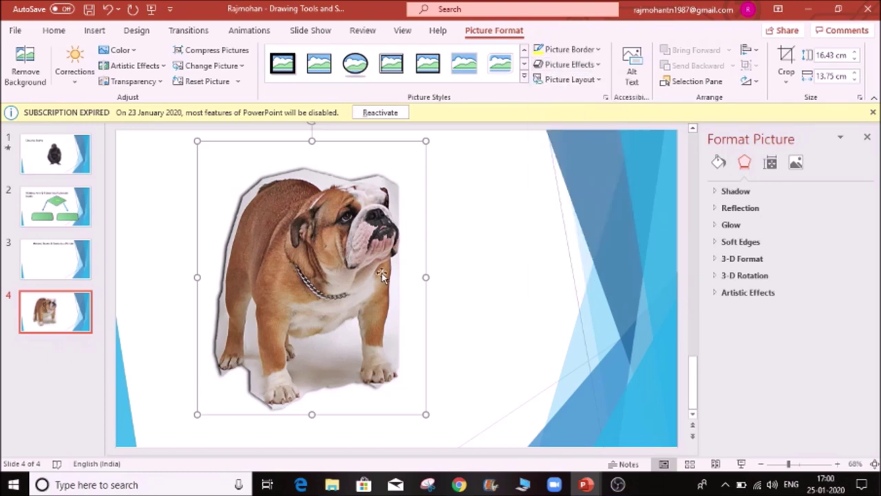
left_click(598, 80)
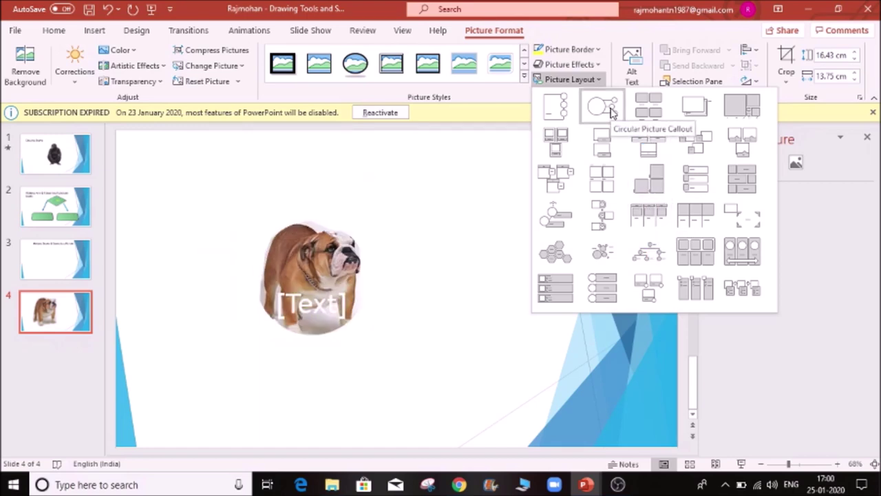
- Apply the Circular Picture Callout layout to the dog picture, then undo it with Ctrl+Z
left_click(448, 291)
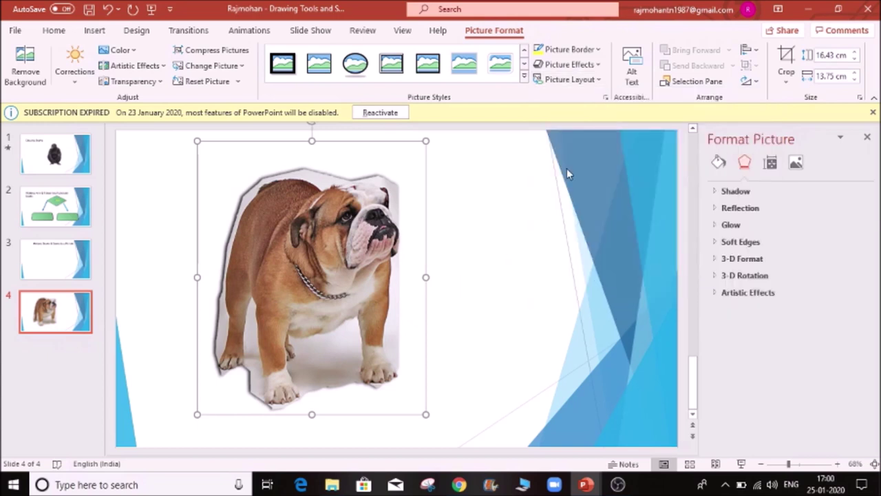
left_click(596, 81)
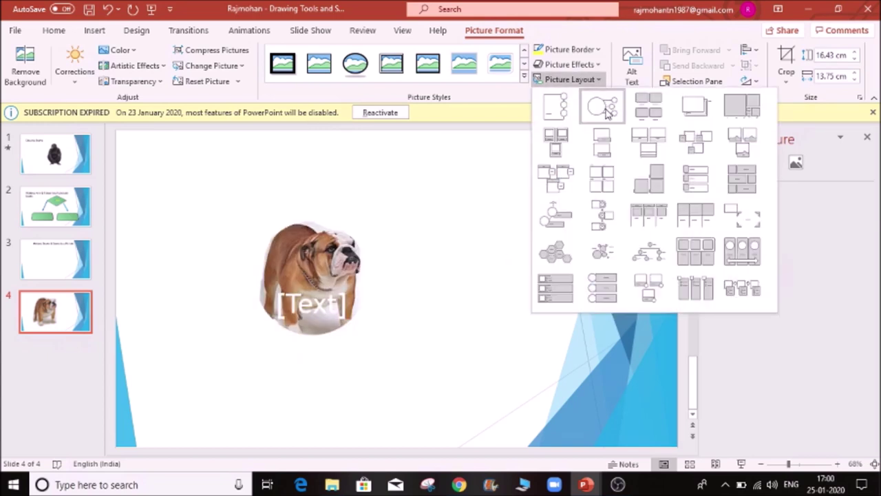
left_click(604, 108)
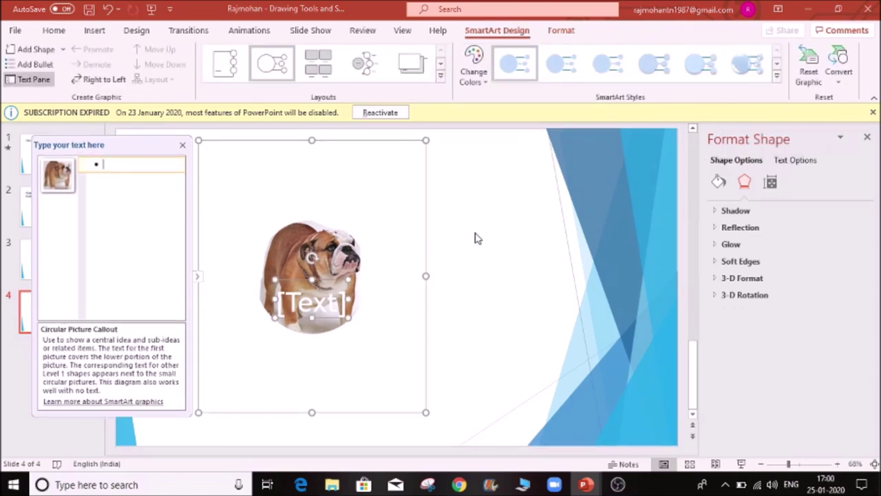
key("ctrl+z")
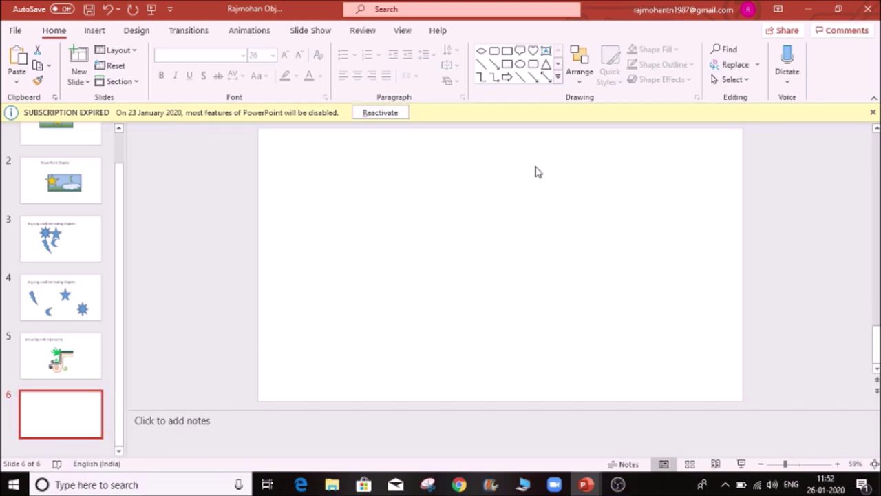
- Open the SmartArt dialog and browse the List, Process, Cycle, Hierarchy, Matrix, Pyramid and Picture categories
left_click(100, 32)
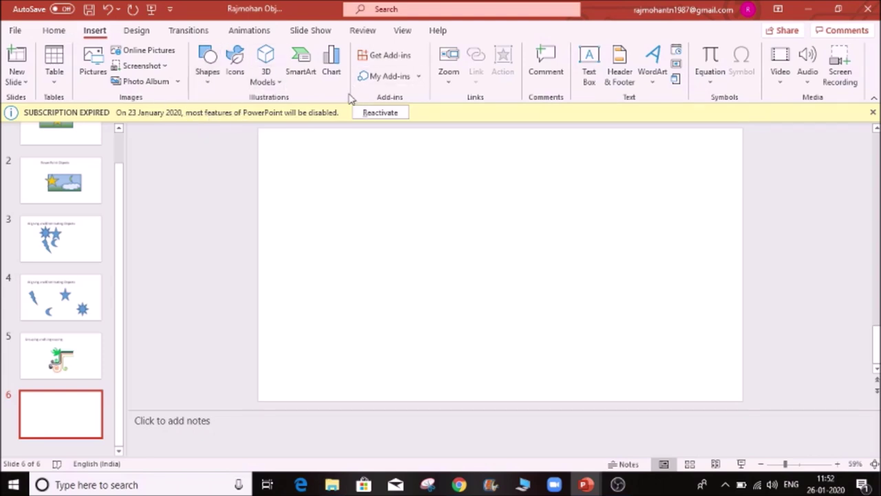
left_click(309, 73)
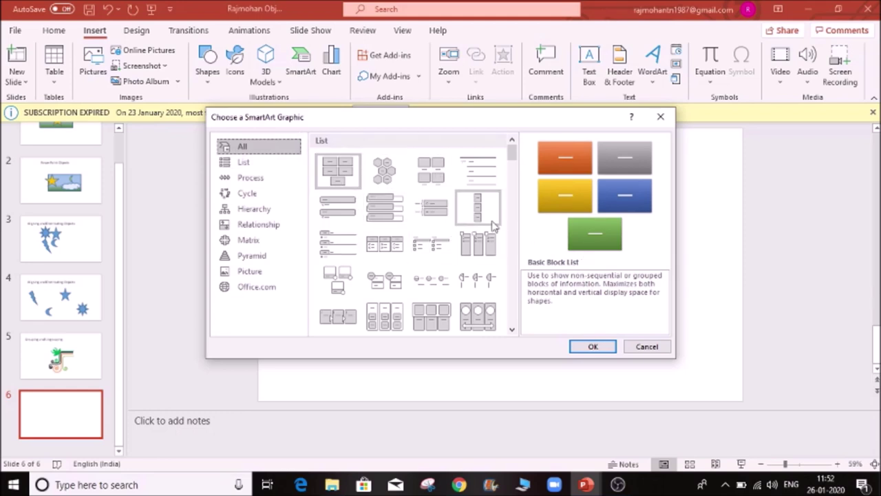
left_click(242, 162)
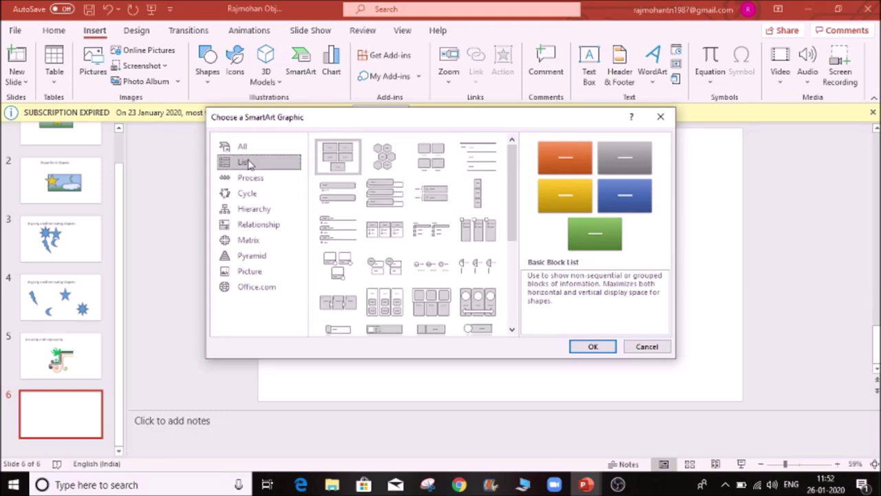
left_click(249, 178)
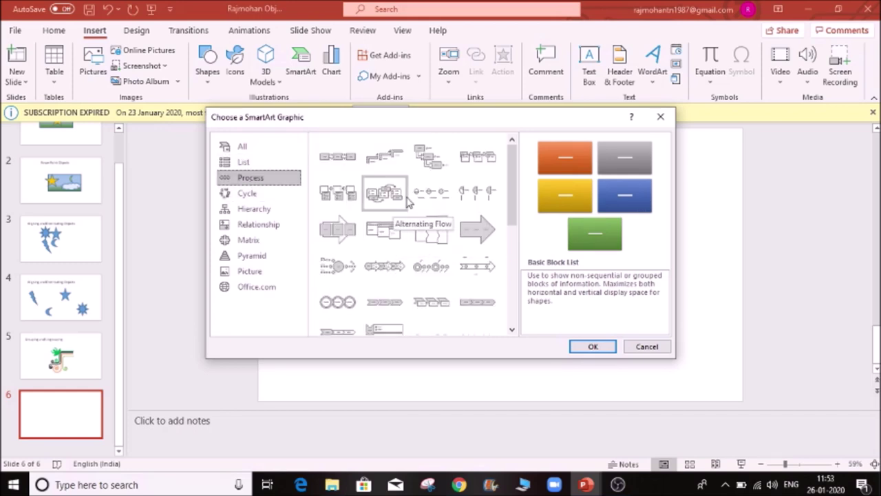
left_click(247, 194)
left_click(246, 180)
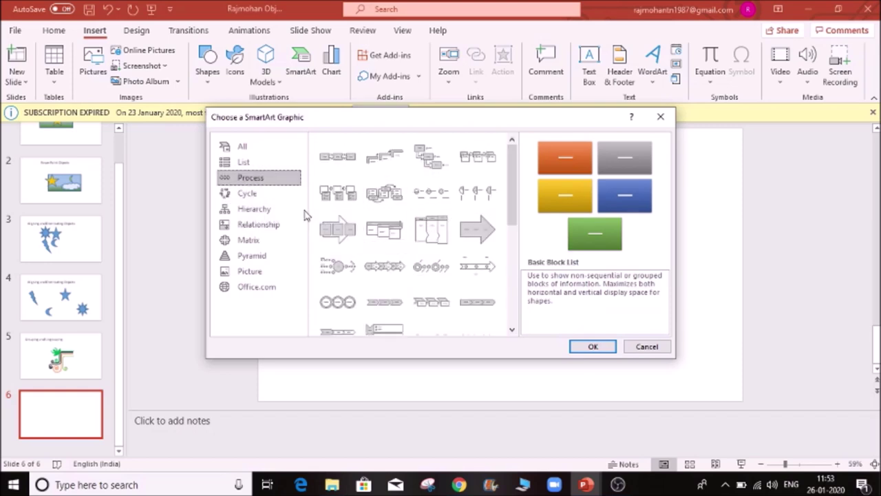
left_click(261, 193)
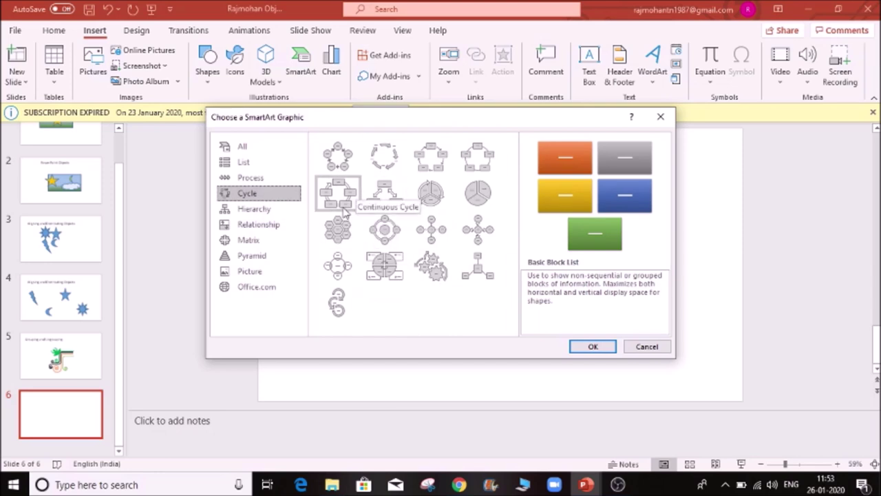
left_click(265, 210)
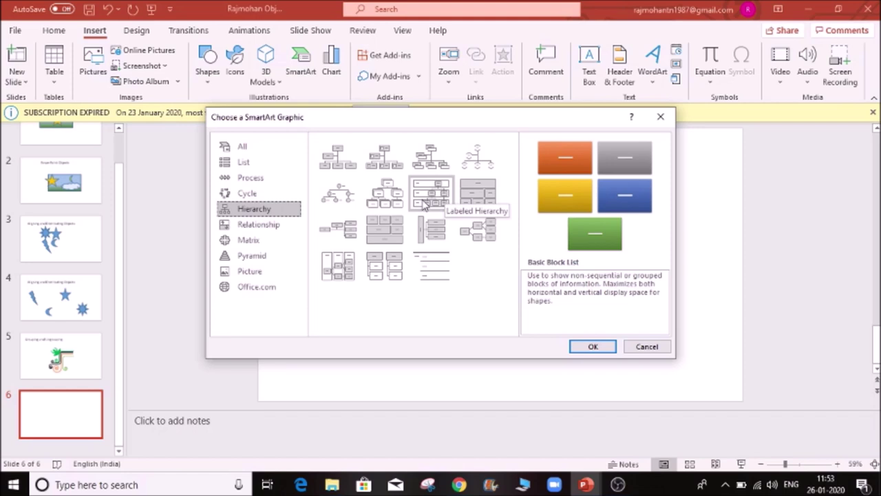
left_click(287, 227)
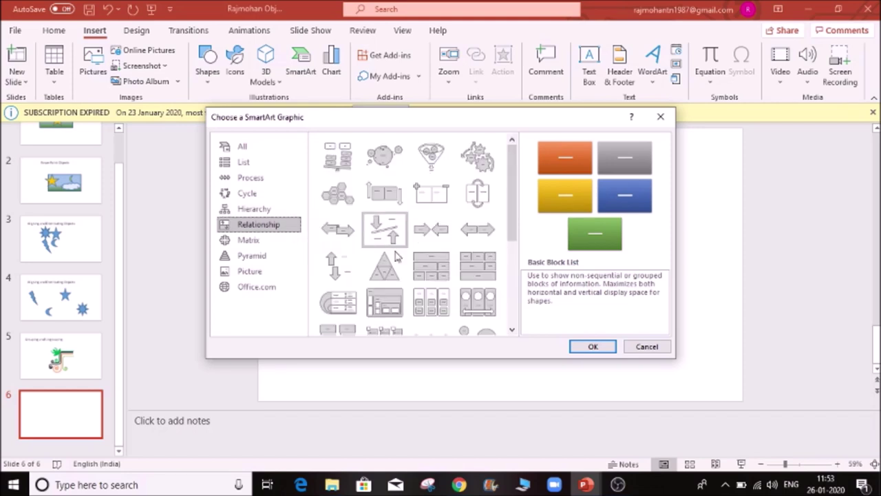
left_click(255, 240)
left_click(256, 256)
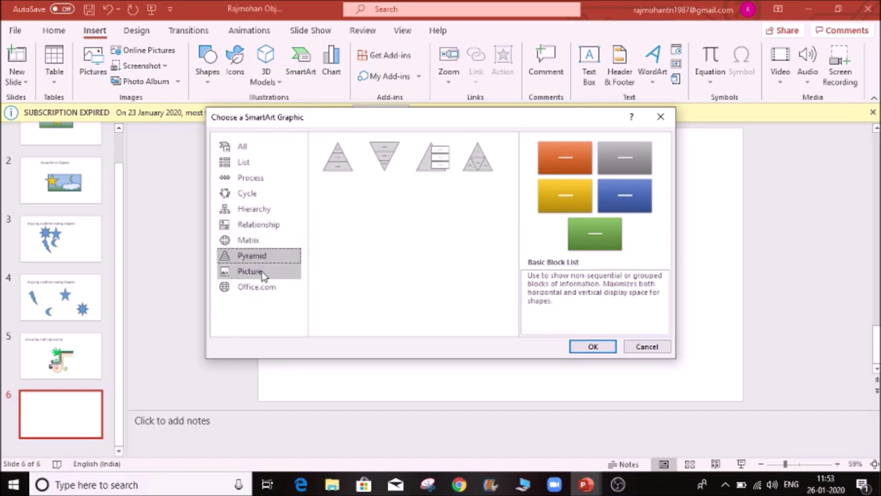
left_click(262, 275)
left_click(267, 292)
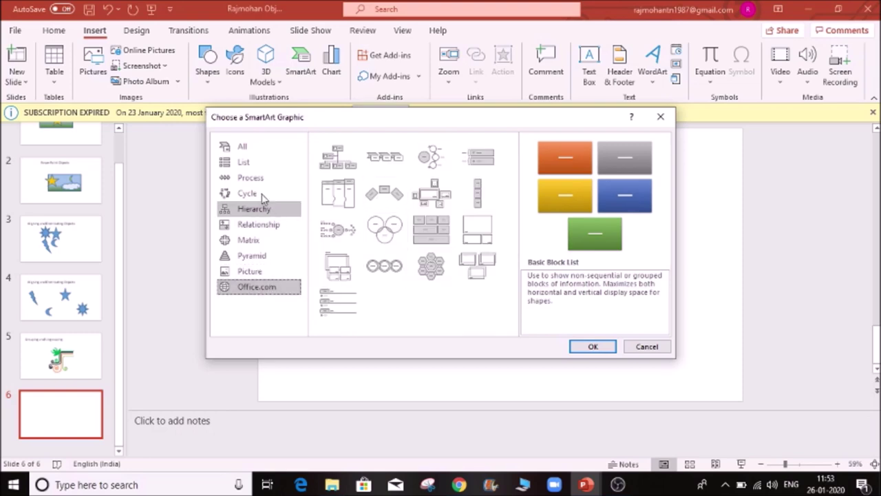
- Insert the Basic Block List SmartArt graphic on slide 6
left_click(242, 147)
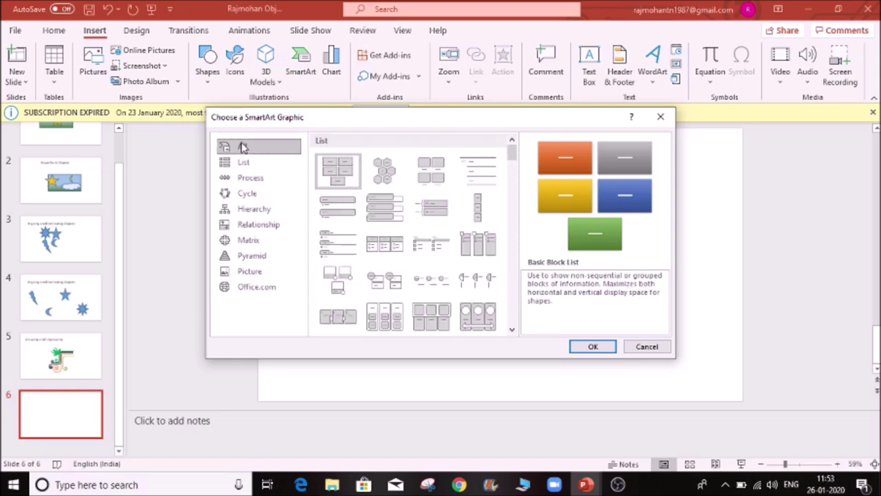
left_click(338, 178)
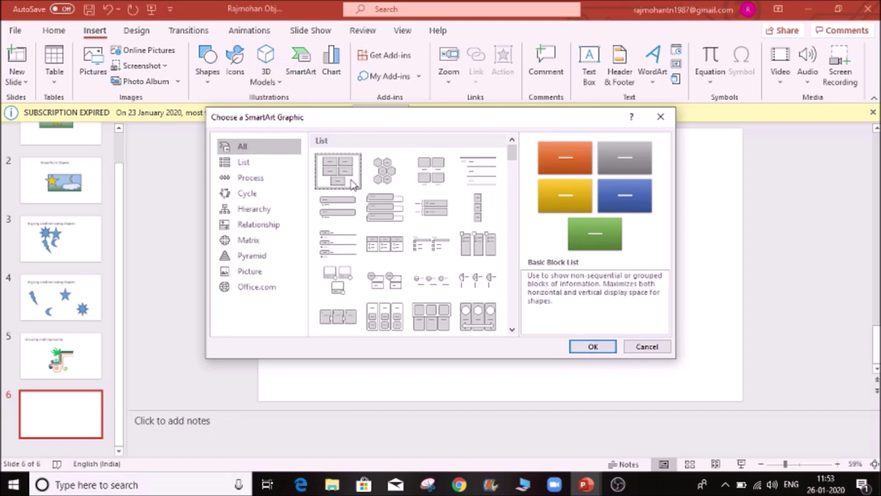
left_click(593, 346)
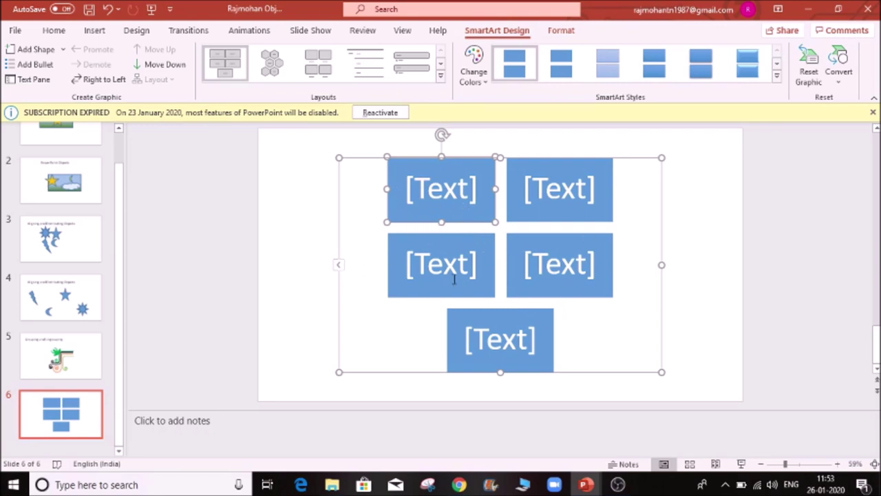
left_click(339, 267)
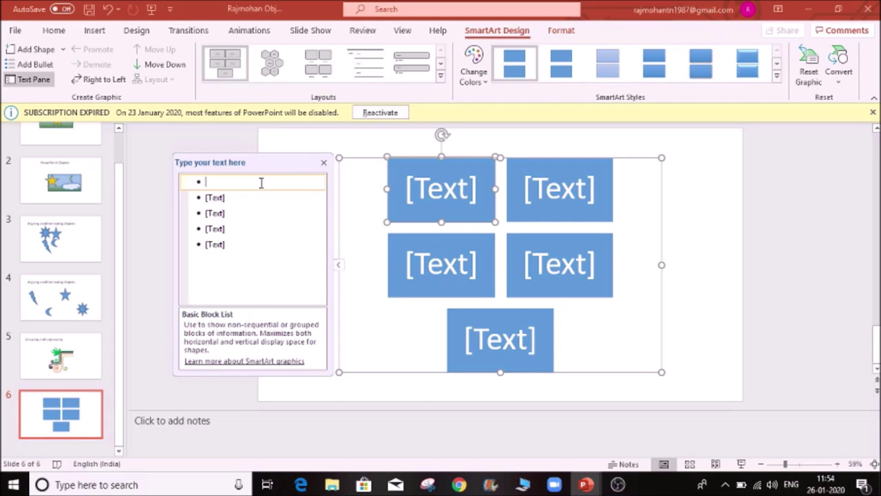
- Type Bangalore and Chennai into the first two blocks
type("Ba")
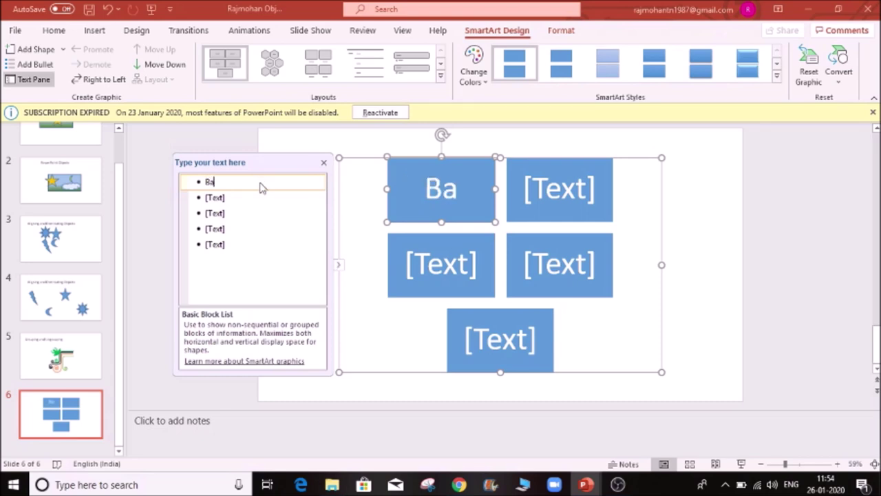
type("ngalore")
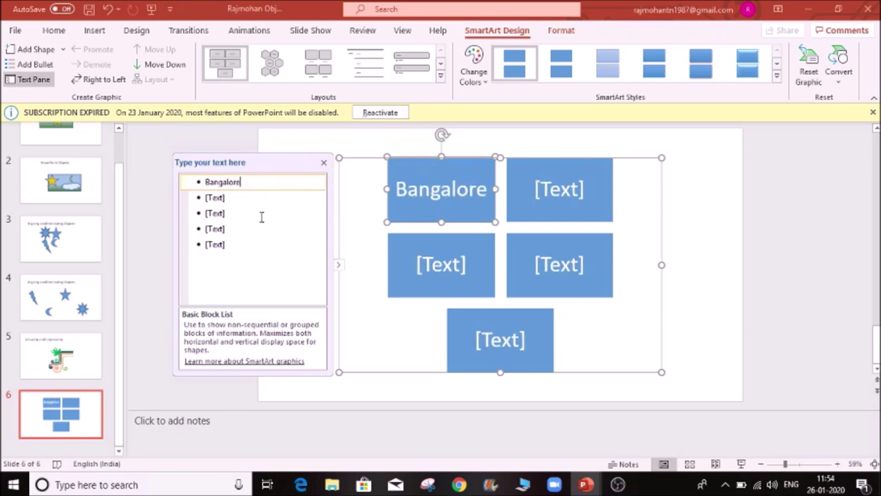
left_click(245, 198)
type("Chennai")
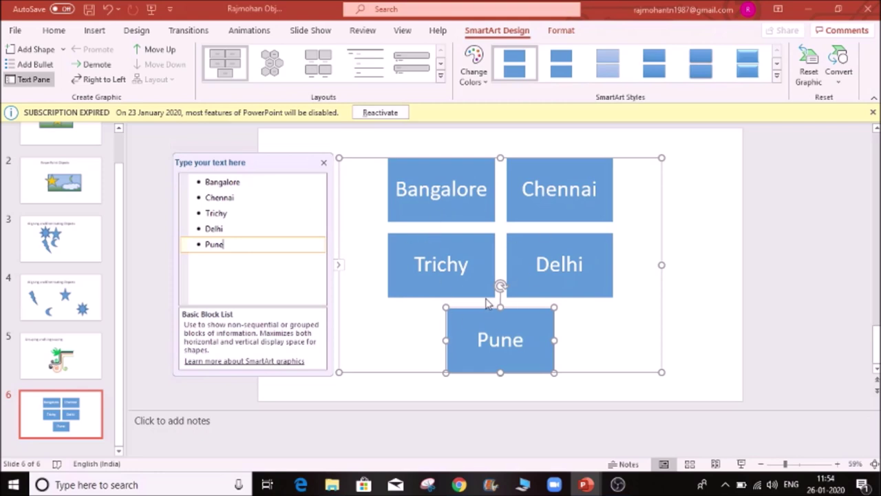
- Insert Mumbai after Bangalore and delete the extra empty bullet
left_click(278, 182)
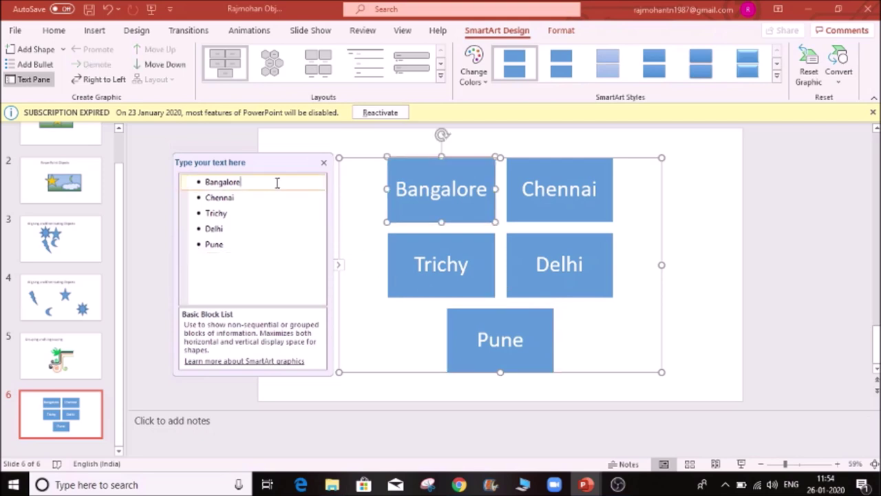
key("Return")
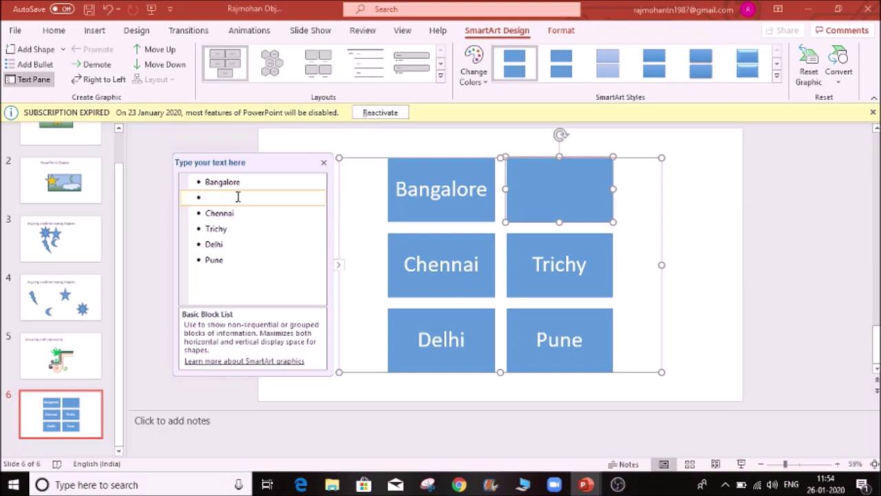
type("Mumbai")
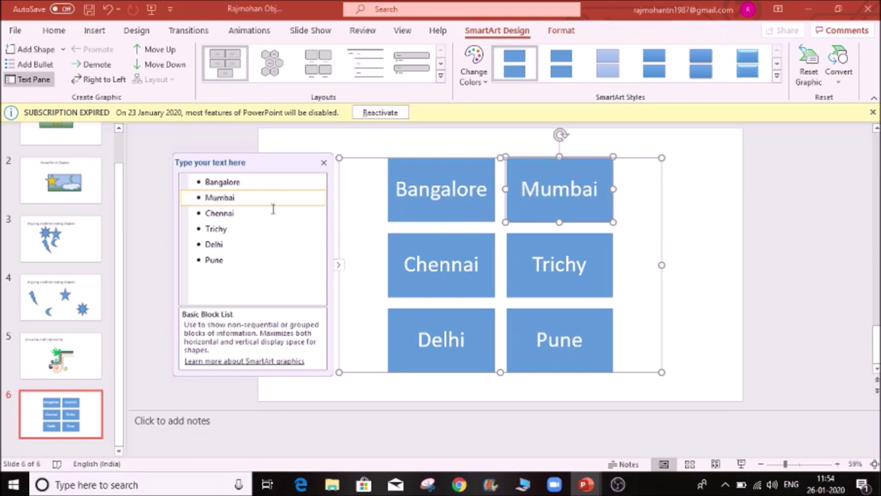
key("Return")
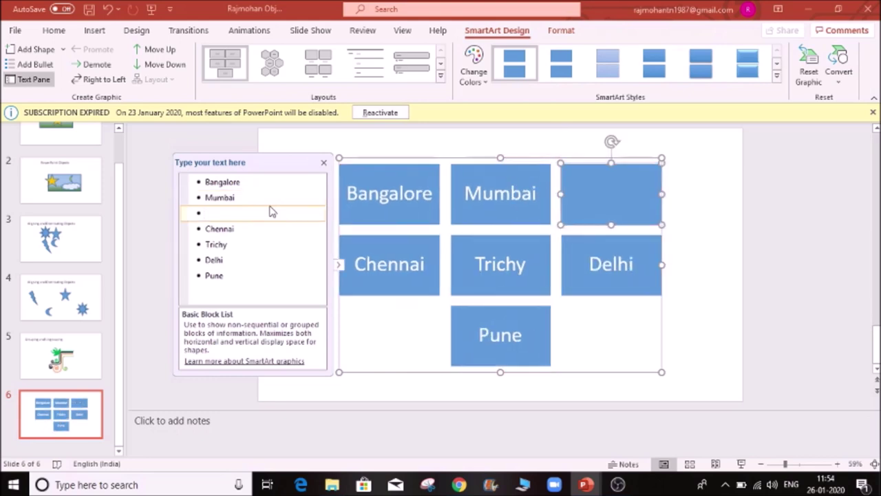
key("BackSpace")
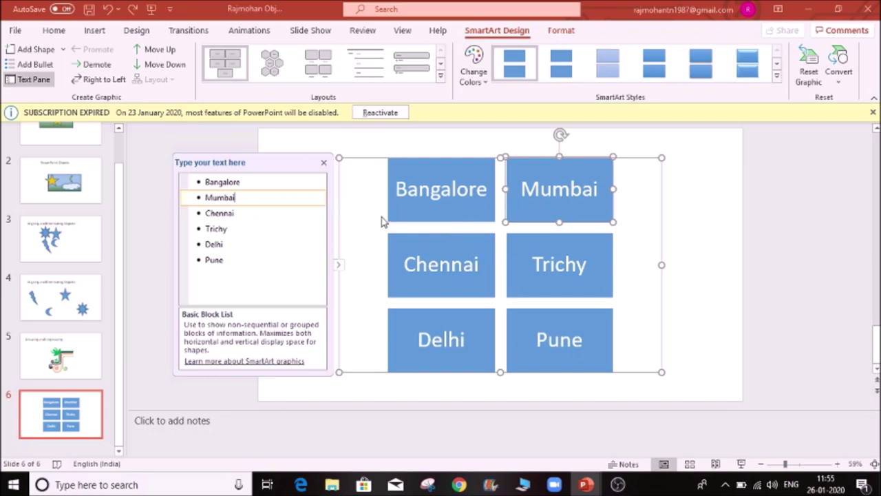
left_click(338, 265)
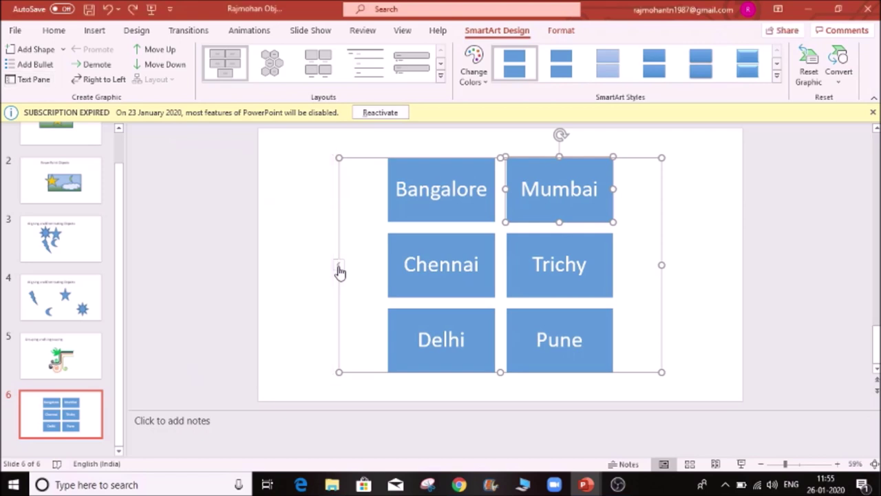
left_click_drag(662, 157, 686, 156)
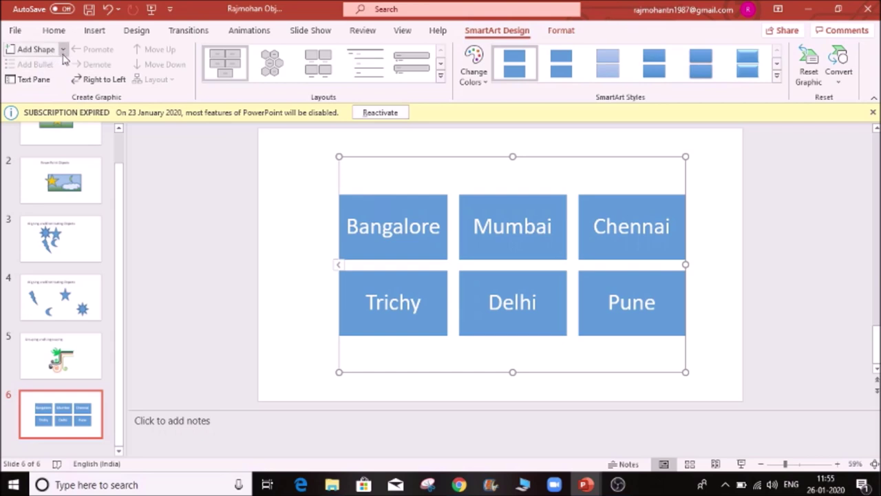
left_click(531, 207)
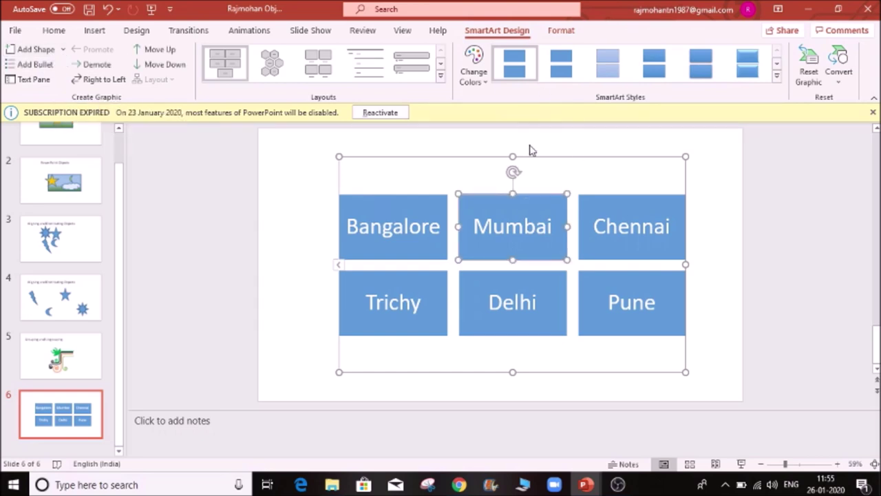
left_click(296, 239)
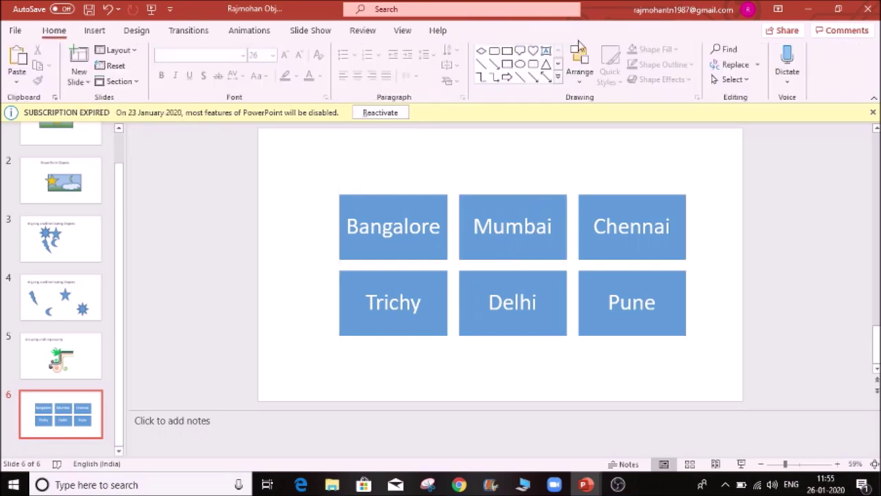
left_click(472, 177)
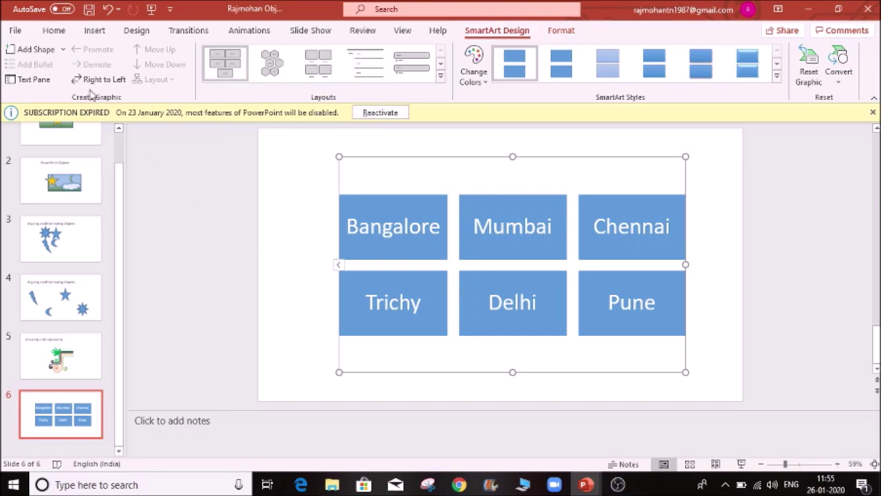
left_click(63, 50)
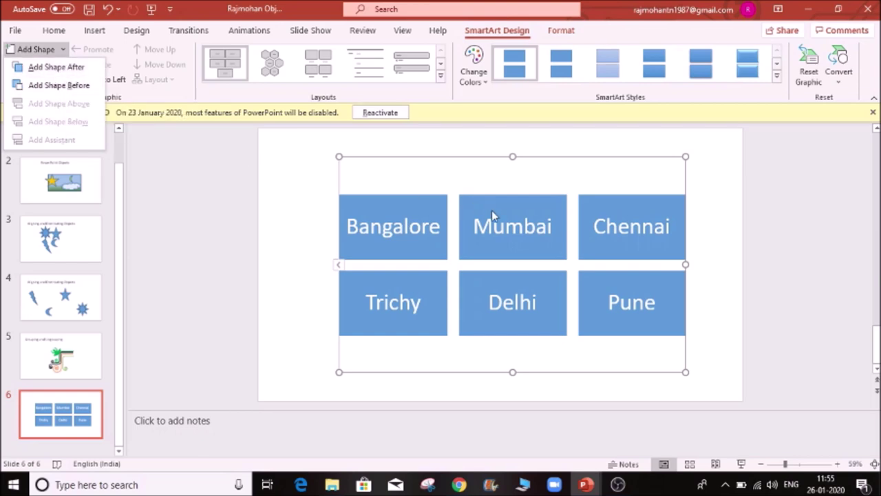
left_click(503, 244)
left_click(500, 229)
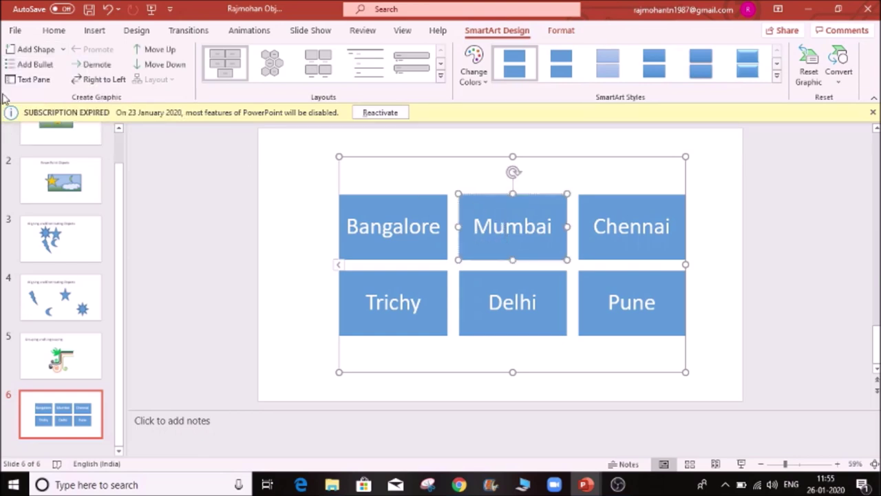
left_click(55, 52)
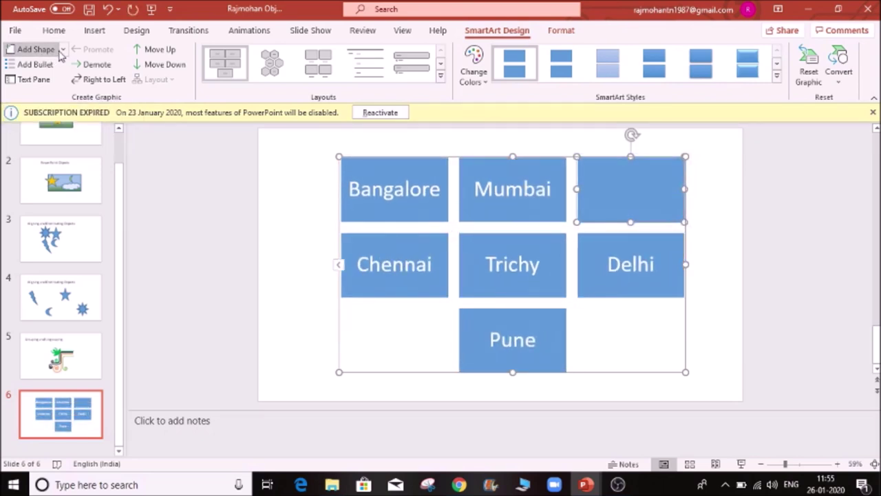
left_click(62, 50)
left_click(69, 84)
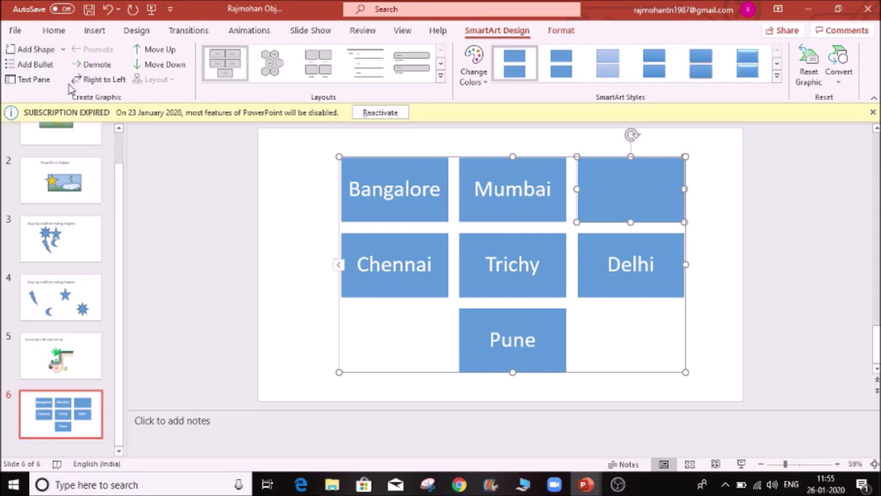
left_click(62, 50)
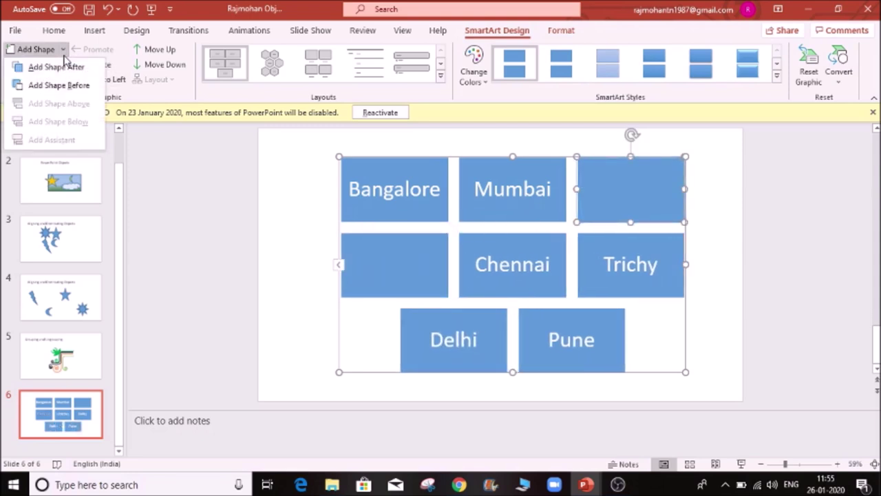
left_click(62, 67)
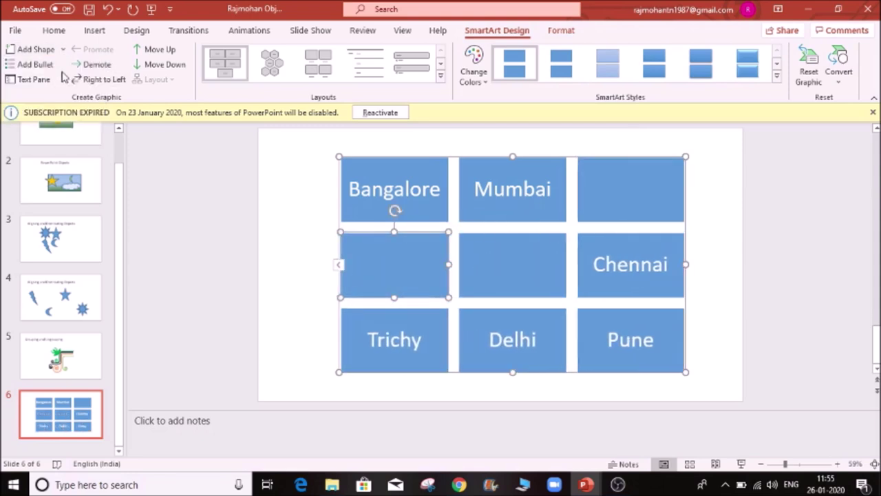
key("Delete")
key("Delete")
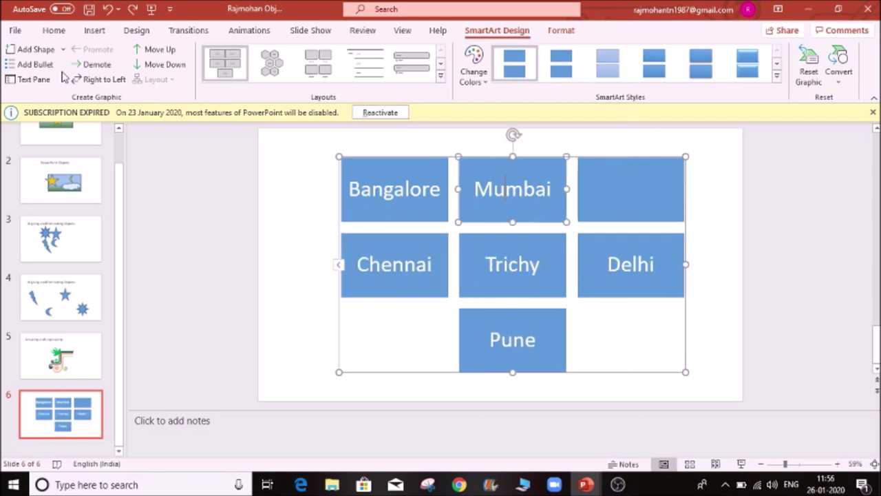
key("Delete")
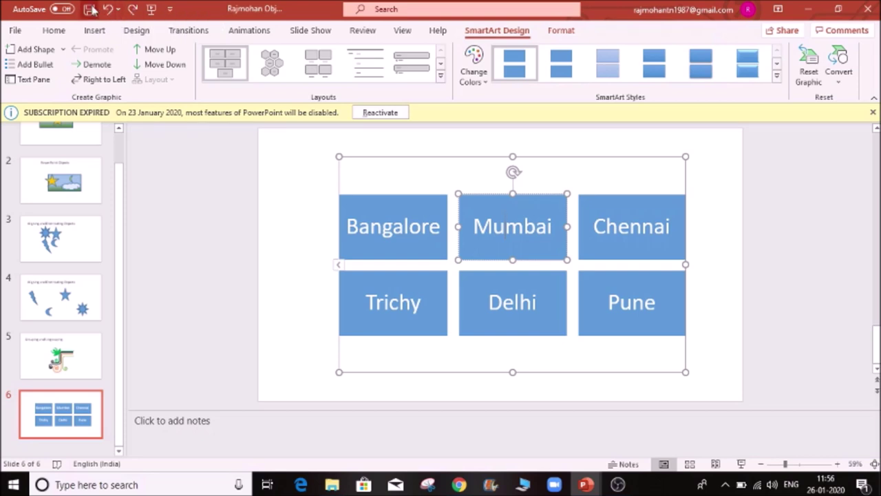
left_click(133, 10)
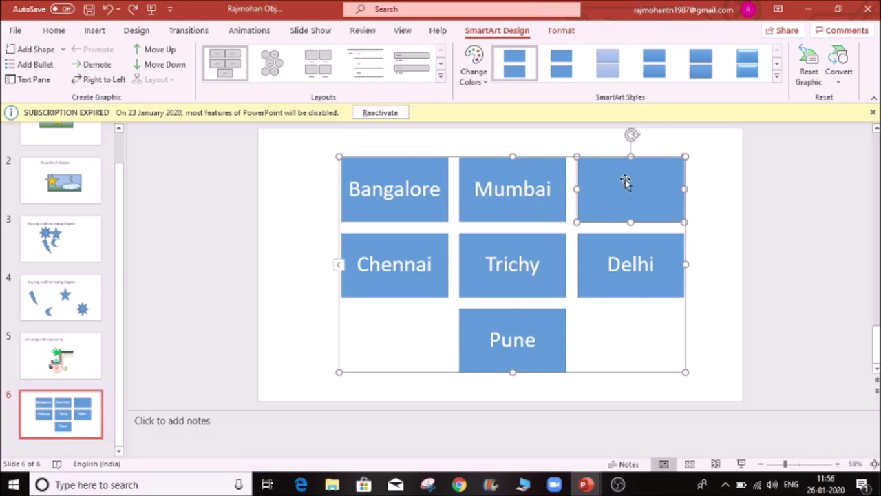
left_click(107, 9)
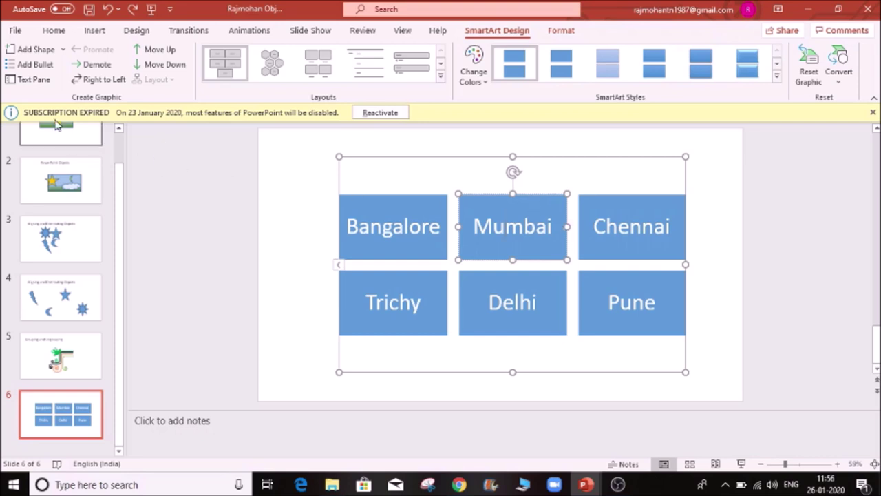
- Add a Pollution bullet under the Delhi box
left_click(63, 48)
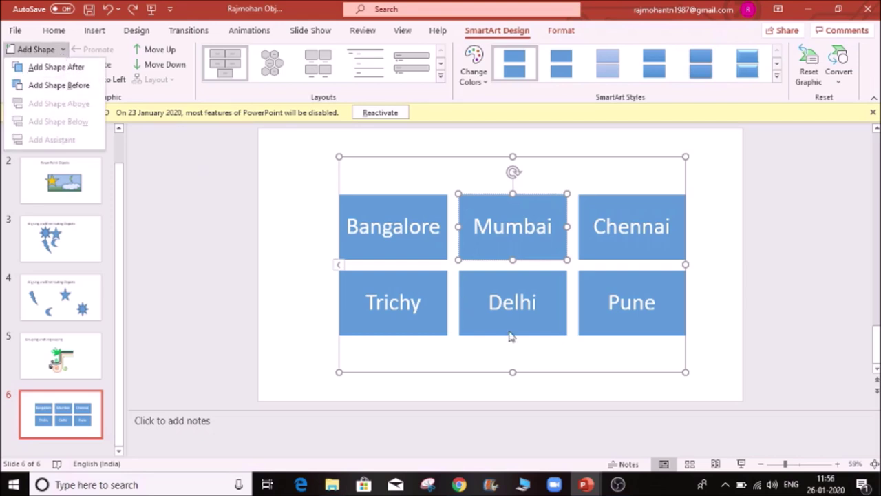
key("Escape")
left_click(62, 49)
left_click(537, 305)
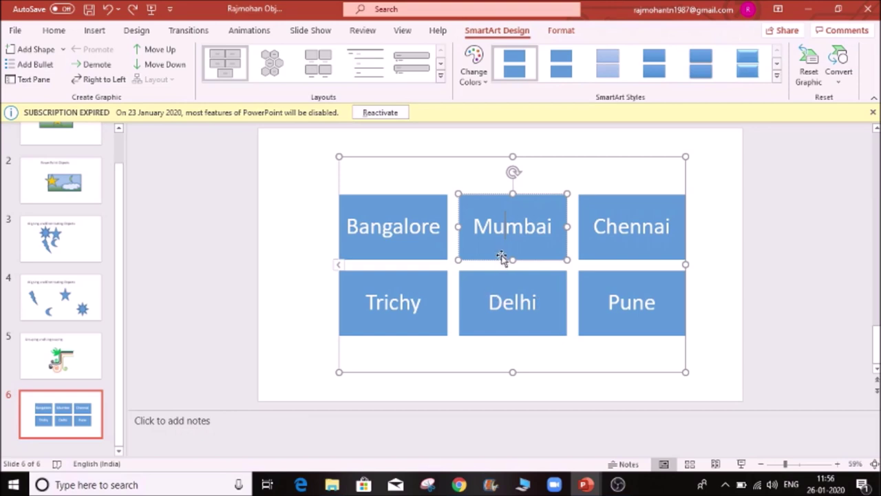
left_click(514, 302)
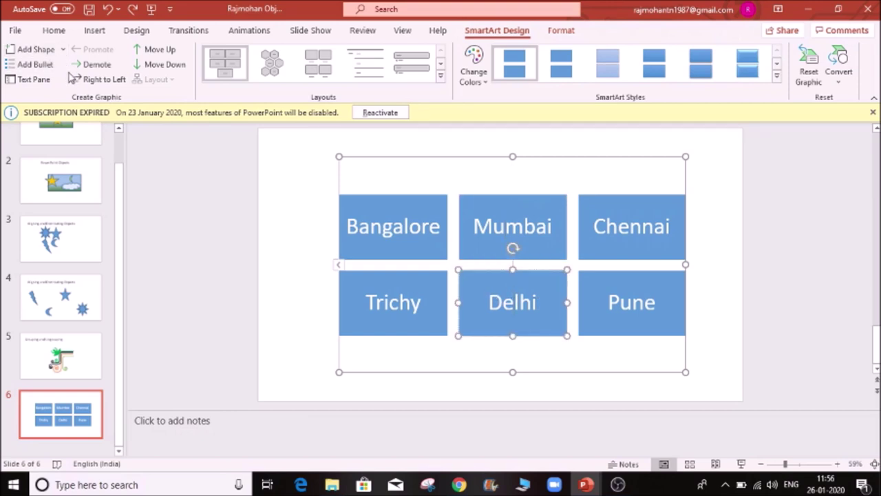
left_click(21, 65)
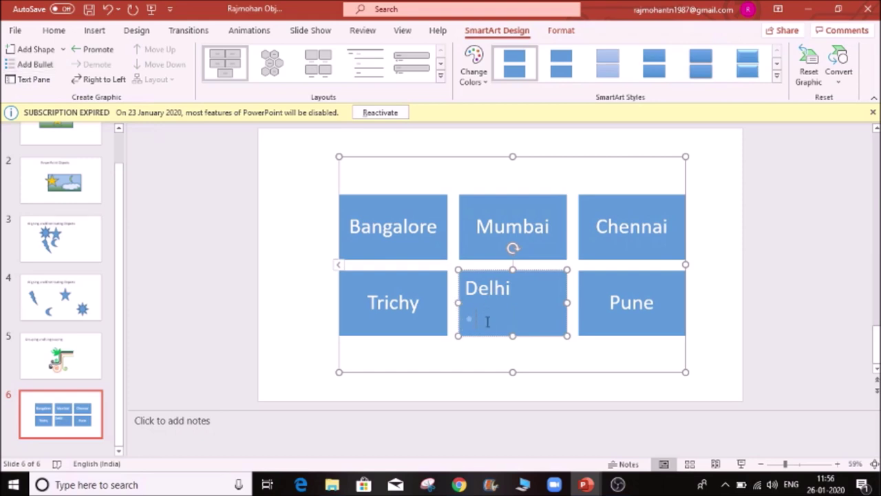
type("Pollution")
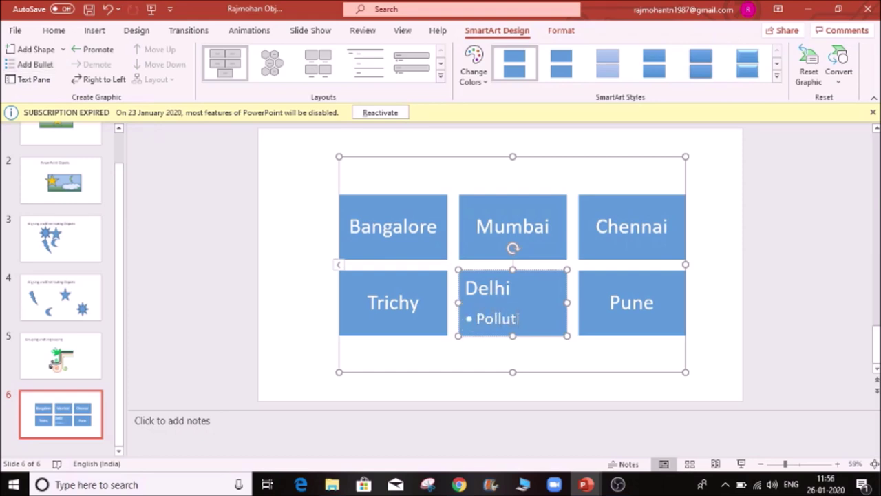
- Clean up the Pune text, removing stray spaces and an empty line
left_click(626, 318)
left_click(651, 305)
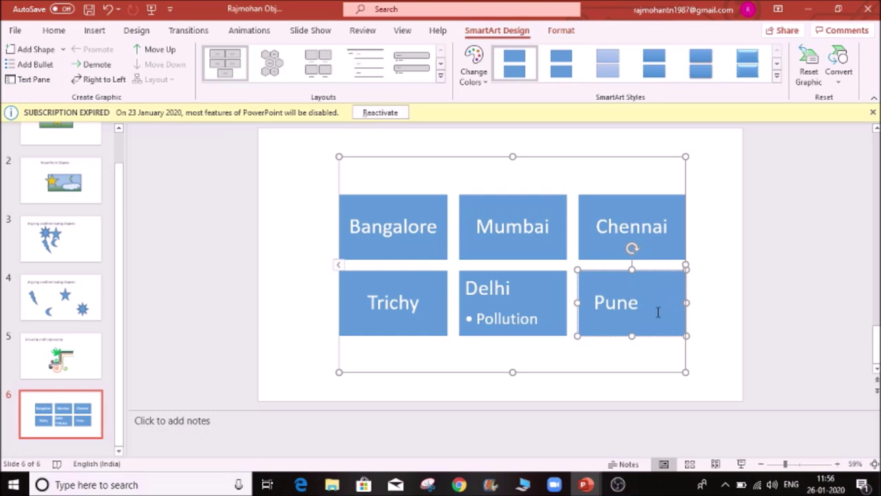
key("BackSpace")
key("BackSpace")
key("BackSpace")
key("BackSpace")
key("BackSpace")
key("BackSpace")
type("e")
key("Return")
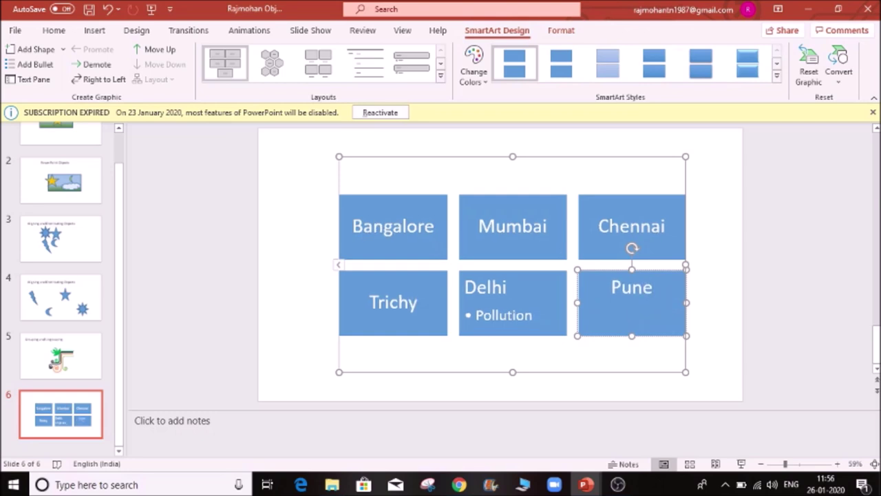
key("BackSpace")
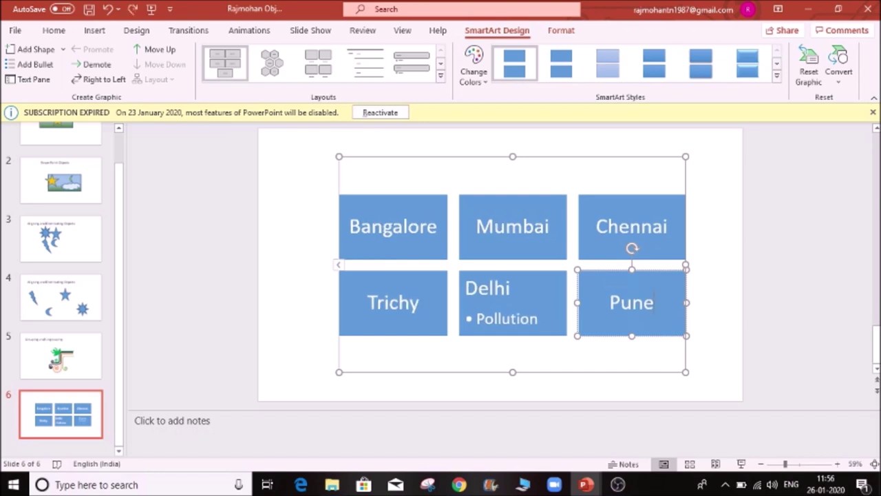
- Add a Factory bullet under Pune with a nested Leather sub-bullet
left_click(45, 69)
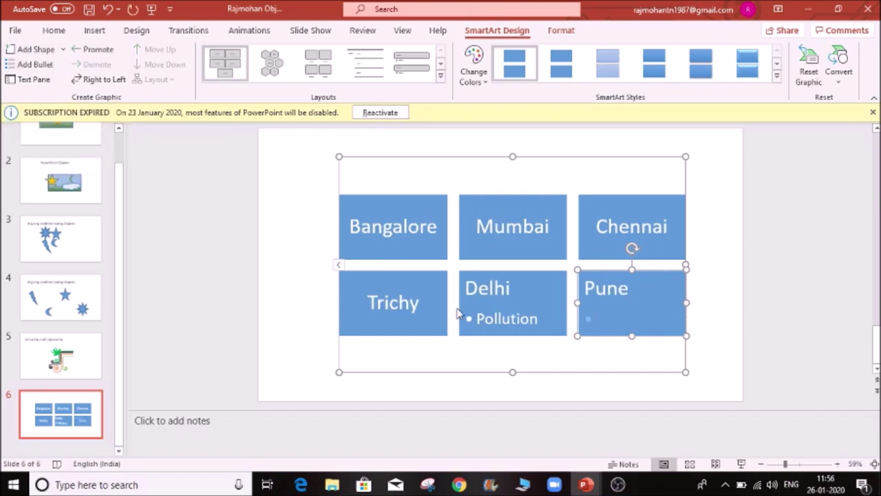
type("Factory")
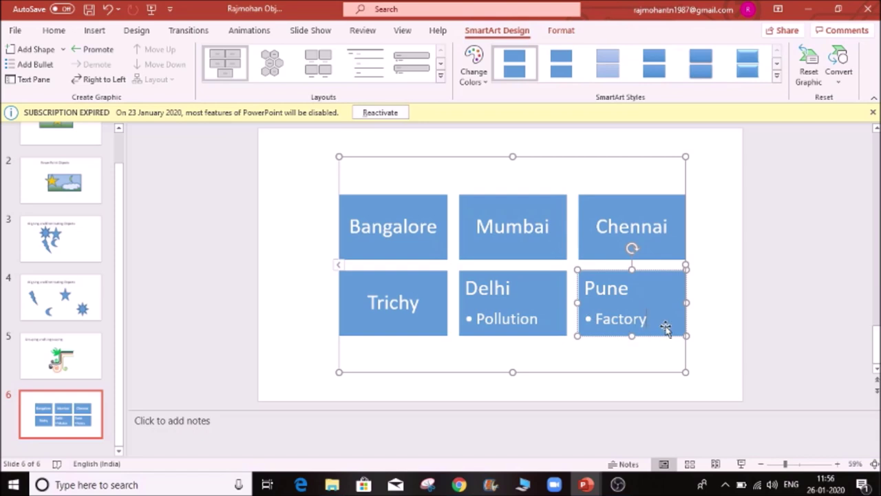
key("Return")
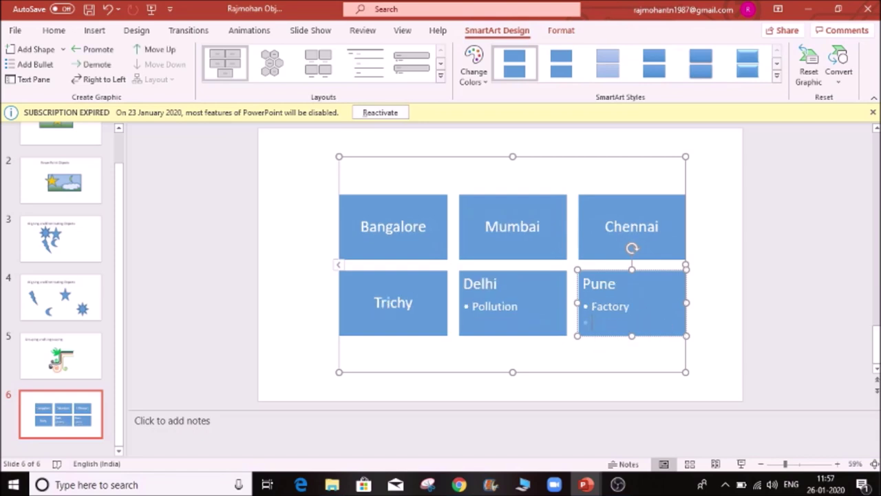
key("BackSpace")
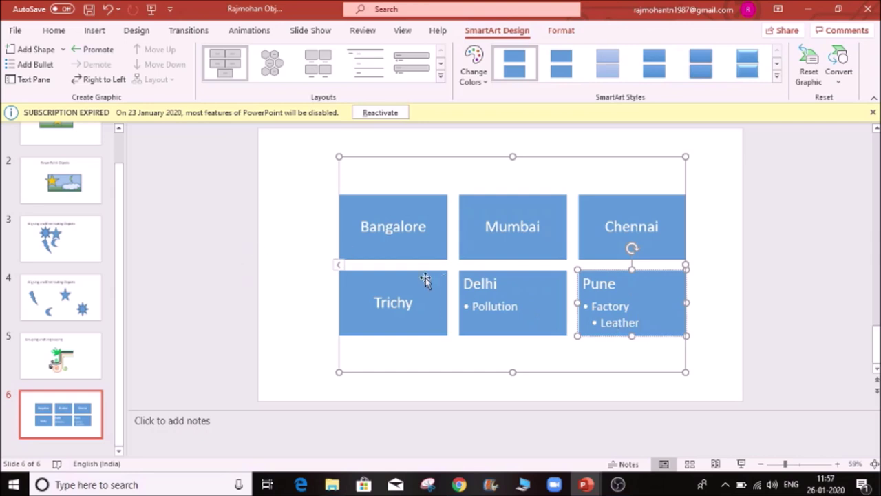
- Check the new bullets in the Text Pane outline, then close it
left_click(402, 234)
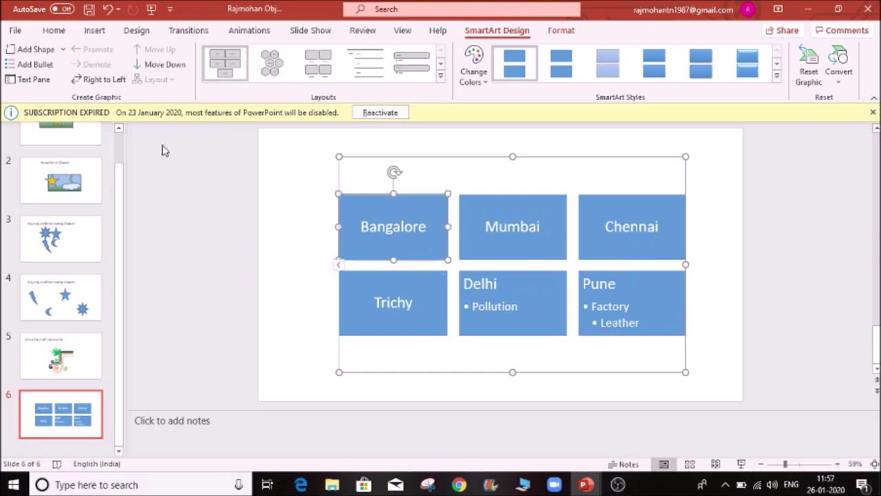
left_click(44, 81)
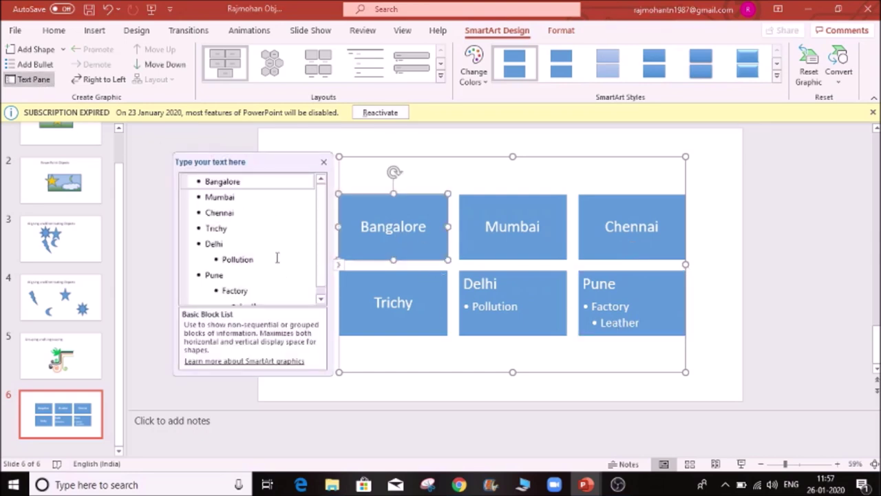
left_click(255, 259)
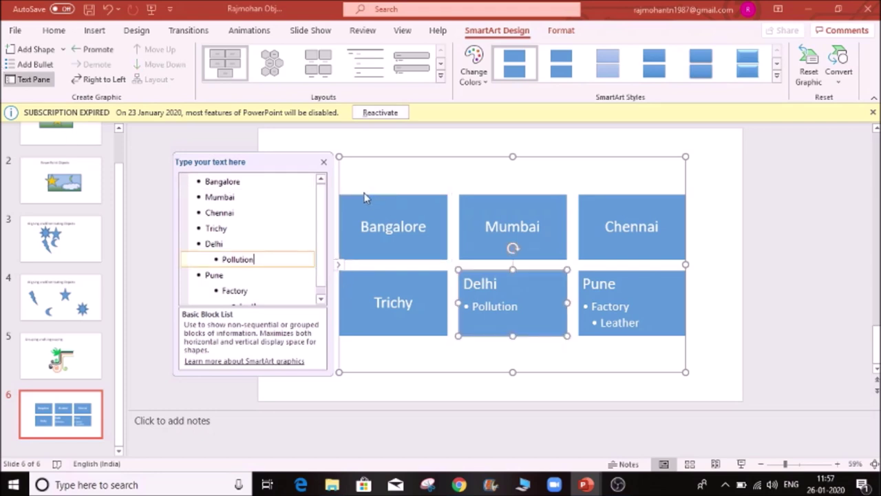
left_click(323, 162)
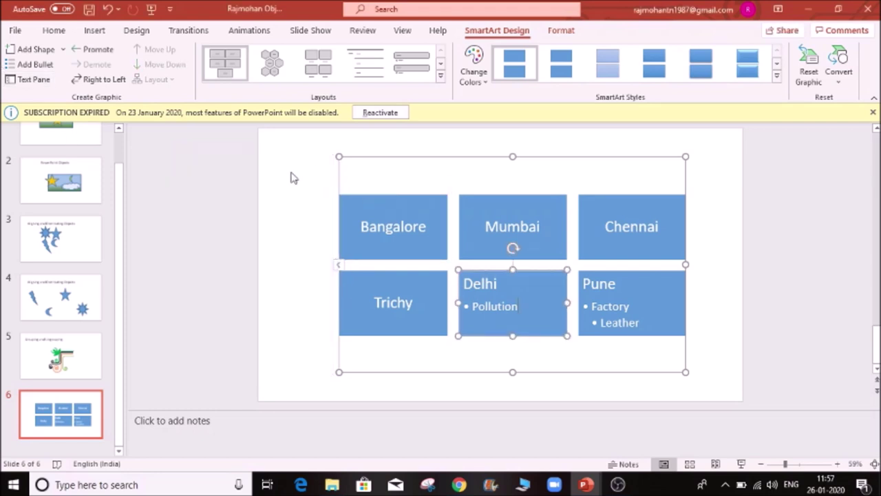
left_click(487, 248)
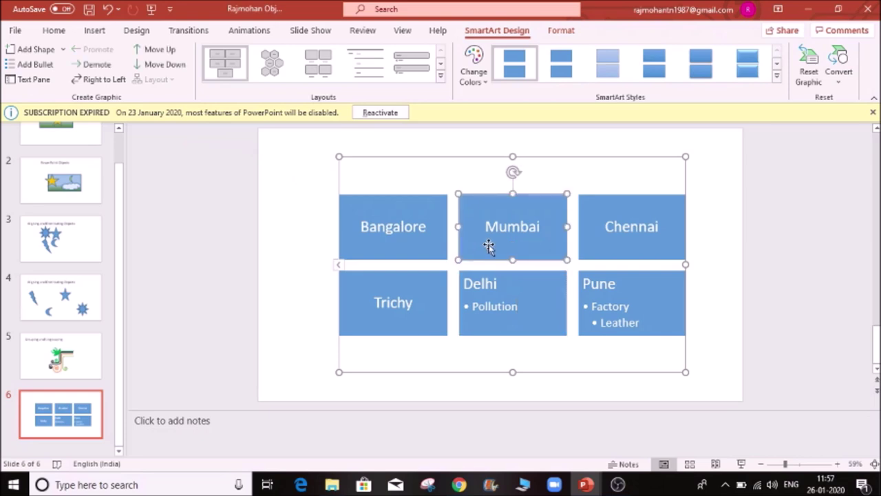
left_click(517, 296)
left_click(631, 223)
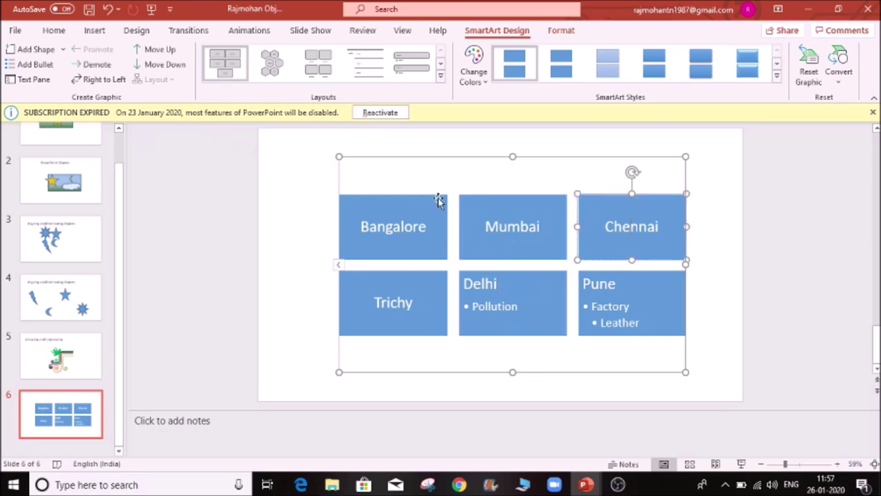
- Demote Chennai to a bullet under Mumbai and promote it back to its own box
left_click(97, 65)
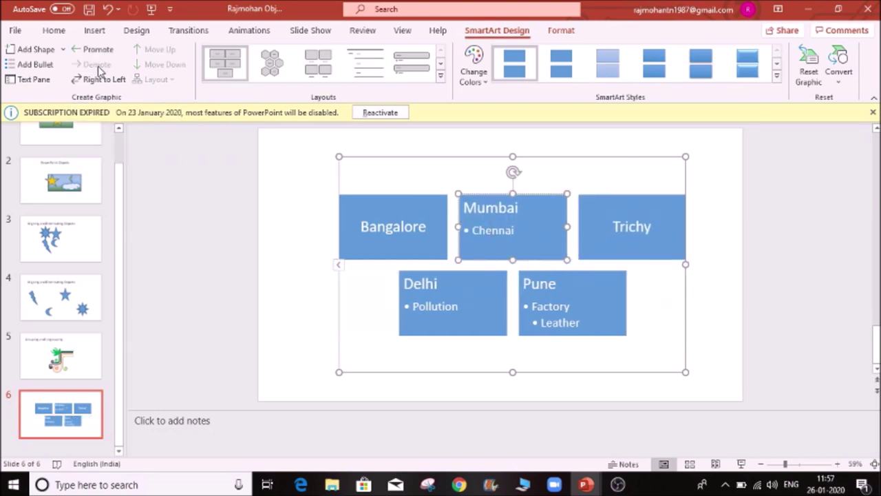
left_click(97, 49)
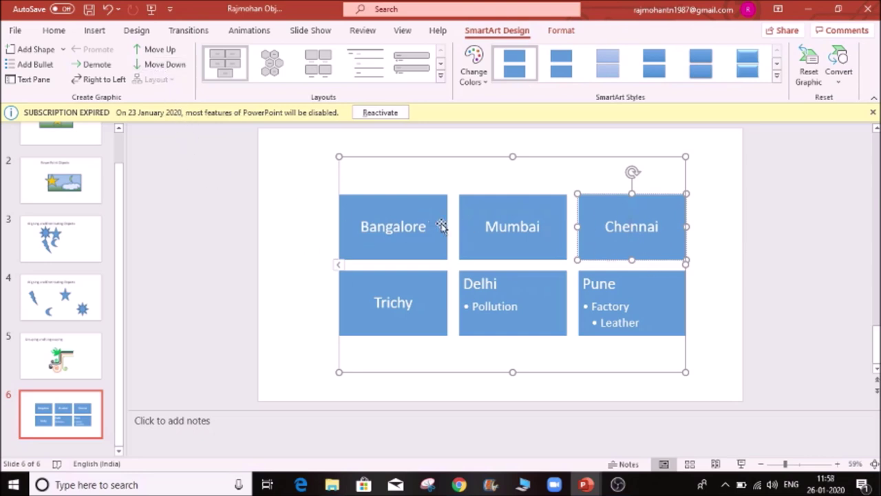
left_click(520, 237)
left_click(605, 244)
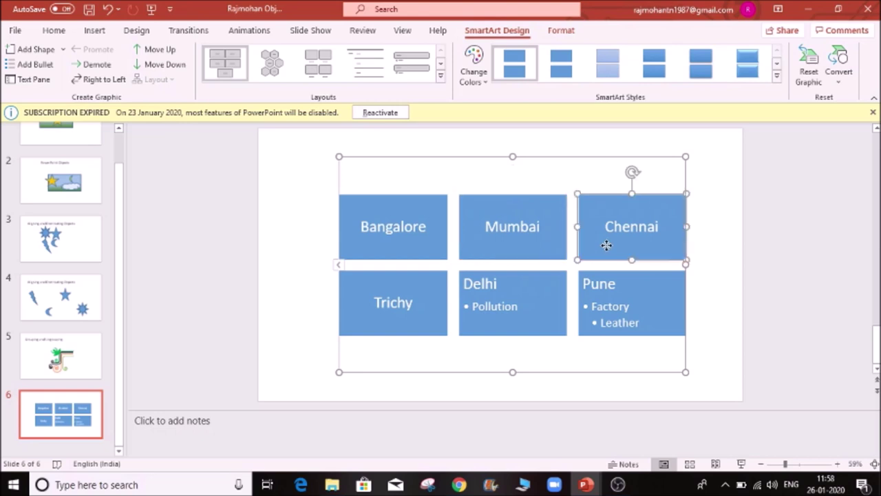
- Move Chennai to the last position after Pune, toggling Right to Left on and off
left_click(157, 50)
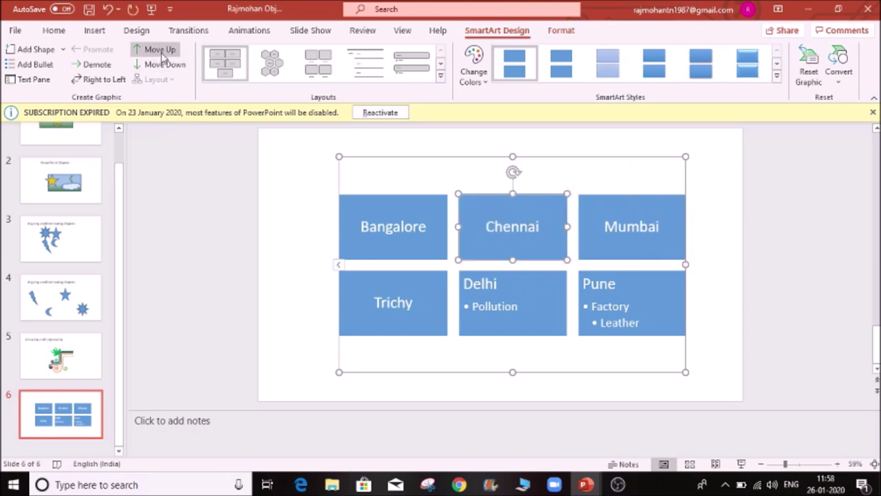
left_click(160, 51)
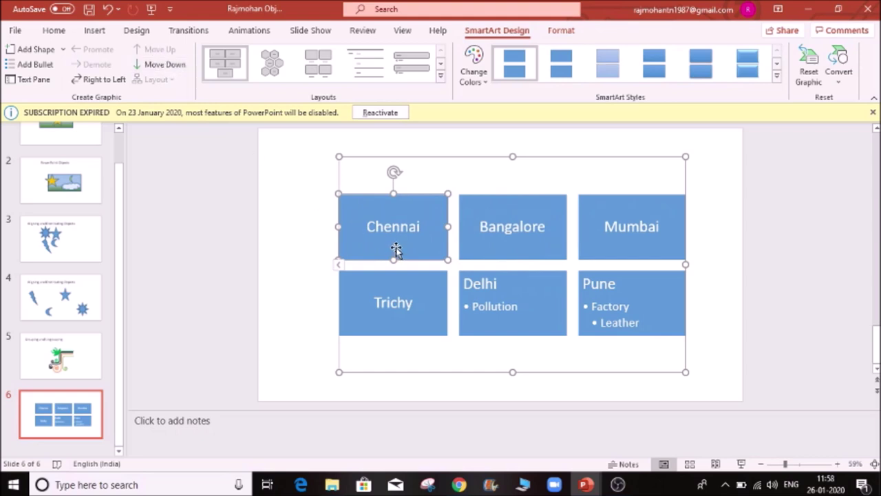
left_click(157, 64)
left_click(157, 64)
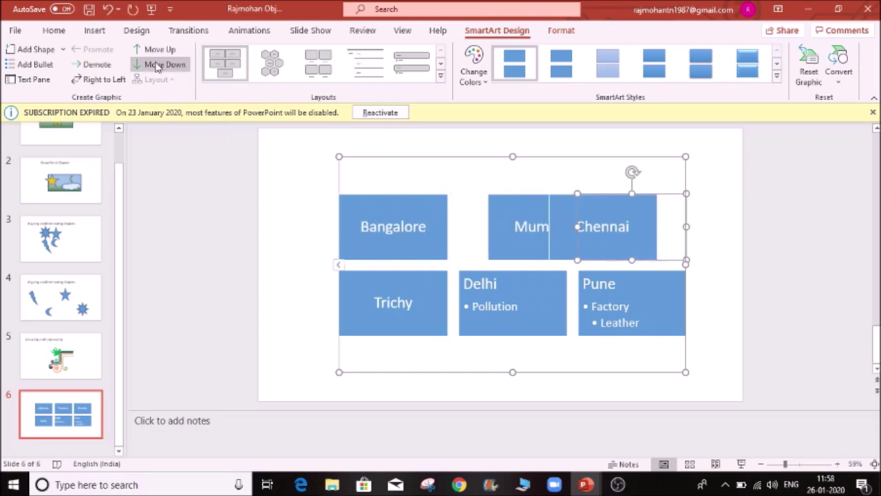
left_click(157, 64)
left_click(156, 64)
left_click(157, 64)
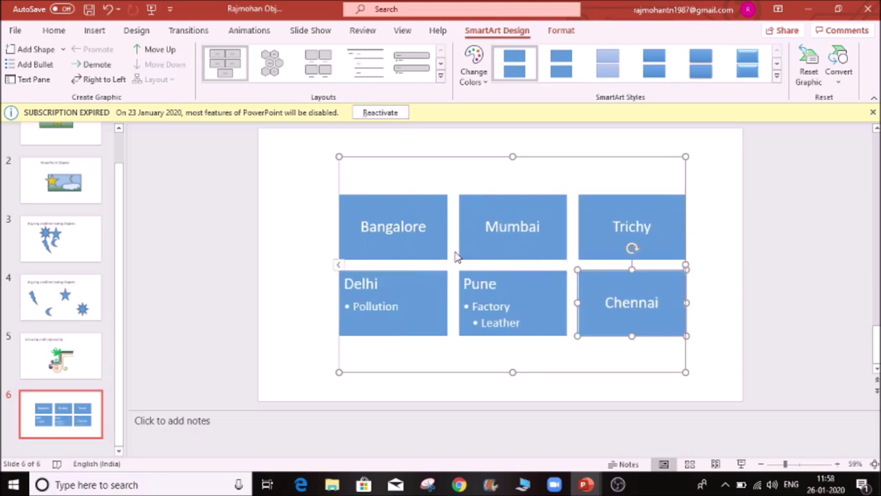
left_click(103, 80)
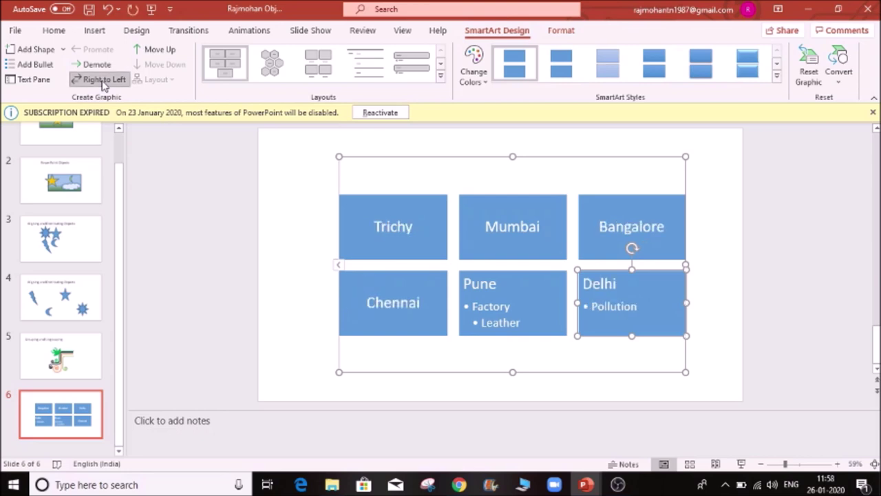
left_click(103, 80)
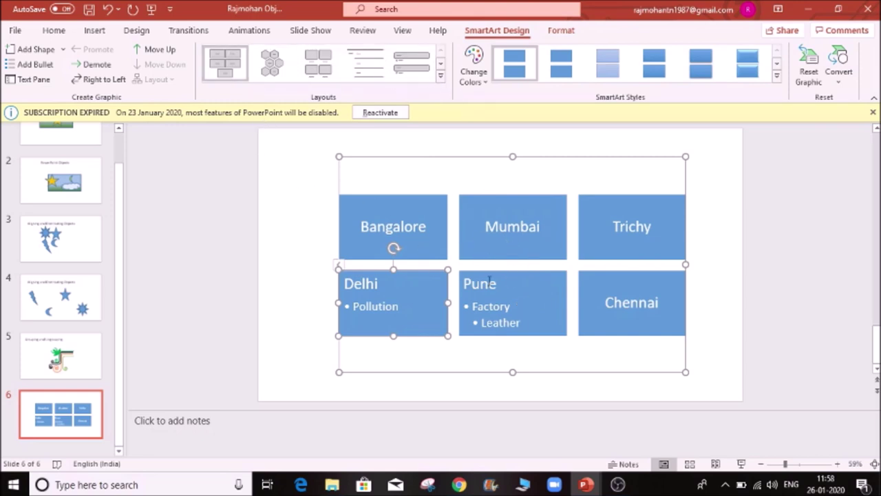
- Try shrinking the city SmartArt with a corner handle, then undo the resize
left_click(445, 80)
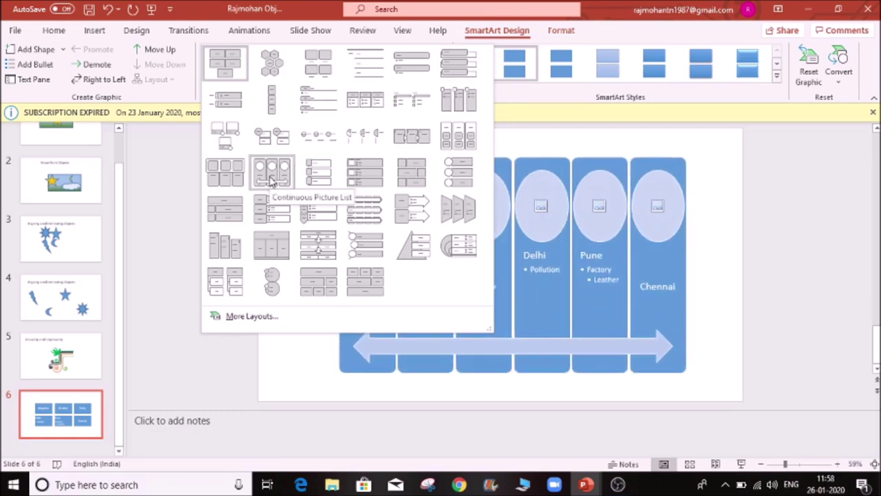
left_click(638, 140)
left_click_drag(684, 157, 631, 208)
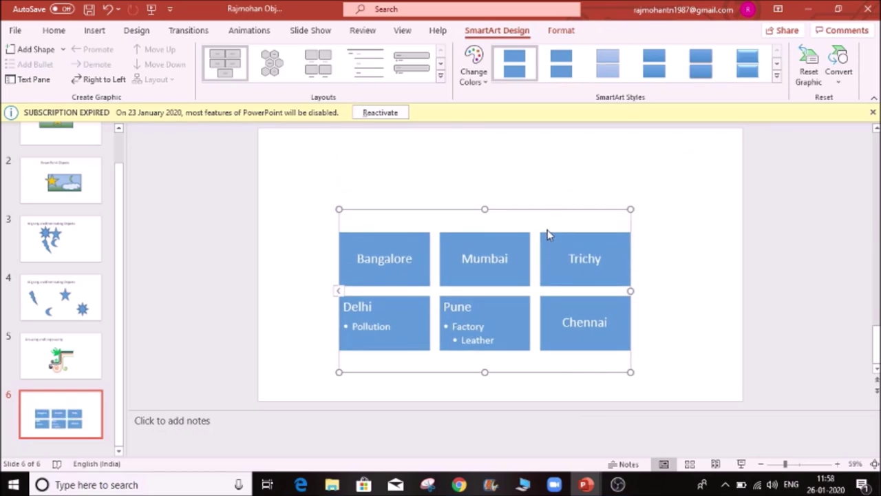
key("ctrl+z")
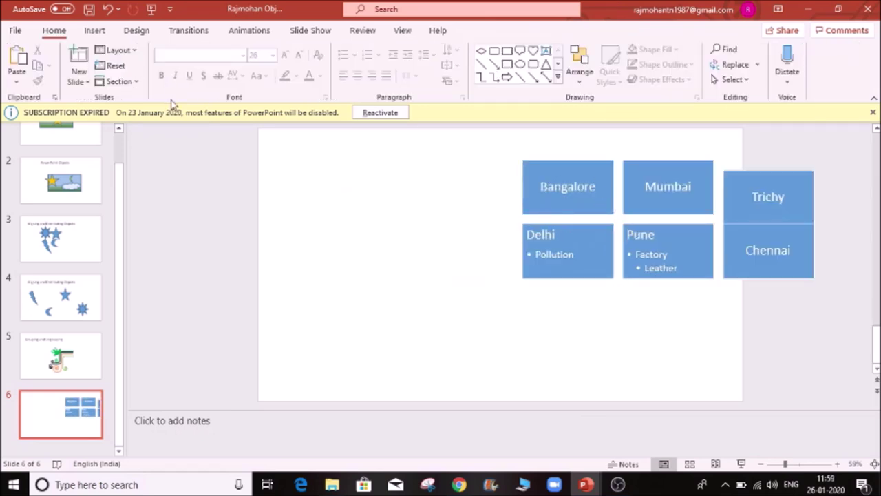
left_click(584, 212)
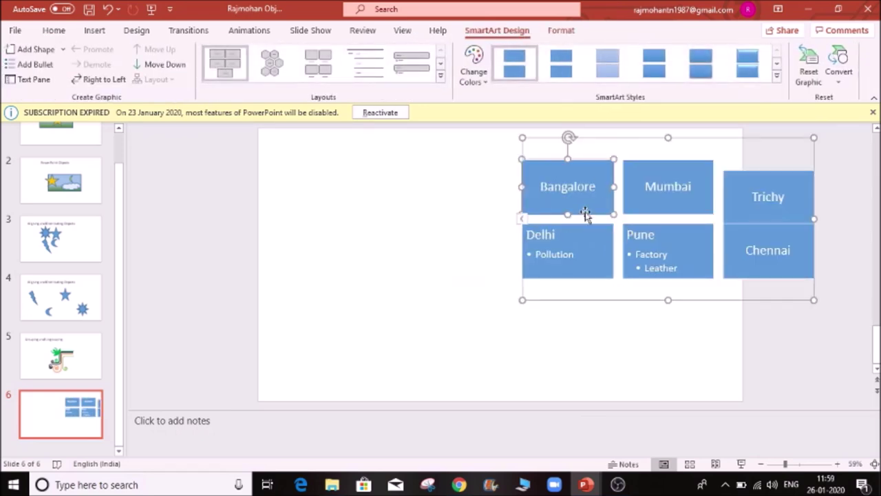
- Trial the Bending Picture Accent List and Hierarchy List layouts, then centre the SmartArt
left_click(440, 76)
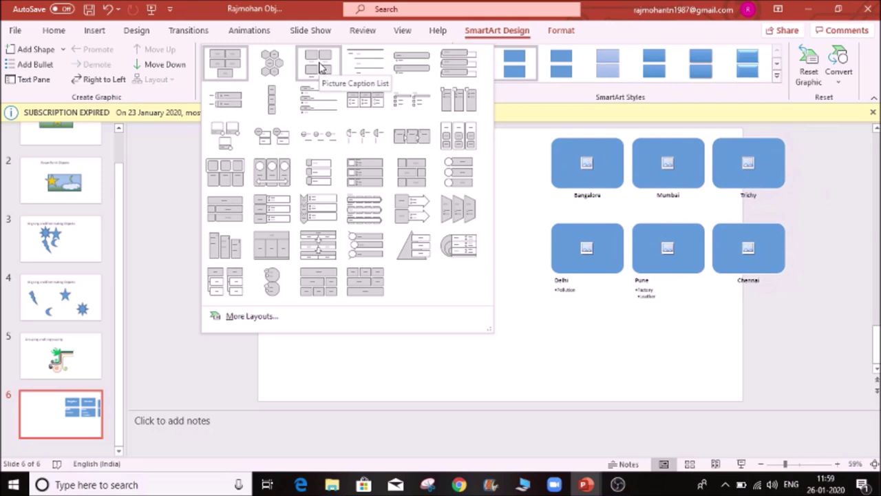
left_click(239, 142)
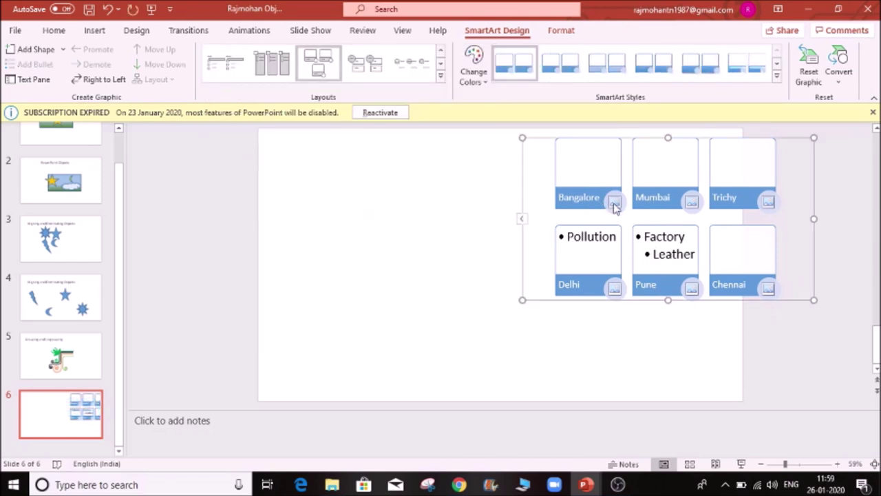
left_click(441, 77)
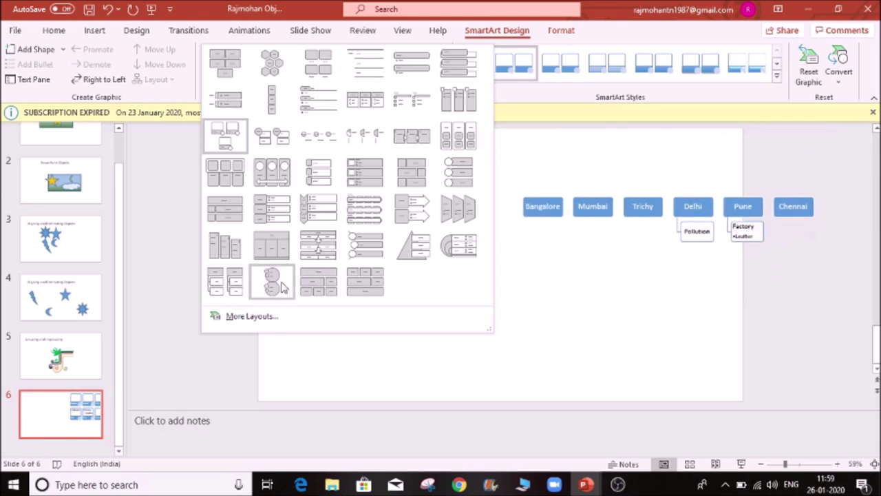
left_click(234, 282)
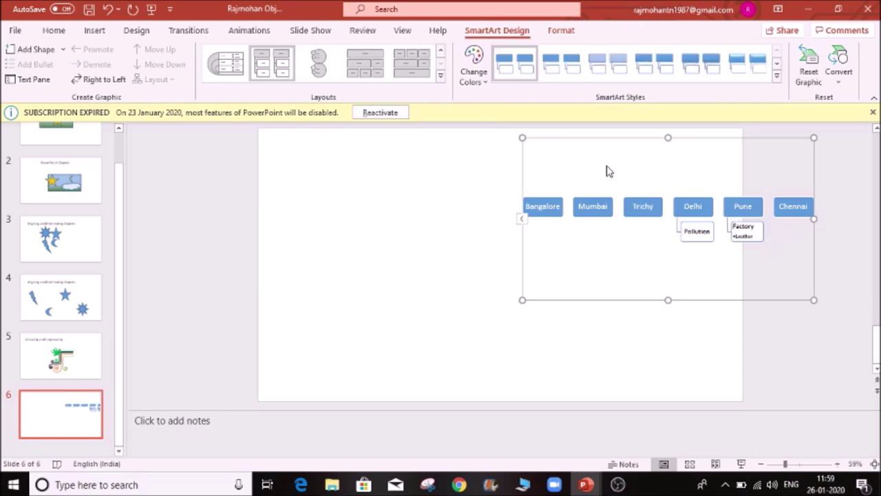
key("ctrl+z")
key("ctrl+z")
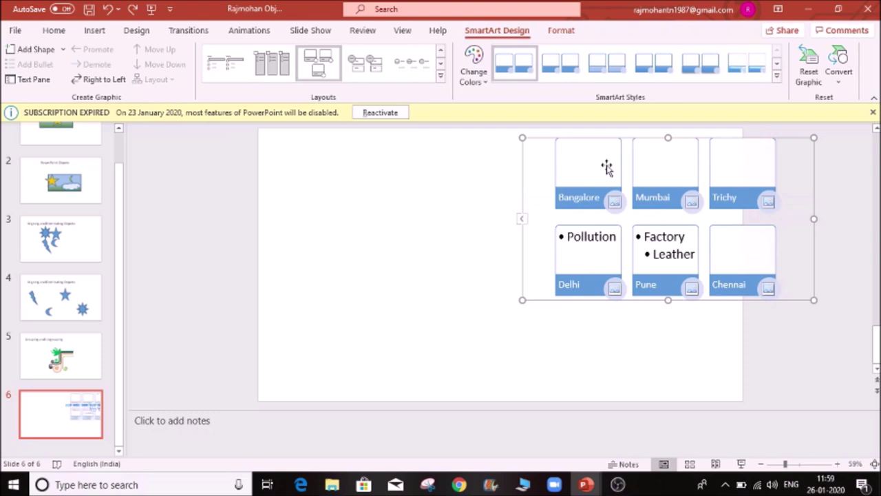
left_click_drag(674, 140, 466, 200)
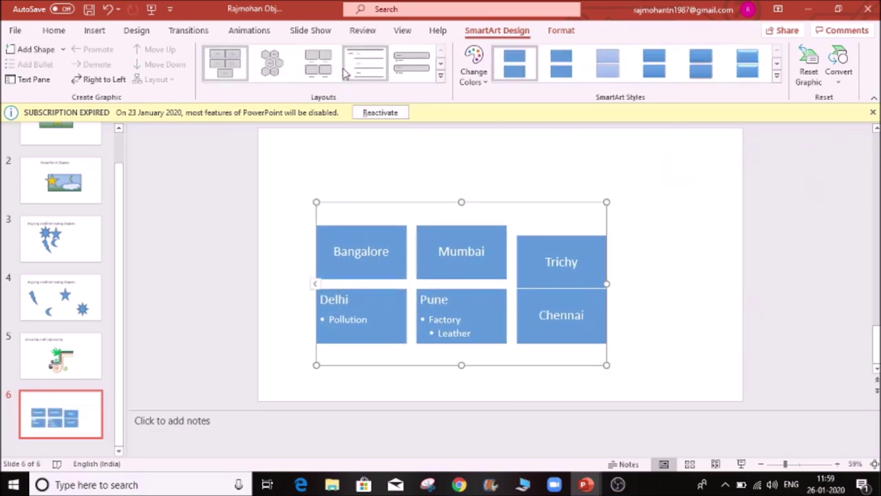
left_click(473, 76)
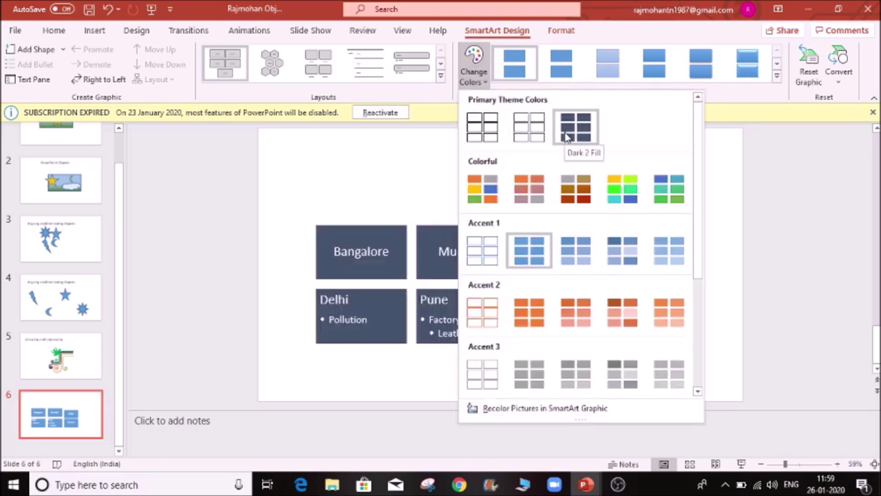
- Apply the Colorful orange and pink colour scheme to the city SmartArt
left_click(536, 196)
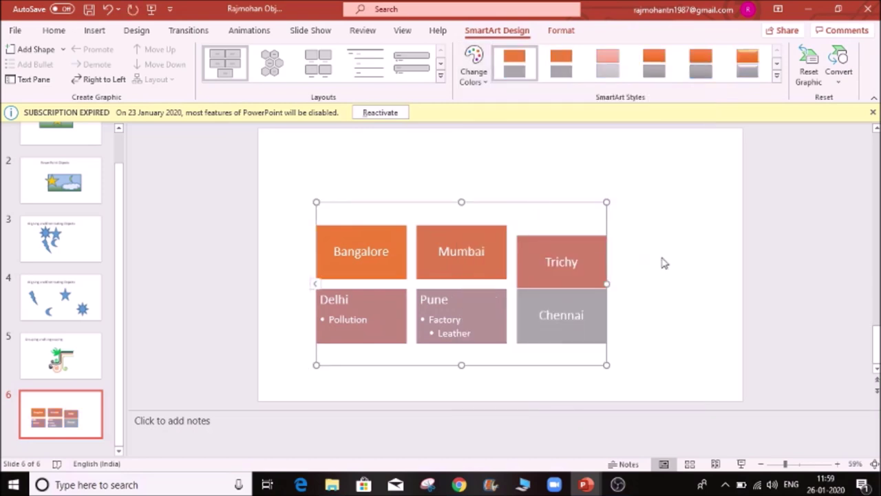
left_click(484, 86)
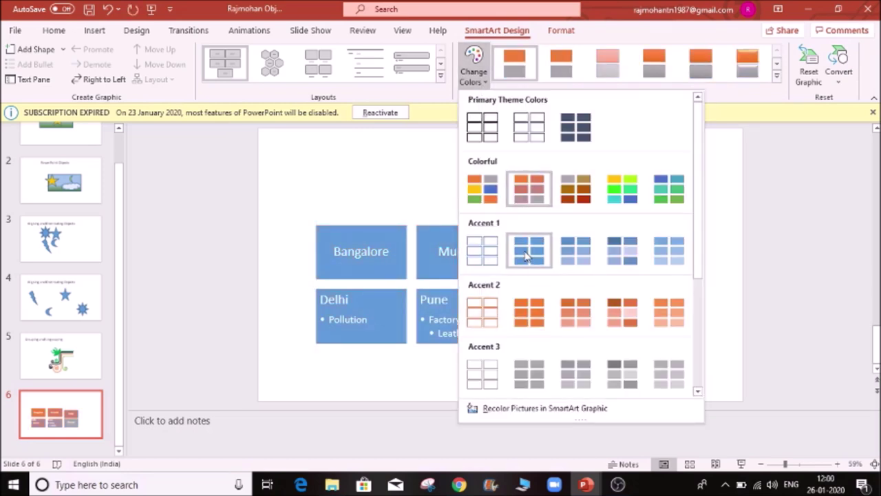
left_click(353, 254)
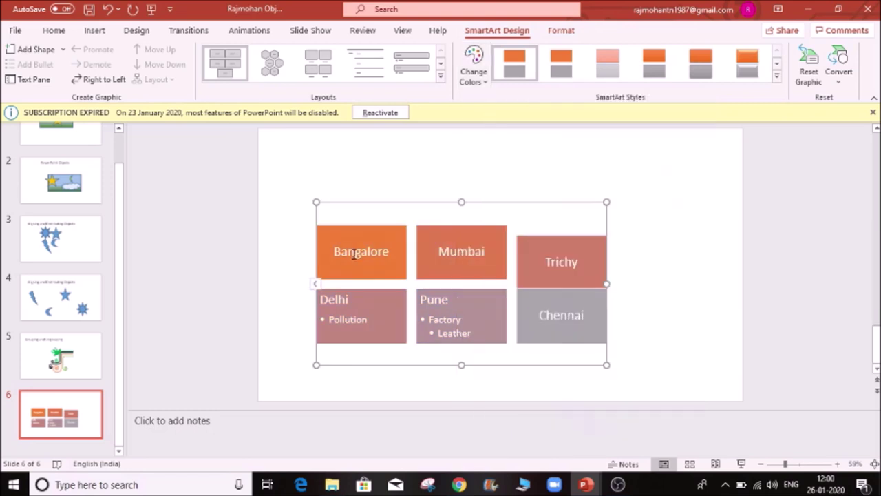
left_click(473, 72)
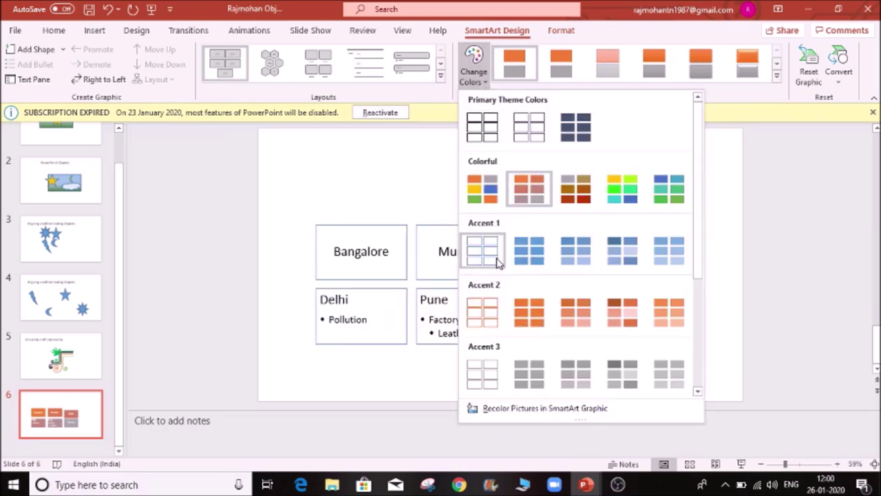
left_click(339, 131)
left_click(484, 254)
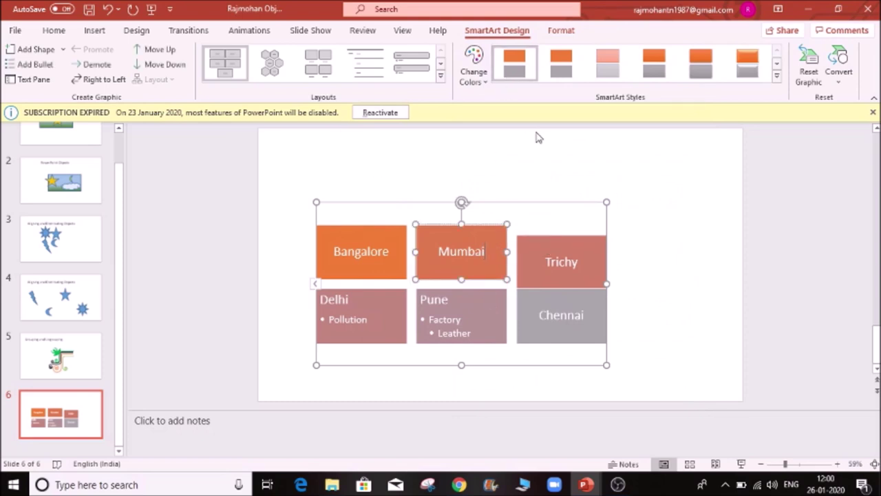
- Apply a shaded SmartArt style, trying and undoing the 3-D slab style
left_click(776, 75)
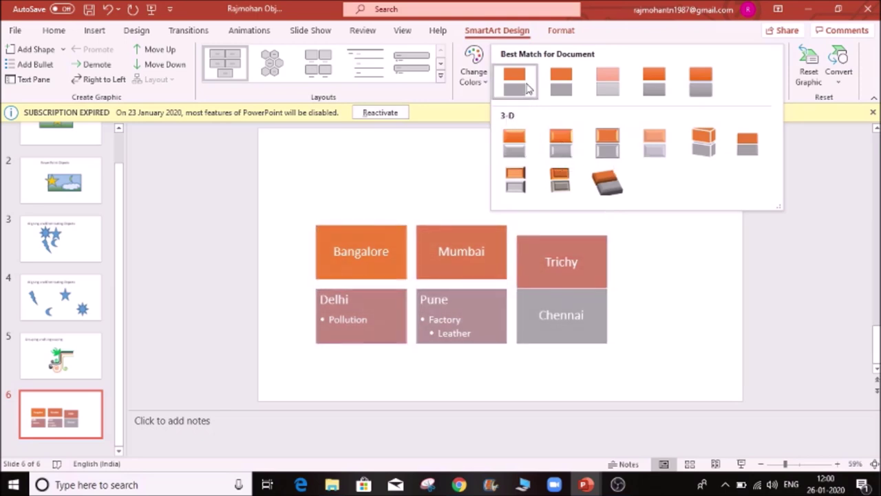
left_click(514, 143)
left_click(462, 242)
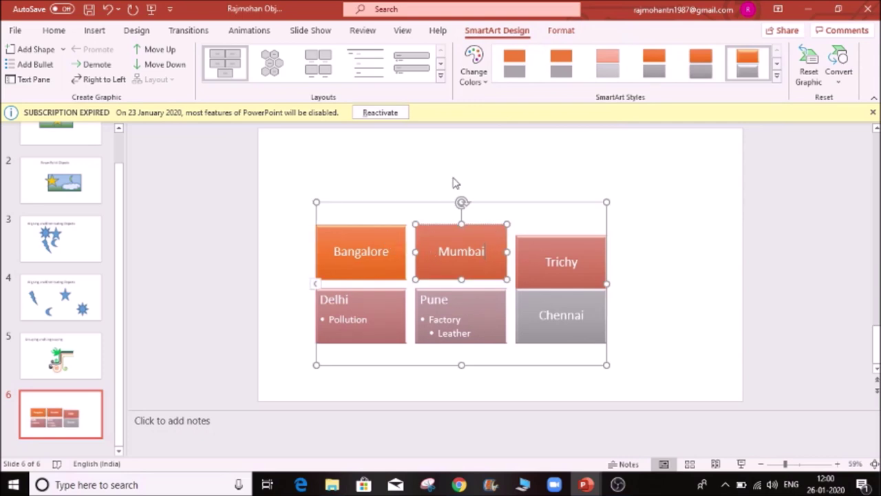
left_click(777, 75)
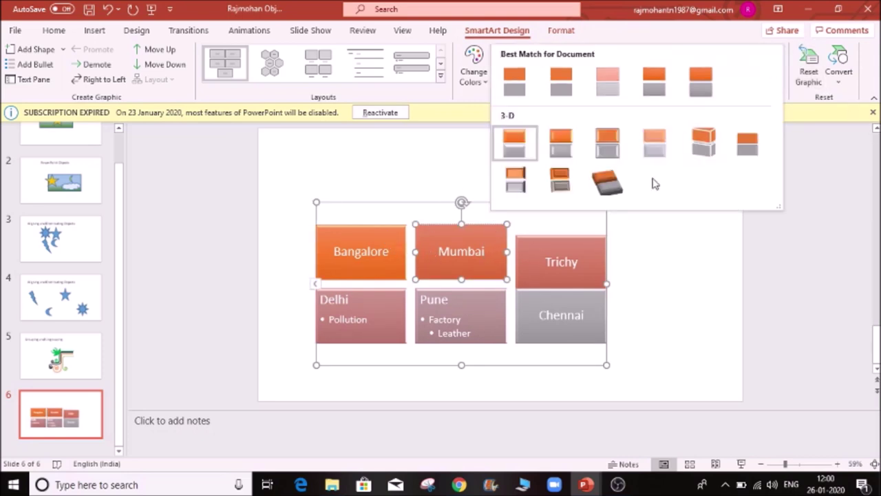
left_click(607, 183)
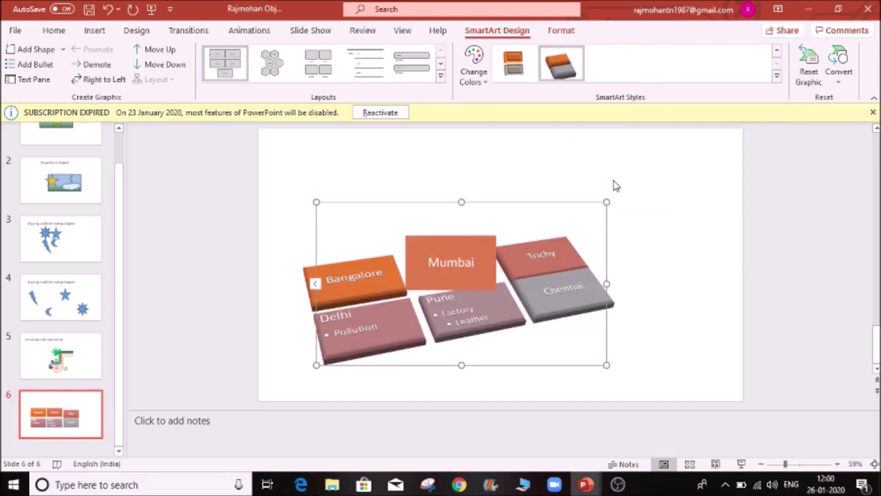
key("ctrl+z")
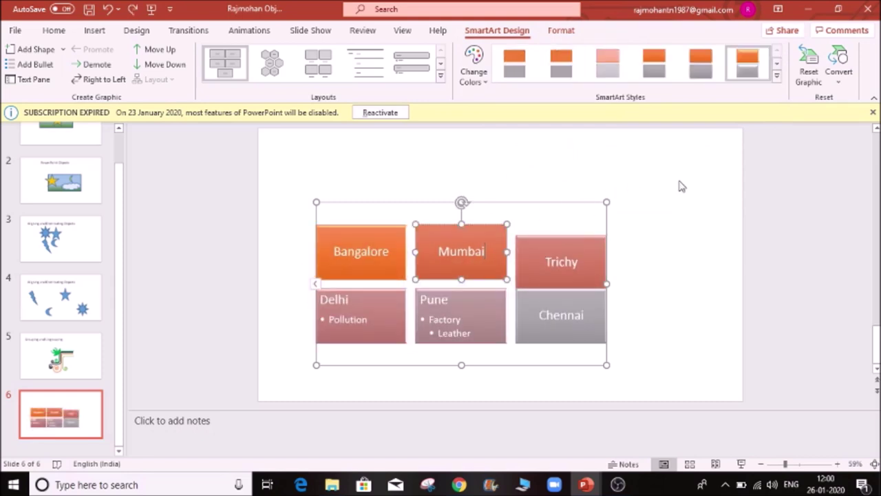
- Try turning the Bangalore box into an L-shape, then undo it
left_click(561, 30)
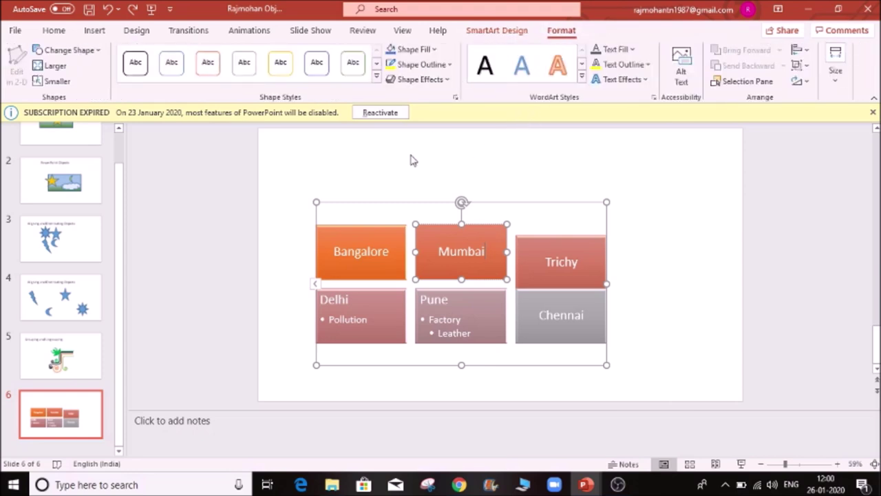
left_click(389, 246)
left_click(98, 51)
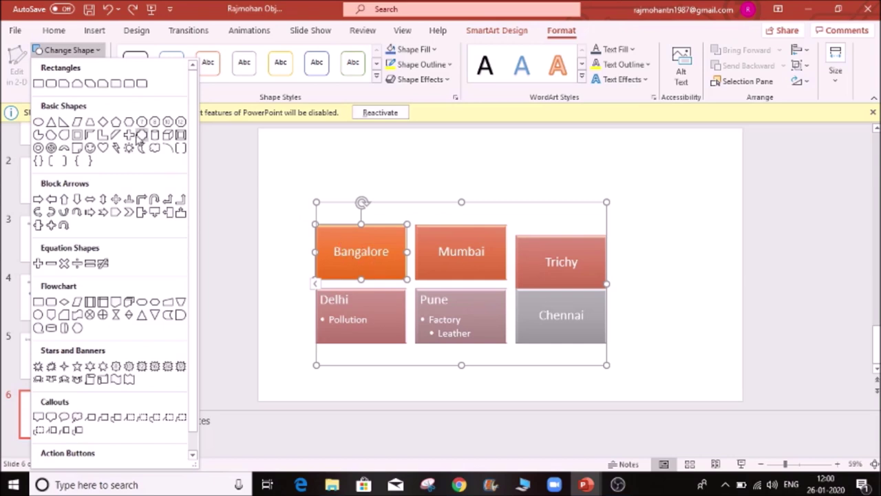
left_click(97, 137)
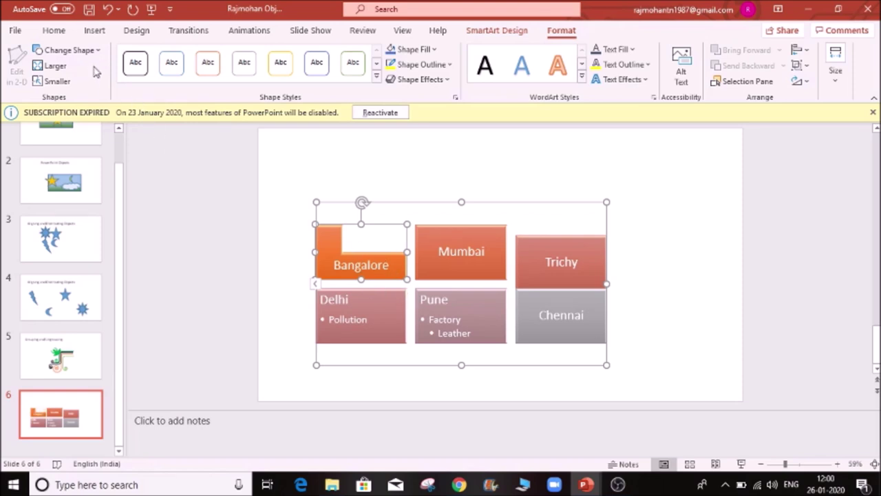
key("ctrl+z")
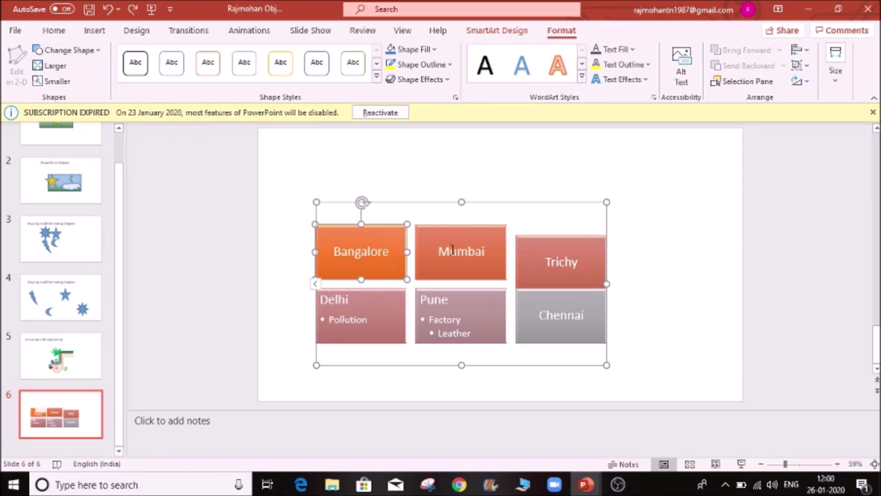
- Add Pune and Trichy to the selection, try hearts on all three, then undo
left_click(479, 307, "ctrl")
left_click(565, 271, "ctrl")
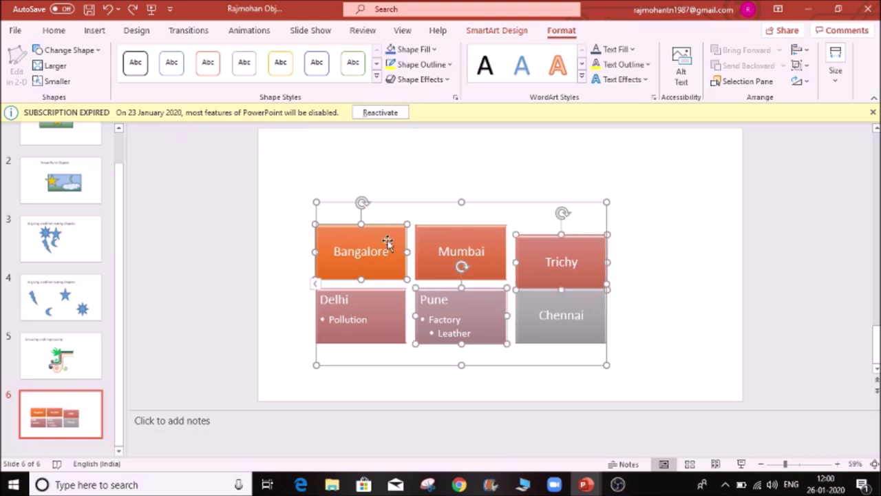
left_click(95, 55)
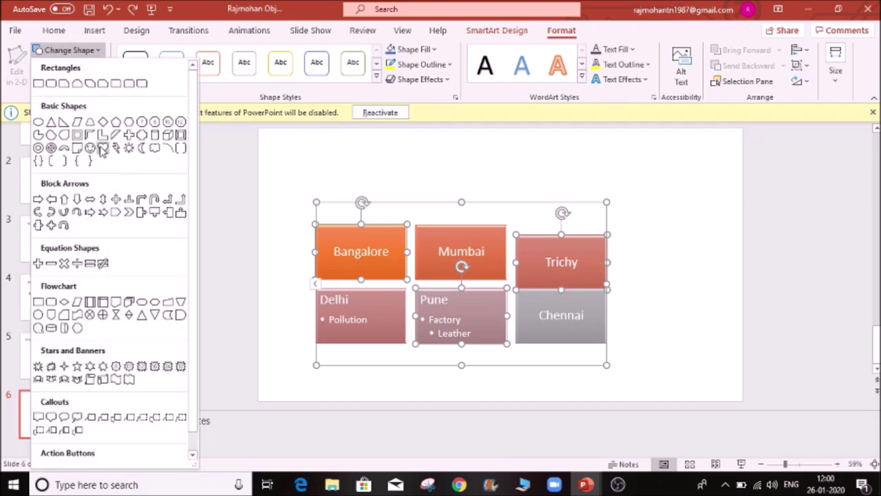
left_click(103, 148)
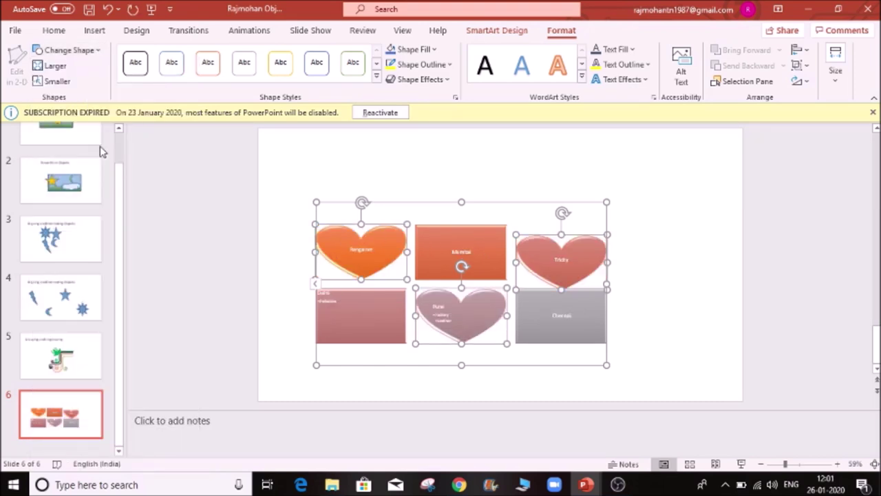
key("ctrl+z")
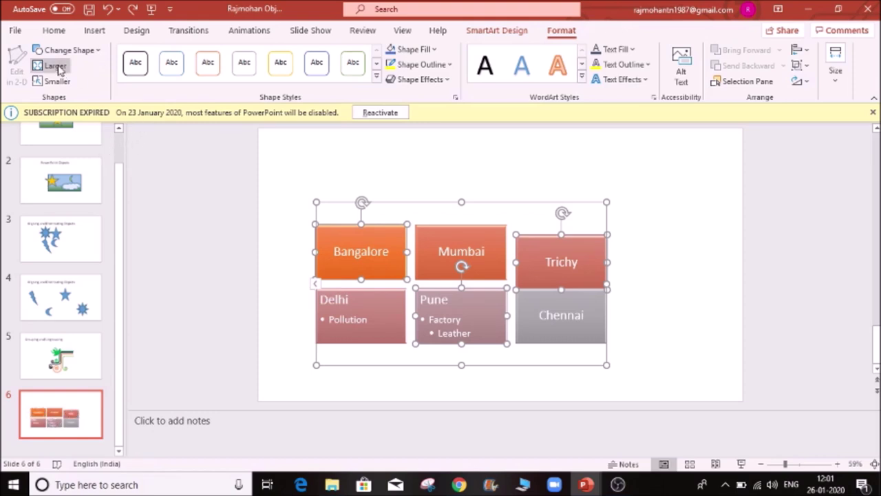
- Enlarge the three selected boxes five steps, then shrink them five steps back
left_click(59, 69)
left_click(59, 69)
left_click(59, 69)
left_click(59, 69)
left_click(60, 68)
left_click(58, 81)
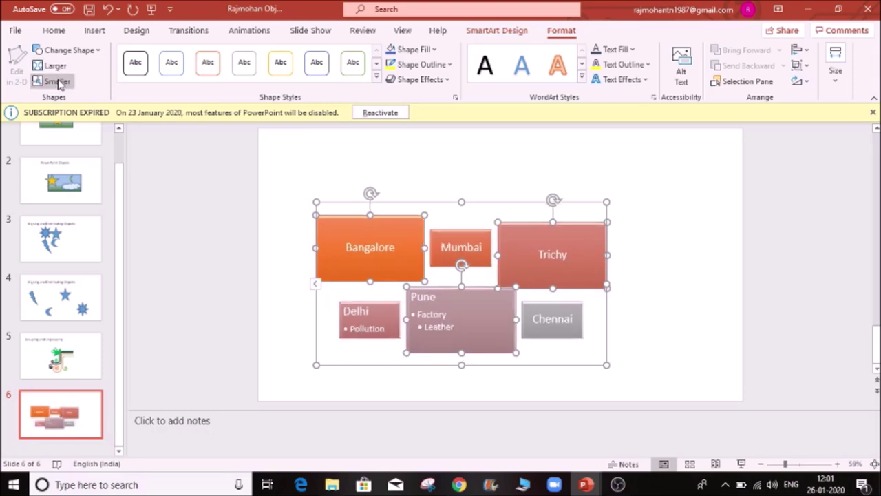
left_click(58, 81)
left_click(58, 82)
left_click(58, 81)
left_click(58, 82)
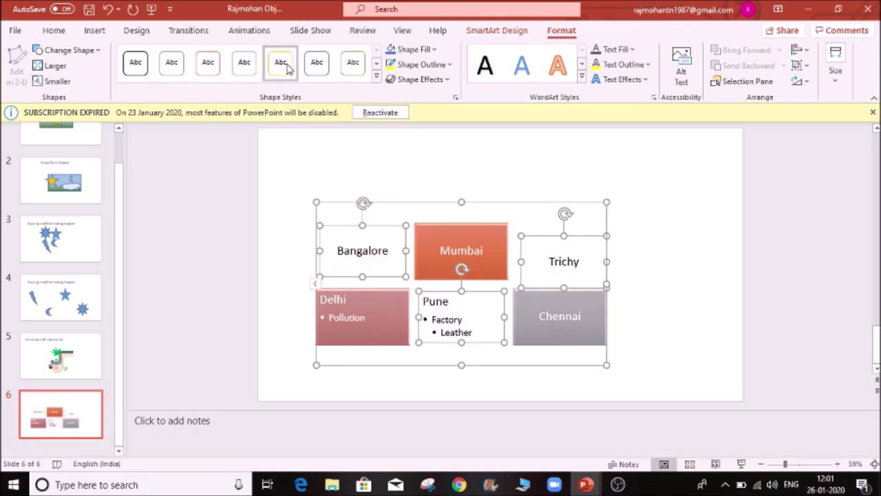
- Try an orange shape style, then fill the three boxes blue and finally green
left_click(377, 80)
left_click(211, 169)
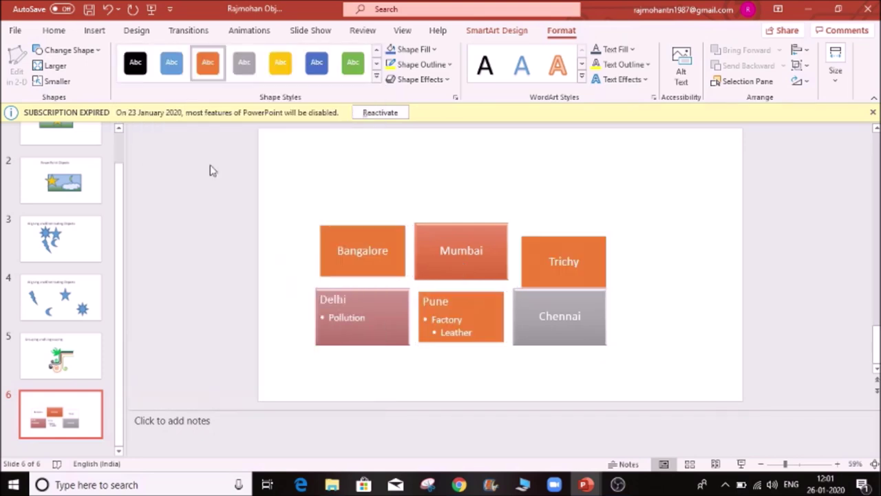
left_click(434, 51)
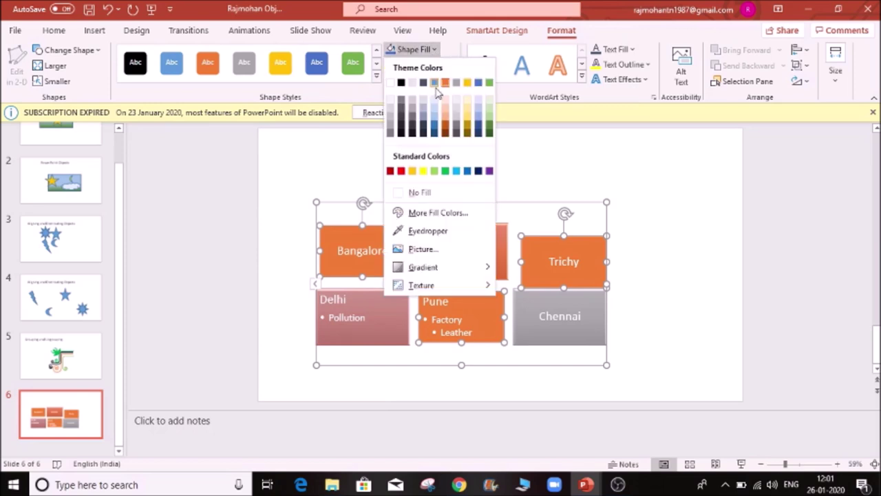
left_click(434, 82)
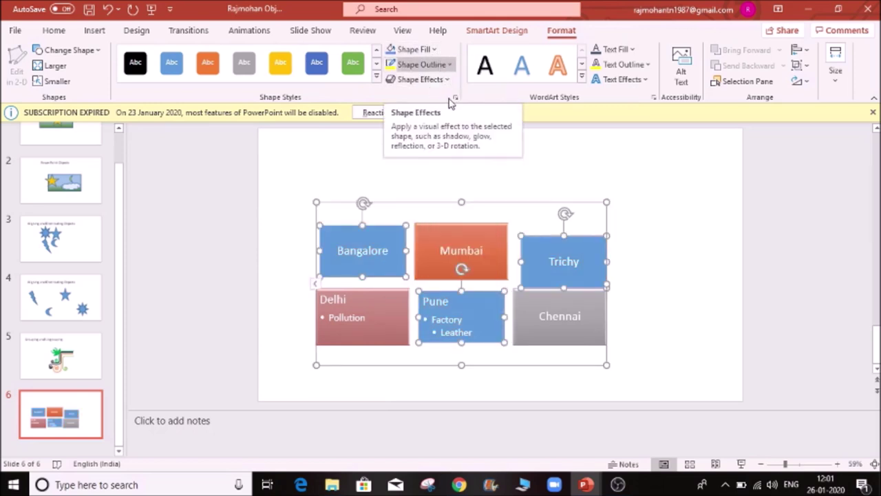
left_click(433, 51)
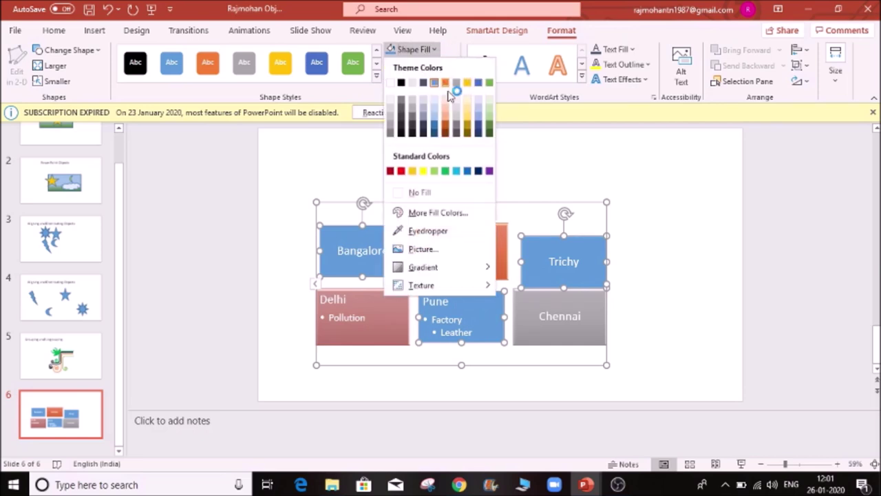
left_click(446, 172)
left_click(448, 65)
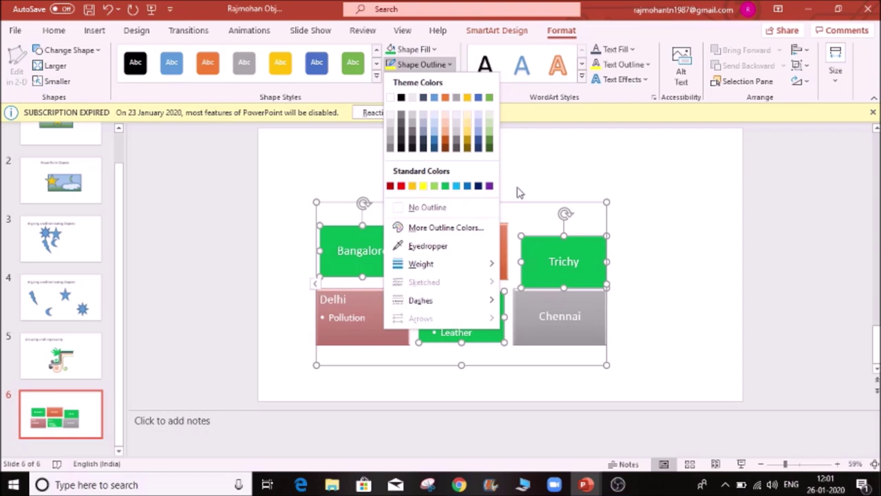
left_click(550, 236)
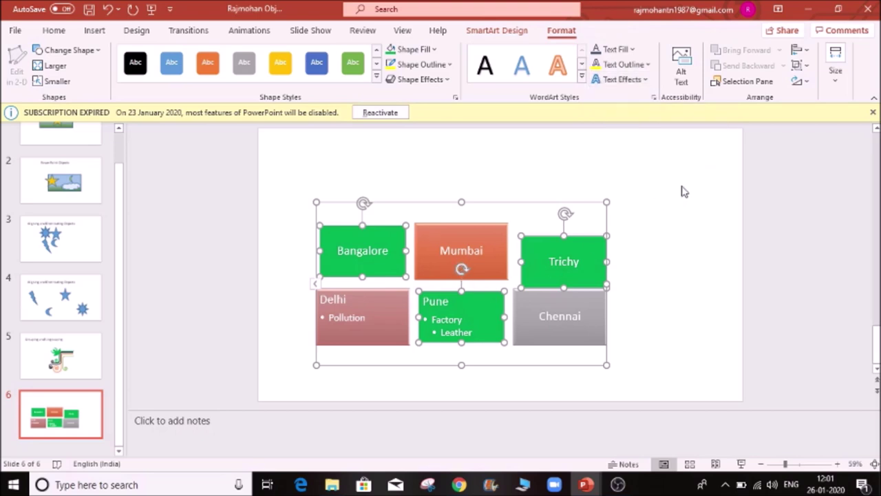
- Deselect the boxes, then briefly select the Mumbai and Pune boxes and deselect again
left_click(325, 223)
left_click(468, 268)
left_click(486, 314)
left_click(488, 202)
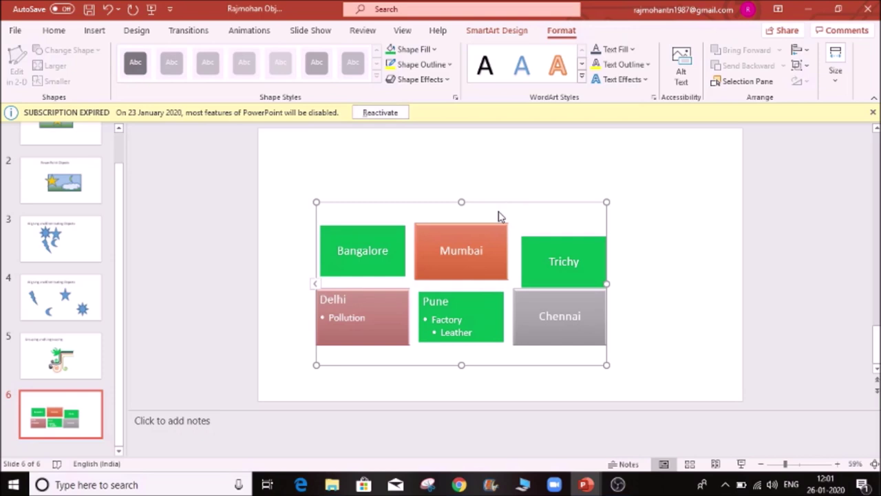
left_click(494, 32)
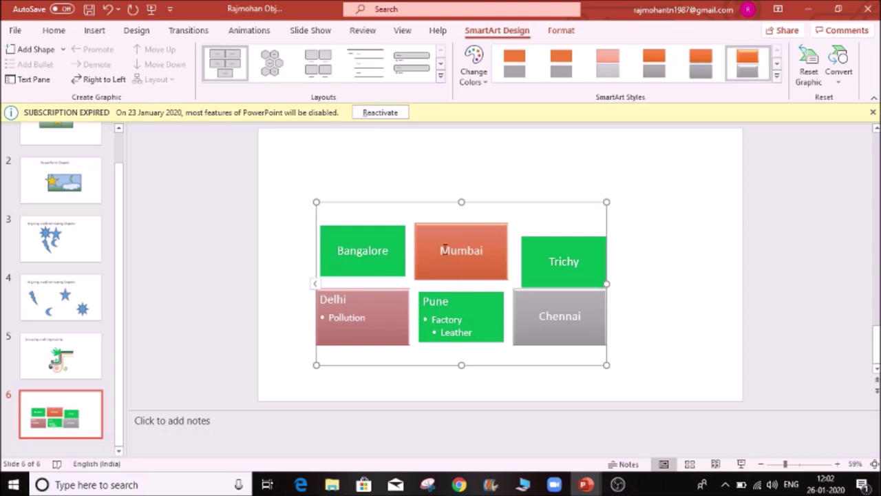
left_click(843, 86)
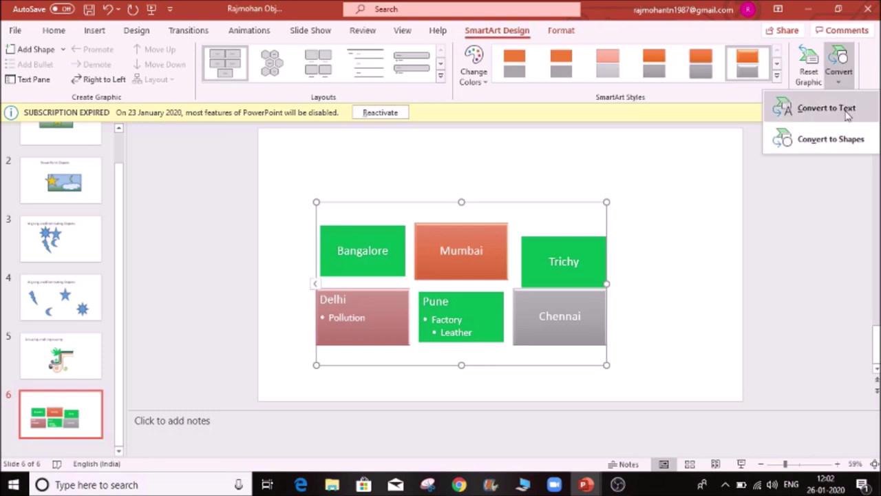
left_click(826, 108)
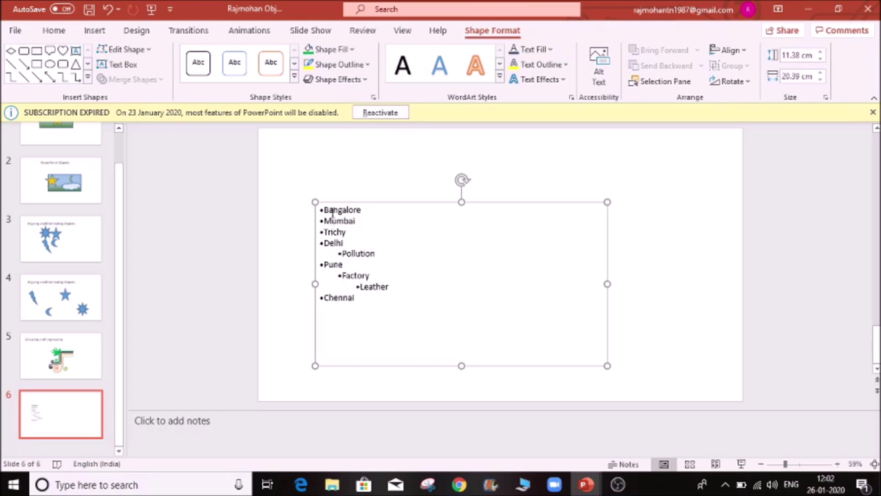
key("ctrl+z")
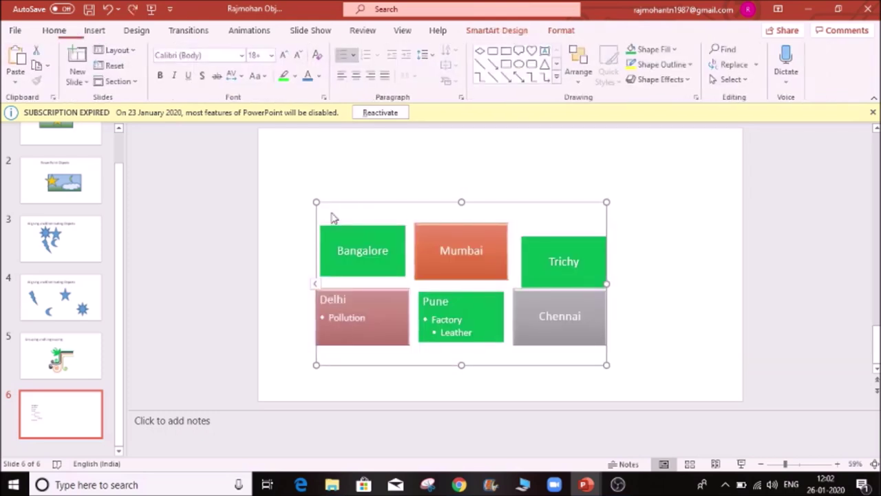
left_click(479, 295)
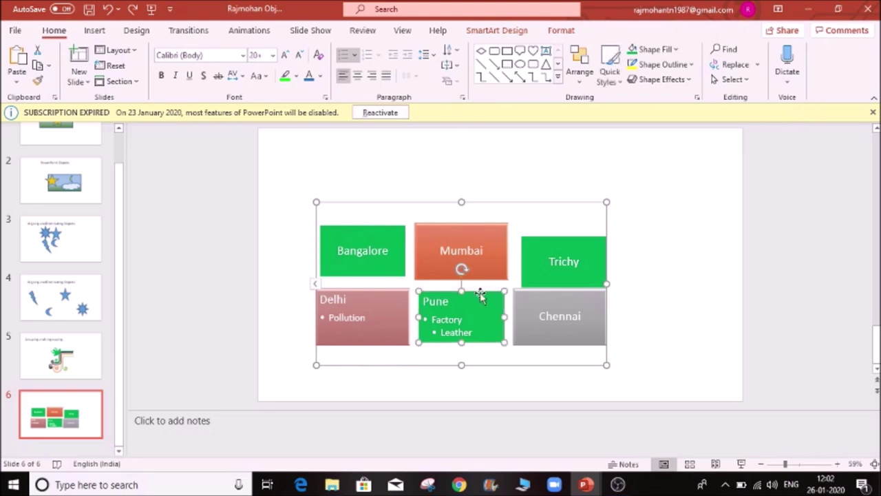
left_click(497, 31)
left_click(840, 75)
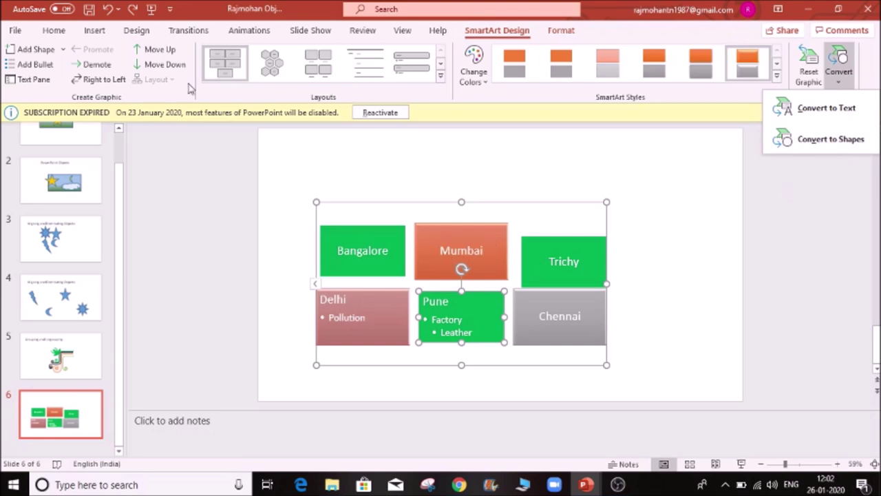
left_click(92, 33)
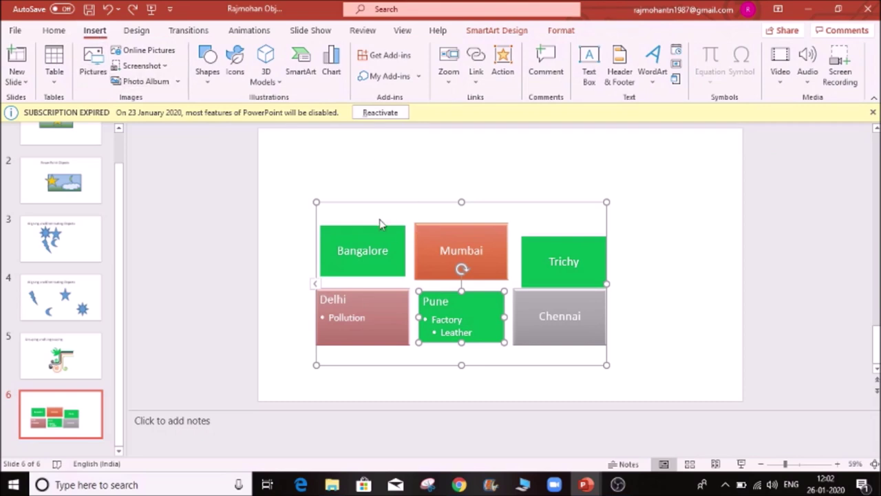
- Dismiss the shapes gallery and convert the city SmartArt into ordinary grouped shapes
left_click(207, 91)
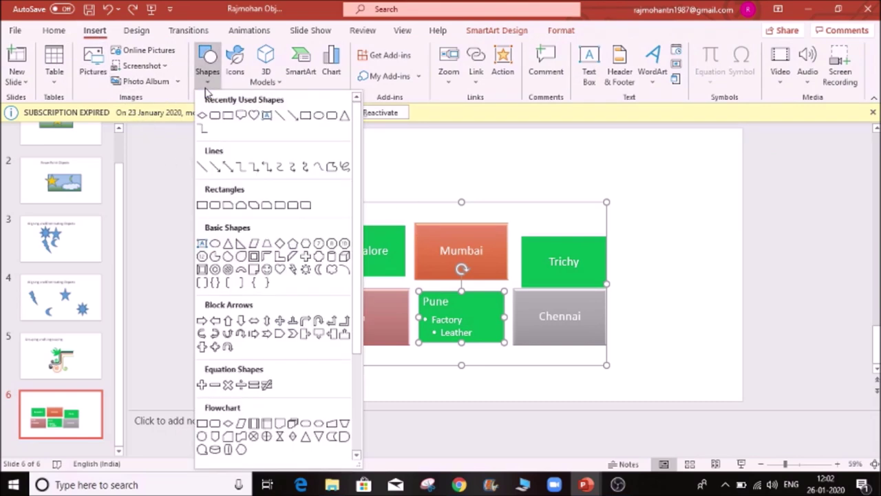
left_click(503, 217)
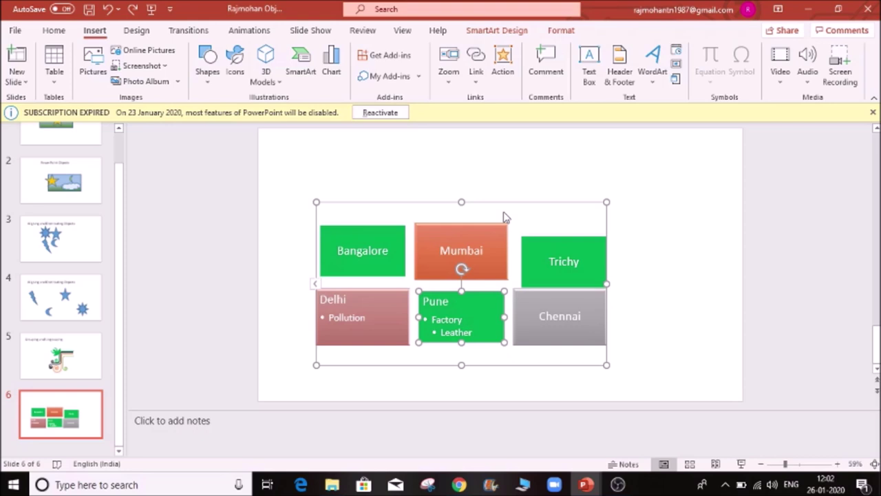
left_click(357, 218)
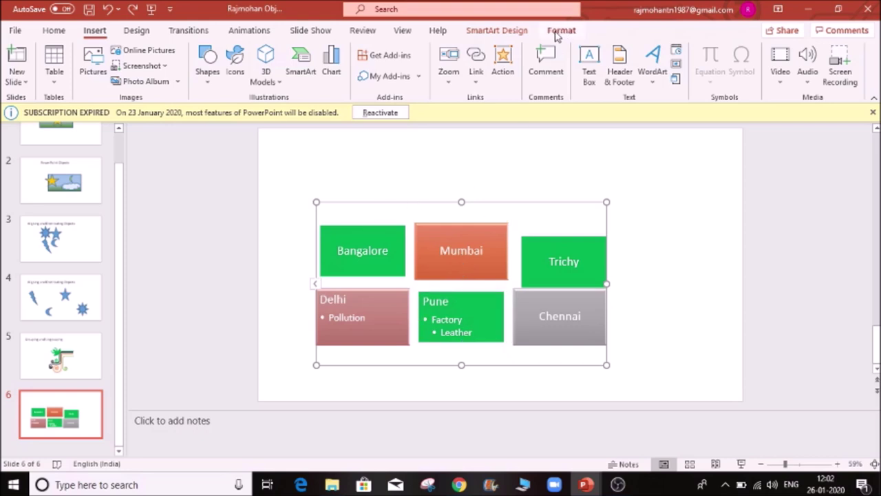
left_click(499, 31)
left_click(837, 74)
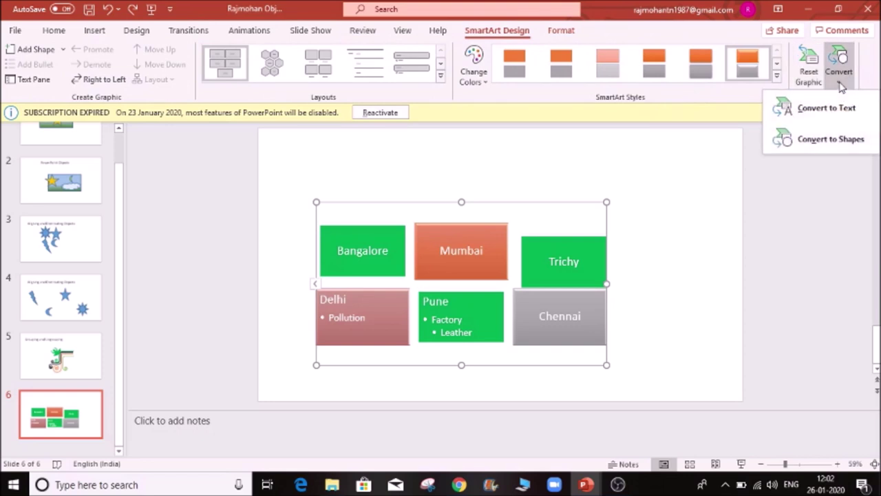
left_click(848, 140)
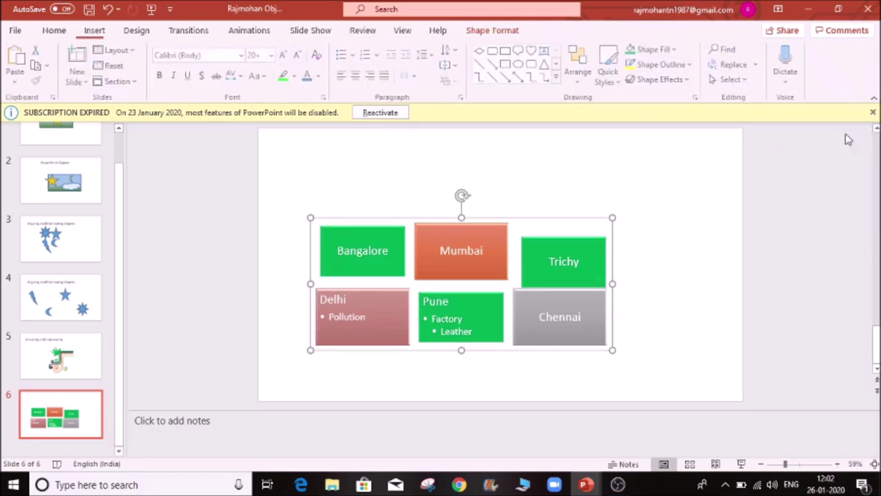
- Select the Trichy, Mumbai, Bangalore, Delhi and Pune shapes individually, then undo the conversion
left_click(564, 260)
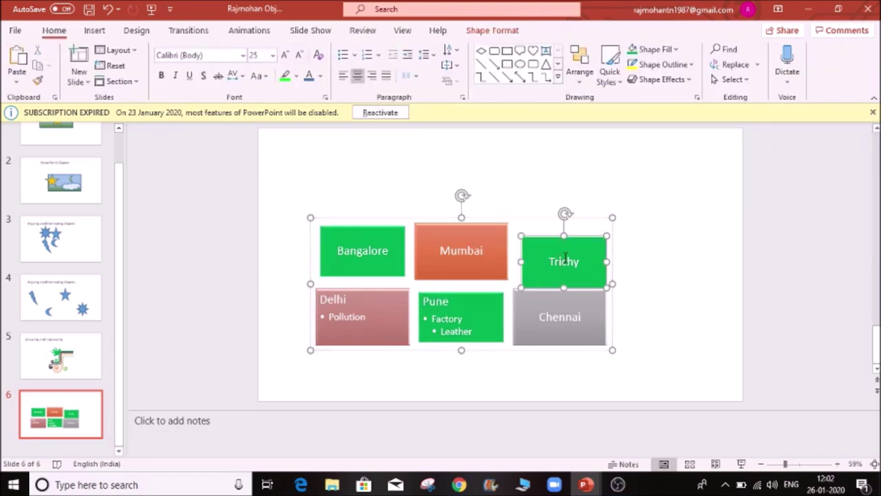
left_click(475, 245)
left_click(370, 242)
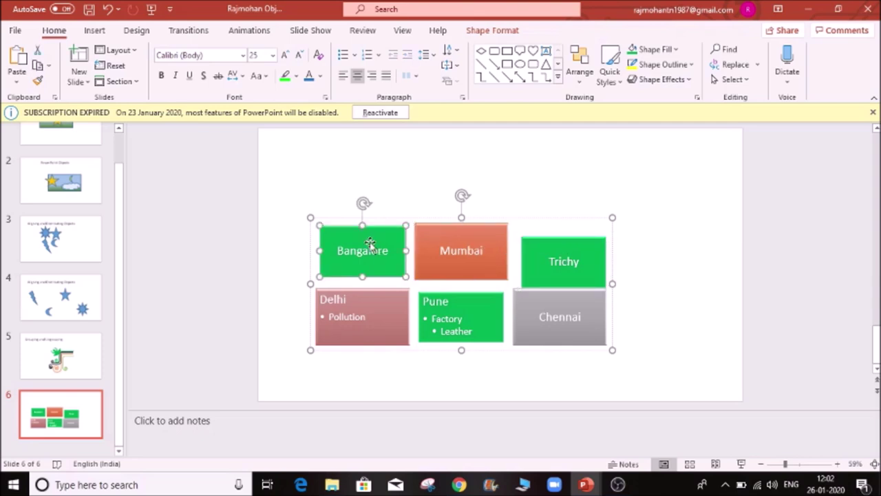
left_click(359, 320)
left_click(450, 325)
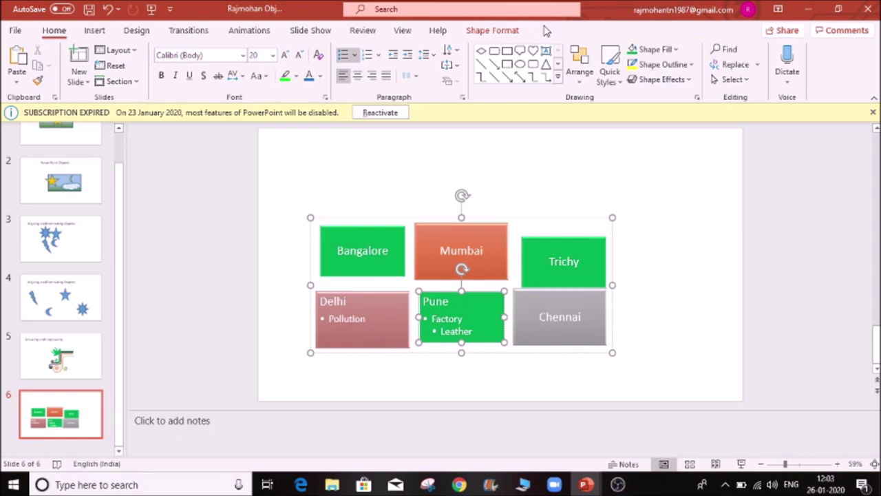
key("ctrl+z")
key("ctrl+z")
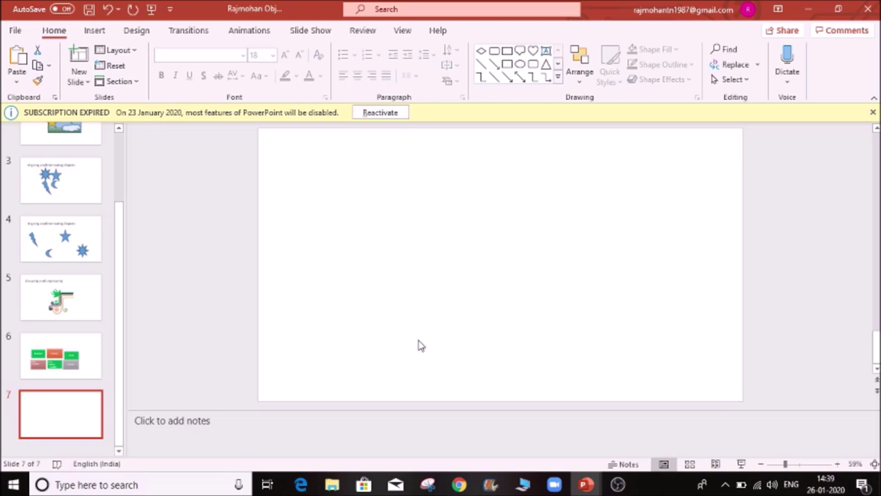
- Bring up the Insert tab's Table dropdown grid for slide 7
left_click(96, 33)
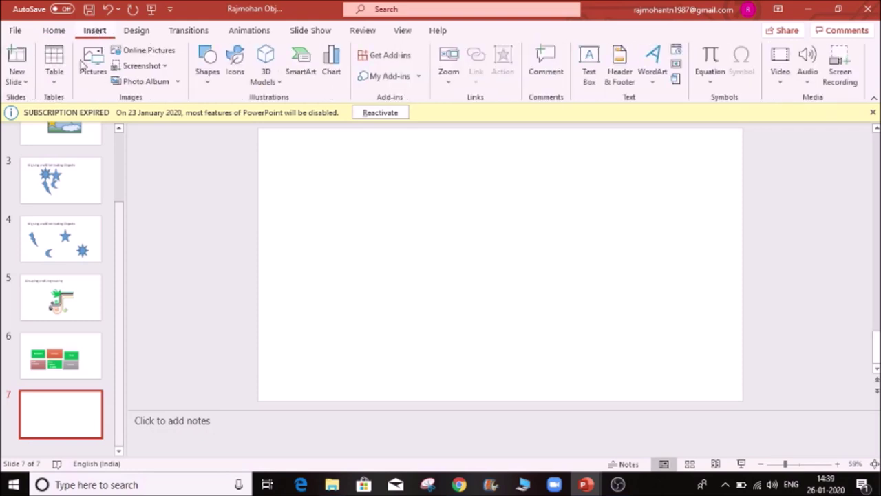
left_click(53, 82)
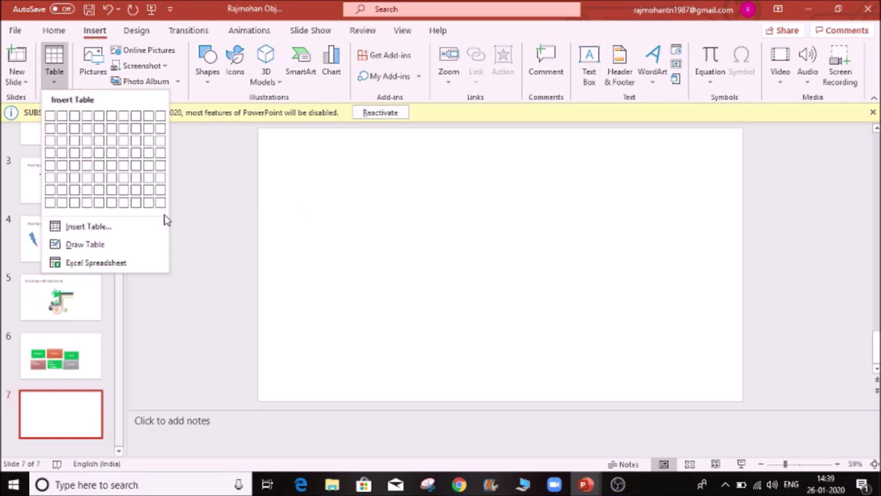
left_click(94, 233)
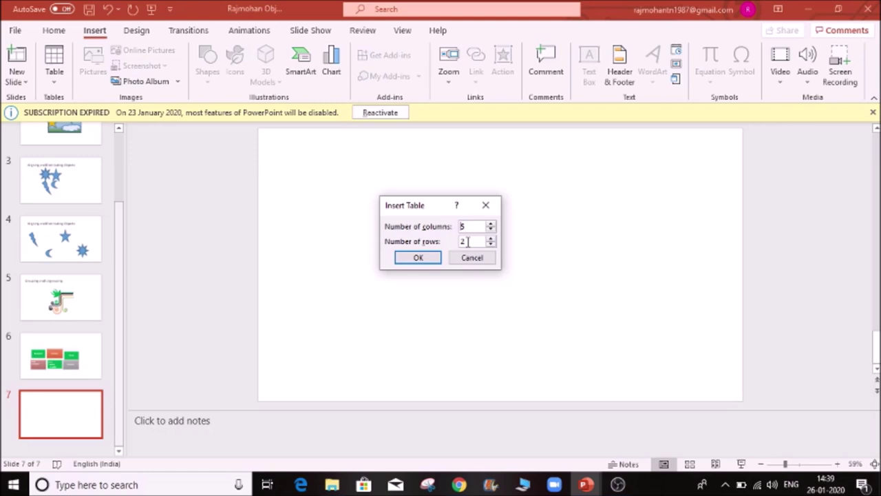
left_click(418, 258)
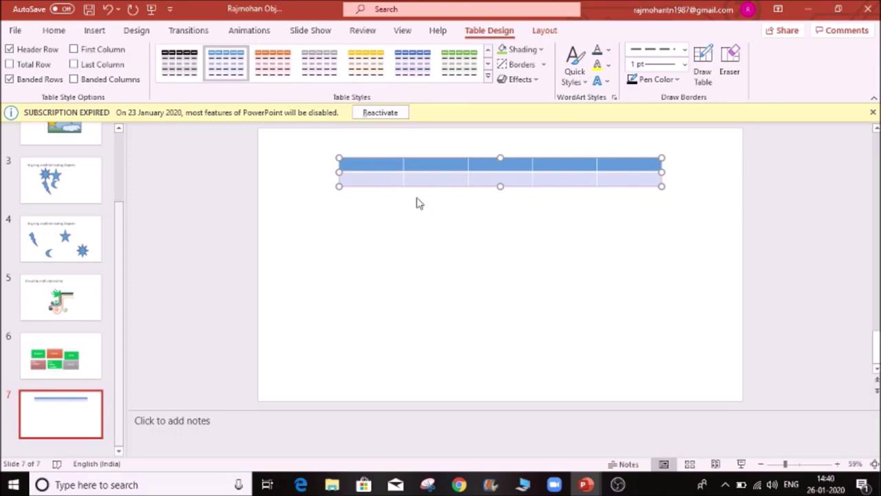
key("ctrl+z")
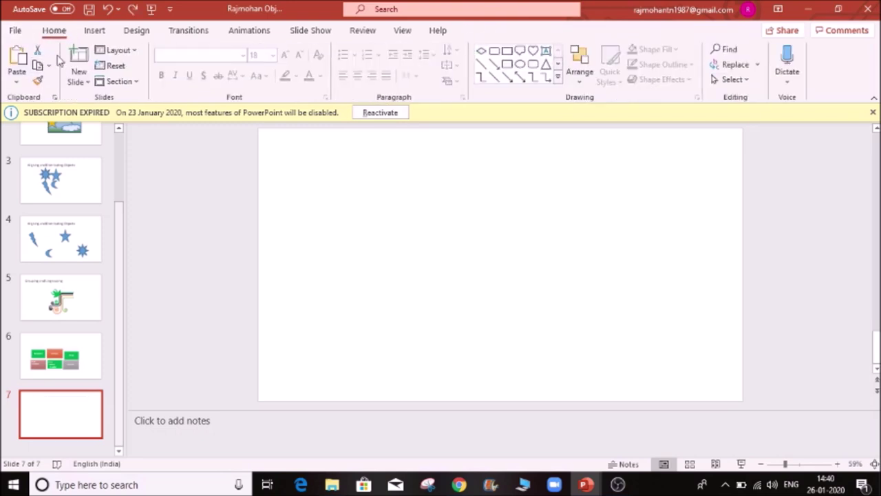
left_click(94, 38)
left_click(55, 79)
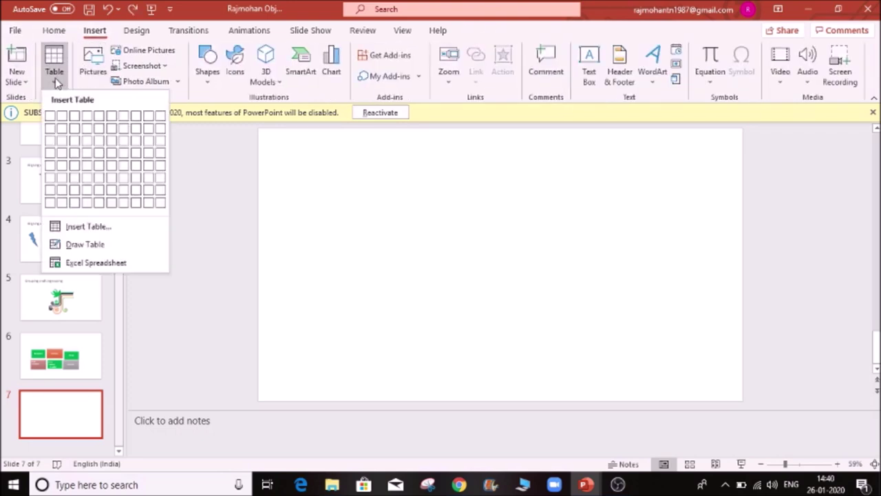
left_click(84, 247)
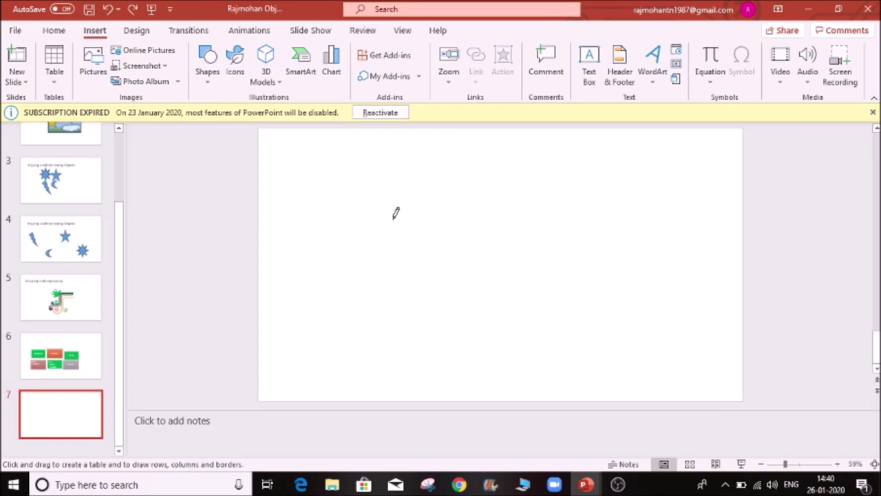
left_click_drag(397, 195, 480, 201)
left_click(471, 249)
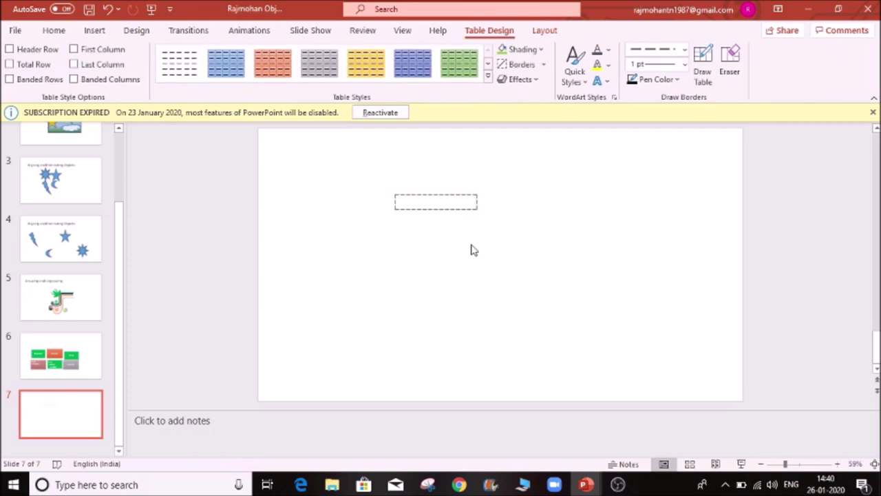
left_click(416, 207)
key("Delete")
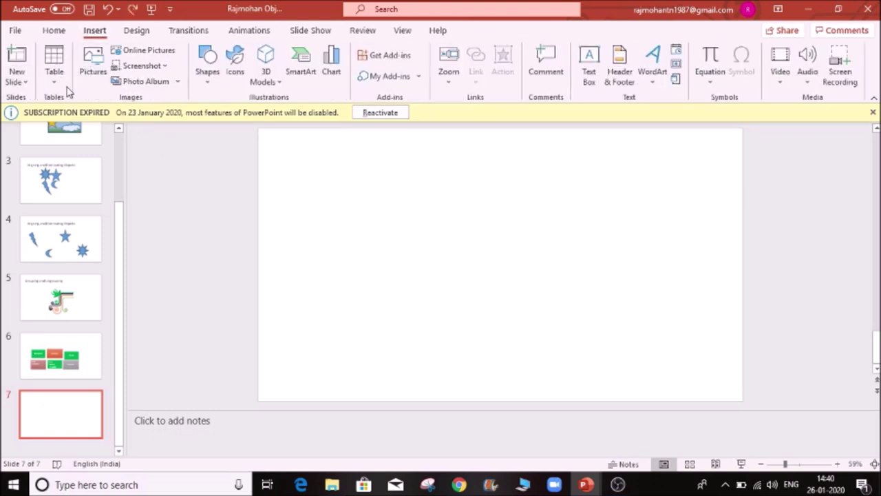
- Insert a 4-by-4 table on slide 7 and select it for editing
left_click(62, 77)
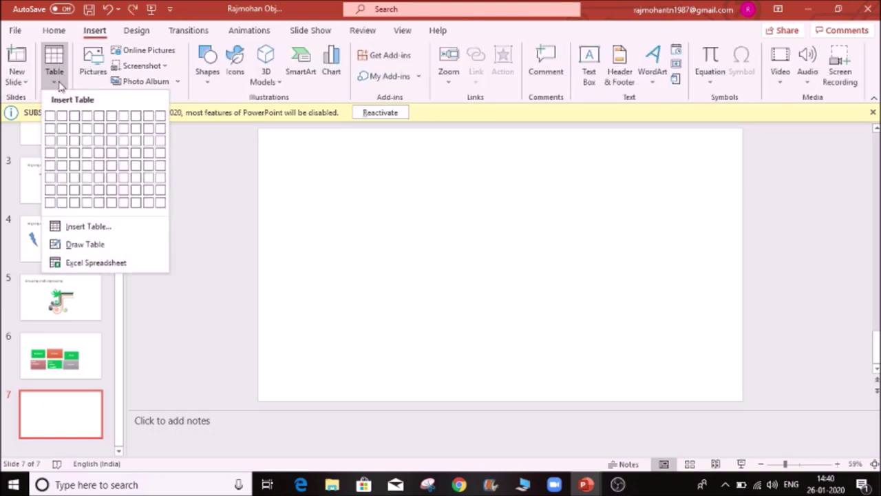
left_click(88, 161)
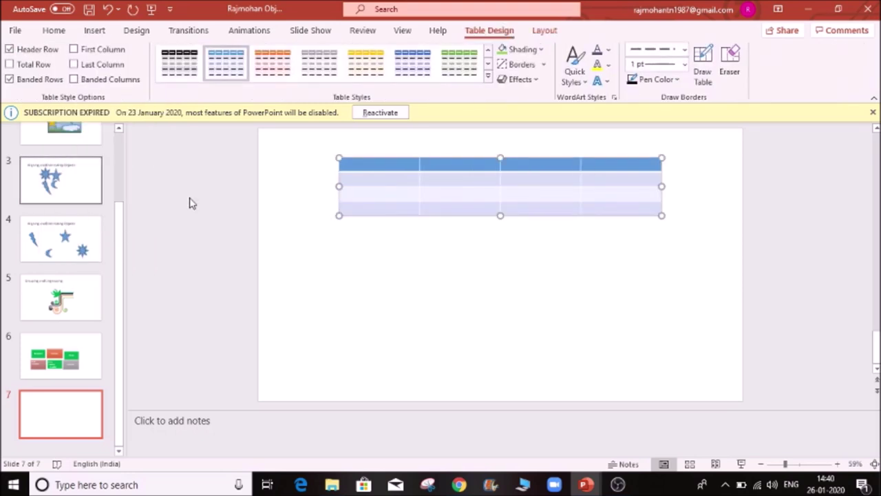
left_click(466, 295)
left_click(391, 168)
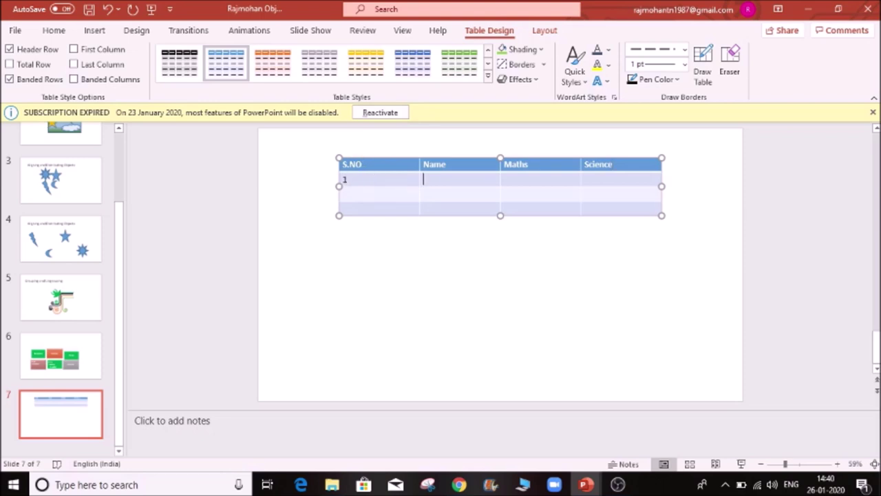
- Type the student data and add a fourth row for Gobi with marks 50 and 8
type("Raj")
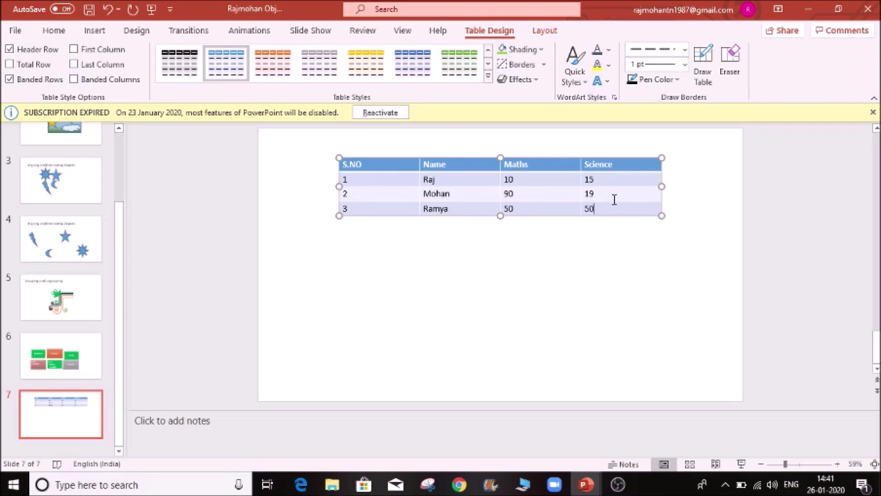
key("Tab")
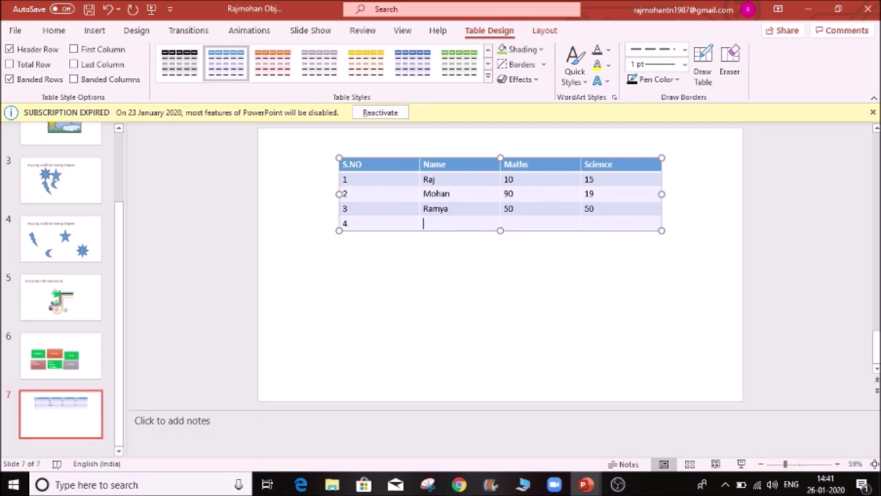
key("Tab")
type("Gobi")
key("Tab")
type("50")
key("Tab")
type("8")
left_click(624, 226)
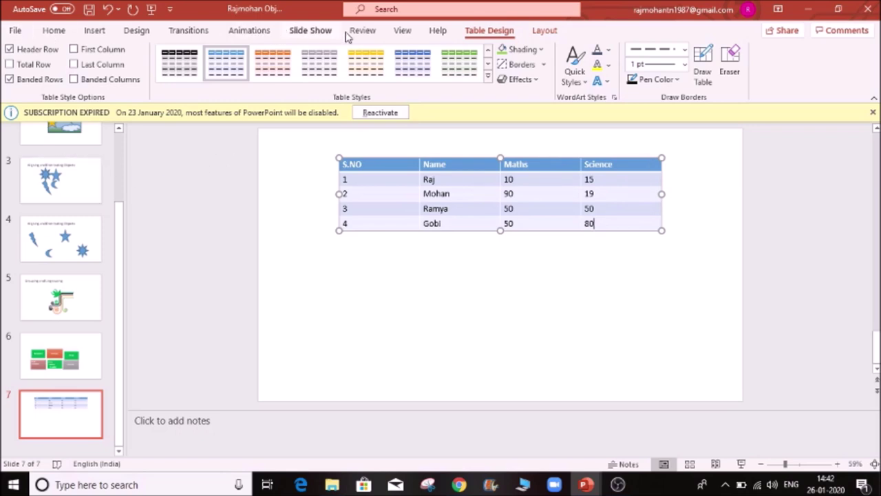
left_click(531, 290)
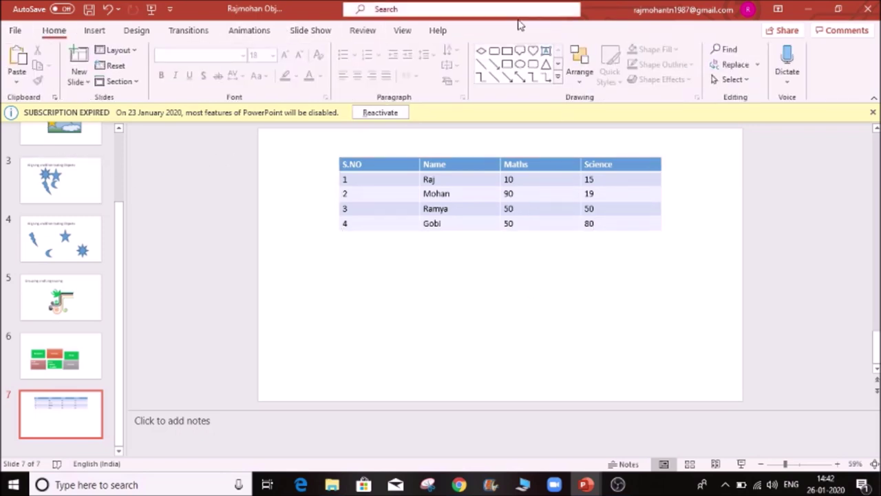
left_click(508, 202)
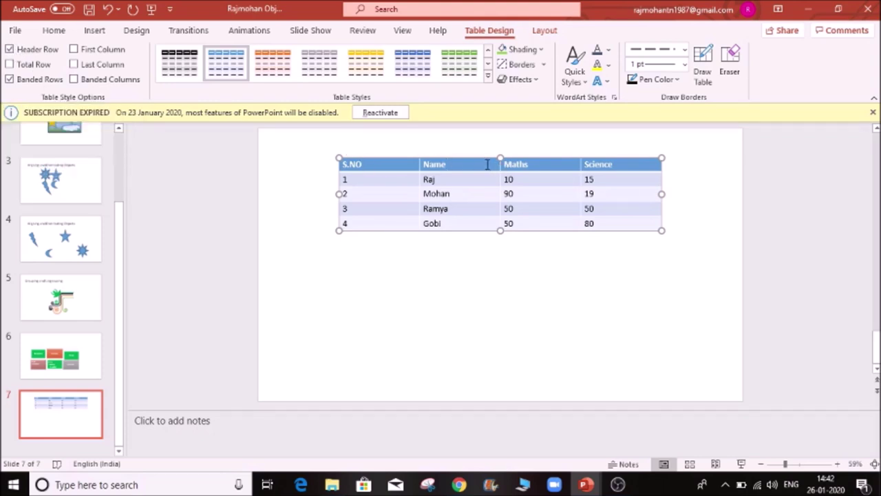
- Keep the header row, enable the Total Row and enter its label with totals 150 and 200
left_click(10, 49)
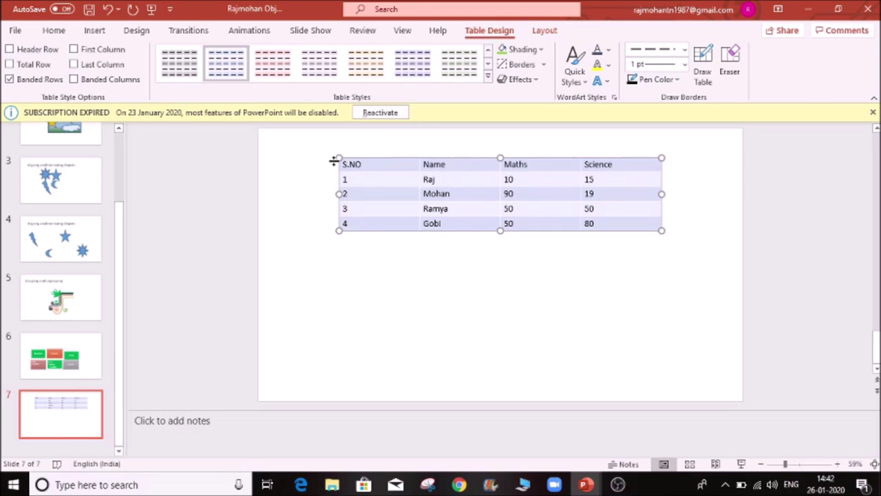
left_click(10, 50)
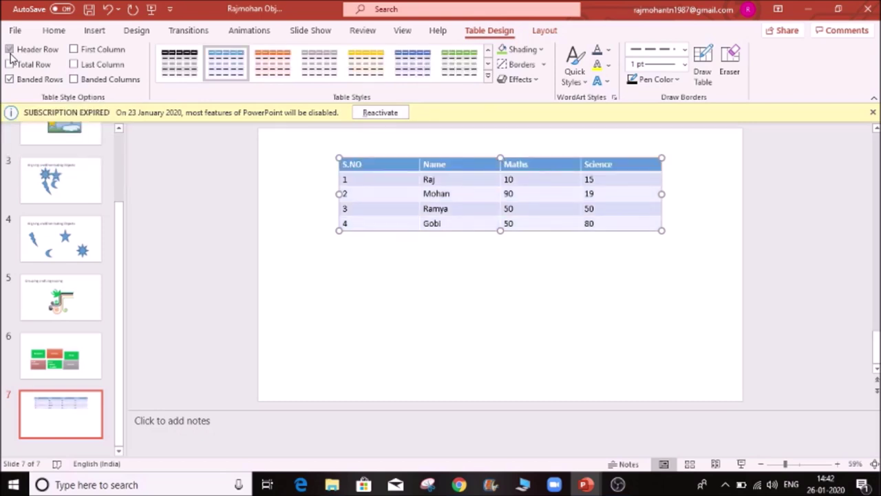
left_click(10, 64)
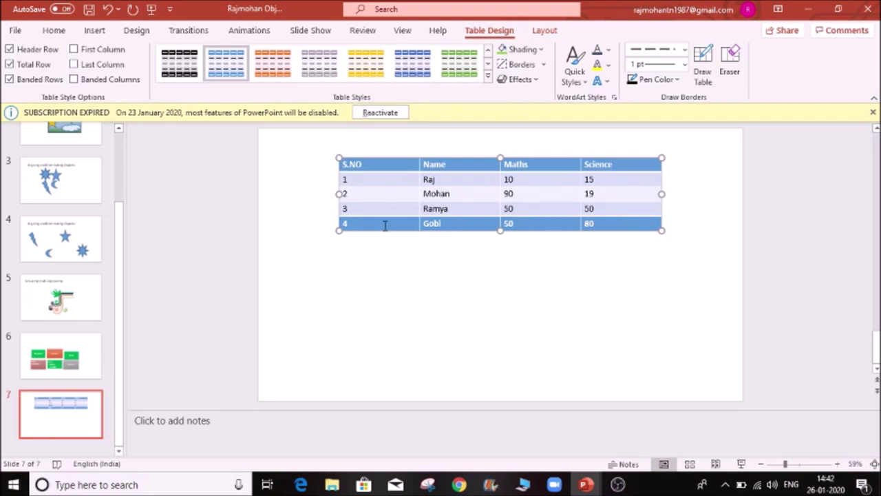
key("BackSpace")
key("BackSpace")
type("l")
key("Tab")
type("150")
key("Tab")
type("20")
- Try banded rows, first and last column options, ending with banded columns and no banded rows
left_click(607, 208)
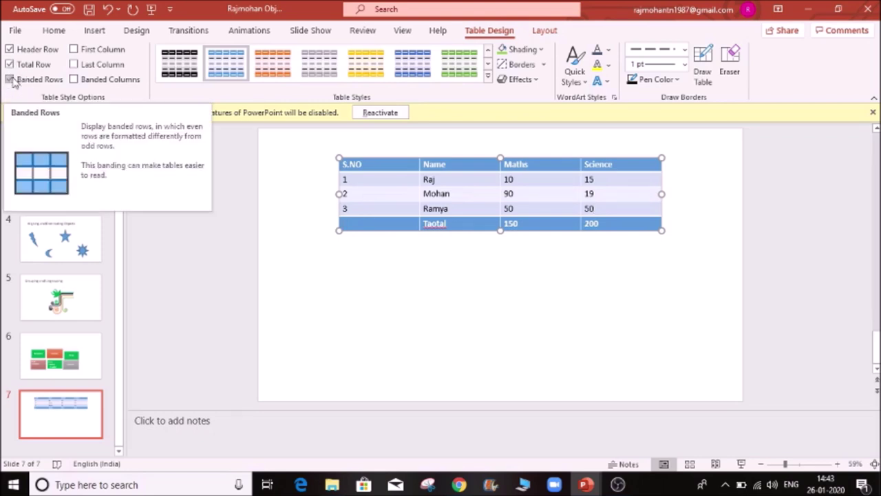
left_click(12, 80)
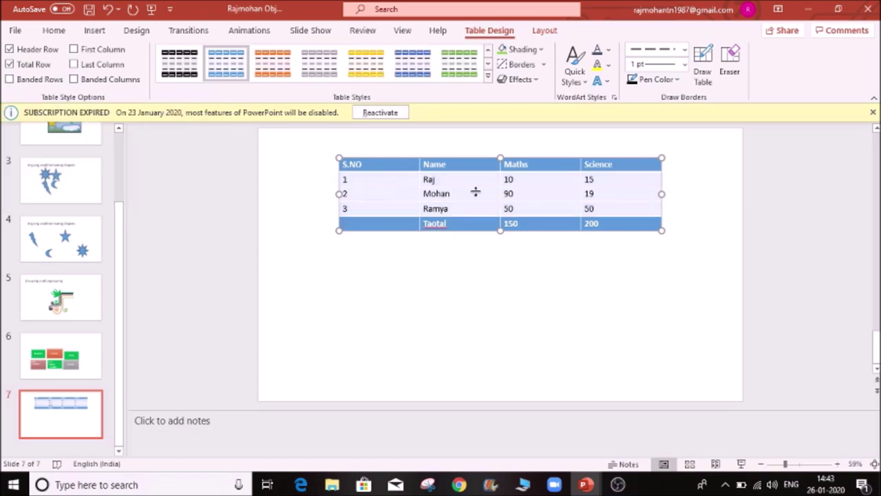
left_click(10, 79)
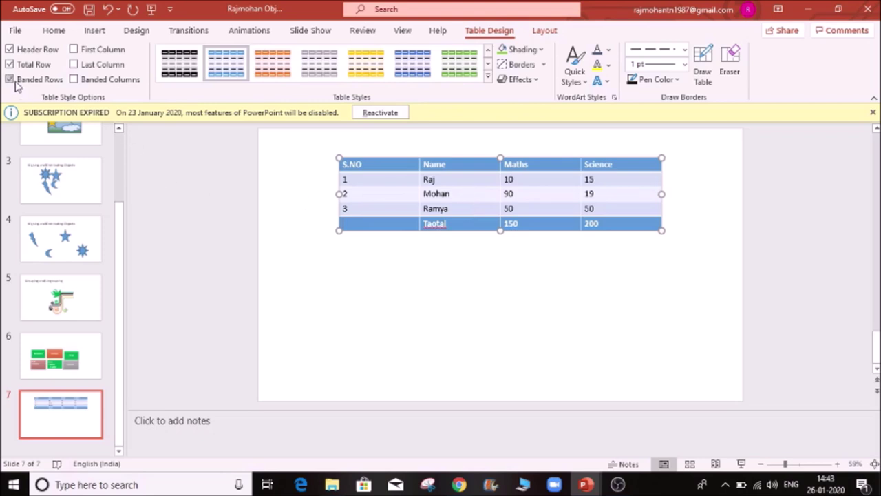
left_click(73, 50)
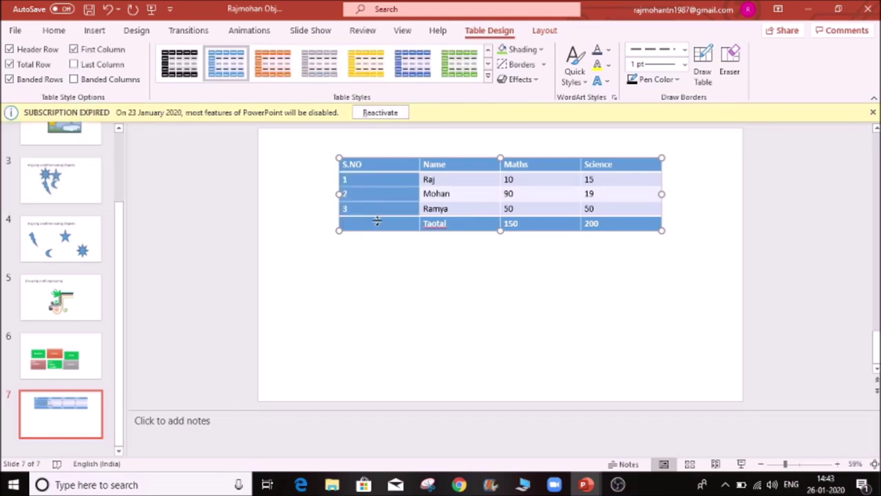
left_click(73, 49)
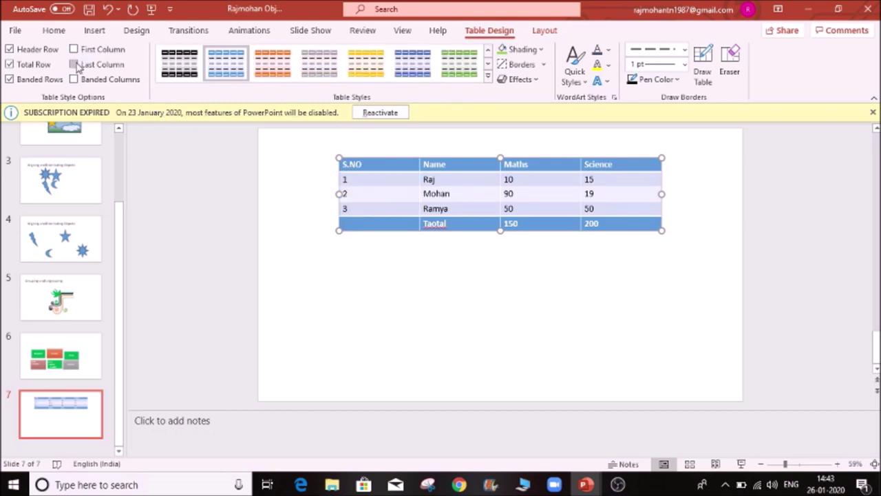
left_click(74, 64)
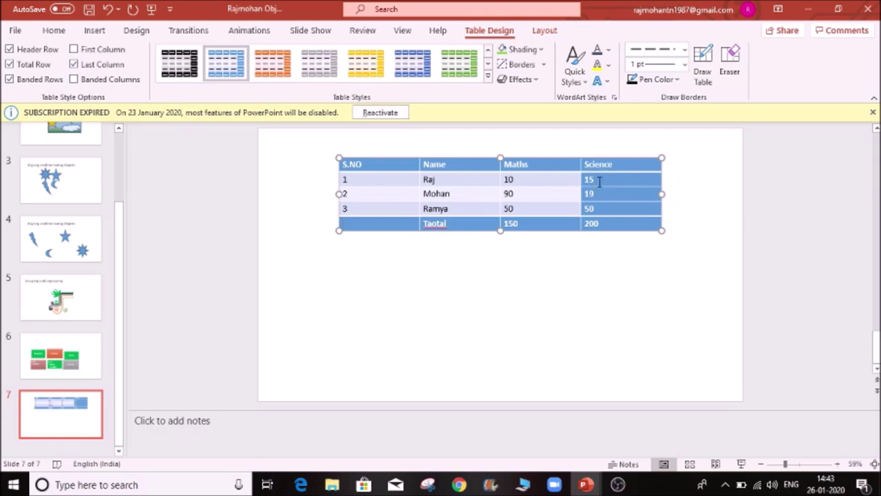
left_click(74, 64)
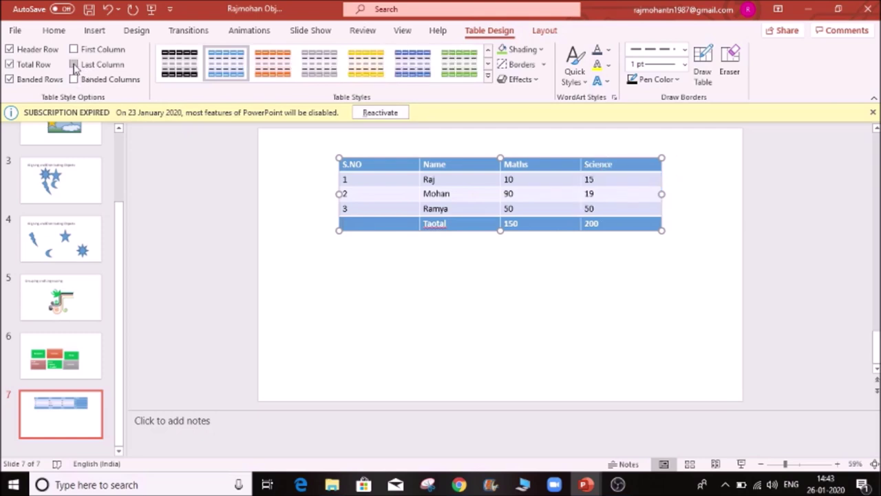
left_click(74, 79)
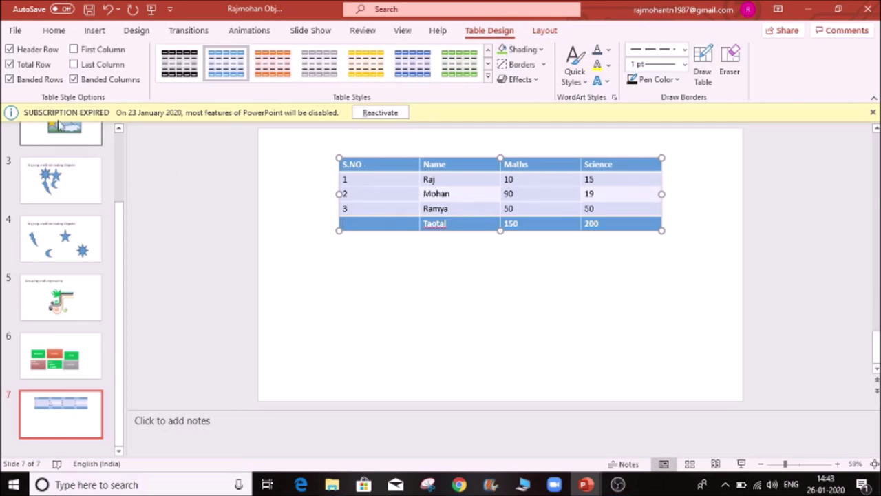
left_click(9, 79)
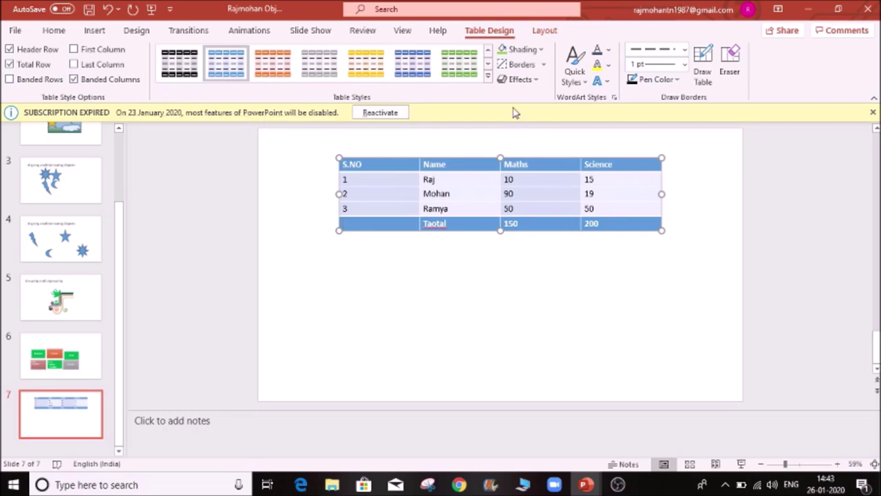
- Try the black and green table styles, then apply No Style, No Grid
left_click(487, 79)
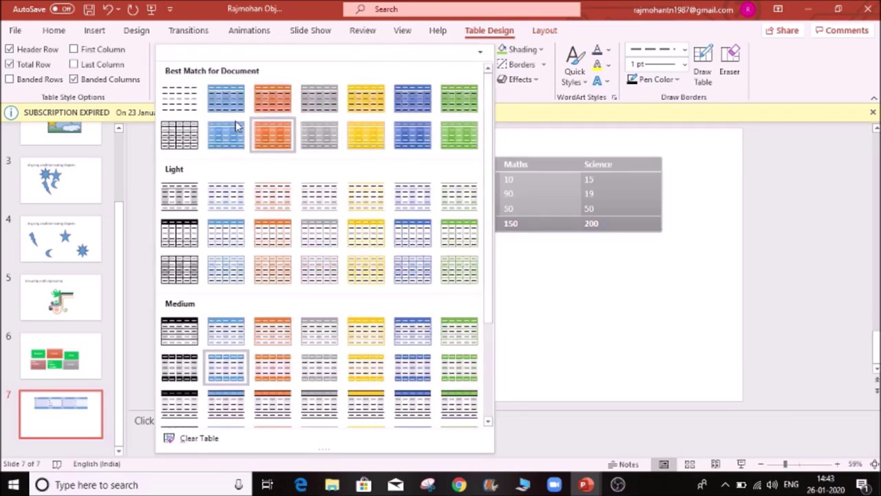
left_click(179, 237)
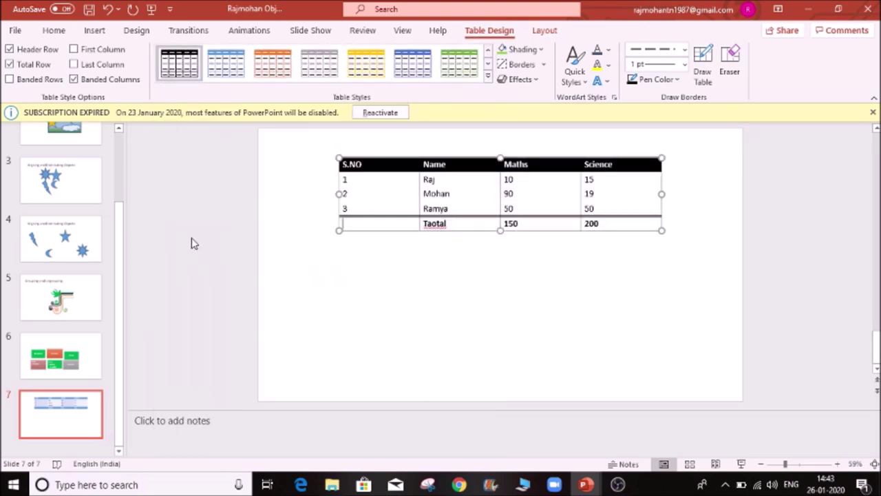
left_click(460, 63)
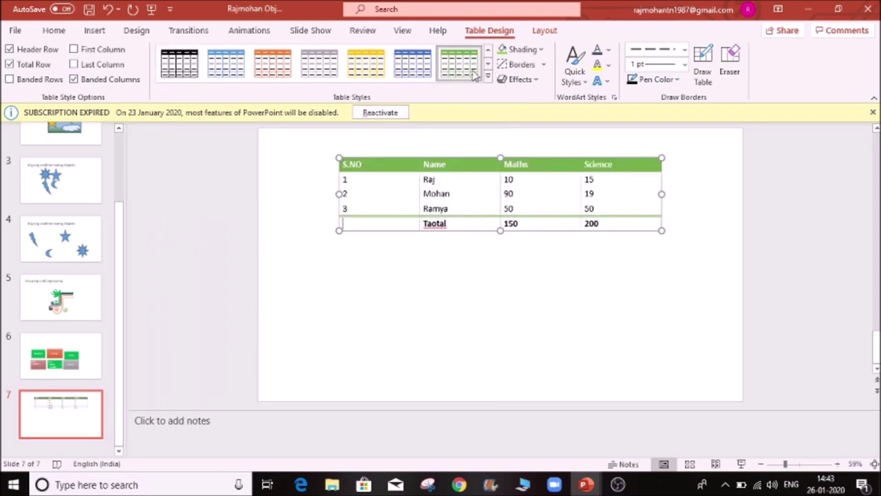
left_click(487, 80)
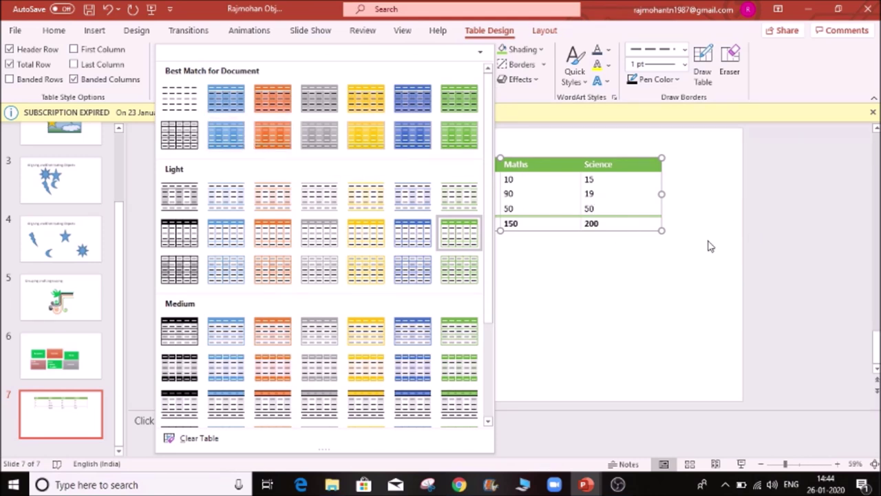
left_click(184, 102)
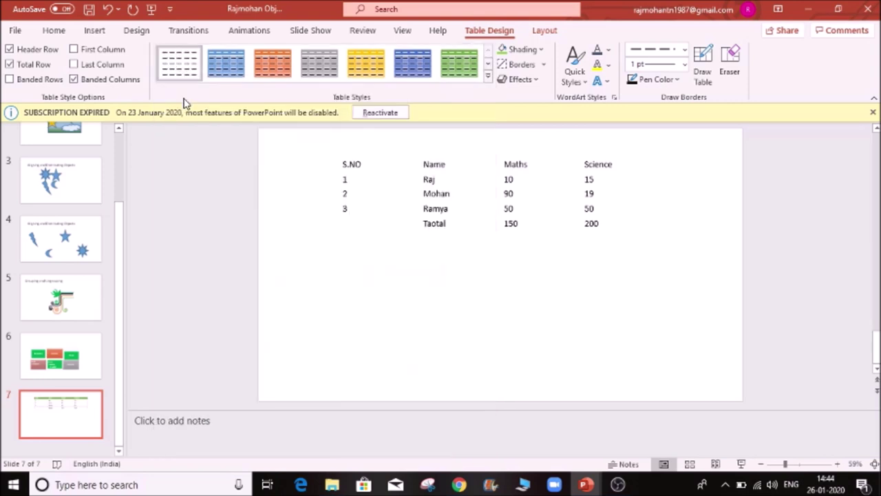
left_click(505, 347)
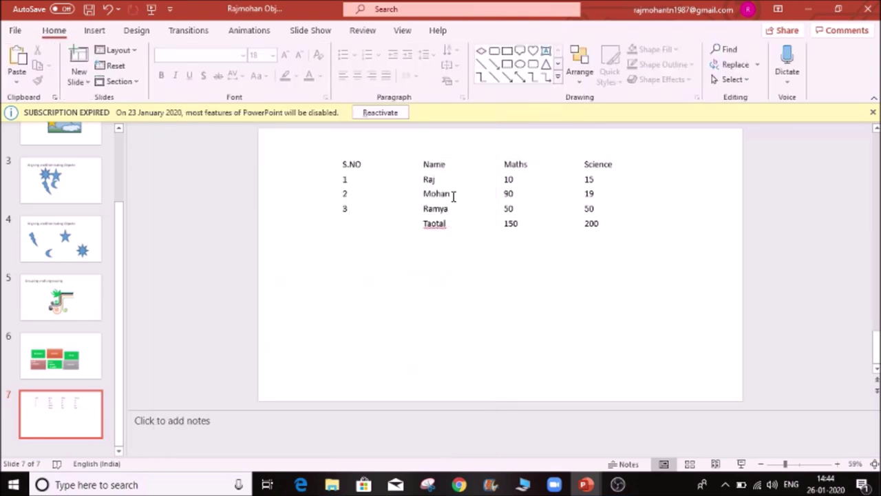
- Correct the misspelled Taotal to Total using the spelling suggestion
left_click(437, 226)
right_click(439, 228)
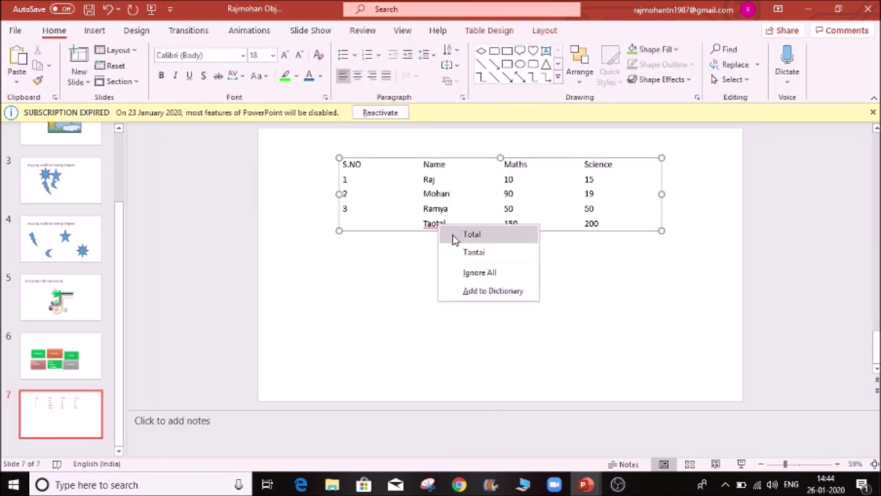
left_click(452, 234)
left_click(464, 182)
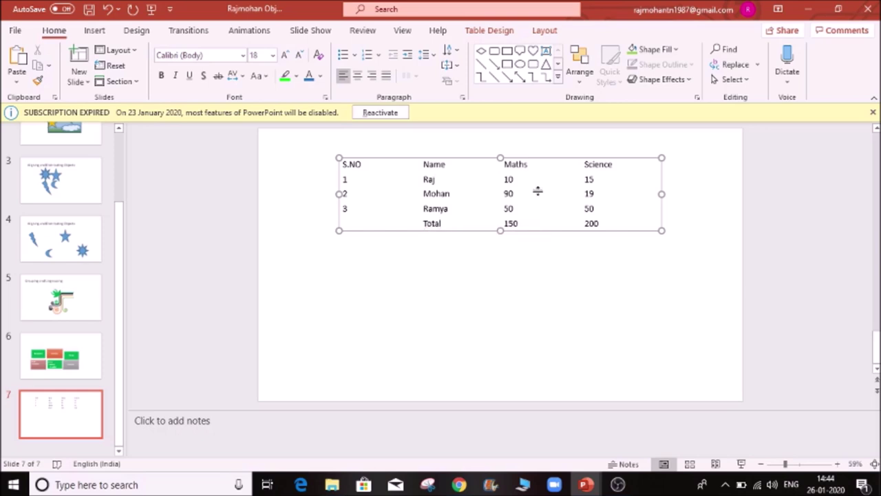
- Reapply the blue table style and enlarge the slide view
left_click(503, 30)
left_click(233, 65)
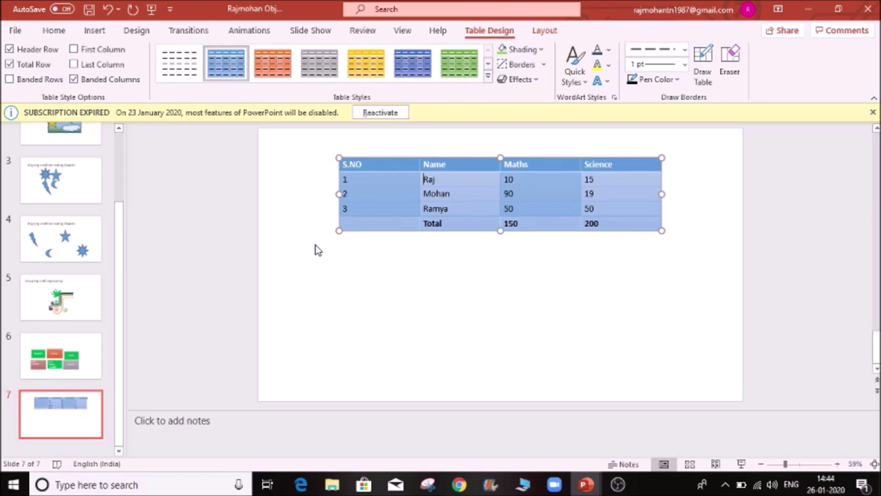
left_click(445, 278)
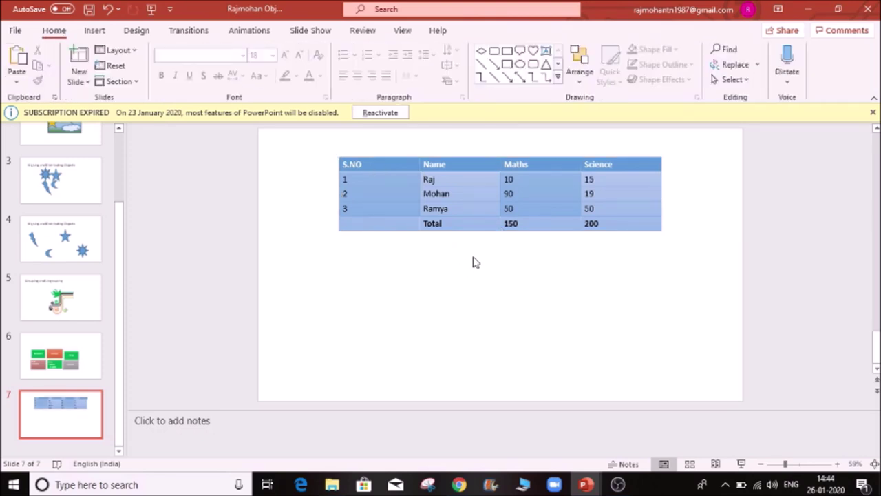
left_click(501, 187)
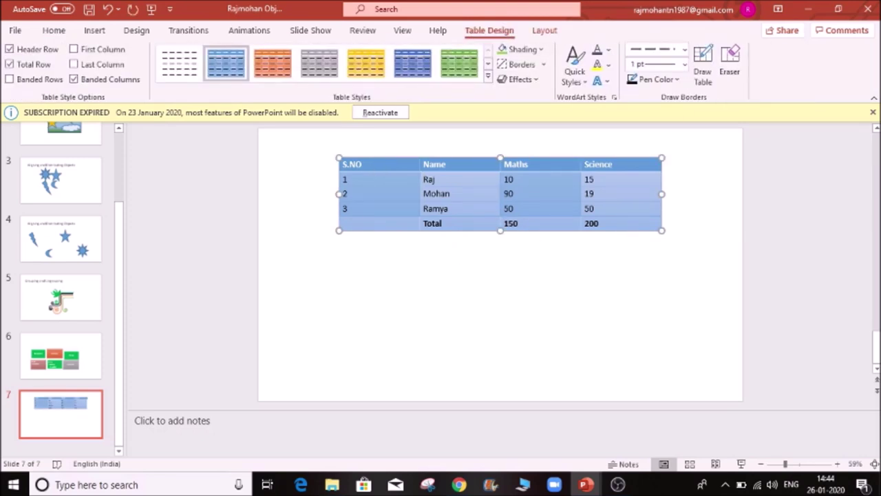
left_click(837, 464)
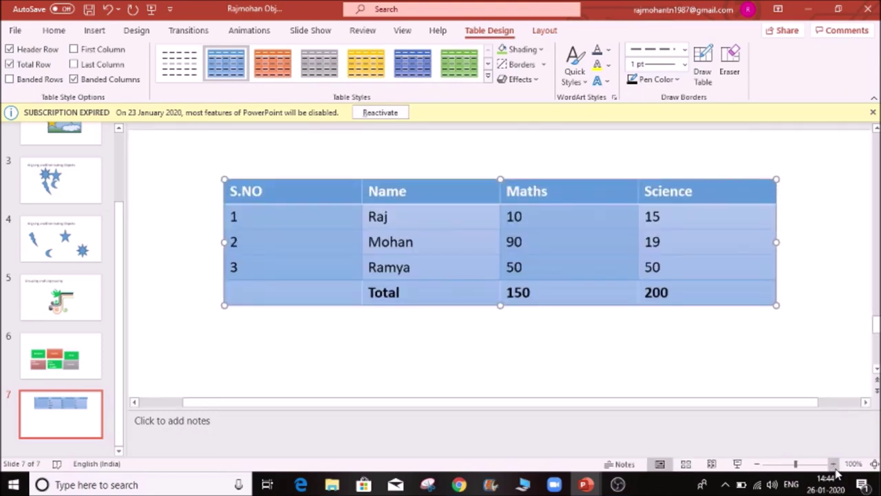
- Shade the table green and add All Borders to its cells
left_click(539, 52)
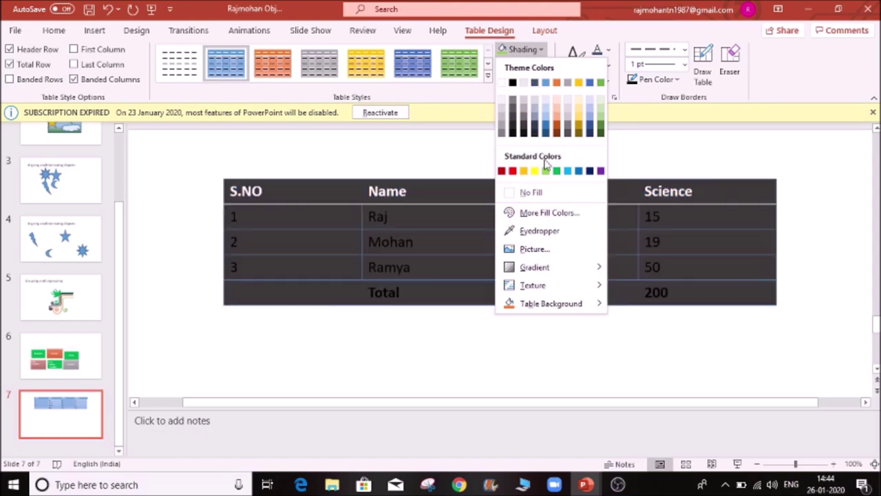
left_click(550, 173)
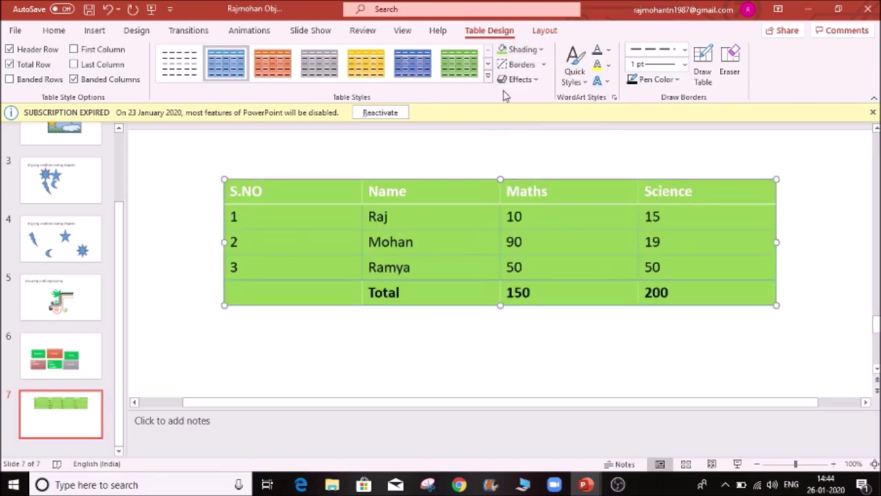
left_click(544, 69)
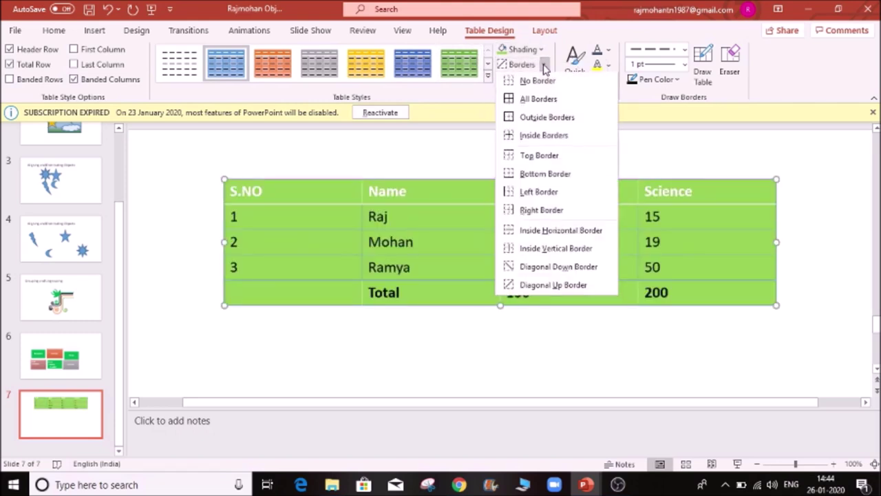
left_click(528, 100)
left_click(429, 338)
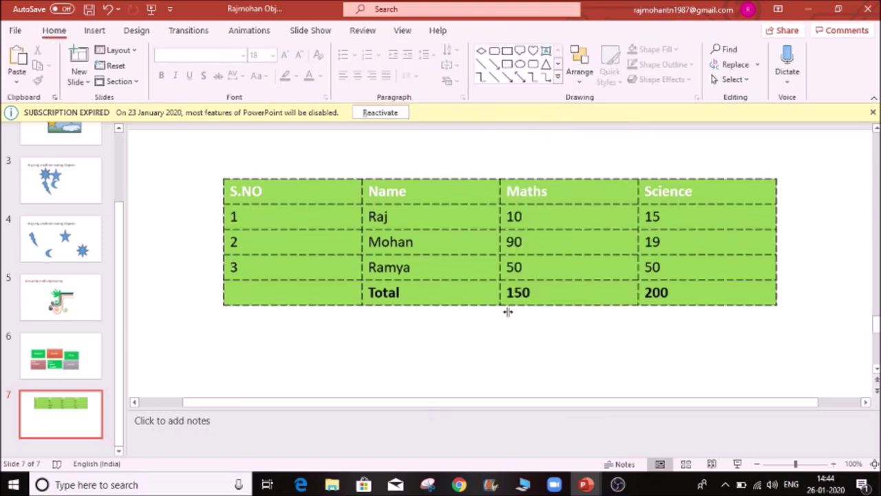
- Try a top border on the Total cell, then undo it
left_click(458, 297)
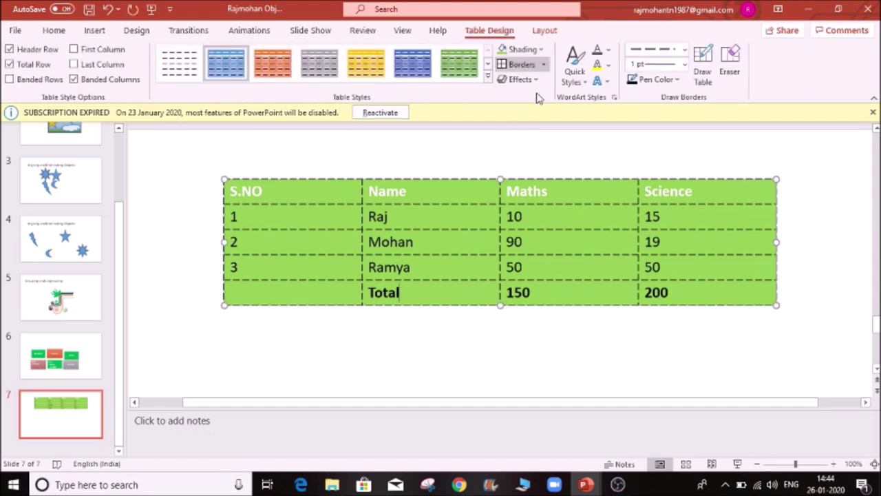
left_click(544, 64)
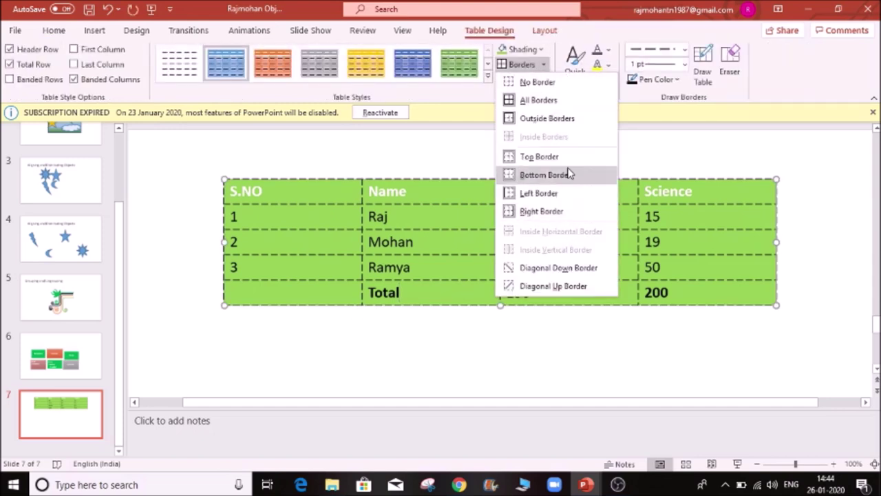
left_click(549, 160)
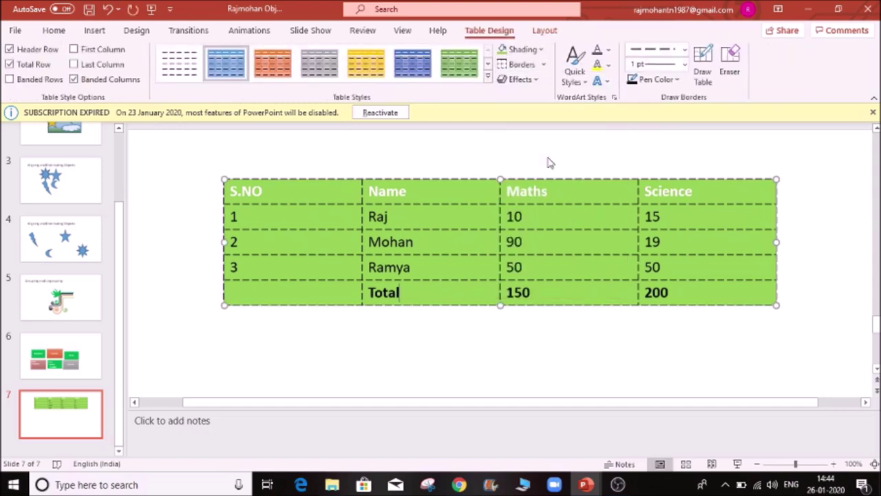
left_click(442, 379)
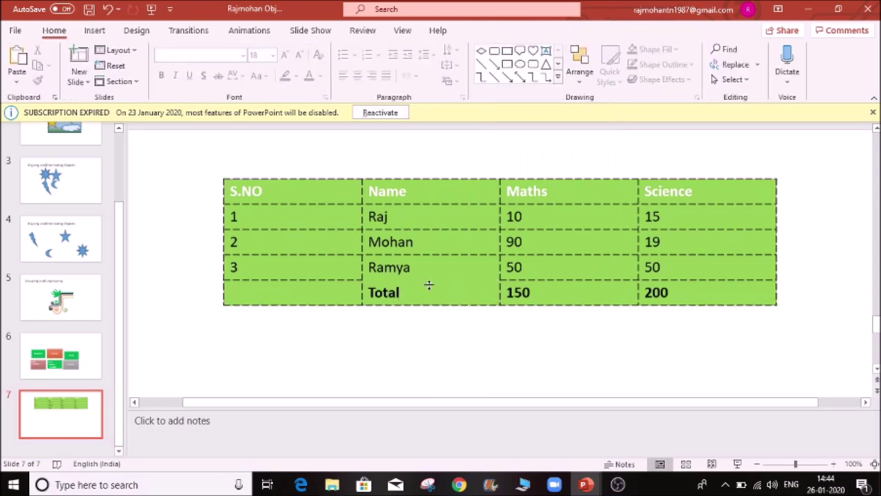
left_click(437, 198)
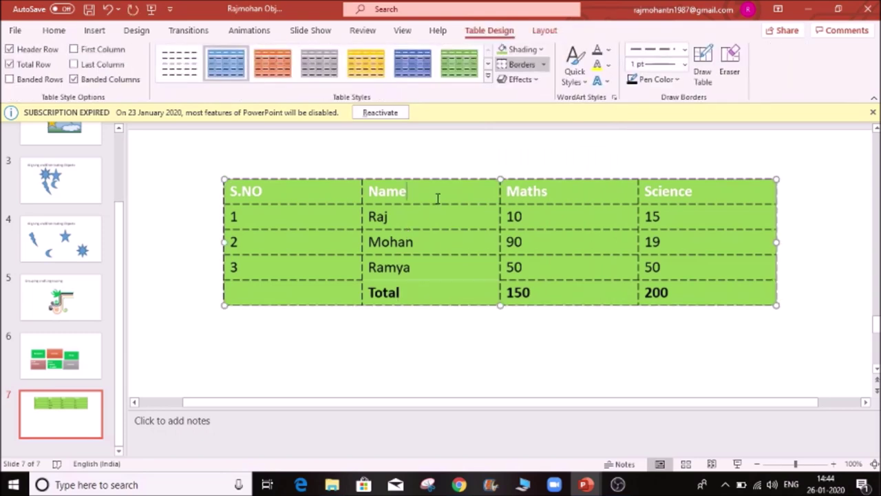
key("ctrl+z")
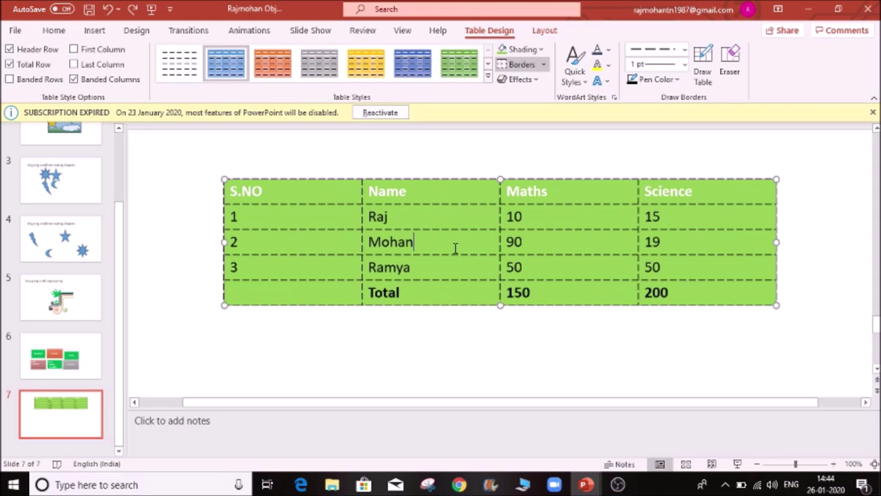
- Select all cells, apply a top border, then reapply All Borders to every cell
key("ctrl+a")
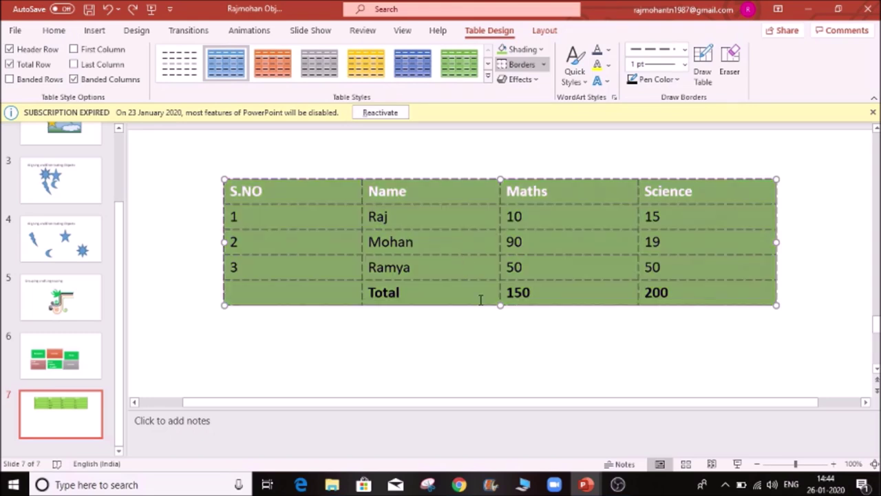
left_click(544, 65)
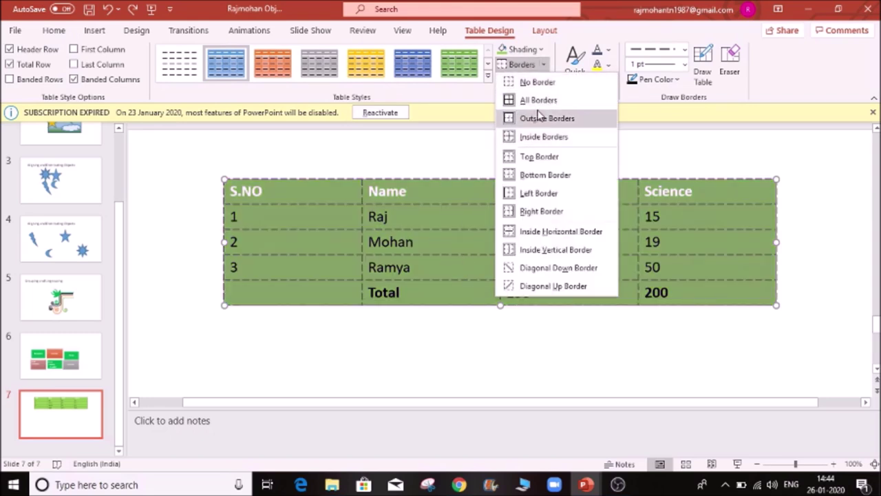
left_click(544, 160)
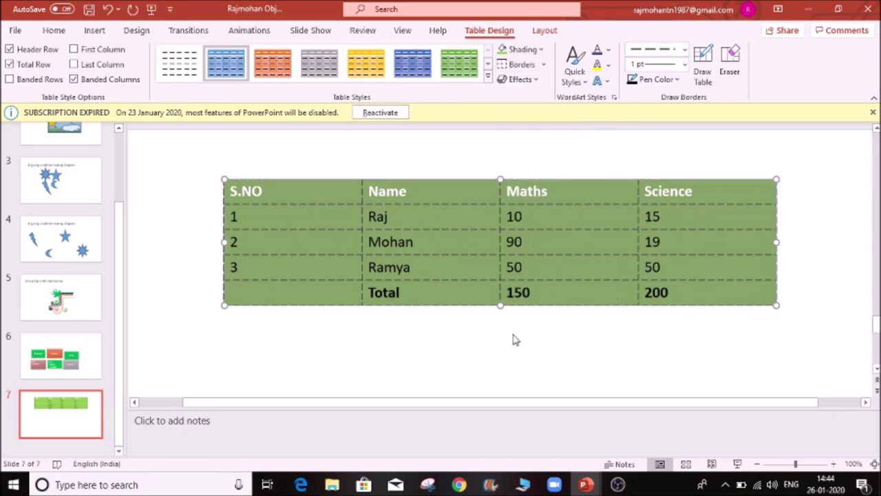
left_click(515, 340)
left_click(477, 230)
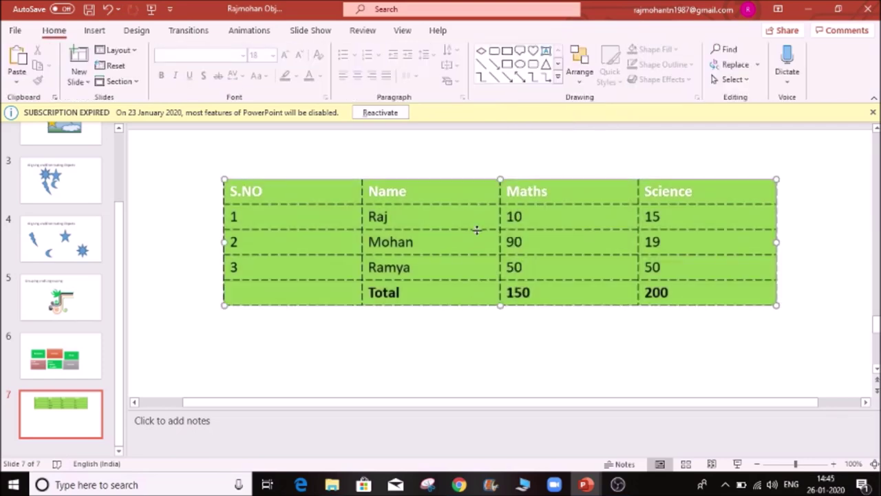
left_click(437, 215)
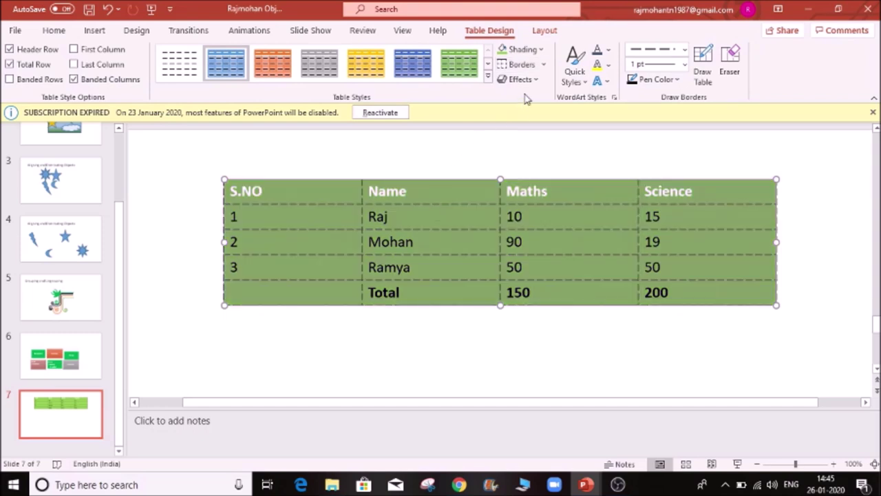
left_click(543, 65)
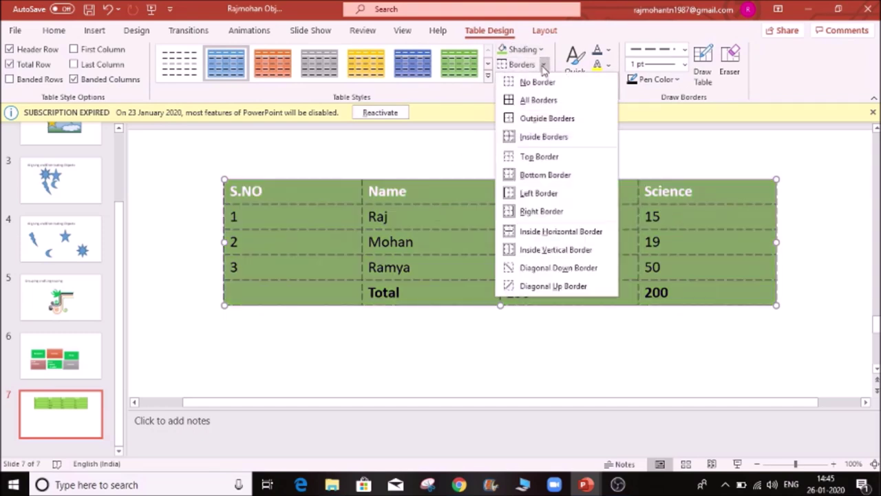
left_click(546, 101)
- Apply a Cell Bevel effect to all cells of the green marks table
left_click(543, 79)
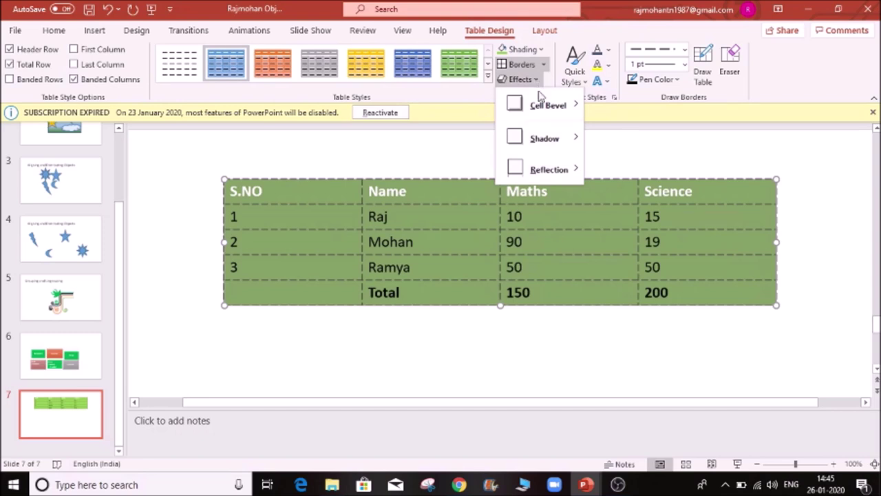
mouse_move(568, 114)
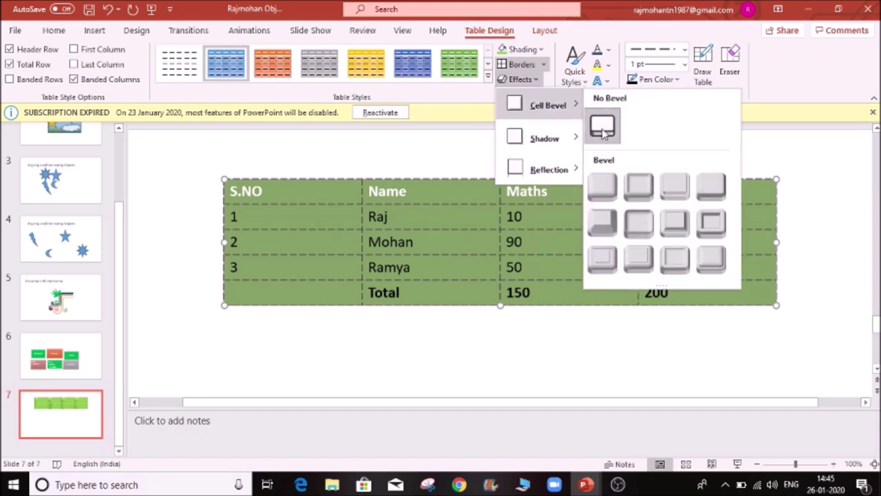
left_click(639, 187)
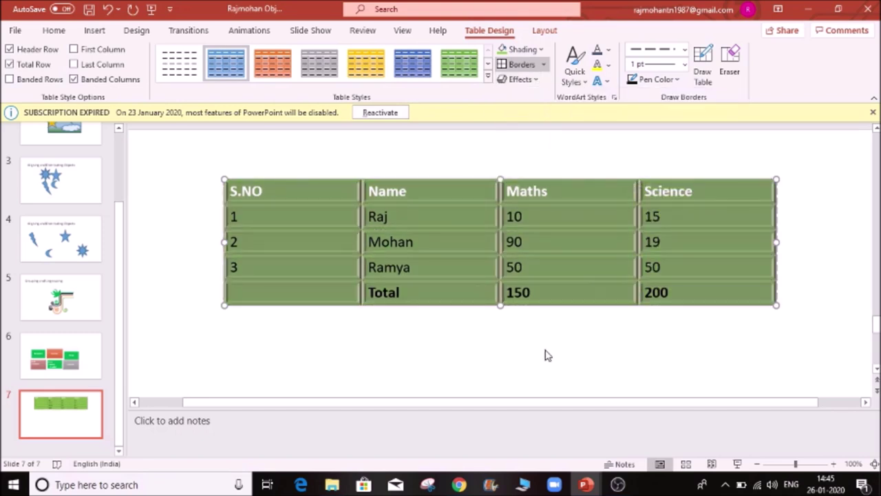
left_click(549, 352)
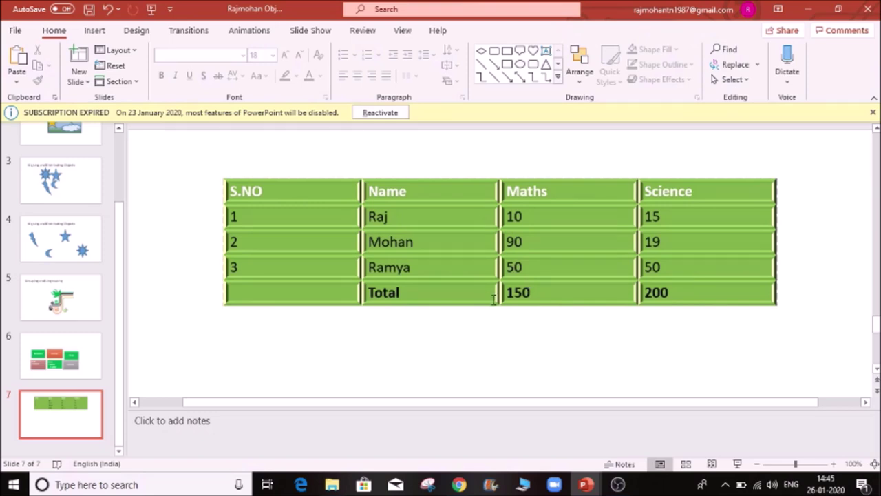
- Reopen the Cell Bevel menu from the Mohan cell, leave it unchanged, and activate Draw Table
left_click(473, 247)
left_click(532, 80)
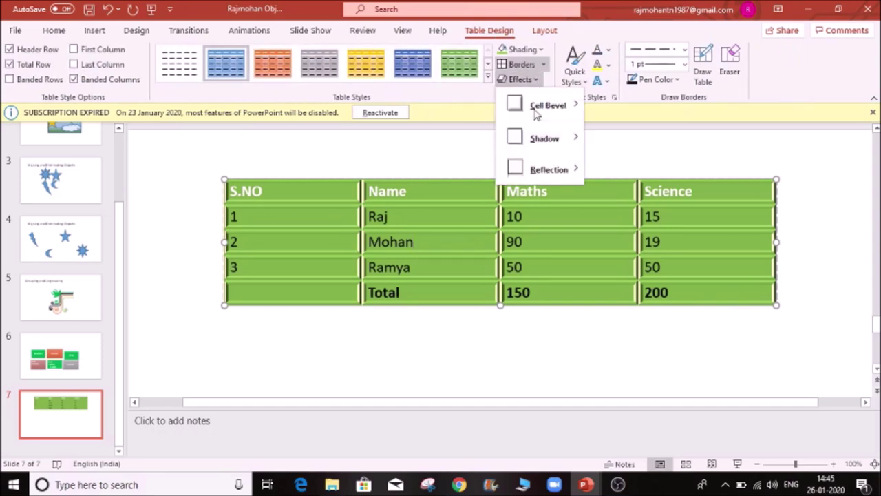
mouse_move(557, 104)
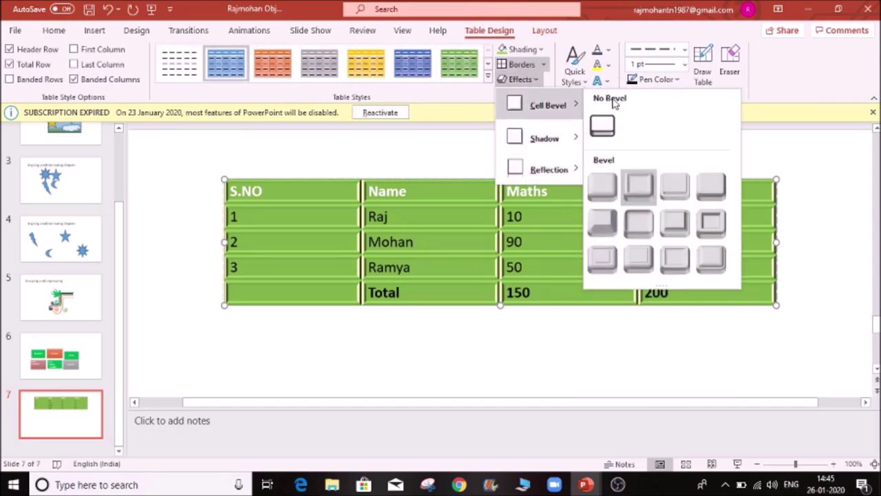
left_click(552, 247)
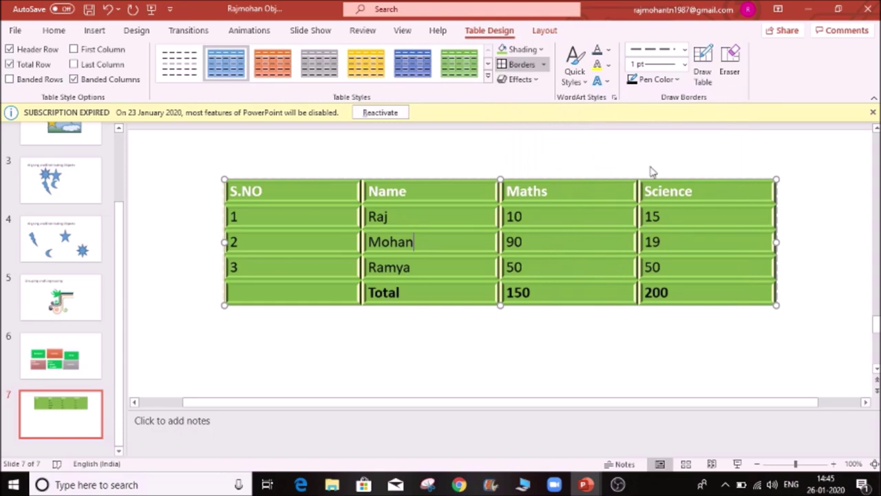
left_click(707, 72)
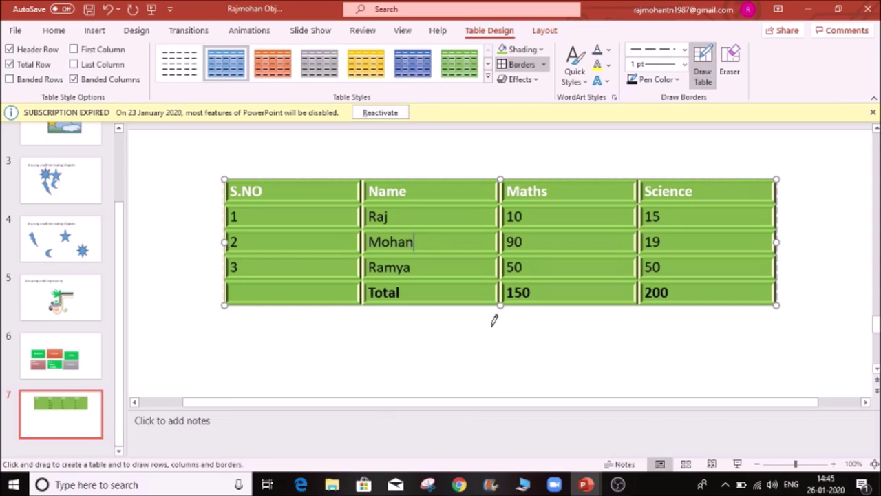
- Draw a small empty table below the marks table, then a second one with a gold pen
left_click(168, 275)
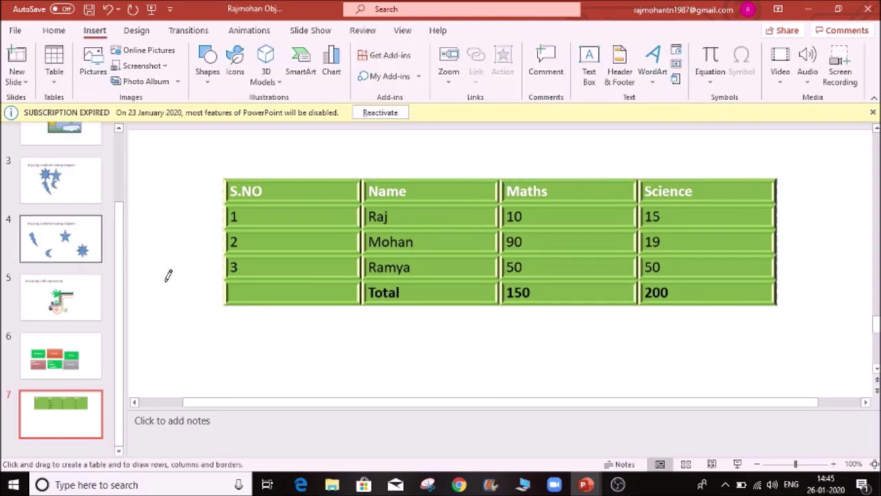
mouse_move(535, 333)
left_mouse_down()
mouse_move(537, 352)
mouse_move(625, 342)
mouse_move(647, 346)
mouse_move(652, 357)
left_mouse_up()
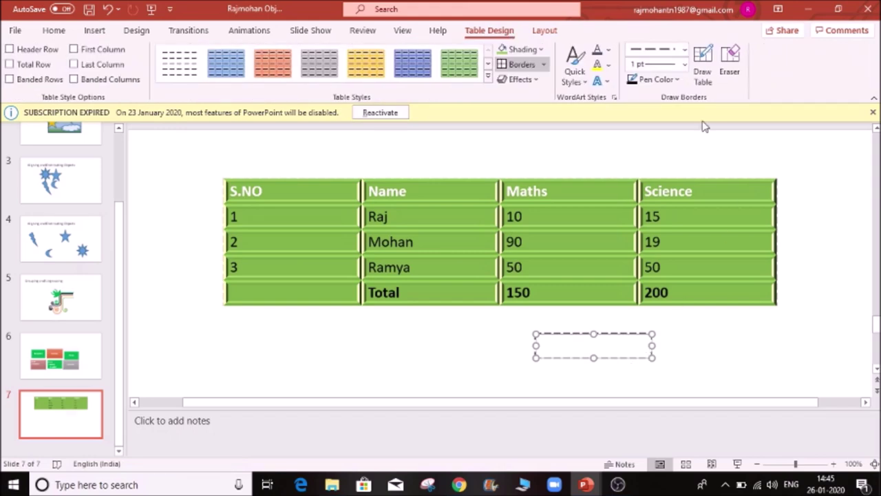
left_click(642, 81)
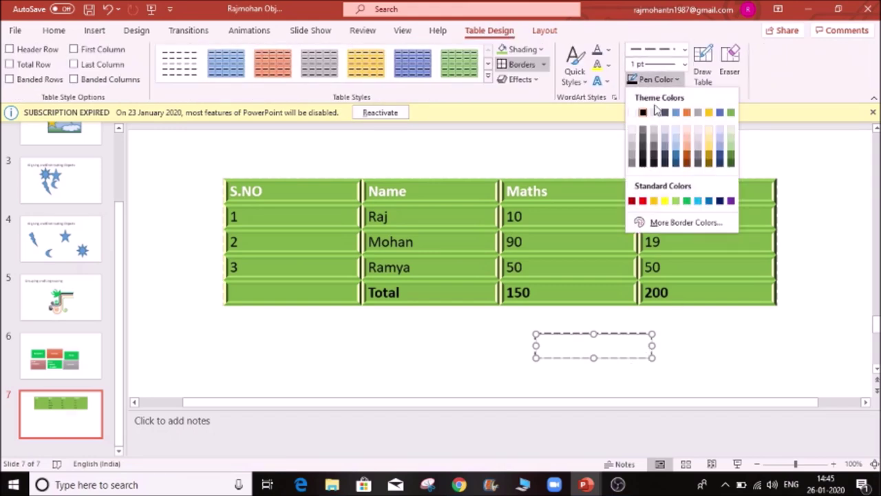
left_click(709, 112)
mouse_move(693, 337)
left_mouse_down()
mouse_move(771, 346)
mouse_move(770, 362)
left_mouse_up()
left_click(723, 382)
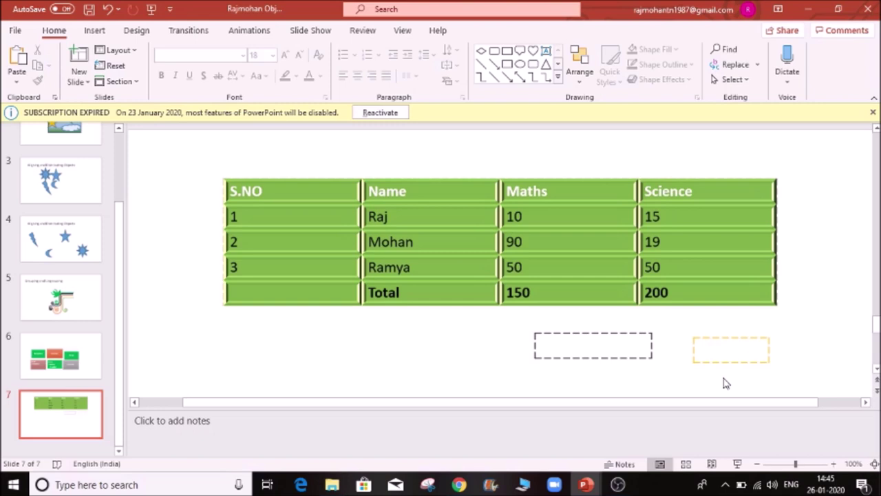
- Select the gold-bordered table, then go to the Layout tools with the caret in the Raj cell
left_click(744, 345)
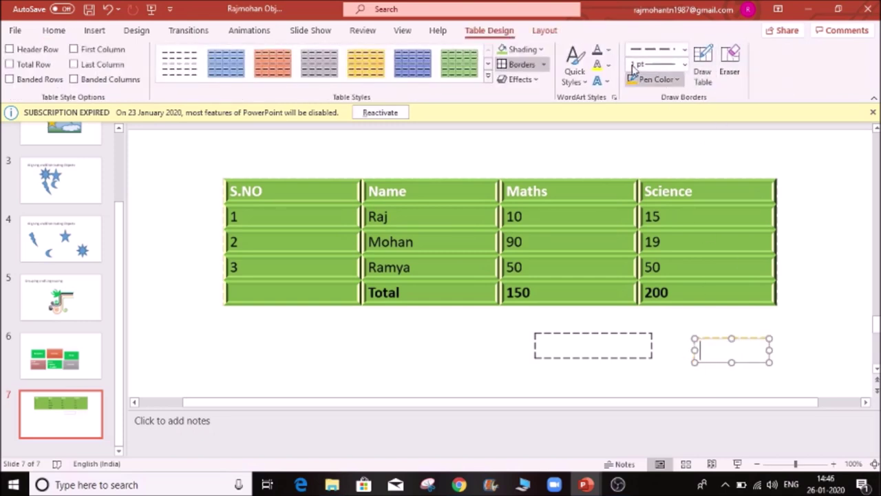
left_click(547, 31)
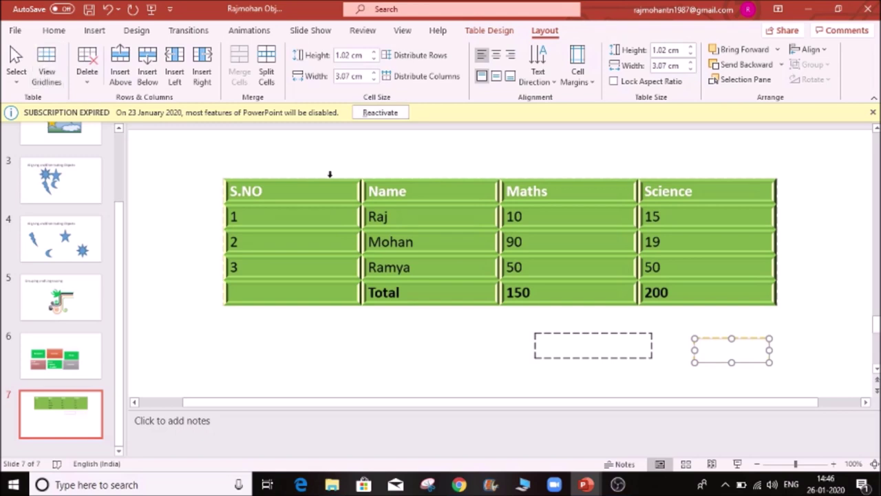
left_click(433, 215)
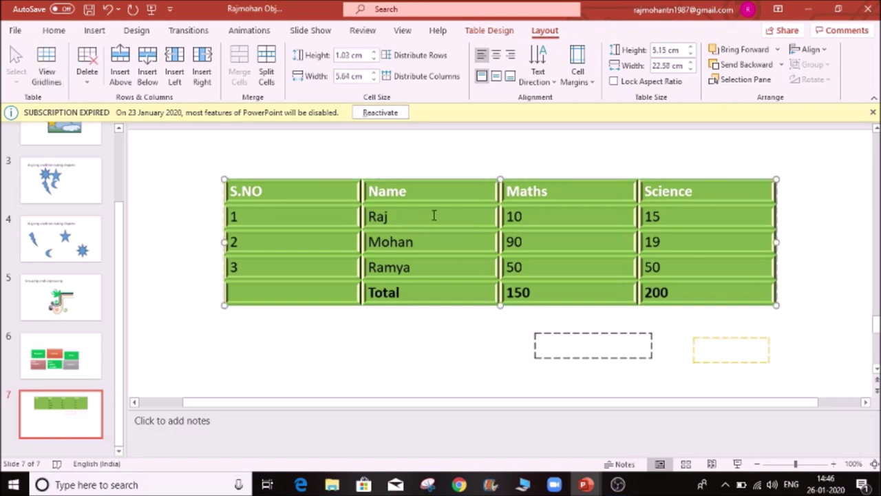
- Toggle table gridlines, delete the Name column and undo it
left_click(55, 70)
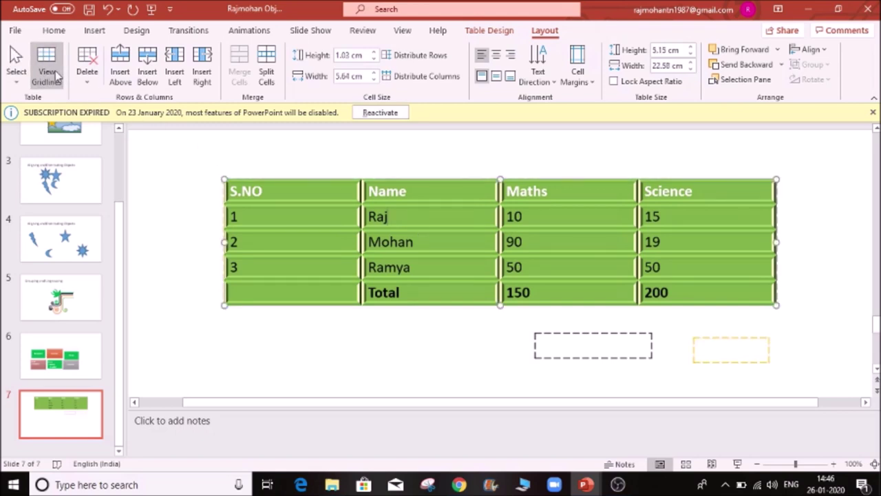
left_click(88, 81)
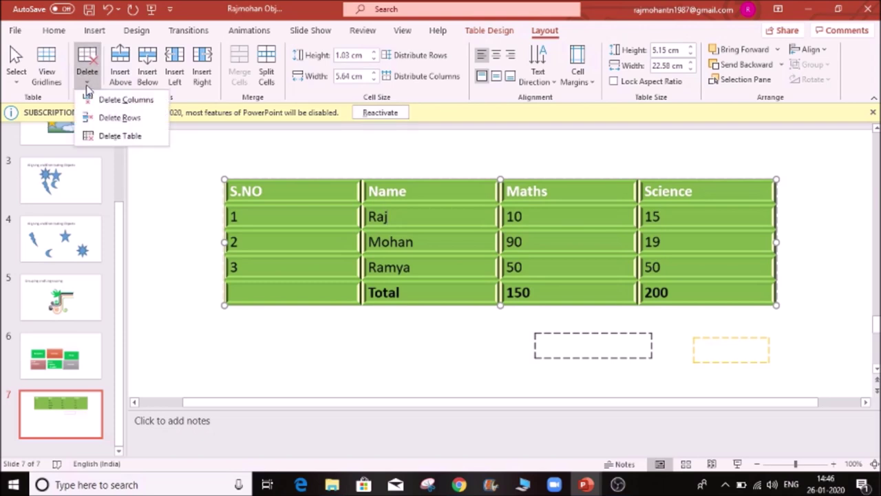
left_click(126, 100)
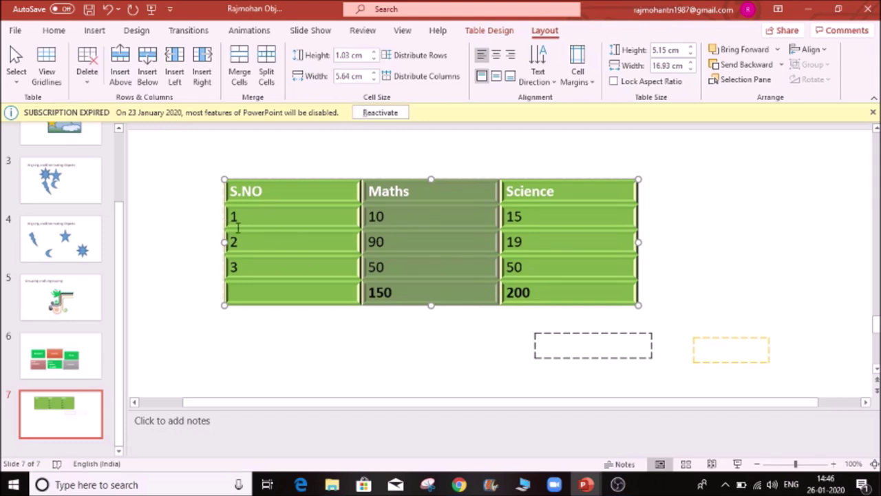
key("ctrl+z")
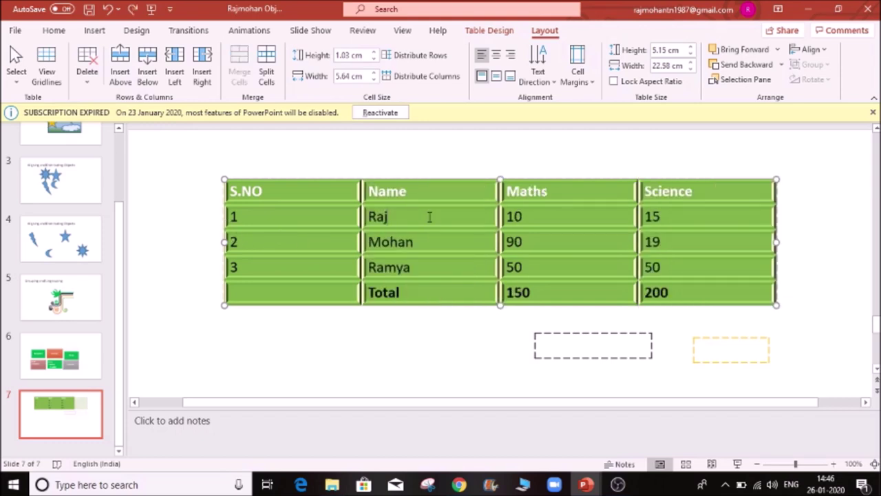
left_click(86, 77)
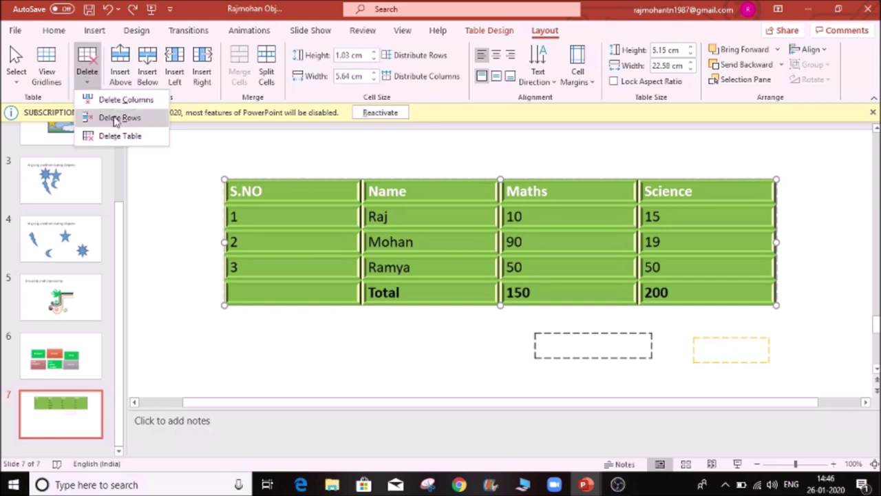
left_click(290, 294)
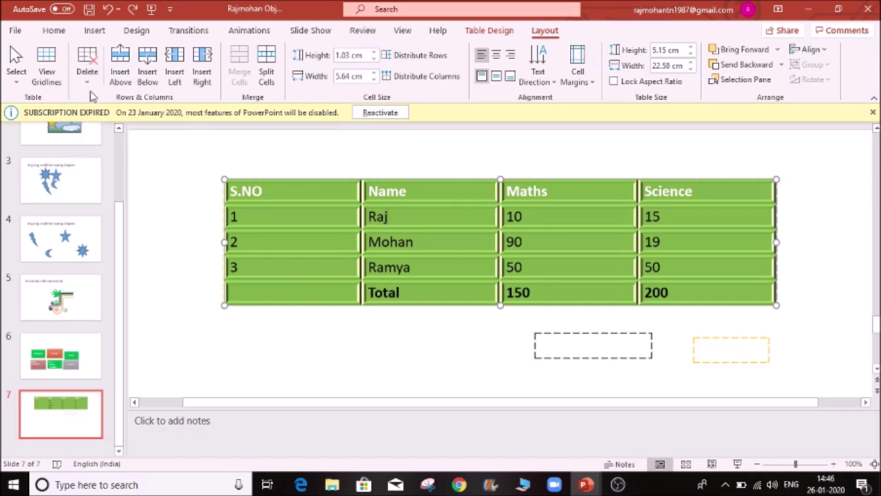
- Delete the Raj row, then the whole table, undoing each deletion
left_click(87, 74)
left_click(111, 118)
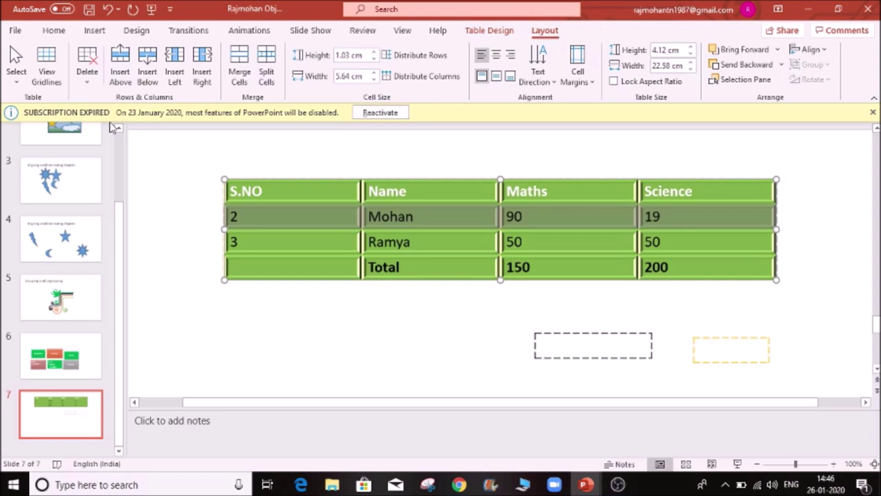
key("ctrl+z")
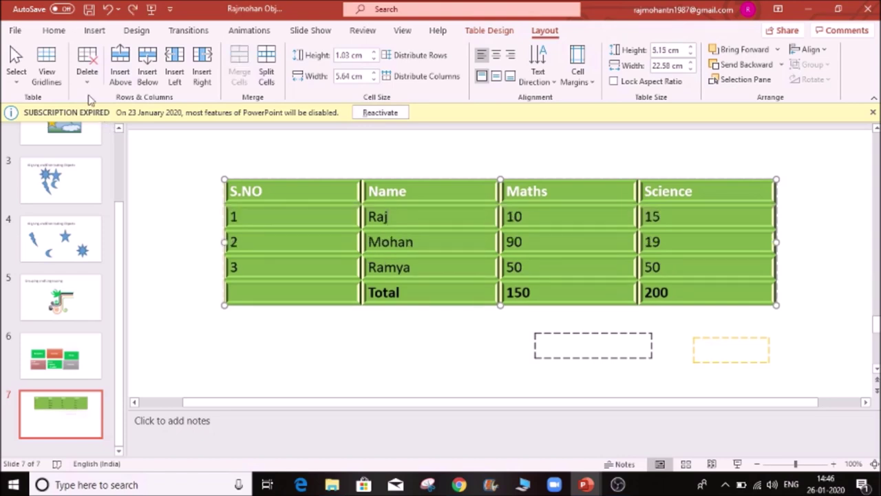
left_click(87, 74)
left_click(109, 134)
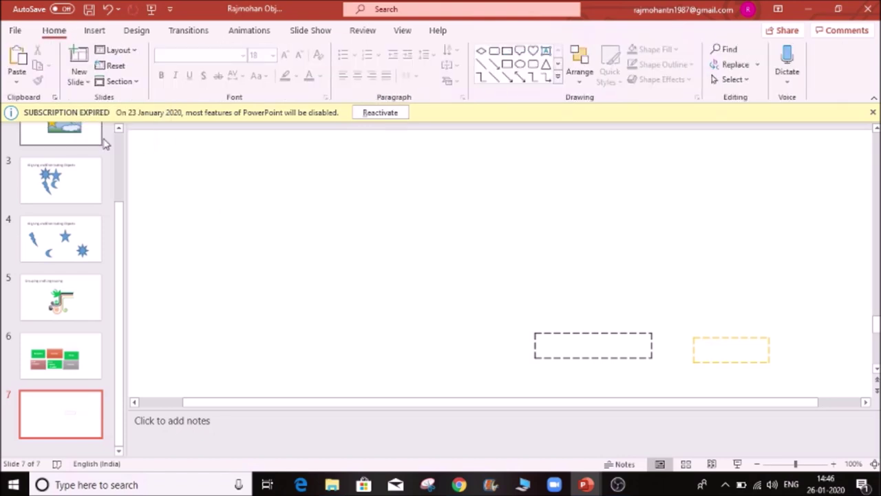
key("ctrl+z")
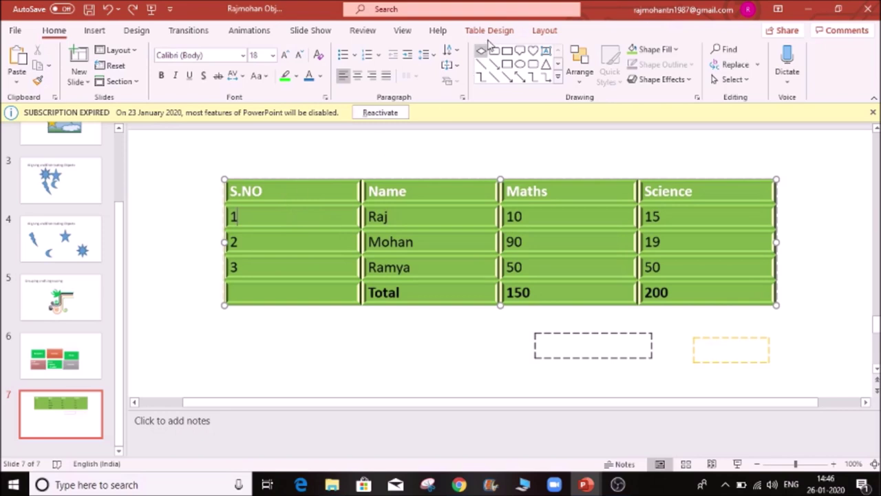
- Add an empty row below Total with Tab and another above the Mohan row
left_click(544, 31)
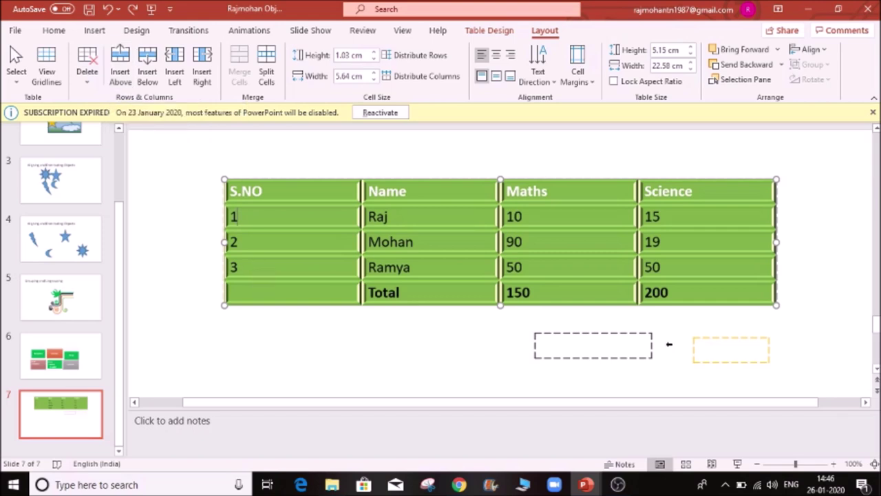
key("Tab")
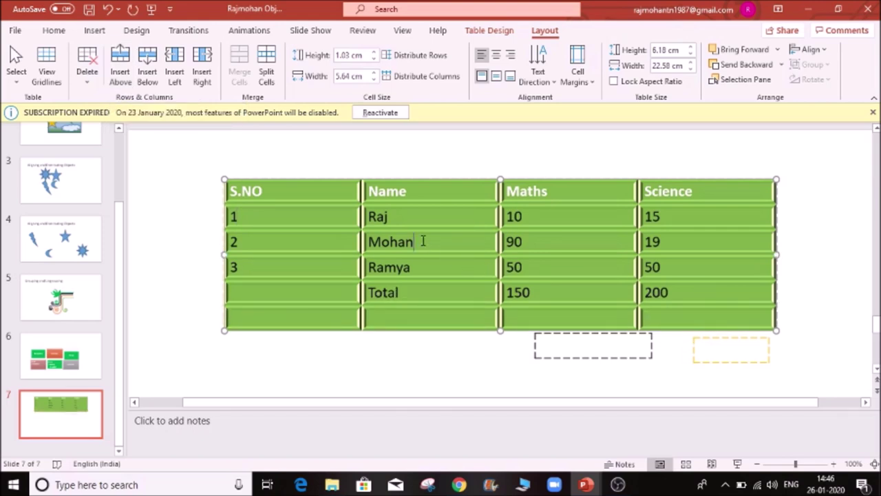
left_click(120, 65)
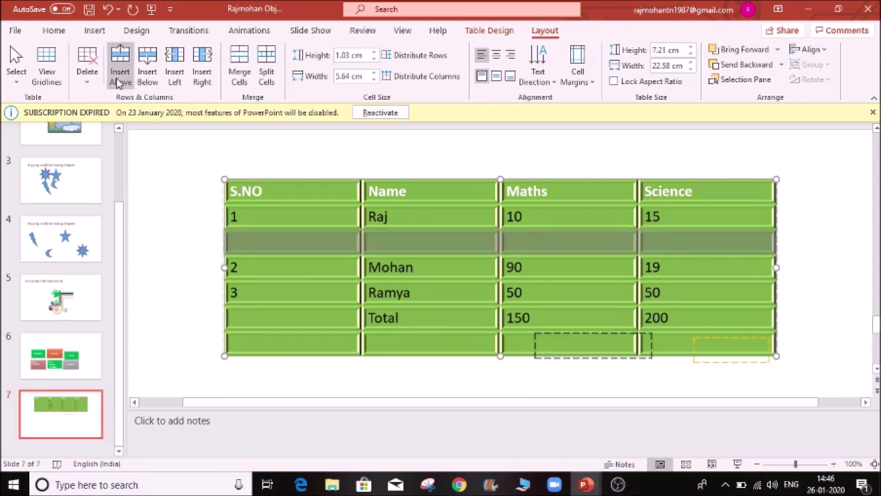
- Insert two empty rows below the Mohan row, then undo the second one
left_click(424, 258)
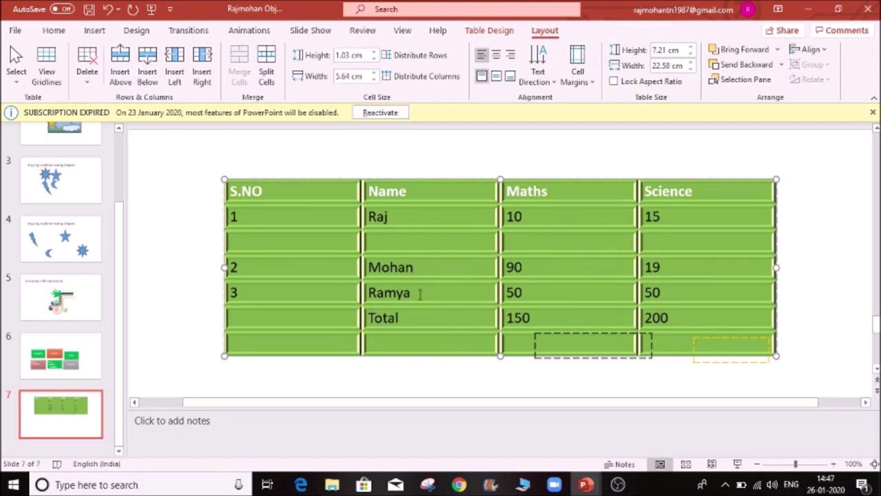
left_click(149, 73)
left_click(149, 73)
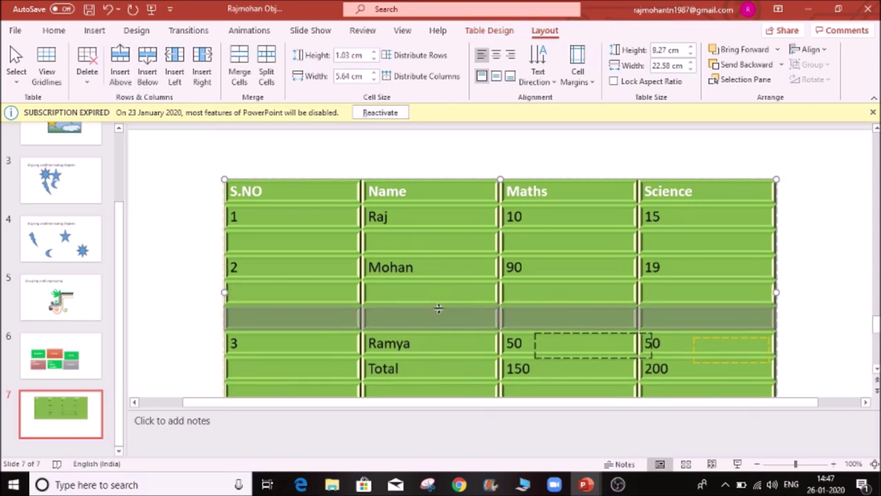
key("ctrl+z")
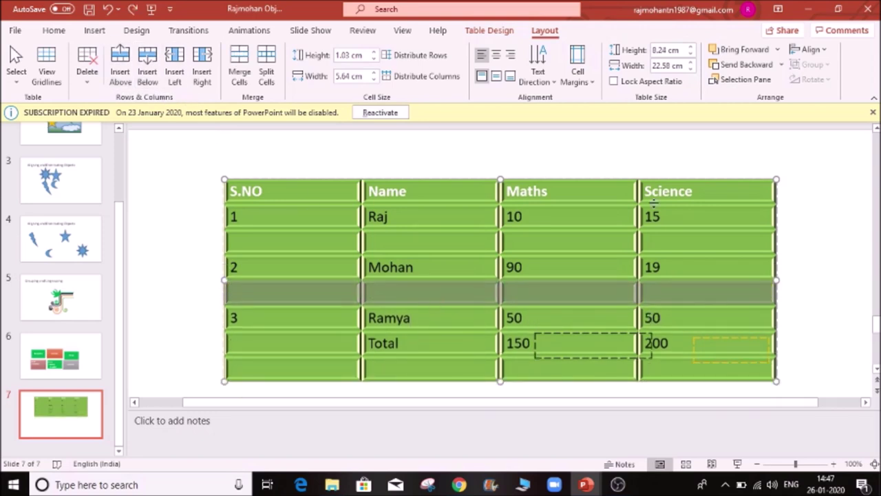
- Insert empty columns to the left and right of the Science column
left_click(735, 189)
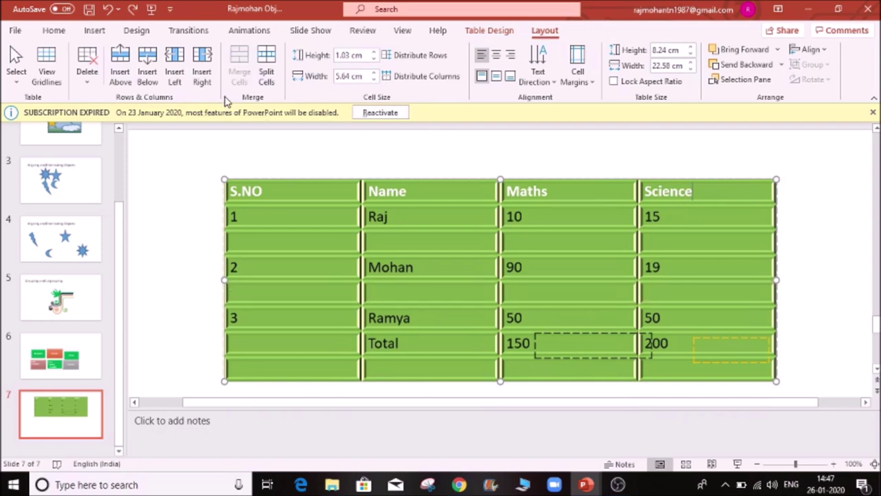
left_click(183, 79)
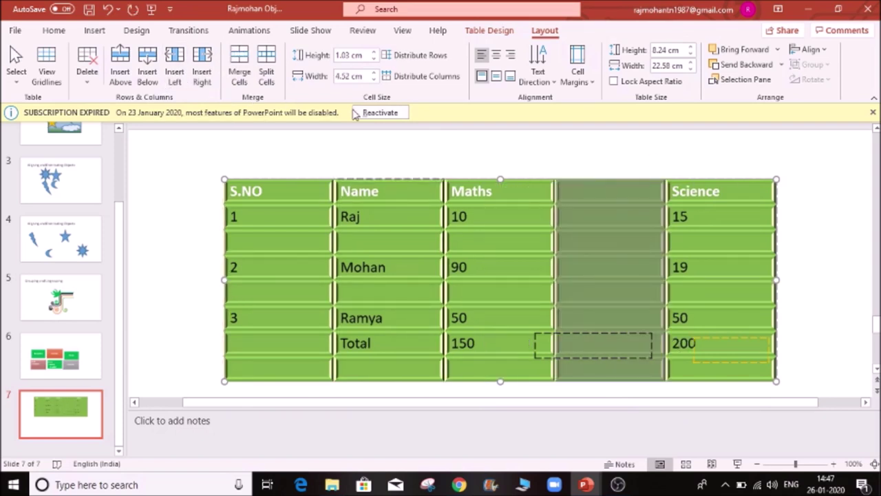
left_click(716, 192)
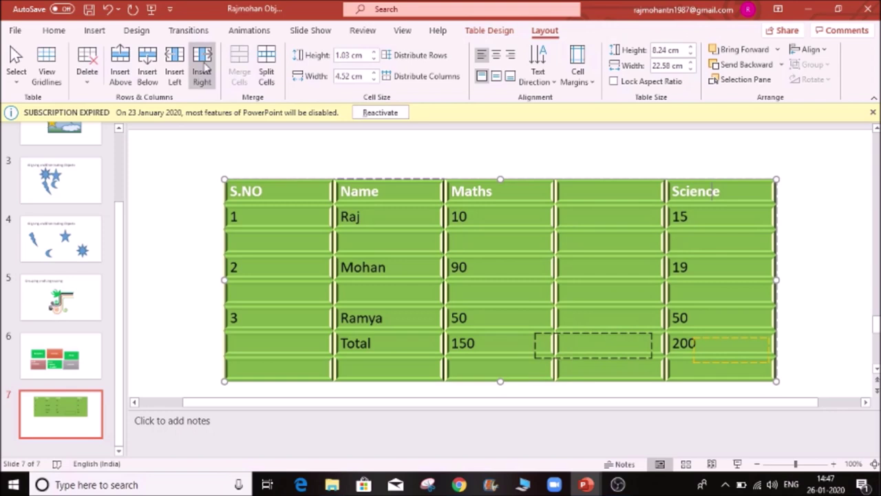
left_click(201, 68)
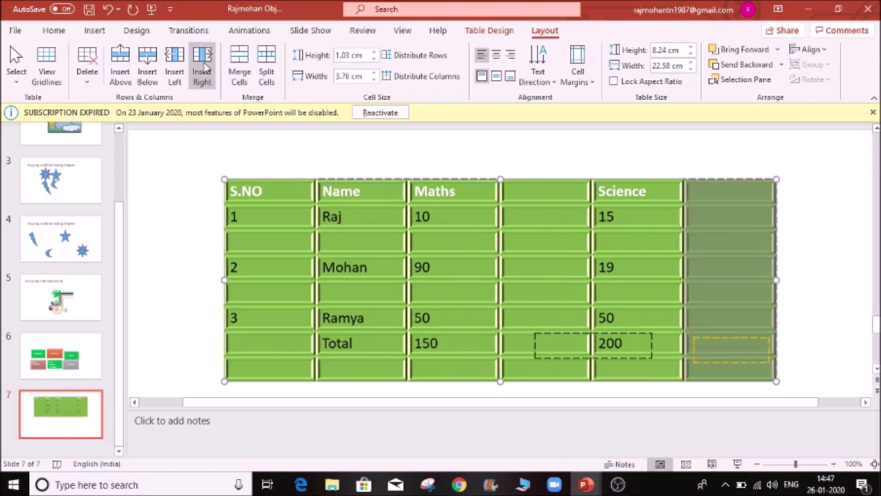
left_click(719, 186)
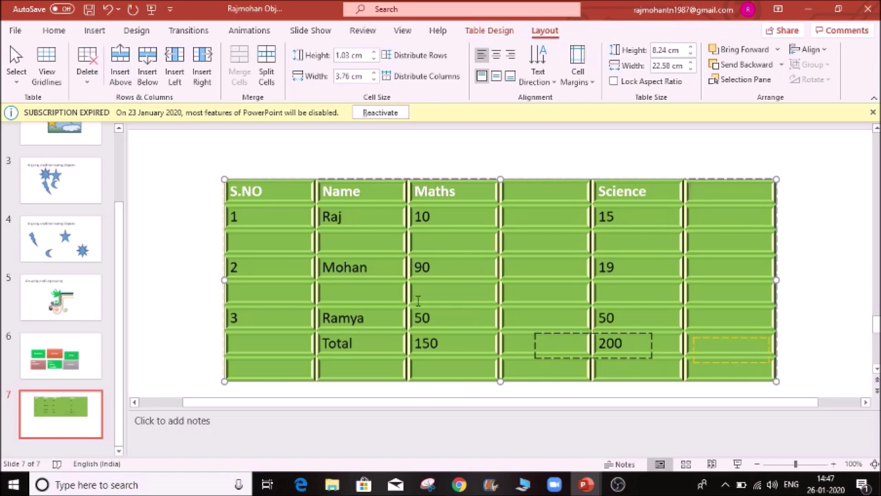
left_click(342, 369)
- Delete the empty column between Maths and Science and the empty last column
right_click(555, 192)
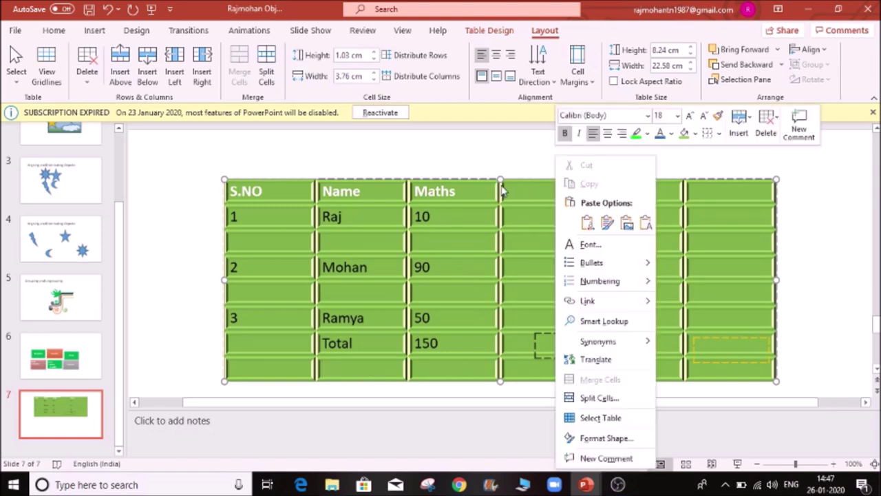
key("Escape")
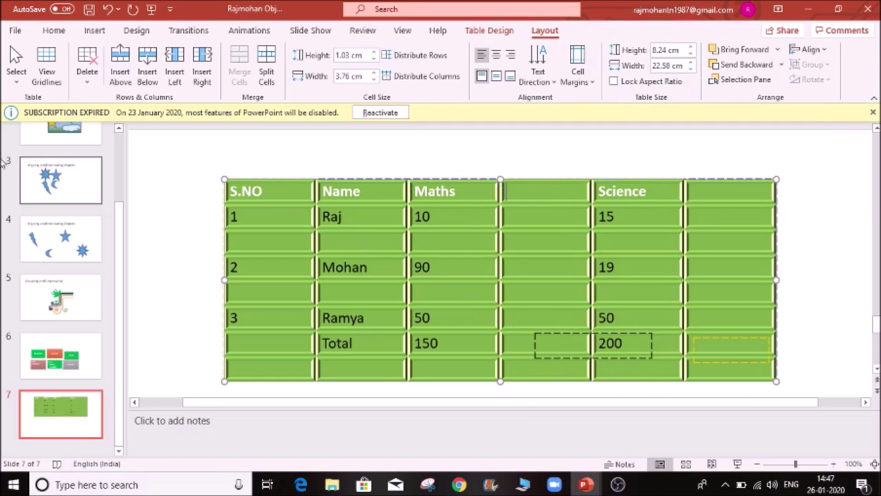
left_click(87, 69)
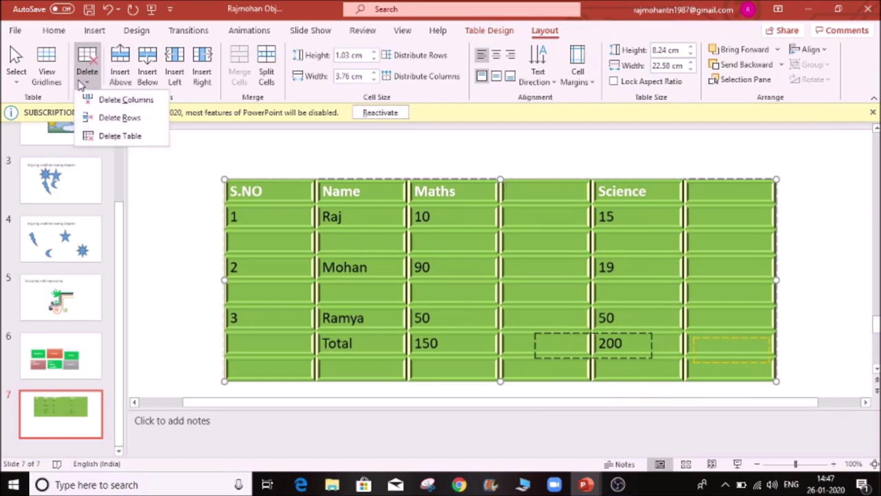
left_click(128, 101)
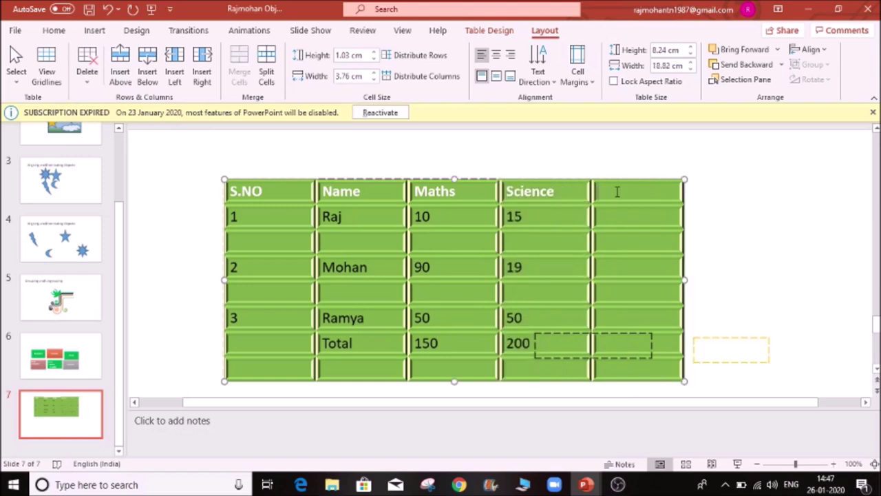
left_click(88, 66)
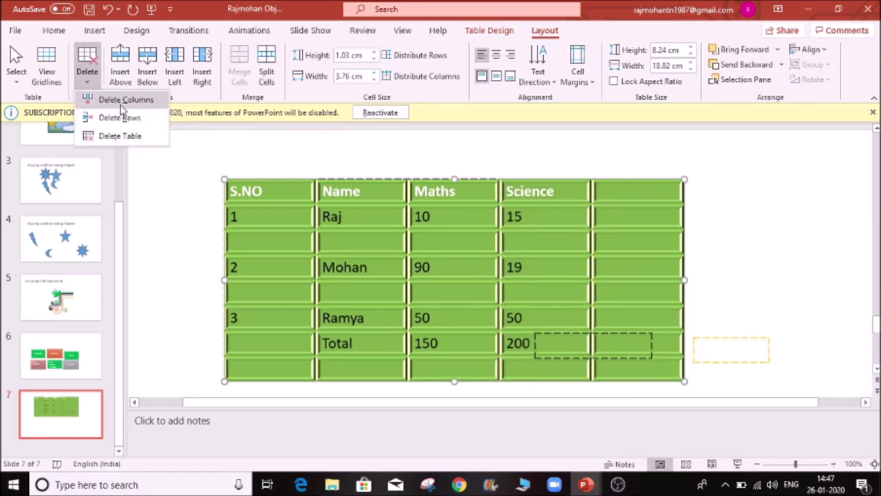
left_click(120, 100)
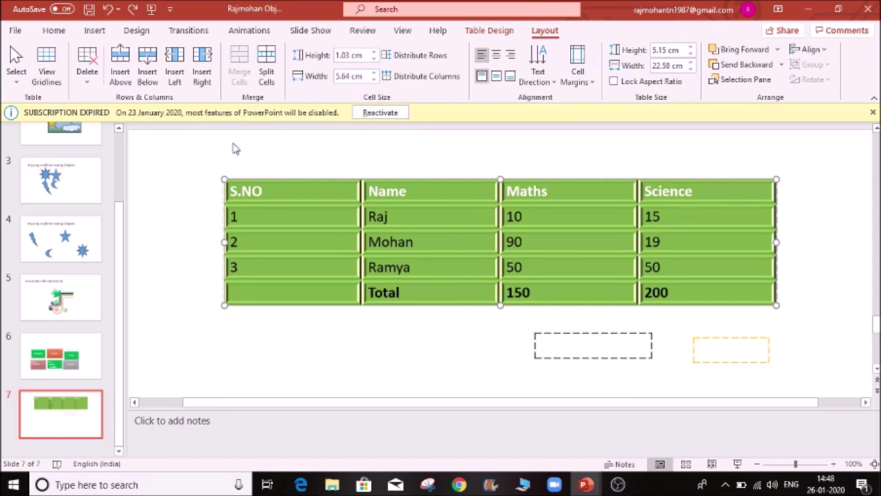
left_click(331, 290)
- Merge the empty cell with the Total cell and centre the word Total
left_click_drag(434, 290, 264, 293)
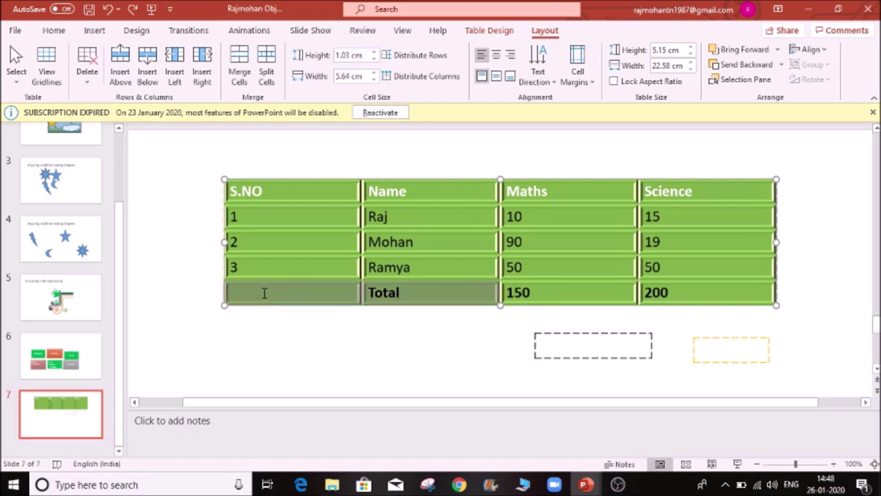
left_click(238, 72)
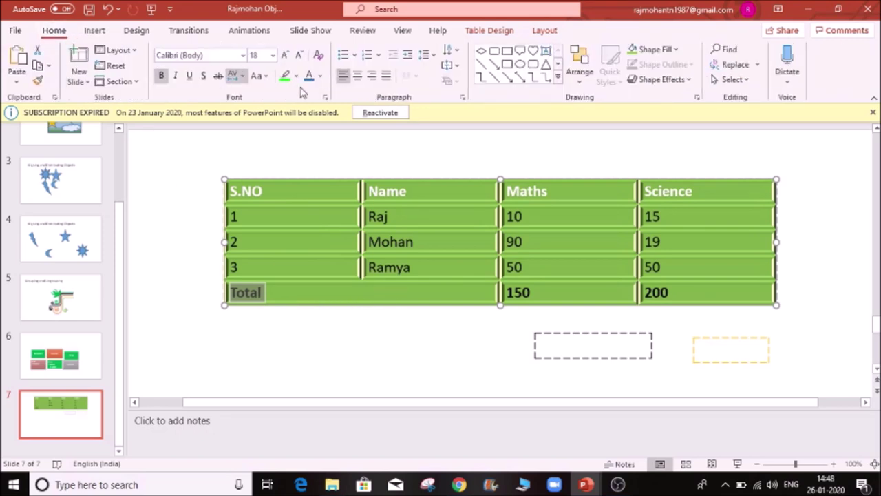
left_click(357, 75)
left_click(427, 391)
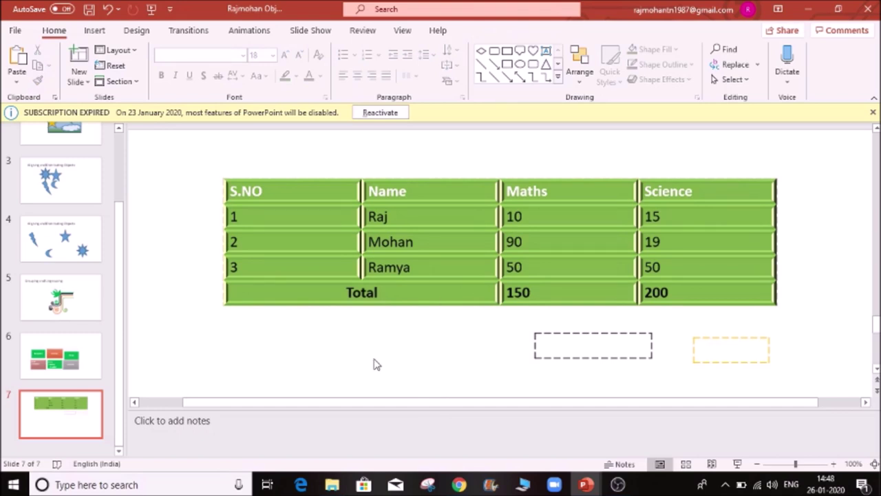
- Select Total in the merged cell and bring up the Split Cells options
left_click(397, 291)
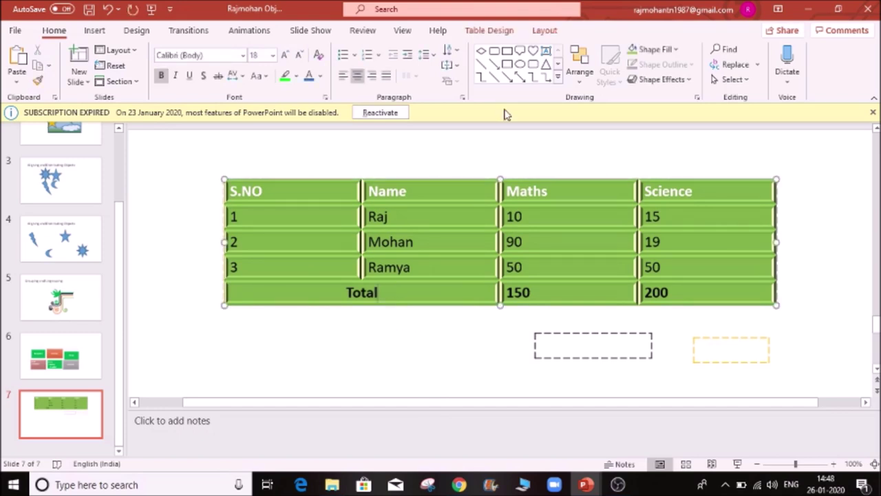
left_click(544, 31)
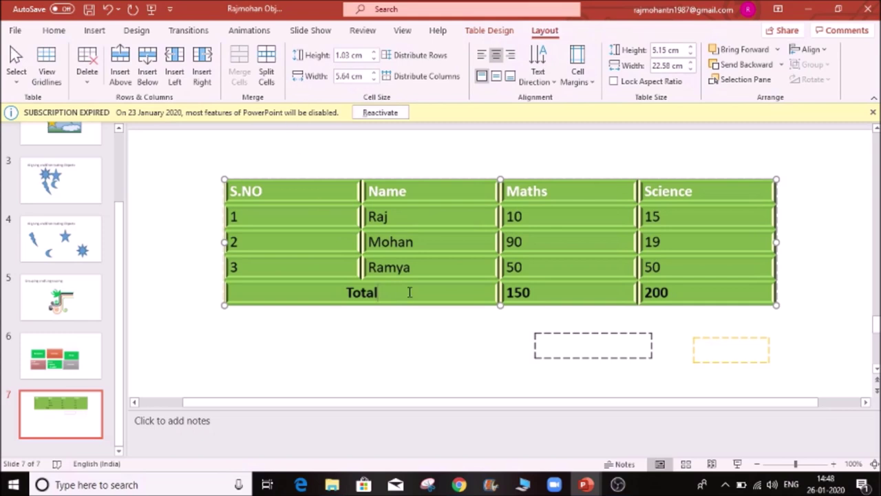
left_click_drag(460, 291, 271, 283)
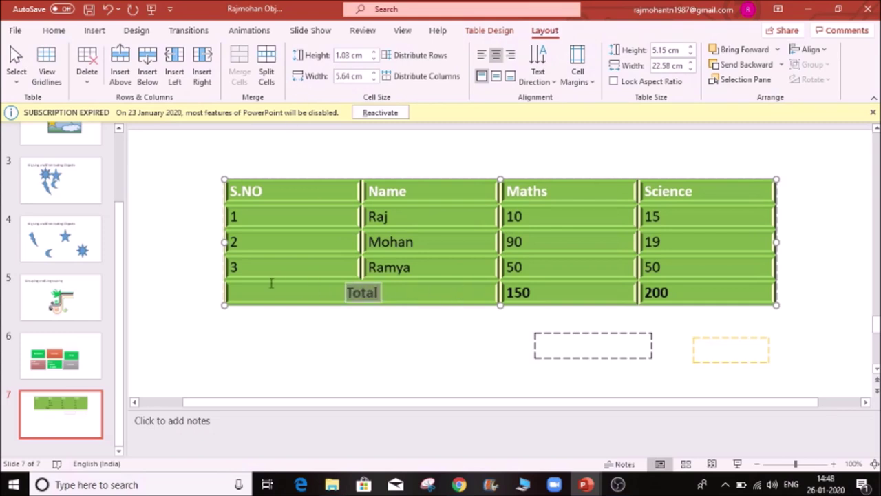
left_click(266, 74)
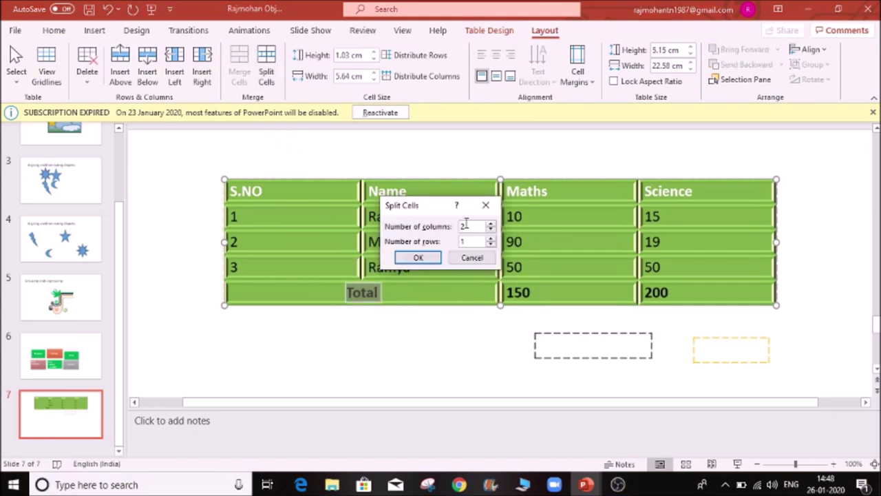
- Split the Total cell into two columns and raise the Total row height to 1.9 cm
left_click(418, 257)
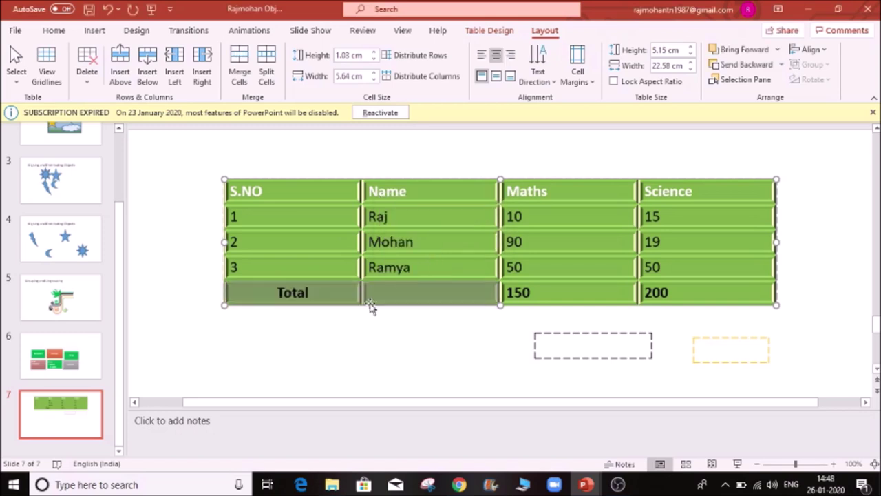
left_click(410, 291)
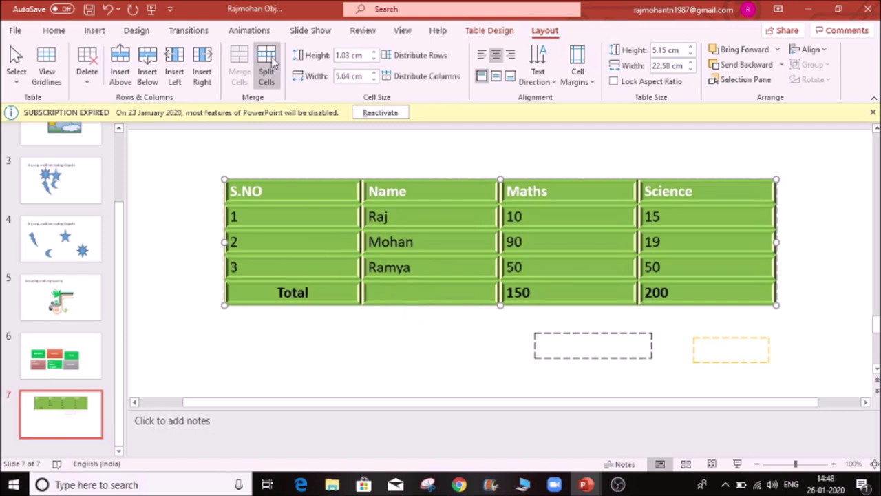
left_click(375, 53)
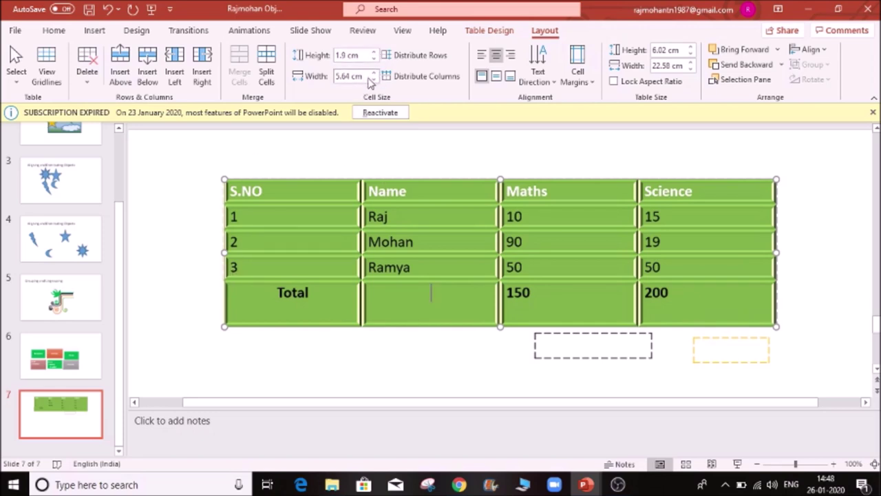
- Widen the Name column and the S.NO column, bringing S.NO to 6.1 cm
left_click(373, 72)
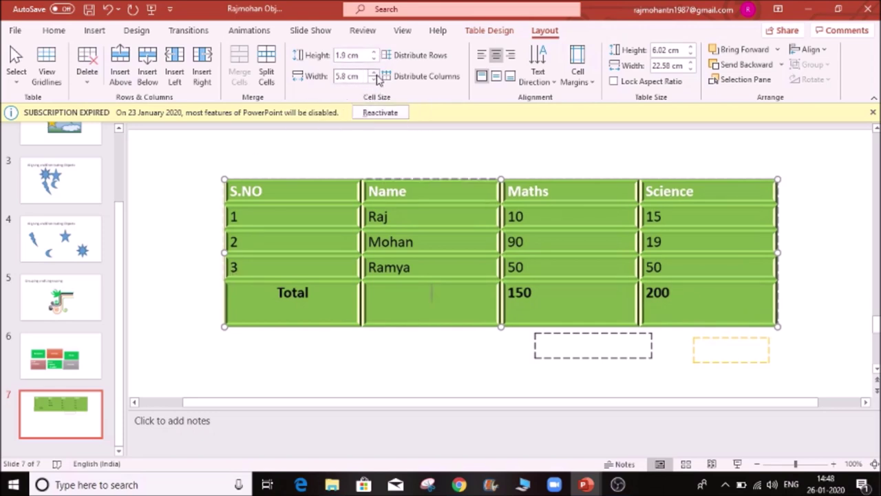
left_click(310, 219)
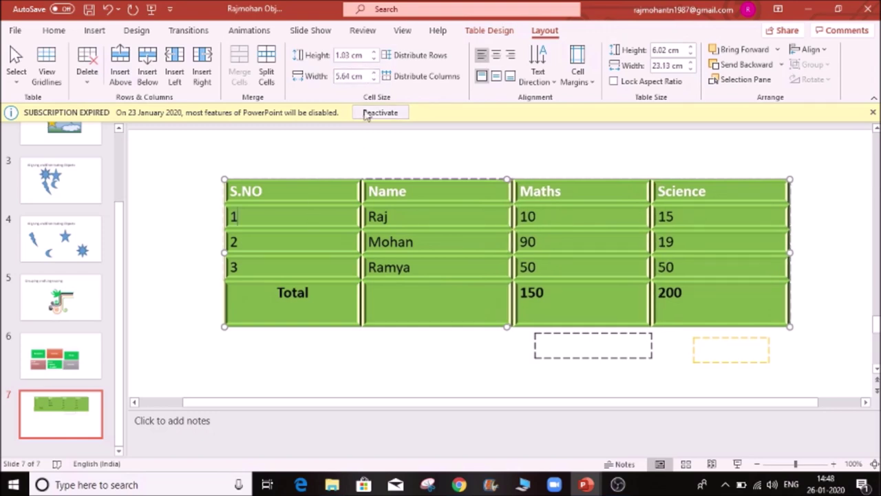
left_click(372, 73)
left_click(373, 74)
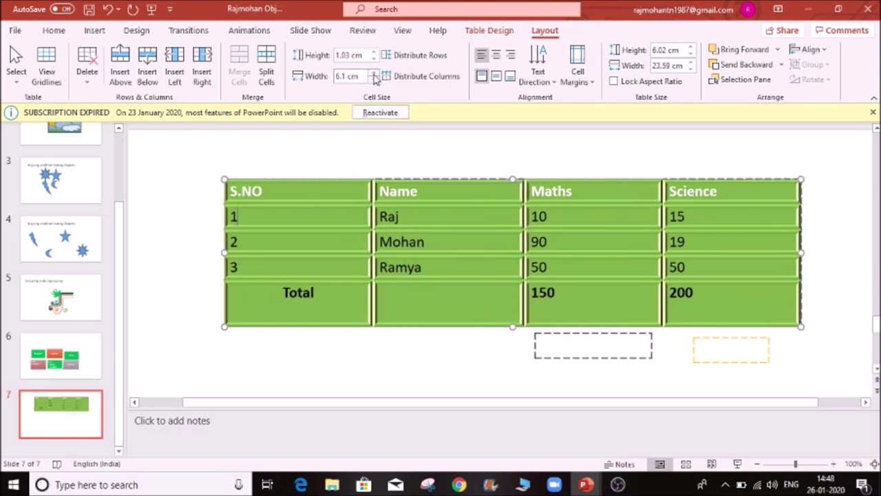
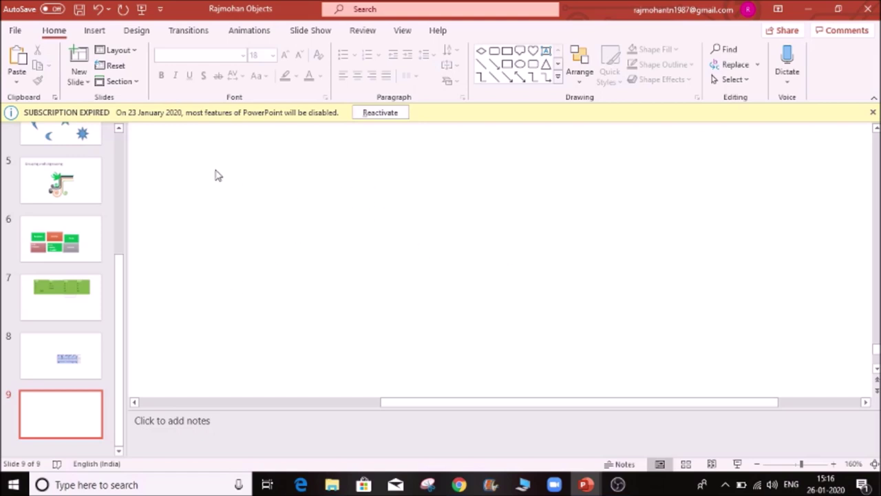
- Embed an Excel Spreadsheet on blank slide 9, then reopen it for in-place editing
left_click(94, 30)
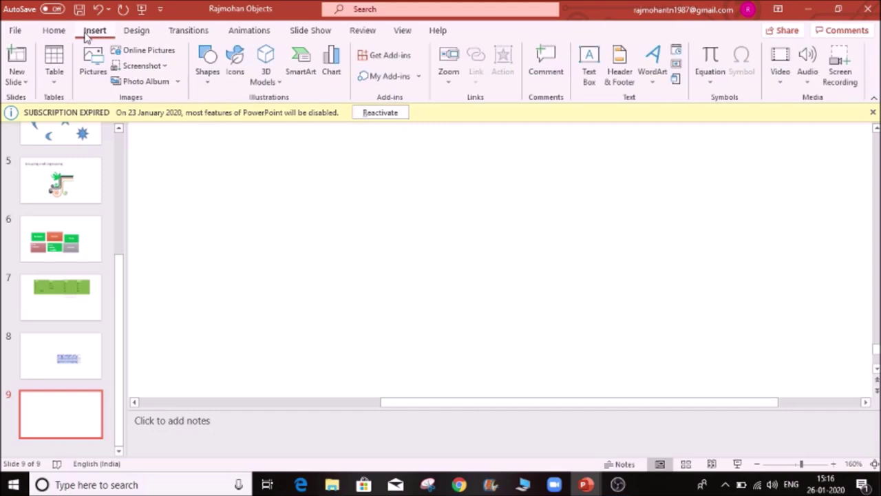
left_click(58, 90)
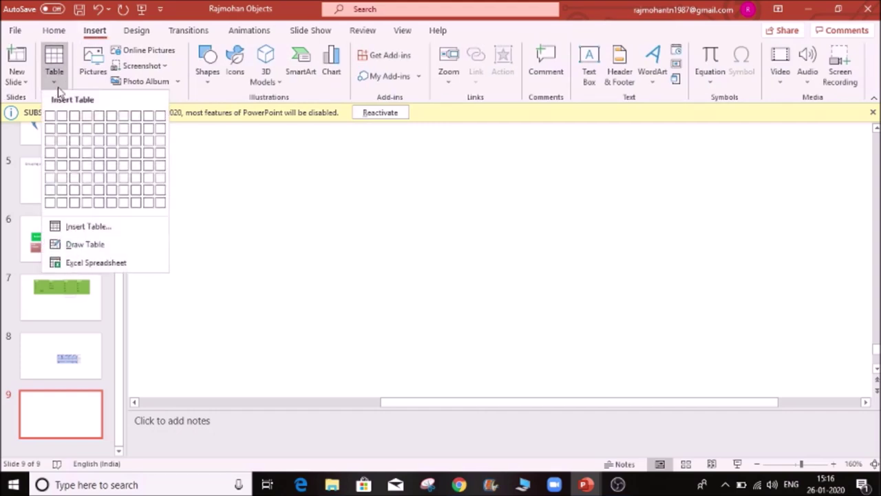
left_click(88, 265)
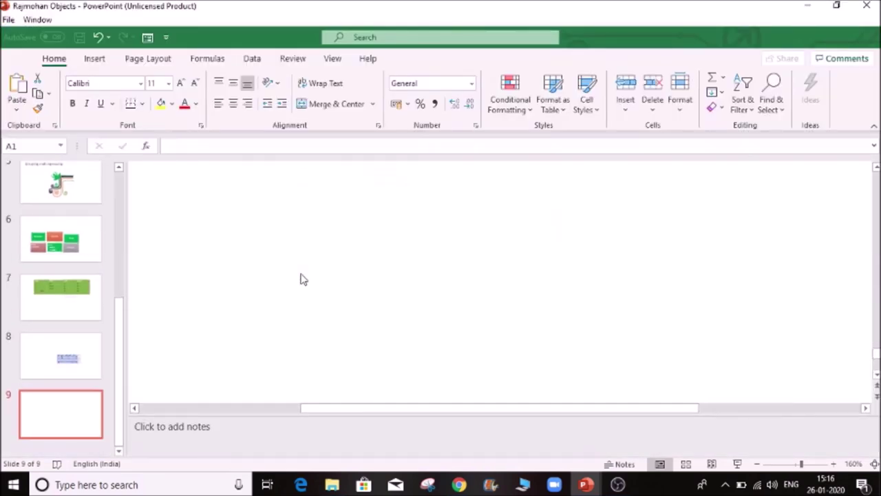
left_click(300, 279)
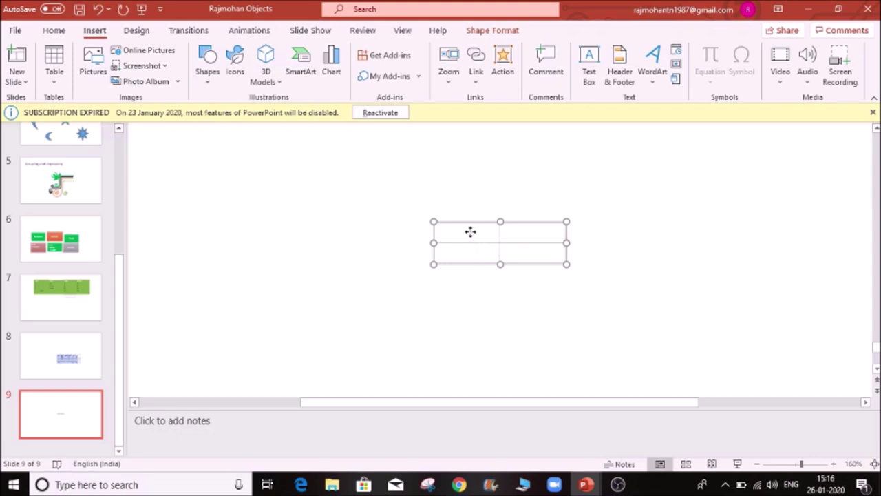
double_click(471, 235)
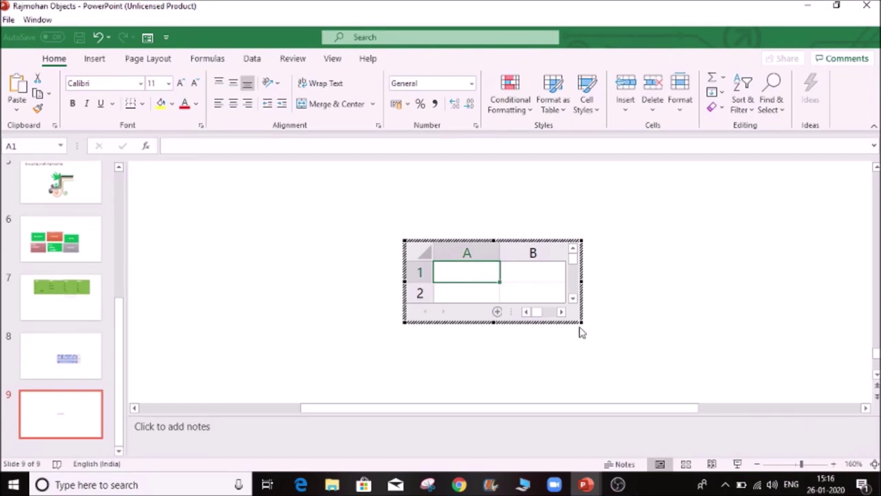
- Enlarge the embedded worksheet to show columns A–E and rows 1–5
left_click_drag(580, 323, 735, 379)
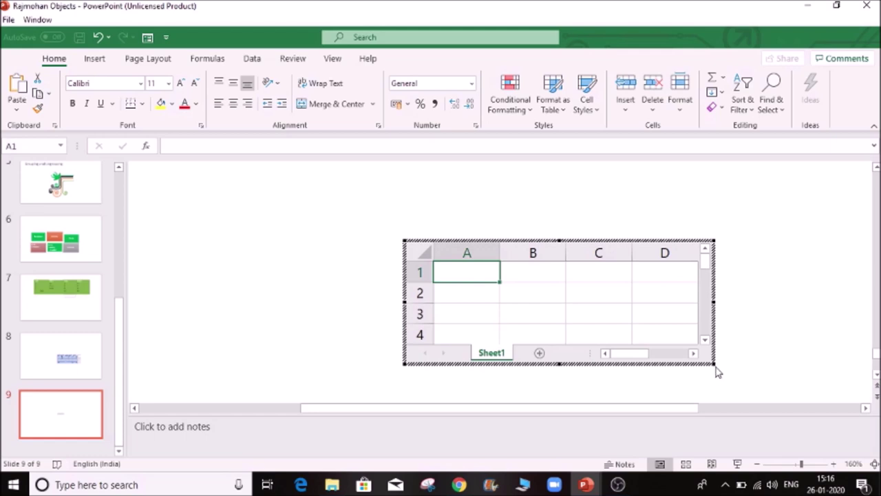
left_click_drag(715, 364, 782, 386)
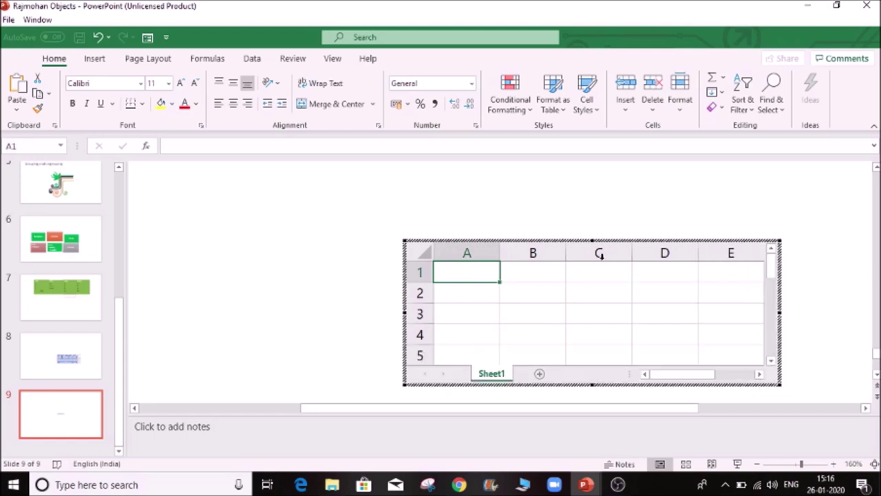
left_click_drag(405, 242, 368, 217)
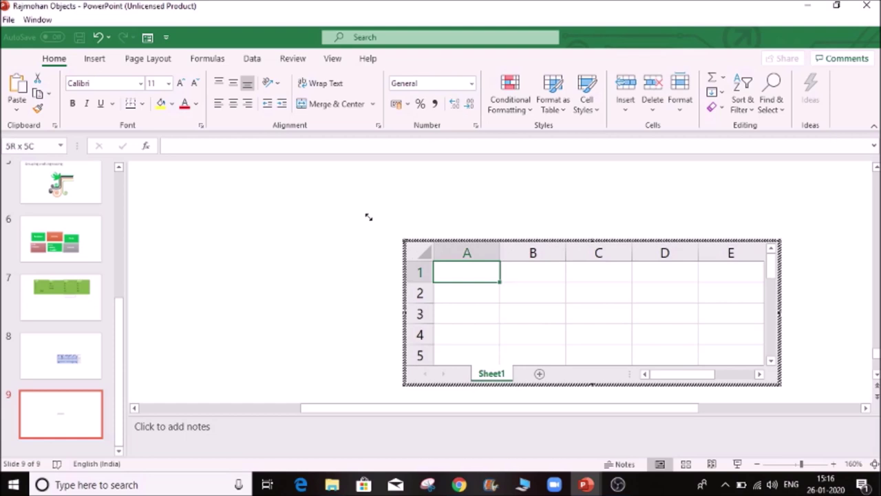
left_click_drag(333, 194, 335, 199)
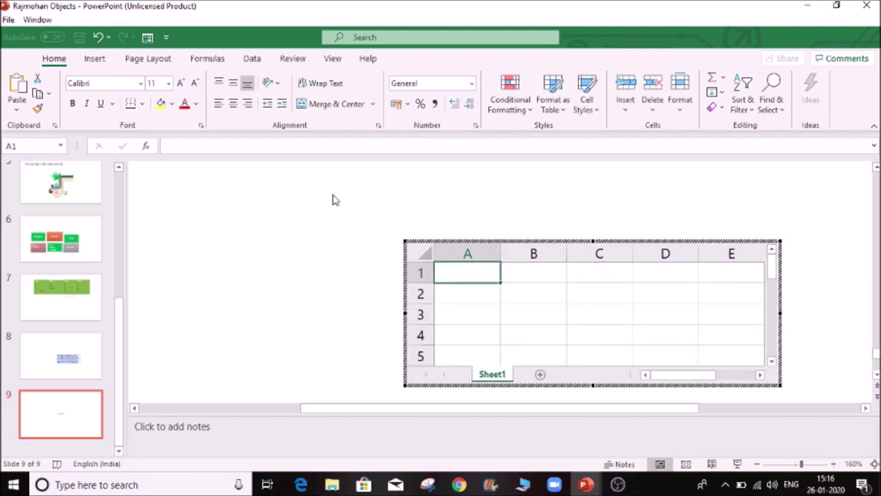
- Move between cells C3, C2 and A1 and zoom in on the slide
left_click(573, 321)
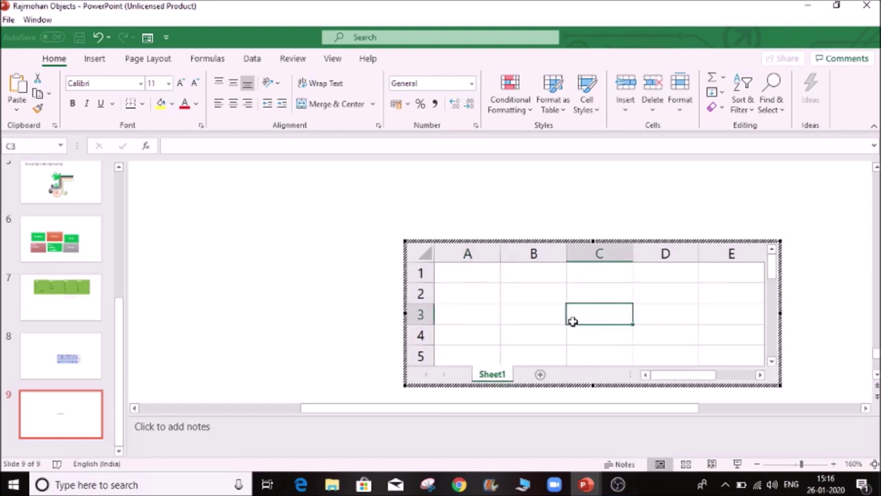
key("Up")
left_click_drag(690, 378, 640, 379)
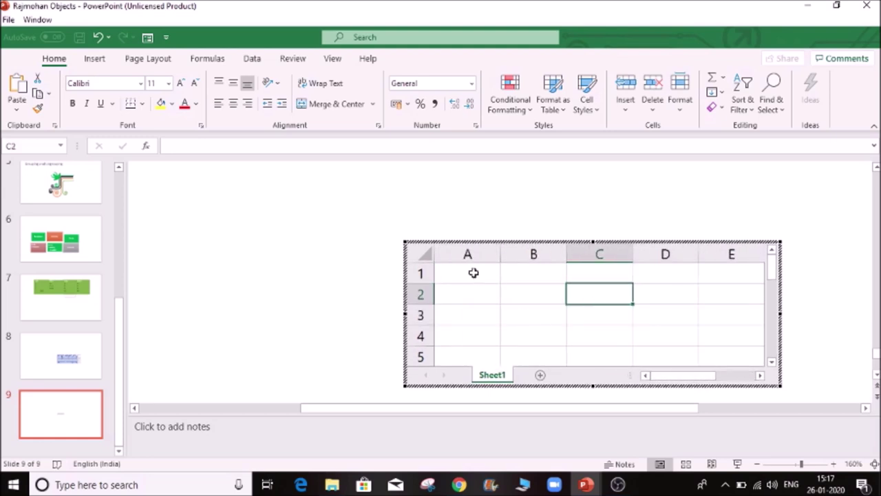
left_click(473, 272)
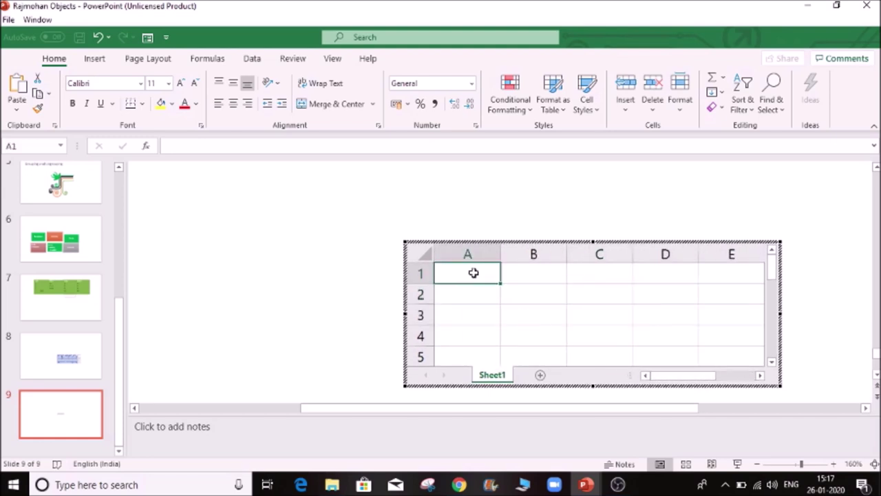
left_click(833, 464)
left_click(833, 464)
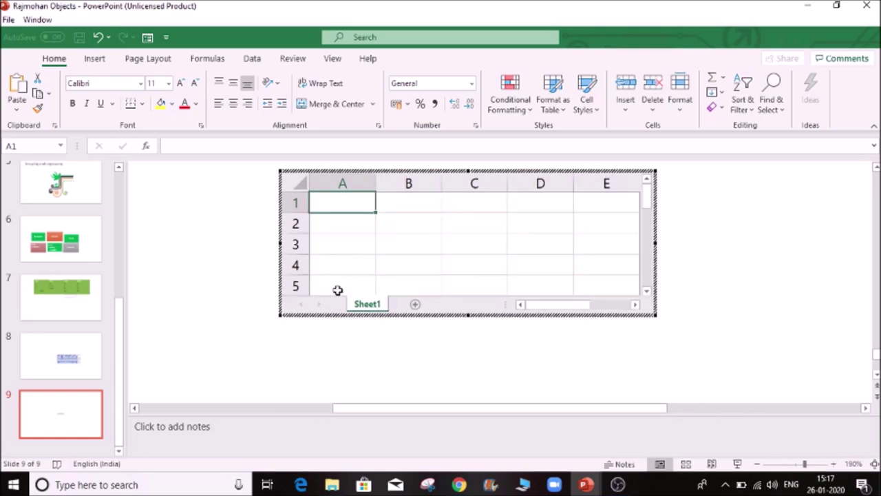
- Exit and reopen the embedded worksheet, selecting cell A1 for the headings
left_click(247, 342)
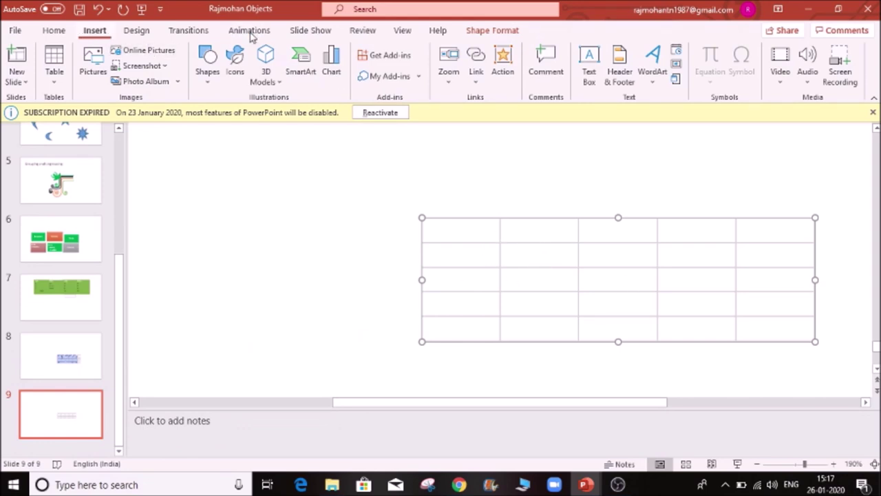
double_click(564, 258)
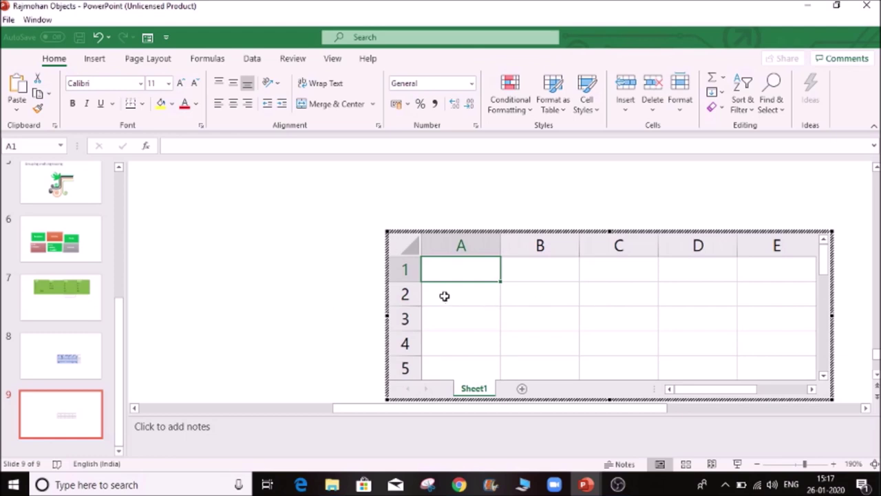
left_click(485, 295)
left_click(480, 277)
- Enter the headings S.no and Name, and paste the student names under Name
type("S")
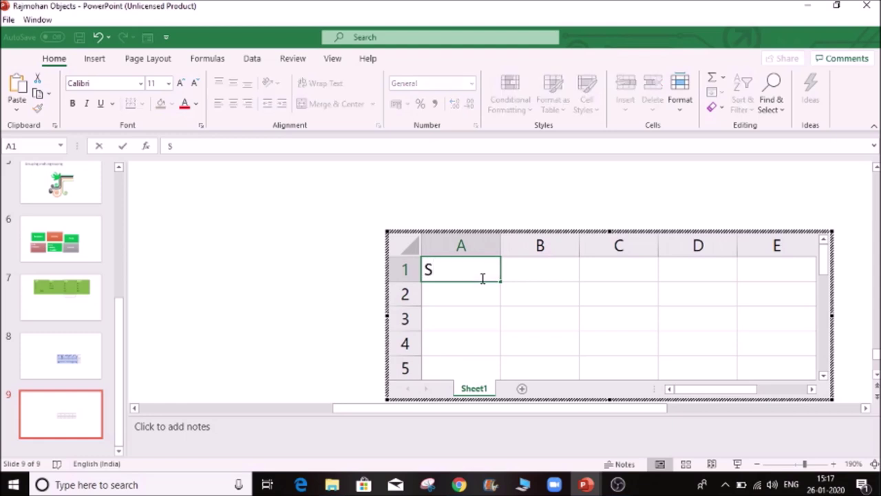
type(".no")
key("Tab")
type("Name")
key("Return")
type("Raj Ram Gobi Ramya Sita")
scroll(482, 278, "down", 1)
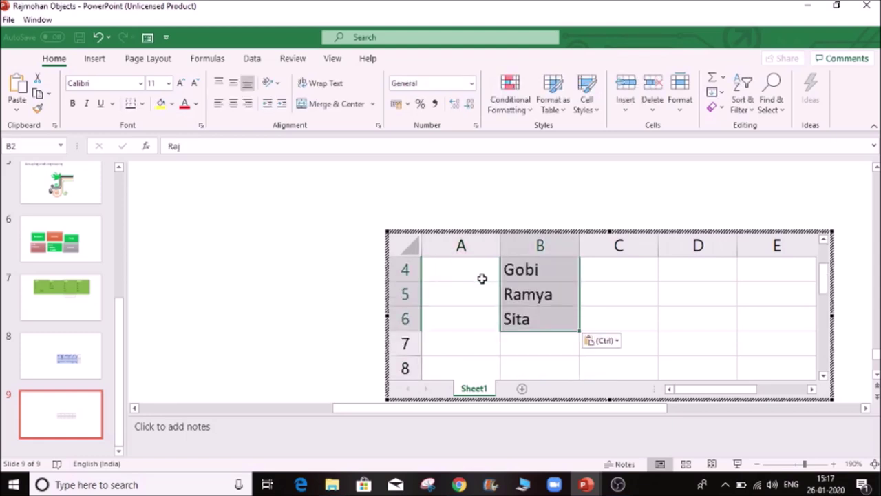
scroll(495, 302, "up", 1)
- Number the students 1 to 5 in column A by filling down from 1 and 2
left_click(444, 303)
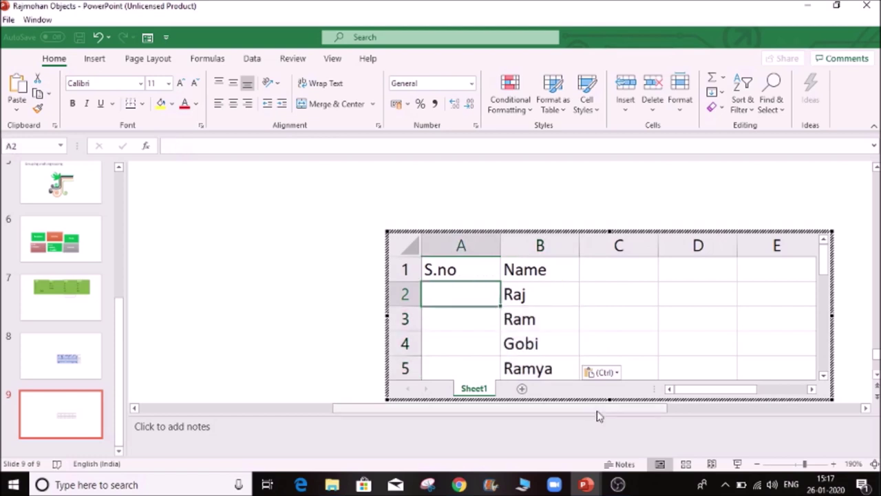
type("1")
key("Tab")
key("Return")
type("2")
key("Tab")
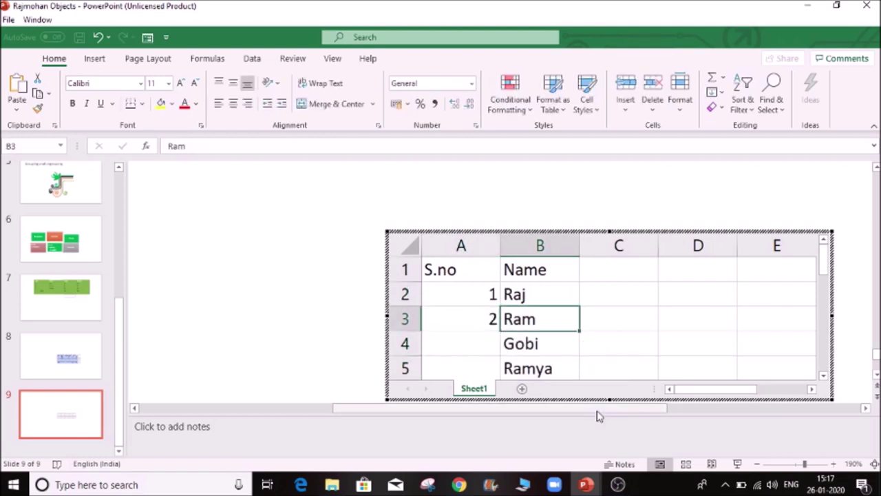
left_click(480, 284)
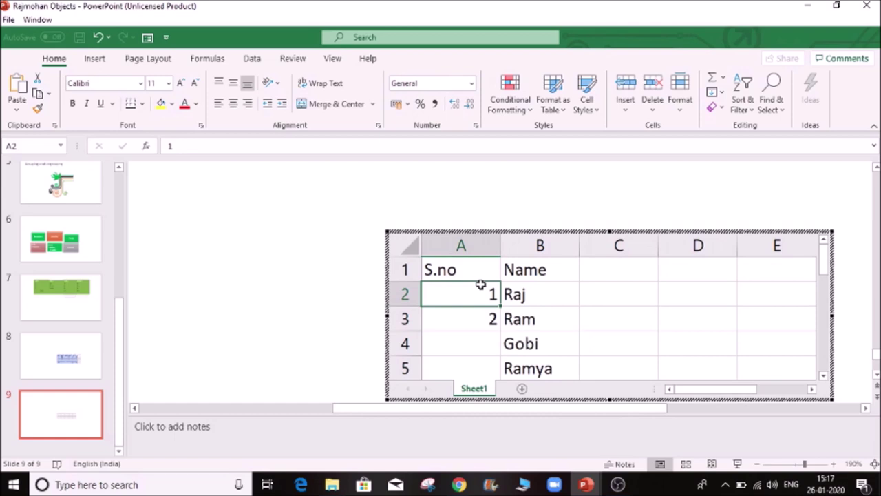
key("shift+Down")
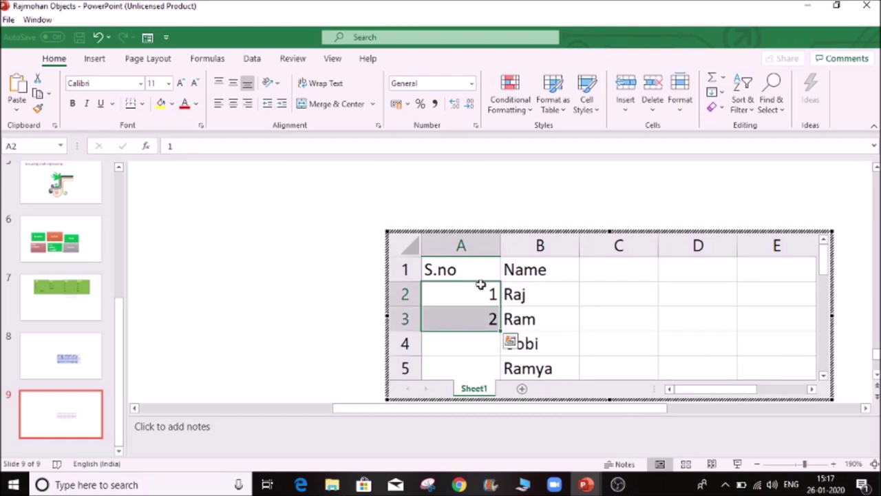
left_click(509, 342)
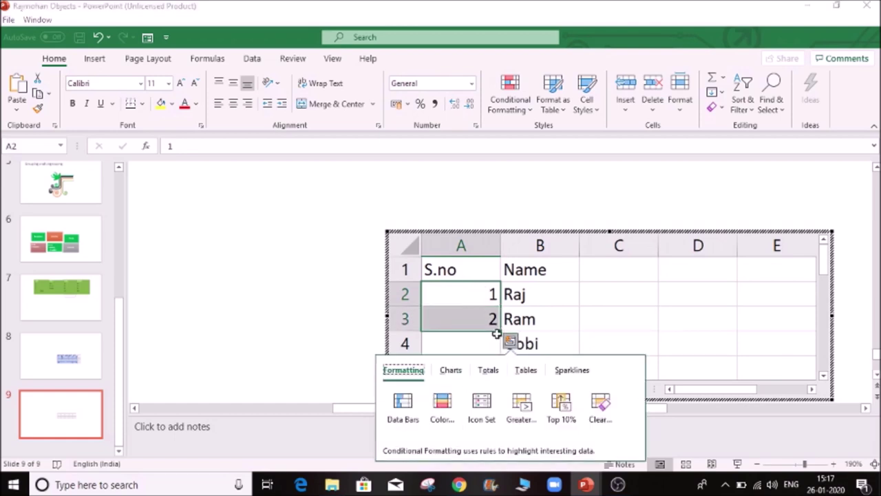
left_click_drag(499, 332, 493, 351)
scroll(633, 334, "up", 1)
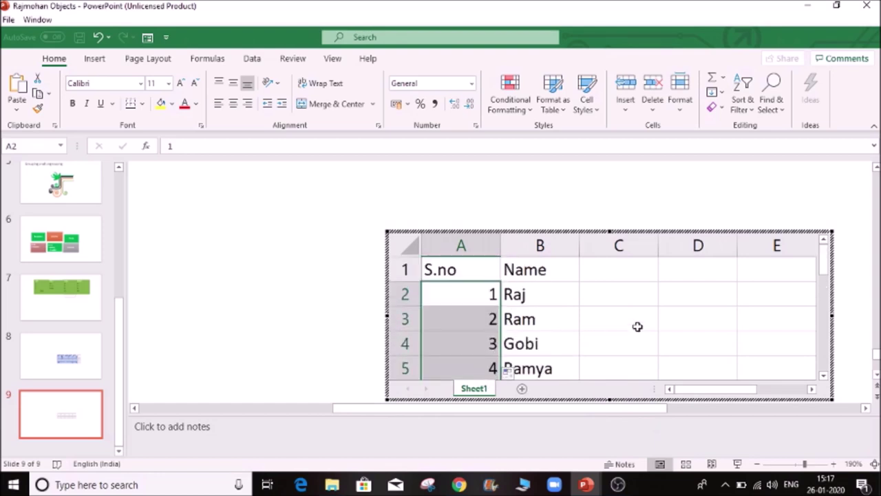
- Zoom the slide out to 150% and stretch the worksheet to show rows 6–8
left_click(628, 294)
left_click(757, 464)
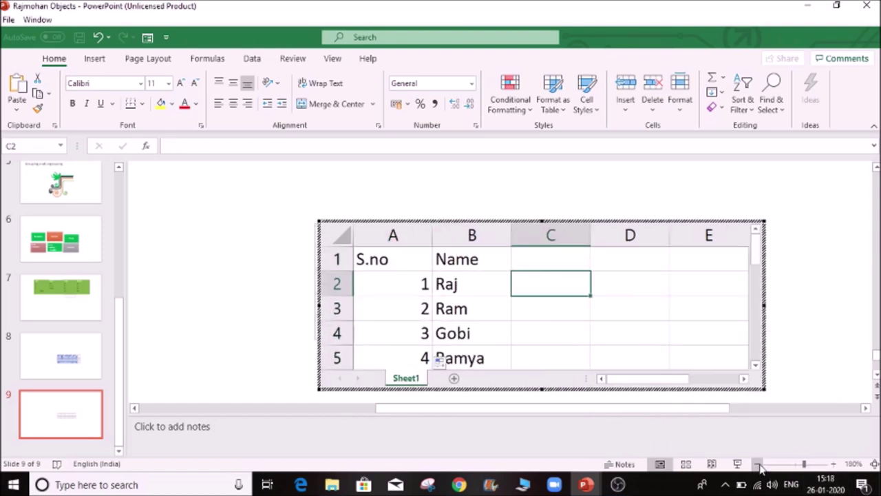
left_click(757, 464)
left_click(757, 464)
left_click(758, 464)
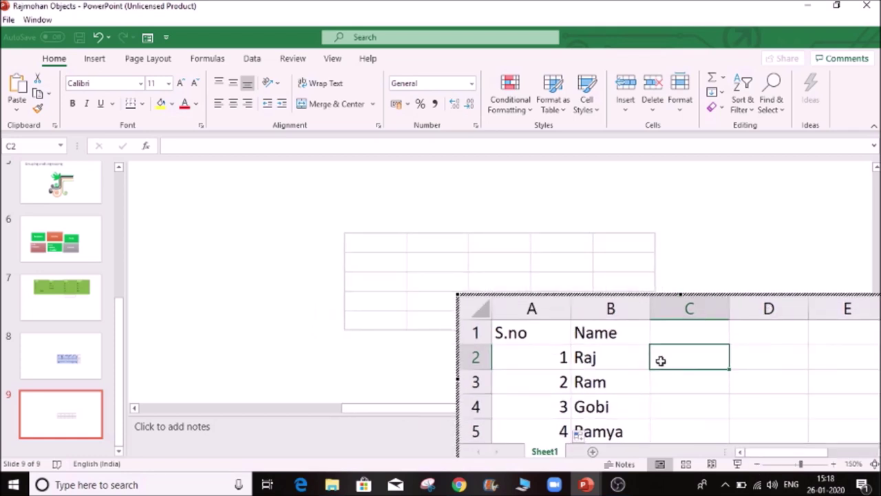
key("Return")
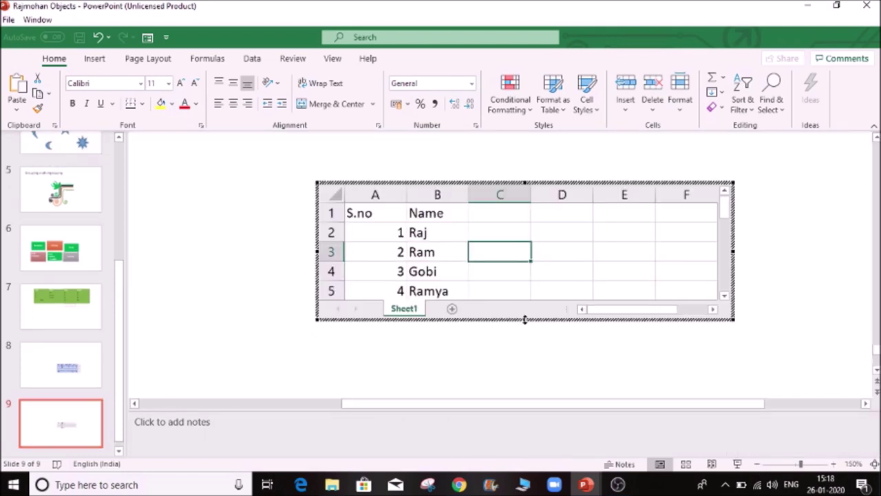
left_click_drag(525, 321, 526, 378)
- Add Maths, Science and Geography headings in C1:E1 and widen column E
left_click(490, 214)
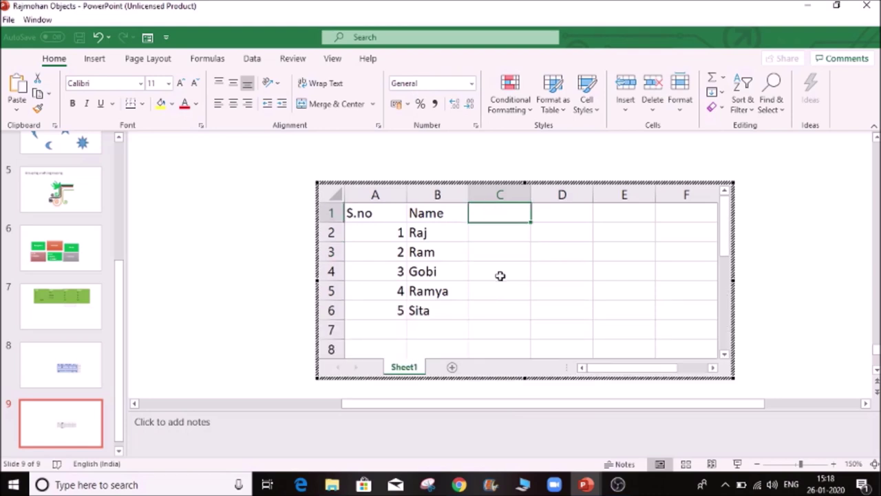
type("Maths")
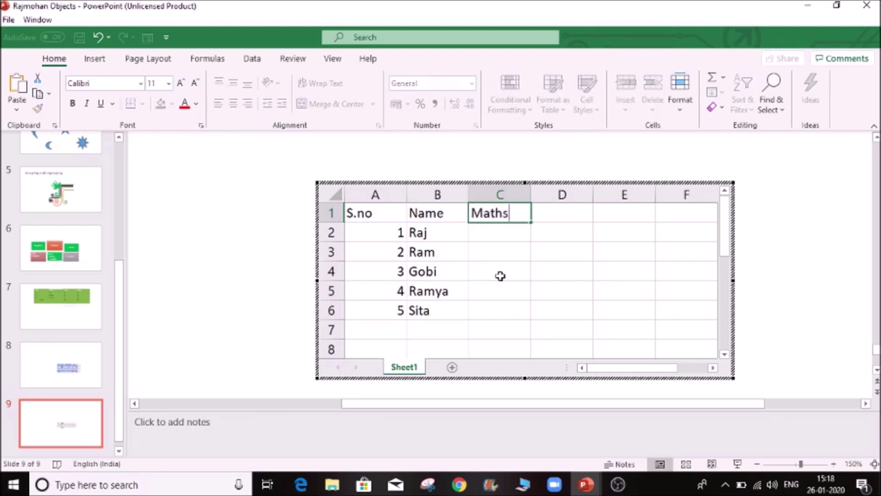
key("Tab")
type("Science")
key("Tab")
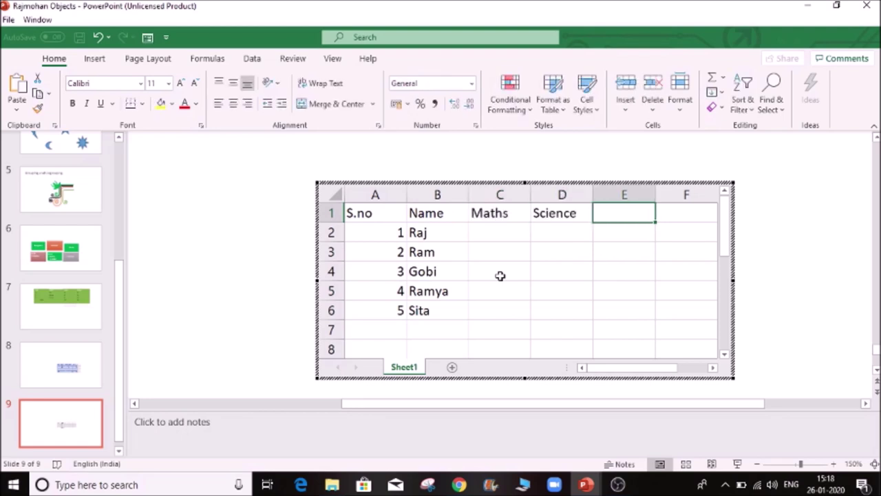
type("Geography")
key("Tab")
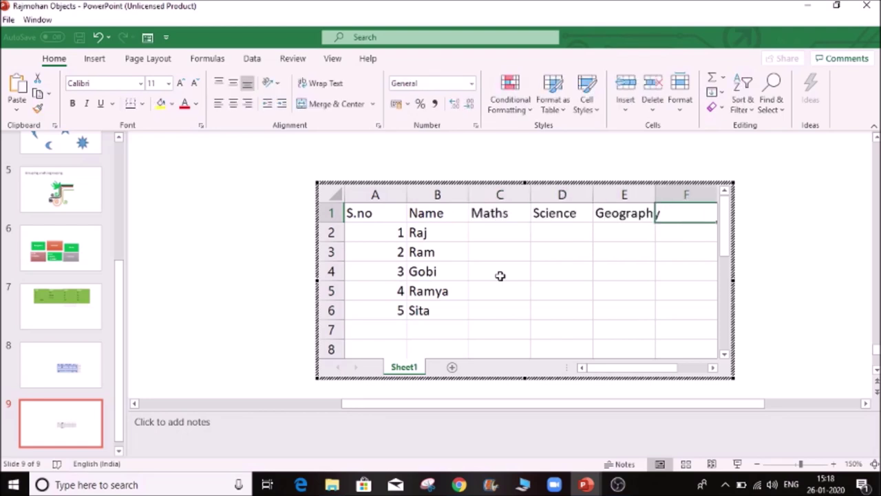
double_click(654, 195)
- Enter marks 52, 64 and 53 in C2:E2 and fill them down to row 6
left_click(602, 228)
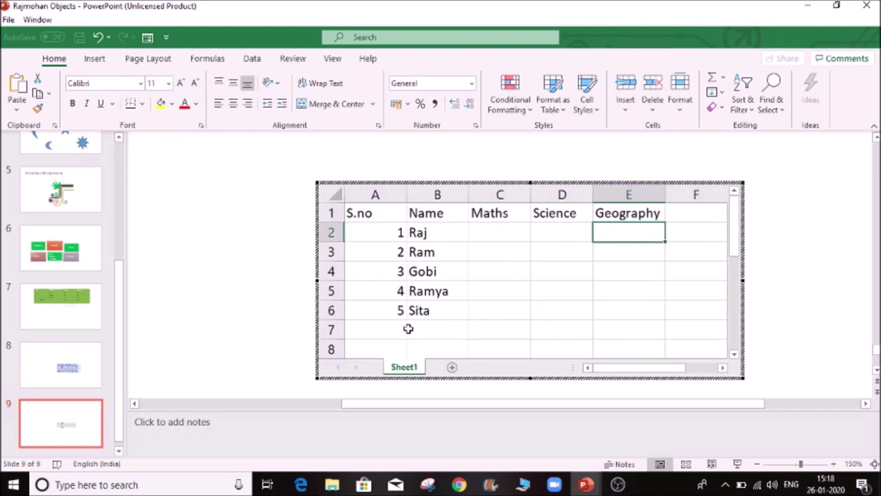
left_click(483, 231)
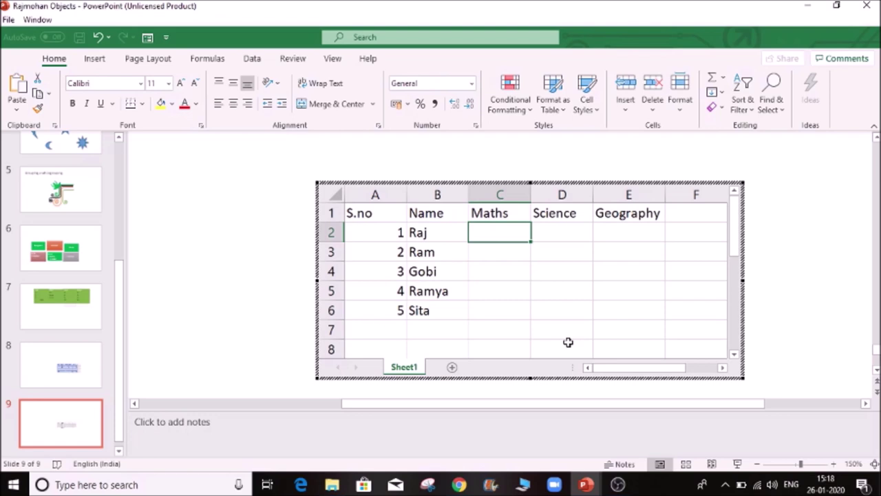
type("52")
key("Tab")
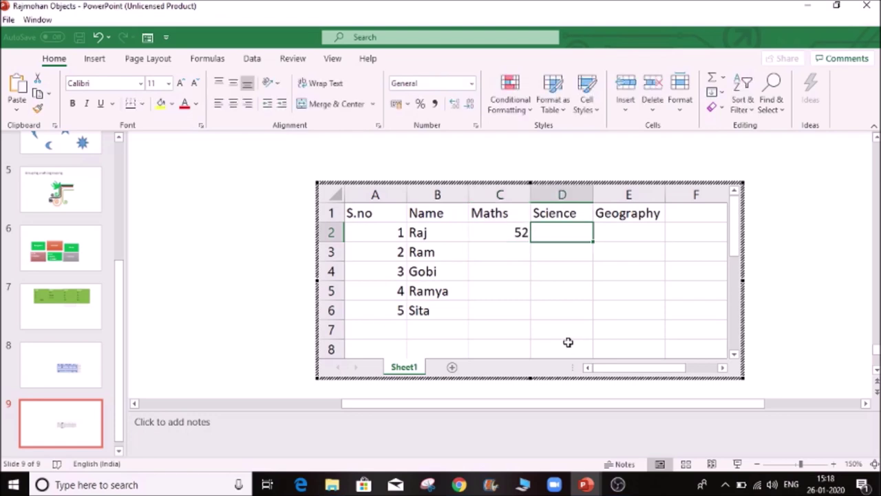
type("52\t64\t53")
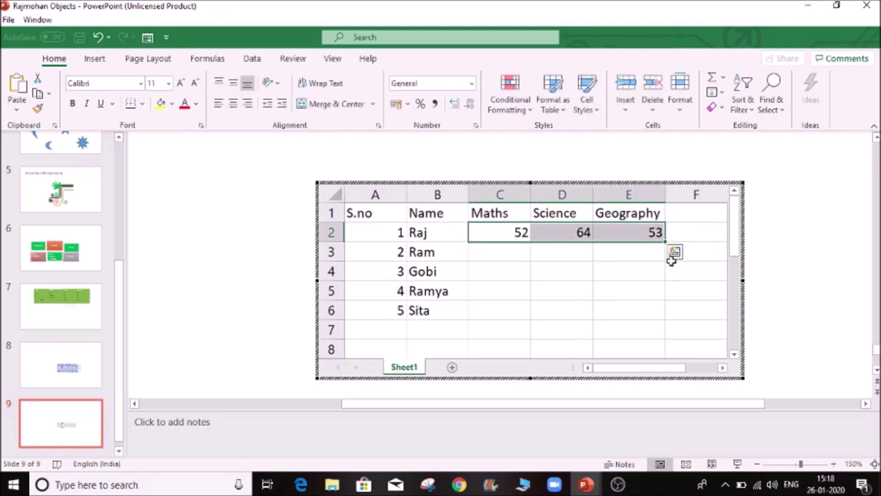
left_click_drag(663, 240, 670, 312)
left_click(537, 277)
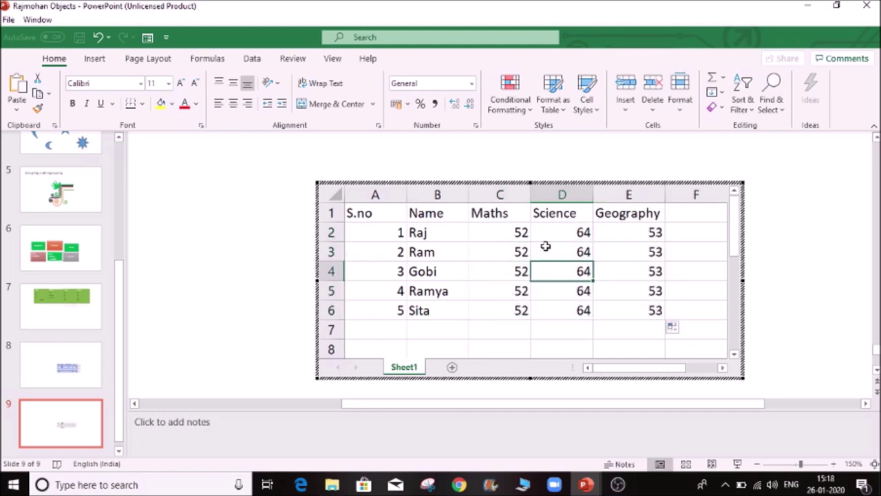
left_click(462, 269)
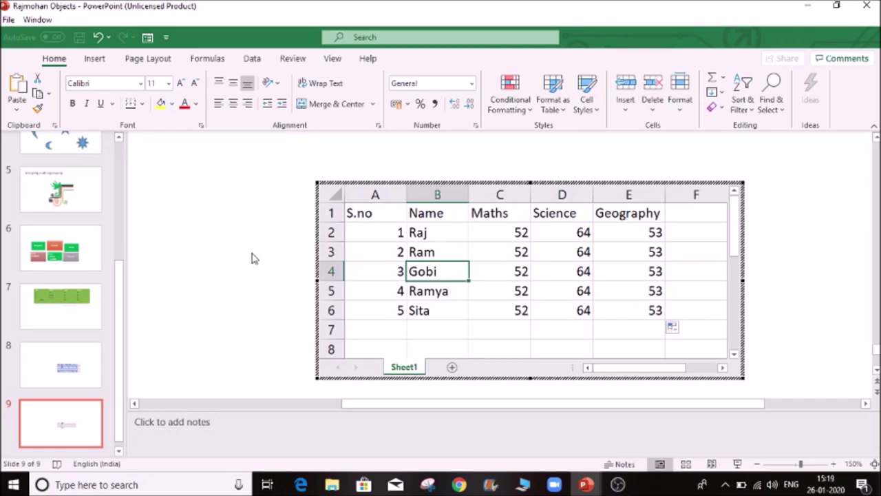
- Bold the header row A1:E1 of the embedded sheet
left_click(230, 251)
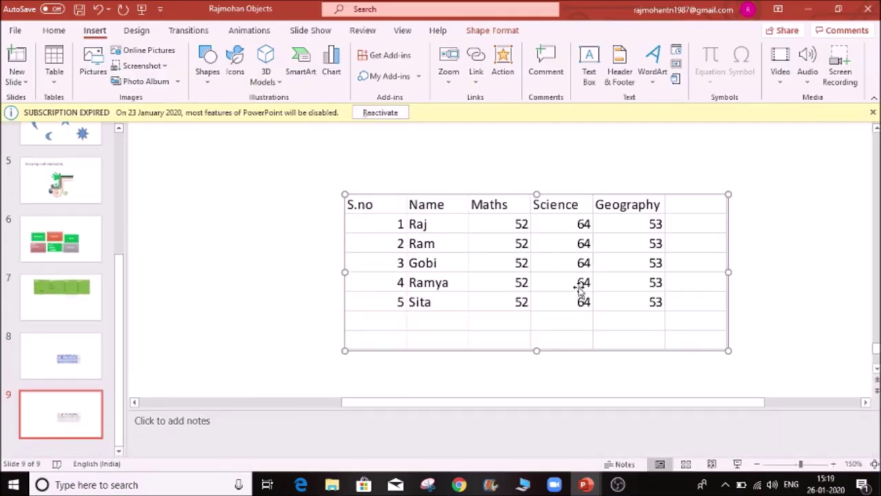
double_click(548, 264)
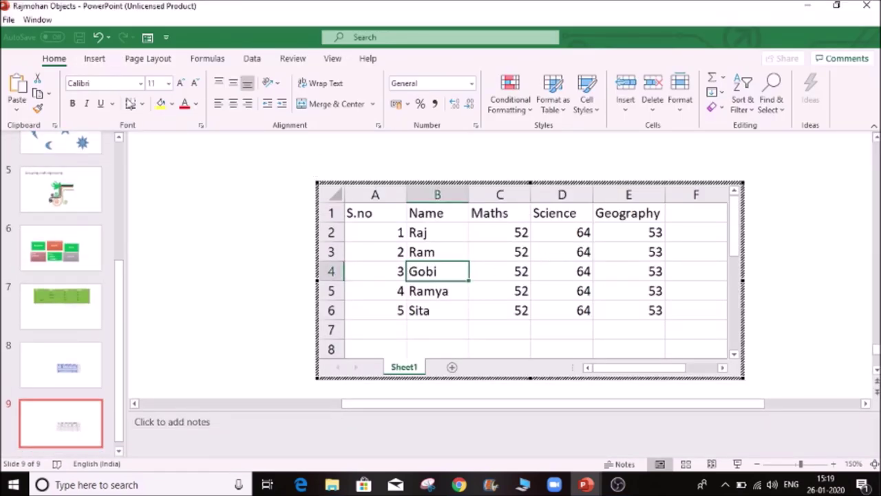
left_click(95, 59)
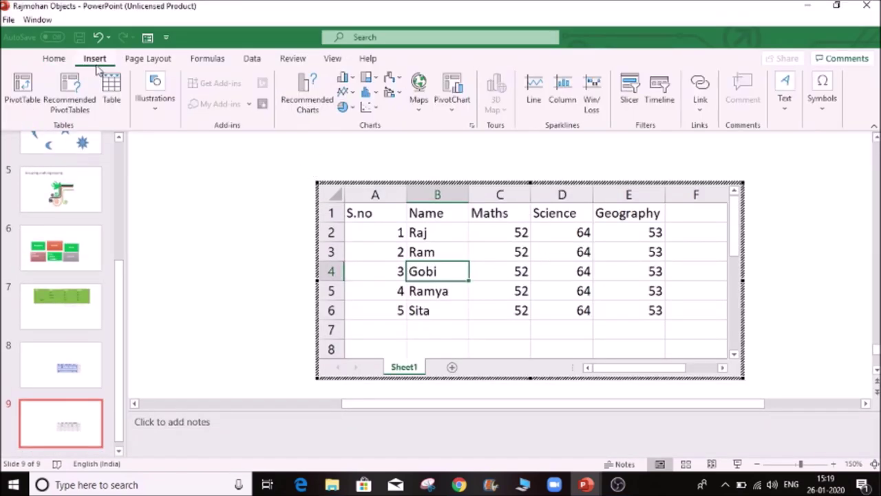
left_click(435, 229)
left_click(438, 214)
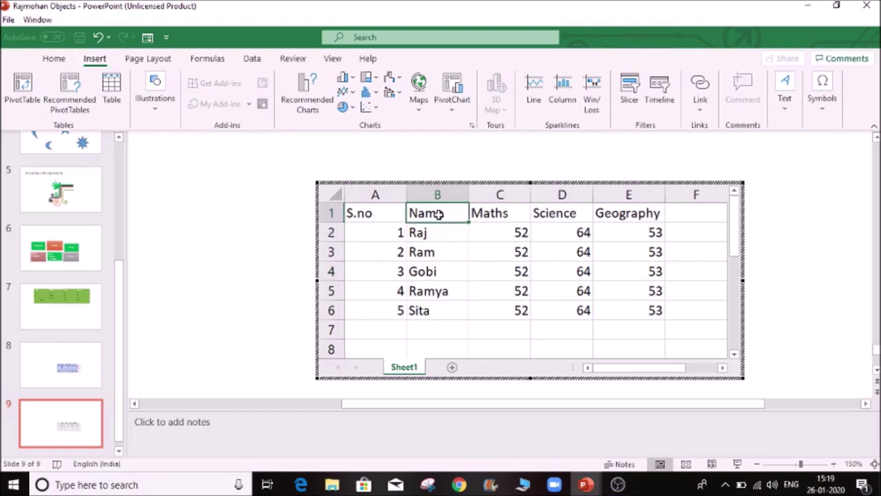
key("ctrl+b")
left_click_drag(385, 217, 601, 214)
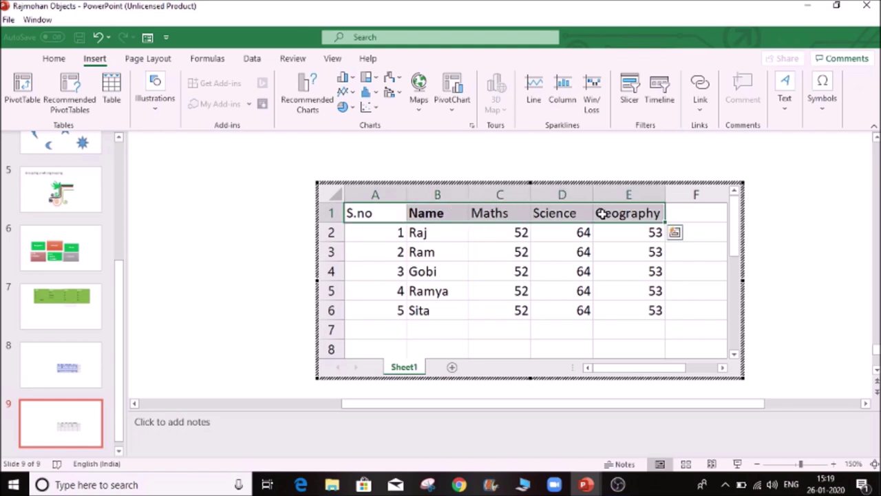
key("ctrl+b")
left_click(594, 270)
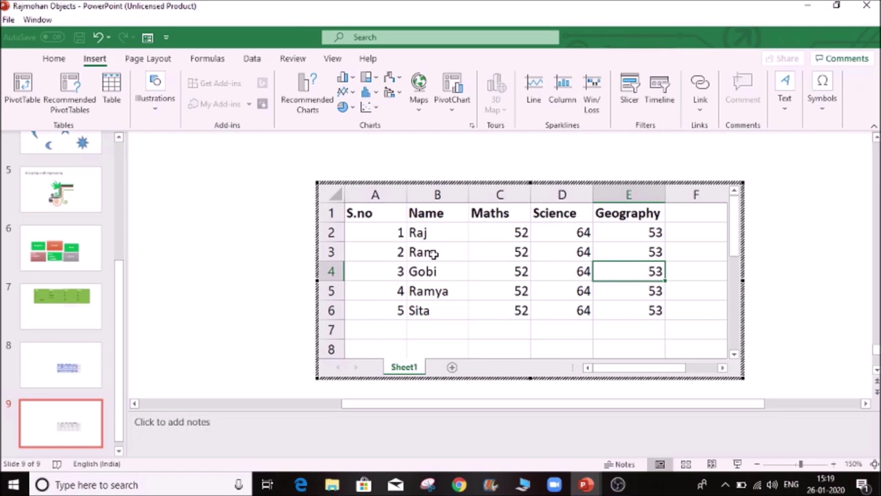
- Convert the marks data into a table with headers
left_click(410, 251)
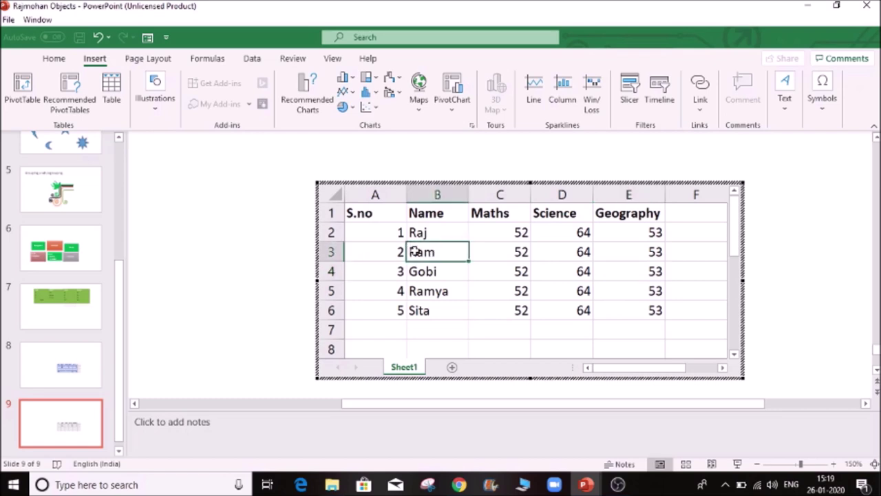
left_click(415, 231)
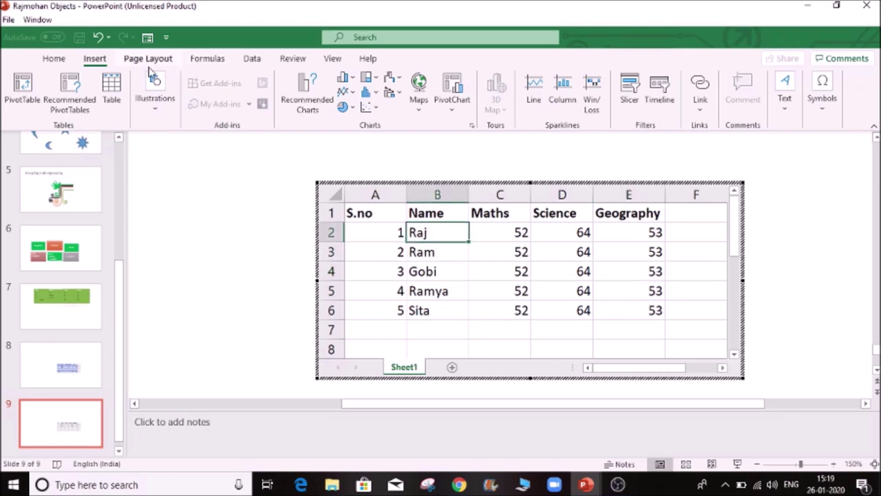
left_click(111, 100)
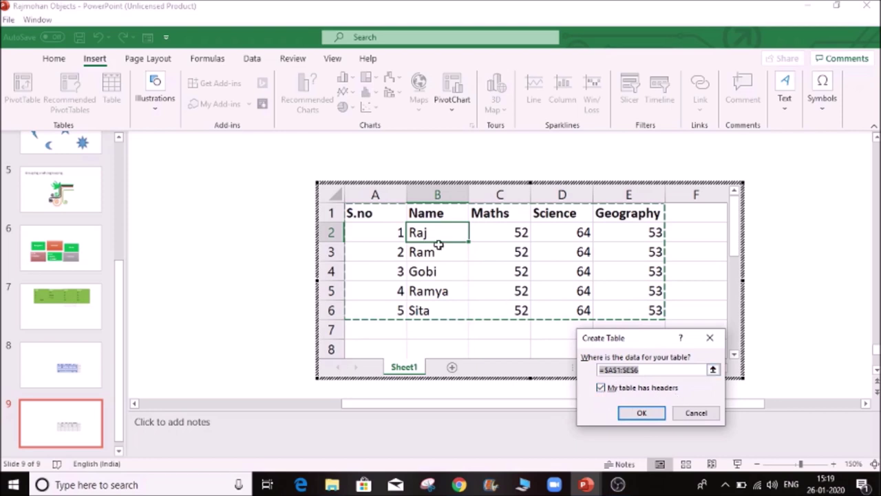
left_click(641, 412)
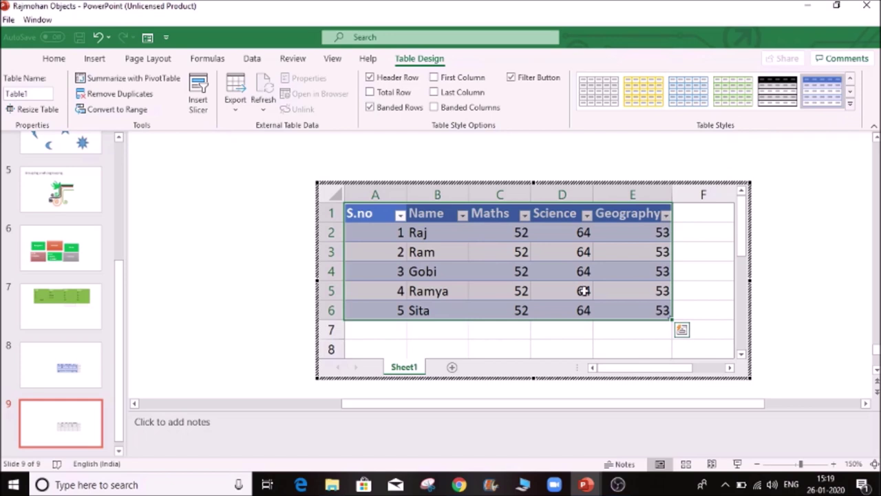
left_click(500, 269)
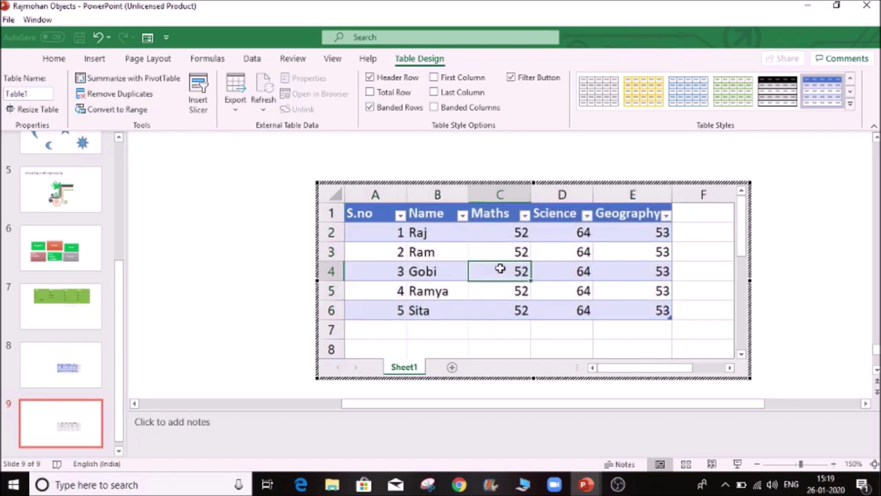
left_click(473, 254)
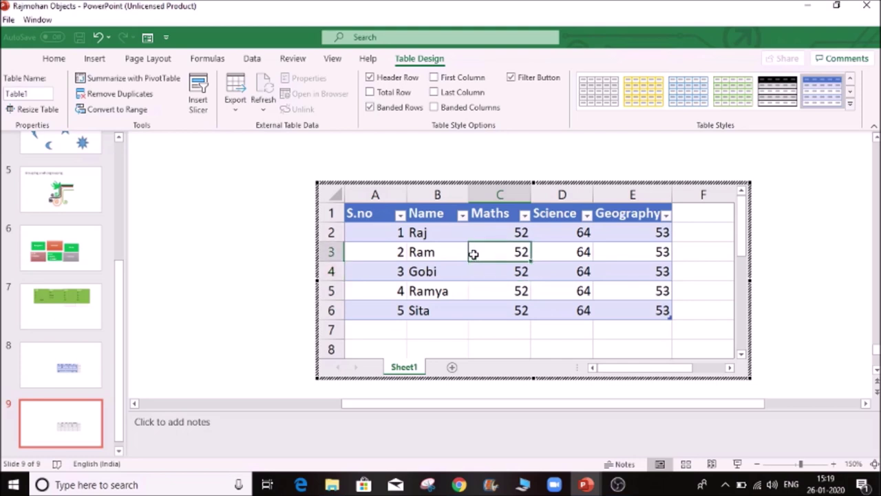
- Add a Total row to the table and set the Science total to Sum
left_click(332, 59)
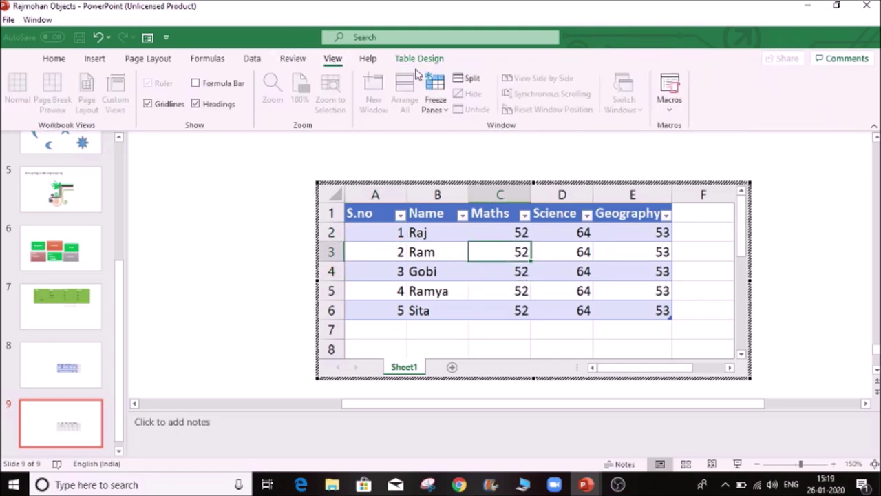
left_click(419, 60)
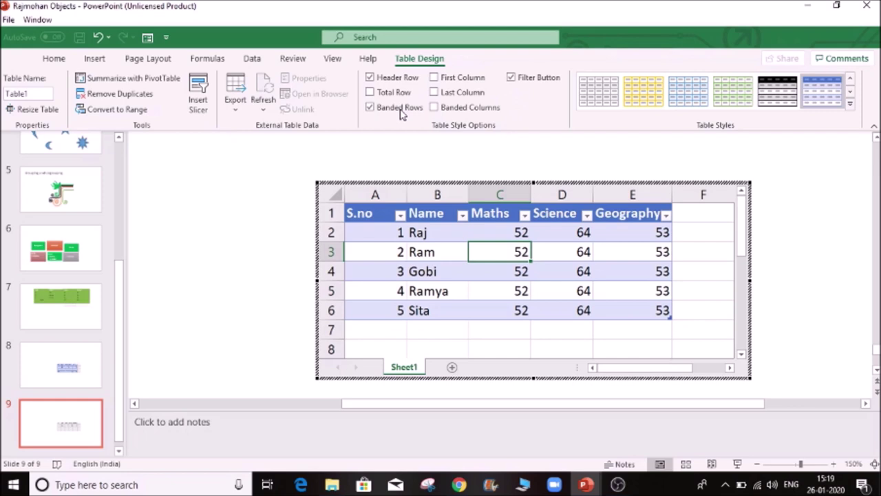
left_click(374, 94)
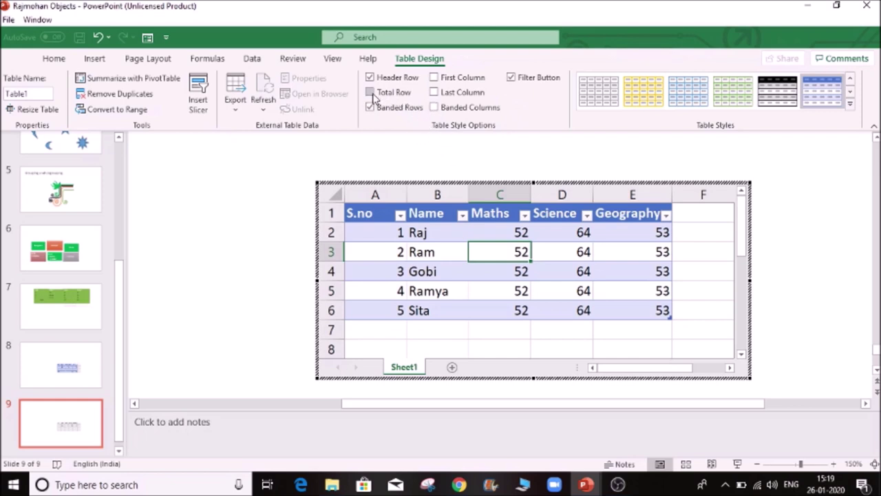
left_click(657, 330)
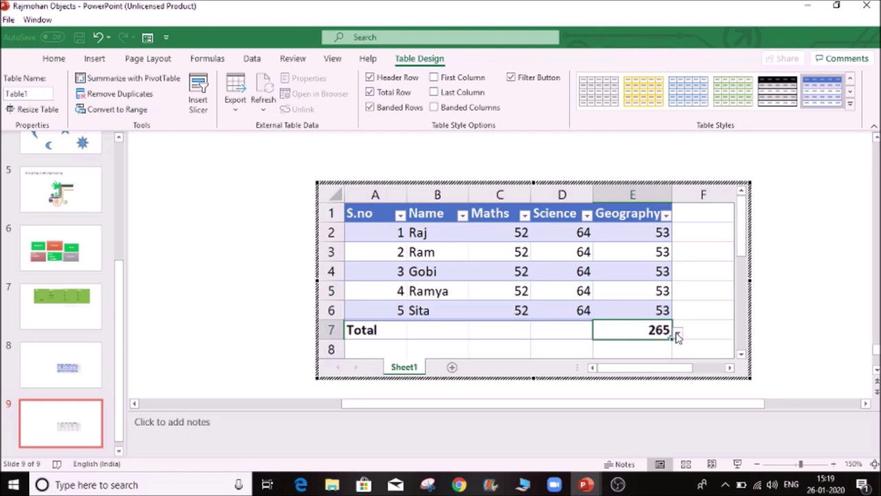
left_click(568, 331)
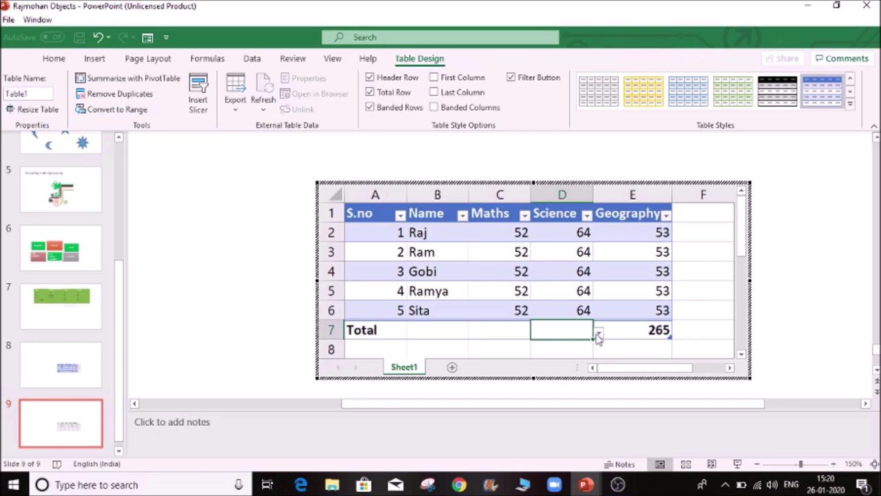
left_click(598, 334)
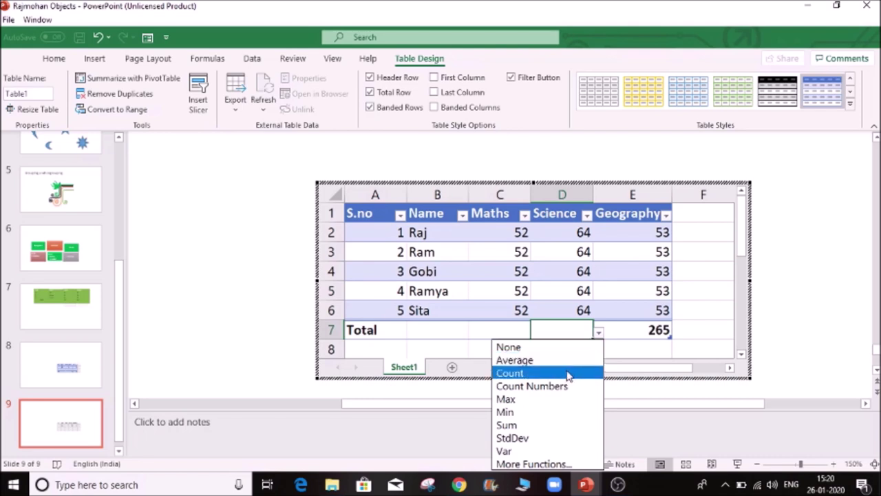
left_click(545, 424)
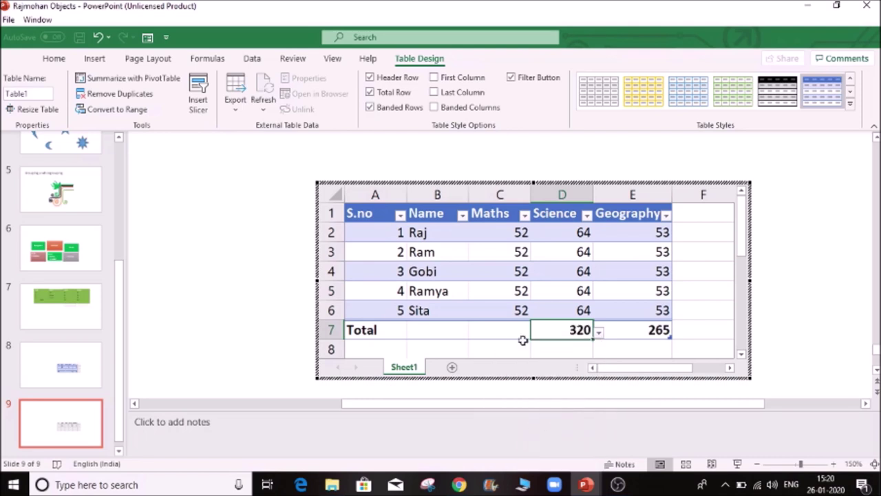
- Set the Maths total to Min and change the fourth student's Maths mark to 10
left_click(516, 331)
left_click(536, 333)
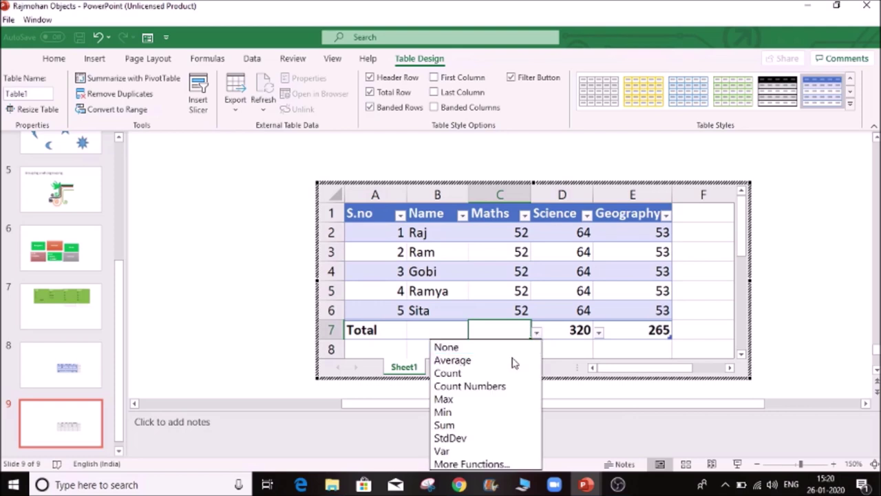
left_click(475, 412)
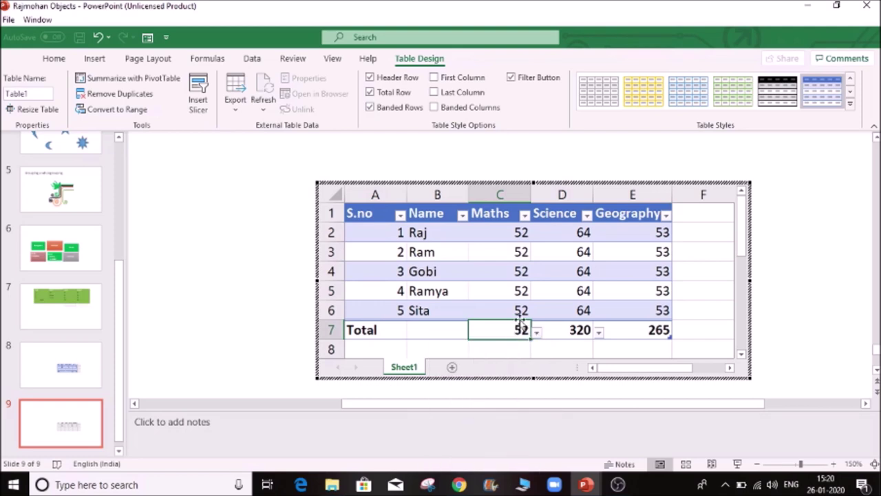
left_click(519, 283)
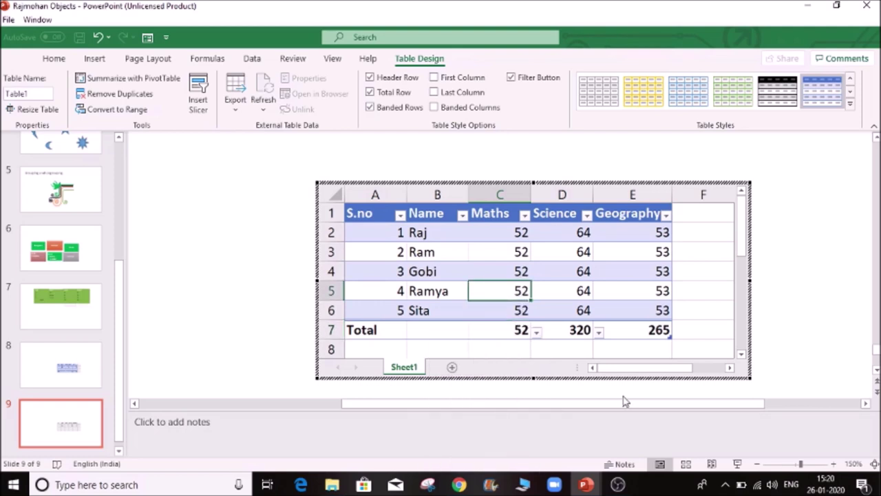
type("10")
key("Tab")
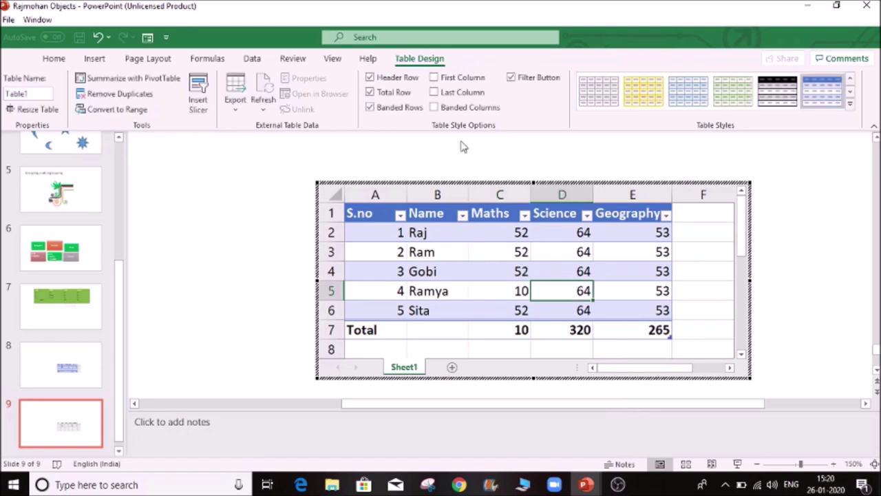
- Toggle first-column and banded-column styles back off, and hide the header filter buttons
left_click(435, 78)
left_click(435, 108)
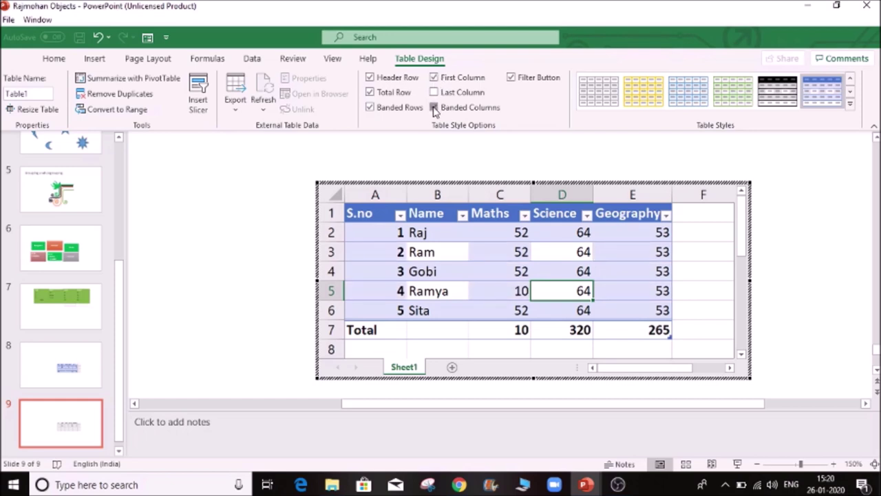
left_click(434, 109)
left_click(434, 78)
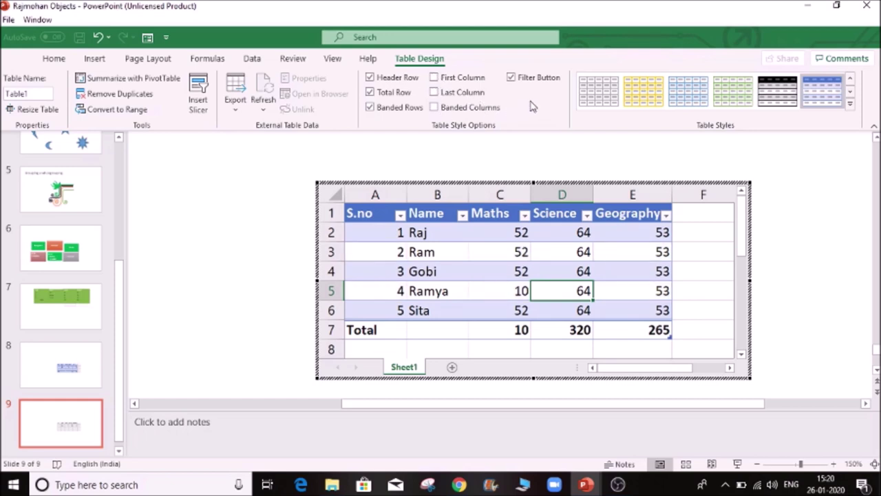
left_click(511, 78)
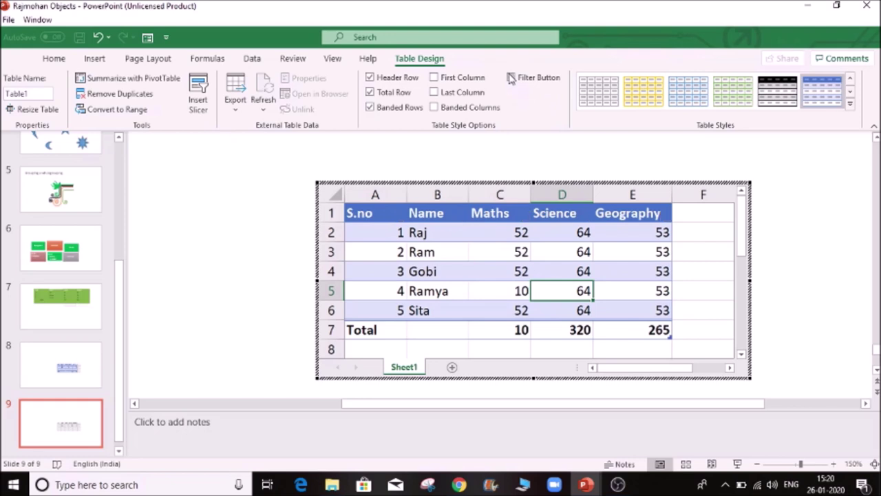
- Select Maths cell C4, then exit the embedded table's edit mode
left_click(484, 259)
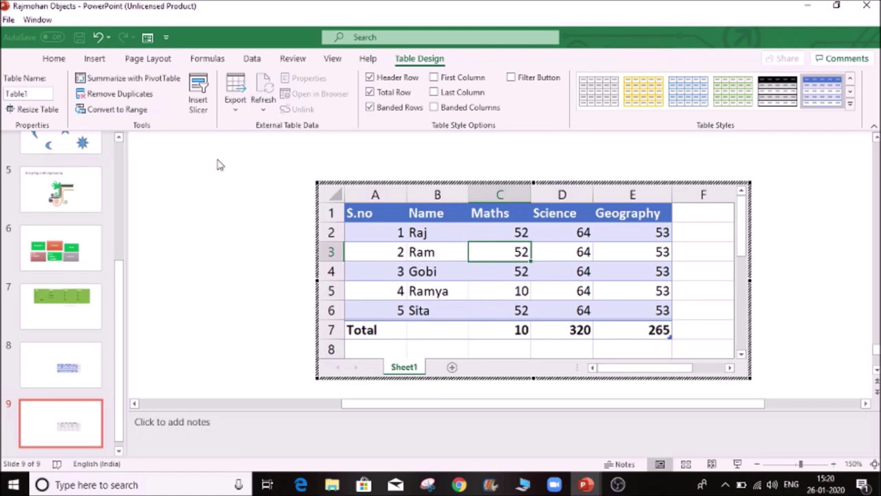
left_click(474, 278)
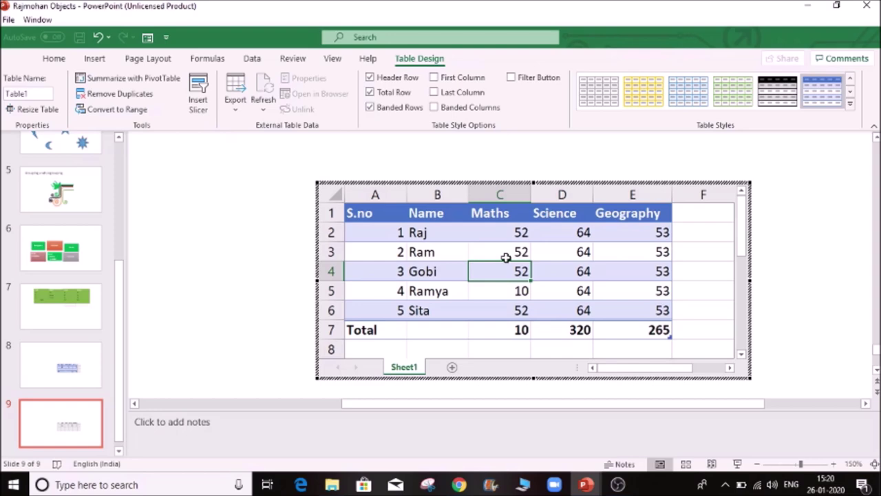
left_click(243, 270)
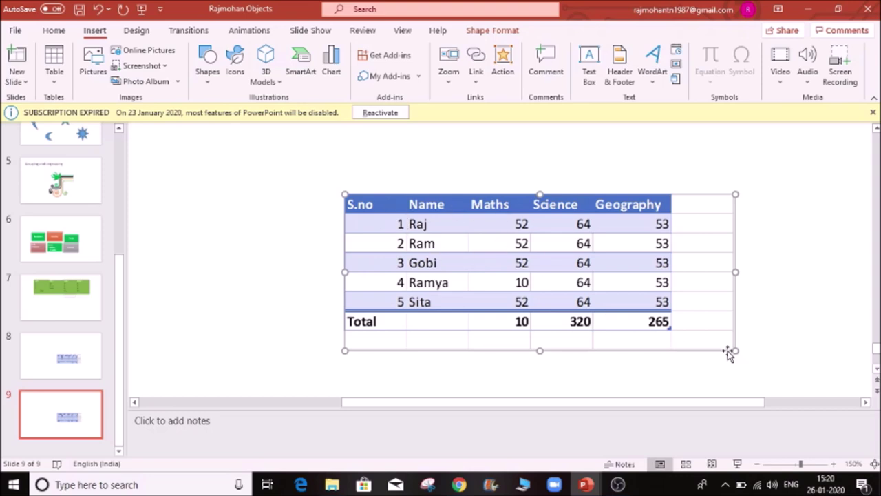
- Shrink the marks table and move it left and lower on slide 9
left_click_drag(735, 351, 691, 333)
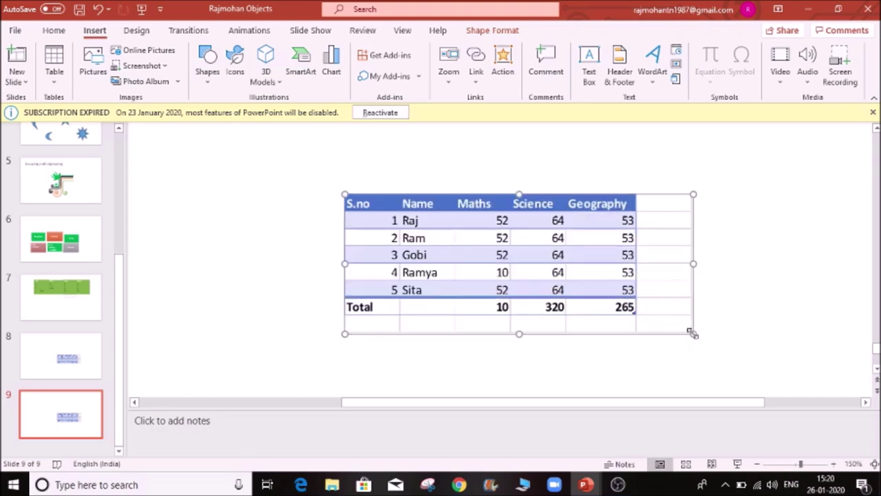
left_click_drag(521, 195, 364, 179)
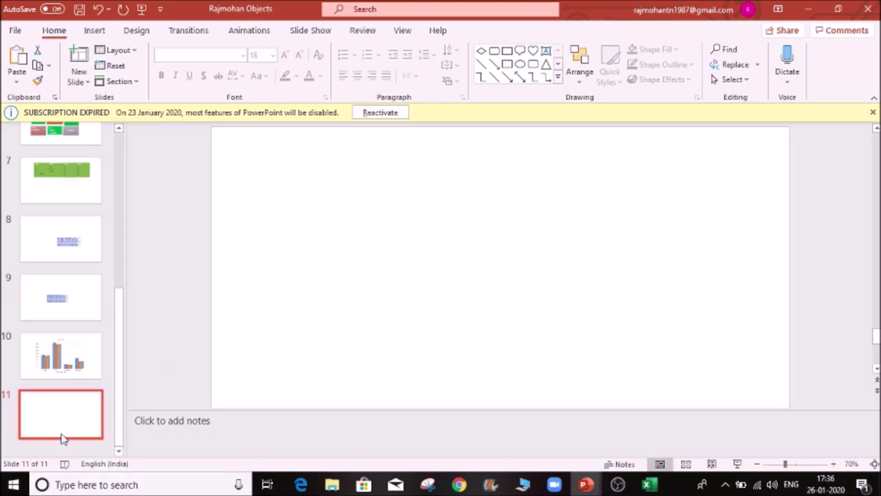
- Open Insert Chart and browse the Recent and Templates categories
left_click(103, 30)
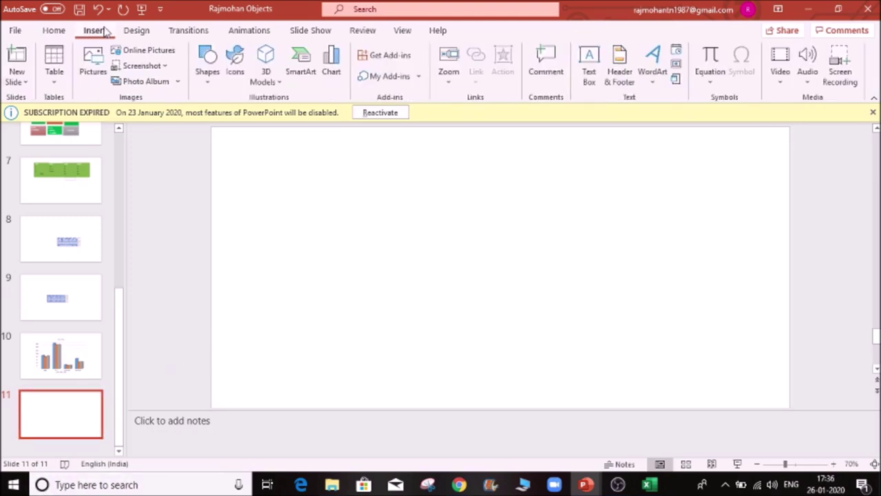
left_click(333, 69)
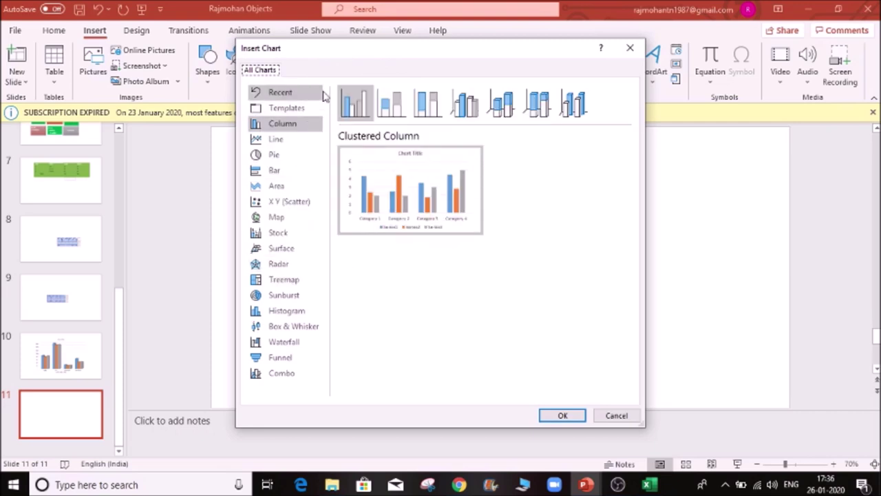
left_click(251, 90)
left_click(280, 111)
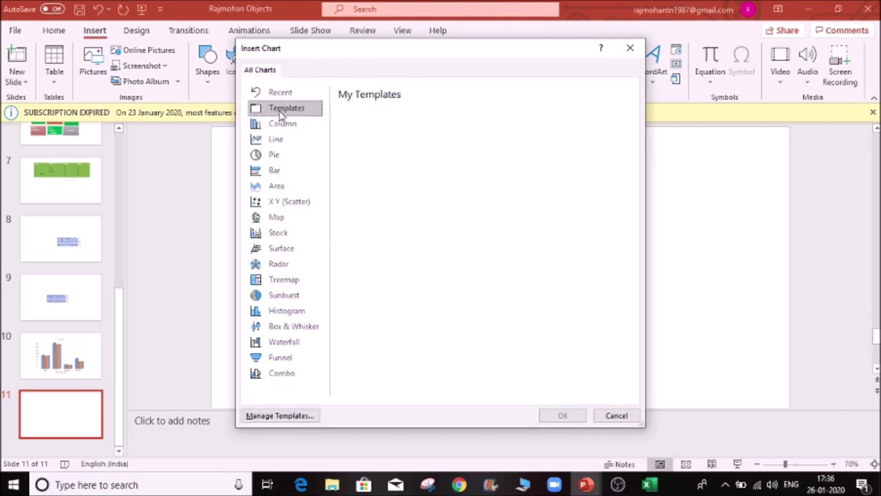
left_click(280, 126)
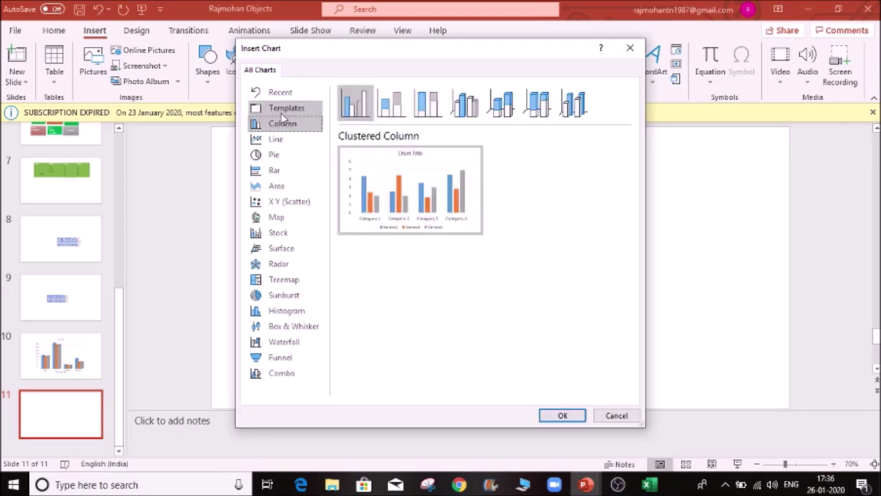
left_click(281, 113)
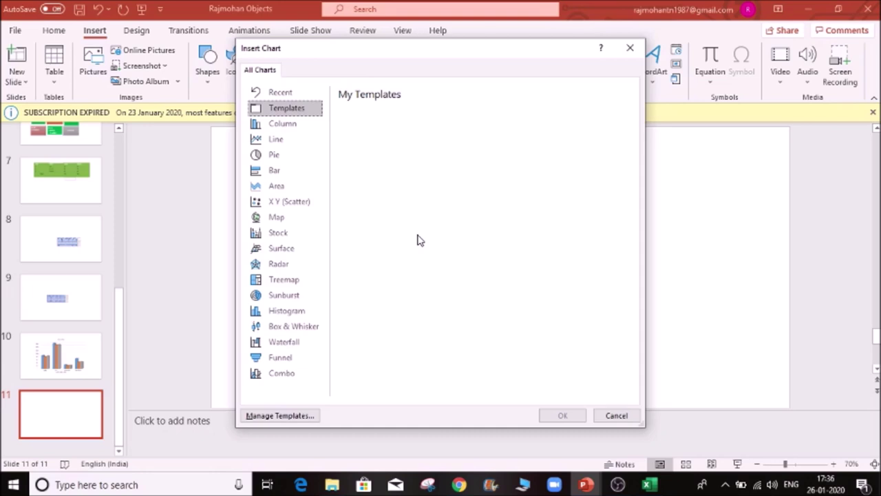
left_click(300, 129)
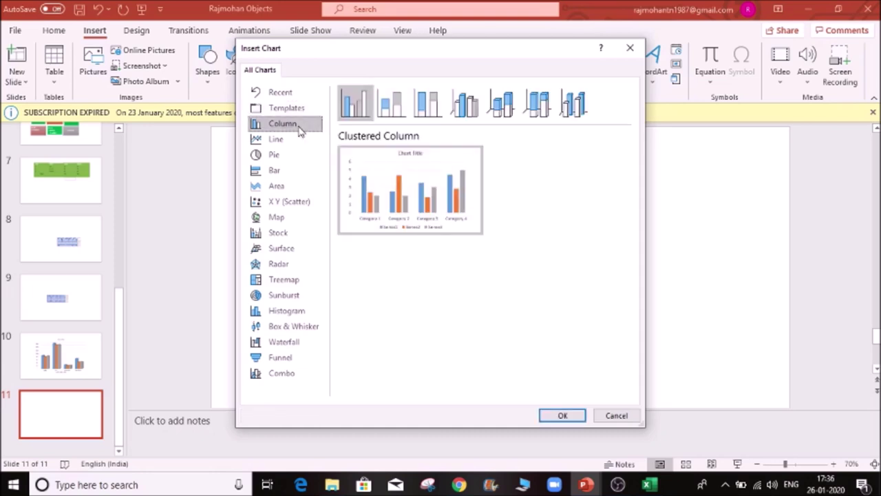
- Preview Line, Pie, Area, Waterfall, Funnel and Combo charts, ending on Column
left_click(292, 140)
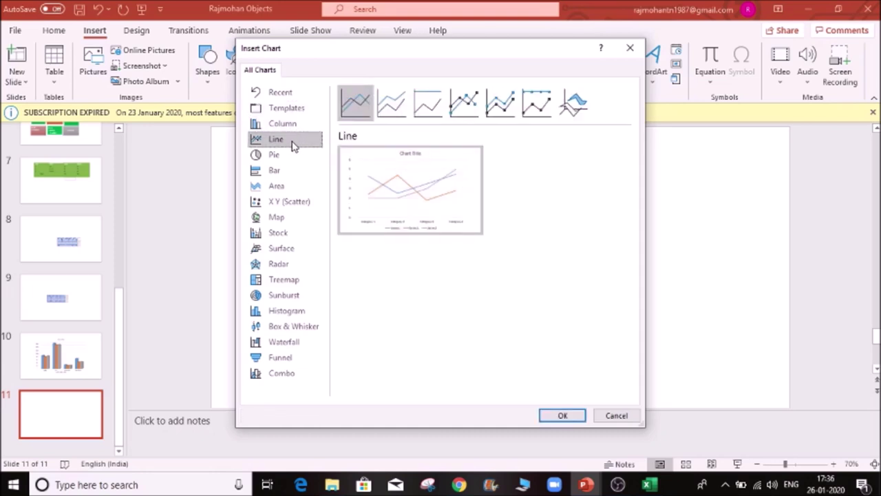
left_click(293, 156)
left_click(293, 187)
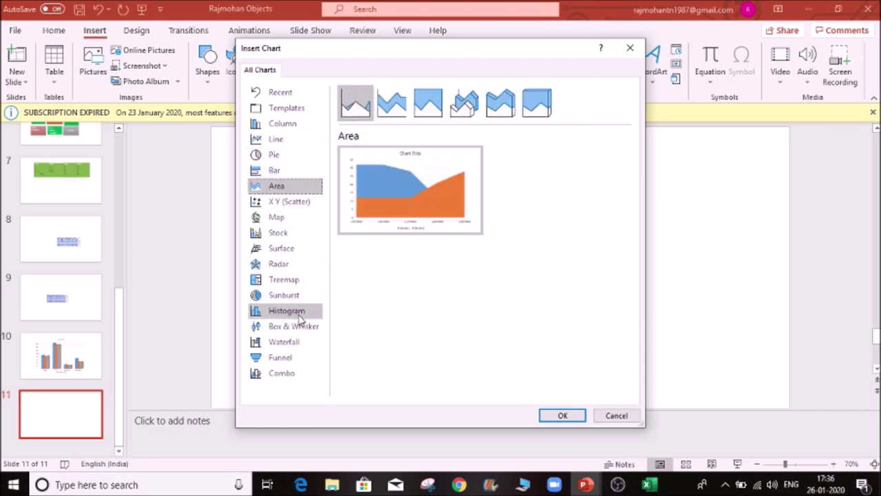
left_click(298, 340)
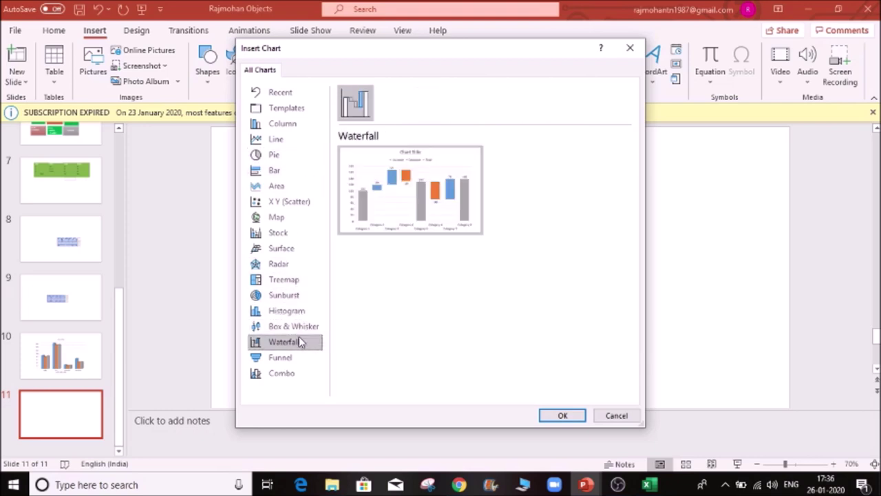
left_click(293, 359)
left_click(286, 380)
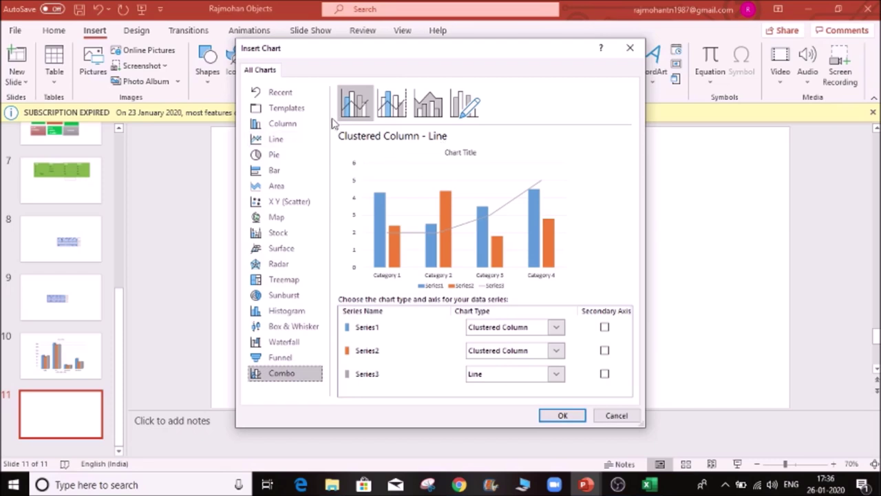
left_click(285, 126)
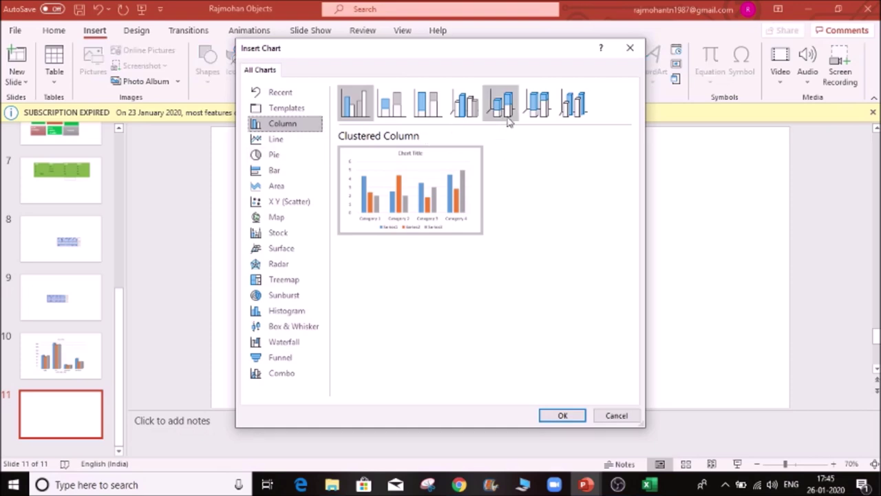
- Insert a 3-D Clustered Column chart and reposition its chart data window
left_click(468, 107)
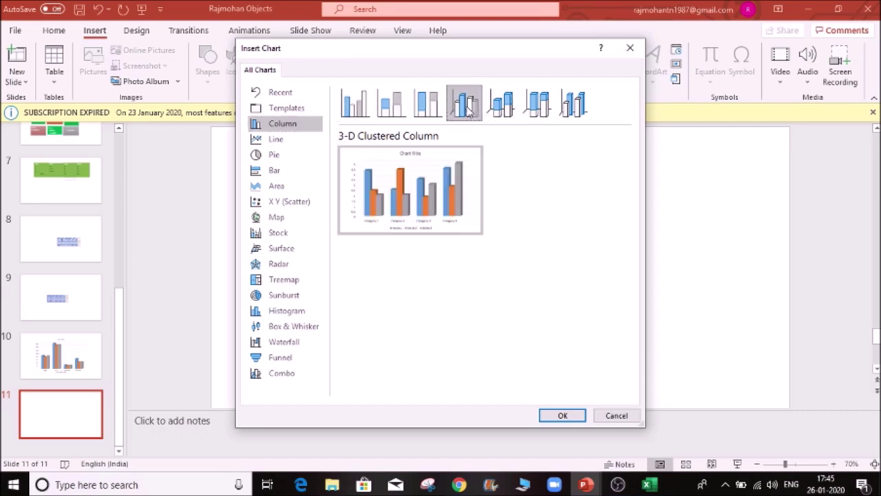
double_click(476, 96)
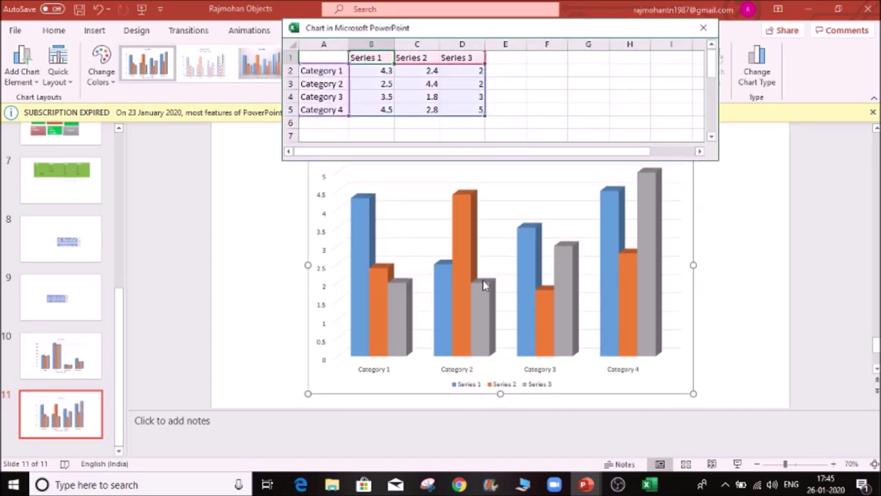
left_click_drag(521, 31, 252, 37)
left_click(353, 101)
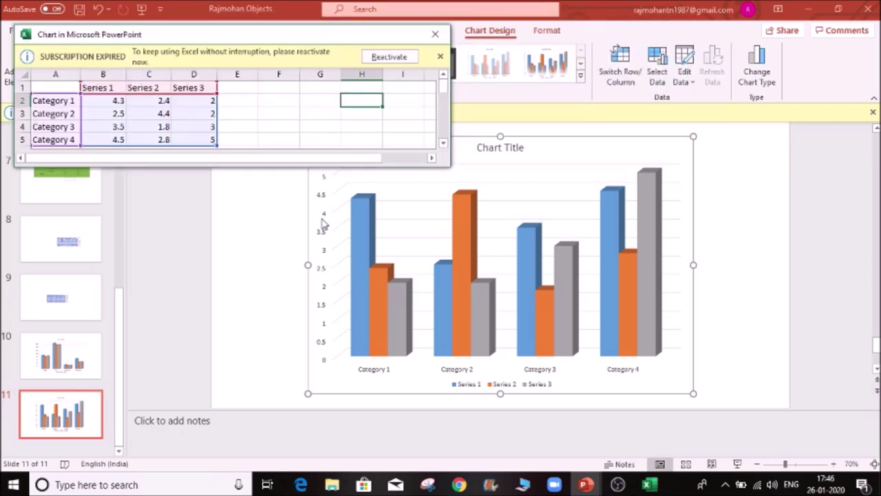
left_click_drag(309, 32, 218, 20)
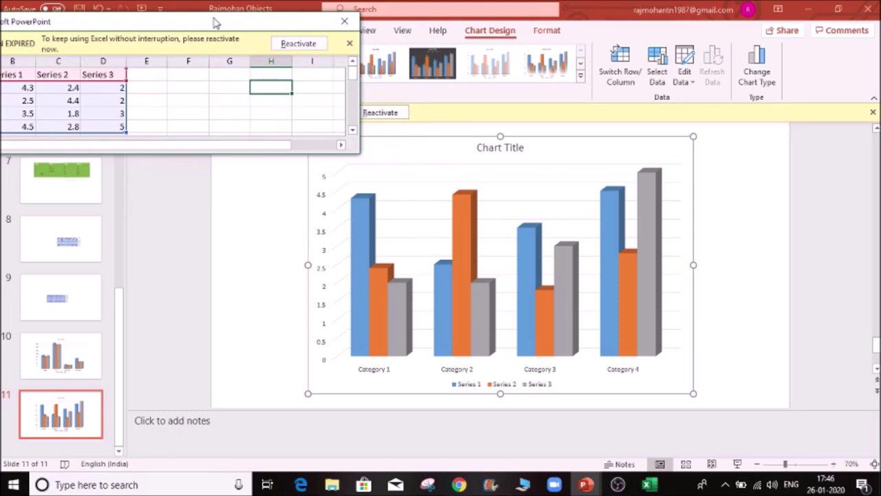
left_click_drag(223, 24, 357, 51)
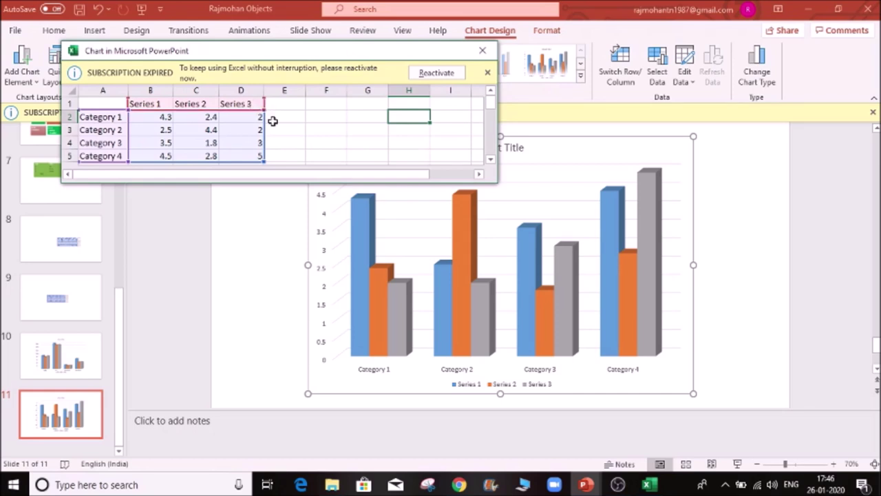
- Change Category 1's Series 1 value in B2 to 5 and narrow the data window
left_click(161, 119)
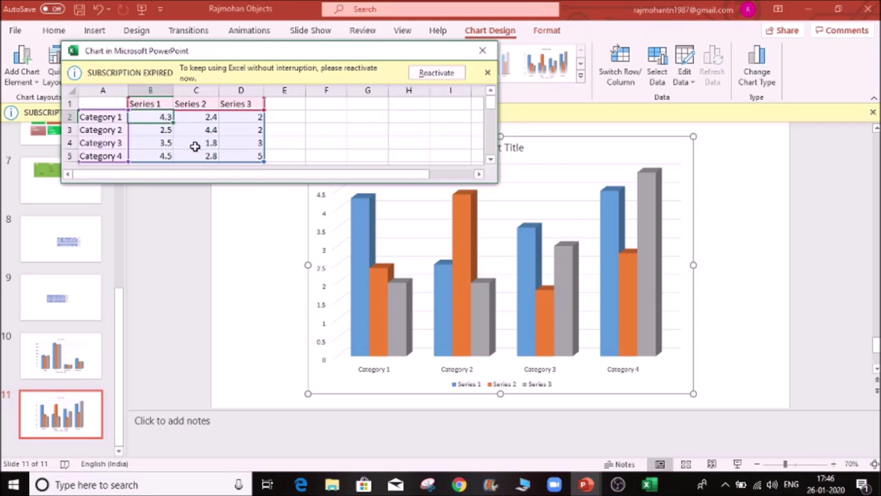
type("5")
key("Tab")
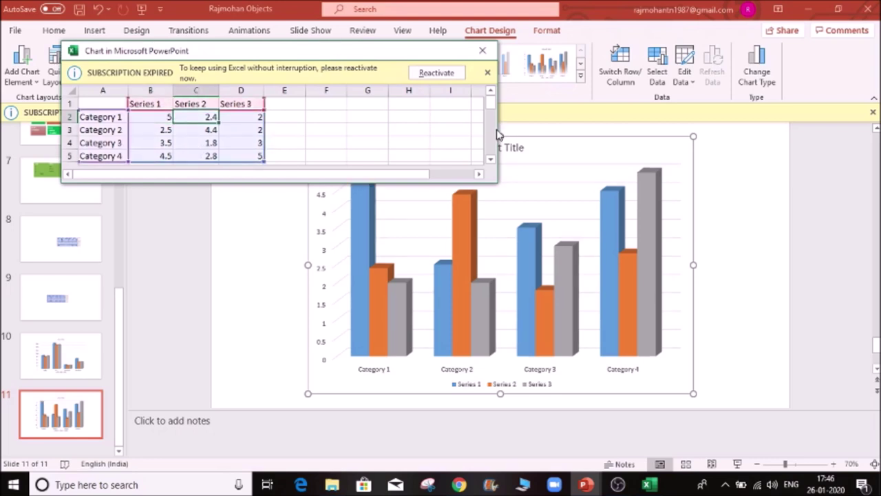
left_click_drag(498, 135, 350, 148)
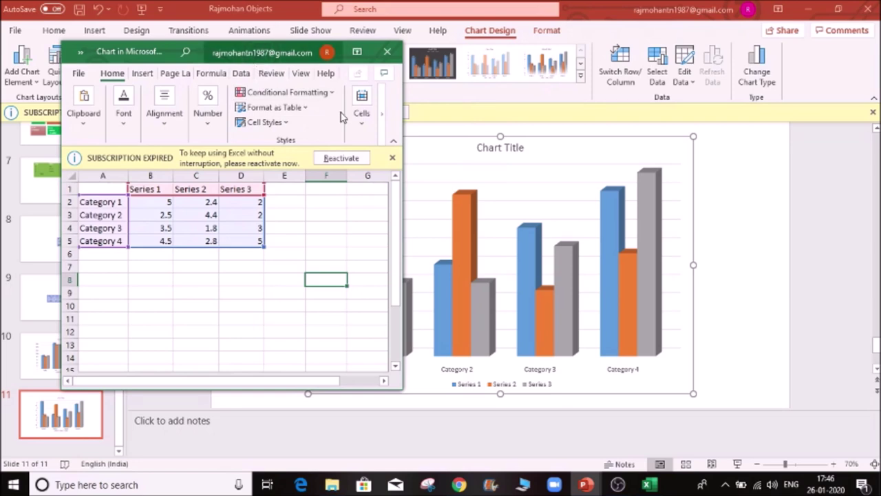
- Paste the student marks table into the chart data sheet starting at A1
left_click_drag(403, 187, 323, 172)
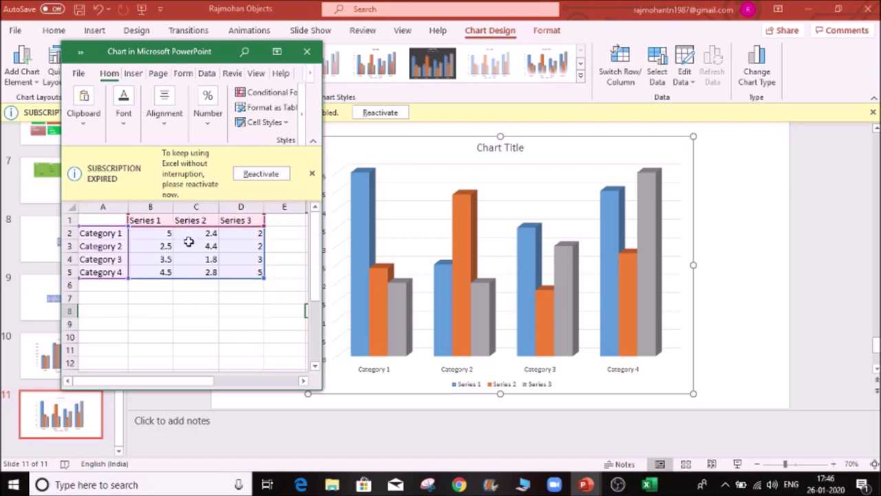
left_click(145, 246)
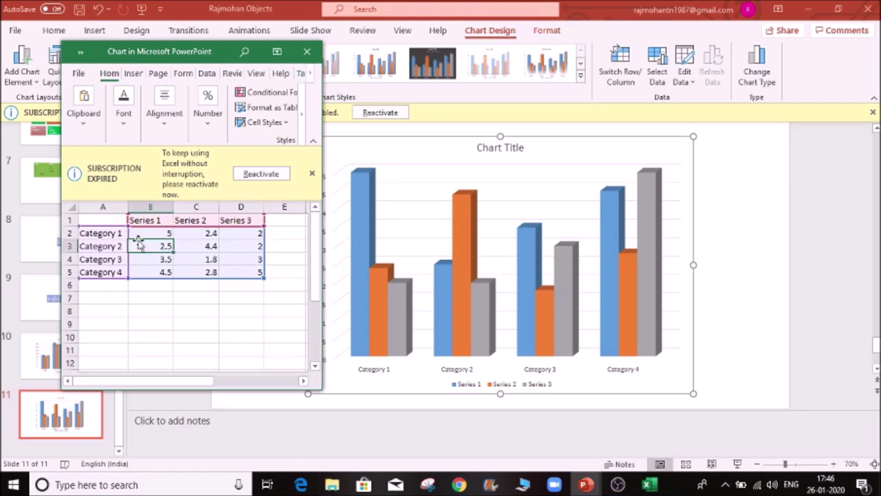
left_click(103, 218)
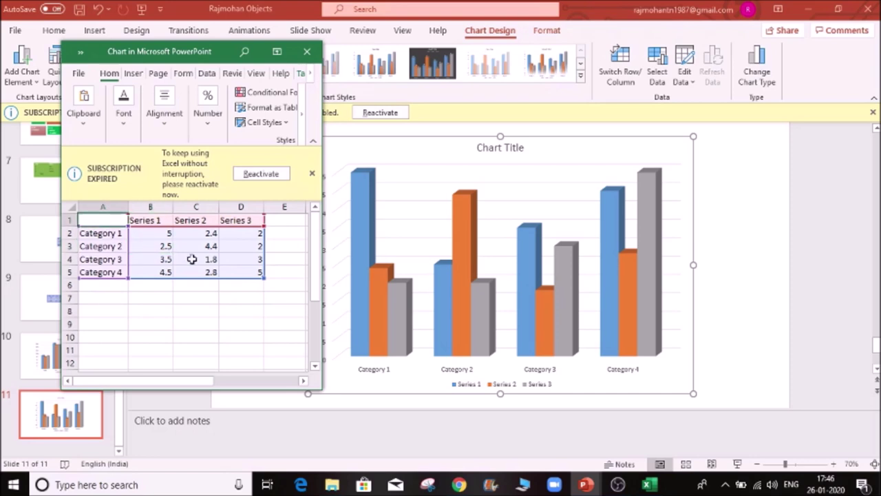
type("Name\tMaths\tScience\tGeography Raj\t52\t64\t53 Ram\t52\t64\t53 Gobi\t93\t51\t45 Ramya\t19\t29\t89 Sita\t45\t55\t65")
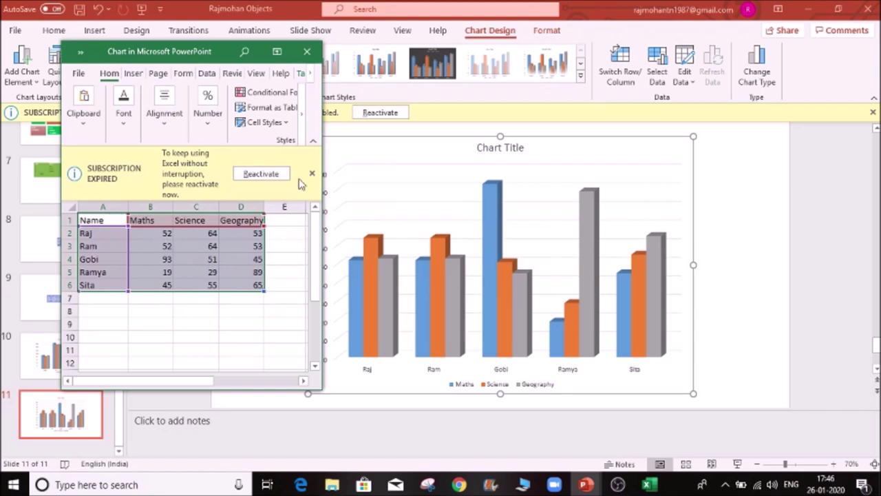
left_click_drag(163, 53, 103, 47)
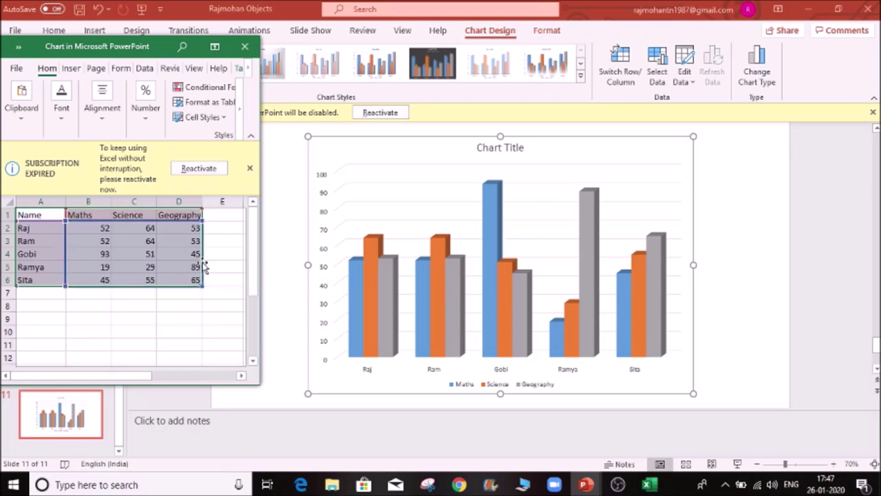
- Add a Tamil heading in cell E1 and enter Raj's Tamil score of 15
left_click(183, 239)
left_click(173, 214)
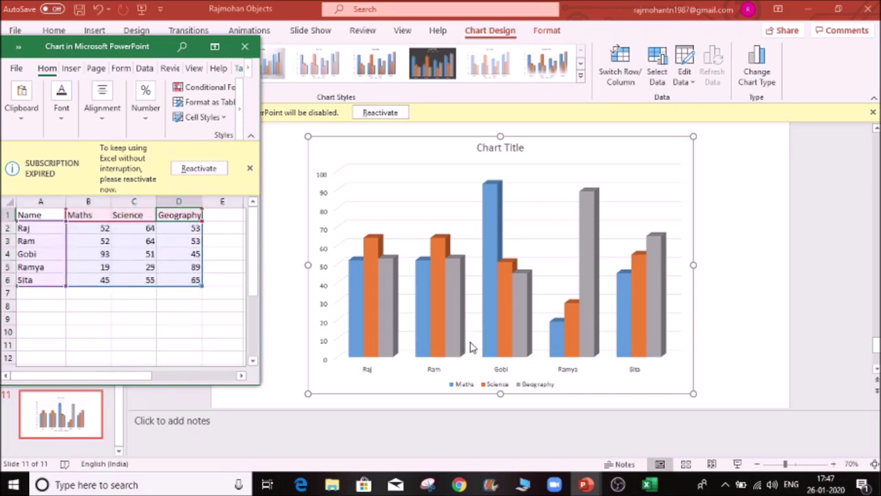
left_click(217, 215)
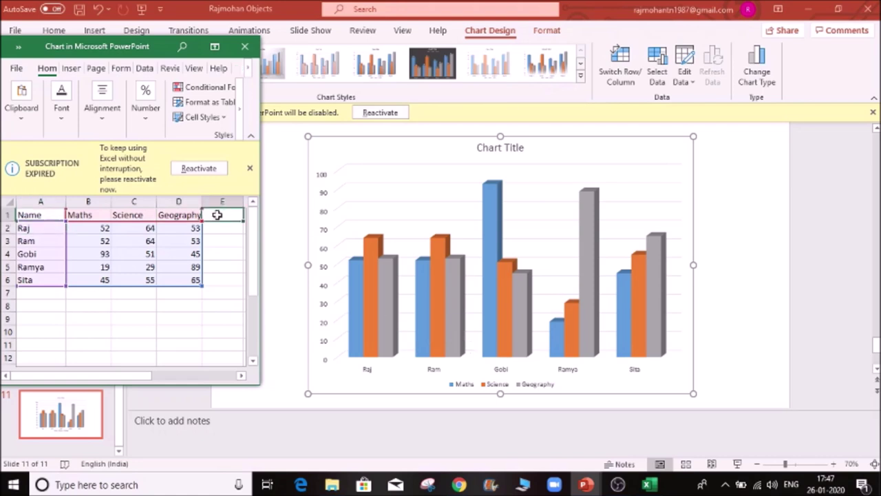
type("Tamil")
key("Tab")
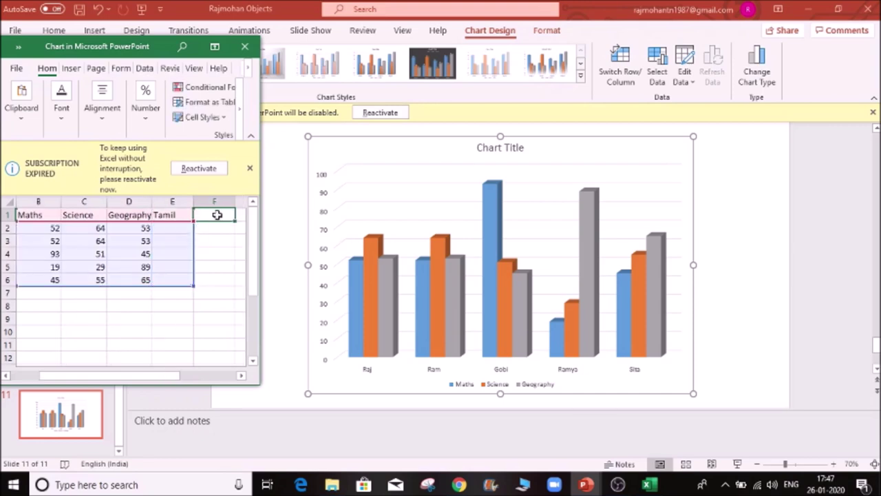
left_click_drag(163, 374, 141, 374)
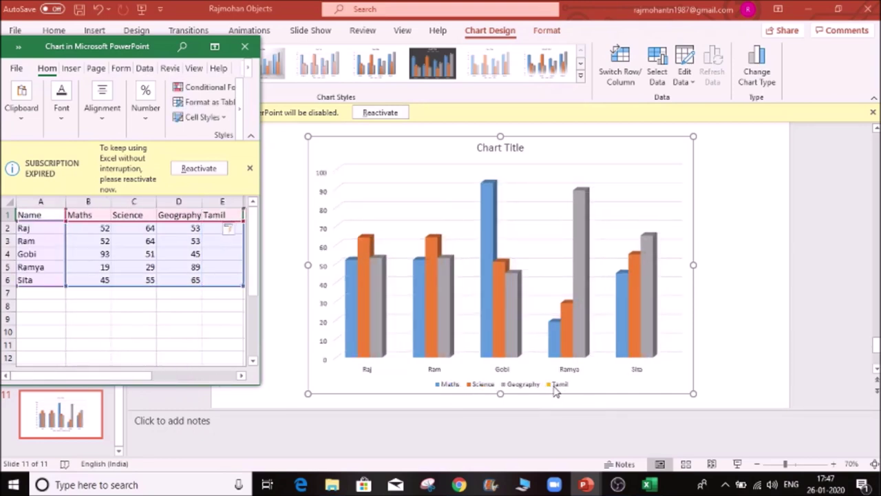
left_click(189, 231)
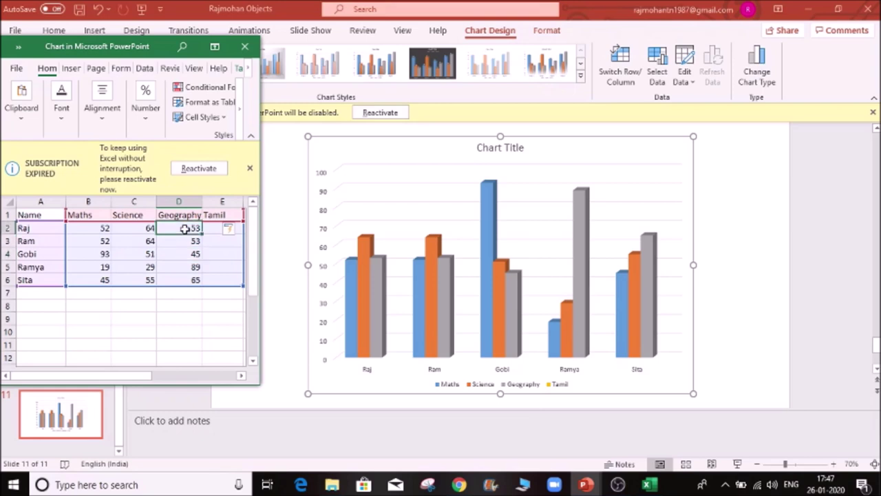
left_click(222, 228)
type("15")
key("Return")
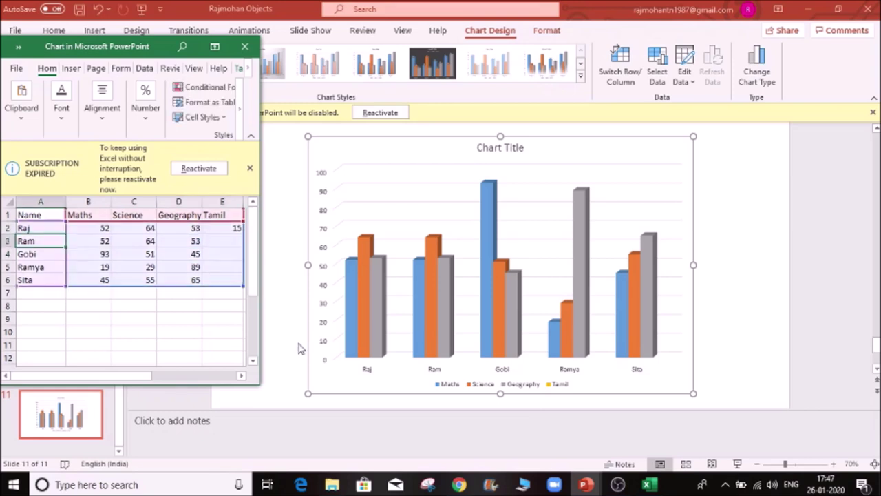
- Fill in the remaining Tamil scores: 90, 80, 30 and 20
key("Home")
key("Down")
key("Right")
key("Right")
key("Right")
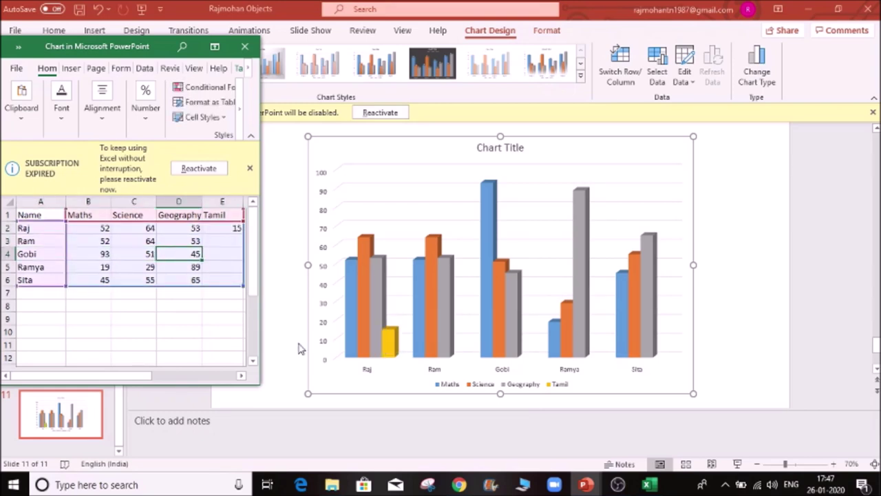
key("Up")
key("Right")
type("90")
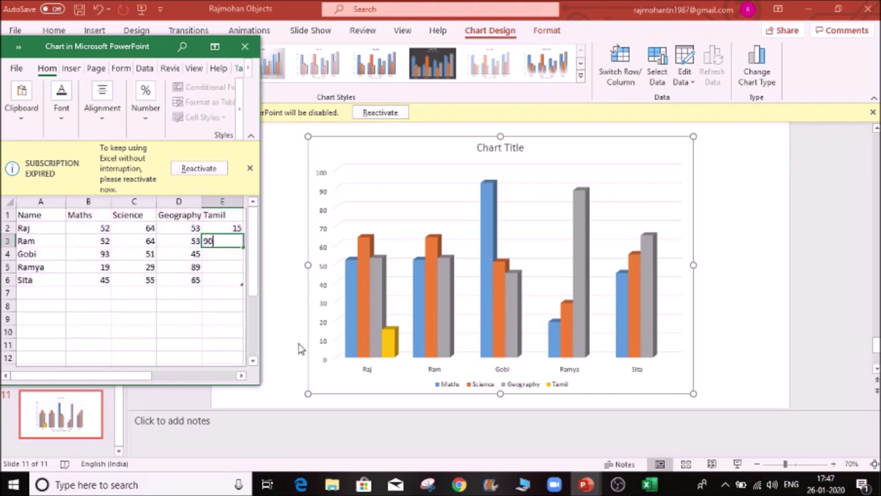
key("Return")
type("80")
key("Return")
key("Home")
key("Down")
key("Right")
key("Right")
key("Right")
key("Right")
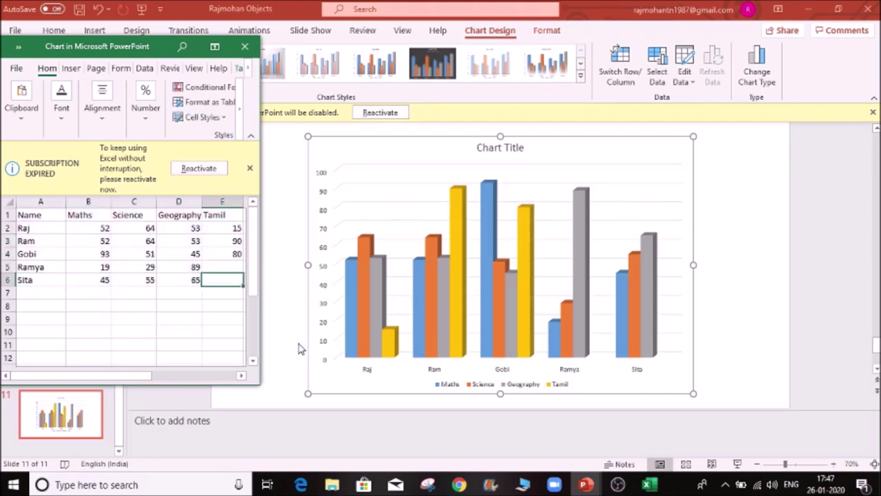
type("30")
key("Up")
type("20")
key("Return")
key("Home")
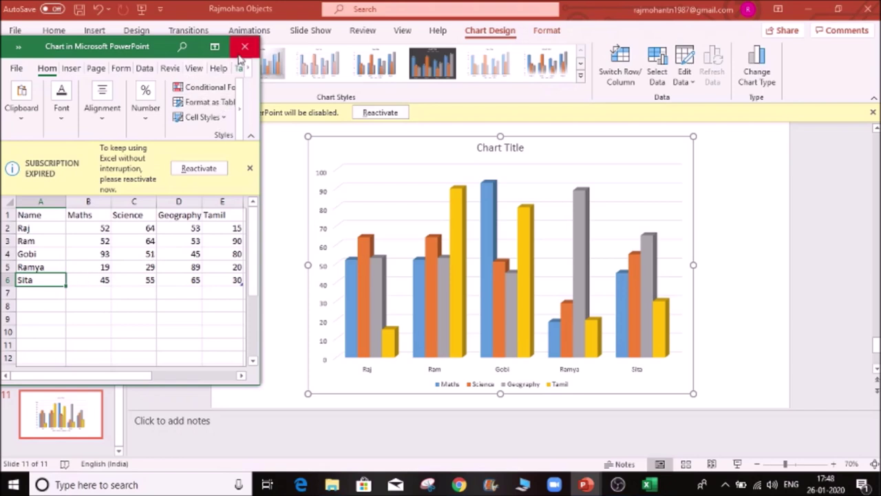
- Review Gobi's and Ram's score cells in the chart data sheet
left_click(146, 250)
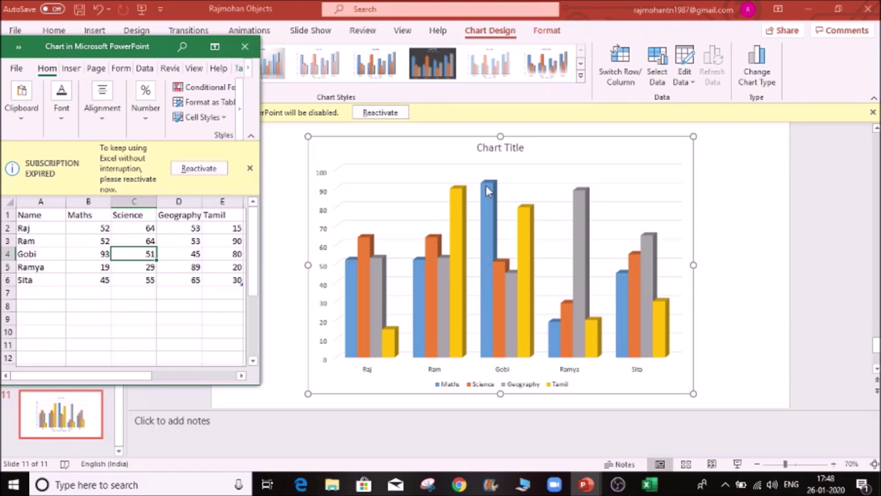
left_click(161, 245)
left_click(116, 254)
left_click(101, 241)
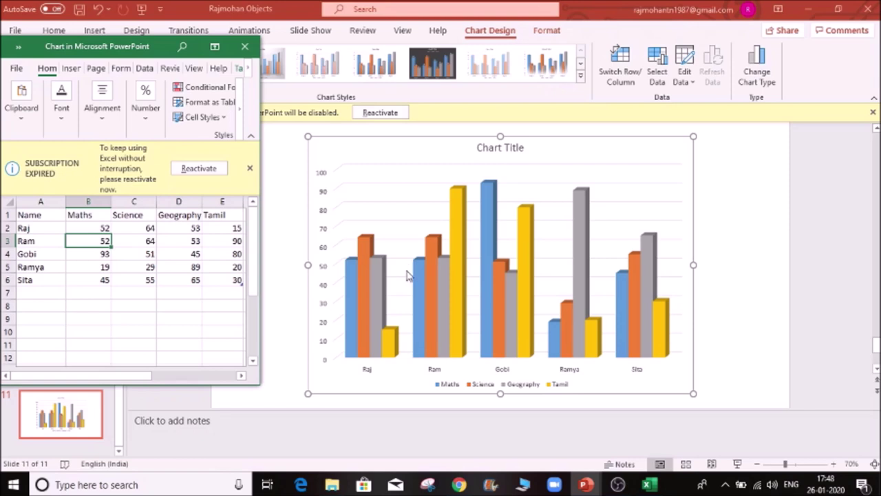
left_click(138, 238)
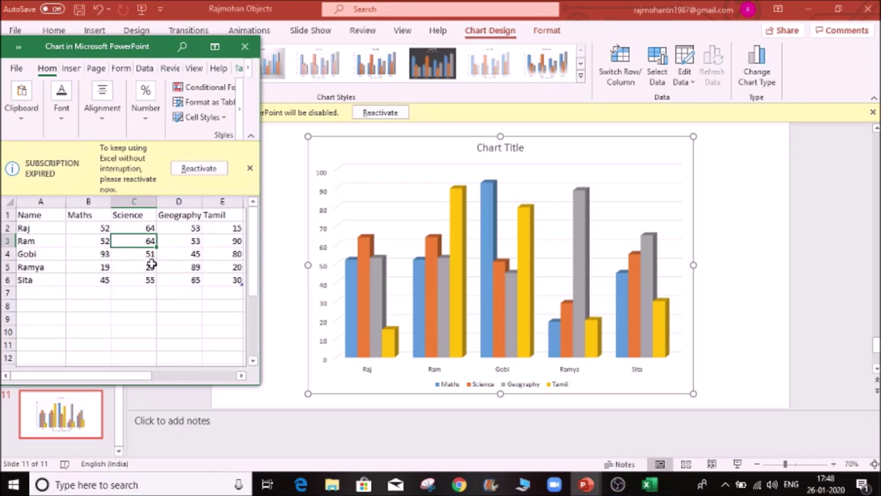
left_click(50, 238)
left_click(37, 216)
- Copy the revenue table A1:D5 from the Niagara Revenues workbook in Excel
left_click(647, 485)
left_click(304, 263)
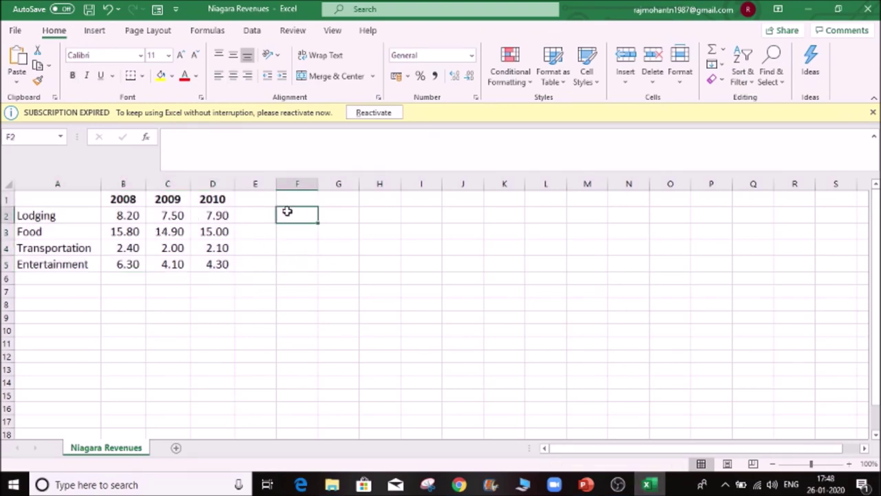
left_click_drag(66, 198, 199, 264)
key("ctrl+c")
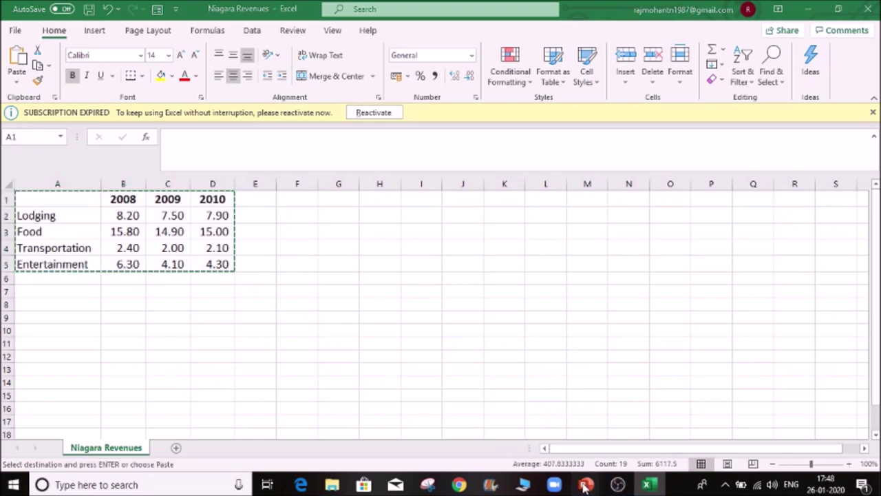
mouse_move(586, 485)
left_click(640, 430)
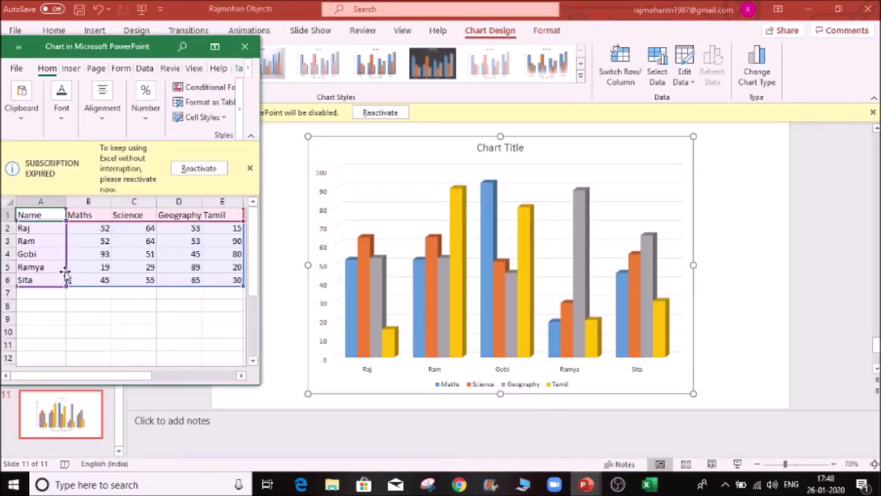
- Paste the revenue table at cell A1 of the chart data and view its paste options
left_click(40, 213)
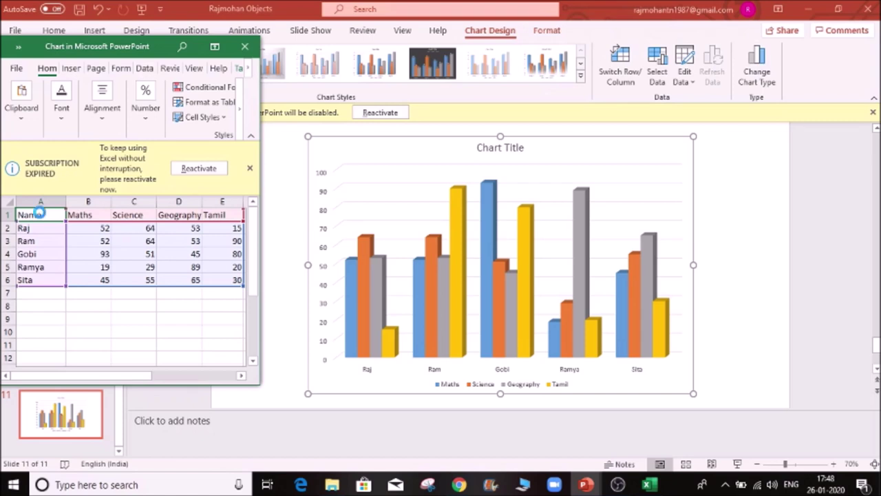
key("ctrl+v")
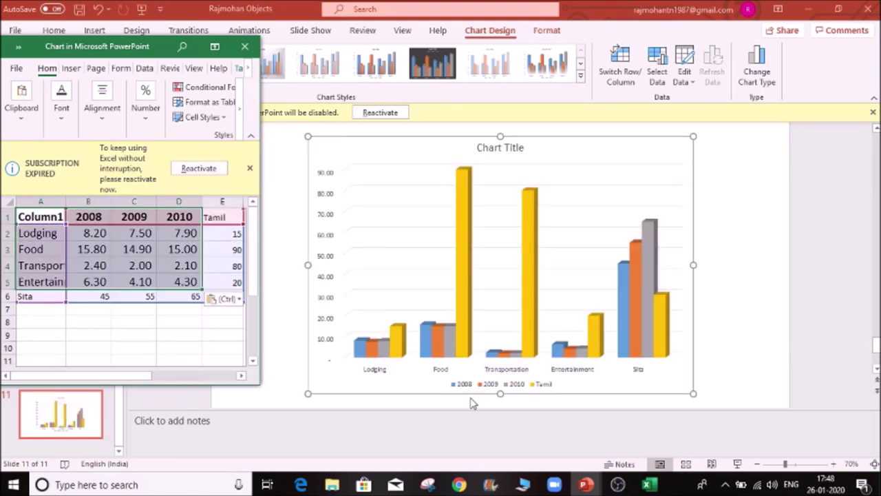
left_click(232, 299)
- Delete the leftover Tamil column E and Sita row 6 from the chart data
left_click(219, 201)
key("Delete")
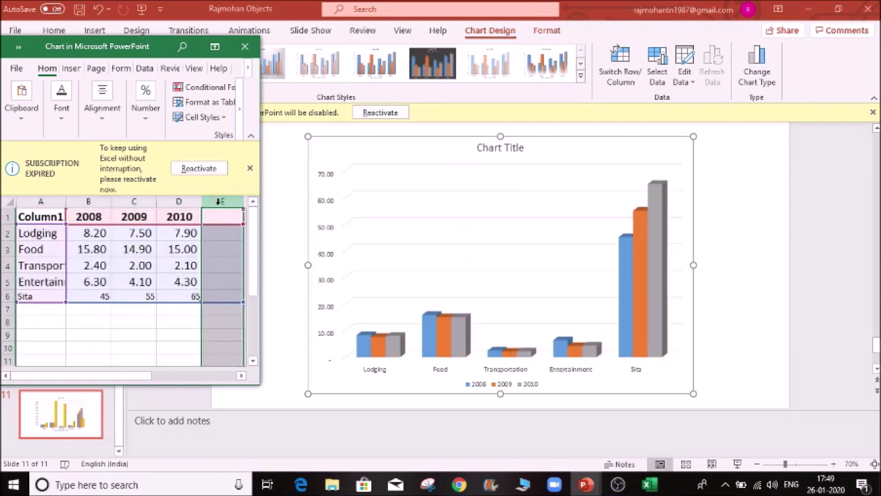
left_click(5, 296)
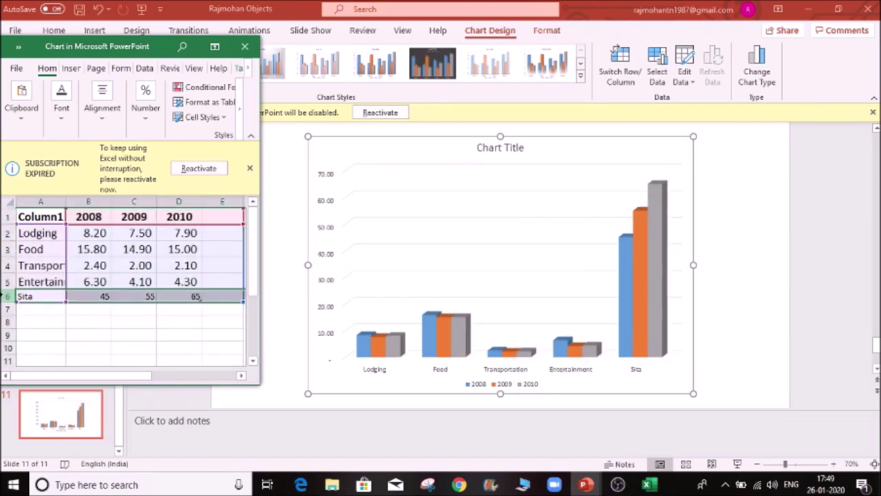
key("Delete")
- Check the Transportation values in C4 and D4, then close the chart data sheet
left_click(131, 265)
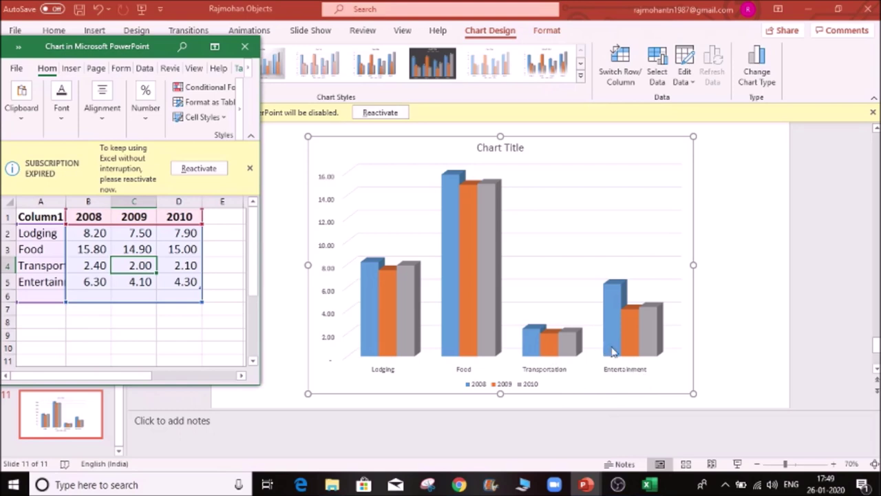
left_click(222, 322)
left_click(169, 263)
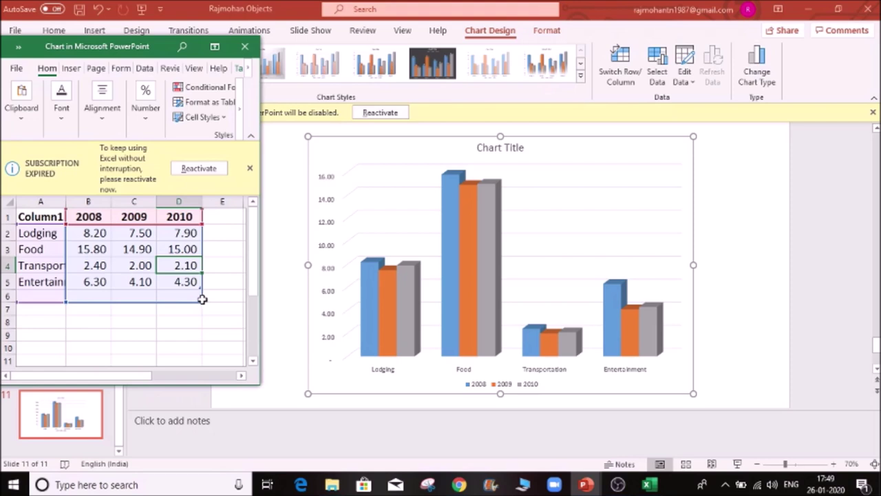
left_click(200, 301)
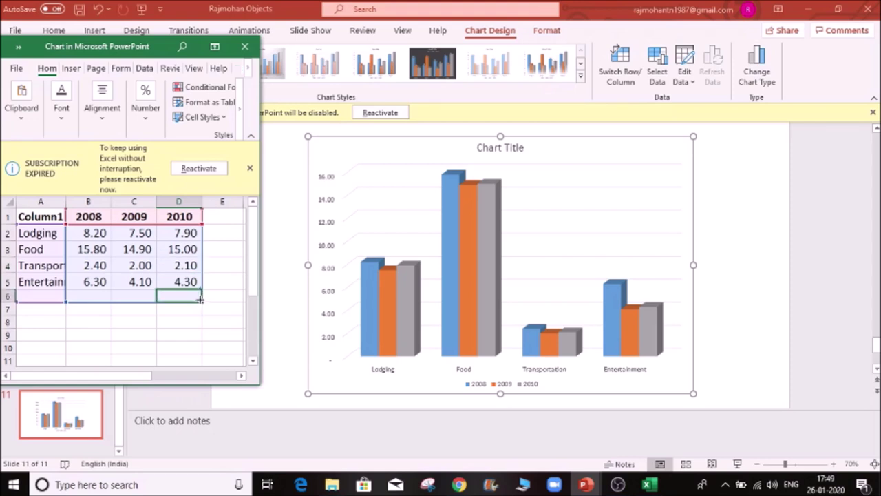
left_click(195, 292)
left_click(174, 270)
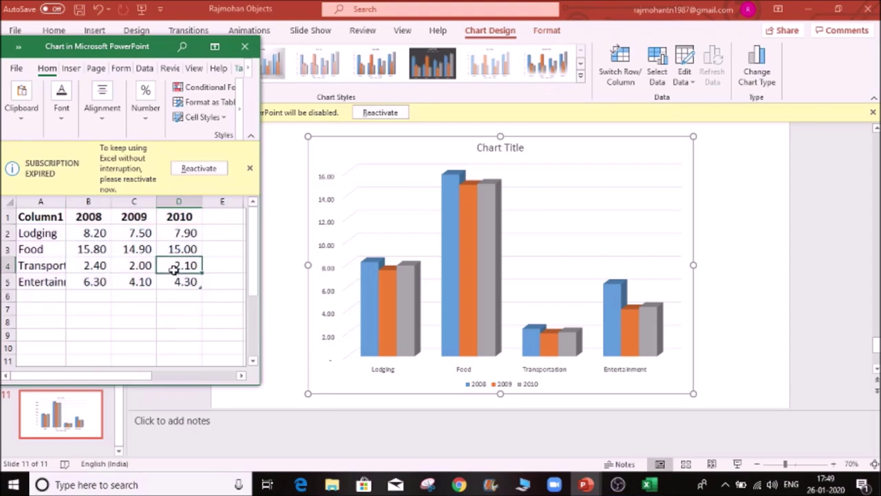
left_click(144, 263)
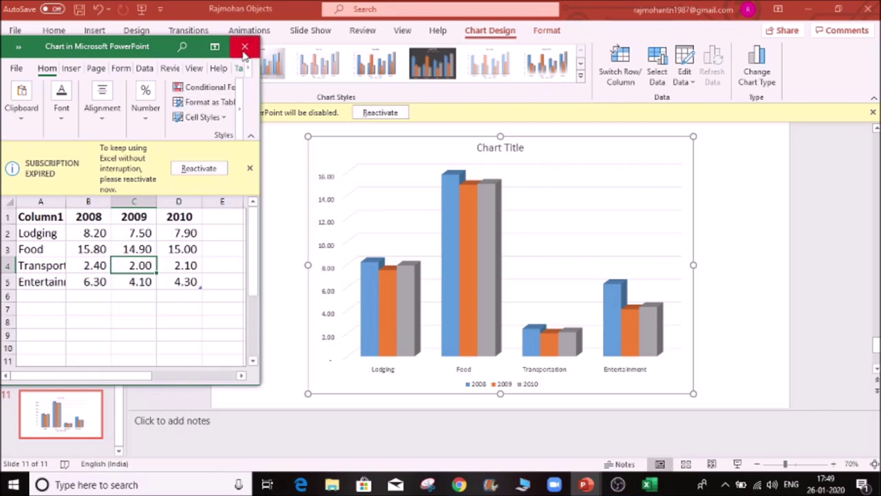
left_click(244, 48)
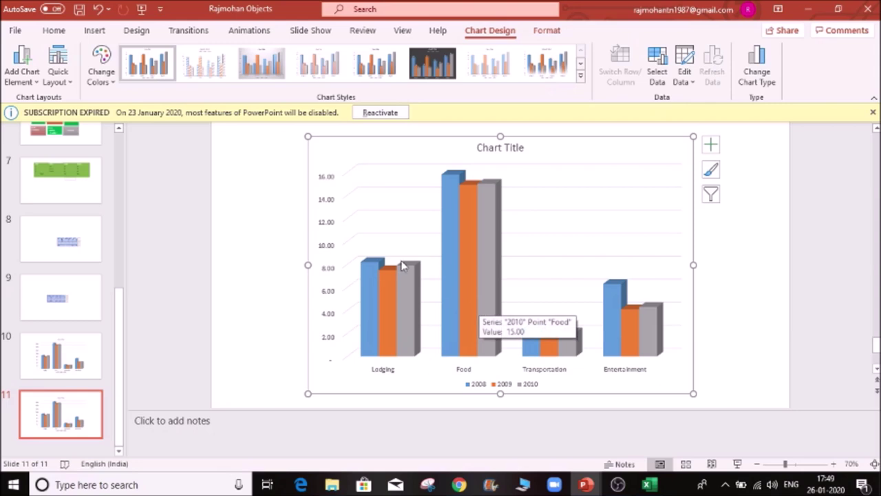
- Try hiding the horizontal axis, then open Format Chart Title for the chart title
left_click(555, 251)
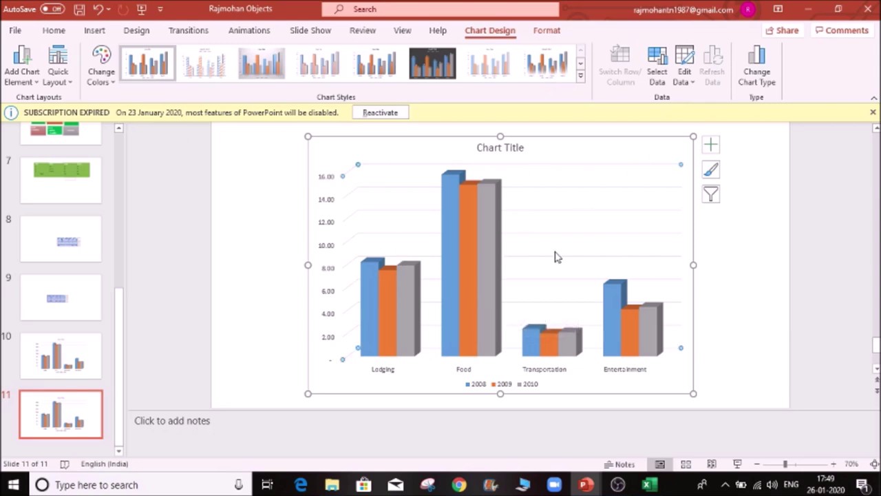
left_click(548, 31)
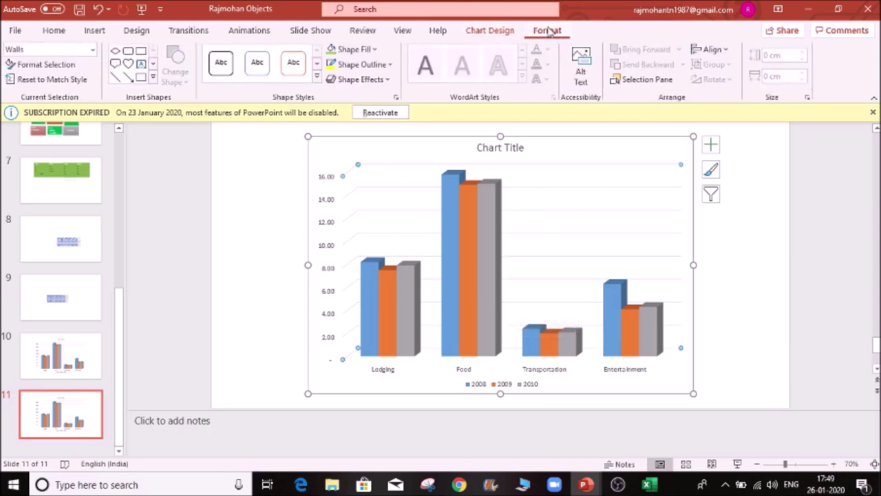
left_click(489, 33)
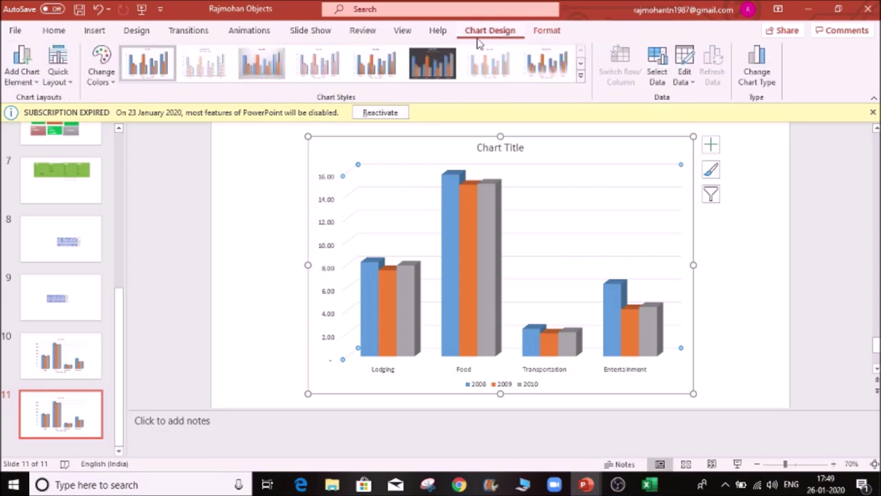
left_click(35, 81)
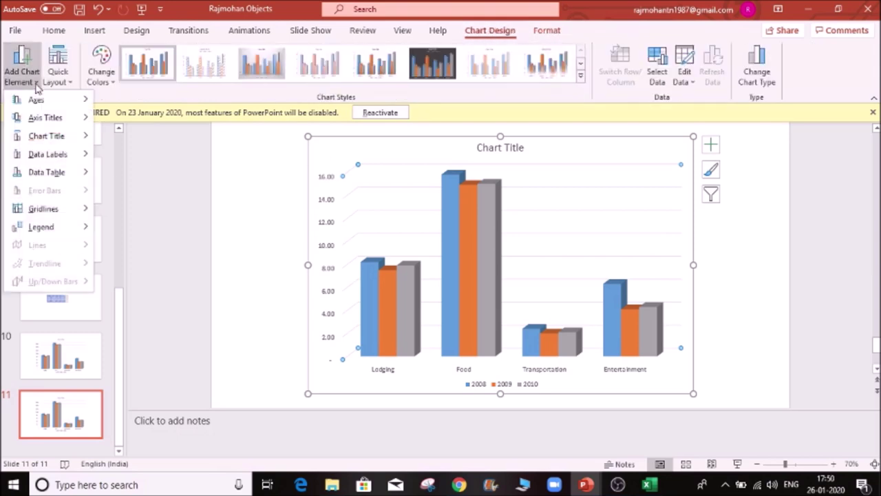
mouse_move(41, 103)
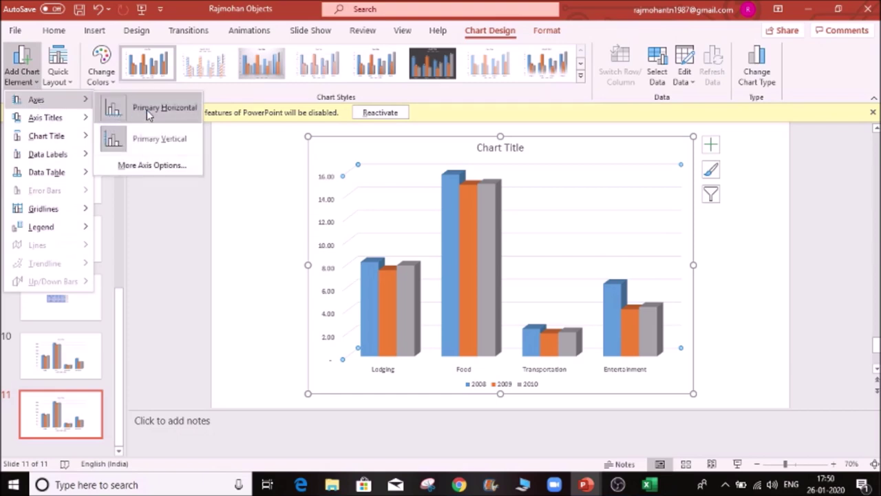
left_click(329, 305)
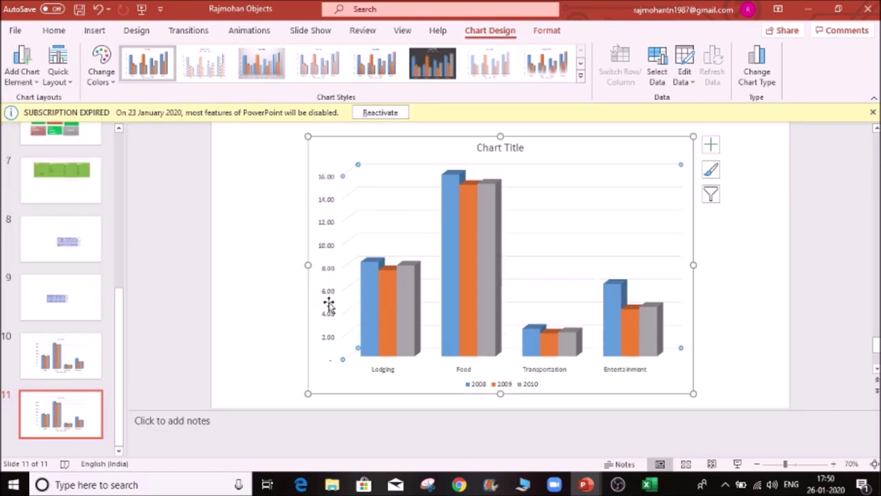
left_click(501, 146)
double_click(500, 146)
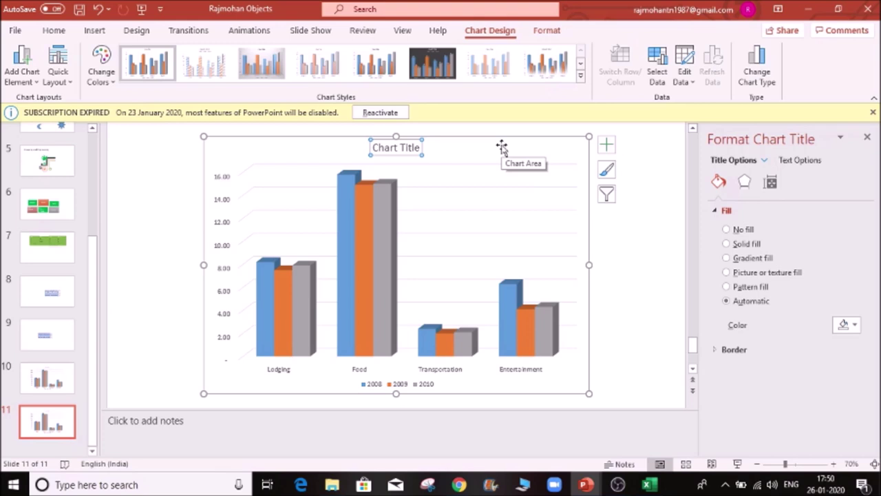
- Replace the chart title text with 'Expenses'
double_click(396, 153)
key("Delete")
key("Delete")
key("Delete")
key("Delete")
key("Delete")
key("Delete")
key("Delete")
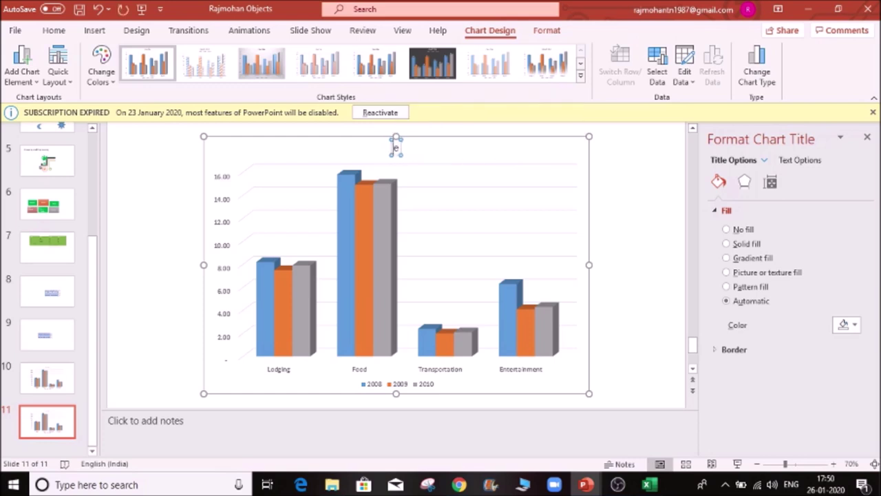
type("Expenses")
key("ctrl+z")
key("ctrl+y")
- Make the Expenses title bold with a bright green highlight and a new font colour
left_click_drag(375, 147, 424, 151)
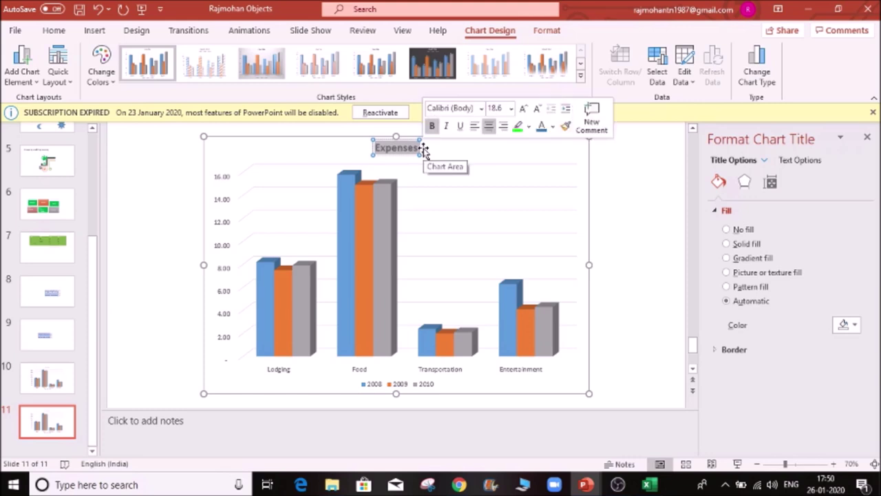
left_click(433, 127)
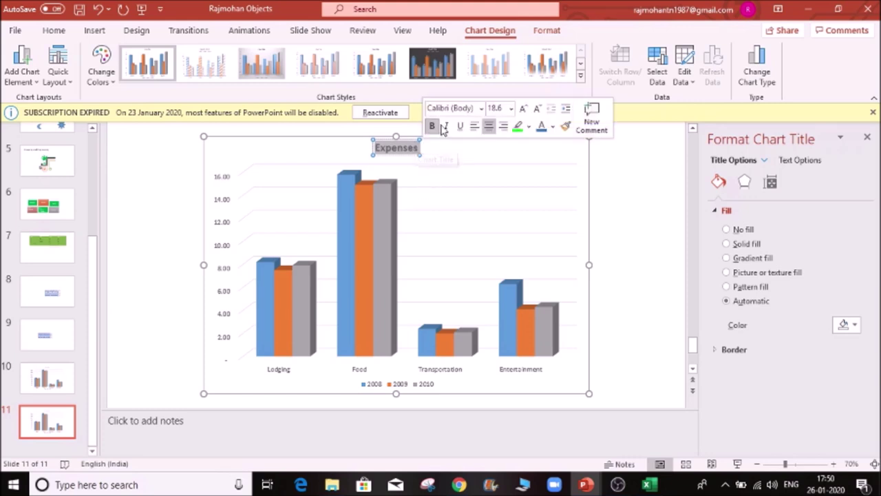
left_click(520, 129)
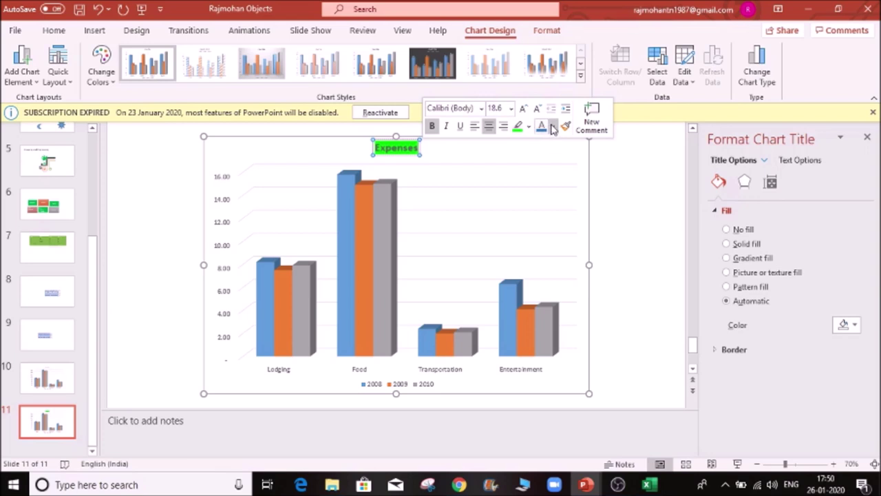
left_click(550, 128)
left_click(545, 165)
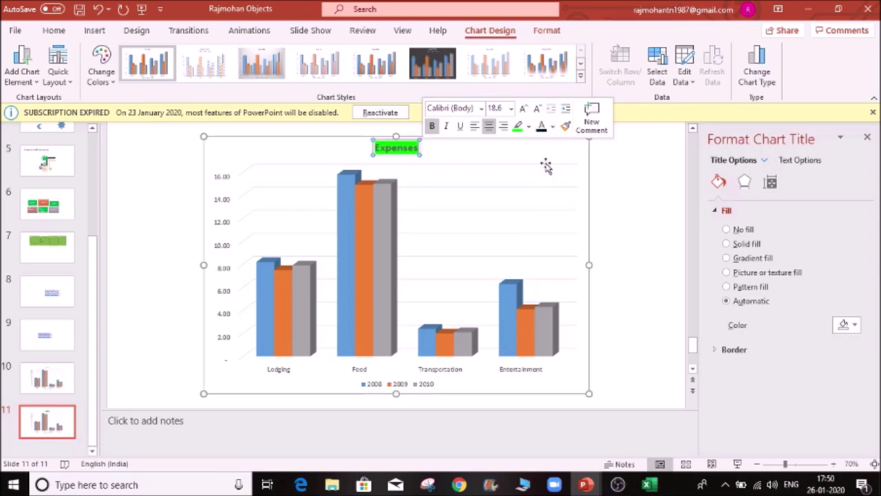
- Select the plot area, value axis, legend, data series and back wall to inspect them
left_click(480, 166)
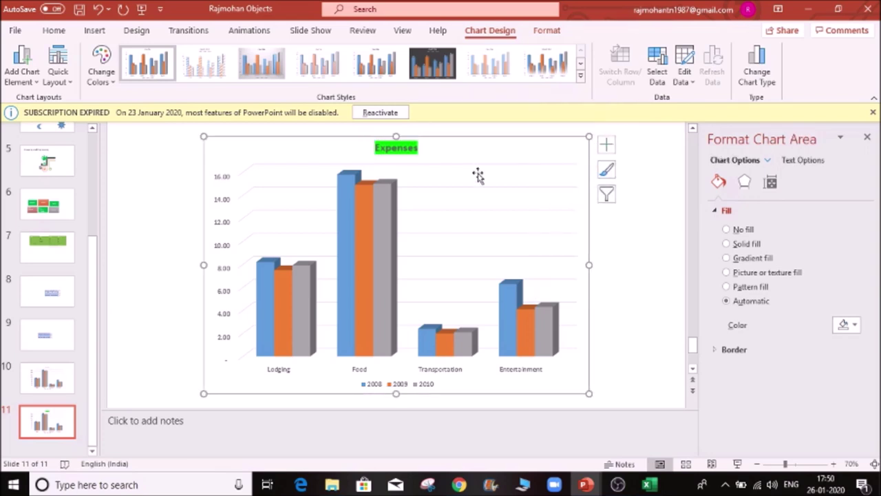
left_click(231, 296)
left_click(229, 344)
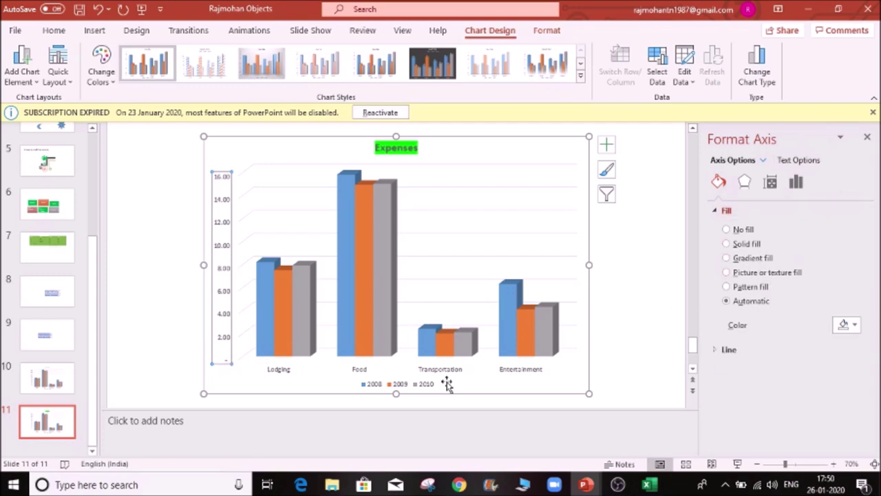
left_click(396, 383)
left_click(387, 292)
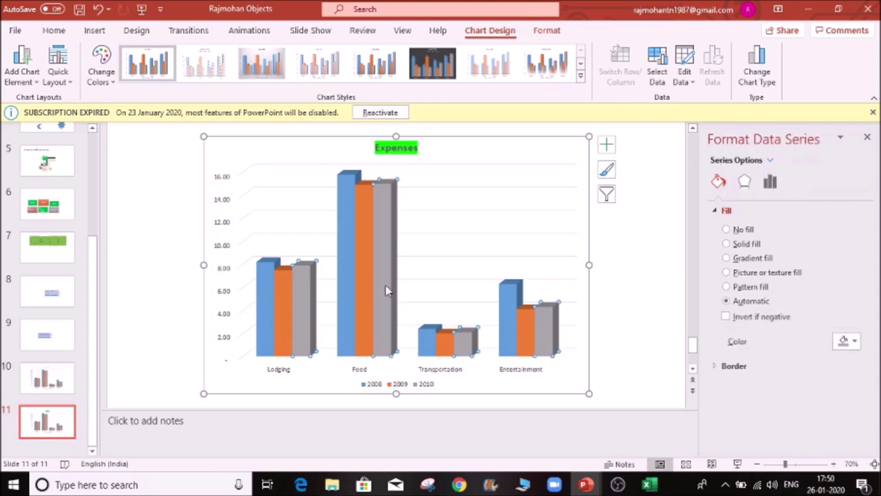
left_click(557, 381)
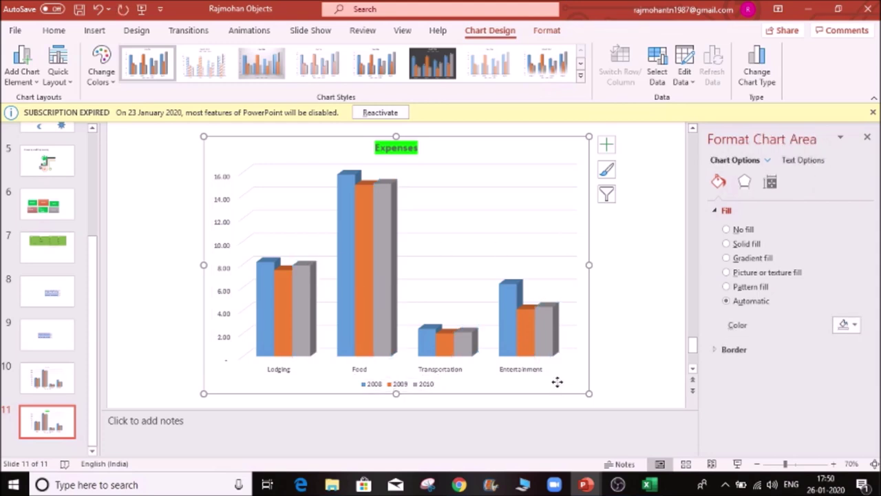
left_click(550, 310)
left_click(554, 231)
- Apply Chart Style 2 with hatched bars, then preview colour palettes and quick layouts
left_click(375, 63)
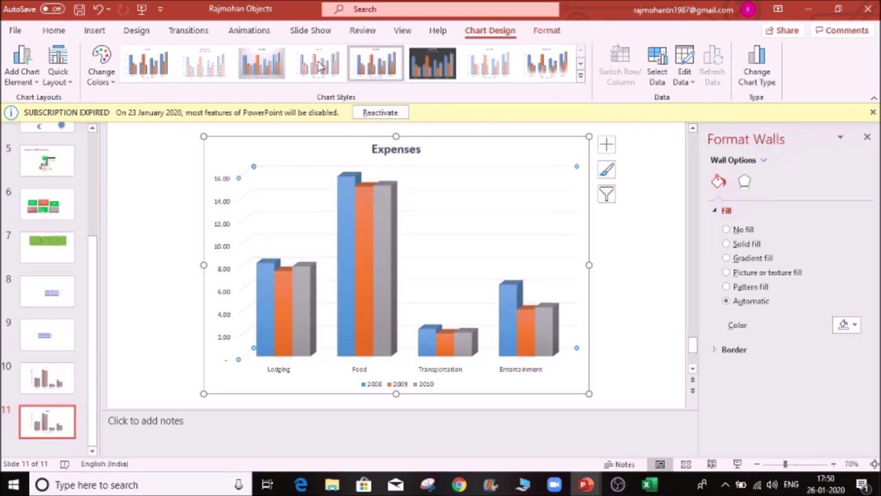
left_click(201, 69)
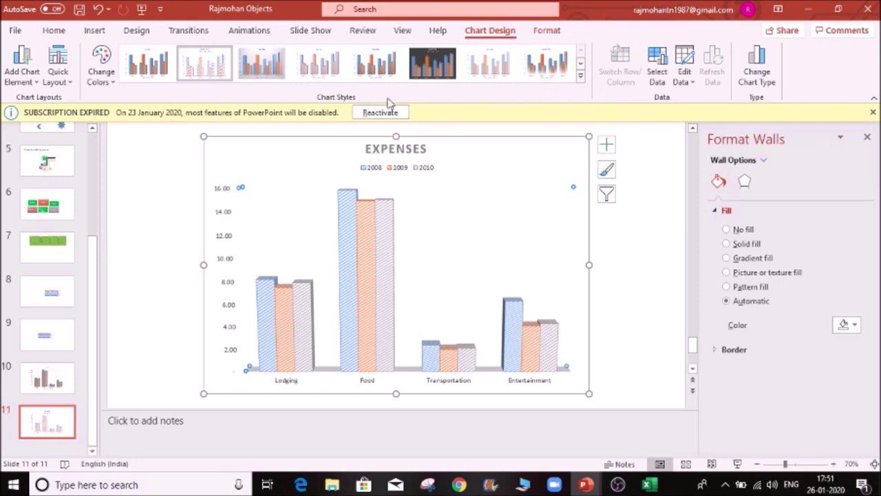
left_click(113, 82)
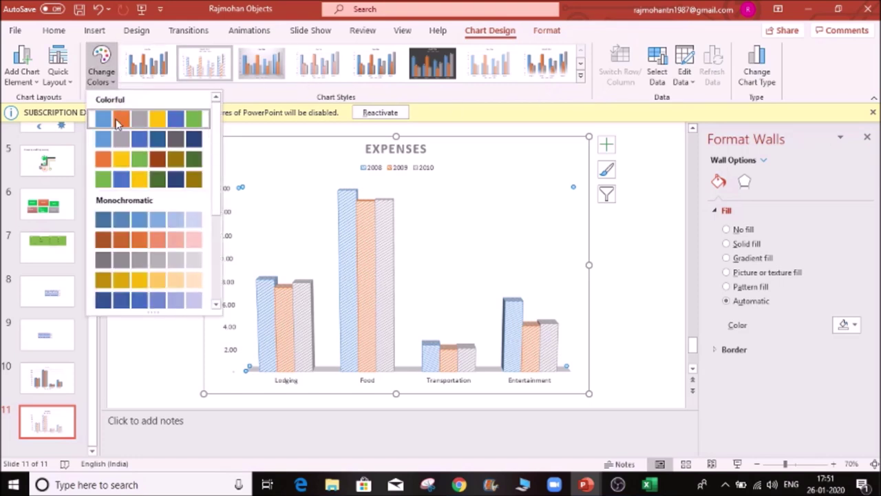
left_click(121, 119)
left_click(62, 77)
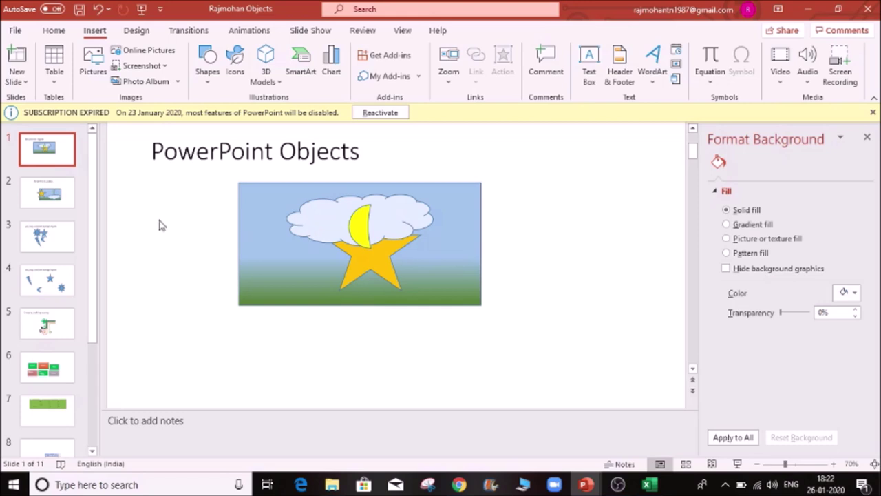
- Return to slide 1 and choose Audio on My PC from the Insert Audio menu
left_click(48, 203)
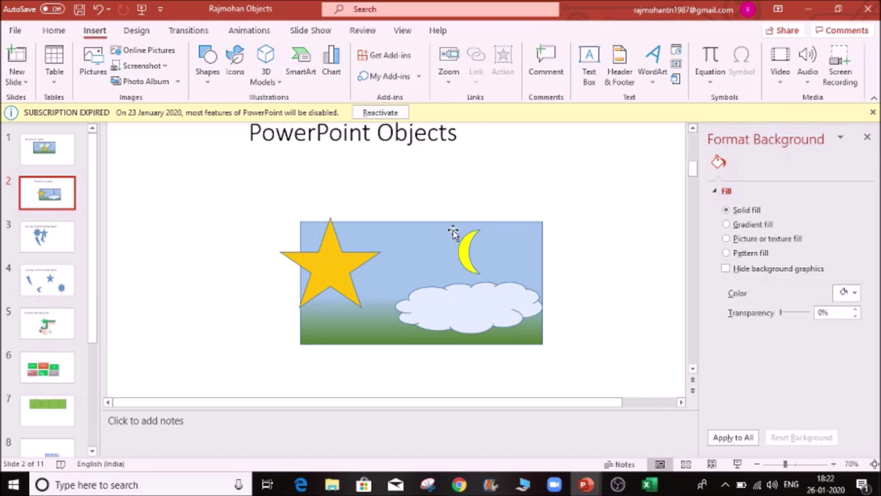
left_click(46, 149)
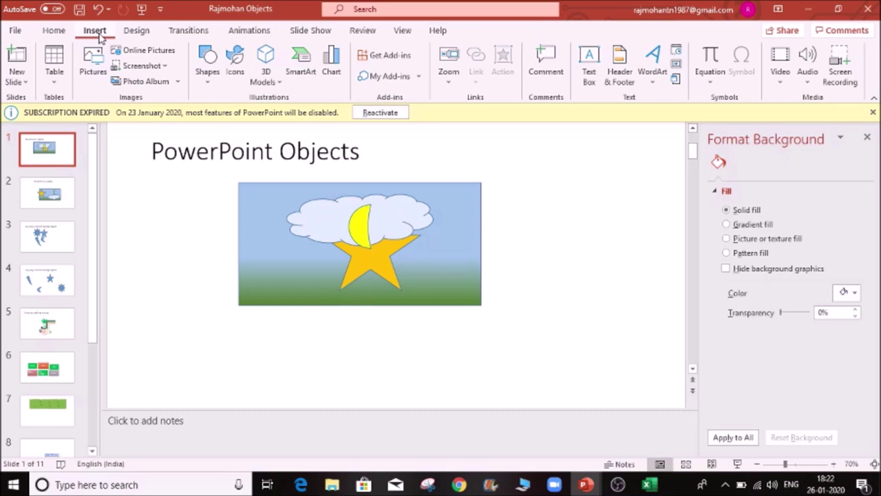
left_click(808, 86)
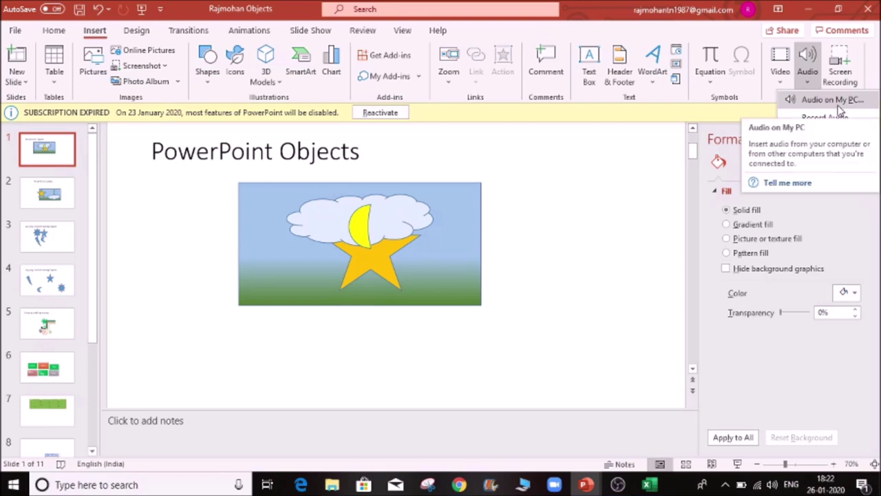
left_click(839, 103)
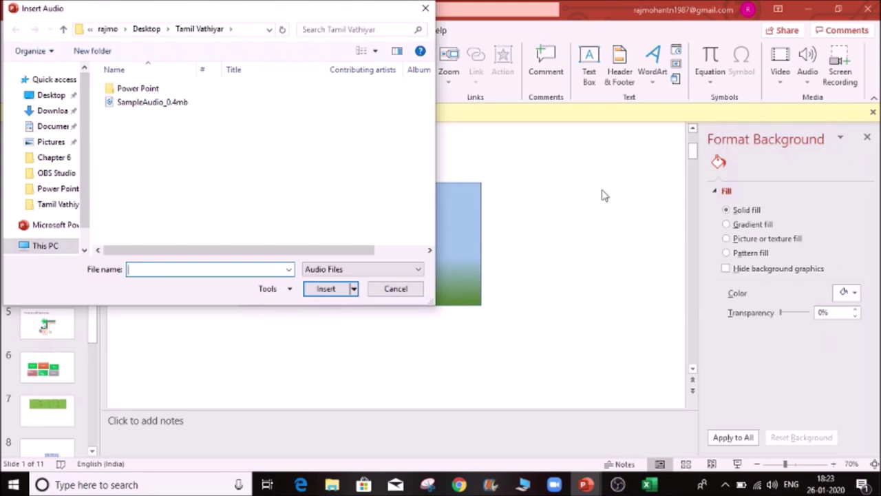
- Insert SampleAudio_0.4mb on slide 1 and move its speaker icon below the picture
left_click(146, 104)
left_click(324, 289)
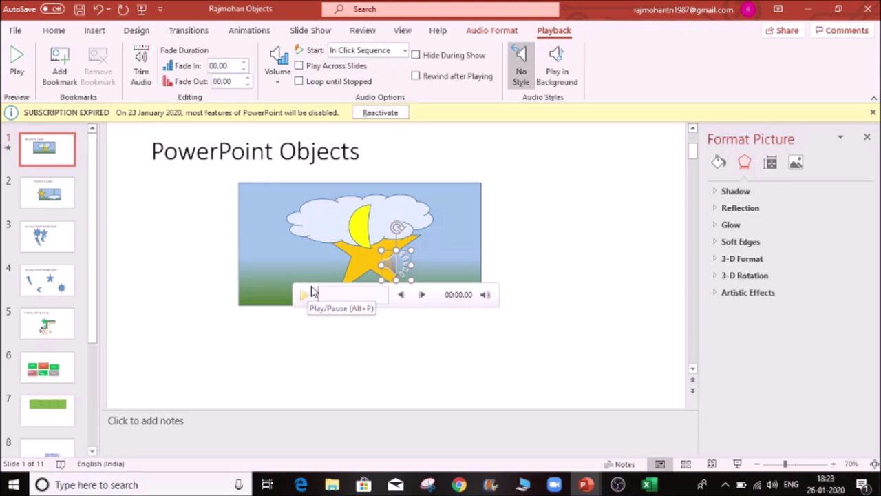
left_click_drag(399, 258, 337, 353)
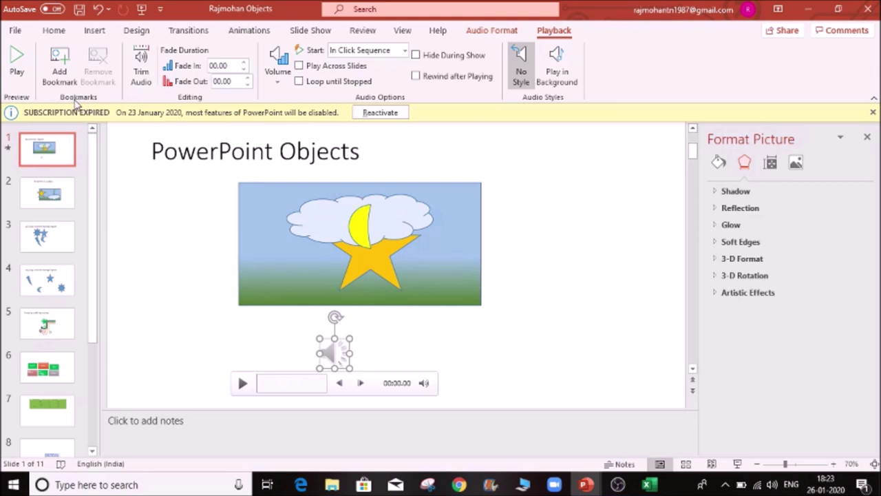
left_click(17, 61)
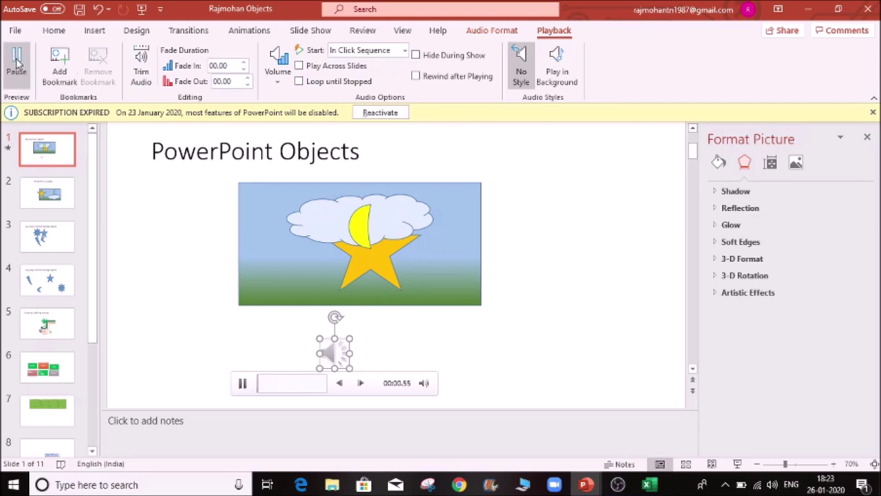
left_click(17, 61)
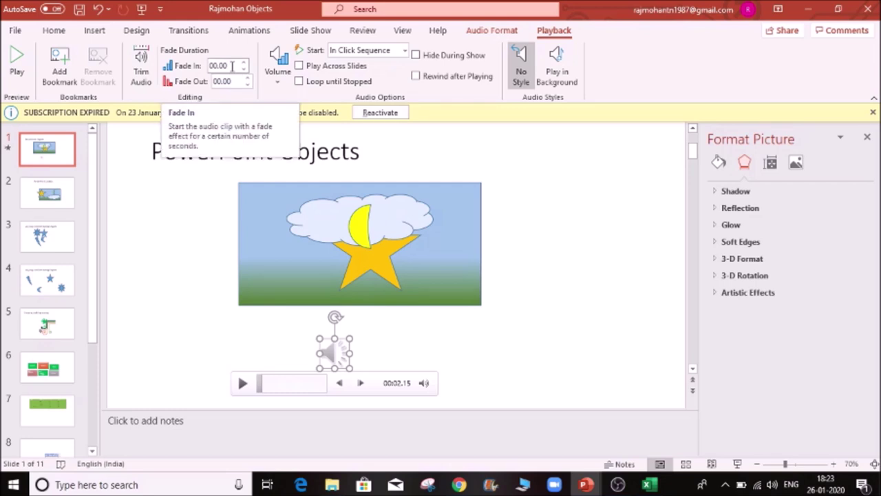
left_click(280, 80)
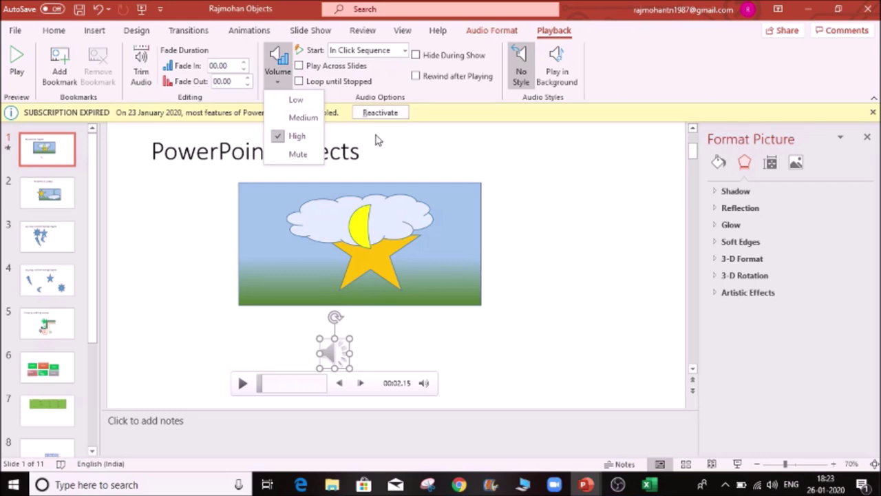
left_click(497, 171)
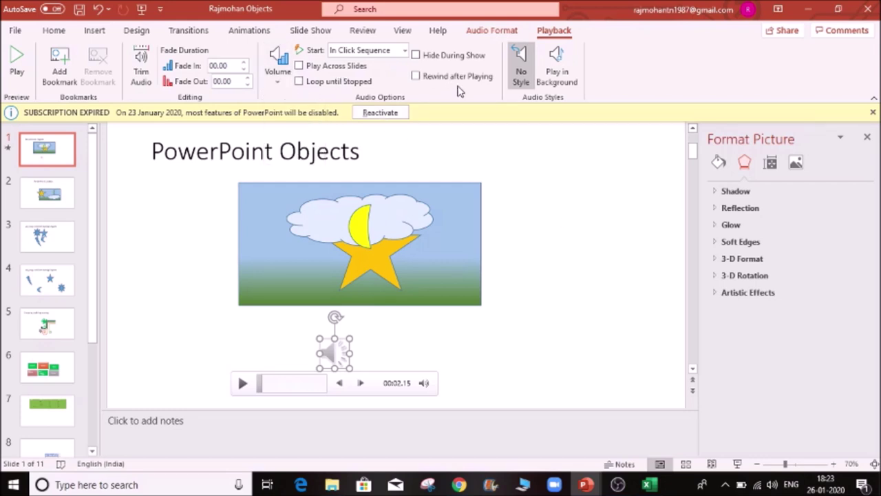
- Turn on Play Across Slides, Loop until Stopped and Rewind after Playing for the audio
left_click(585, 228)
left_click(445, 232)
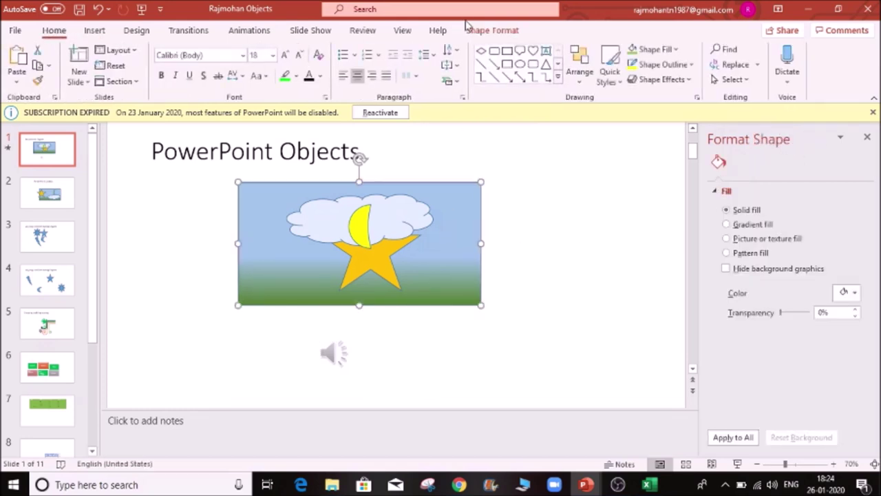
mouse_move(304, 370)
left_click(289, 344)
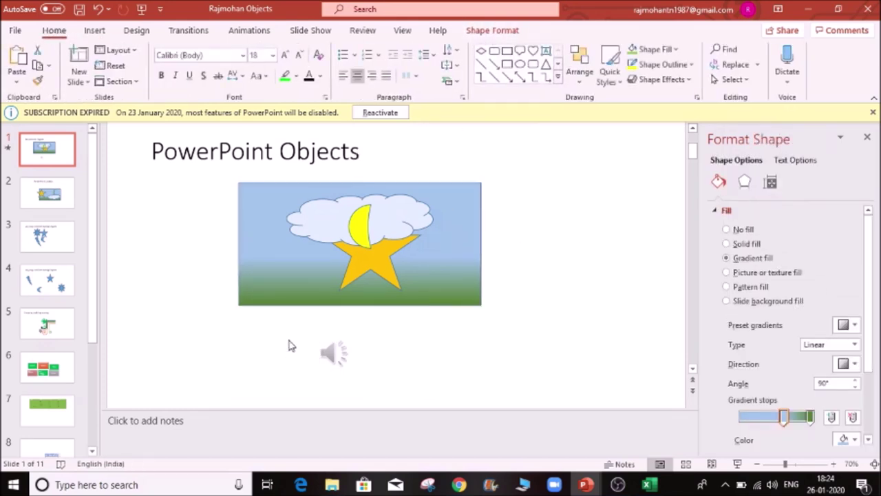
left_click(333, 353)
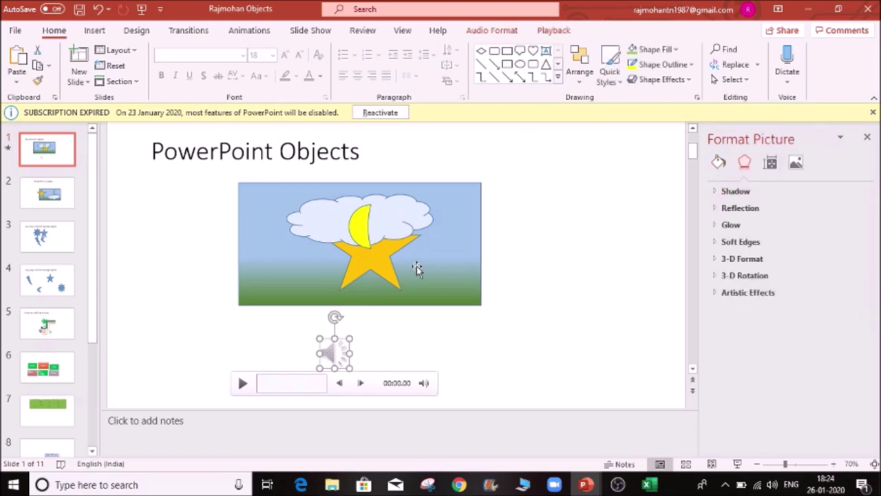
left_click(563, 31)
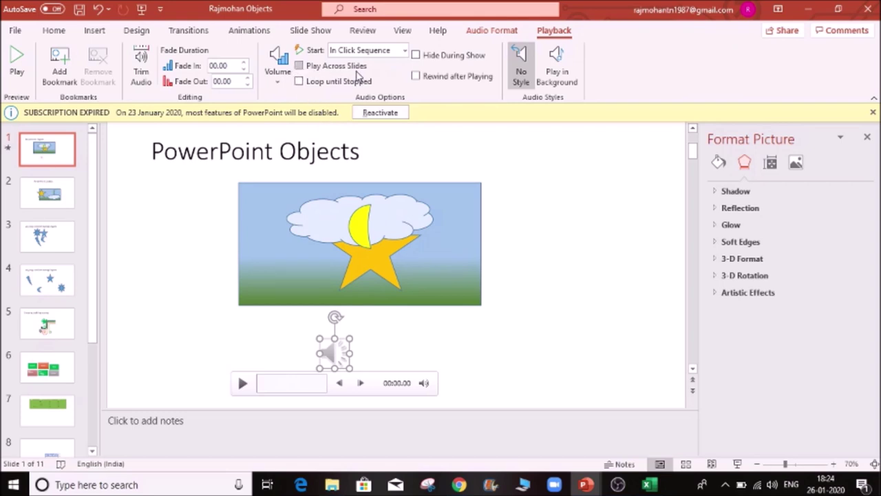
left_click(300, 69)
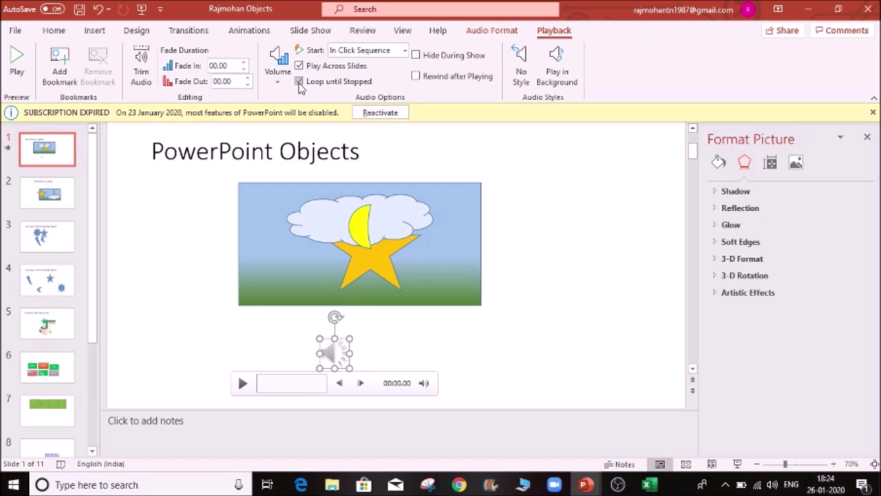
left_click(299, 82)
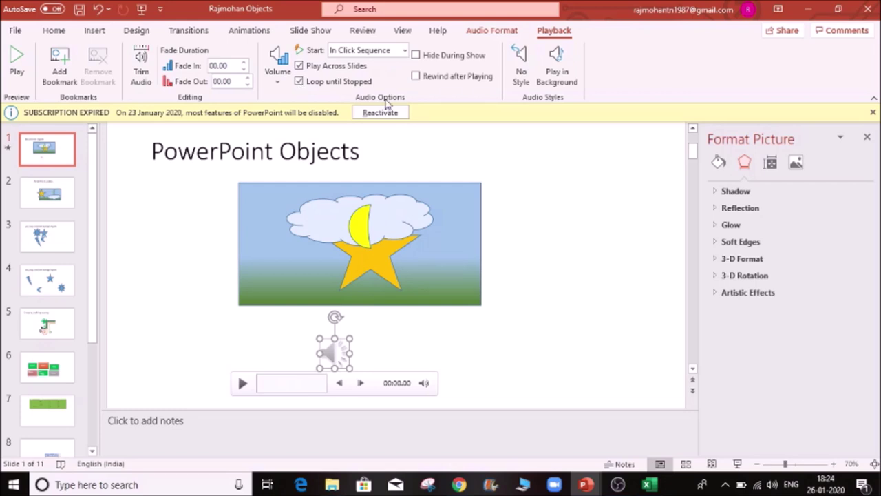
left_click(417, 77)
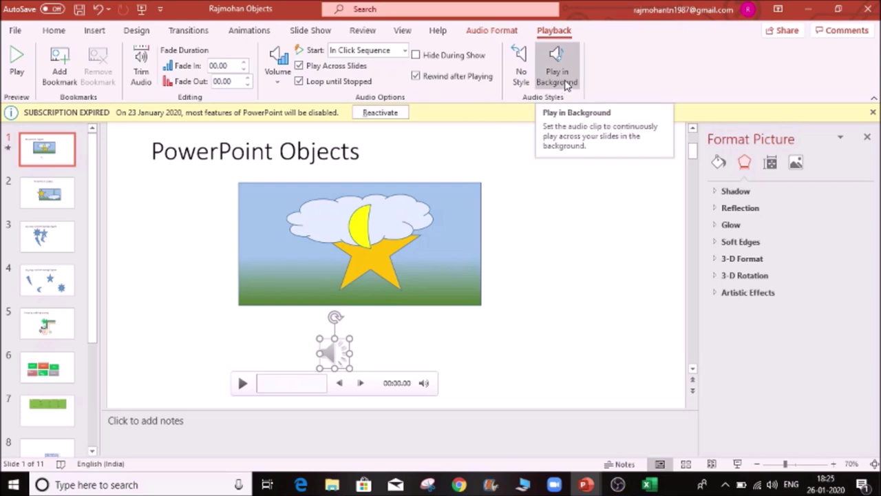
- Toggle the audio between No Style and Play in Background, ending on Play in Background
left_click(523, 62)
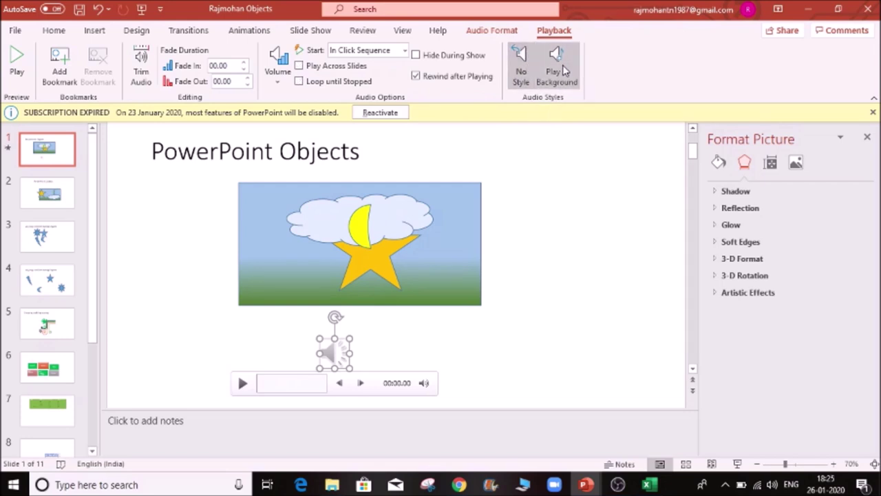
left_click(562, 65)
left_click(526, 59)
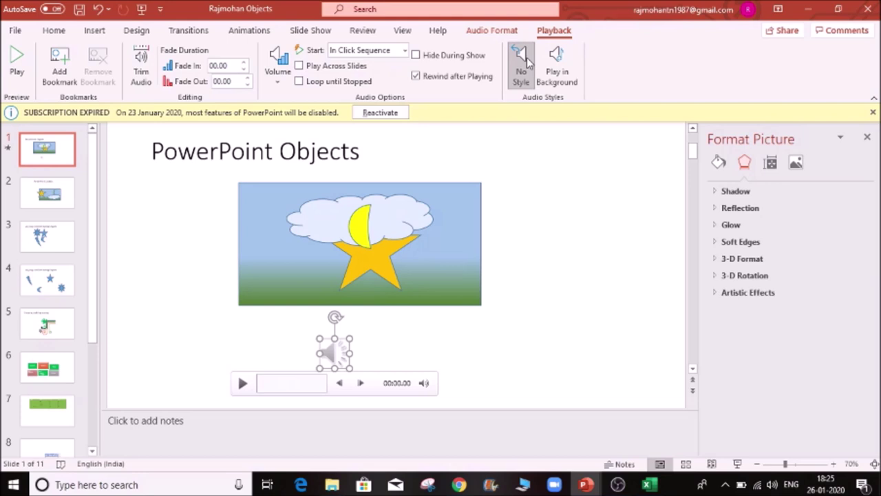
left_click(549, 77)
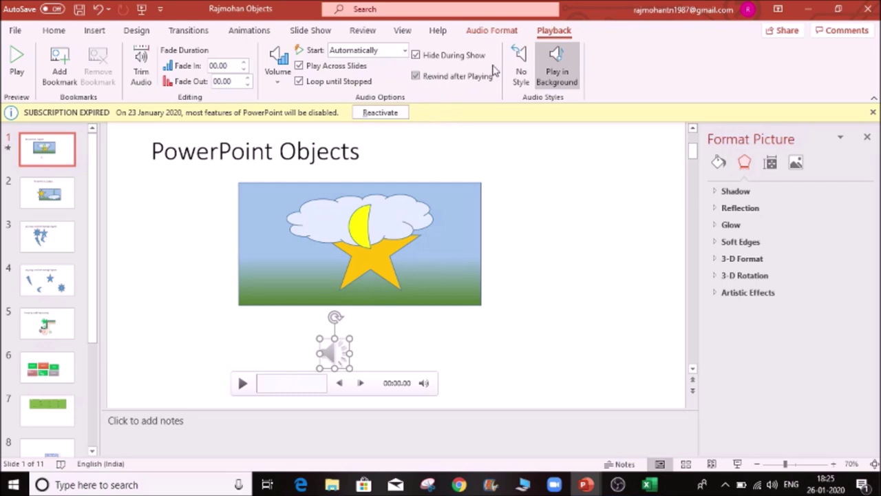
left_click(521, 71)
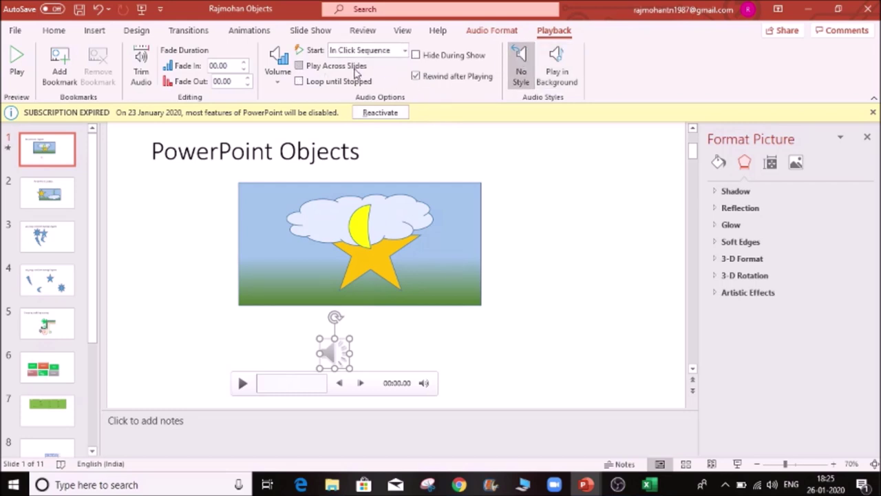
left_click(557, 73)
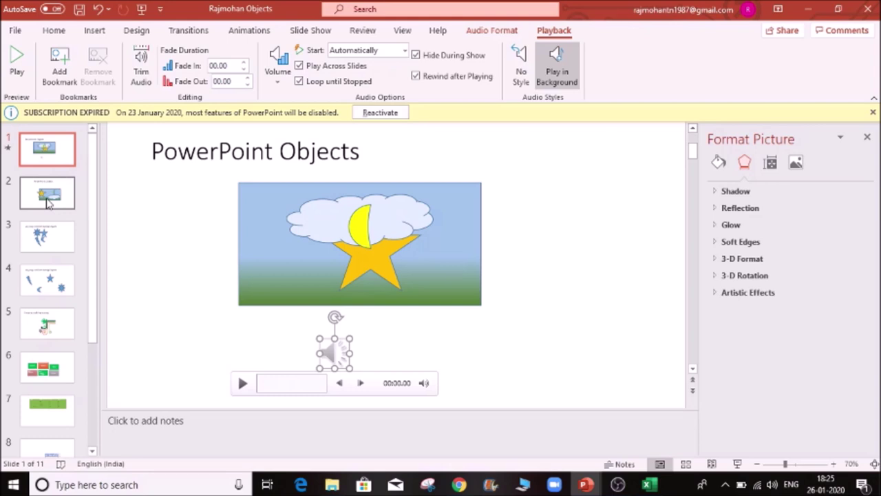
- Select slide 1 and step to the next slide and back
left_click(50, 150)
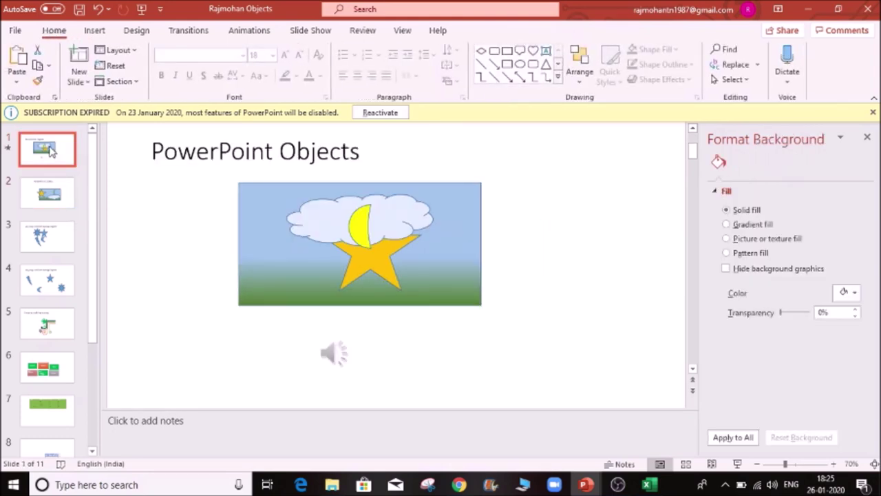
key("Down")
key("Up")
key("Down")
key("Up")
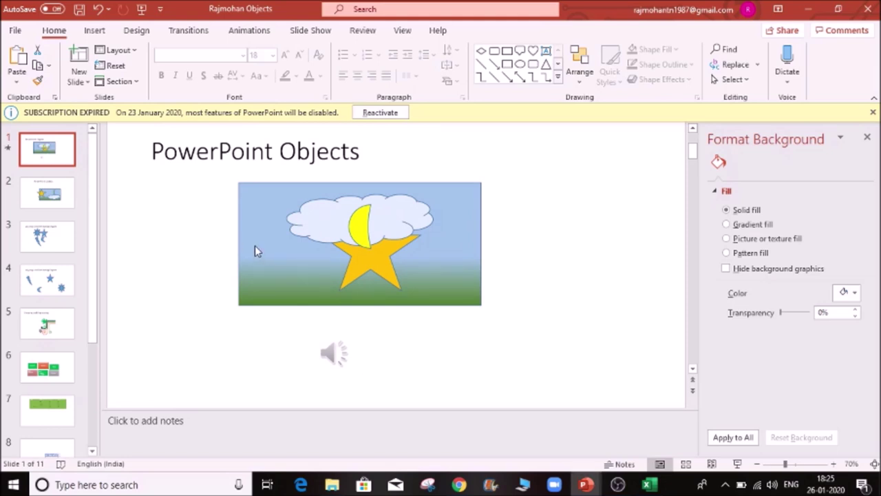
key("F5")
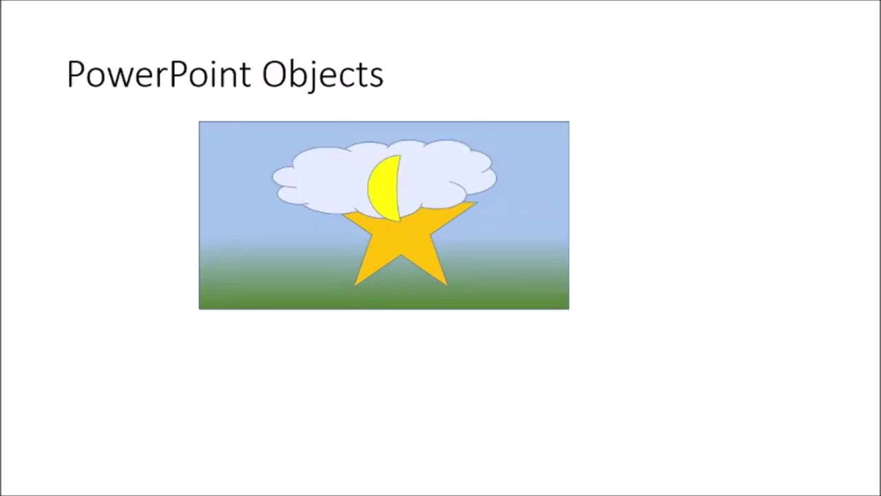
left_click(424, 215)
left_click(426, 271)
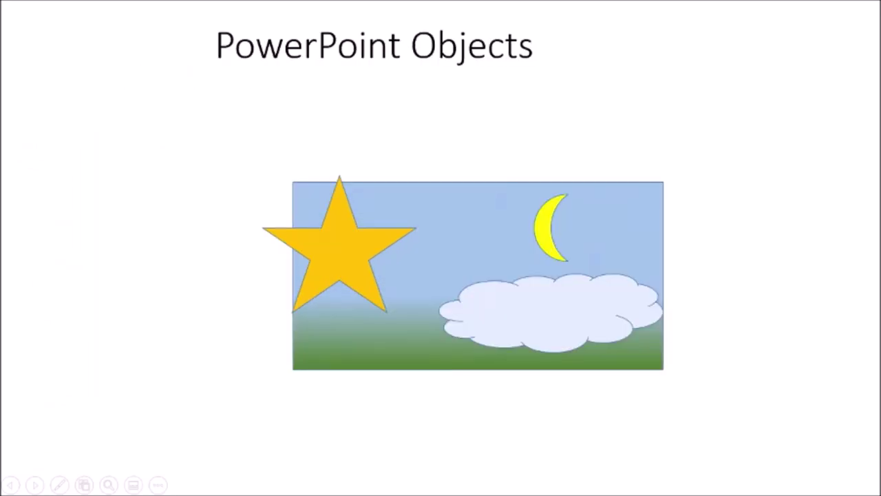
left_click(408, 263)
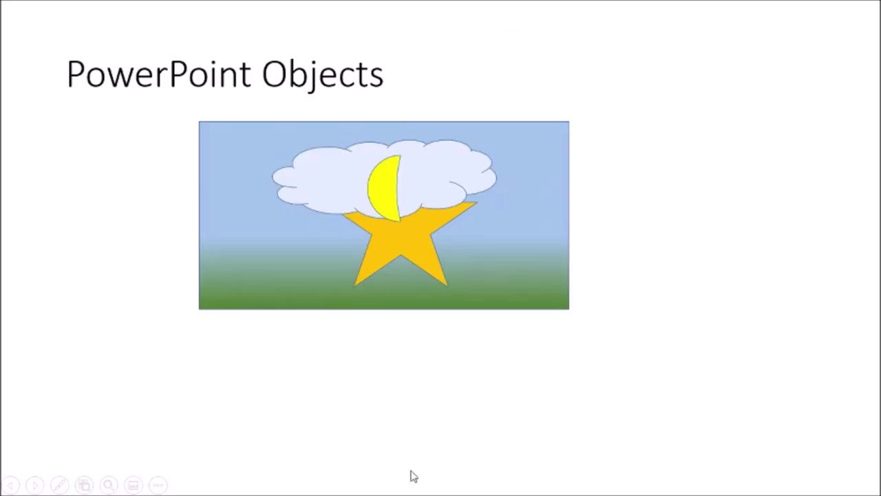
left_click(356, 215)
key("Left")
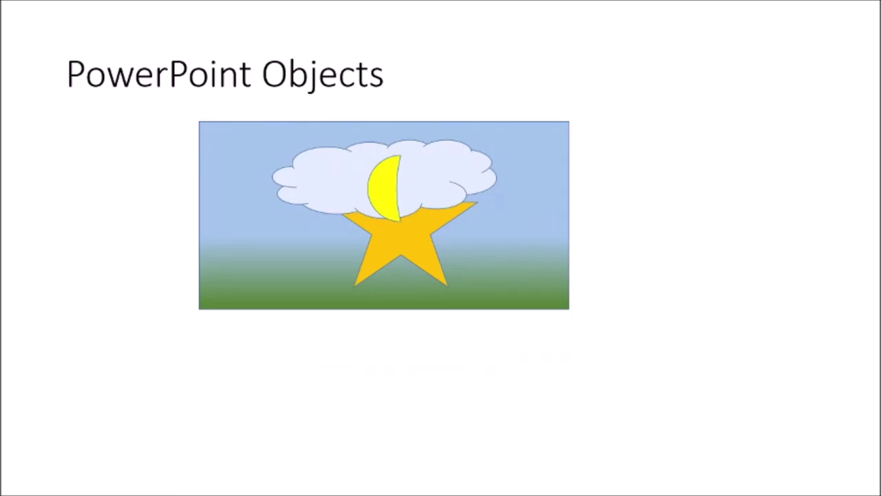
key("Escape")
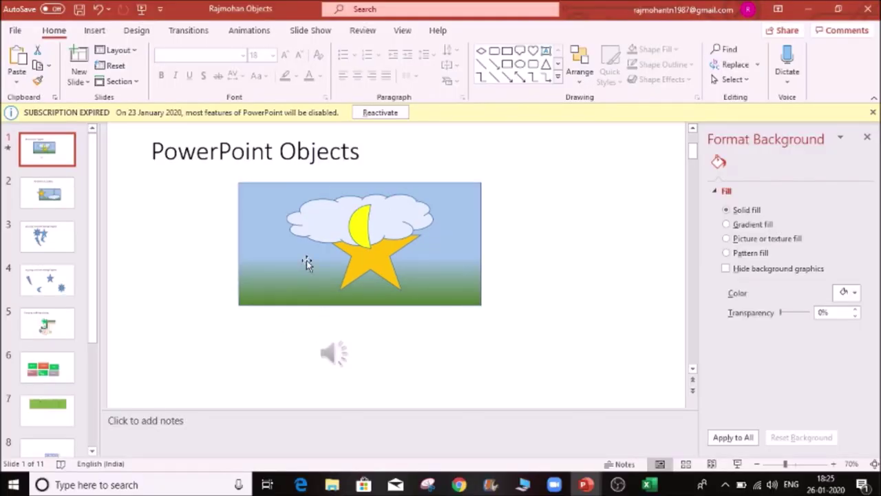
- Reset the slide 1 audio to No Style, click-to-play playback
left_click(337, 354)
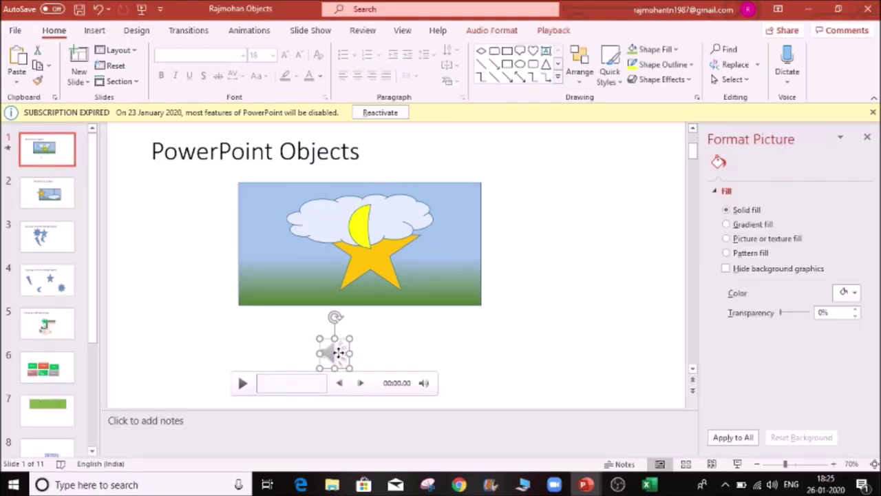
left_click(551, 33)
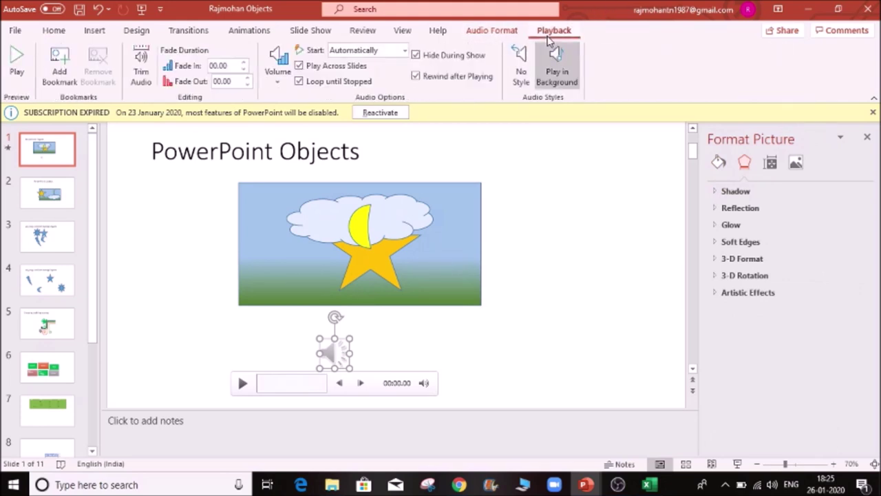
left_click(511, 78)
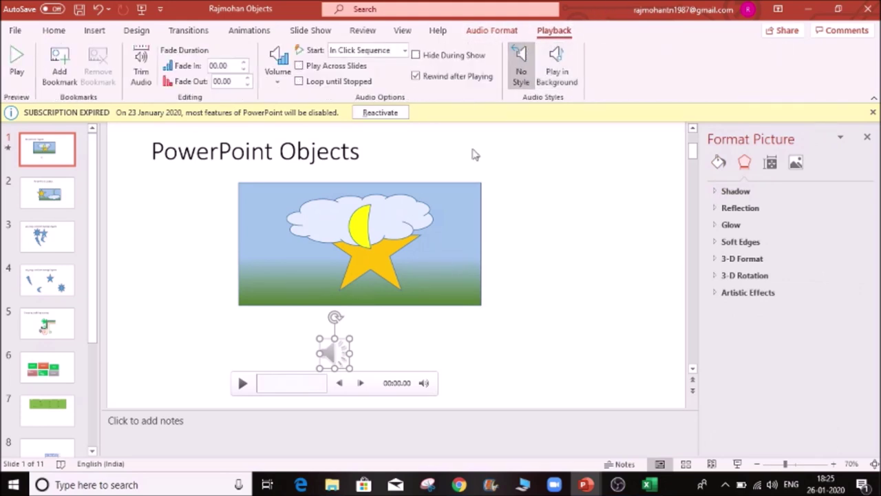
- Run the slide show to test the slide 1 audio, then return to editing view
key("F5")
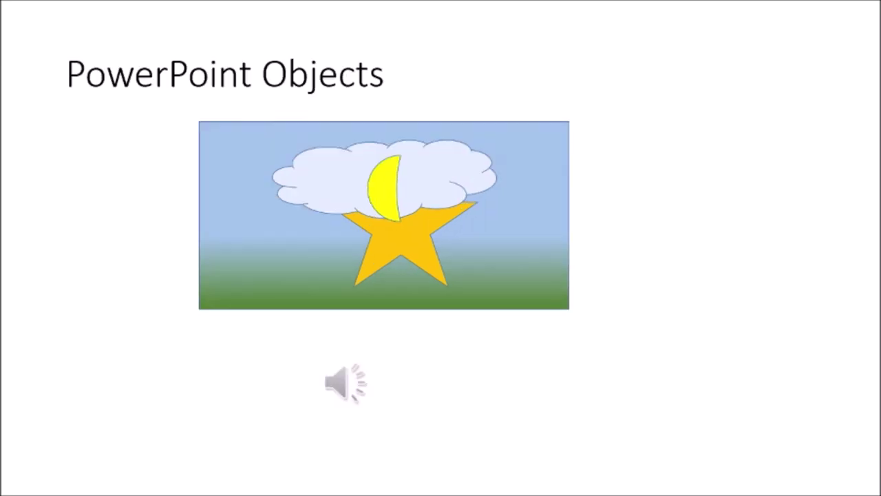
mouse_move(348, 393)
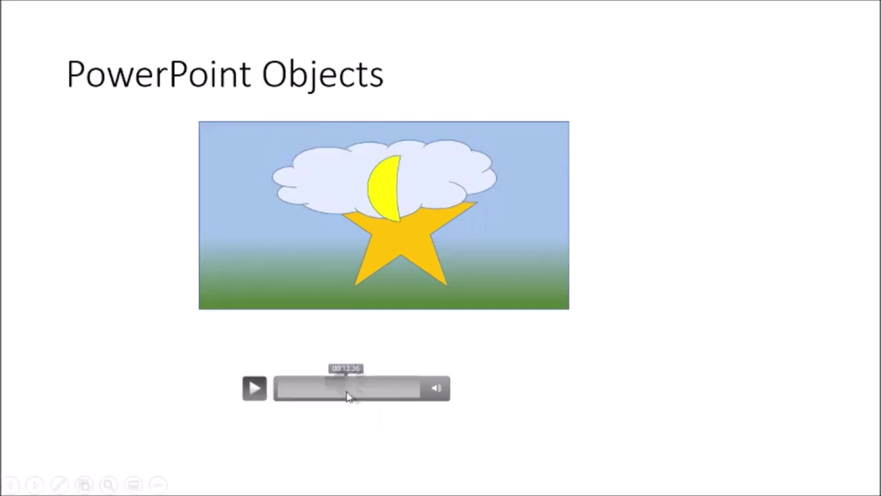
left_click(254, 389)
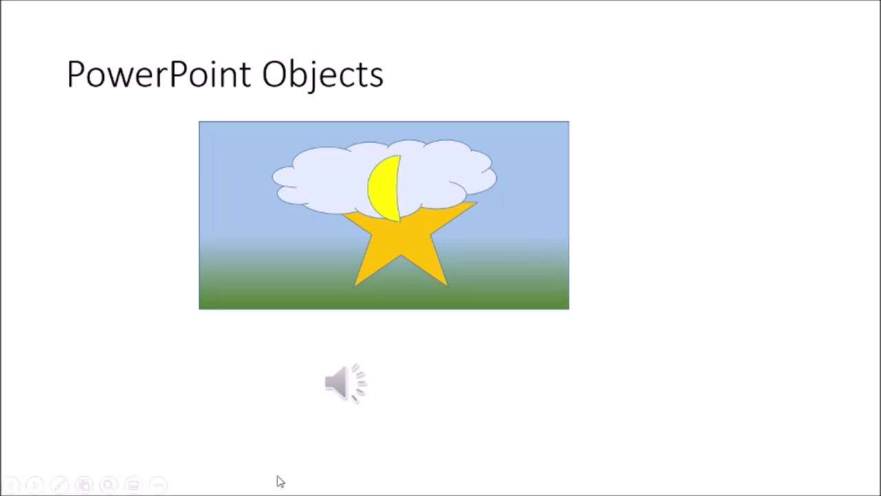
key("Escape")
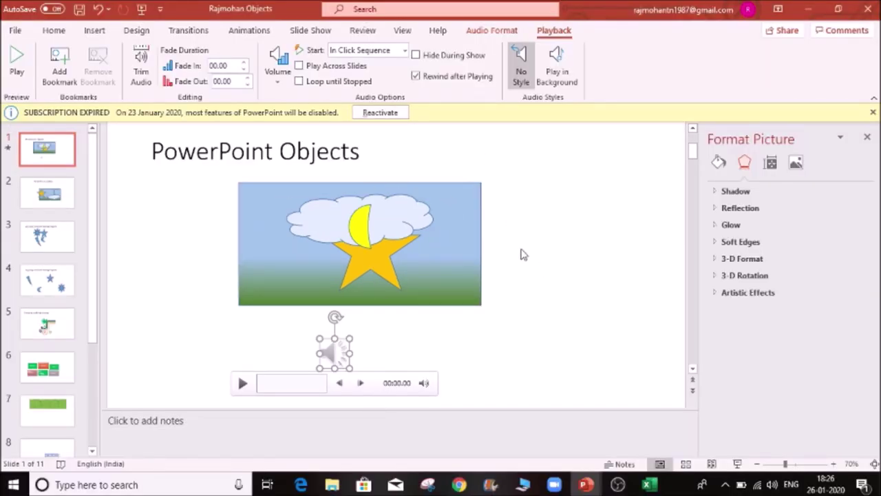
left_click(501, 31)
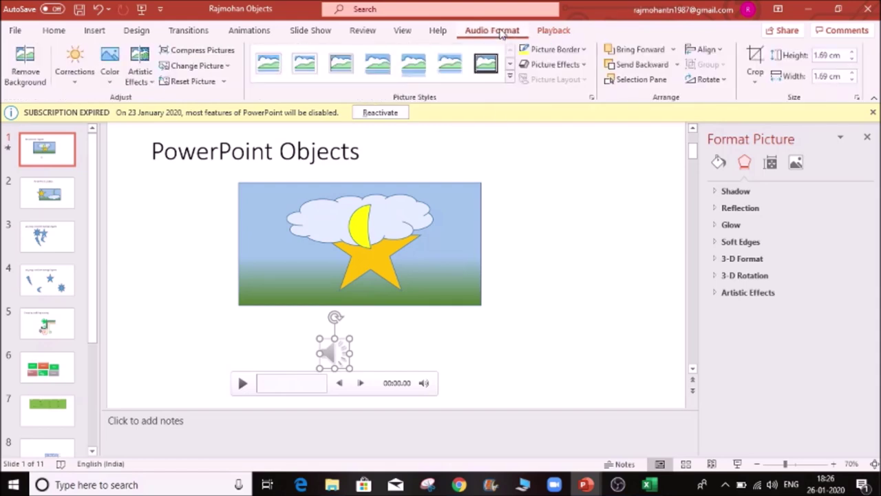
- On slide 2, start a new audio recording named '2nd Slide' and move the recorder aside
left_click(47, 192)
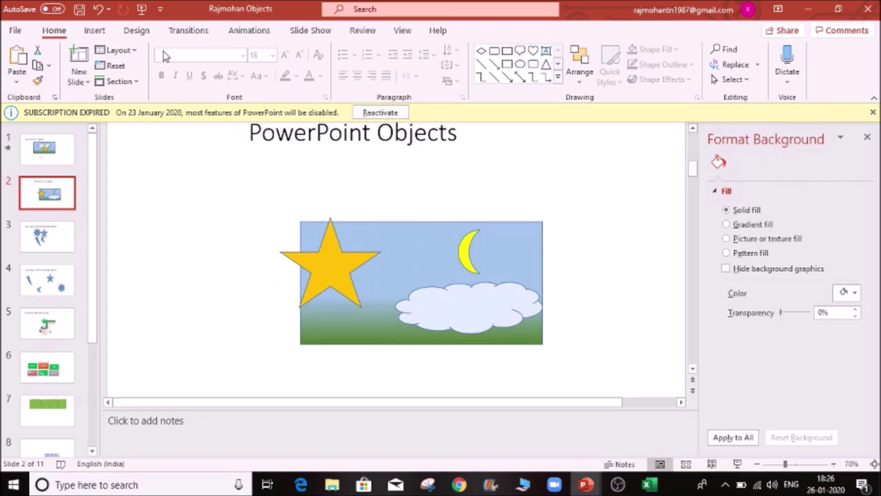
left_click(94, 32)
left_click(808, 74)
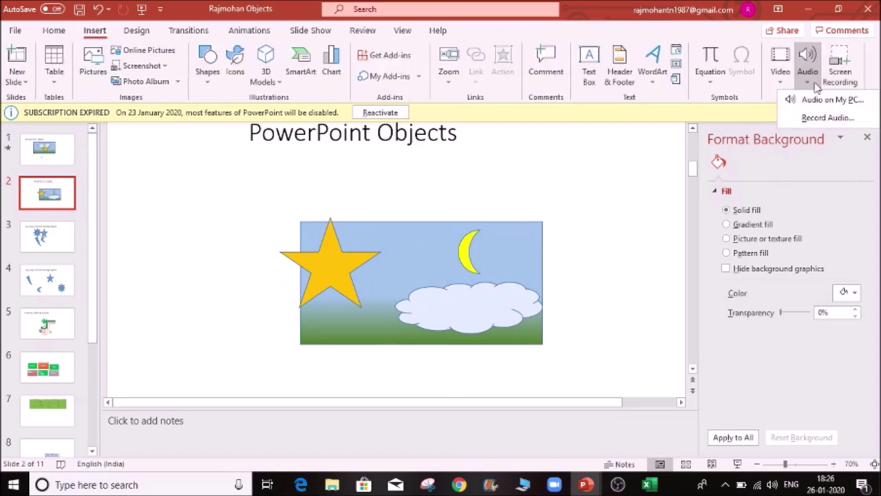
left_click(825, 118)
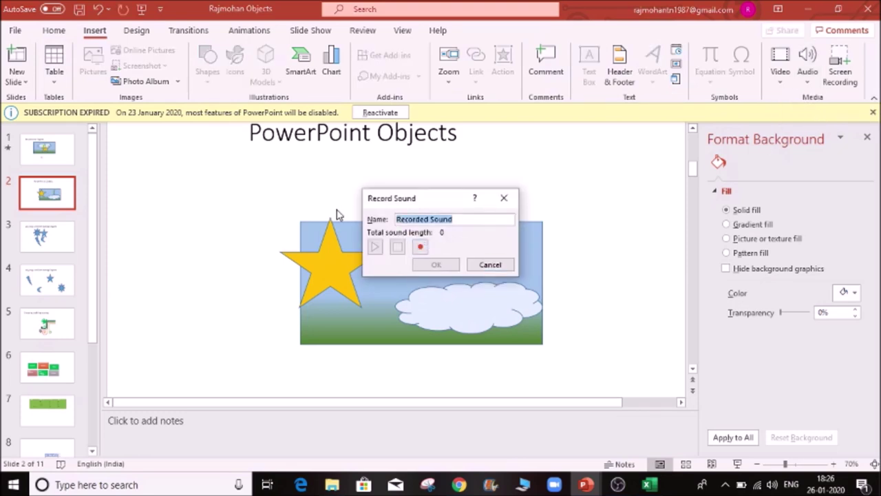
key("BackSpace")
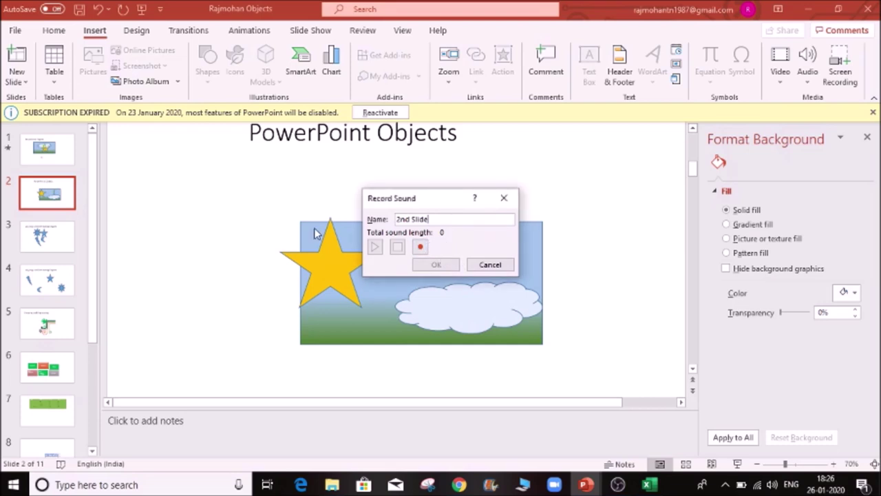
left_click_drag(451, 203, 619, 136)
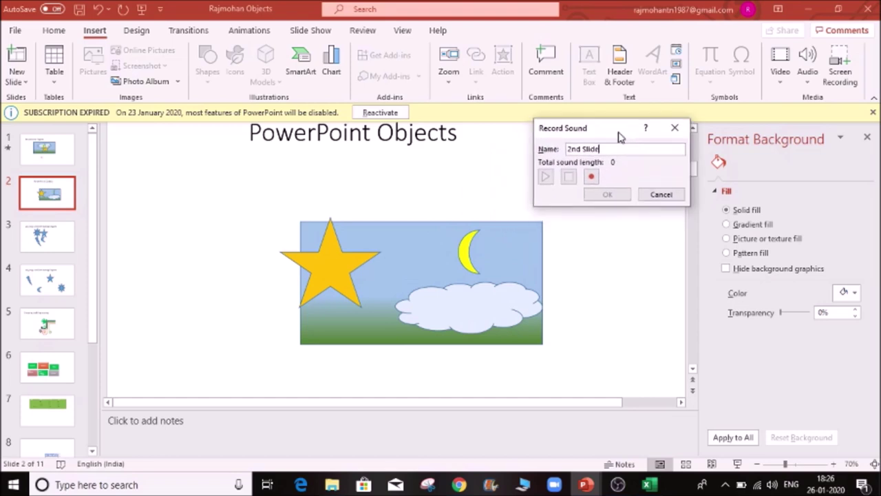
- Record the narration twice, keep the second take, and insert it onto slide 2
left_click(592, 177)
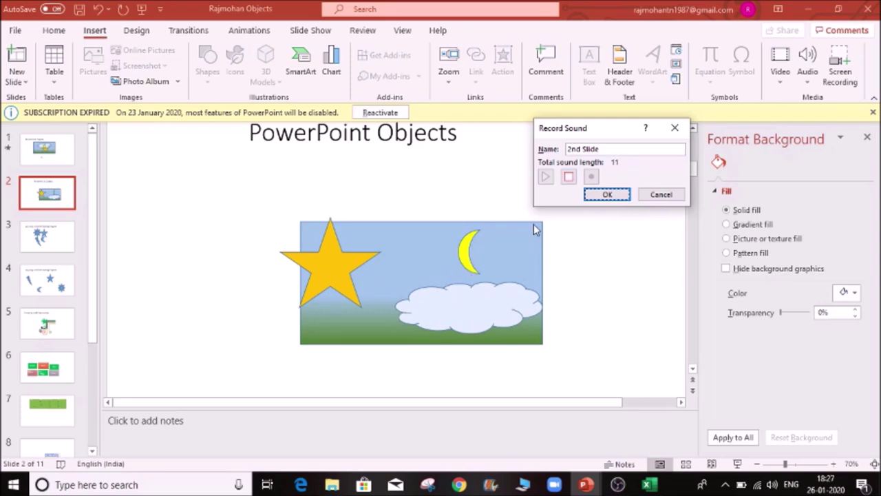
left_click(569, 177)
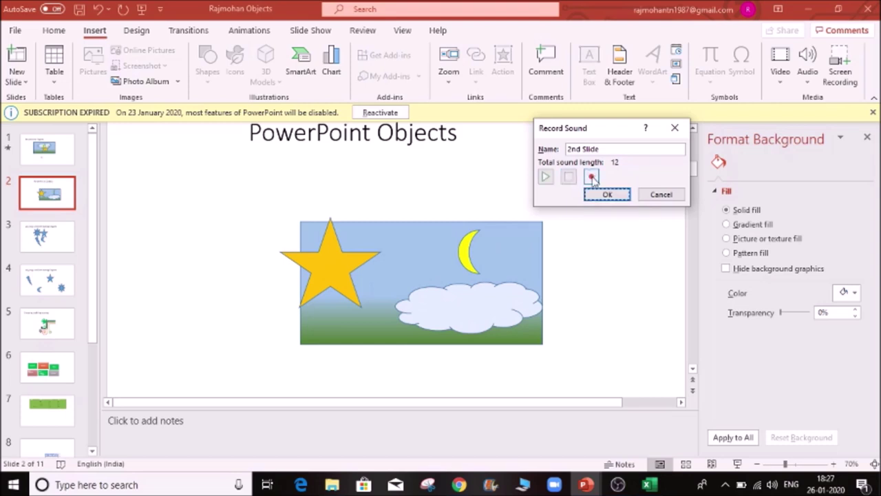
left_click(590, 178)
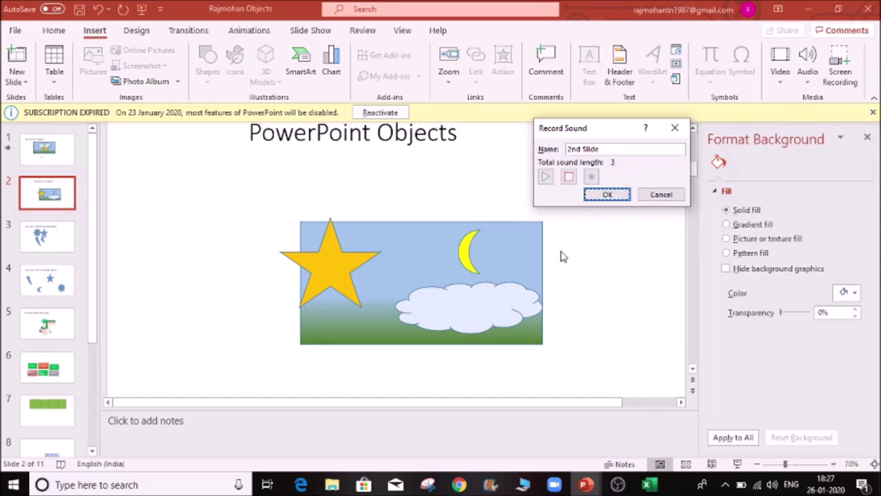
left_click(570, 180)
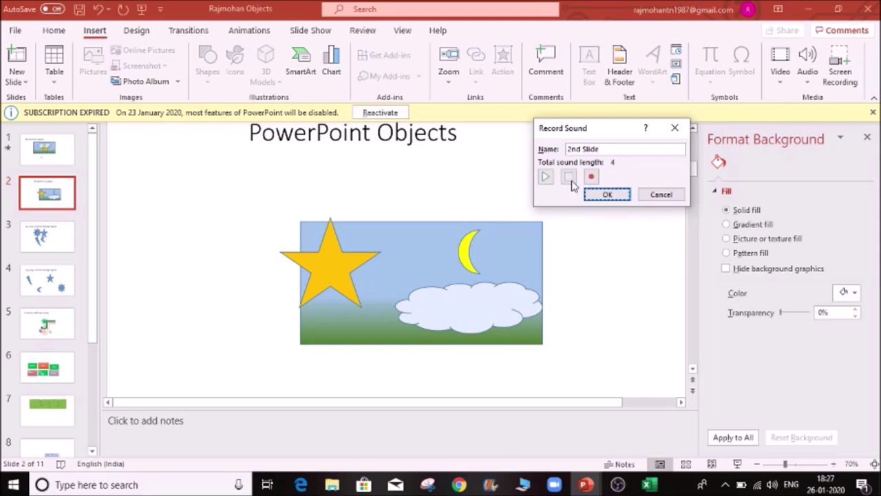
left_click(605, 196)
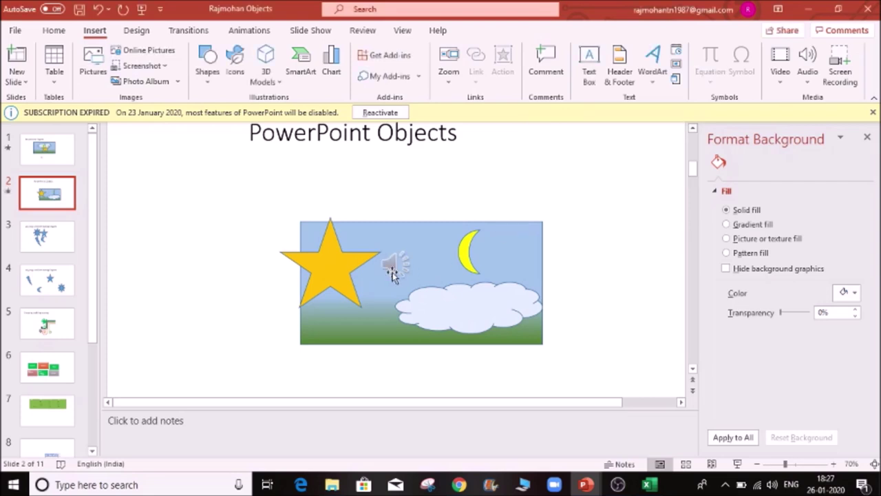
- Play back the inserted recording and move the scene picture down and left
mouse_move(394, 266)
left_click(304, 297)
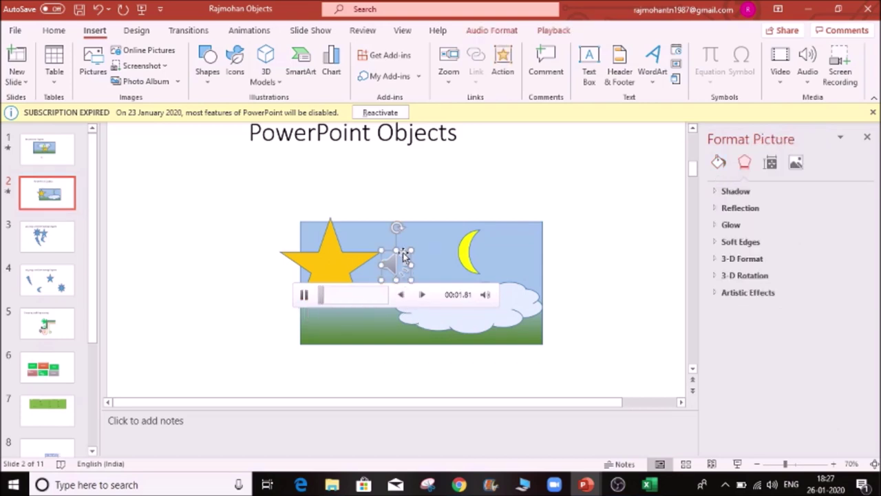
left_click_drag(405, 239, 335, 181)
left_click(391, 263)
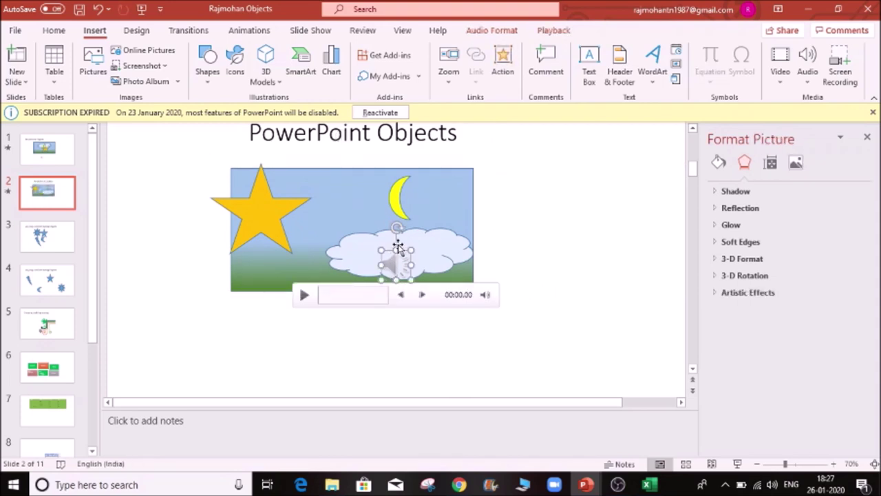
left_click(382, 294)
left_click_drag(382, 293, 359, 358)
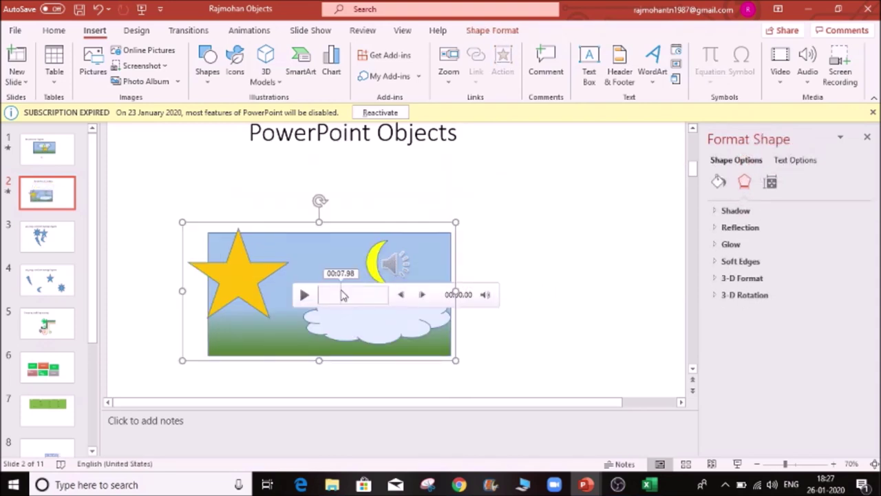
- Place the speaker icon right of the picture and the picture below the title
left_click(377, 267)
left_click_drag(394, 265, 585, 206)
left_click(560, 291)
left_click(327, 279)
left_click_drag(327, 279, 331, 221)
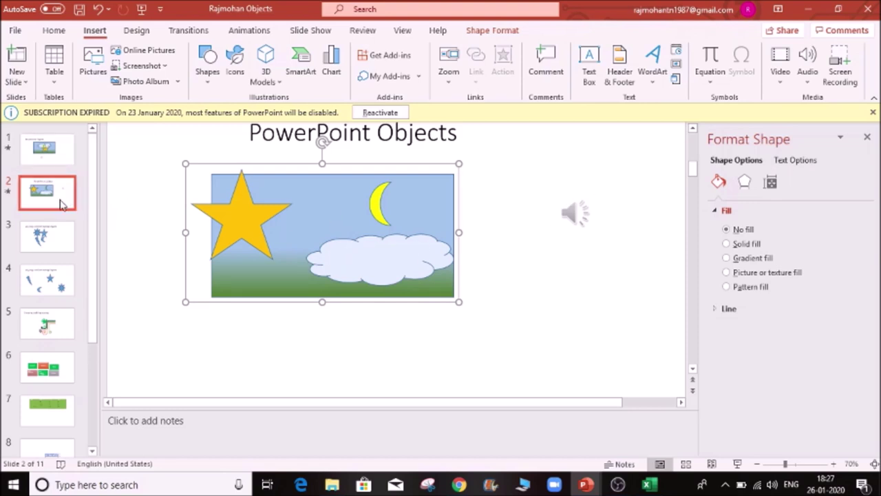
- Give the slide 2 sound No Style, Play Across Slides and Loop until Stopped
left_click(51, 201)
left_click(573, 213)
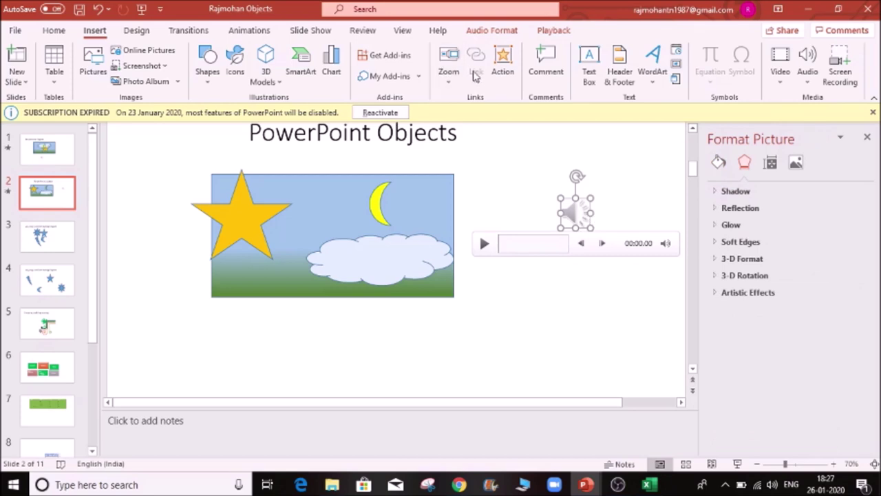
left_click(554, 31)
left_click(561, 69)
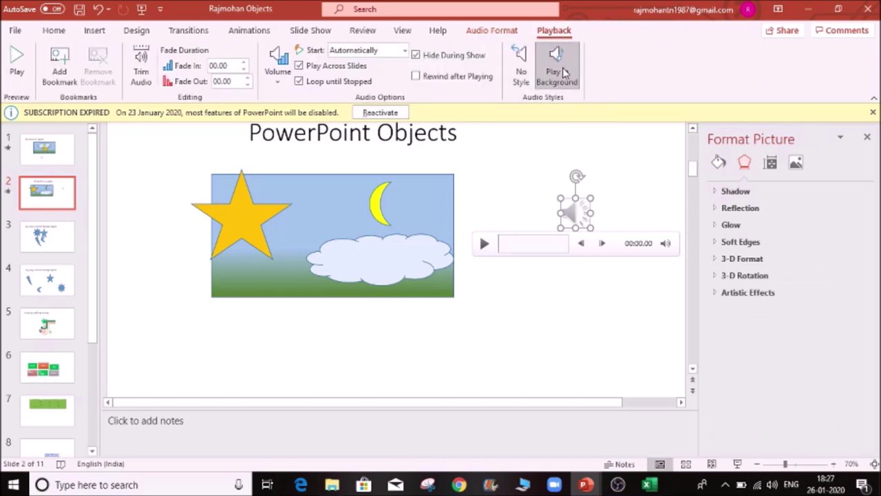
left_click(521, 67)
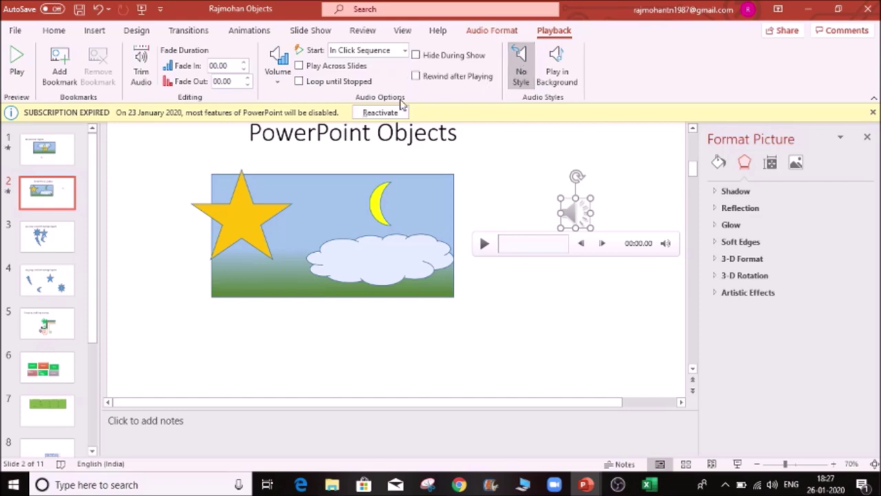
left_click(300, 65)
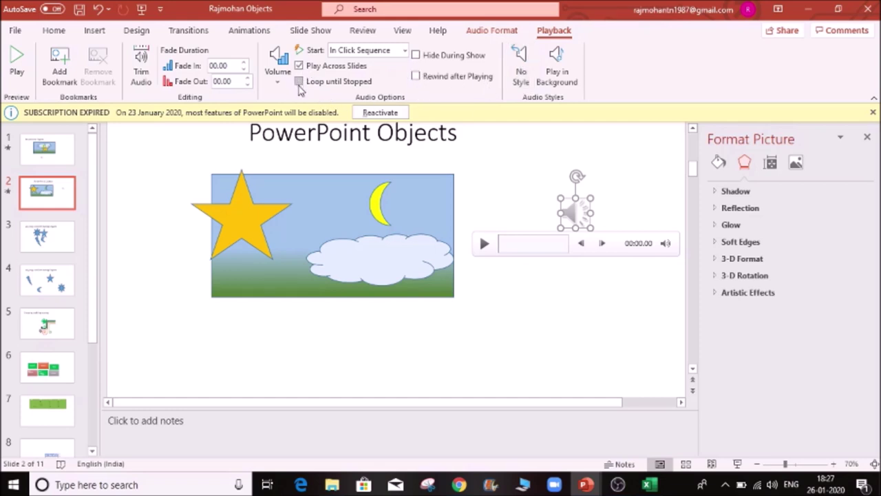
left_click(299, 83)
left_click(278, 69)
left_click(575, 316)
left_click(572, 310)
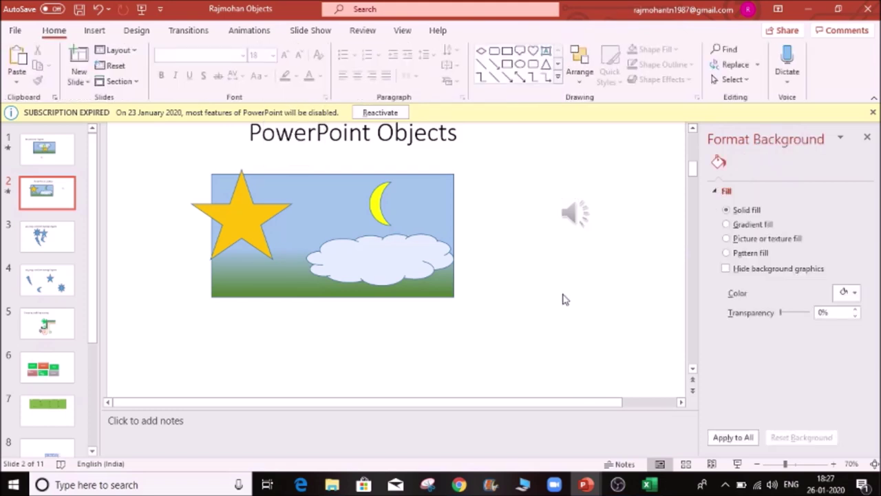
key("F5")
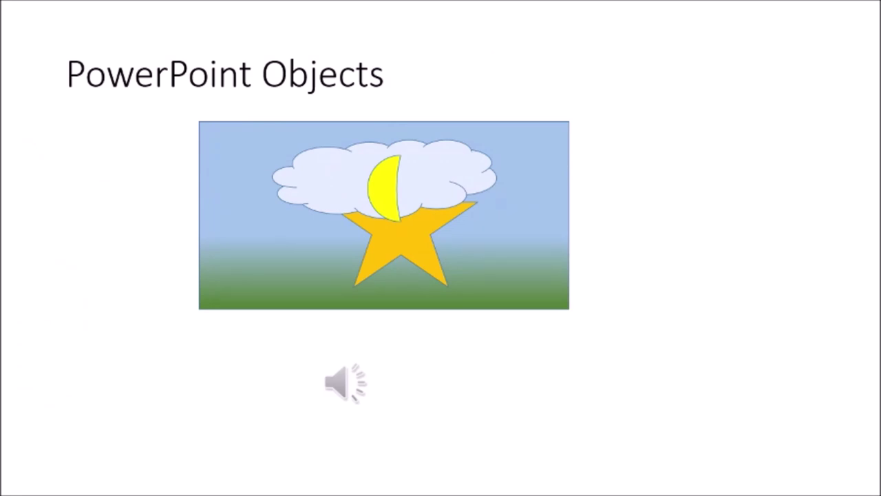
key("space")
key("Left")
key("space")
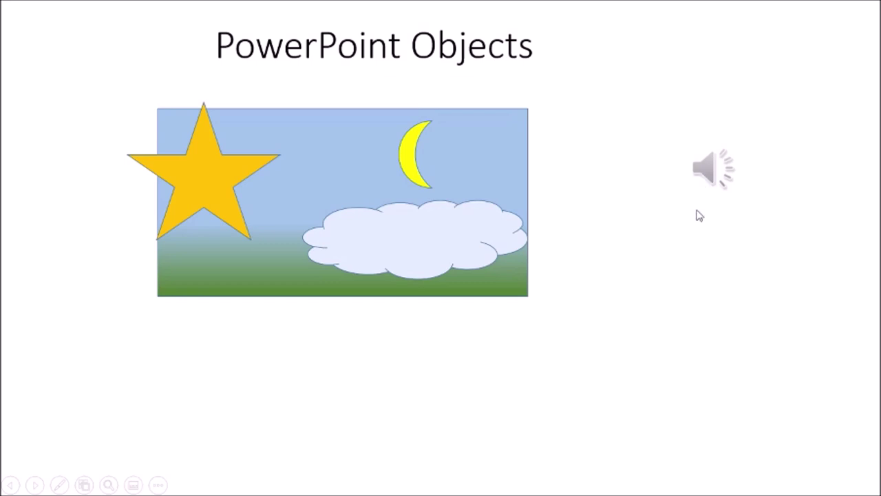
key("Escape")
key("F5")
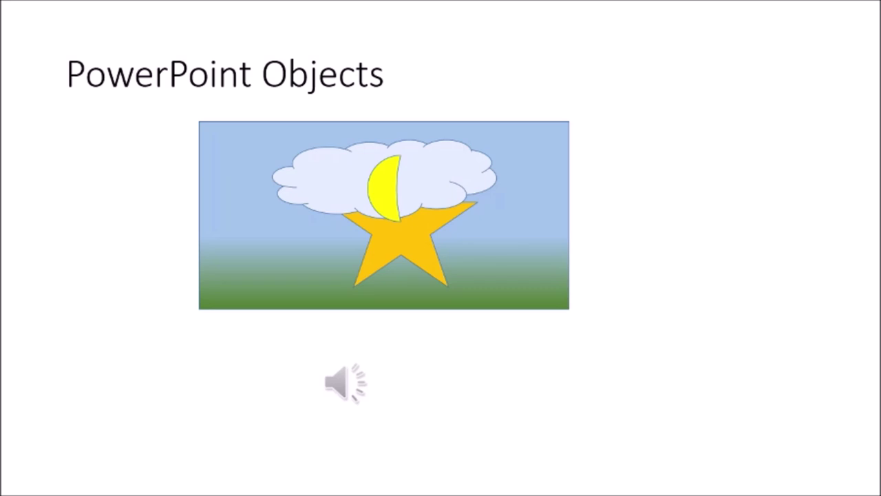
key("Right")
mouse_move(723, 180)
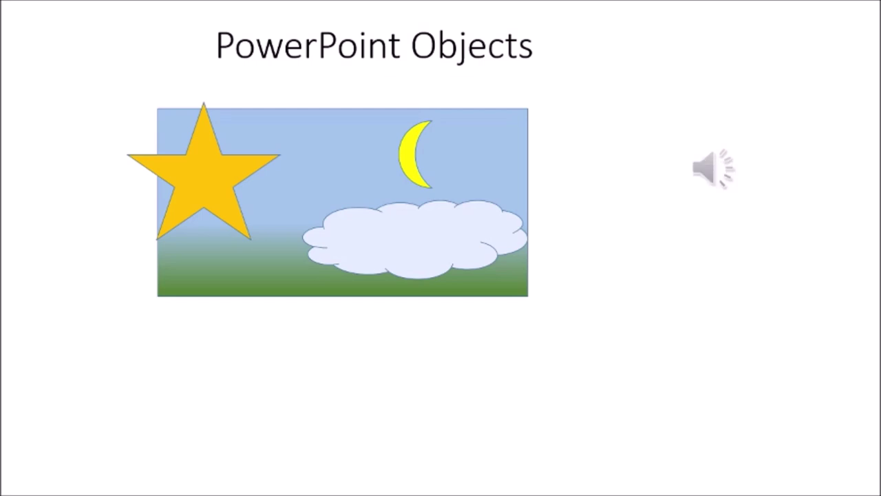
key("Escape")
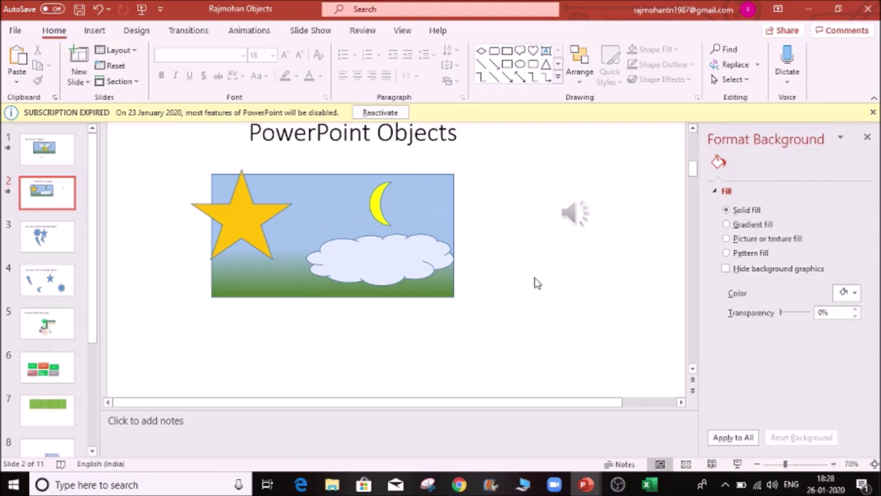
- On slide 12, open the Video dropdown in the Insert tab's Media group
mouse_move(577, 217)
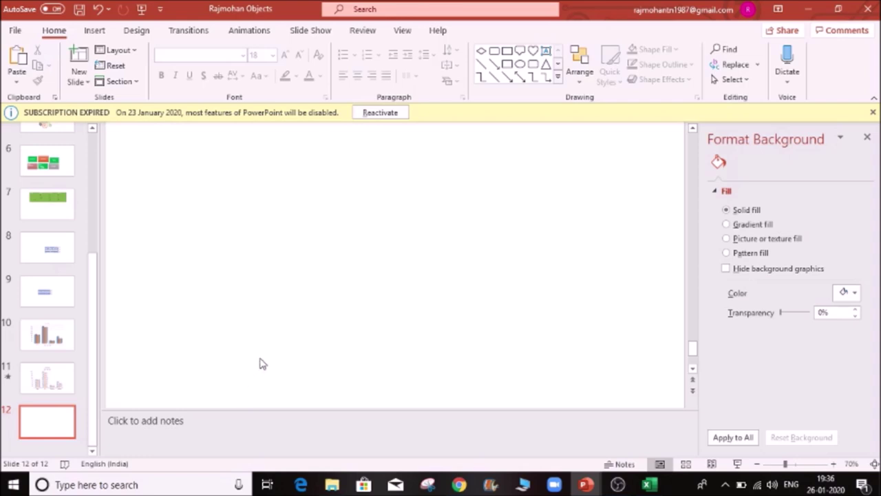
left_click(97, 33)
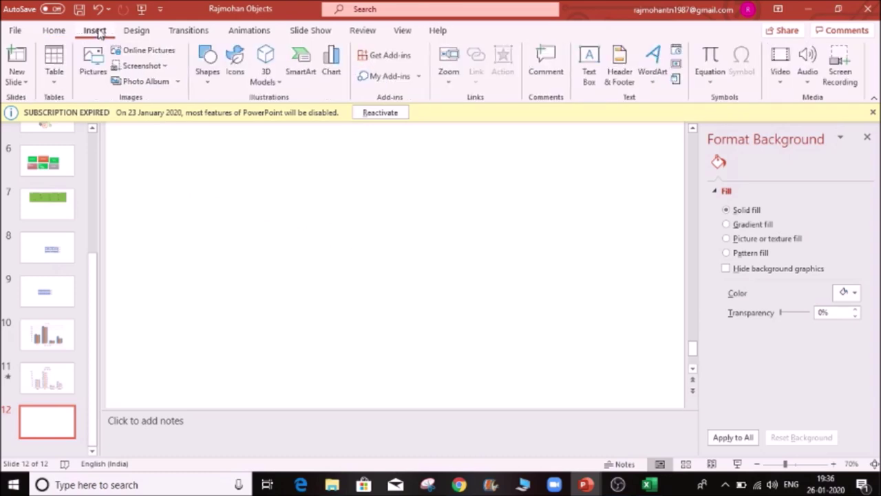
left_click(786, 81)
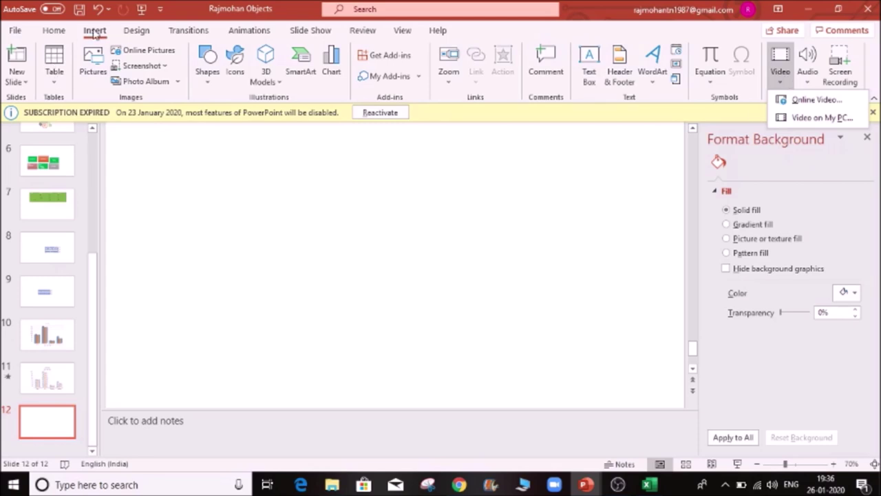
- Insert SampleVideo_1280x720_1mb from the Videos folder onto slide 12 and play it
left_click(808, 119)
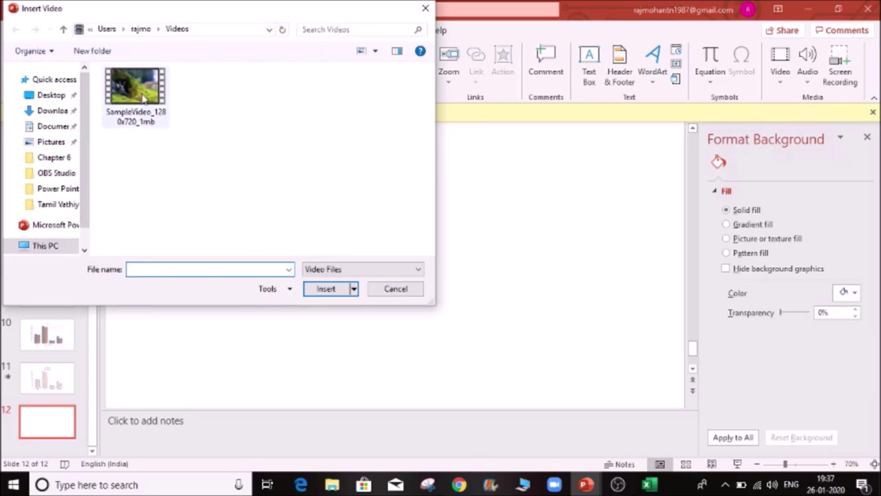
left_click(227, 30)
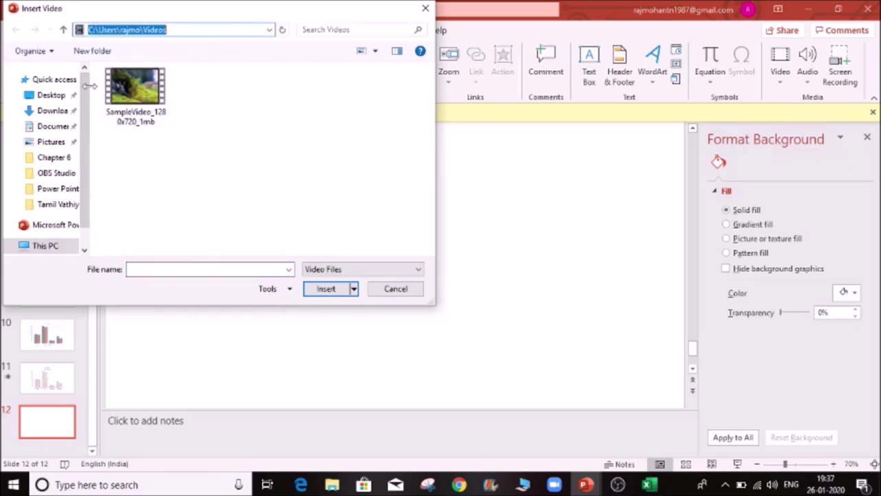
left_click(134, 102)
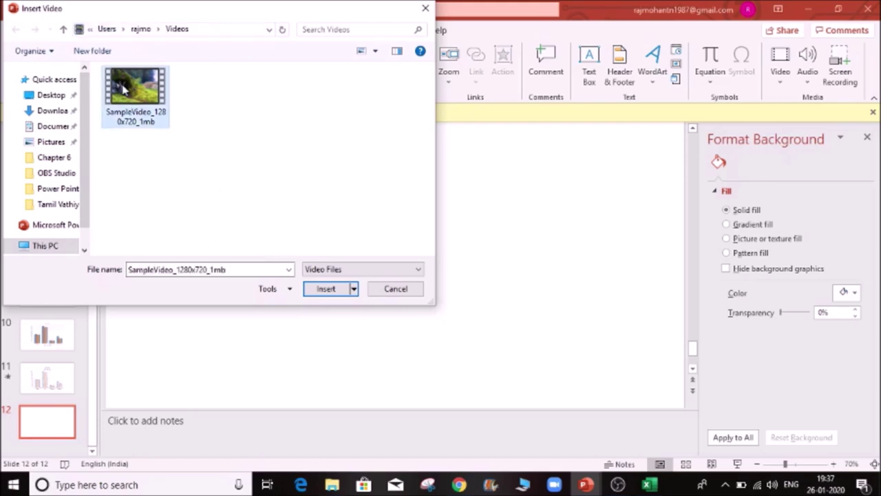
left_click(326, 289)
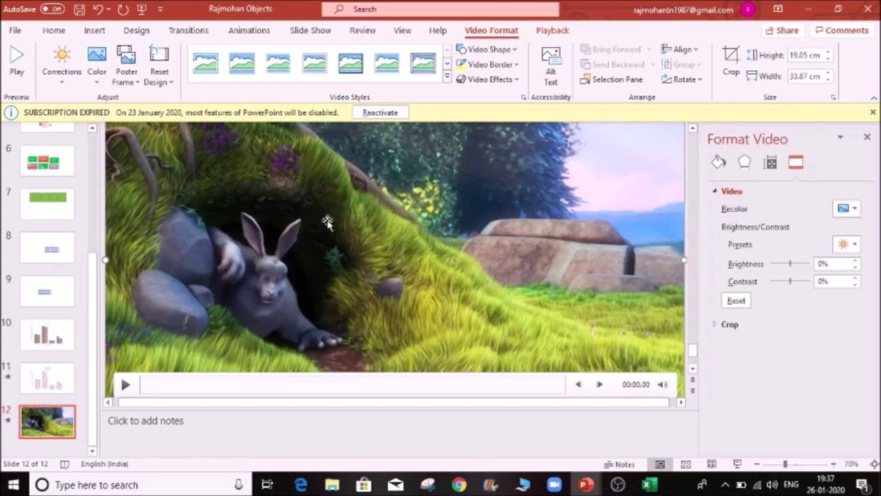
left_click(125, 385)
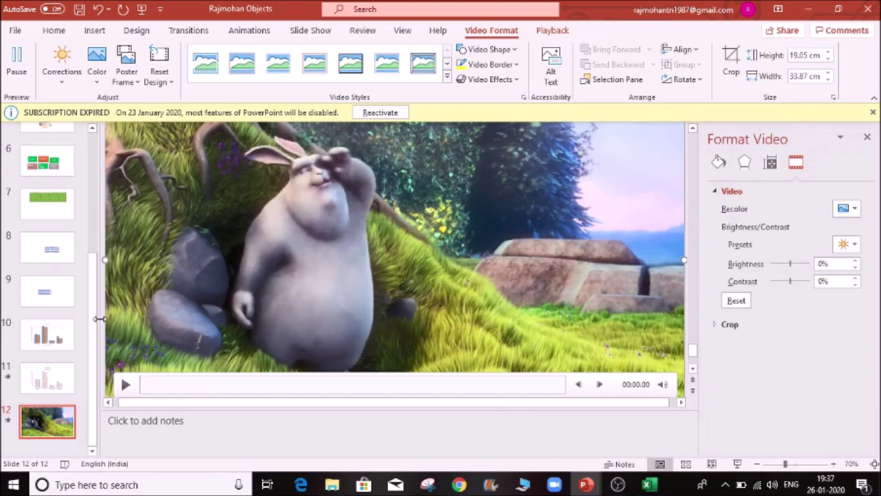
left_click(54, 30)
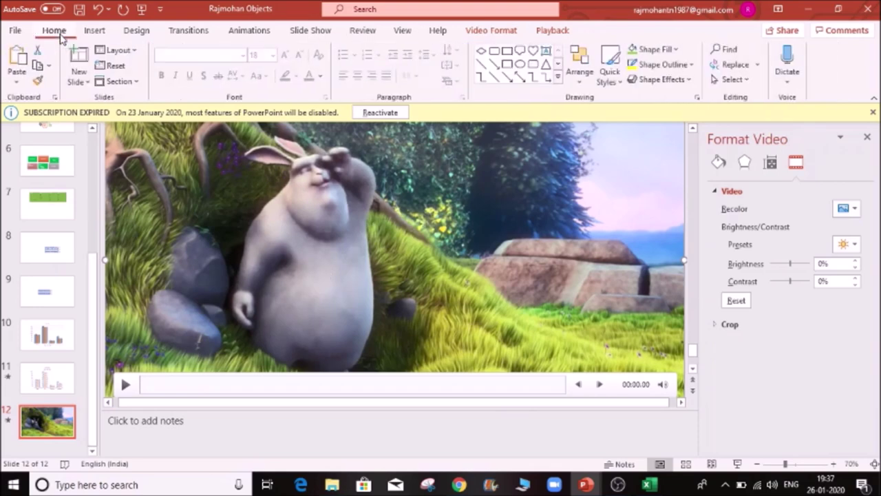
- Add a blank slide 13 and open its Video insert choices
left_click(83, 81)
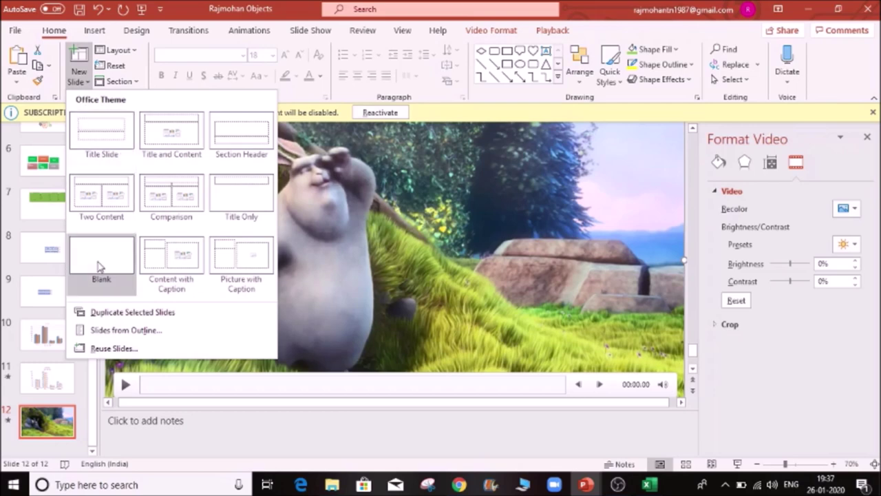
left_click(101, 258)
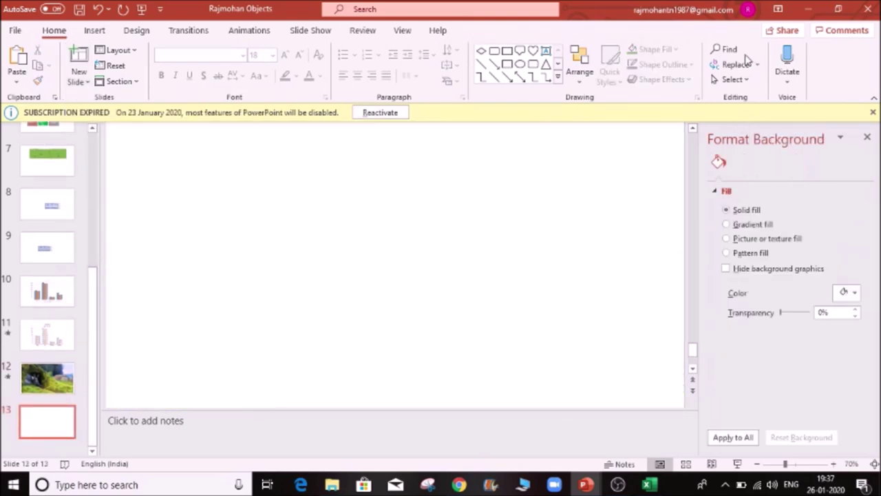
left_click(69, 372)
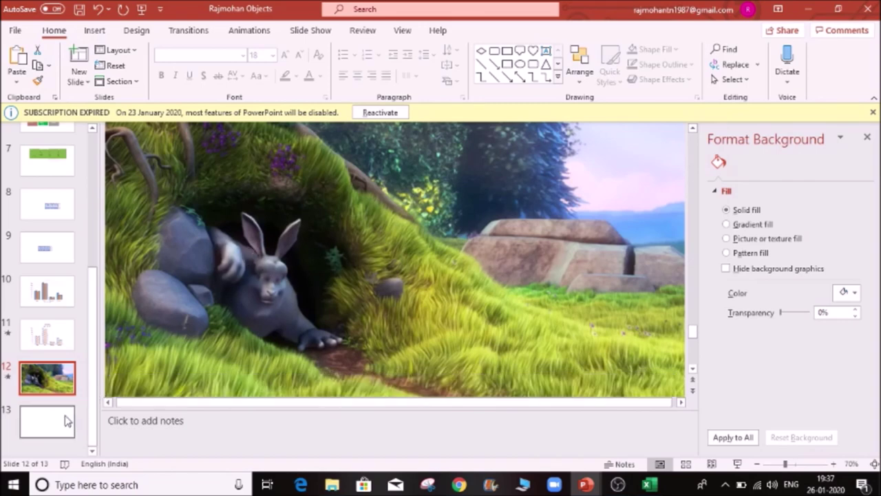
left_click(65, 424)
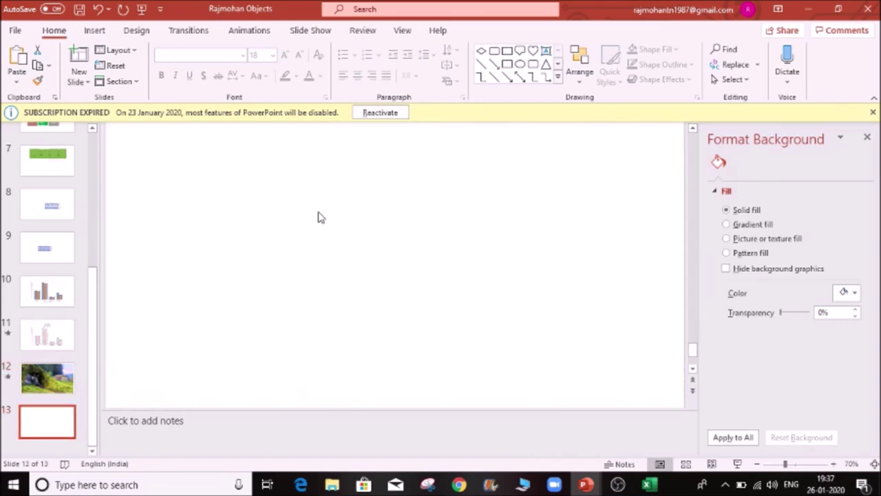
left_click(60, 375)
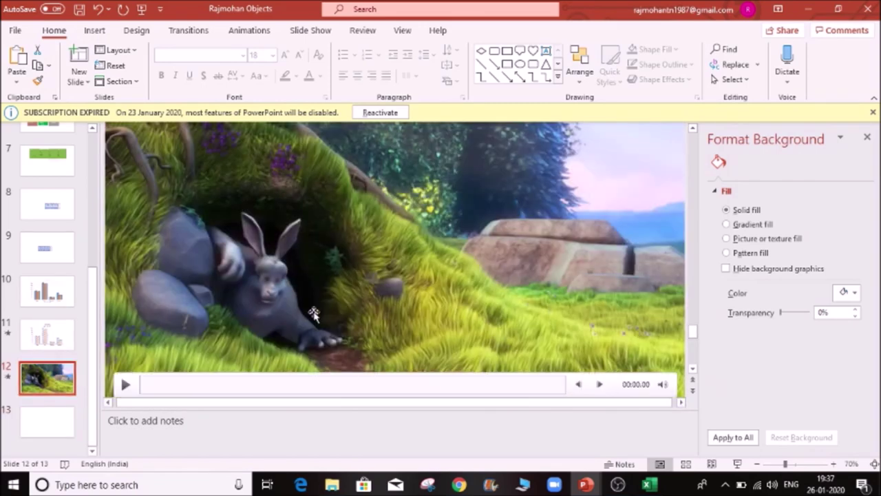
left_click(36, 420)
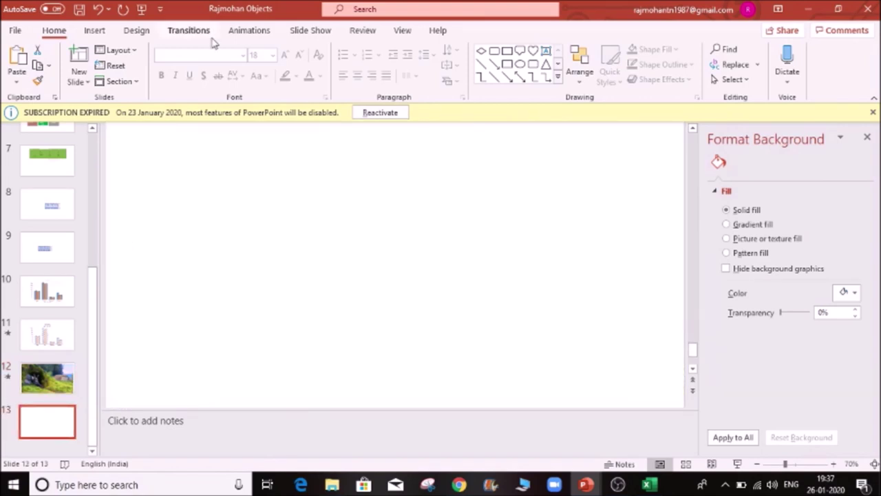
left_click(96, 31)
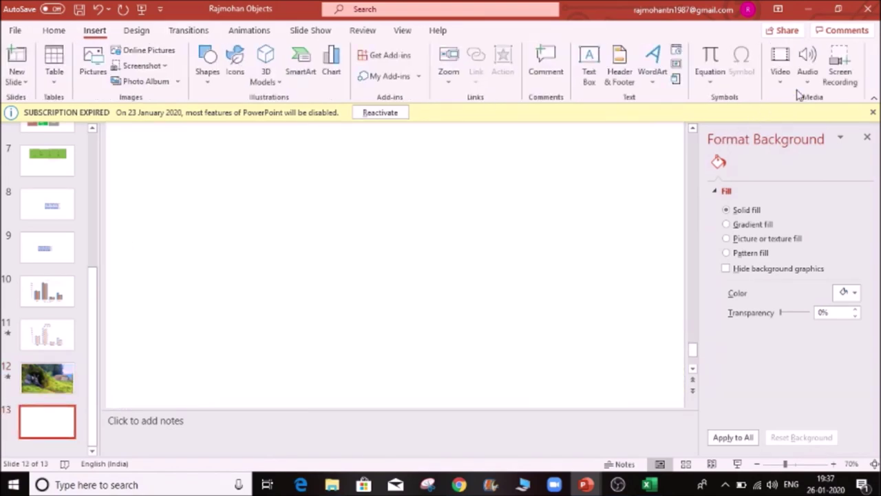
left_click(781, 81)
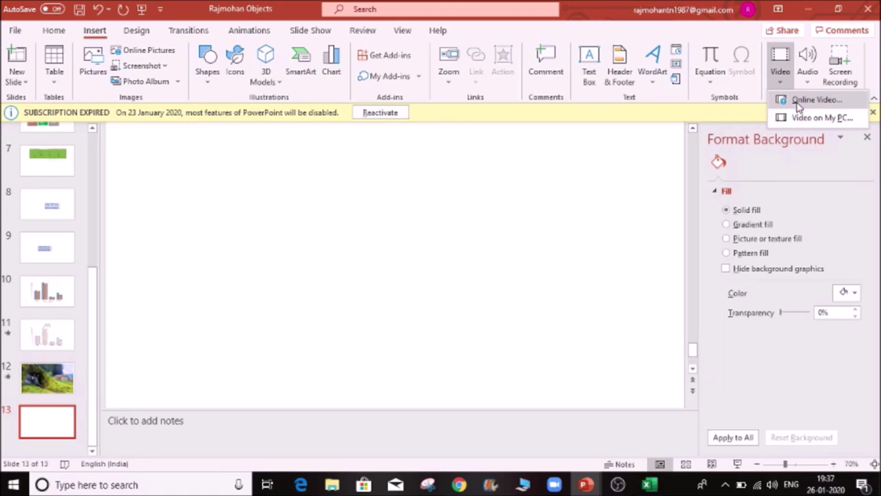
- Choose Online Video for slide 13, then switch to Chrome
left_click(757, 100)
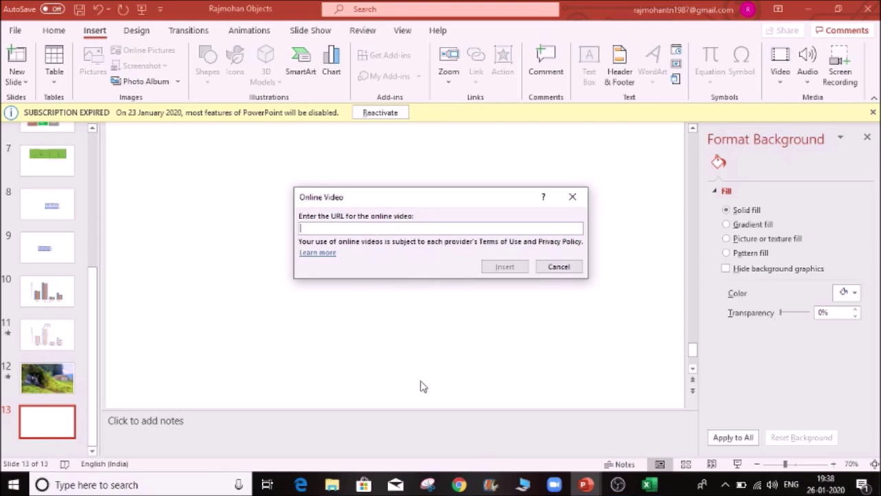
mouse_move(459, 484)
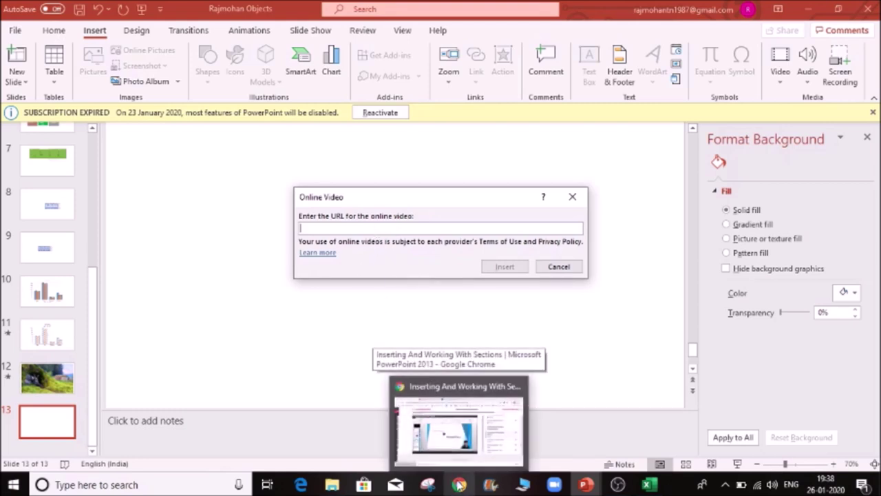
left_click(459, 484)
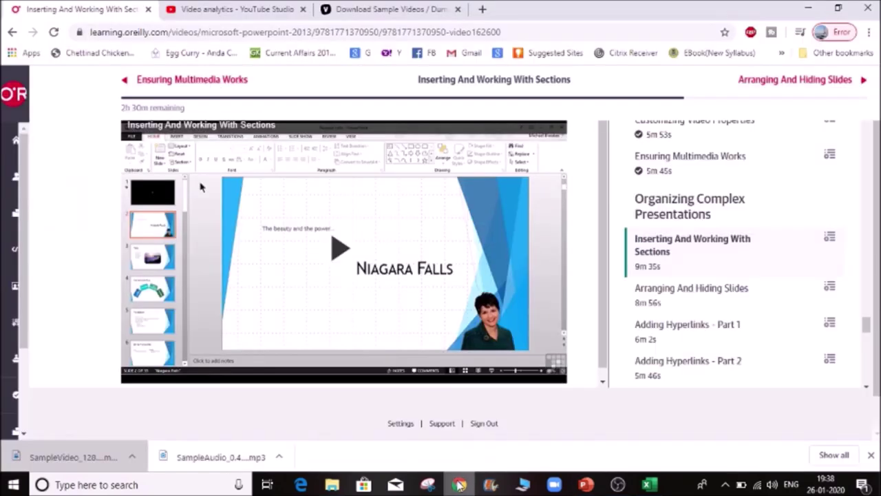
- Copy the 'Working with Objects' video link from its YouTube Studio analytics page
left_click(191, 7)
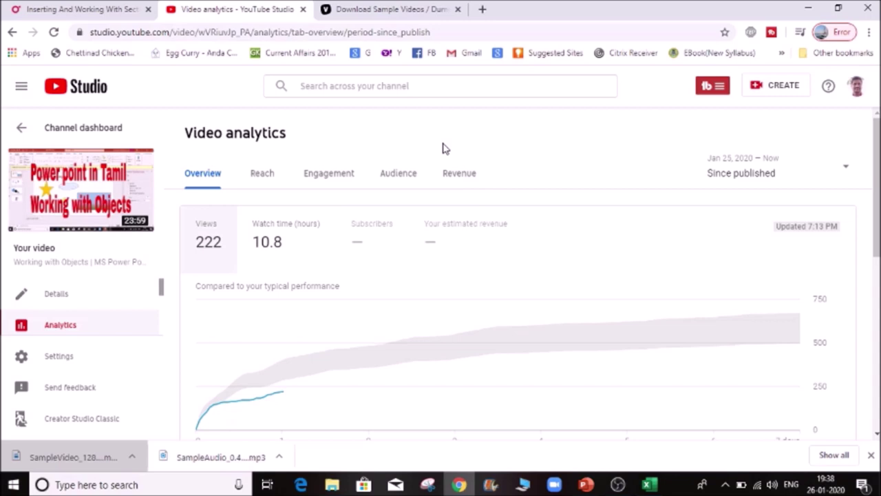
mouse_move(79, 188)
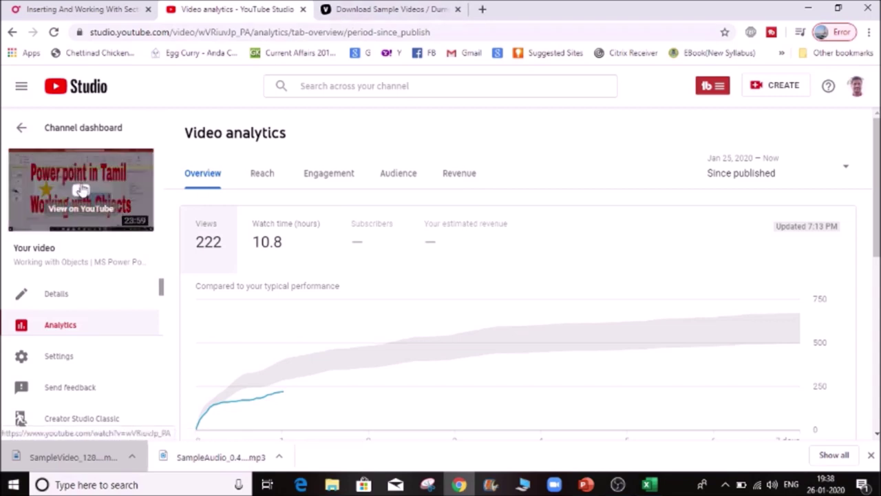
left_click(346, 33)
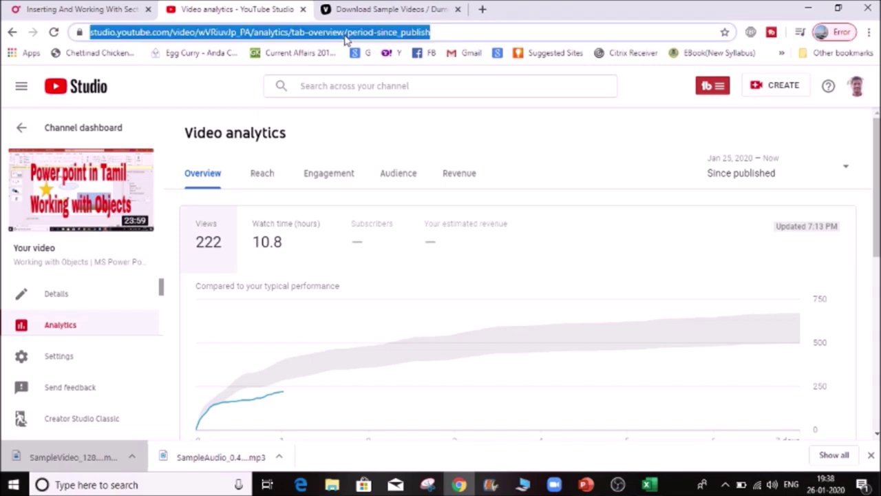
left_click(523, 125)
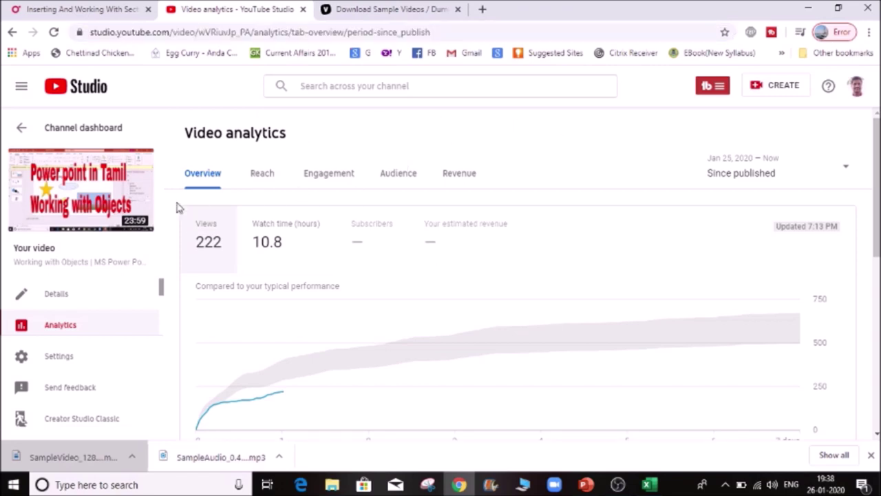
mouse_move(86, 192)
right_click(86, 191)
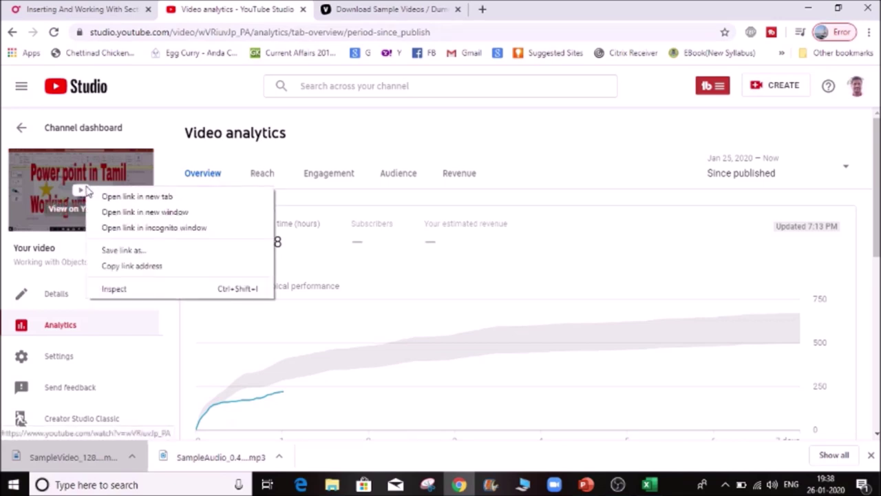
left_click(150, 268)
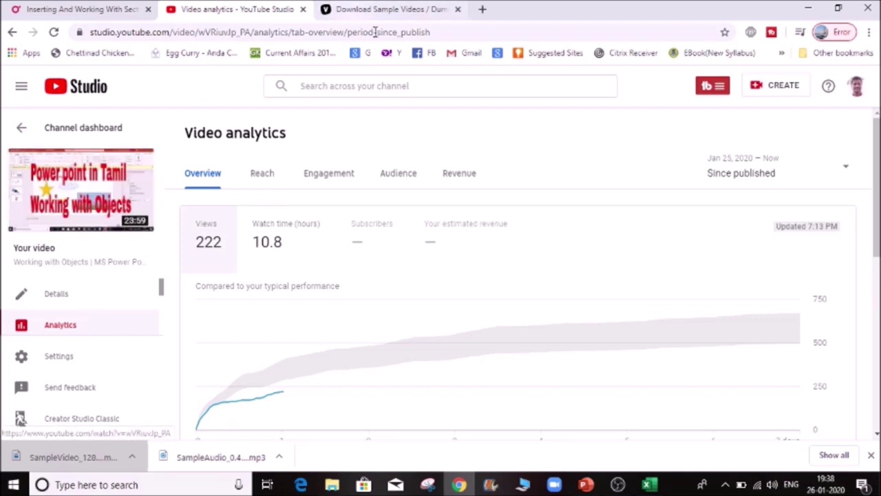
right_click(122, 184)
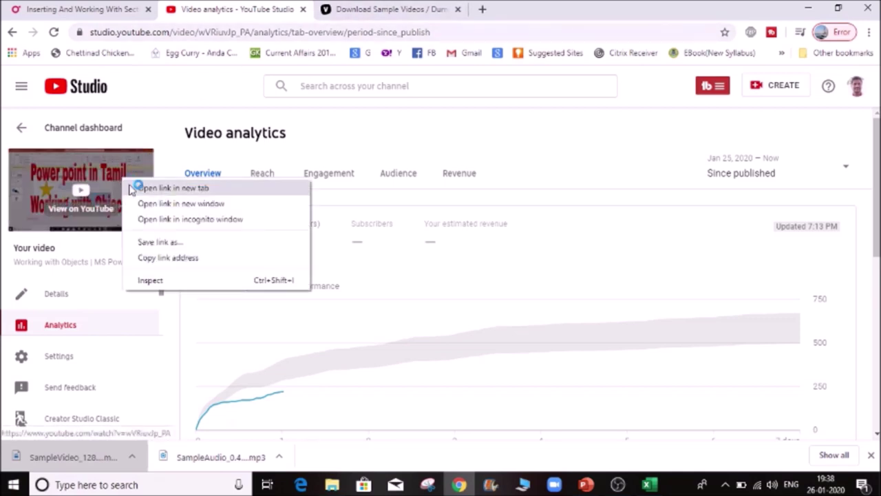
left_click(178, 259)
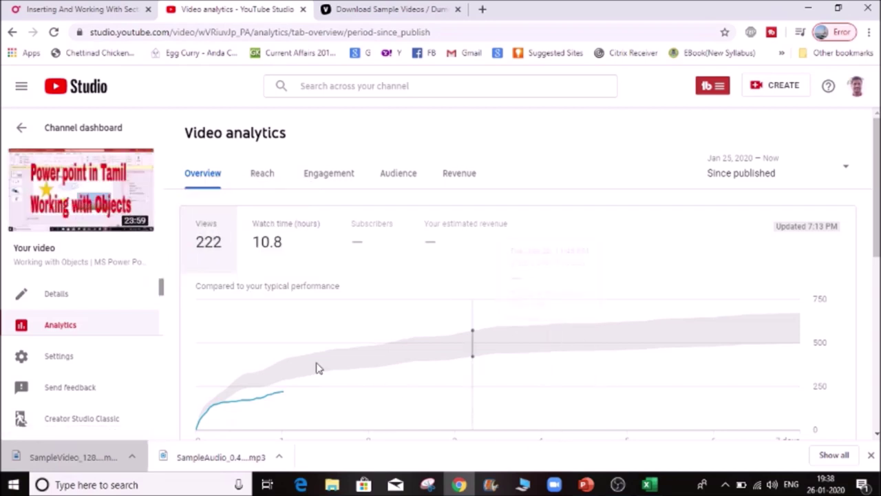
left_click(594, 486)
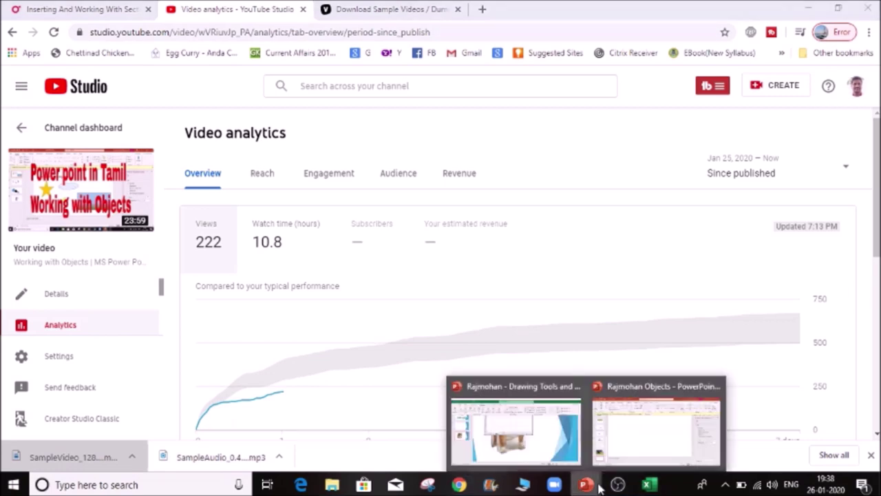
- Paste the copied YouTube link as an online video and insert it on slide 13
left_click(635, 420)
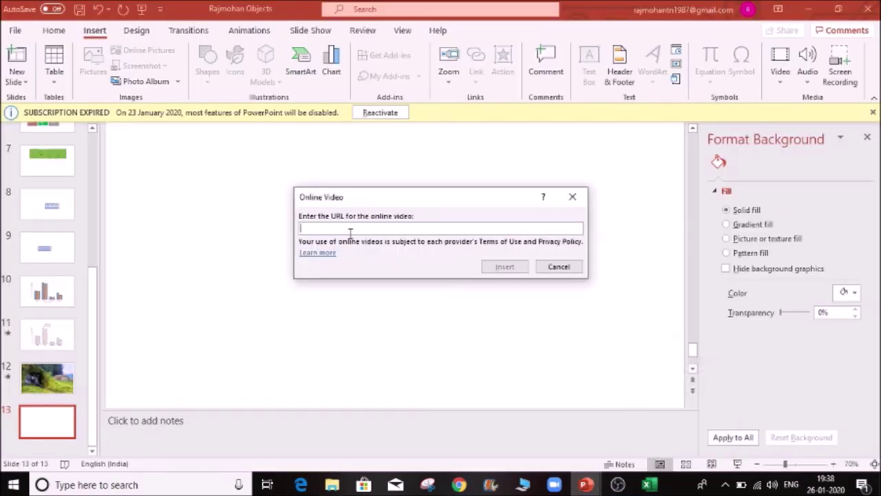
key("ctrl+v")
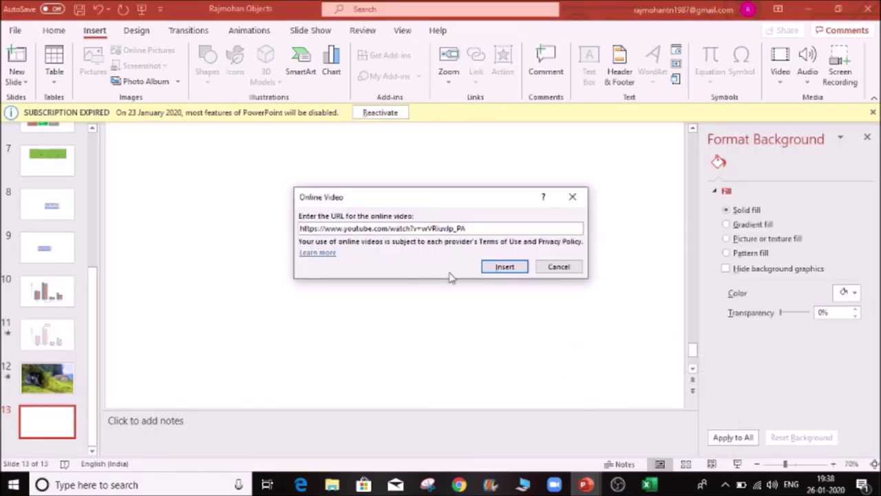
left_click(513, 272)
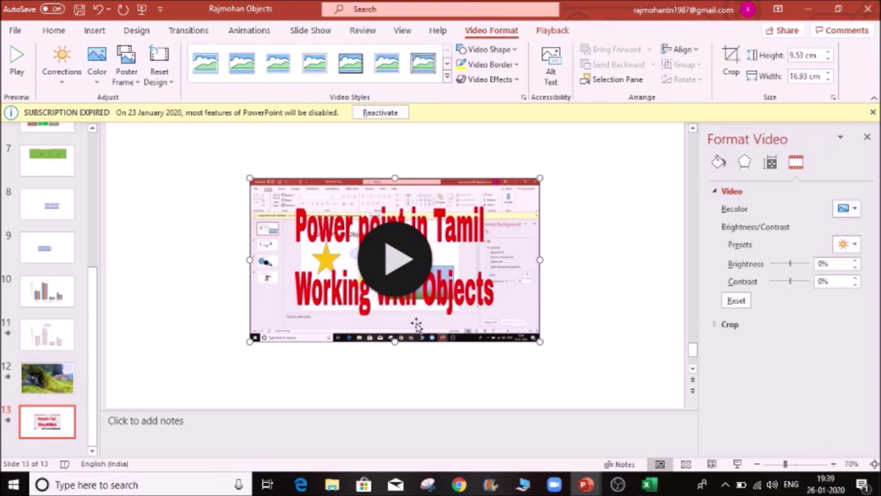
- Enlarge the embedded YouTube video to about 12.65 × 22.49 cm and start playing it
left_click_drag(540, 340, 575, 373)
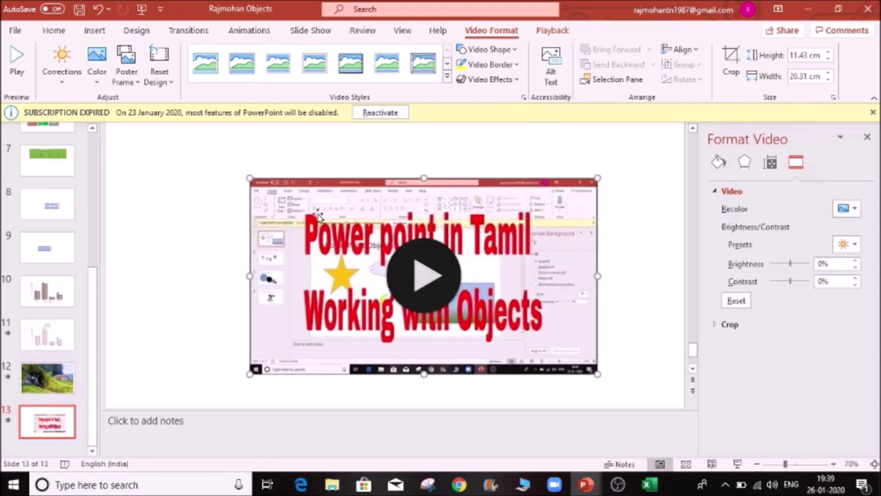
left_click_drag(245, 177, 213, 159)
left_click(411, 275)
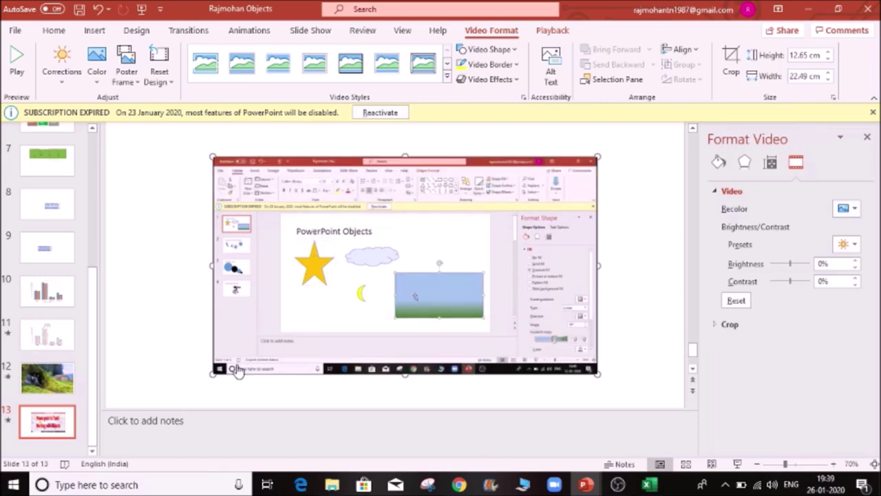
- Play and pause the embedded video, dismiss the More videos overlay, then return to slide 12
left_click(234, 364)
left_click(234, 364)
left_click(235, 363)
left_click(234, 363)
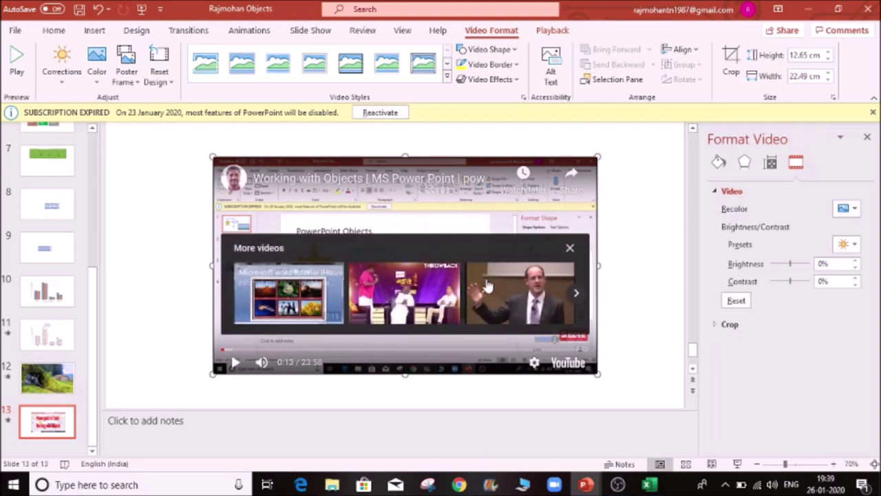
left_click(570, 249)
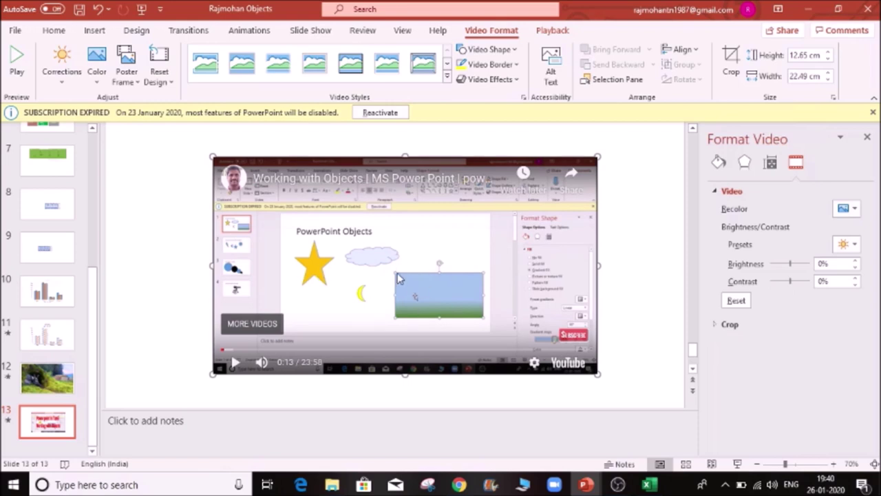
left_click(59, 387)
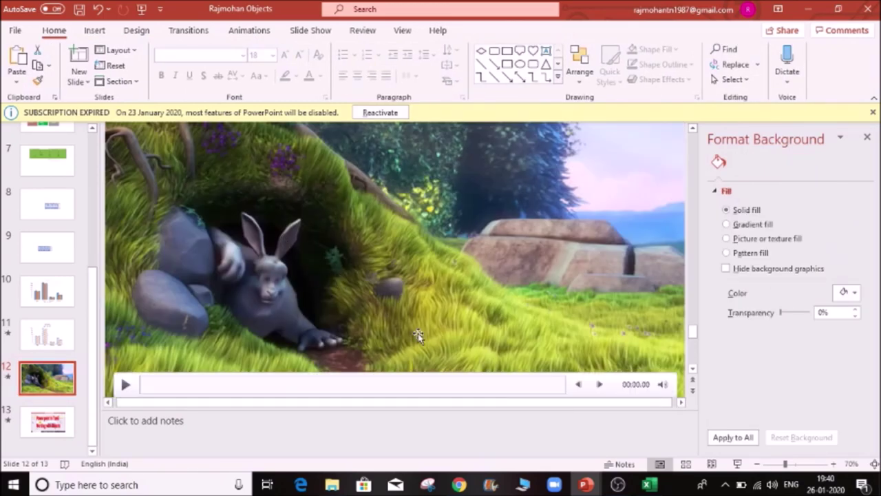
left_click(397, 294)
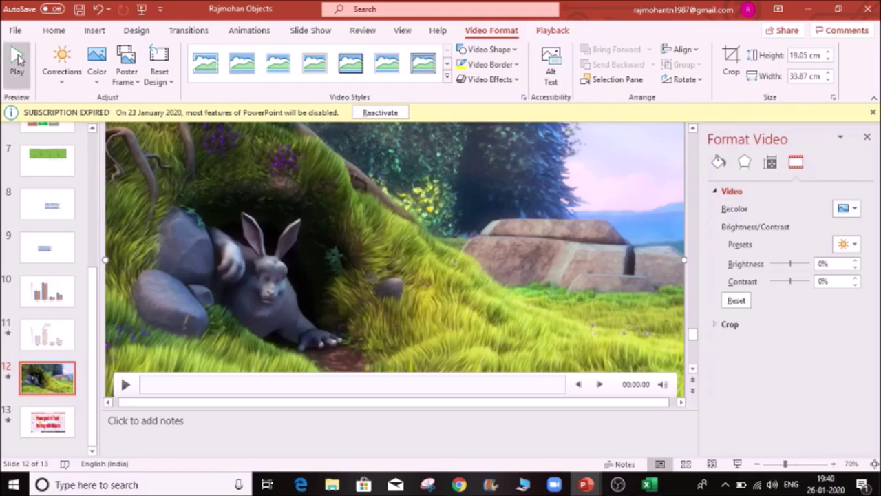
left_click(77, 82)
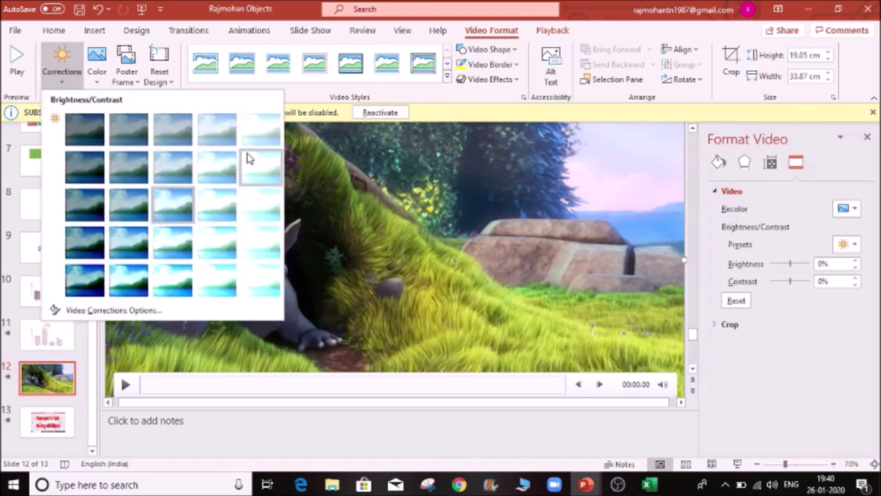
left_click(267, 303)
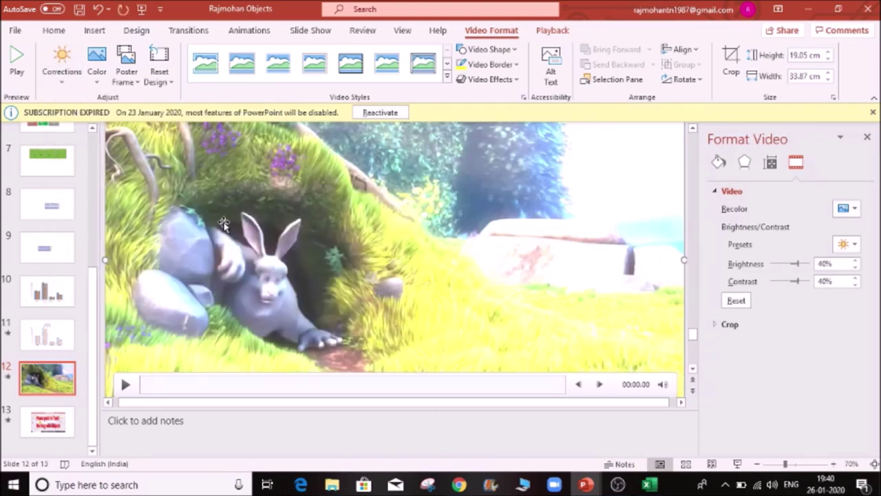
left_click(69, 83)
left_click(83, 141)
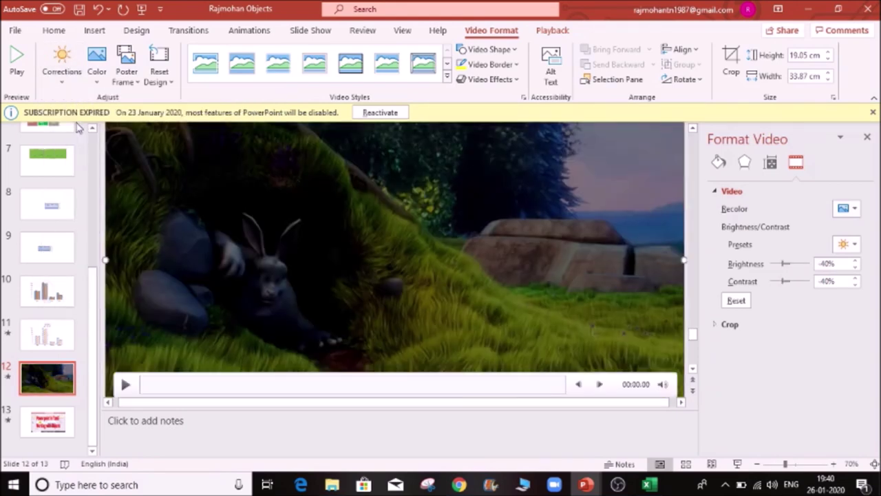
left_click(61, 78)
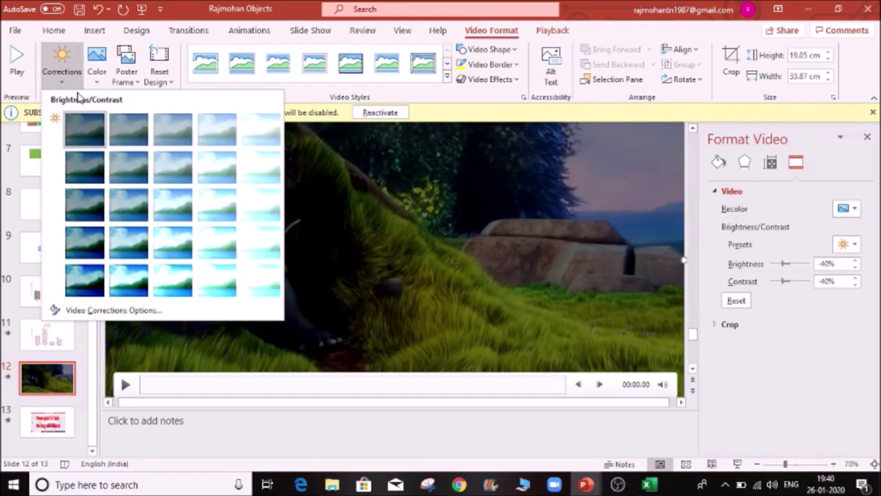
left_click(158, 128)
left_click(61, 69)
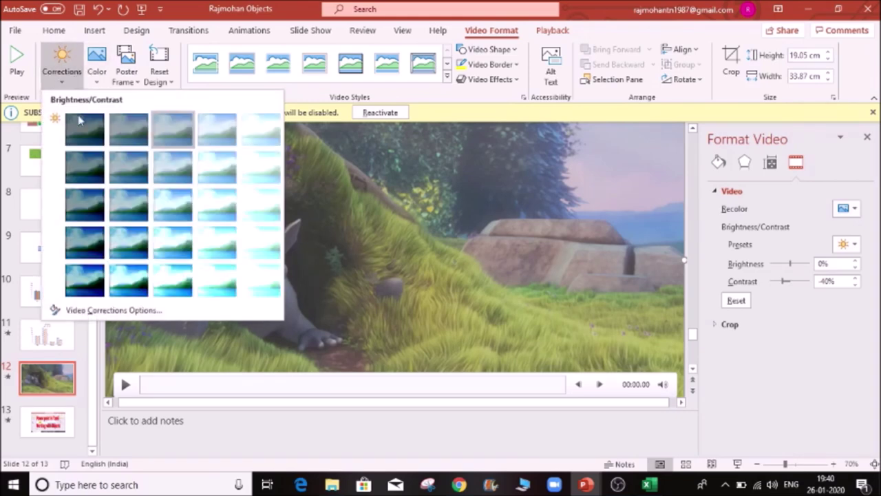
left_click(164, 210)
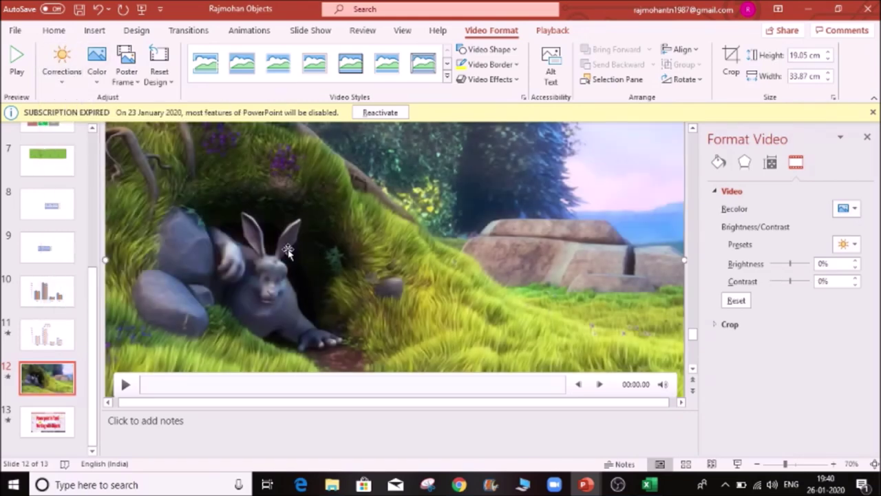
left_click(97, 68)
left_click(215, 129)
left_click(124, 386)
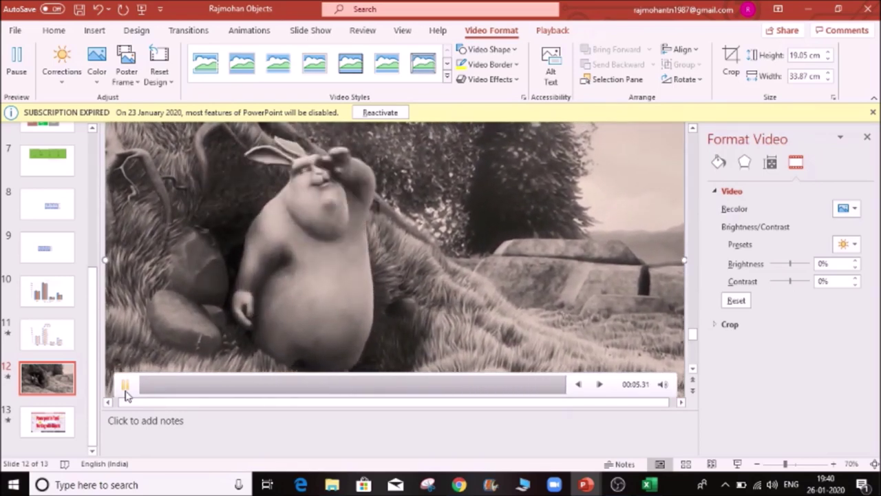
left_click(125, 389)
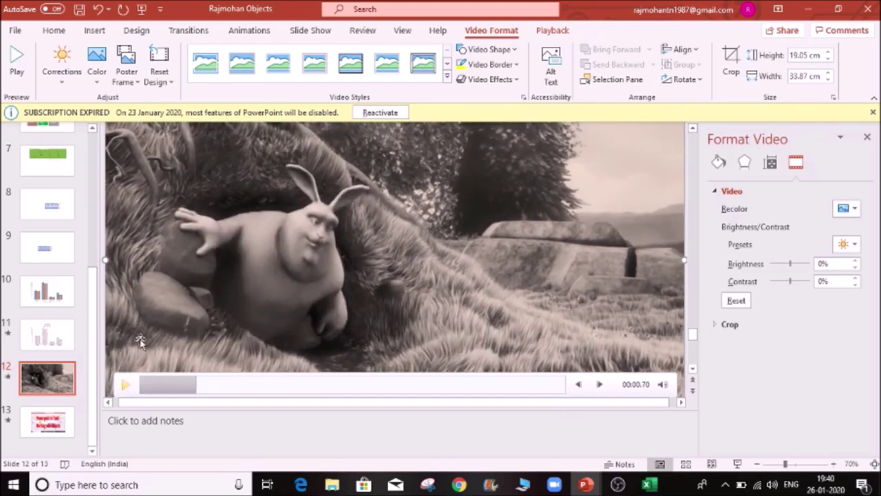
left_click(96, 65)
left_click(132, 140)
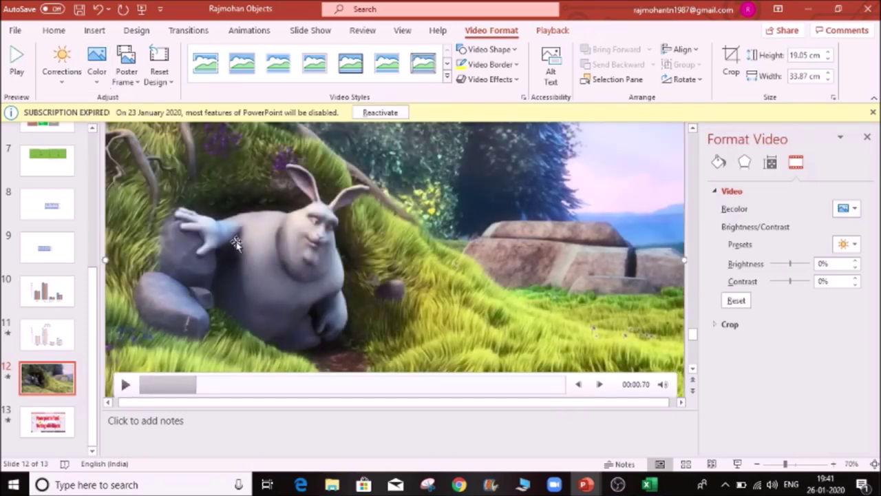
left_click(142, 85)
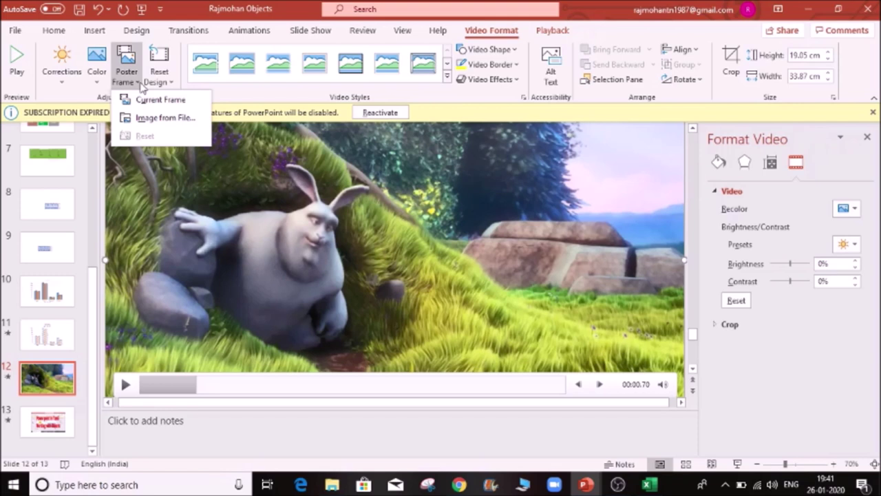
left_click(59, 388)
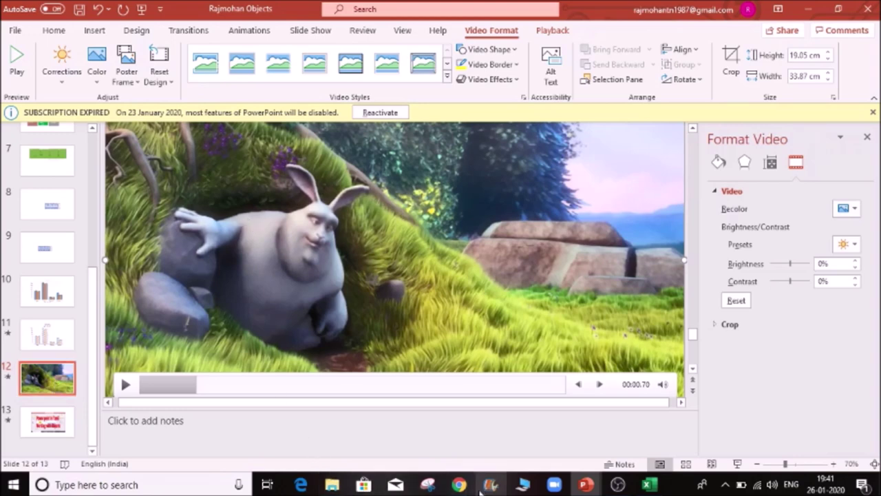
left_click(459, 484)
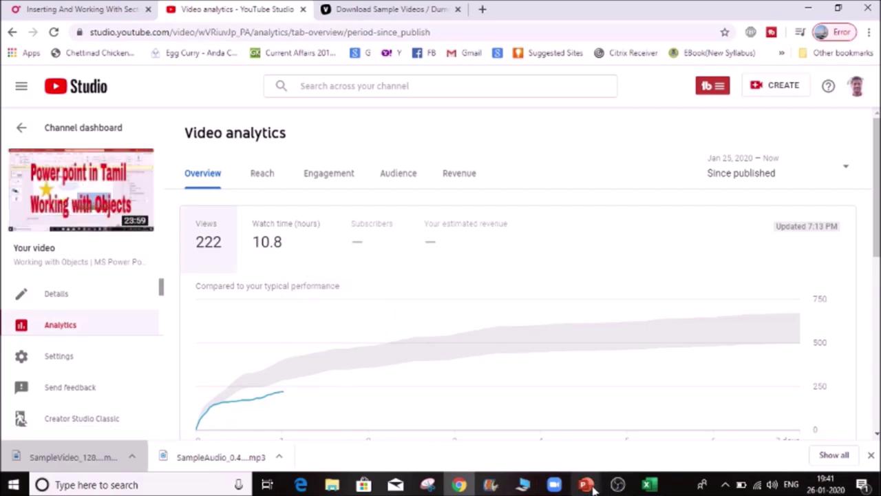
- Bring the PowerPoint presentation window back to the front
mouse_move(586, 486)
left_click(658, 425)
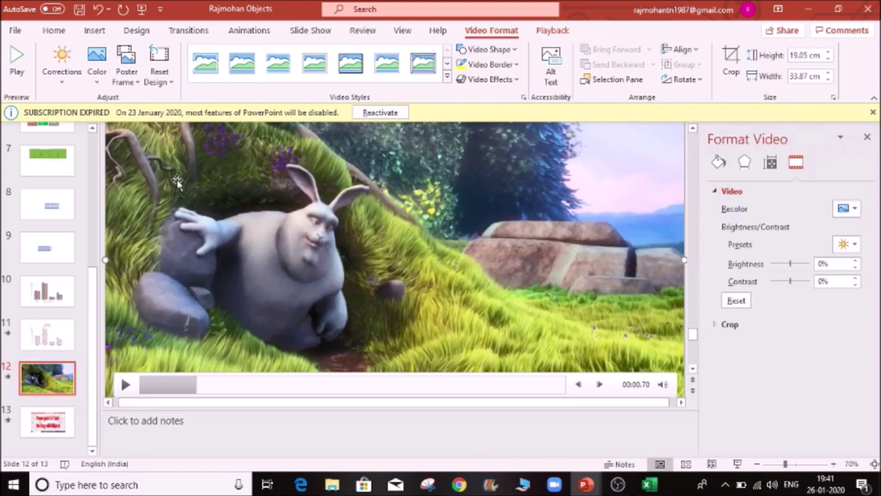
- Pause the rabbit video at 00:03.73 and make that frame its poster frame
left_click(124, 80)
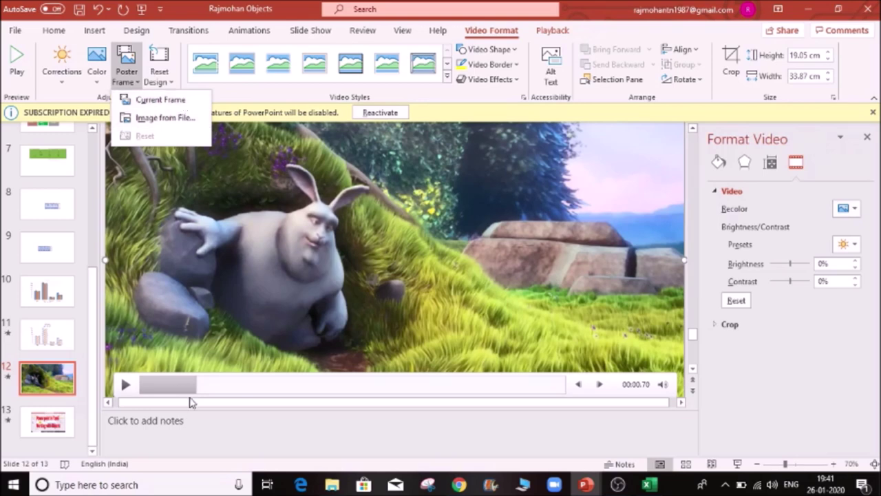
left_click(125, 387)
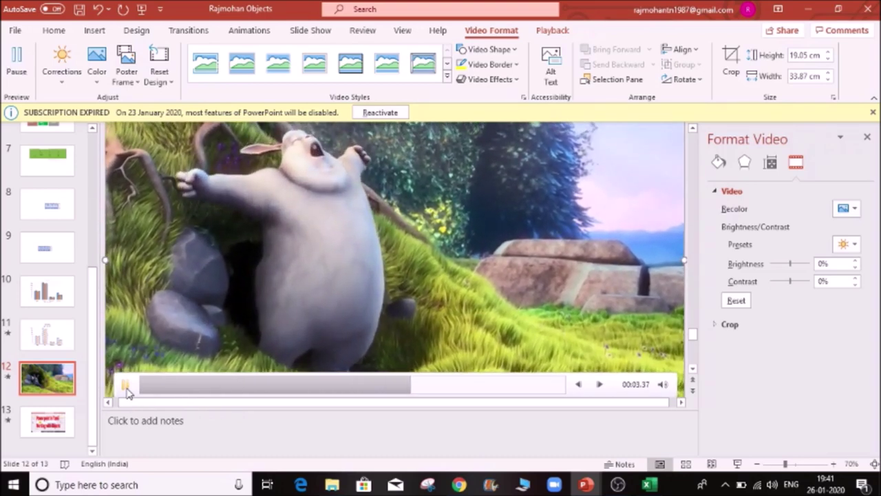
left_click(125, 387)
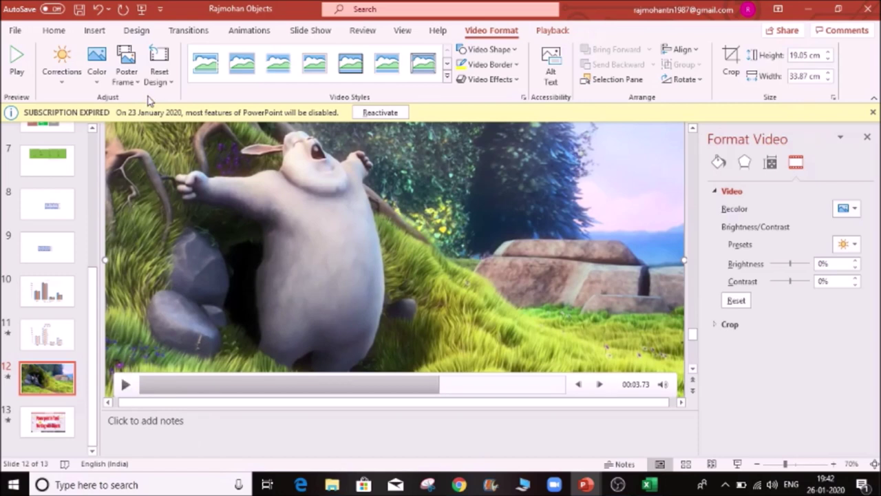
left_click(130, 81)
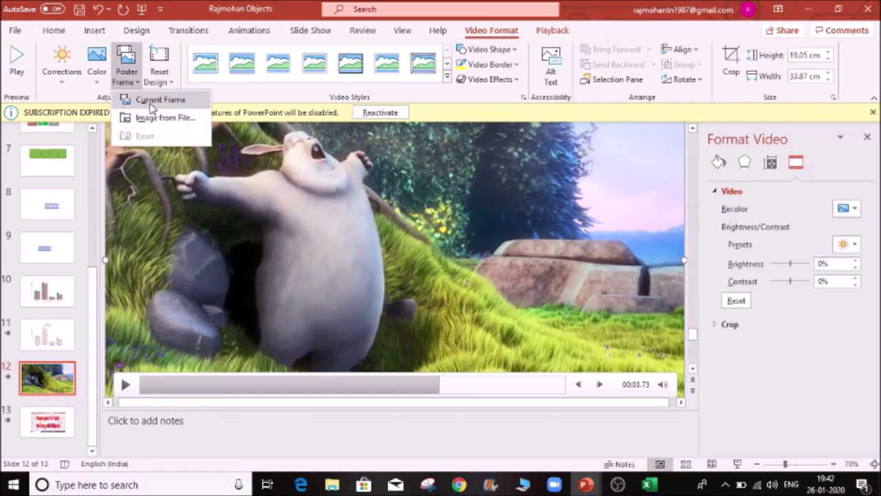
left_click(150, 99)
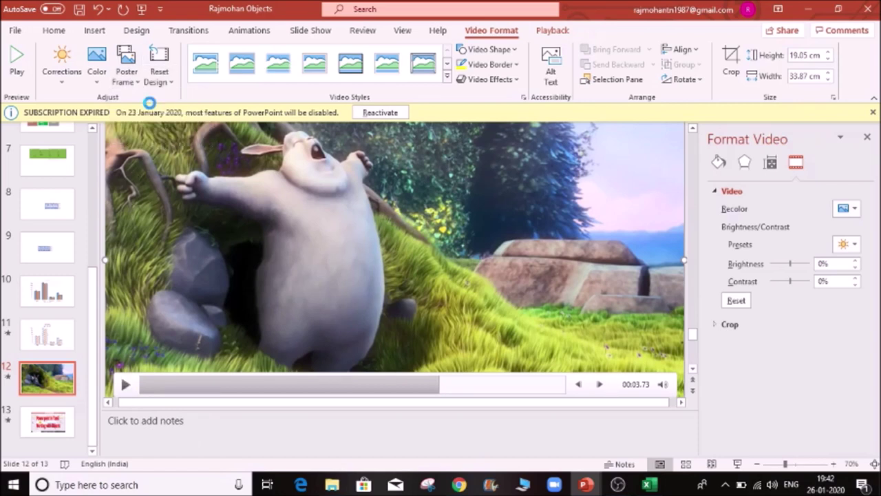
- Switch between the slide 12 and slide 13 thumbnails to review the result
left_click(46, 390)
left_click(55, 418)
left_click(38, 375)
key("Up")
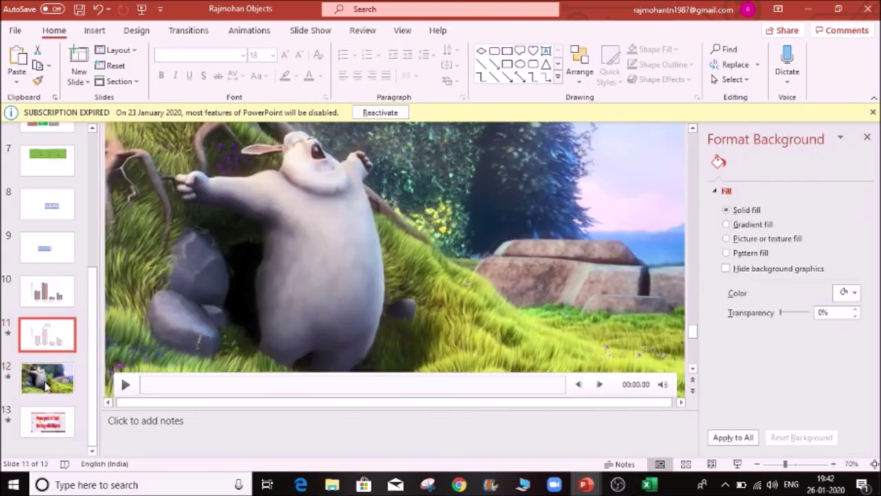
- Pause slide 12's rabbit video at 00:03.53 and open the Video Format Reset Design choices
left_click(45, 390)
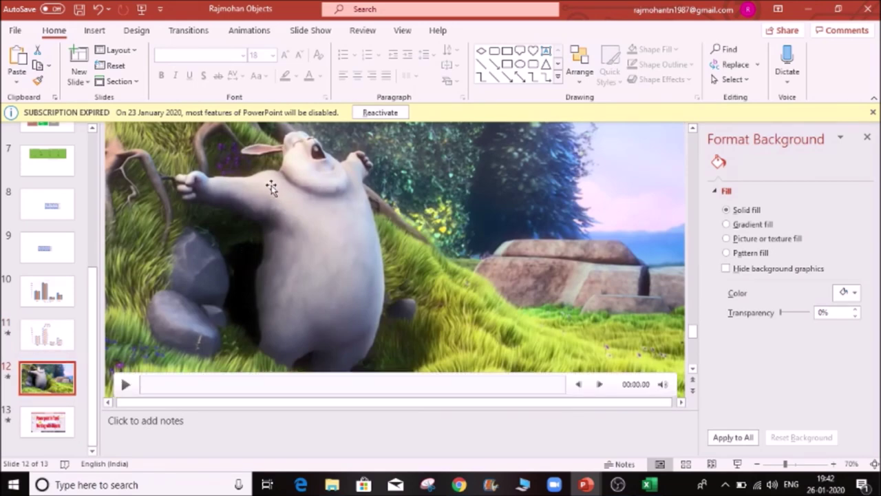
left_click(125, 384)
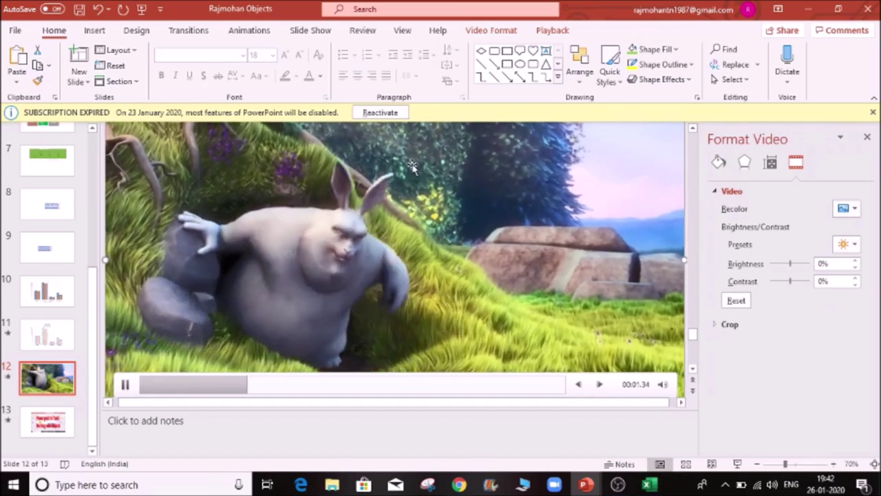
left_click(126, 384)
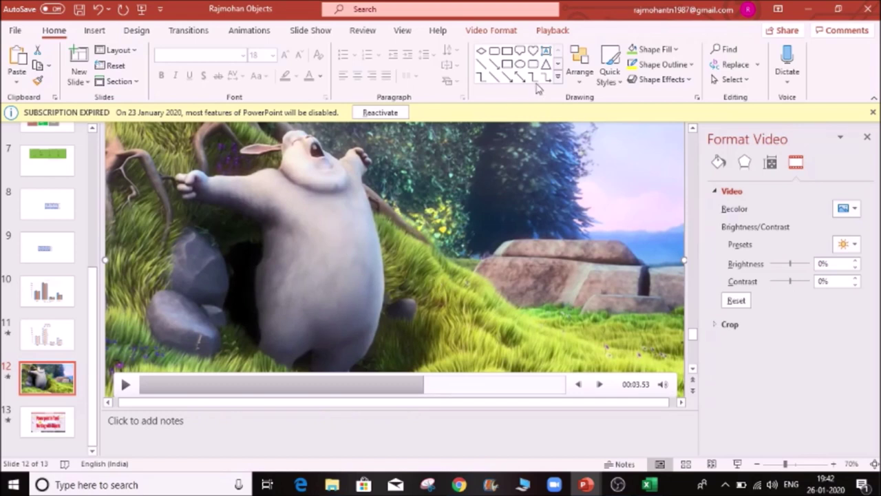
left_click(515, 34)
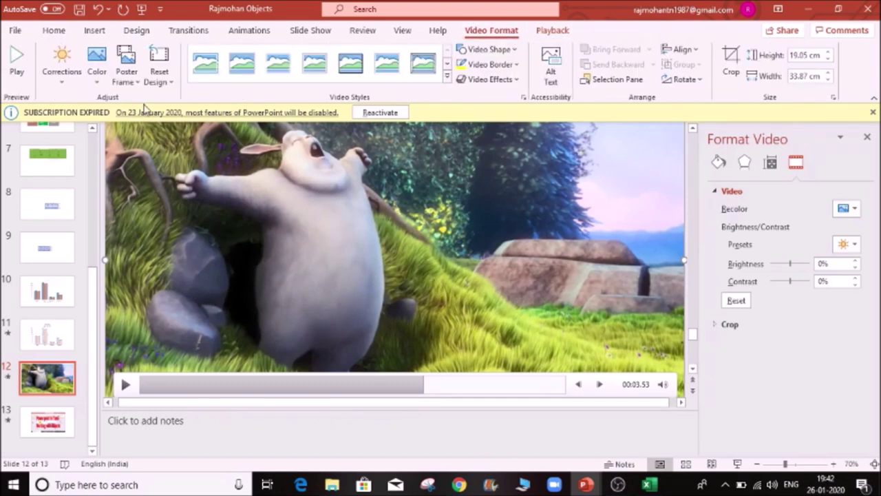
left_click(164, 88)
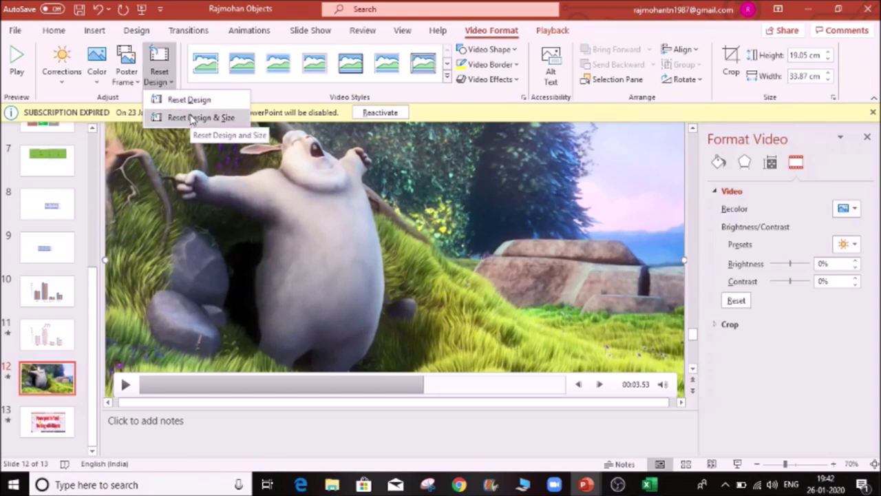
- Try the oval and an Intense video style, then clip the video to a Rounded Rectangle
left_click(445, 79)
left_click(446, 78)
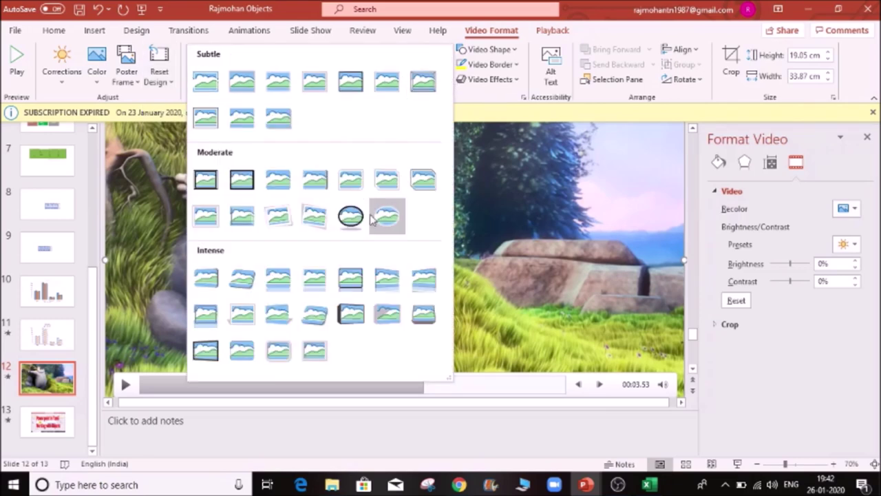
left_click(347, 222)
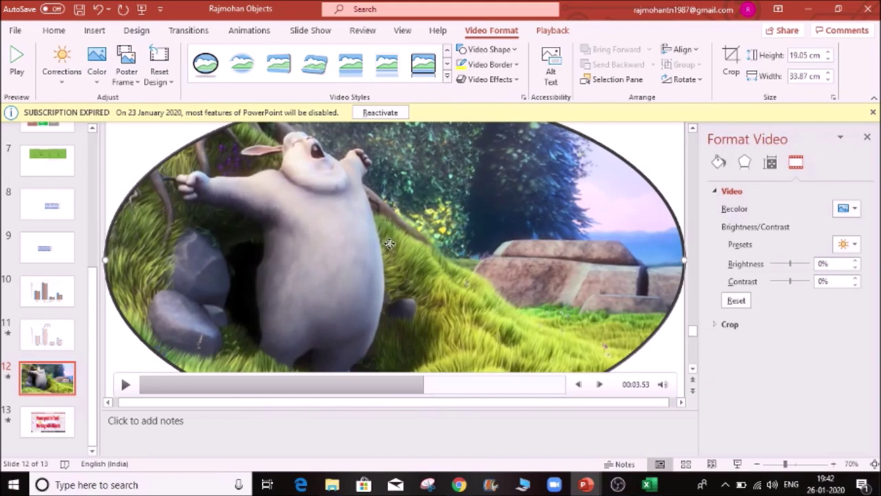
left_click(125, 387)
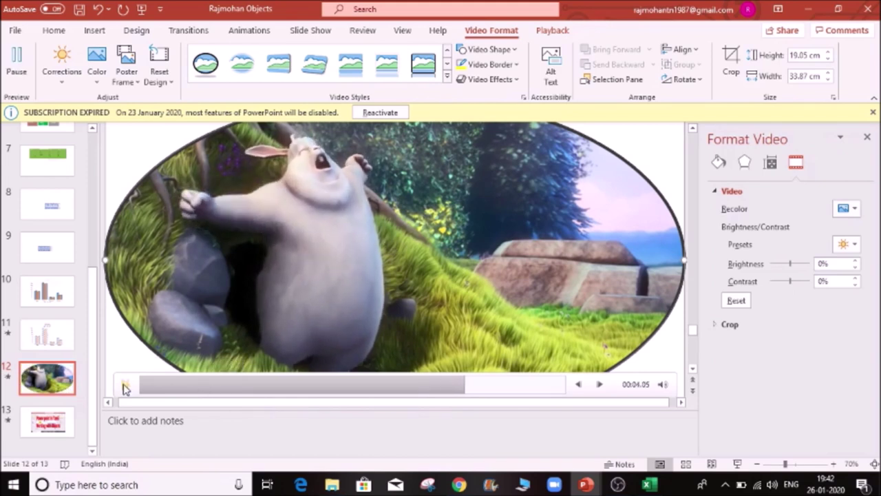
left_click(446, 79)
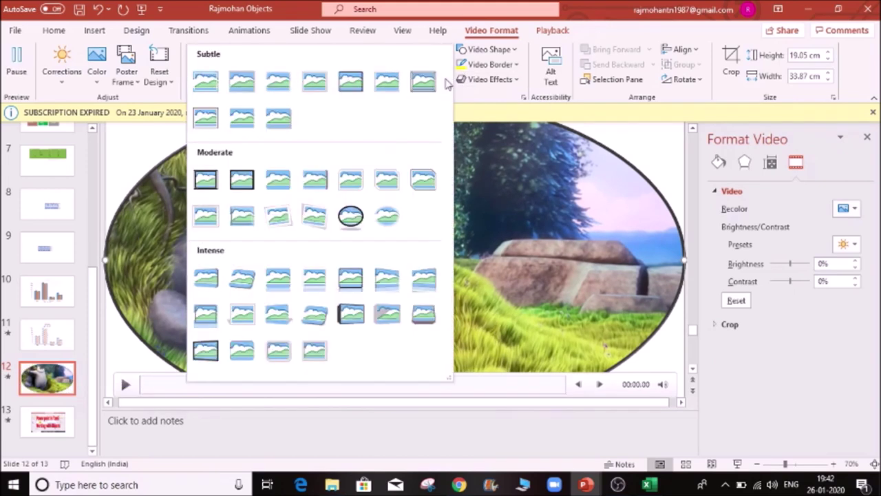
left_click(358, 325)
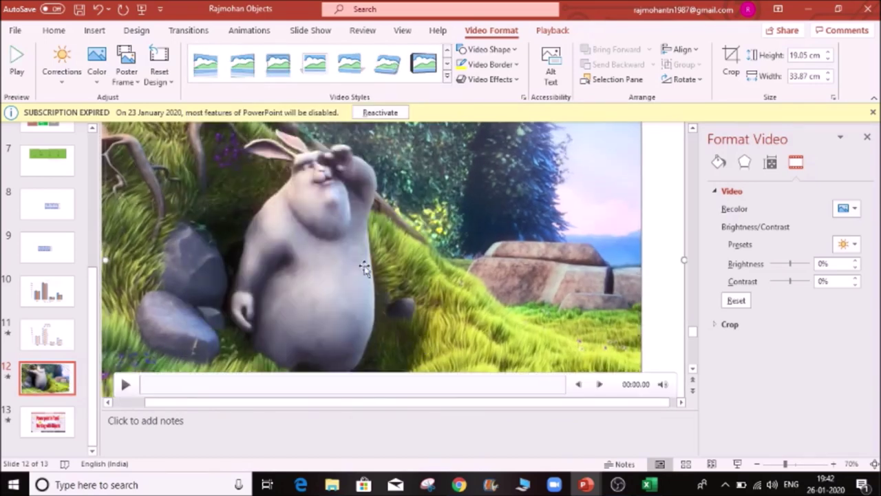
left_click(516, 51)
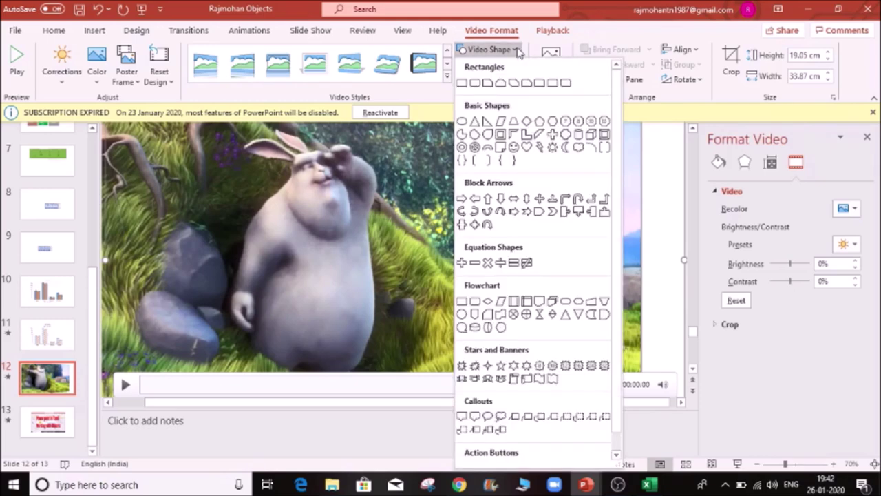
left_click(475, 83)
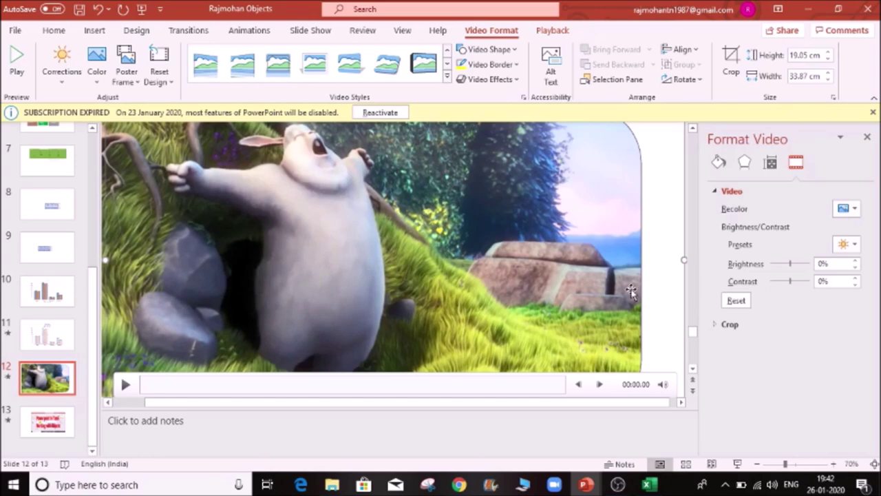
- Close the Format Video pane and resize the rabbit video to 14.12 × 25.11 cm within the slide
left_click(867, 138)
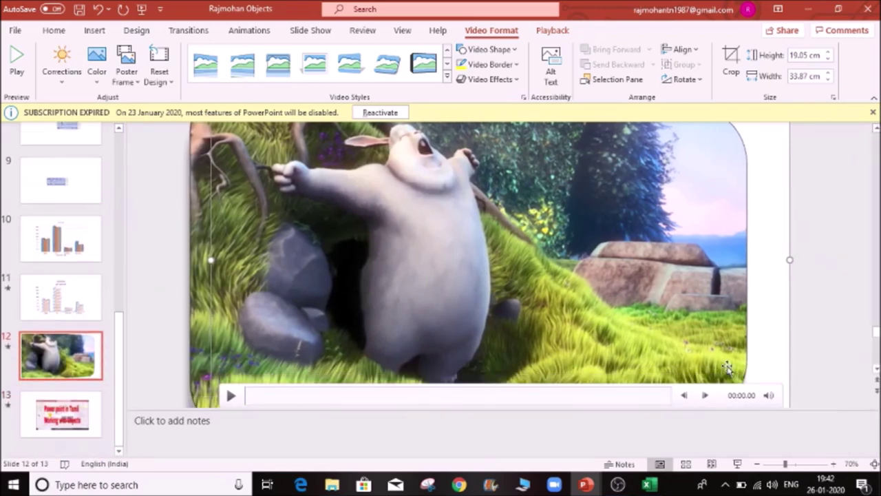
left_click_drag(574, 199, 586, 251)
left_click_drag(227, 153, 388, 194)
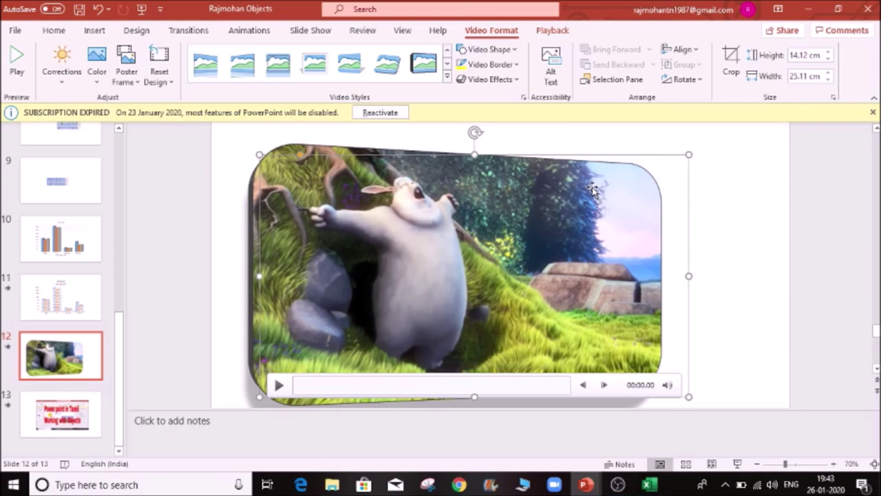
left_click(555, 32)
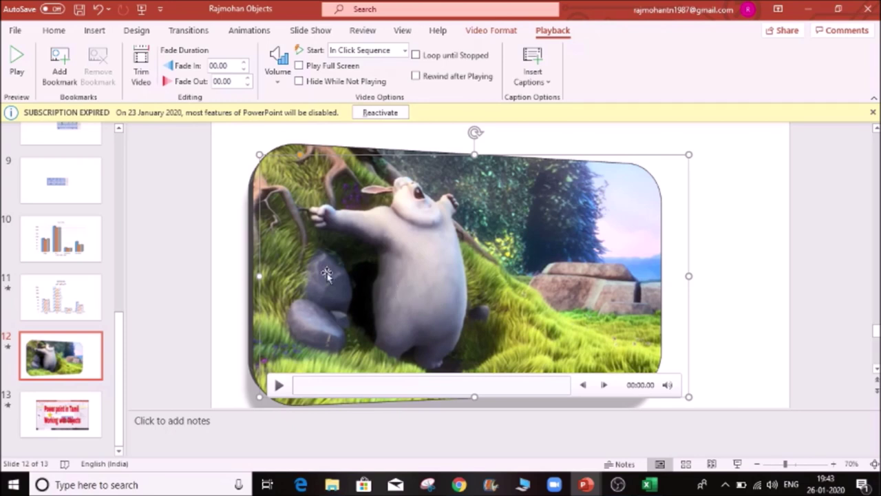
- Trim the rabbit video to start at 00:01.675 and end at 00:04.633, then play it
left_click(140, 80)
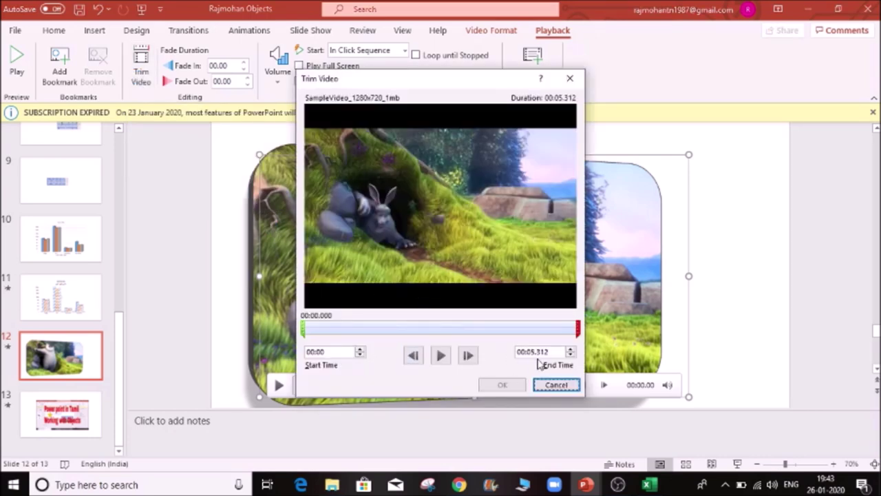
left_click(337, 352)
left_click_drag(334, 352, 244, 349)
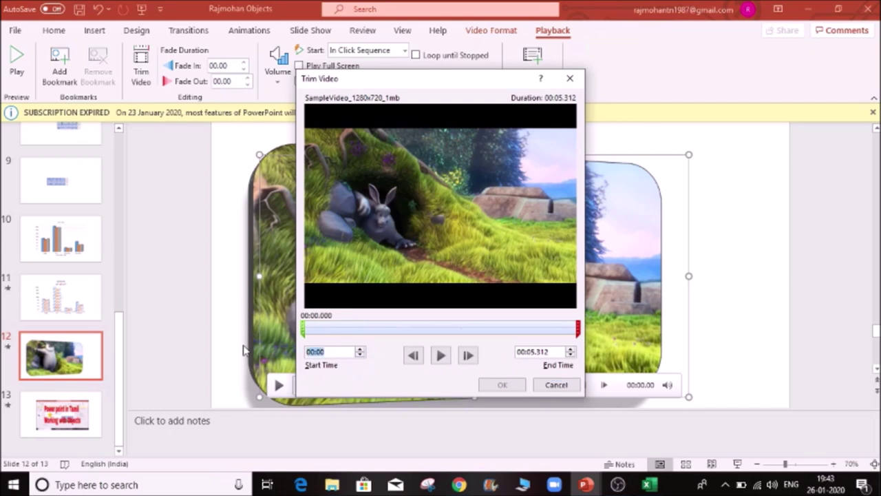
type("2")
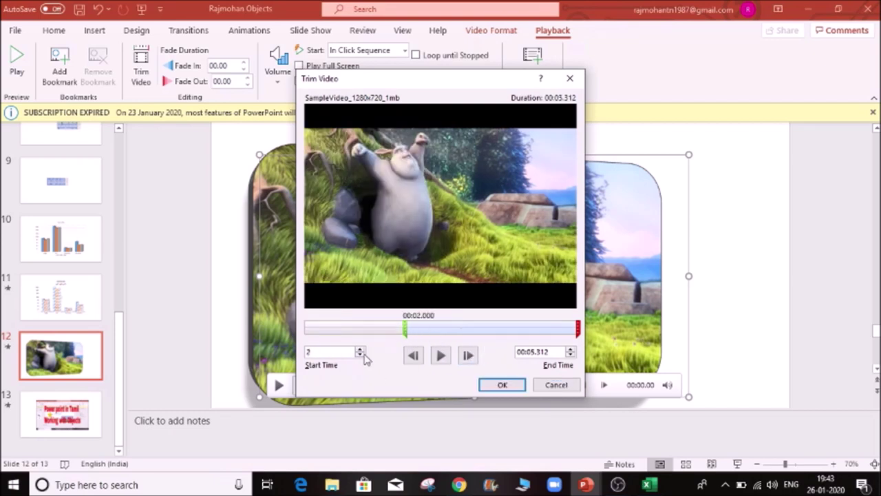
left_click_drag(405, 329, 303, 329)
mouse_move(380, 323)
left_mouse_down()
mouse_move(398, 327)
mouse_move(388, 328)
left_mouse_up()
left_click_drag(577, 329, 543, 329)
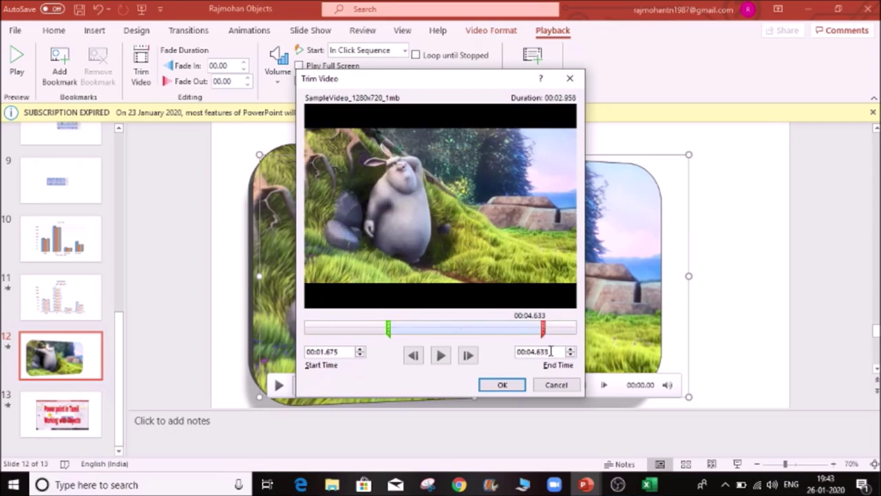
left_click(502, 387)
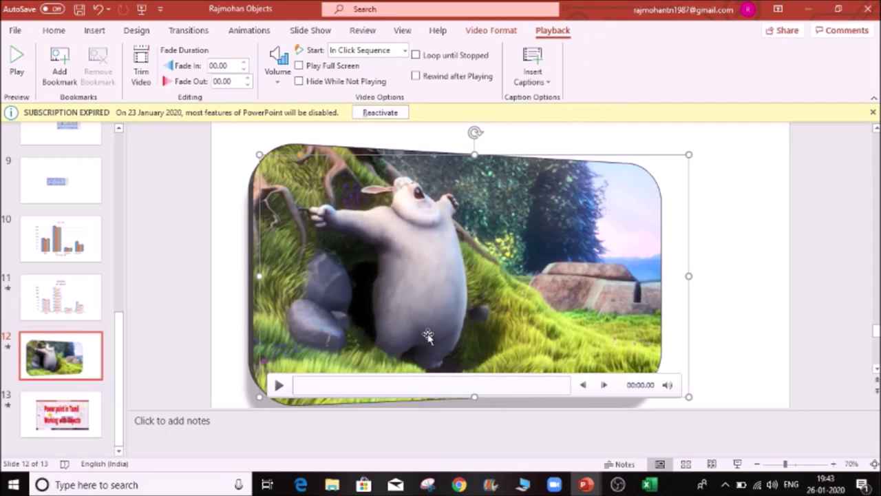
left_click(278, 386)
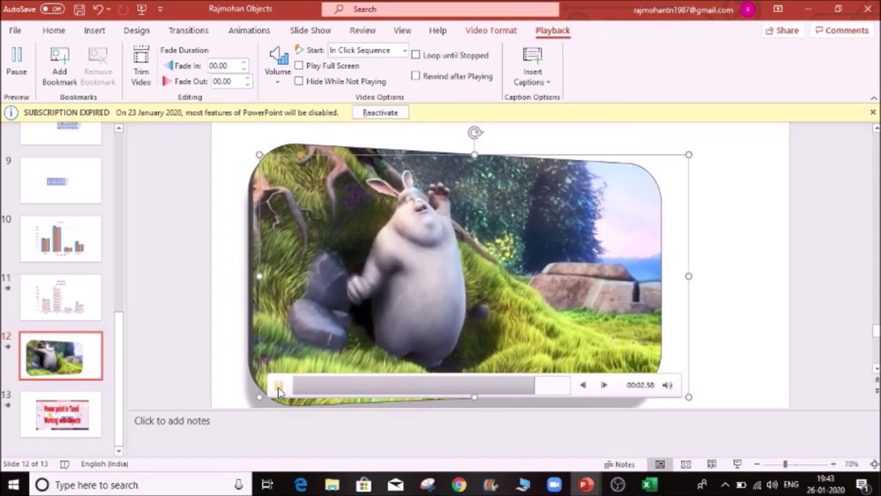
left_click(279, 386)
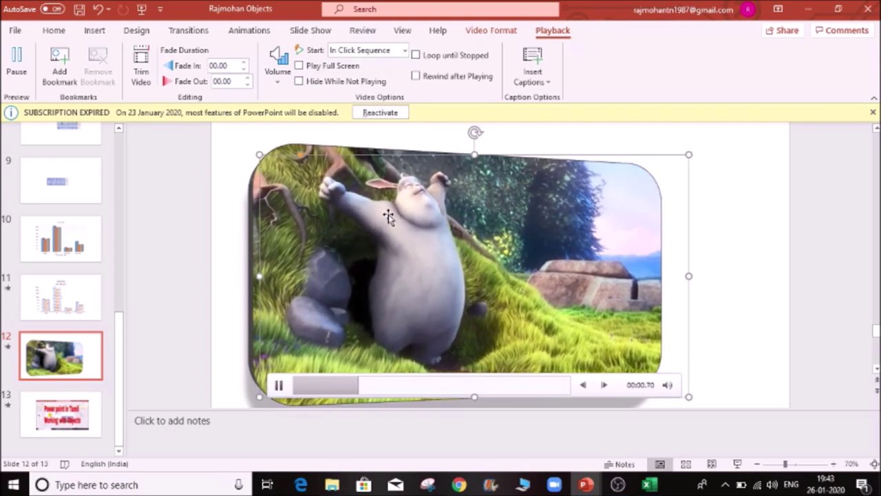
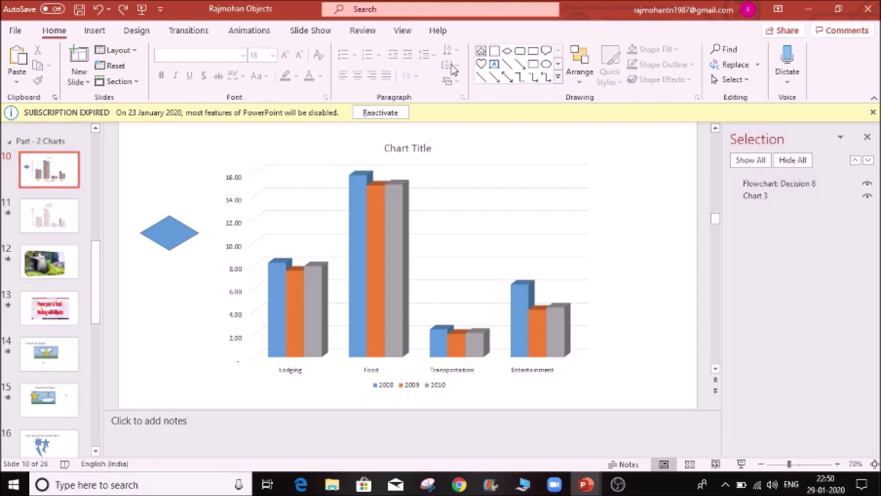
- Switch to Slide Sorter view, scroll to the top of the 26-slide deck and select slide 1
left_click(403, 30)
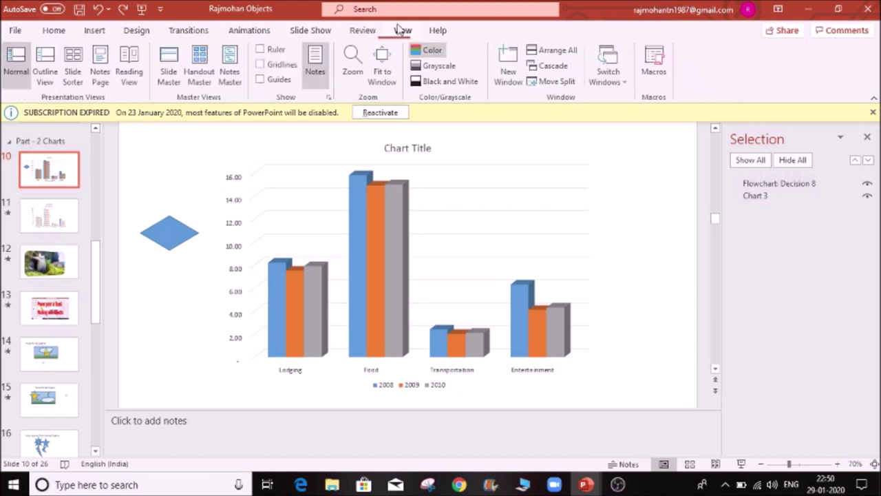
left_click(72, 75)
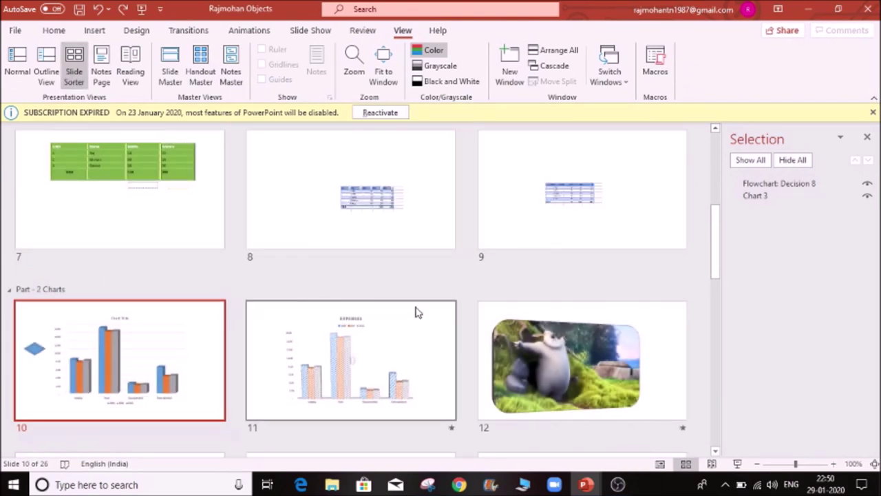
left_click_drag(716, 227, 715, 155)
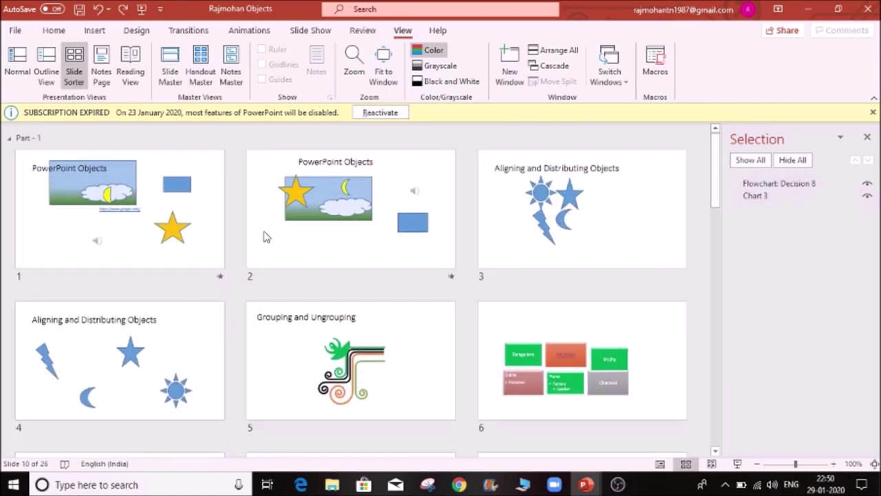
left_click(150, 234)
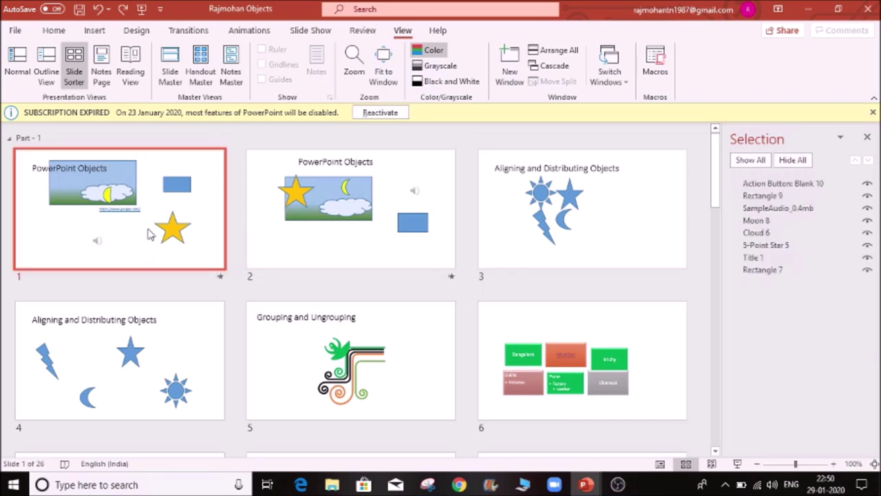
key("ctrl+a")
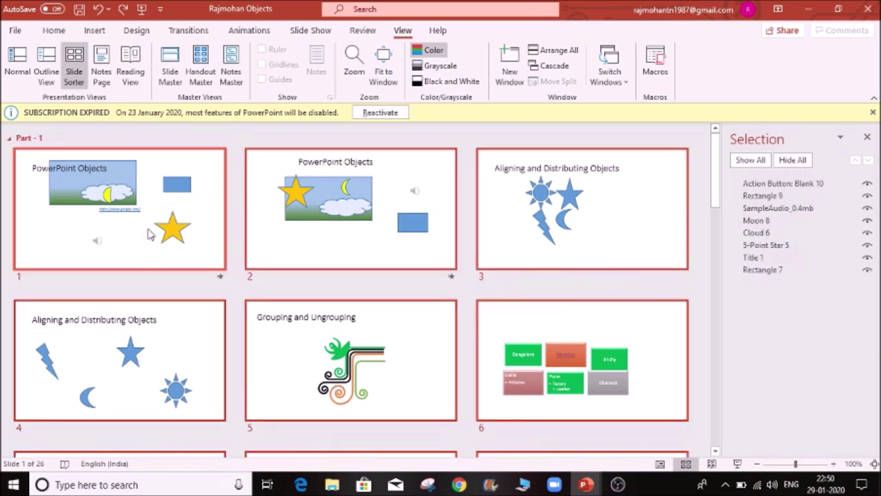
left_click(152, 230)
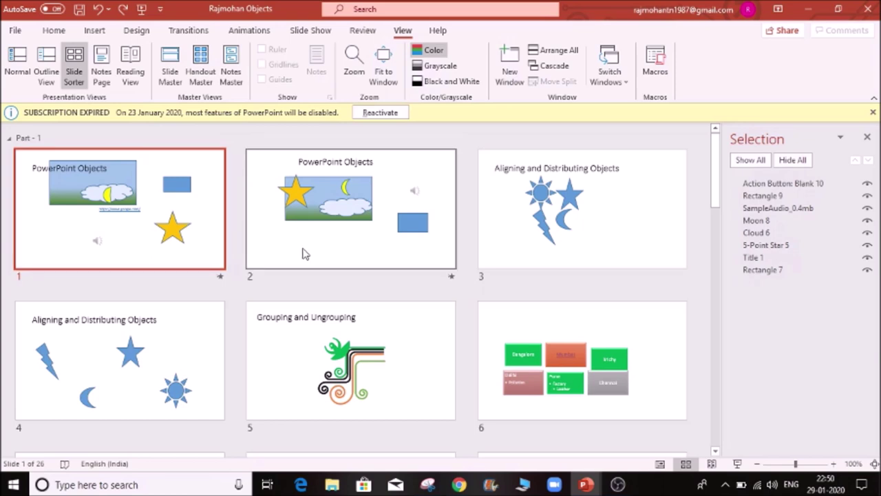
- Give slide 1 the Push transition
left_click(194, 36)
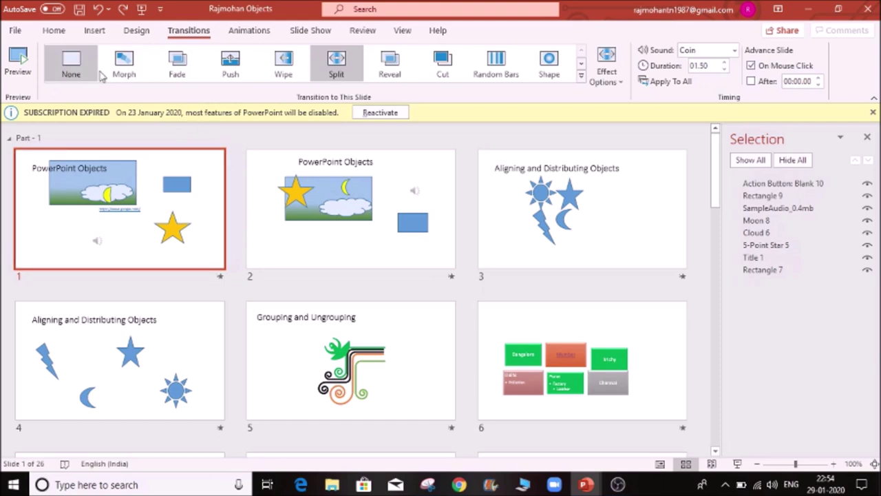
left_click(85, 65)
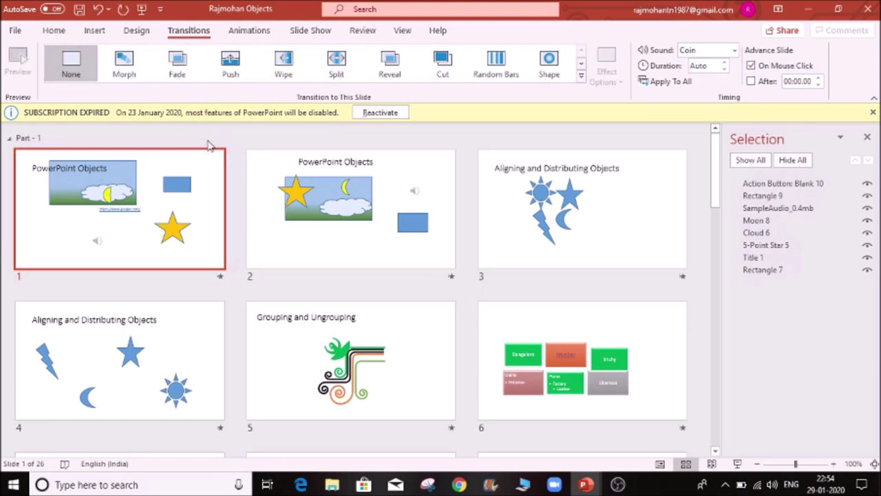
key("ctrl+a")
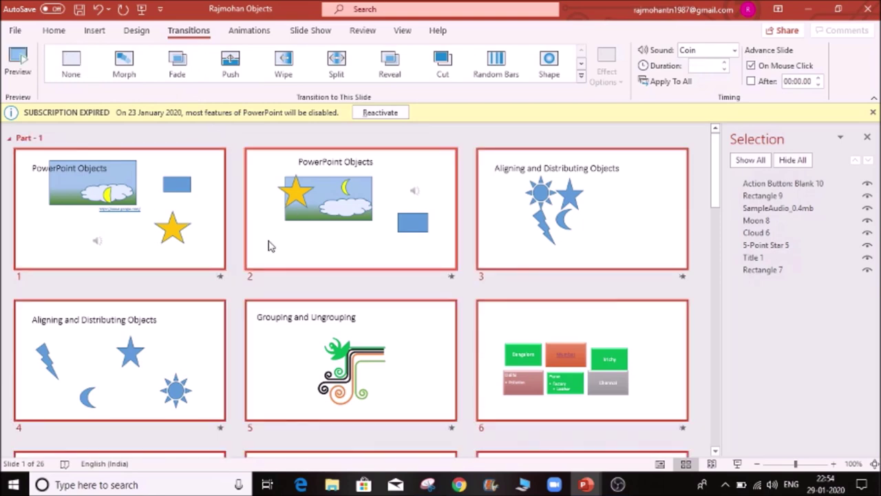
left_click(137, 221)
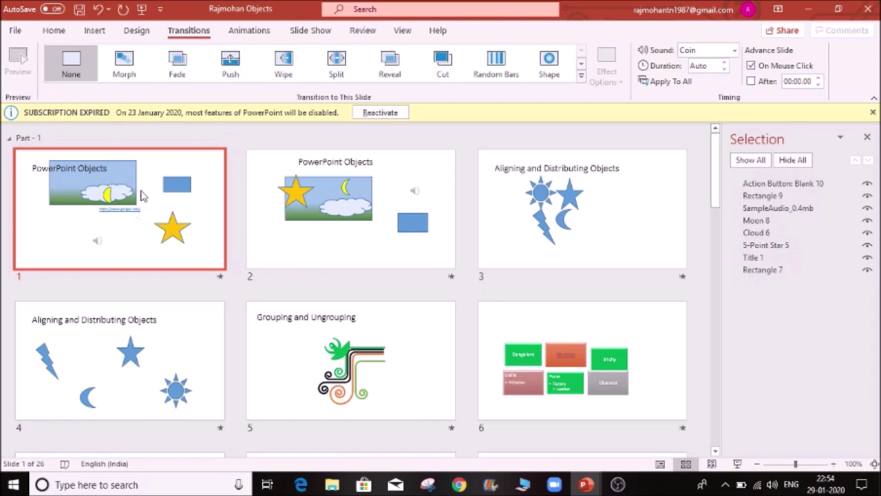
left_click(124, 63)
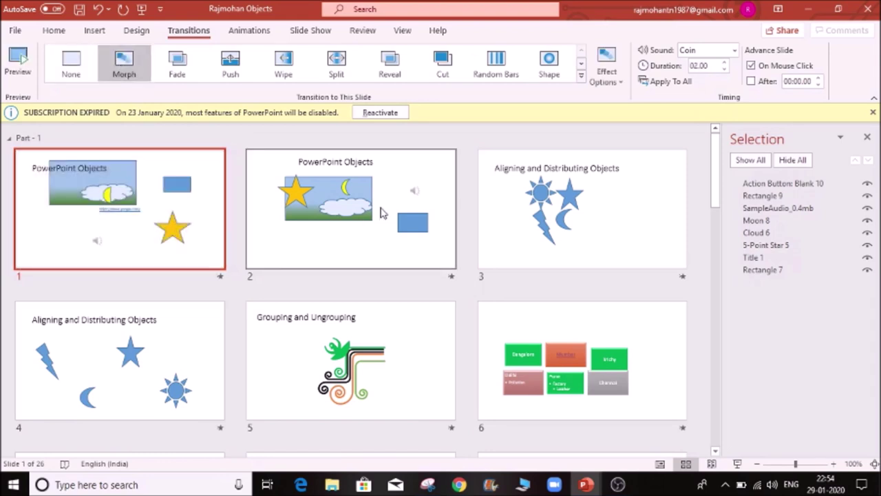
left_click(230, 62)
- Apply Vortex, Glitter, Doors, Box and Comb transitions to slides 2 through 6
left_click(387, 225)
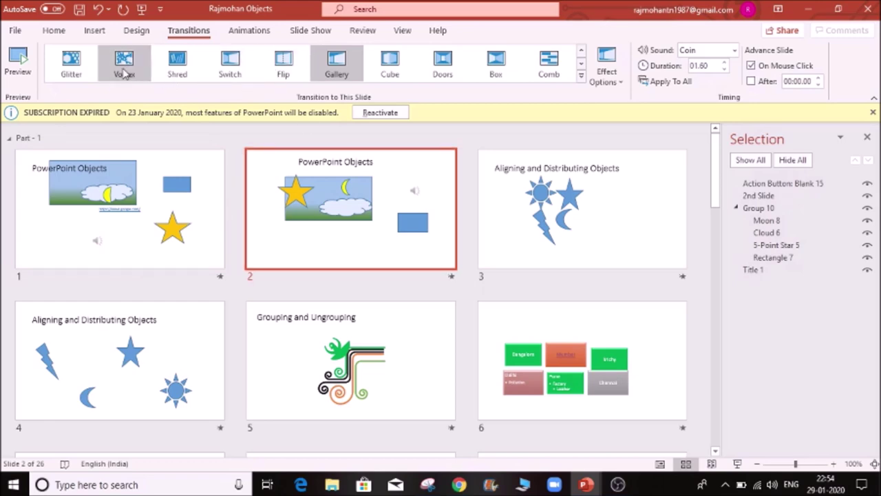
left_click(124, 64)
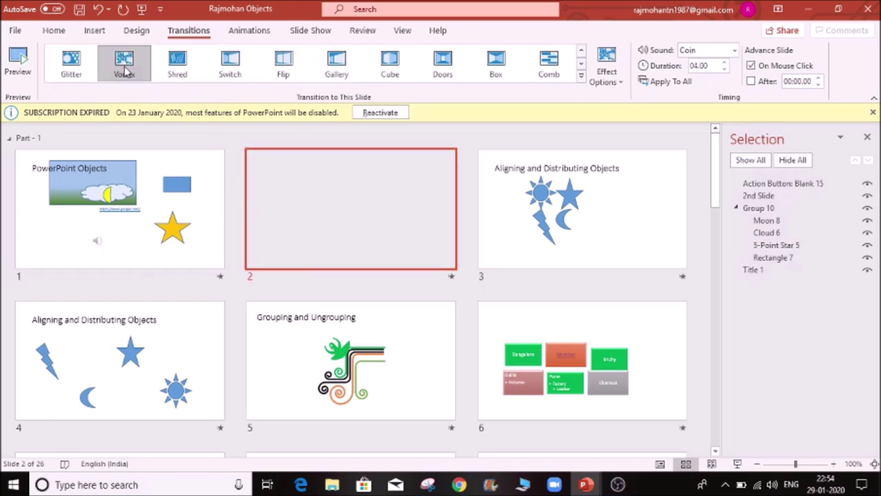
left_click(569, 218)
left_click(74, 64)
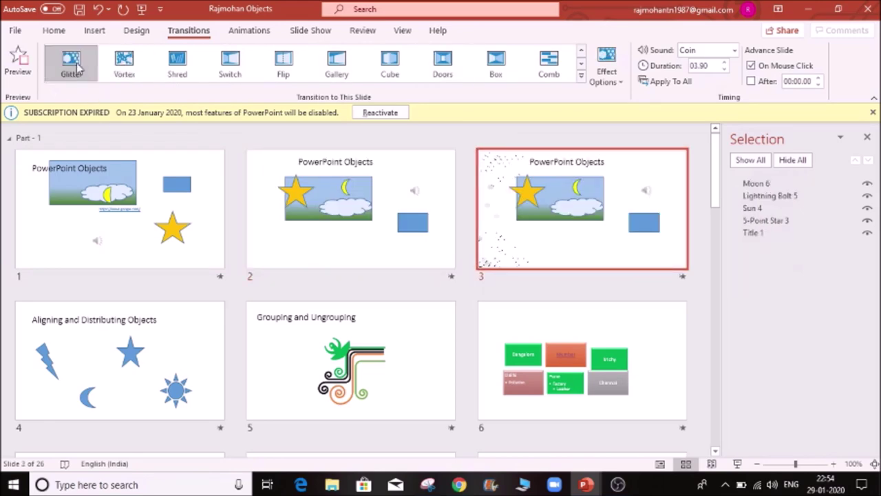
left_click(138, 355)
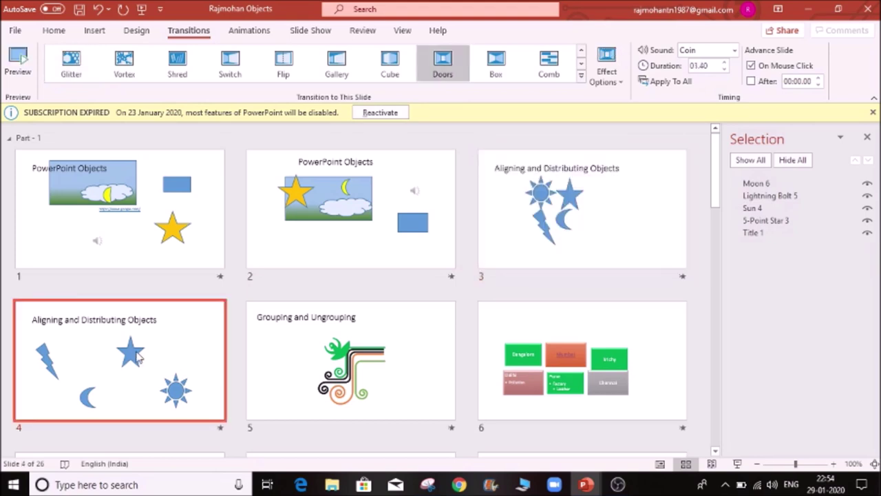
left_click(444, 65)
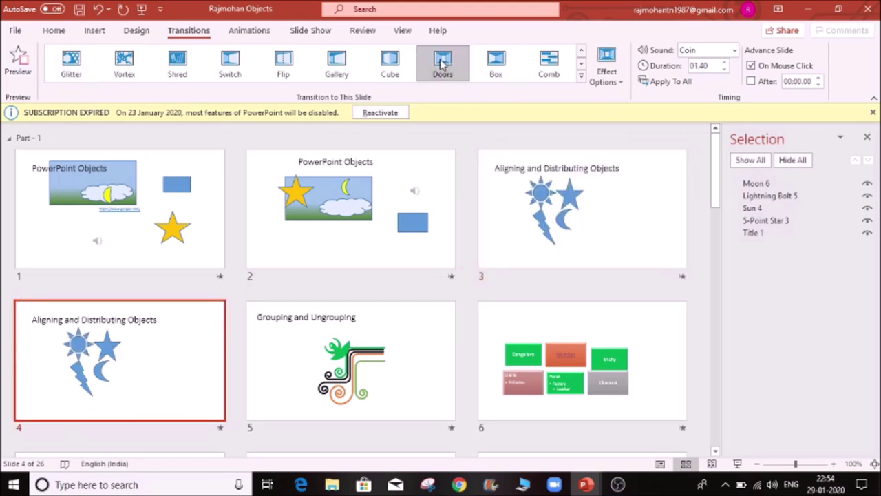
left_click(358, 355)
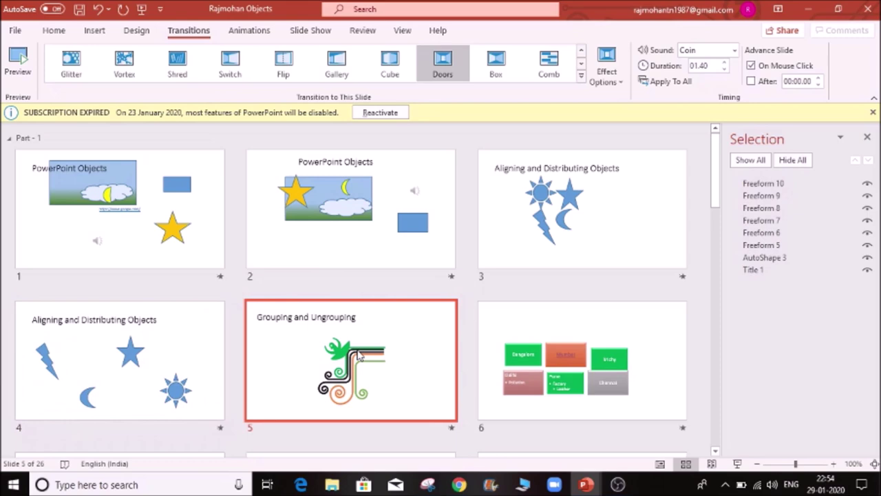
left_click(501, 65)
left_click(610, 374)
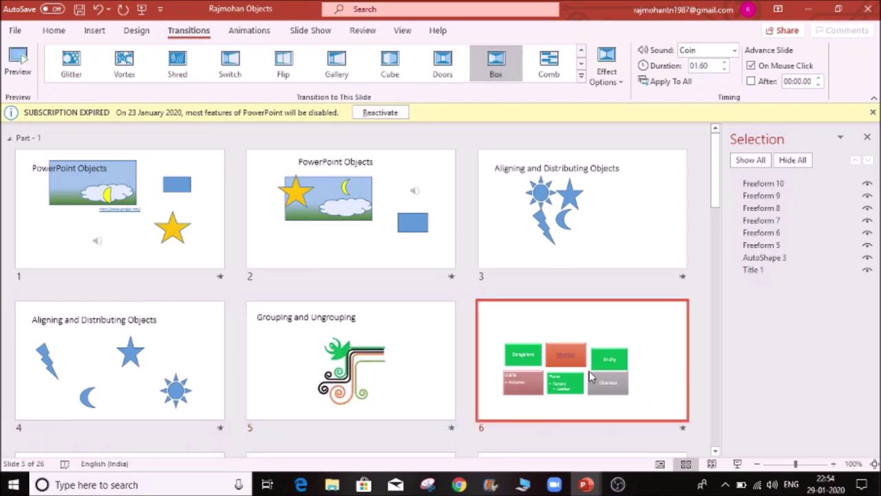
left_click(561, 69)
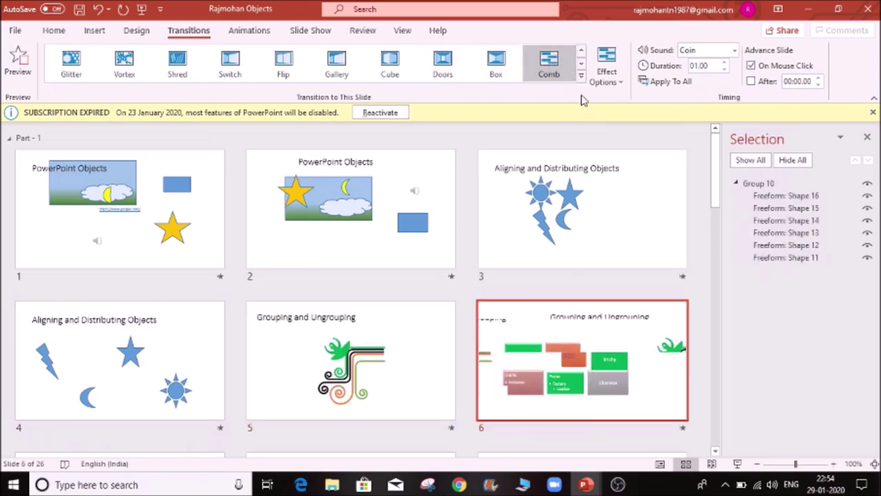
- Give slide 7 Fly Through and slide 8 Shape from the full gallery, then reselect slide 1
scroll(573, 232, "down", 1)
scroll(573, 231, "down", 4)
left_click(118, 190)
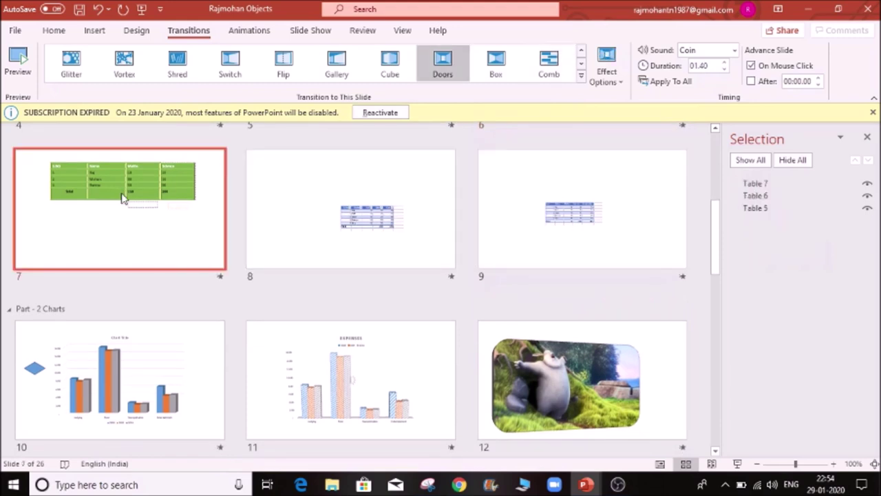
left_click(581, 78)
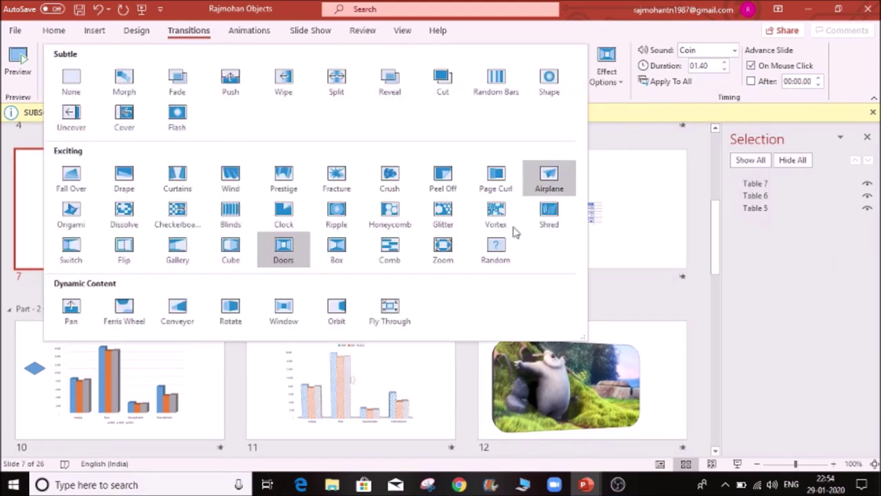
left_click(388, 313)
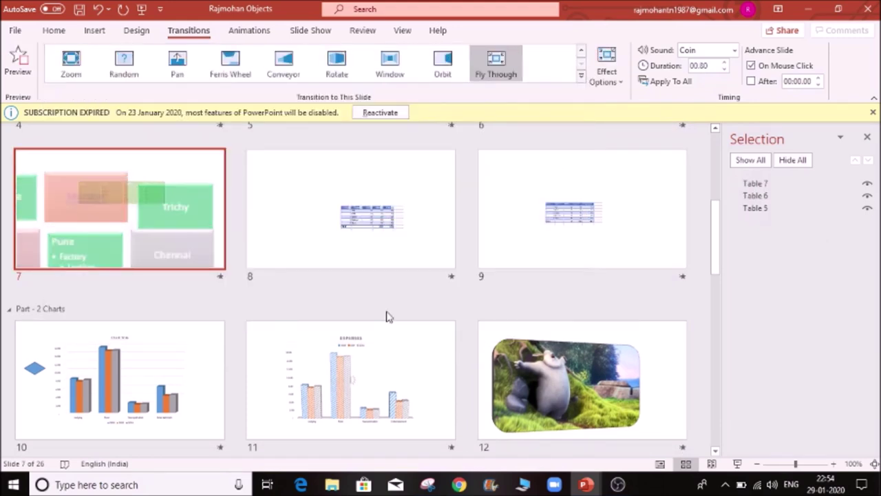
left_click(580, 76)
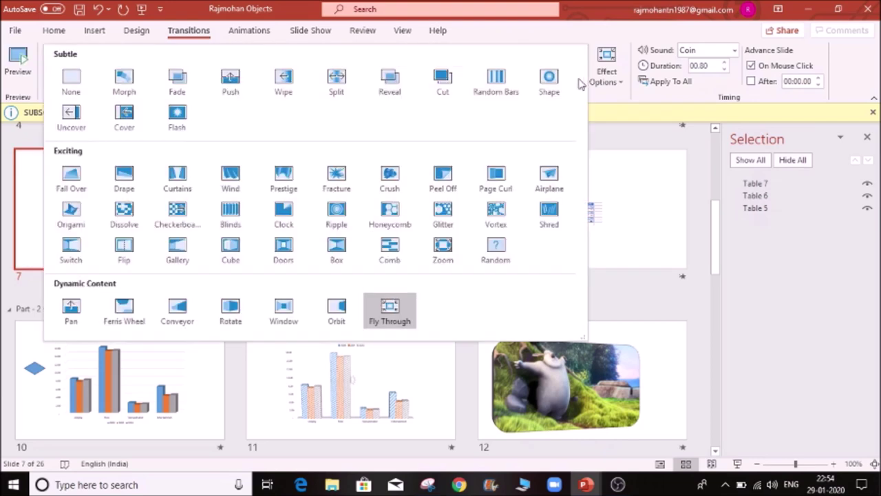
left_click(370, 309)
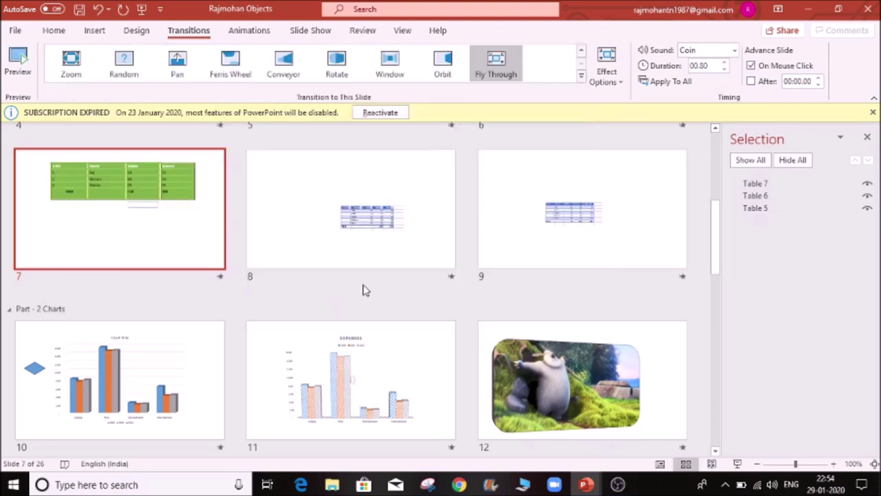
left_click(356, 250)
left_click(581, 76)
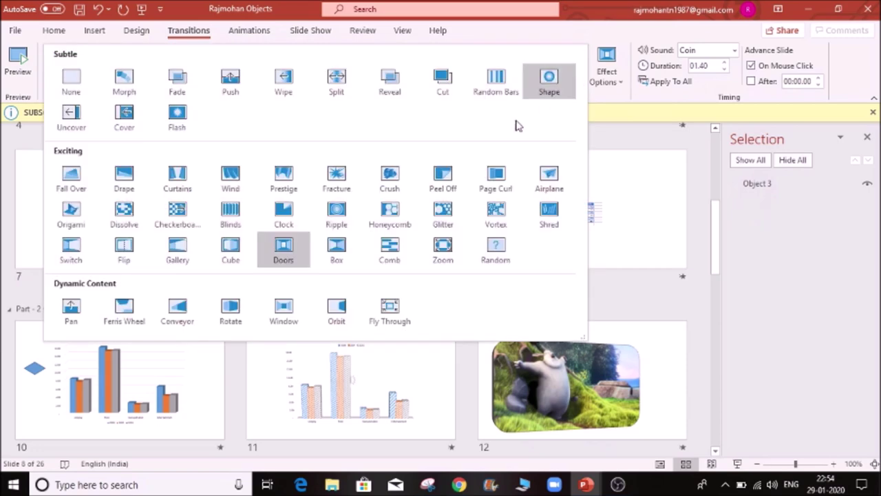
left_click(551, 88)
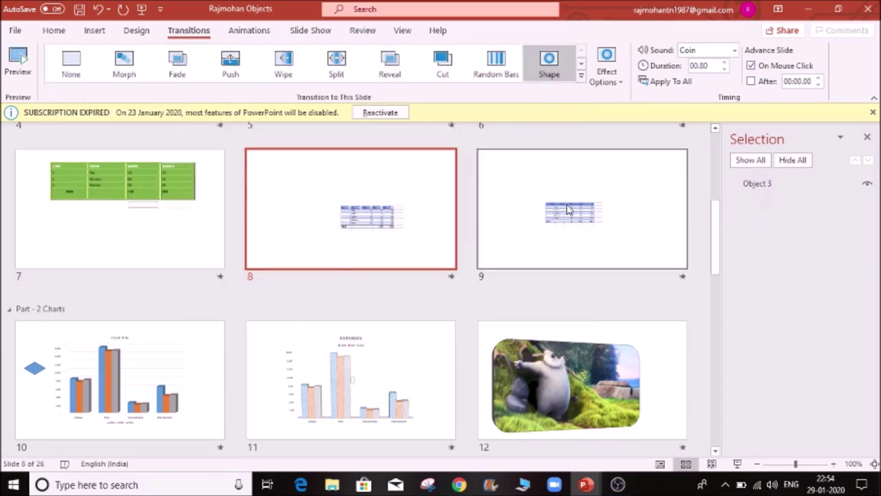
scroll(551, 200, "up", 5)
left_click(155, 176)
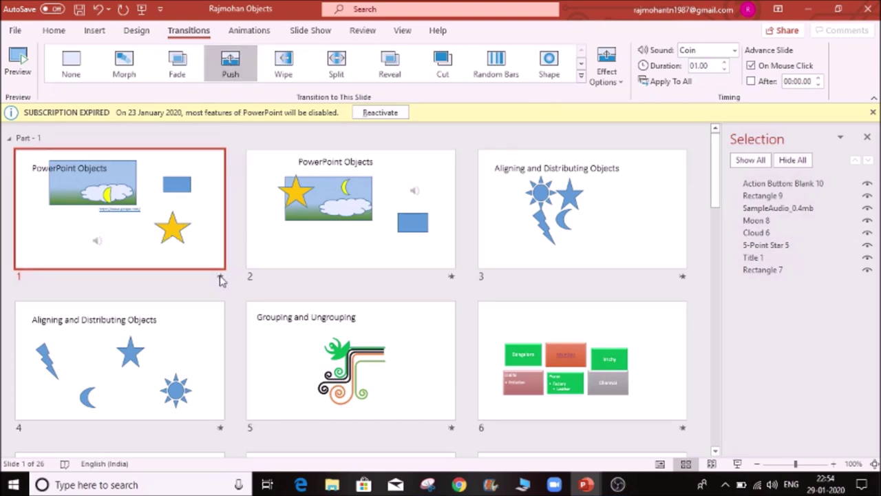
- Preview the Push, Vortex and Glitter transitions on slides 1–3 and show Glitter's direction variants
left_click(29, 63)
left_click(386, 269)
left_click(18, 60)
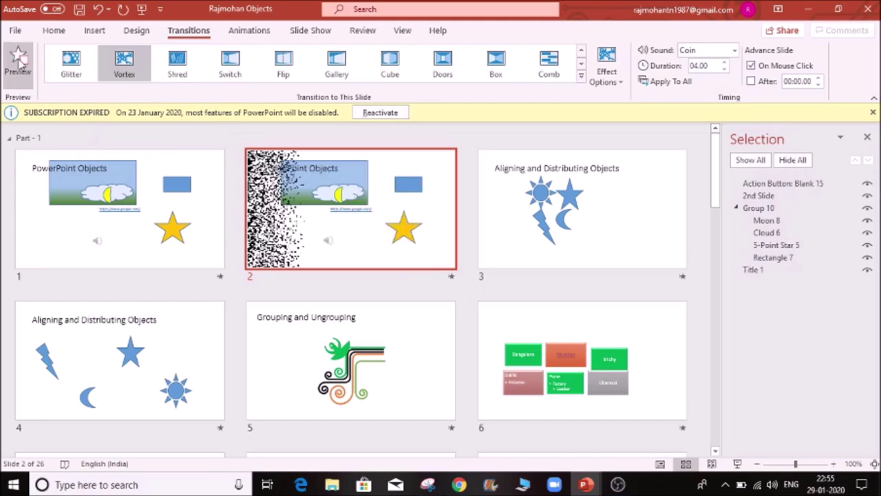
left_click(576, 217)
left_click(19, 77)
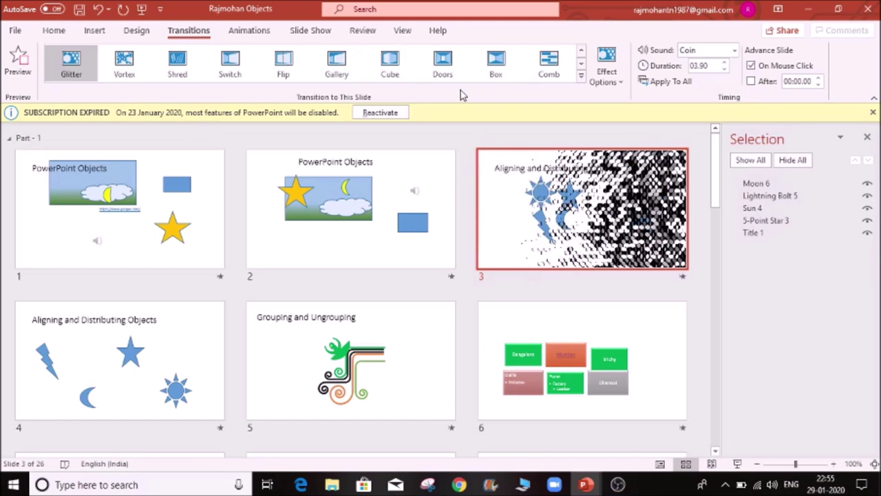
left_click(613, 83)
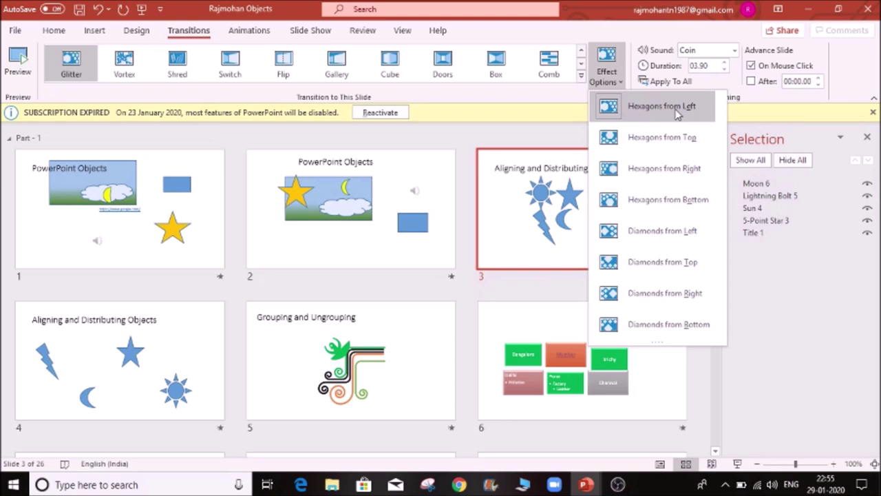
- Change slide 3's transition sound from Coin to Applause, then select slide 1
left_click(539, 197)
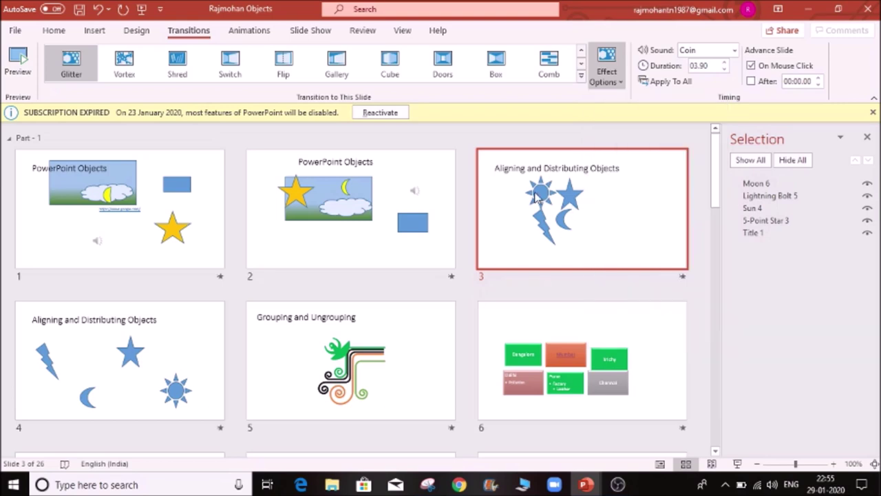
left_click(733, 52)
left_click(721, 66)
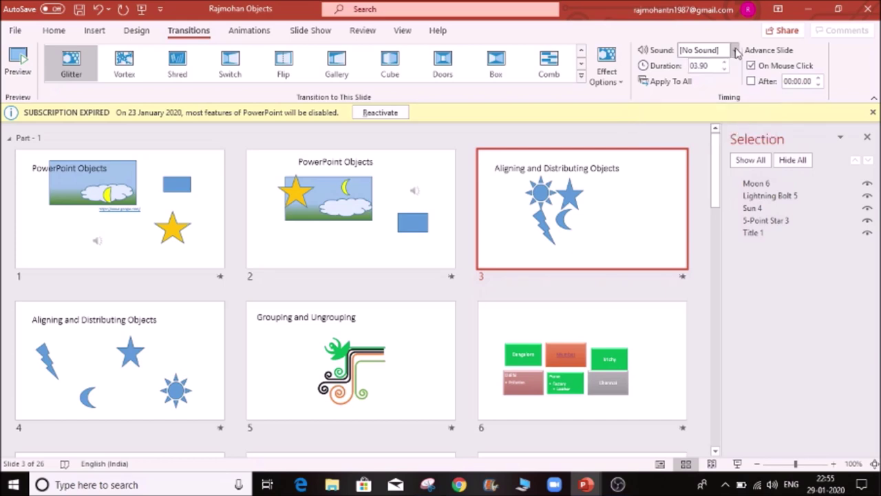
left_click(733, 50)
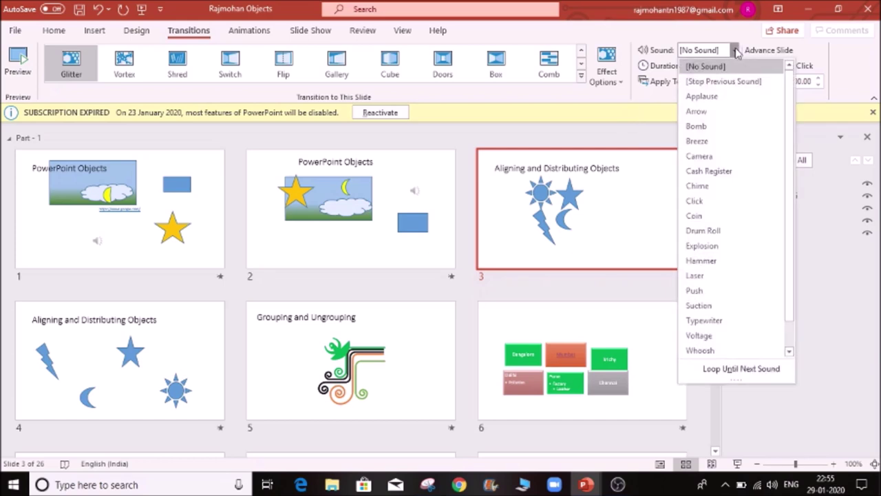
left_click(720, 97)
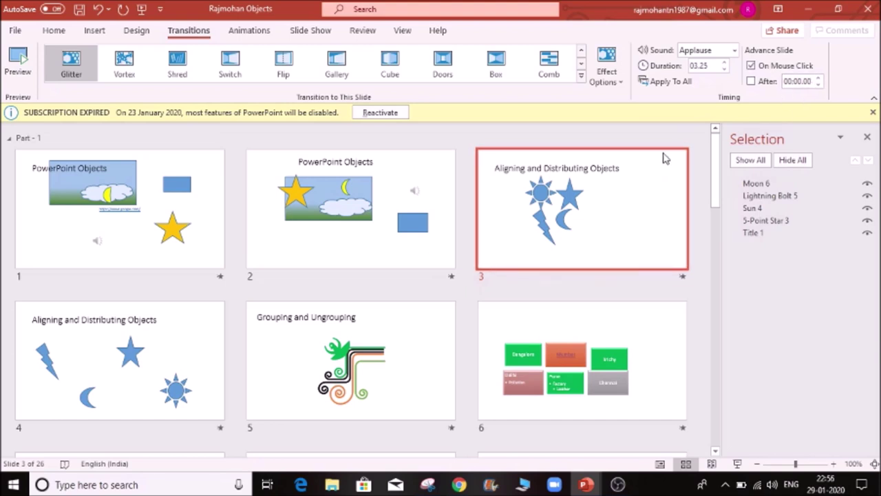
left_click(167, 201)
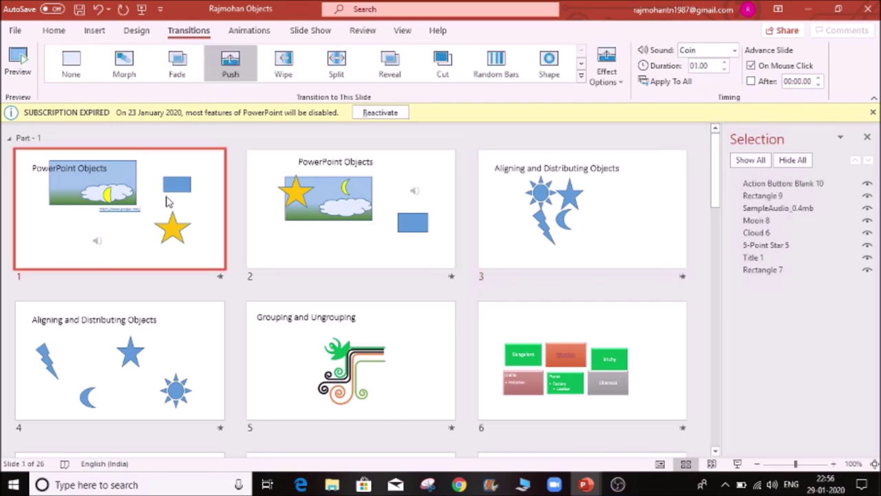
key("F5")
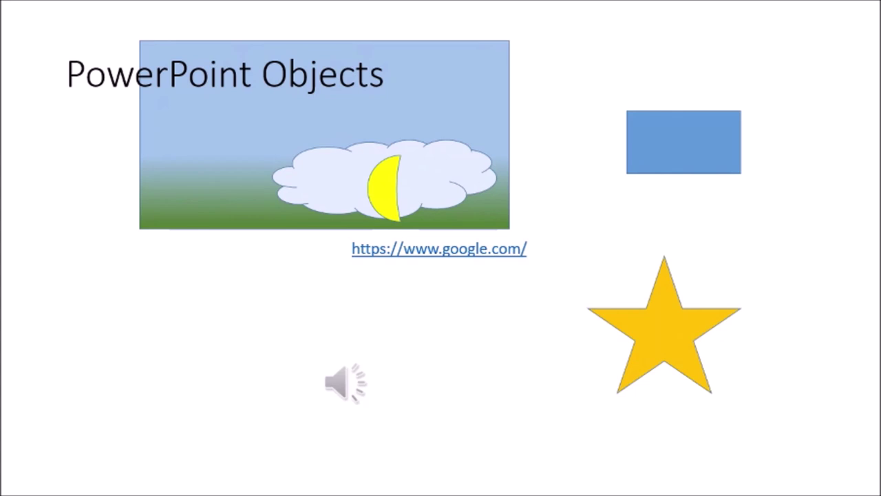
key("space")
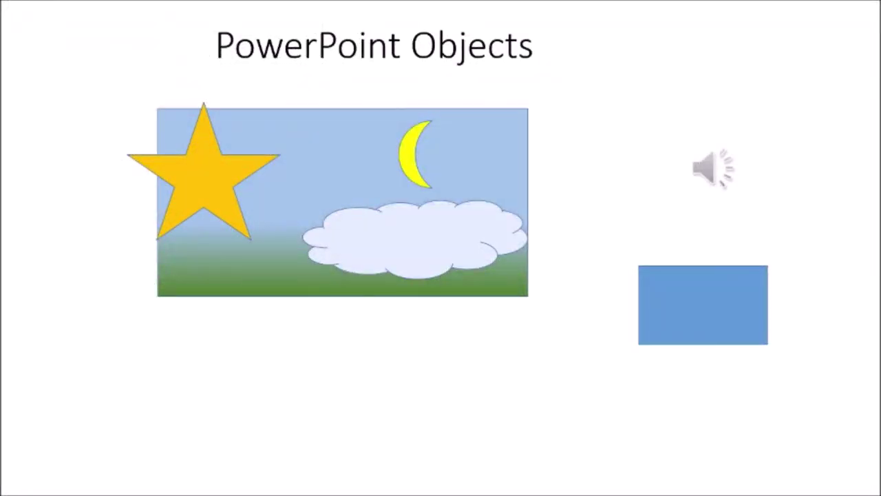
key("space")
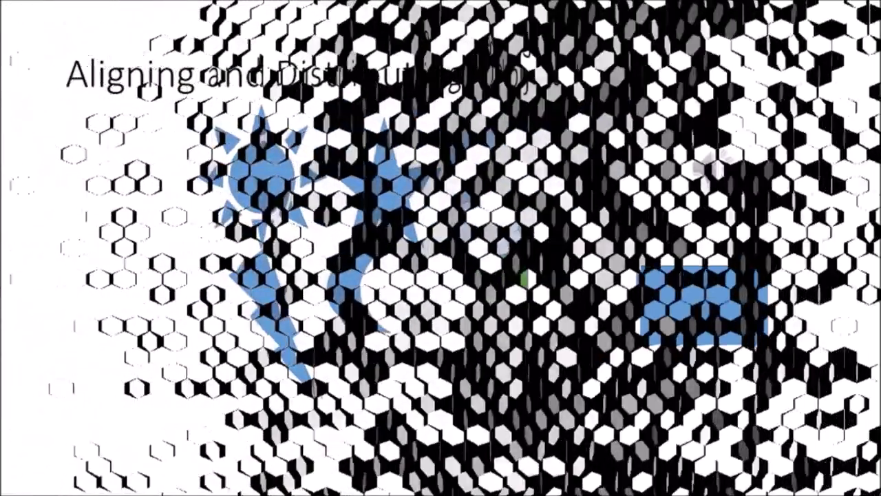
key("space")
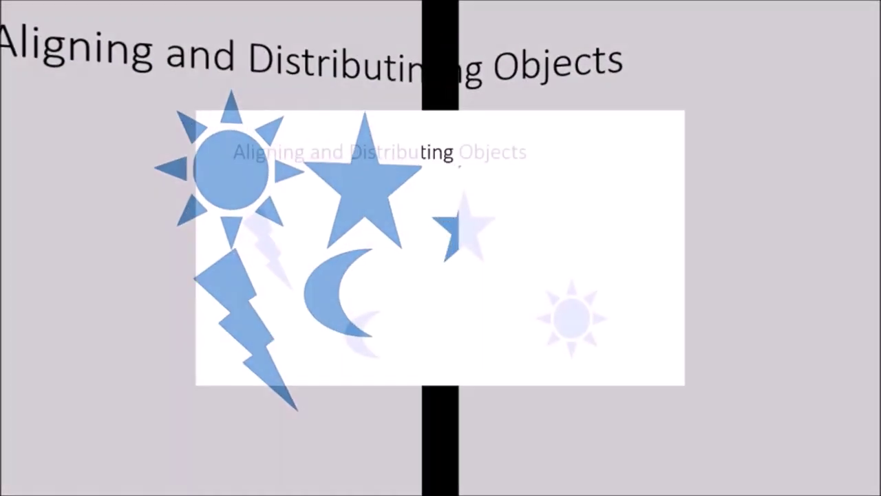
key("space")
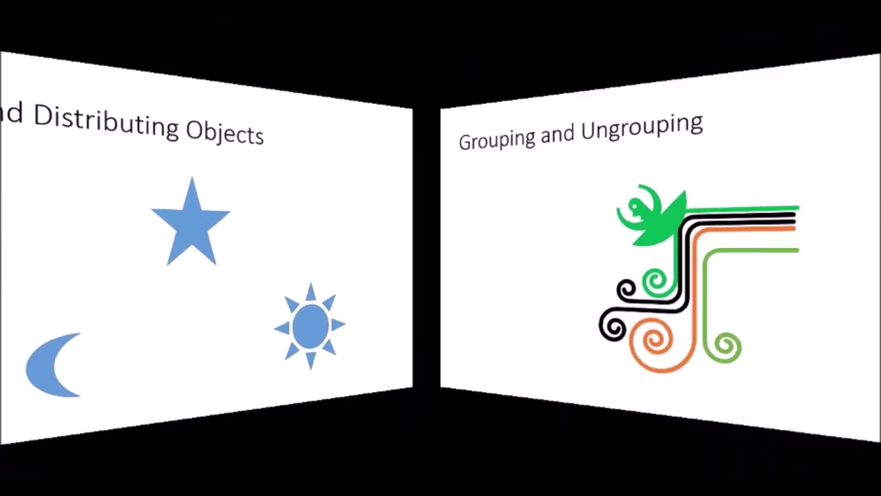
key("space")
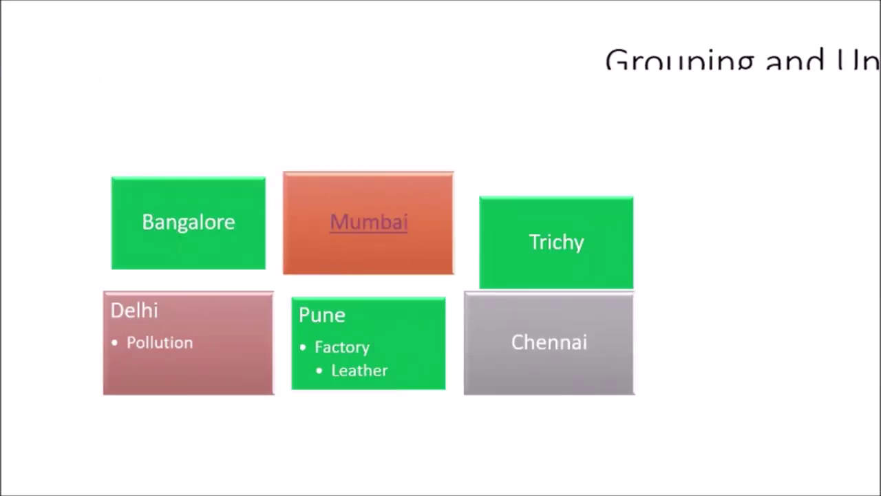
key("space")
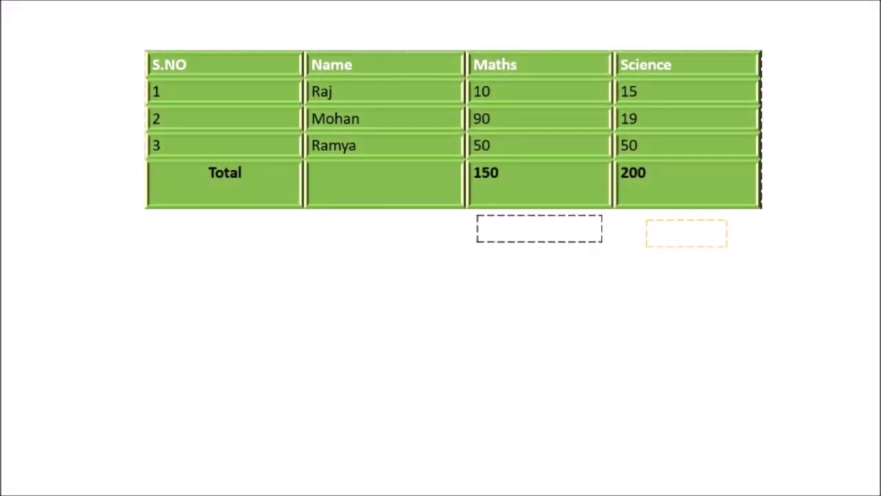
key("space")
key("space")
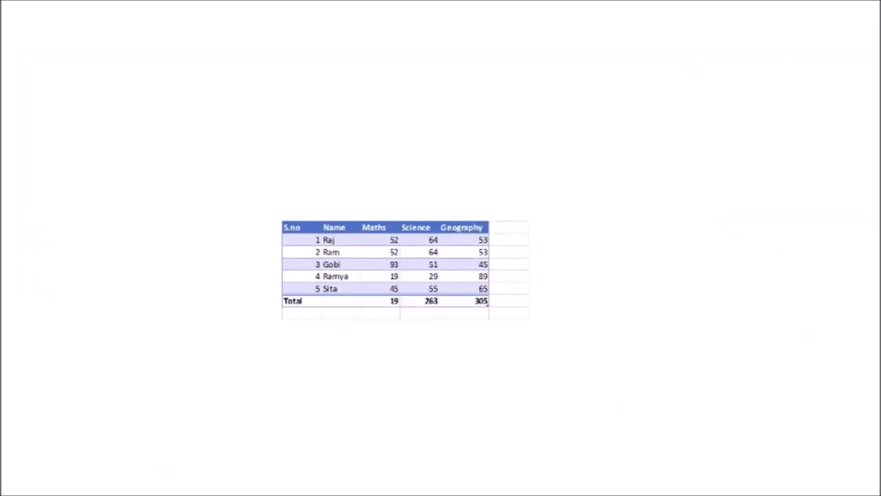
key("space")
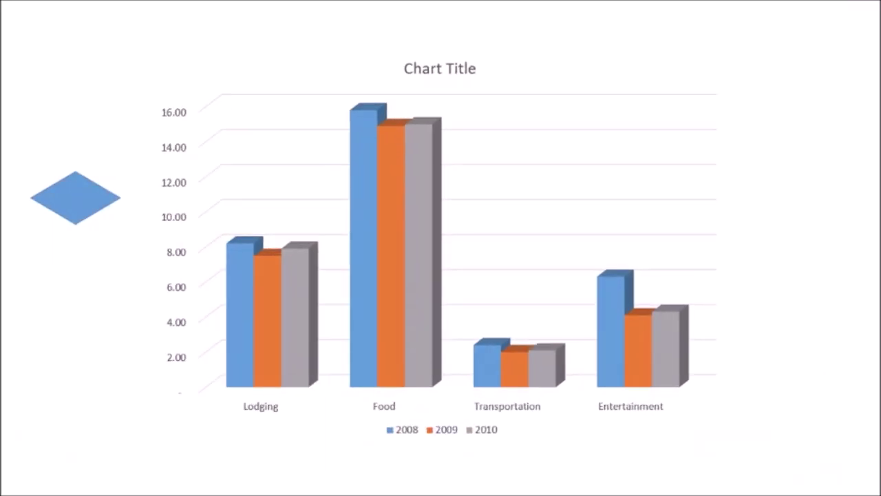
key("space")
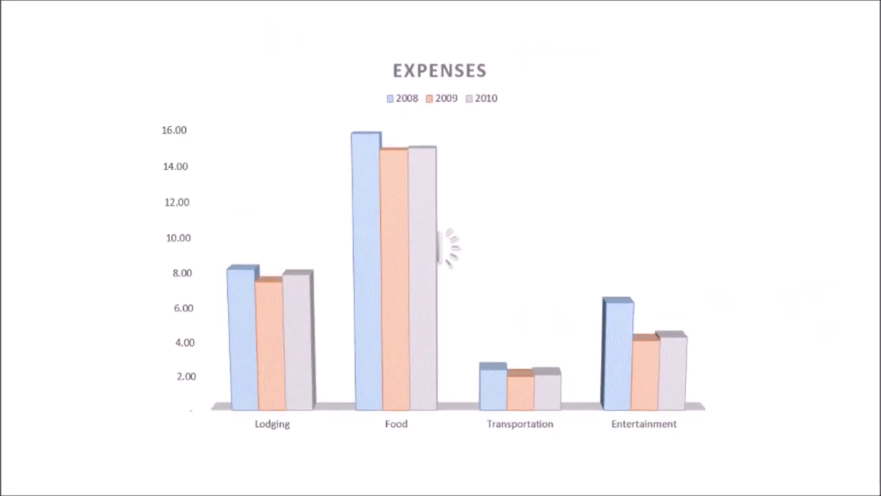
key("space")
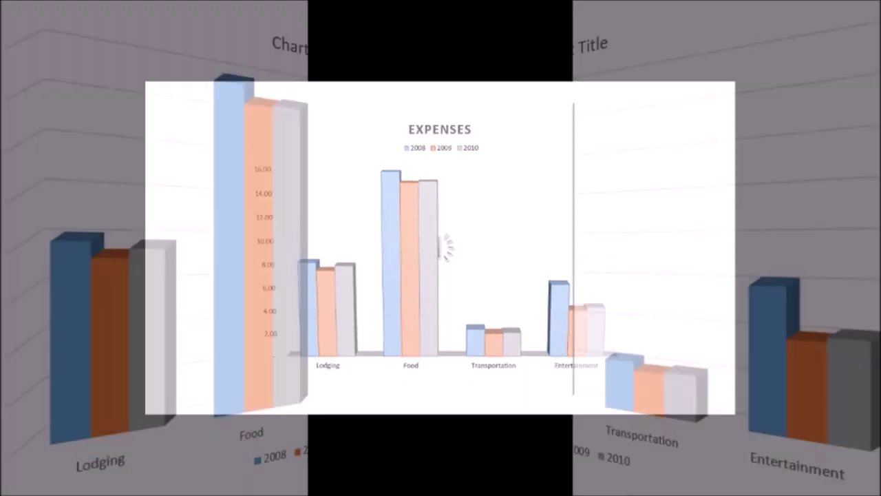
key("space")
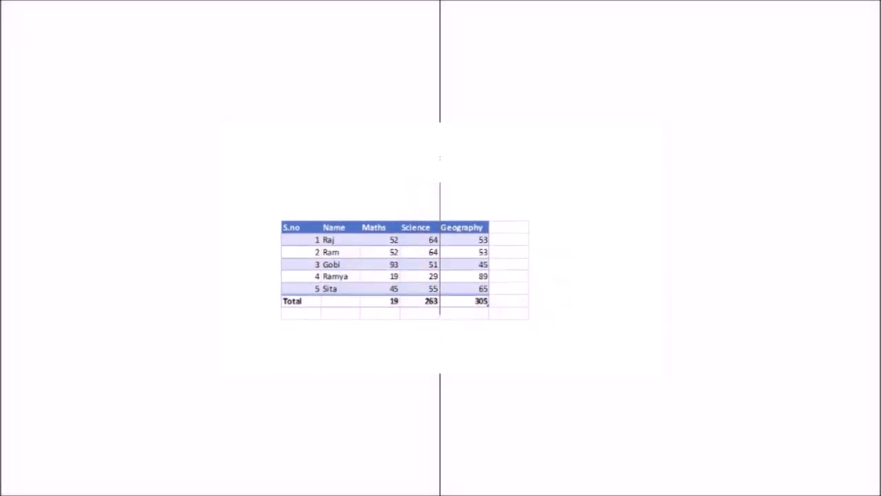
key("space")
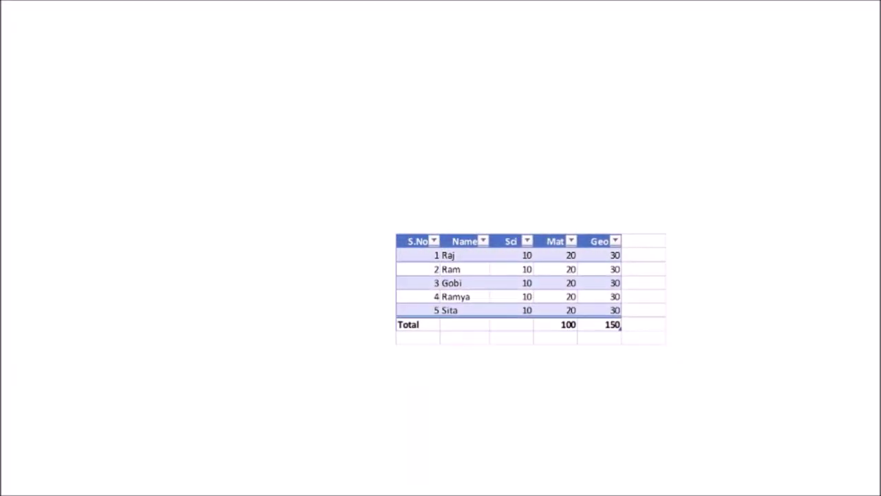
key("space")
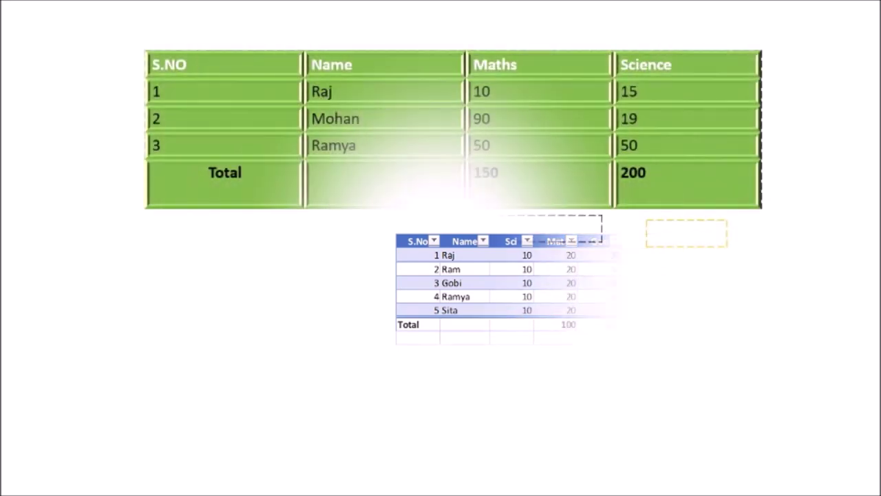
key("space")
key("space")
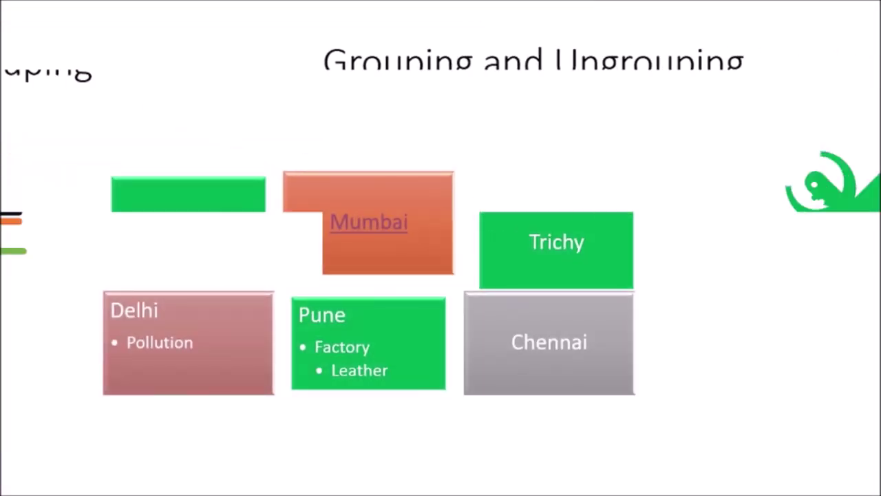
key("space")
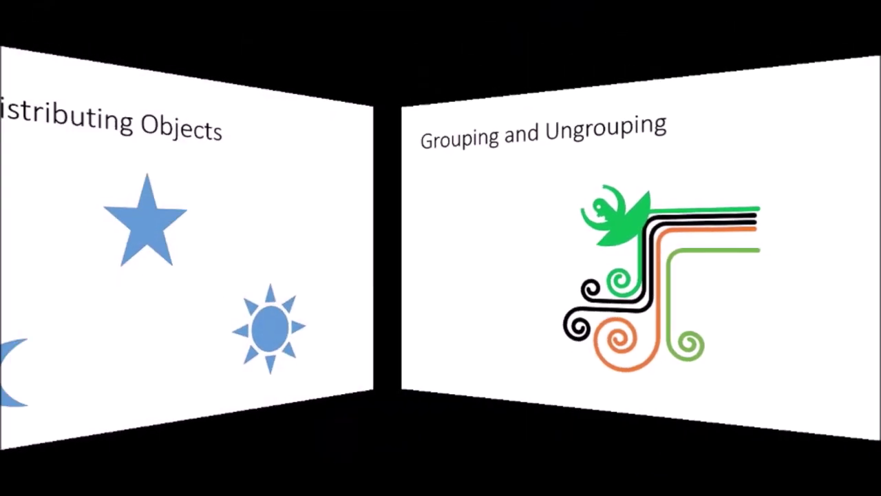
key("Escape")
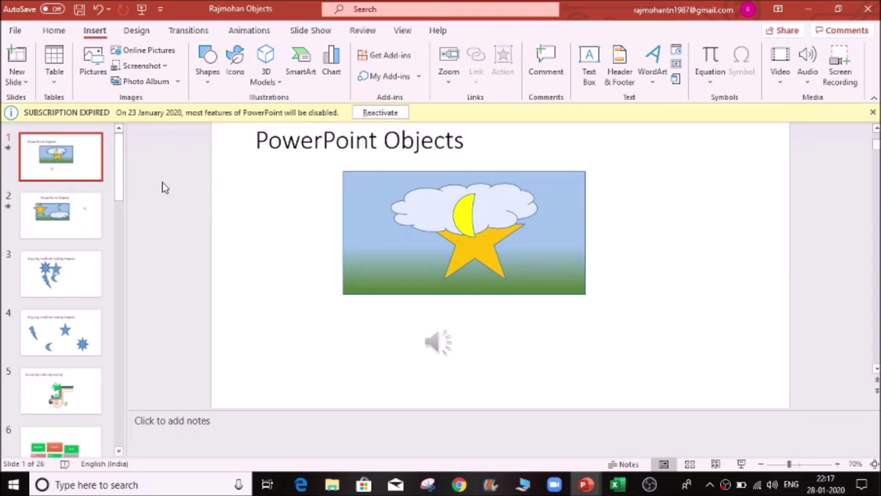
- Open slide 10, the 3-D column chart of Lodging, Food, Transportation and Entertainment for 2008–2010
mouse_move(121, 179)
left_mouse_down()
mouse_move(113, 230)
mouse_move(116, 163)
left_mouse_up()
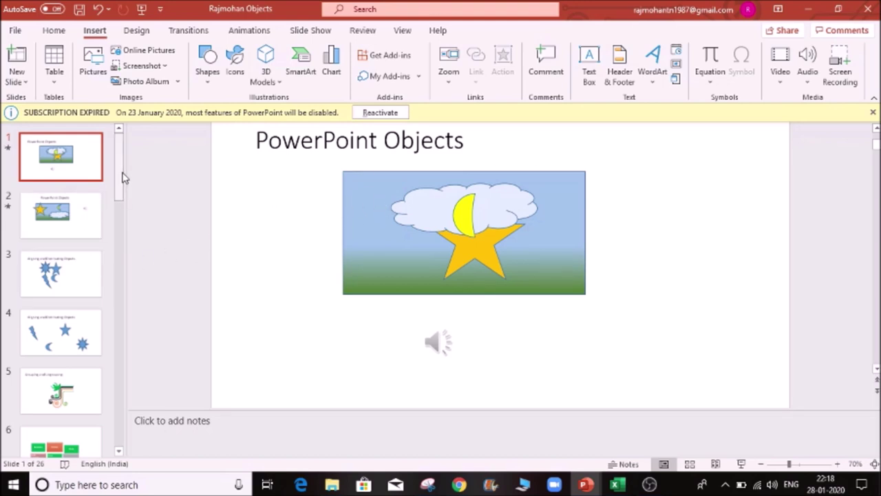
left_click(65, 395)
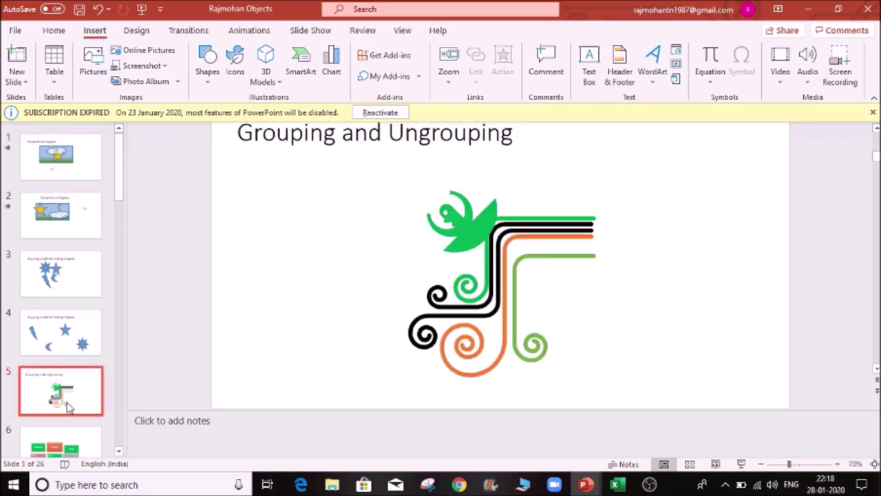
scroll(66, 394, "down", 5)
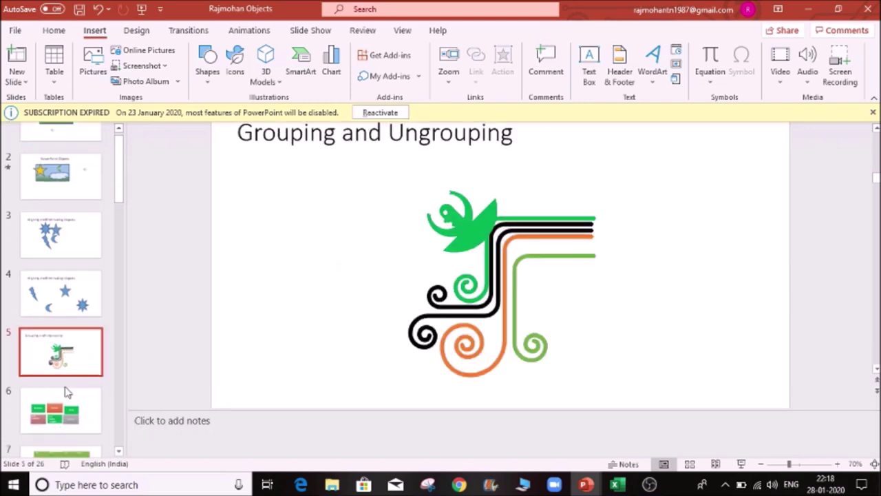
left_click(73, 362)
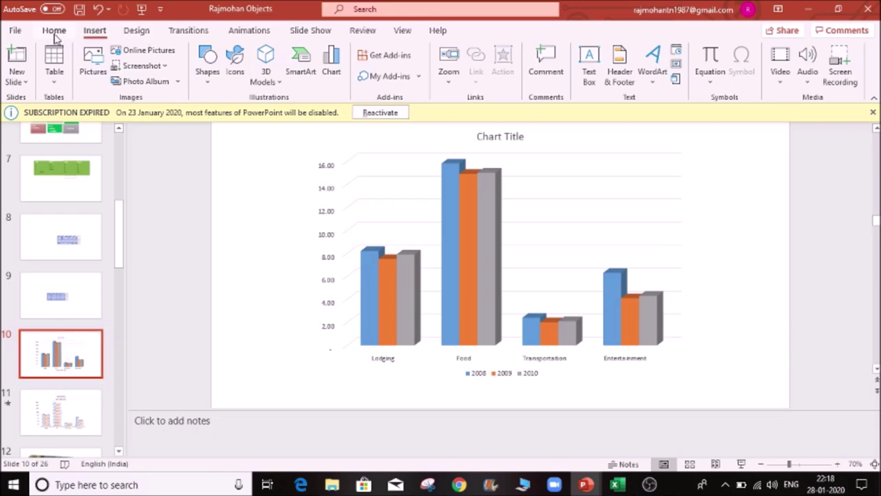
left_click(54, 35)
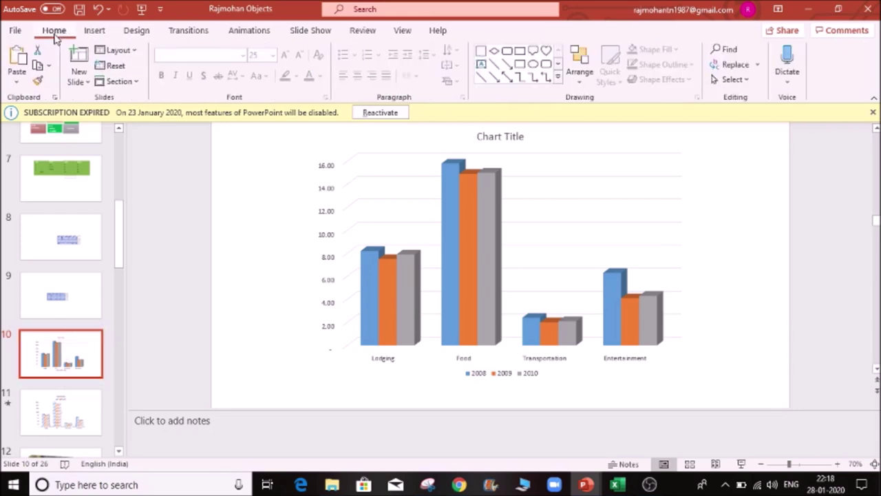
- Start a new section named 'Part - 2 Charts' at slide 10
left_click(139, 83)
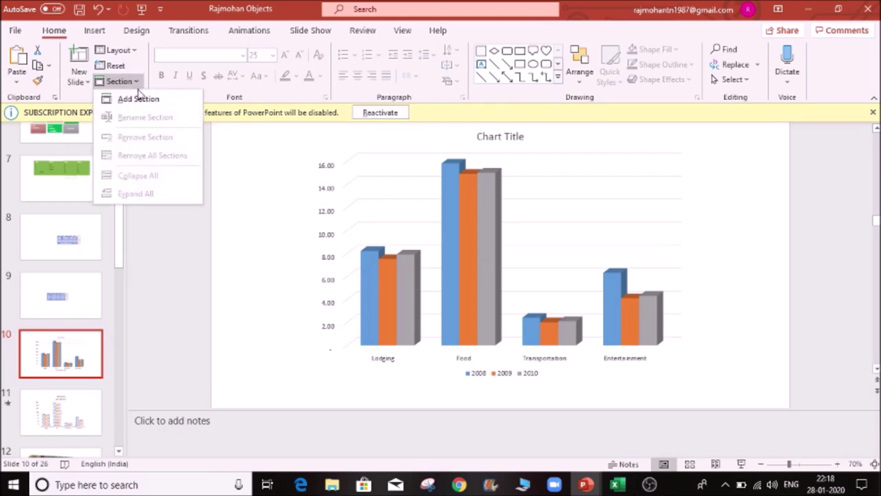
left_click(137, 100)
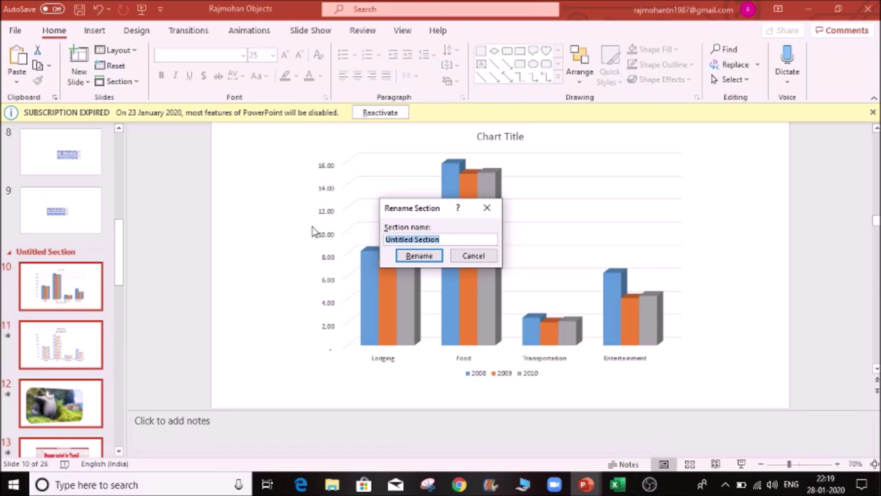
key("BackSpace")
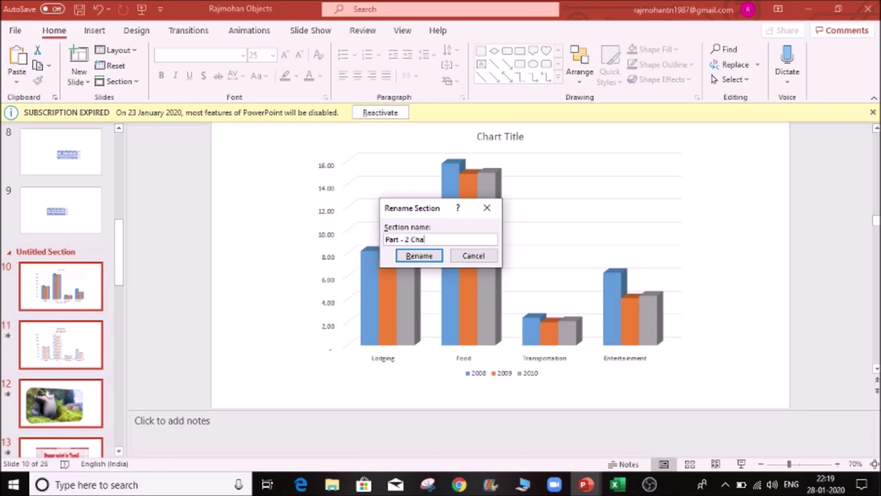
left_click(419, 255)
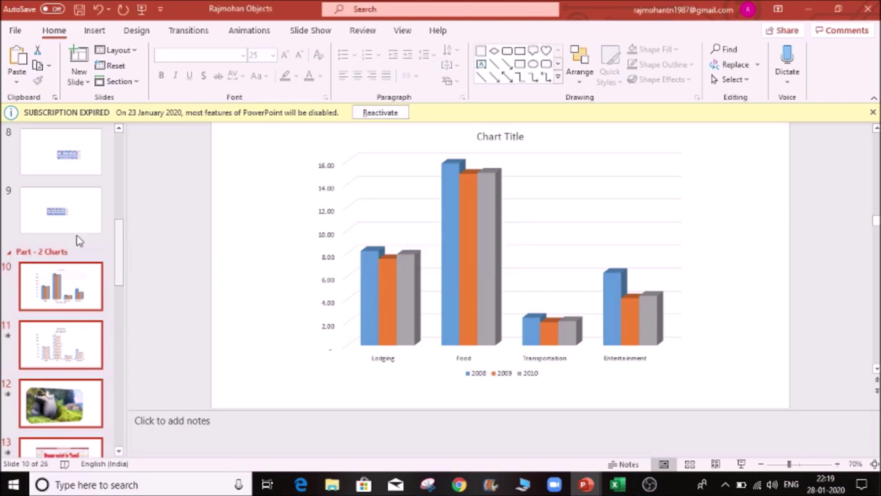
- Rename the Default Section covering slides 1–9 to 'Part - 1'
left_click_drag(122, 227, 124, 129)
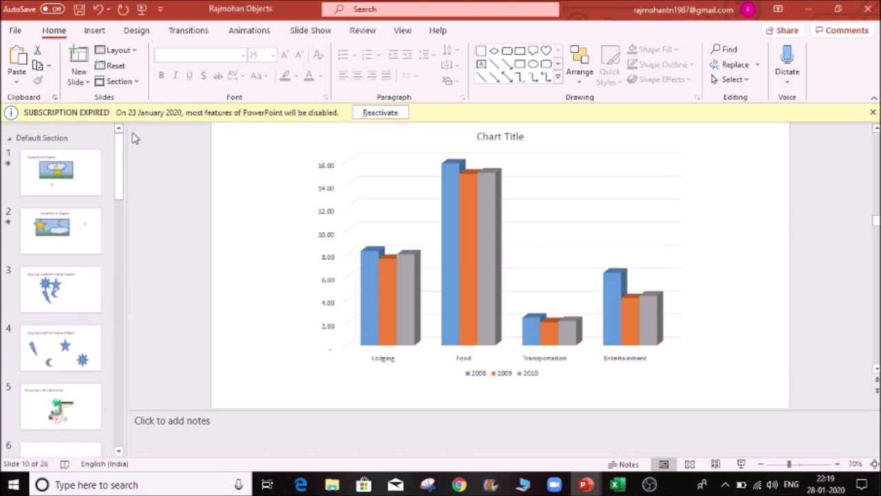
left_click(41, 139)
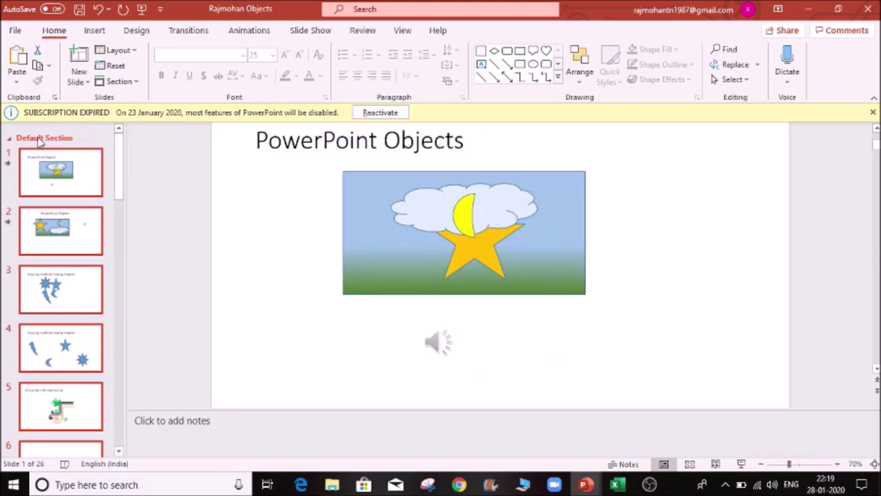
right_click(40, 141)
left_click(72, 147)
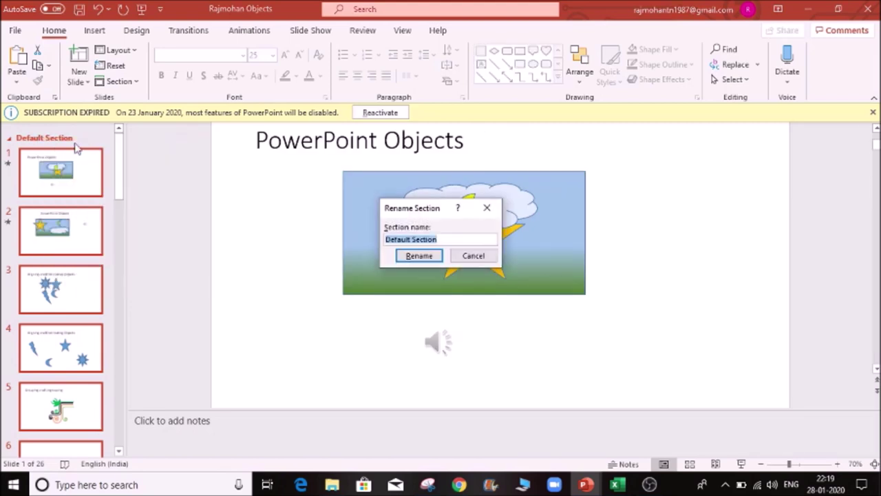
key("BackSpace")
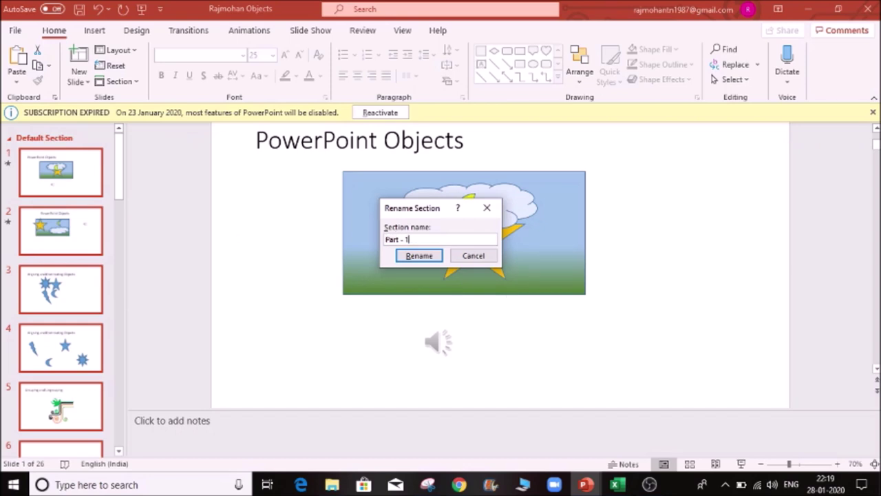
left_click(418, 259)
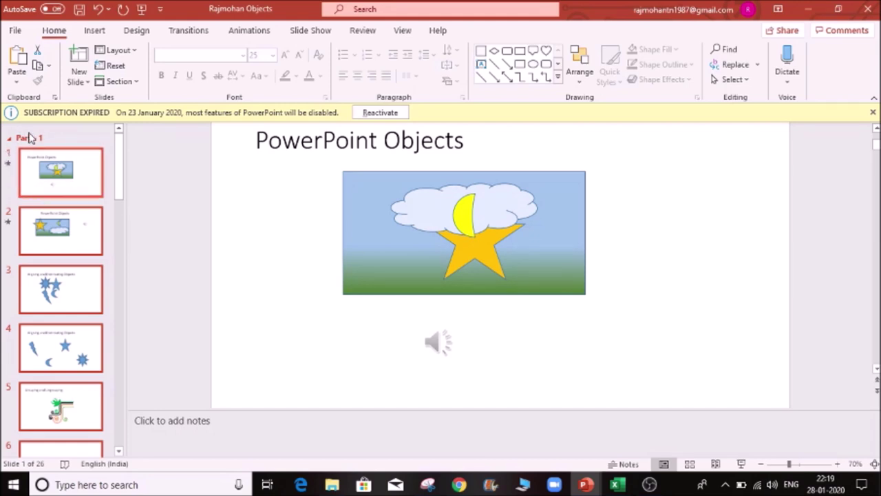
scroll(42, 197, "down", 3)
- Collapse and expand the Part - 1 and Part - 2 Charts sections individually
scroll(43, 198, "up", 4)
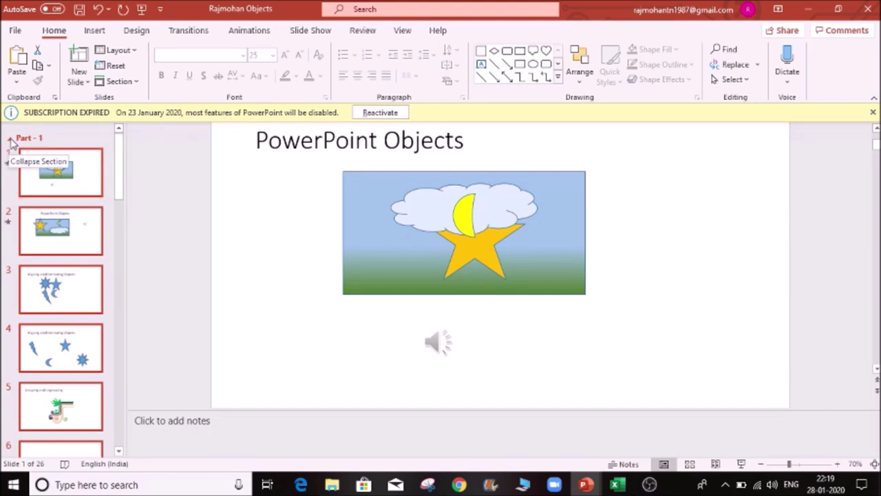
left_click(10, 140)
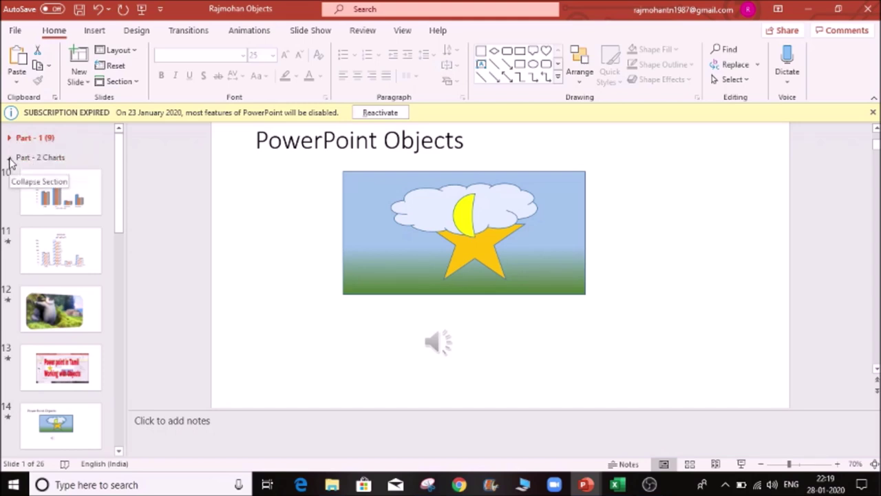
left_click(9, 160)
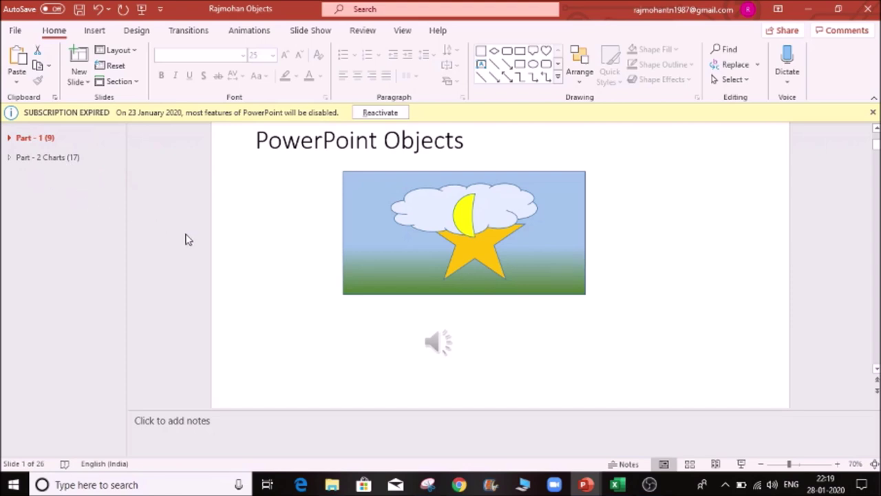
left_click(9, 139)
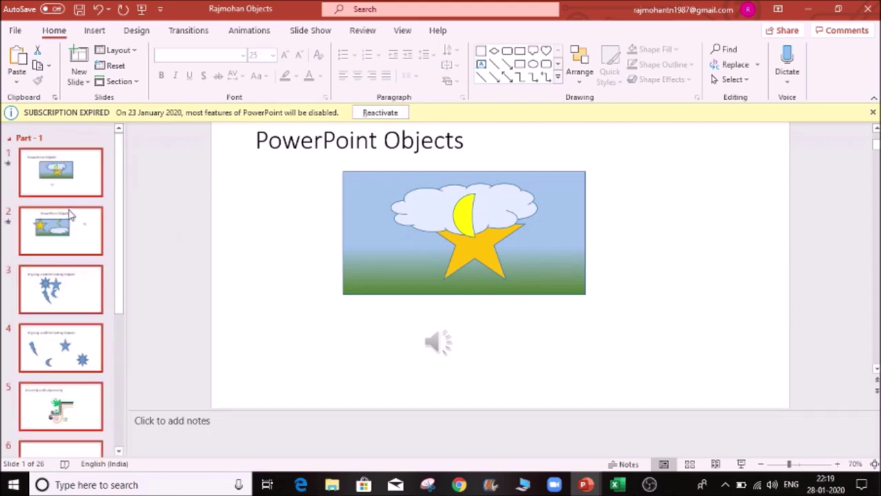
scroll(59, 287, "down", 5)
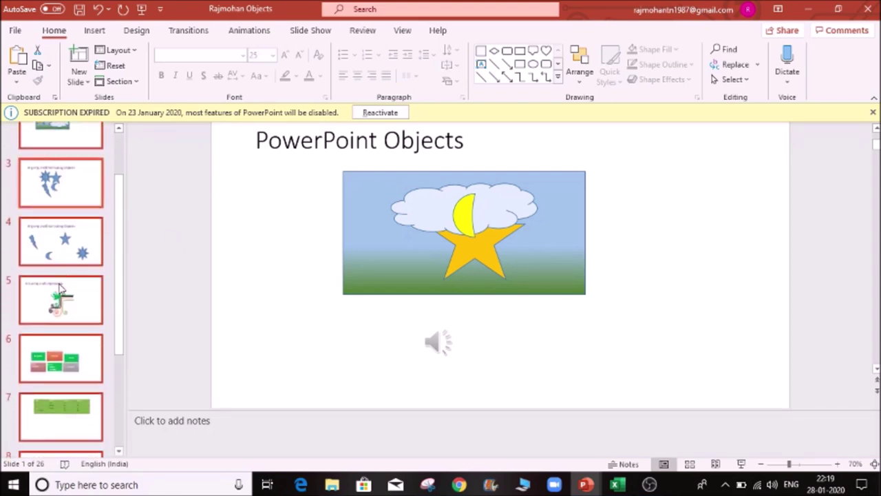
scroll(59, 289, "up", 5)
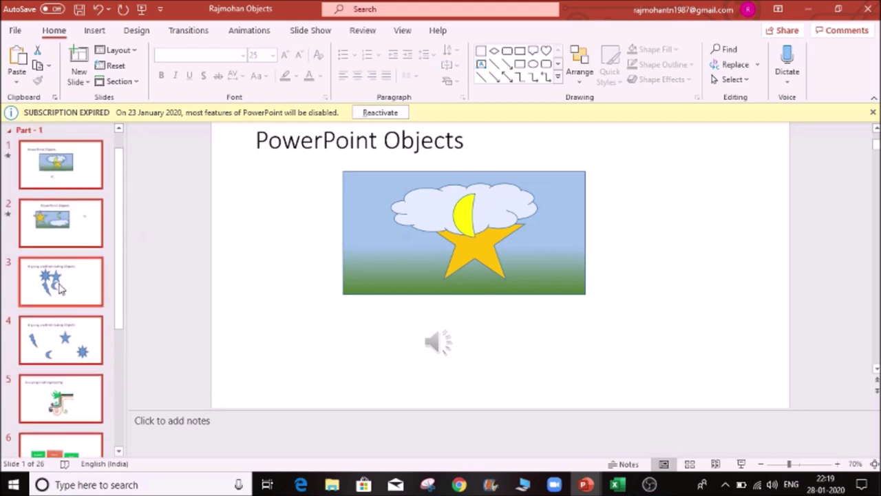
left_click(9, 140)
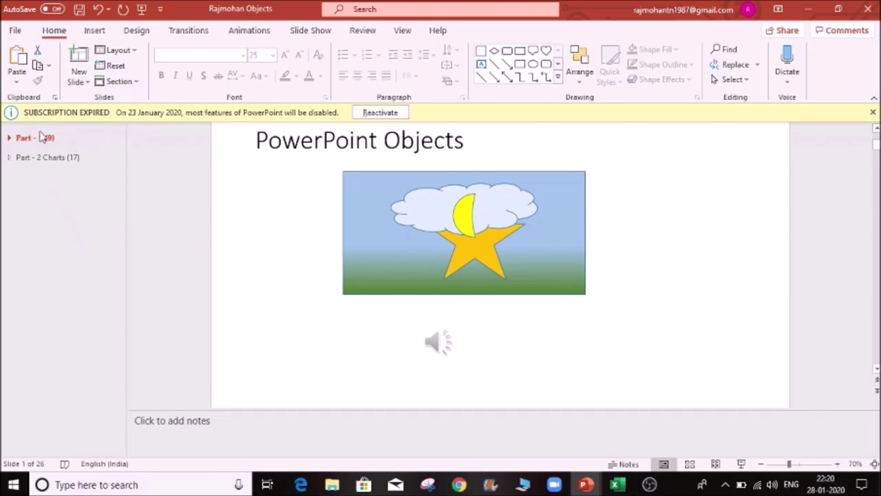
- Expand all sections, then collapse all so only the two section headers remain
left_click(138, 81)
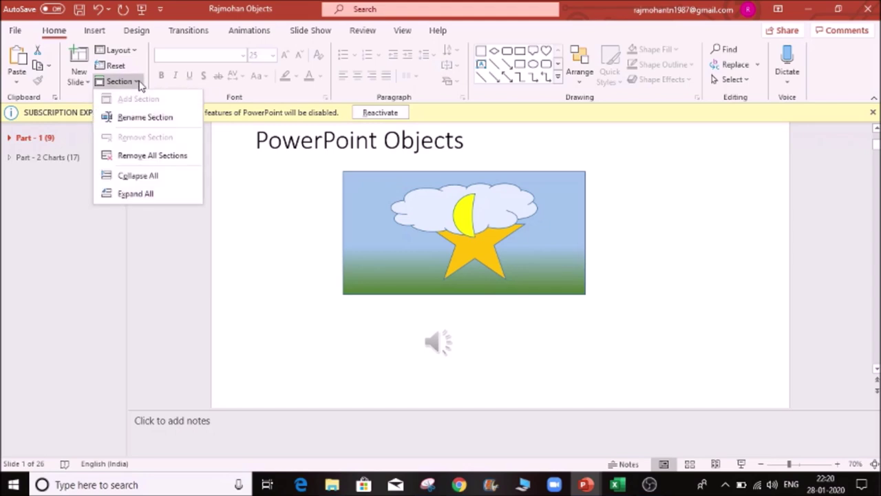
left_click(136, 194)
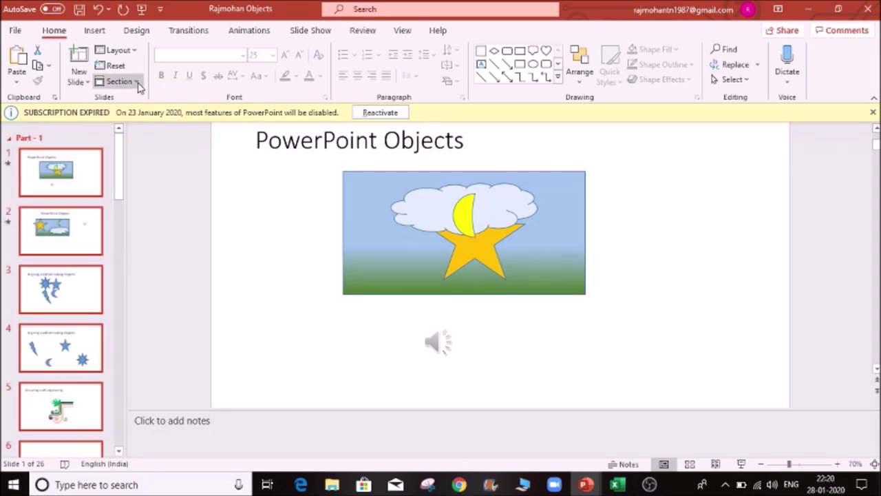
left_click(136, 81)
left_click(156, 185)
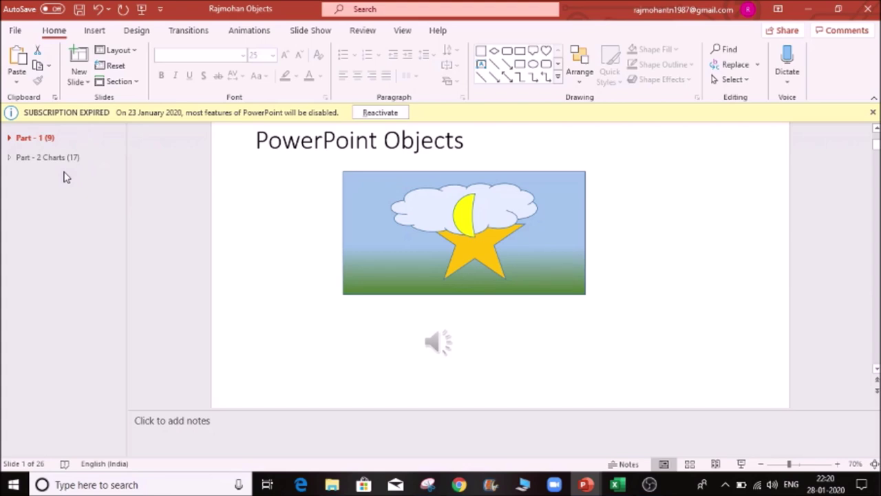
- Select and deselect the cloud shape, then switch to Chrome's 'Adding Hyperlinks - Part 2' course page
left_click(437, 229)
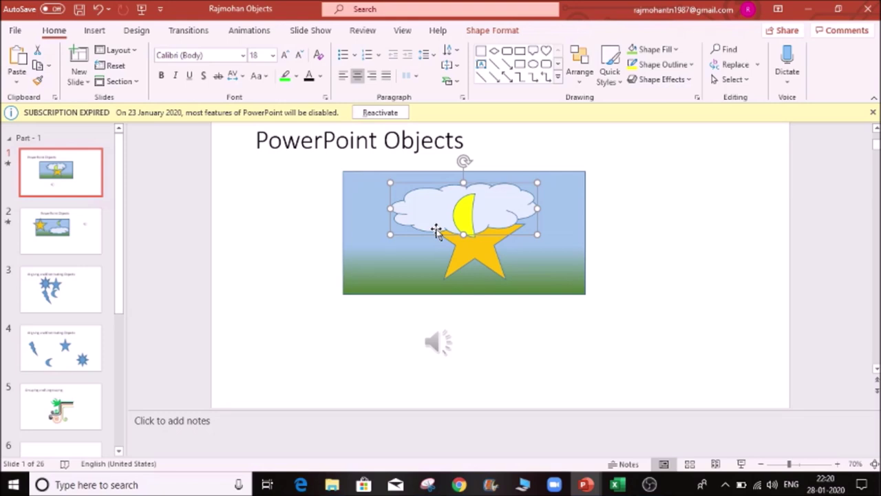
left_click(676, 242)
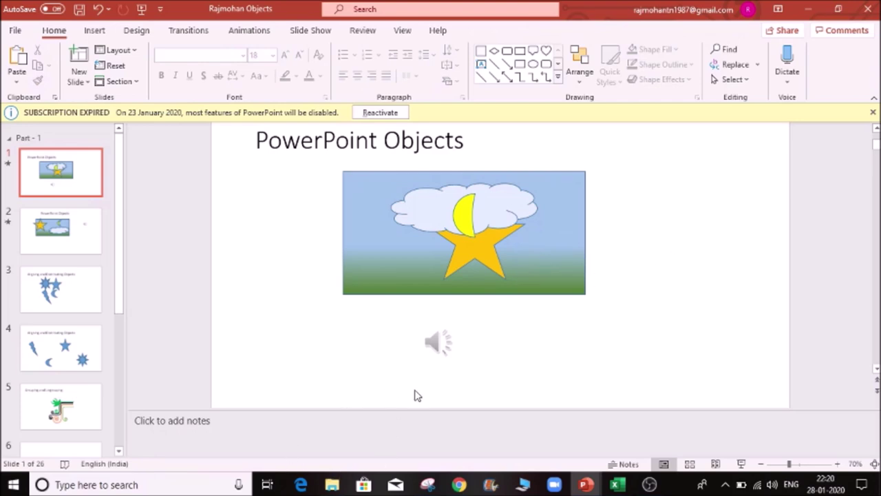
left_click(471, 486)
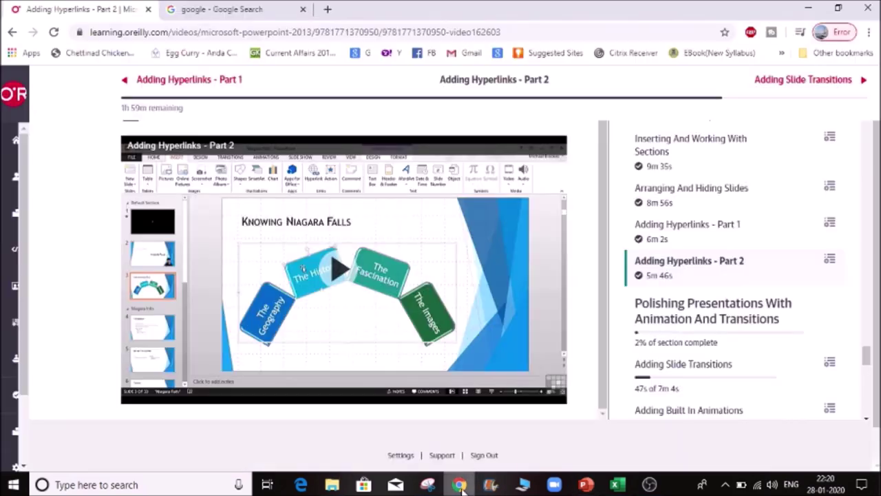
left_click(251, 8)
type("https://www.google.com/")
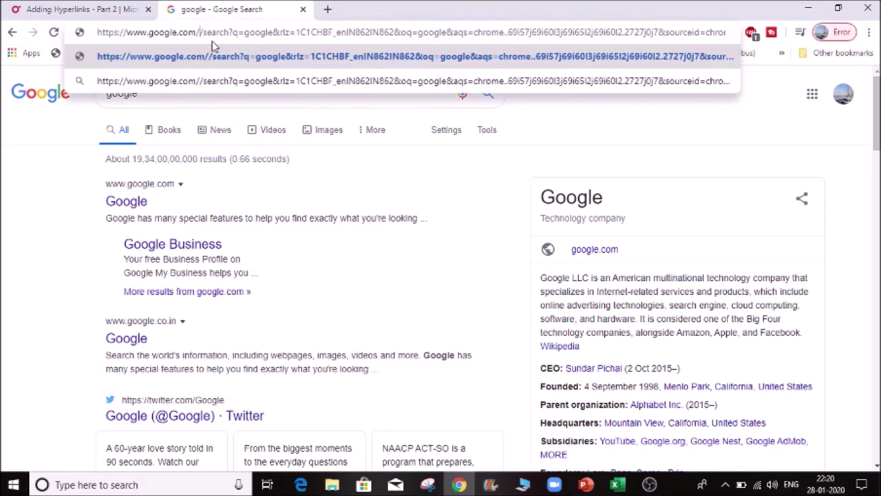
left_click_drag(196, 32, 97, 33)
key("ctrl+c")
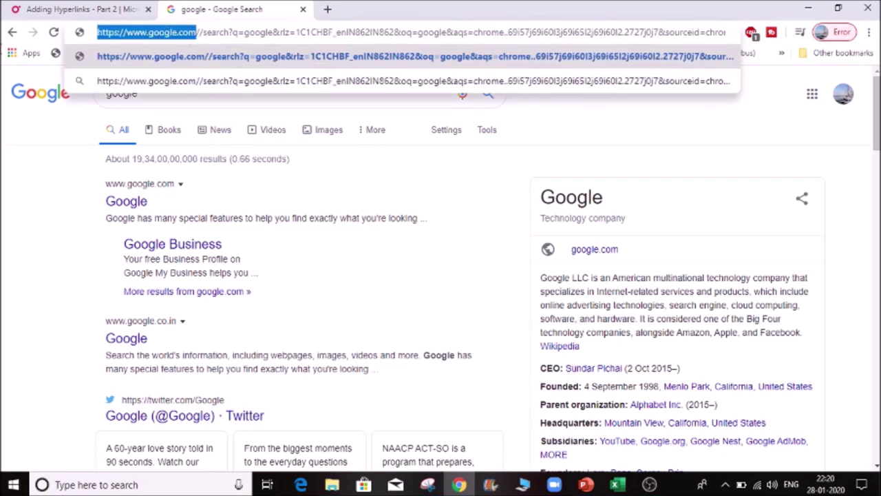
left_click(585, 484)
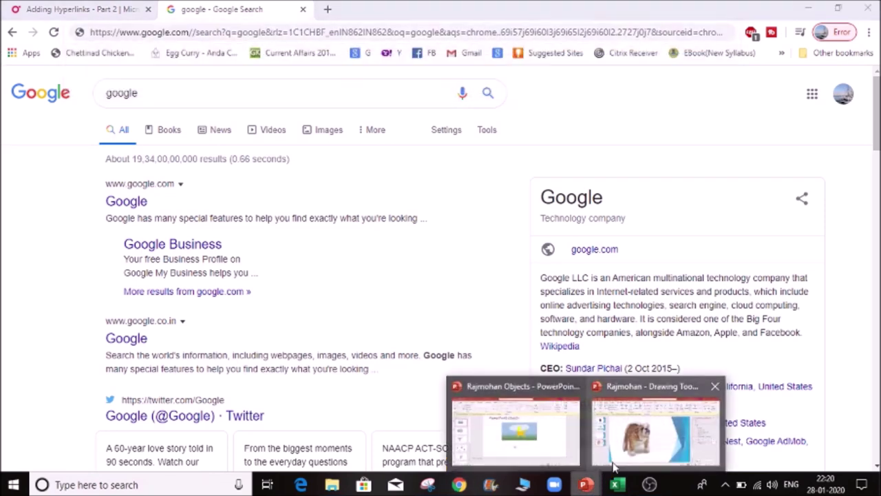
left_click(530, 431)
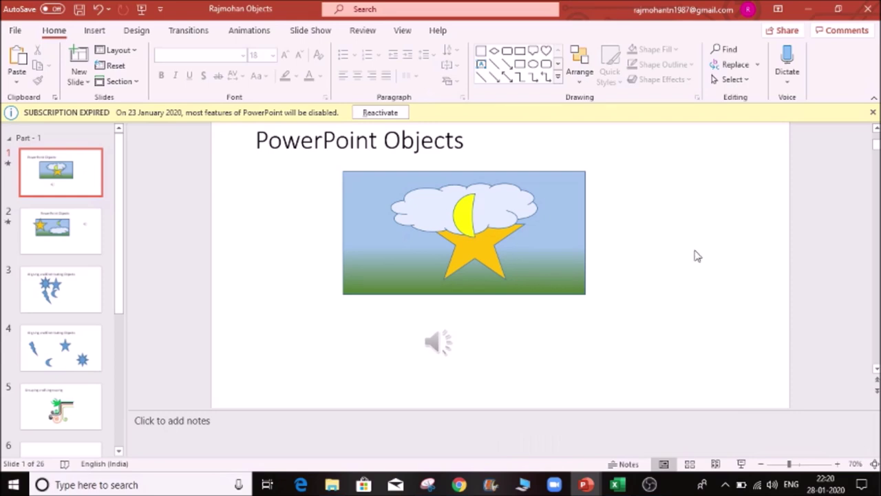
key("ctrl+v")
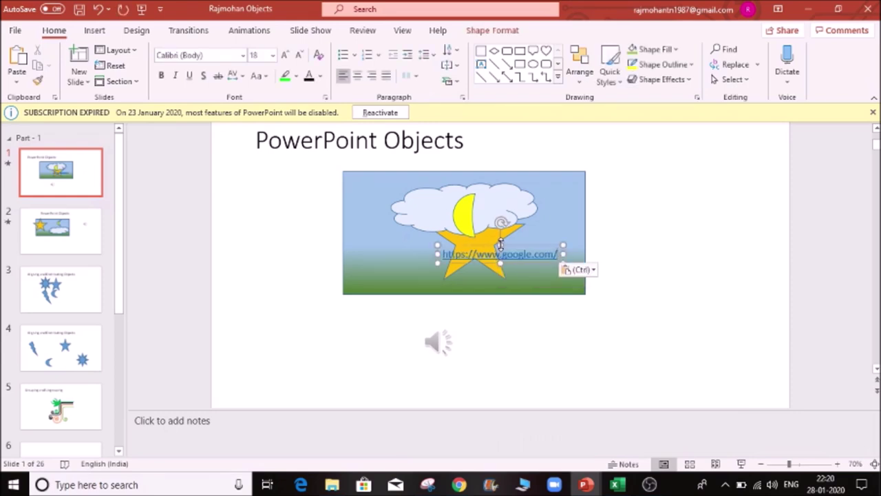
left_click_drag(511, 242, 664, 309)
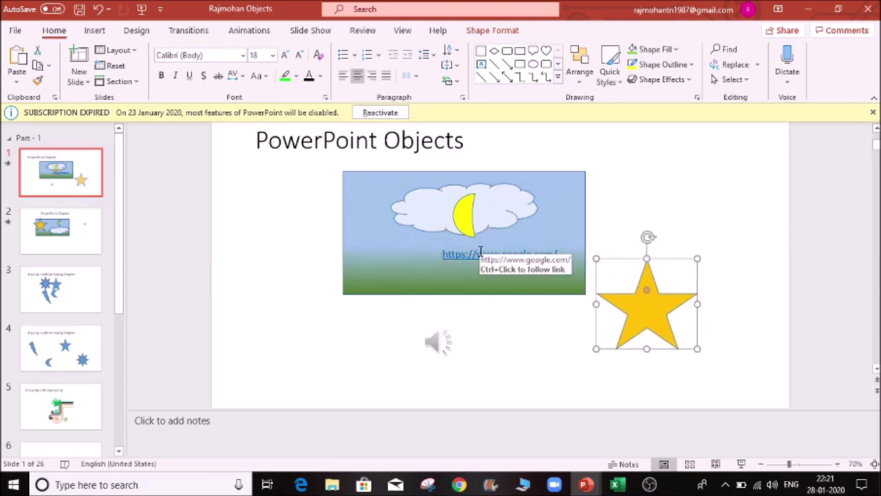
left_click(480, 254)
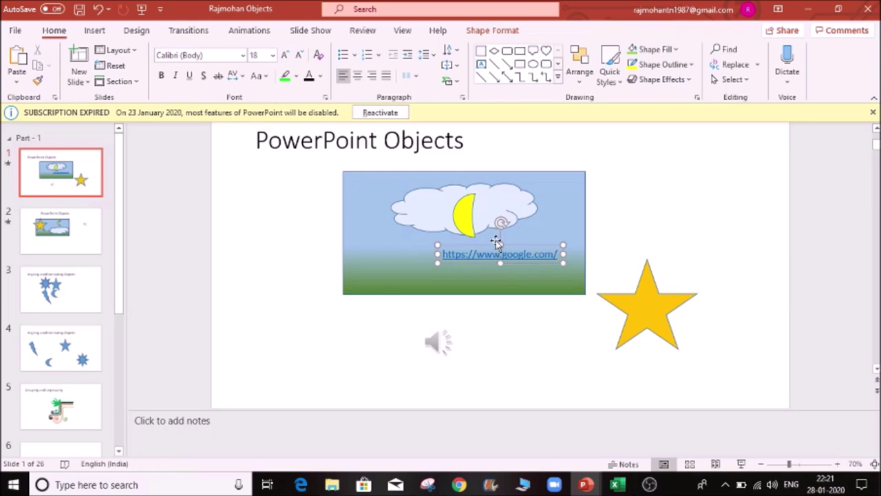
left_click(499, 238)
left_click_drag(499, 239, 665, 184)
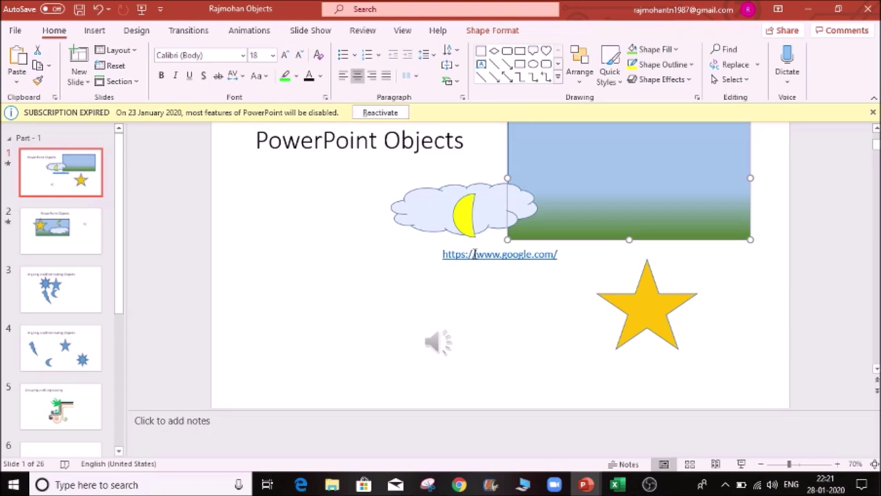
left_click_drag(625, 185, 441, 190)
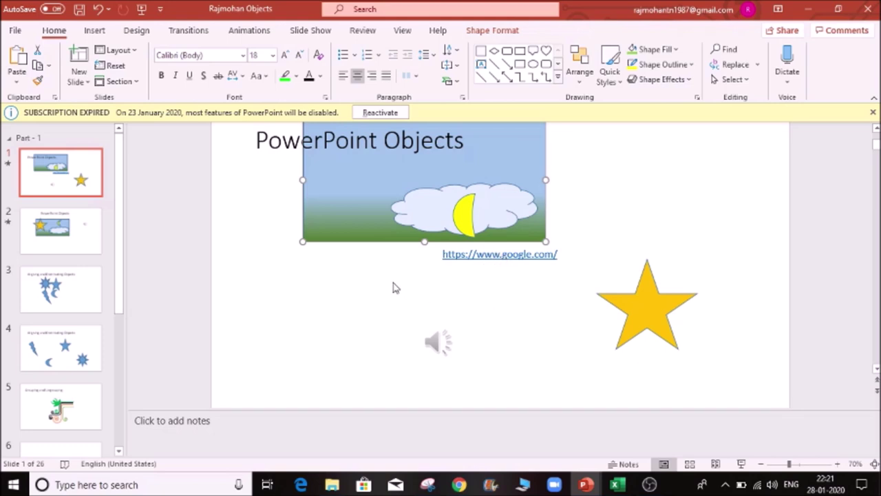
left_click(74, 246)
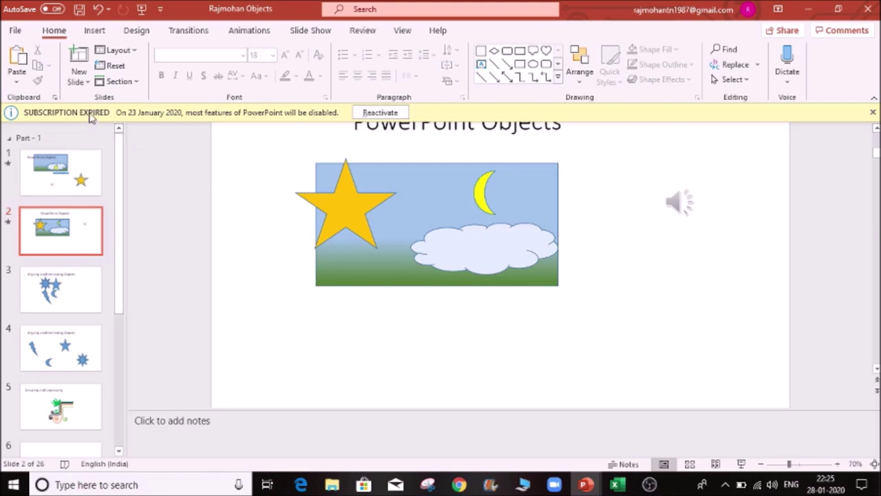
- Draw an action button from the Action Buttons shapes at the right of slide 2
left_click(91, 33)
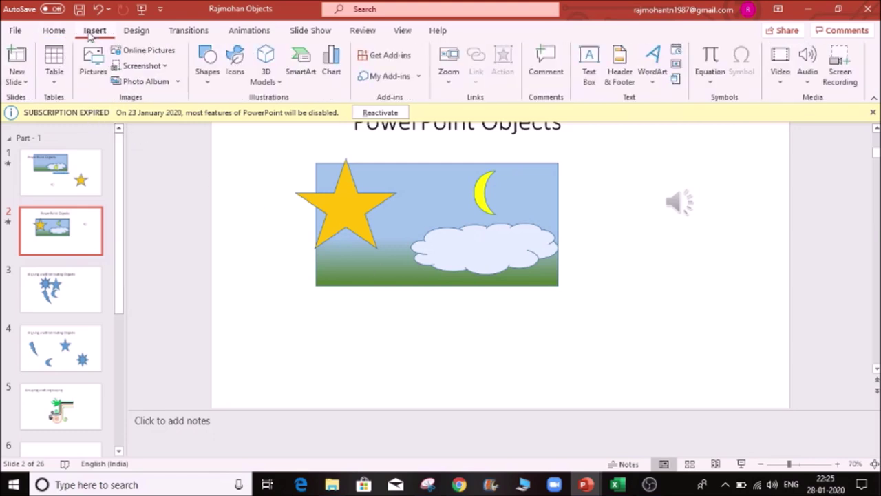
left_click(204, 88)
scroll(267, 292, "down", 3)
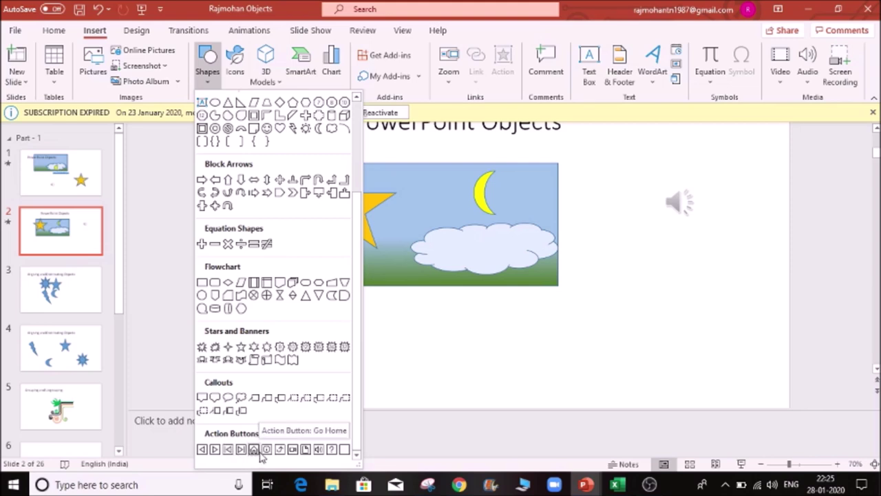
left_click(344, 449)
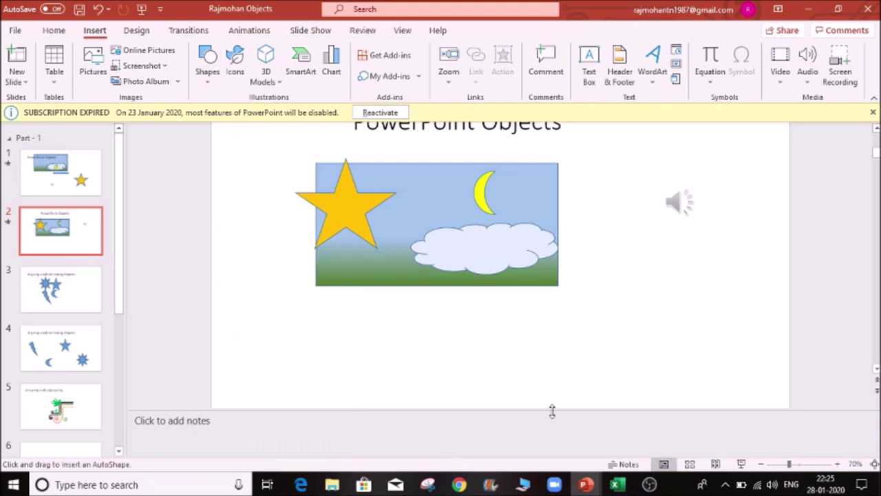
left_click_drag(630, 265, 714, 317)
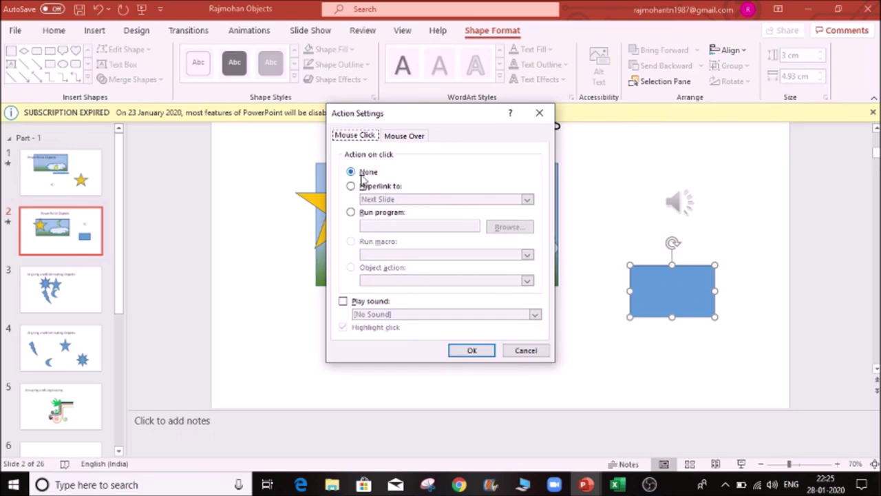
- Set the action button to hyperlink to the logo.png file via Other File
left_click(351, 187)
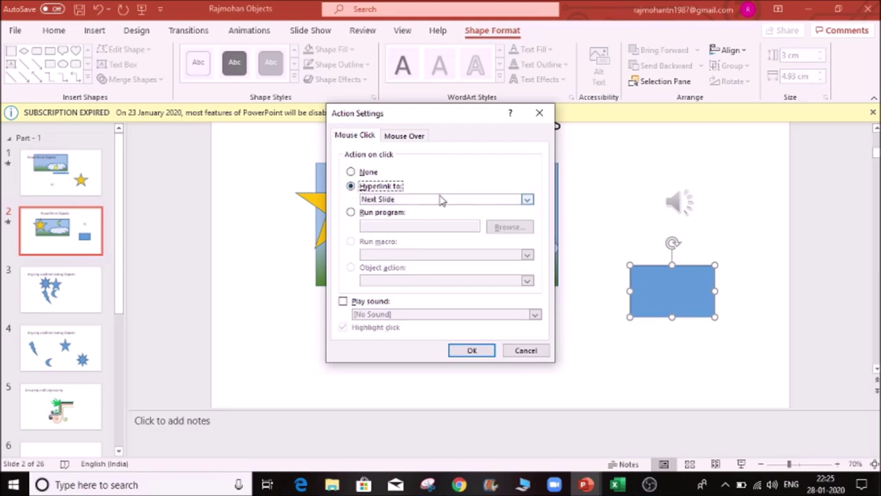
left_click(527, 199)
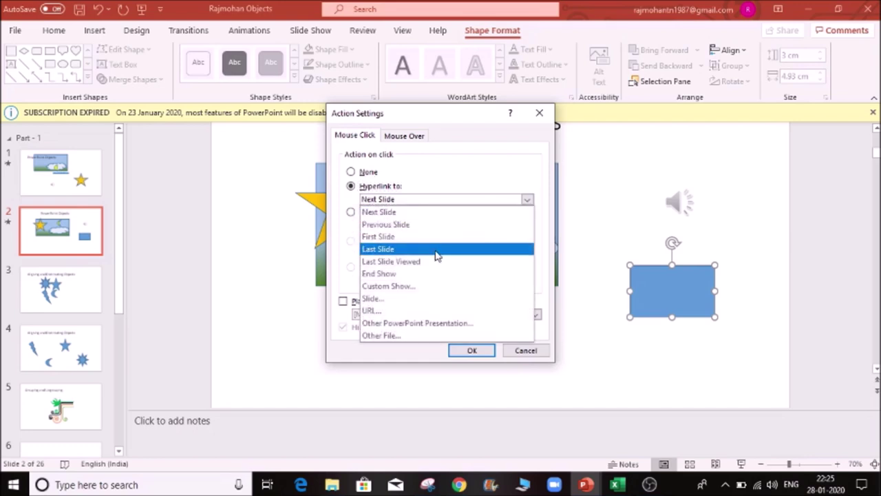
left_click(406, 312)
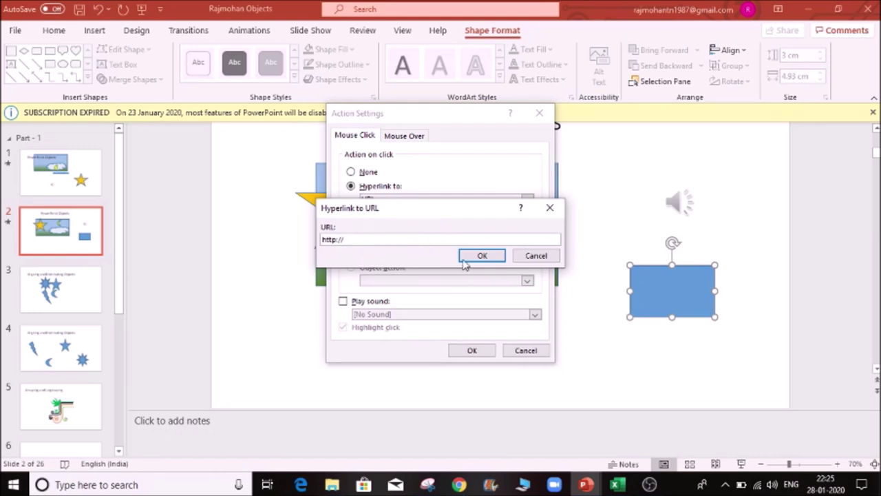
left_click(534, 258)
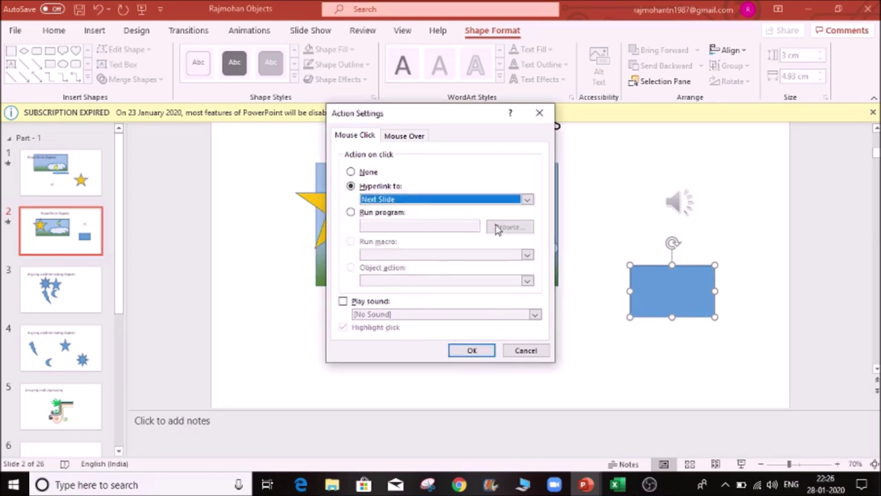
left_click(527, 200)
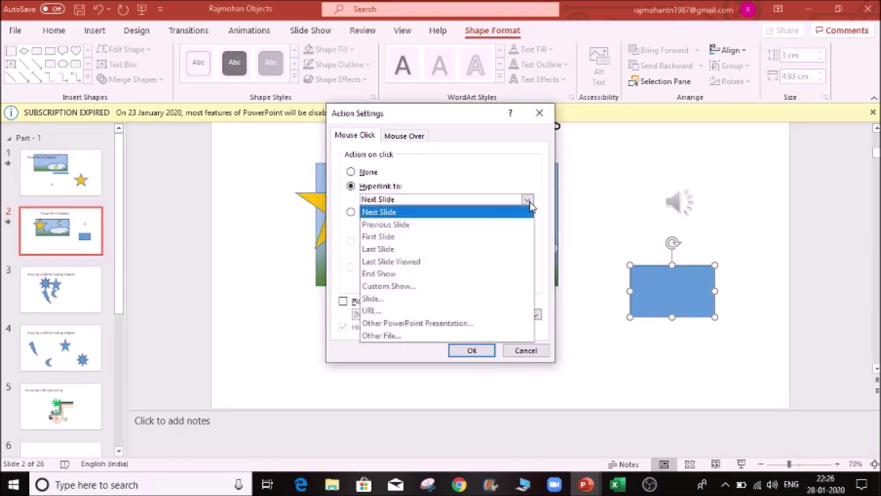
left_click(411, 337)
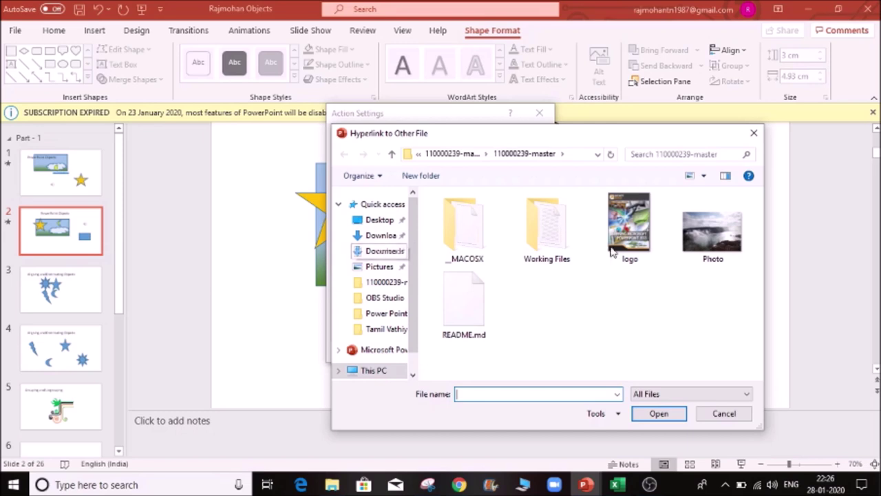
left_click(646, 230)
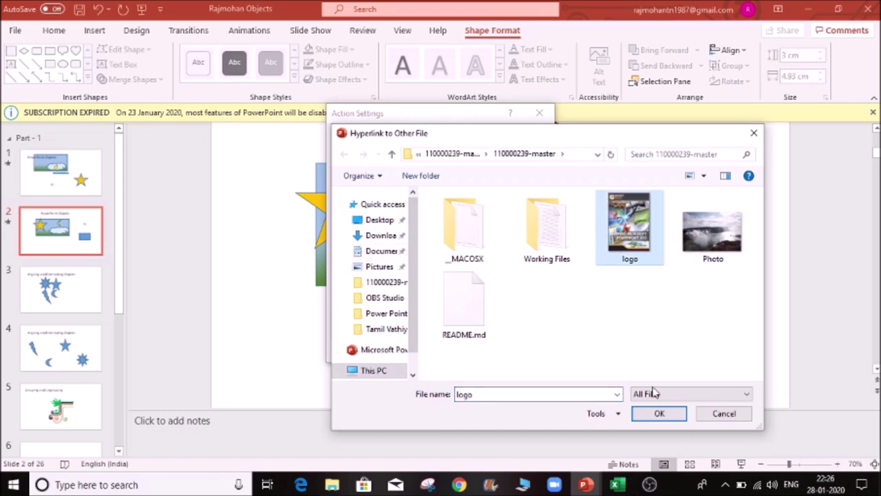
left_click(666, 417)
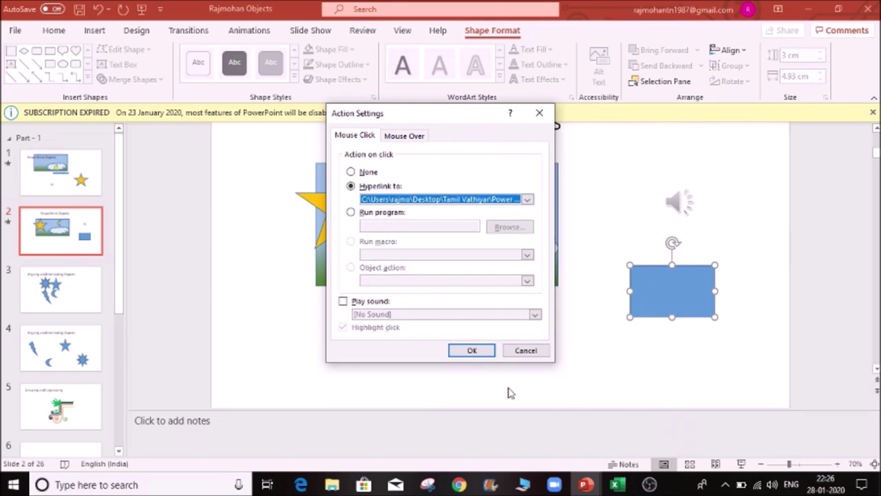
left_click(464, 351)
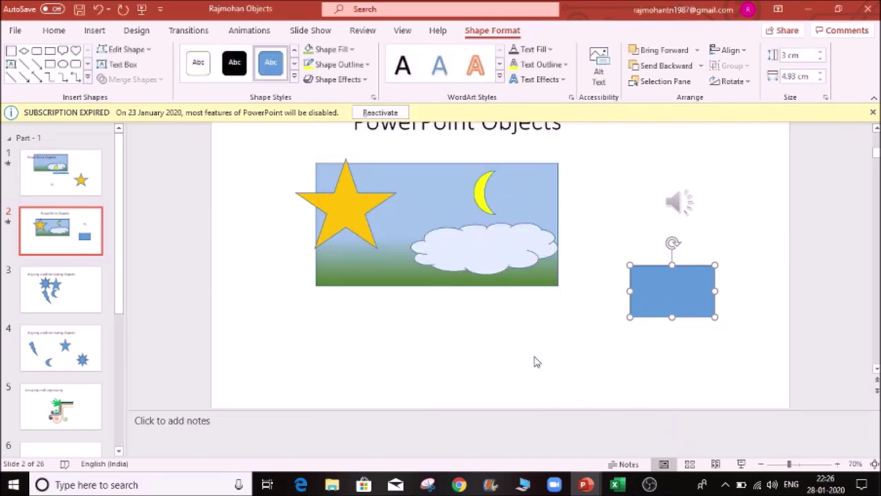
mouse_move(665, 292)
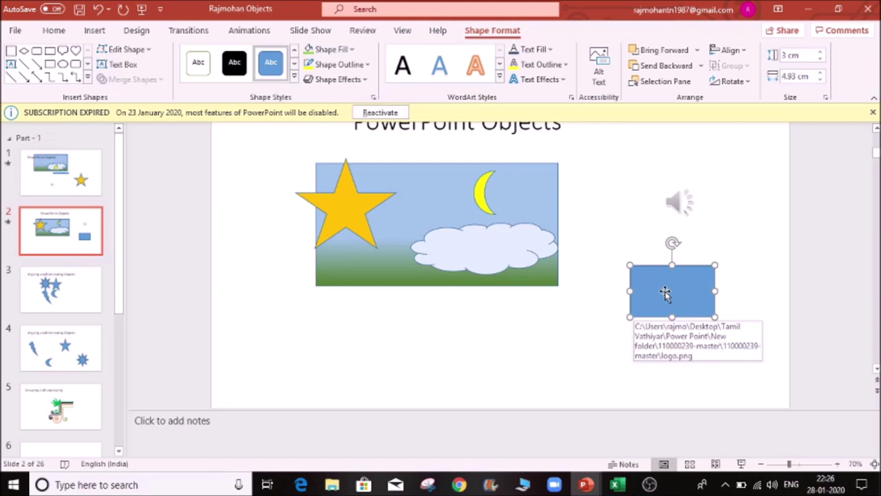
left_click(570, 318)
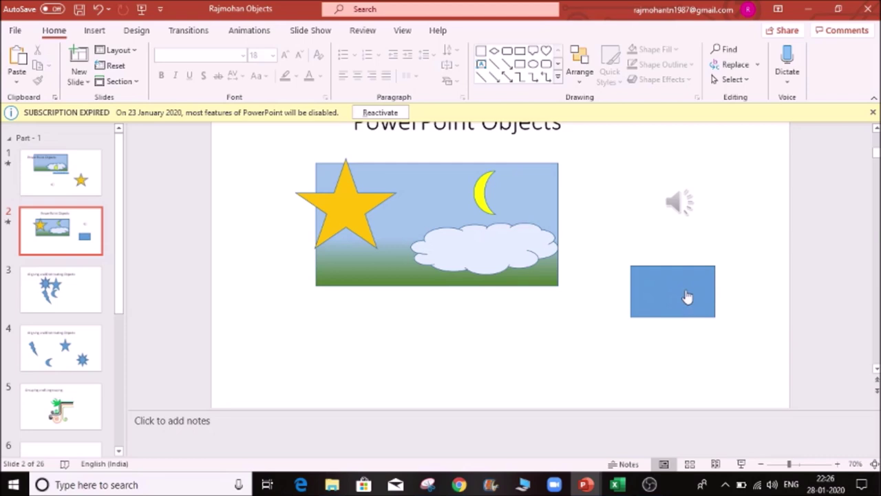
key("ctrl+z")
left_click(677, 309, "ctrl")
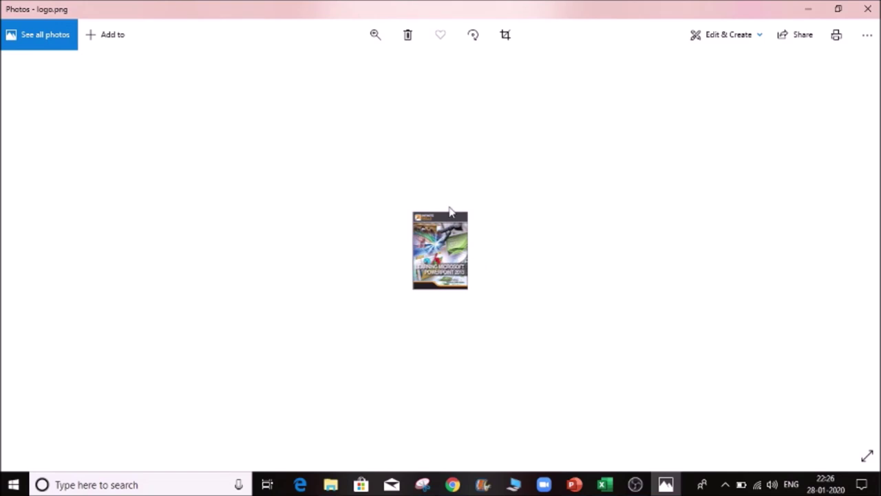
left_click(871, 11)
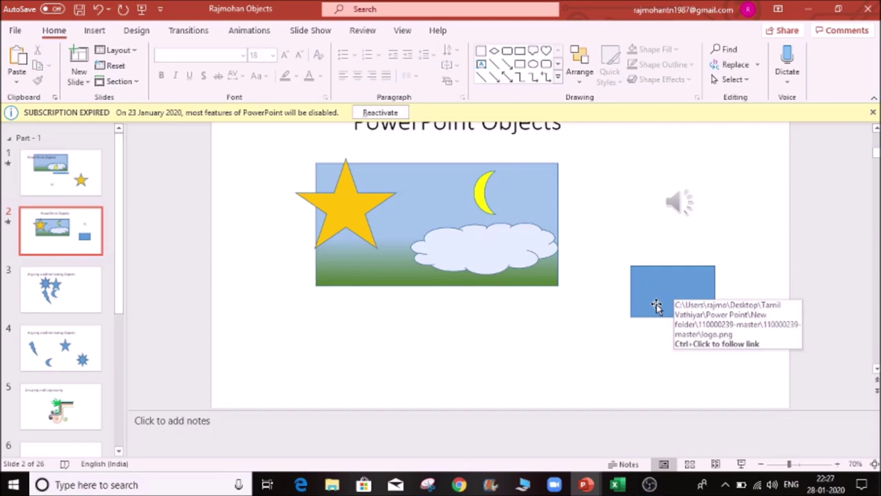
- Go to slide 6 and select the Mumbai box inside the grouped city boxes
scroll(75, 328, "down", 2)
left_click(74, 328)
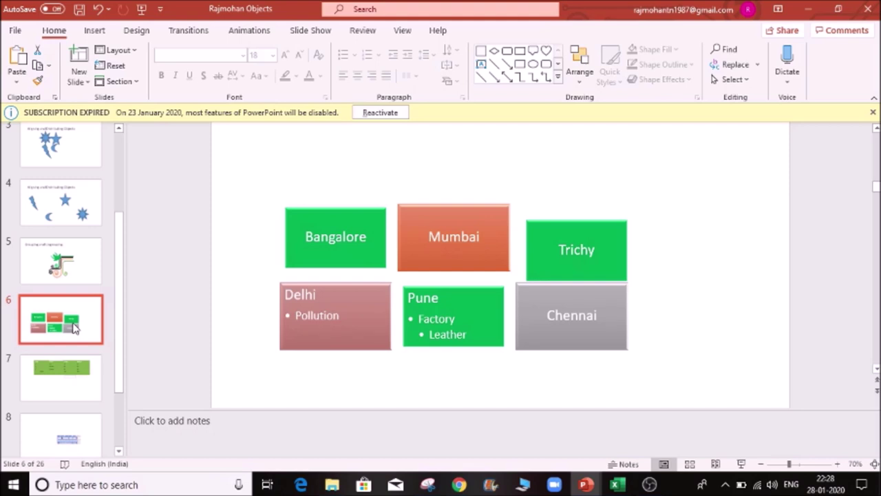
left_click(486, 246)
left_click(472, 238)
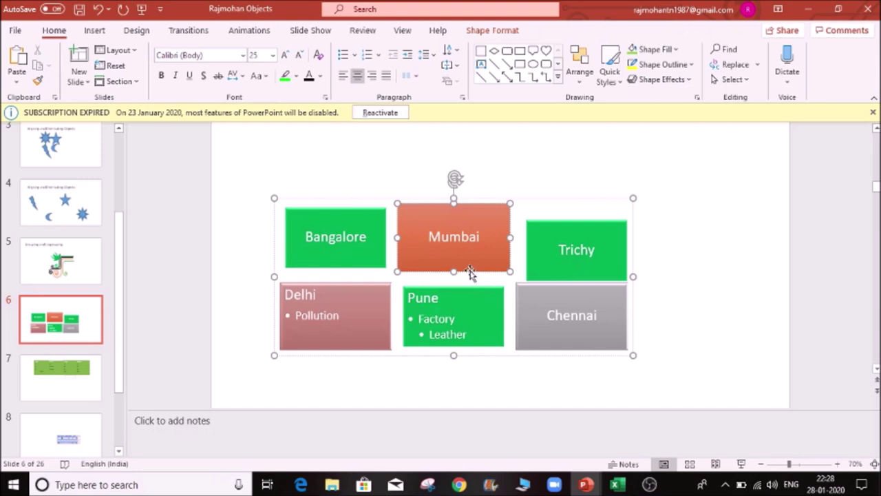
right_click(452, 234)
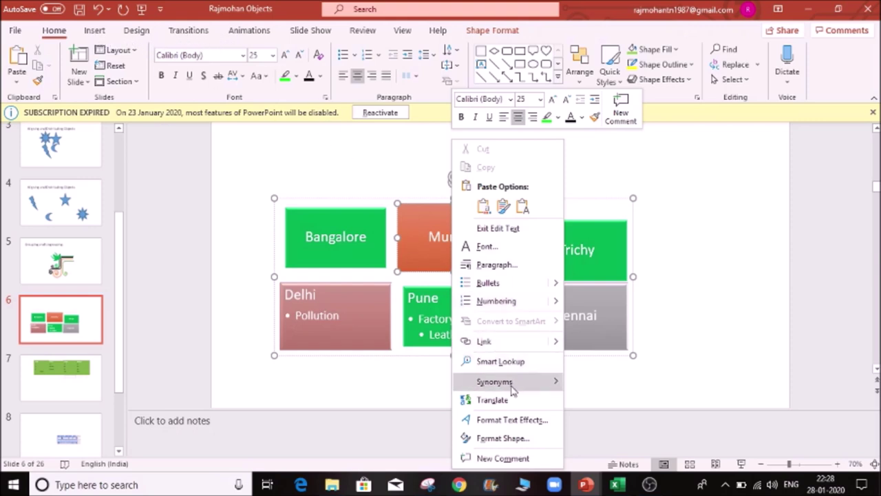
- Hyperlink the Mumbai text to slide 10 using Place in This Document
left_click(516, 344)
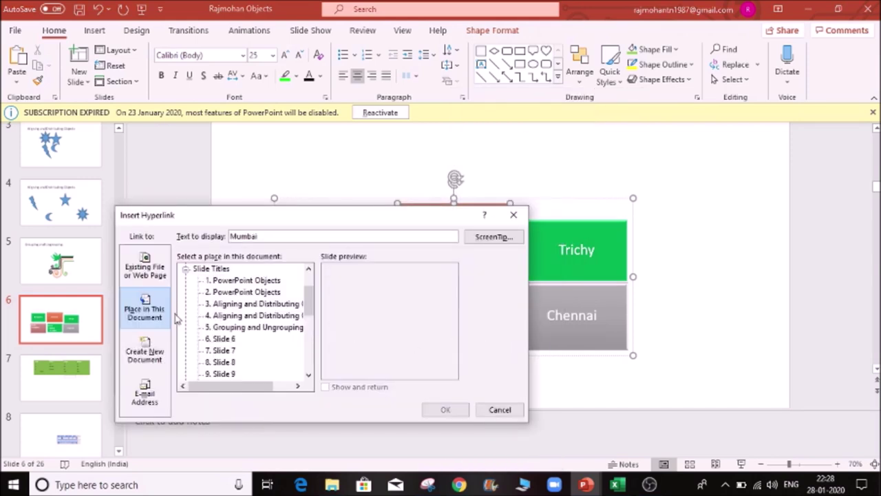
left_click(146, 268)
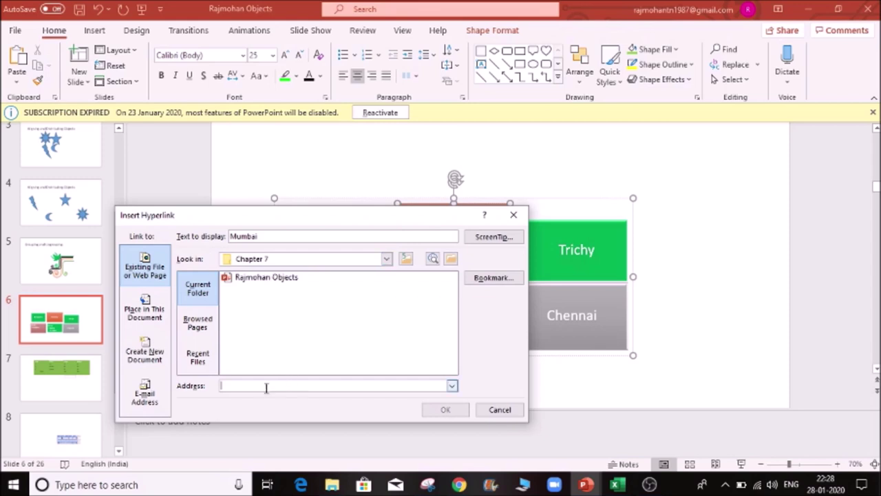
left_click(156, 320)
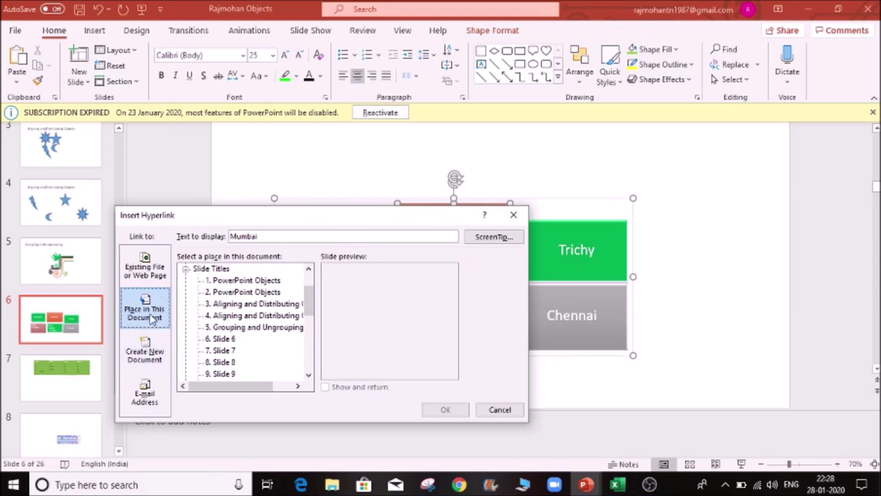
left_click(156, 352)
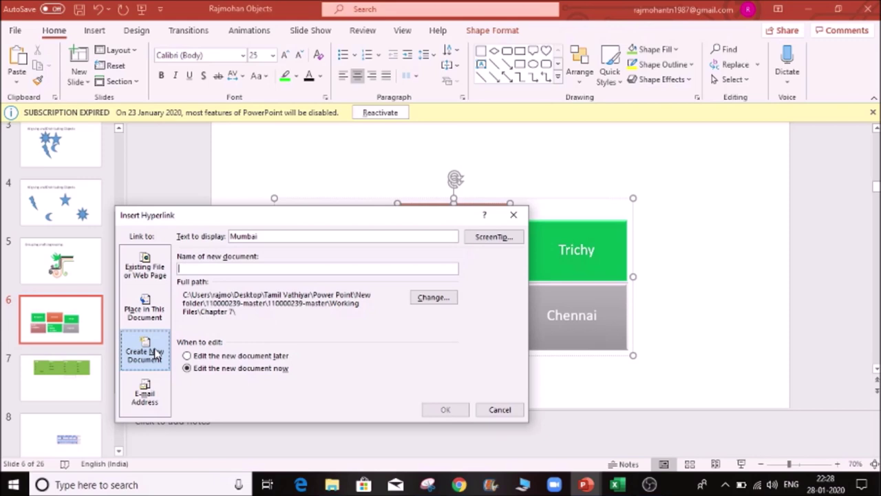
left_click(152, 397)
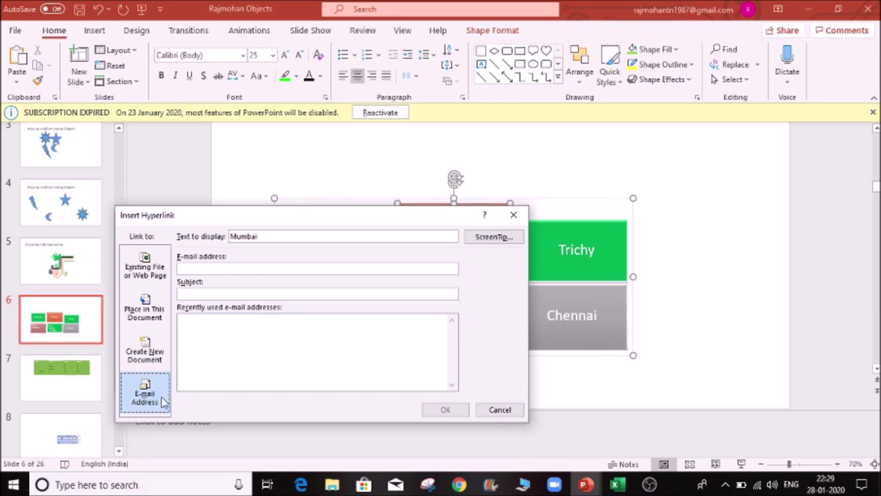
left_click(153, 313)
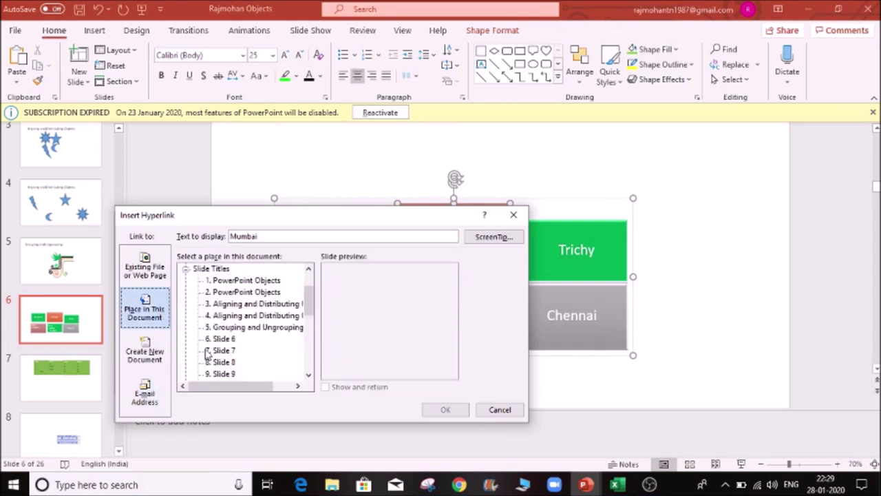
left_click_drag(309, 293, 309, 310)
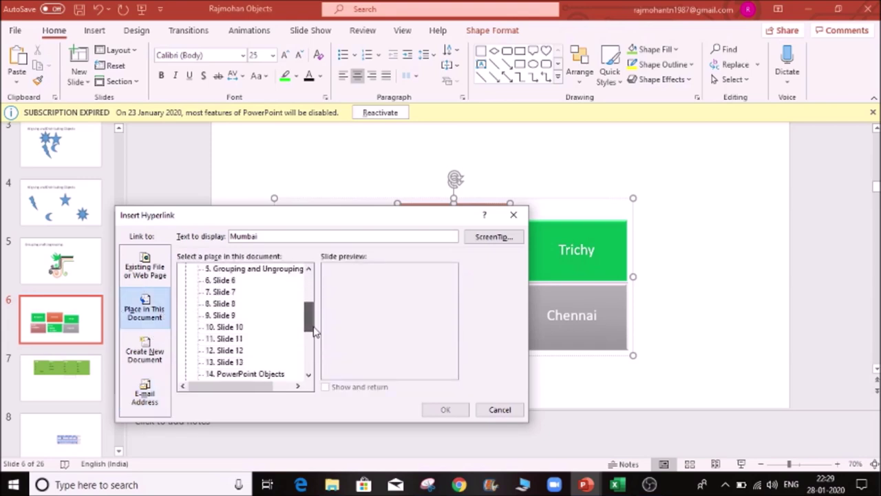
left_click(231, 328)
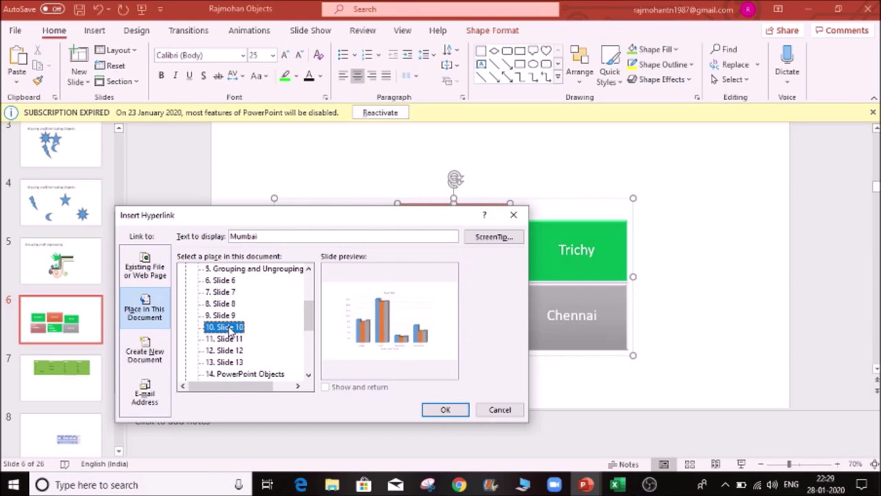
left_click(447, 410)
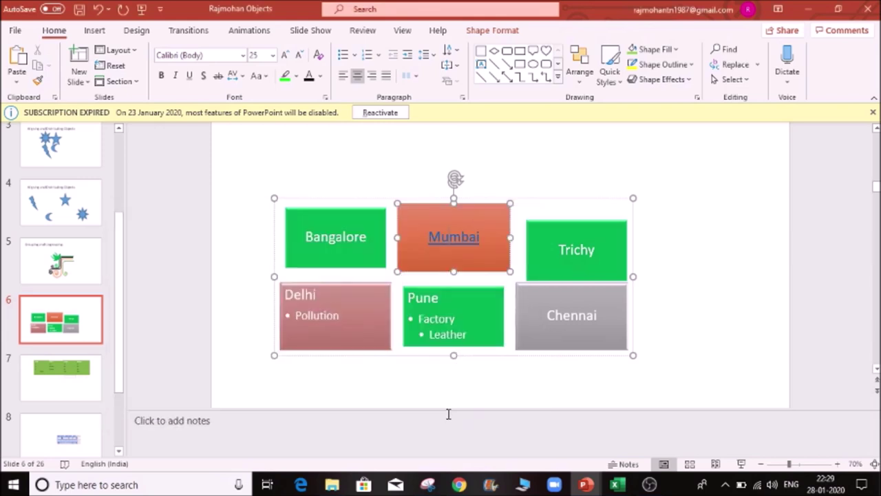
left_click(719, 252)
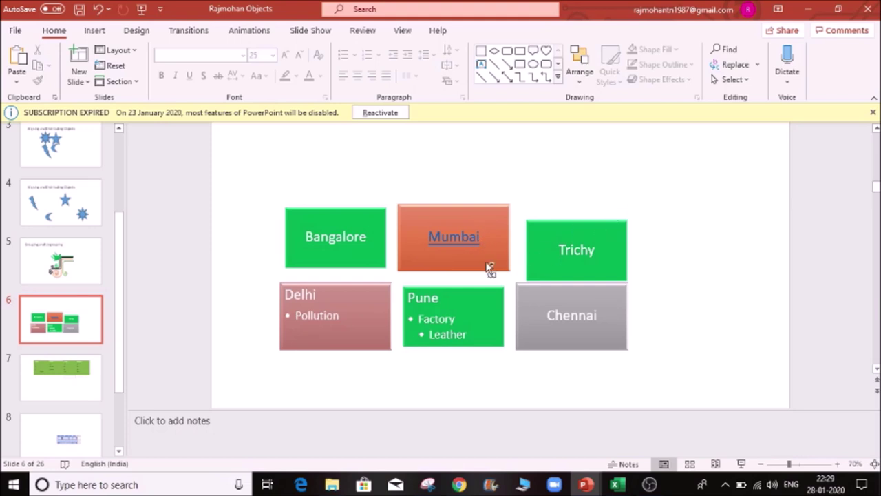
- Follow the Mumbai link to slide 10 and draw a blue diamond left of the chart
left_click(444, 236, "ctrl")
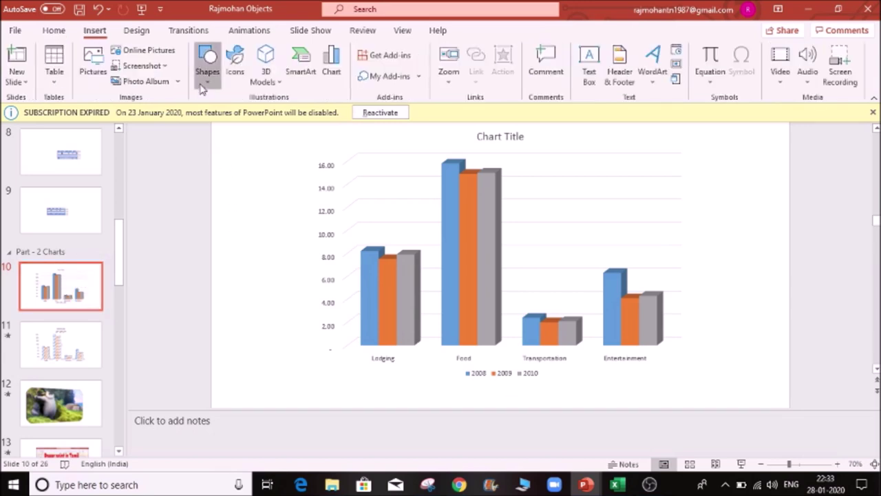
left_click(203, 84)
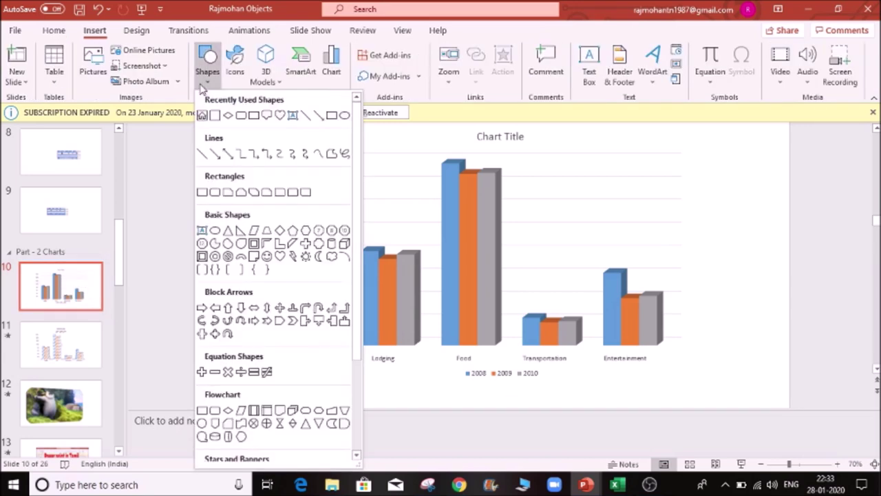
left_click(228, 114)
left_click_drag(232, 204, 292, 239)
left_click(281, 276)
left_click(262, 228)
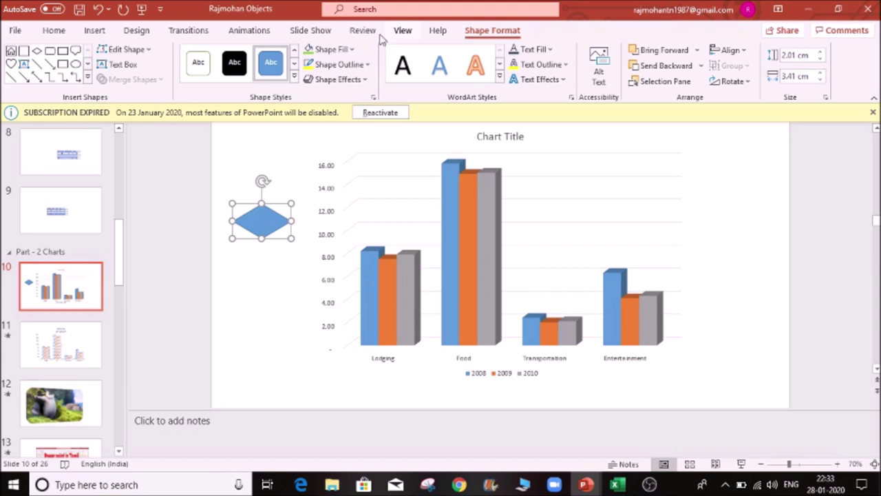
- Start inserting a hyperlink on the selected diamond
left_click(94, 31)
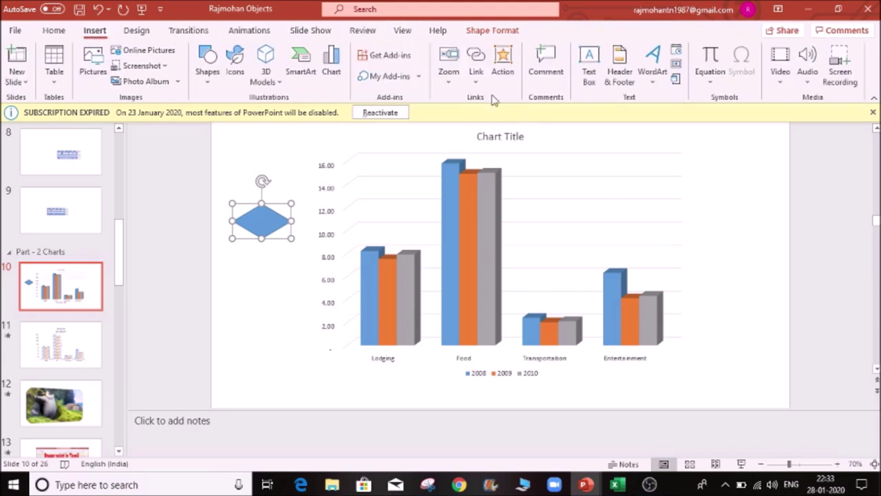
left_click(474, 82)
left_click(503, 151)
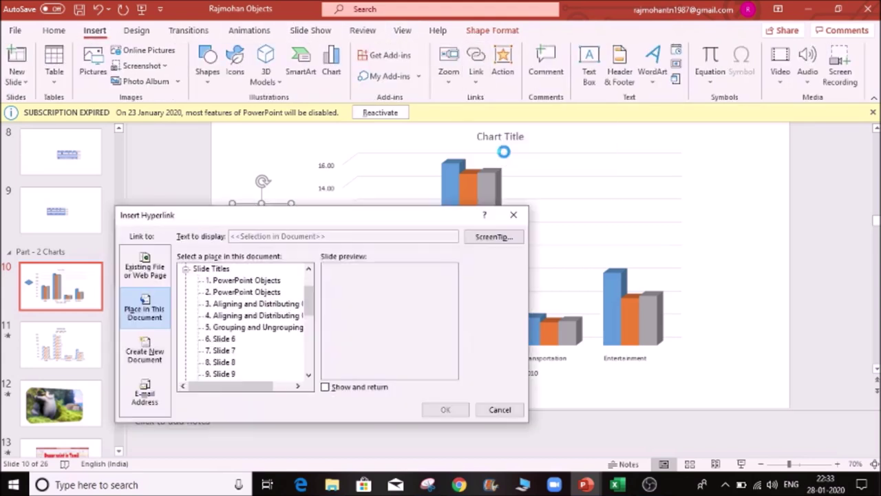
- Link the diamond to the '1. PowerPoint Objects' slide and test the link
left_click_drag(309, 307, 315, 276)
left_click(268, 328)
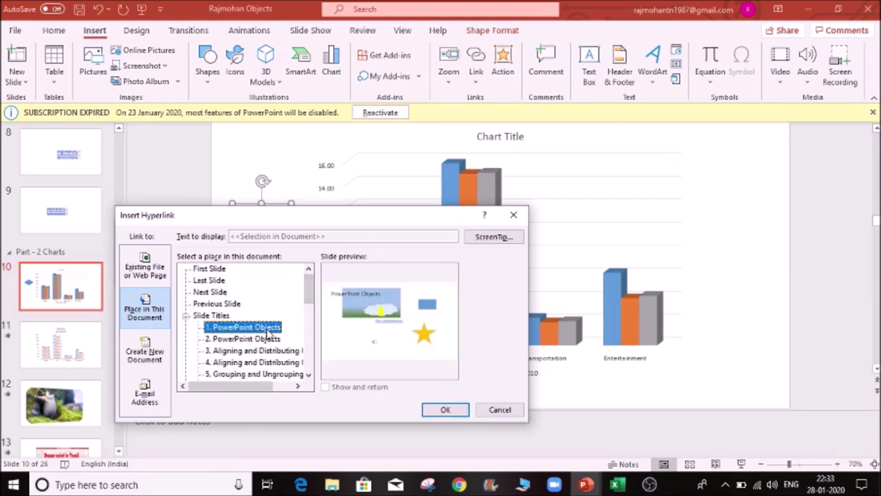
left_click(437, 411)
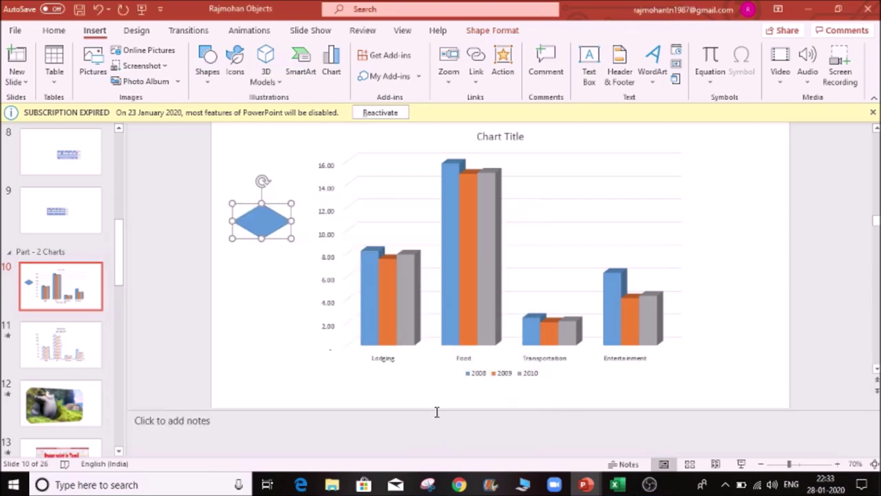
left_click(256, 320)
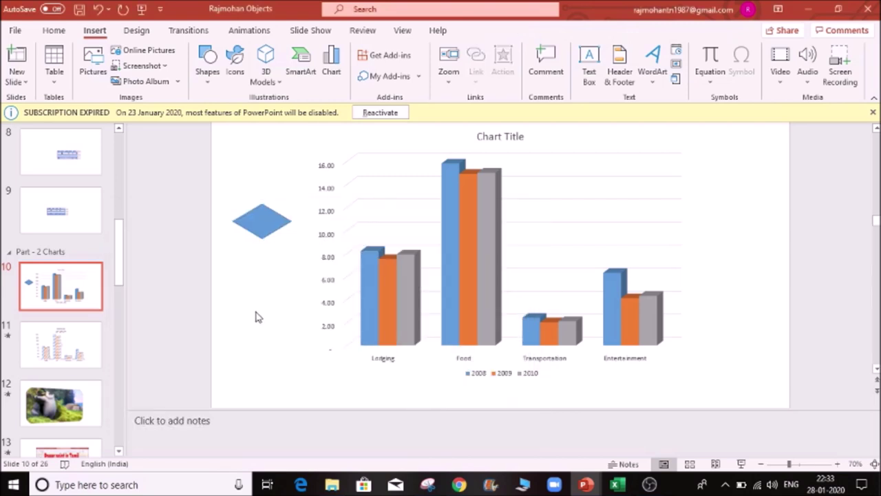
left_click(270, 231, "ctrl")
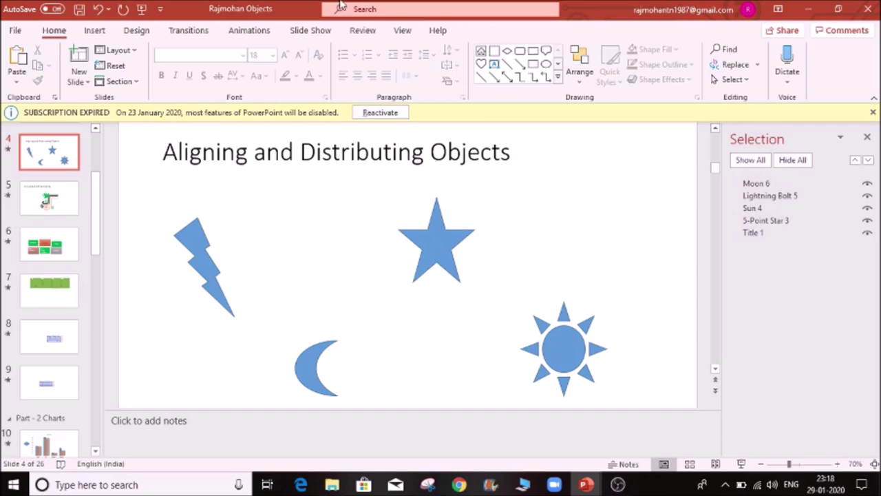
- Bring up the Print settings with Ctrl+P and set the number of copies to 10
left_click(15, 31)
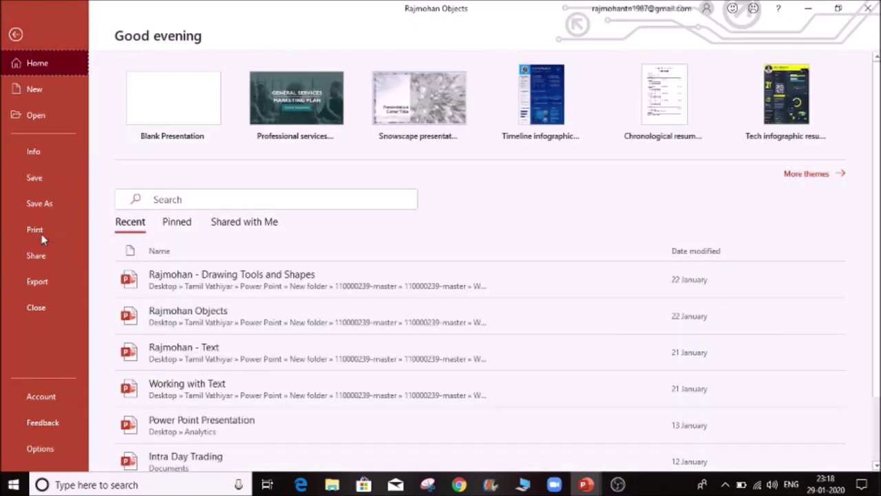
key("Escape")
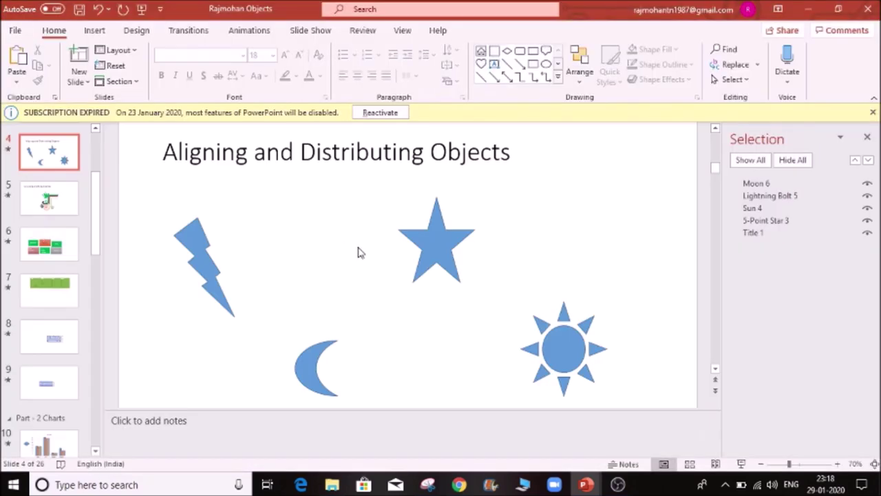
key("ctrl+p")
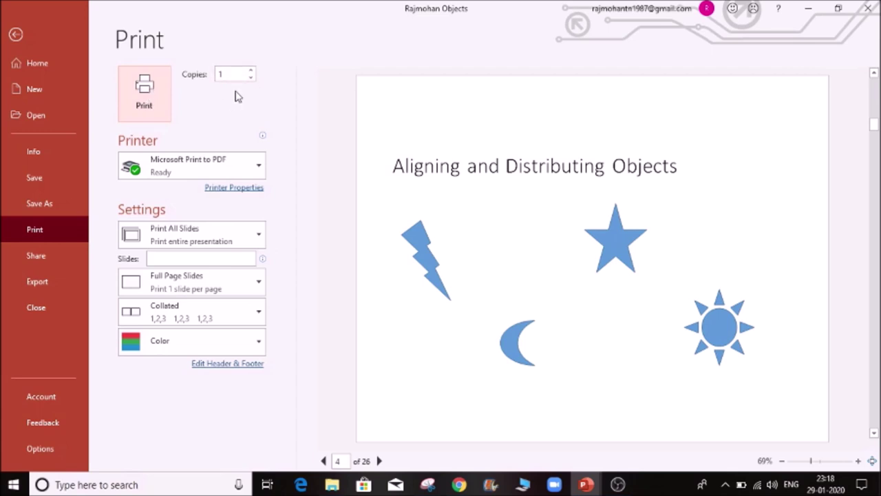
left_click(250, 70)
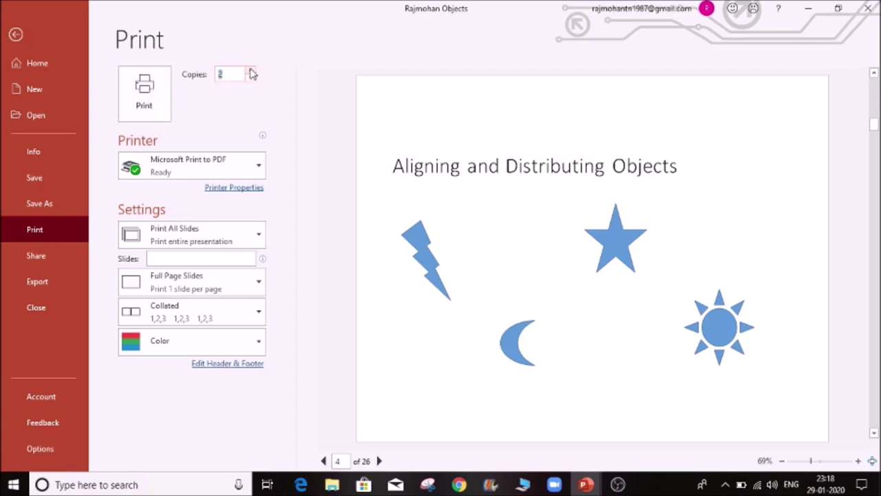
left_click(251, 77)
left_click(241, 74)
type("0")
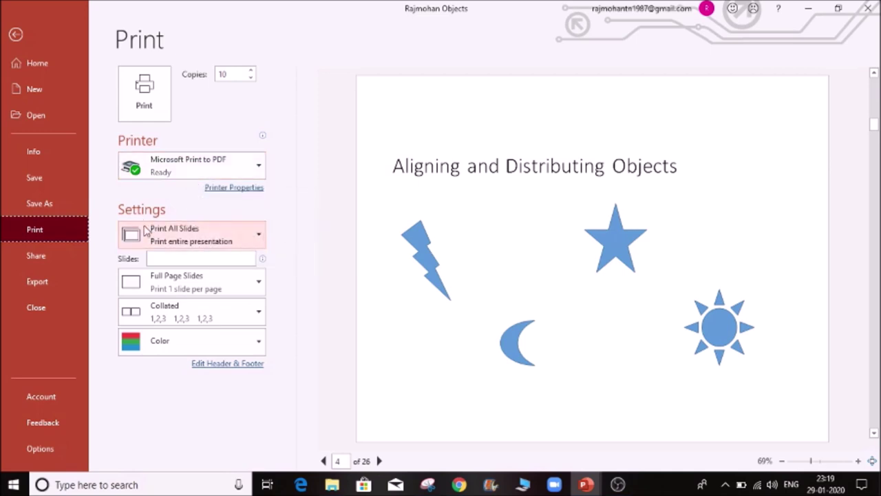
left_click(259, 237)
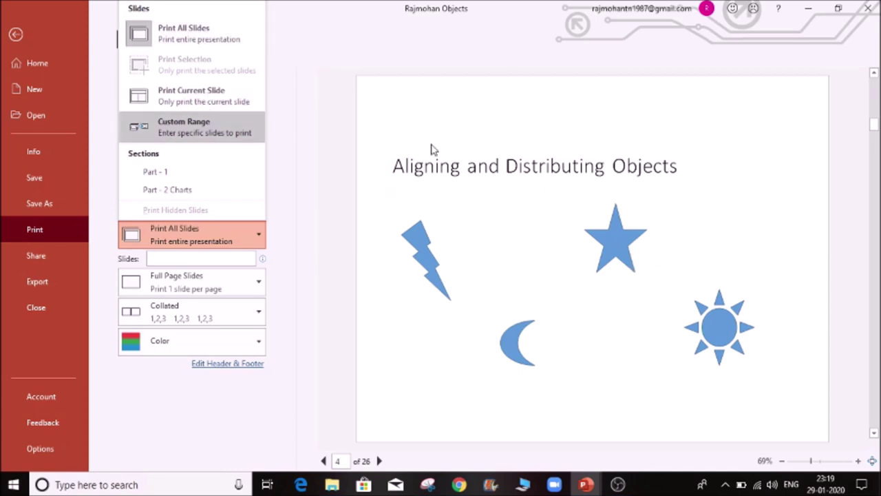
- Print only a Custom Range of slides 10-12
left_click(213, 131)
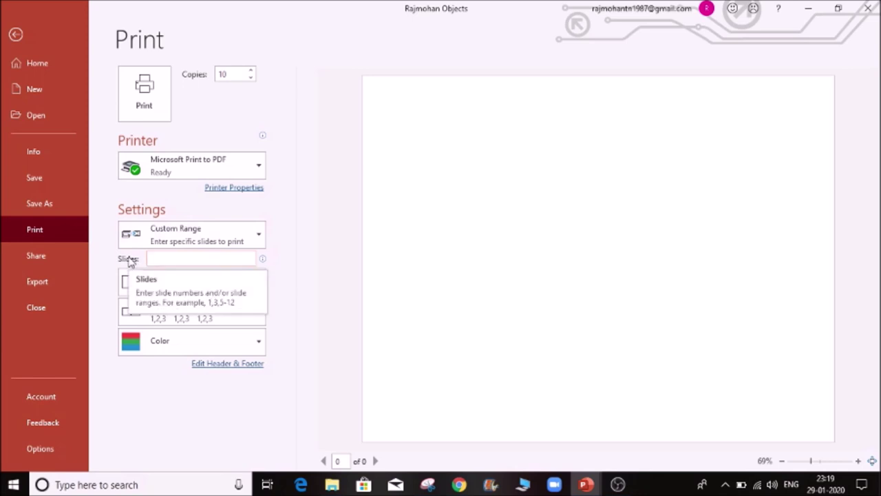
left_click(192, 262)
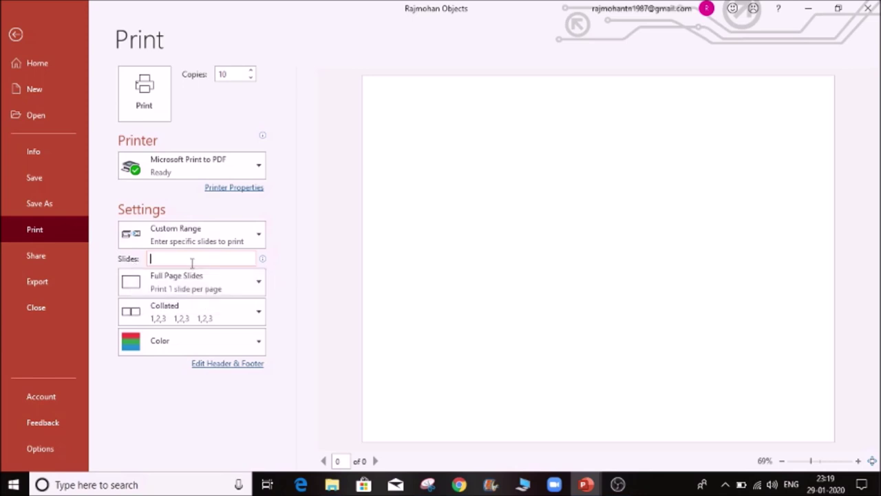
type("10-12")
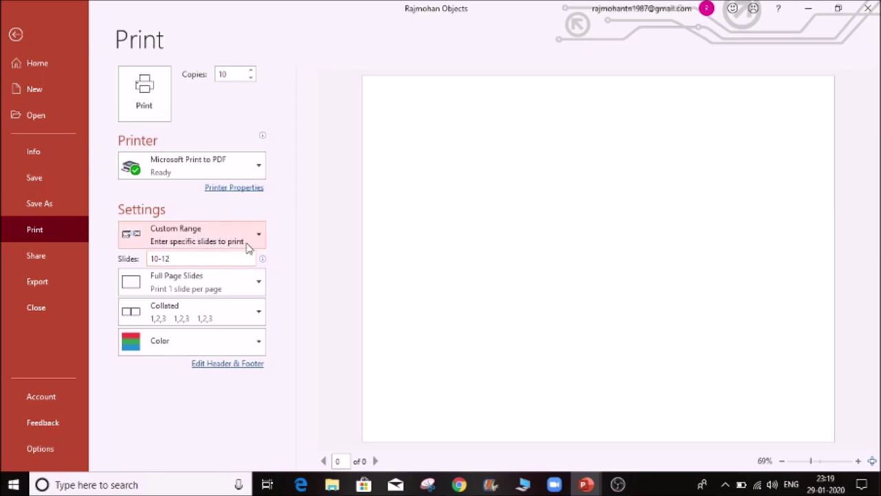
left_click(263, 287)
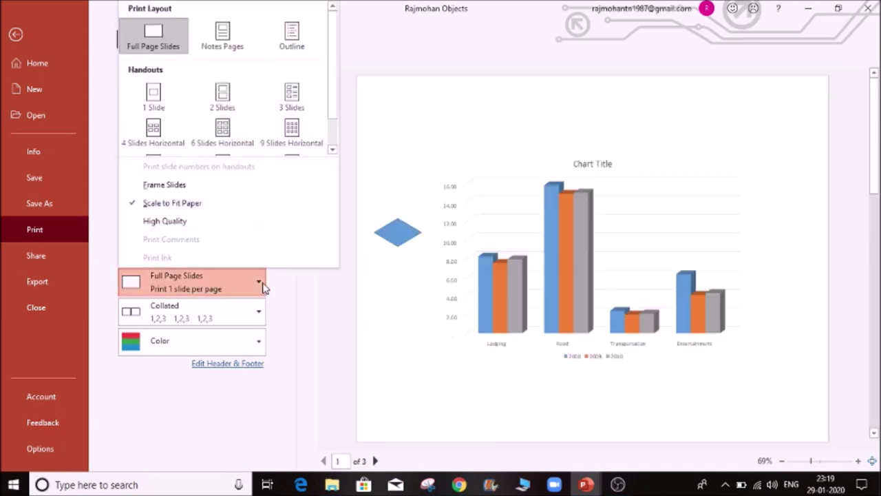
- Try Notes Pages and 9 Slides Vertical layouts, then settle on 2 Slides handouts
key("Down")
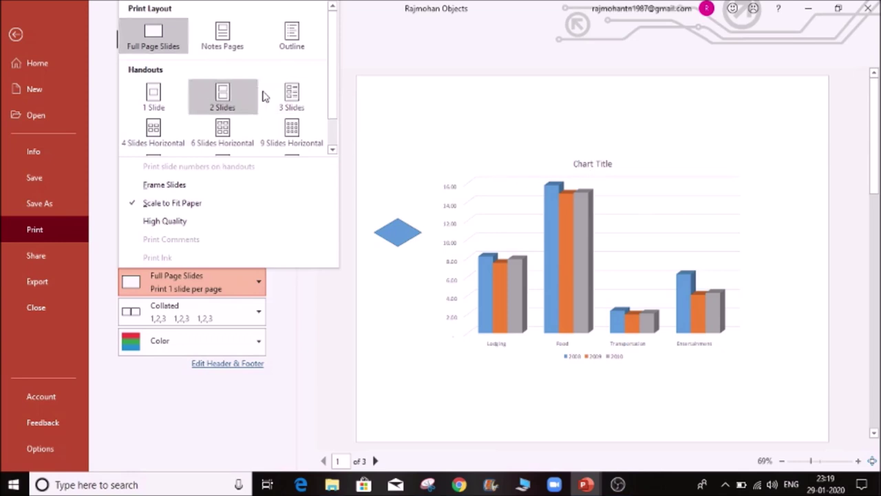
key("Right")
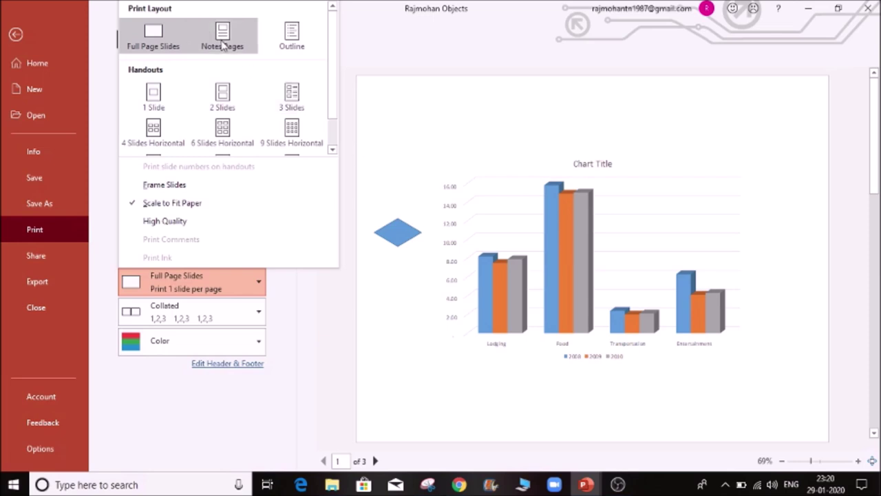
left_click(221, 36)
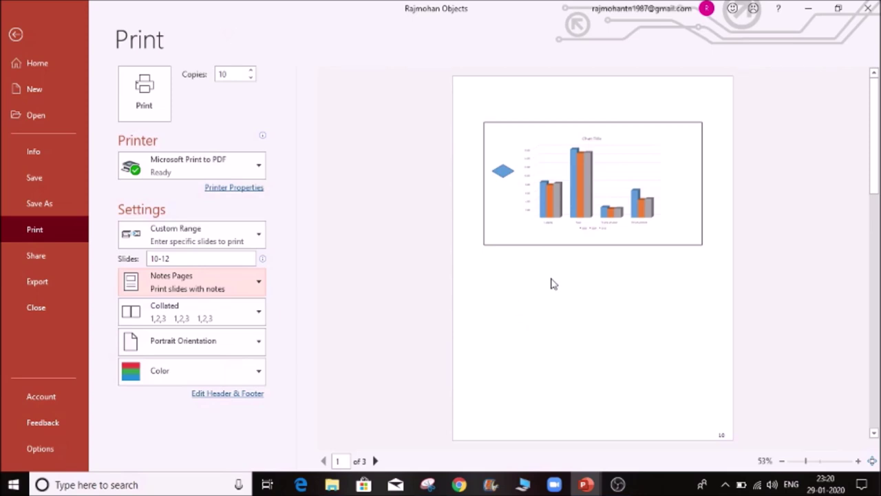
left_click(258, 285)
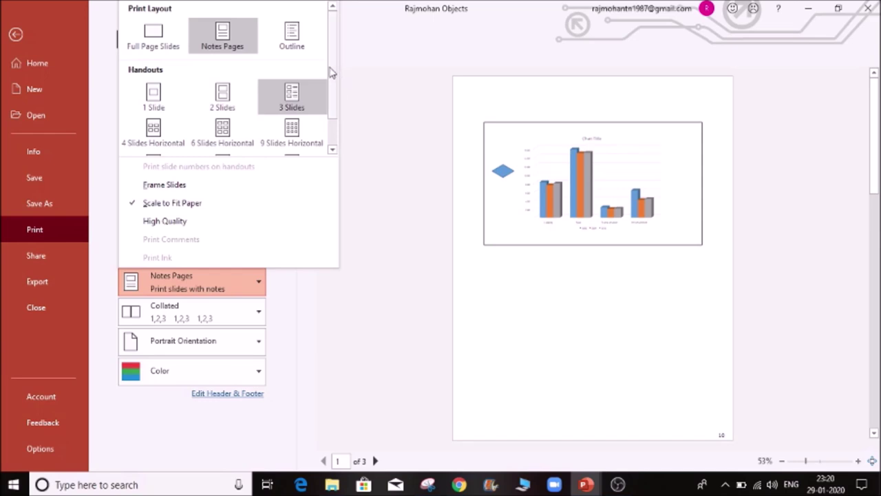
scroll(336, 103, "down", 1)
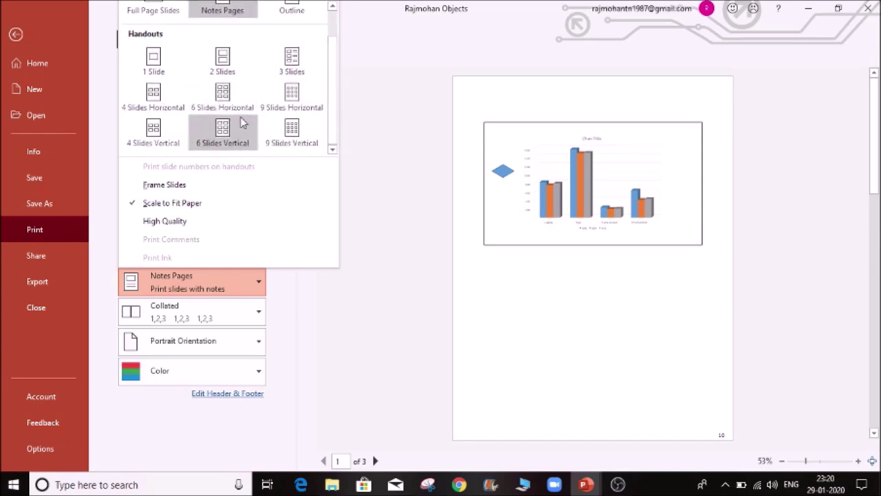
left_click(226, 73)
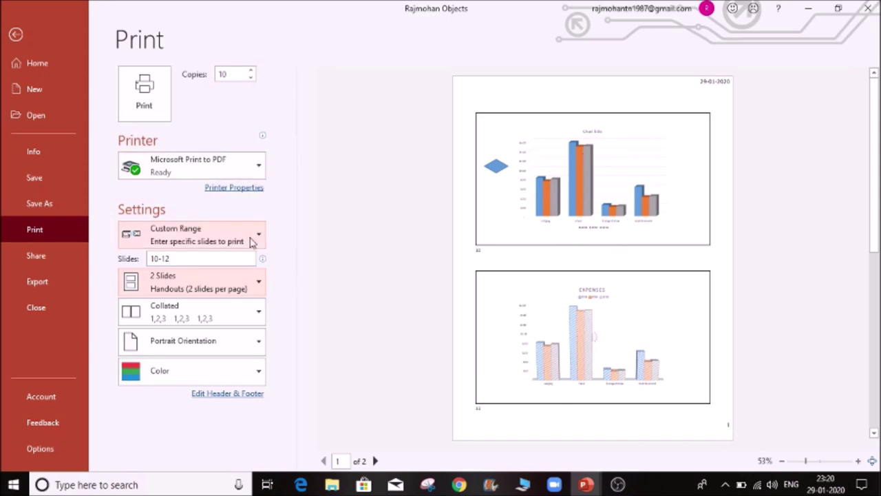
left_click(258, 238)
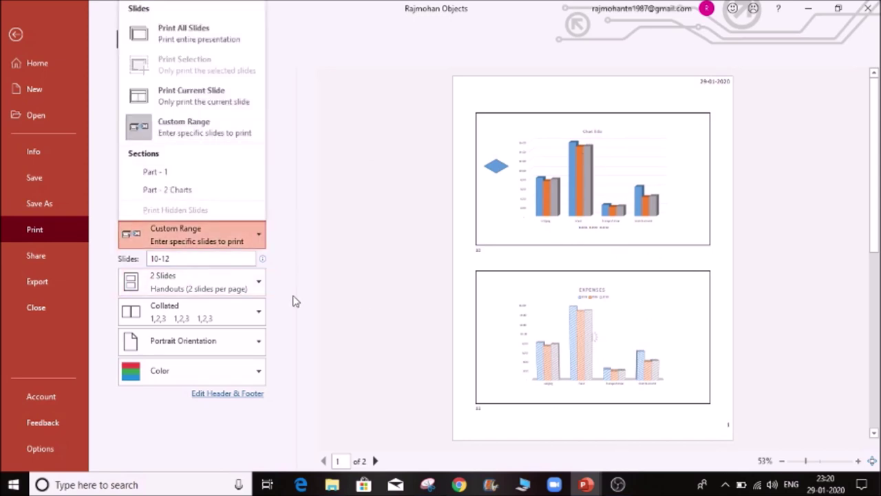
left_click(256, 288)
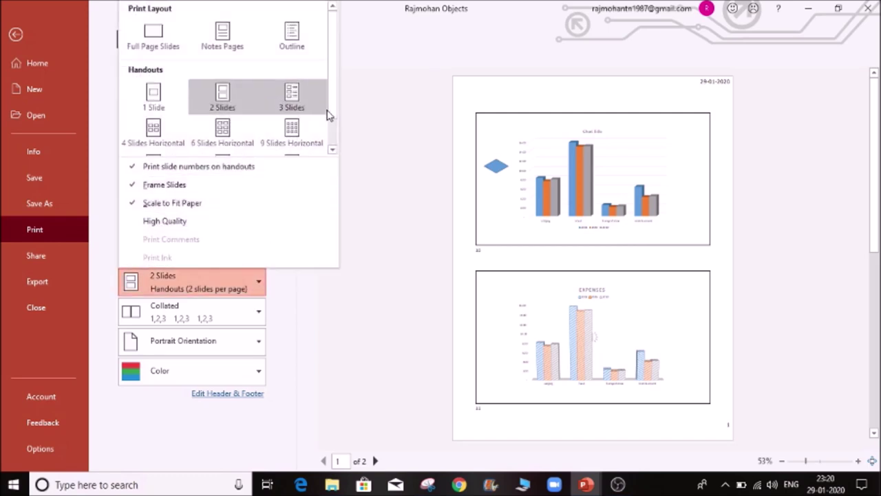
left_click(332, 150)
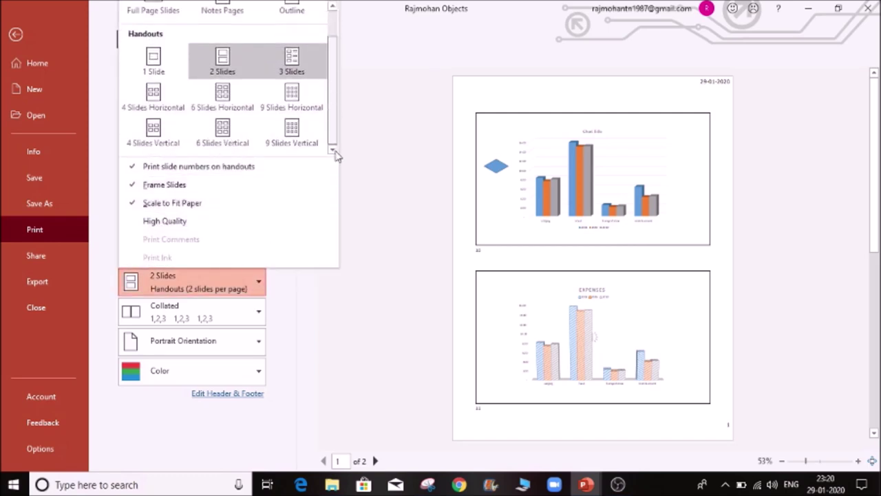
left_click(286, 146)
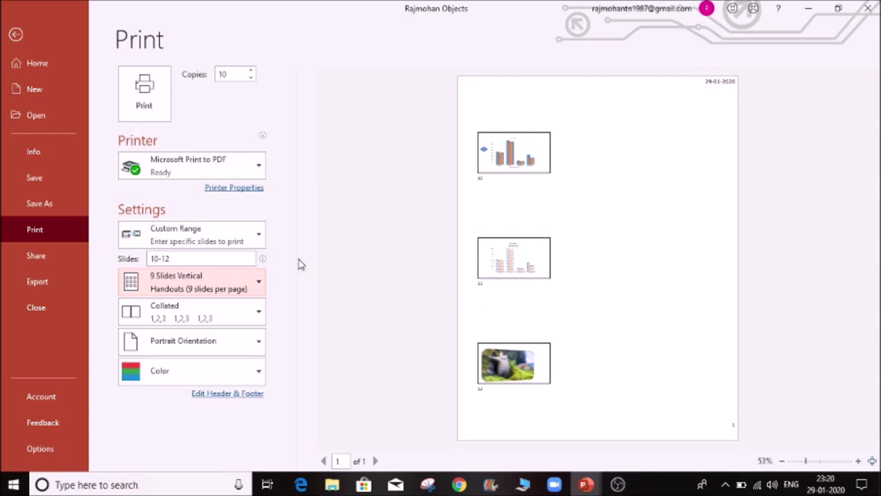
left_click(261, 283)
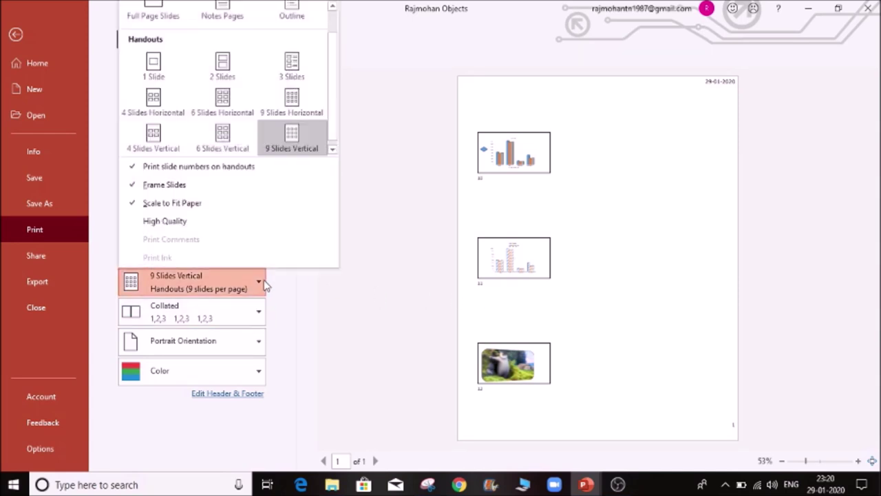
left_click(223, 68)
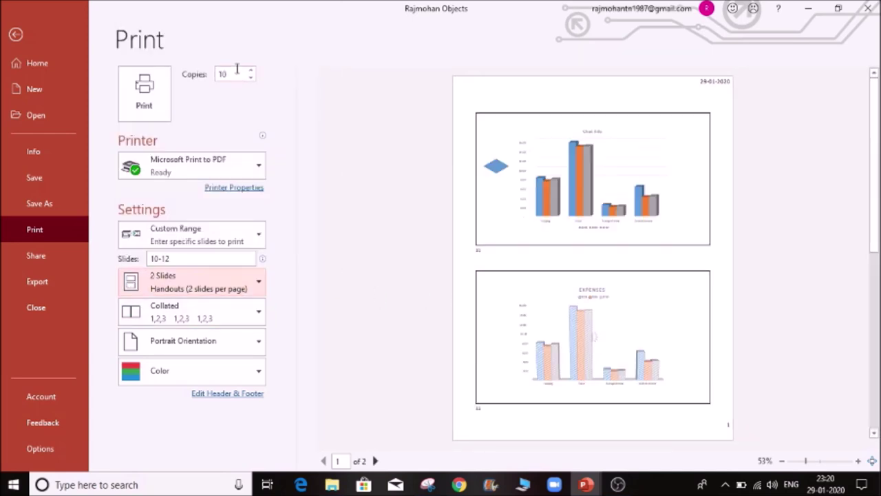
left_click(360, 309)
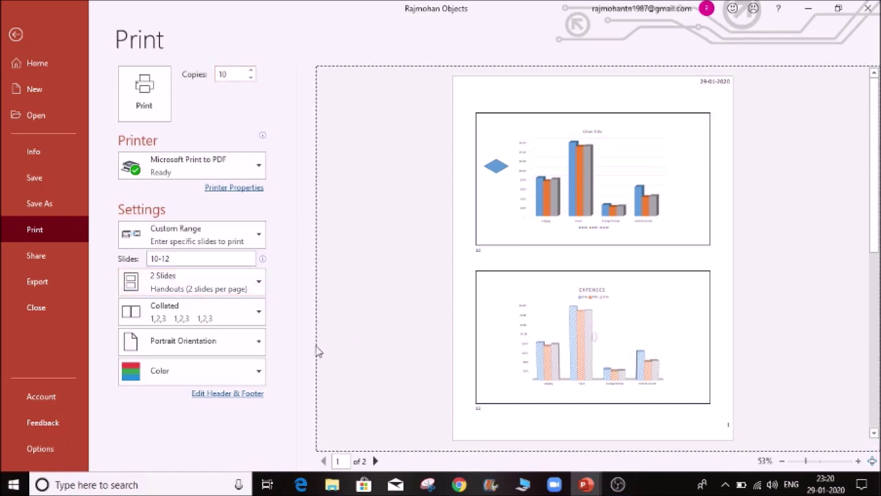
left_click(261, 315)
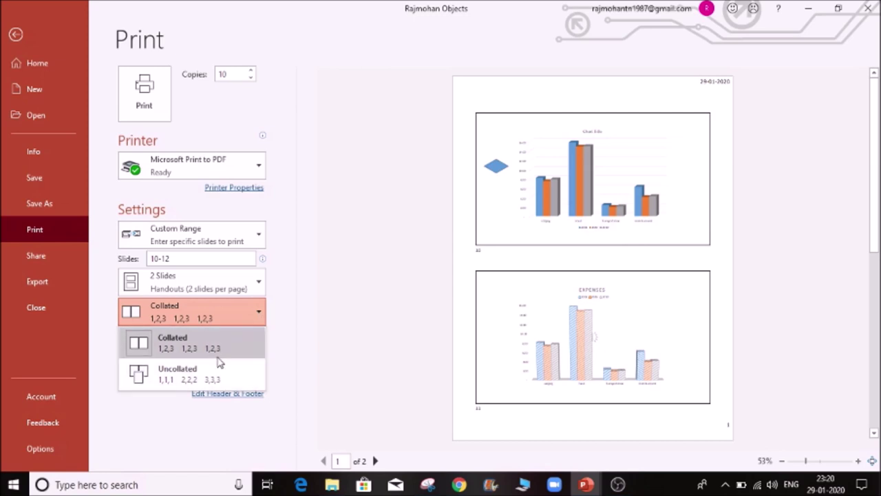
key("Escape")
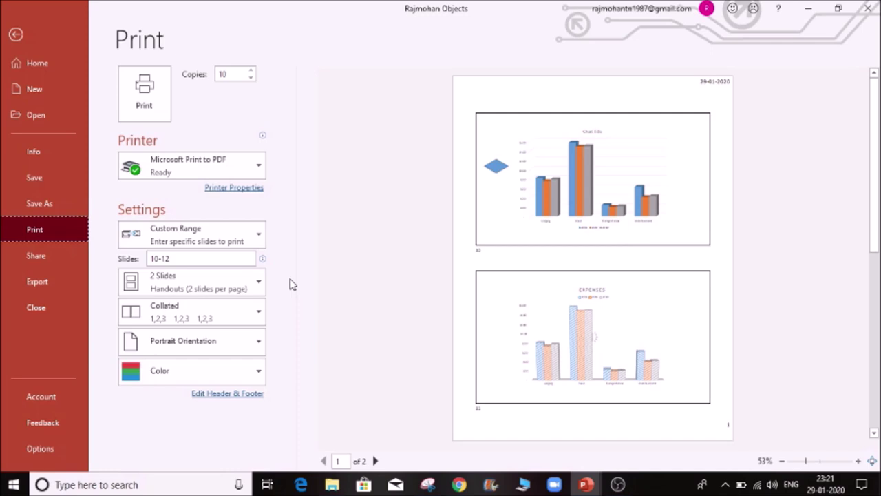
left_click(259, 315)
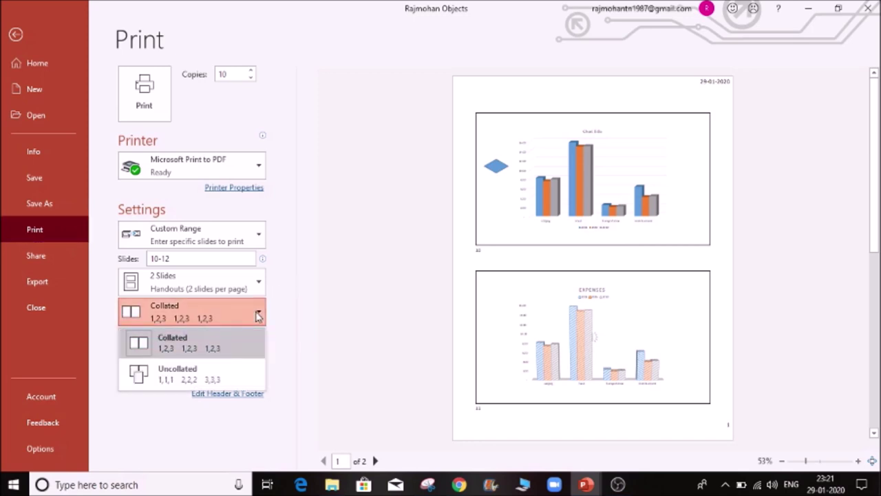
left_click(389, 240)
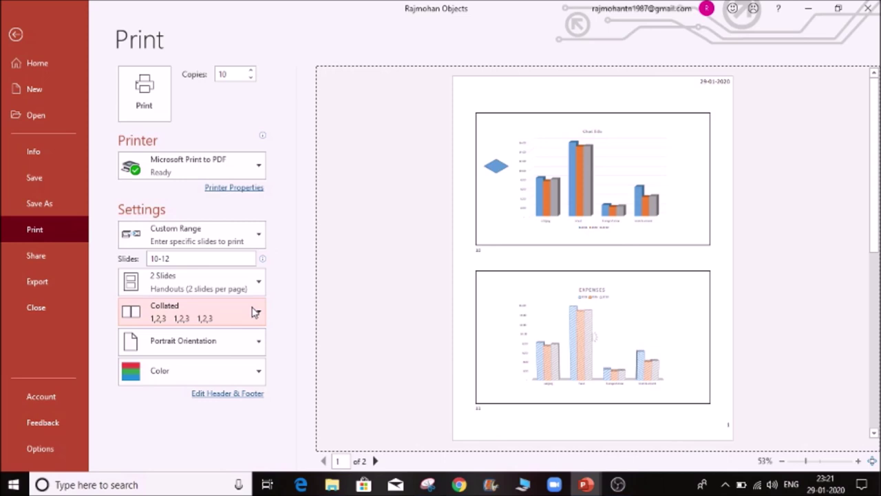
left_click(262, 349)
- Set the handout layout to 1 Slide per page
left_click(231, 400)
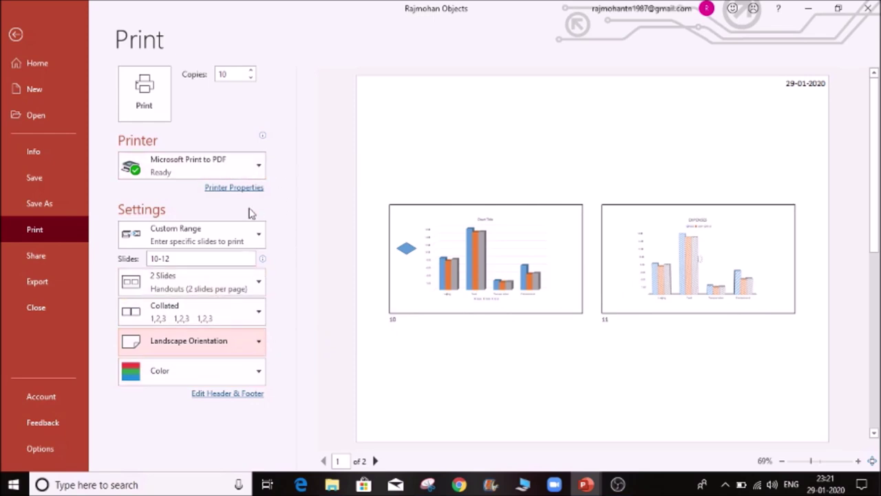
left_click(259, 286)
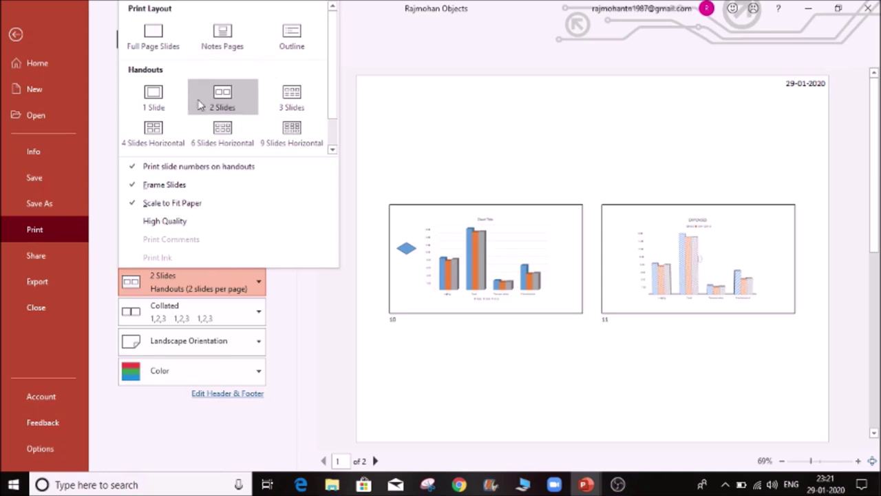
left_click(154, 105)
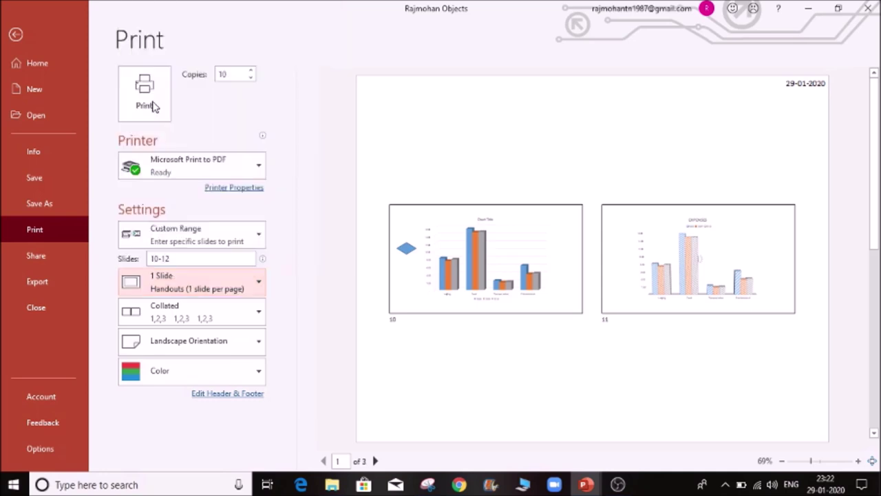
- Toggle the handout orientation between Portrait and Landscape, ending on Landscape
left_click(263, 344)
left_click(236, 375)
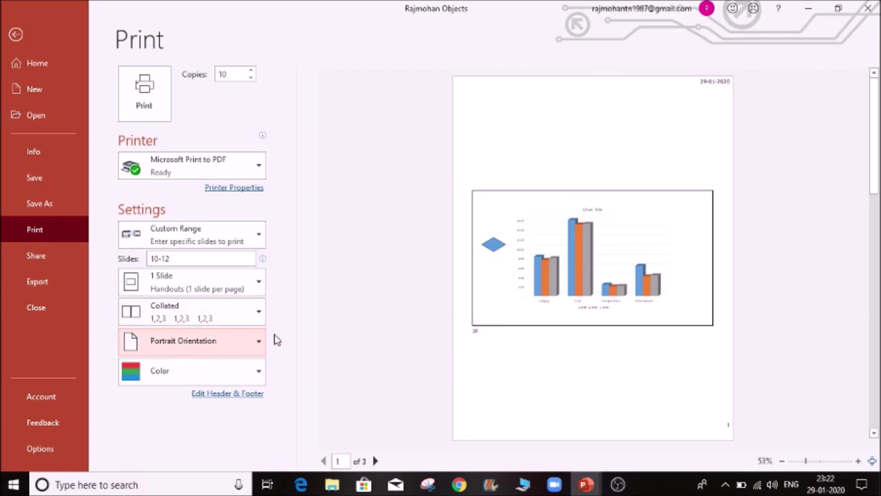
left_click(257, 347)
left_click(236, 408)
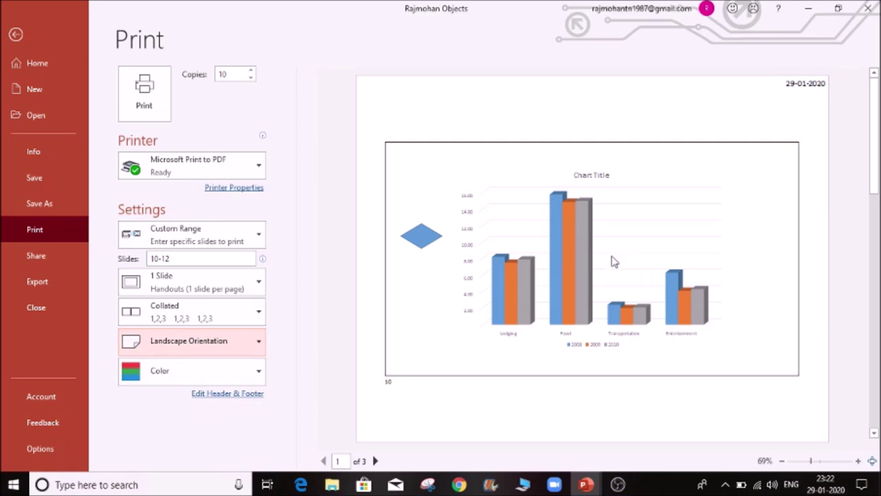
left_click(260, 340)
left_click(246, 368)
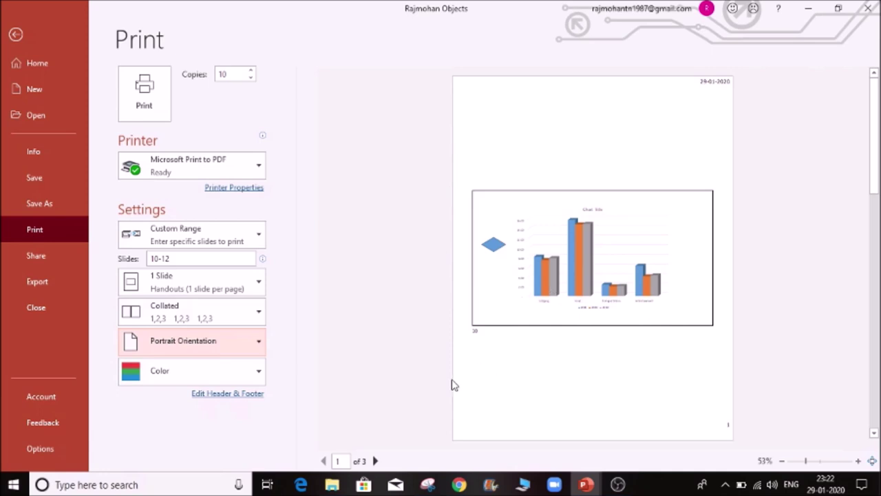
left_click(246, 345)
left_click(231, 393)
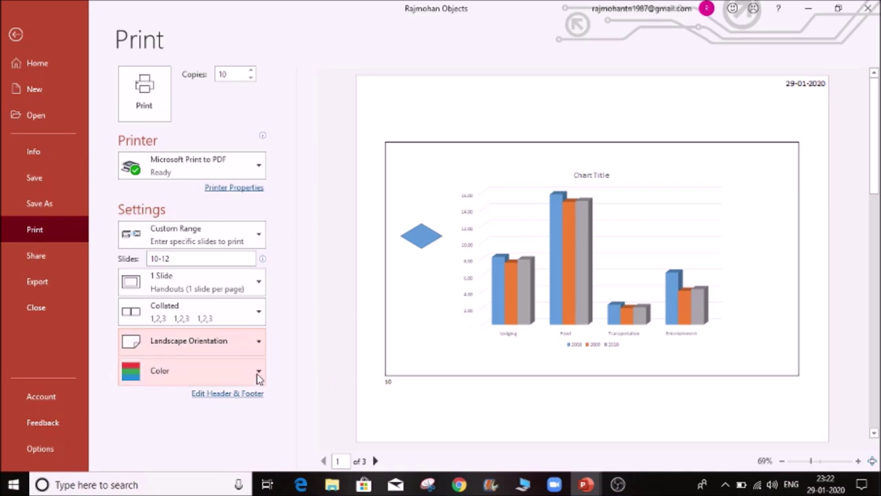
- Compare Grayscale and Color print settings, leaving the handout printout in Grayscale
left_click(258, 375)
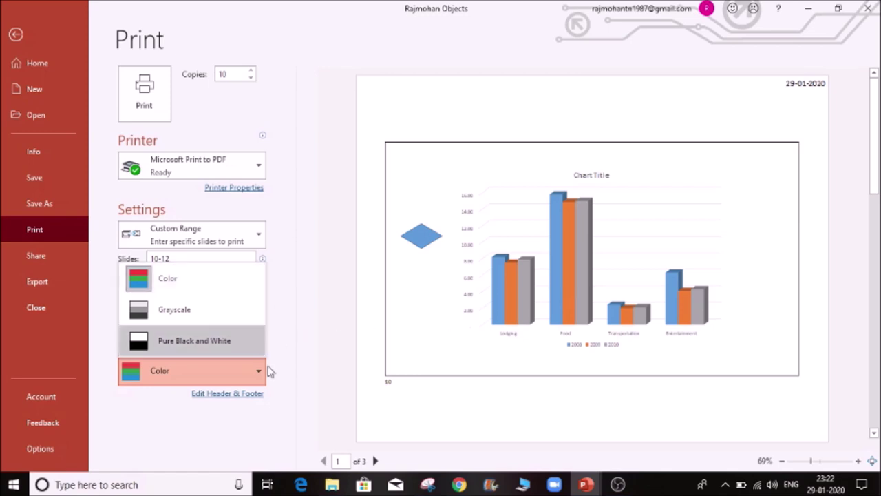
left_click(199, 311)
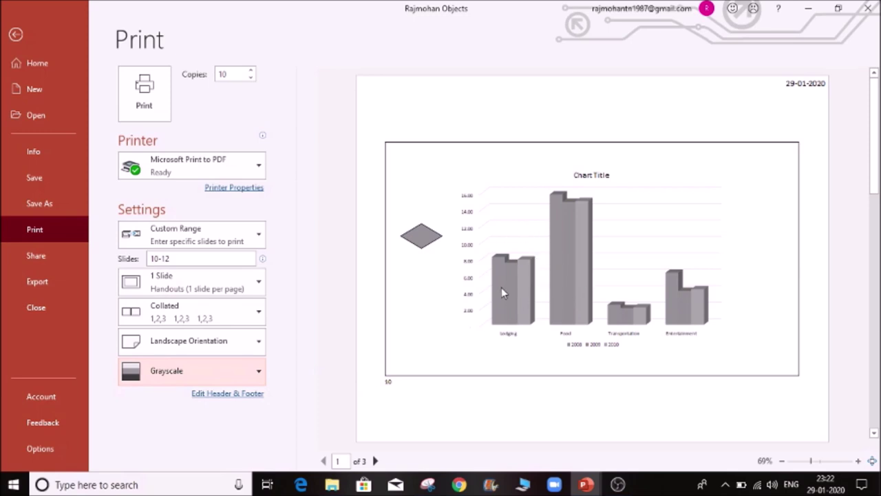
left_click(262, 375)
left_click(206, 272)
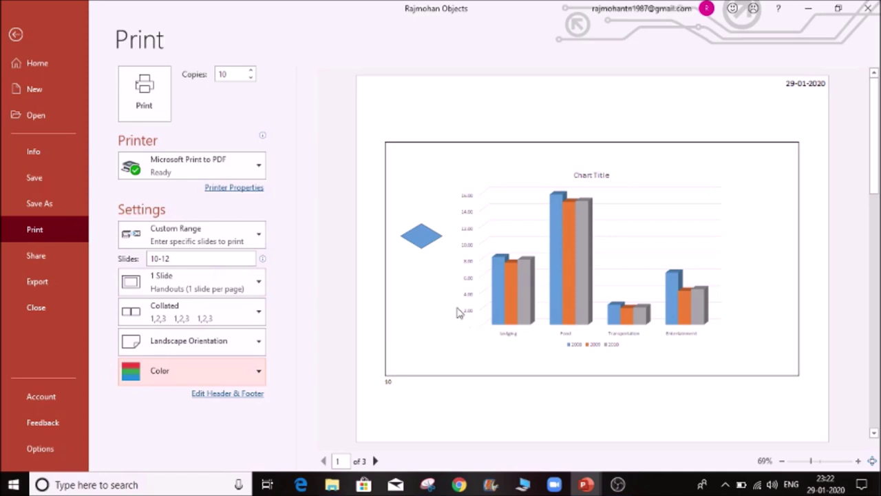
left_click(242, 371)
left_click(230, 311)
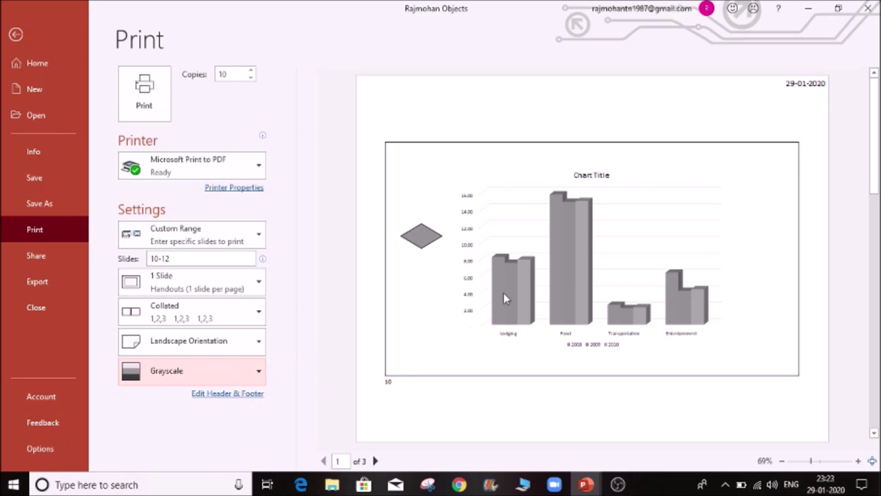
- Turn on Date and time for Notes and Handouts and apply it to all pages
left_click(253, 401)
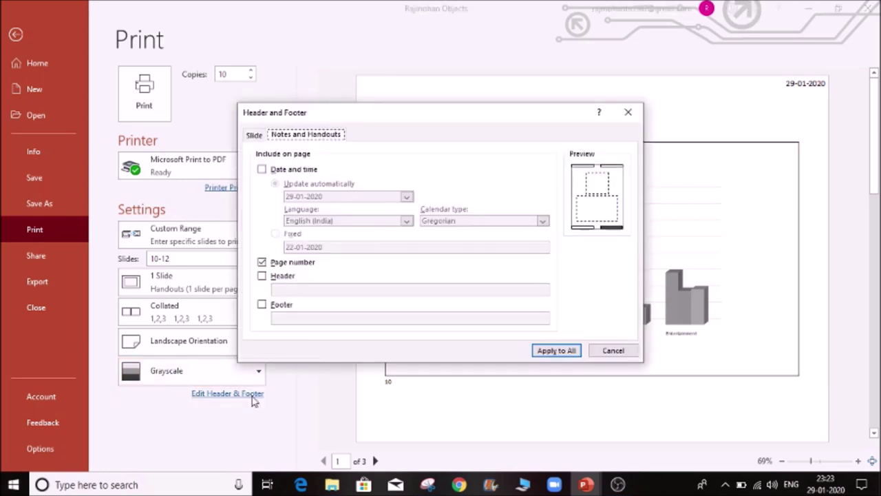
left_click_drag(454, 127, 386, 187)
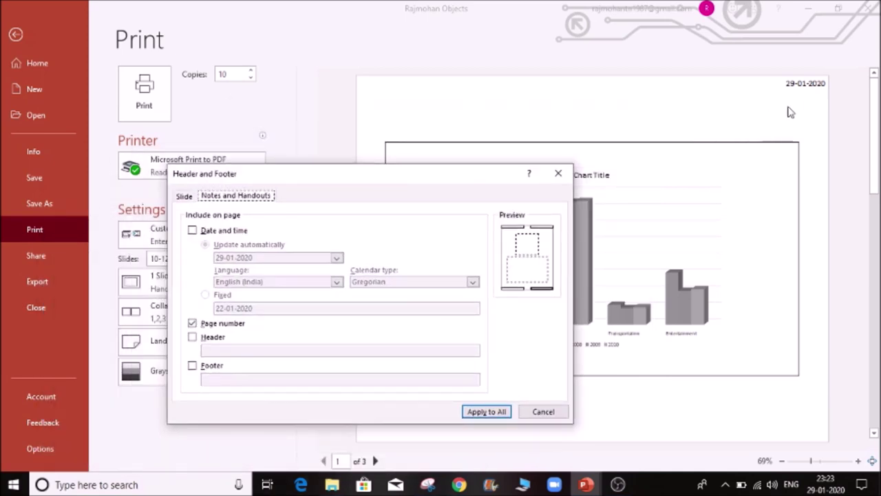
left_click(193, 232)
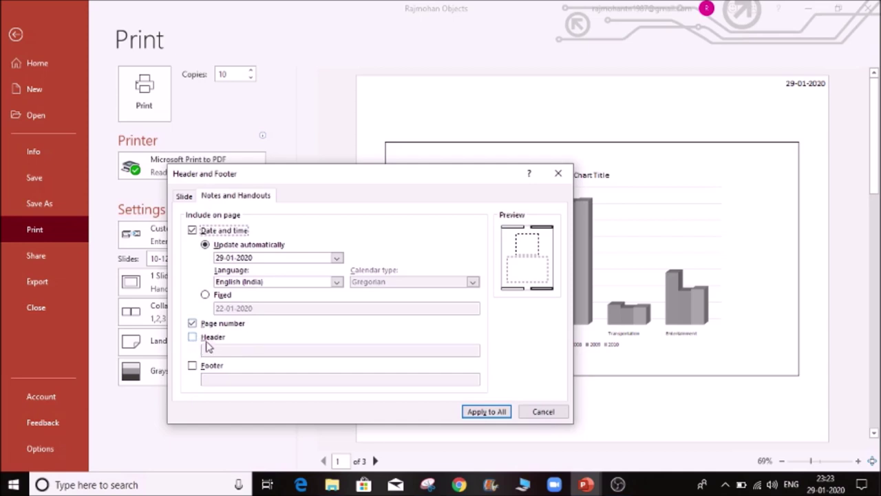
left_click(481, 413)
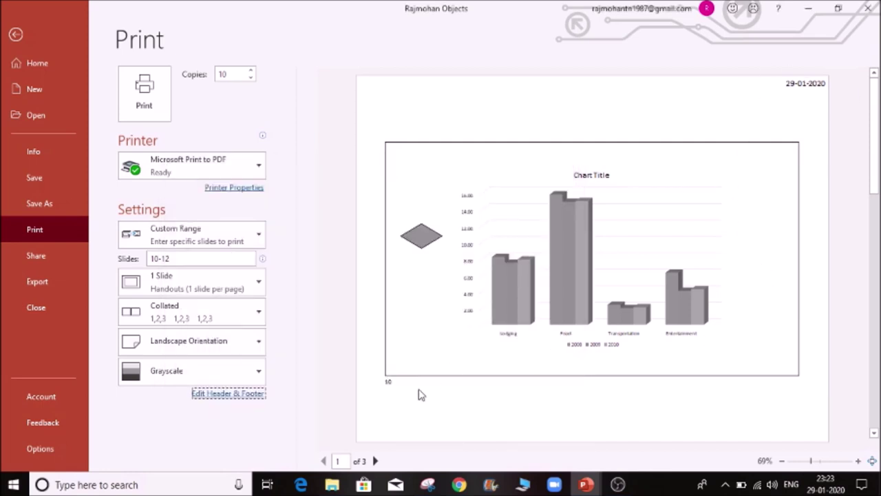
- Page through the three handout previews, then leave the Print view
left_click(376, 460)
left_click(376, 460)
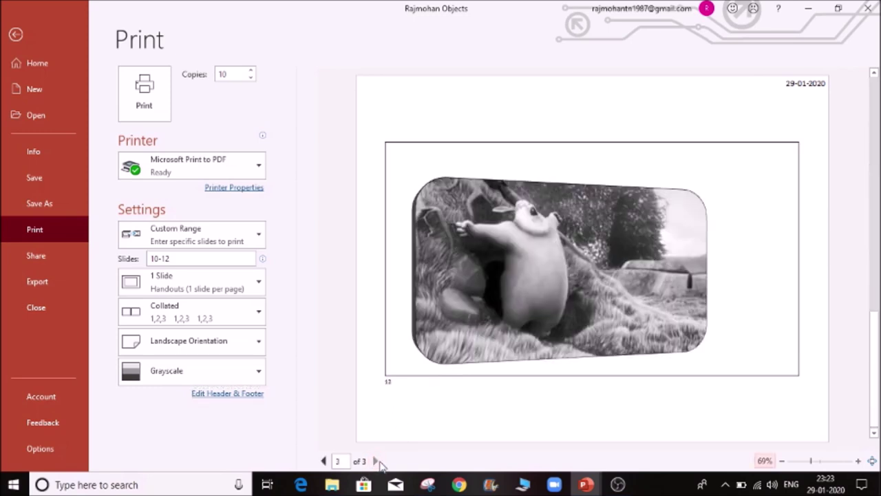
left_click(324, 460)
left_click(323, 460)
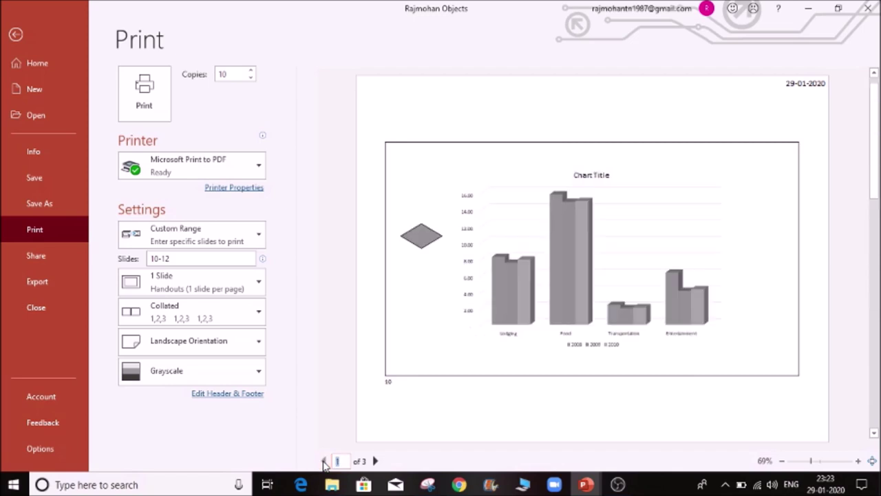
left_click(376, 460)
left_click(376, 461)
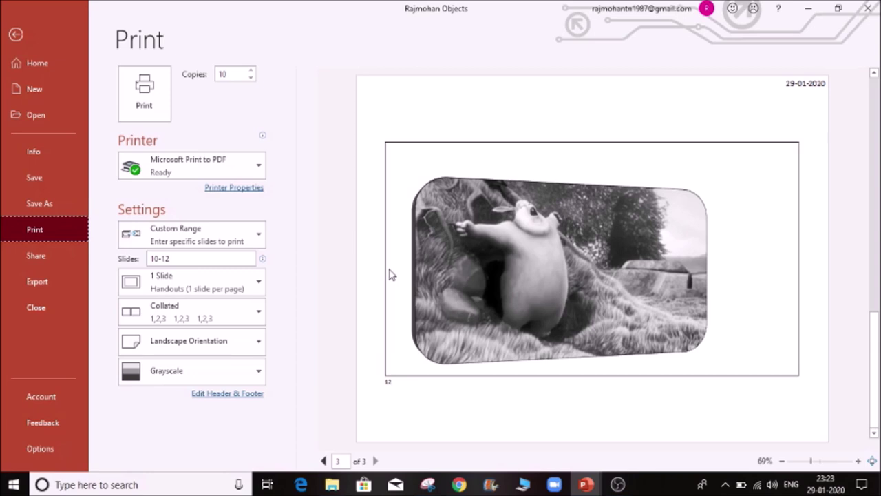
key("Escape")
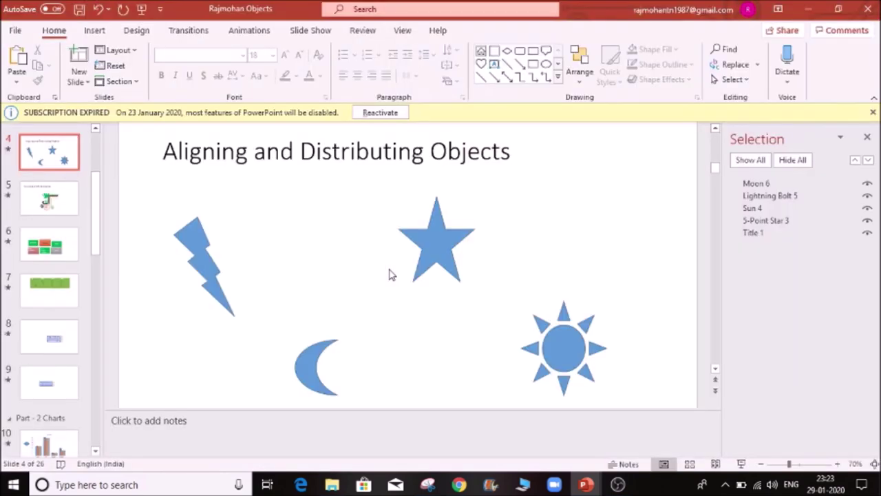
- View the File > Share pane, close it, and return to the File backstage
left_click(15, 31)
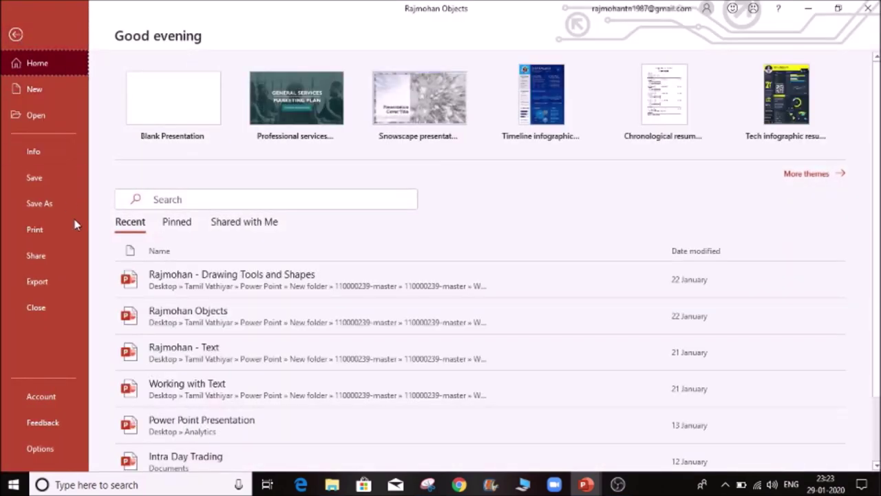
left_click(66, 257)
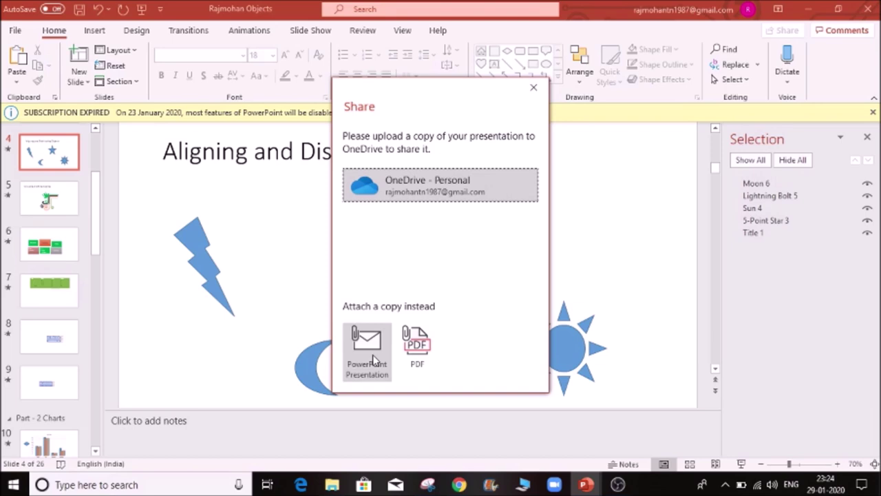
left_click(534, 88)
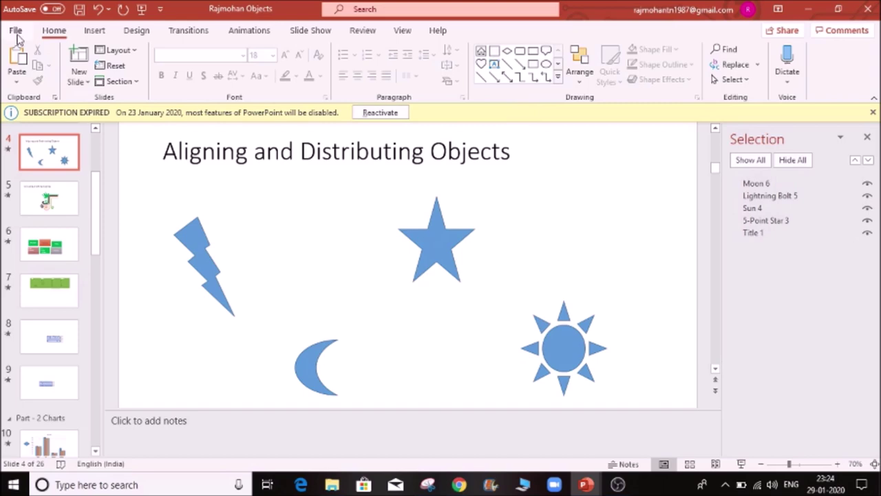
left_click(16, 32)
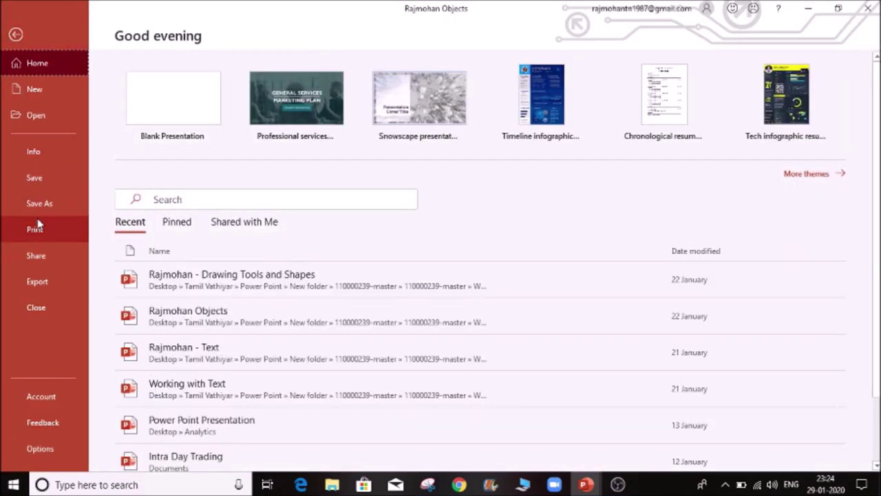
- Browse the Save As file-type list, keeping the PowerPoint .pptx format
left_click(38, 208)
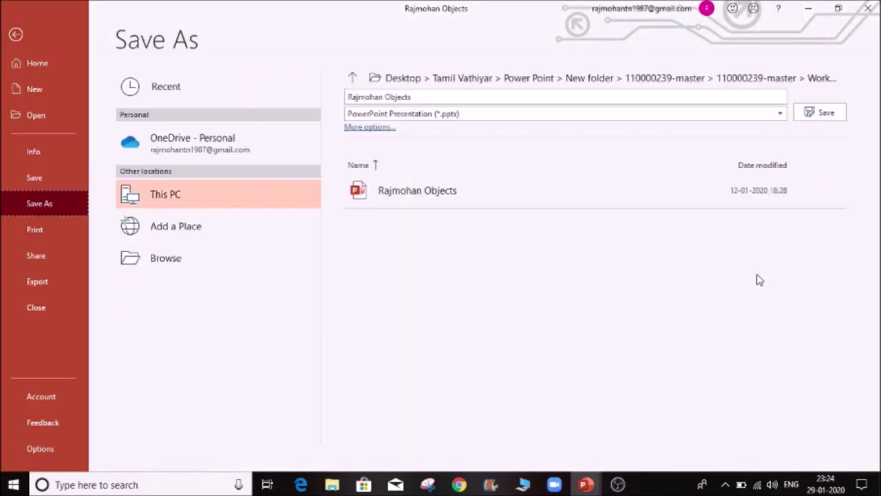
left_click(785, 117)
left_click(192, 374)
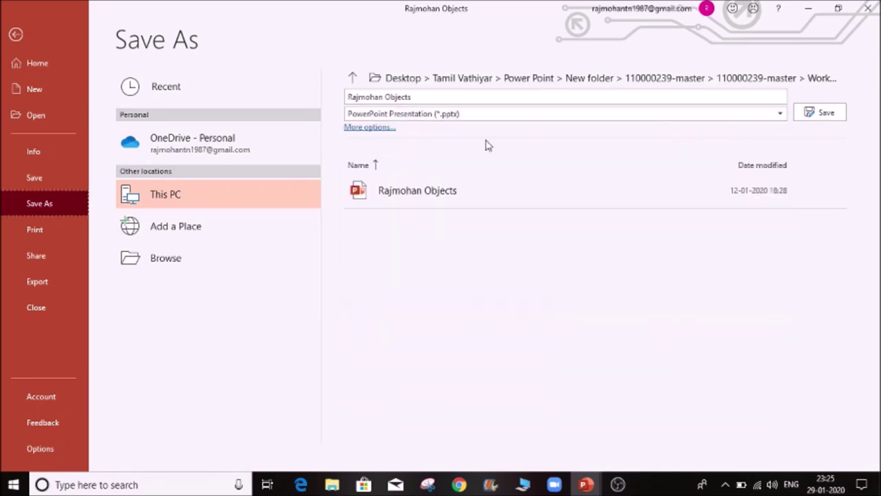
left_click(437, 99)
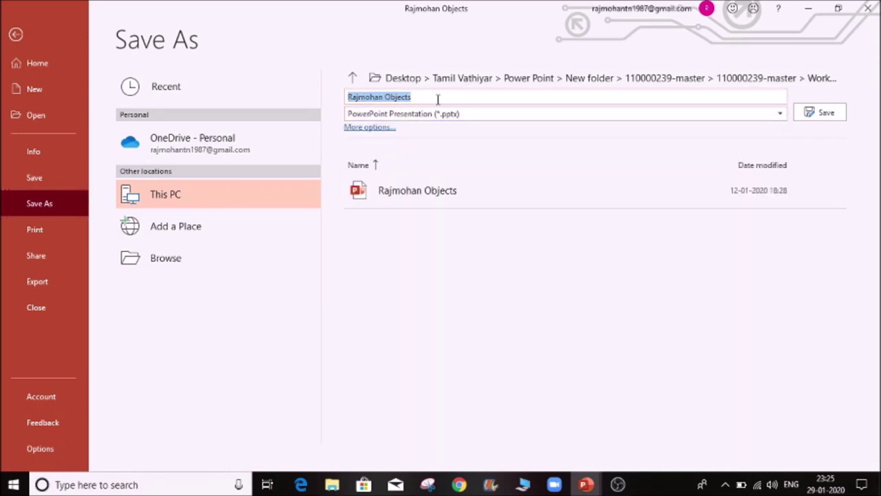
left_click(779, 114)
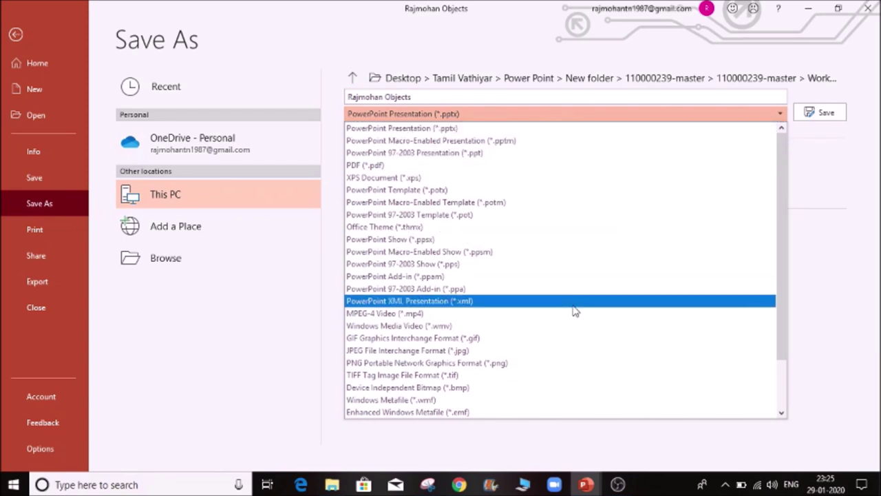
scroll(574, 311, "down", 2)
scroll(546, 383, "up", 2)
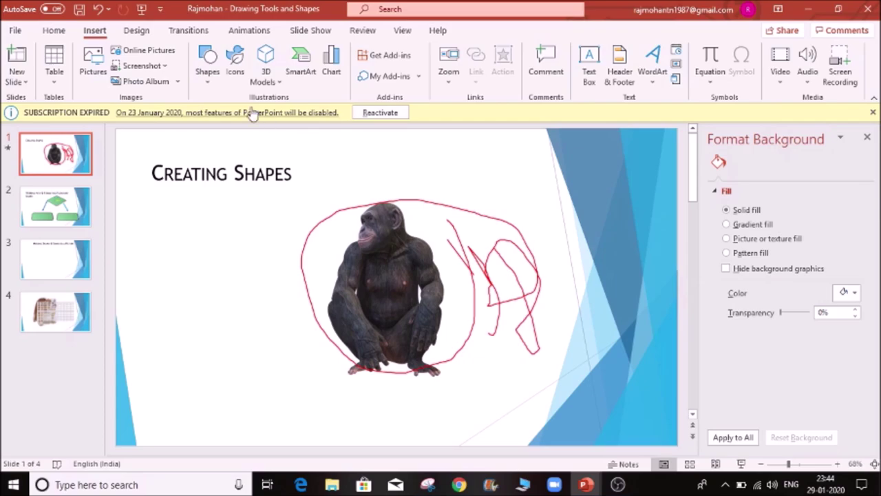
- In File > Export > Create a Video, leave video quality at Standard (480p)
left_click(15, 31)
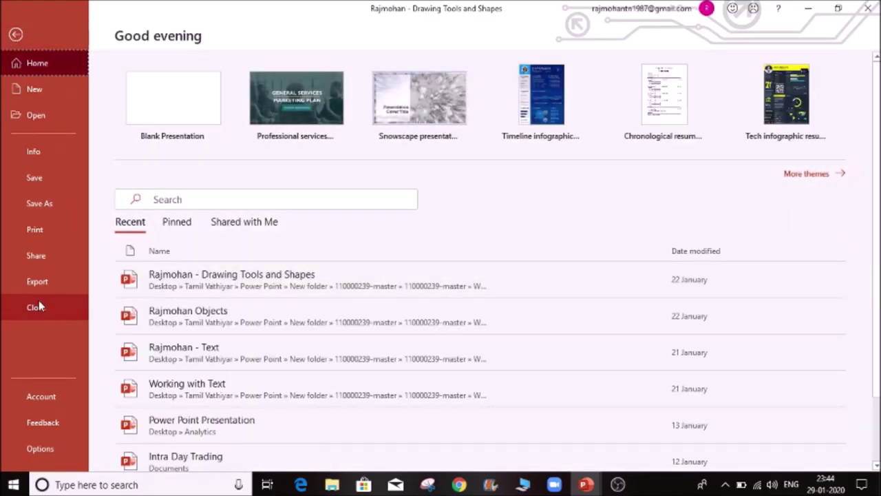
left_click(44, 283)
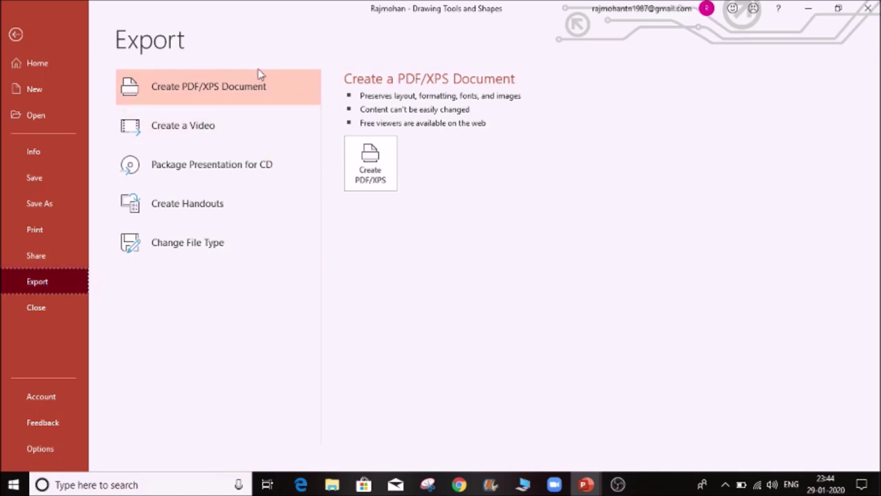
left_click(203, 138)
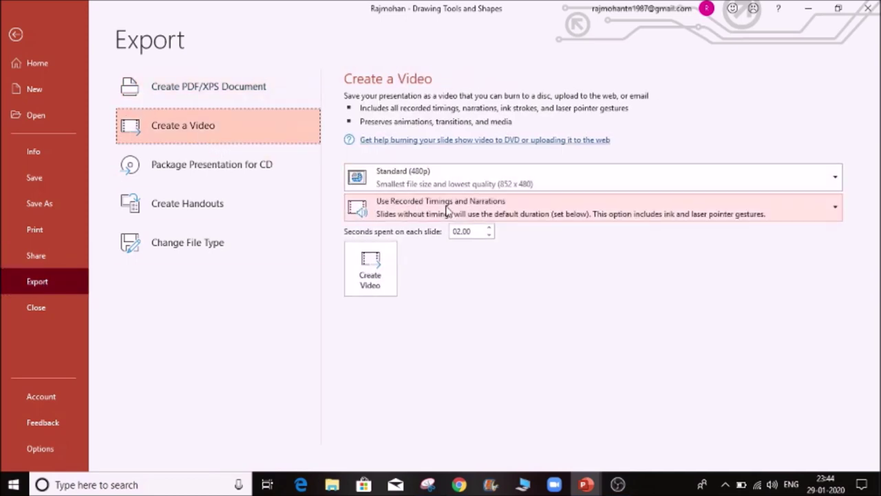
left_click(521, 184)
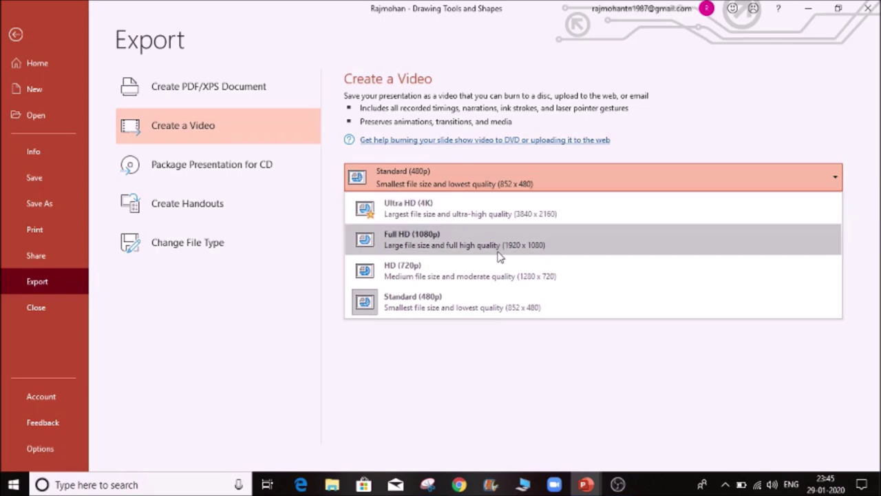
left_click(497, 311)
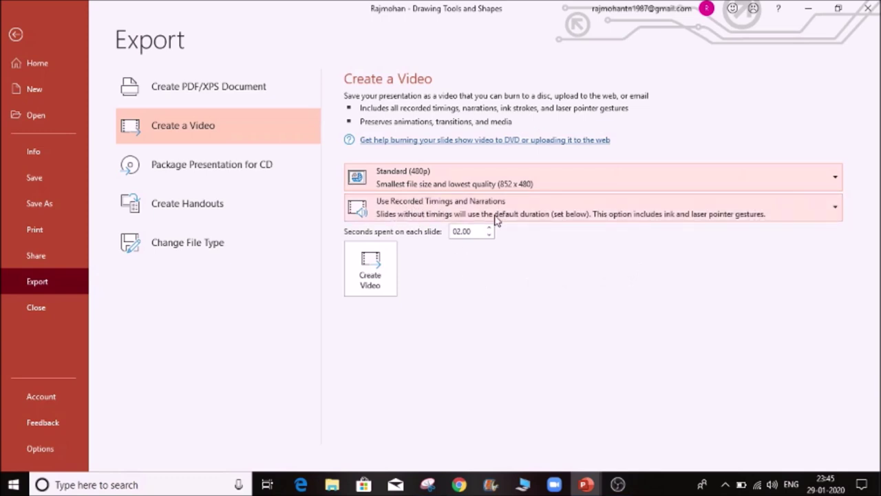
left_click(519, 210)
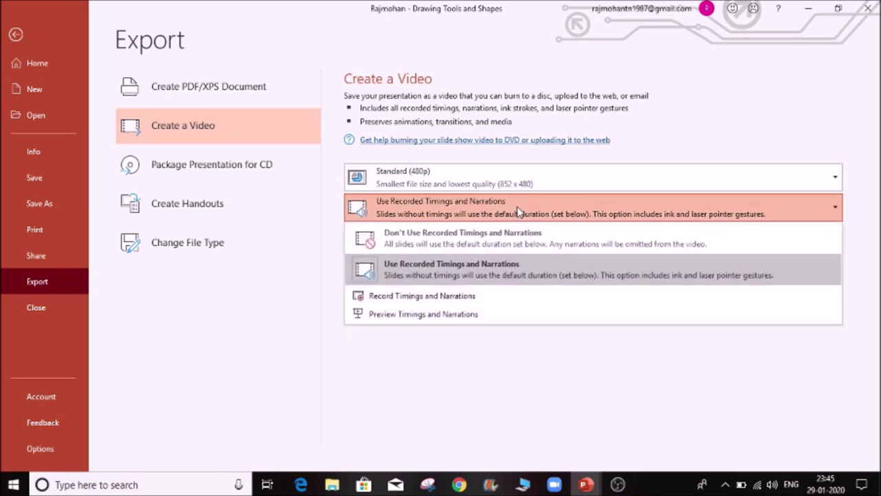
- Try Don't Use Recorded Timings, then switch back to Use Recorded Timings and Narrations
left_click(474, 241)
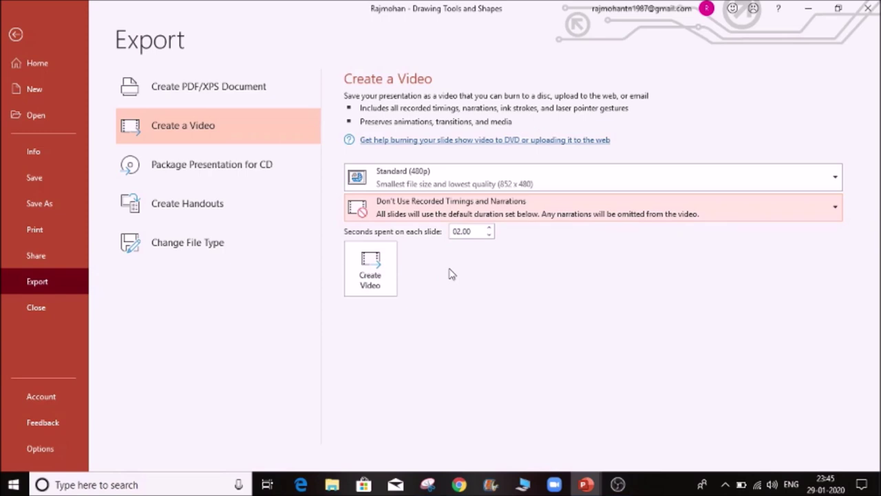
left_click(451, 206)
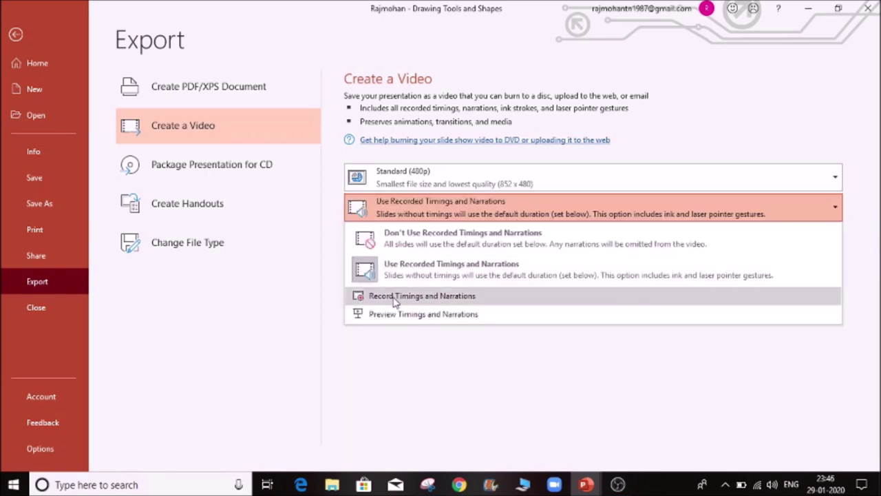
left_click(521, 269)
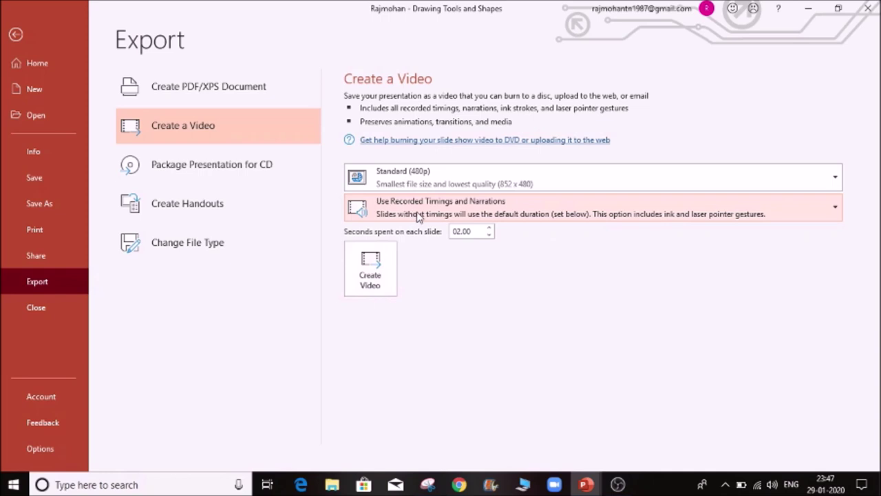
left_click(446, 202)
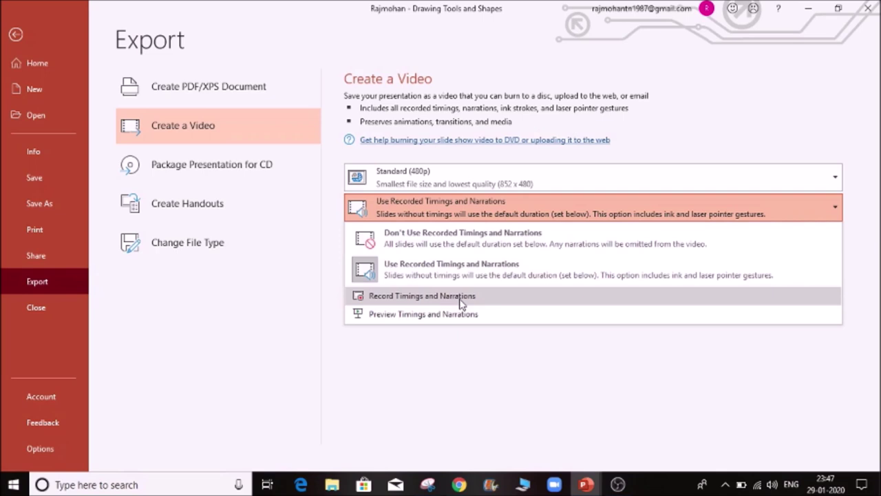
- Start recording timings and narrations, scribble red ink beside the chimp, then pause and resume
left_click(410, 305)
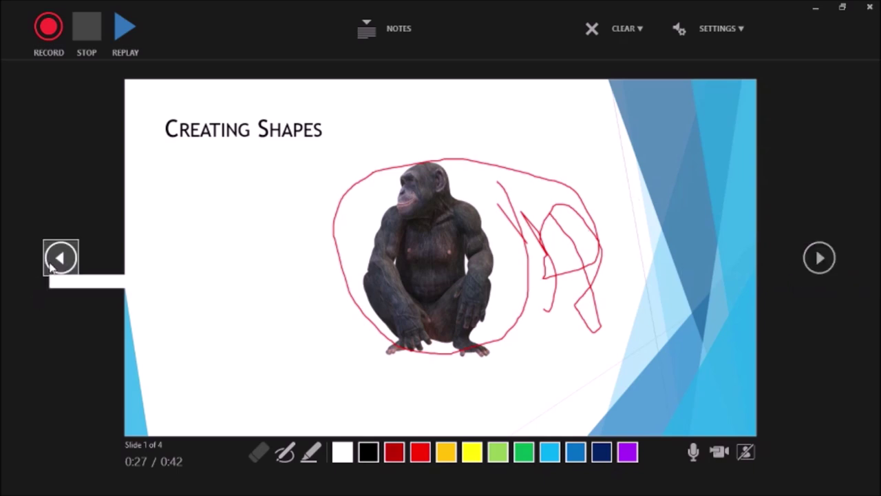
left_click(49, 29)
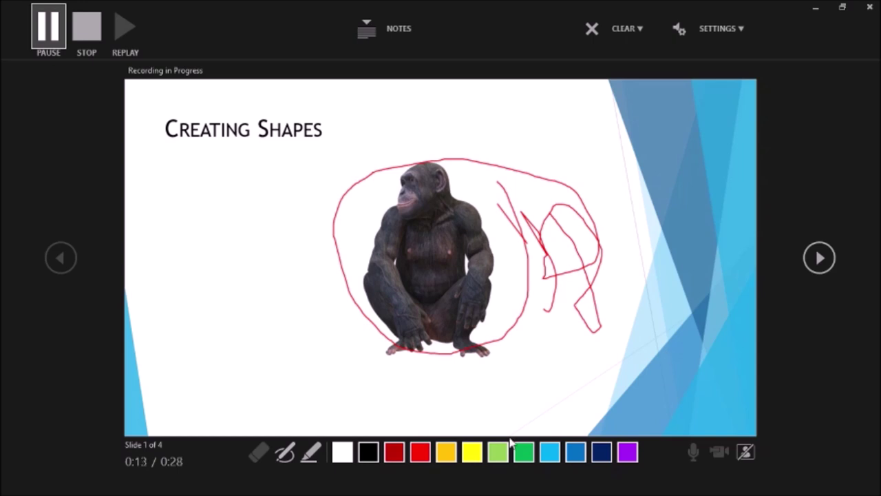
left_click(420, 451)
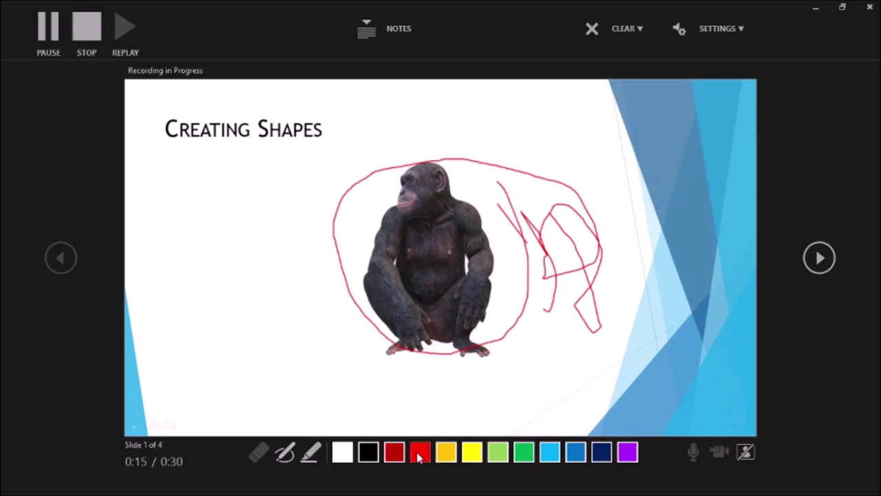
mouse_move(222, 232)
left_mouse_down()
mouse_move(275, 314)
mouse_move(249, 193)
mouse_move(241, 258)
mouse_move(277, 155)
mouse_move(340, 313)
mouse_move(357, 297)
mouse_move(411, 294)
left_mouse_up()
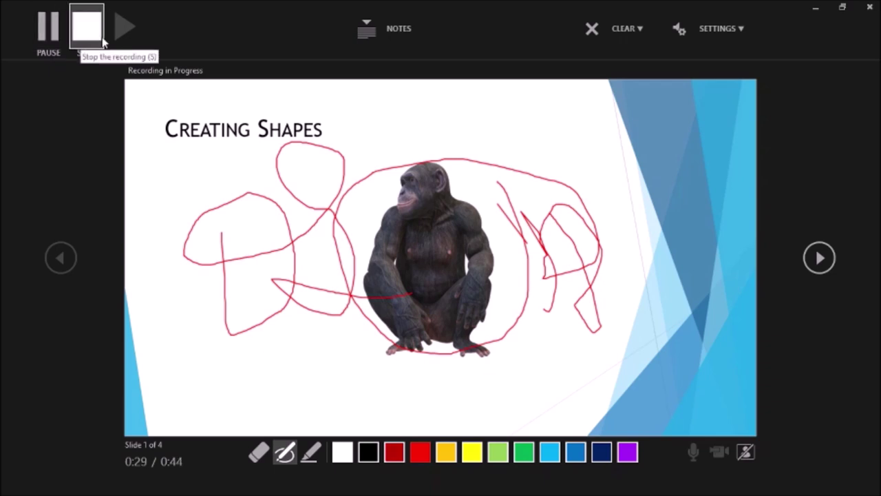
left_click(48, 29)
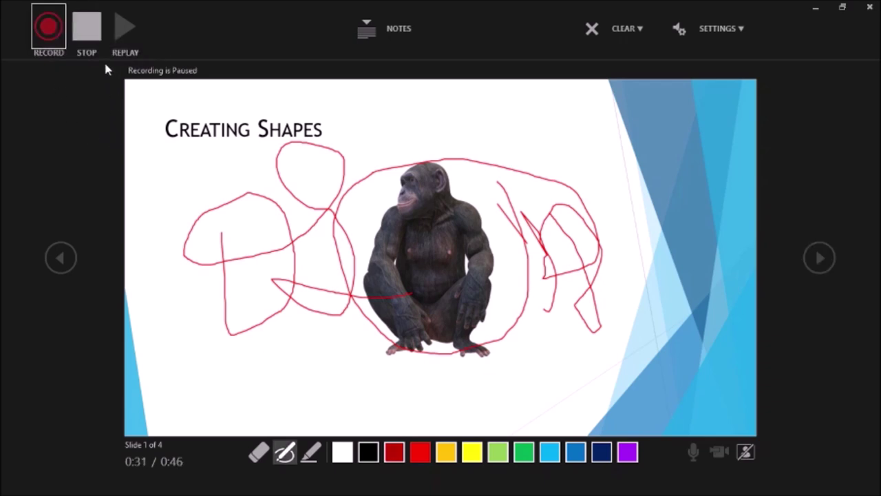
left_click(48, 27)
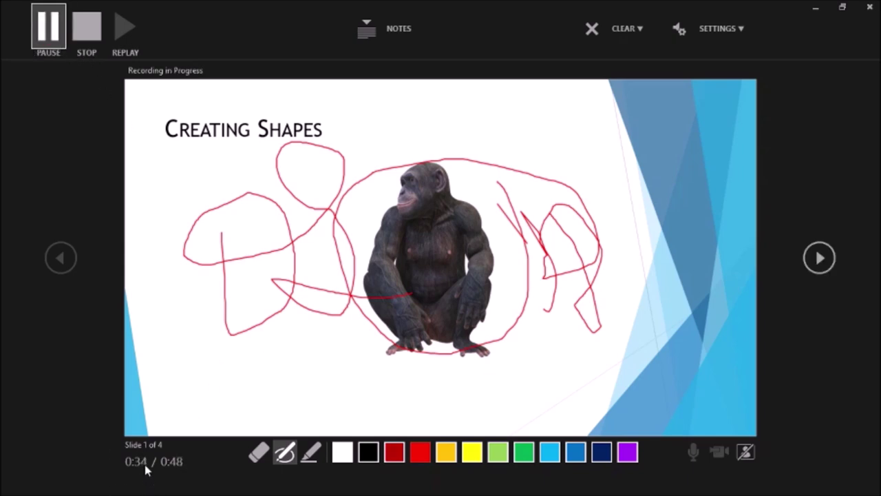
- Circle slide 2's green diamond in red ink, advance to slide 3, and end recording
left_click(815, 257)
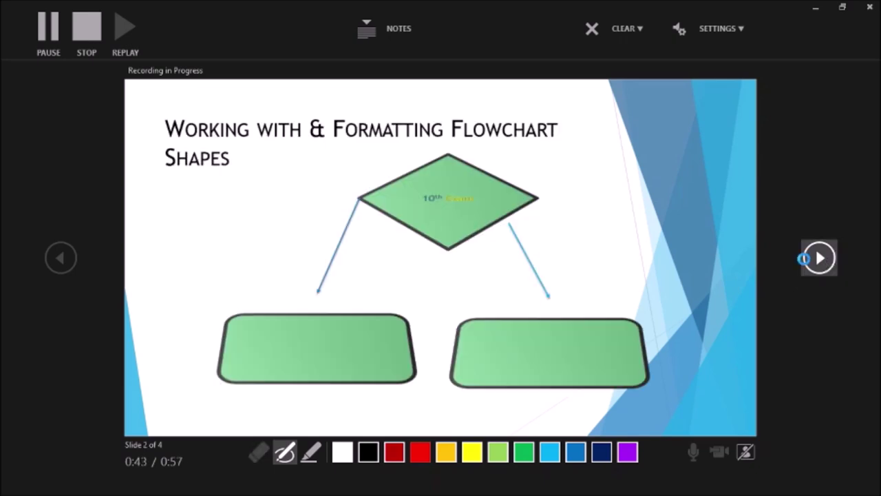
mouse_move(328, 164)
left_mouse_down()
mouse_move(546, 201)
mouse_move(336, 172)
mouse_move(473, 232)
left_mouse_up()
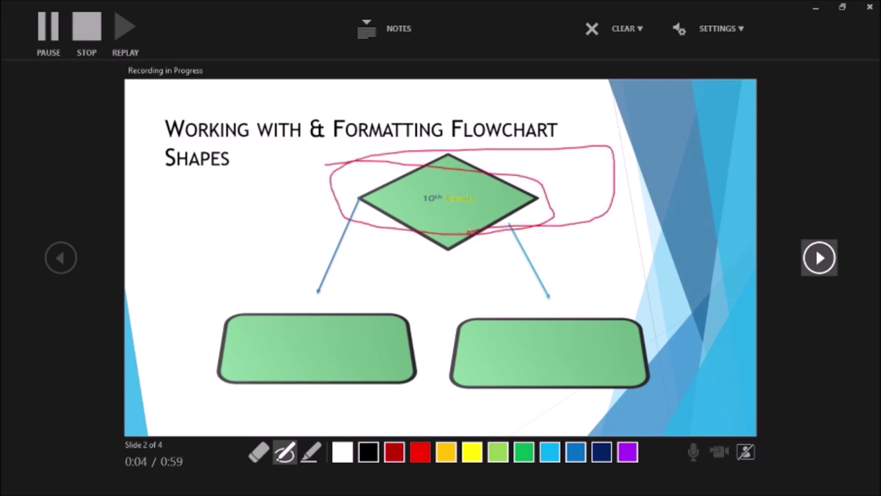
left_click(818, 259)
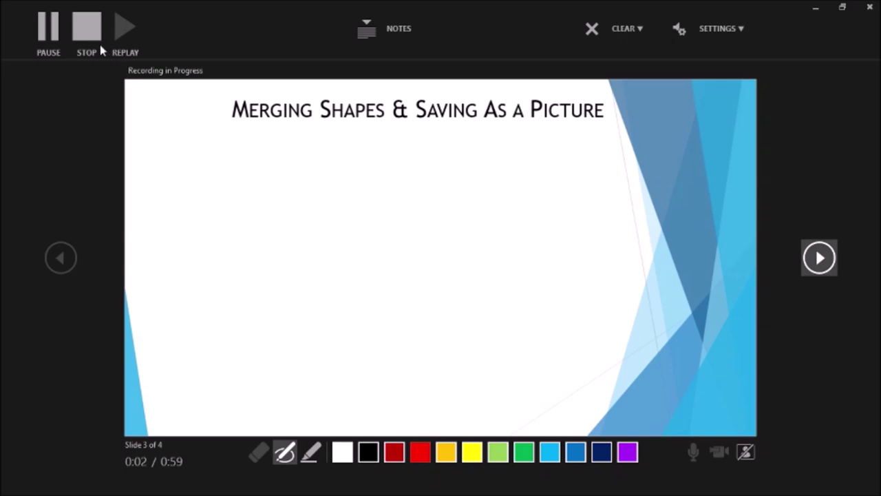
left_click(86, 27)
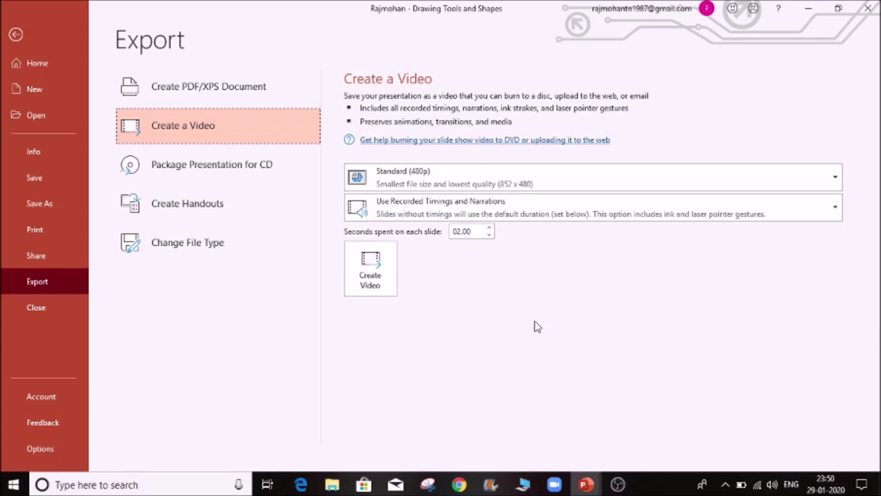
- Choose Create Video to bring up the MPEG-4 Save As dialog
left_click(391, 273)
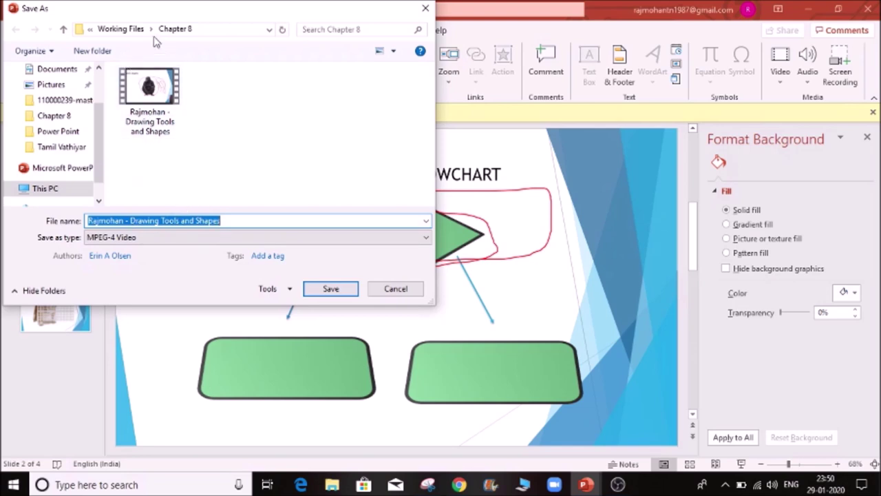
- Save the MP4 video to Chapter 8, overwriting the existing file, then open File Explorer
left_click(331, 289)
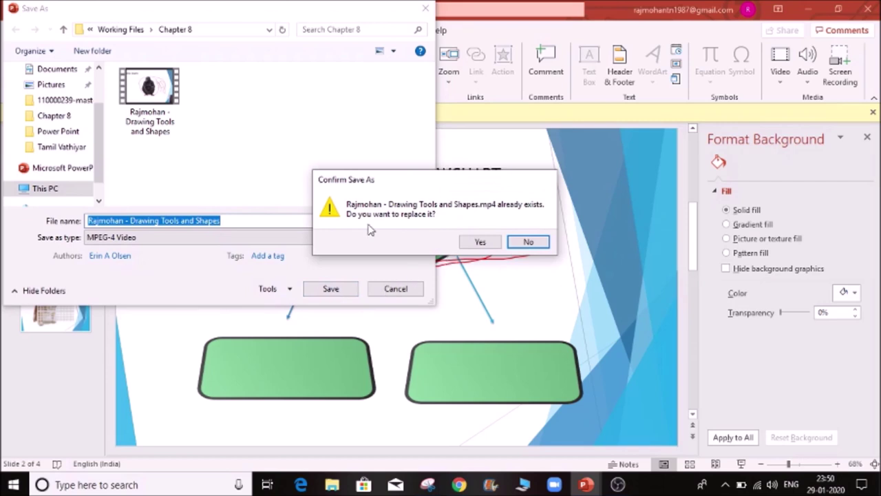
left_click(527, 242)
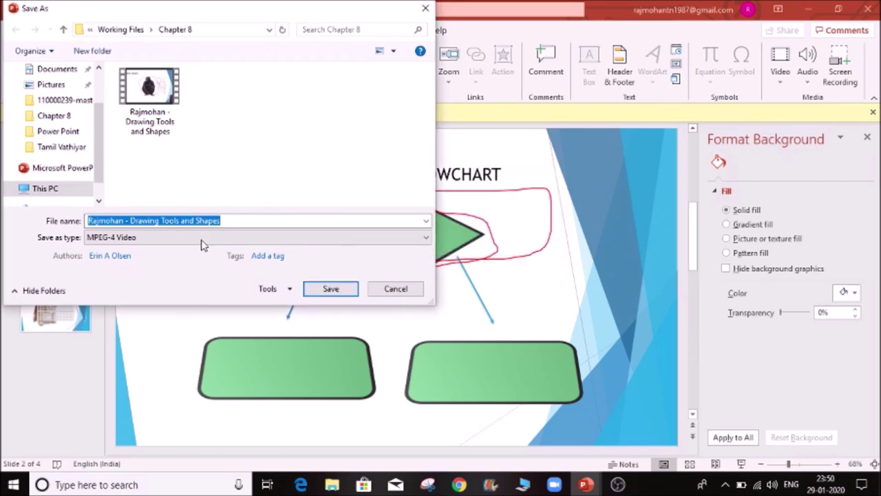
left_click(331, 288)
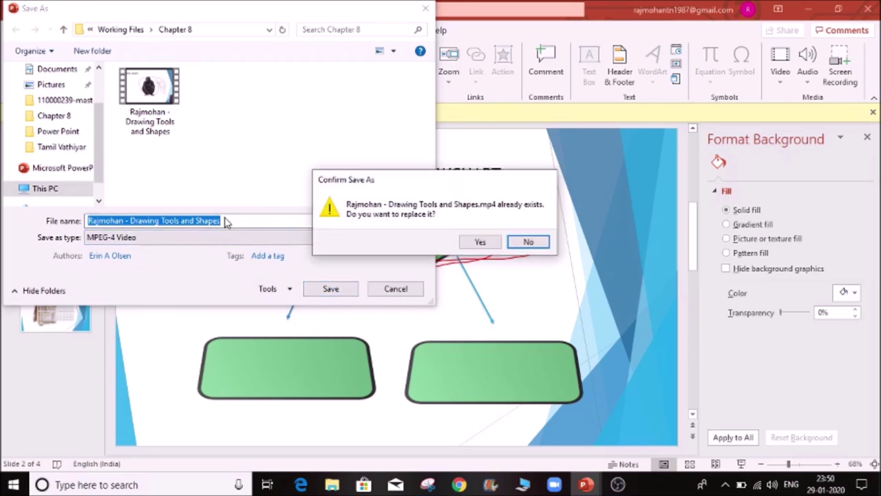
left_click(480, 241)
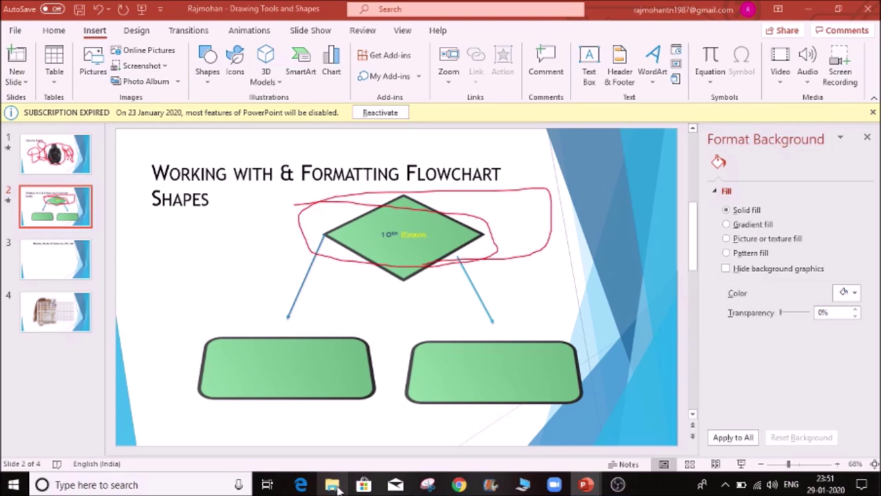
left_click(333, 487)
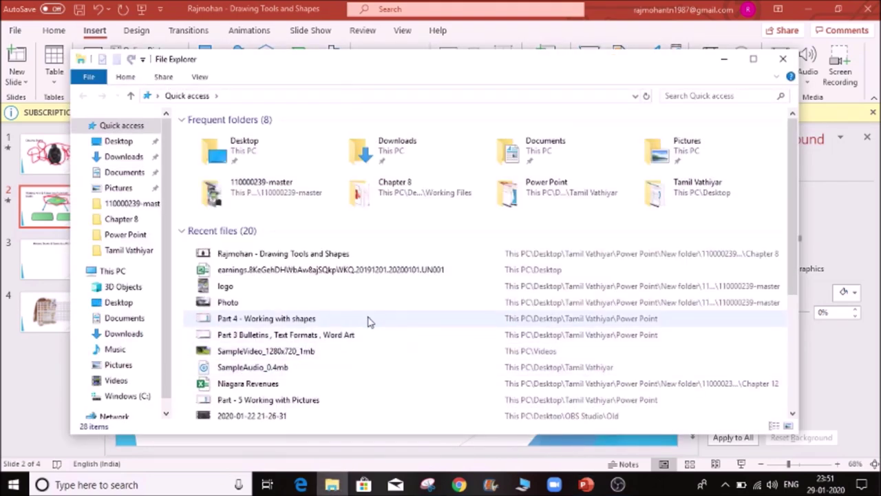
- Play the Drawing Tools and Shapes video from Recent files
left_click(267, 260)
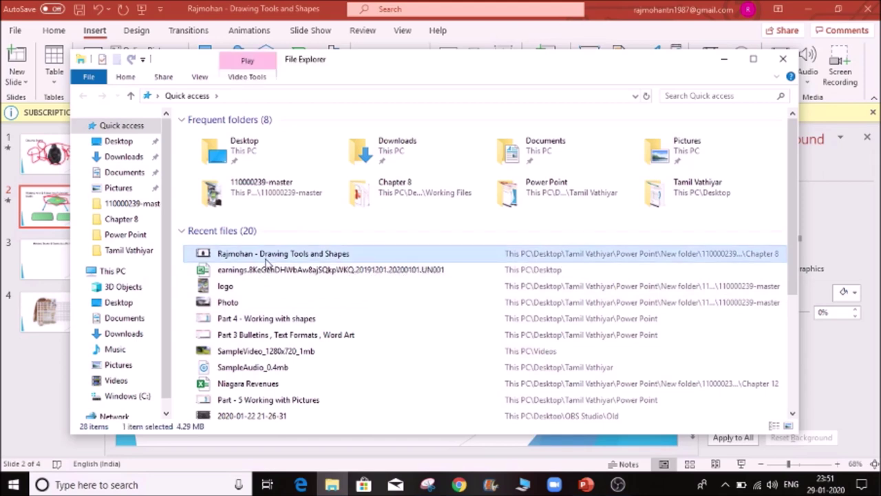
double_click(295, 258)
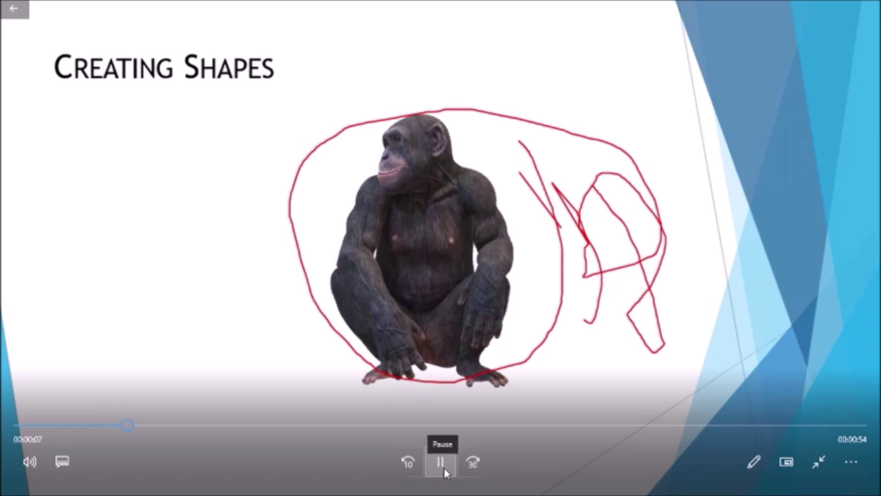
- Pause the exported video playing in Movies & TV
left_click(443, 468)
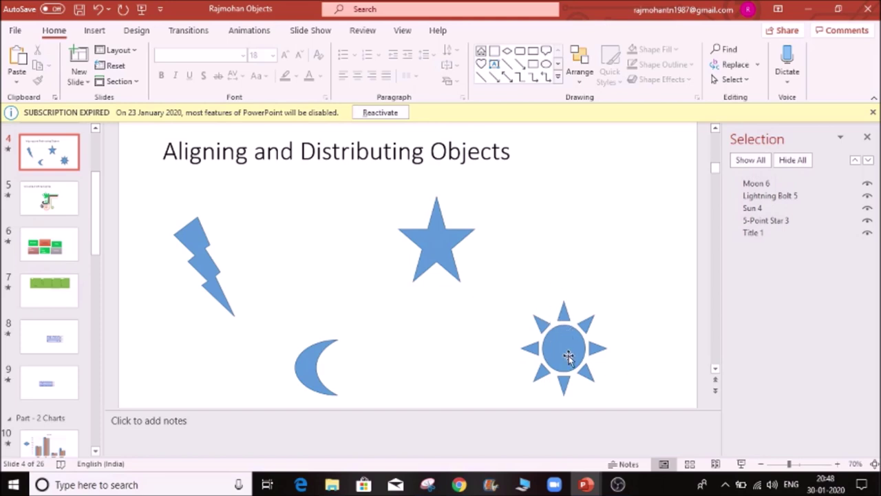
- Apply a Fly In entrance animation to the sun shape and preview the slide
left_click(572, 351)
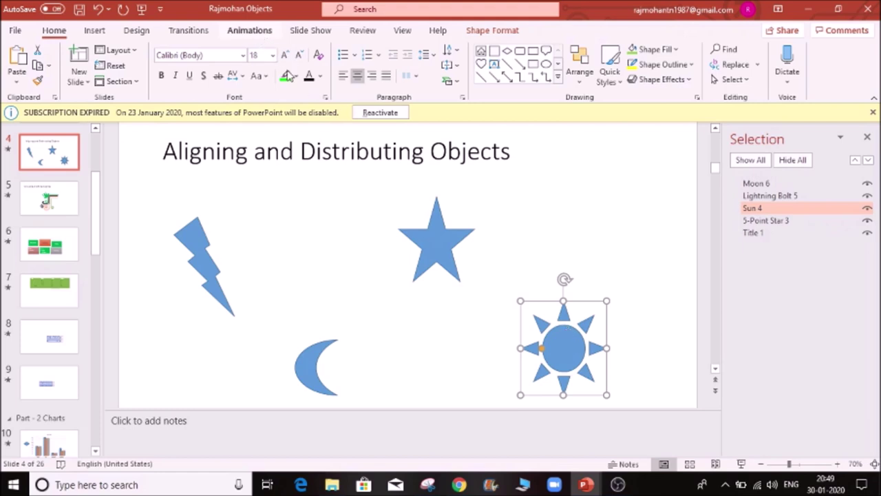
left_click(590, 332)
left_click(586, 338)
left_click(249, 32)
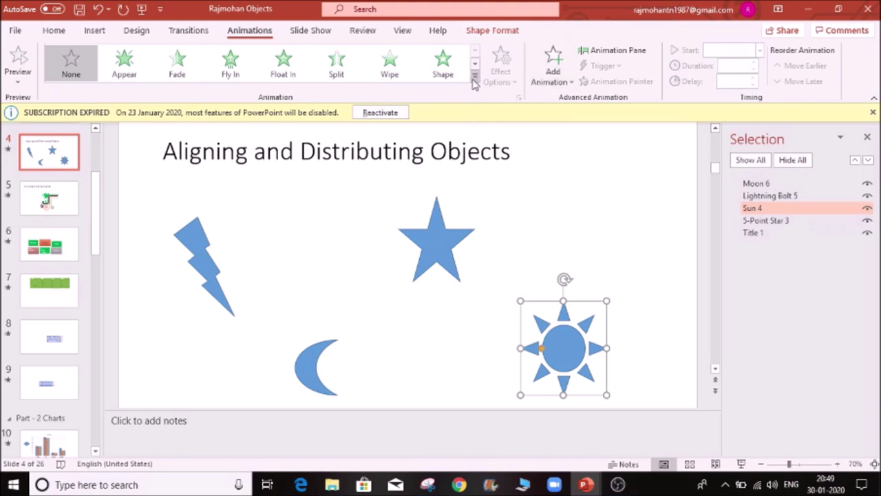
left_click(230, 63)
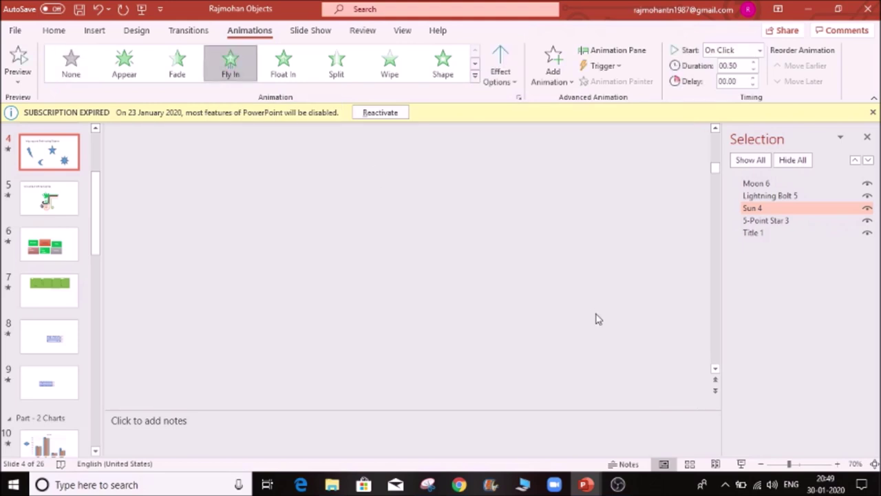
key("Escape")
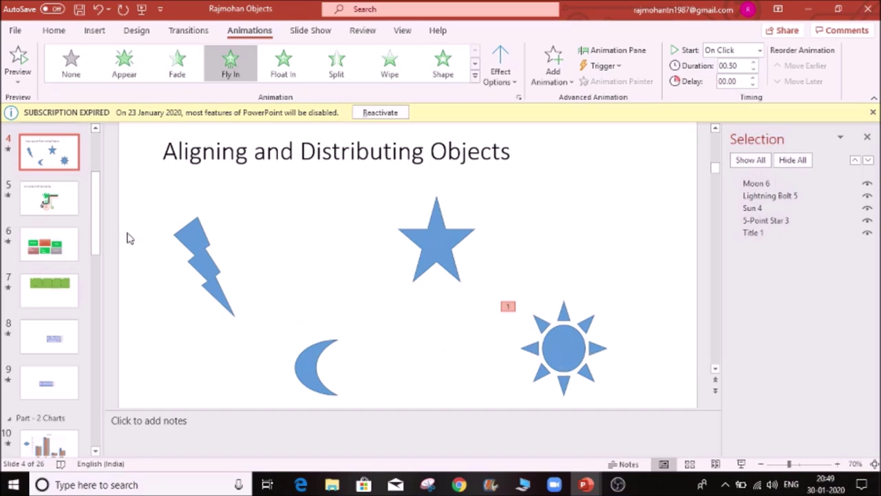
left_click(19, 60)
left_click(447, 242)
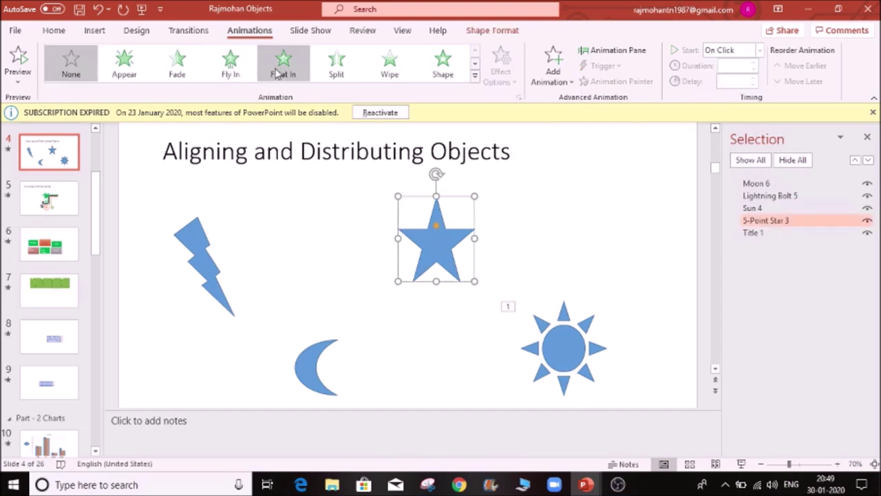
left_click(388, 67)
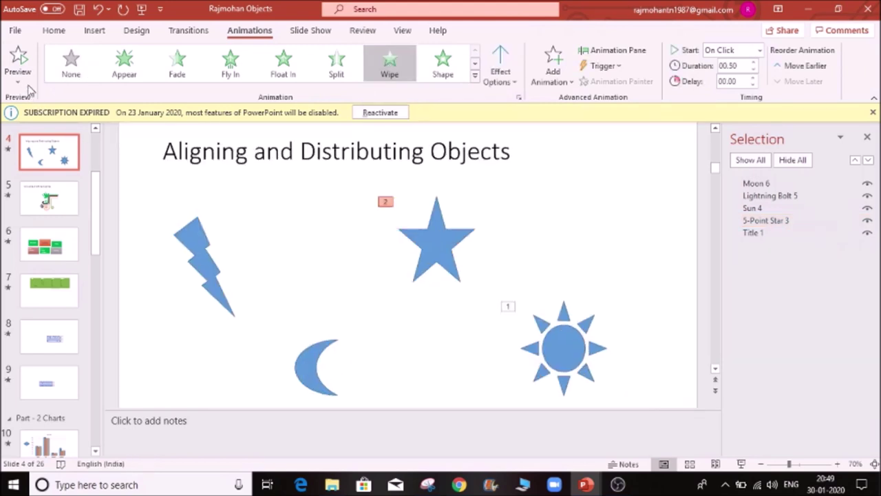
left_click(18, 61)
left_click(474, 76)
left_click(622, 212)
left_click(318, 368)
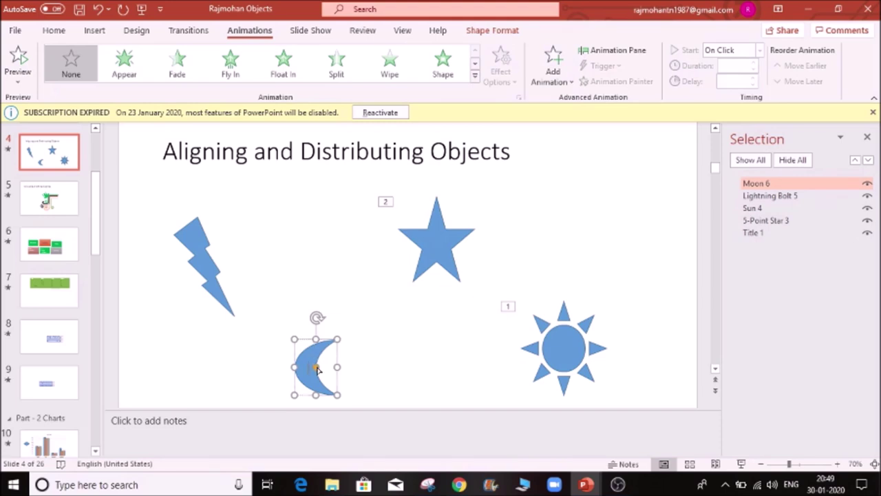
left_click(406, 341)
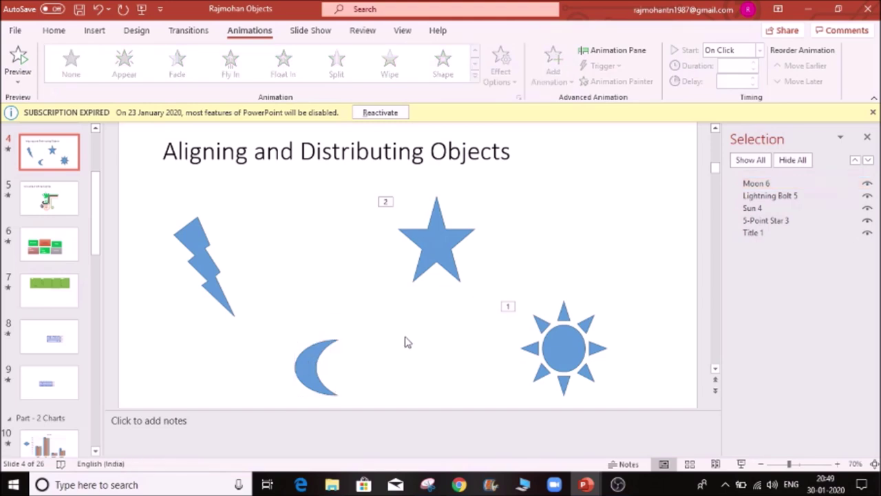
- Move the moon higher and give it an Object Color emphasis, then preview
left_click(311, 359)
left_click_drag(311, 359, 311, 293)
left_click(475, 75)
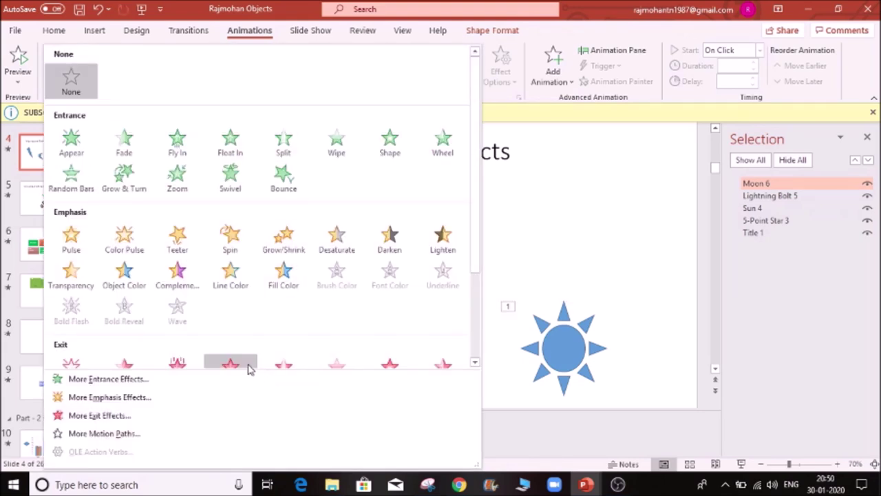
scroll(457, 258, "down", 3)
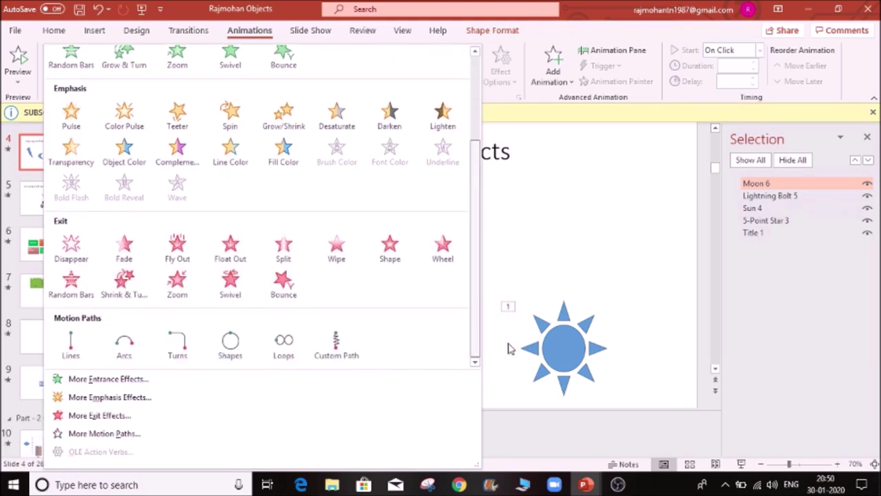
scroll(502, 207, "up", 3)
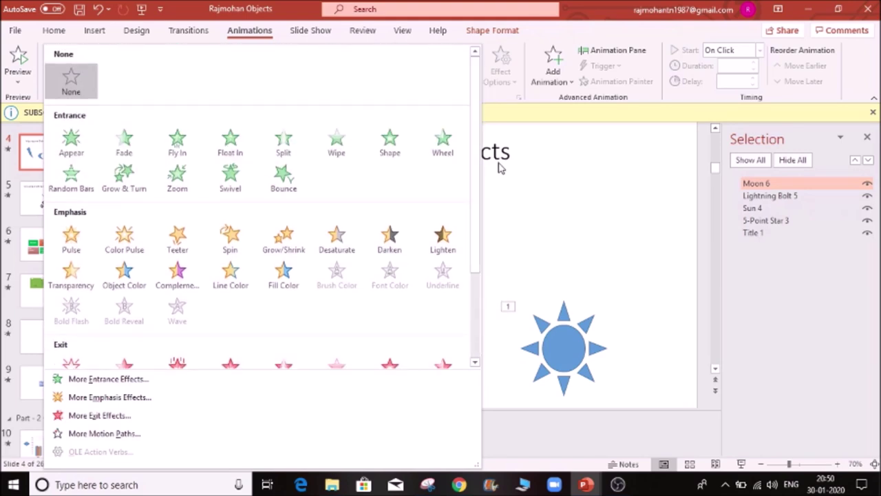
left_click(124, 275)
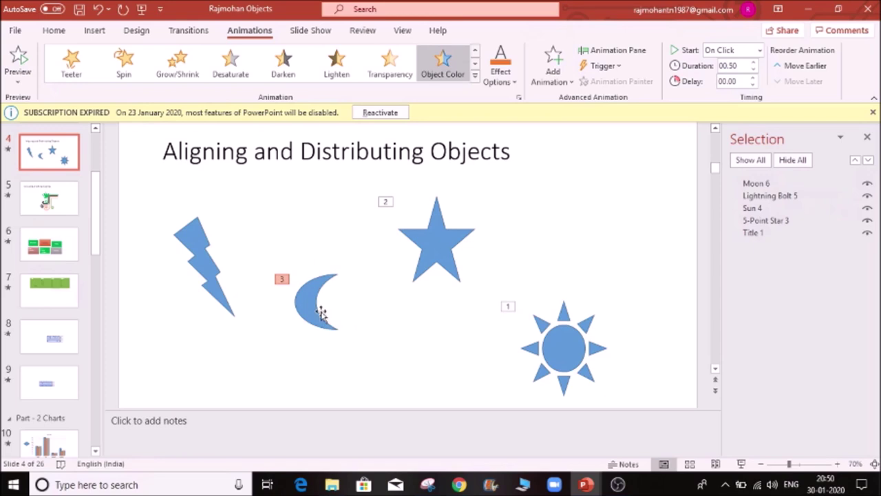
left_click(18, 56)
- Browse the full animation effects list without choosing, then select the lightning bolt
left_click(475, 77)
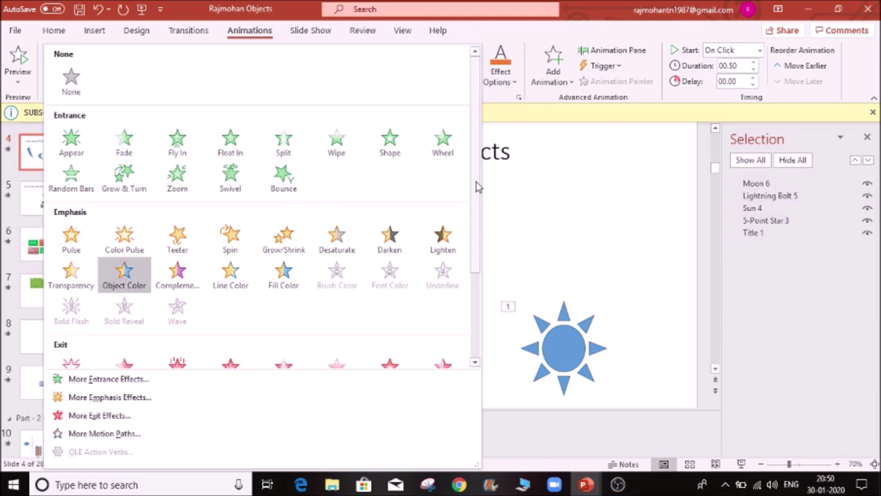
scroll(479, 186, "down", 3)
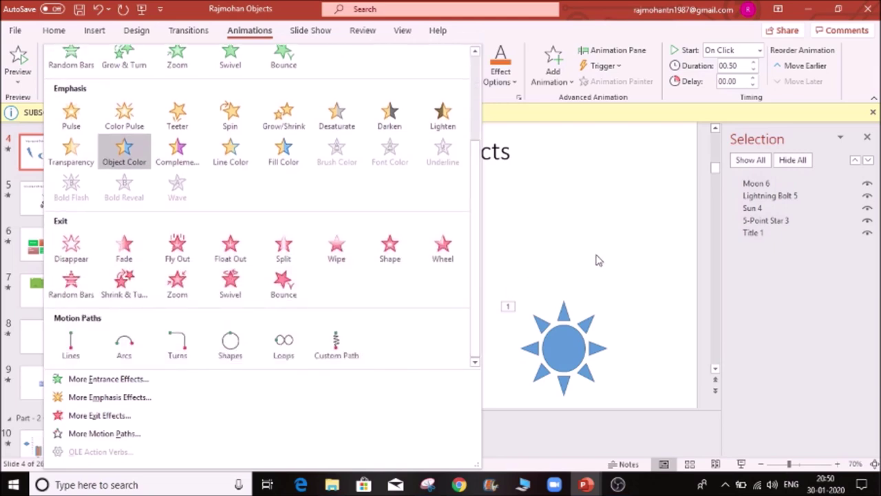
left_click(598, 262)
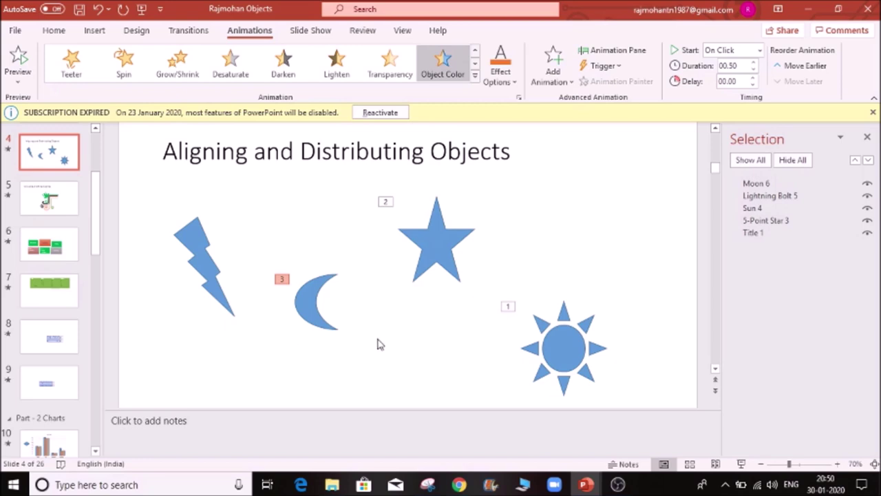
left_click(199, 252)
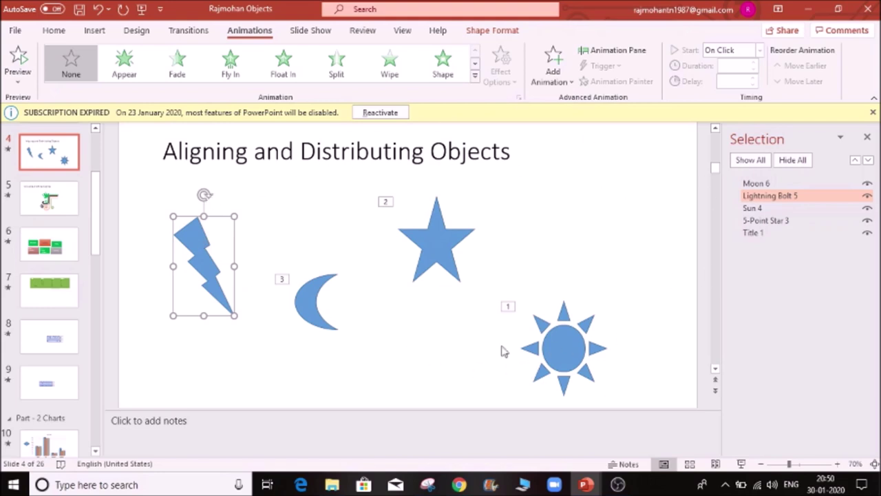
- Apply the Loops motion path to the lightning bolt and preview the slide
left_click(474, 79)
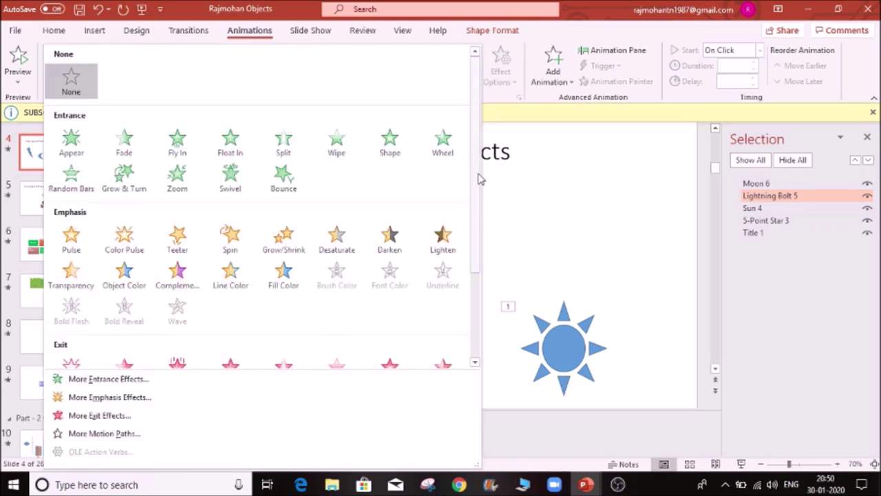
scroll(468, 281, "down", 2)
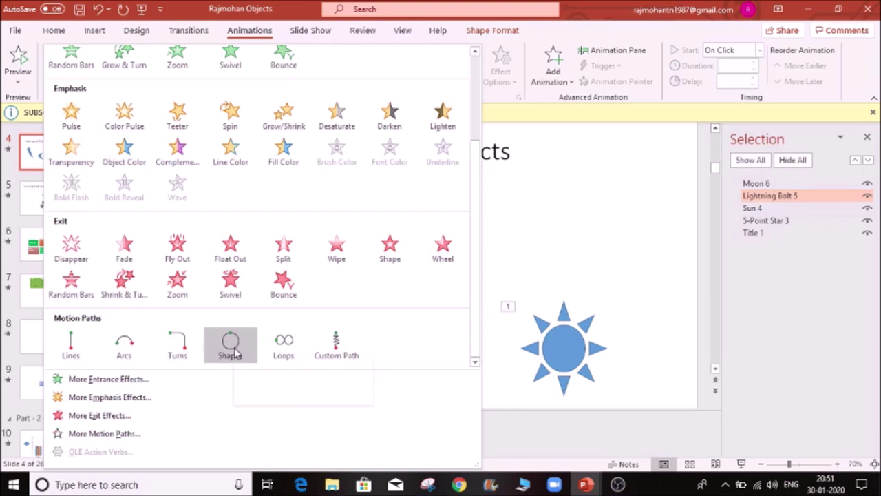
left_click(284, 344)
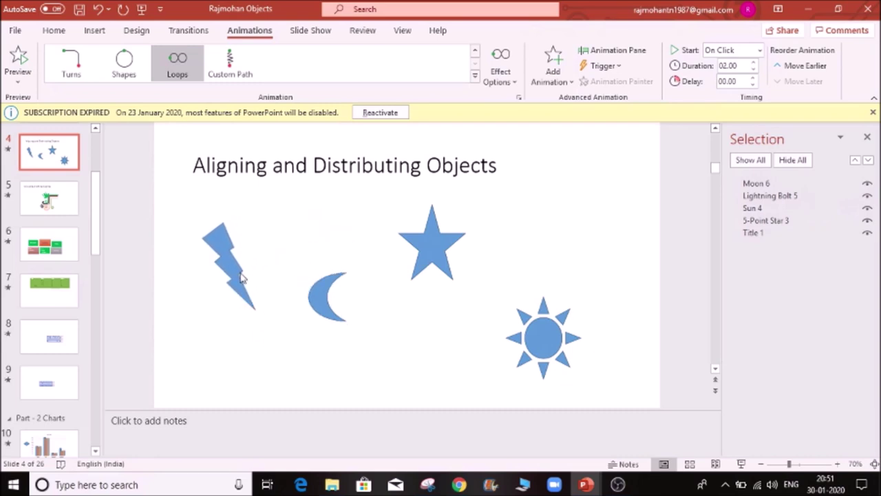
left_click(314, 173)
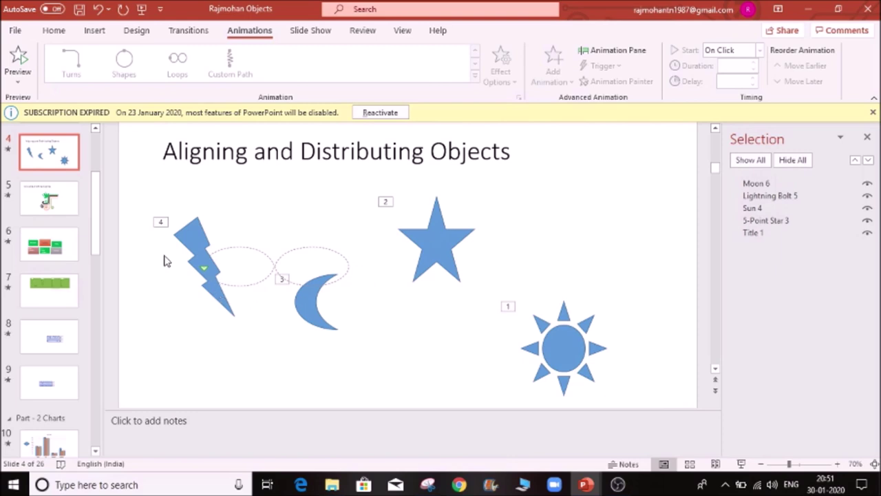
left_click(18, 56)
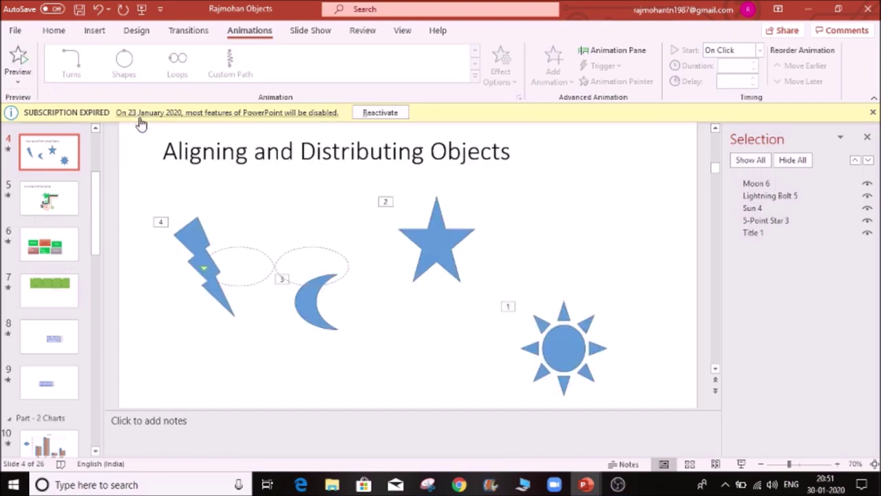
left_click(183, 238)
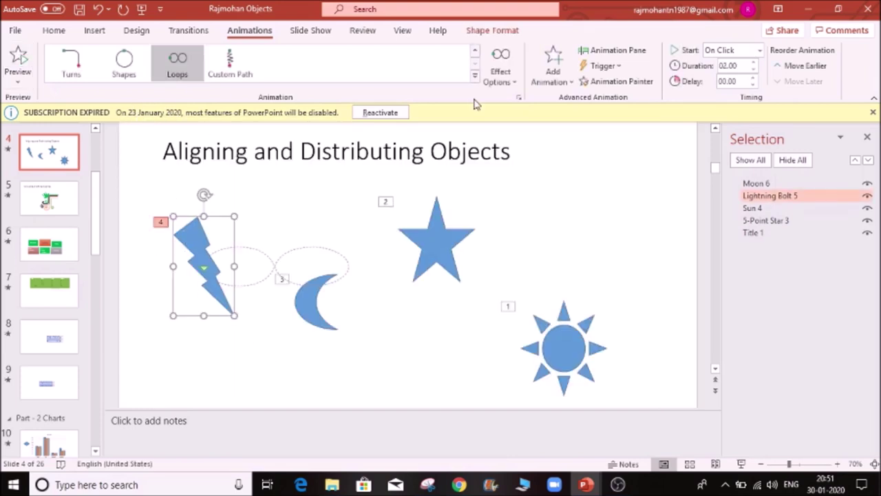
- Draw a freehand Custom Path for the lightning bolt around the star, moon and sun, then preview
left_click(232, 74)
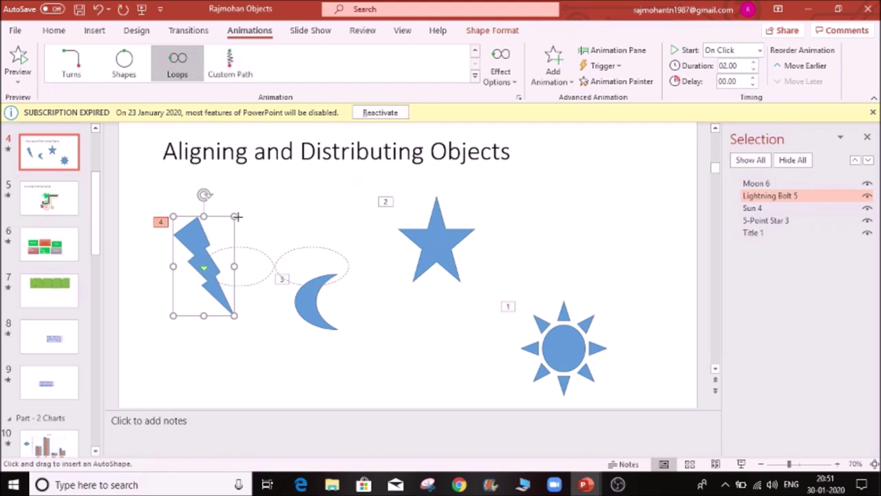
mouse_move(241, 215)
left_mouse_down()
mouse_move(280, 197)
mouse_move(448, 177)
mouse_move(545, 196)
mouse_move(555, 215)
mouse_move(456, 350)
mouse_move(340, 391)
mouse_move(246, 379)
mouse_move(212, 351)
mouse_move(183, 312)
mouse_move(189, 260)
left_mouse_up()
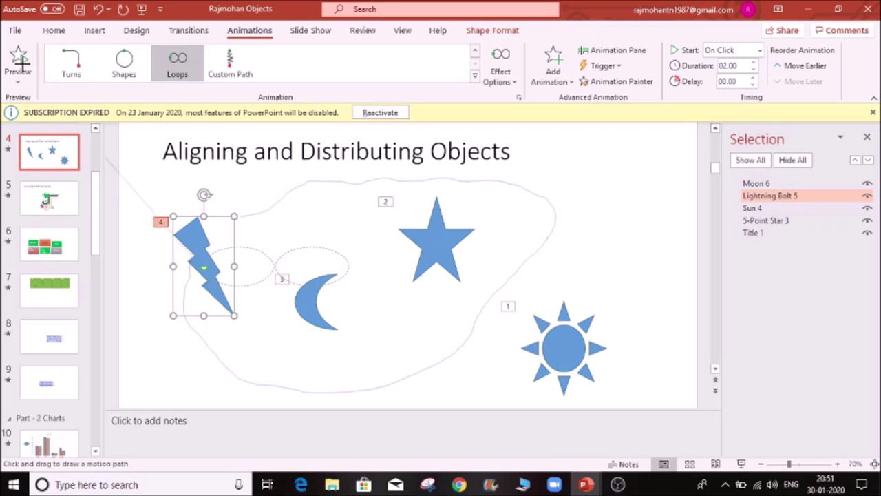
key("Escape")
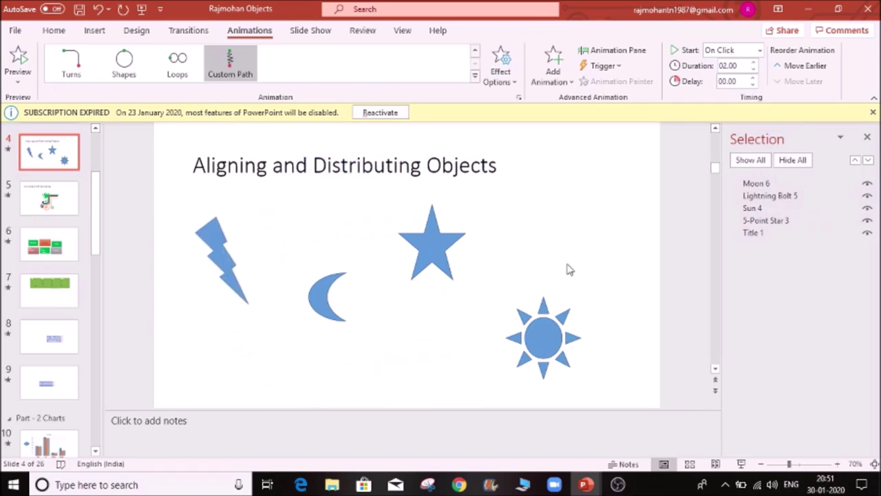
left_click(219, 258)
left_click(19, 59)
- Reselect the lightning bolt and view its custom path's effect options
left_click(598, 209)
left_click(203, 271)
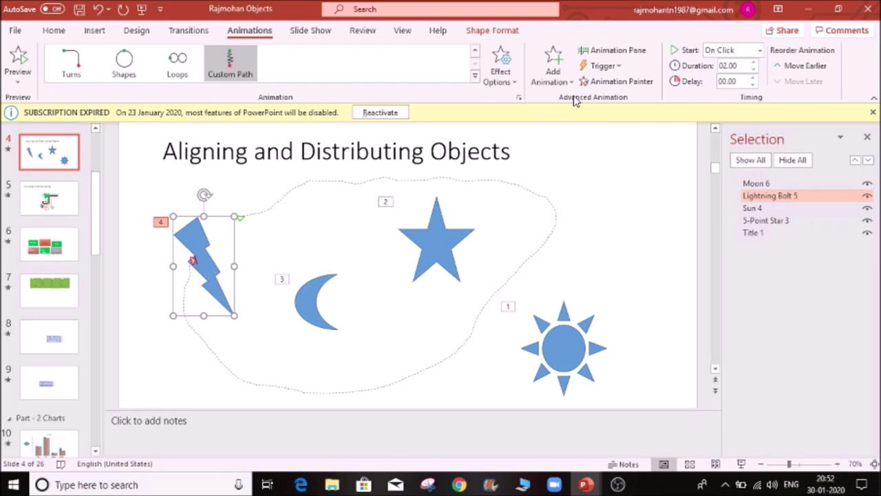
left_click(514, 85)
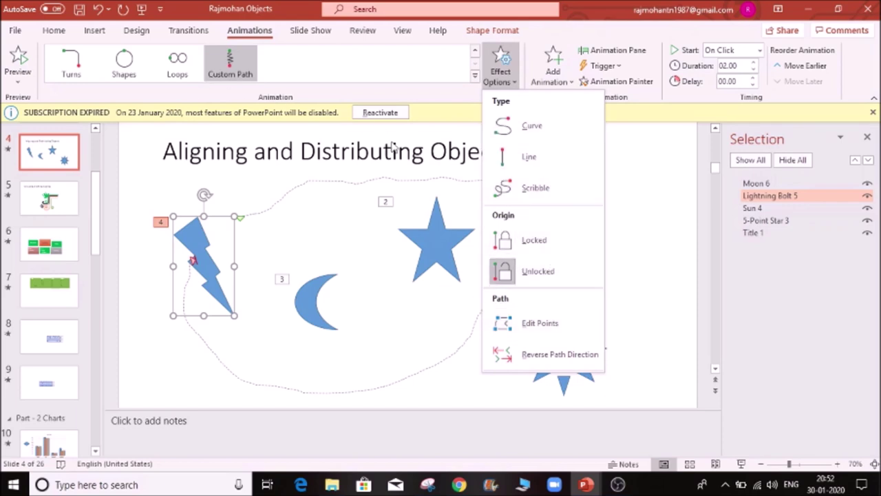
- Add Lighten from More Emphasis Effects to the lightning bolt and preview
left_click(560, 83)
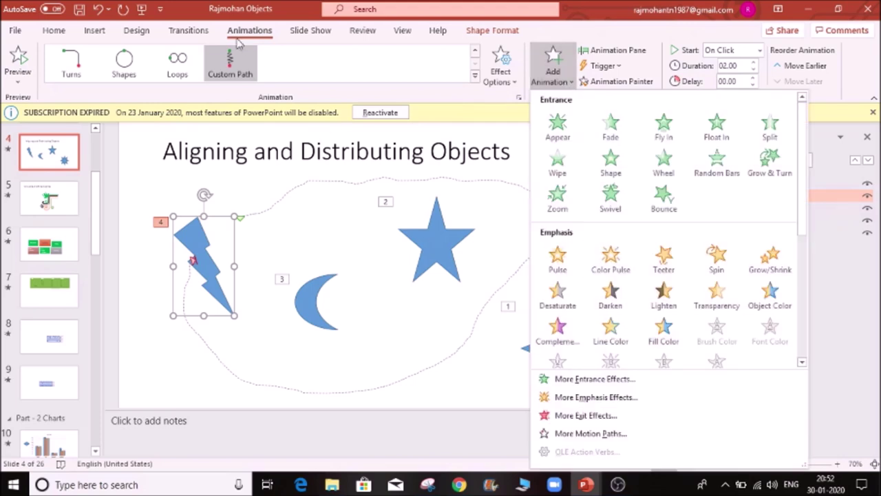
left_click(596, 398)
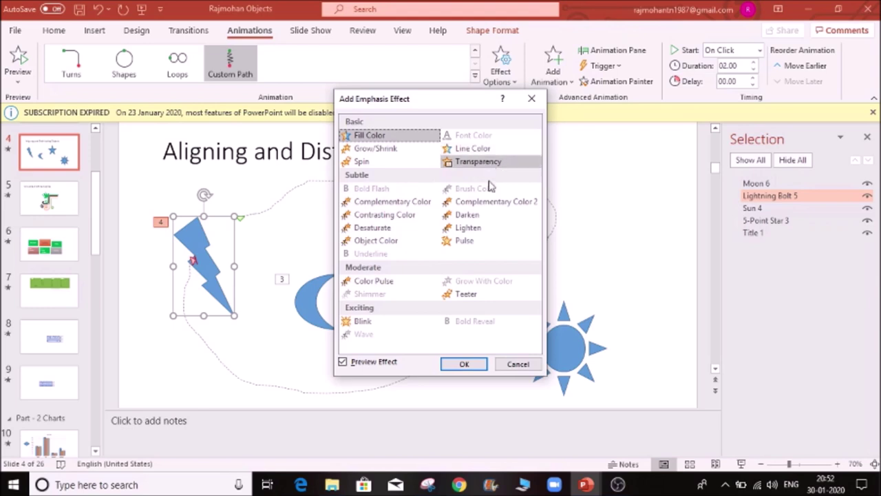
left_click(476, 233)
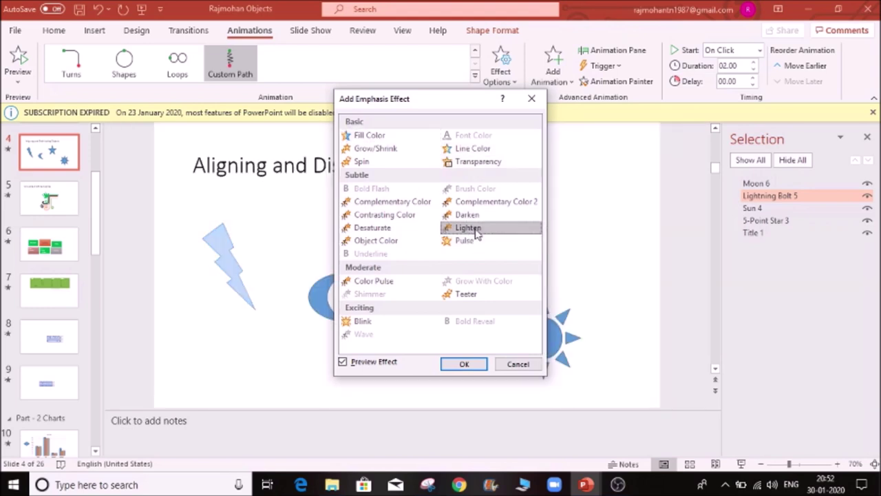
left_click(455, 365)
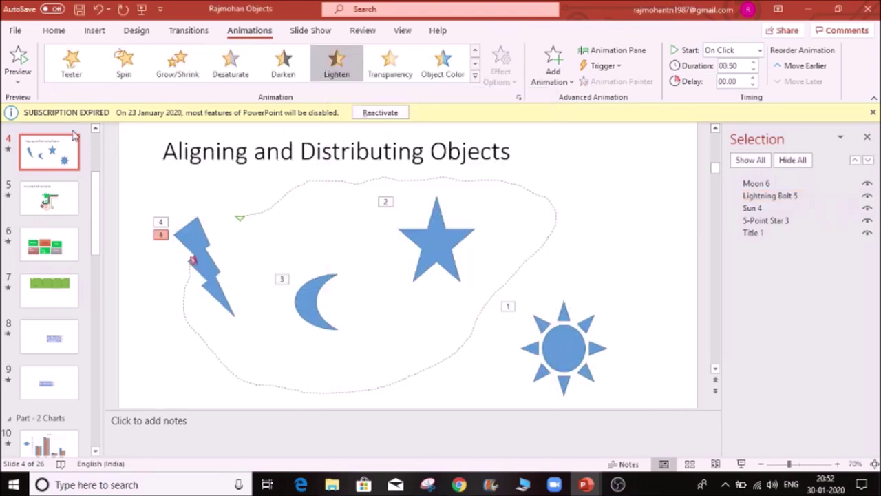
left_click(21, 65)
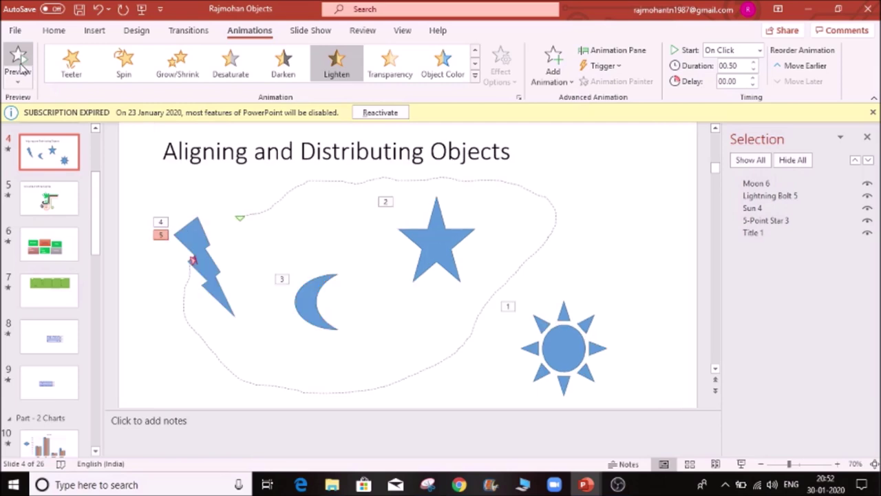
left_click(571, 84)
left_click(641, 38)
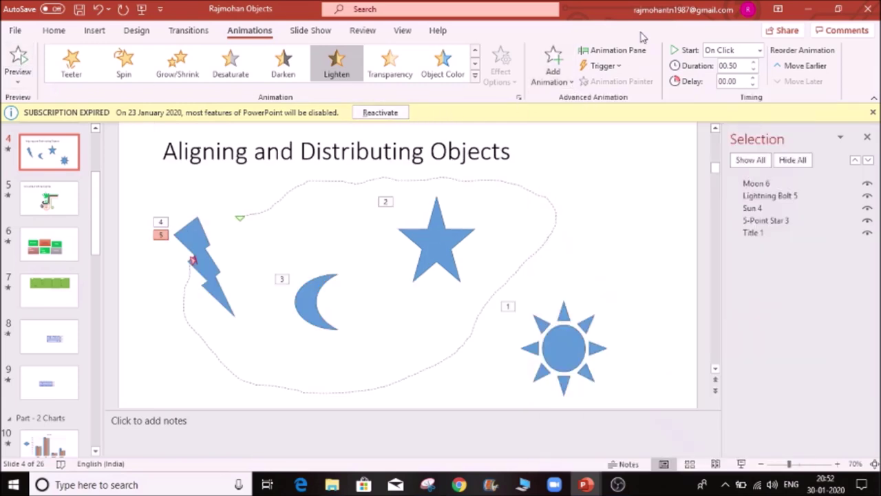
left_click(617, 66)
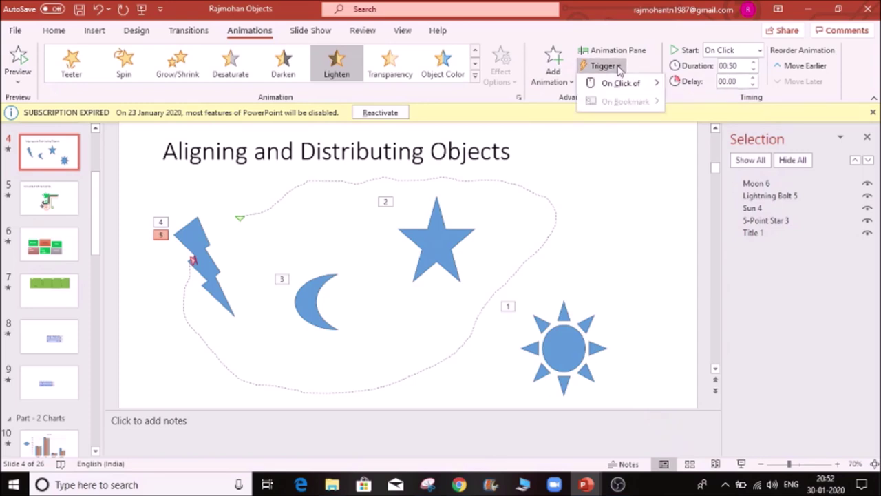
mouse_move(622, 89)
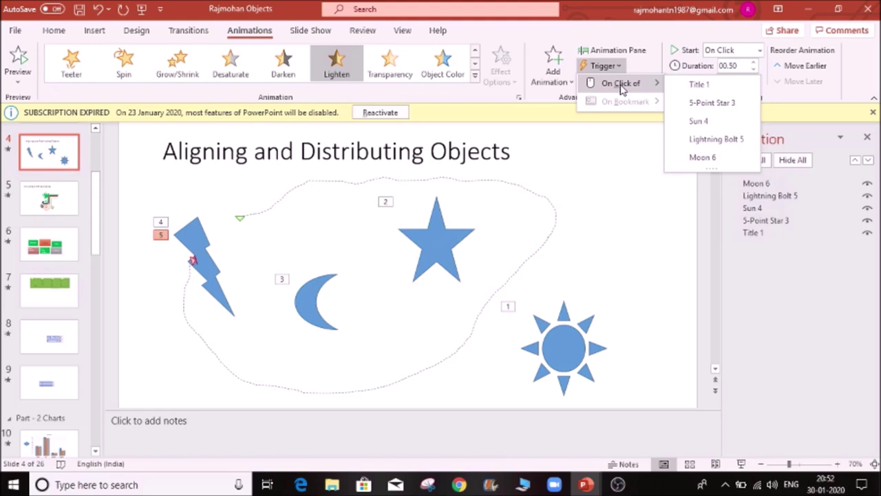
left_click(631, 32)
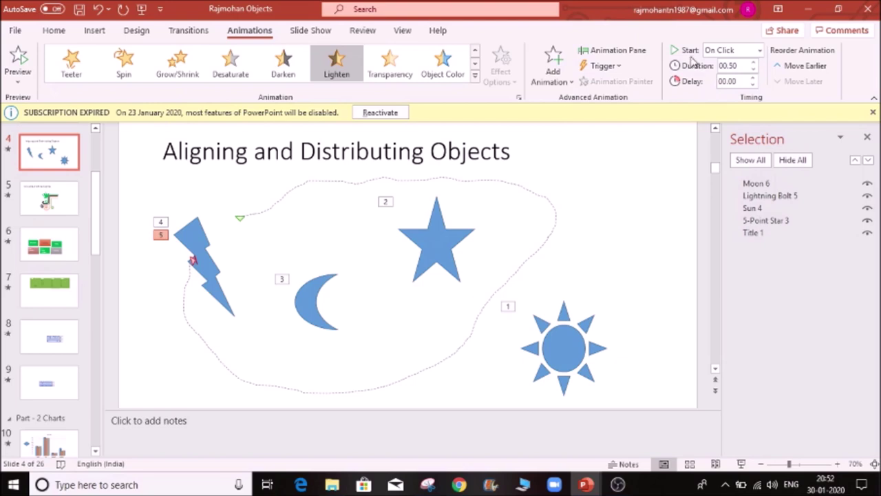